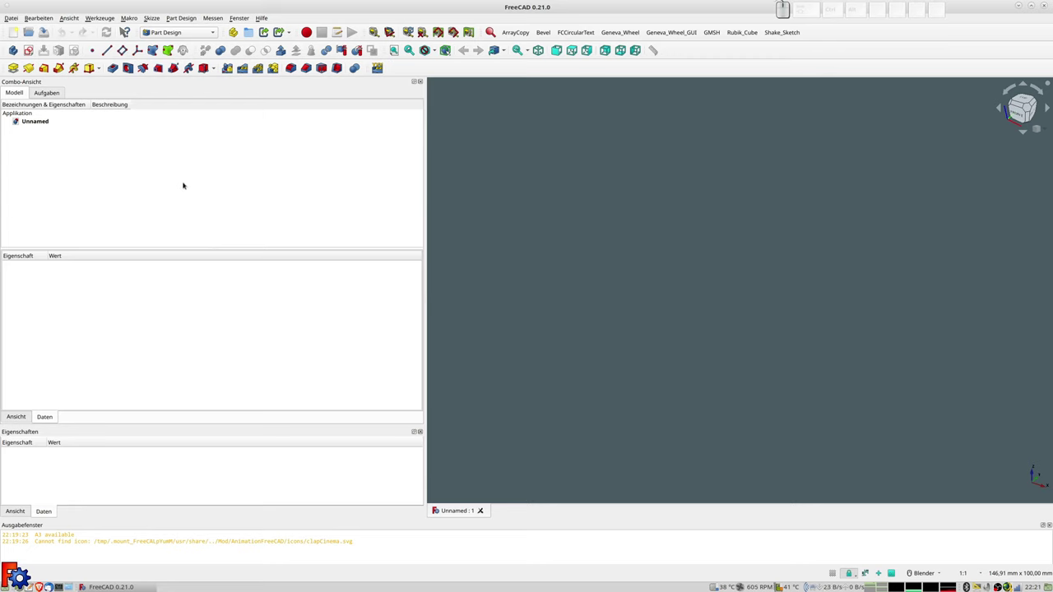
Add an empty Body with its Origin to the Unnamed document in Part Design.
{"action": "left_click", "coordinate": [12, 50]}
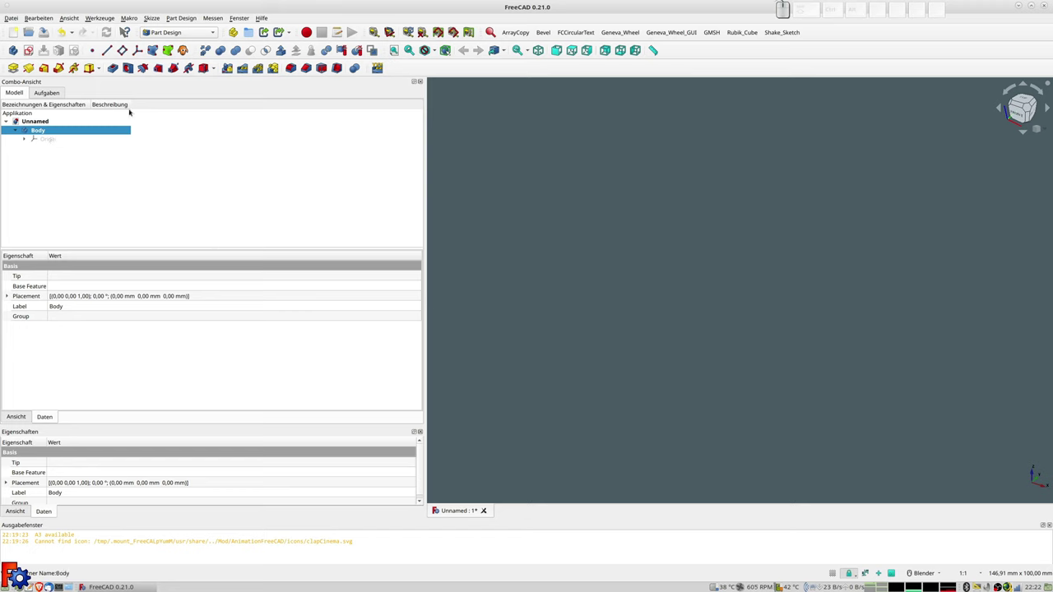
Show the origin planes and attach a new empty sketch to the YZ_Plane.
{"action": "left_click", "coordinate": [42, 142]}
{"action": "key", "text": "space"}
{"action": "mouse_move", "coordinate": [583, 266]}
{"action": "middle_mouse_down"}
{"action": "mouse_move", "coordinate": [569, 268]}
{"action": "mouse_move", "coordinate": [583, 271]}
{"action": "middle_mouse_up"}
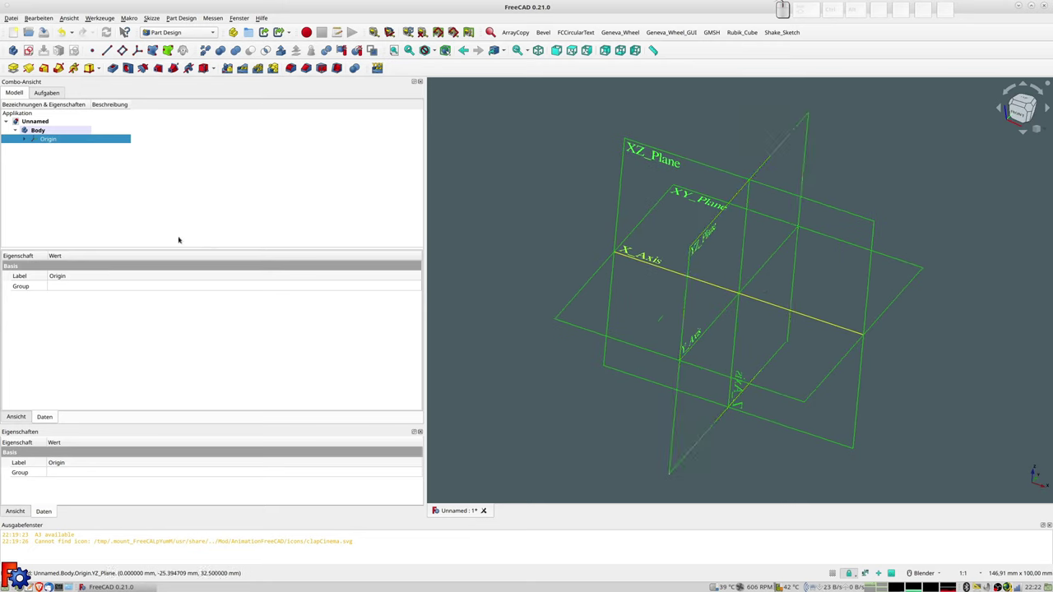
{"action": "left_click", "coordinate": [804, 121]}
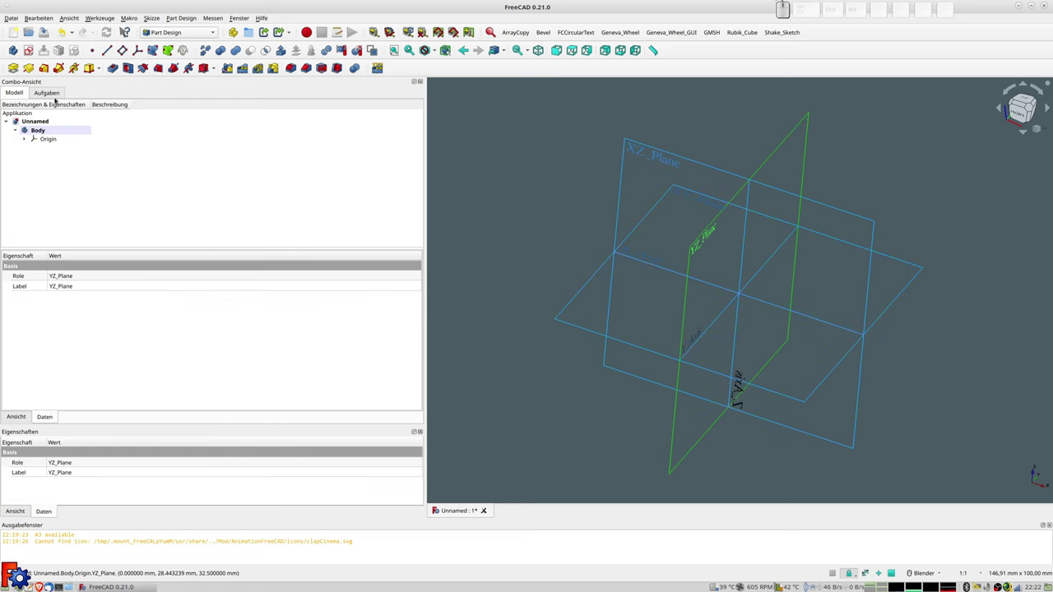
{"action": "left_click", "coordinate": [29, 51]}
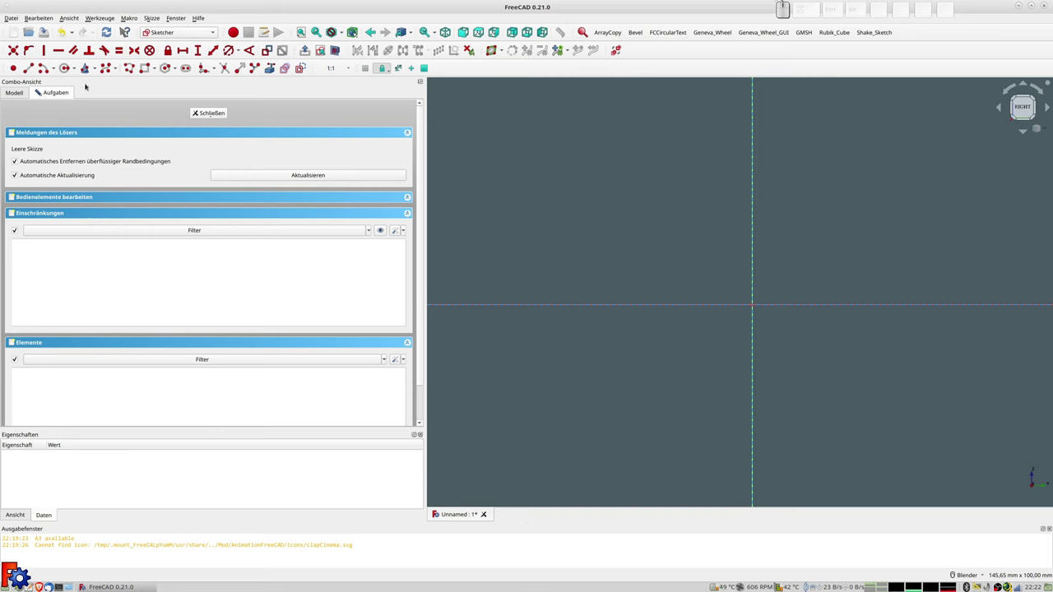
Draw a tall, narrow rectangle straddling the vertical axis and return to the face-on sketch view.
{"action": "left_click", "coordinate": [65, 70]}
{"action": "left_click", "coordinate": [737, 120]}
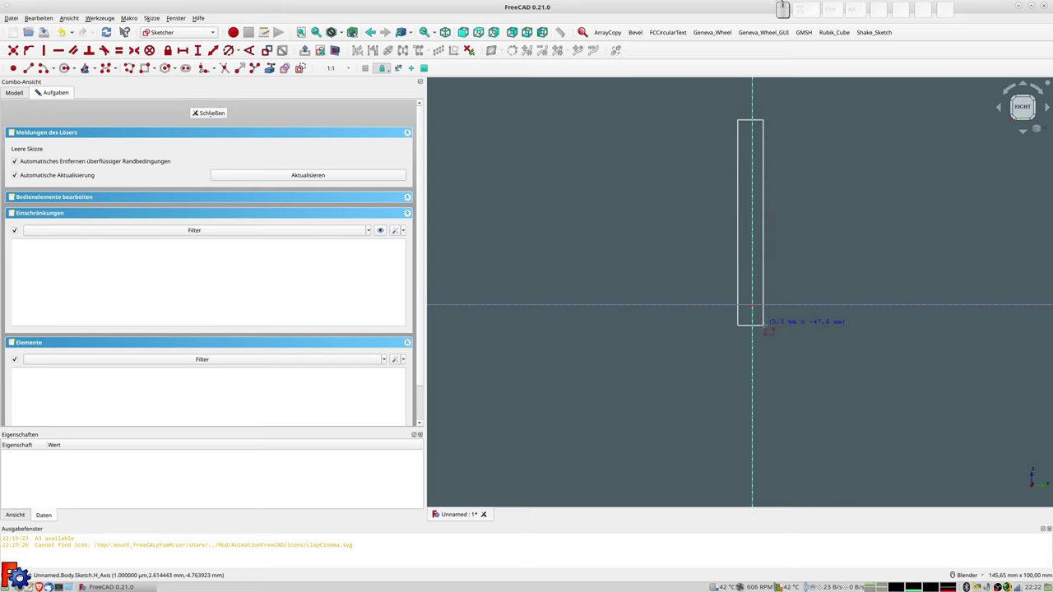
{"action": "left_click", "coordinate": [766, 325]}
{"action": "mouse_move", "coordinate": [812, 311]}
{"action": "middle_mouse_down", "text": "shift"}
{"action": "mouse_move", "coordinate": [658, 373]}
{"action": "mouse_move", "coordinate": [647, 363]}
{"action": "middle_mouse_up", "text": "shift"}
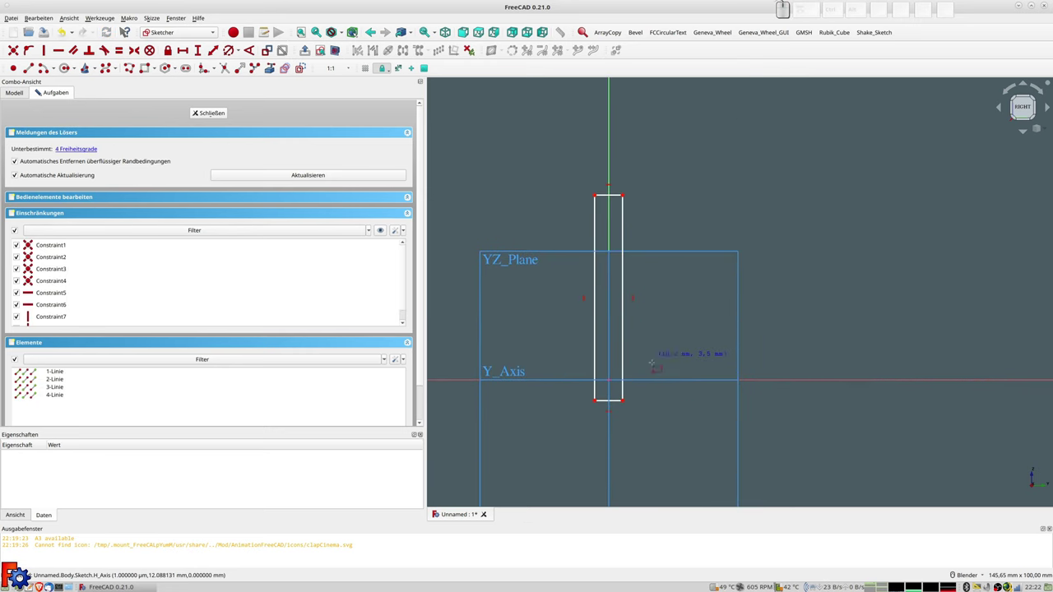
{"action": "scroll", "coordinate": [621, 393], "scroll_direction": "up", "scroll_amount": 1}
{"action": "scroll", "coordinate": [619, 392], "scroll_direction": "up", "scroll_amount": 1}
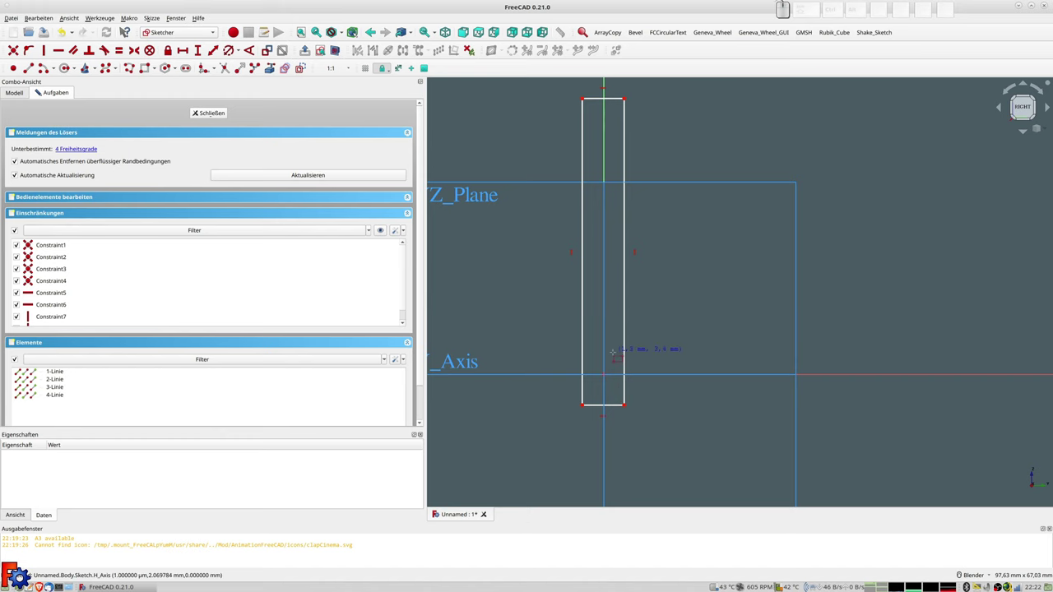
{"action": "middle_click_drag", "start_coordinate": [613, 352], "coordinate": [630, 359]}
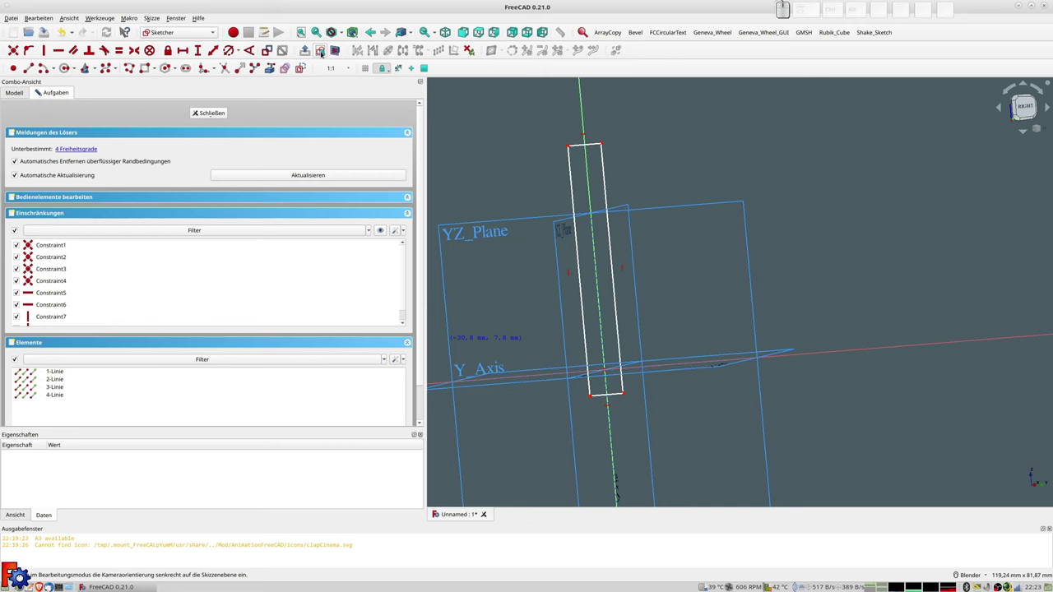
{"action": "left_click", "coordinate": [320, 51]}
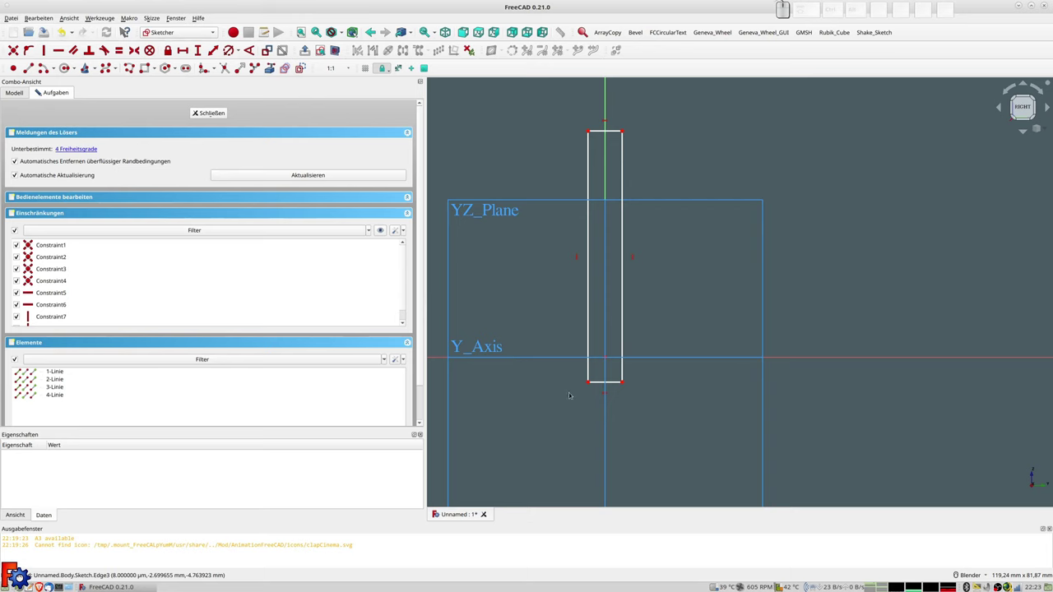
Fillet all four rectangle corners: bottom-left, bottom-right, top-left and top-right.
{"action": "left_click", "coordinate": [599, 383]}
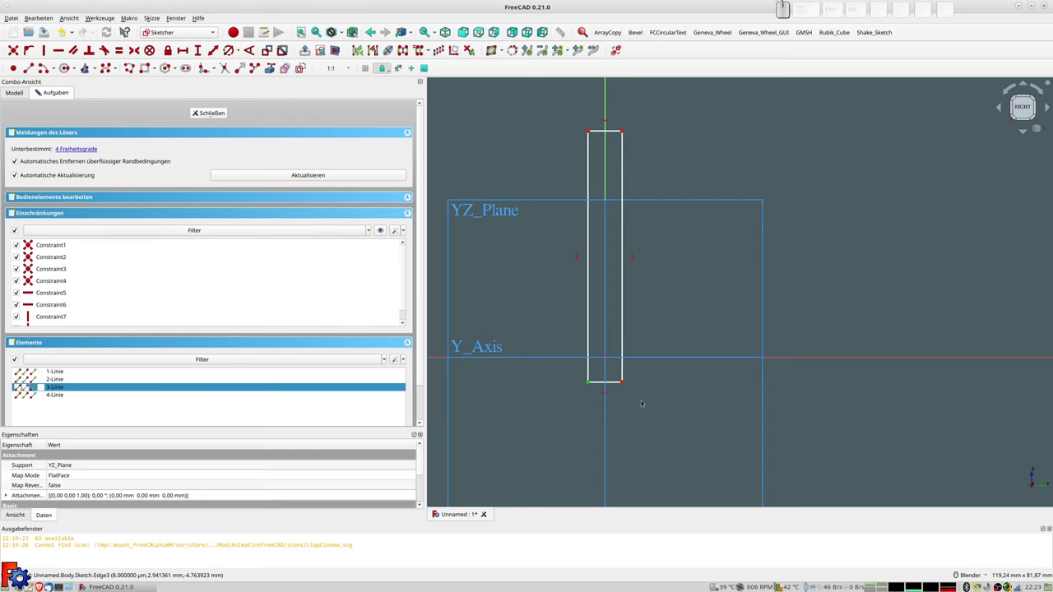
{"action": "left_click", "coordinate": [634, 402]}
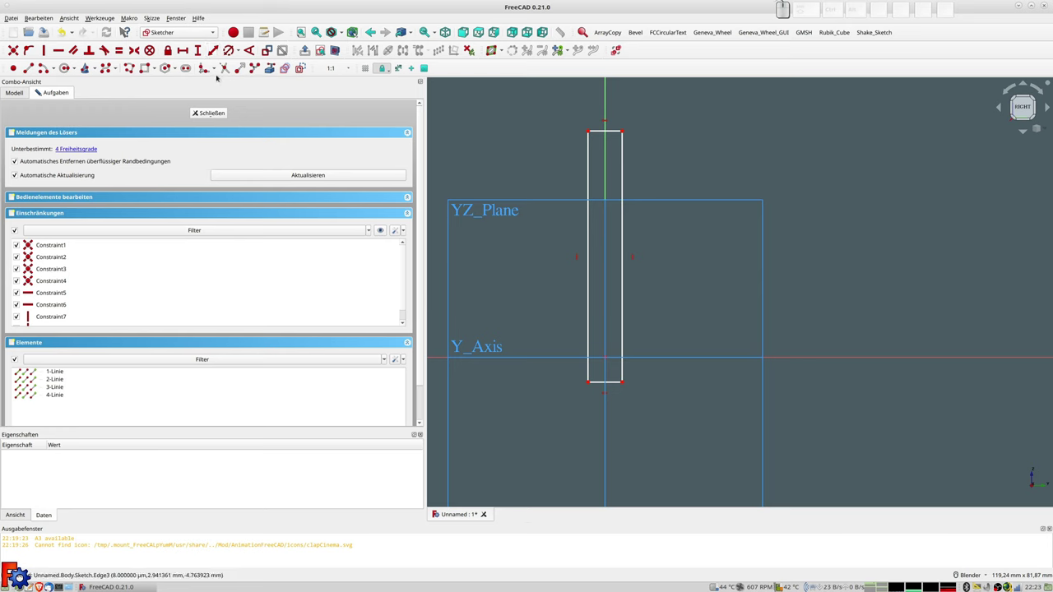
{"action": "left_click", "coordinate": [203, 69]}
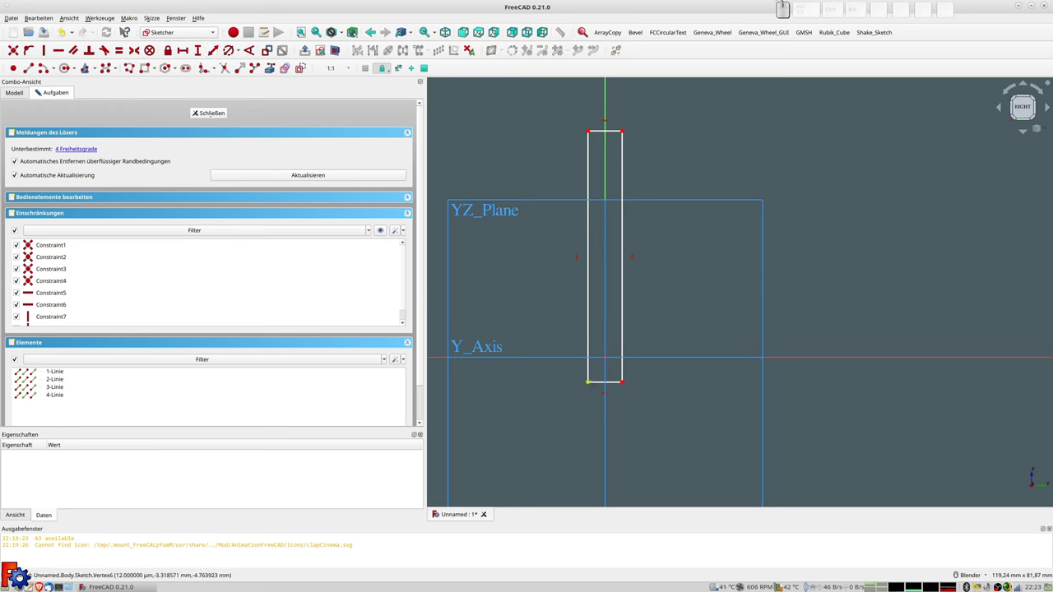
{"action": "left_click", "coordinate": [587, 382]}
{"action": "left_click", "coordinate": [624, 382]}
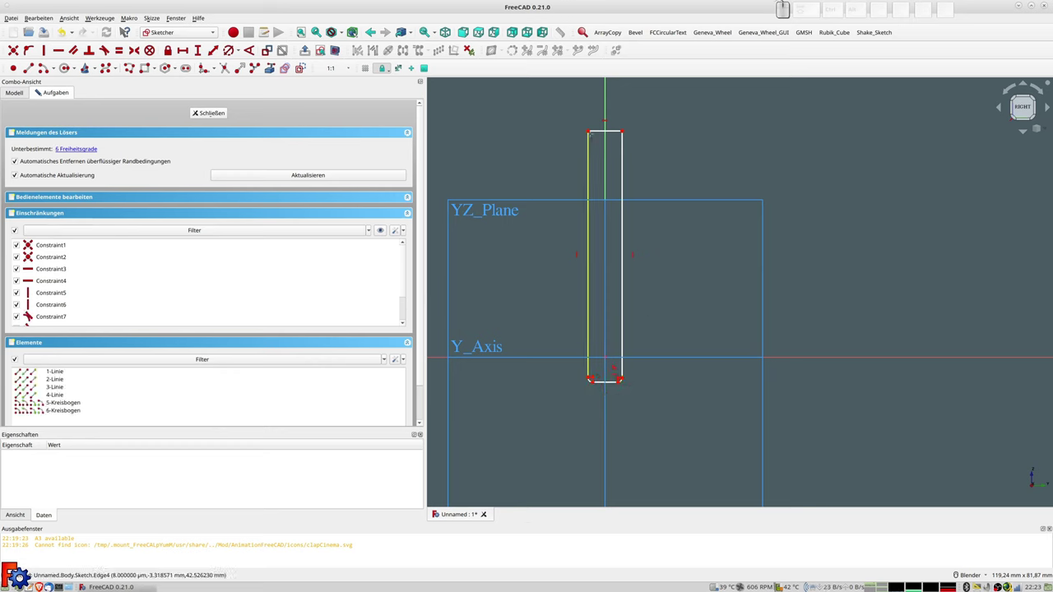
{"action": "left_click", "coordinate": [588, 131]}
{"action": "left_click", "coordinate": [622, 132]}
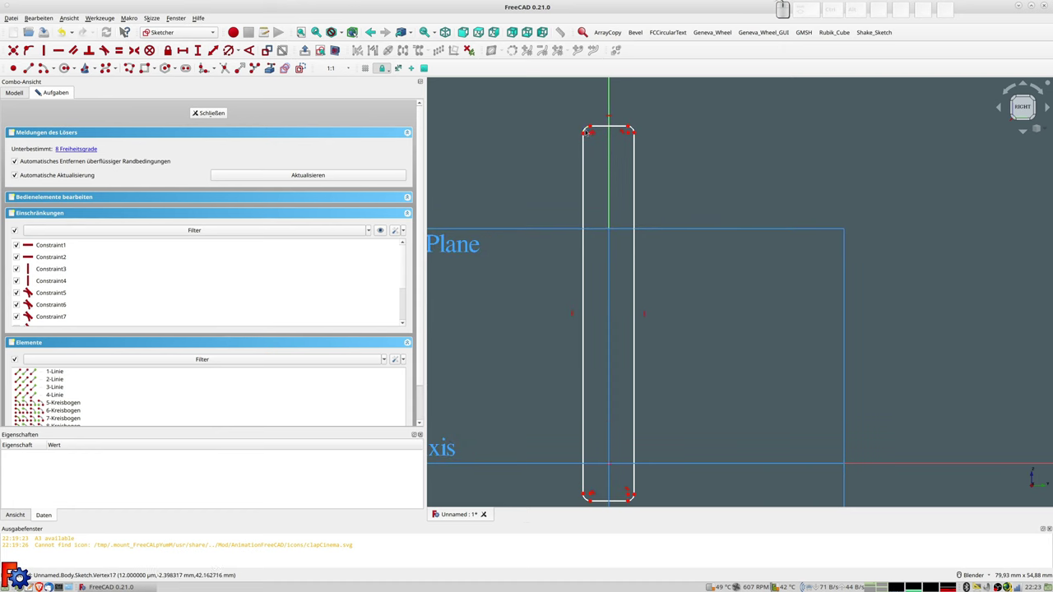
Make the selected corner arcs equal in radius.
{"action": "left_click", "coordinate": [589, 132]}
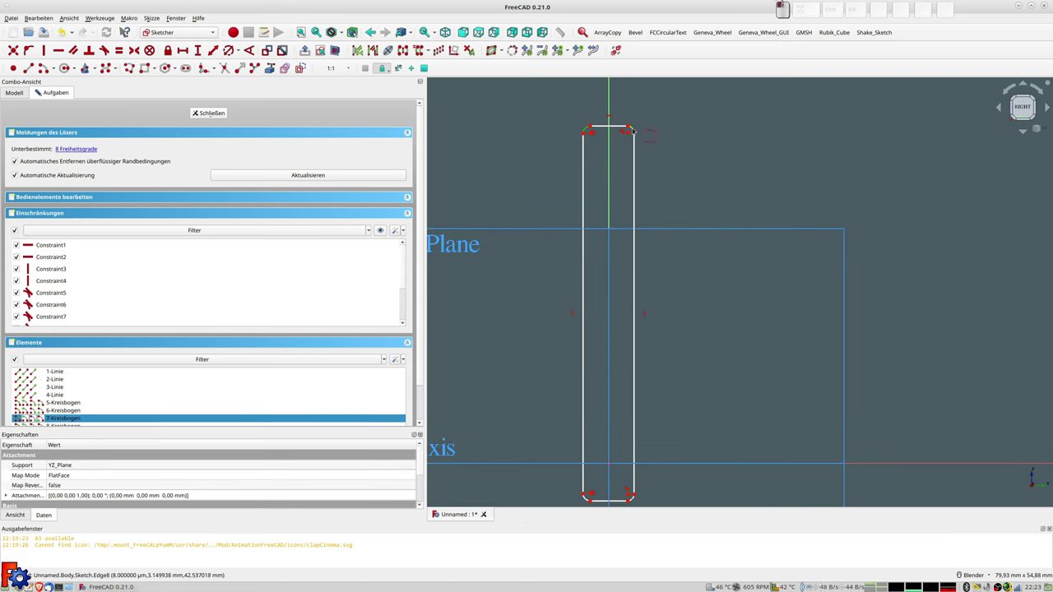
{"action": "scroll", "coordinate": [678, 214], "scroll_direction": "down", "scroll_amount": 1}
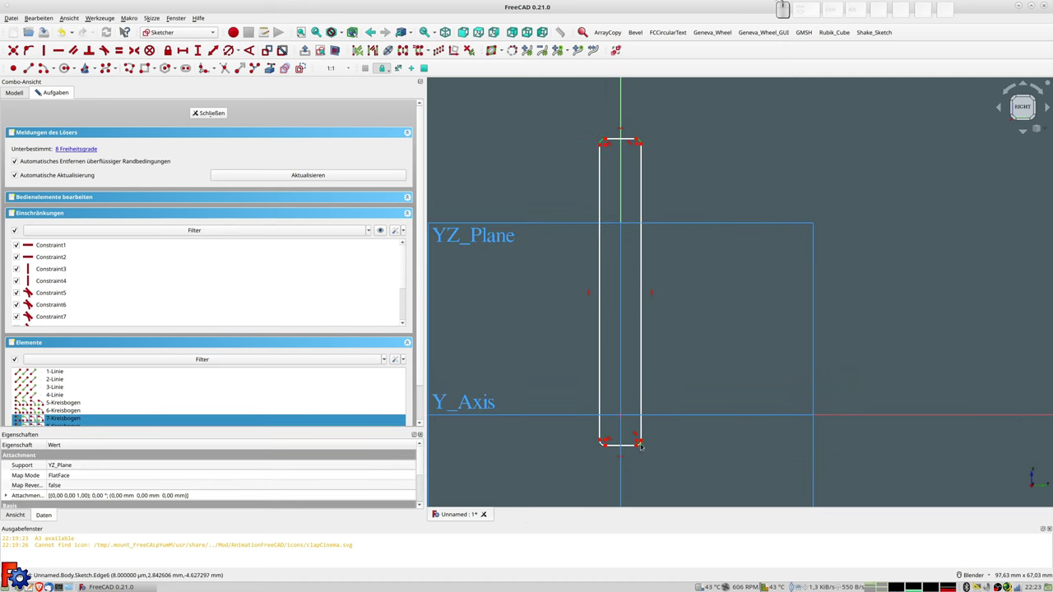
{"action": "left_click", "coordinate": [604, 443]}
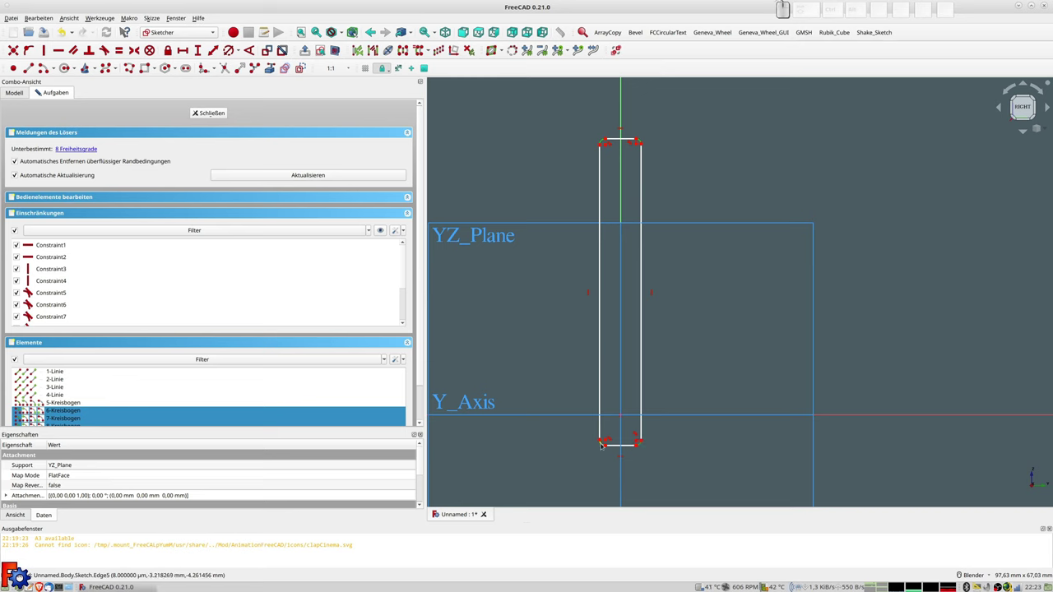
{"action": "left_click", "coordinate": [601, 445]}
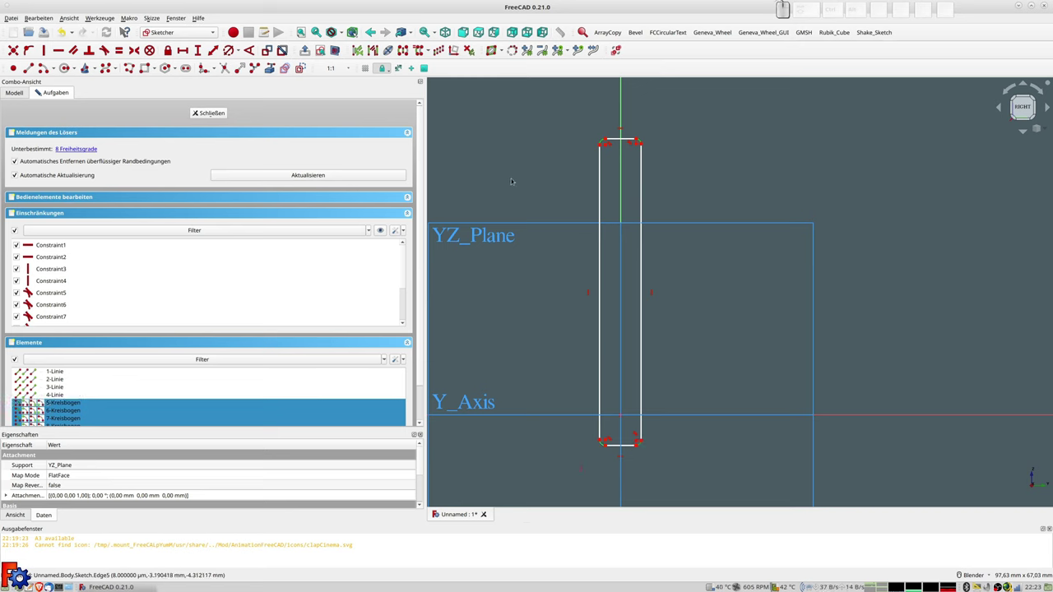
{"action": "left_click", "coordinate": [120, 51]}
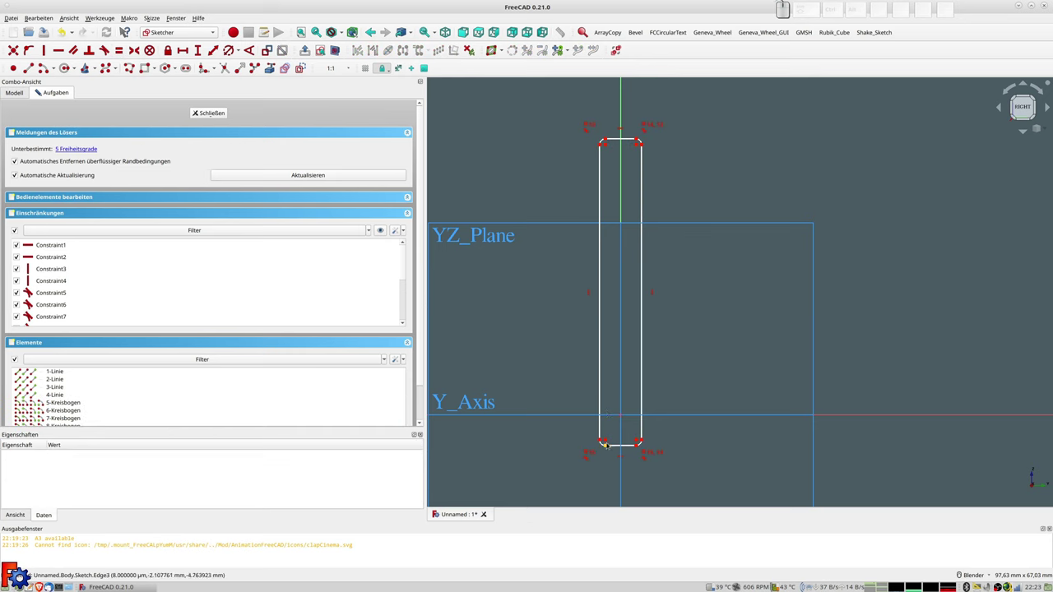
Constrain the two side lines with Equal and start a distance dimension between them.
{"action": "left_click", "coordinate": [601, 149]}
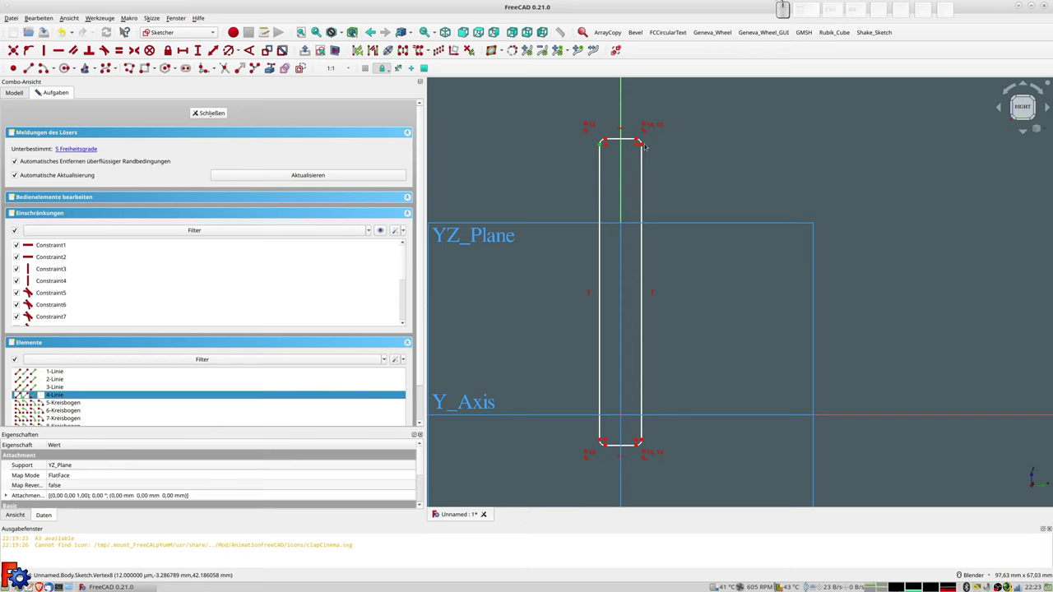
{"action": "left_click", "coordinate": [642, 153]}
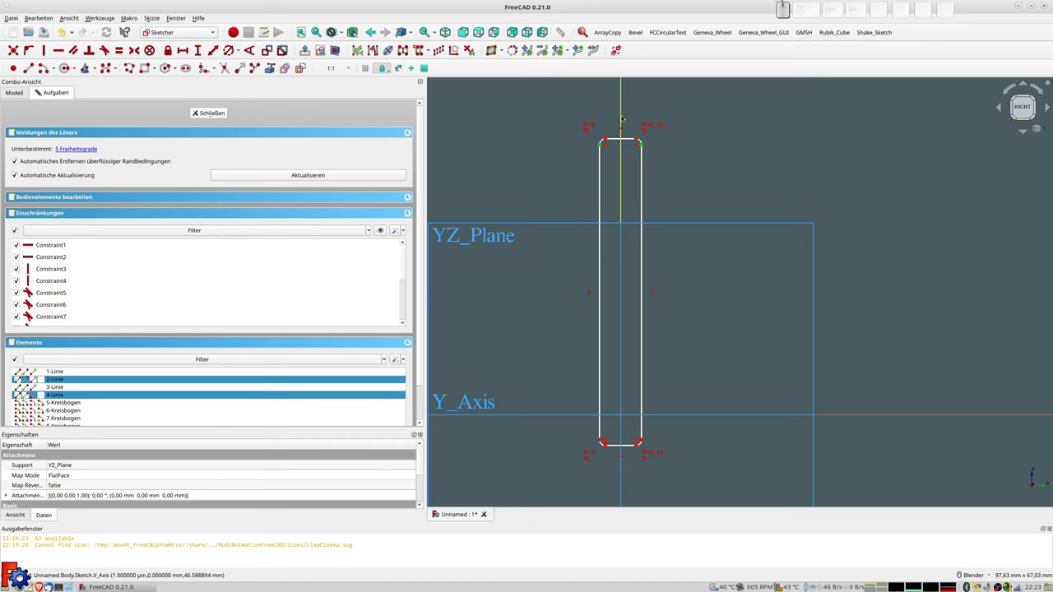
{"action": "key", "text": "e"}
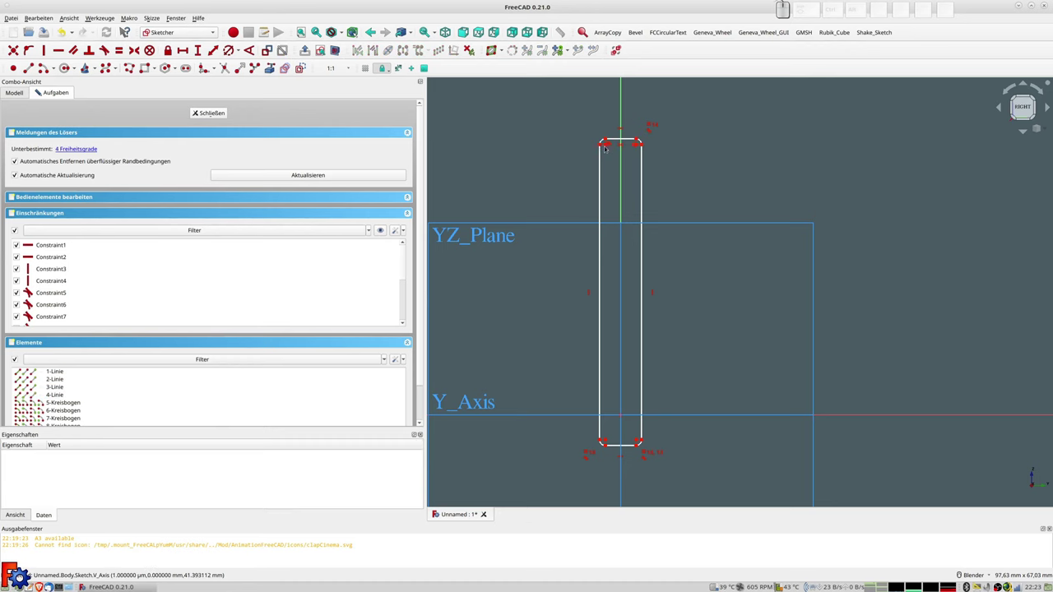
{"action": "left_click", "coordinate": [600, 156]}
{"action": "left_click", "coordinate": [642, 152]}
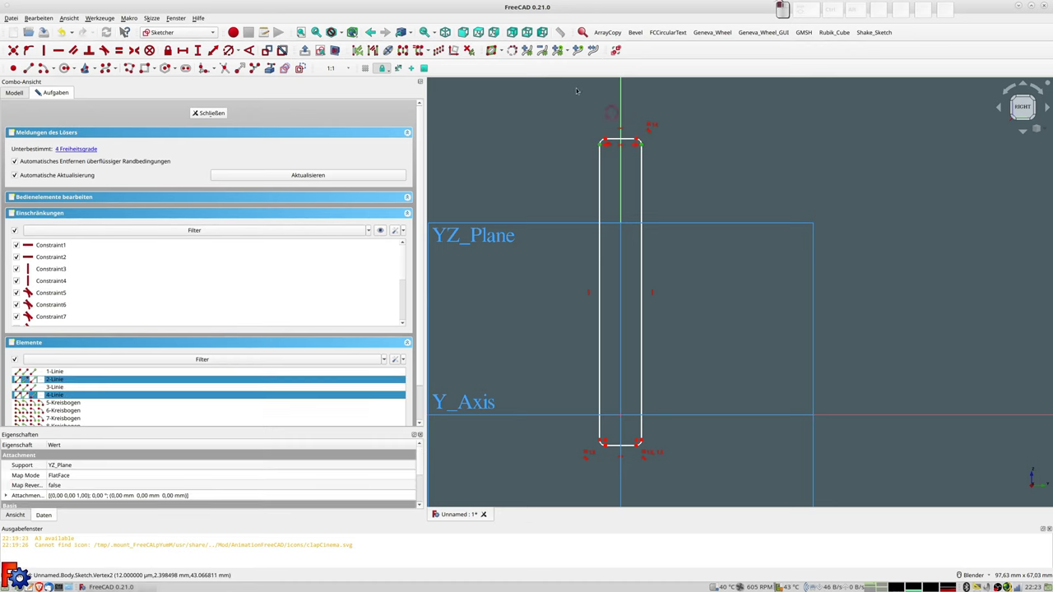
{"action": "left_click", "coordinate": [213, 51]}
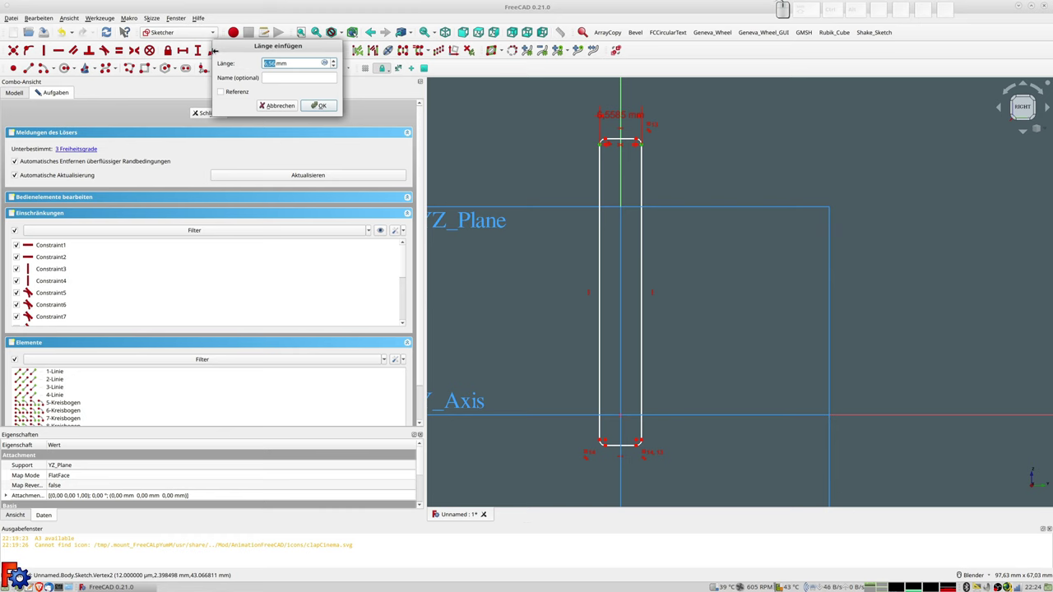
Set the side-line distance to 20 mm and add a radius constraint to the top-left arc.
{"action": "type", "text": "20"}
{"action": "key", "text": "Return"}
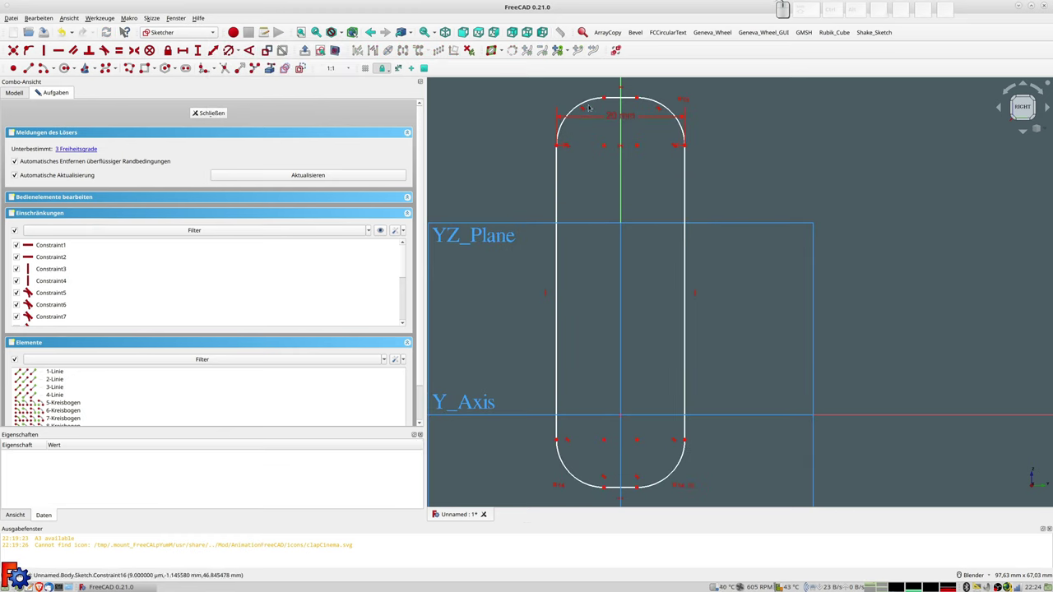
{"action": "left_click", "coordinate": [589, 105]}
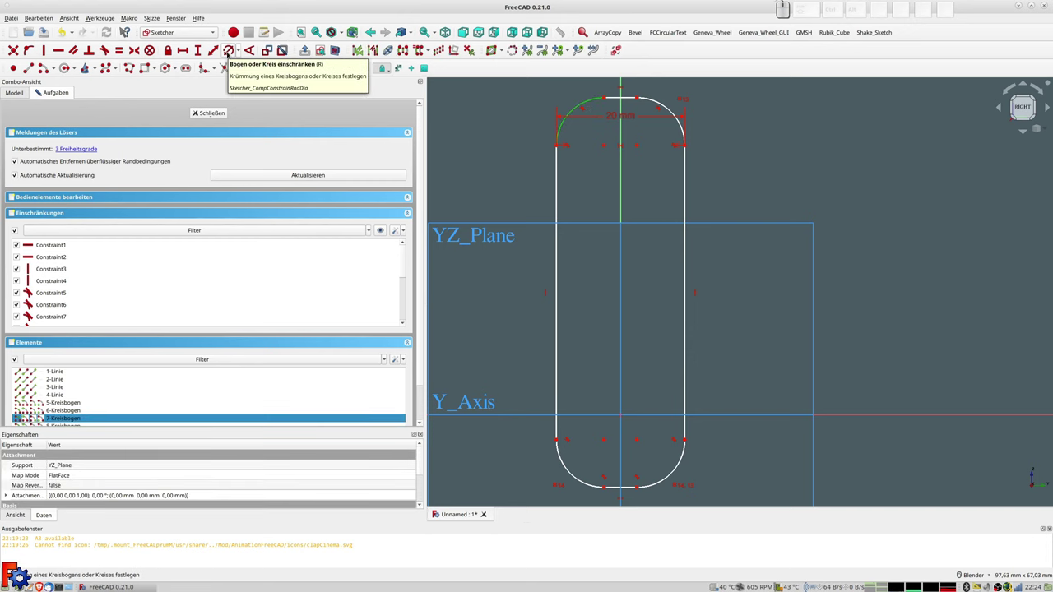
{"action": "left_click", "coordinate": [228, 51]}
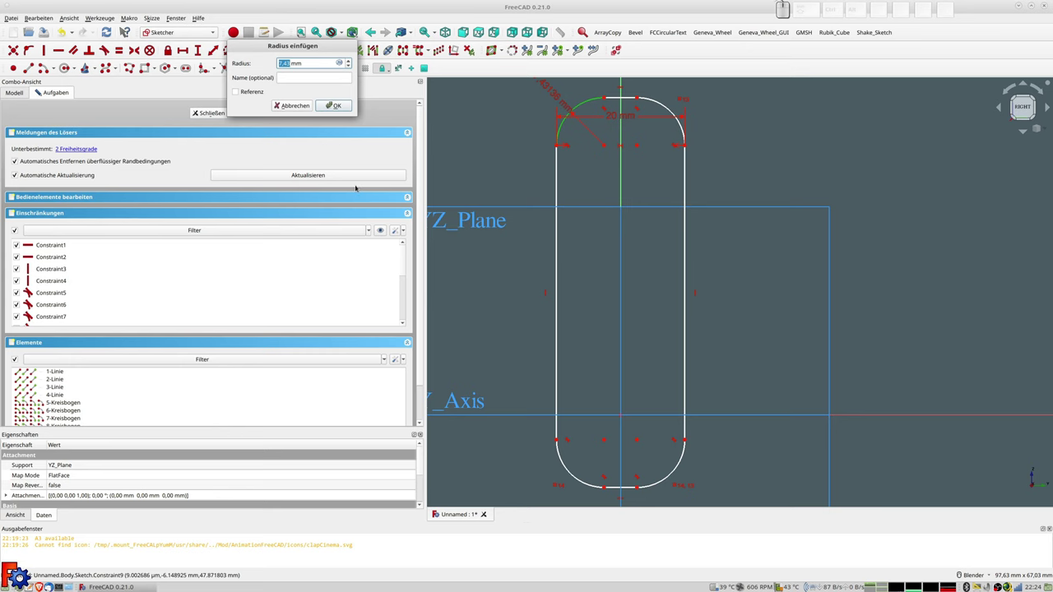
{"action": "key", "text": "Return"}
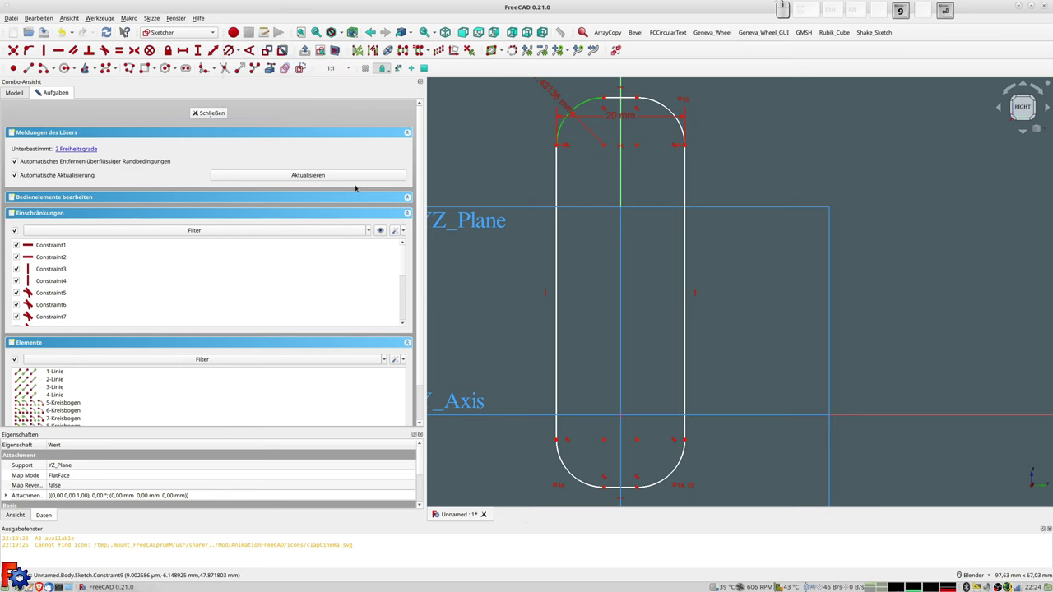
{"action": "scroll", "coordinate": [678, 365], "scroll_direction": "down", "scroll_amount": 3}
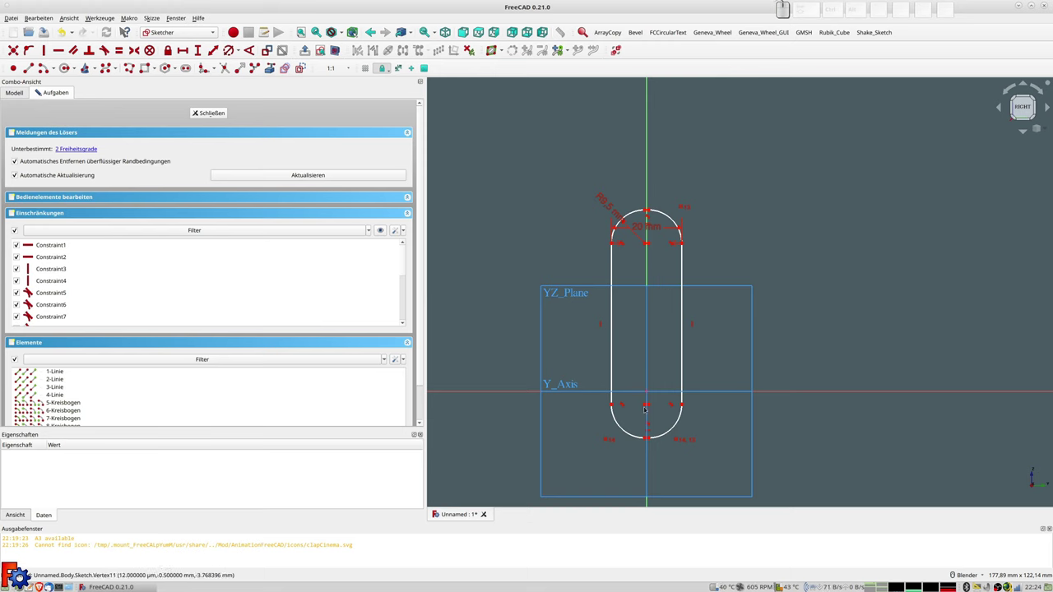
Inspect the lower arc centre, then close and reopen the sketch for editing.
{"action": "scroll", "coordinate": [656, 416], "scroll_direction": "up", "scroll_amount": 2}
{"action": "scroll", "coordinate": [656, 415], "scroll_direction": "up", "scroll_amount": 1}
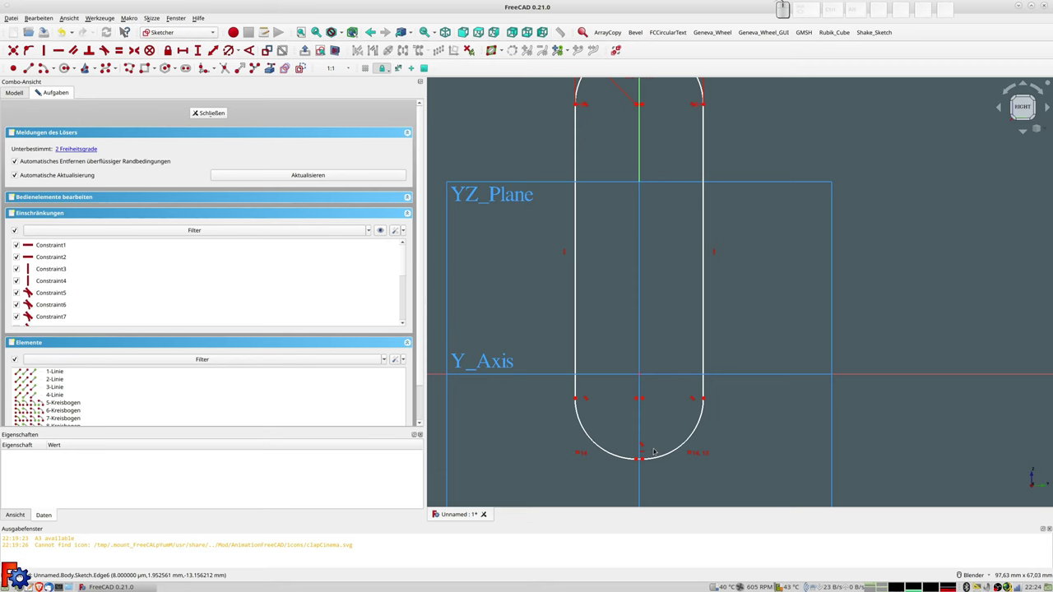
{"action": "scroll", "coordinate": [655, 324], "scroll_direction": "down", "scroll_amount": 1}
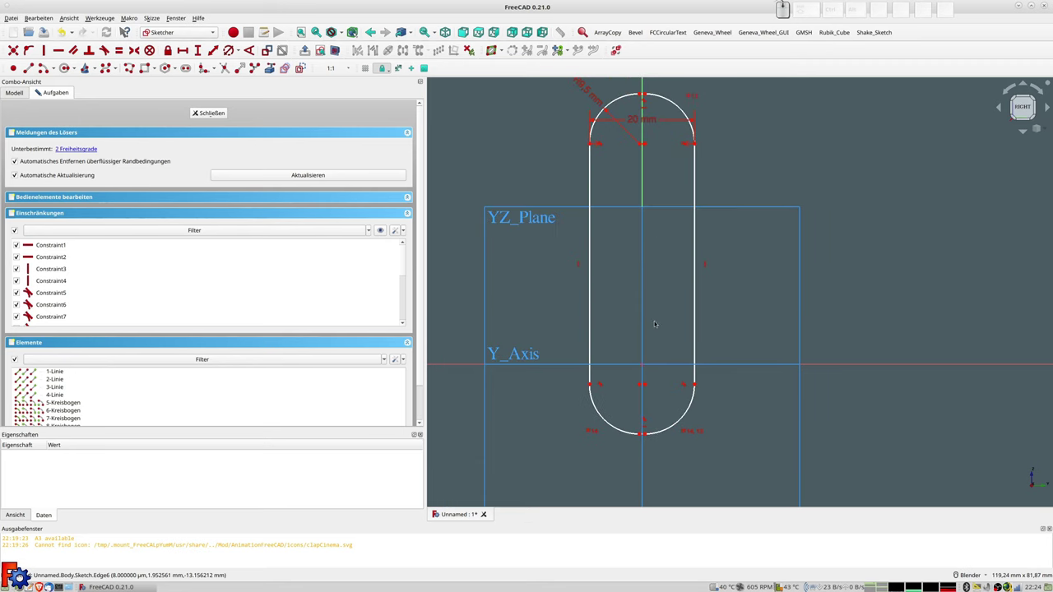
{"action": "left_click", "coordinate": [643, 385]}
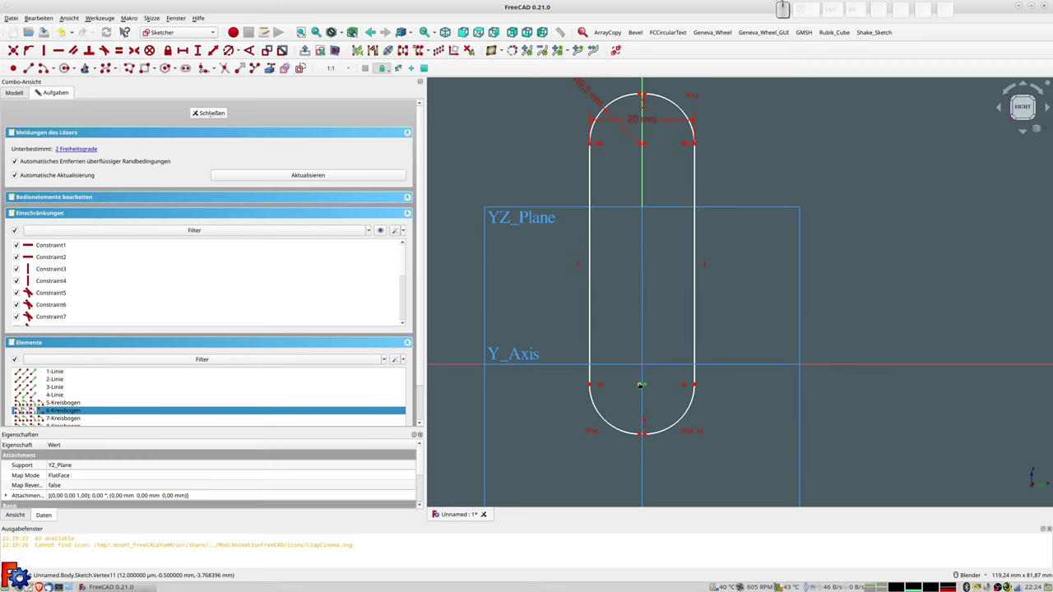
{"action": "left_click", "coordinate": [658, 387]}
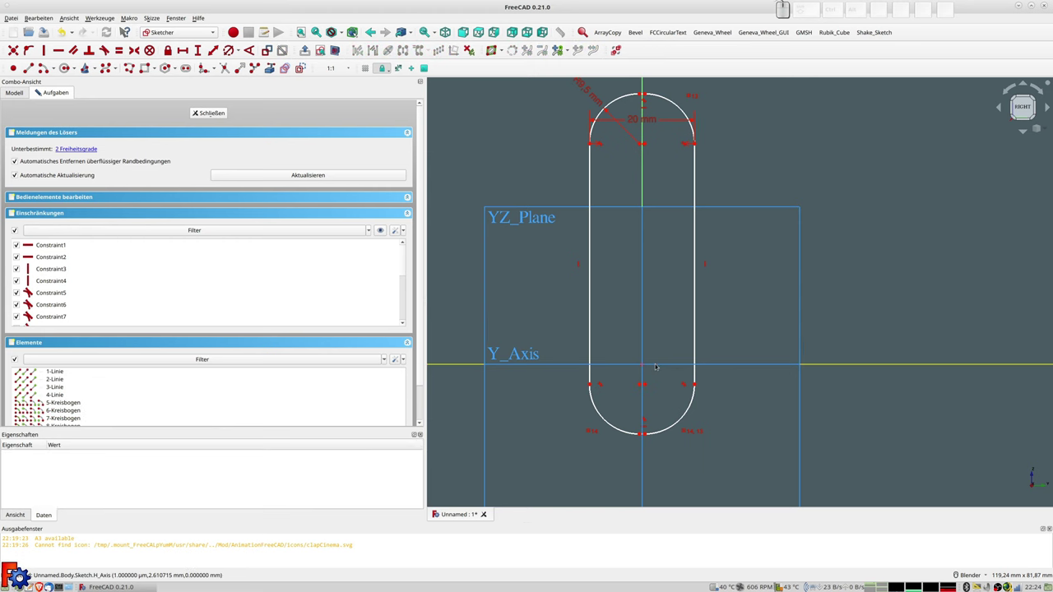
{"action": "left_click", "coordinate": [207, 113]}
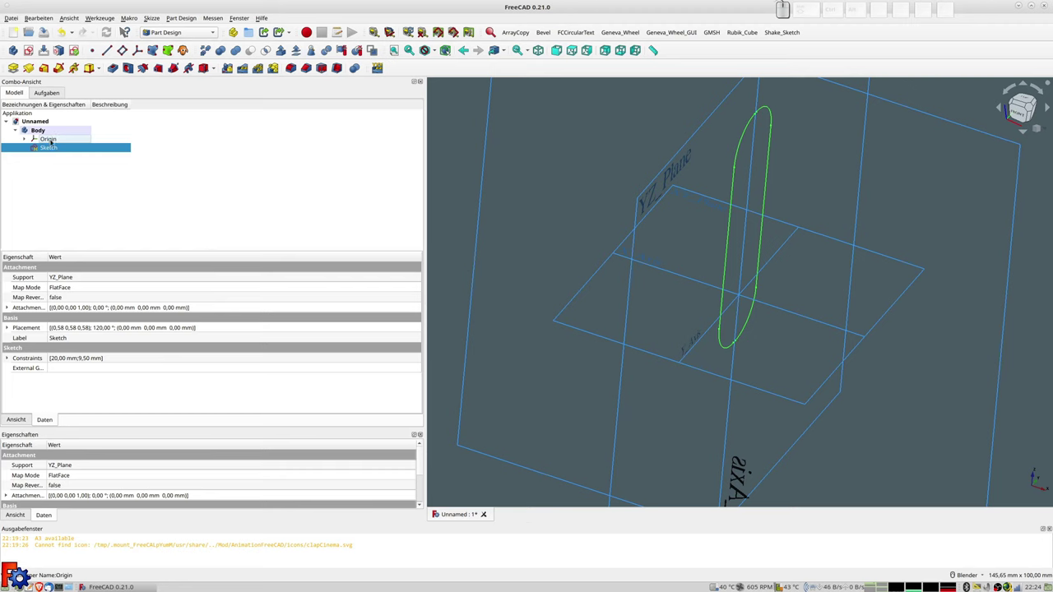
{"action": "left_click", "coordinate": [49, 139]}
{"action": "double_click", "coordinate": [49, 147]}
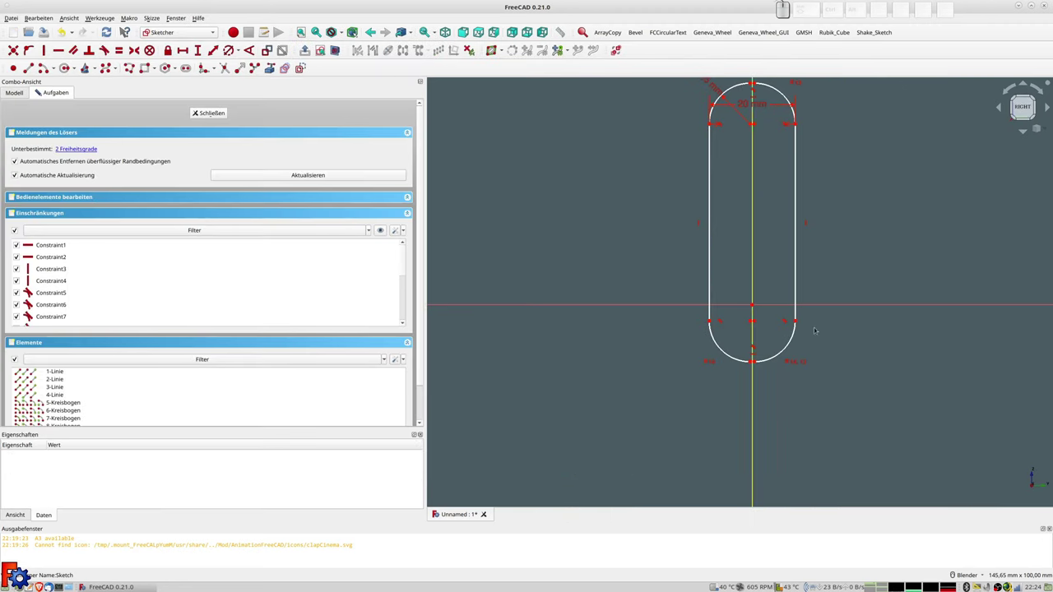
Put the lower arc endpoints on the horizontal axis and stretch the slot upward.
{"action": "scroll", "coordinate": [760, 310], "scroll_direction": "up", "scroll_amount": 2}
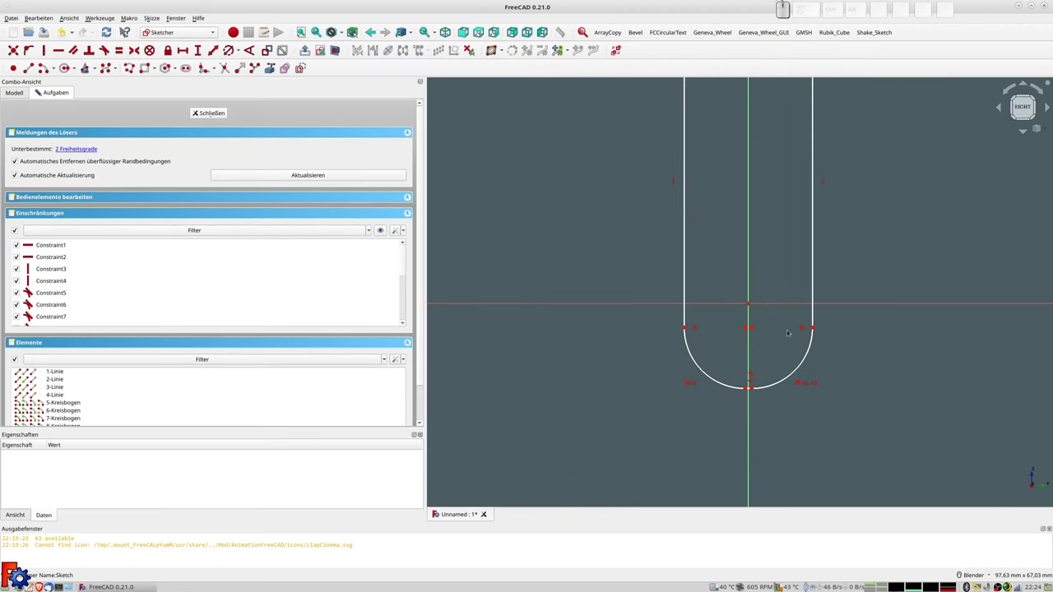
{"action": "left_click", "coordinate": [812, 327]}
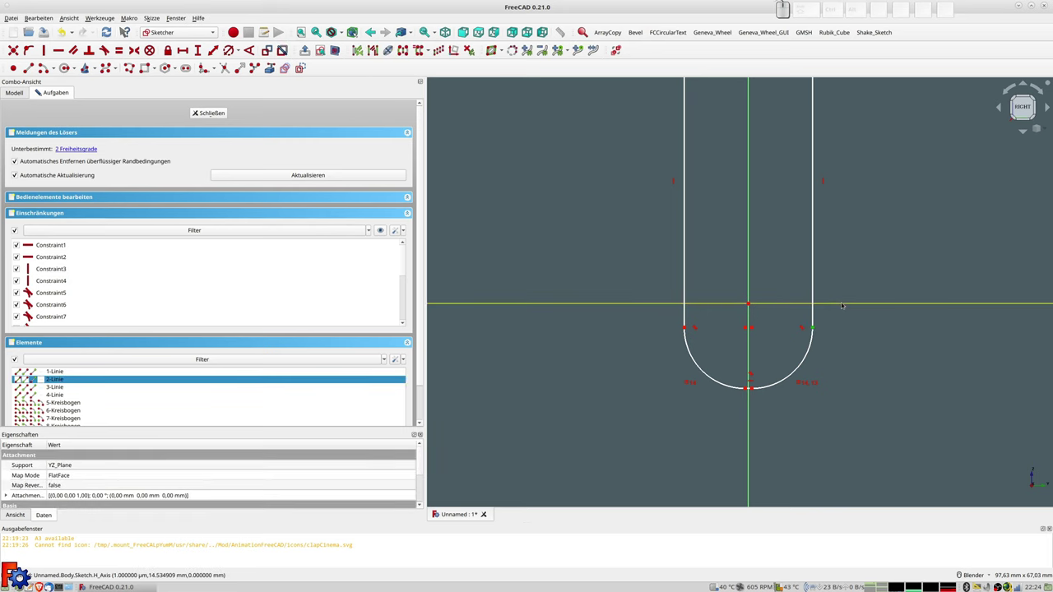
{"action": "left_click", "coordinate": [31, 69]}
{"action": "scroll", "coordinate": [730, 331], "scroll_direction": "down", "scroll_amount": 3}
{"action": "middle_click_drag", "start_coordinate": [716, 136], "coordinate": [646, 246], "text": "shift"}
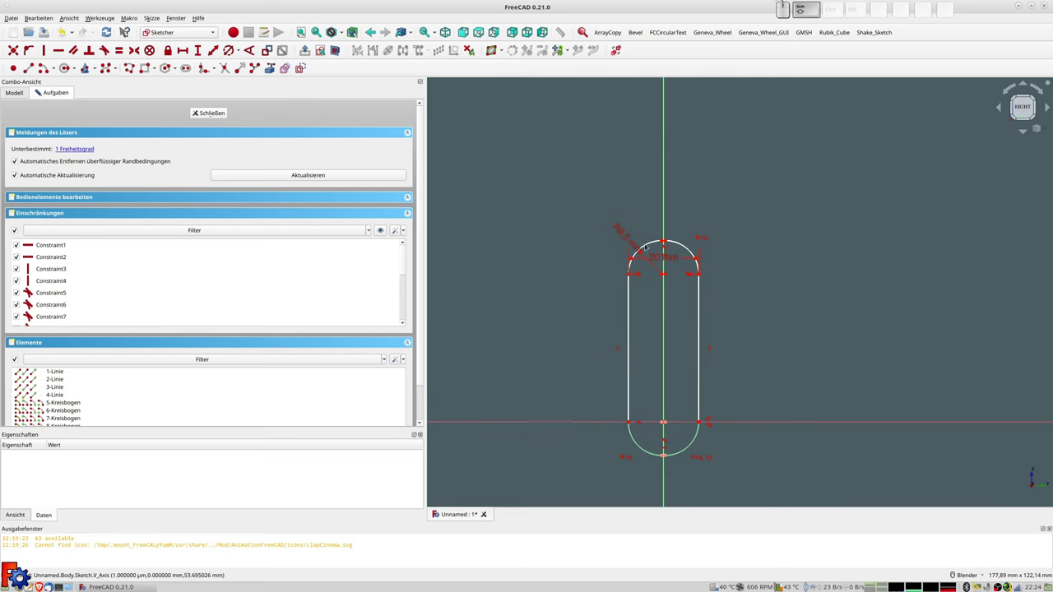
{"action": "mouse_move", "coordinate": [646, 247]}
{"action": "left_mouse_down"}
{"action": "mouse_move", "coordinate": [648, 199]}
{"action": "mouse_move", "coordinate": [667, 235]}
{"action": "left_mouse_up"}
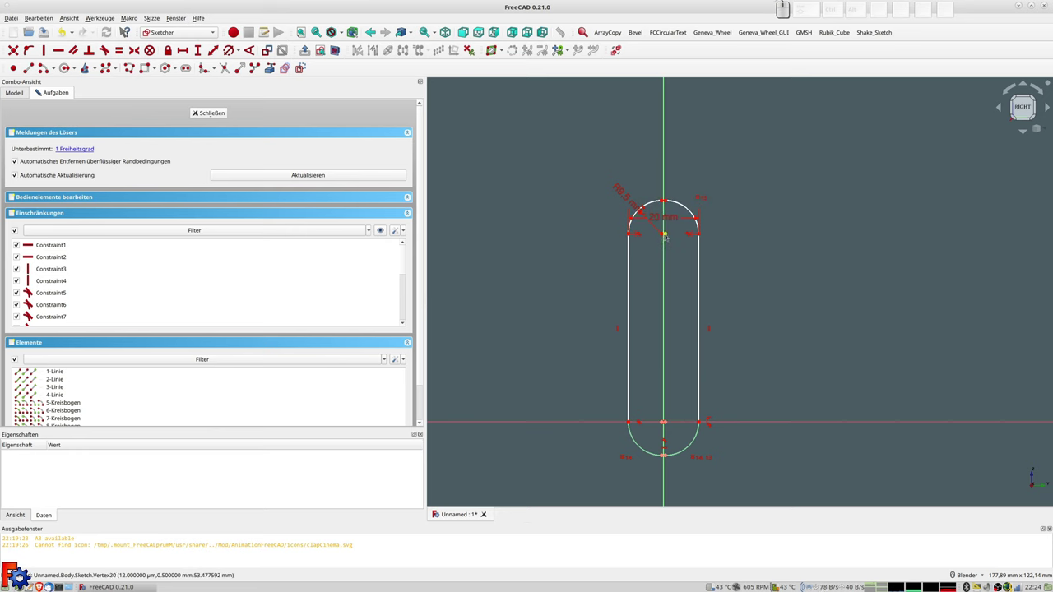
Set an 80 mm vertical distance between the arc centres and close the sketch.
{"action": "left_click", "coordinate": [665, 236]}
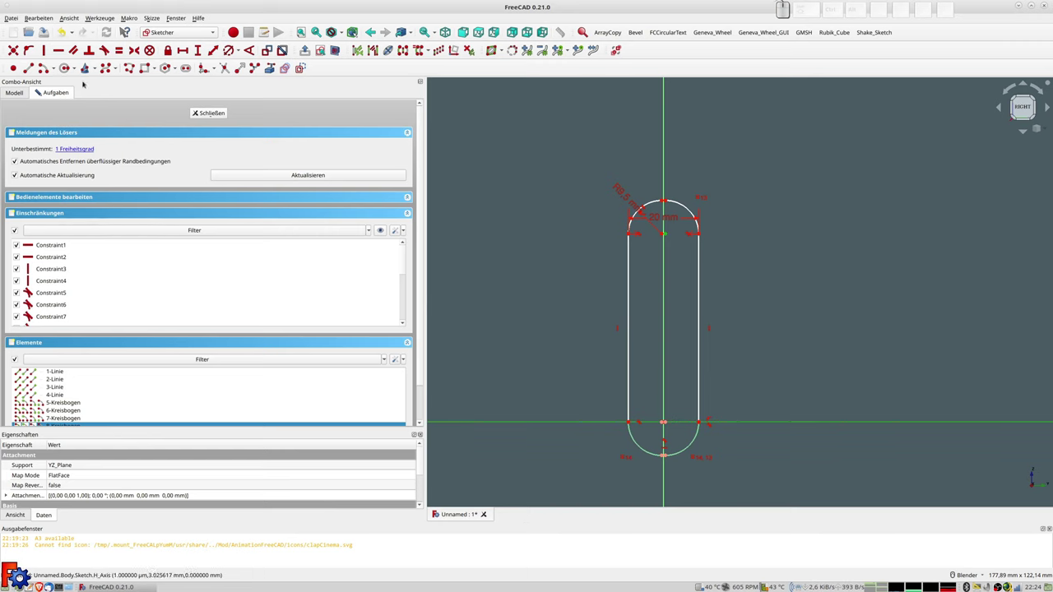
{"action": "left_click", "coordinate": [213, 51]}
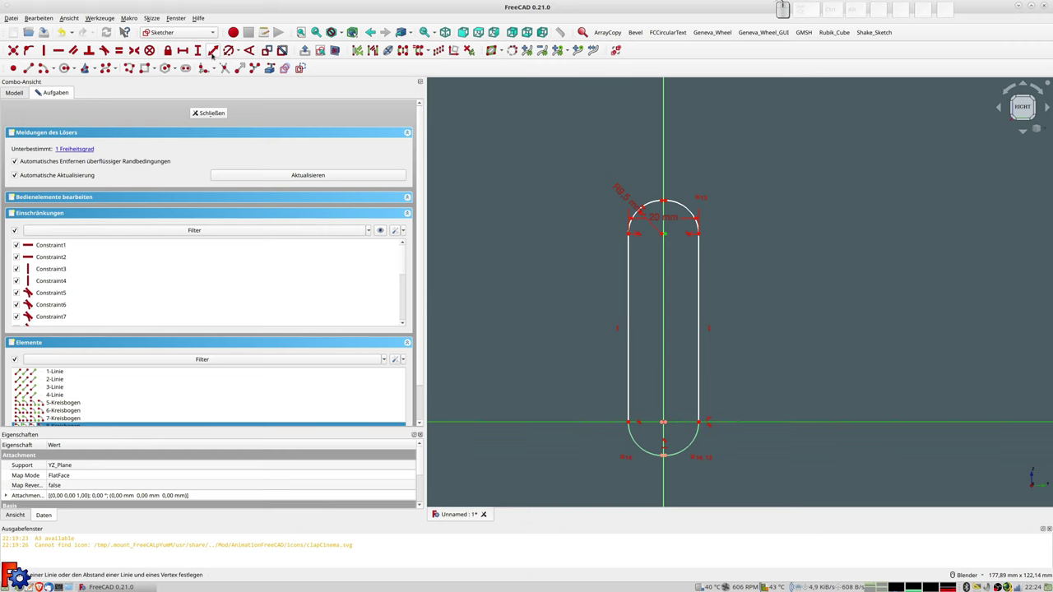
{"action": "type", "text": "80"}
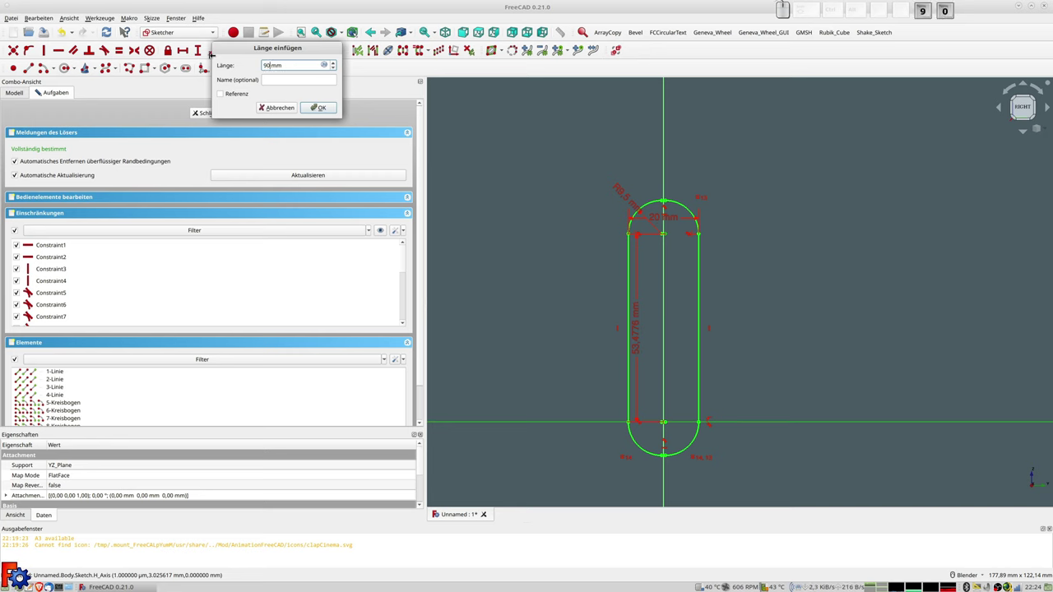
{"action": "key", "text": "Return"}
{"action": "scroll", "coordinate": [736, 155], "scroll_direction": "down", "scroll_amount": 1}
{"action": "scroll", "coordinate": [735, 173], "scroll_direction": "down", "scroll_amount": 1}
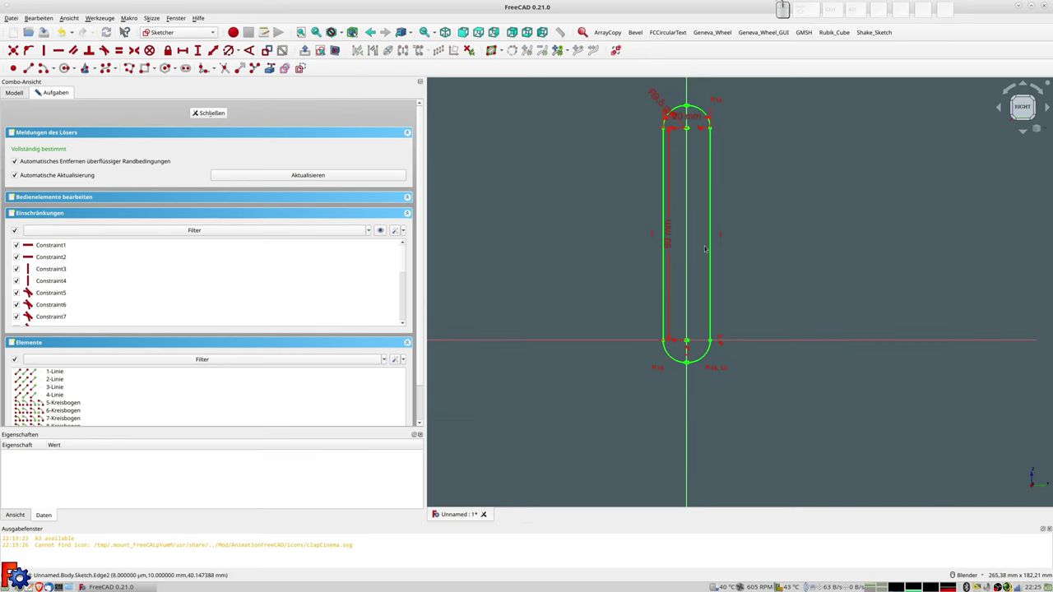
{"action": "left_click", "coordinate": [206, 112]}
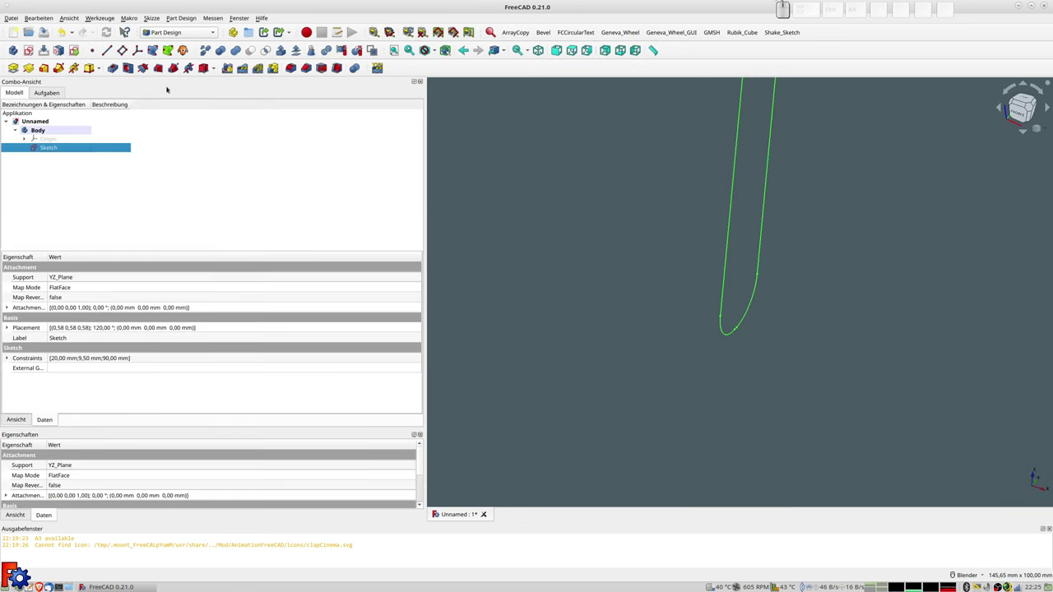
Pad the slot sketch 30 mm long, symmetric to the sketch plane.
{"action": "middle_click_drag", "start_coordinate": [586, 251], "coordinate": [565, 272]}
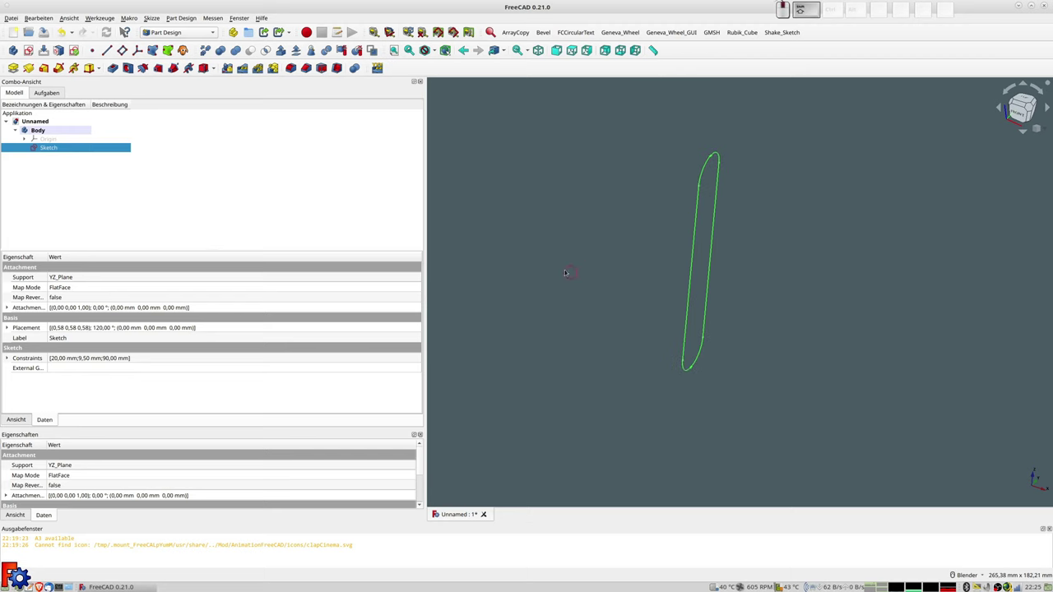
{"action": "left_click", "coordinate": [14, 69]}
{"action": "left_click", "coordinate": [40, 238]}
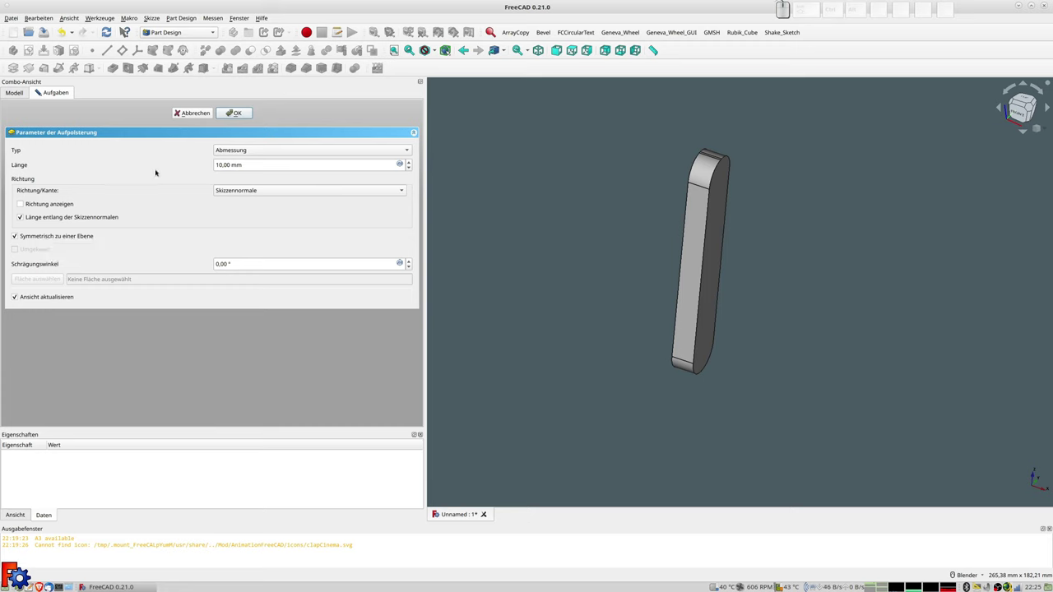
{"action": "left_click", "coordinate": [252, 162]}
{"action": "type", "text": "30"}
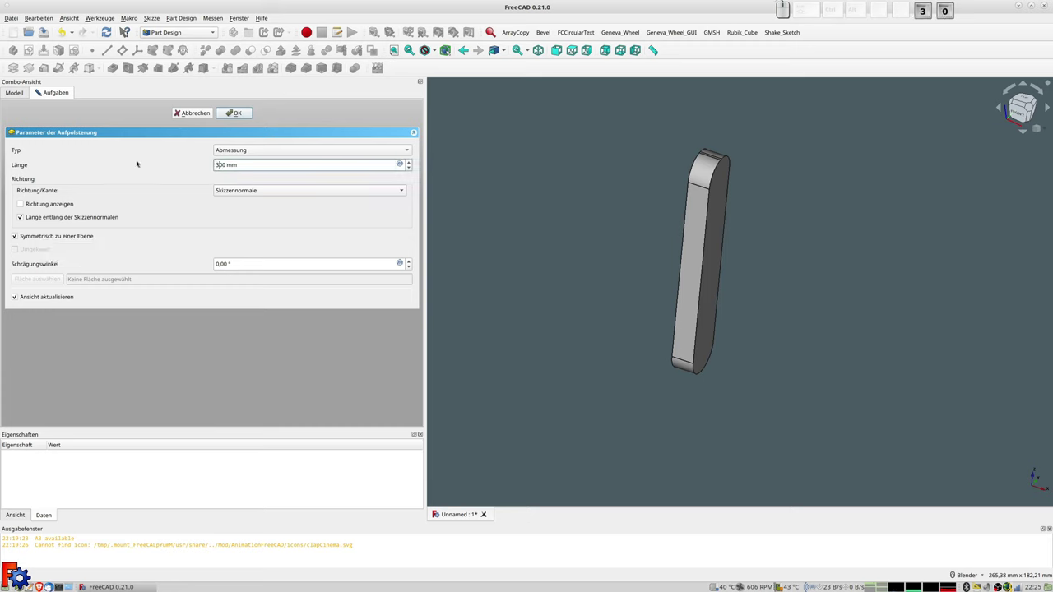
{"action": "key", "text": "Delete"}
{"action": "key", "text": "Delete"}
{"action": "key", "text": "Delete"}
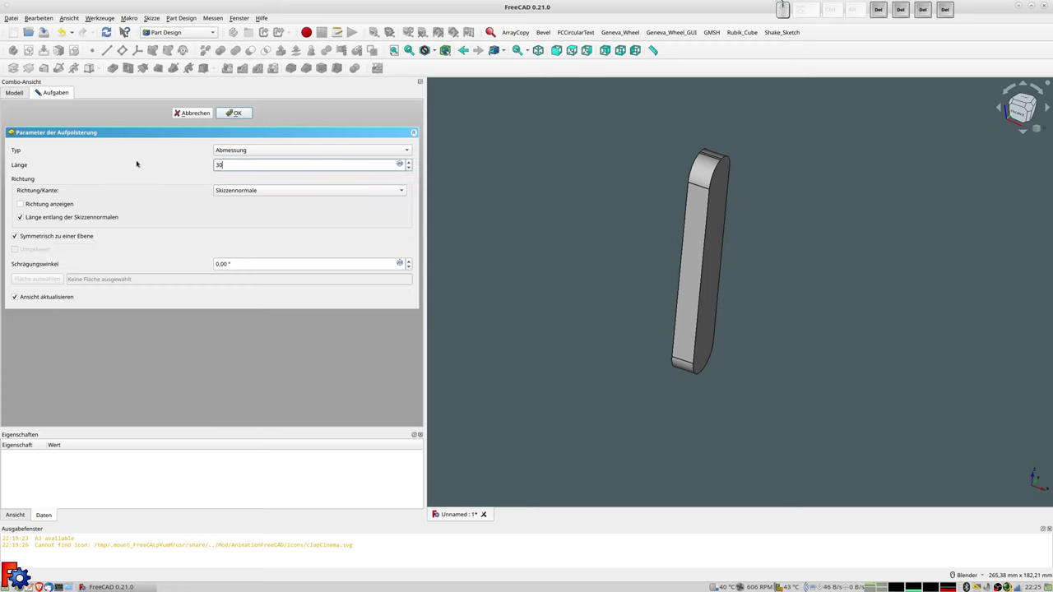
{"action": "key", "text": "Return"}
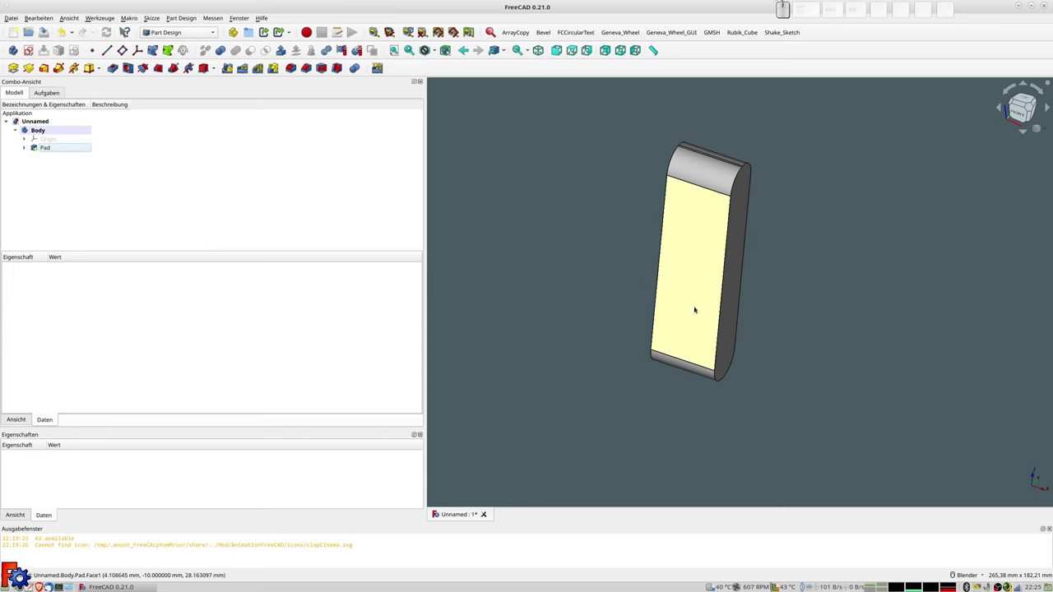
{"action": "middle_click_drag", "start_coordinate": [699, 330], "coordinate": [720, 275]}
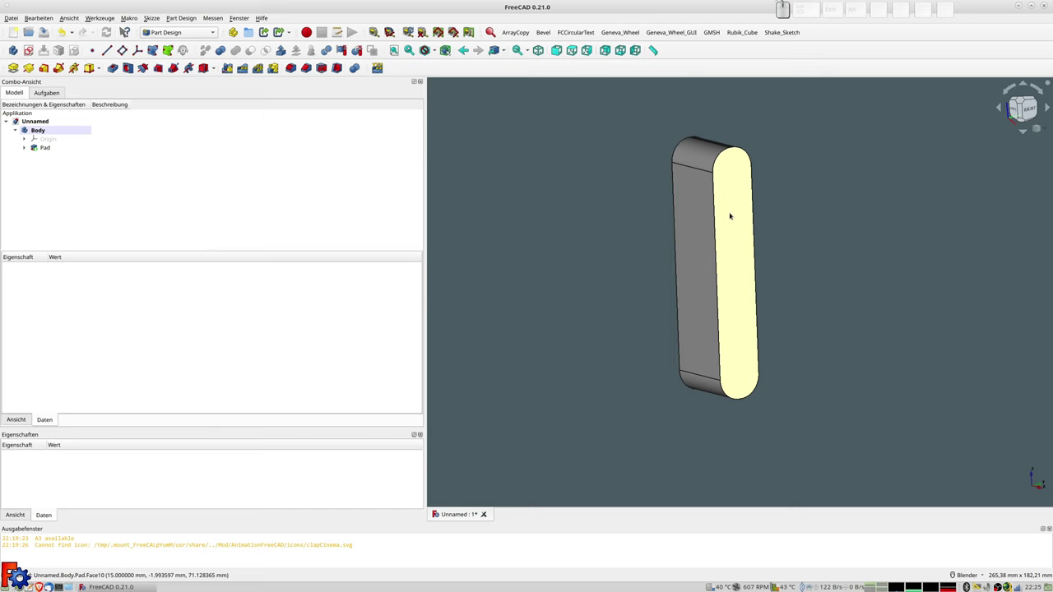
Reopen the pad's sketch, make both side lines construction geometry, and start a circle left of the slot.
{"action": "left_click", "coordinate": [24, 147]}
{"action": "left_click", "coordinate": [60, 157]}
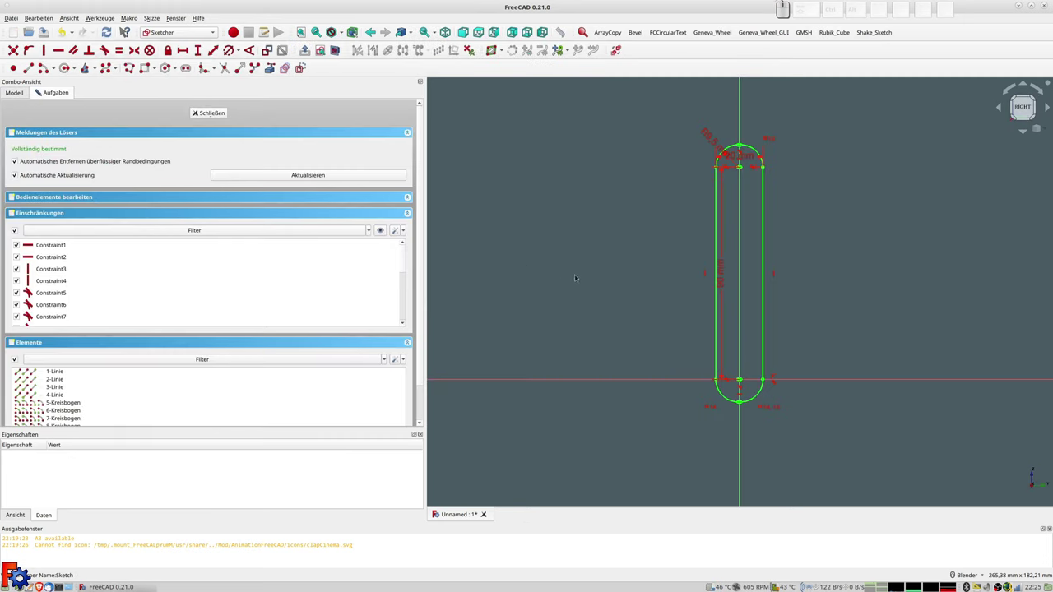
{"action": "scroll", "coordinate": [752, 231], "scroll_direction": "up", "scroll_amount": 1}
{"action": "mouse_move", "coordinate": [702, 230]}
{"action": "middle_mouse_down", "text": "shift"}
{"action": "mouse_move", "coordinate": [644, 229]}
{"action": "mouse_move", "coordinate": [572, 198]}
{"action": "middle_mouse_up", "text": "shift"}
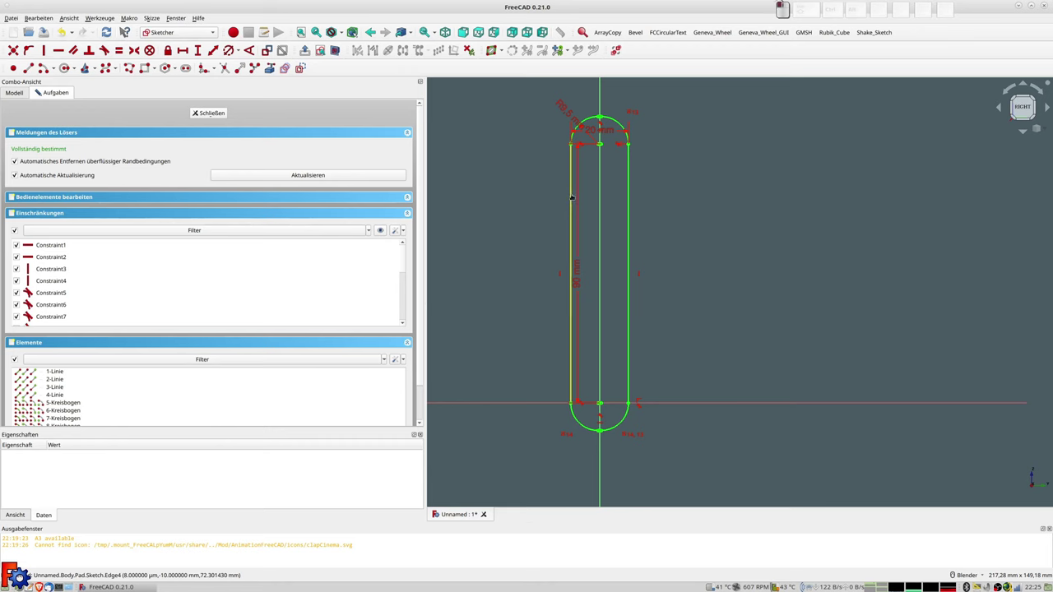
{"action": "left_click", "coordinate": [572, 198]}
{"action": "left_click", "coordinate": [629, 192], "text": "ctrl"}
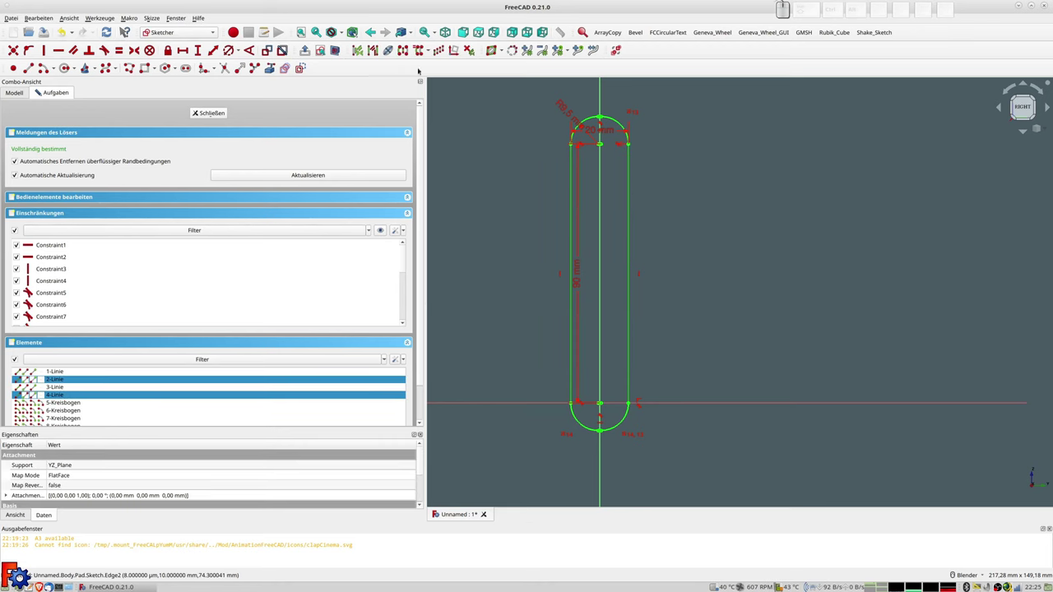
{"action": "left_click", "coordinate": [299, 68]}
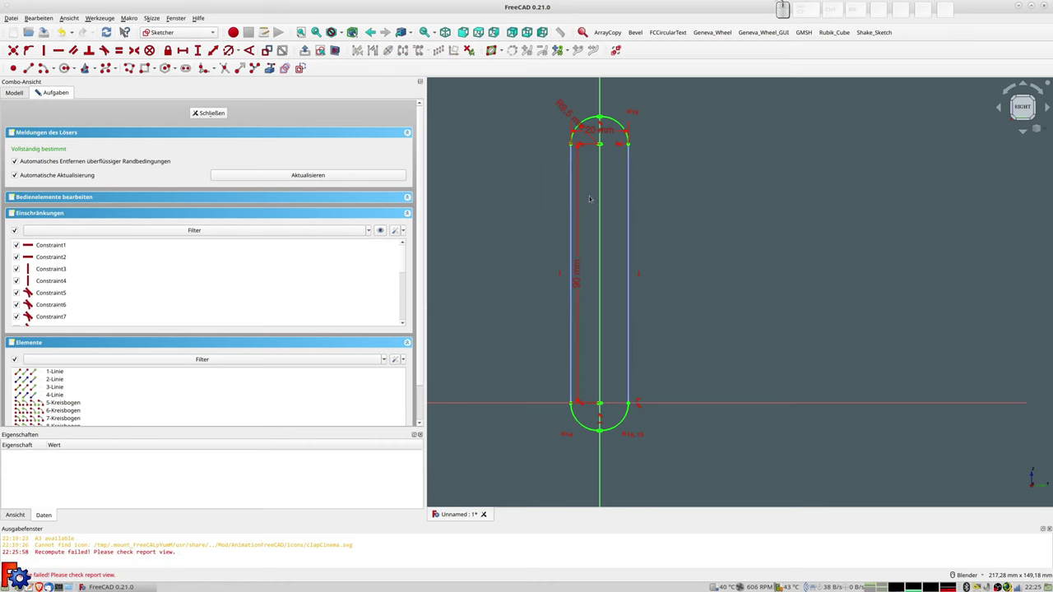
{"action": "left_click", "coordinate": [65, 68]}
{"action": "left_click", "coordinate": [510, 277]}
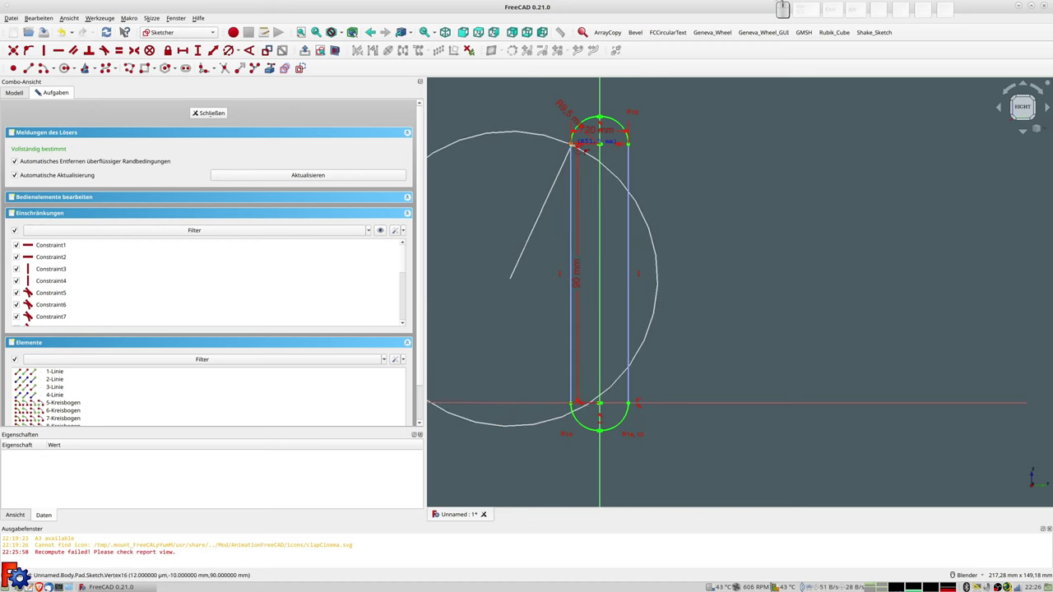
Draw two large circles, one left and one right of the slot.
{"action": "scroll", "coordinate": [576, 144], "scroll_direction": "up", "scroll_amount": 3}
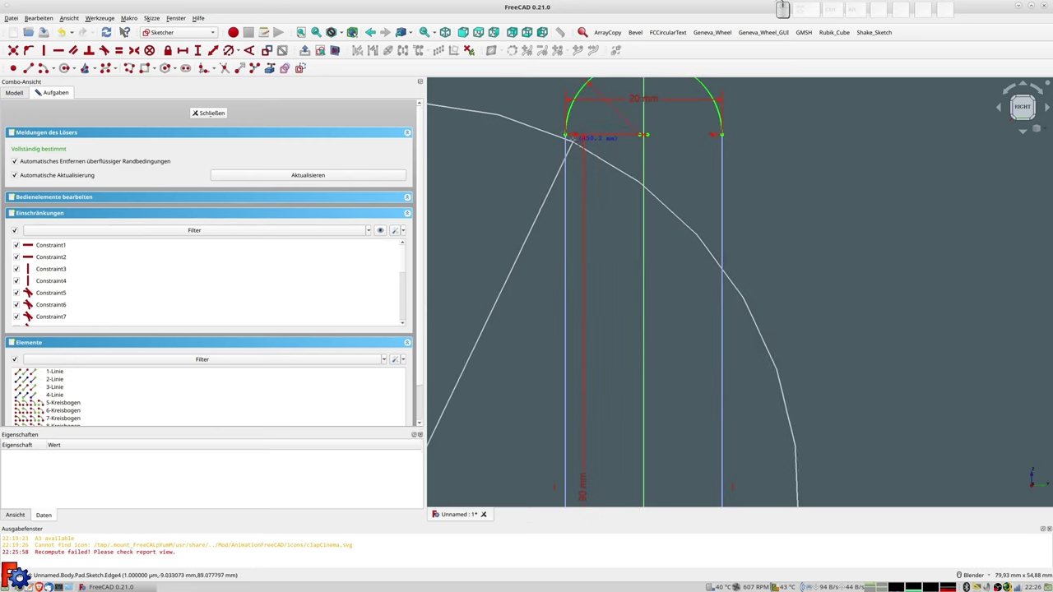
{"action": "left_click", "coordinate": [581, 139]}
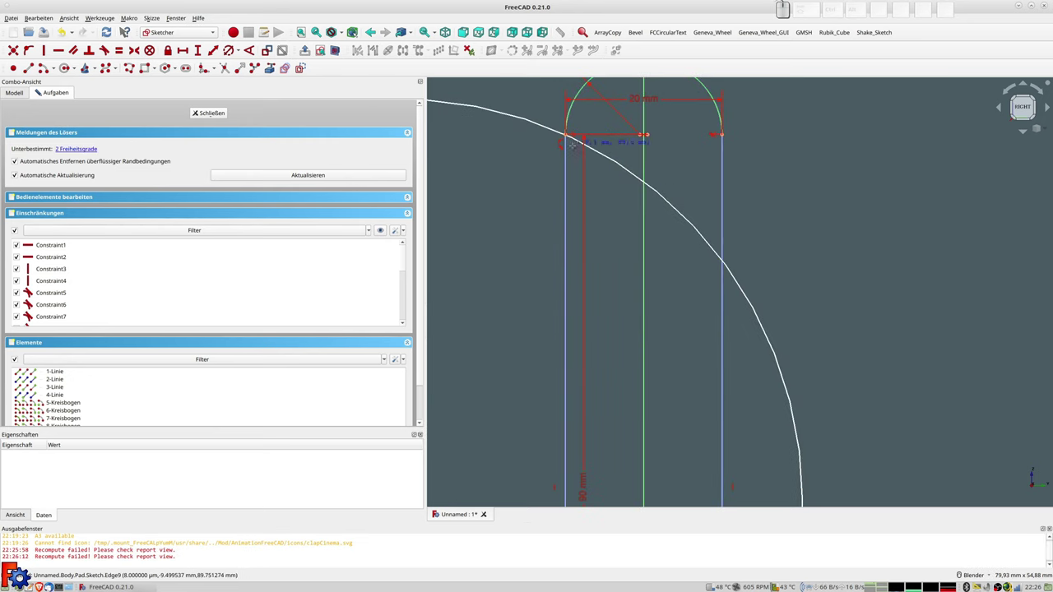
{"action": "scroll", "coordinate": [851, 243], "scroll_direction": "down", "scroll_amount": 5}
{"action": "left_click", "coordinate": [875, 311]}
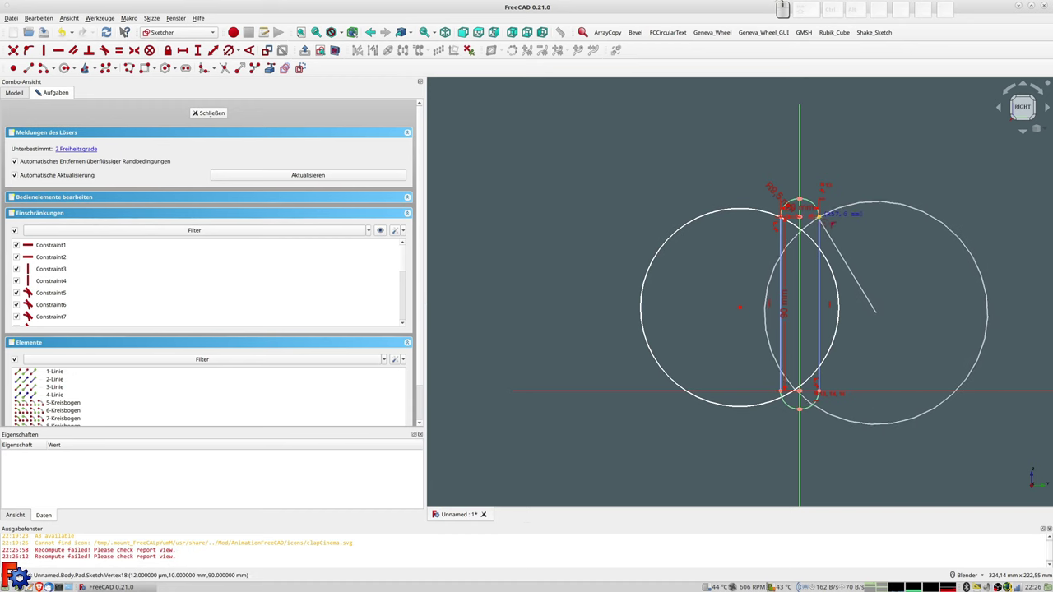
{"action": "left_click", "coordinate": [820, 216]}
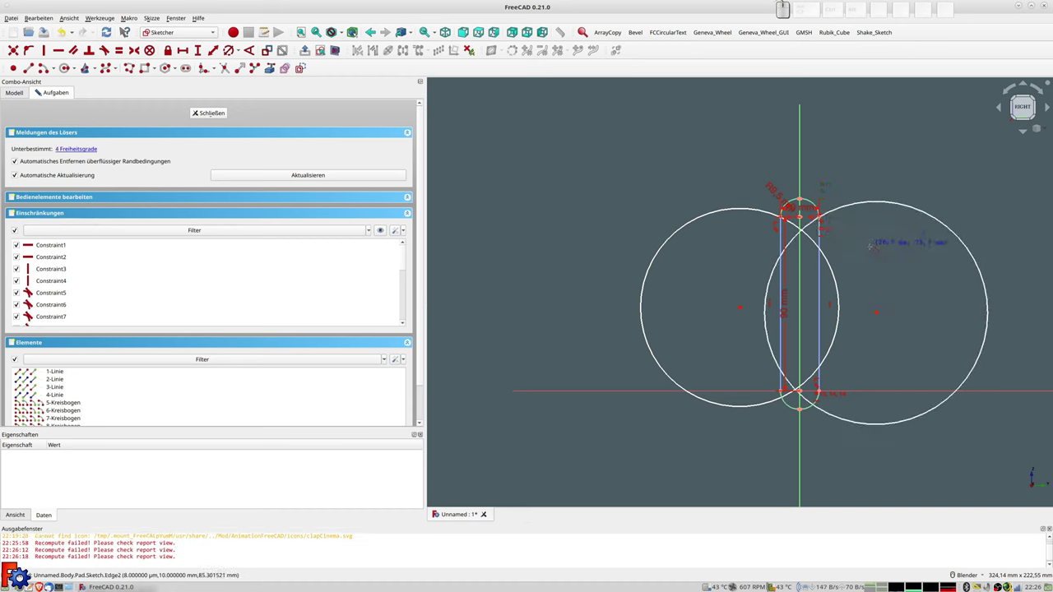
Make the two circles equal and their centres symmetric about the vertical axis.
{"action": "left_click", "coordinate": [853, 206]}
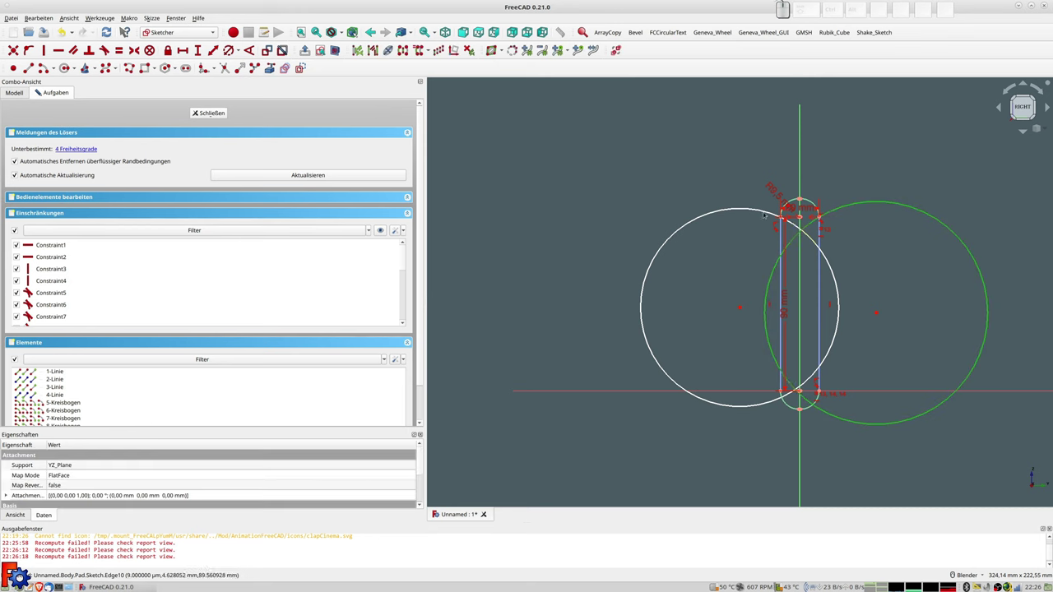
{"action": "left_click", "coordinate": [740, 209]}
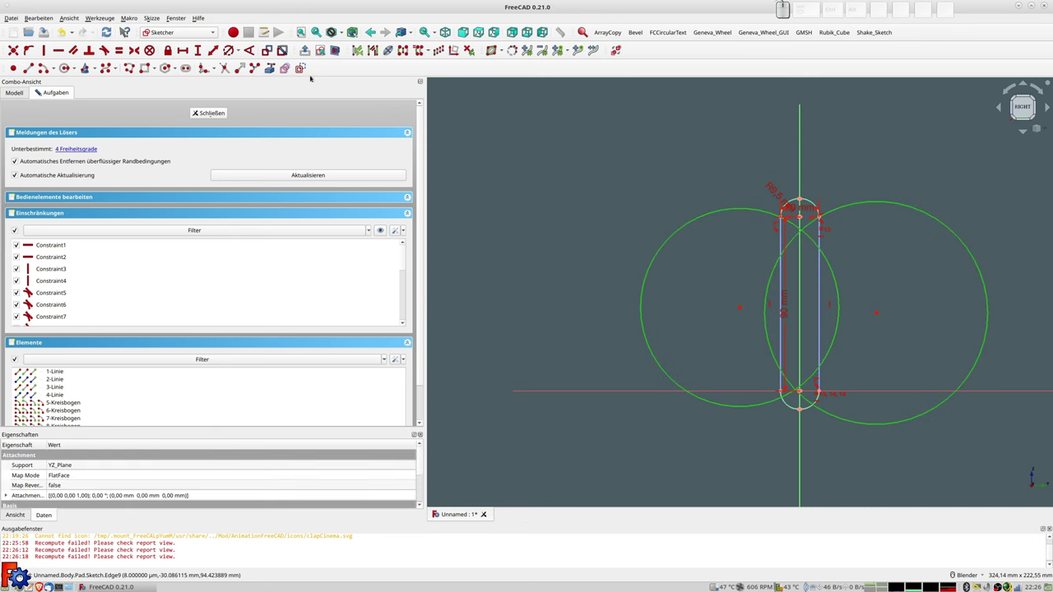
{"action": "key", "text": "e"}
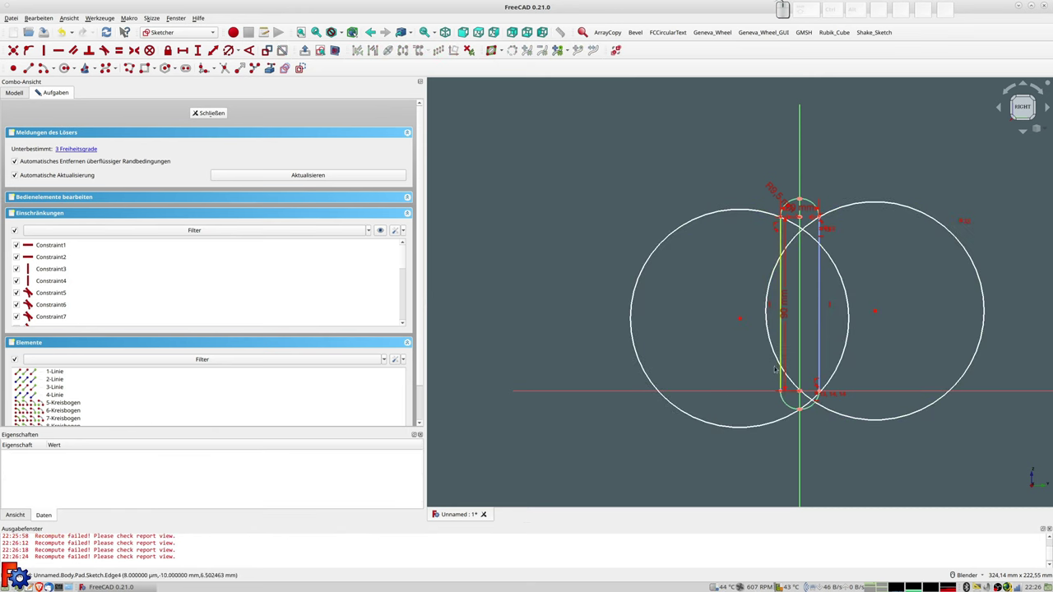
{"action": "left_click", "coordinate": [740, 319]}
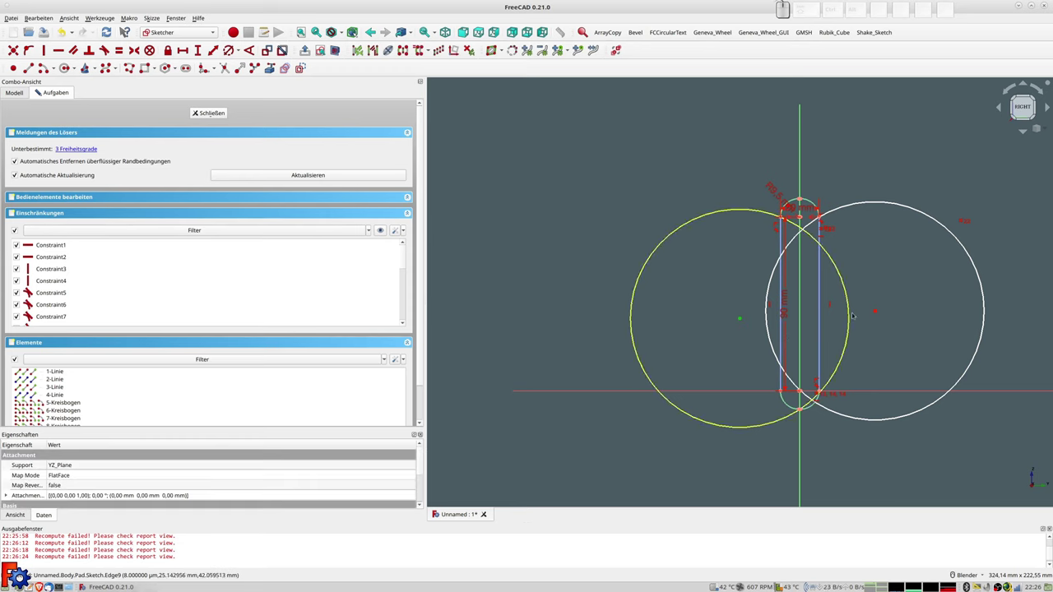
{"action": "left_click", "coordinate": [870, 301]}
{"action": "left_click", "coordinate": [800, 170]}
{"action": "key", "text": "s"}
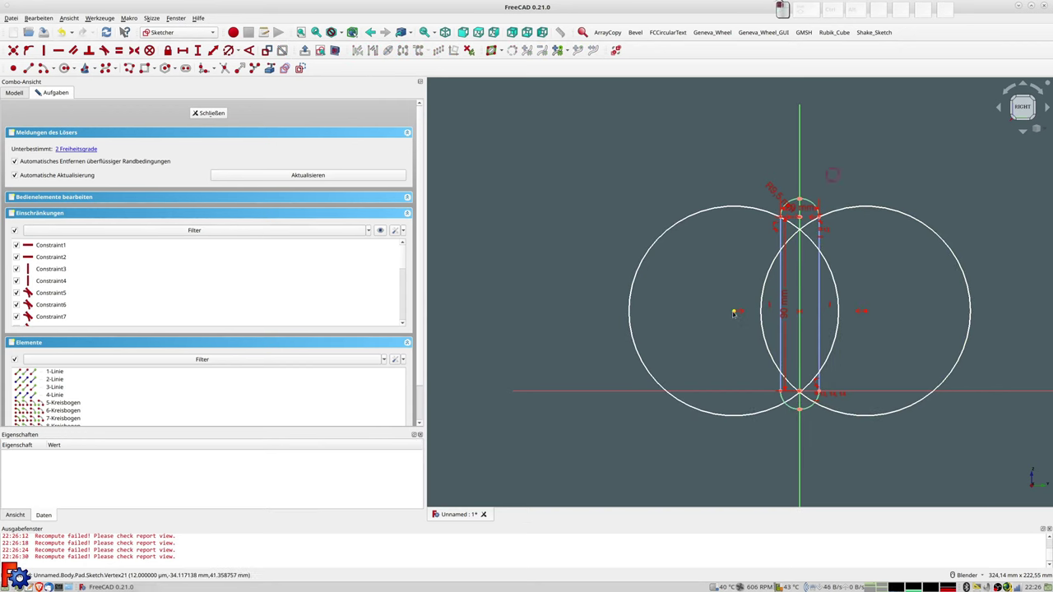
{"action": "left_click", "coordinate": [734, 313]}
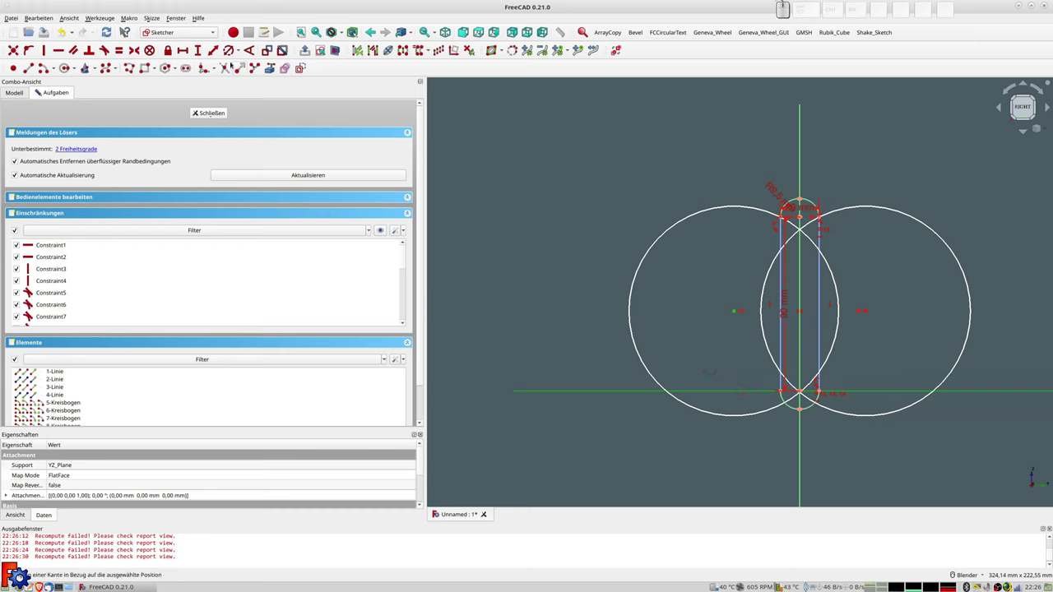
Place the left circle centre 45 mm above the horizontal axis.
{"action": "left_click", "coordinate": [200, 50]}
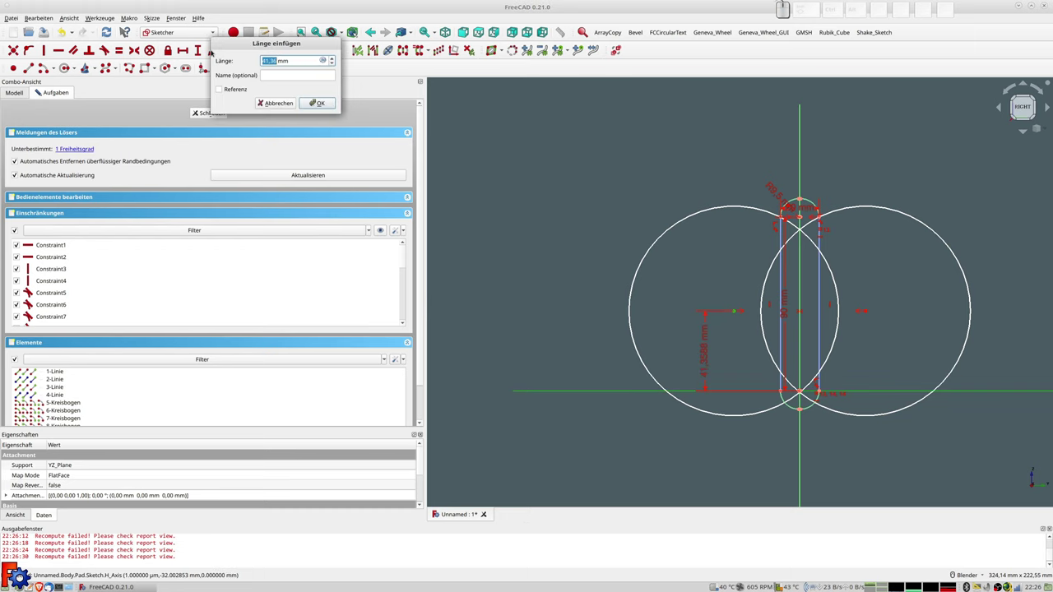
{"action": "type", "text": "45"}
{"action": "key", "text": "Return"}
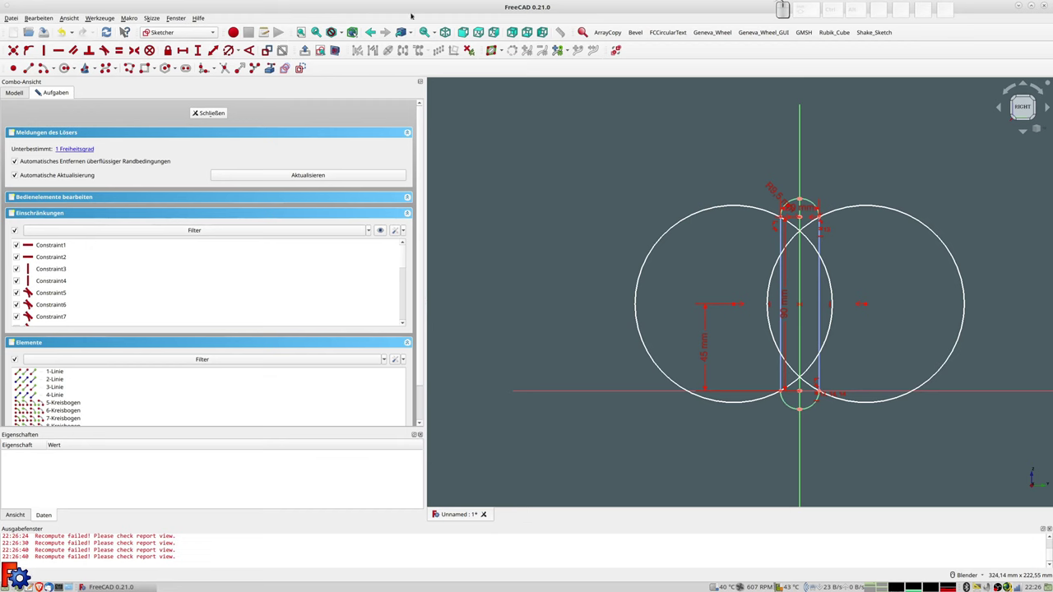
Enlarge the circles and give the left arc a 380 mm diameter.
{"action": "left_click_drag", "start_coordinate": [737, 211], "coordinate": [665, 170]}
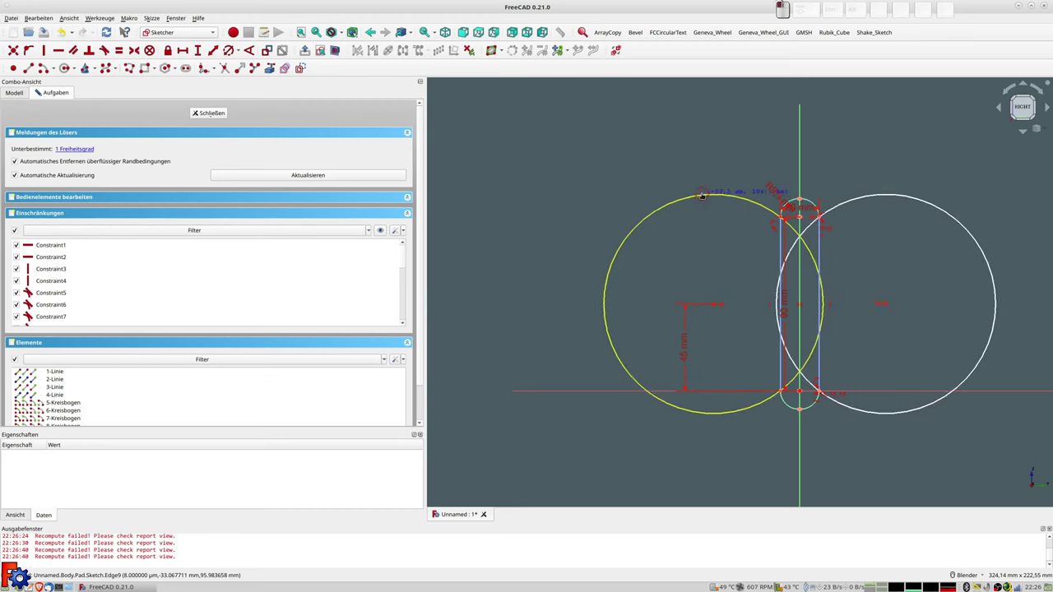
{"action": "mouse_move", "coordinate": [649, 164]}
{"action": "left_mouse_down"}
{"action": "mouse_move", "coordinate": [630, 157]}
{"action": "mouse_move", "coordinate": [616, 132]}
{"action": "mouse_move", "coordinate": [612, 88]}
{"action": "mouse_move", "coordinate": [637, 8]}
{"action": "mouse_move", "coordinate": [765, 193]}
{"action": "left_mouse_up"}
{"action": "left_click", "coordinate": [761, 167]}
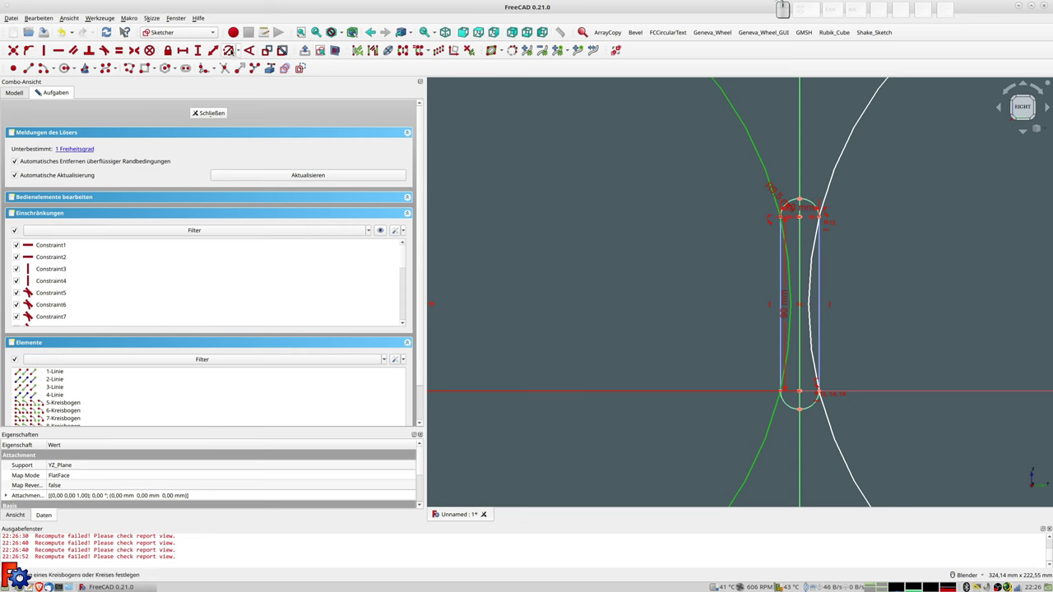
{"action": "left_click", "coordinate": [228, 50]}
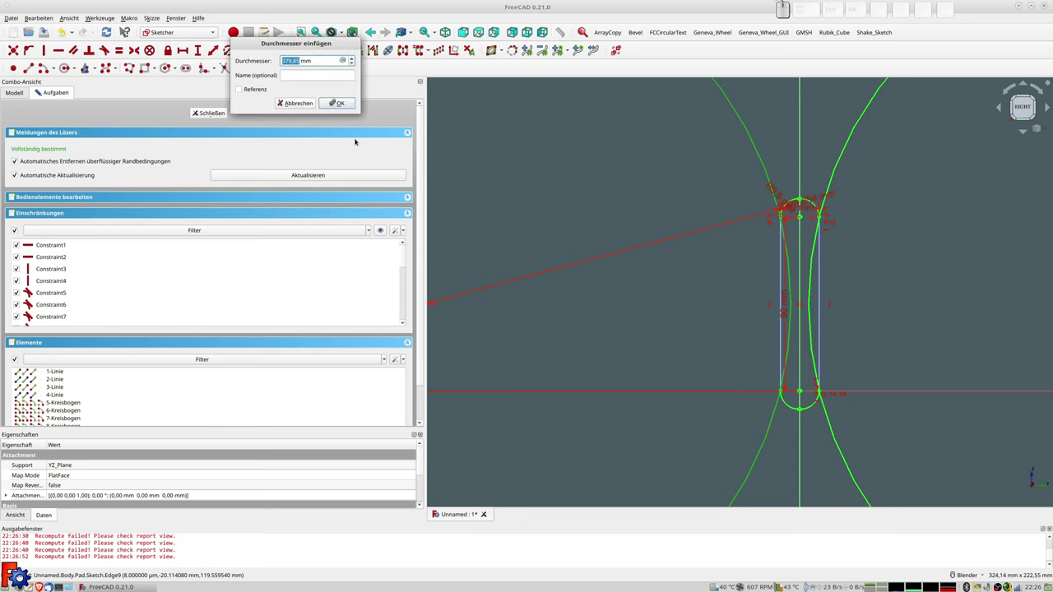
{"action": "type", "text": "380"}
{"action": "key", "text": "Return"}
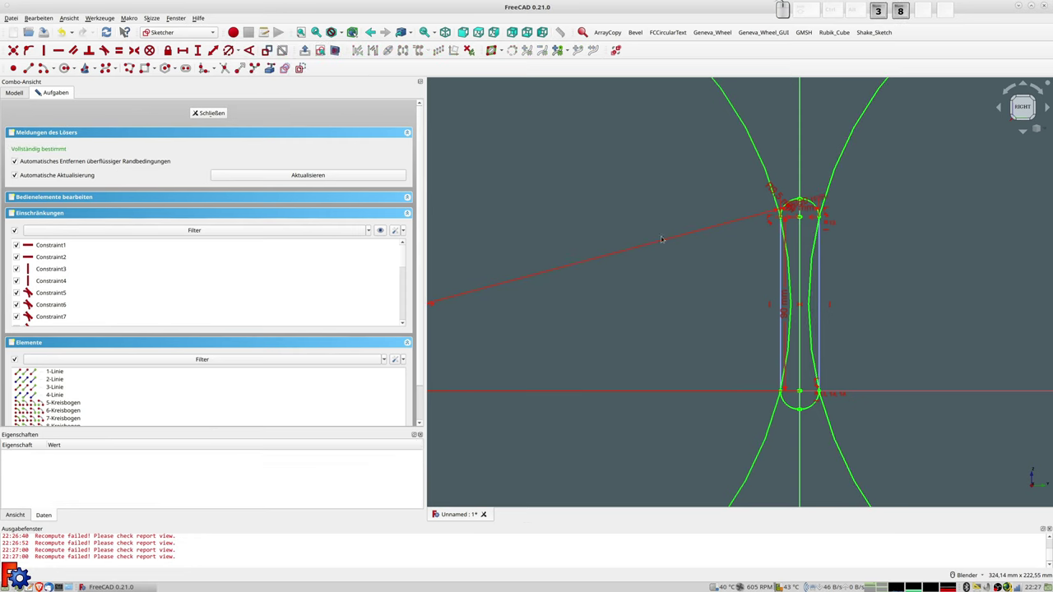
{"action": "scroll", "coordinate": [790, 247], "scroll_direction": "up", "scroll_amount": 2}
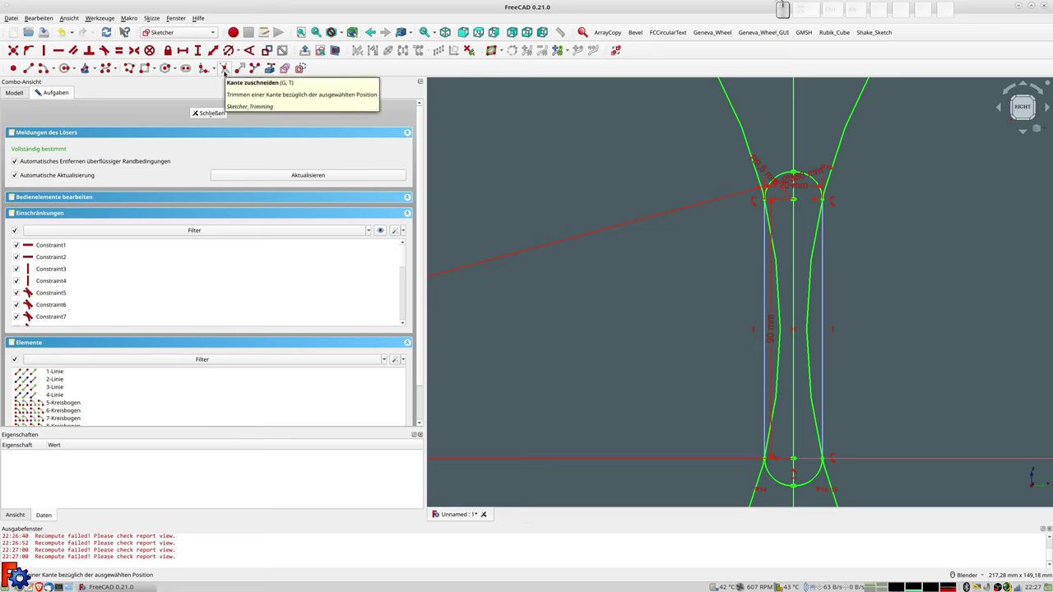
Trim the left and right arc overhangs, then close the sketch to view the waisted pad.
{"action": "left_click", "coordinate": [224, 71]}
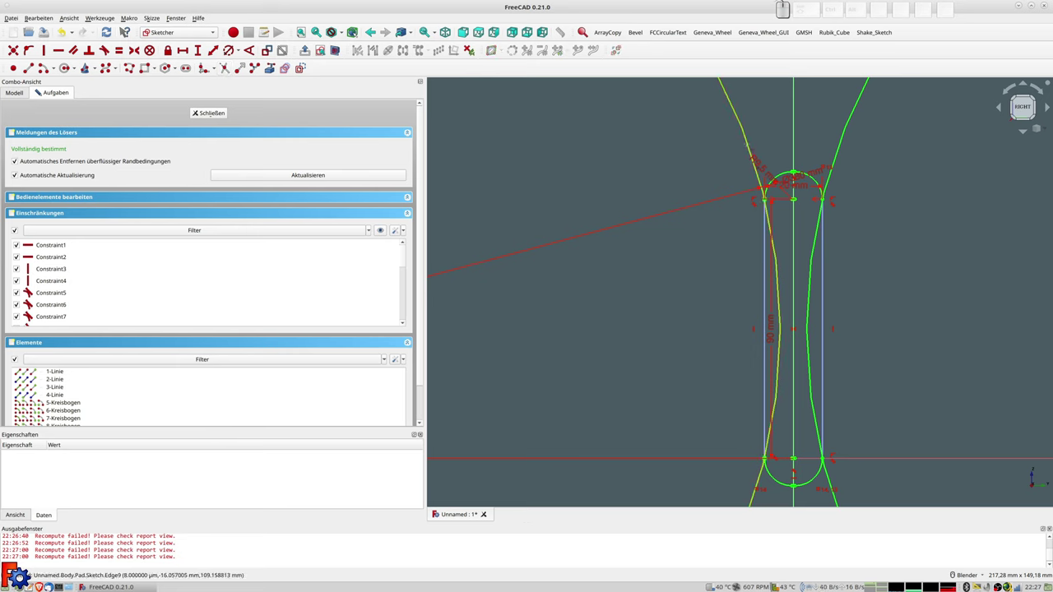
{"action": "left_click", "coordinate": [747, 146]}
{"action": "left_click", "coordinate": [844, 168]}
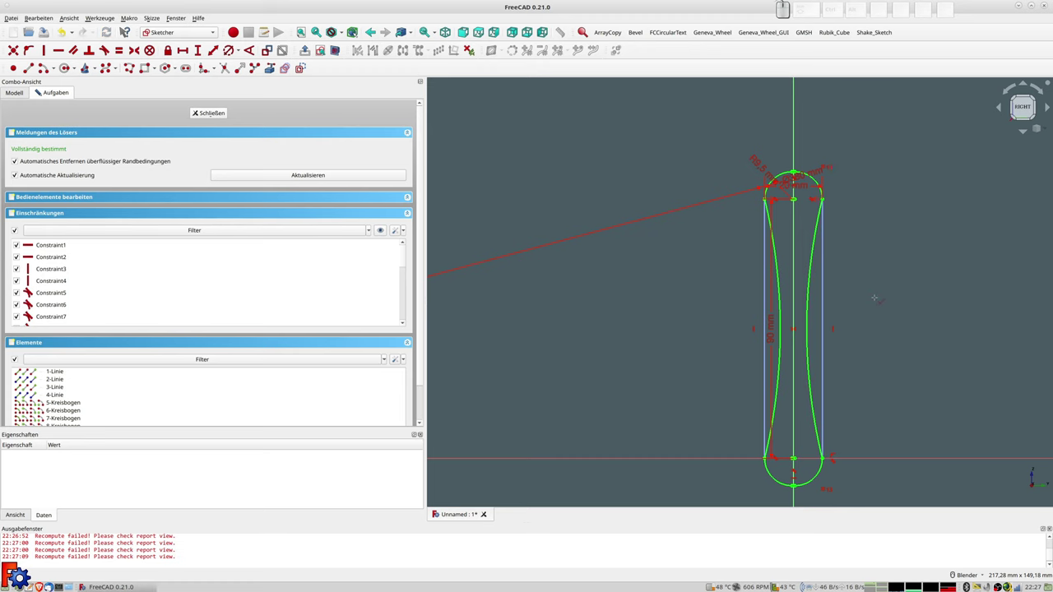
{"action": "left_click", "coordinate": [209, 113]}
{"action": "mouse_move", "coordinate": [627, 308]}
{"action": "middle_mouse_down"}
{"action": "mouse_move", "coordinate": [699, 290]}
{"action": "mouse_move", "coordinate": [672, 282]}
{"action": "mouse_move", "coordinate": [658, 287]}
{"action": "mouse_move", "coordinate": [752, 299]}
{"action": "mouse_move", "coordinate": [665, 301]}
{"action": "middle_mouse_up"}
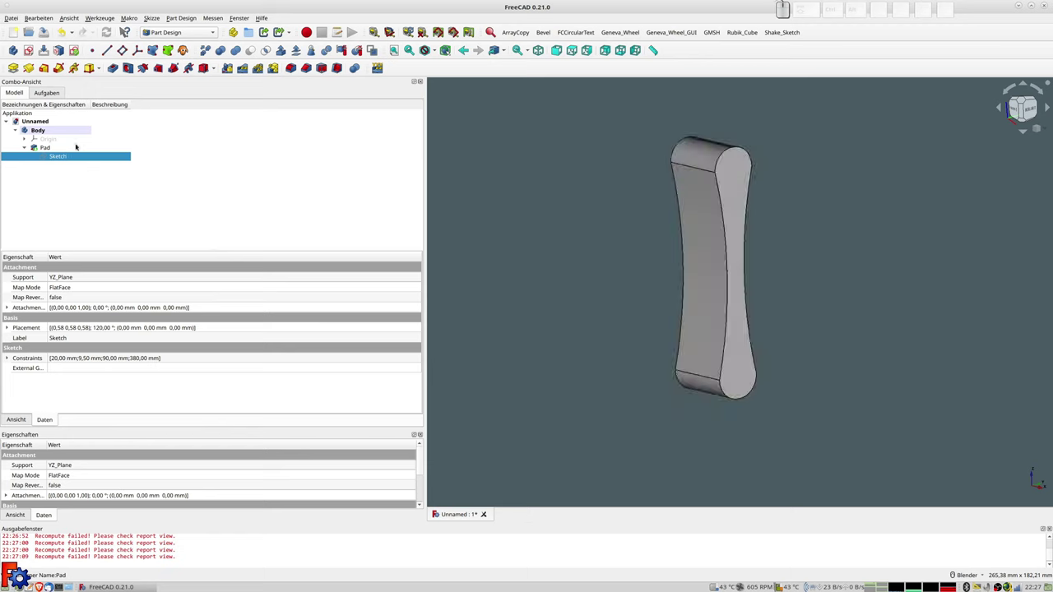
Create a new sketch in the body attached to XZ_Plane.
{"action": "middle_click_drag", "start_coordinate": [542, 197], "coordinate": [567, 198]}
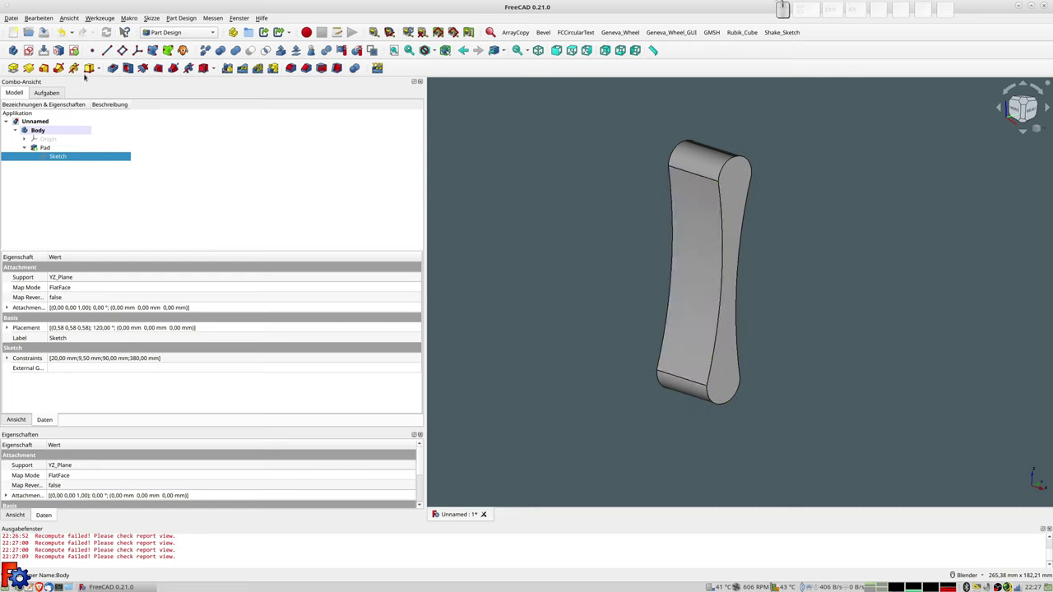
{"action": "left_click", "coordinate": [28, 51]}
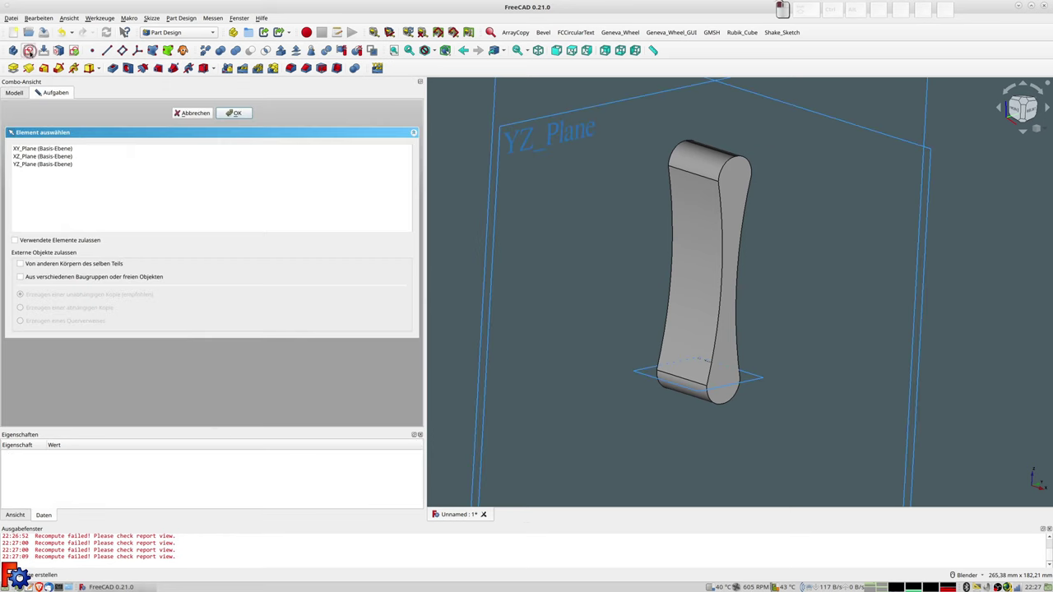
{"action": "left_click", "coordinate": [23, 157]}
{"action": "left_click", "coordinate": [234, 112]}
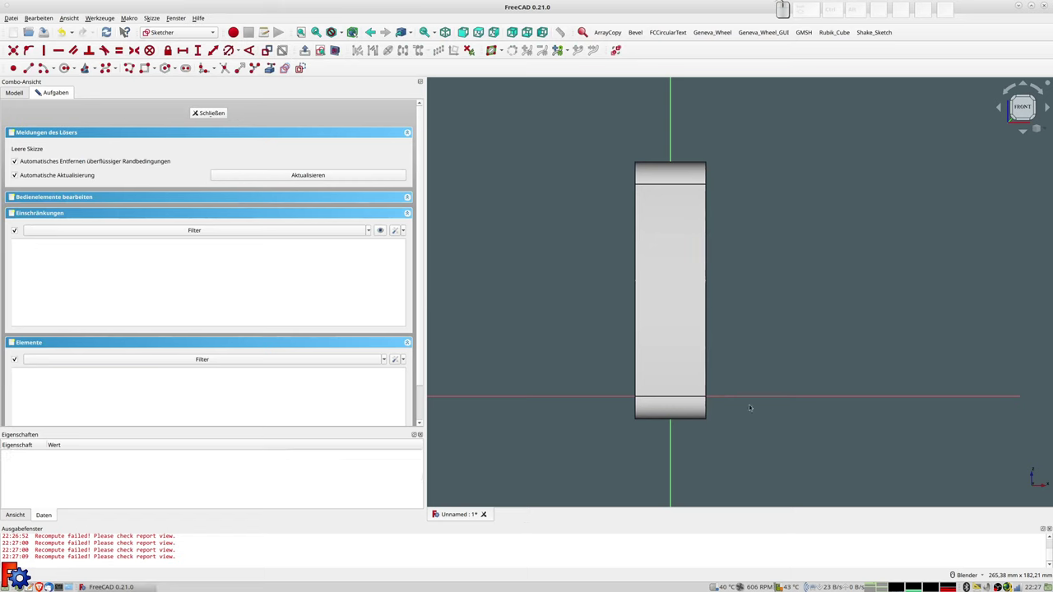
Draw two small rectangles straddling the bar's top and bottom ends.
{"action": "middle_click_drag", "start_coordinate": [725, 409], "coordinate": [760, 397], "text": "shift"}
{"action": "left_click", "coordinate": [144, 67]}
{"action": "left_click", "coordinate": [685, 119]}
{"action": "left_click", "coordinate": [721, 141]}
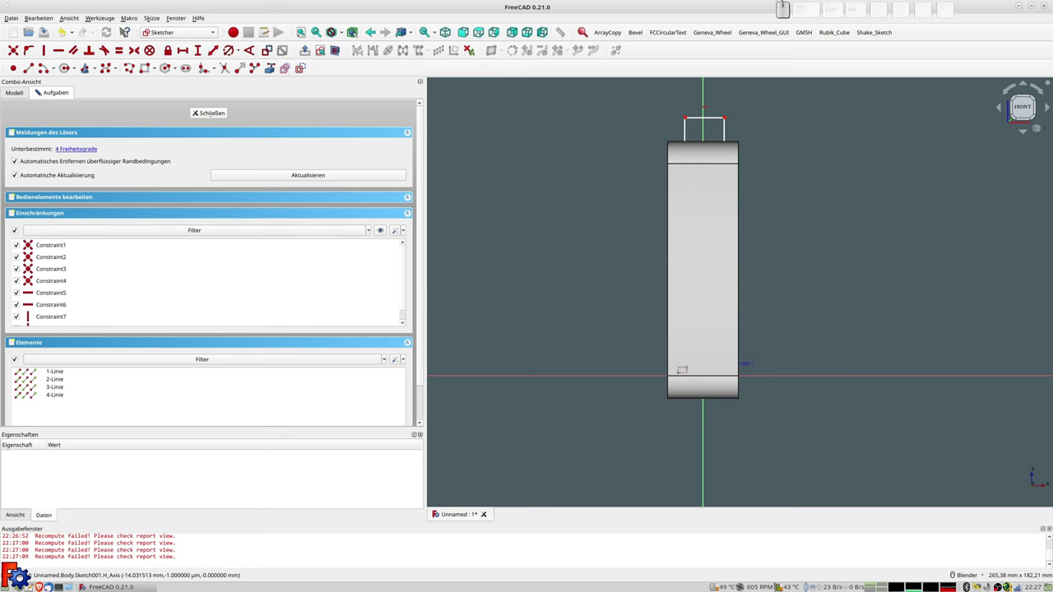
{"action": "left_click", "coordinate": [683, 398]}
{"action": "left_click", "coordinate": [724, 436]}
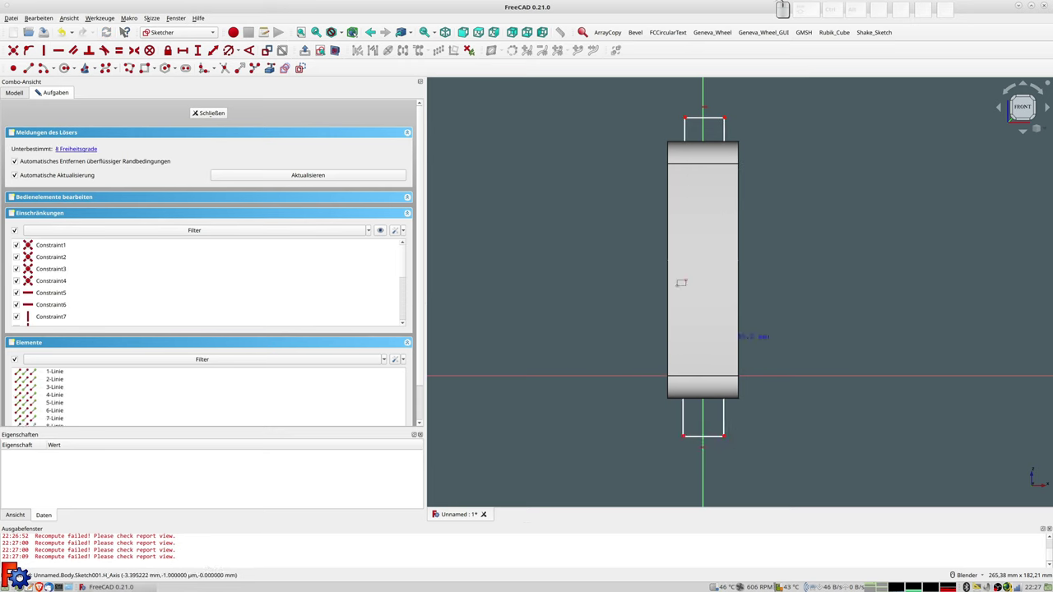
Turn on section view and make the rectangles' matching inner lines equal.
{"action": "left_click", "coordinate": [334, 51]}
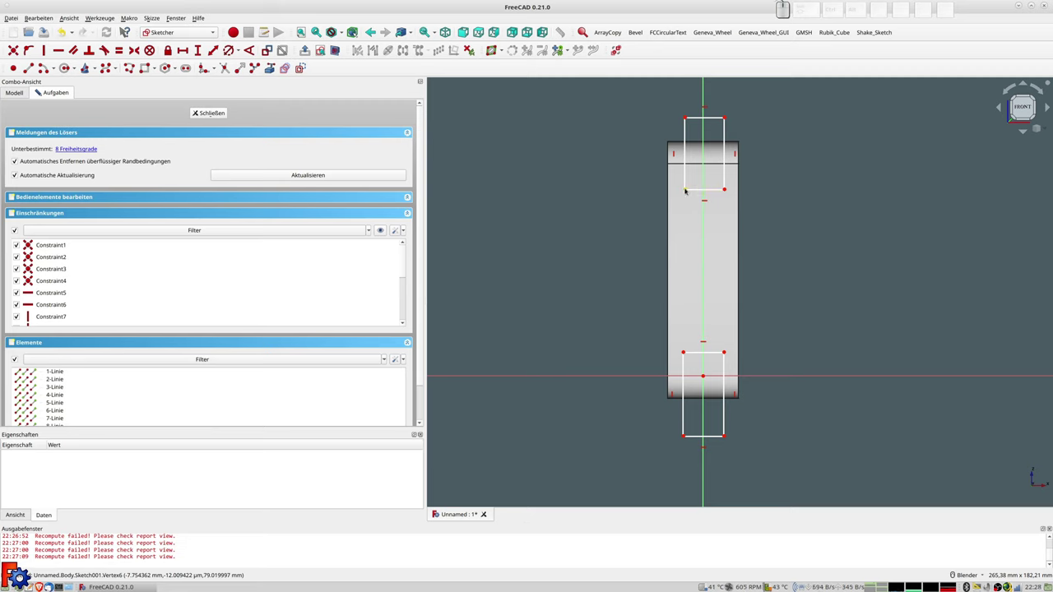
{"action": "left_click", "coordinate": [685, 191]}
{"action": "left_click", "coordinate": [683, 352]}
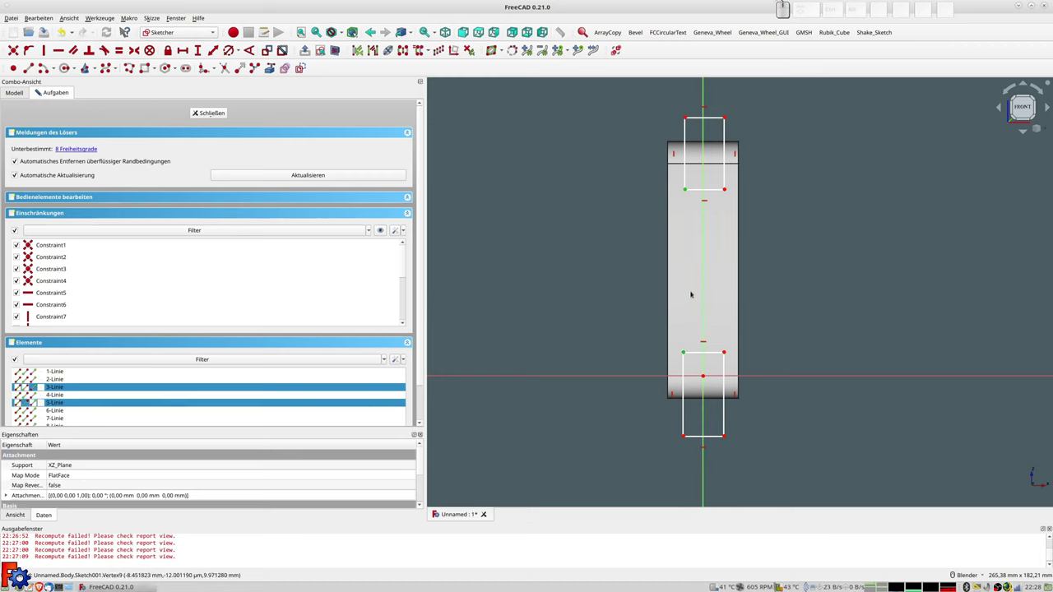
{"action": "key", "text": "e"}
{"action": "left_click", "coordinate": [699, 190]}
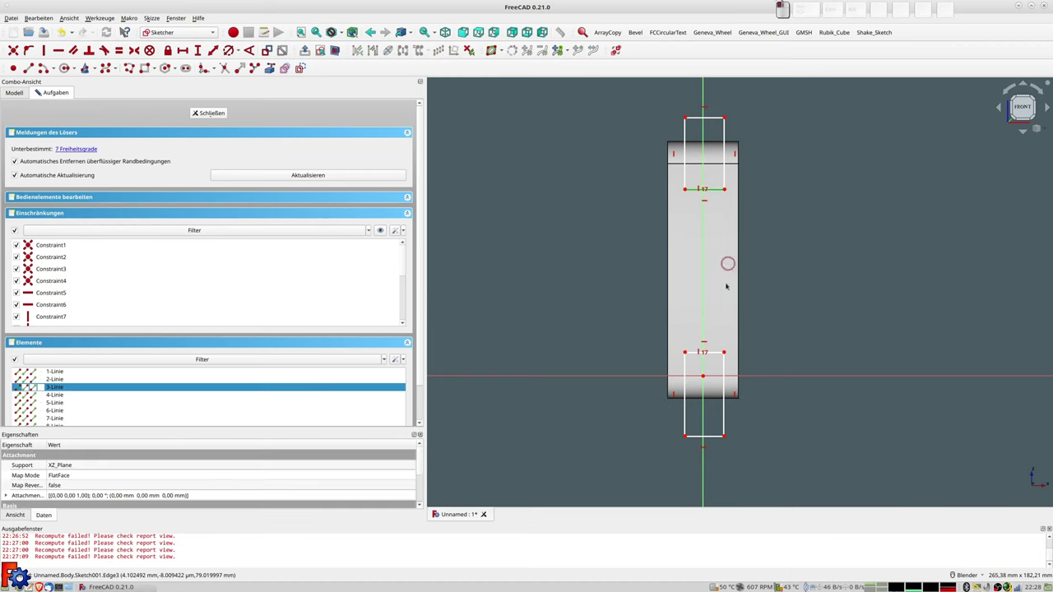
{"action": "left_click", "coordinate": [714, 352]}
{"action": "key", "text": "e"}
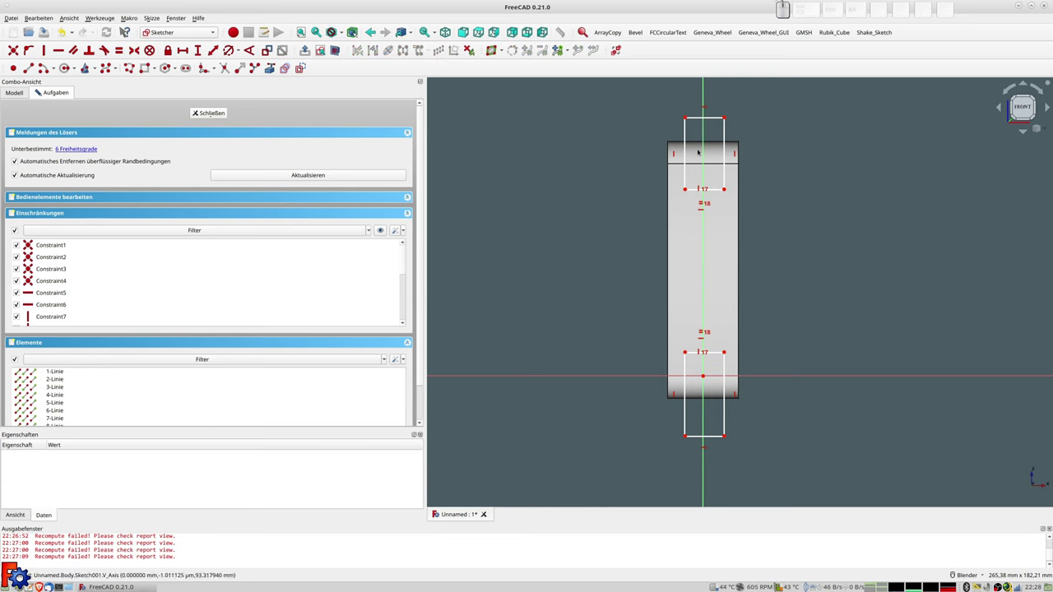
Make the upper rectangle's top short line horizontal.
{"action": "left_click", "coordinate": [690, 120]}
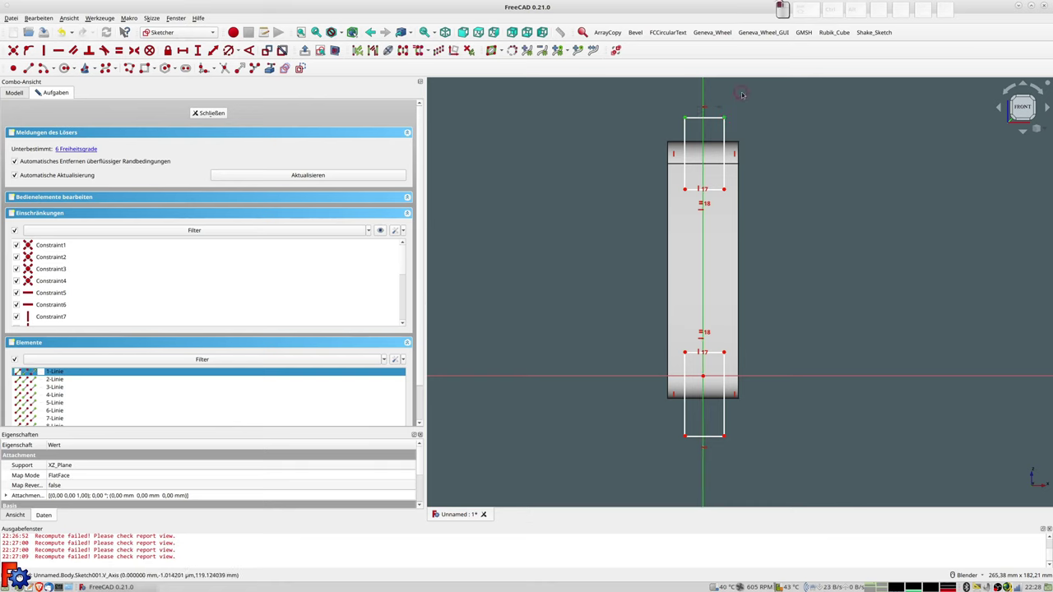
{"action": "key", "text": "h"}
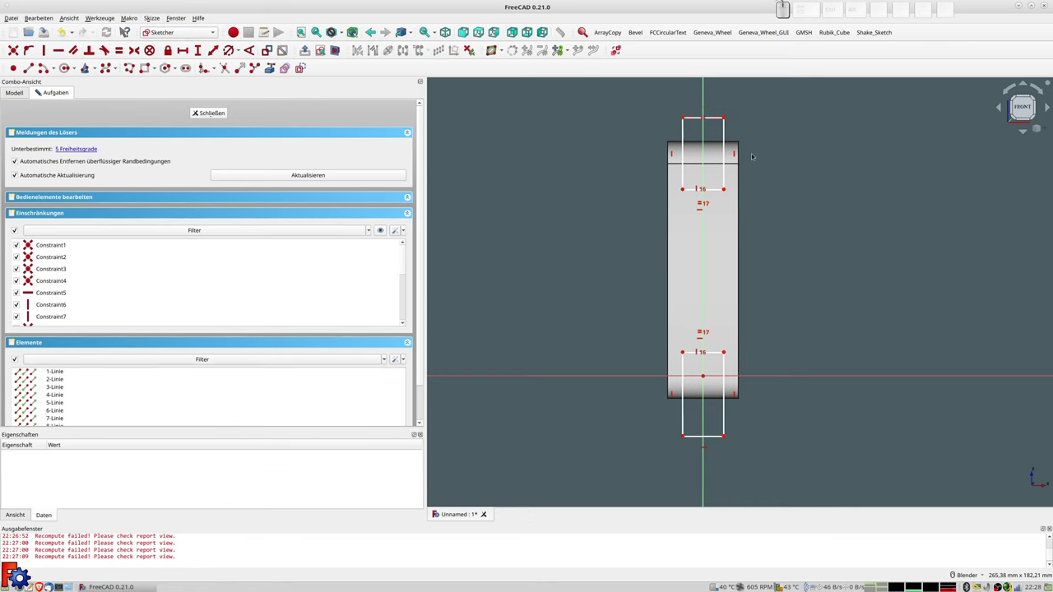
{"action": "left_click", "coordinate": [683, 119]}
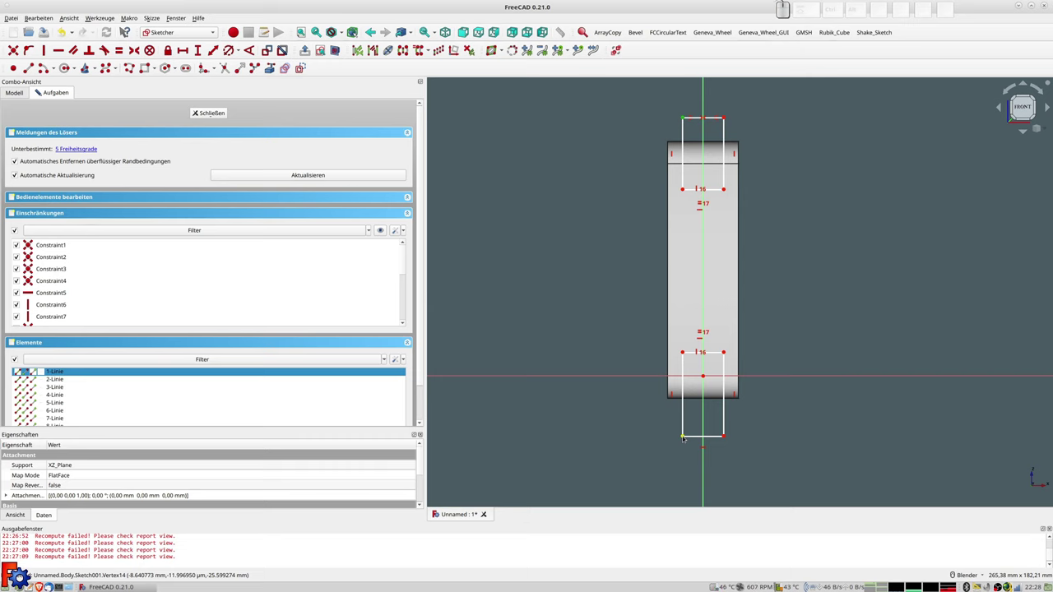
{"action": "left_click", "coordinate": [613, 271]}
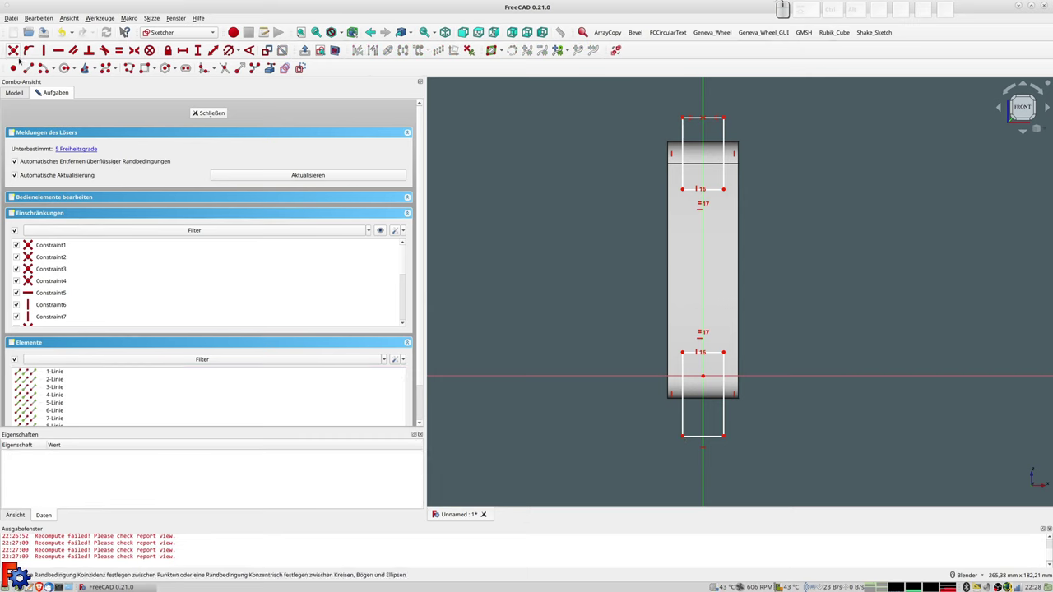
Draw a horizontal construction line across the bar.
{"action": "left_click", "coordinate": [28, 67]}
{"action": "left_click", "coordinate": [587, 253]}
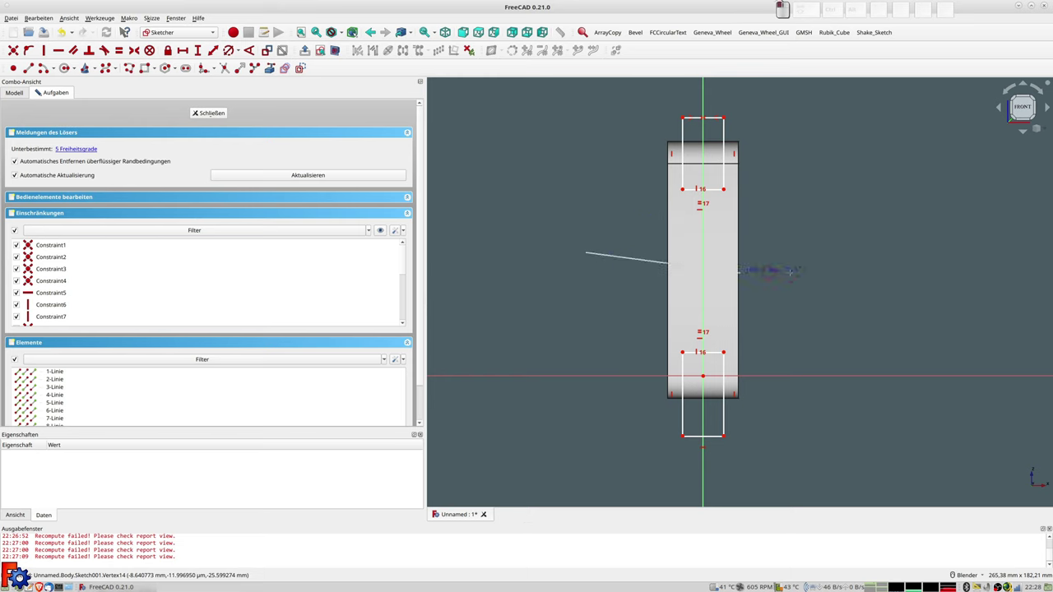
{"action": "left_click", "coordinate": [858, 253]}
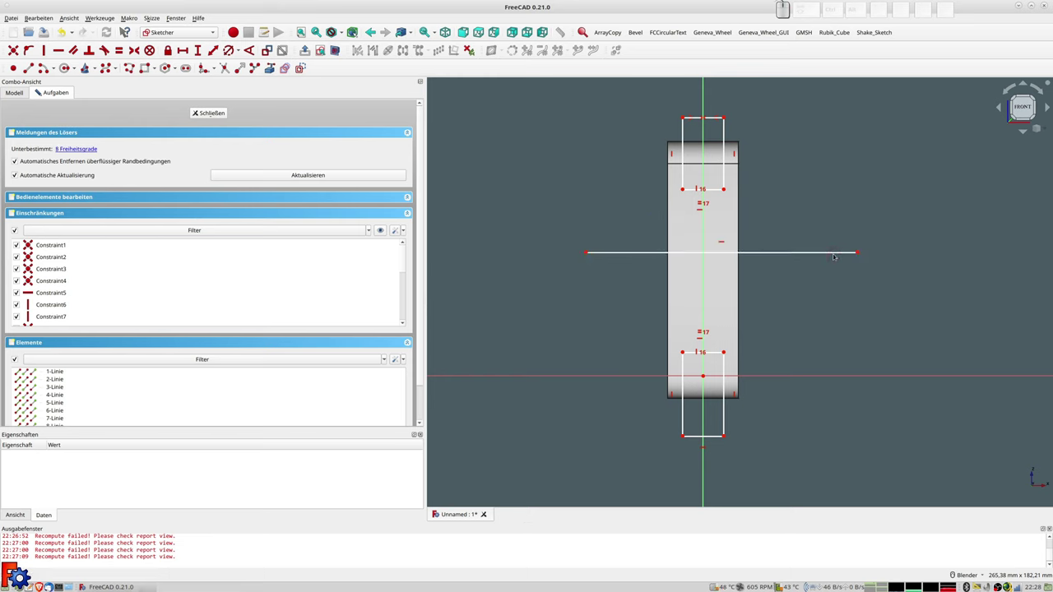
{"action": "left_click", "coordinate": [833, 253]}
{"action": "key", "text": "g"}
{"action": "key", "text": "n"}
{"action": "left_click", "coordinate": [524, 154]}
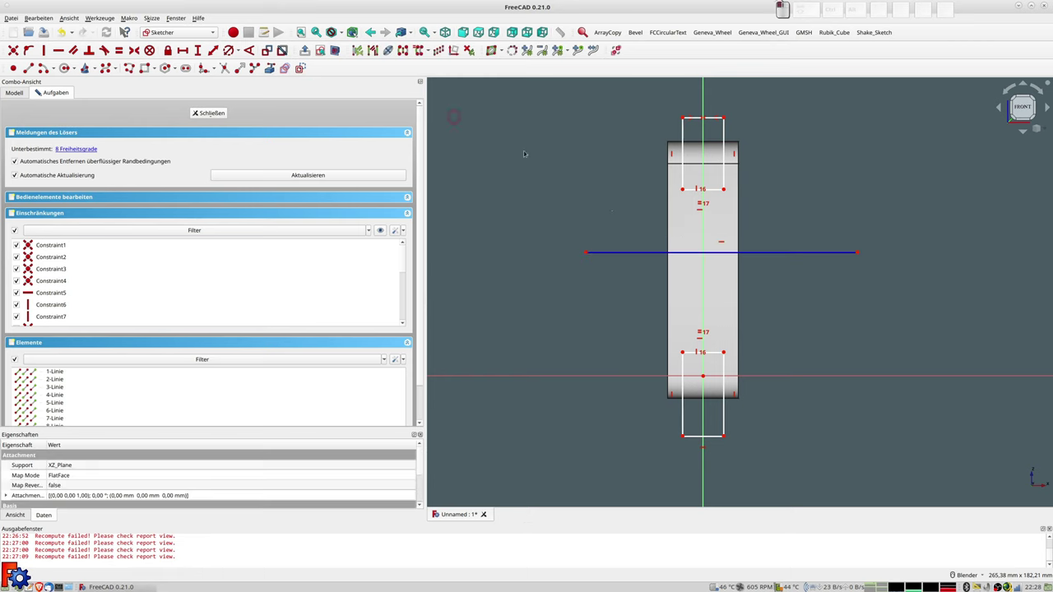
Make the slots' left edges equal and their corners symmetric about the construction line.
{"action": "left_click", "coordinate": [683, 121]}
{"action": "left_click", "coordinate": [683, 423]}
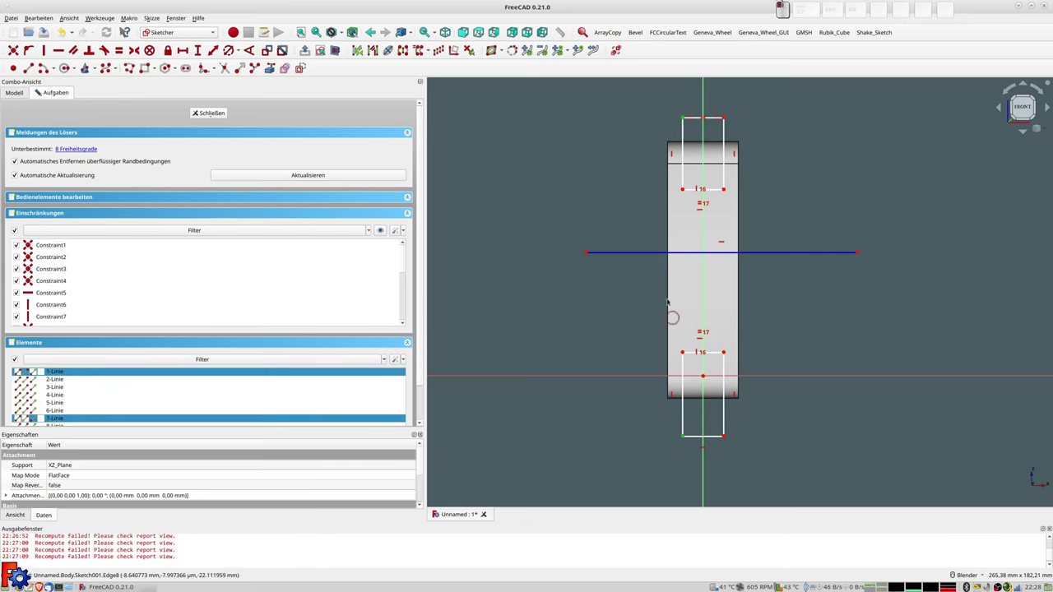
{"action": "key", "text": "e"}
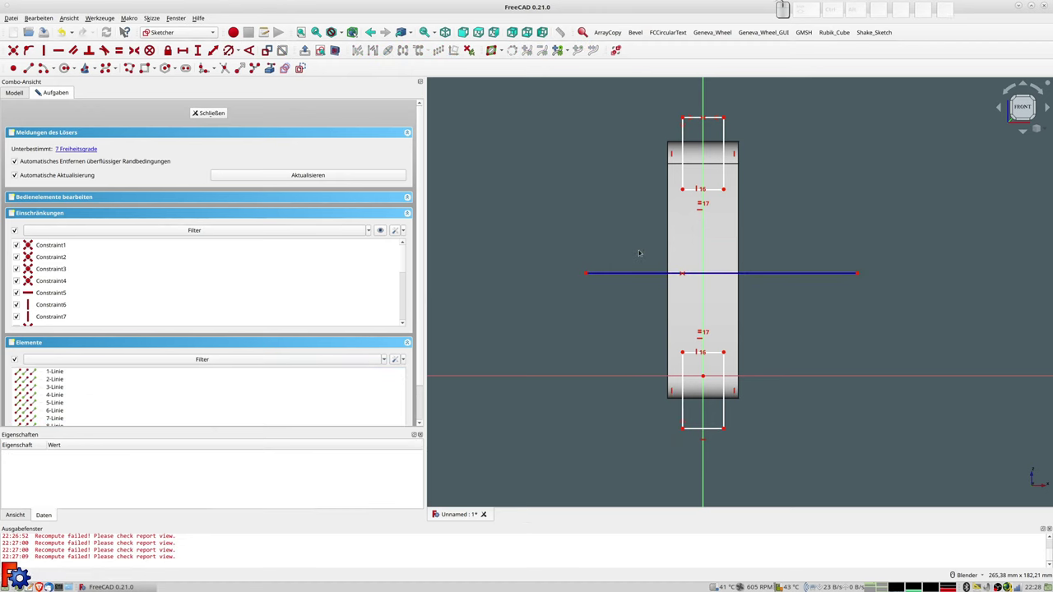
{"action": "left_click", "coordinate": [682, 189]}
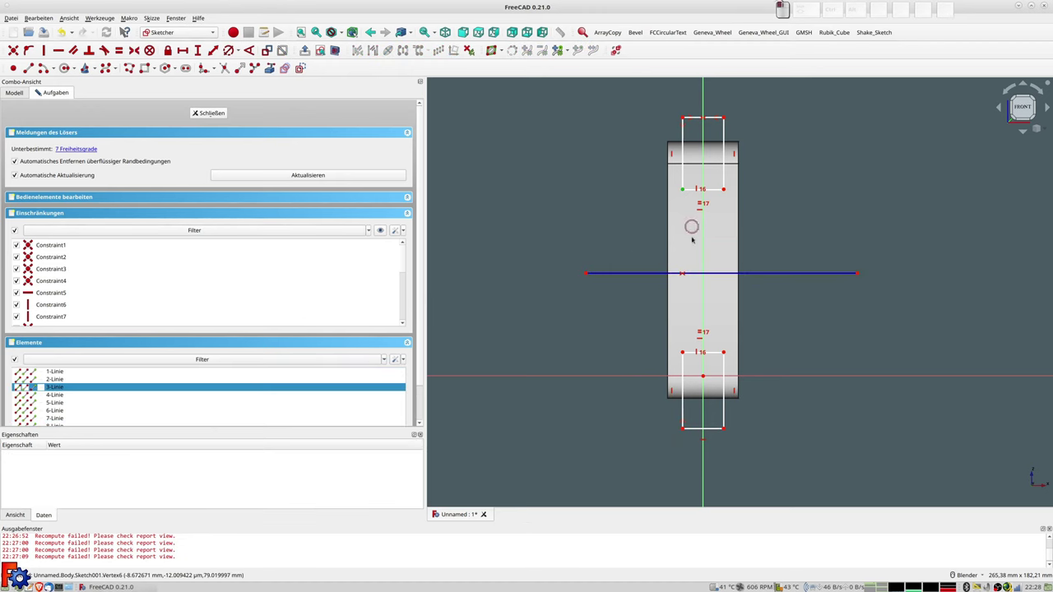
{"action": "left_click", "coordinate": [683, 354]}
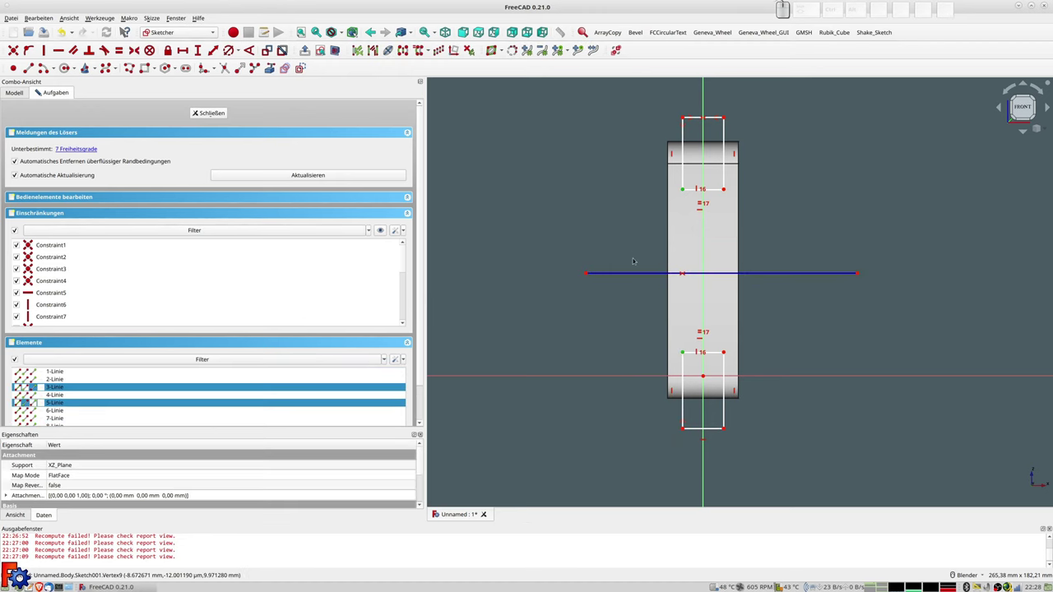
{"action": "left_click", "coordinate": [633, 274]}
{"action": "key", "text": "s"}
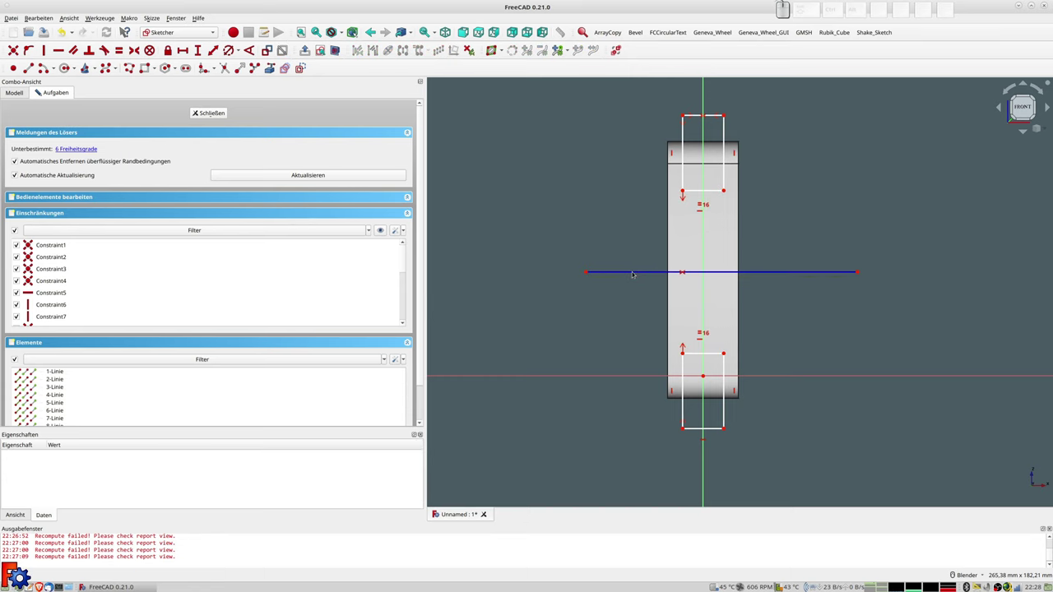
Place the construction line 45 mm above the origin and the slot bottom 35 mm above it.
{"action": "left_click", "coordinate": [585, 273]}
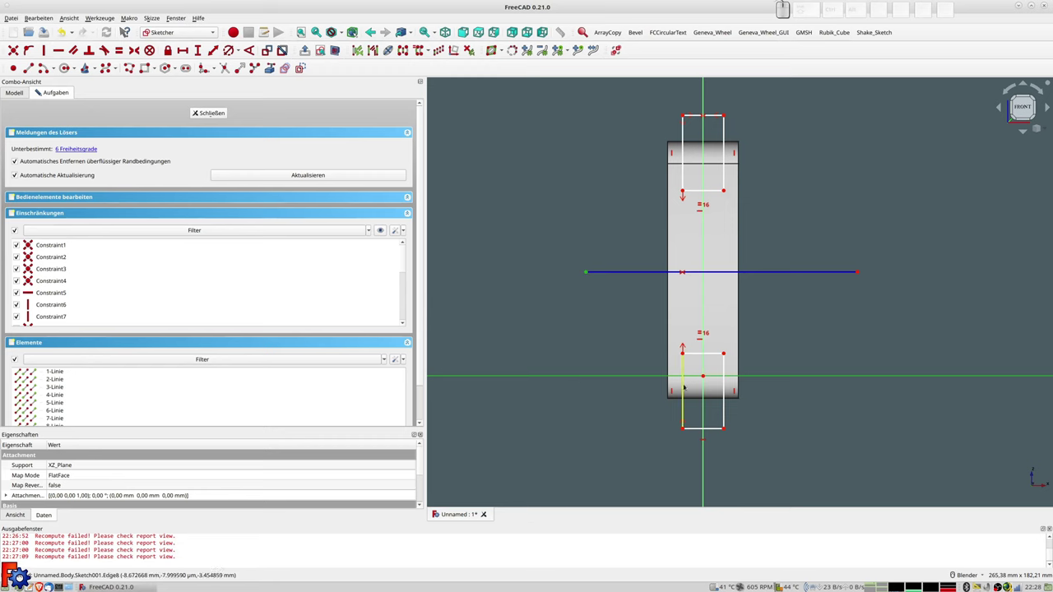
{"action": "left_click", "coordinate": [213, 50]}
{"action": "type", "text": "45"}
{"action": "key", "text": "Return"}
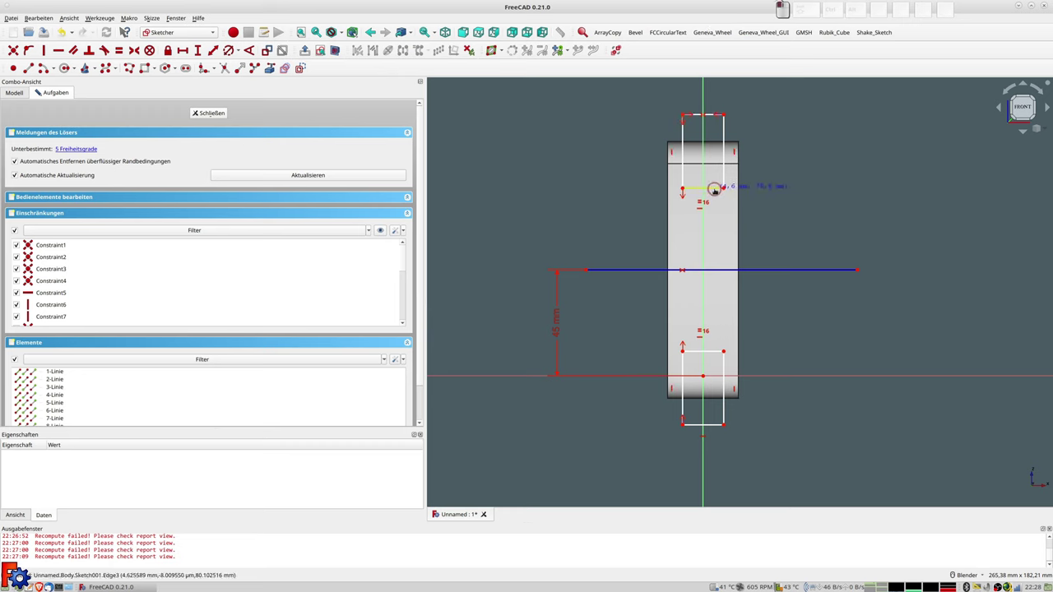
{"action": "left_click", "coordinate": [715, 187]}
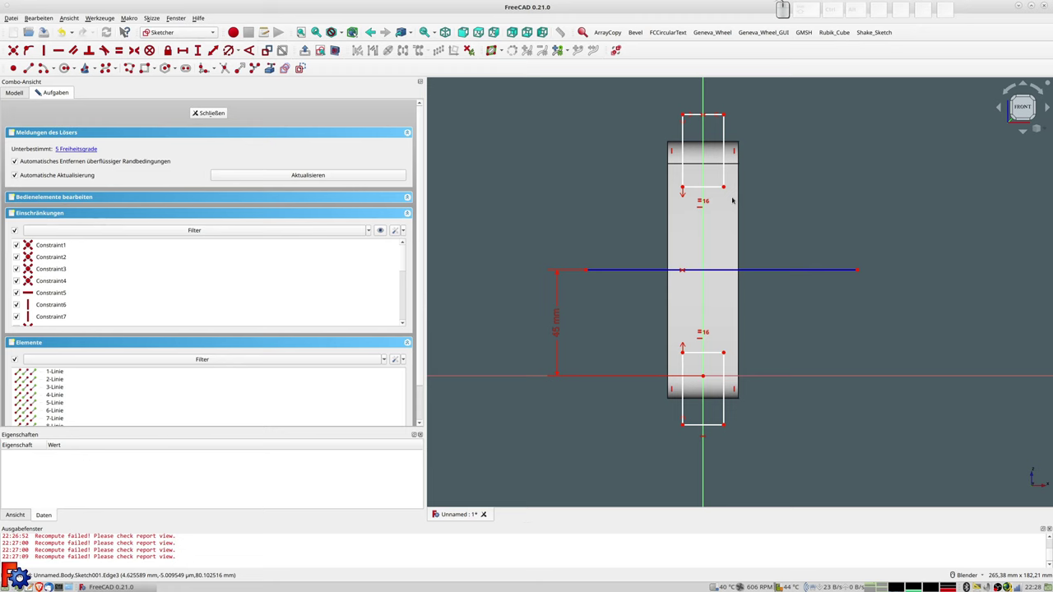
{"action": "left_click", "coordinate": [724, 187]}
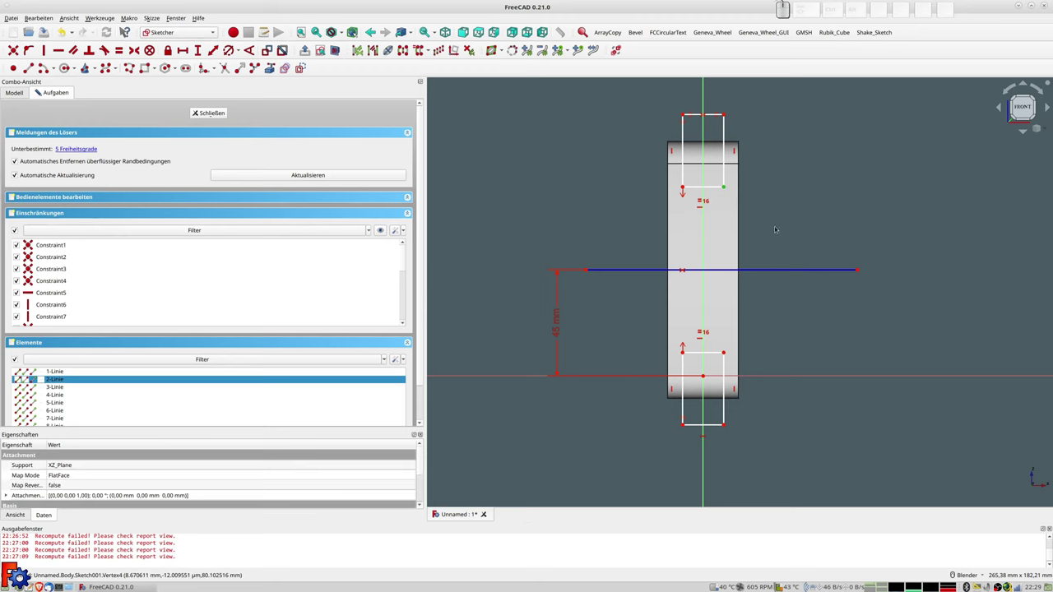
{"action": "left_click", "coordinate": [776, 271]}
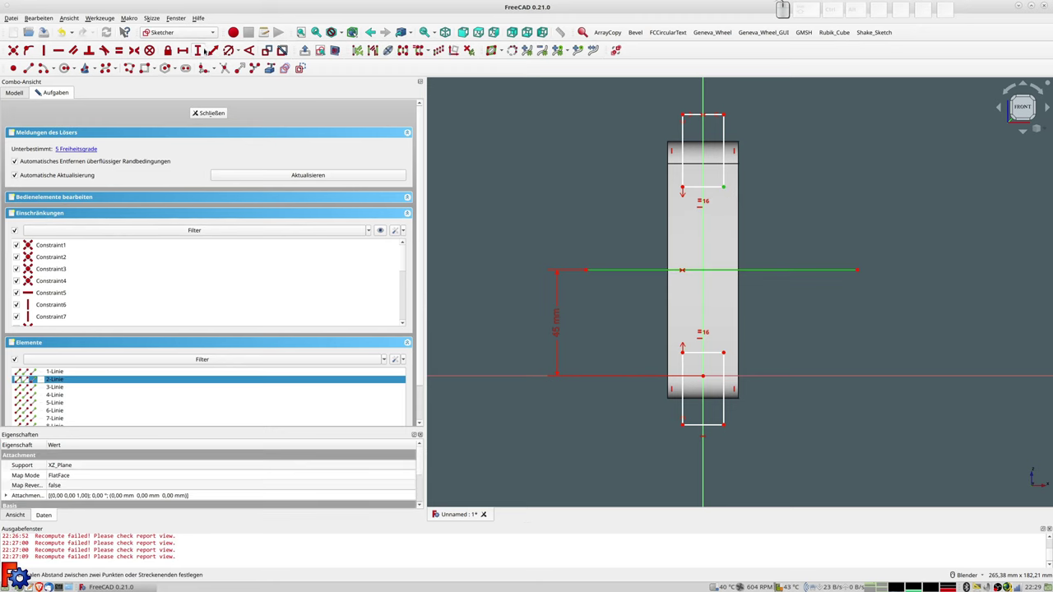
{"action": "left_click", "coordinate": [211, 51]}
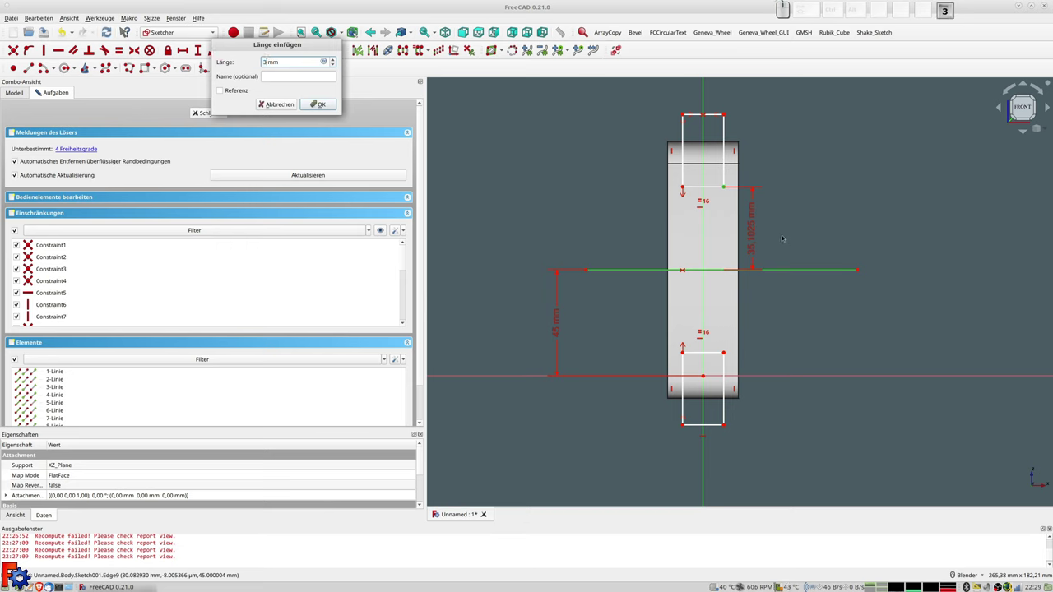
{"action": "type", "text": "35"}
{"action": "key", "text": "Return"}
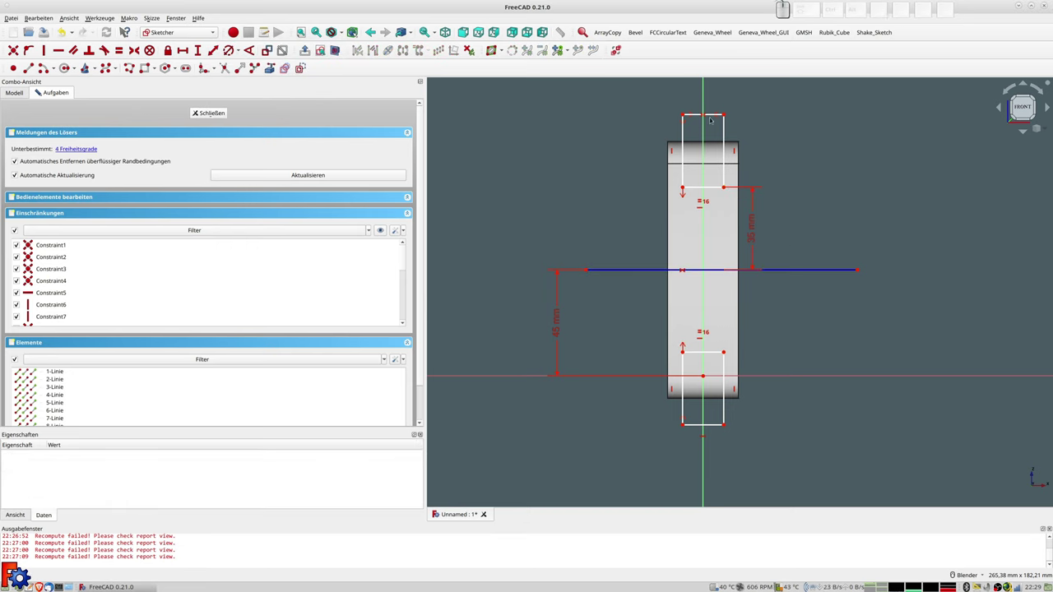
Set the slot width to 15 mm and its side edge length to 30 mm.
{"action": "left_click", "coordinate": [712, 117]}
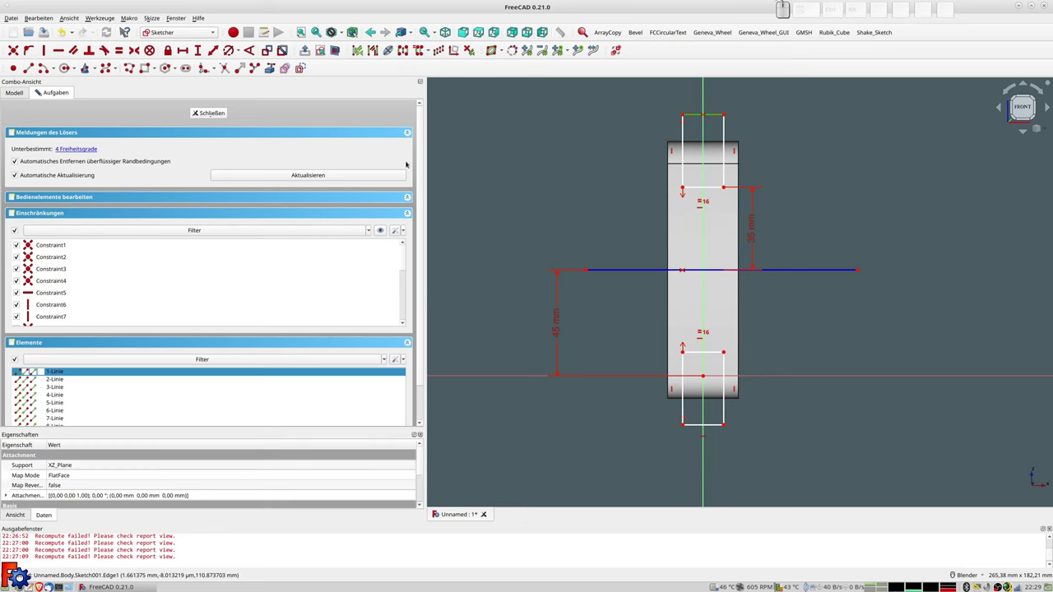
{"action": "left_click", "coordinate": [210, 51]}
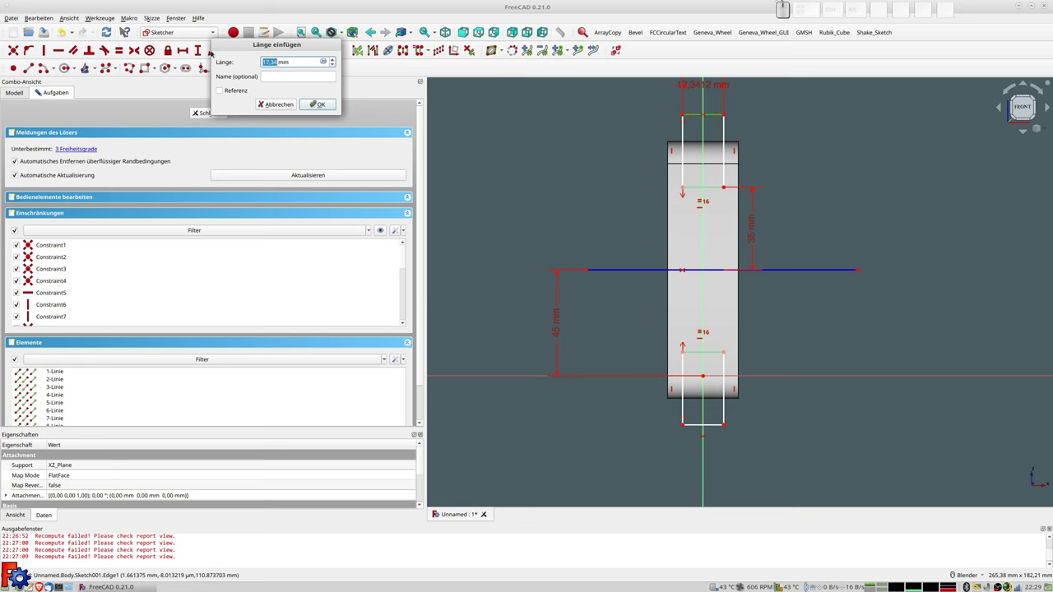
{"action": "type", "text": "15"}
{"action": "key", "text": "Return"}
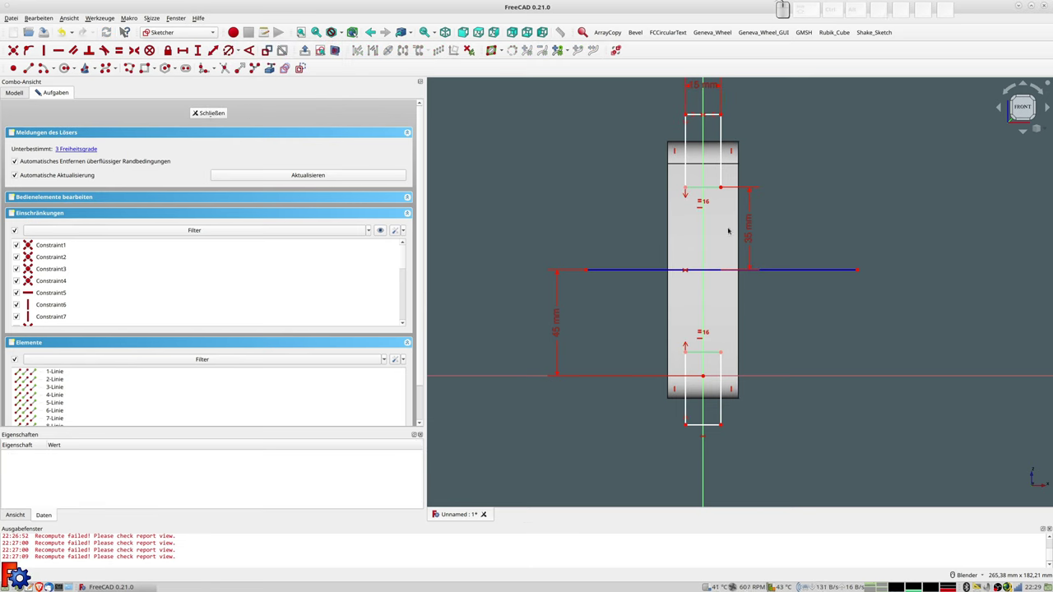
{"action": "left_click", "coordinate": [717, 117]}
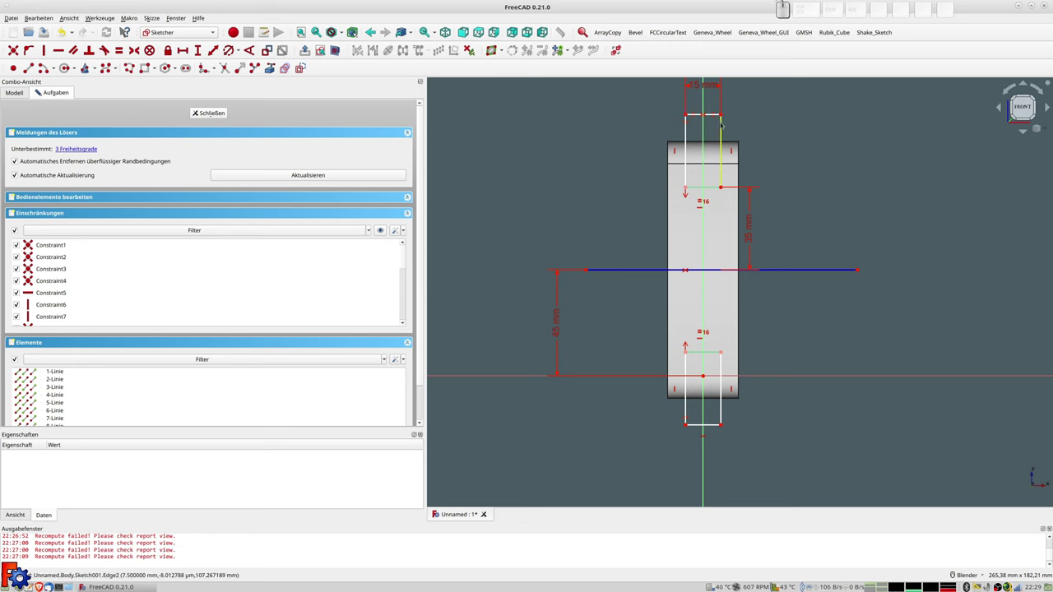
{"action": "left_click", "coordinate": [213, 51]}
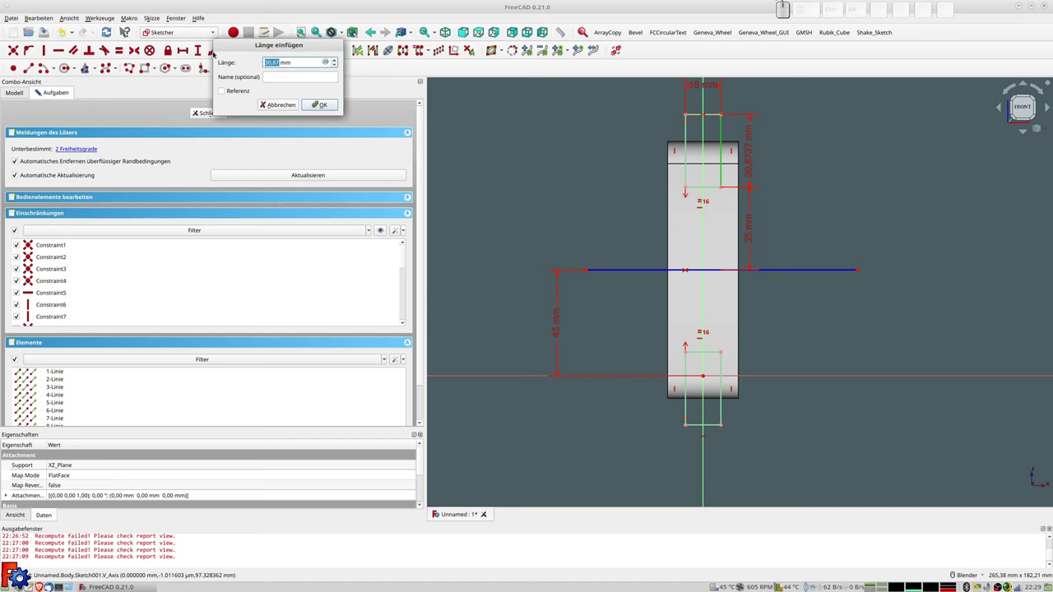
{"action": "type", "text": "30"}
{"action": "key", "text": "Return"}
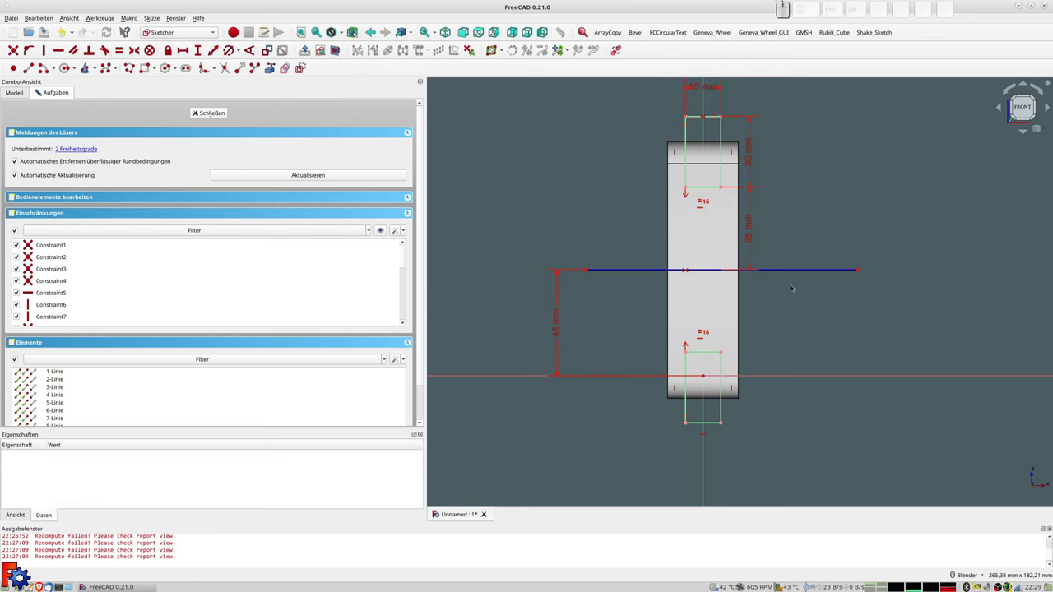
Close the sketch and pocket it Through all, symmetric to the sketch plane.
{"action": "left_click", "coordinate": [218, 117]}
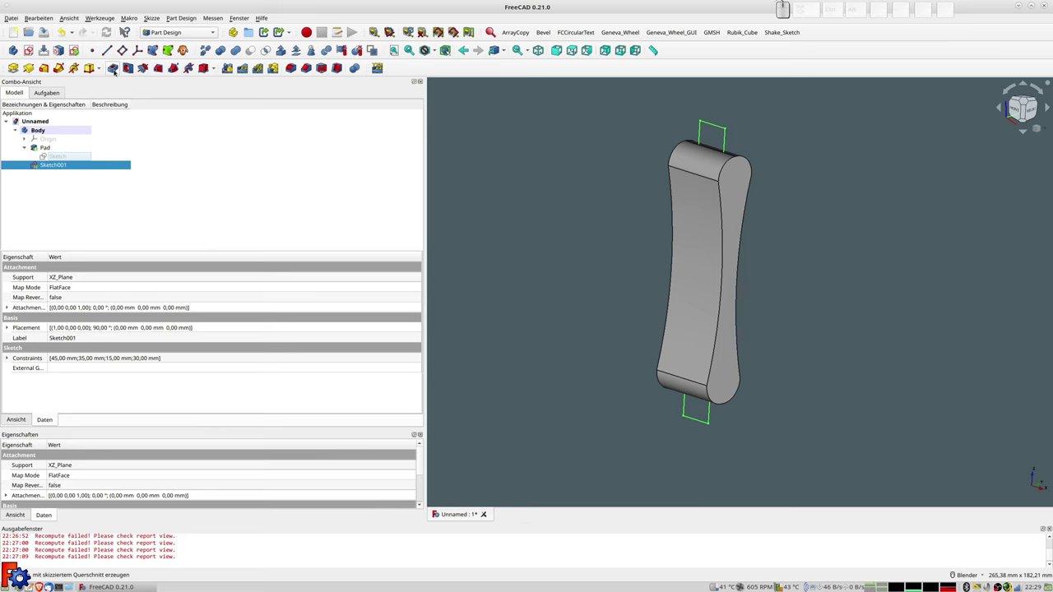
{"action": "left_click", "coordinate": [115, 70]}
{"action": "left_click", "coordinate": [251, 151]}
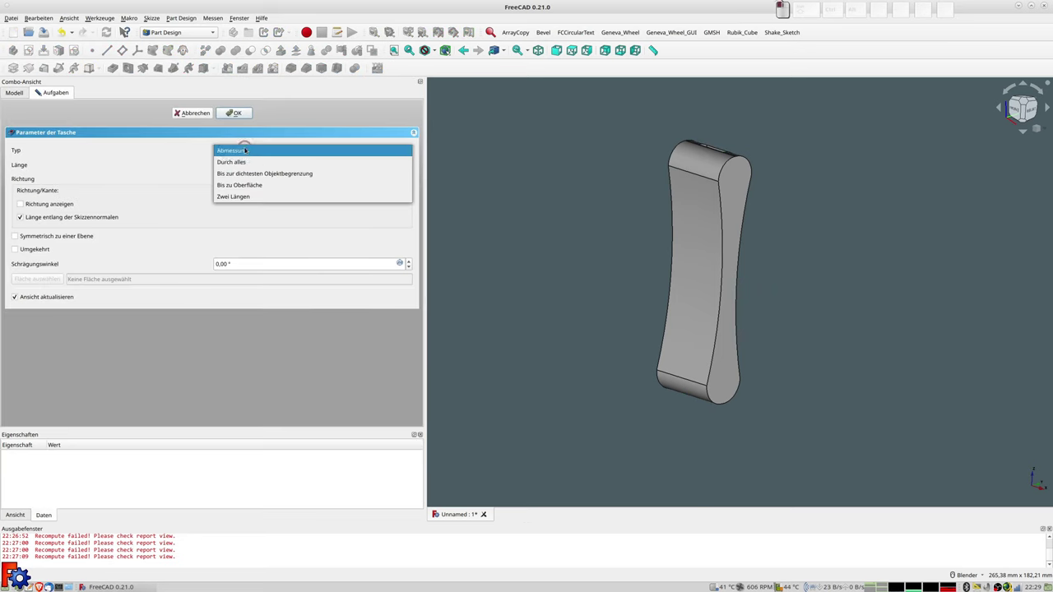
{"action": "left_click", "coordinate": [244, 163]}
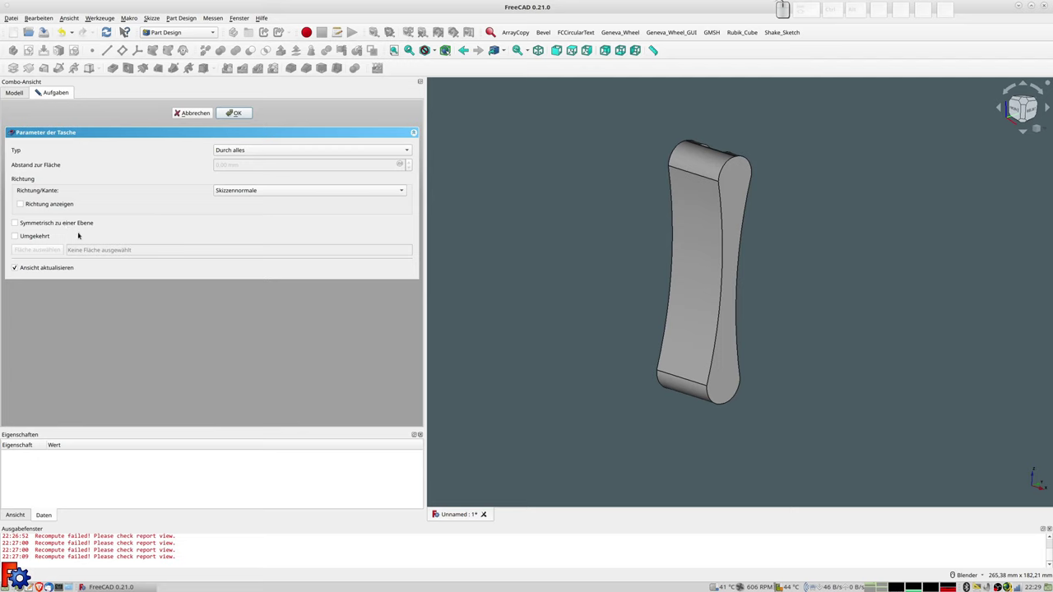
{"action": "left_click", "coordinate": [37, 224]}
Inspect the forked ends from several angles, select the bar's narrow side face, and confirm the pocket.
{"action": "mouse_move", "coordinate": [626, 255]}
{"action": "middle_mouse_down"}
{"action": "mouse_move", "coordinate": [651, 229]}
{"action": "mouse_move", "coordinate": [639, 233]}
{"action": "mouse_move", "coordinate": [675, 233]}
{"action": "mouse_move", "coordinate": [719, 198]}
{"action": "middle_mouse_up"}
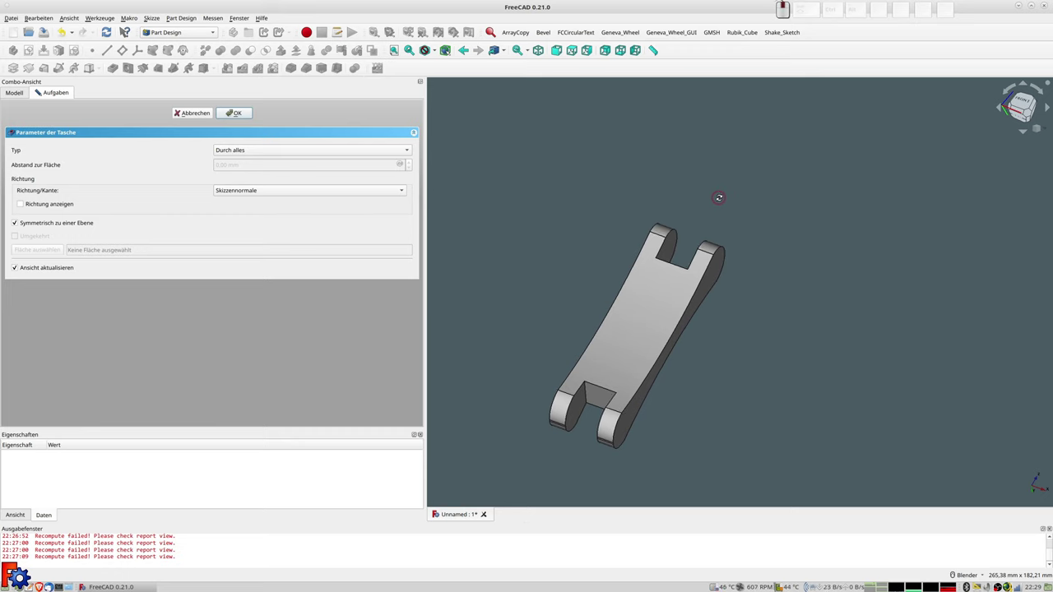
{"action": "mouse_move", "coordinate": [719, 198]}
{"action": "middle_mouse_down"}
{"action": "mouse_move", "coordinate": [677, 192]}
{"action": "mouse_move", "coordinate": [644, 214]}
{"action": "middle_mouse_up"}
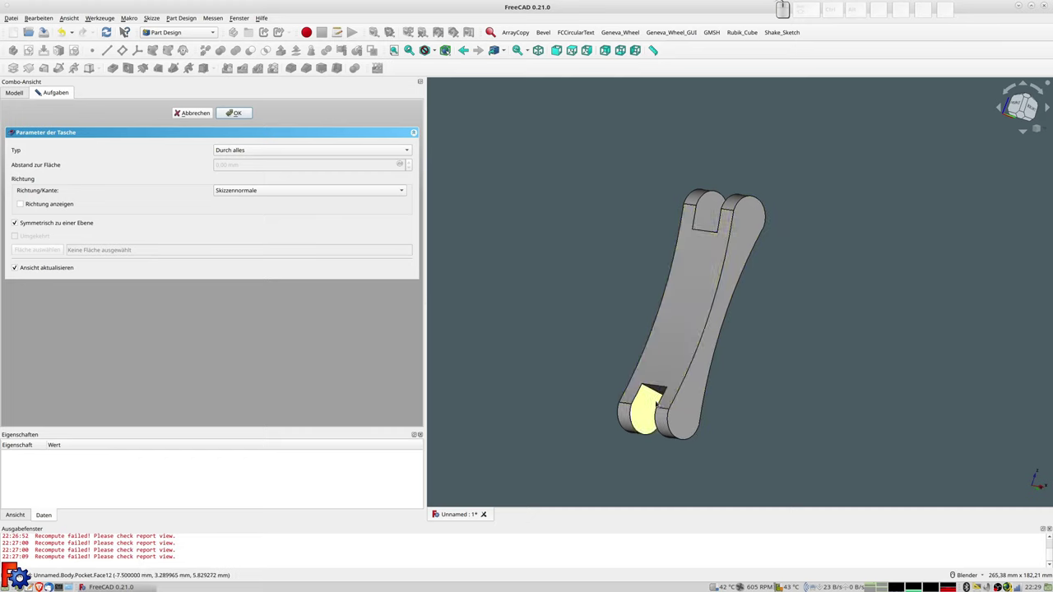
{"action": "mouse_move", "coordinate": [675, 393]}
{"action": "middle_mouse_down"}
{"action": "mouse_move", "coordinate": [696, 388]}
{"action": "mouse_move", "coordinate": [662, 406]}
{"action": "middle_mouse_up"}
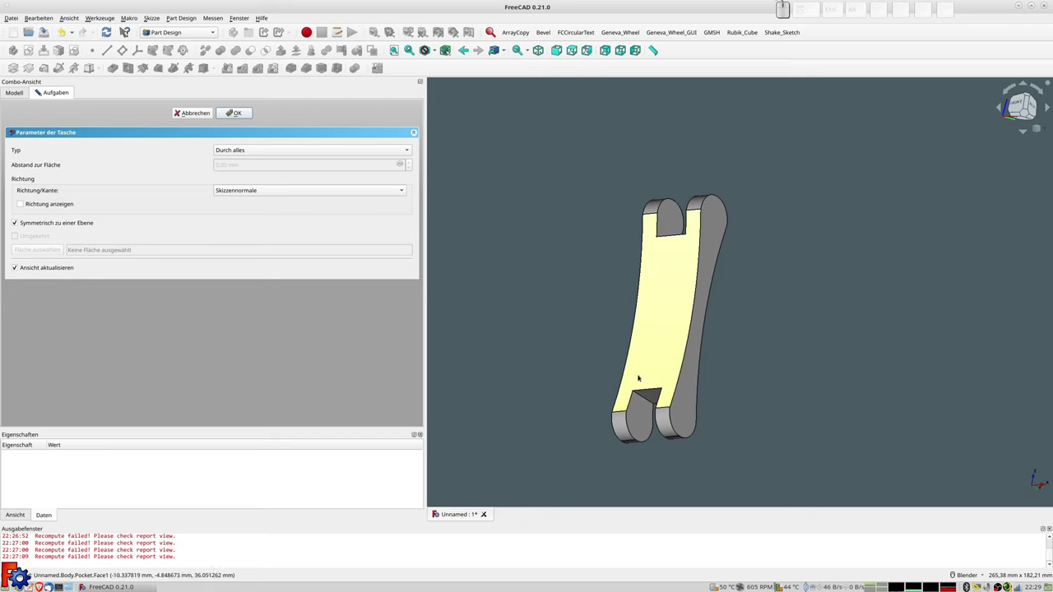
{"action": "mouse_move", "coordinate": [662, 403]}
{"action": "middle_mouse_down"}
{"action": "mouse_move", "coordinate": [663, 368]}
{"action": "mouse_move", "coordinate": [863, 252]}
{"action": "mouse_move", "coordinate": [905, 211]}
{"action": "mouse_move", "coordinate": [881, 238]}
{"action": "mouse_move", "coordinate": [807, 266]}
{"action": "mouse_move", "coordinate": [818, 257]}
{"action": "mouse_move", "coordinate": [889, 280]}
{"action": "mouse_move", "coordinate": [860, 272]}
{"action": "mouse_move", "coordinate": [818, 294]}
{"action": "mouse_move", "coordinate": [883, 241]}
{"action": "mouse_move", "coordinate": [673, 209]}
{"action": "mouse_move", "coordinate": [737, 142]}
{"action": "middle_mouse_up"}
{"action": "scroll", "coordinate": [863, 264], "scroll_direction": "down", "scroll_amount": 3}
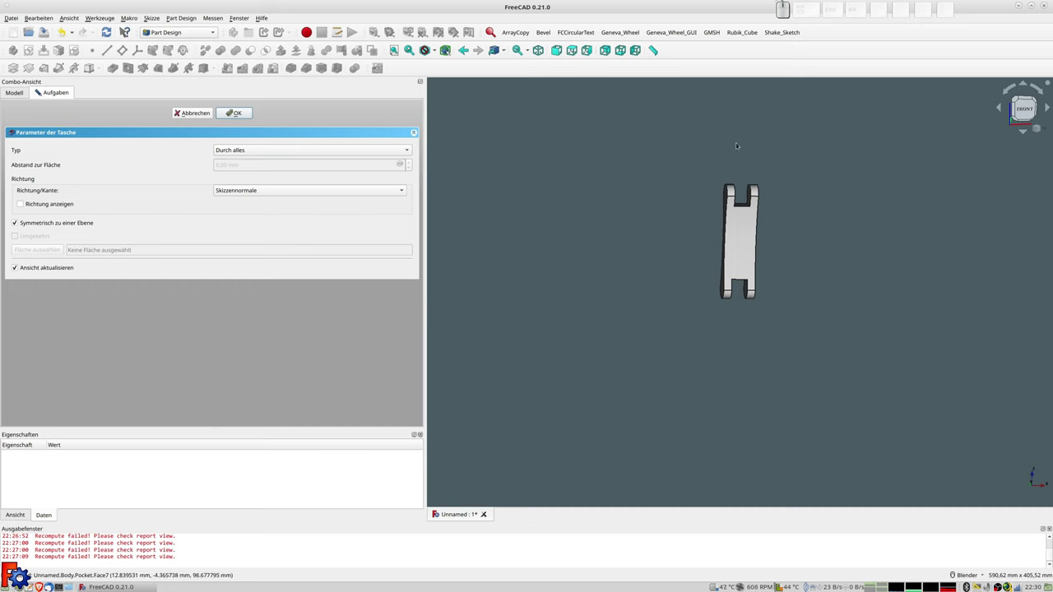
{"action": "middle_click_drag", "start_coordinate": [761, 207], "coordinate": [812, 189]}
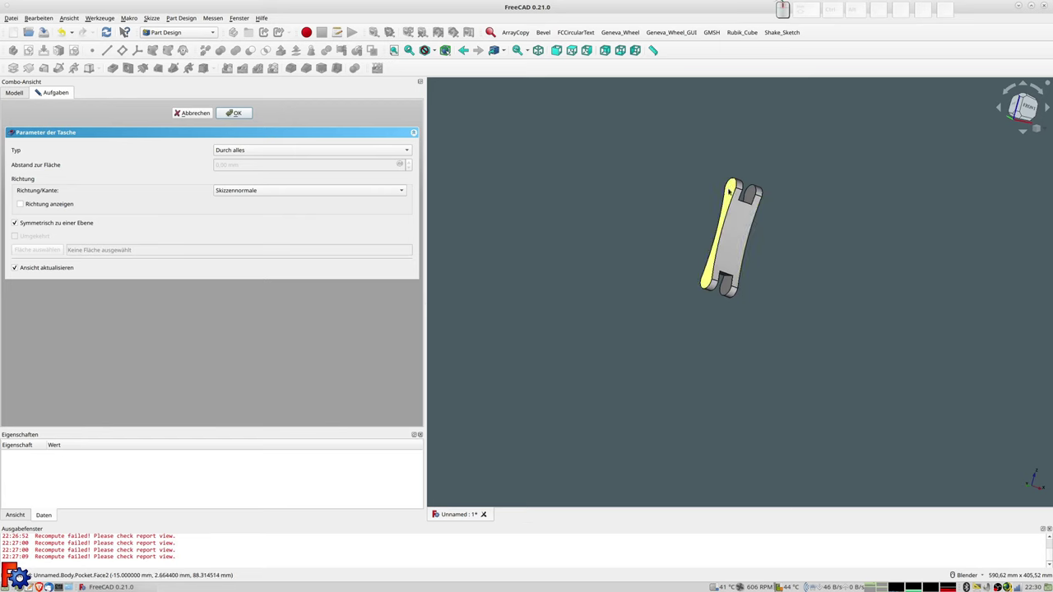
{"action": "left_click", "coordinate": [728, 191]}
{"action": "left_click", "coordinate": [728, 191]}
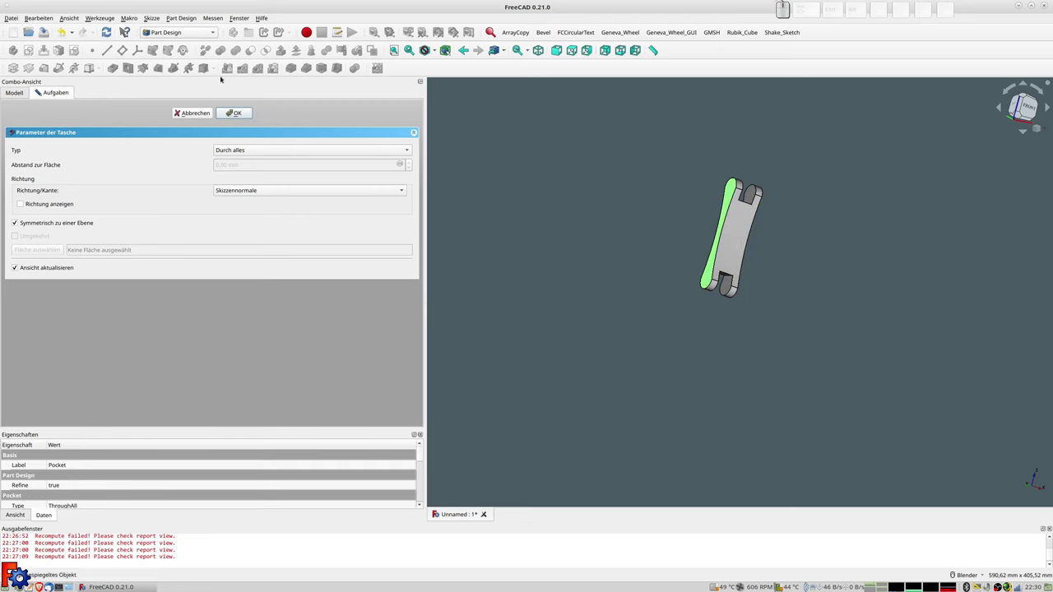
{"action": "left_click", "coordinate": [232, 114]}
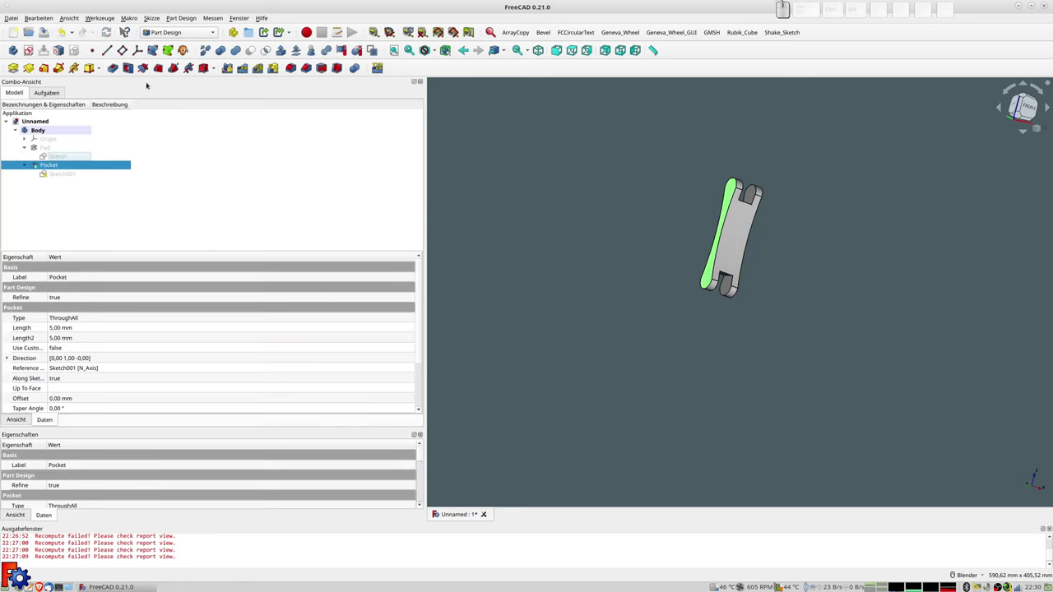
Start a sketch on the selected face with circles at the origin and lower end.
{"action": "left_click", "coordinate": [28, 50]}
{"action": "scroll", "coordinate": [593, 280], "scroll_direction": "up", "scroll_amount": 2}
{"action": "scroll", "coordinate": [629, 241], "scroll_direction": "up", "scroll_amount": 2}
{"action": "mouse_move", "coordinate": [628, 246]}
{"action": "middle_mouse_down"}
{"action": "mouse_move", "coordinate": [416, 150]}
{"action": "mouse_move", "coordinate": [592, 178]}
{"action": "middle_mouse_up"}
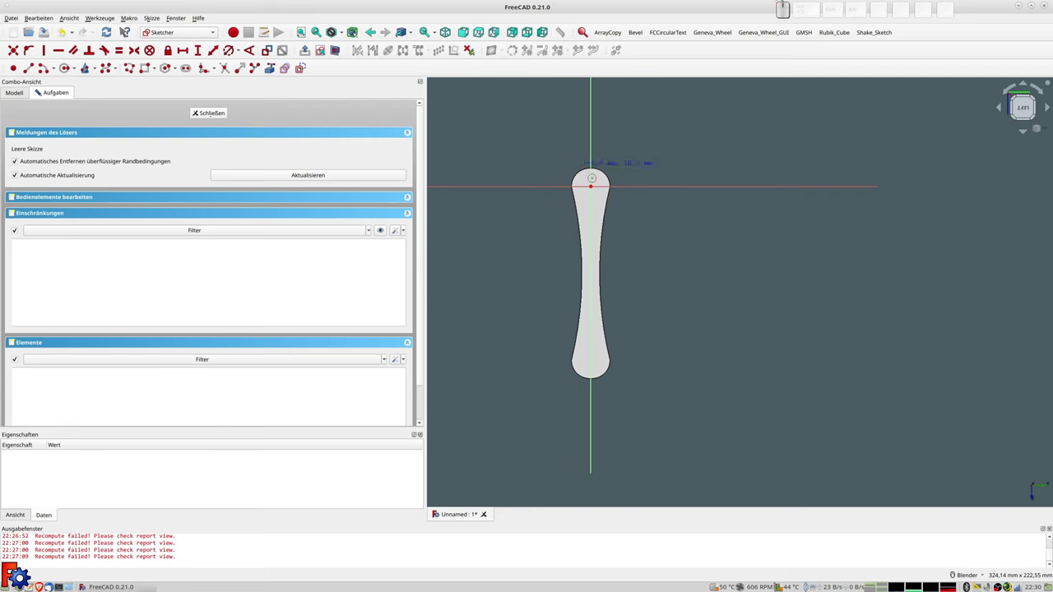
{"action": "left_click", "coordinate": [591, 186]}
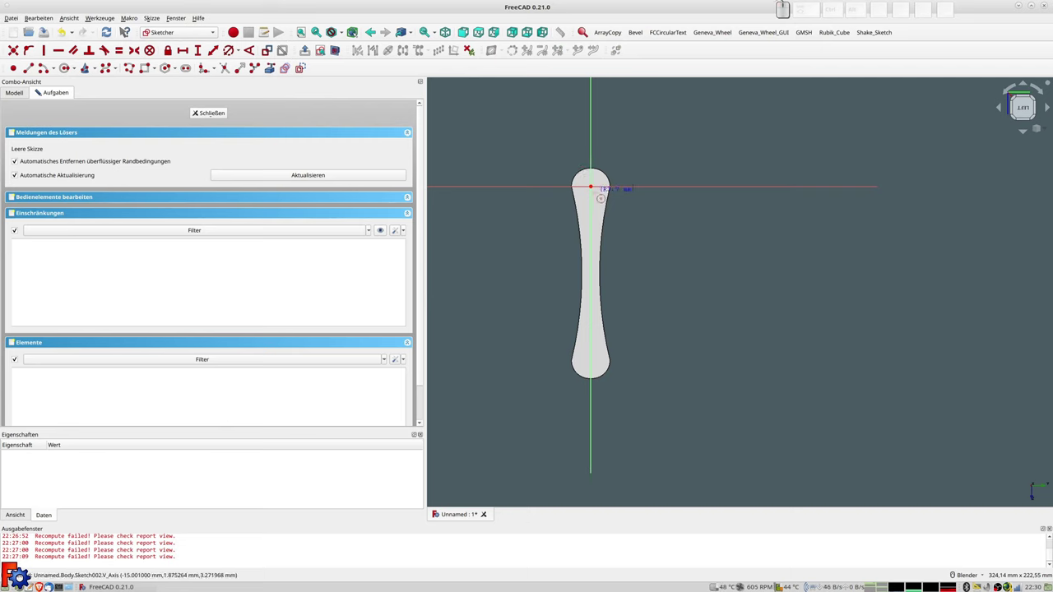
{"action": "left_click", "coordinate": [599, 200]}
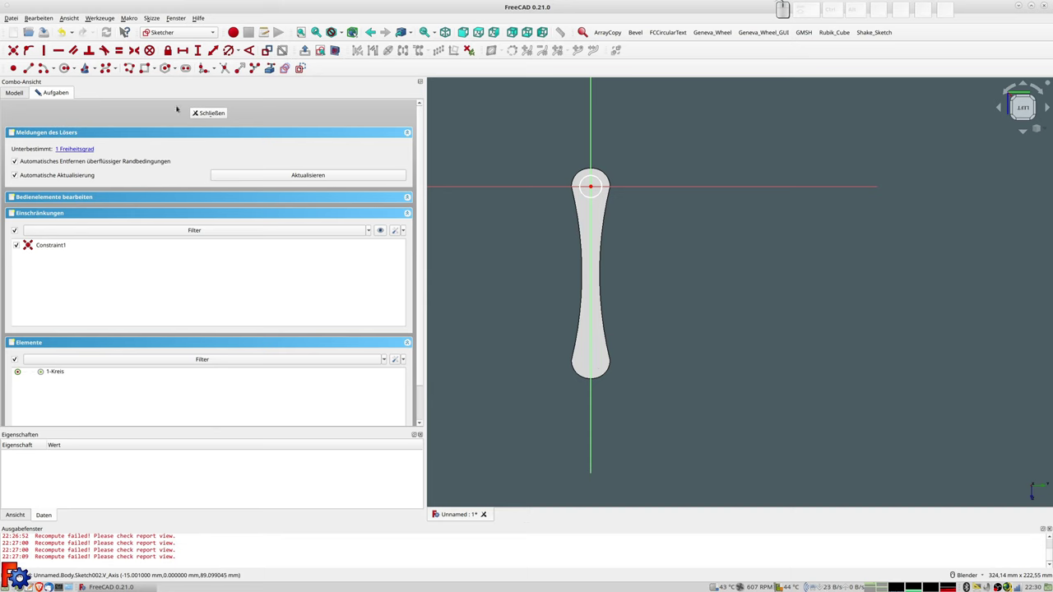
{"action": "left_click", "coordinate": [65, 69]}
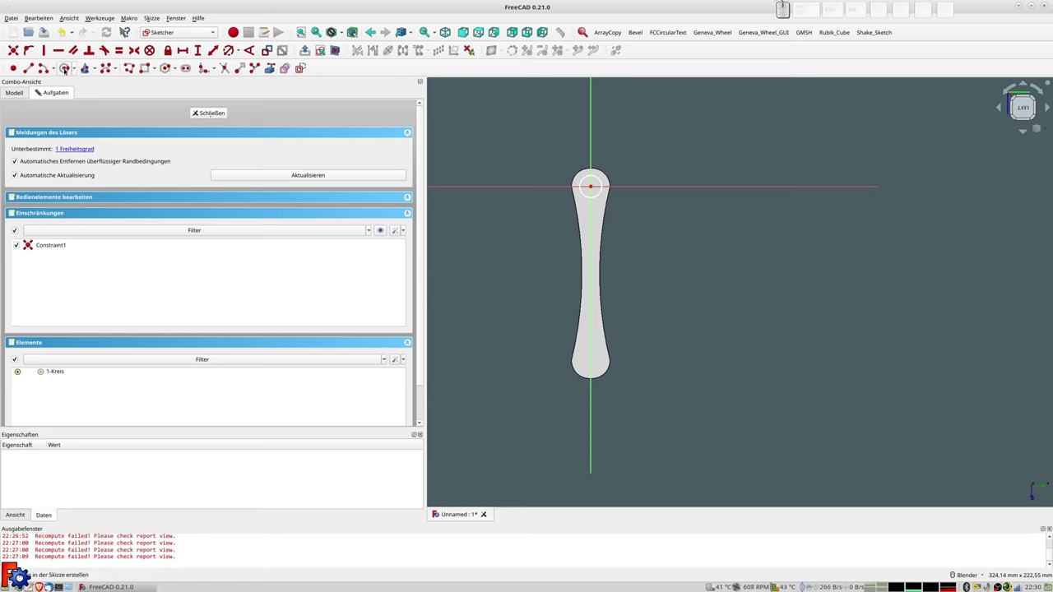
{"action": "left_click", "coordinate": [591, 359]}
{"action": "left_click", "coordinate": [606, 363]}
Constrain the two circle centres 90 mm apart.
{"action": "right_click", "coordinate": [595, 360]}
{"action": "left_click", "coordinate": [597, 365]}
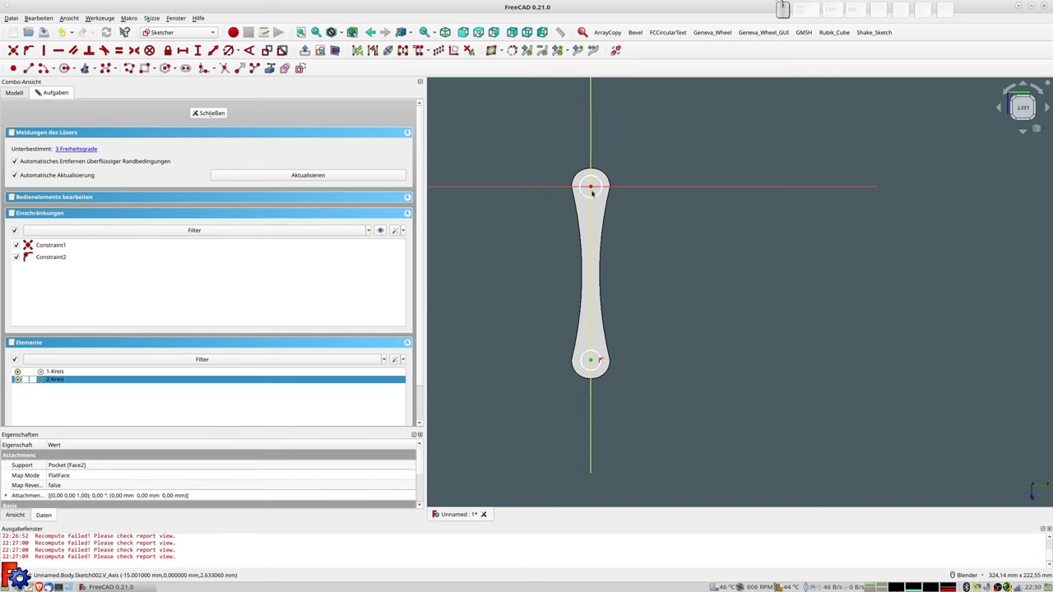
{"action": "left_click", "coordinate": [597, 200]}
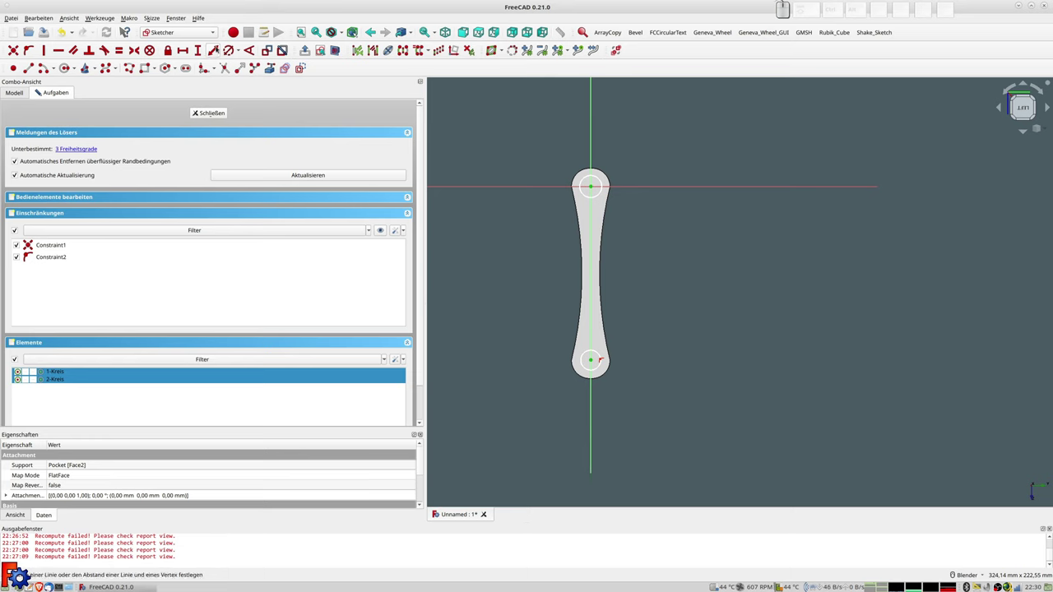
{"action": "left_click", "coordinate": [213, 50]}
{"action": "type", "text": "90"}
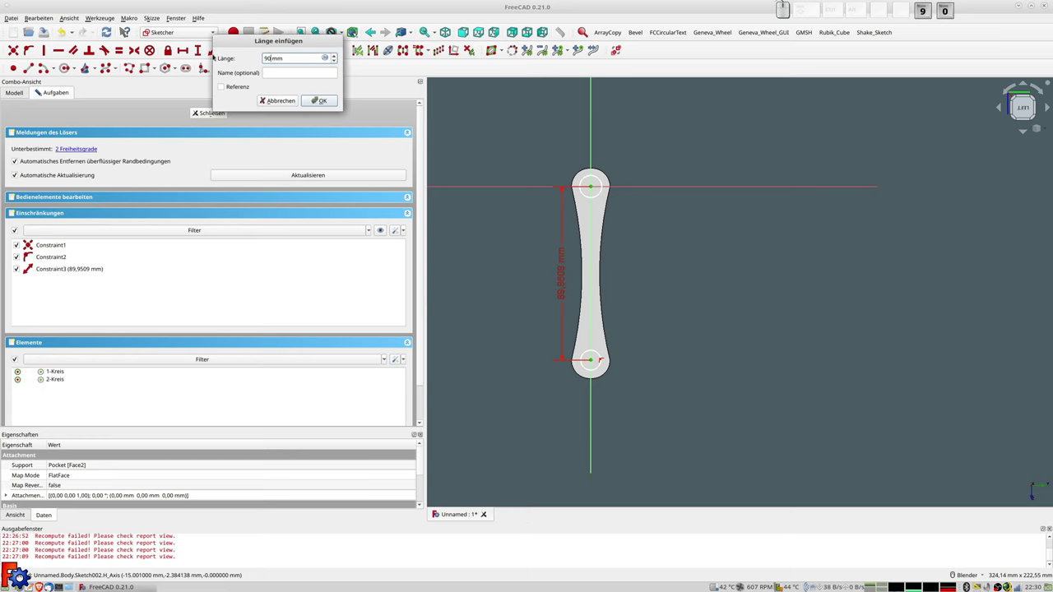
{"action": "key", "text": "Return"}
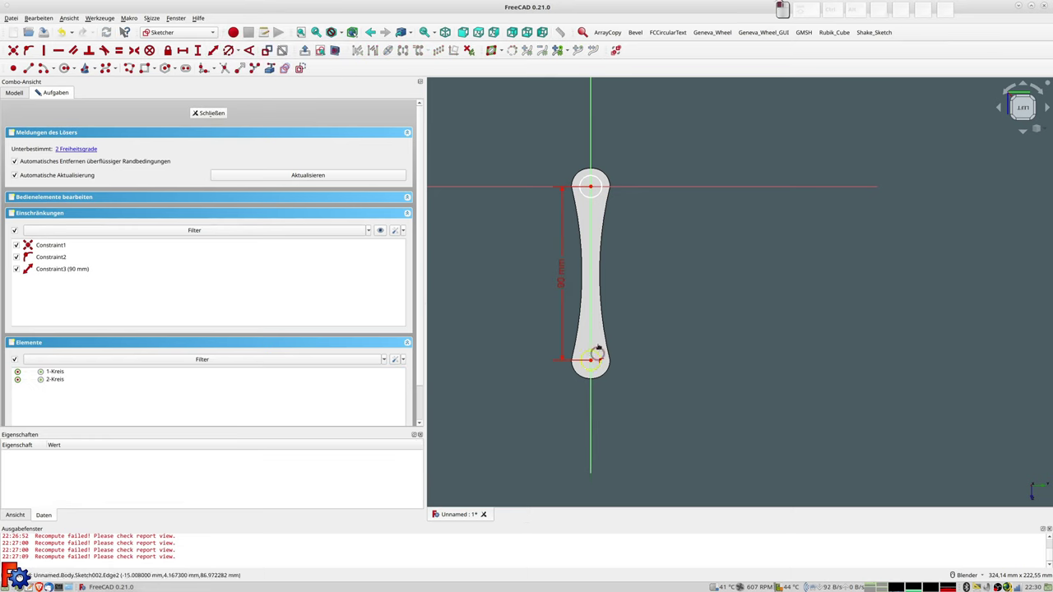
Delete the constraints and second circle, leaving one free circle at the lower end.
{"action": "left_click", "coordinate": [598, 196]}
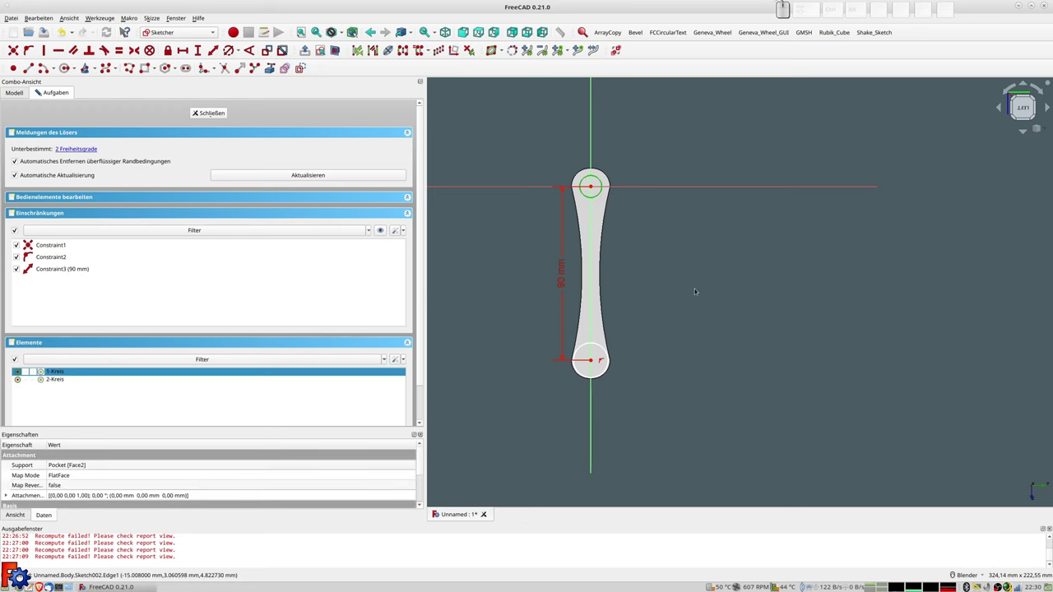
{"action": "key", "text": "p"}
{"action": "left_click", "coordinate": [600, 289]}
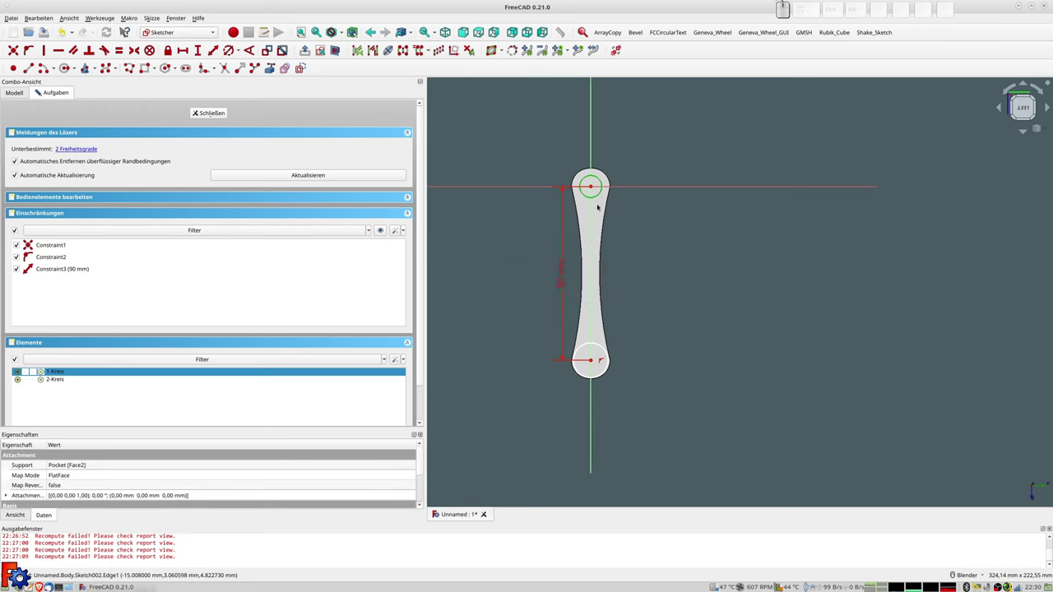
{"action": "left_click", "coordinate": [602, 361]}
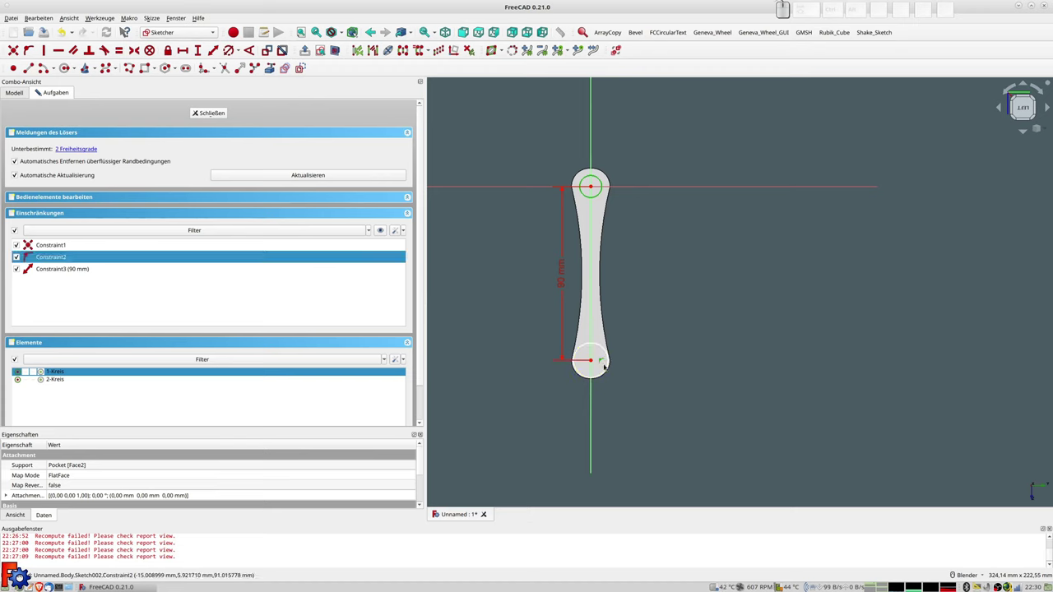
{"action": "key", "text": "Delete"}
{"action": "left_click_drag", "start_coordinate": [590, 360], "coordinate": [593, 356]}
{"action": "left_click", "coordinate": [594, 357]}
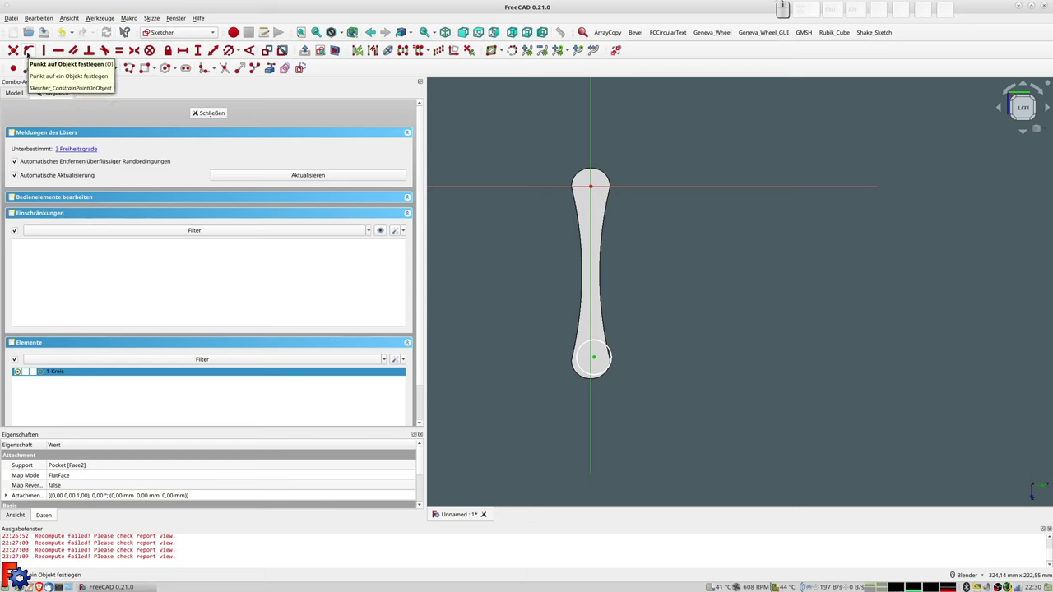
Put the circle centre on the vertical axis and add an equal circle at the origin.
{"action": "left_click", "coordinate": [29, 50]}
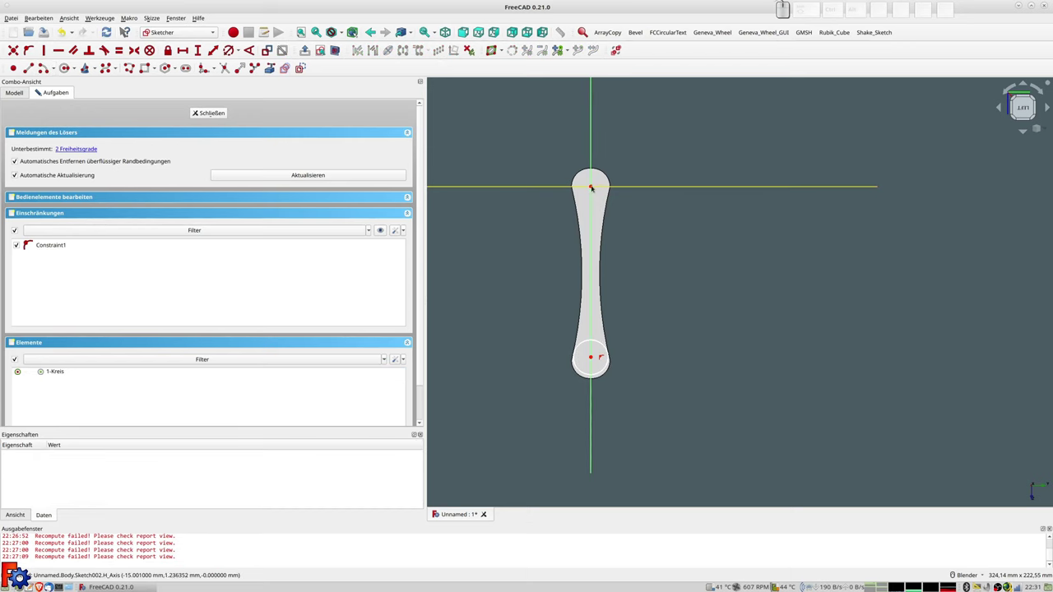
{"action": "left_click", "coordinate": [596, 195]}
{"action": "scroll", "coordinate": [597, 199], "scroll_direction": "up", "scroll_amount": 1}
{"action": "scroll", "coordinate": [598, 198], "scroll_direction": "down", "scroll_amount": 1}
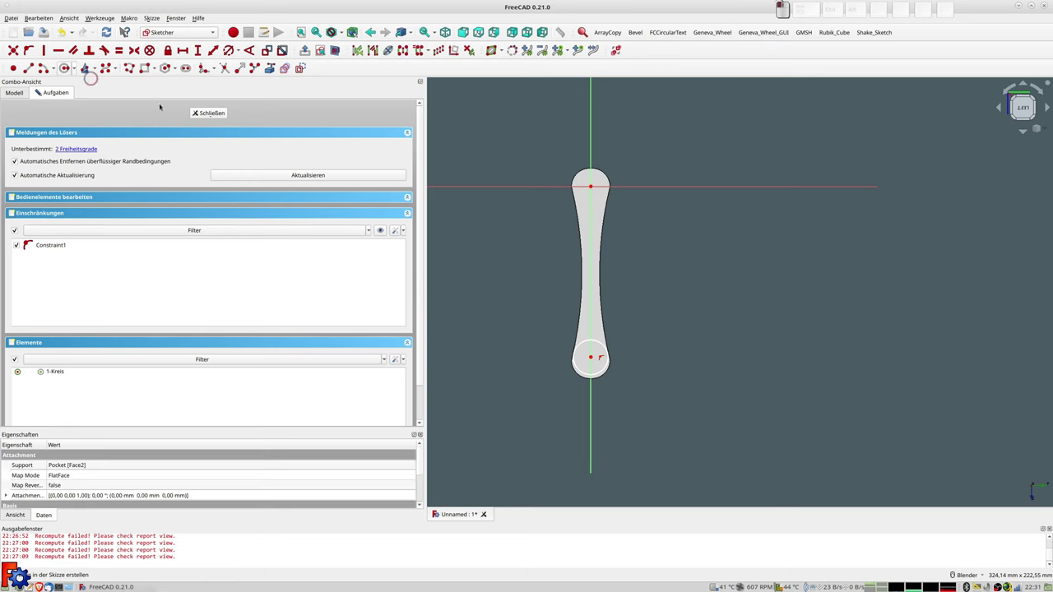
{"action": "left_click", "coordinate": [85, 69]}
{"action": "left_click", "coordinate": [598, 191]}
{"action": "left_click", "coordinate": [607, 199]}
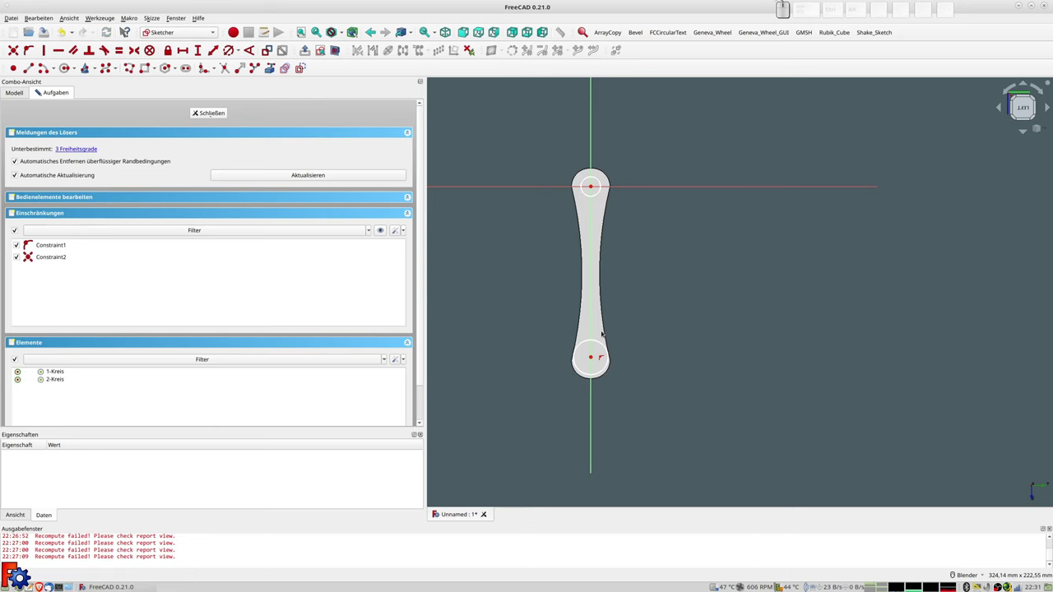
{"action": "left_click", "coordinate": [603, 349]}
{"action": "left_click", "coordinate": [604, 197]}
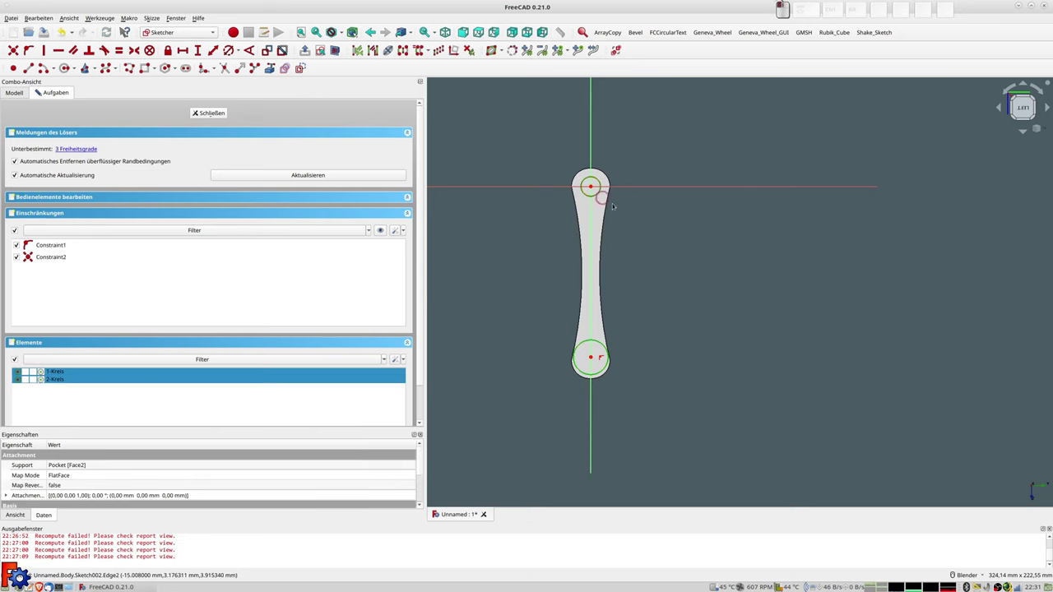
{"action": "key", "text": "e"}
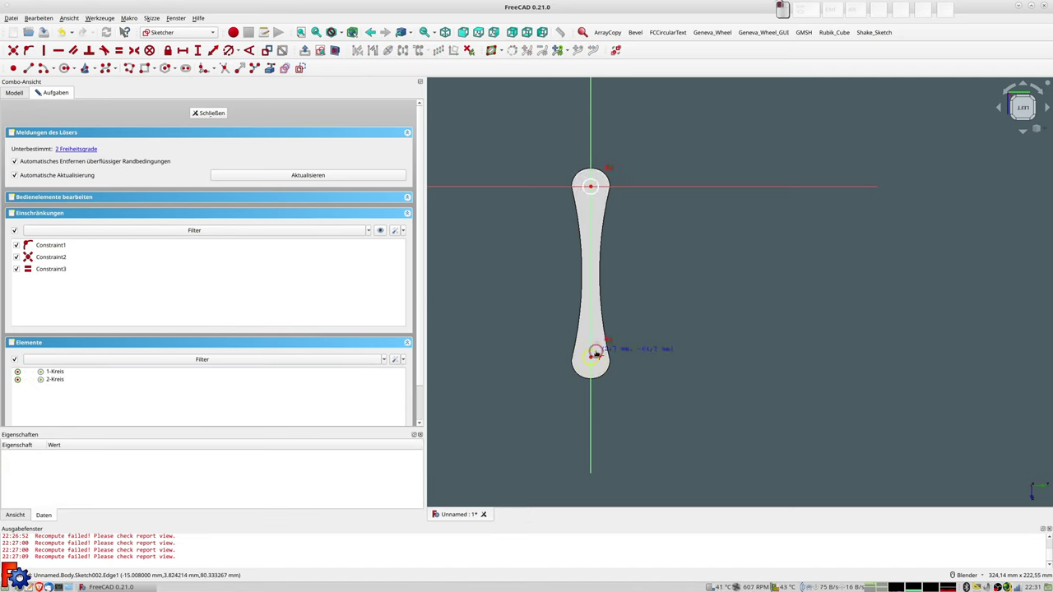
Give the circles an 8,3 mm diameter and close the sketch.
{"action": "left_click", "coordinate": [592, 366]}
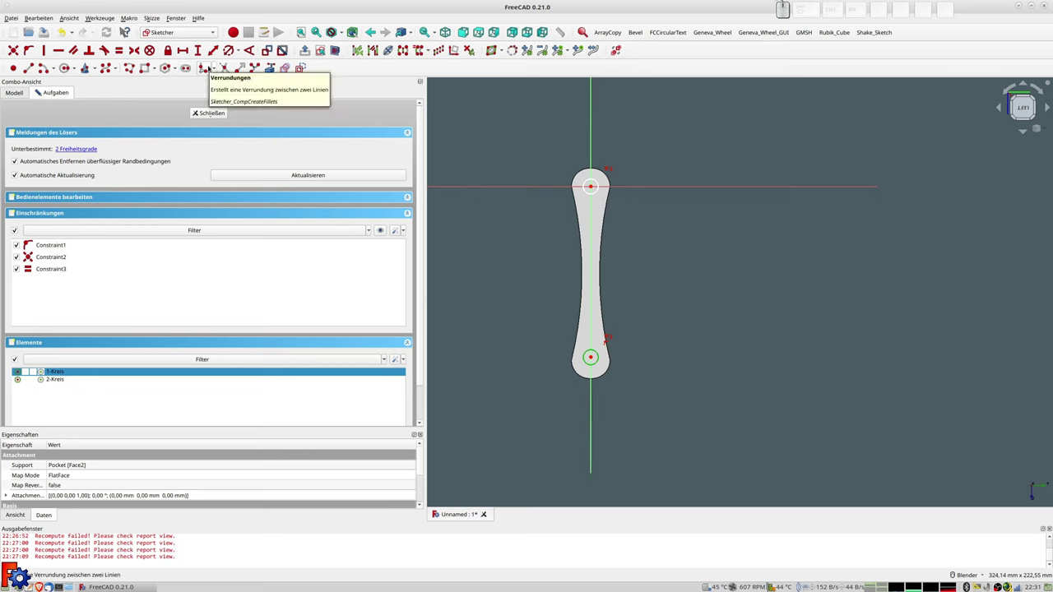
{"action": "left_click", "coordinate": [228, 54]}
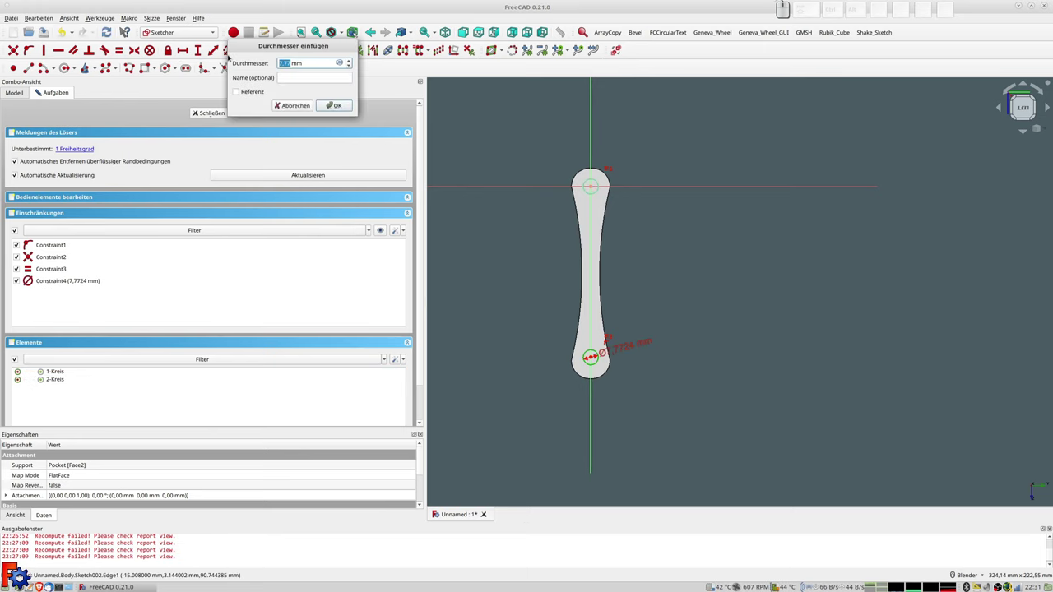
{"action": "key", "text": "Return"}
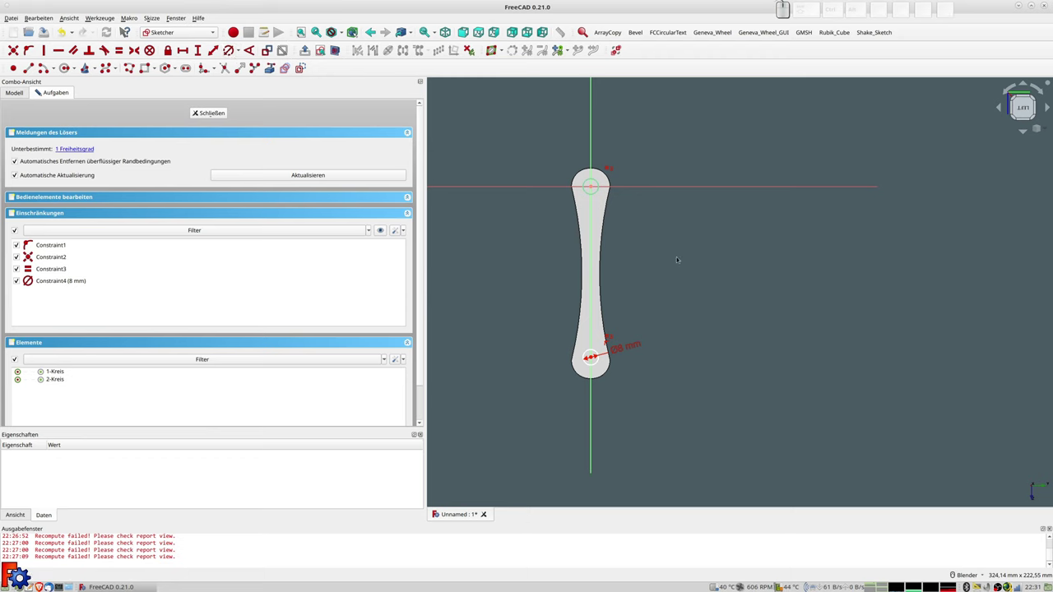
{"action": "middle_click_drag", "start_coordinate": [669, 262], "coordinate": [592, 270]}
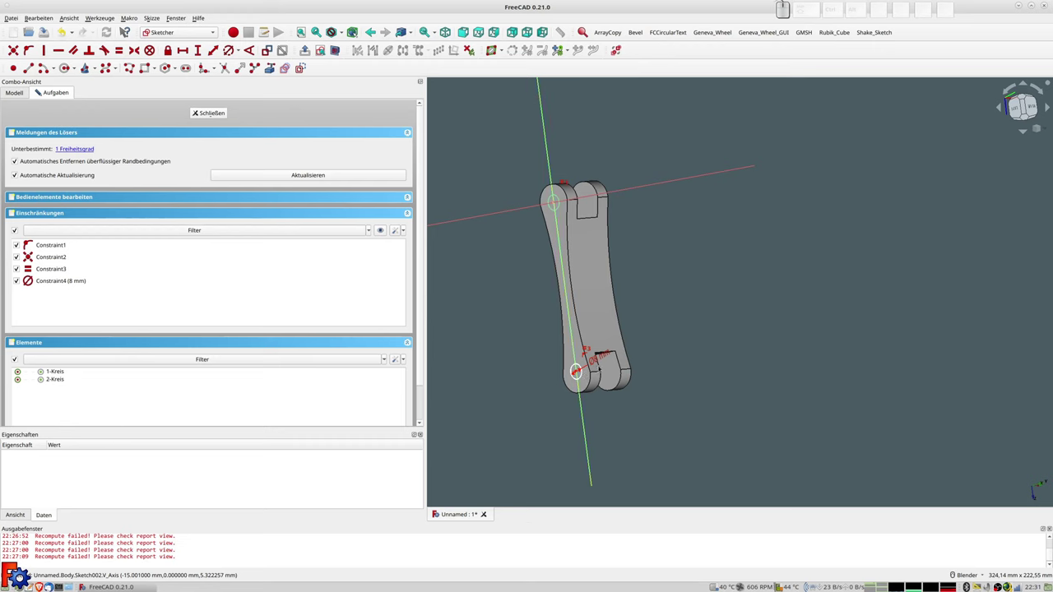
{"action": "double_click", "coordinate": [598, 361]}
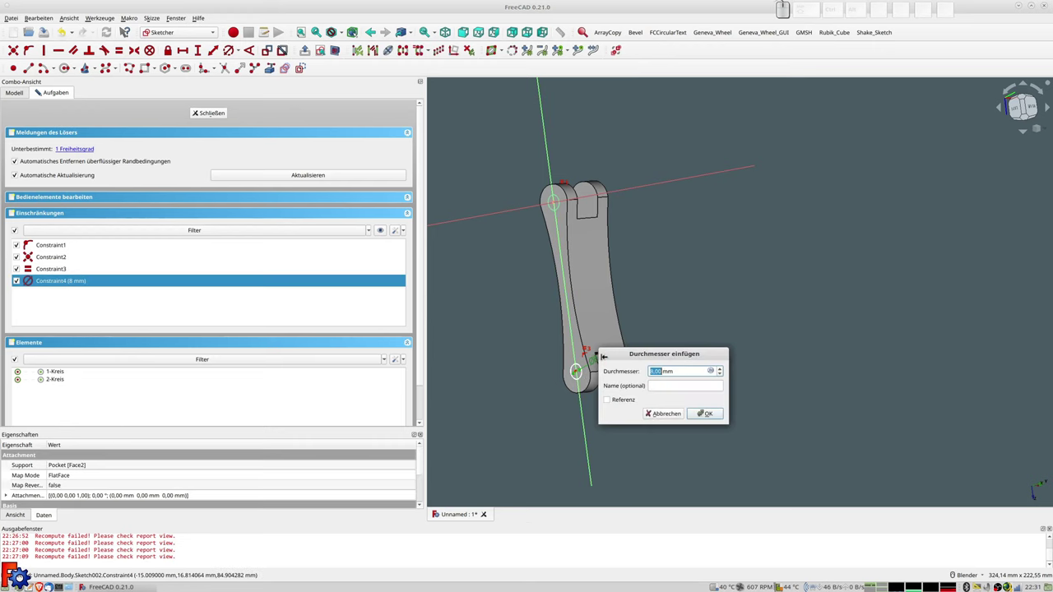
{"action": "type", "text": "8,"}
{"action": "type", "text": "3"}
{"action": "key", "text": "Return"}
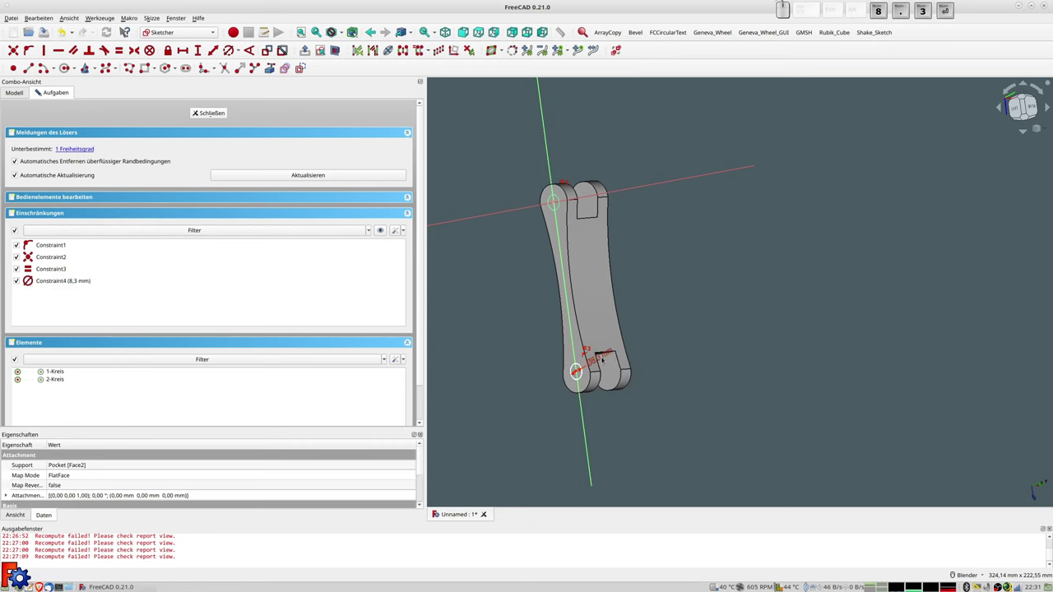
{"action": "left_click", "coordinate": [215, 115]}
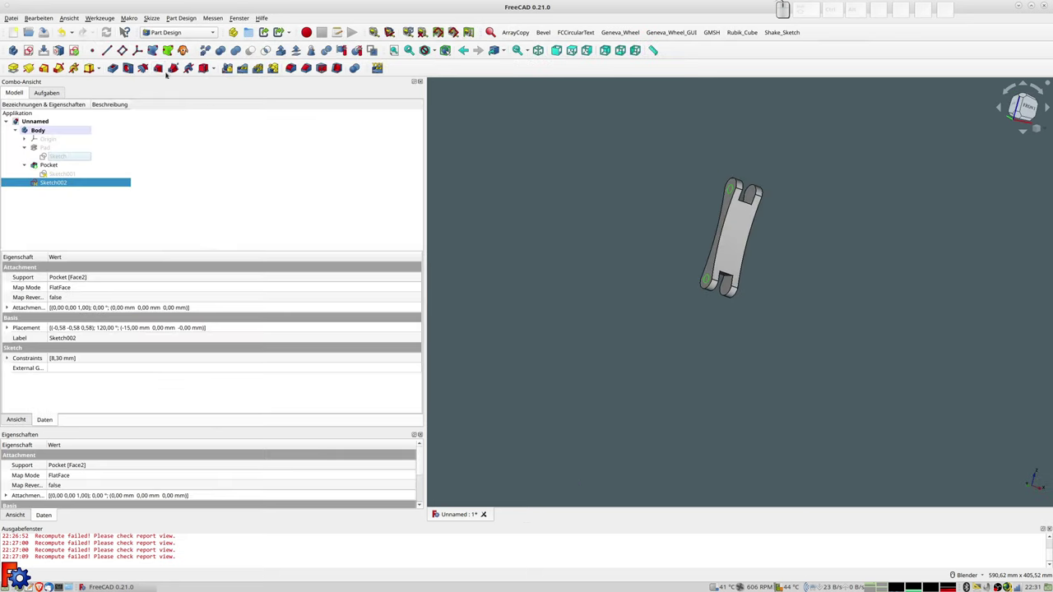
{"action": "left_click", "coordinate": [113, 69]}
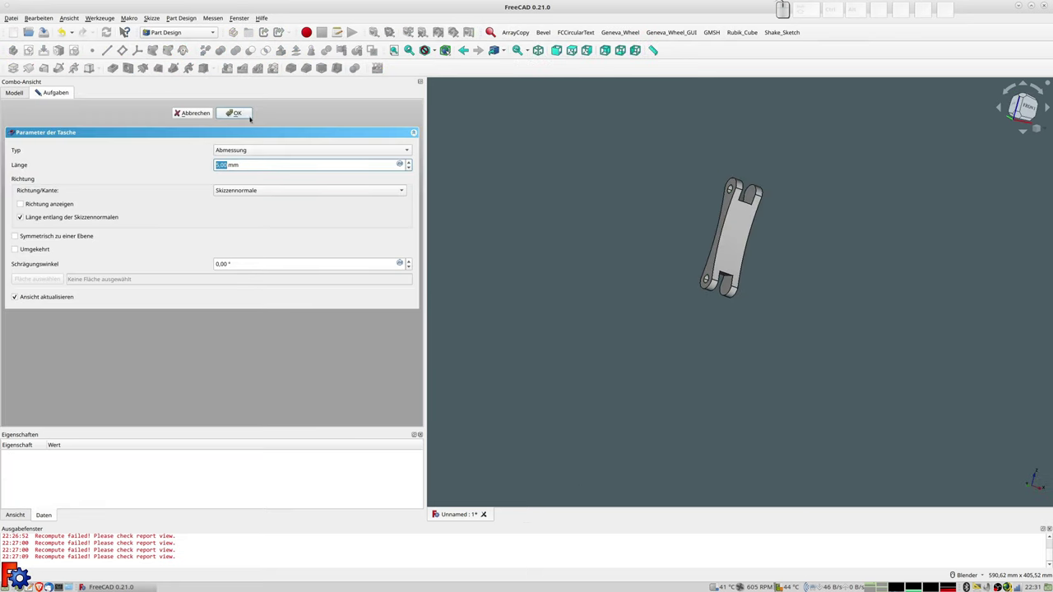
Set the pocket type to Through all, check the holes from several angles, and confirm.
{"action": "left_click", "coordinate": [243, 150]}
{"action": "left_click", "coordinate": [241, 163]}
{"action": "middle_click_drag", "start_coordinate": [795, 313], "coordinate": [791, 293]}
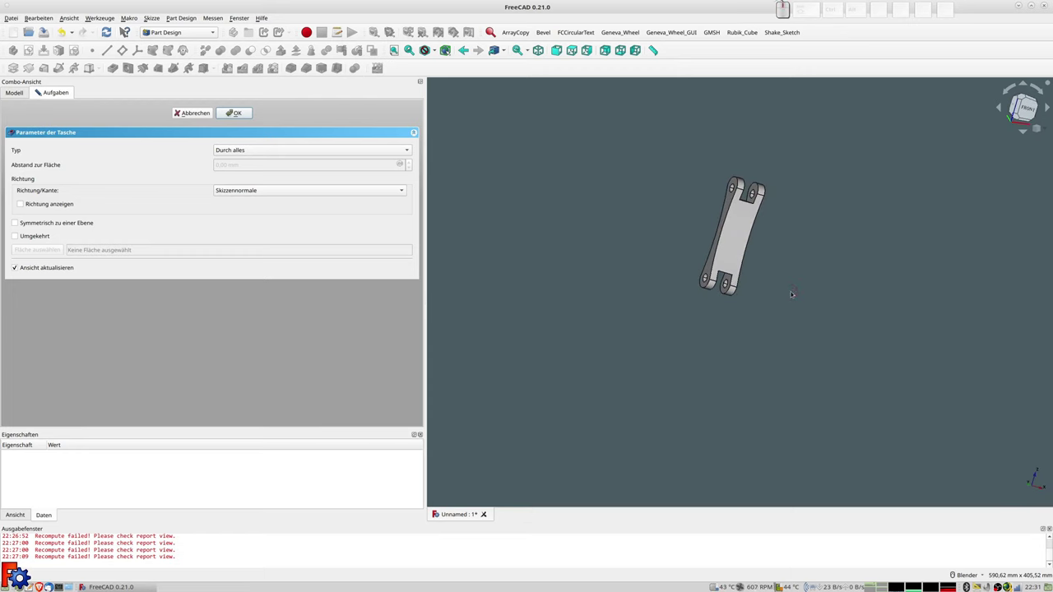
{"action": "left_click", "coordinate": [730, 200]}
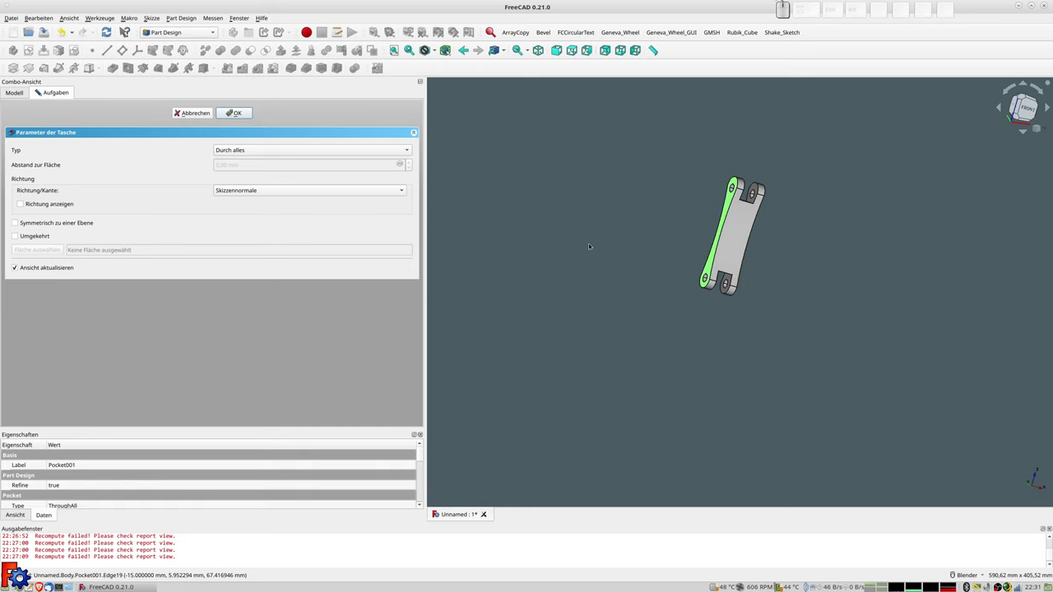
{"action": "mouse_move", "coordinate": [814, 289]}
{"action": "middle_mouse_down"}
{"action": "mouse_move", "coordinate": [799, 305]}
{"action": "mouse_move", "coordinate": [730, 317]}
{"action": "mouse_move", "coordinate": [705, 283]}
{"action": "middle_mouse_up"}
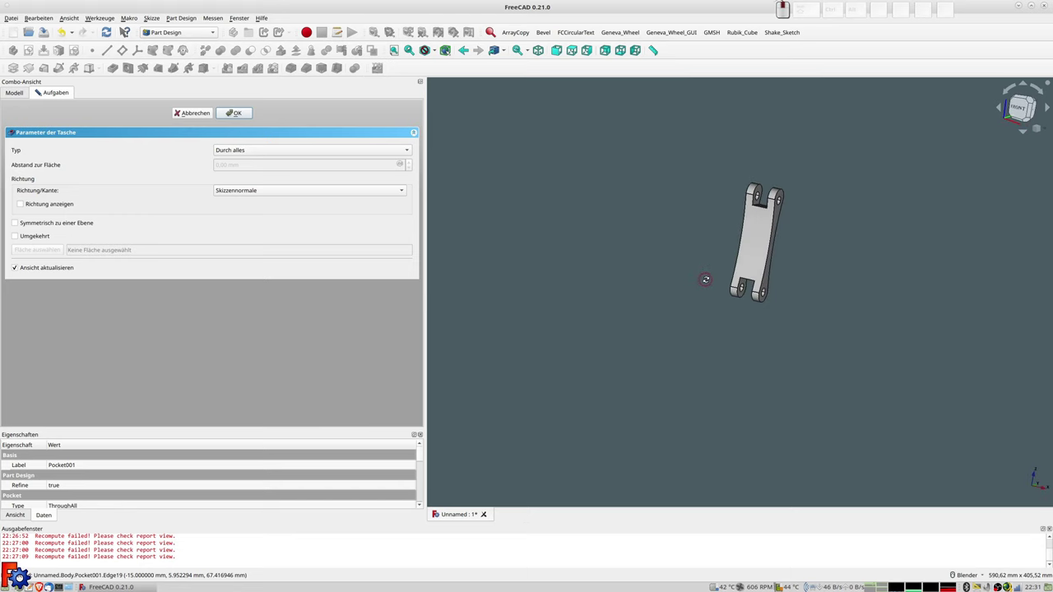
{"action": "left_click", "coordinate": [779, 215]}
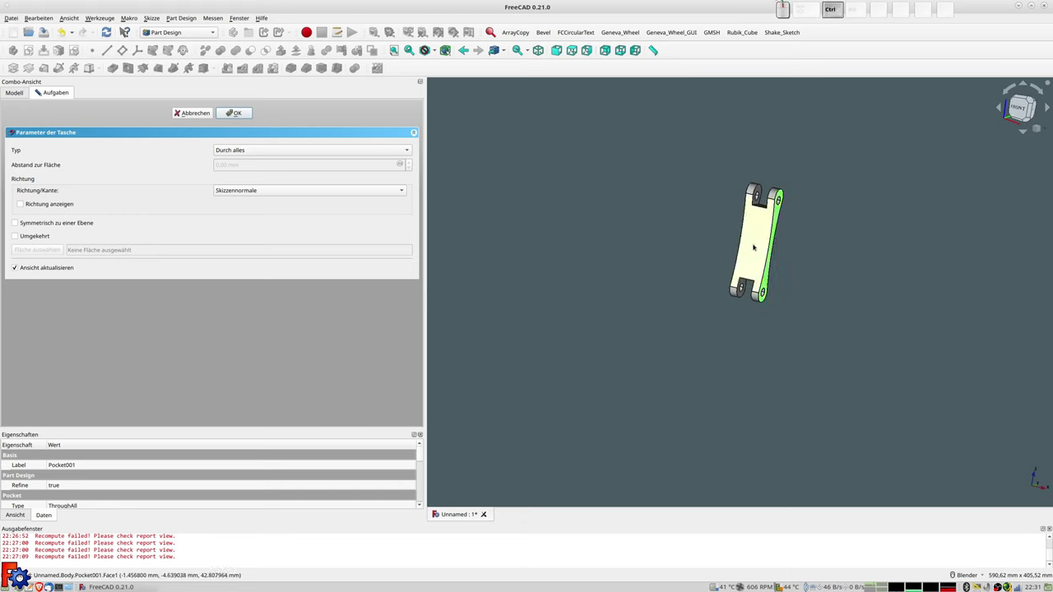
{"action": "middle_click_drag", "start_coordinate": [778, 215], "coordinate": [865, 267]}
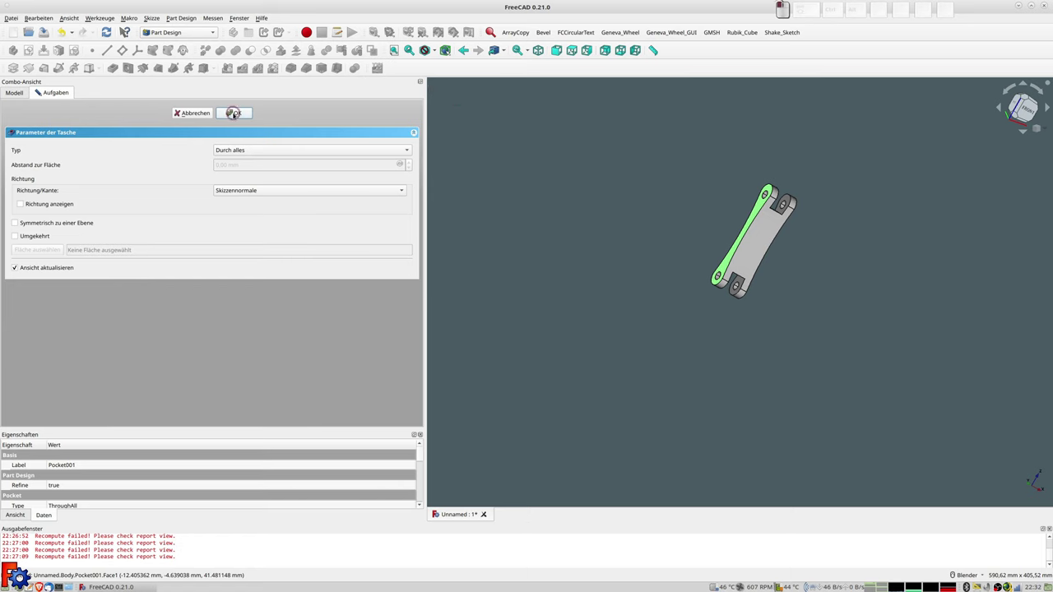
{"action": "left_click", "coordinate": [233, 113]}
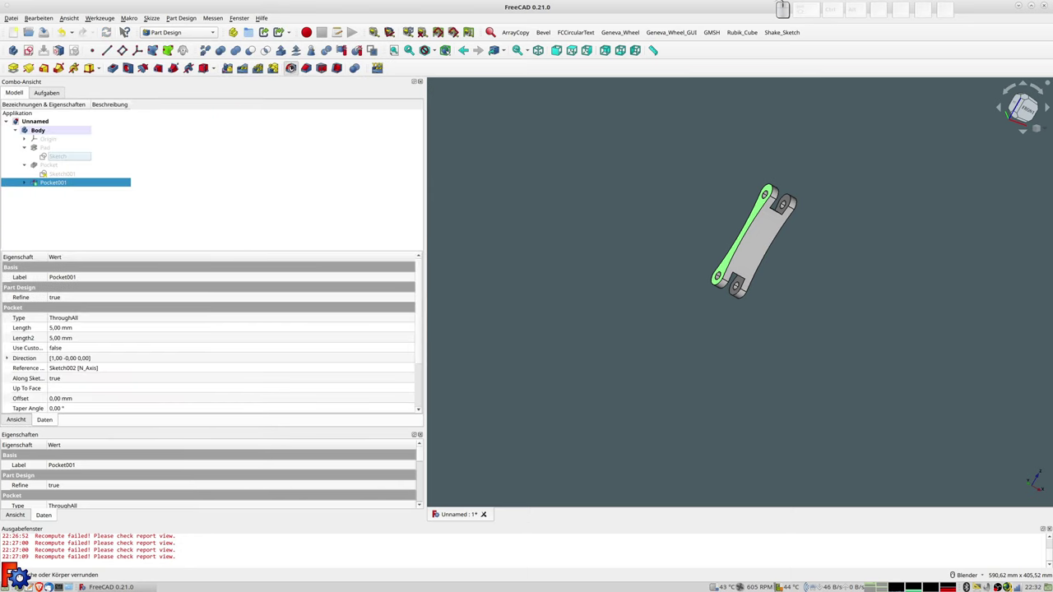
Apply a 1 mm fillet to the upper and lower lug faces (Face2, Face8).
{"action": "left_click", "coordinate": [290, 67]}
{"action": "scroll", "coordinate": [773, 206], "scroll_direction": "up", "scroll_amount": 4}
{"action": "scroll", "coordinate": [773, 206], "scroll_direction": "down", "scroll_amount": 2}
{"action": "mouse_move", "coordinate": [772, 203]}
{"action": "middle_mouse_down"}
{"action": "mouse_move", "coordinate": [844, 313]}
{"action": "mouse_move", "coordinate": [632, 170]}
{"action": "mouse_move", "coordinate": [805, 313]}
{"action": "middle_mouse_up"}
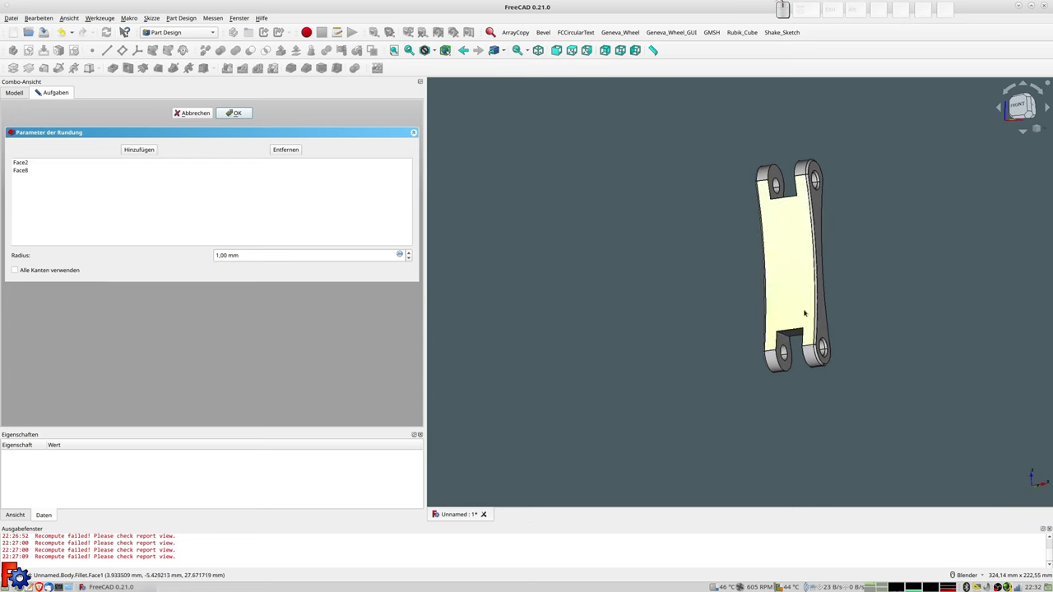
{"action": "left_click", "coordinate": [787, 346]}
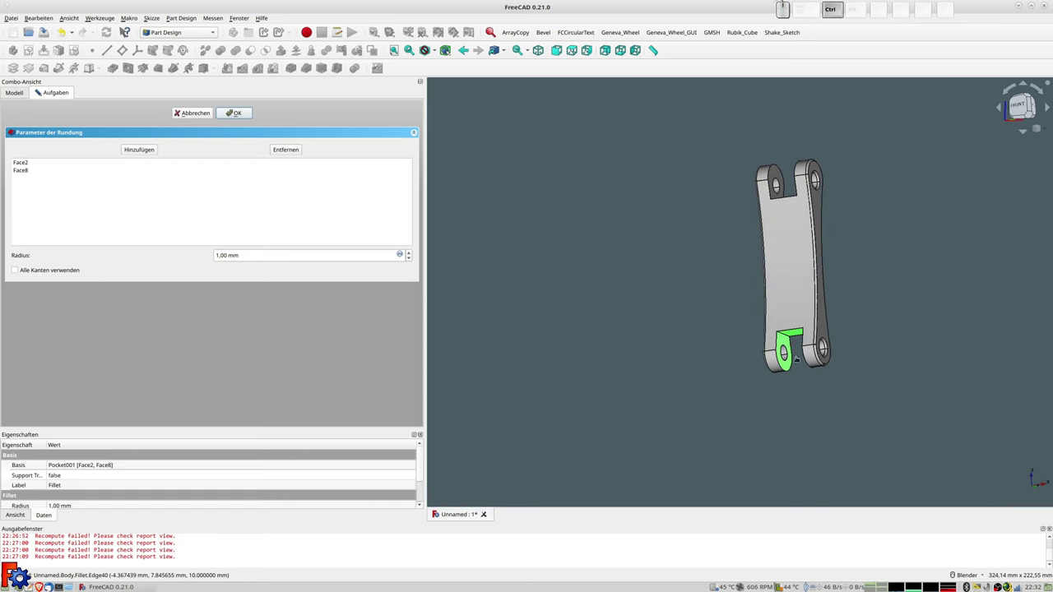
{"action": "middle_click_drag", "start_coordinate": [796, 359], "coordinate": [872, 305]}
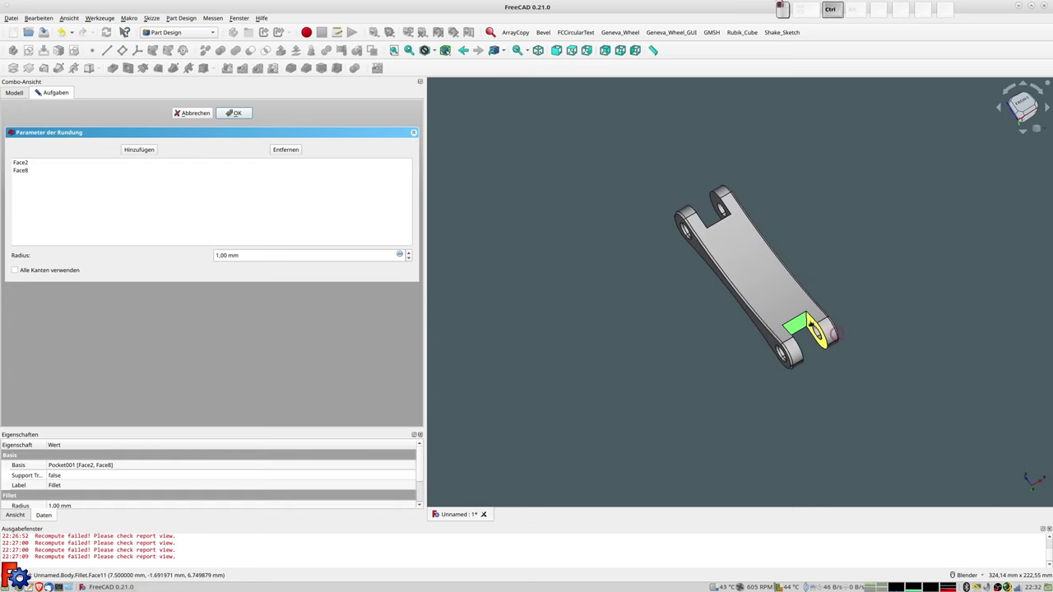
{"action": "mouse_move", "coordinate": [816, 330]}
{"action": "middle_mouse_down"}
{"action": "mouse_move", "coordinate": [853, 345]}
{"action": "mouse_move", "coordinate": [814, 387]}
{"action": "mouse_move", "coordinate": [714, 272]}
{"action": "mouse_move", "coordinate": [729, 199]}
{"action": "middle_mouse_up"}
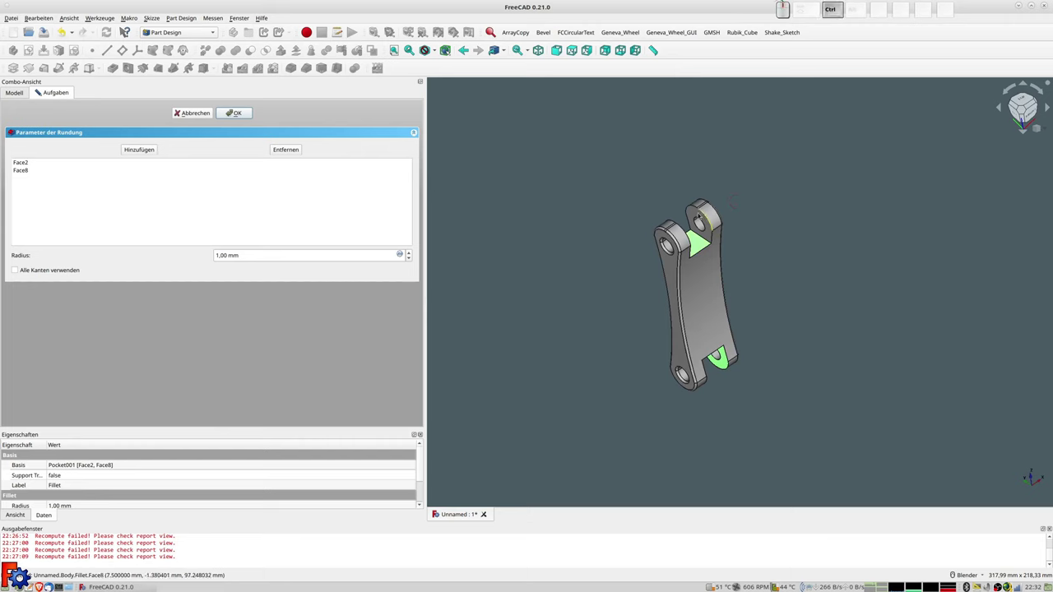
{"action": "left_click", "coordinate": [704, 220], "text": "ctrl"}
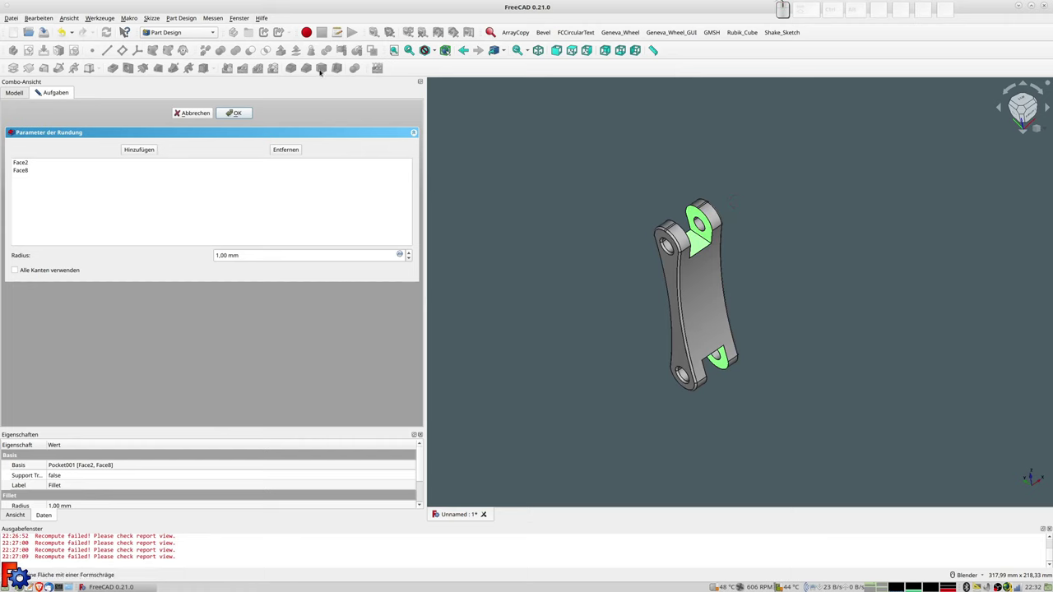
{"action": "left_click", "coordinate": [233, 113]}
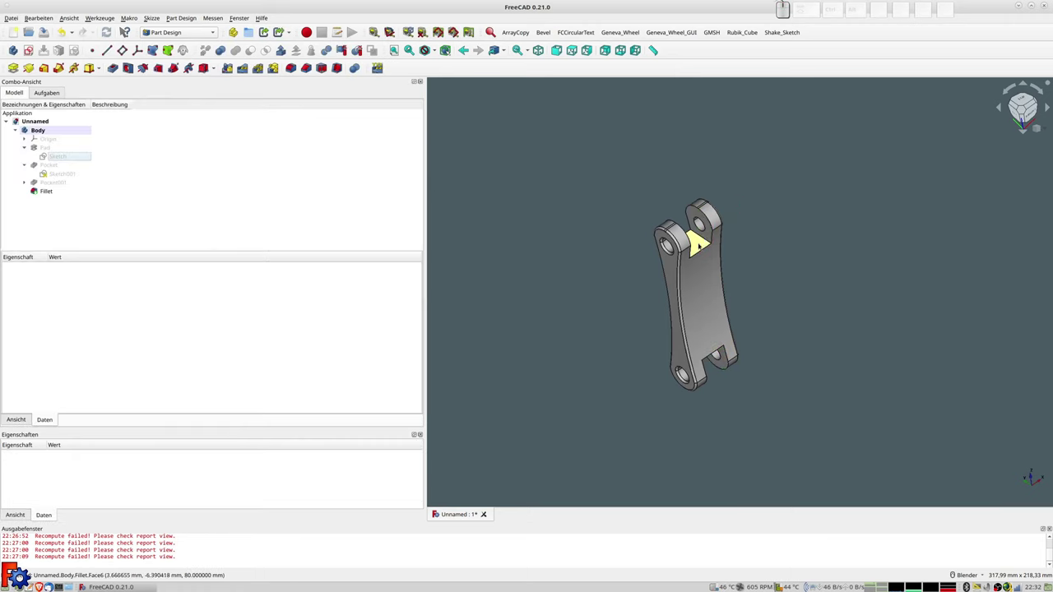
Add Fillet001 at 1 mm radius on Face8, Face6, Face4, Face7, Face9 and Face11.
{"action": "left_click", "coordinate": [696, 224], "text": "ctrl"}
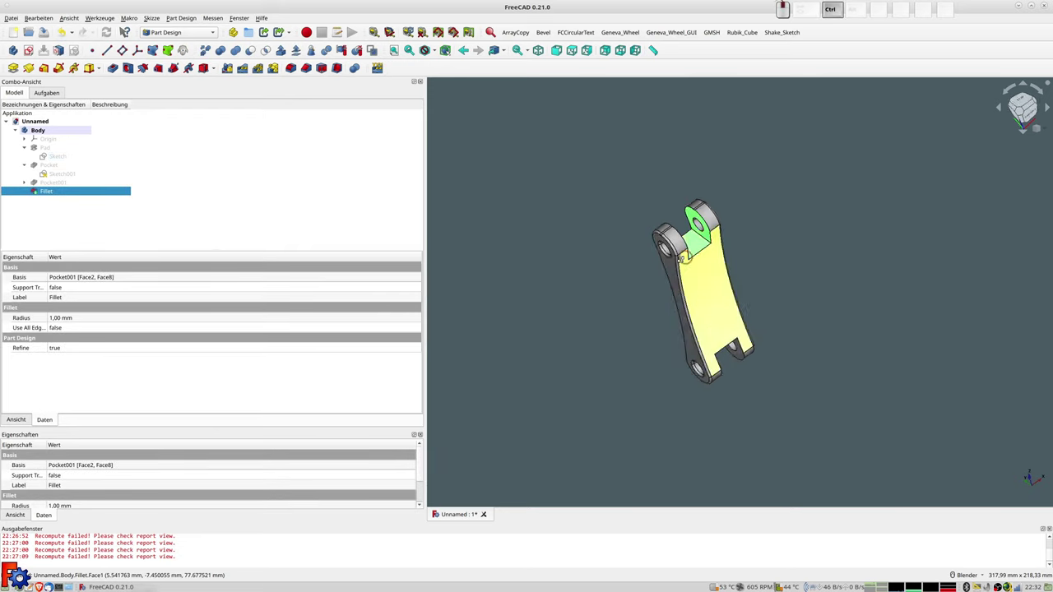
{"action": "middle_click_drag", "start_coordinate": [682, 257], "coordinate": [616, 275]}
{"action": "mouse_move", "coordinate": [785, 284]}
{"action": "middle_mouse_down"}
{"action": "mouse_move", "coordinate": [757, 291]}
{"action": "mouse_move", "coordinate": [858, 336]}
{"action": "mouse_move", "coordinate": [930, 428]}
{"action": "middle_mouse_up"}
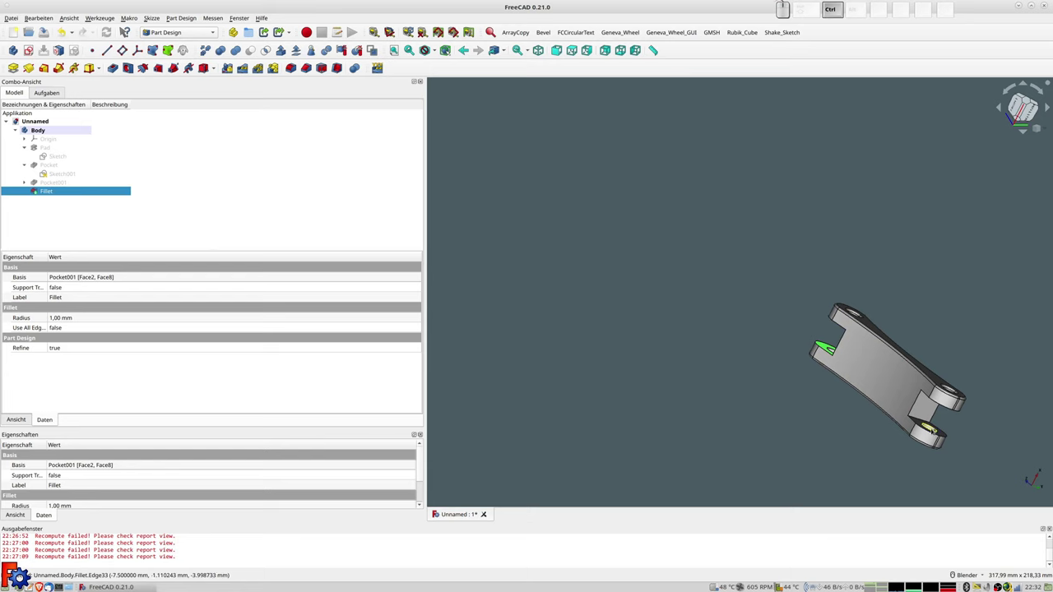
{"action": "left_click", "coordinate": [922, 418], "text": "ctrl"}
{"action": "mouse_move", "coordinate": [921, 419]}
{"action": "middle_mouse_down"}
{"action": "mouse_move", "coordinate": [954, 355]}
{"action": "mouse_move", "coordinate": [911, 380]}
{"action": "middle_mouse_up"}
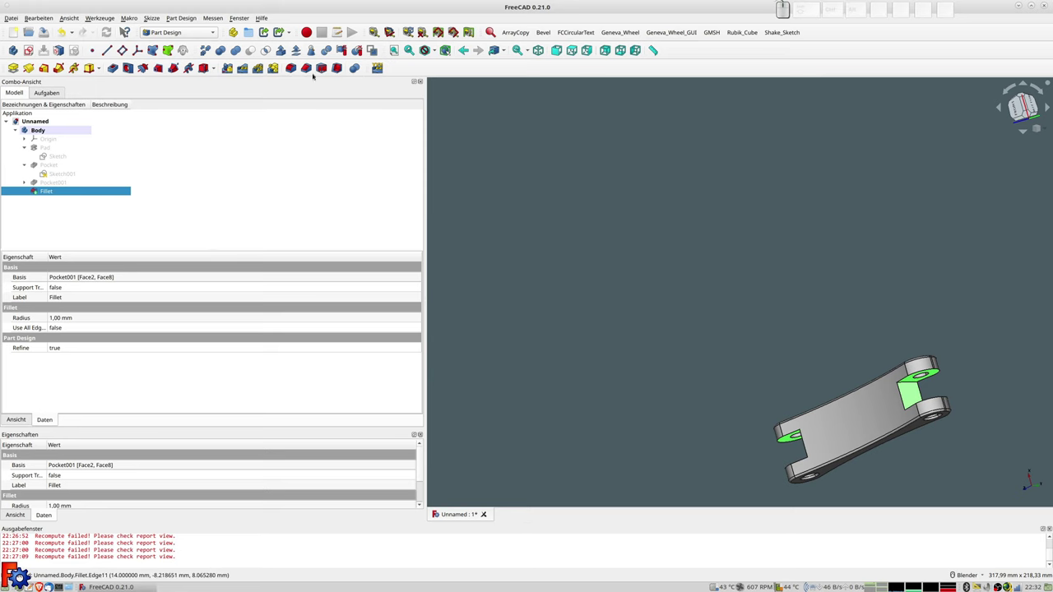
{"action": "left_click", "coordinate": [290, 69]}
{"action": "mouse_move", "coordinate": [847, 326]}
{"action": "middle_mouse_down"}
{"action": "mouse_move", "coordinate": [991, 408]}
{"action": "mouse_move", "coordinate": [863, 449]}
{"action": "mouse_move", "coordinate": [760, 346]}
{"action": "mouse_move", "coordinate": [943, 416]}
{"action": "mouse_move", "coordinate": [654, 376]}
{"action": "mouse_move", "coordinate": [760, 412]}
{"action": "mouse_move", "coordinate": [699, 446]}
{"action": "mouse_move", "coordinate": [639, 386]}
{"action": "mouse_move", "coordinate": [672, 457]}
{"action": "mouse_move", "coordinate": [713, 329]}
{"action": "mouse_move", "coordinate": [743, 358]}
{"action": "mouse_move", "coordinate": [702, 305]}
{"action": "middle_mouse_up"}
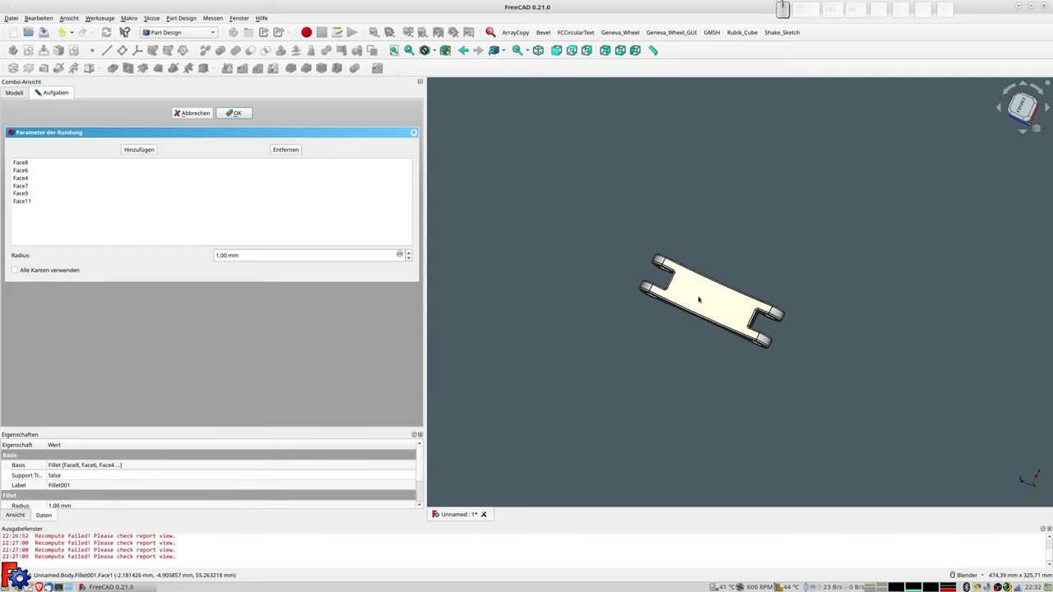
{"action": "left_click", "coordinate": [236, 113]}
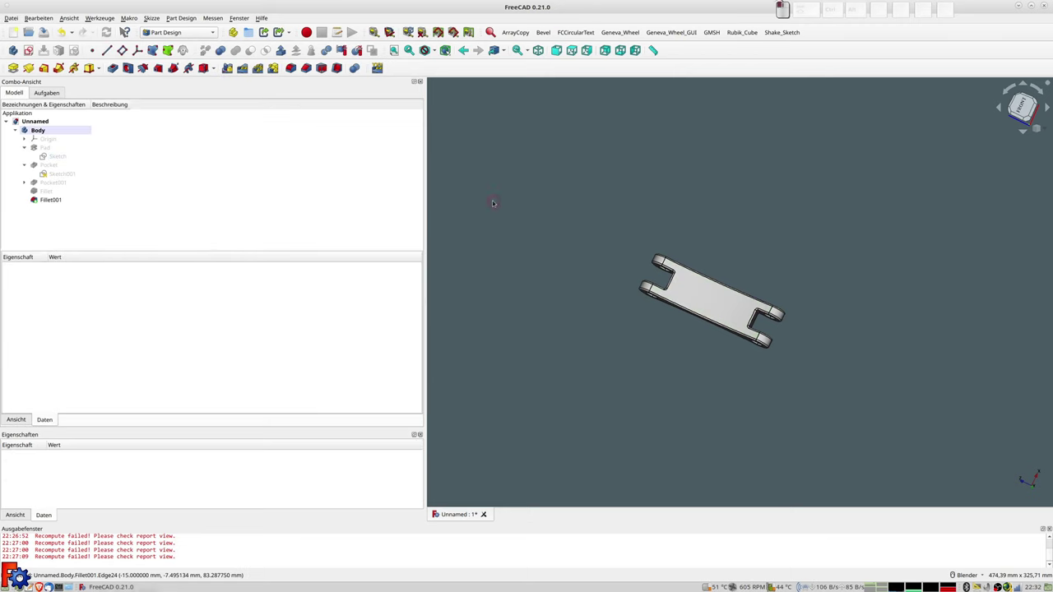
Switch to the front view and briefly show, then hide, the body's Origin.
{"action": "key", "text": "2"}
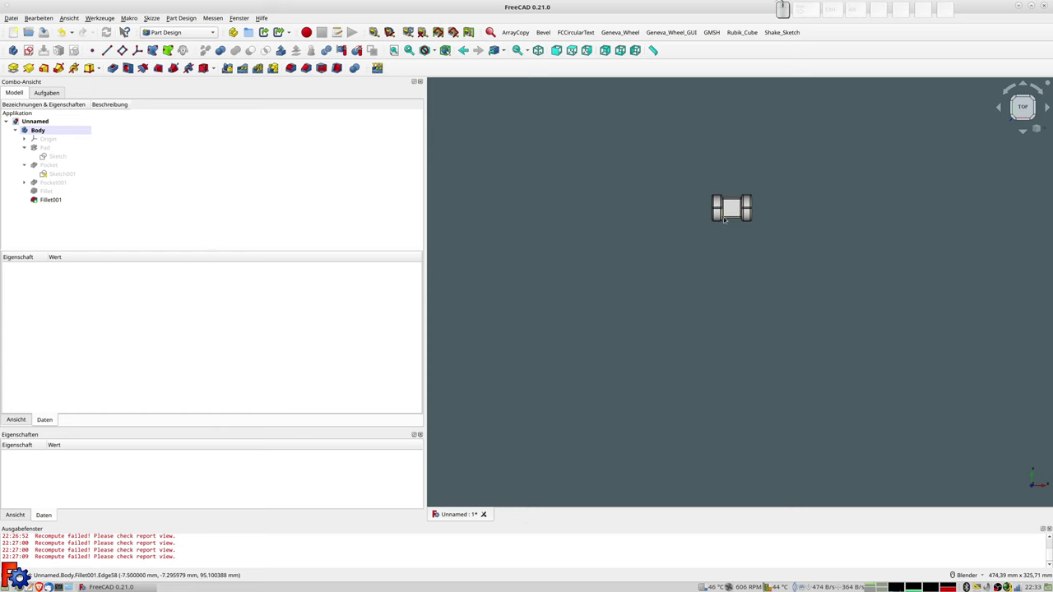
{"action": "key", "text": "1"}
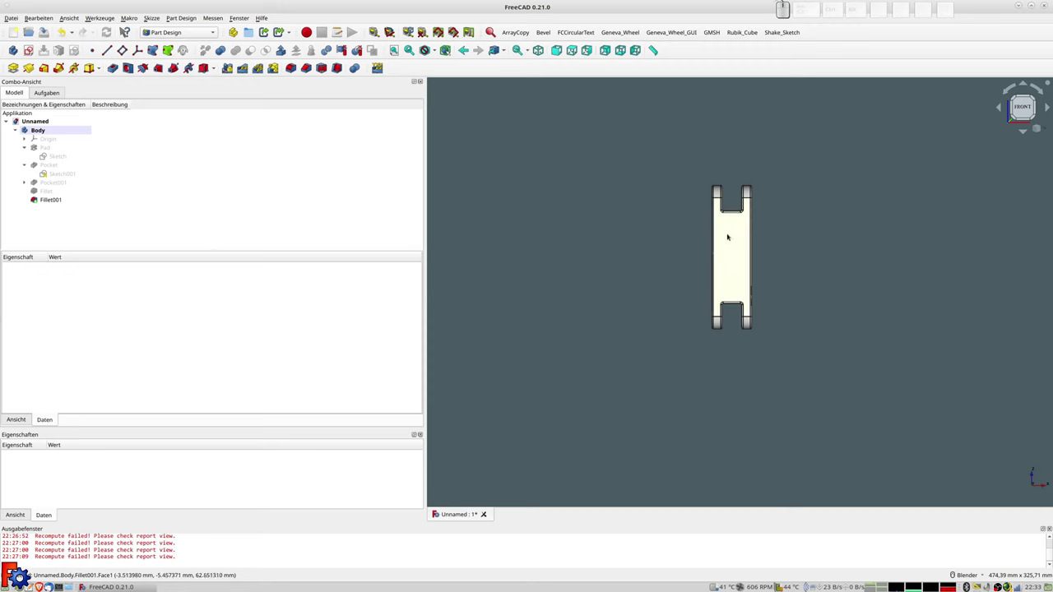
{"action": "left_click", "coordinate": [49, 140]}
{"action": "key", "text": "space"}
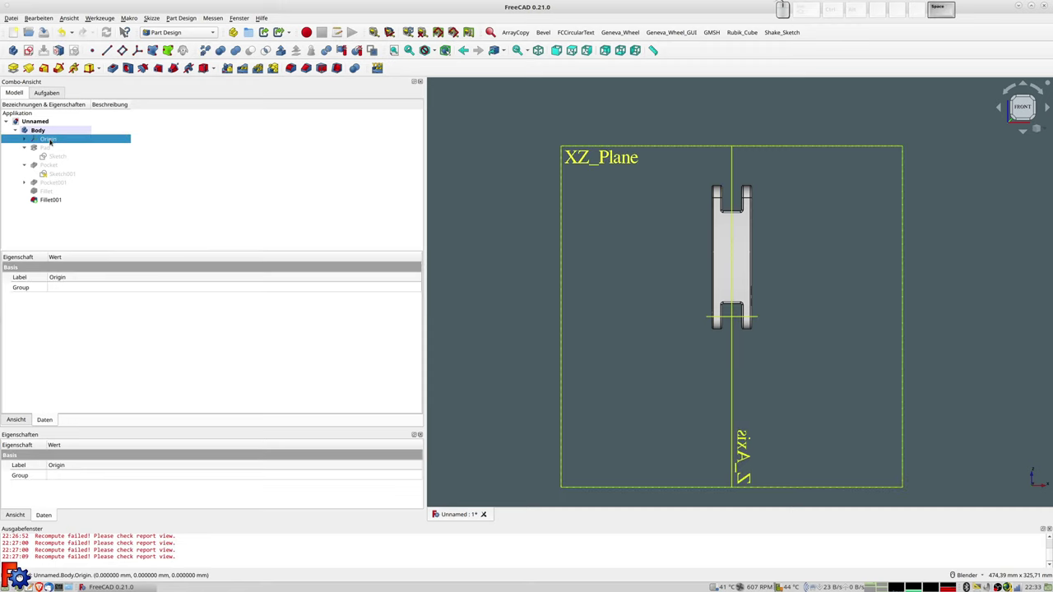
{"action": "key", "text": "space"}
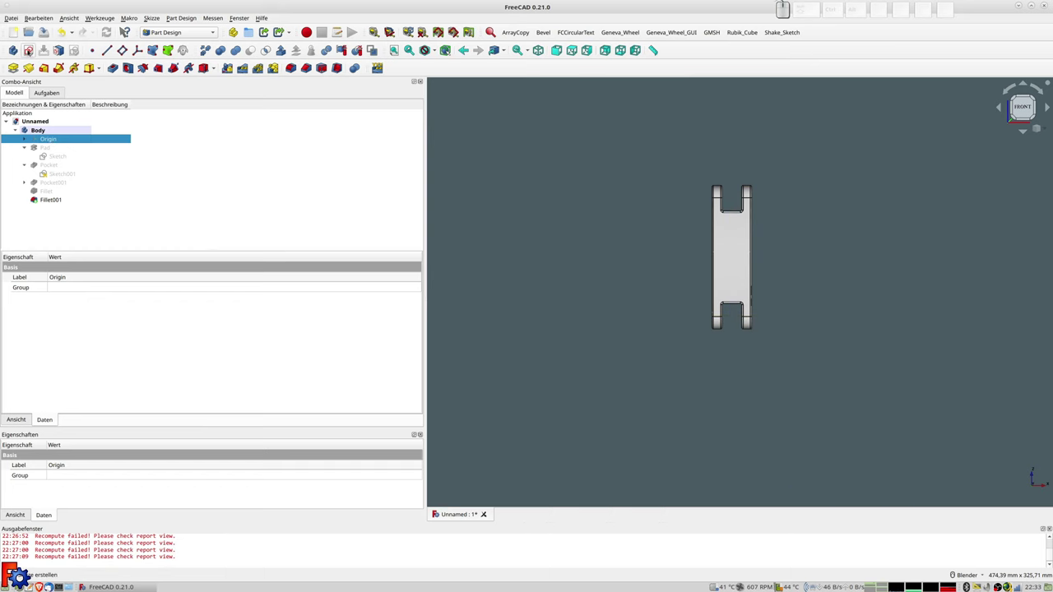
Create a new sketch on the XZ_Plane.
{"action": "left_click", "coordinate": [28, 51]}
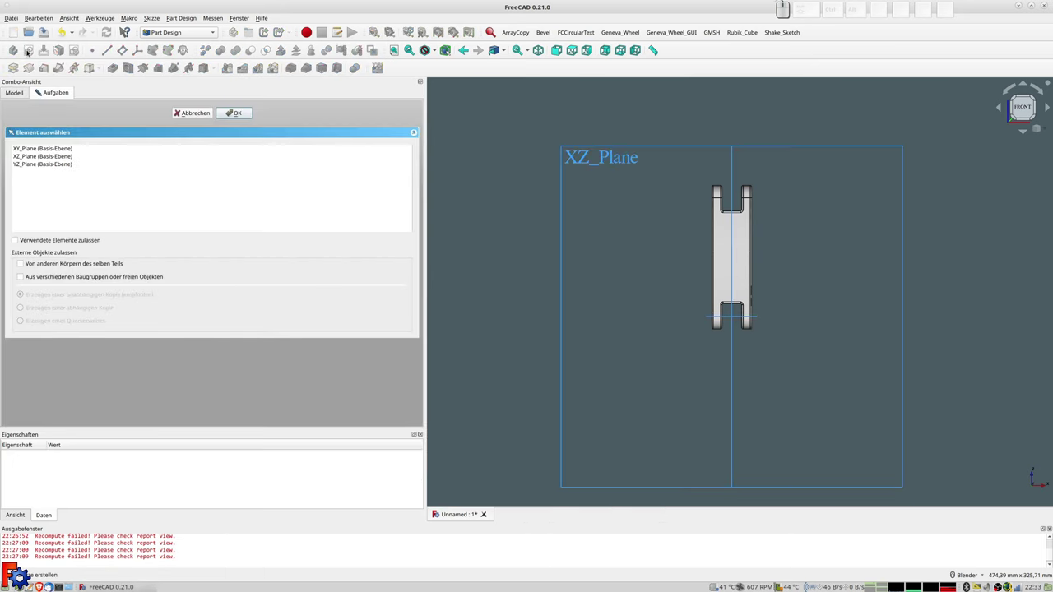
{"action": "left_click", "coordinate": [29, 156]}
{"action": "left_click", "coordinate": [235, 113]}
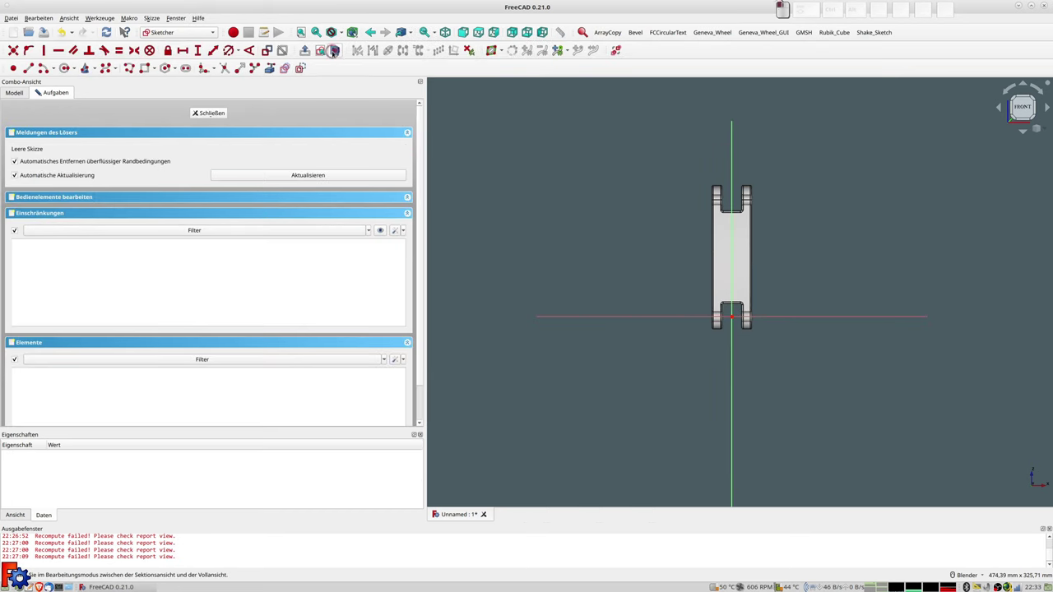
Draw a rectangle inside the middle of the bar's outline.
{"action": "scroll", "coordinate": [857, 245], "scroll_direction": "up", "scroll_amount": 2}
{"action": "scroll", "coordinate": [854, 244], "scroll_direction": "up", "scroll_amount": 1}
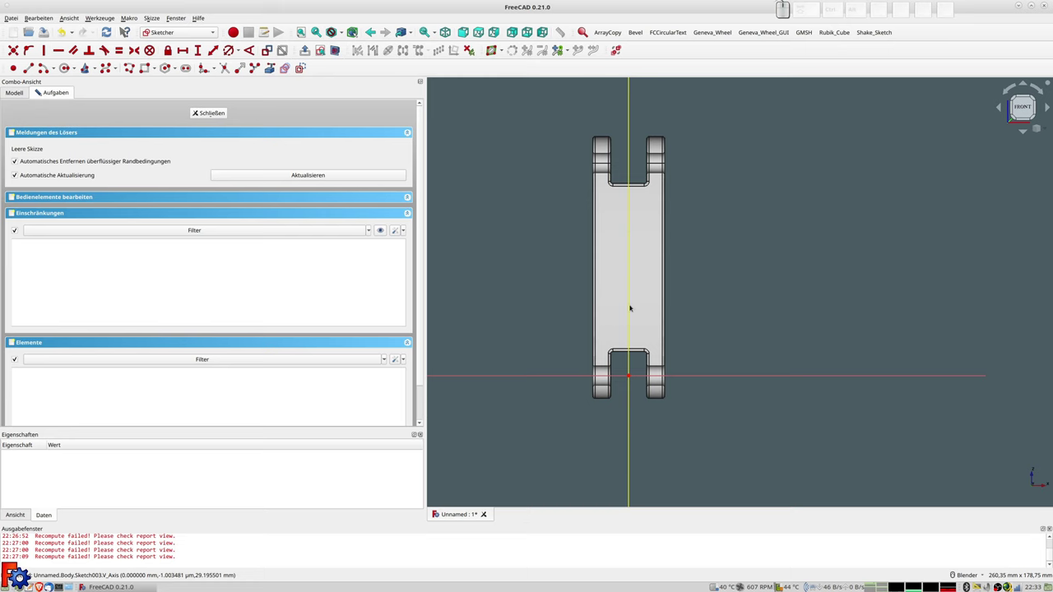
{"action": "left_click", "coordinate": [145, 69]}
{"action": "left_click", "coordinate": [623, 207]}
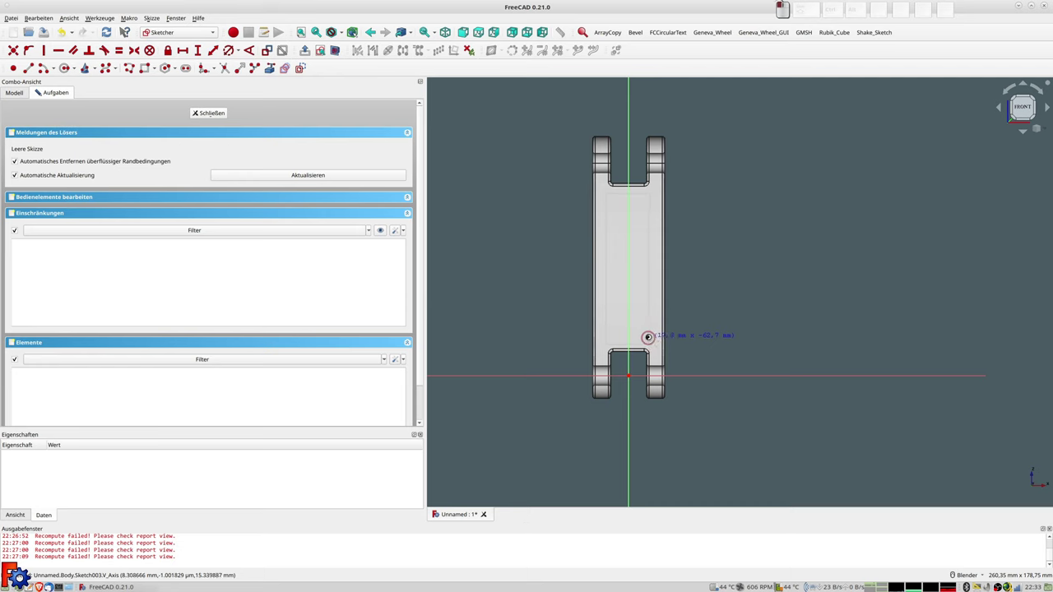
{"action": "left_click", "coordinate": [649, 339]}
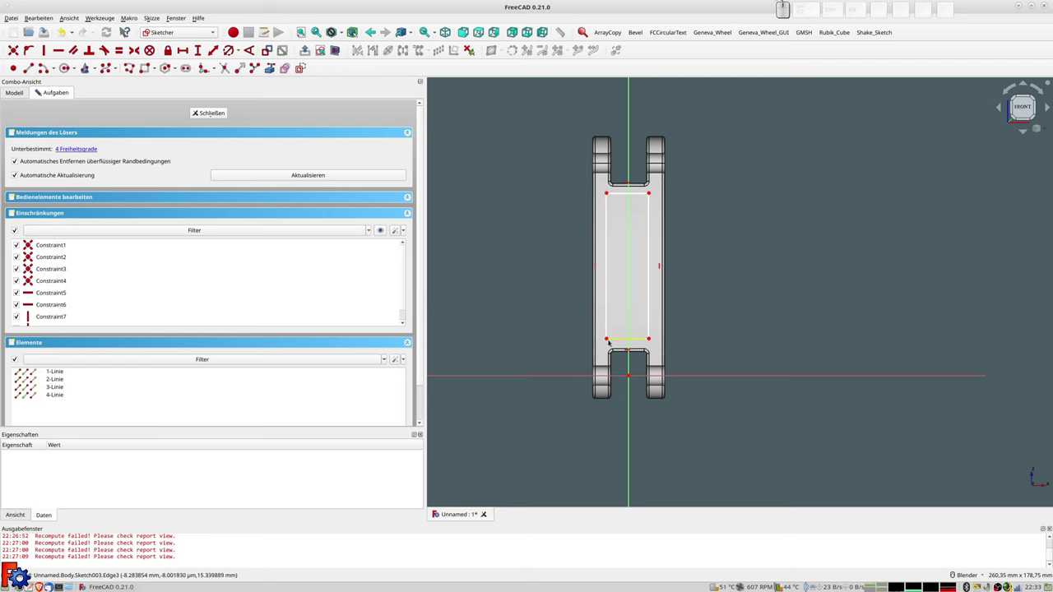
Constrain the rectangle's bottom and right edges, leaving 3 degrees of freedom.
{"action": "left_click", "coordinate": [650, 339]}
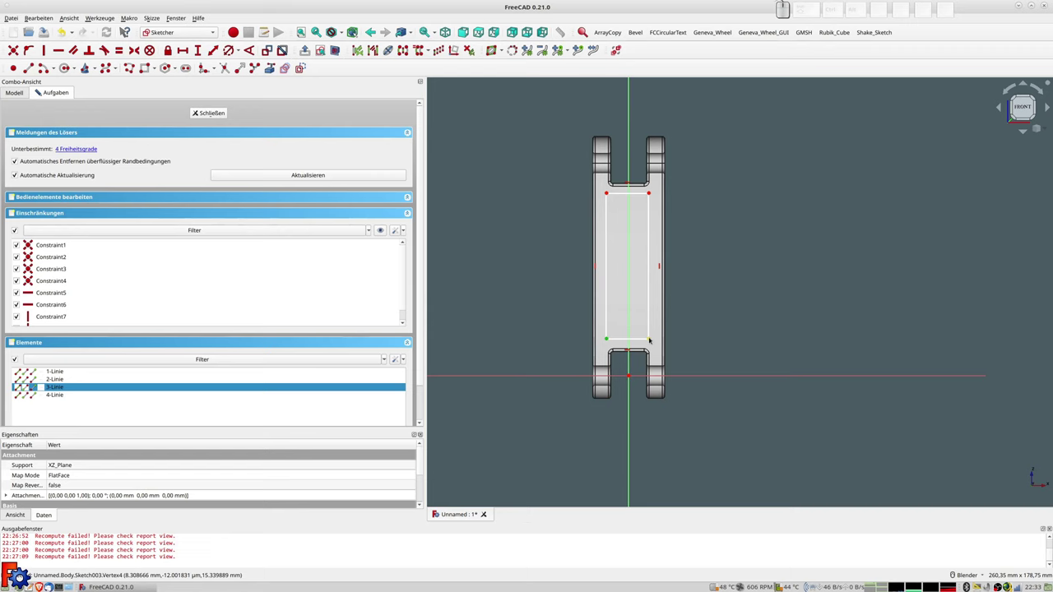
{"action": "left_click", "coordinate": [649, 331]}
{"action": "key", "text": "e"}
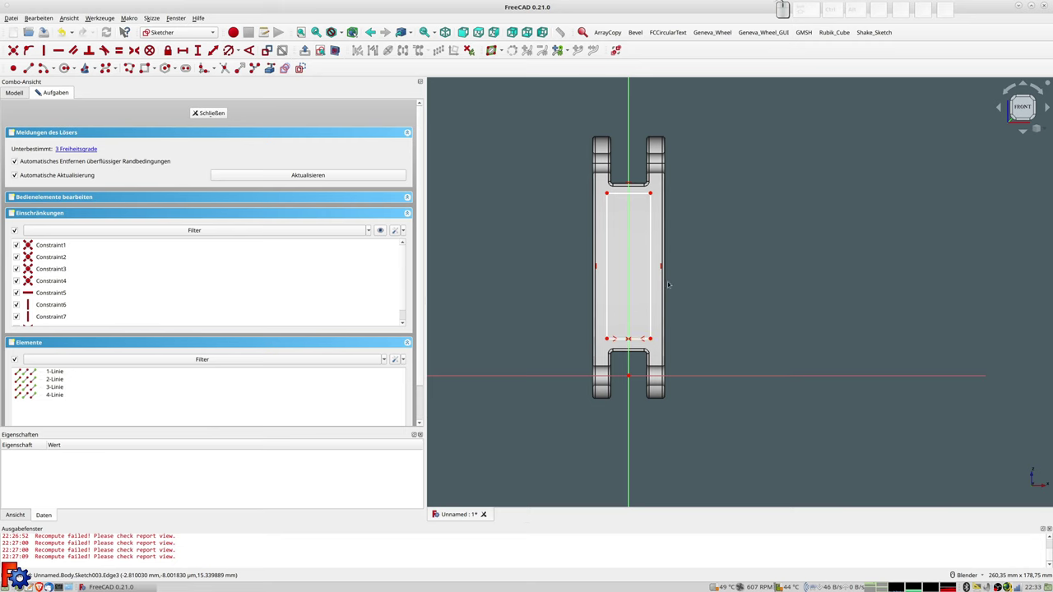
{"action": "scroll", "coordinate": [668, 285], "scroll_direction": "up", "scroll_amount": 1}
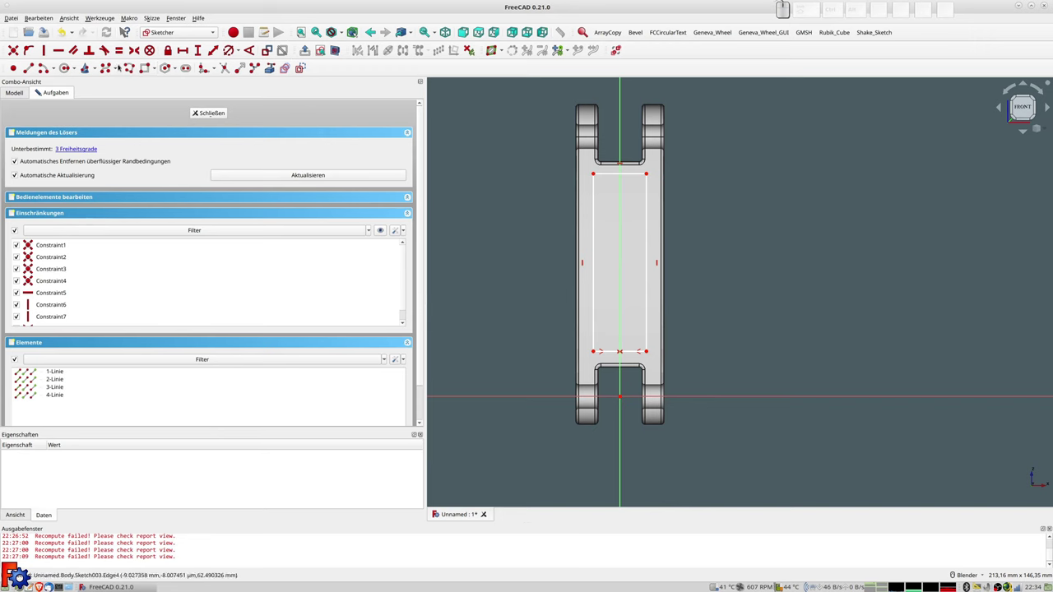
Draw two parallel diagonal lines across the bar and make them construction geometry.
{"action": "left_click", "coordinate": [29, 68]}
{"action": "left_click", "coordinate": [564, 173]}
{"action": "left_click", "coordinate": [696, 271]}
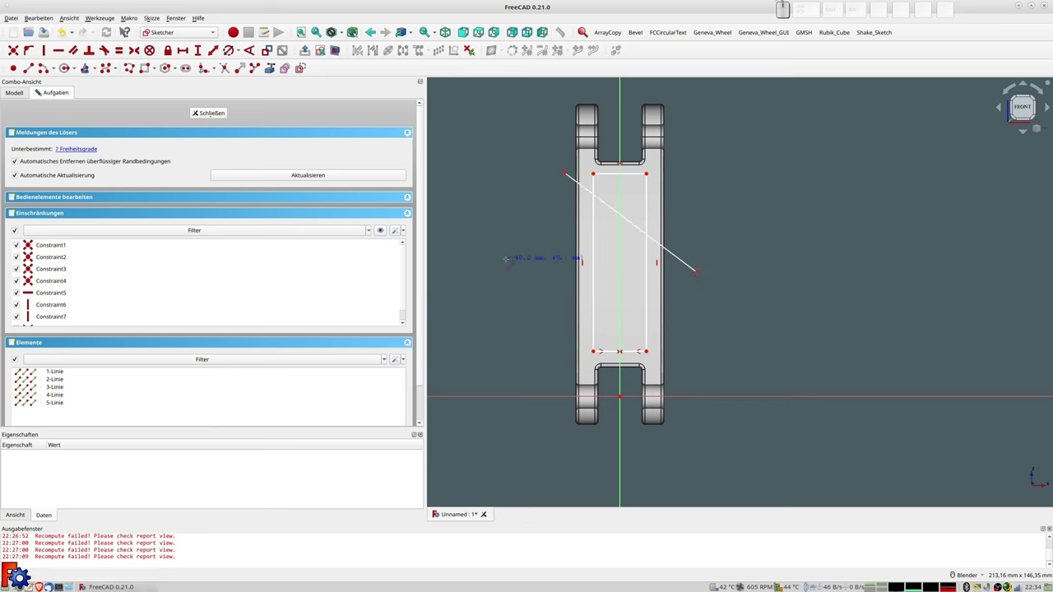
{"action": "left_click", "coordinate": [527, 265]}
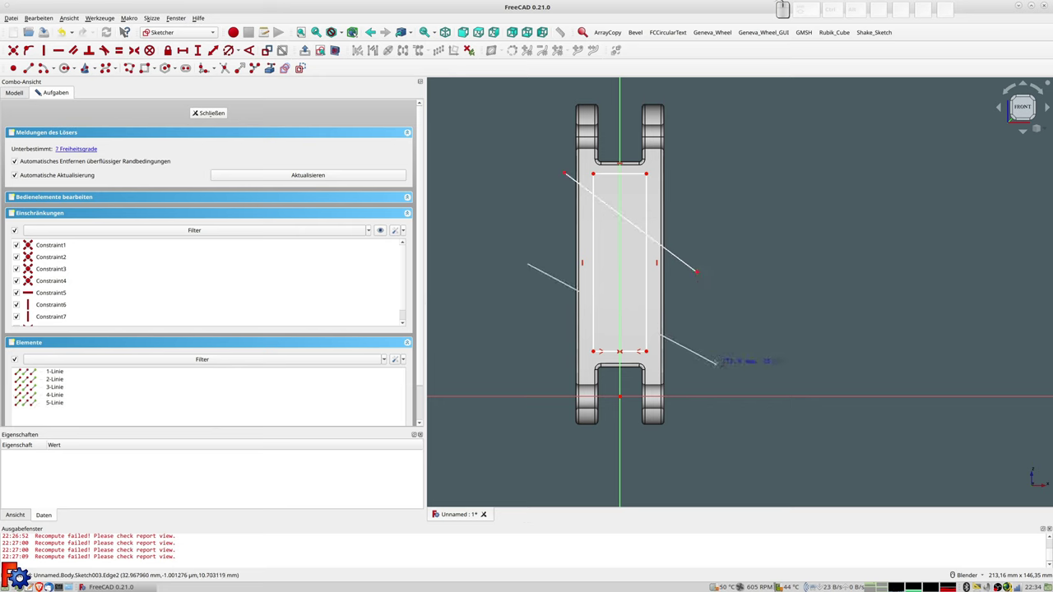
{"action": "left_click", "coordinate": [708, 366]}
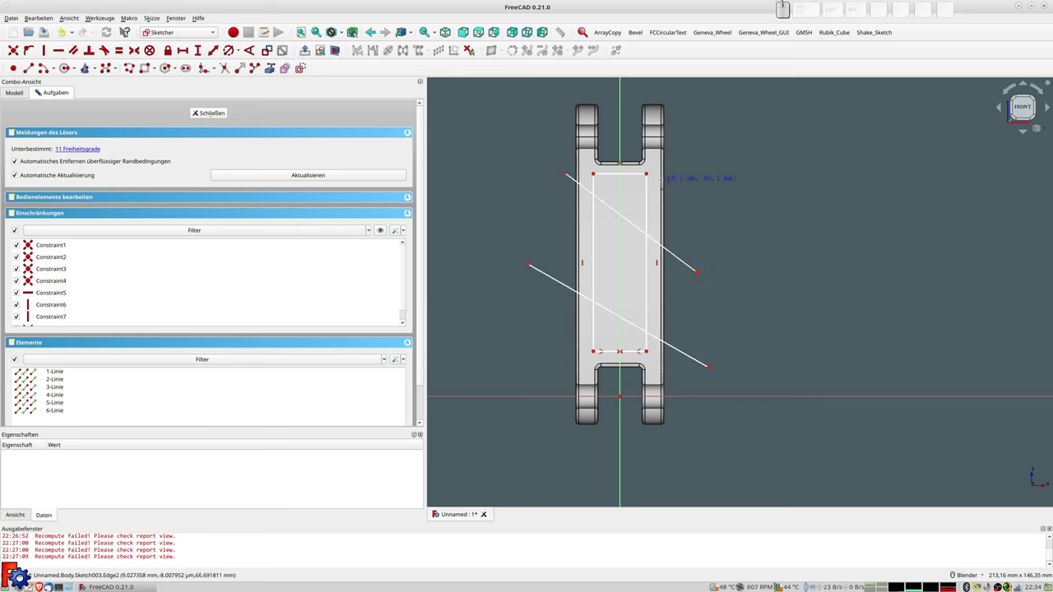
{"action": "key", "text": "Escape"}
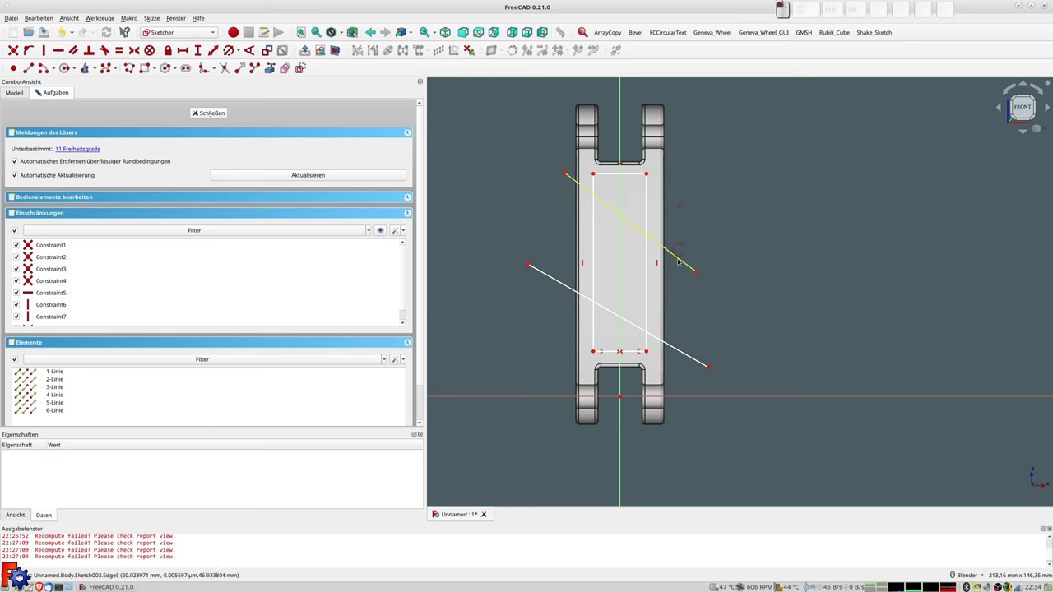
{"action": "left_click", "coordinate": [681, 260]}
{"action": "left_click", "coordinate": [677, 350]}
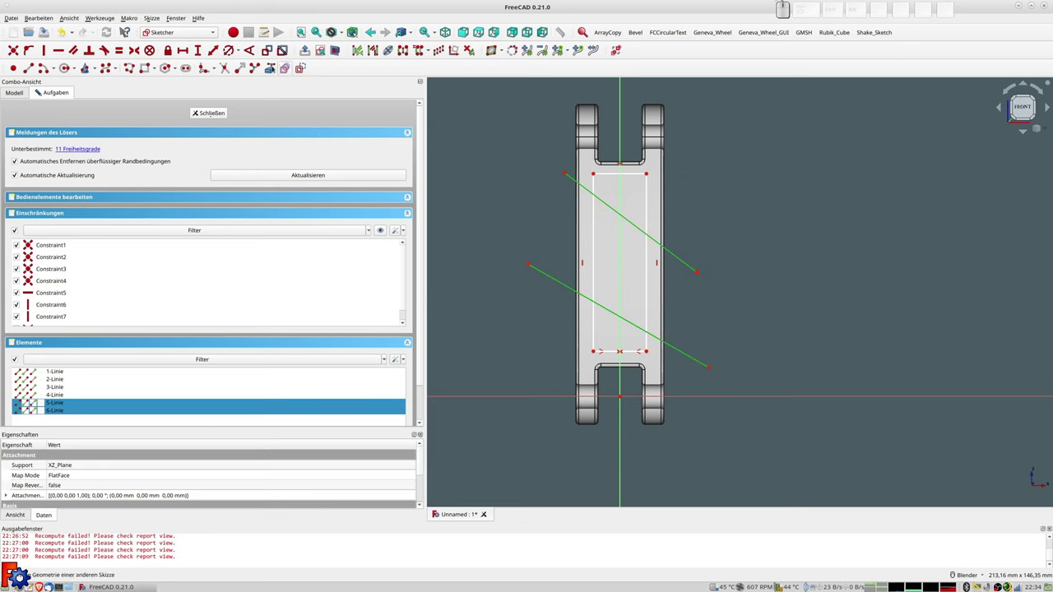
{"action": "left_click", "coordinate": [300, 68]}
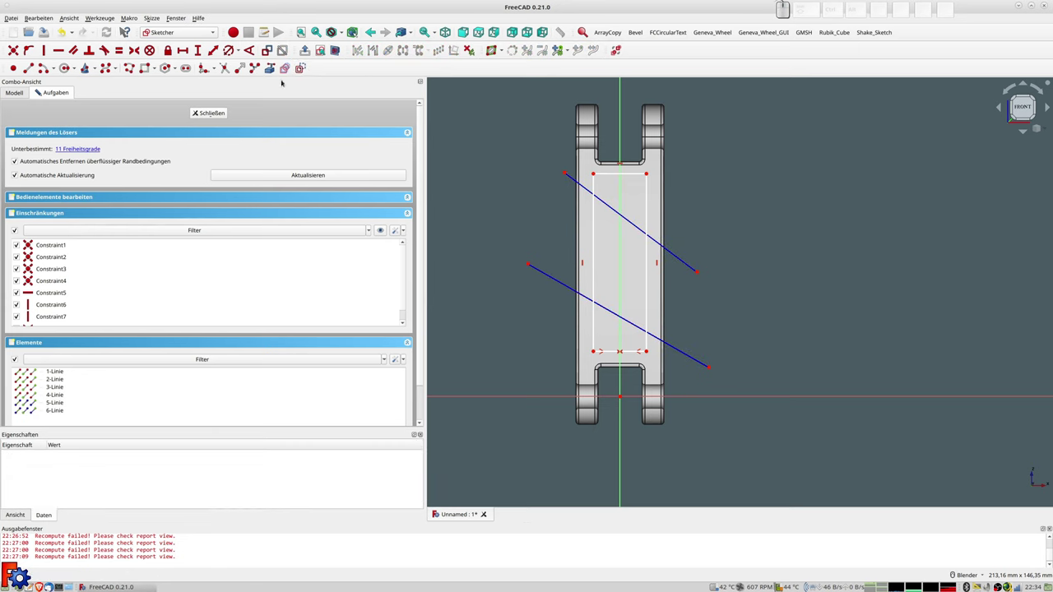
Draw two opposite-direction diagonals across the rectangle and make them construction geometry.
{"action": "left_click", "coordinate": [65, 68]}
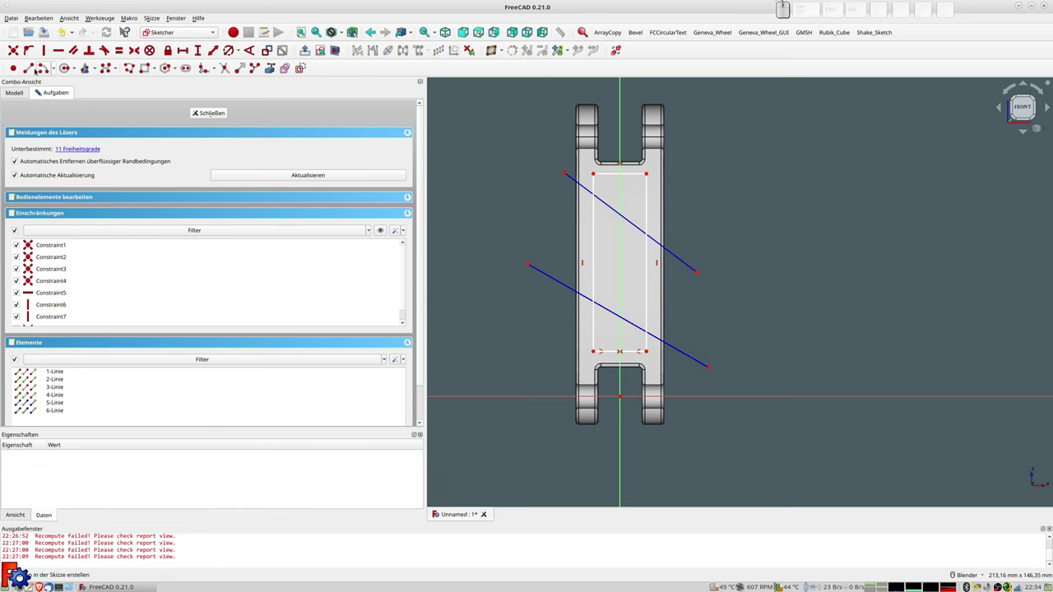
{"action": "left_click", "coordinate": [683, 174]}
{"action": "left_click", "coordinate": [532, 329]}
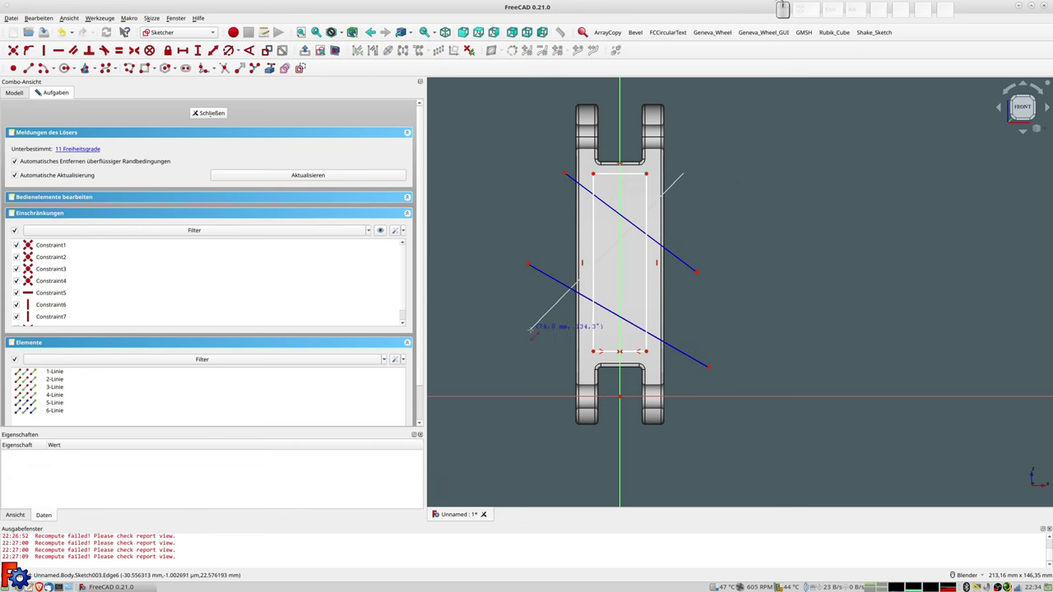
{"action": "left_click", "coordinate": [741, 214]}
{"action": "left_click", "coordinate": [551, 371]}
{"action": "left_click", "coordinate": [558, 366]}
{"action": "left_click", "coordinate": [548, 313]}
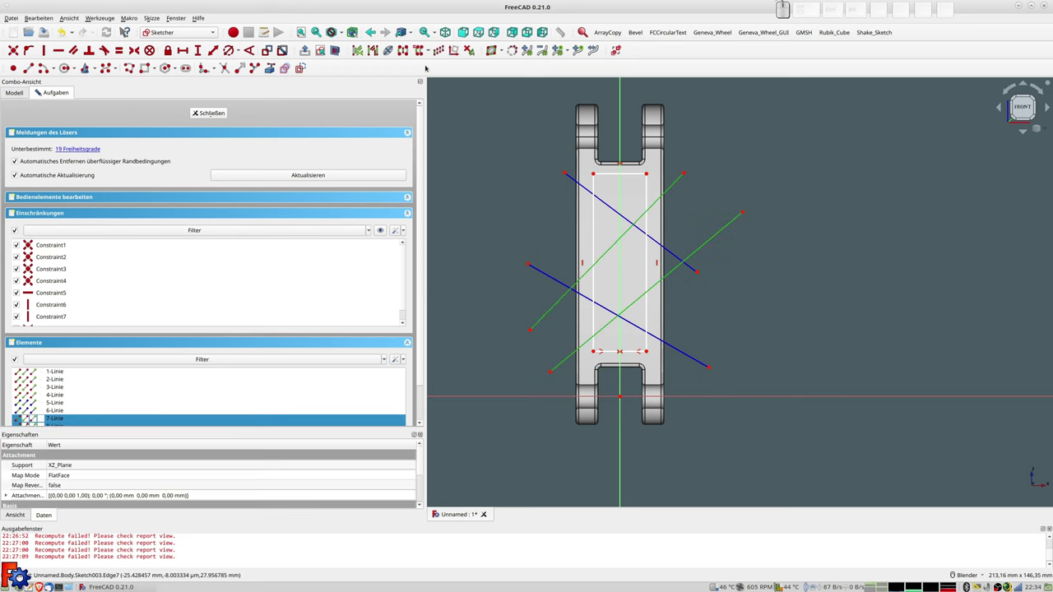
{"action": "left_click", "coordinate": [299, 68]}
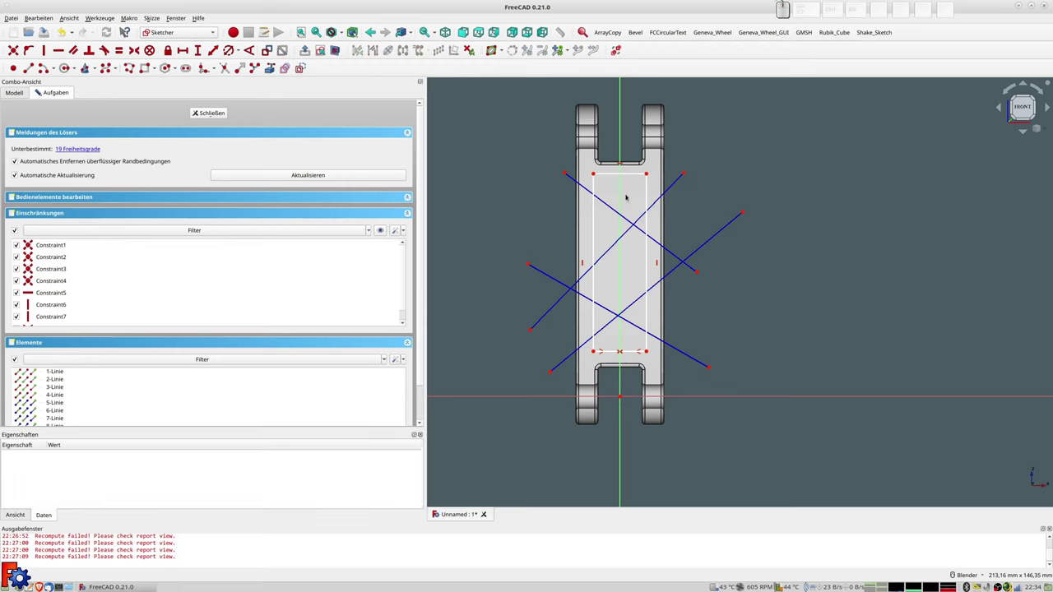
{"action": "left_click", "coordinate": [695, 363]}
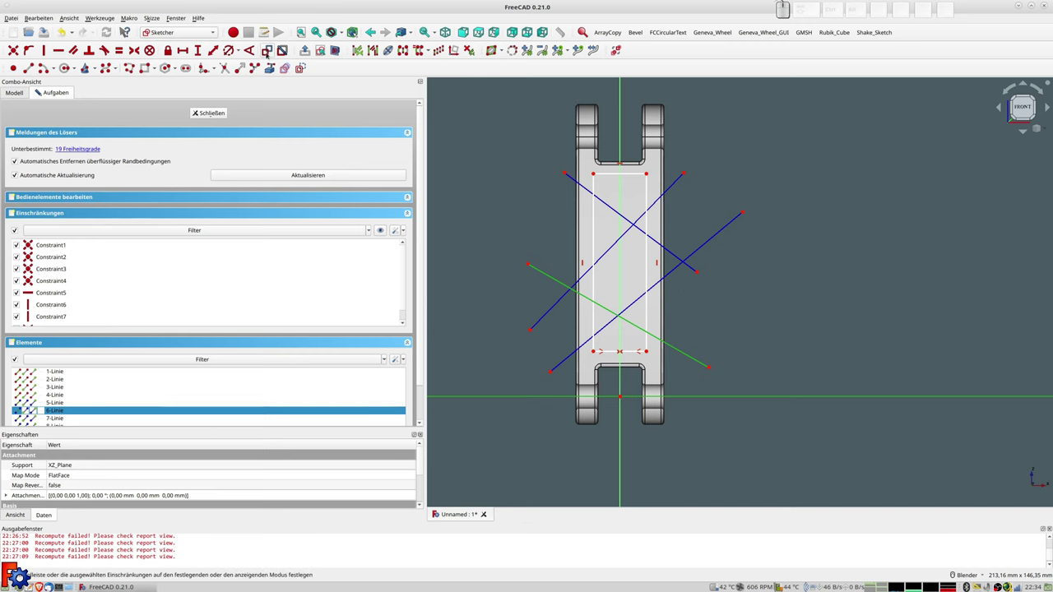
Set the selected diagonal to 45° and make it parallel to its matching diagonal.
{"action": "left_click", "coordinate": [250, 51]}
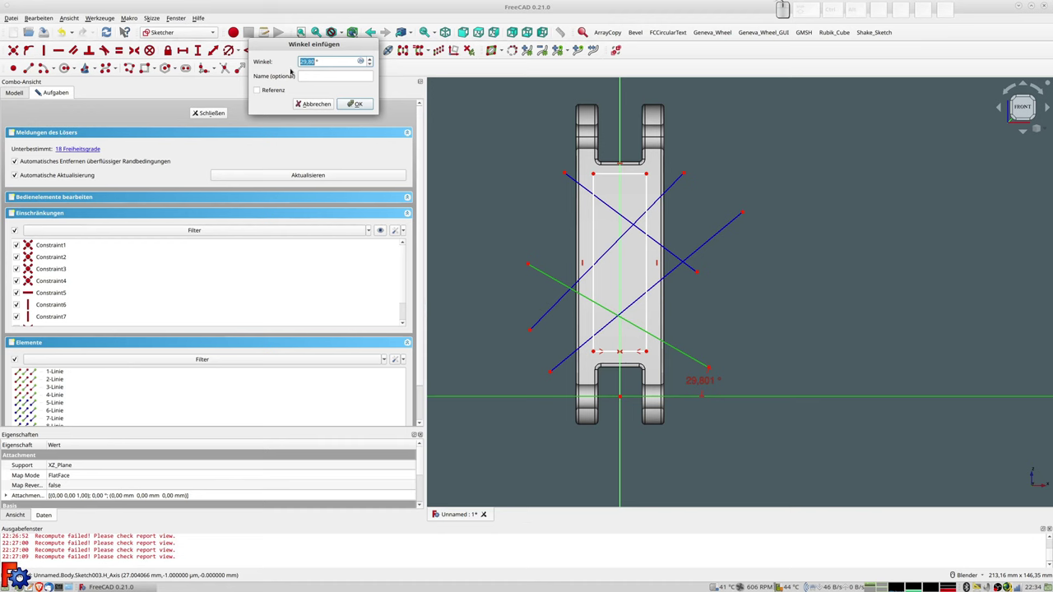
{"action": "type", "text": "45"}
{"action": "key", "text": "Return"}
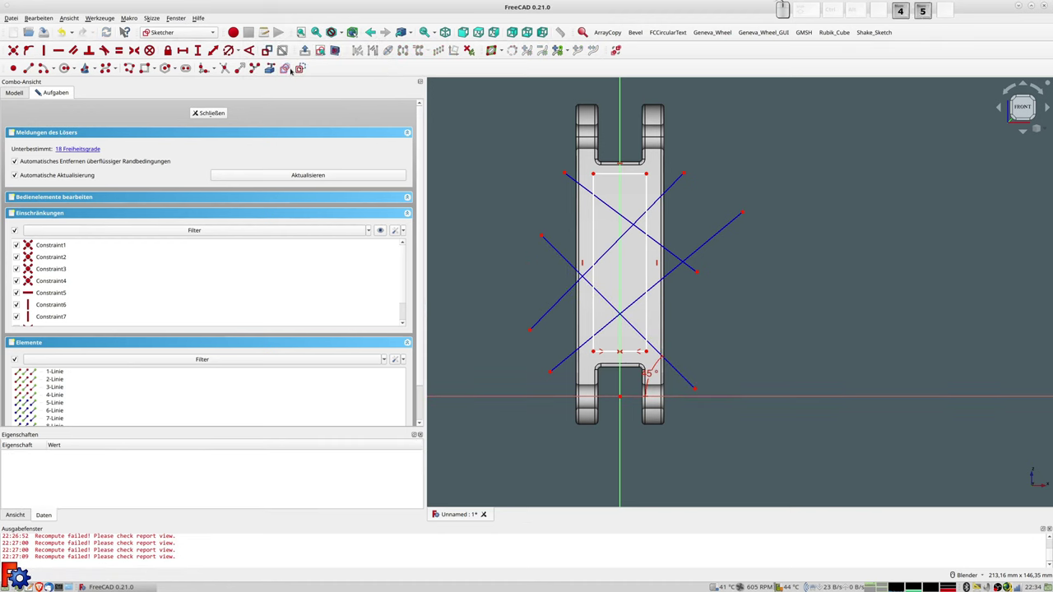
{"action": "left_click", "coordinate": [688, 268]}
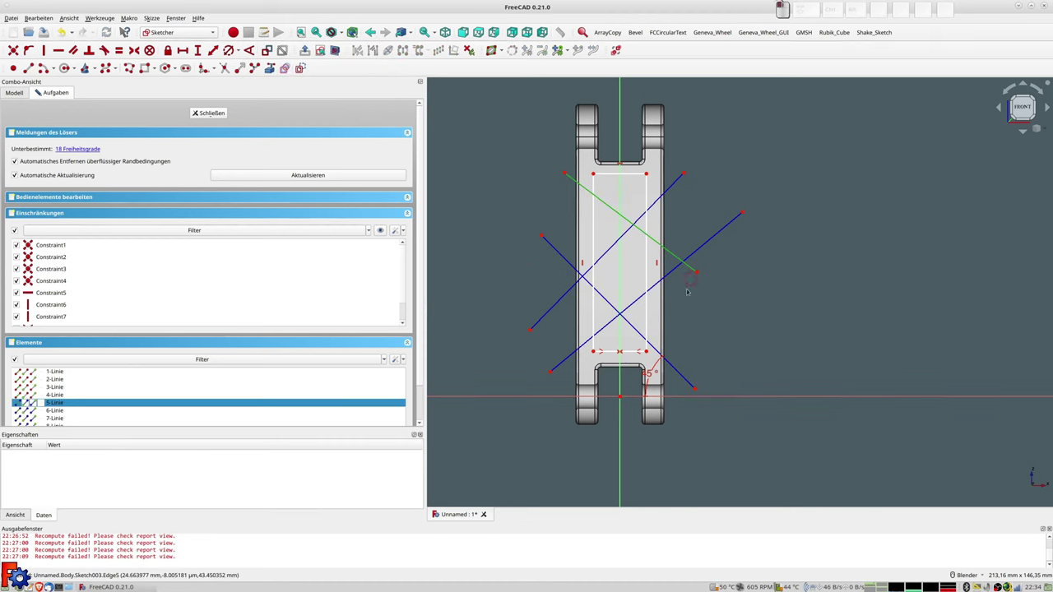
{"action": "left_click", "coordinate": [636, 334]}
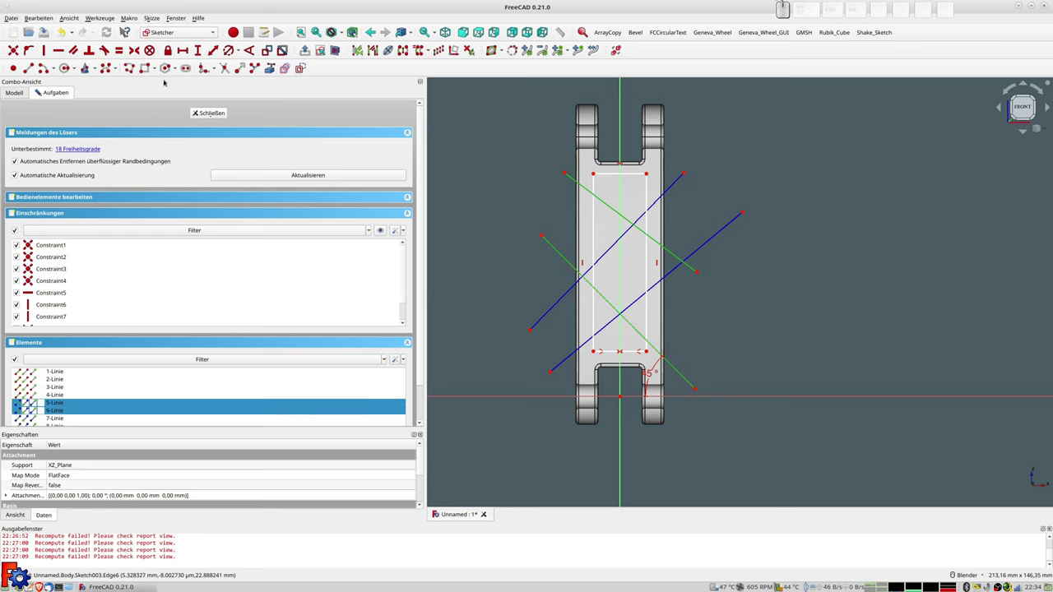
{"action": "left_click", "coordinate": [74, 50]}
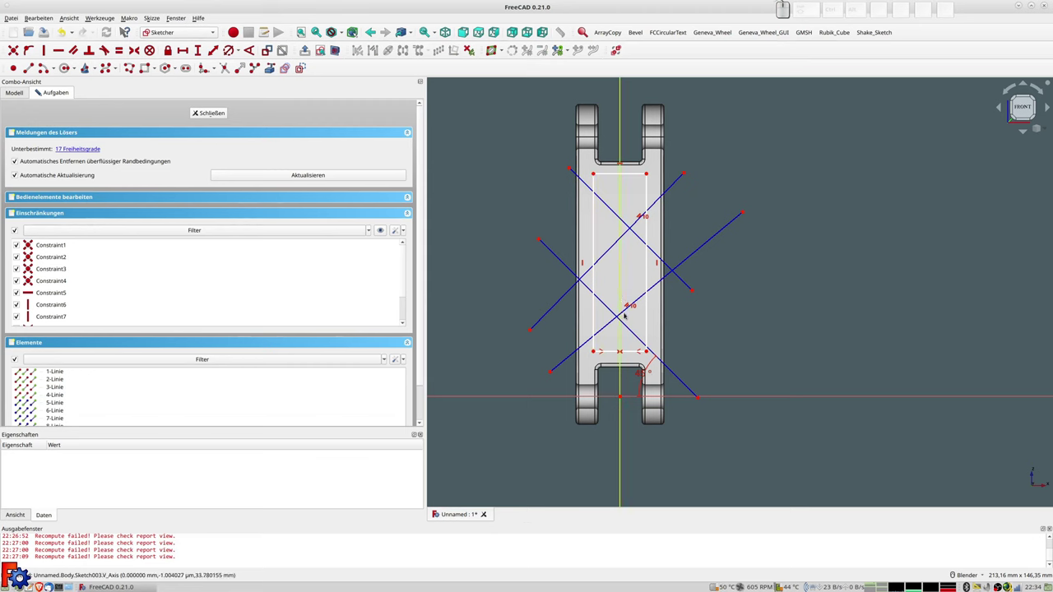
Set one of the other diagonals to 45°.
{"action": "left_click", "coordinate": [558, 369]}
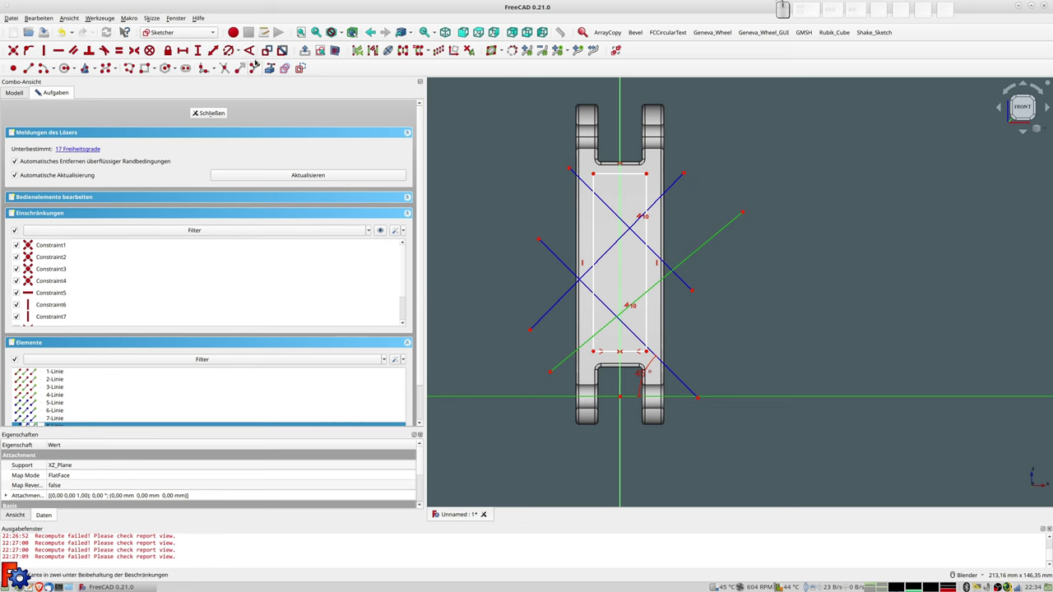
{"action": "left_click", "coordinate": [250, 50]}
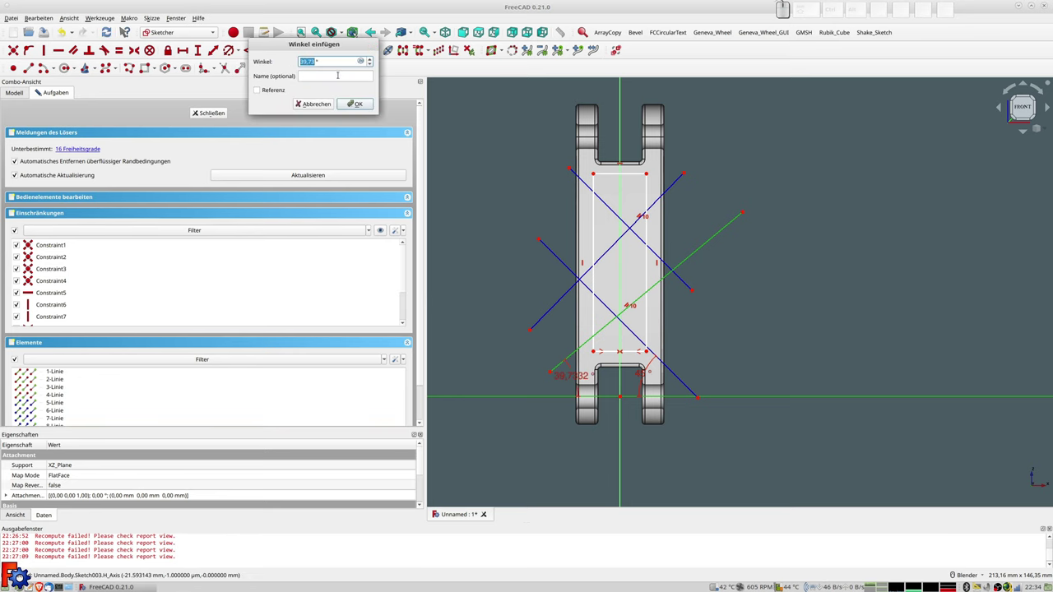
{"action": "type", "text": "45"}
{"action": "key", "text": "Return"}
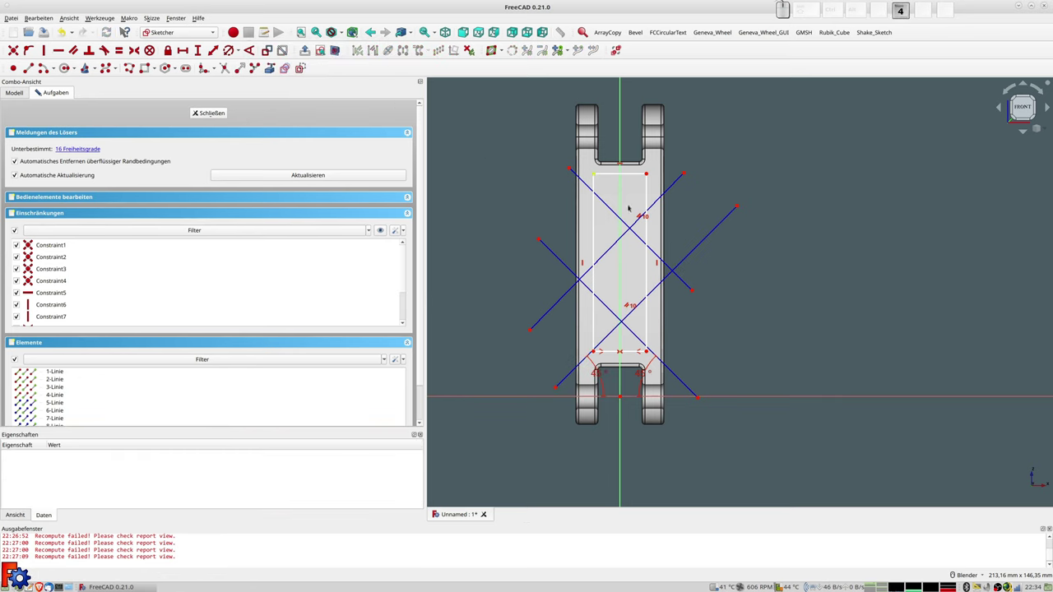
{"action": "left_click", "coordinate": [607, 251]}
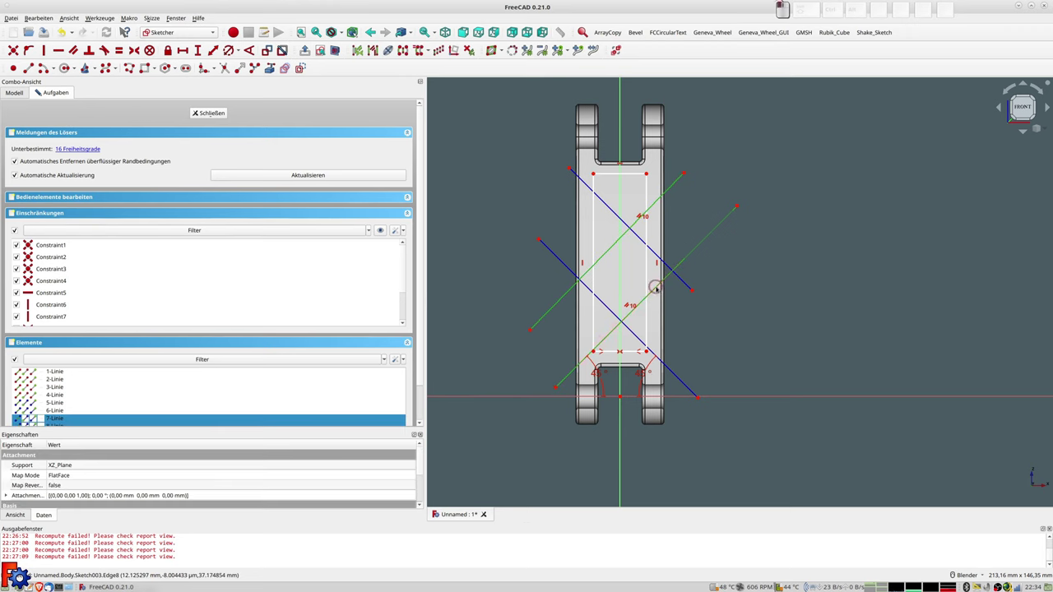
Make the second diagonal pair parallel and put their lower endpoints on the horizontal axis.
{"action": "key", "text": "p"}
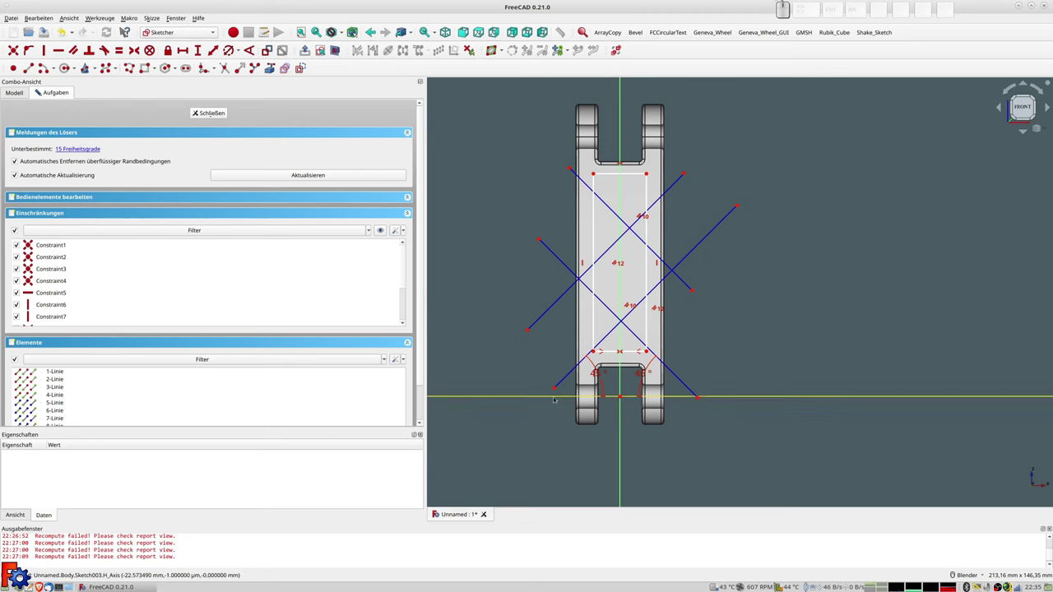
{"action": "left_click_drag", "start_coordinate": [698, 398], "coordinate": [685, 384]}
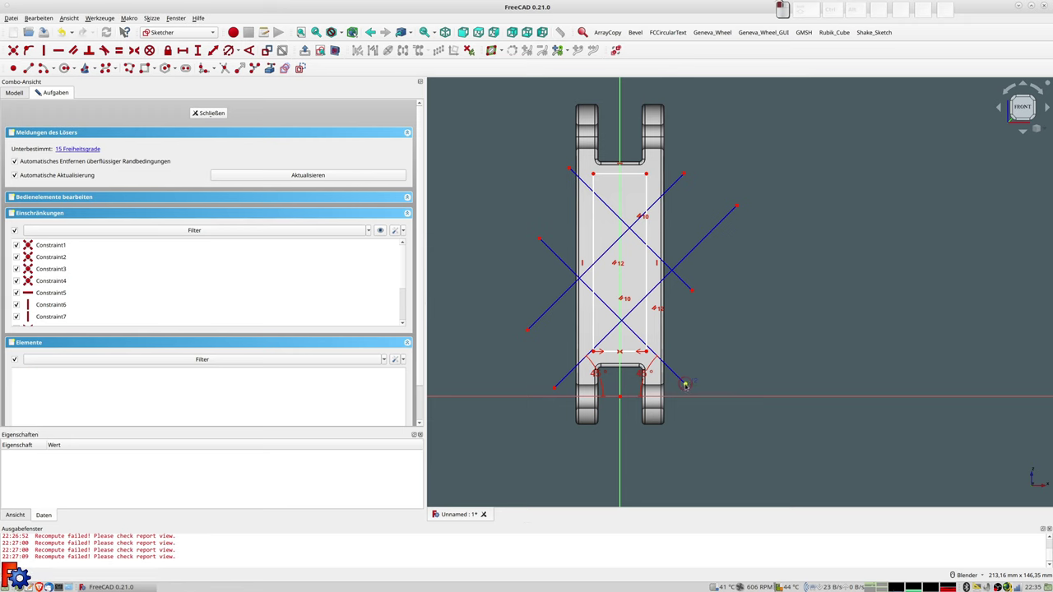
{"action": "left_click", "coordinate": [553, 389]}
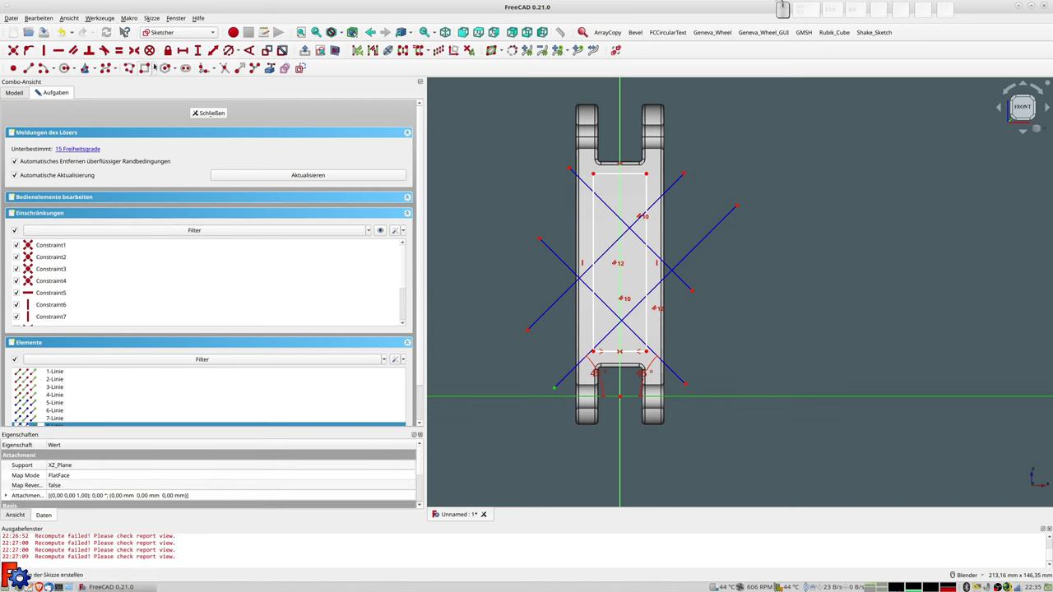
{"action": "key", "text": "o"}
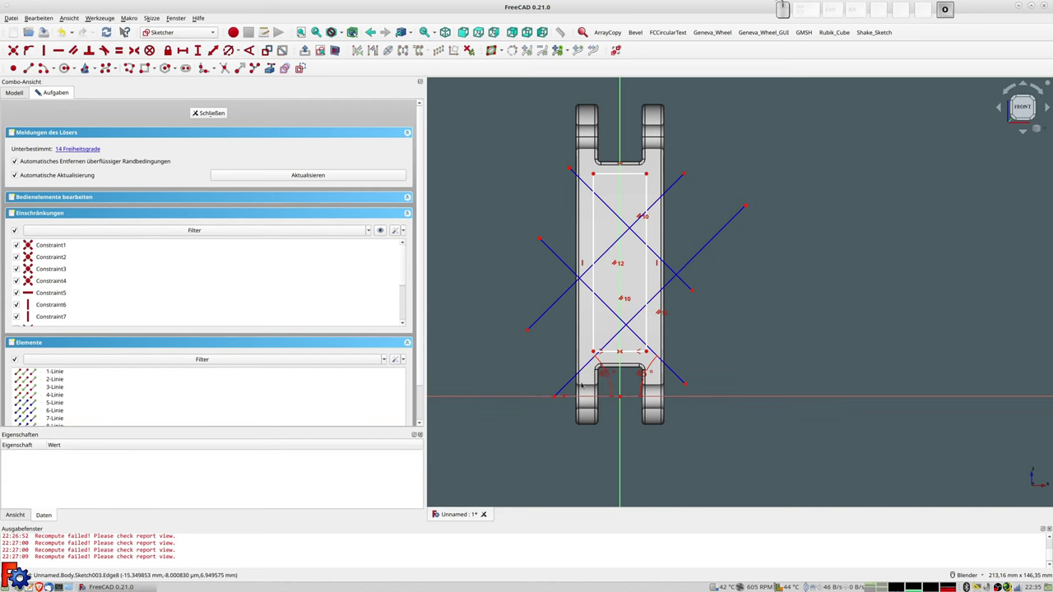
{"action": "left_click", "coordinate": [685, 384]}
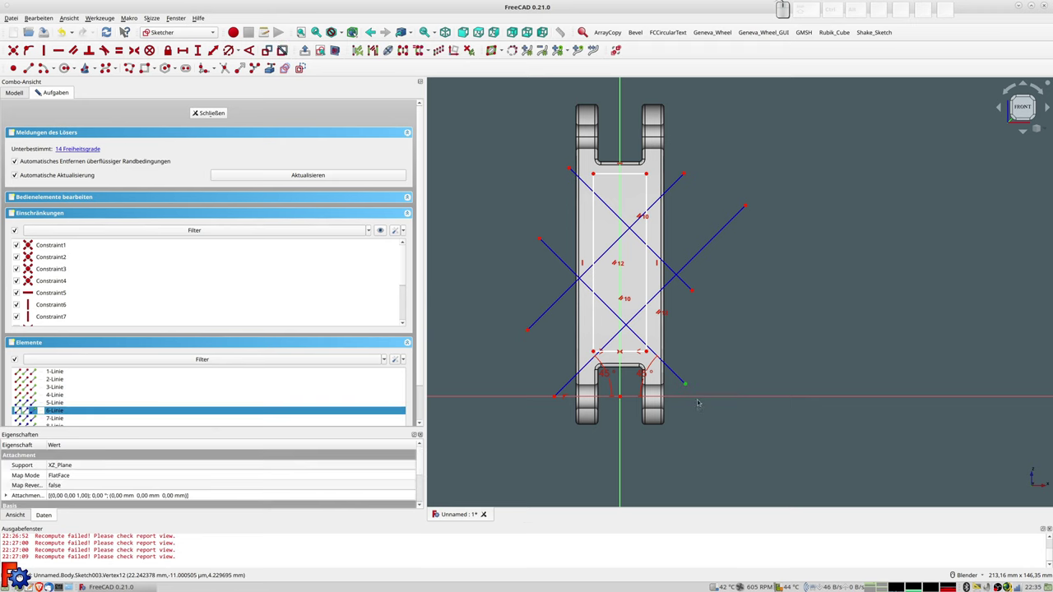
{"action": "key", "text": "o"}
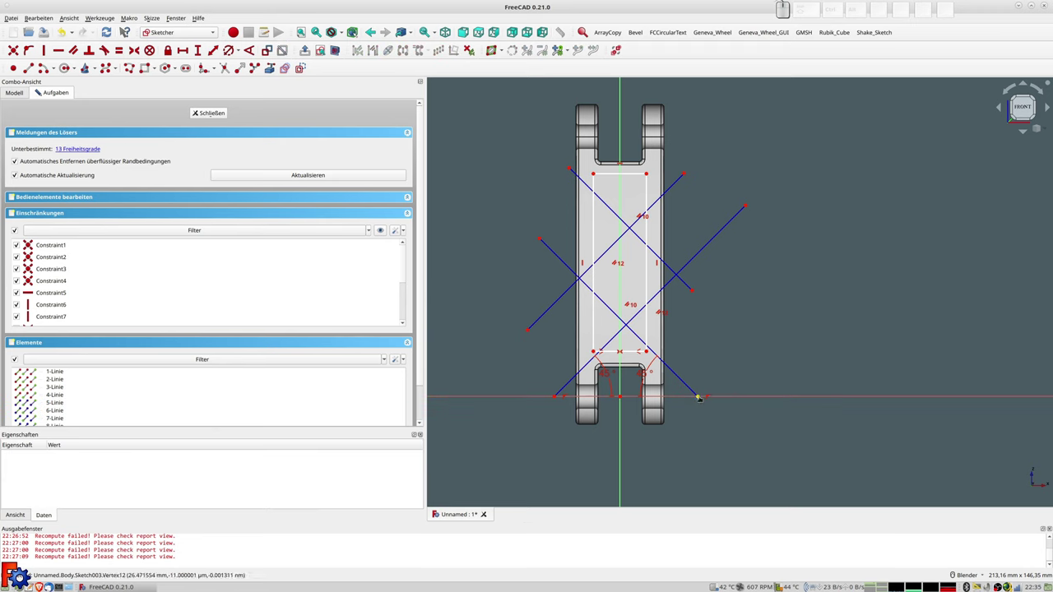
Make those endpoints symmetric about the vertical axis and fix their horizontal distance.
{"action": "left_click", "coordinate": [699, 398]}
{"action": "left_click", "coordinate": [555, 398]}
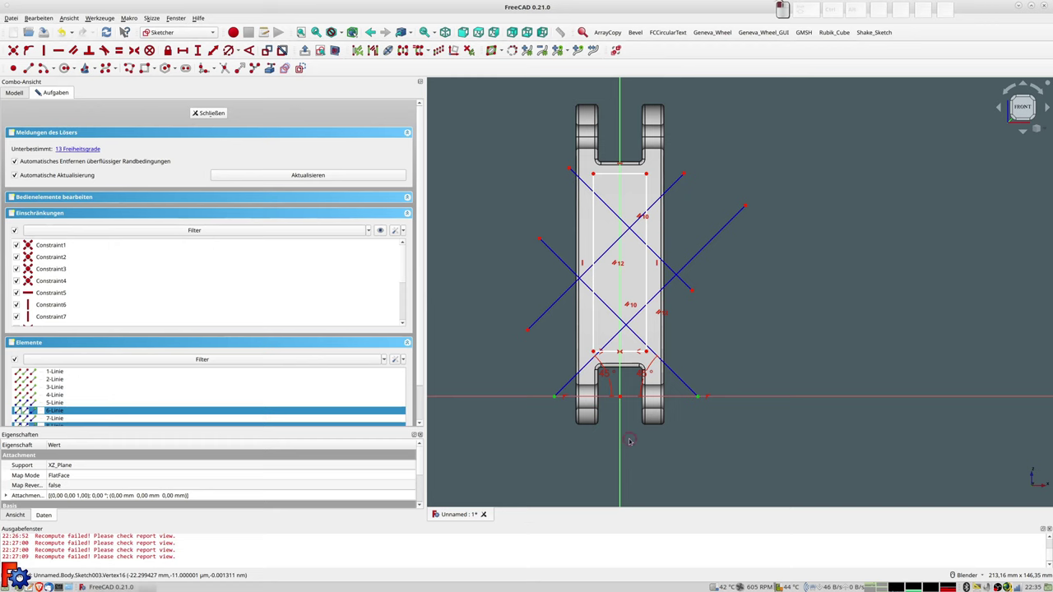
{"action": "left_click", "coordinate": [624, 438]}
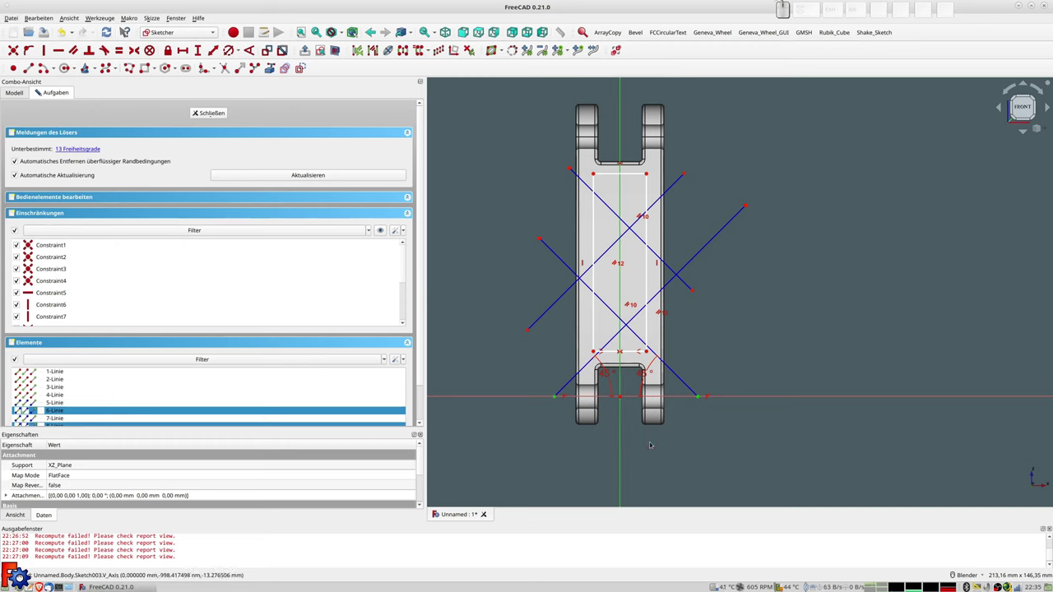
{"action": "key", "text": "s"}
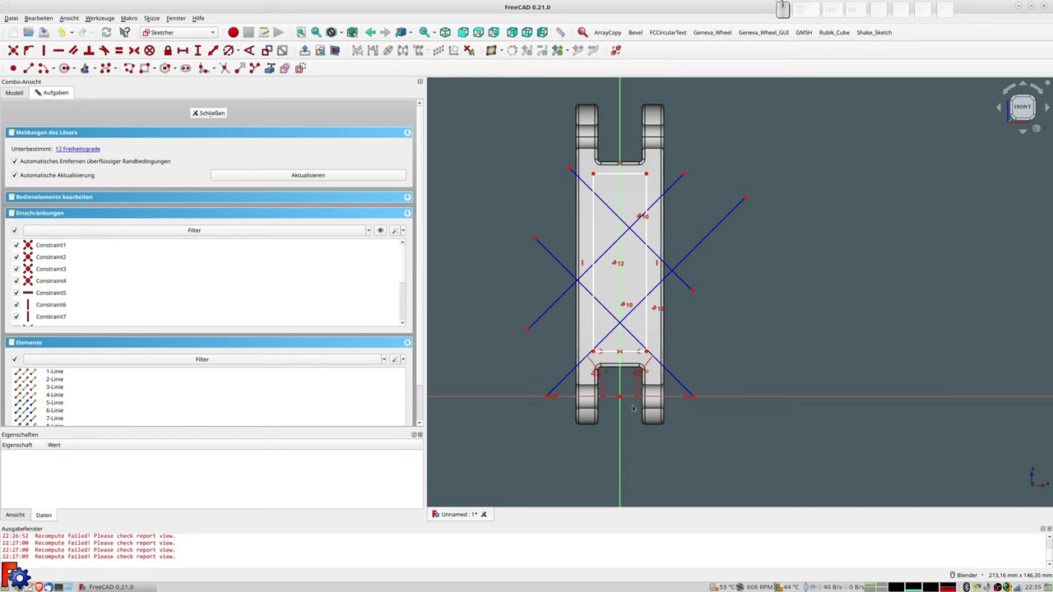
{"action": "left_click_drag", "start_coordinate": [561, 385], "coordinate": [555, 378]}
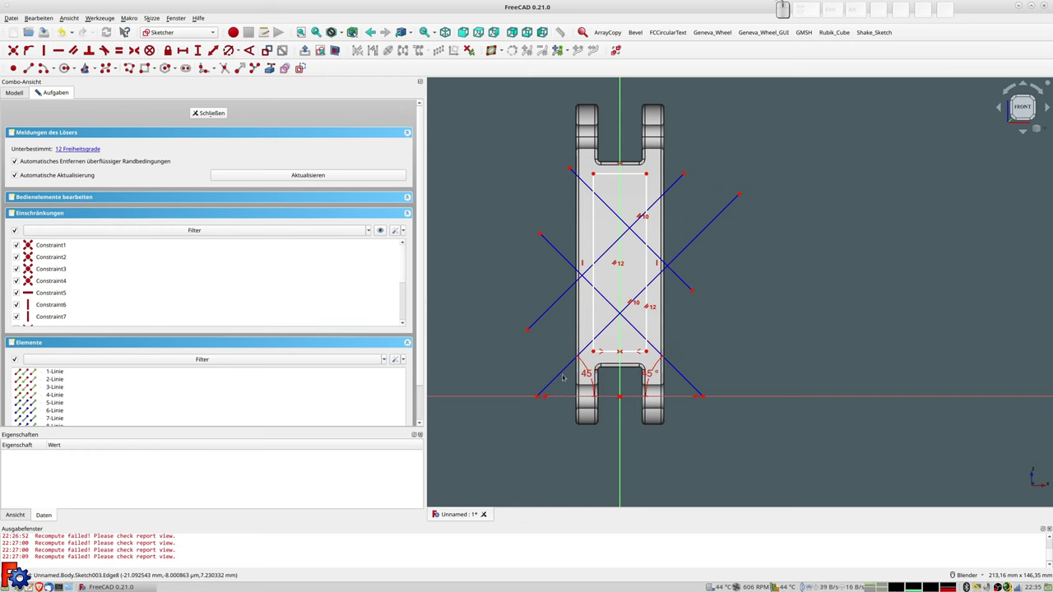
{"action": "left_click", "coordinate": [536, 397]}
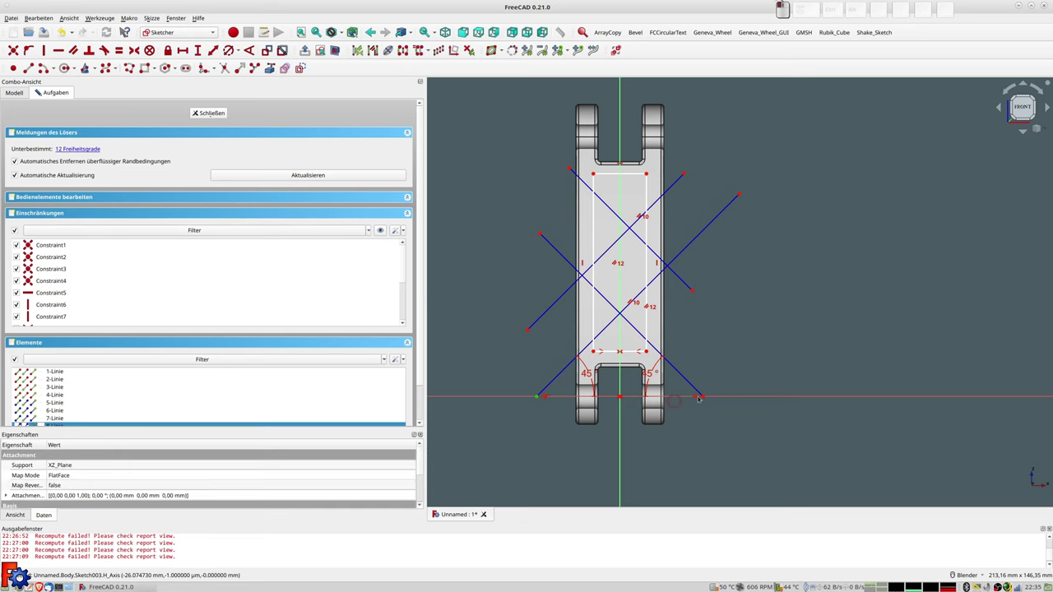
{"action": "left_click", "coordinate": [702, 397]}
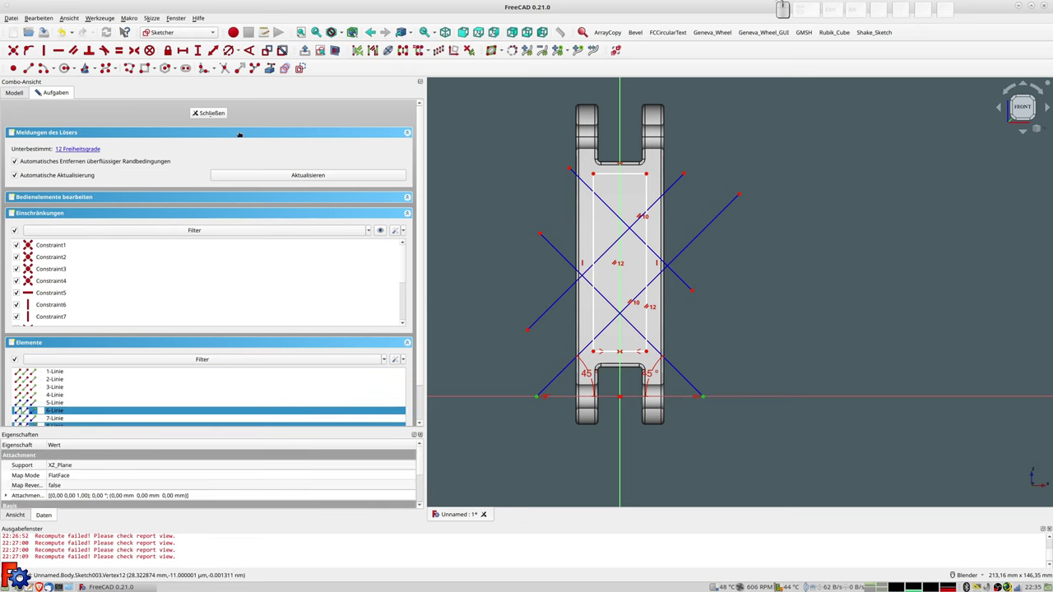
{"action": "left_click", "coordinate": [213, 51]}
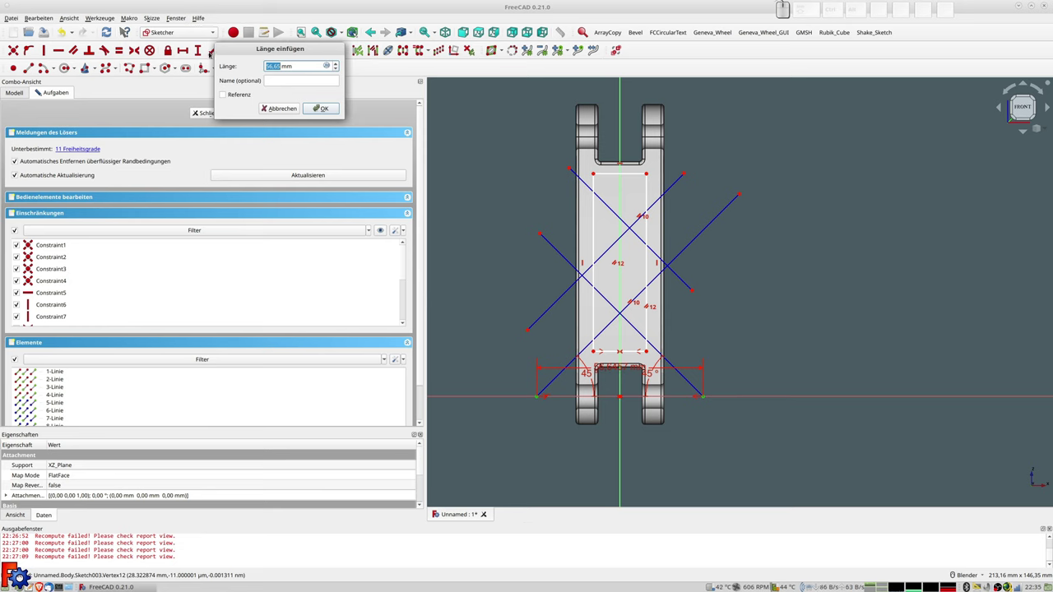
{"action": "key", "text": "Return"}
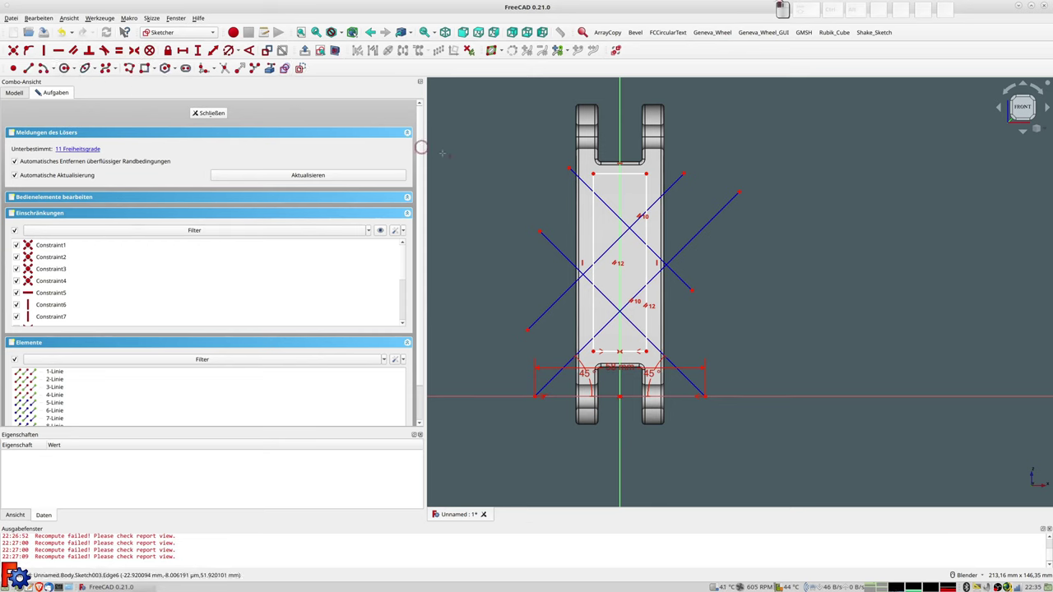
Draw a top horizontal line 90 mm above the horizontal axis.
{"action": "left_click", "coordinate": [526, 137]}
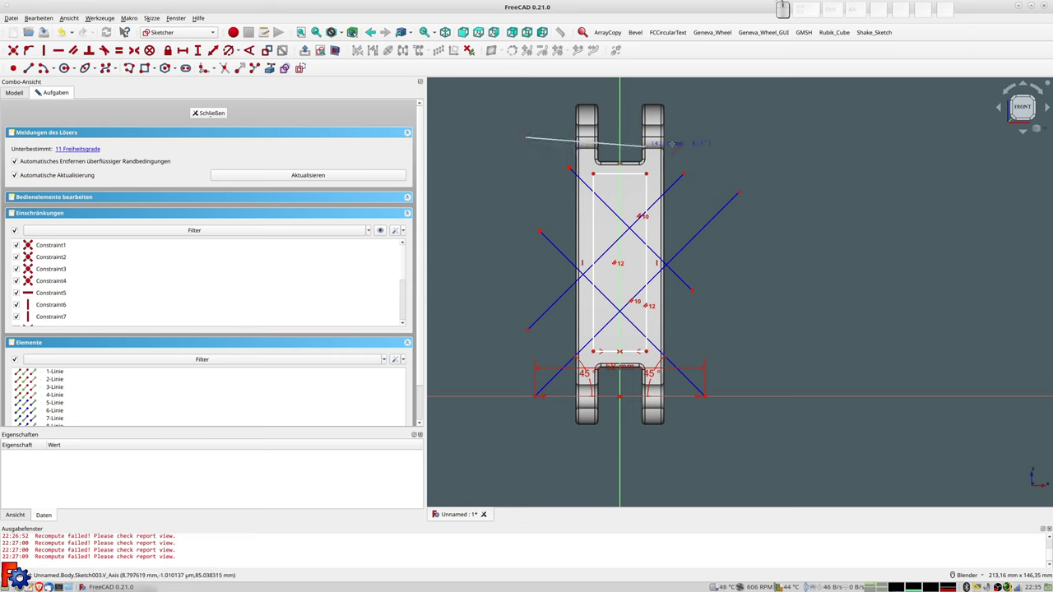
{"action": "left_click", "coordinate": [738, 137]}
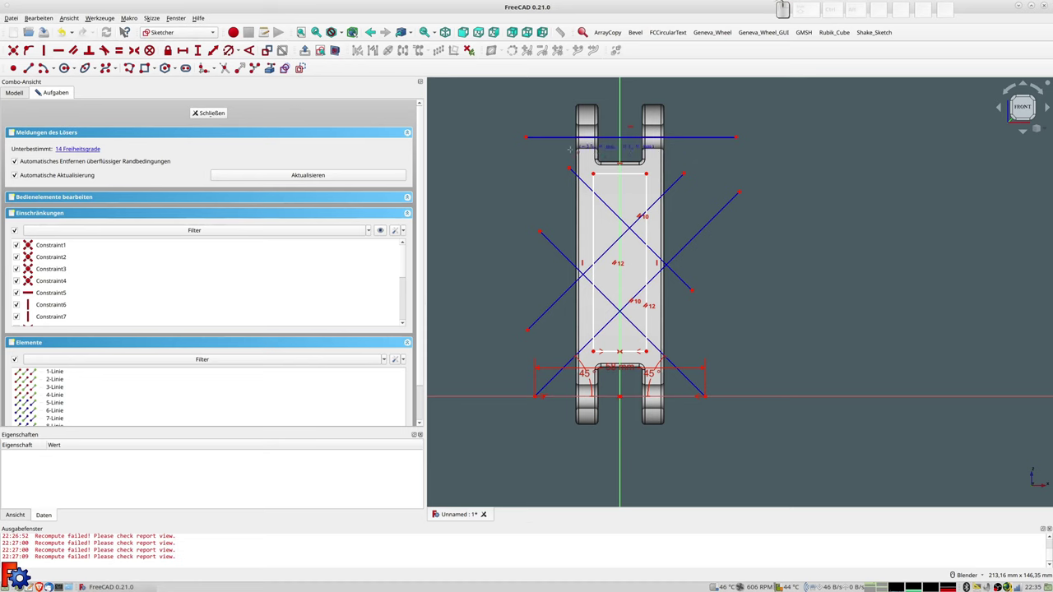
{"action": "left_click", "coordinate": [527, 138]}
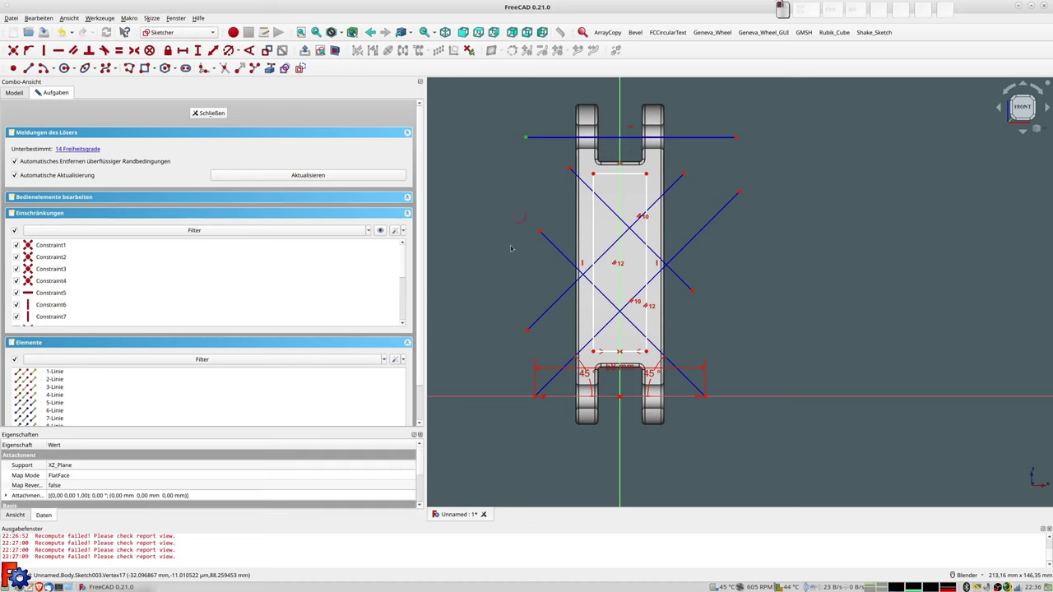
{"action": "left_click", "coordinate": [505, 400]}
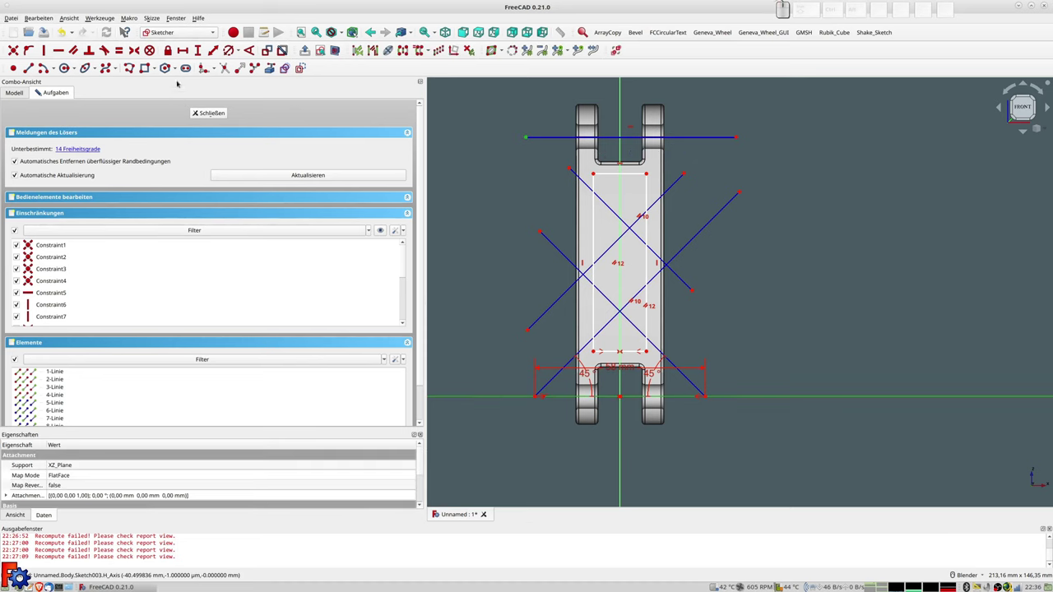
{"action": "left_click", "coordinate": [212, 53]}
{"action": "type", "text": "9"}
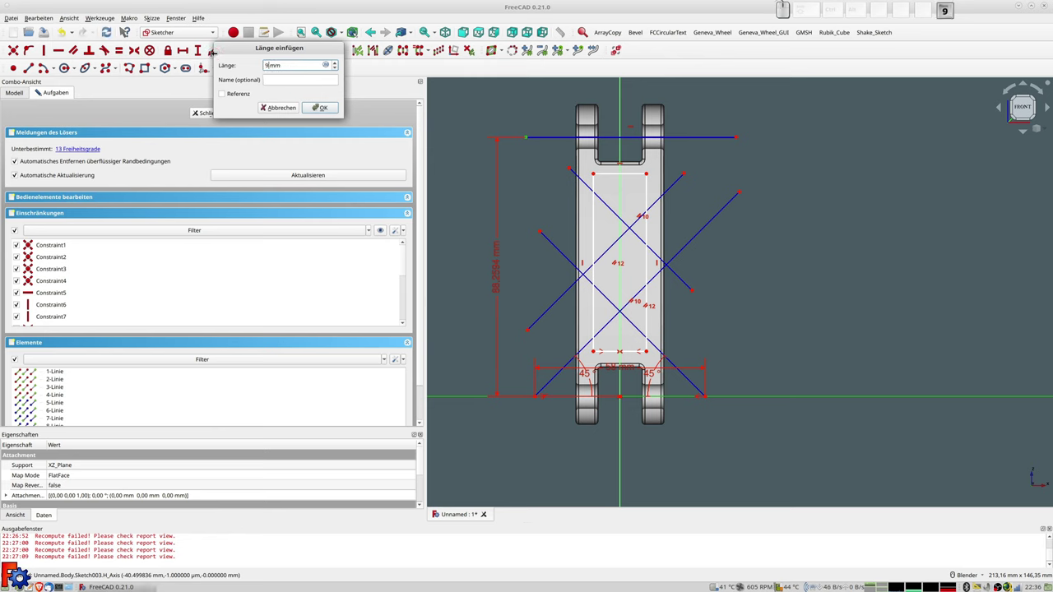
{"action": "type", "text": "0"}
{"action": "key", "text": "Return"}
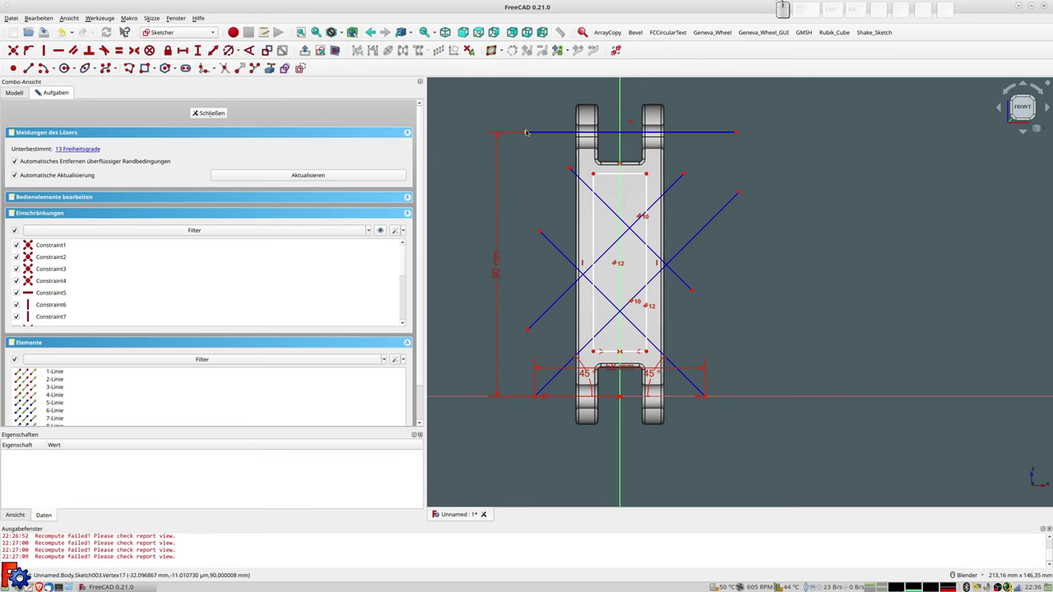
{"action": "left_click_drag", "start_coordinate": [527, 133], "coordinate": [482, 131]}
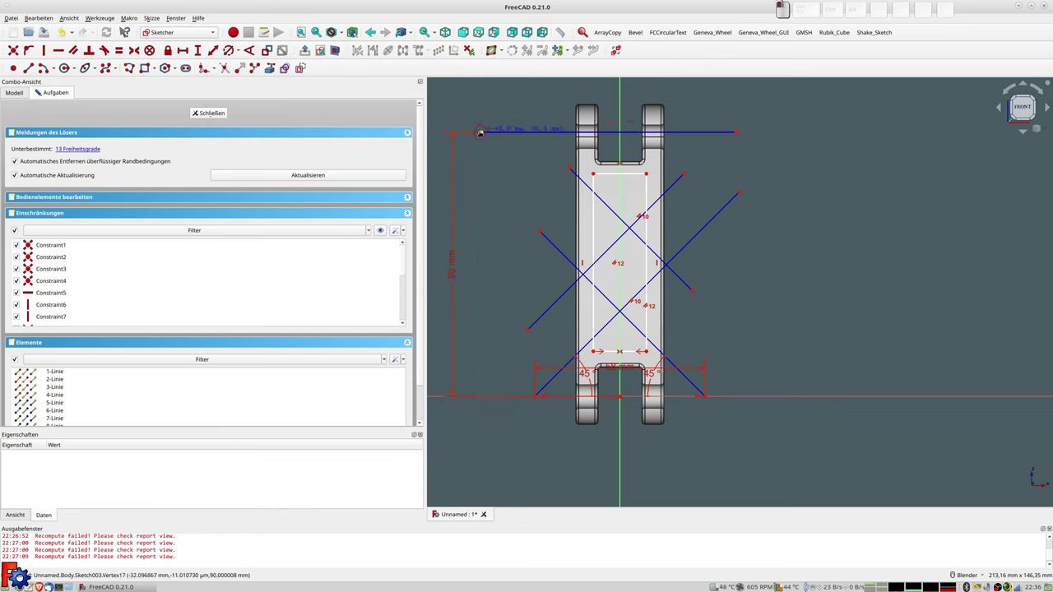
Attach the diagonals' upper endpoints onto the top horizontal line.
{"action": "left_click", "coordinate": [569, 168]}
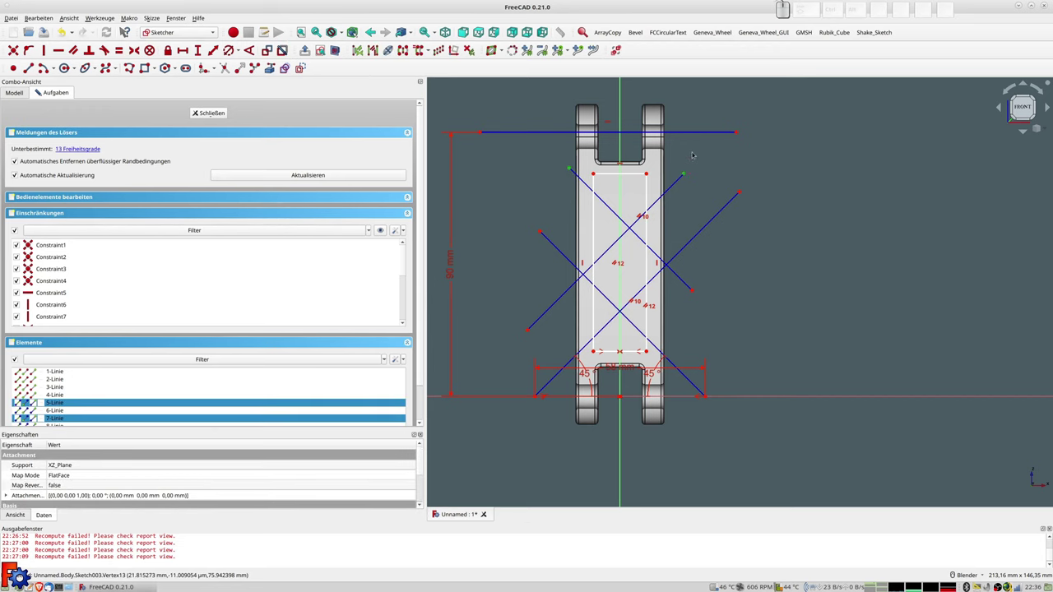
{"action": "left_click", "coordinate": [580, 168]}
{"action": "left_click_drag", "start_coordinate": [569, 168], "coordinate": [570, 163]}
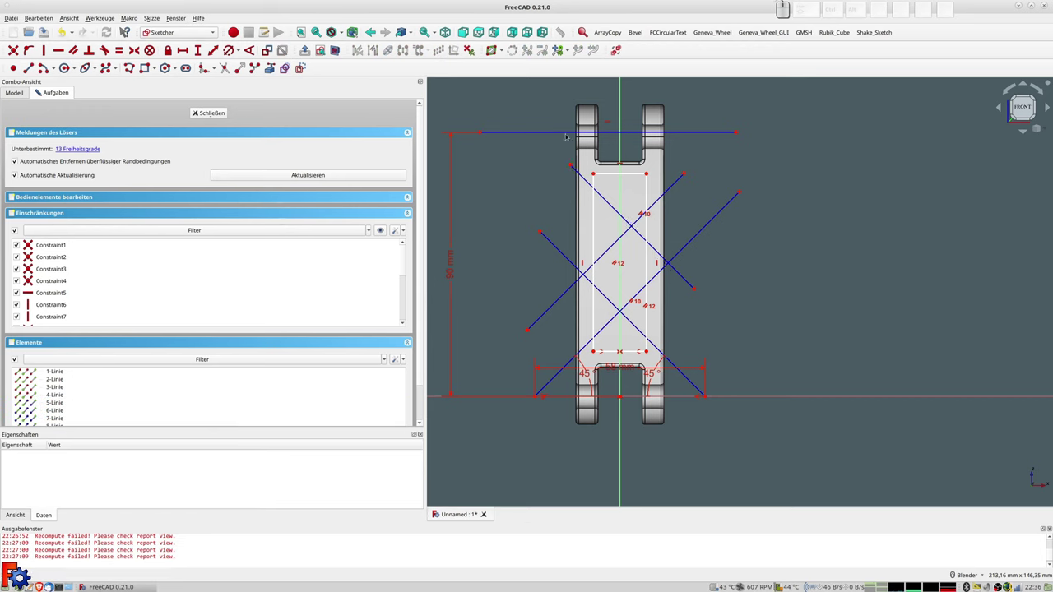
{"action": "left_click", "coordinate": [567, 134]}
{"action": "key", "text": "o"}
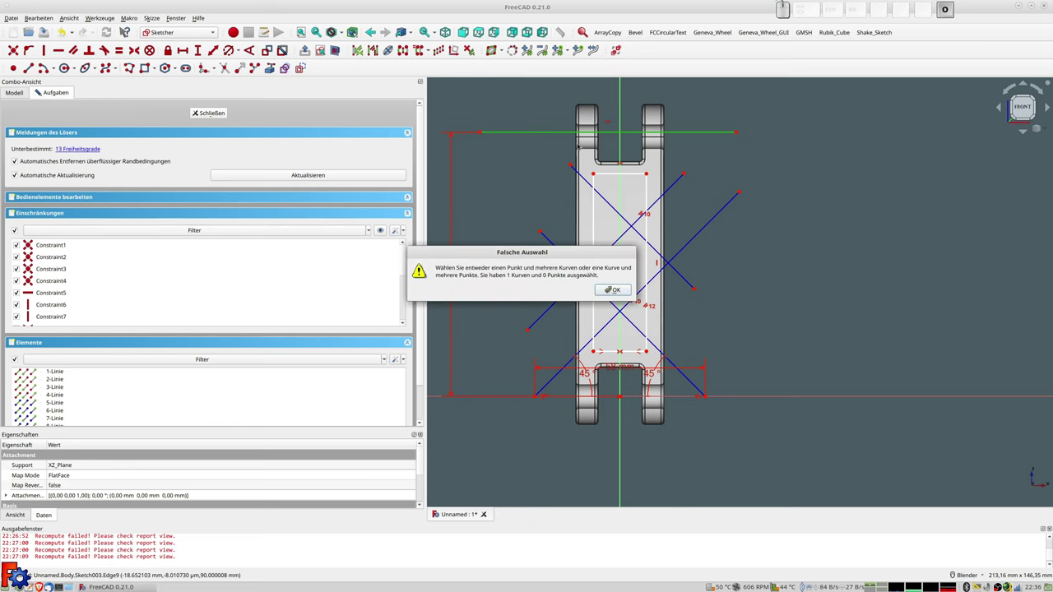
{"action": "left_click", "coordinate": [613, 290]}
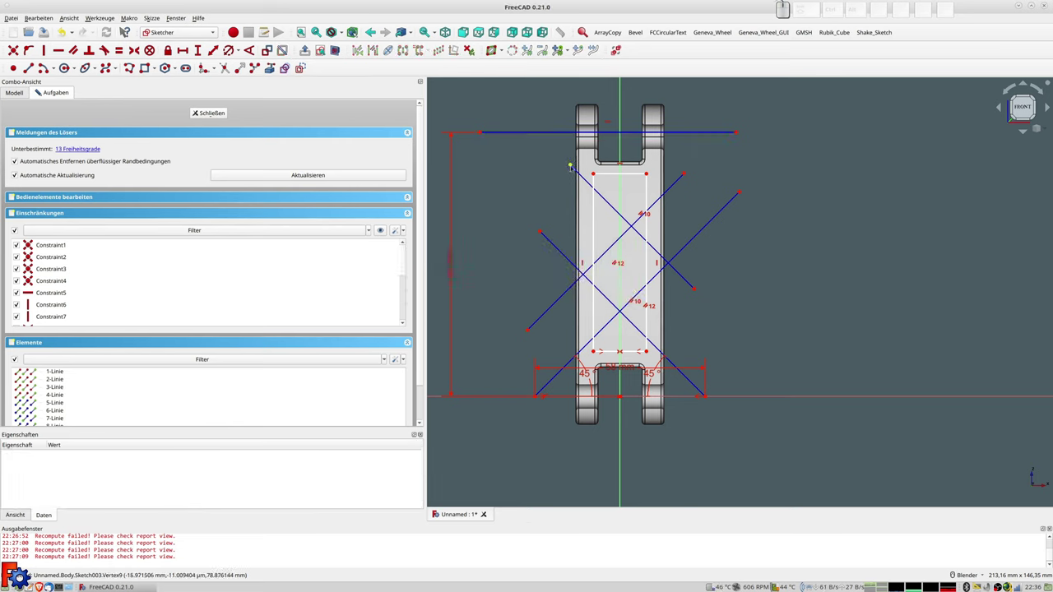
{"action": "left_click", "coordinate": [547, 133]}
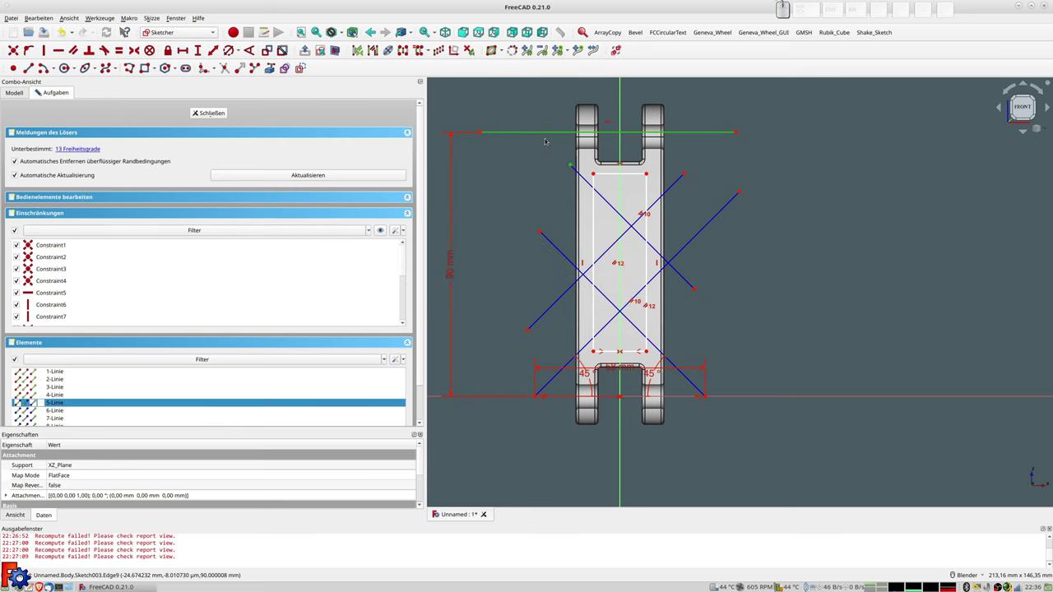
{"action": "key", "text": "o"}
{"action": "left_click", "coordinate": [683, 176]}
{"action": "left_click", "coordinate": [720, 131]}
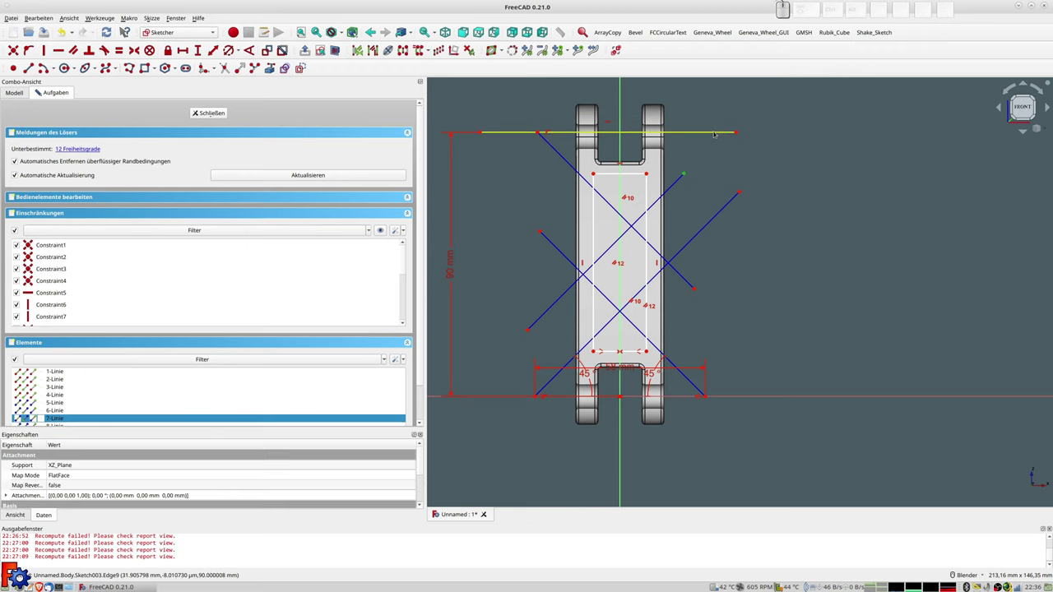
{"action": "key", "text": "o"}
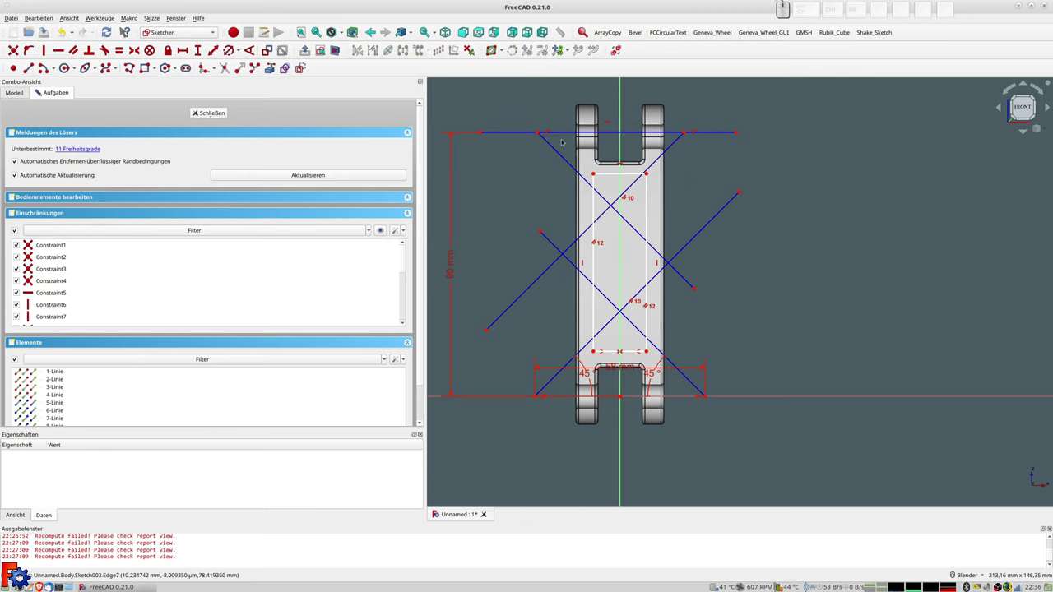
{"action": "left_click", "coordinate": [537, 133]}
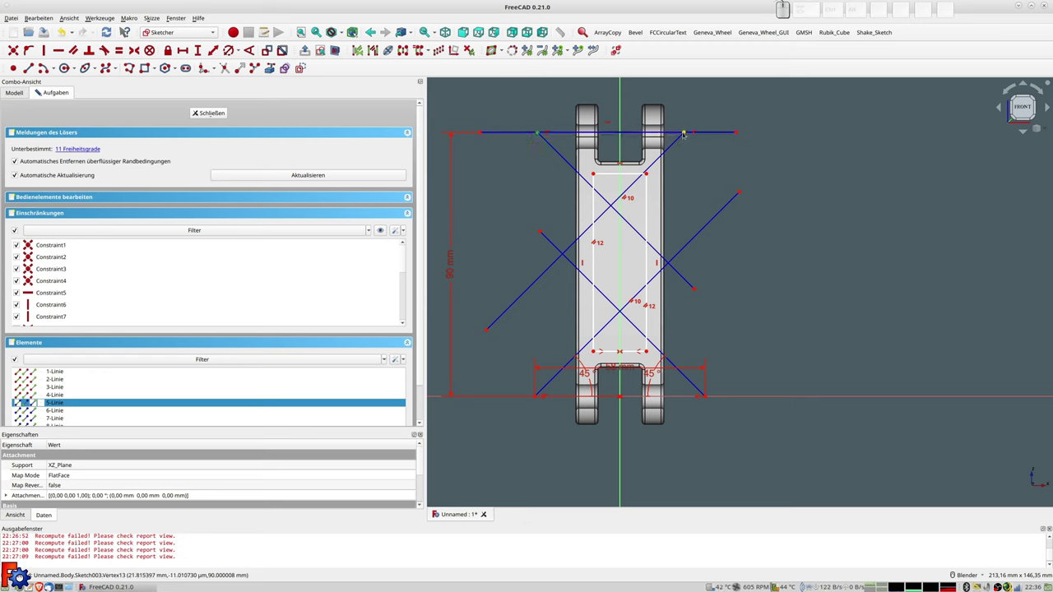
{"action": "left_click", "coordinate": [682, 132]}
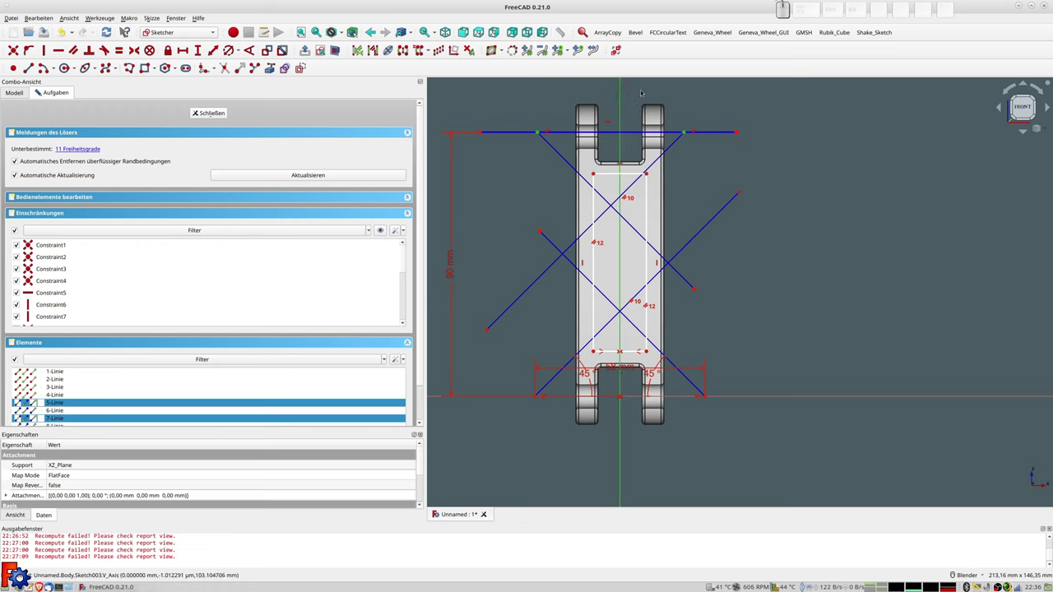
{"action": "key", "text": "e"}
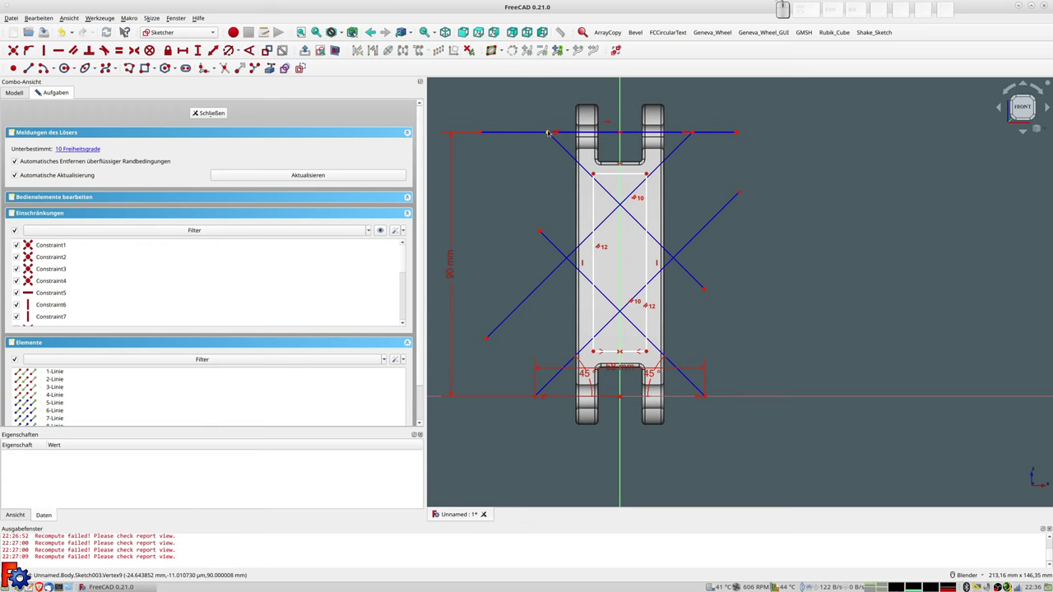
Attach a diagonal to the lower-left vertex and extend the diagonal's ends outward.
{"action": "left_click", "coordinate": [547, 134]}
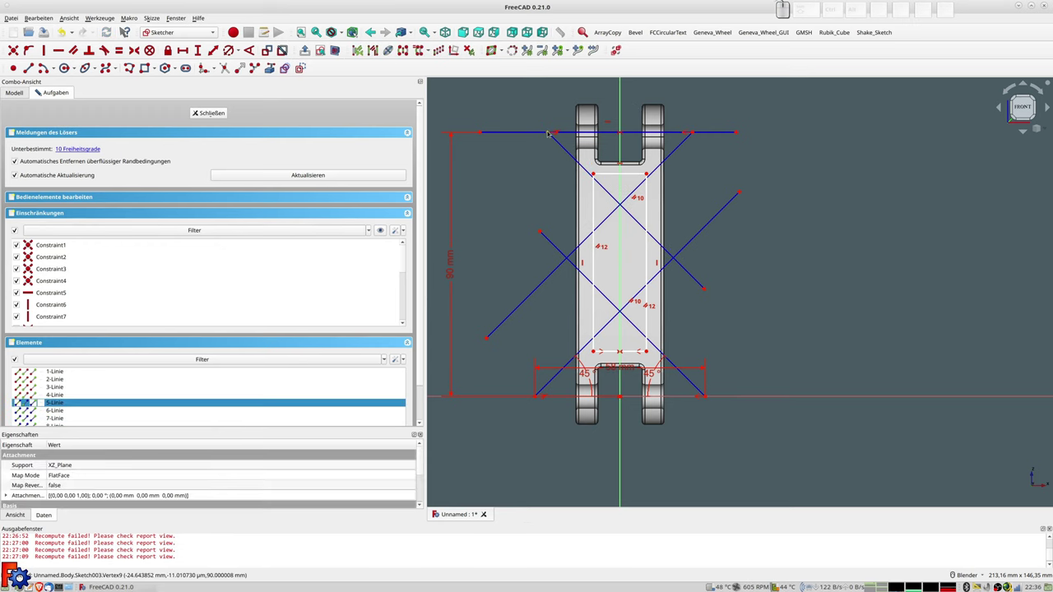
{"action": "left_click", "coordinate": [535, 398]}
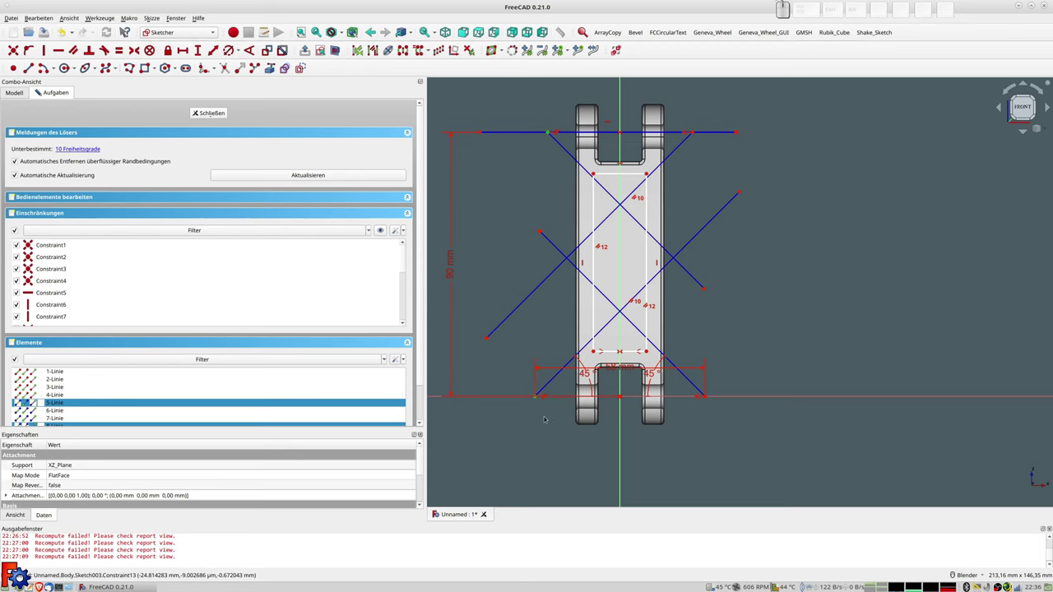
{"action": "key", "text": "o"}
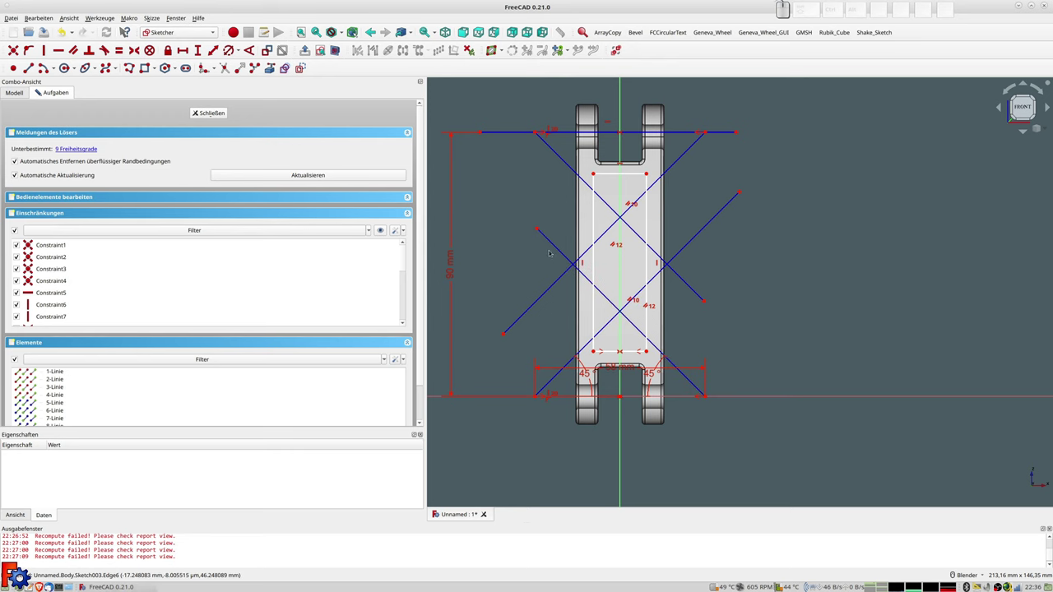
{"action": "left_click_drag", "start_coordinate": [536, 229], "coordinate": [501, 192]}
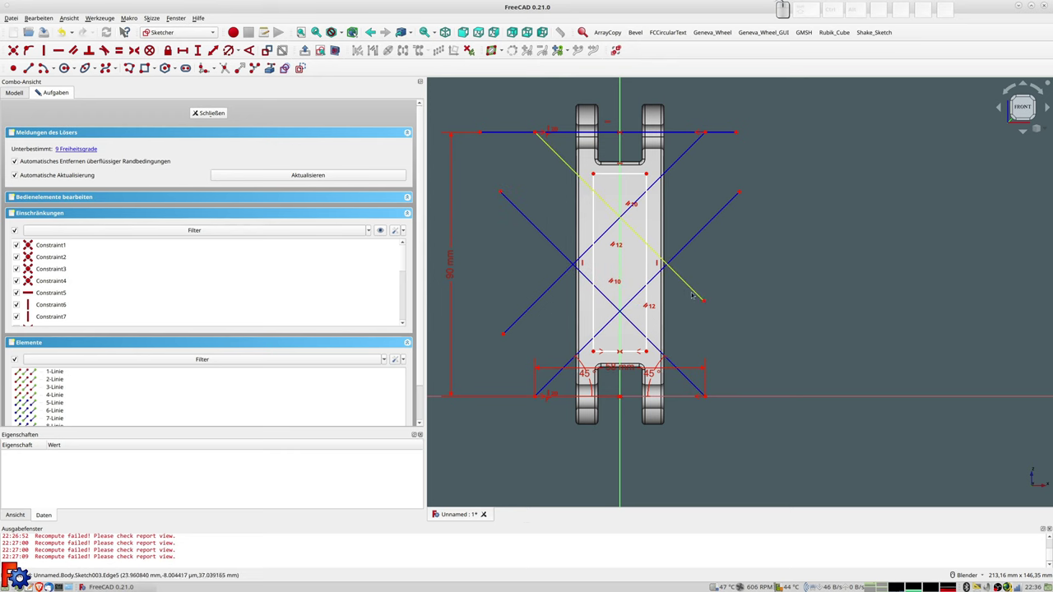
{"action": "left_click_drag", "start_coordinate": [709, 306], "coordinate": [755, 353]}
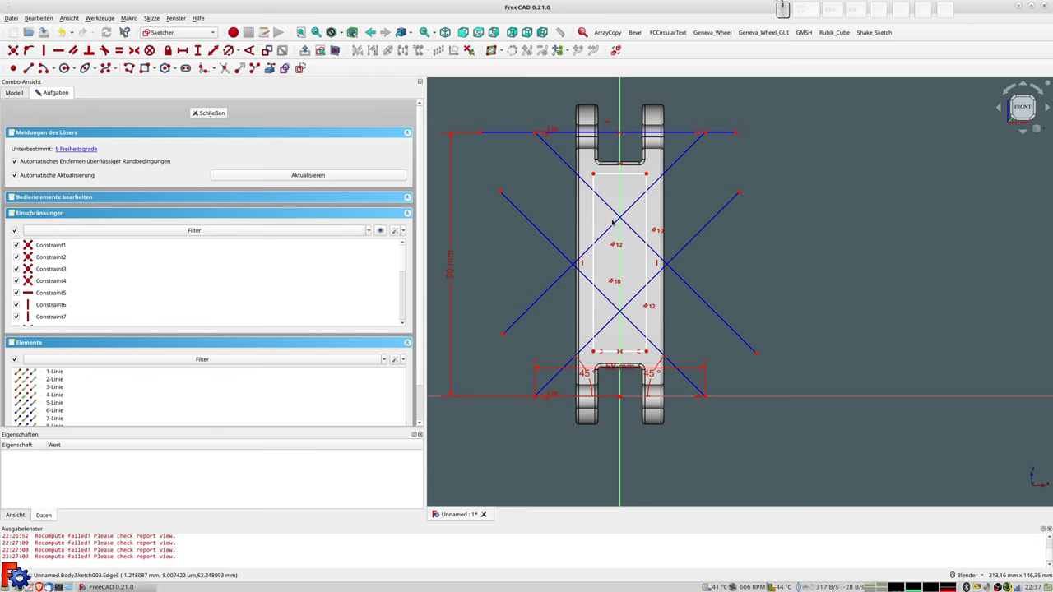
Trace a zigzag polyline in the rectangle's upper end, from its left edge to its top edge.
{"action": "scroll", "coordinate": [613, 222], "scroll_direction": "up", "scroll_amount": 2}
{"action": "scroll", "coordinate": [621, 223], "scroll_direction": "down", "scroll_amount": 1}
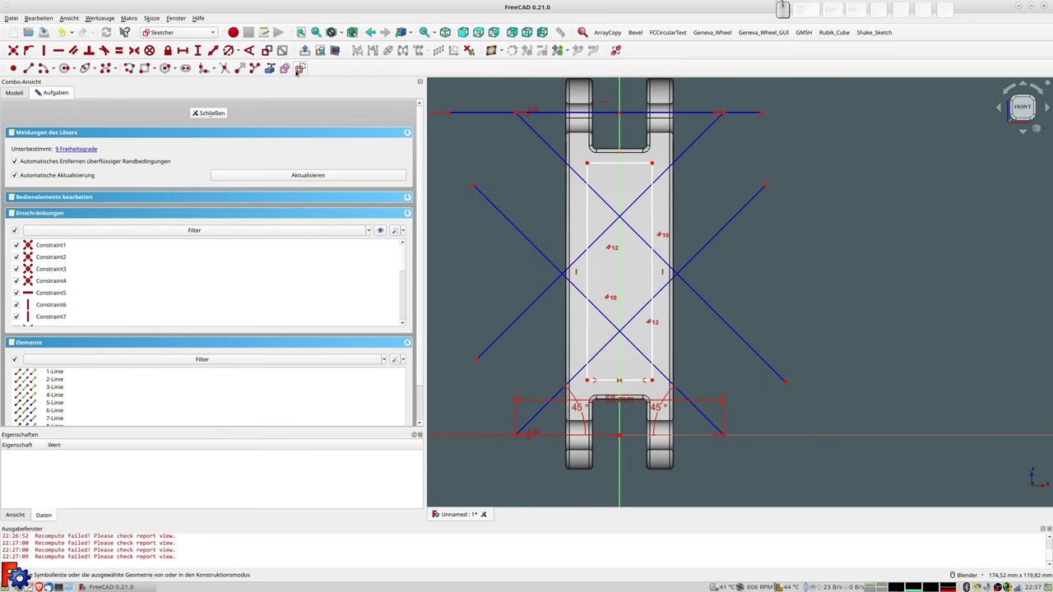
{"action": "left_click", "coordinate": [27, 69]}
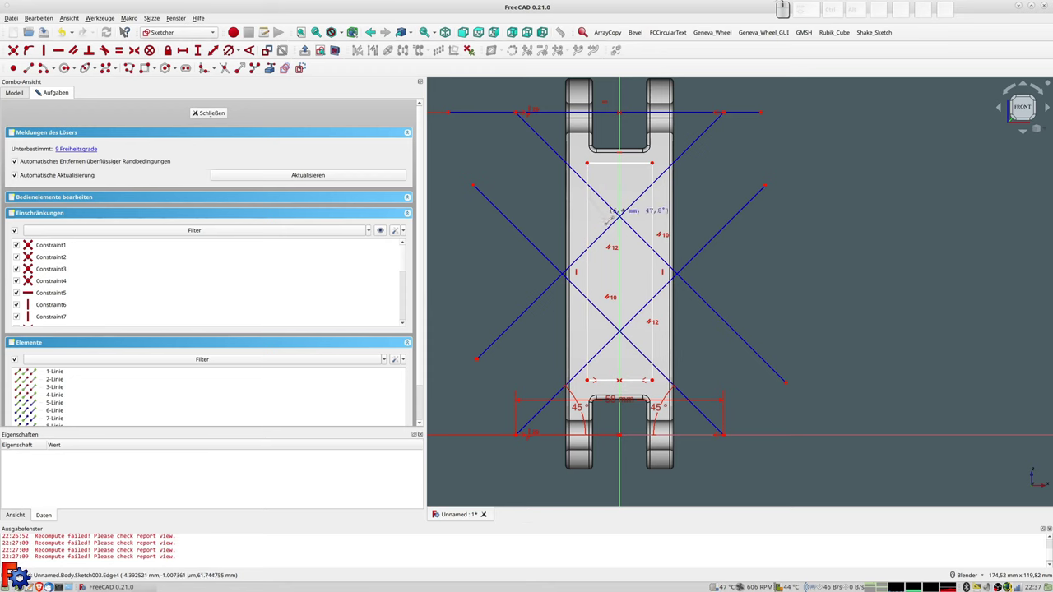
{"action": "left_click", "coordinate": [586, 197]}
{"action": "left_click", "coordinate": [607, 216]}
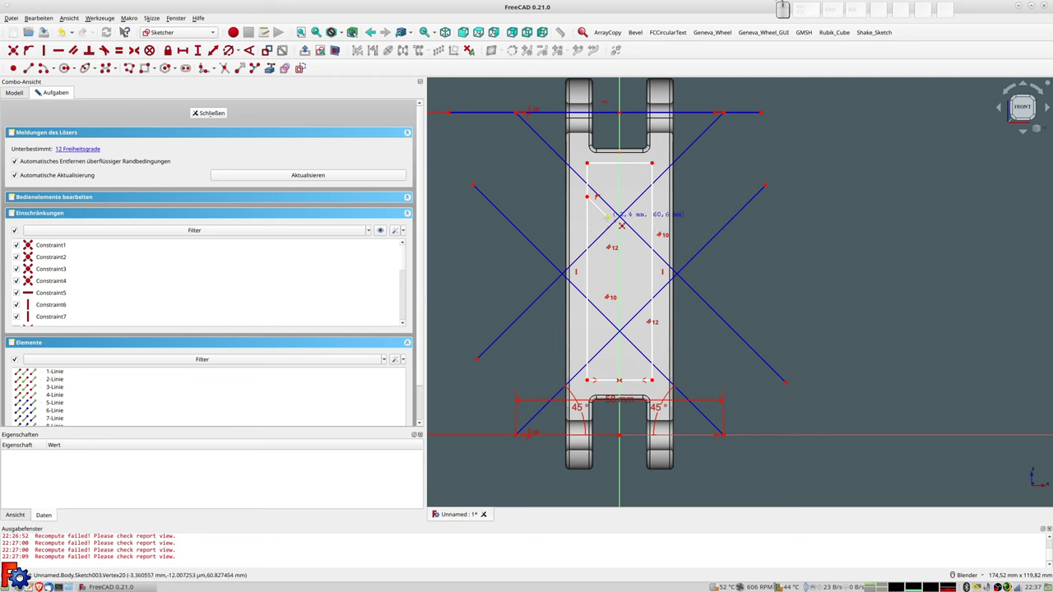
{"action": "left_click", "coordinate": [588, 237]}
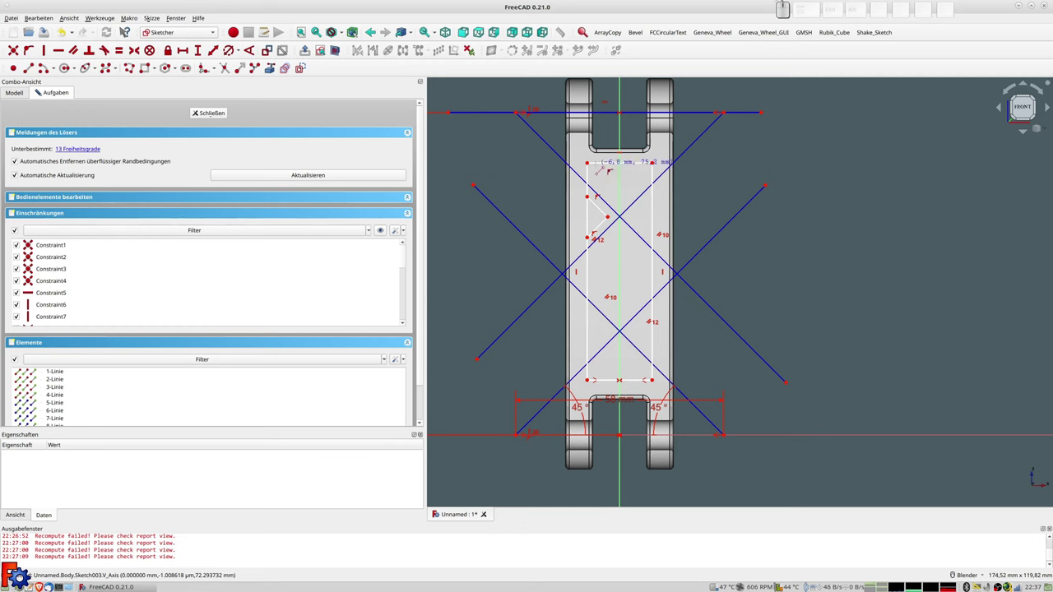
{"action": "left_click", "coordinate": [599, 171]}
{"action": "right_click", "coordinate": [603, 187]}
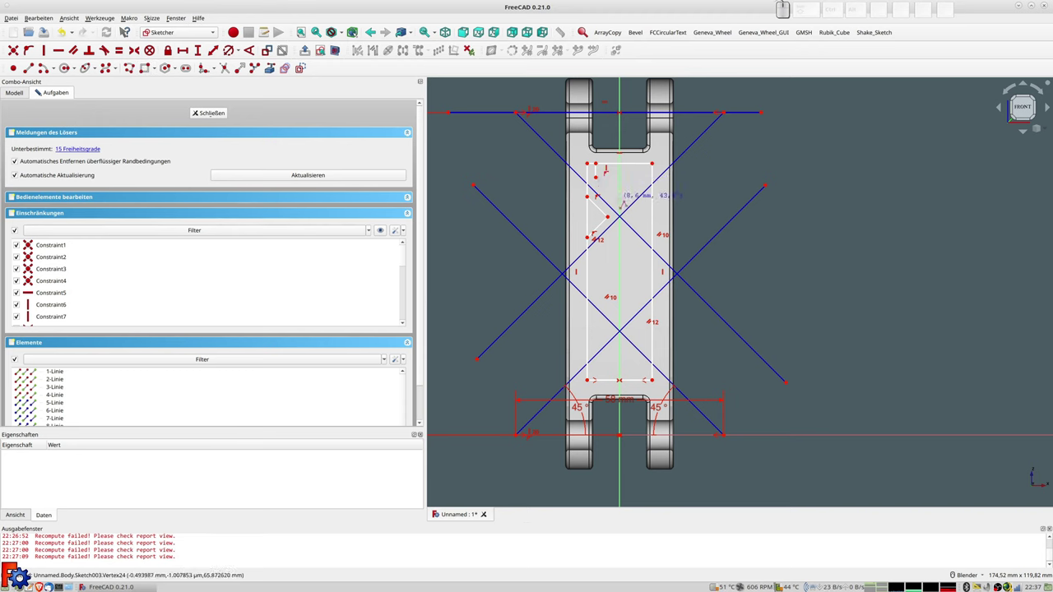
{"action": "left_click_drag", "start_coordinate": [622, 207], "coordinate": [635, 192]}
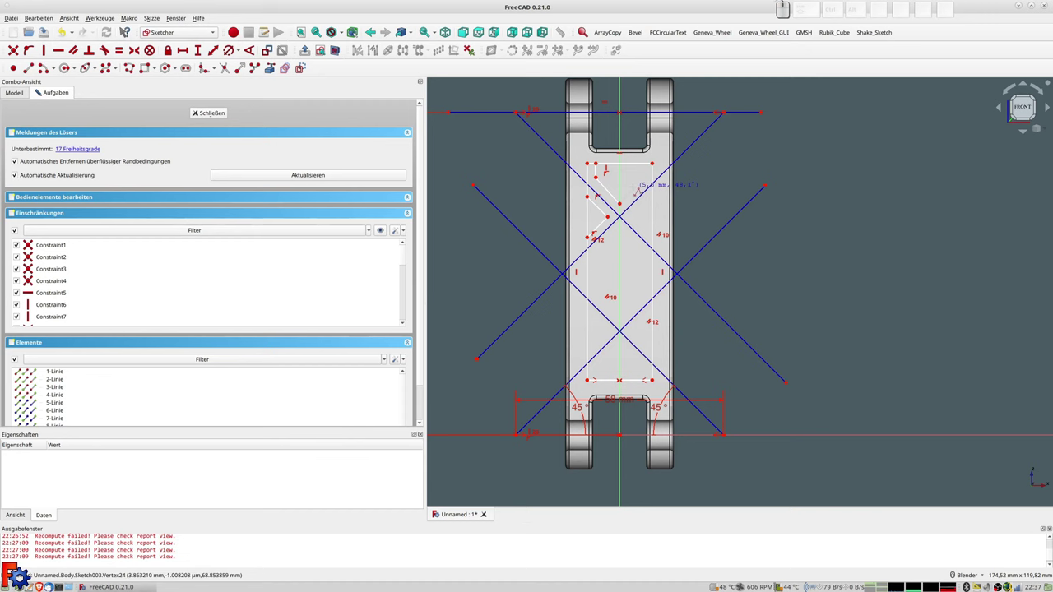
{"action": "left_click", "coordinate": [634, 188]}
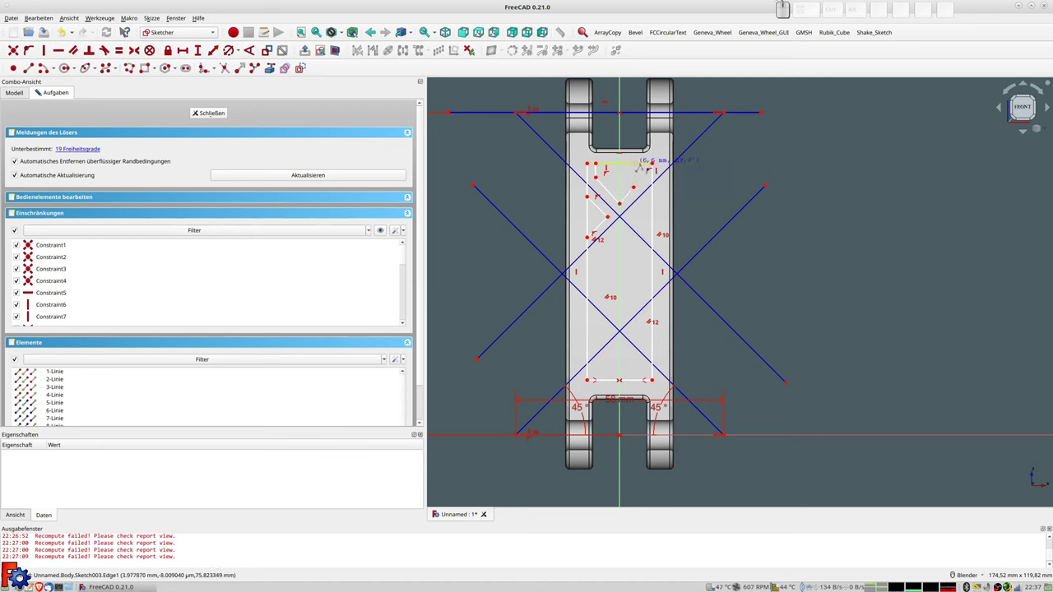
{"action": "left_click", "coordinate": [634, 166]}
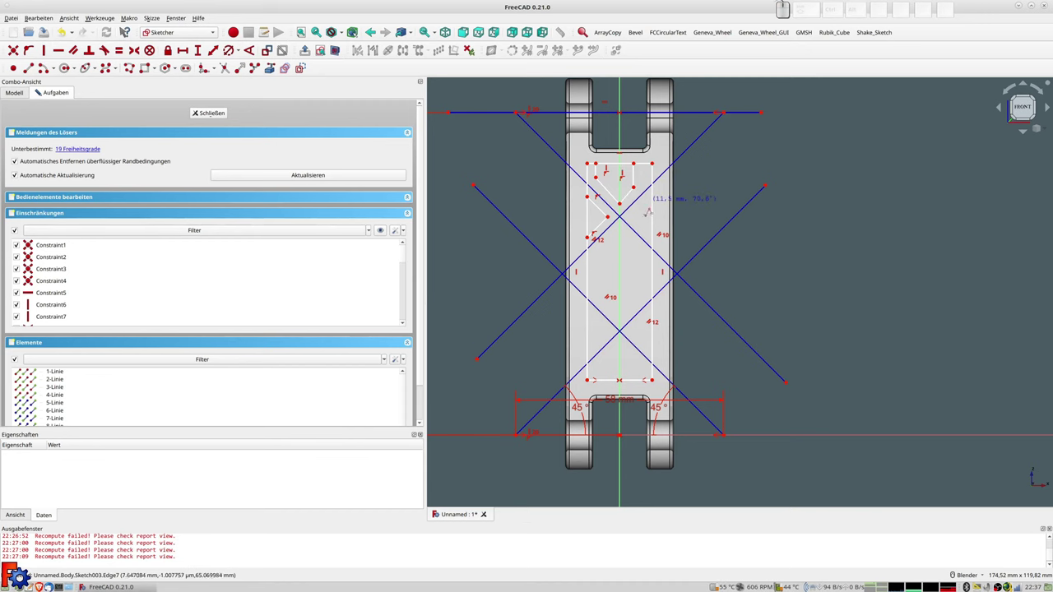
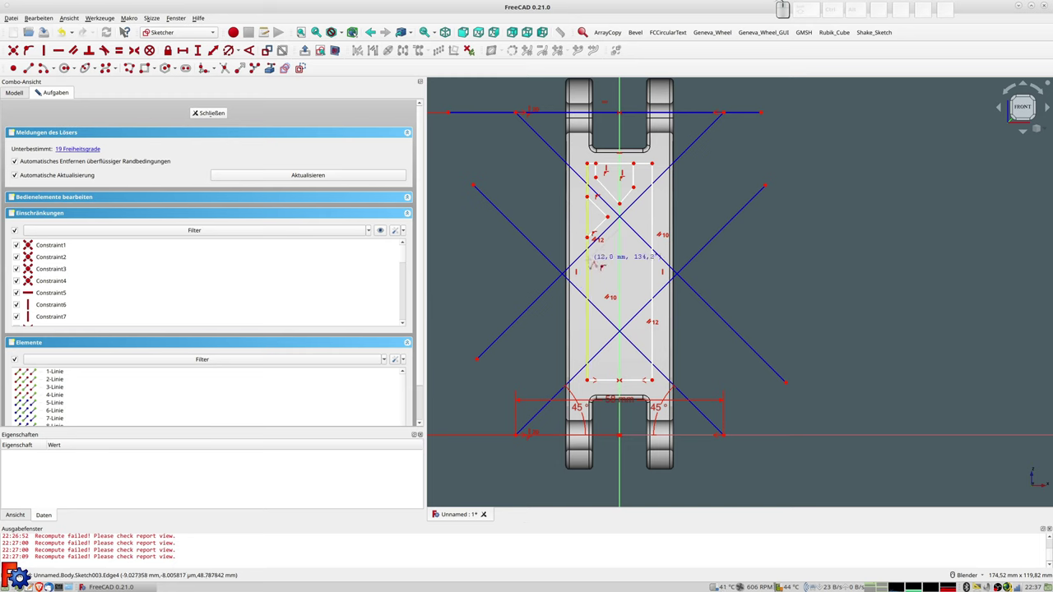
Draw the first zigzag segments between the inner left and right lines, then clear the selection.
{"action": "left_click", "coordinate": [590, 265]}
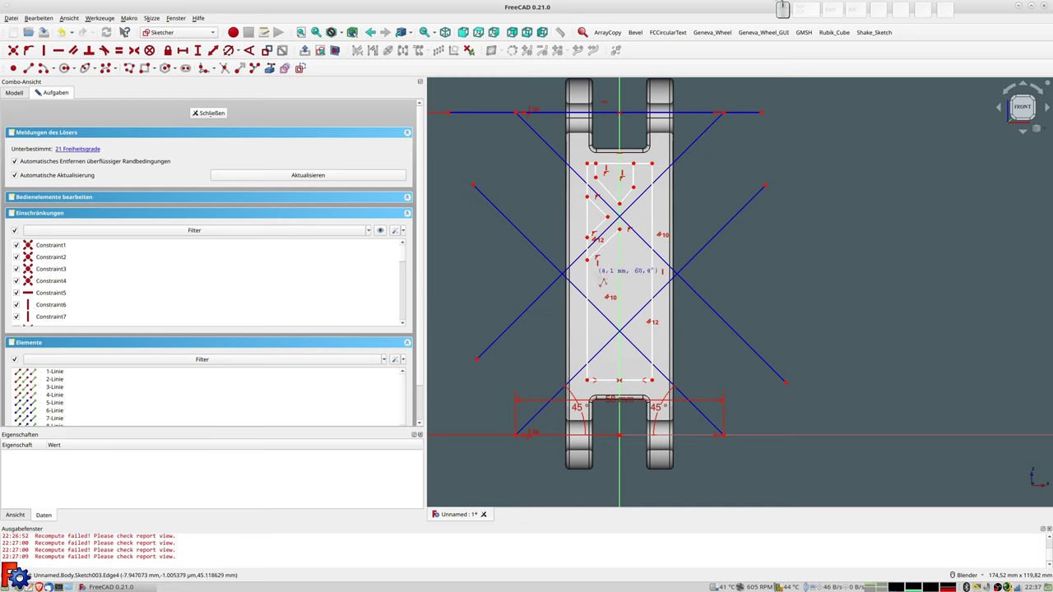
{"action": "left_click", "coordinate": [590, 282]}
{"action": "left_click", "coordinate": [619, 314]}
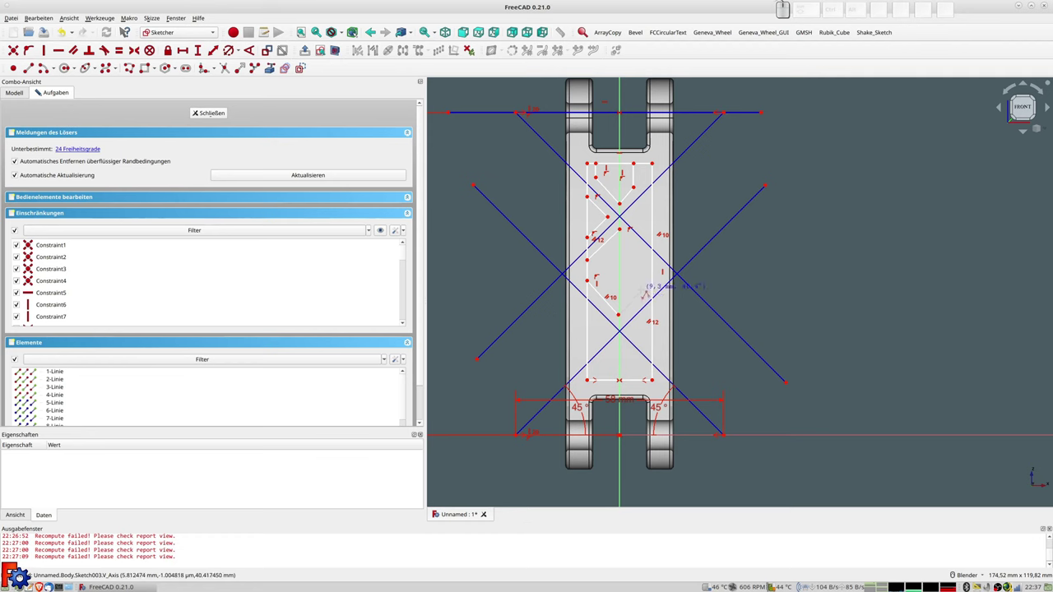
{"action": "left_click", "coordinate": [653, 282]}
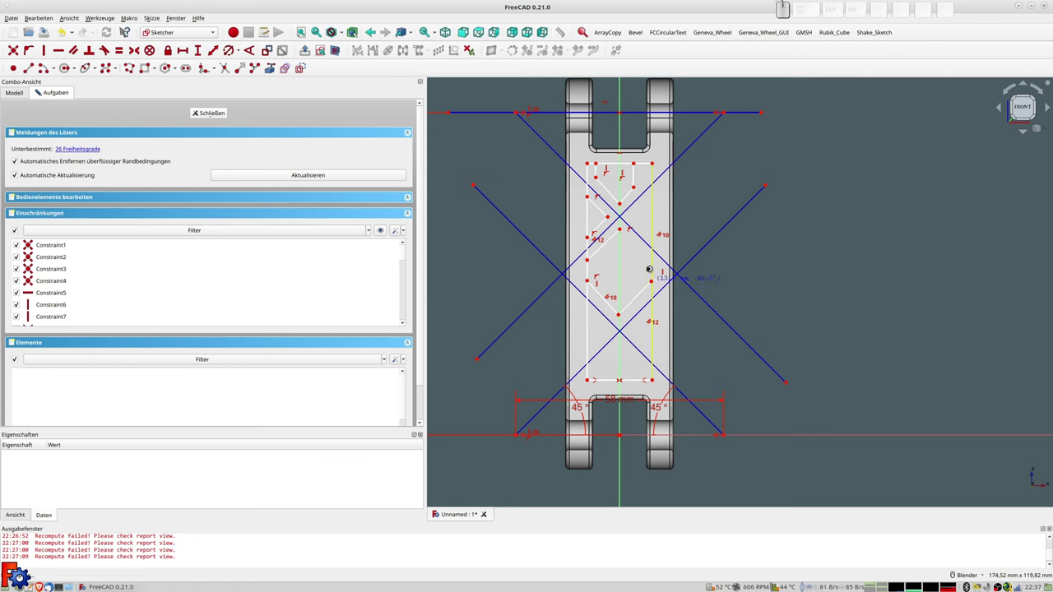
{"action": "key", "text": "Escape"}
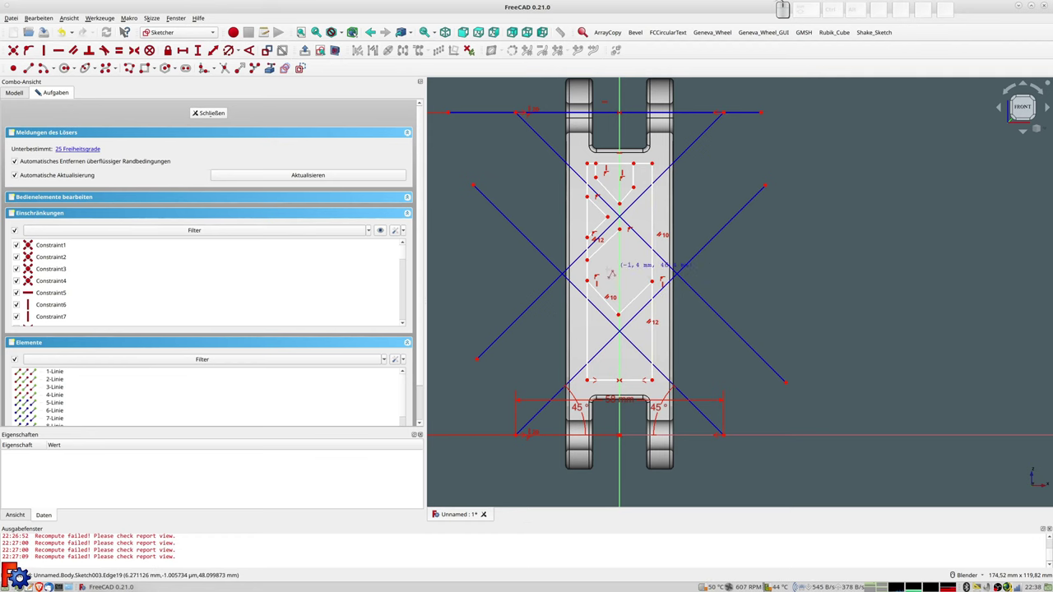
{"action": "right_click", "coordinate": [592, 271]}
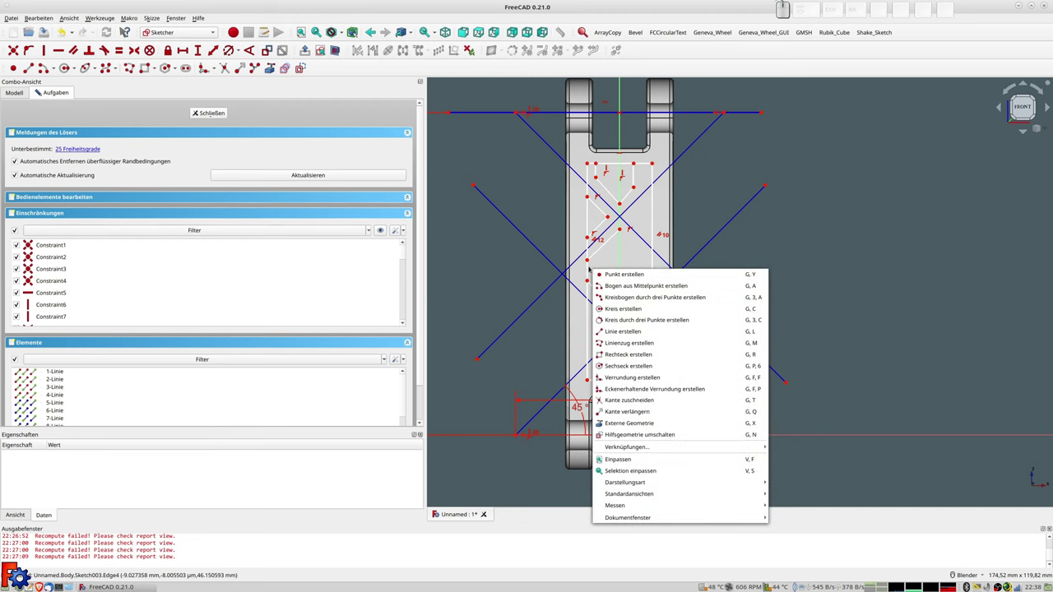
{"action": "left_click", "coordinate": [588, 270]}
{"action": "left_click", "coordinate": [586, 272]}
{"action": "left_click", "coordinate": [607, 273]}
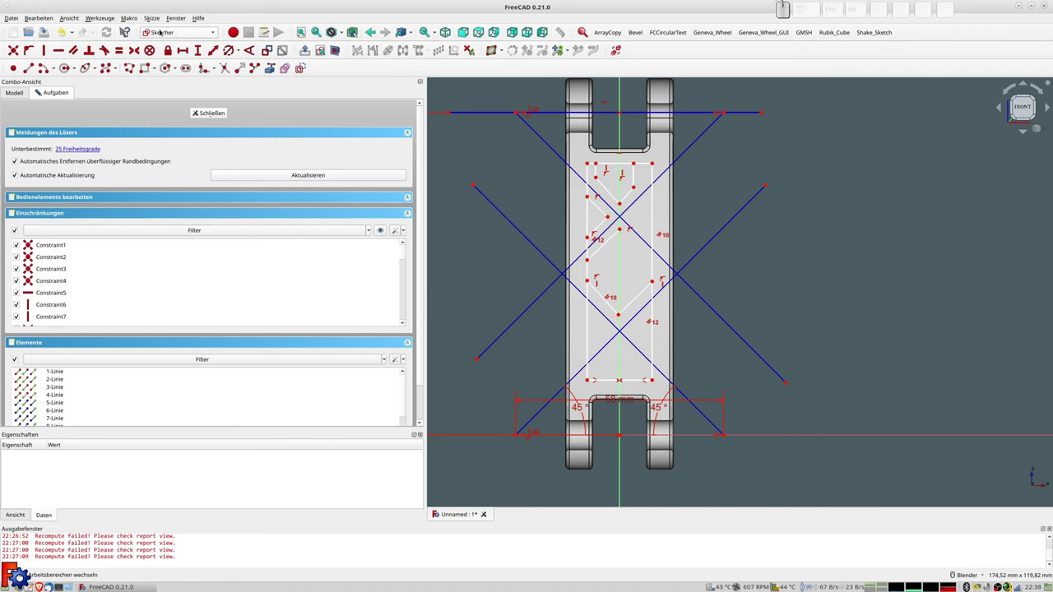
Use the polyline tool to add zigzag segments from the right vertical line toward the lower right.
{"action": "left_click", "coordinate": [125, 69]}
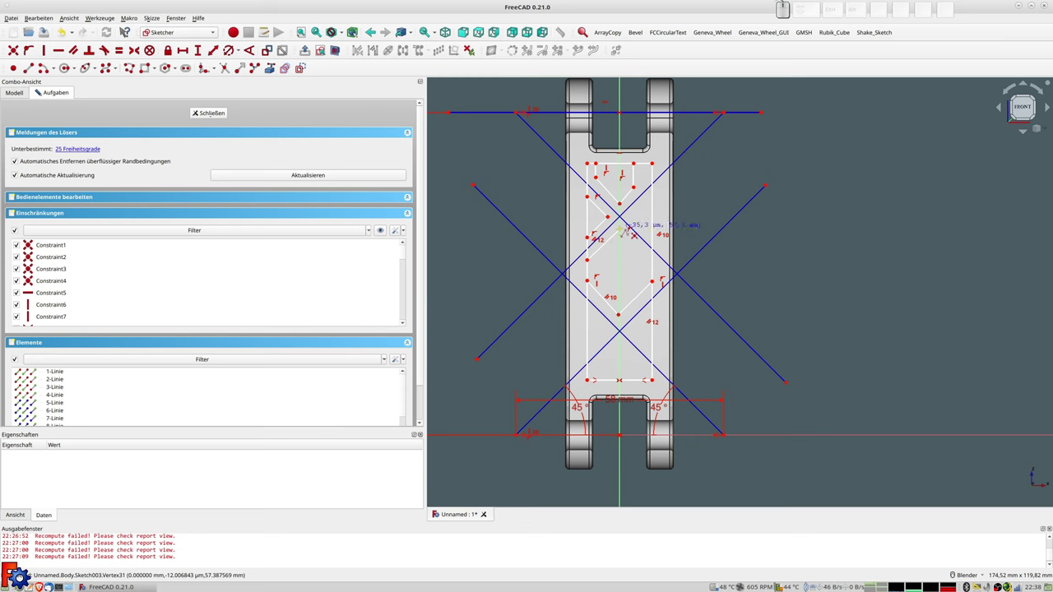
{"action": "left_click", "coordinate": [655, 261]}
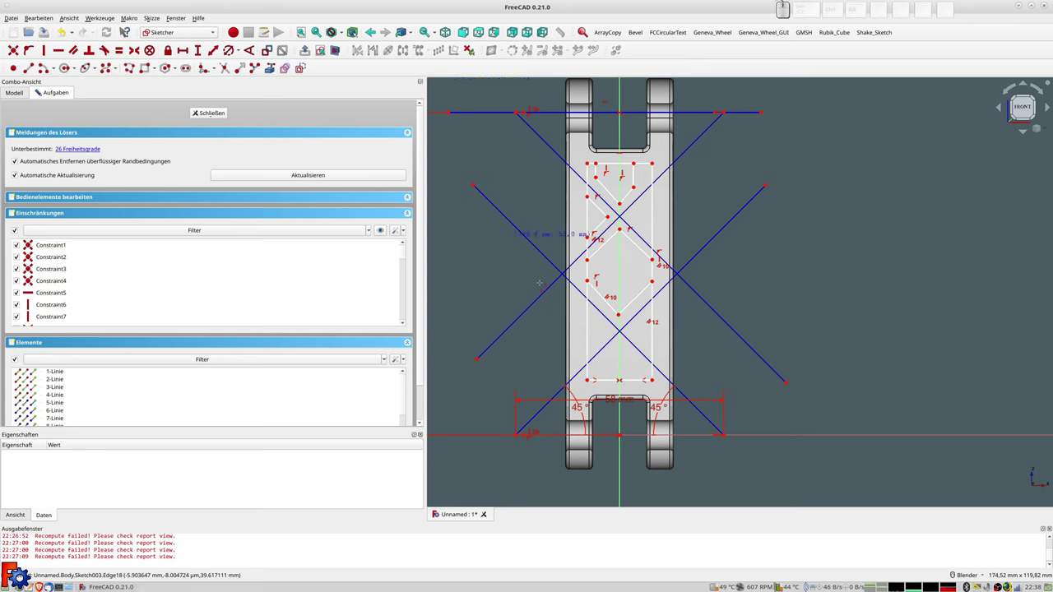
{"action": "left_click", "coordinate": [600, 360]}
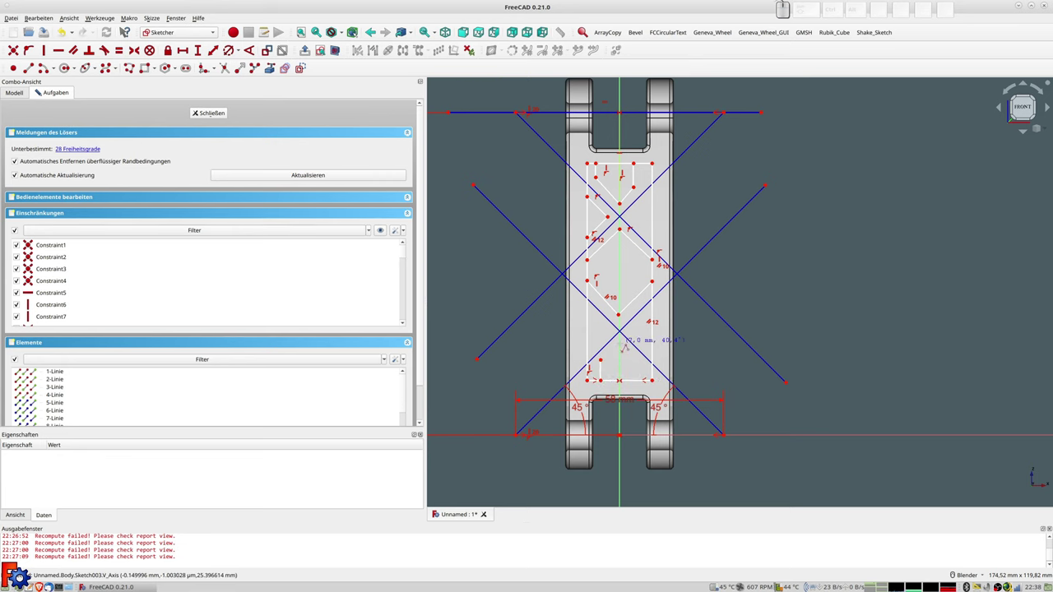
{"action": "left_click", "coordinate": [638, 359]}
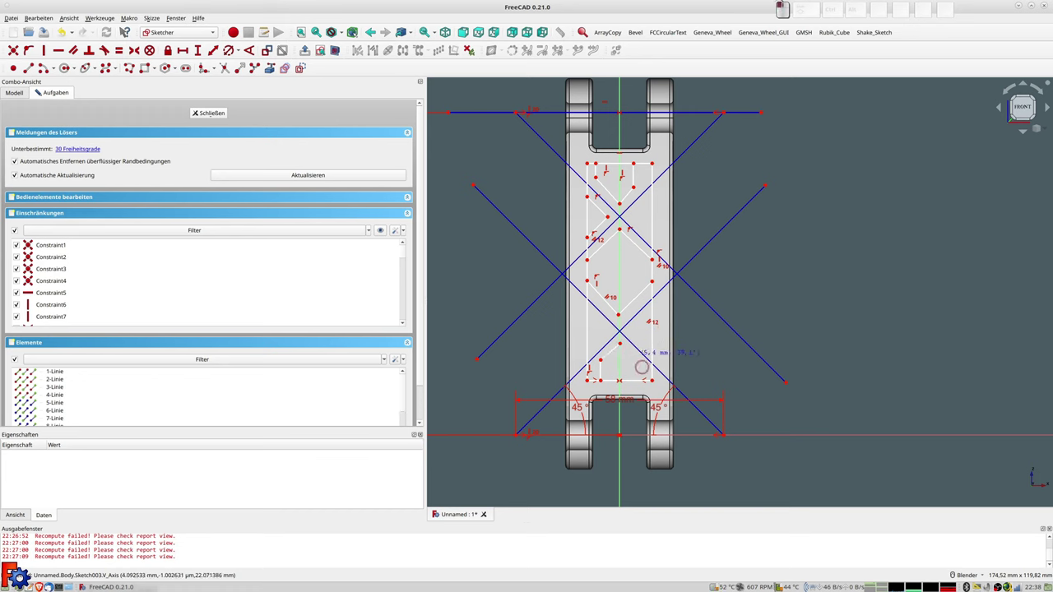
{"action": "left_click", "coordinate": [646, 380]}
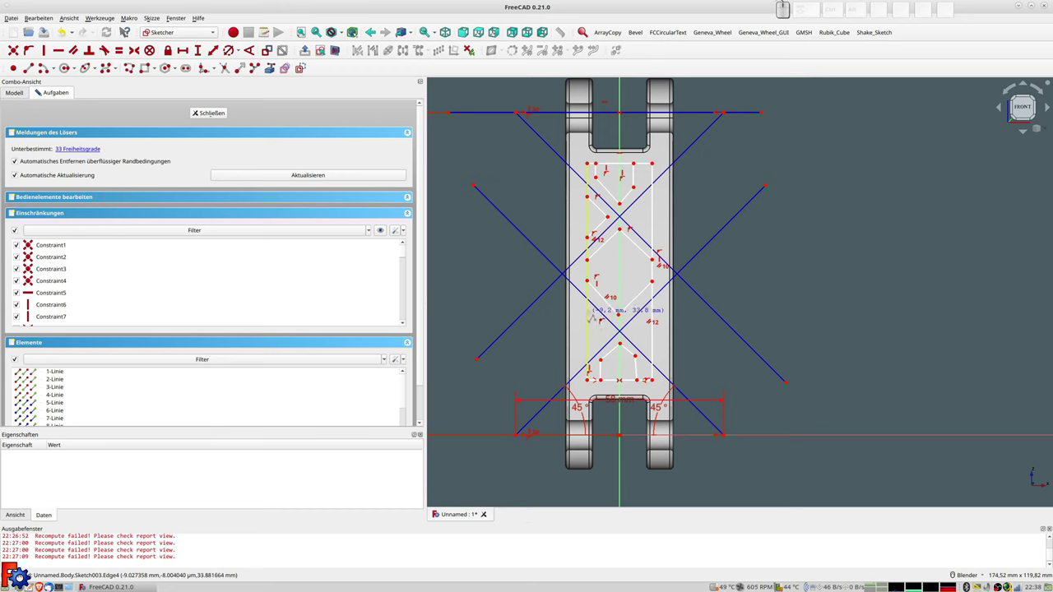
Add more diagonal zigzag segments between the left and right vertical lines.
{"action": "left_click", "coordinate": [591, 317]}
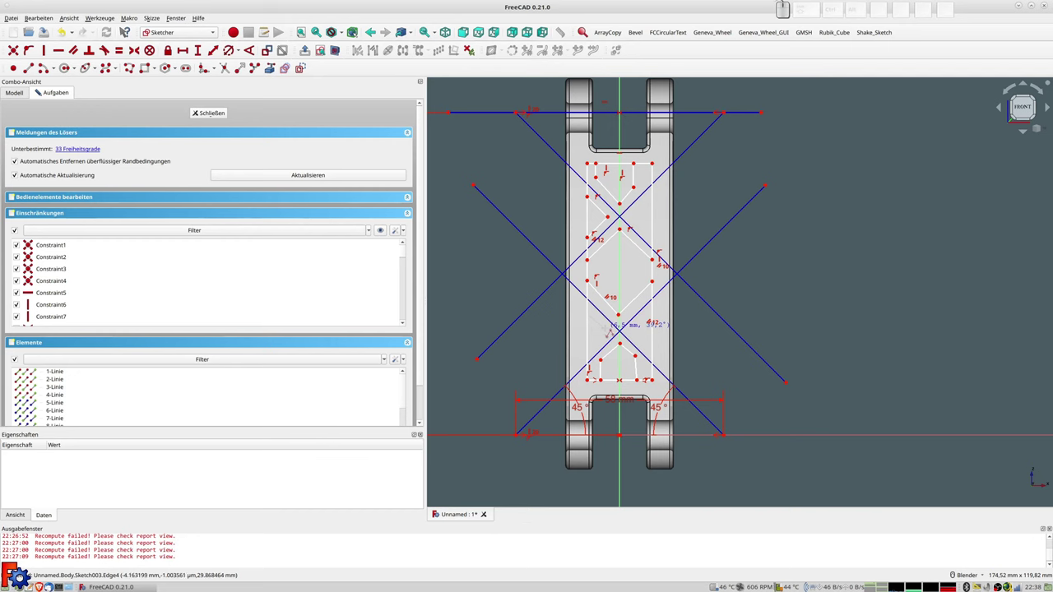
{"action": "left_click", "coordinate": [602, 333]}
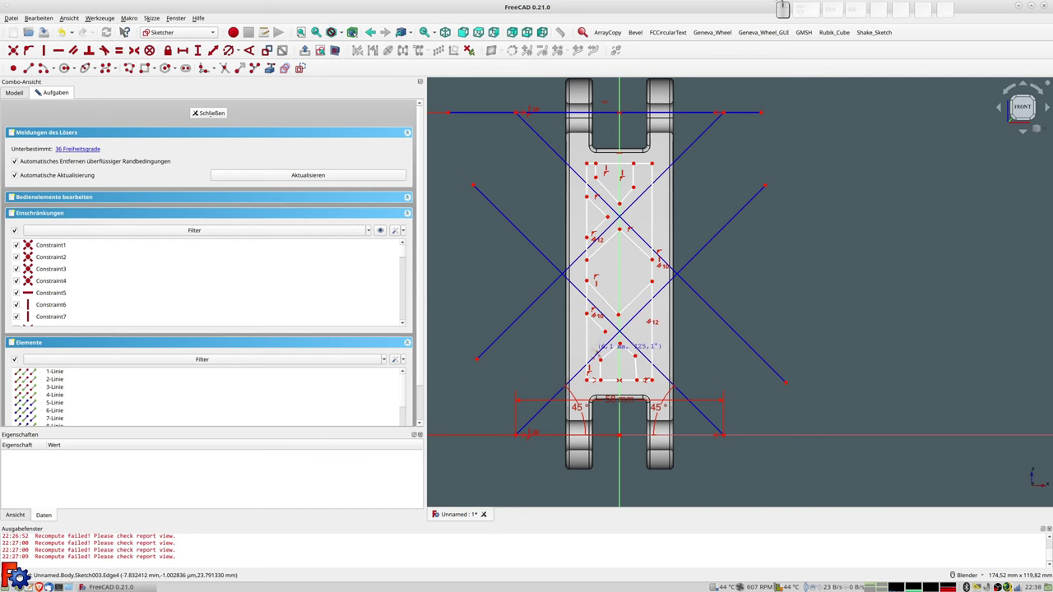
{"action": "left_click", "coordinate": [587, 352]}
{"action": "left_click", "coordinate": [655, 318]}
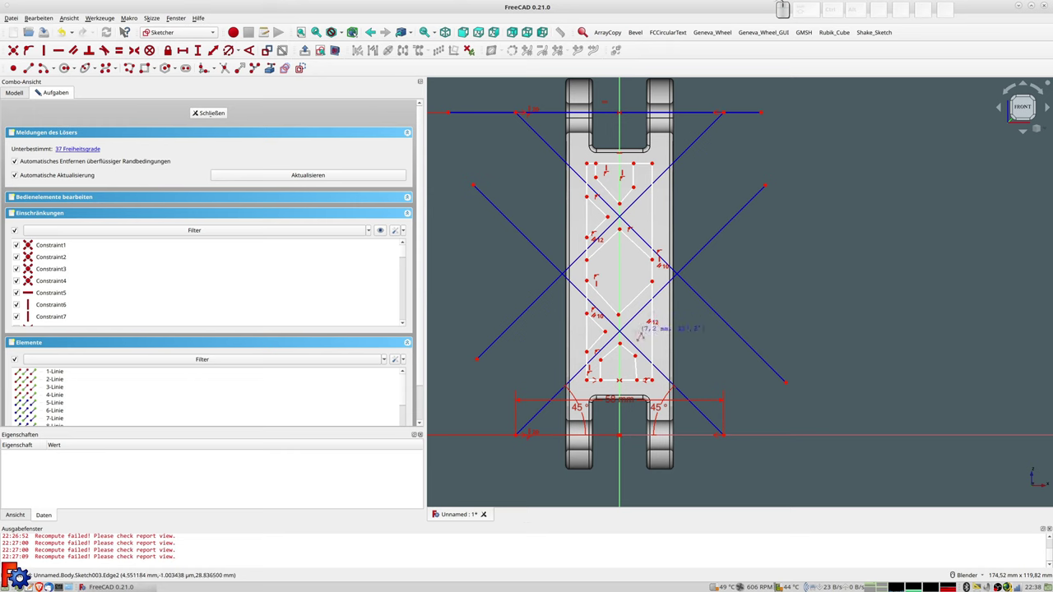
{"action": "left_click", "coordinate": [647, 347]}
{"action": "left_click", "coordinate": [662, 349]}
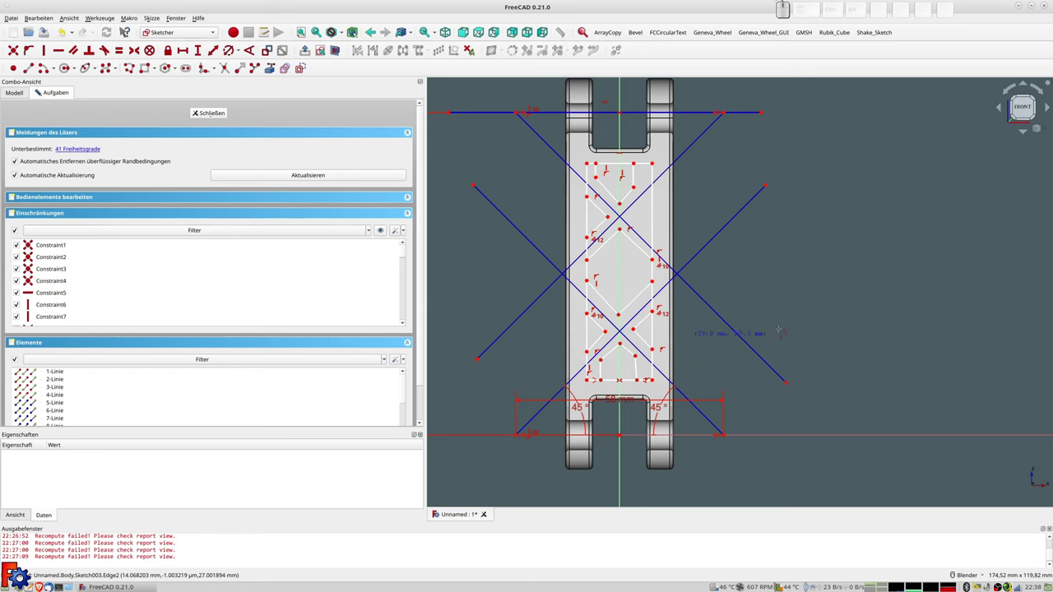
Make a pair of lower lattice points symmetric about the vertical axis.
{"action": "scroll", "coordinate": [770, 235], "scroll_direction": "up", "scroll_amount": 2}
{"action": "scroll", "coordinate": [735, 231], "scroll_direction": "up", "scroll_amount": 2}
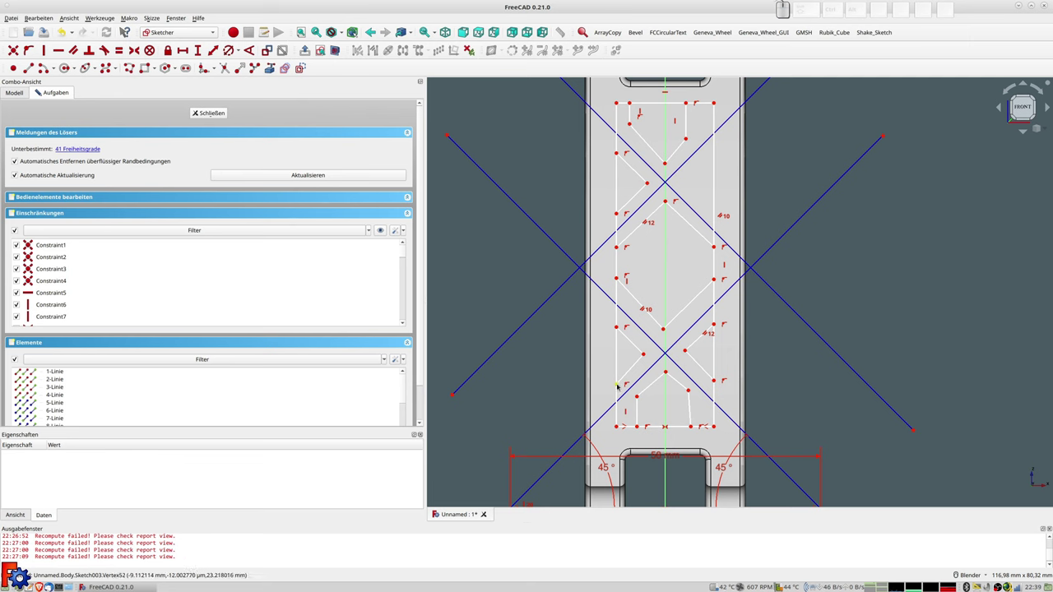
{"action": "left_click_drag", "start_coordinate": [617, 386], "coordinate": [636, 388]}
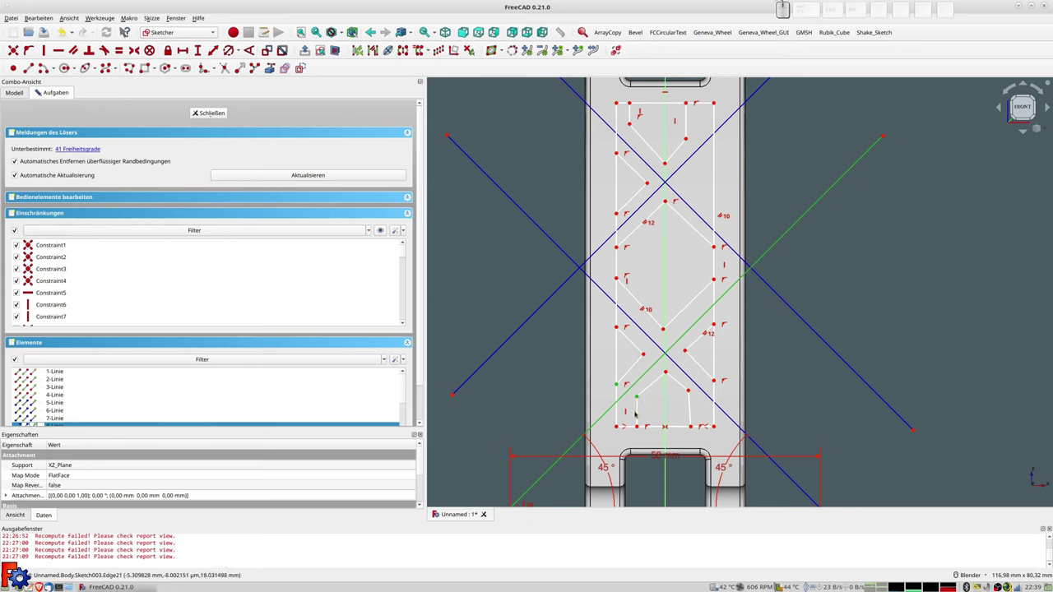
{"action": "left_click", "coordinate": [638, 408]}
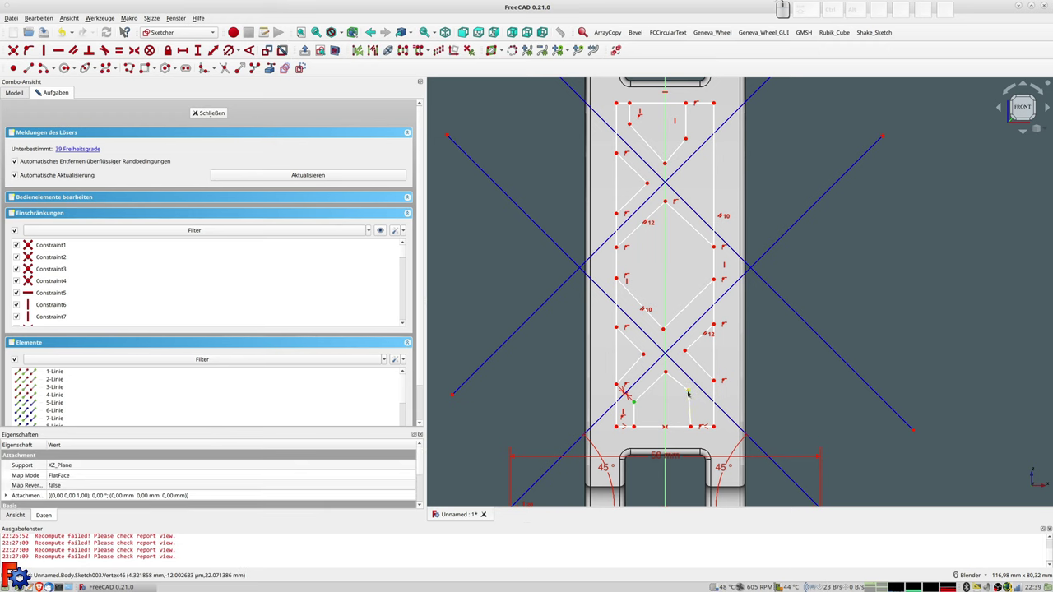
{"action": "left_click", "coordinate": [666, 406]}
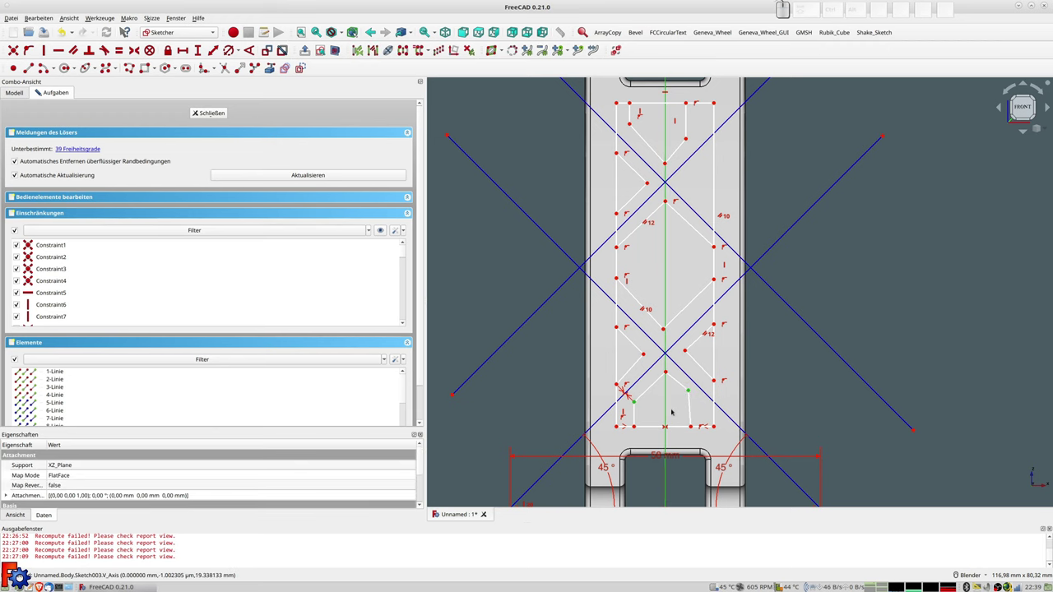
{"action": "key", "text": "s"}
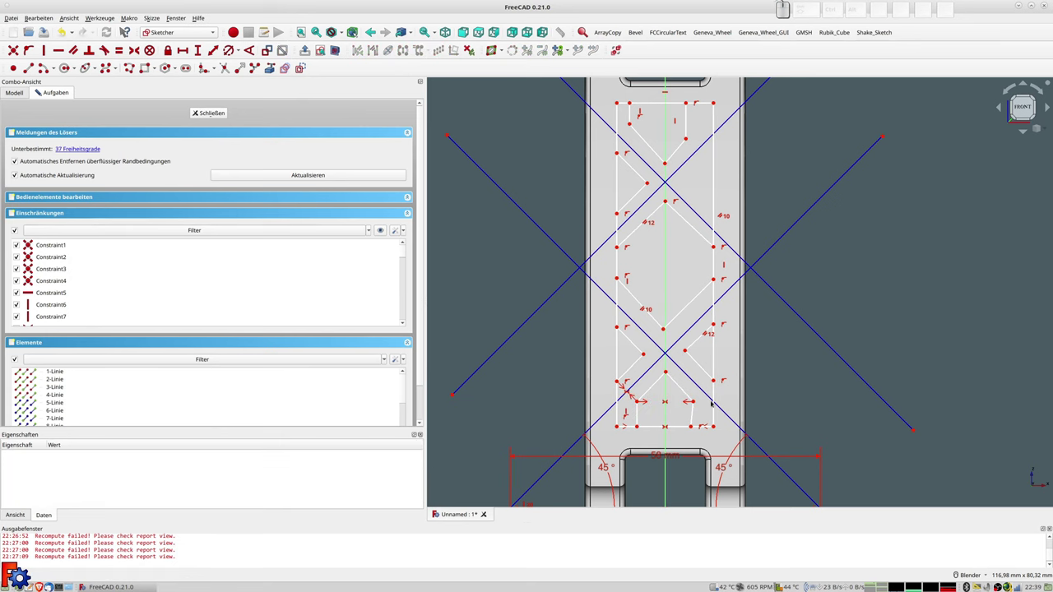
Make the short right edge vertical and put the lower-right end point on the diagonal.
{"action": "left_click", "coordinate": [692, 415]}
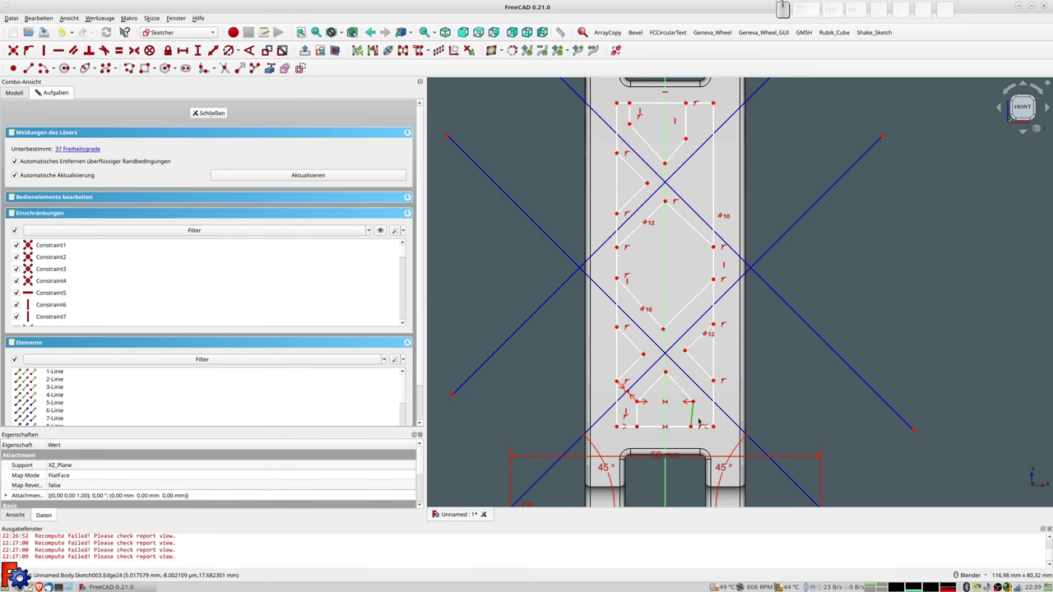
{"action": "key", "text": "v"}
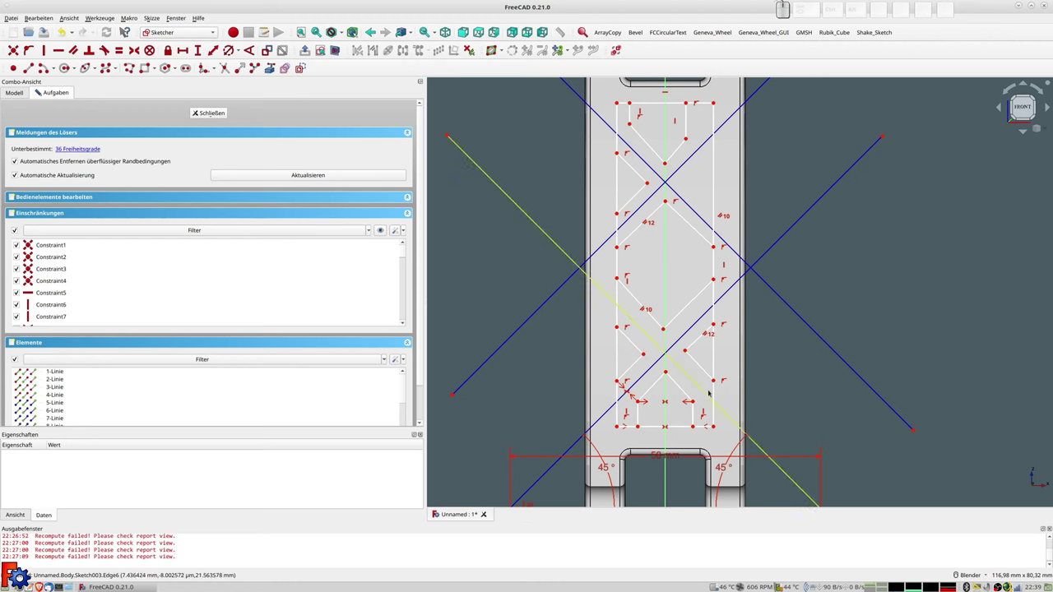
{"action": "left_click", "coordinate": [714, 382]}
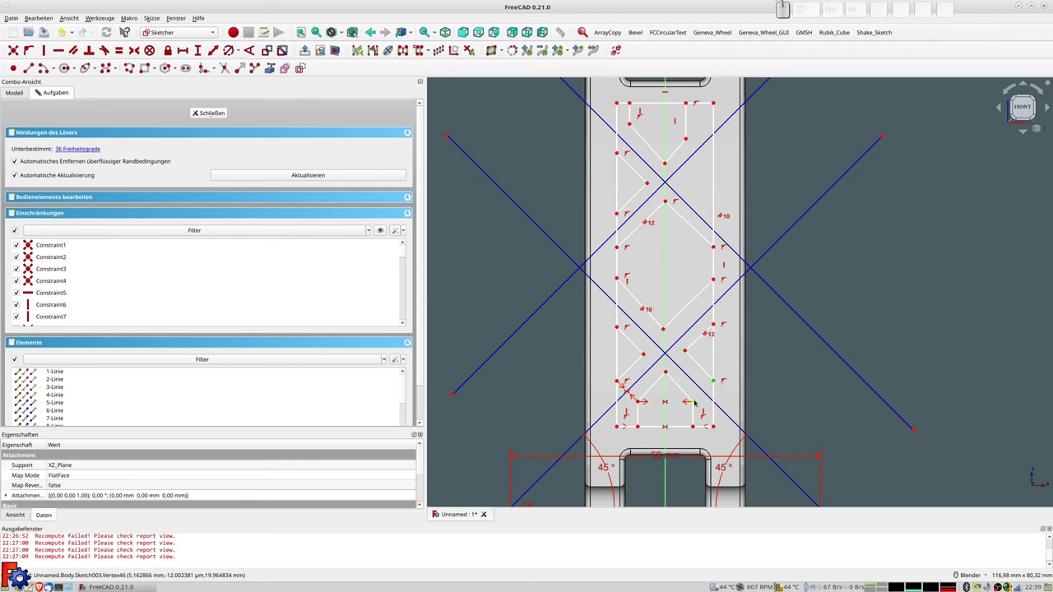
{"action": "left_click", "coordinate": [704, 395]}
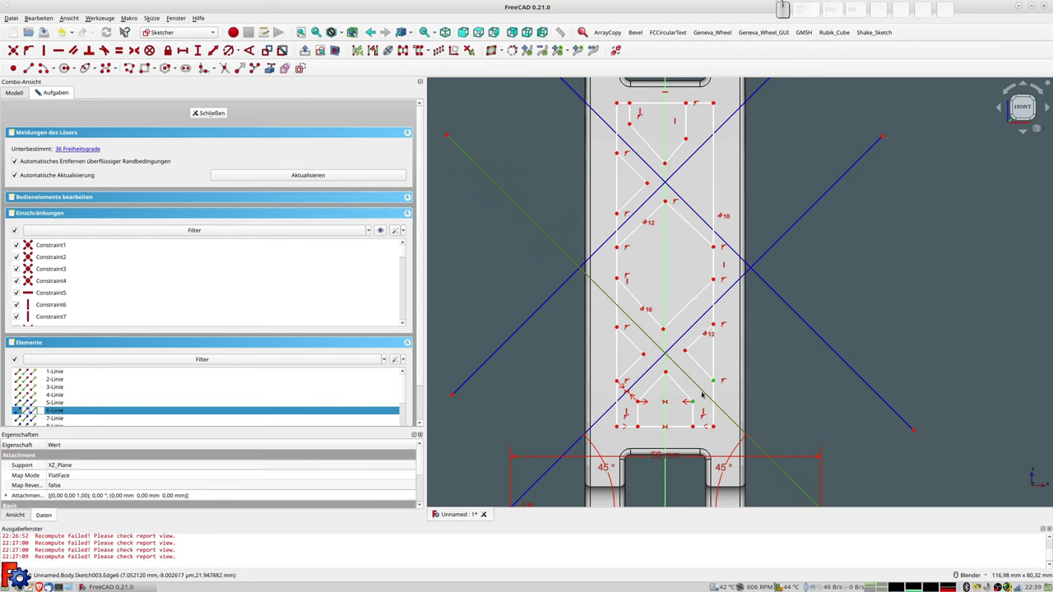
{"action": "key", "text": "o"}
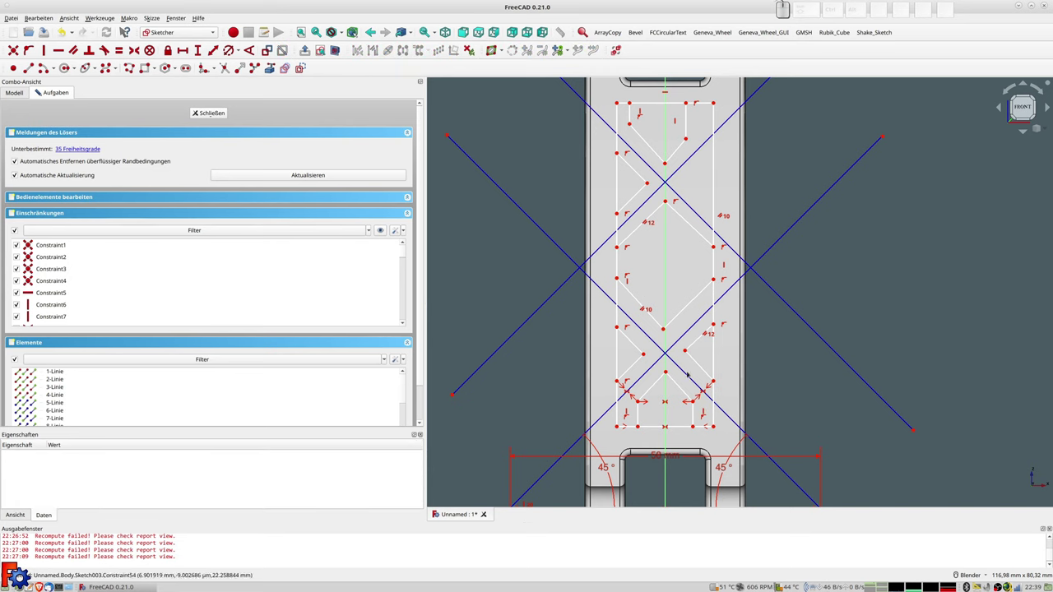
Make the left and right zigzag corner points symmetric about the vertical axis.
{"action": "left_click", "coordinate": [644, 355]}
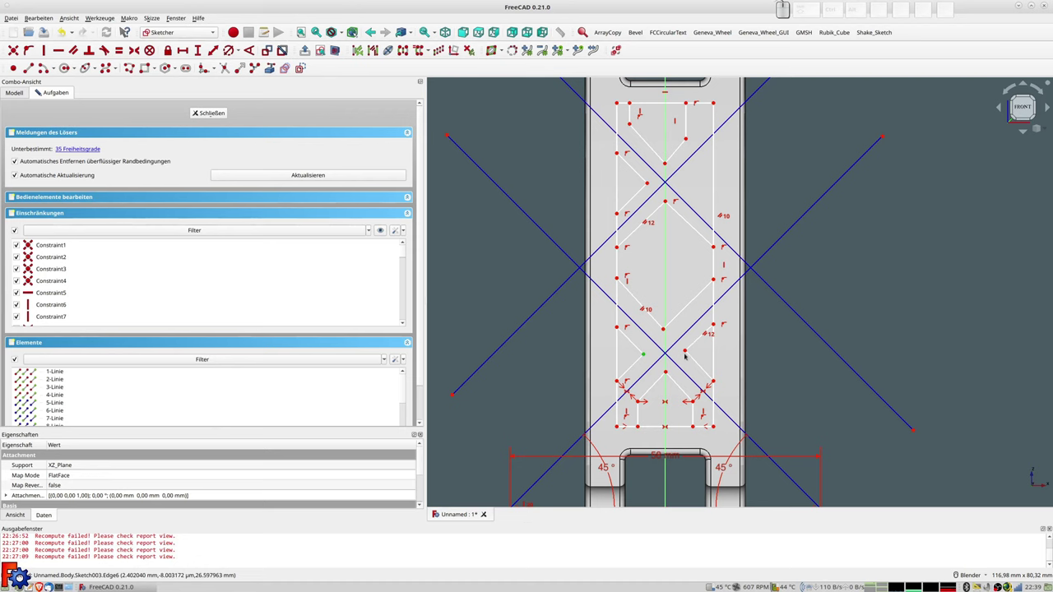
{"action": "left_click", "coordinate": [684, 352]}
{"action": "left_click", "coordinate": [665, 342]}
{"action": "key", "text": "s"}
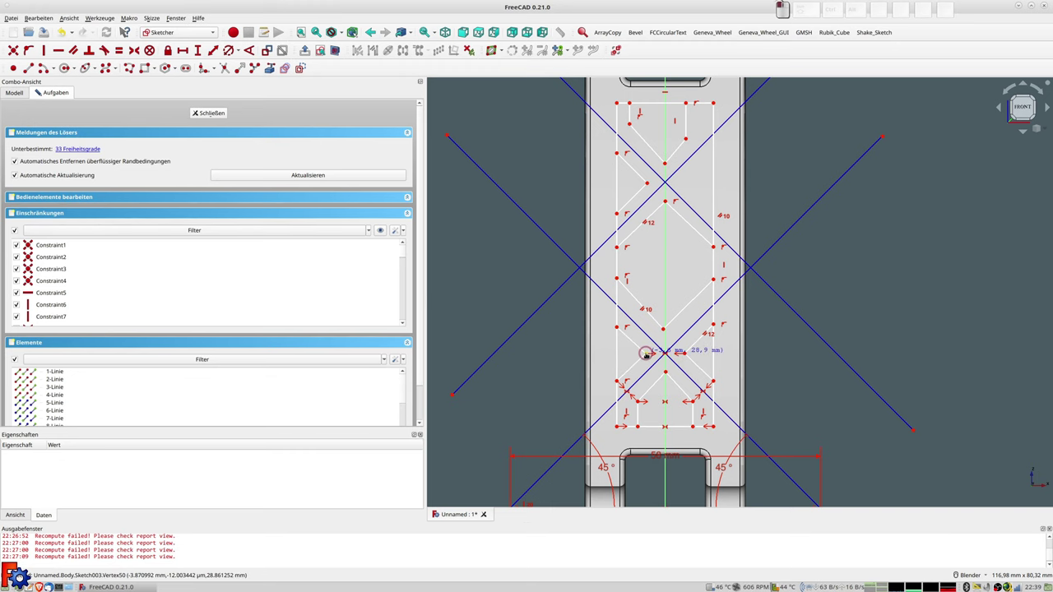
Set a 5 mm distance between two lower lattice points.
{"action": "scroll", "coordinate": [659, 362], "scroll_direction": "up", "scroll_amount": 1}
{"action": "scroll", "coordinate": [670, 372], "scroll_direction": "up", "scroll_amount": 1}
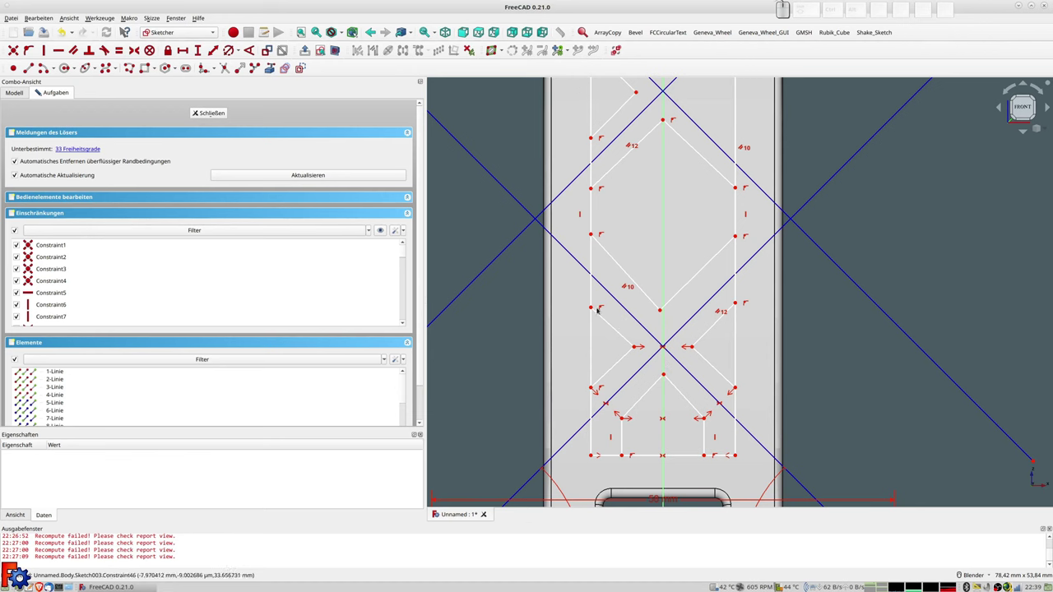
{"action": "left_click", "coordinate": [591, 237]}
{"action": "left_click", "coordinate": [591, 307]}
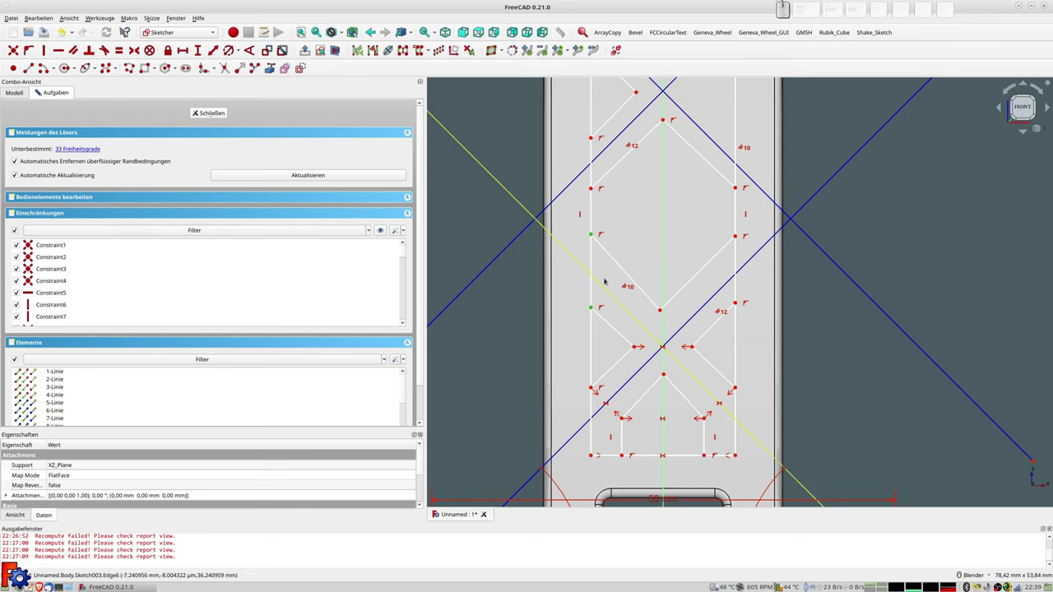
{"action": "right_click", "coordinate": [596, 310]}
{"action": "left_click", "coordinate": [602, 260]}
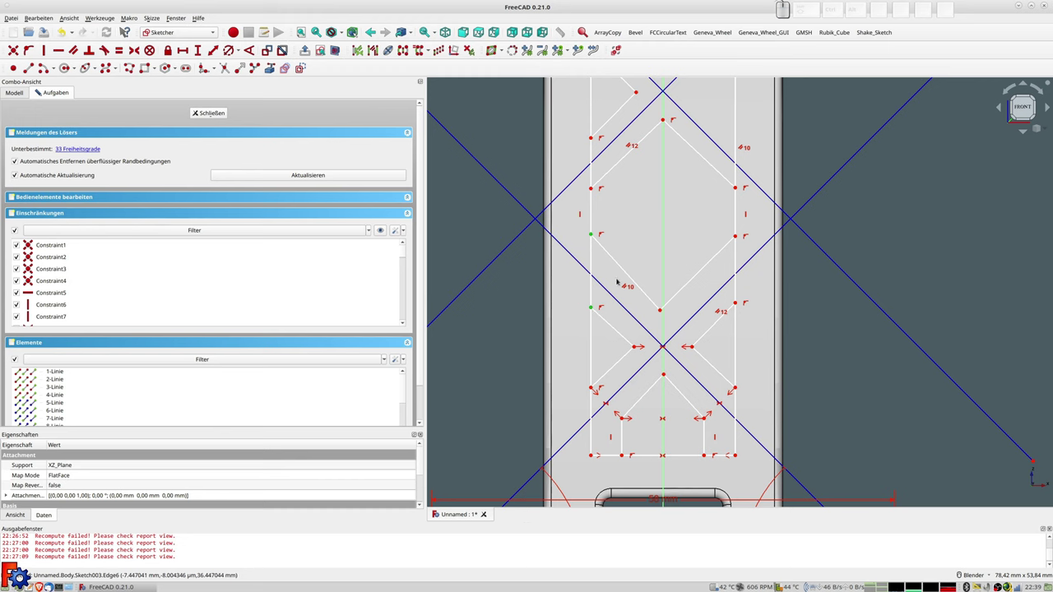
{"action": "left_click", "coordinate": [607, 272]}
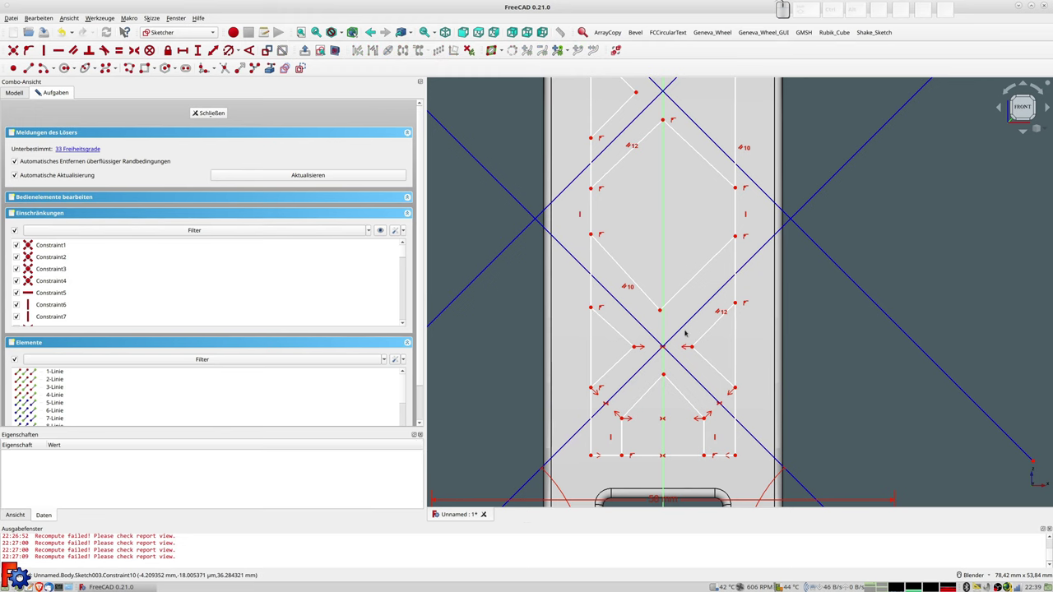
{"action": "left_click", "coordinate": [591, 388]}
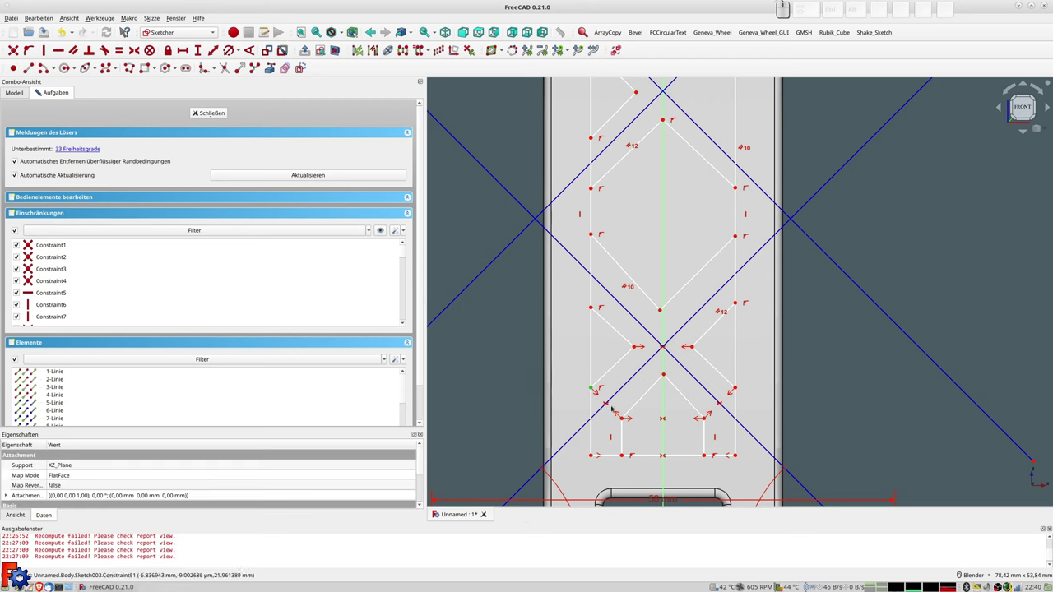
{"action": "left_click", "coordinate": [623, 418]}
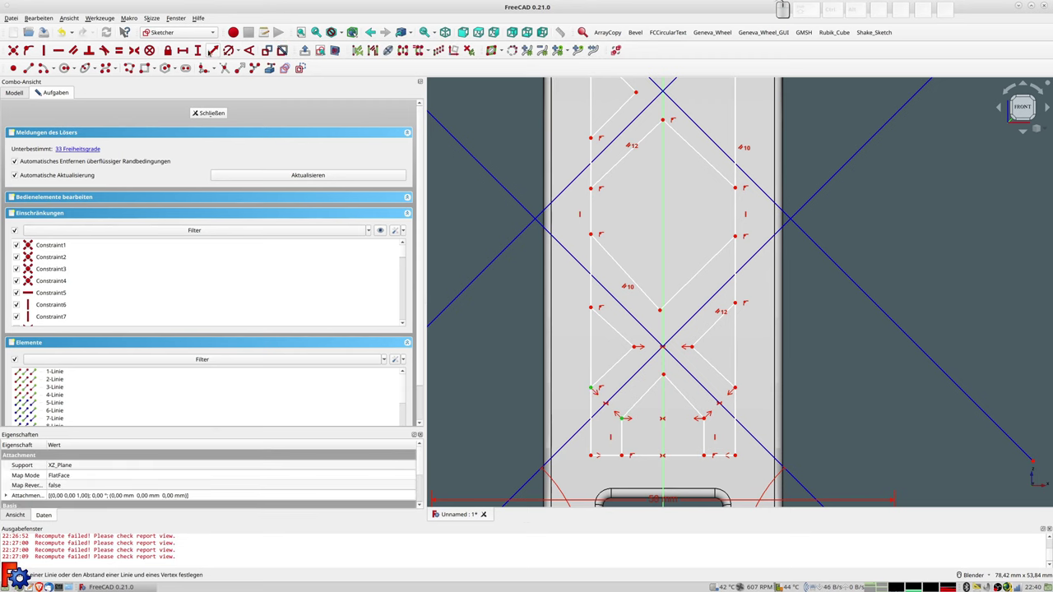
{"action": "left_click", "coordinate": [211, 51]}
{"action": "type", "text": "5"}
{"action": "key", "text": "Return"}
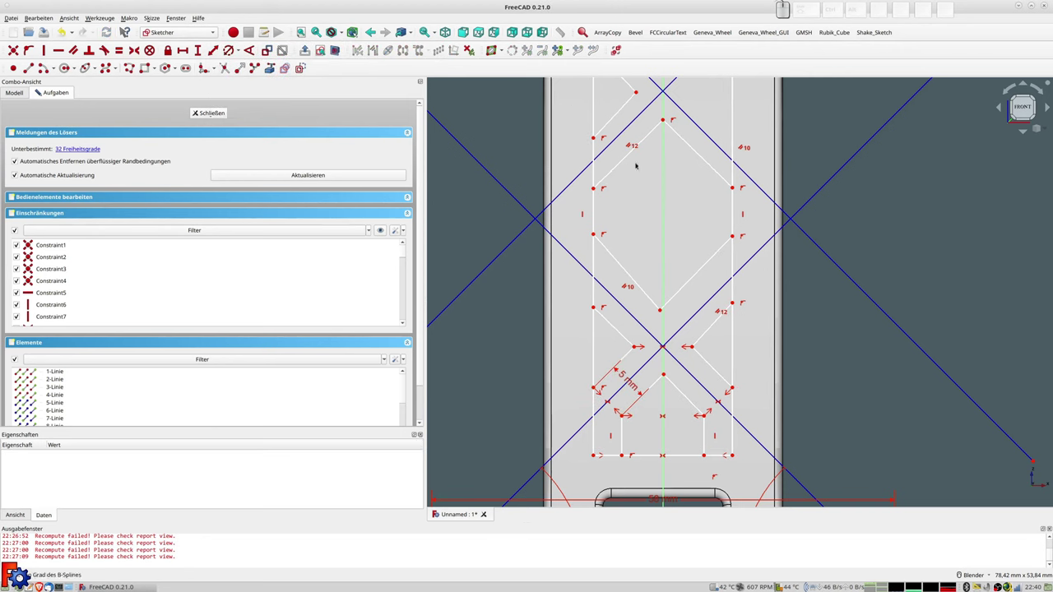
Attach a vertex onto the diagonal line and make it symmetric about the vertical axis.
{"action": "left_click_drag", "start_coordinate": [731, 390], "coordinate": [729, 386]}
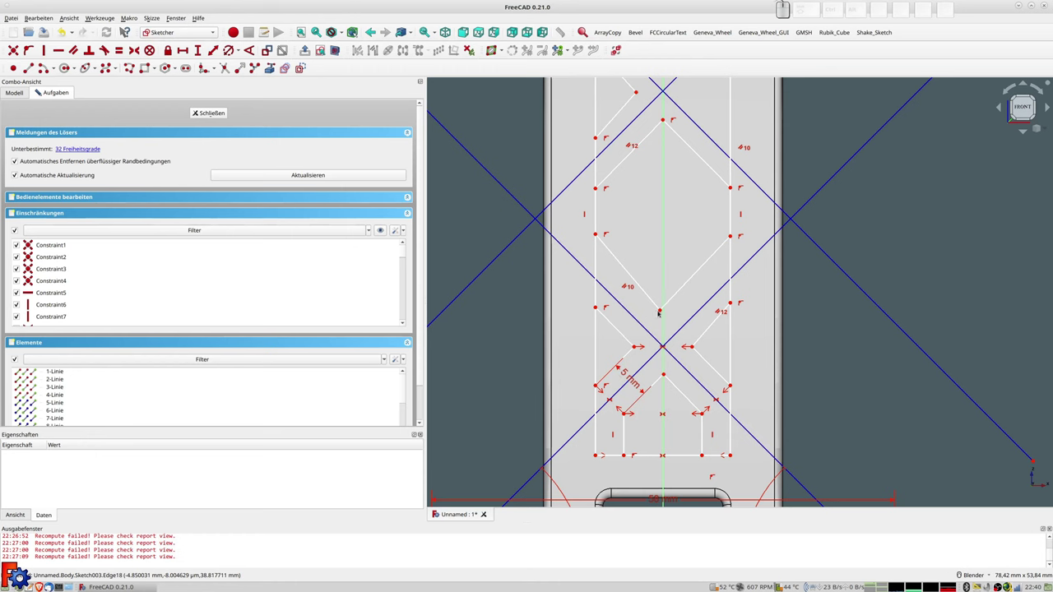
{"action": "left_click", "coordinate": [637, 347]}
{"action": "left_click", "coordinate": [646, 333]}
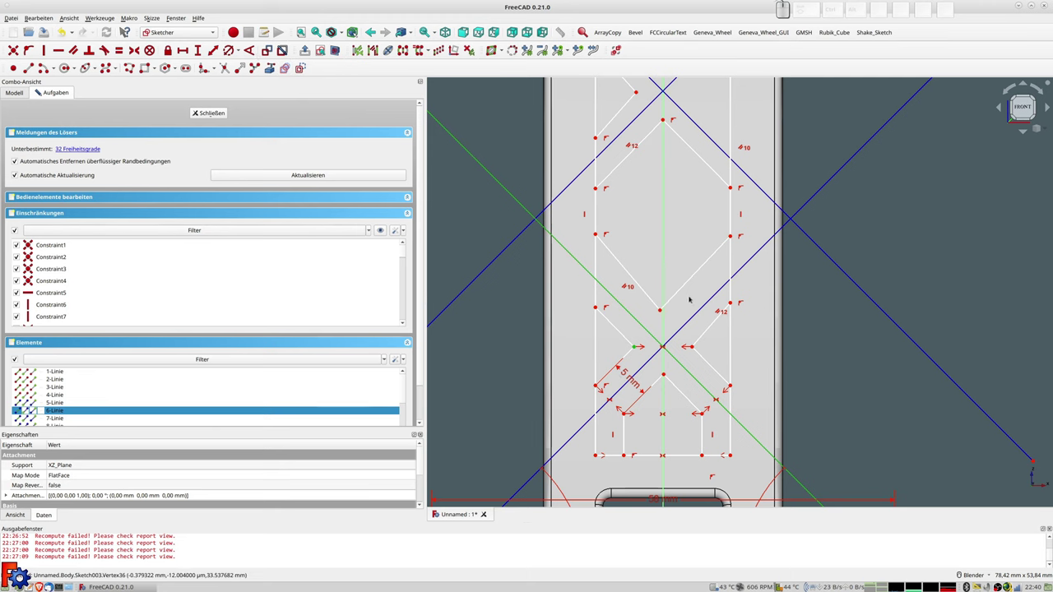
{"action": "left_click", "coordinate": [666, 304]}
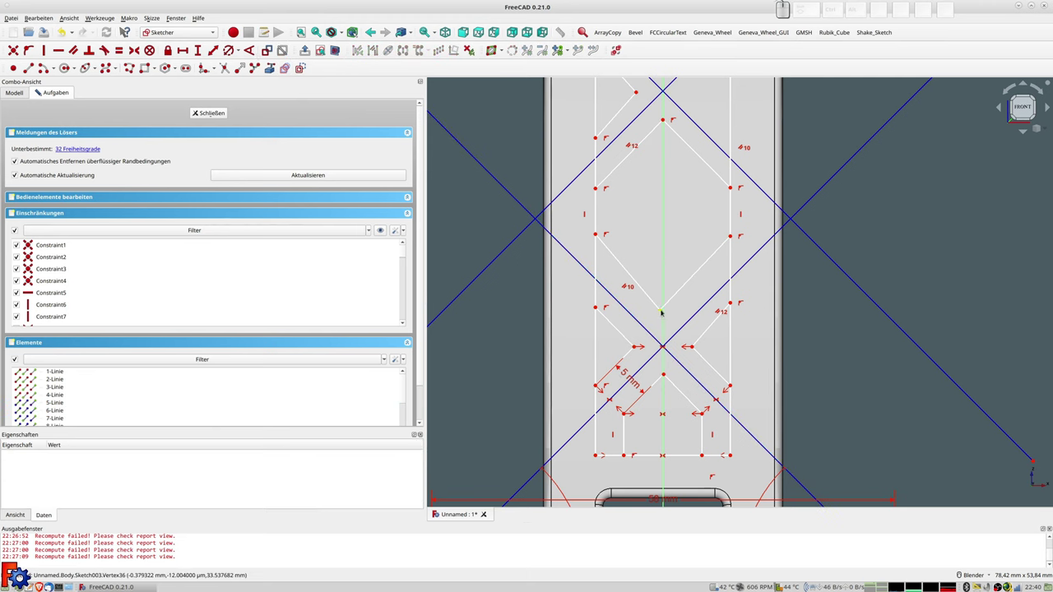
{"action": "left_click", "coordinate": [661, 311]}
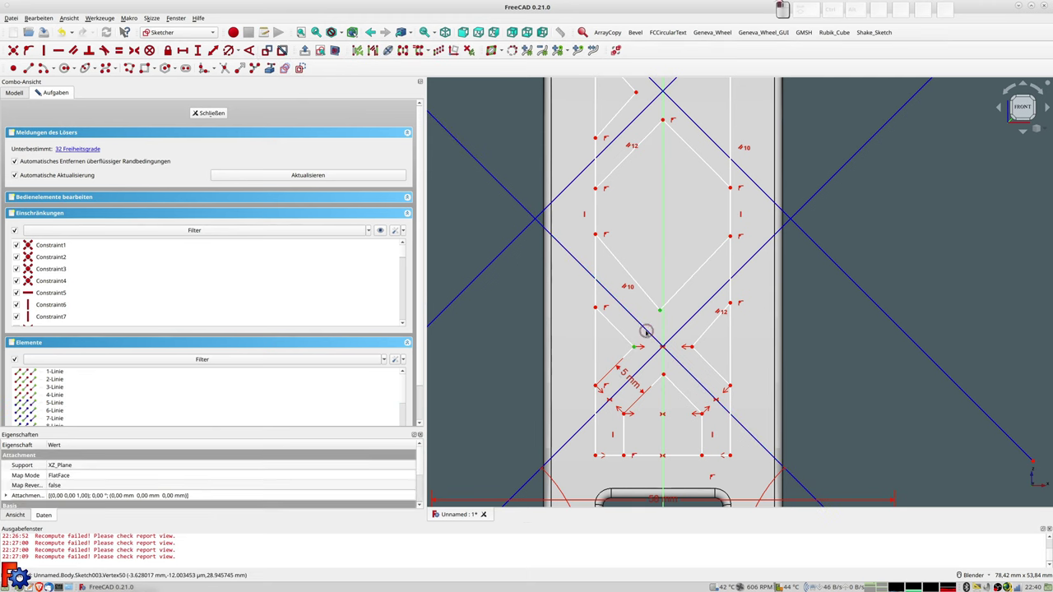
{"action": "left_click", "coordinate": [648, 331]}
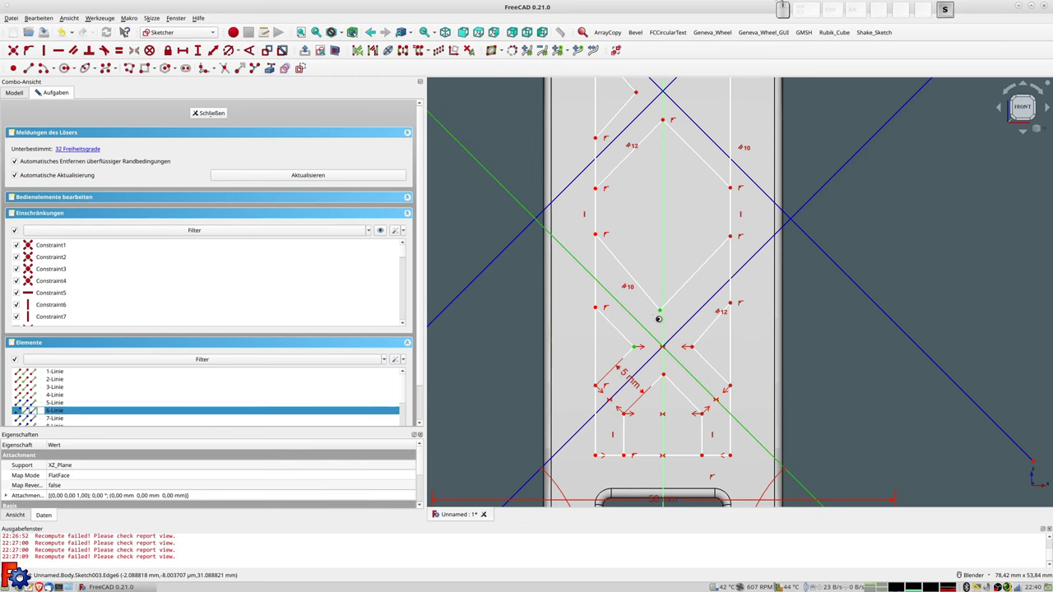
{"action": "key", "text": "o"}
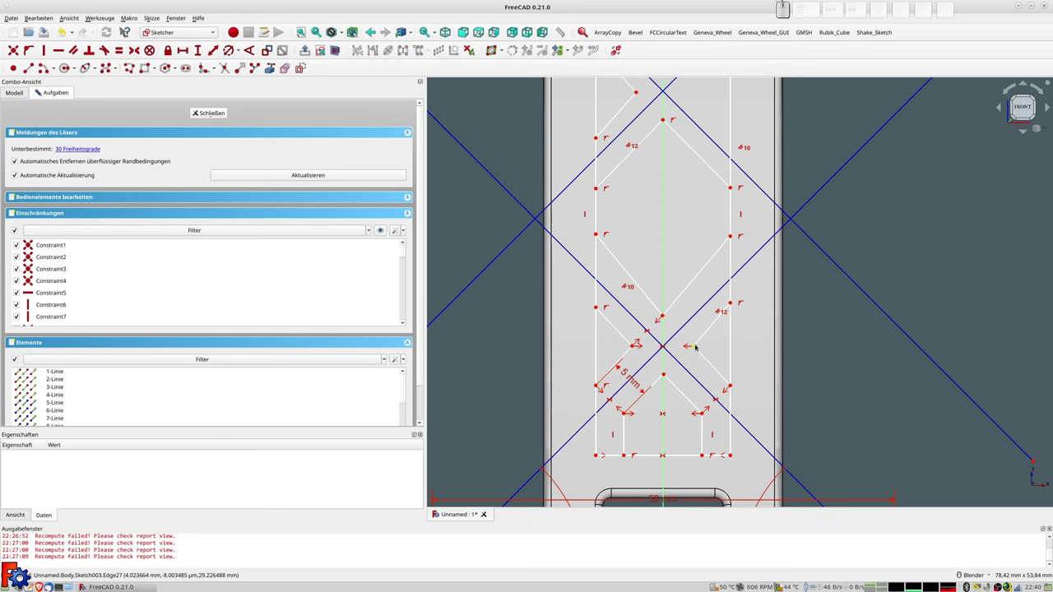
{"action": "left_click", "coordinate": [691, 346]}
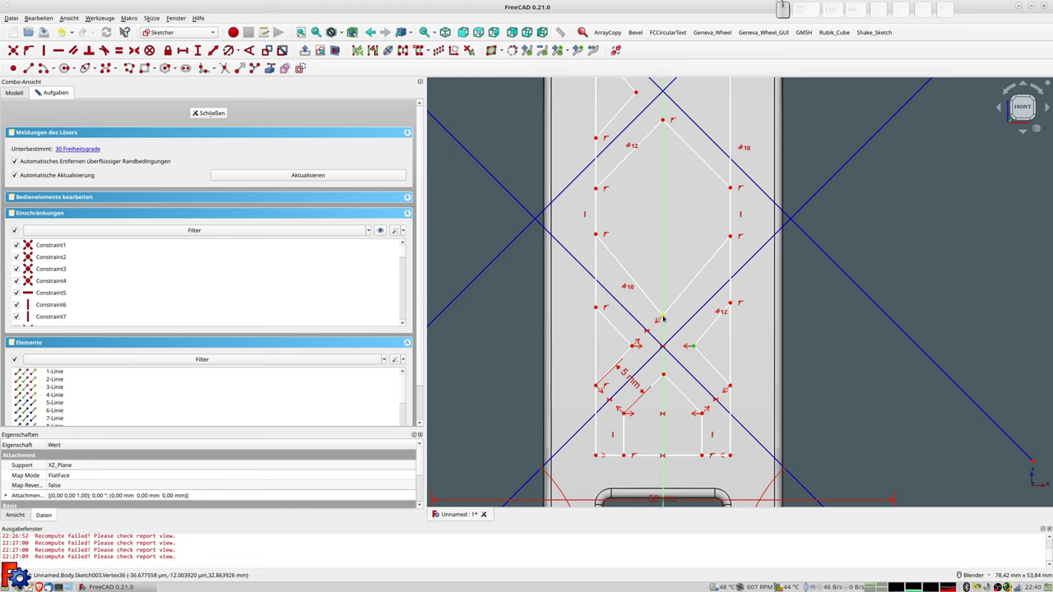
{"action": "key", "text": "s"}
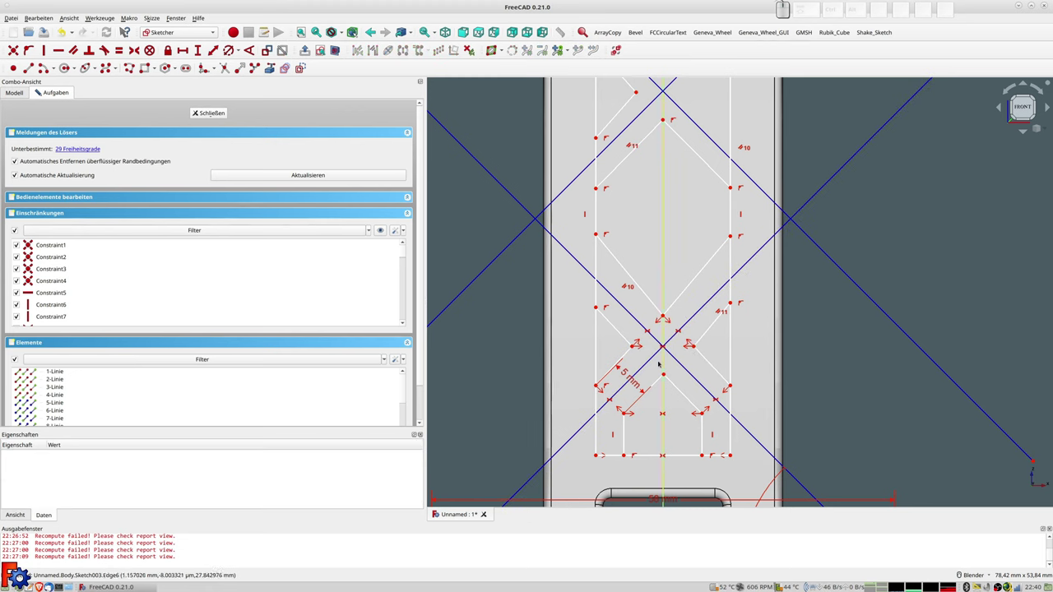
Set the diagonal strip's width from the vertical axis to 5 mm.
{"action": "key", "text": "g"}
{"action": "key", "text": "l"}
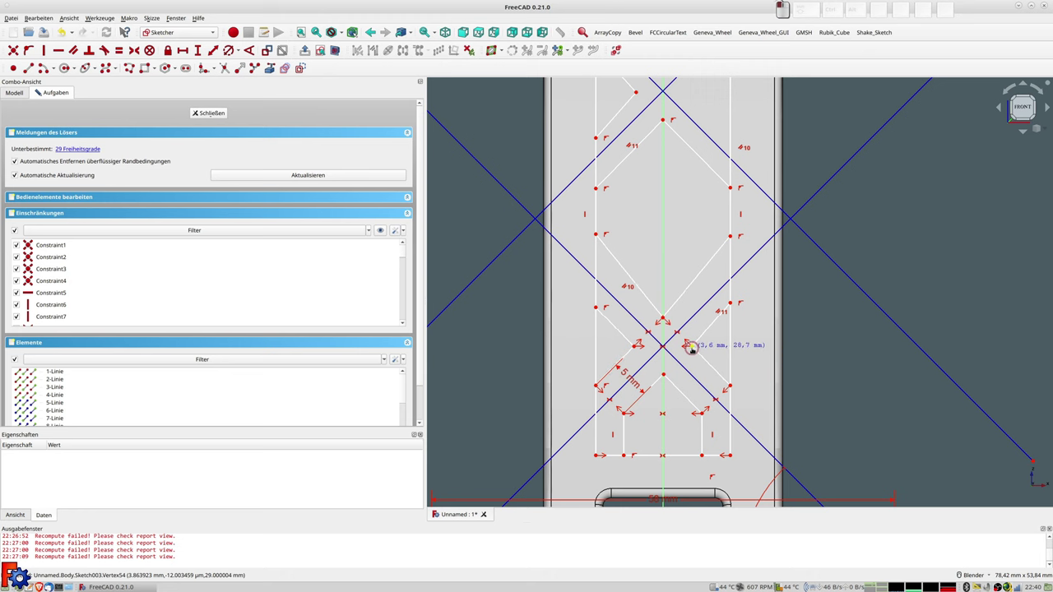
{"action": "key", "text": "Escape"}
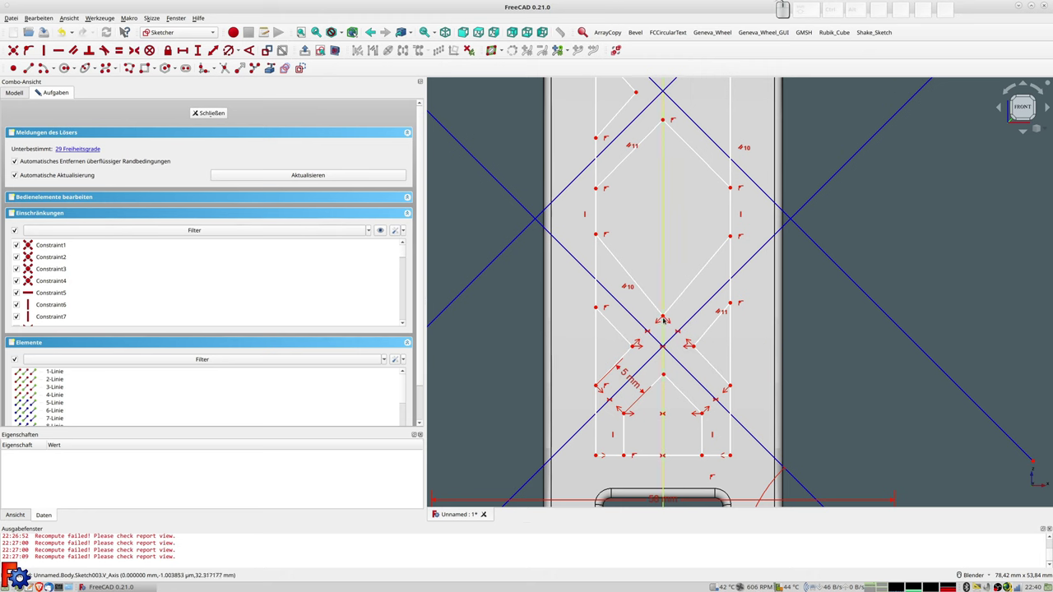
{"action": "left_click", "coordinate": [663, 320]}
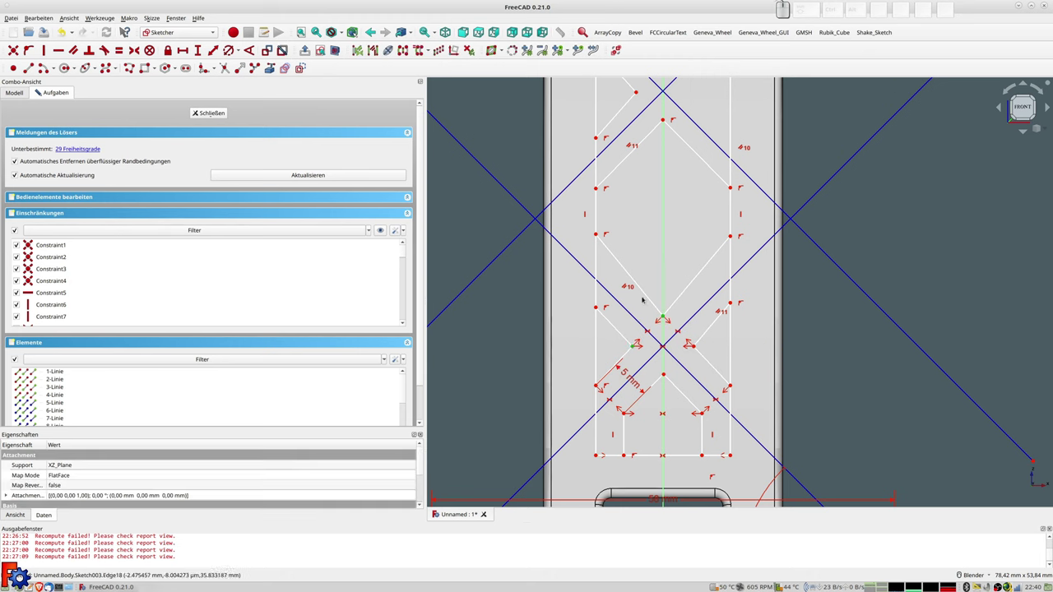
{"action": "left_click", "coordinate": [211, 51]}
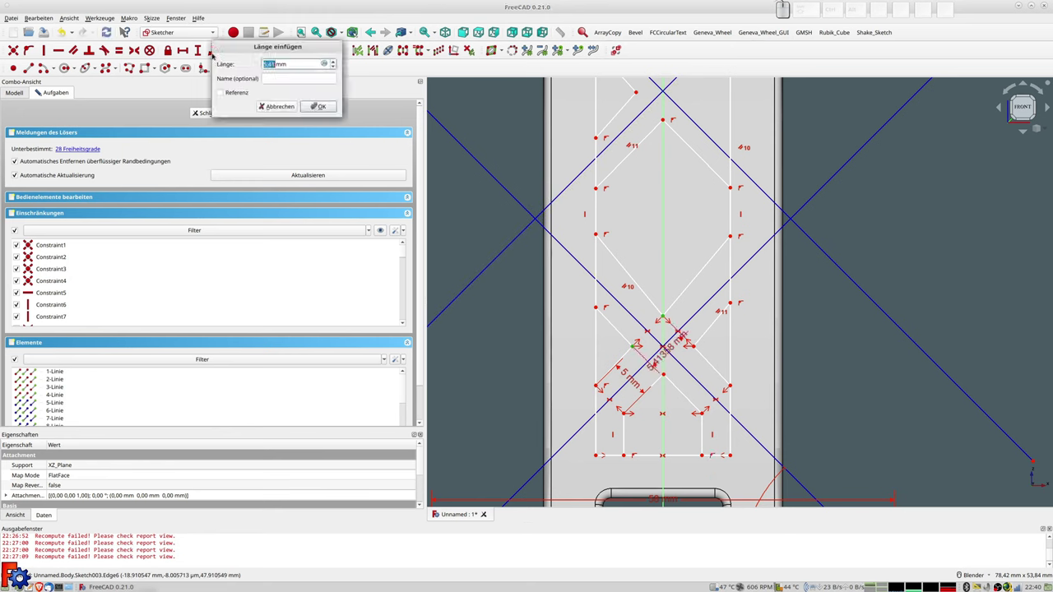
{"action": "type", "text": "5"}
{"action": "key", "text": "Return"}
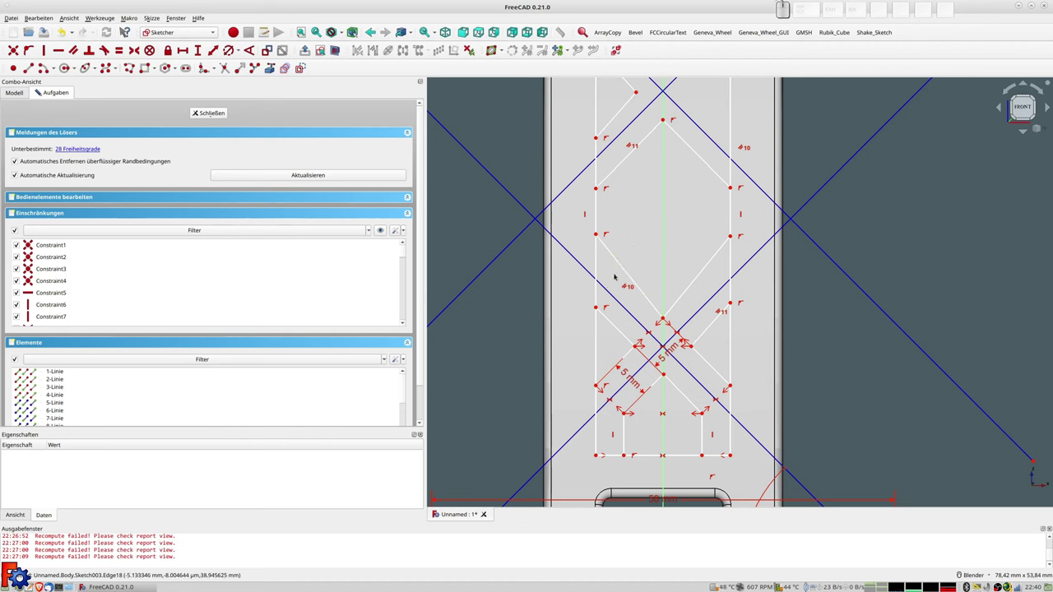
Make the left-side diagonal lines parallel to each other.
{"action": "key", "text": "g"}
{"action": "key", "text": "l"}
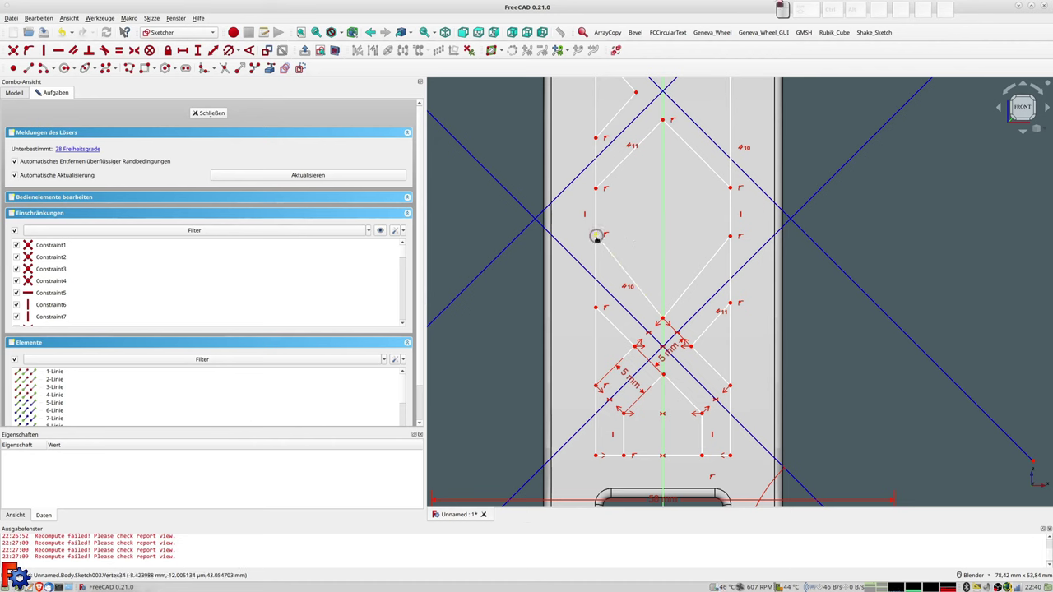
{"action": "key", "text": "Escape"}
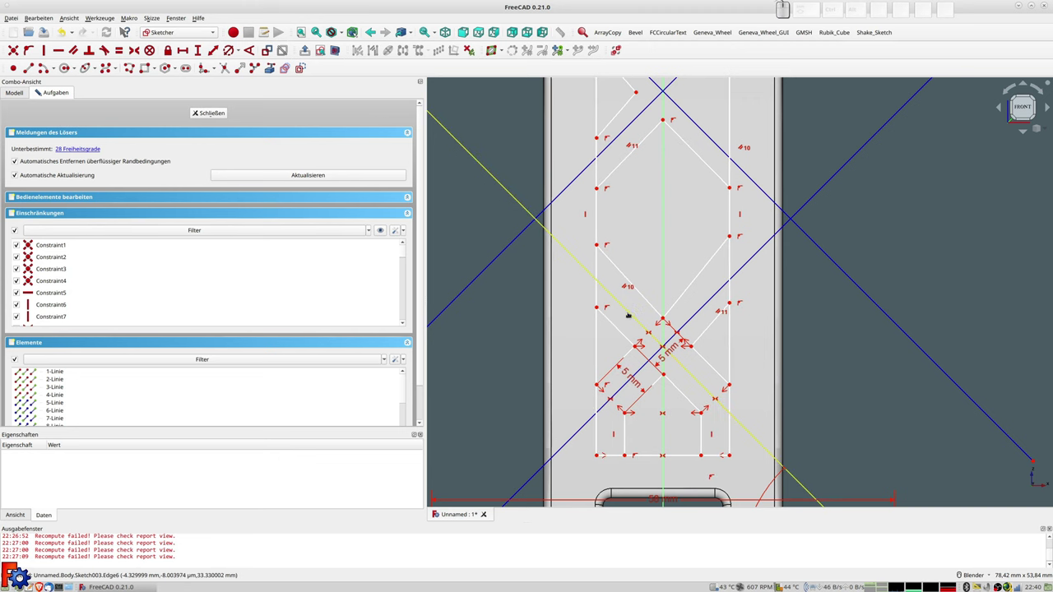
{"action": "left_click", "coordinate": [628, 315]}
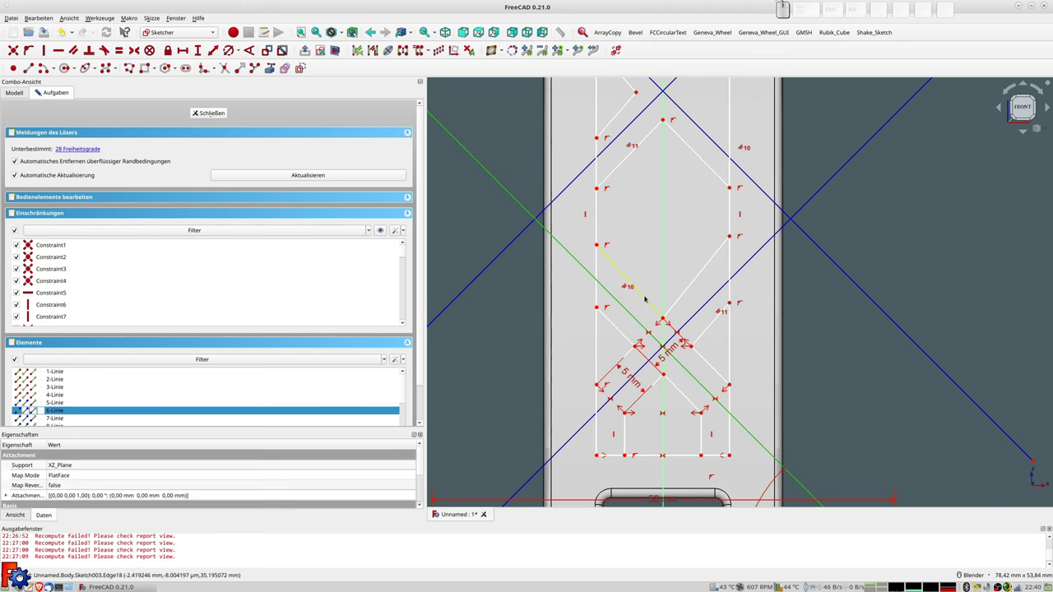
{"action": "left_click", "coordinate": [655, 245]}
{"action": "key", "text": "p"}
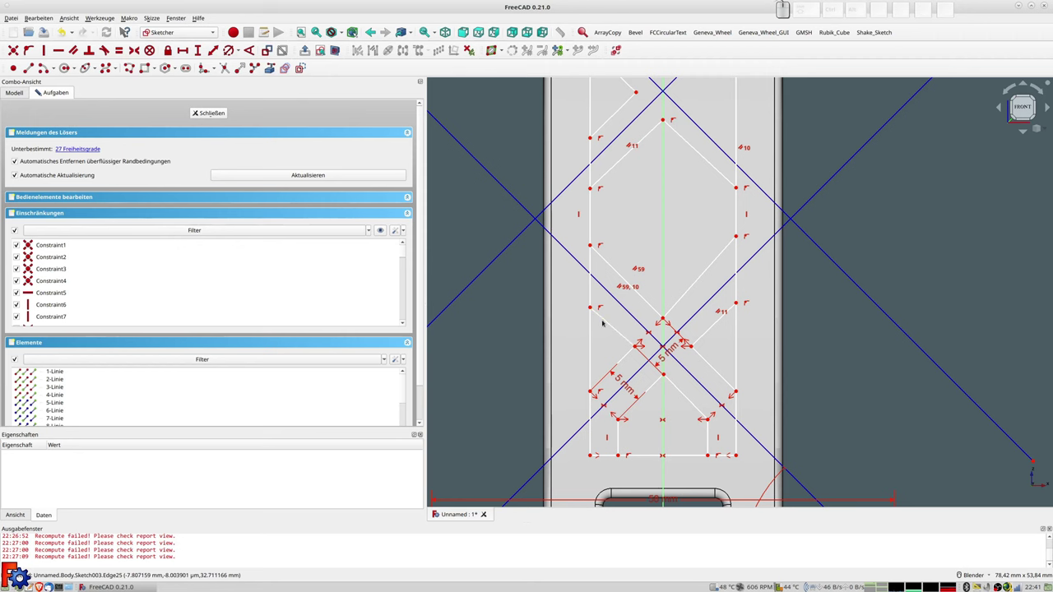
{"action": "left_click", "coordinate": [603, 321]}
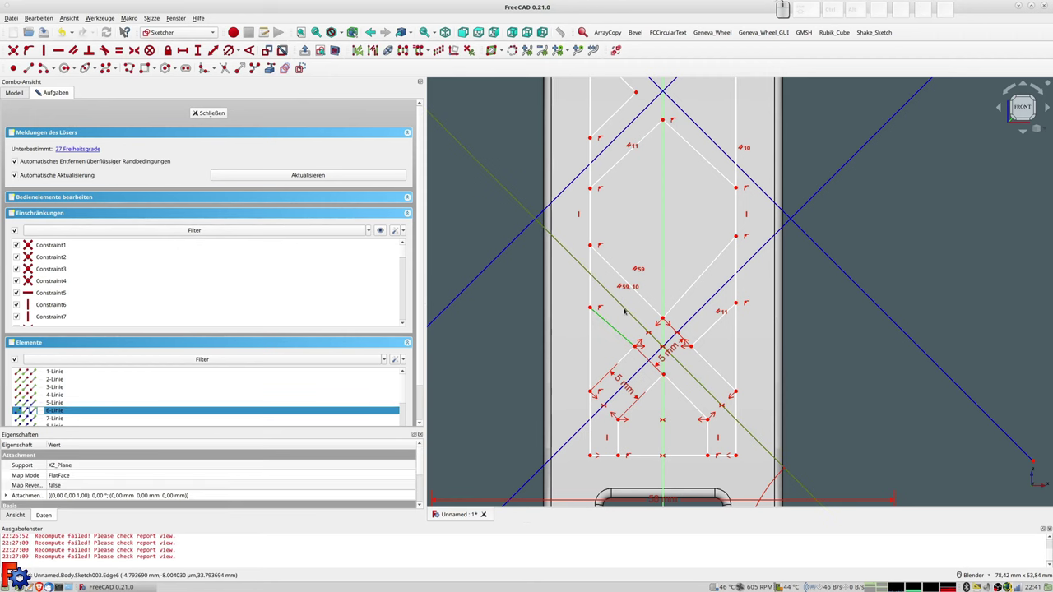
{"action": "key", "text": "p"}
Make the right-side diagonal lines parallel in pairs.
{"action": "left_click", "coordinate": [700, 282]}
{"action": "left_click", "coordinate": [719, 294]}
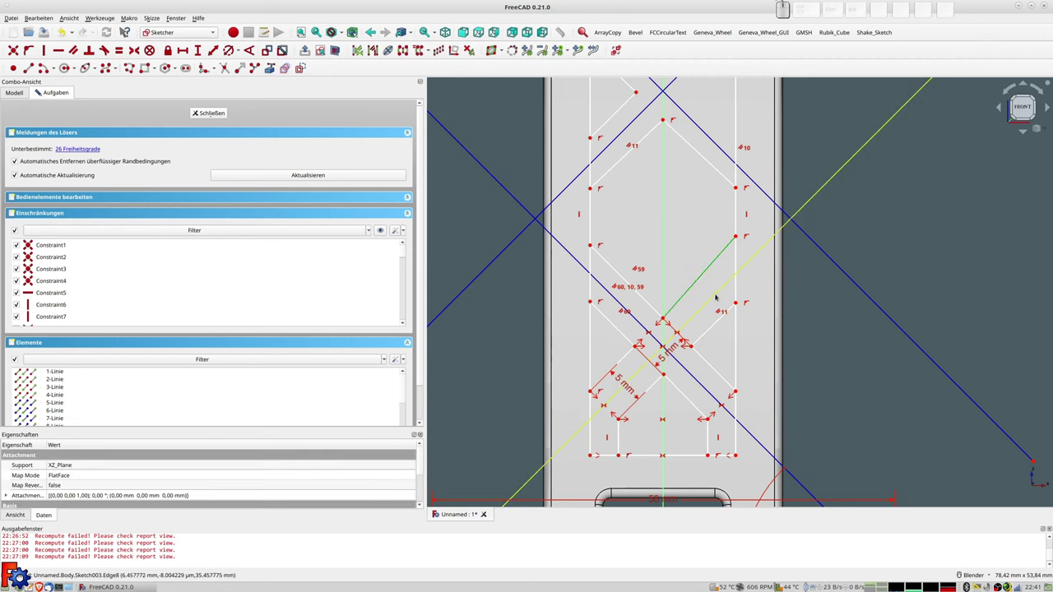
{"action": "key", "text": "p"}
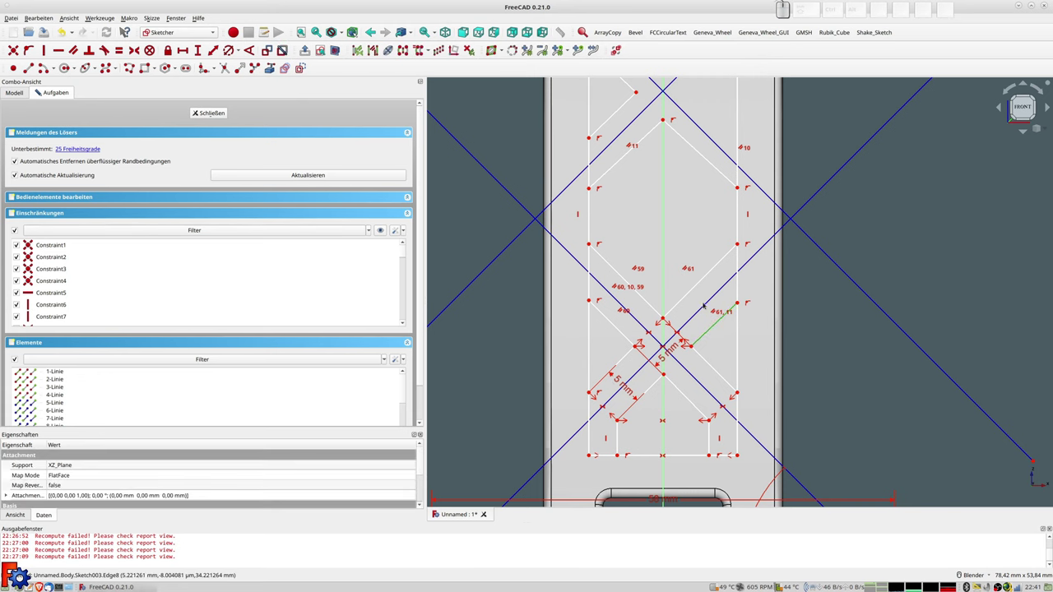
{"action": "left_click", "coordinate": [705, 308]}
{"action": "left_click", "coordinate": [698, 337]}
{"action": "key", "text": "p"}
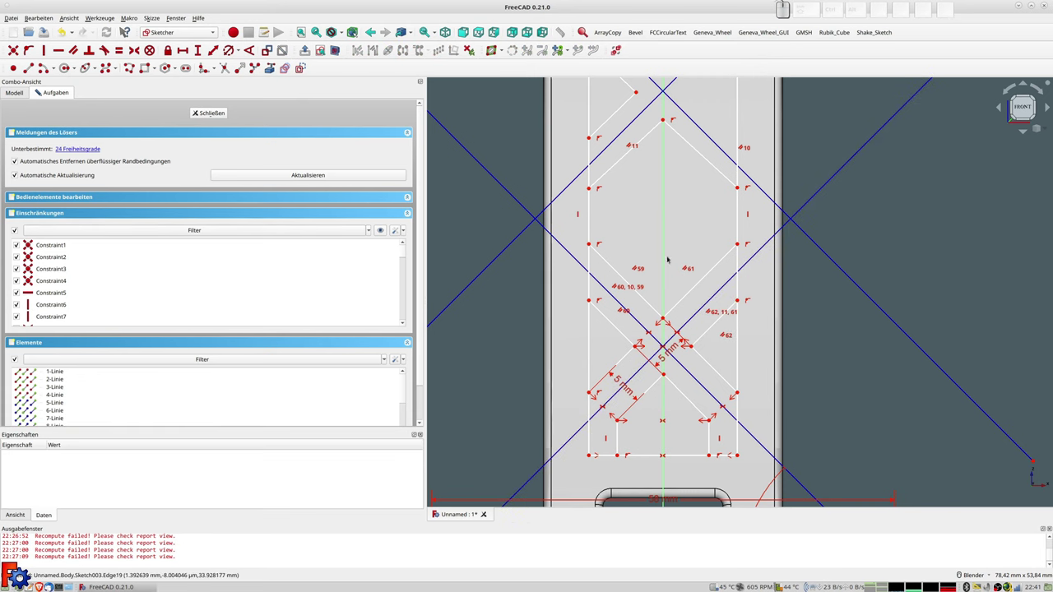
{"action": "key", "text": "g"}
{"action": "key", "text": "c"}
{"action": "key", "text": "Escape"}
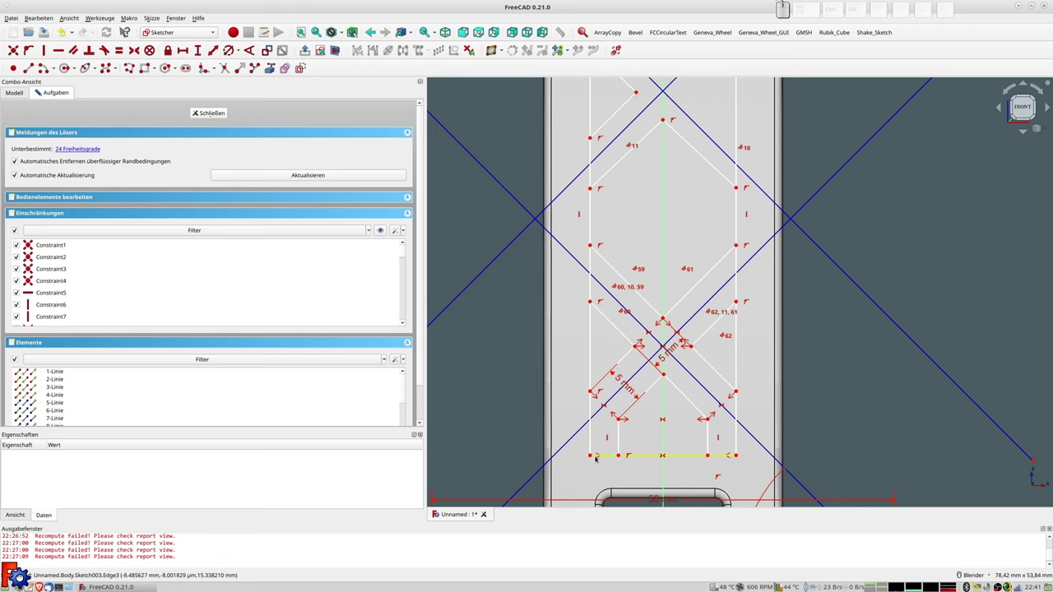
Constrain the distance between the bottom-left and bottom-right corners to 20 mm.
{"action": "left_click", "coordinate": [589, 457]}
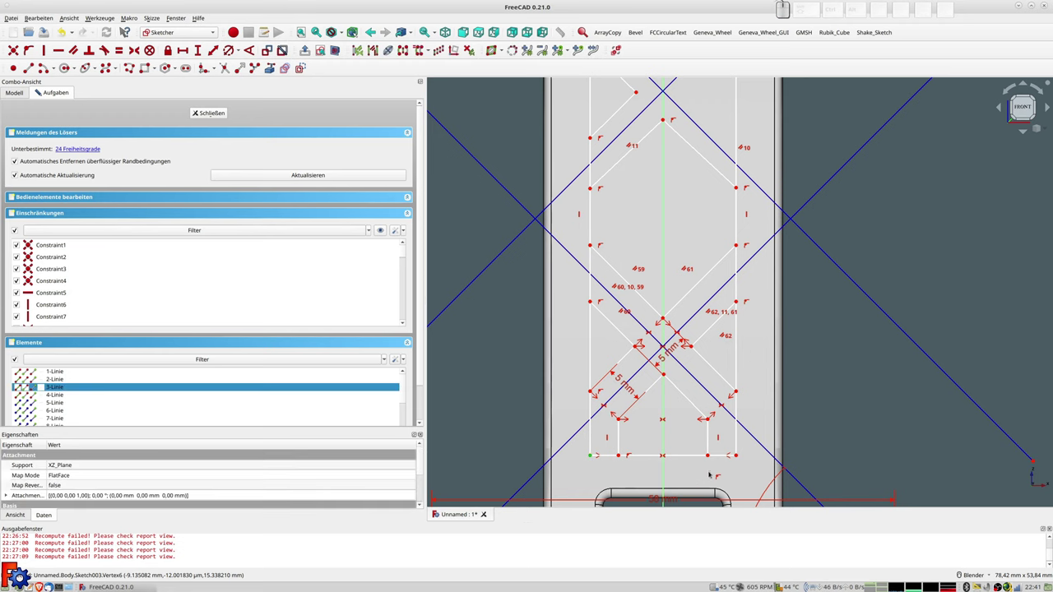
{"action": "left_click", "coordinate": [735, 457]}
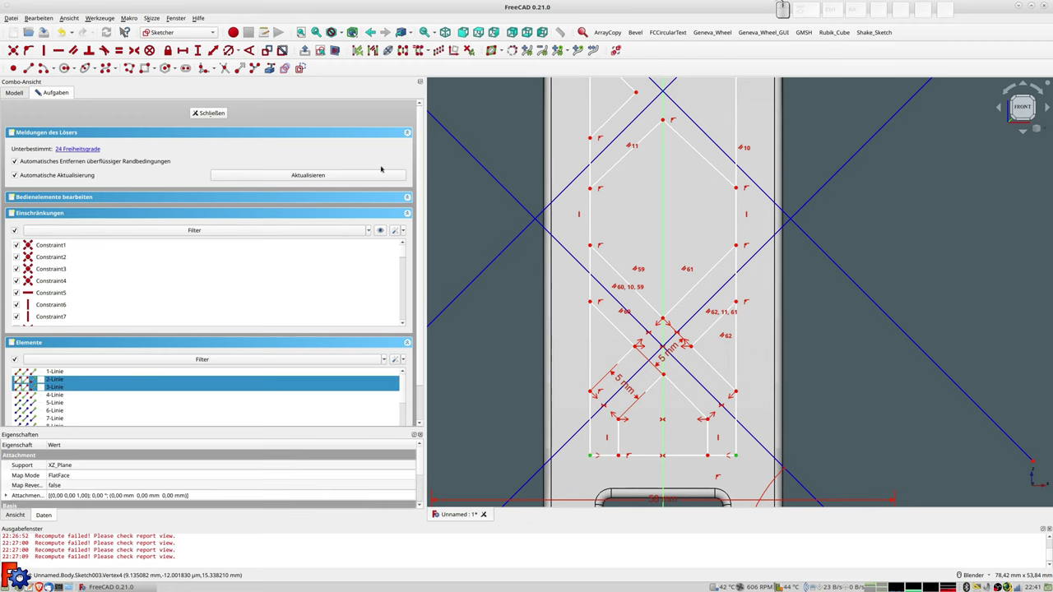
{"action": "left_click", "coordinate": [212, 51]}
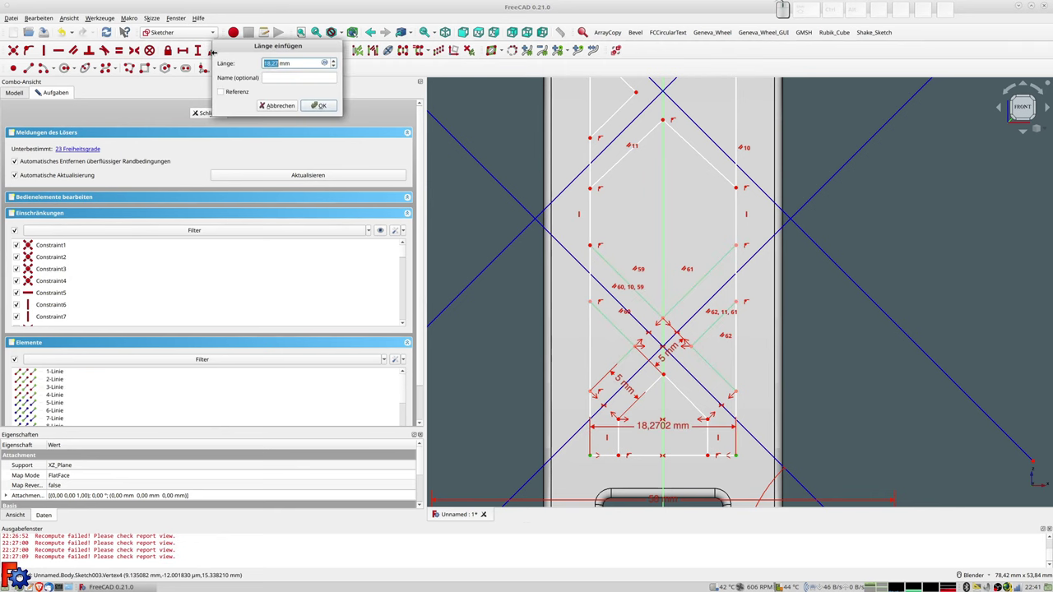
{"action": "key", "text": "Return"}
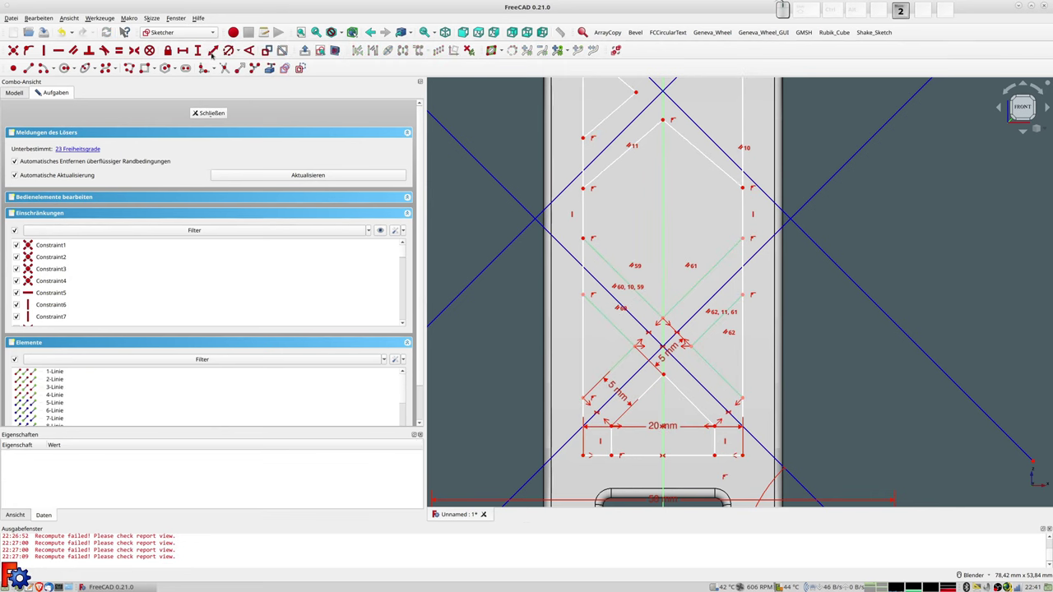
{"action": "scroll", "coordinate": [603, 97], "scroll_direction": "down", "scroll_amount": 3}
{"action": "middle_click_drag", "start_coordinate": [603, 97], "coordinate": [641, 238], "text": "shift"}
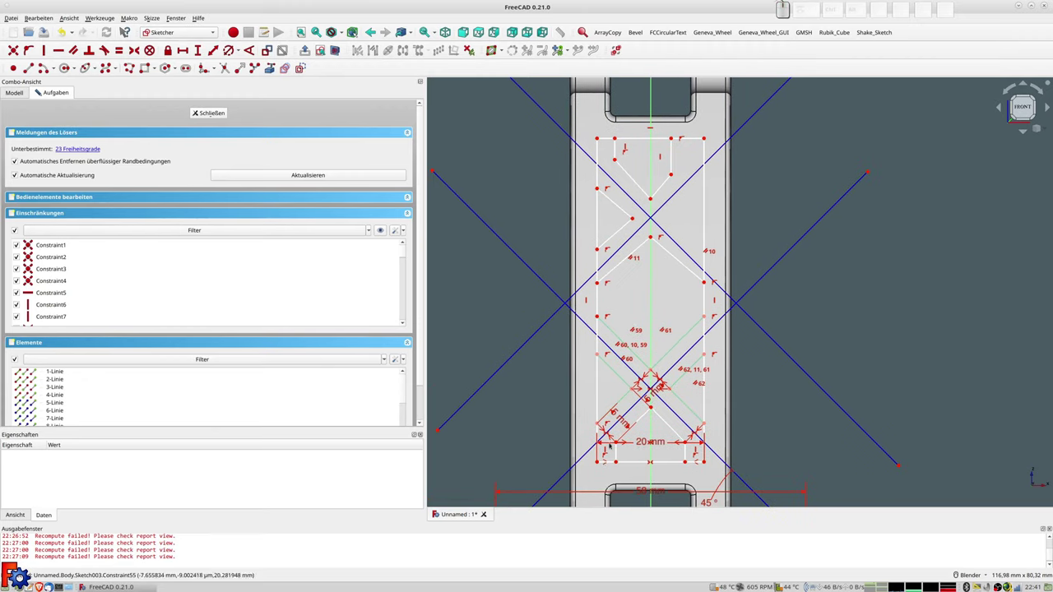
Draw a long horizontal construction line across the whole part.
{"action": "key", "text": "g"}
{"action": "key", "text": "l"}
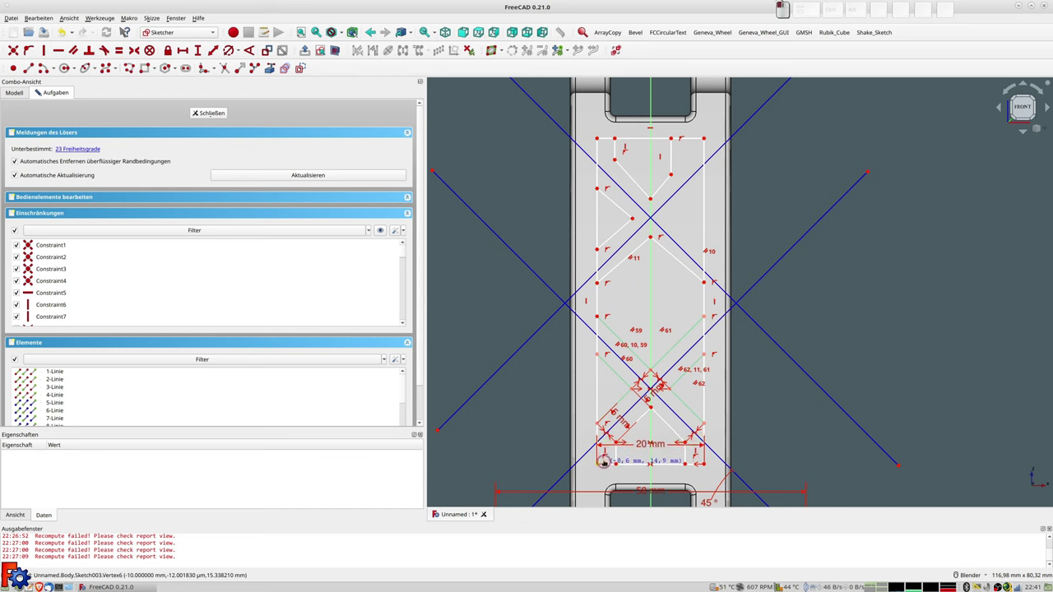
{"action": "key", "text": "Escape"}
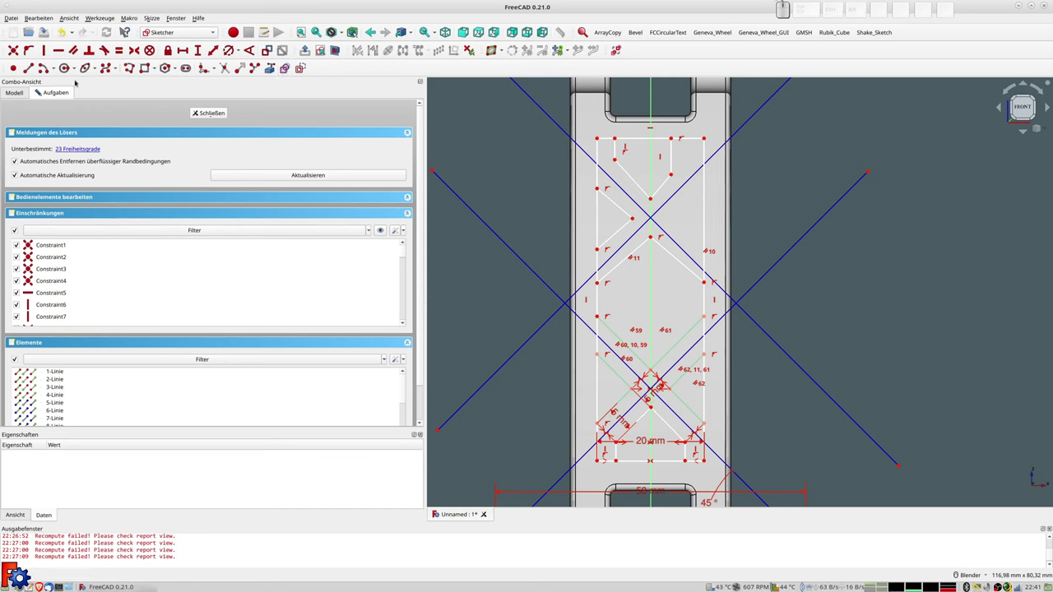
{"action": "left_click", "coordinate": [29, 68]}
{"action": "left_click", "coordinate": [466, 303]}
{"action": "left_click", "coordinate": [879, 303]}
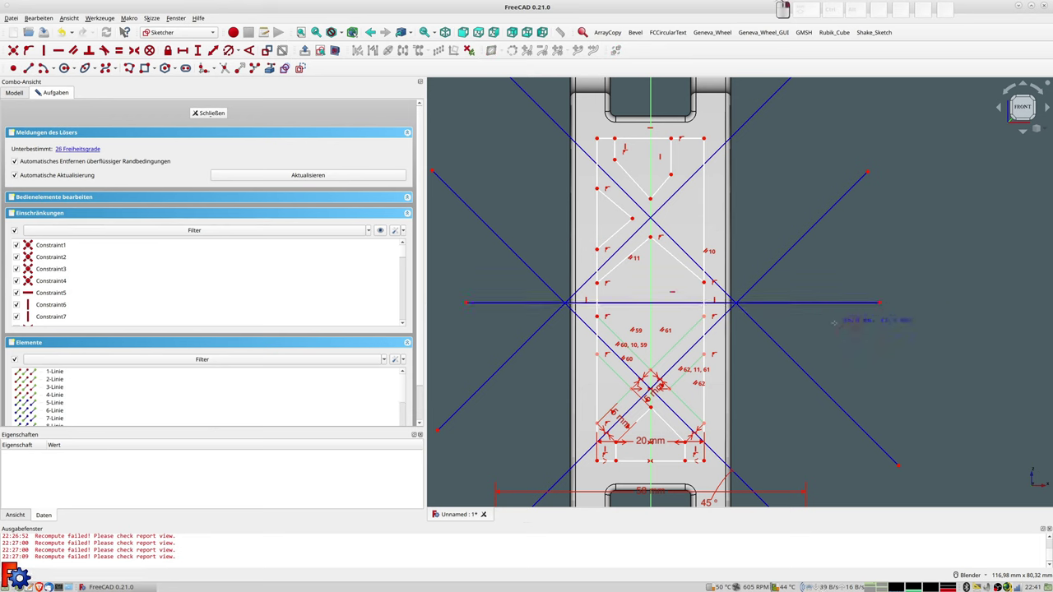
Place the blue horizontal line's left end 45 mm above the horizontal axis.
{"action": "left_click", "coordinate": [466, 303]}
{"action": "scroll", "coordinate": [455, 420], "scroll_direction": "down", "scroll_amount": 5}
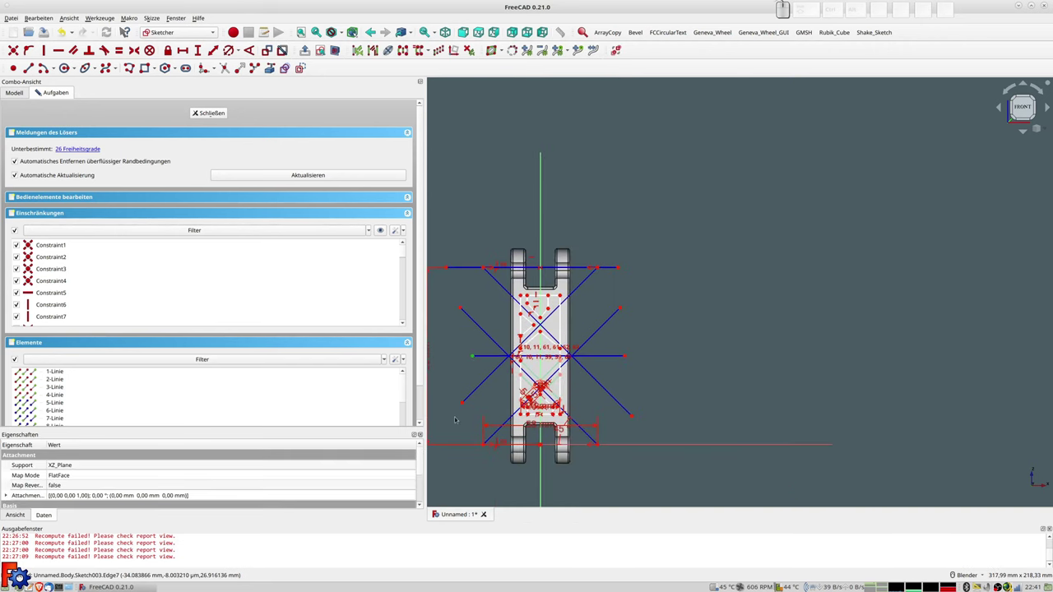
{"action": "left_click", "coordinate": [682, 450]}
{"action": "key", "text": "i"}
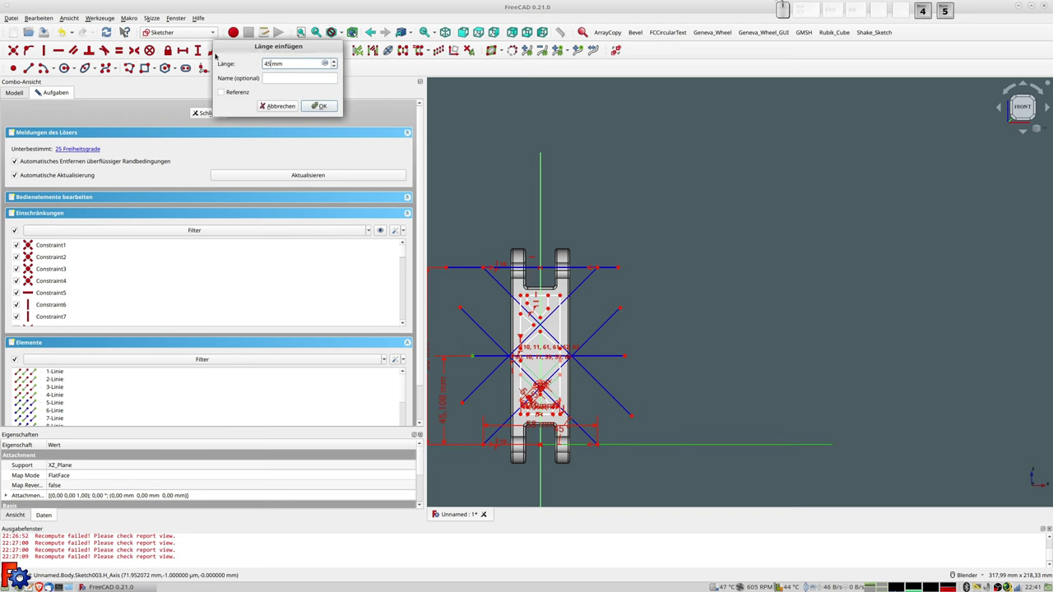
{"action": "key", "text": "Return"}
Make the left-edge vertex pair symmetric about the blue horizontal line.
{"action": "scroll", "coordinate": [596, 363], "scroll_direction": "up", "scroll_amount": 3}
{"action": "scroll", "coordinate": [596, 363], "scroll_direction": "up", "scroll_amount": 2}
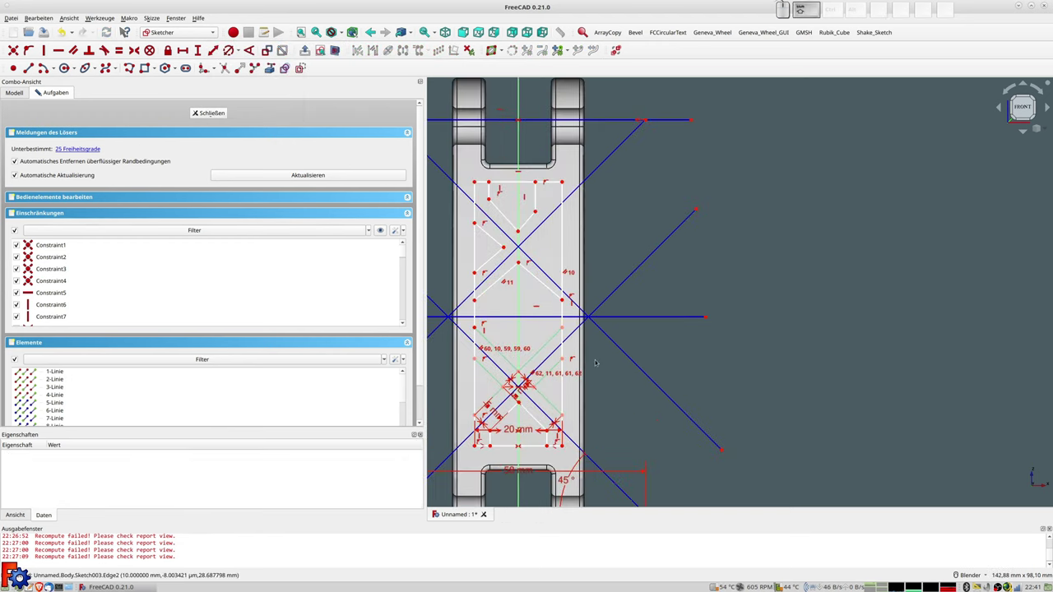
{"action": "middle_click_drag", "start_coordinate": [596, 363], "coordinate": [749, 307], "text": "shift"}
{"action": "scroll", "coordinate": [749, 307], "scroll_direction": "up", "scroll_amount": 2}
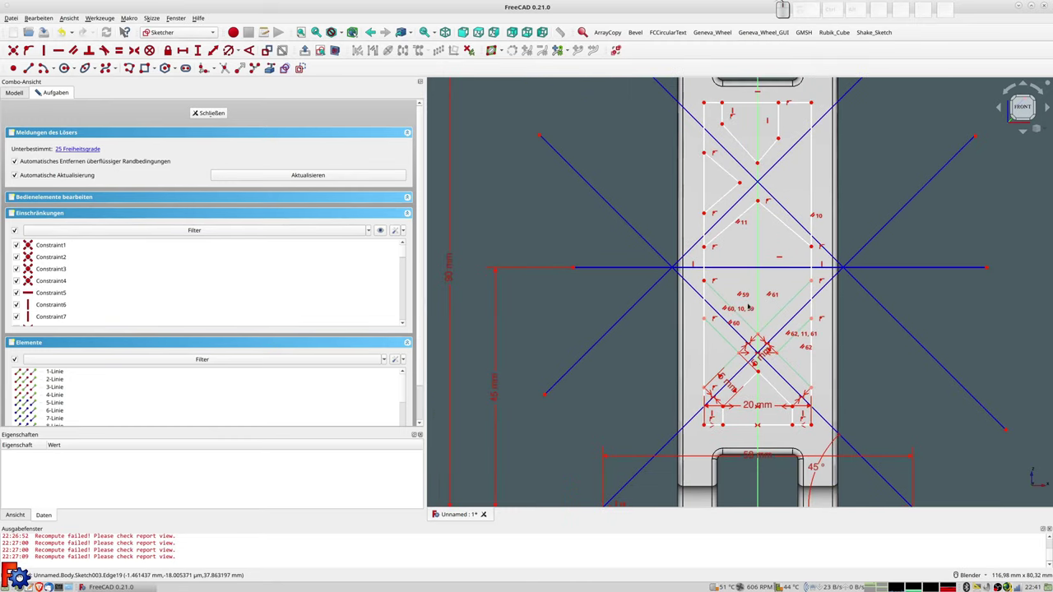
{"action": "right_click", "coordinate": [724, 269]}
{"action": "left_click", "coordinate": [712, 256]}
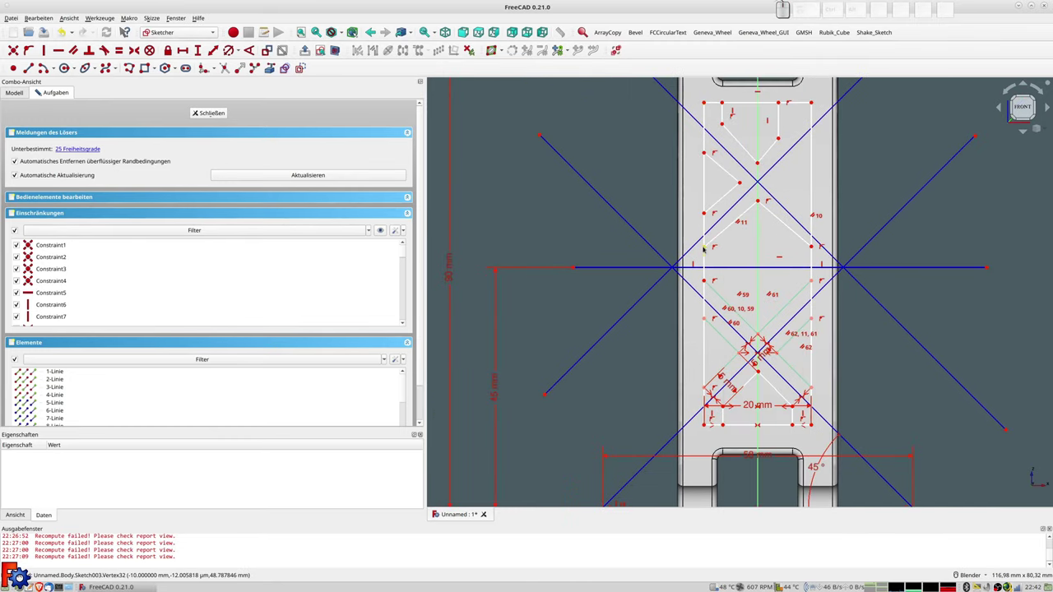
{"action": "left_click", "coordinate": [704, 246]}
{"action": "left_click", "coordinate": [704, 280]}
{"action": "left_click", "coordinate": [721, 268]}
{"action": "key", "text": "s"}
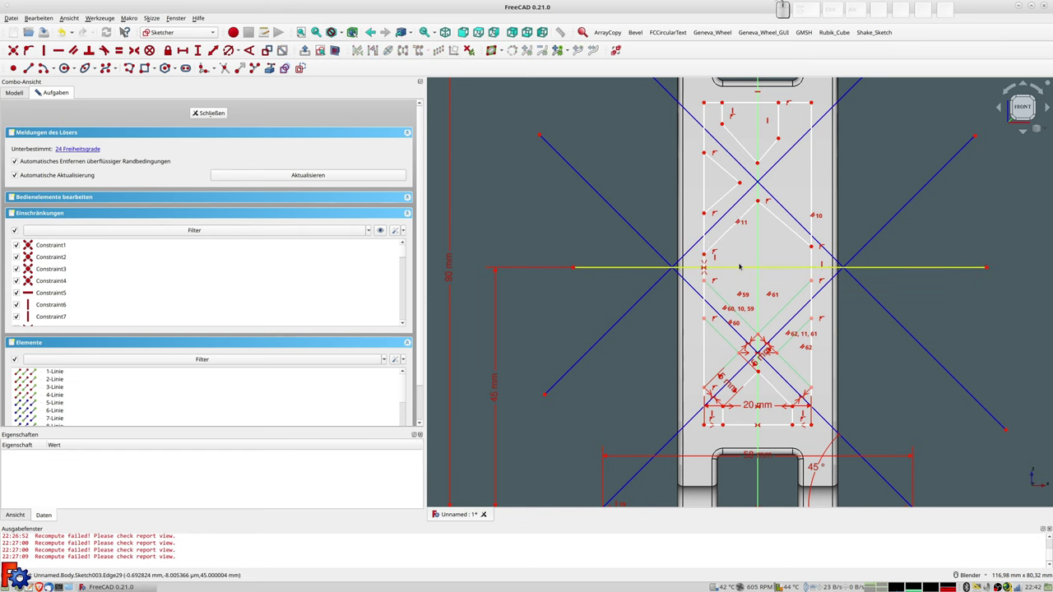
Make the right-edge vertex pair symmetric about the blue line as well.
{"action": "left_click", "coordinate": [811, 247]}
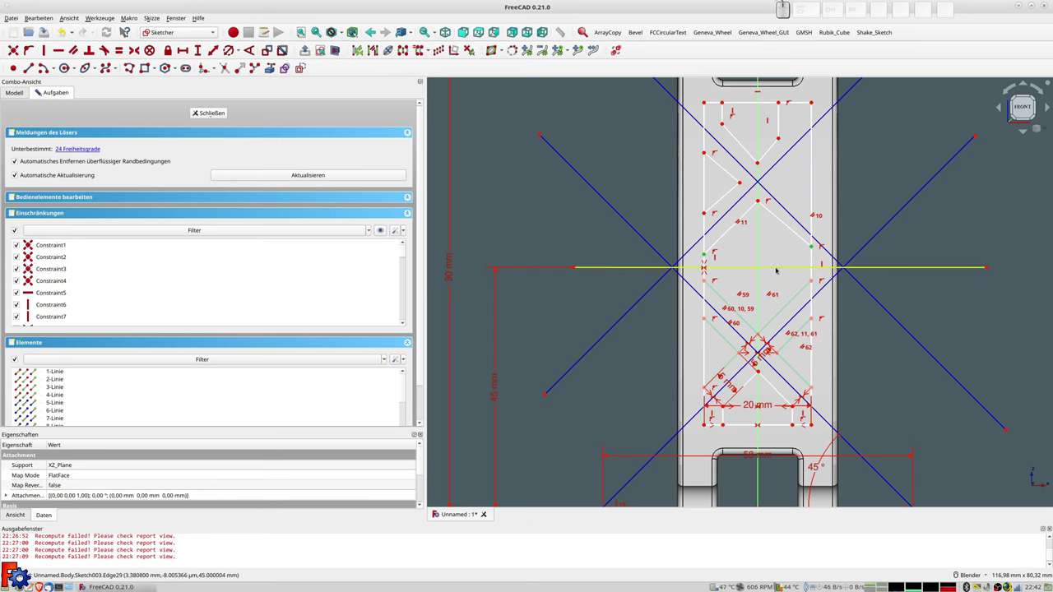
{"action": "left_click", "coordinate": [776, 269]}
{"action": "key", "text": "s"}
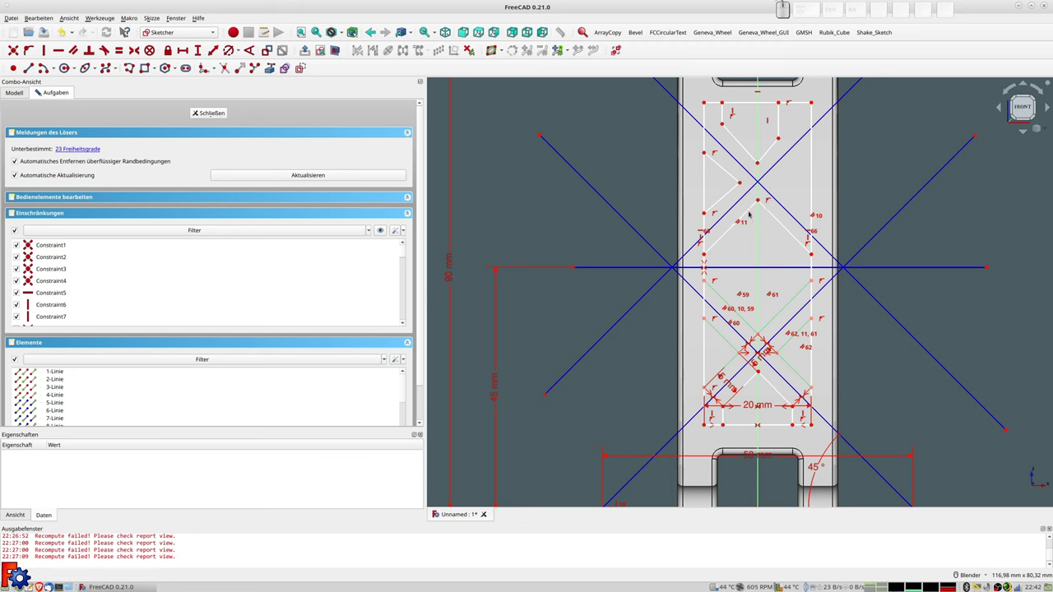
Make two inner diagonal edges parallel to the construction diagonal.
{"action": "left_click", "coordinate": [737, 206]}
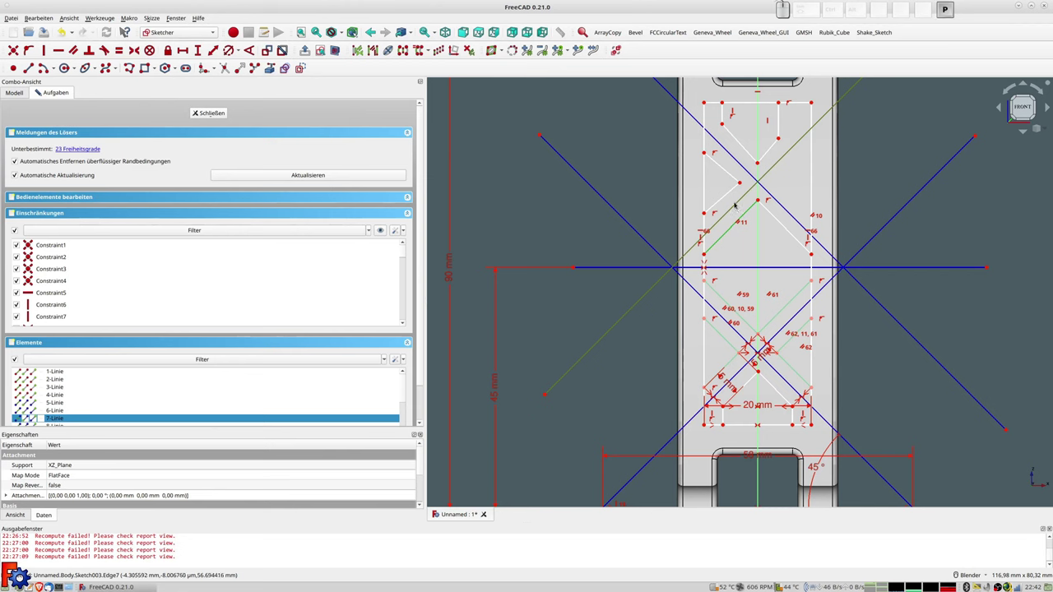
{"action": "left_click", "coordinate": [735, 205]}
{"action": "key", "text": "p"}
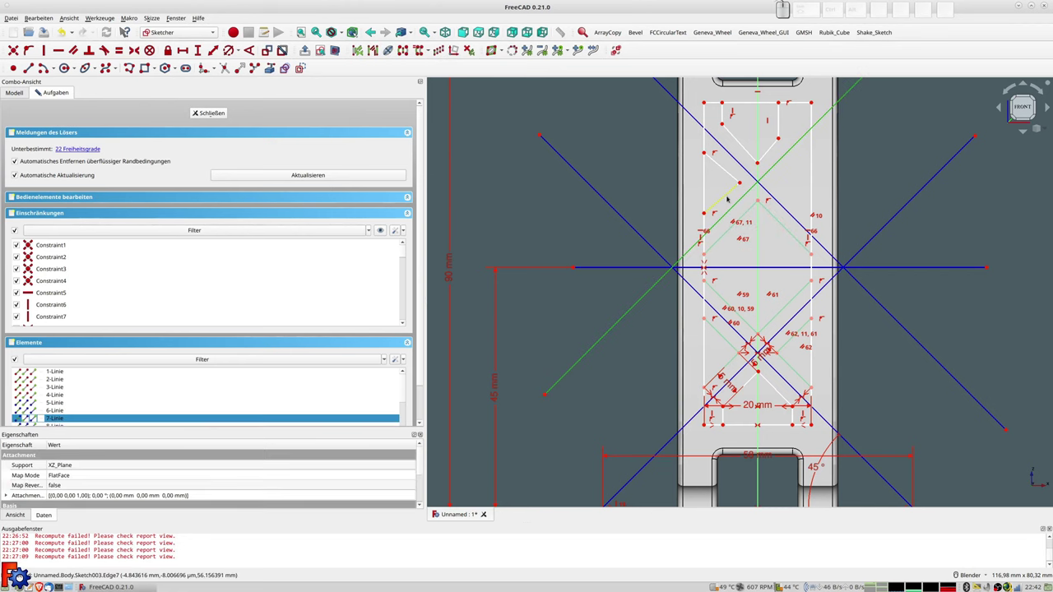
{"action": "left_click", "coordinate": [728, 198]}
{"action": "key", "text": "p"}
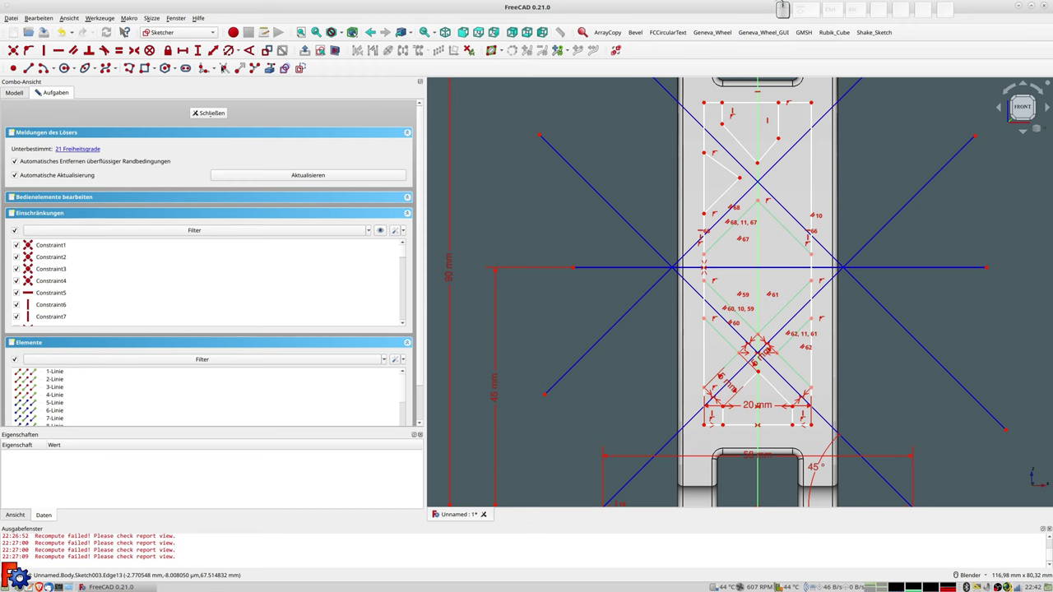
Draw a new upper-right diagonal ending on the right vertical edge and constrain it.
{"action": "left_click", "coordinate": [129, 68]}
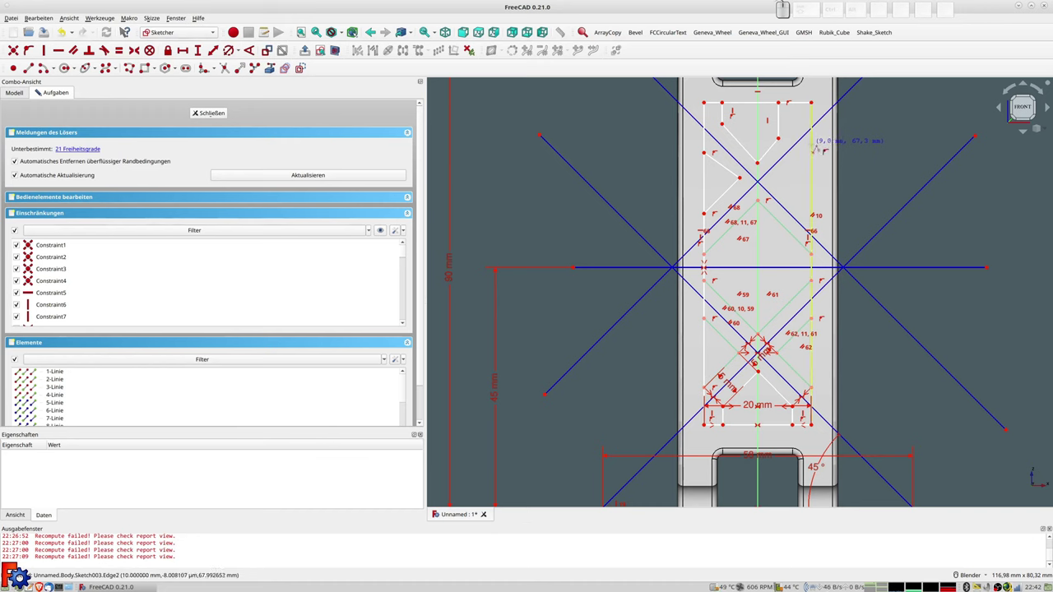
{"action": "left_click", "coordinate": [777, 175]}
{"action": "left_click", "coordinate": [813, 144]}
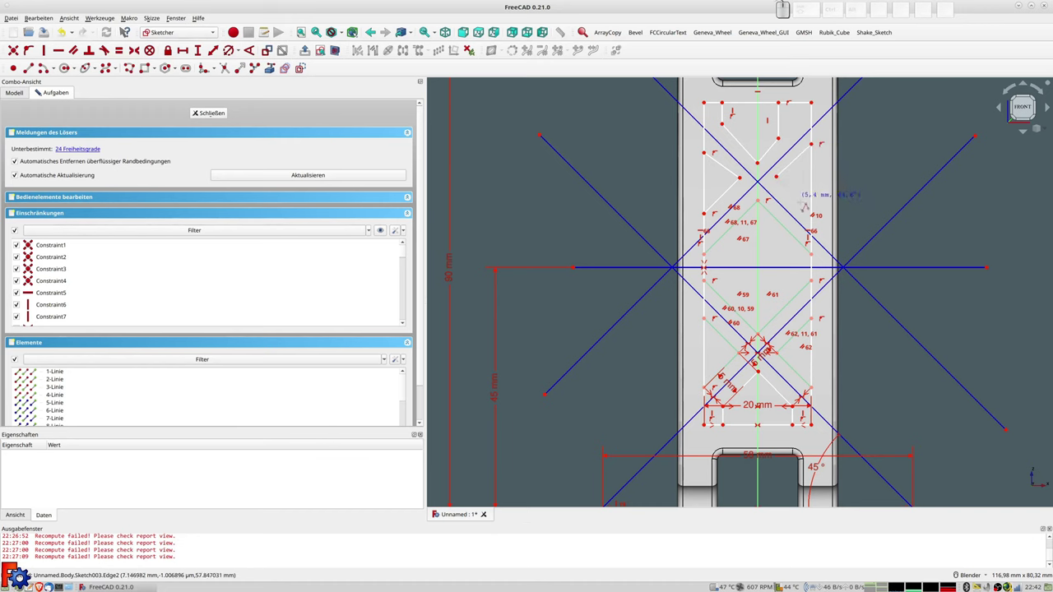
{"action": "left_click", "coordinate": [813, 216]}
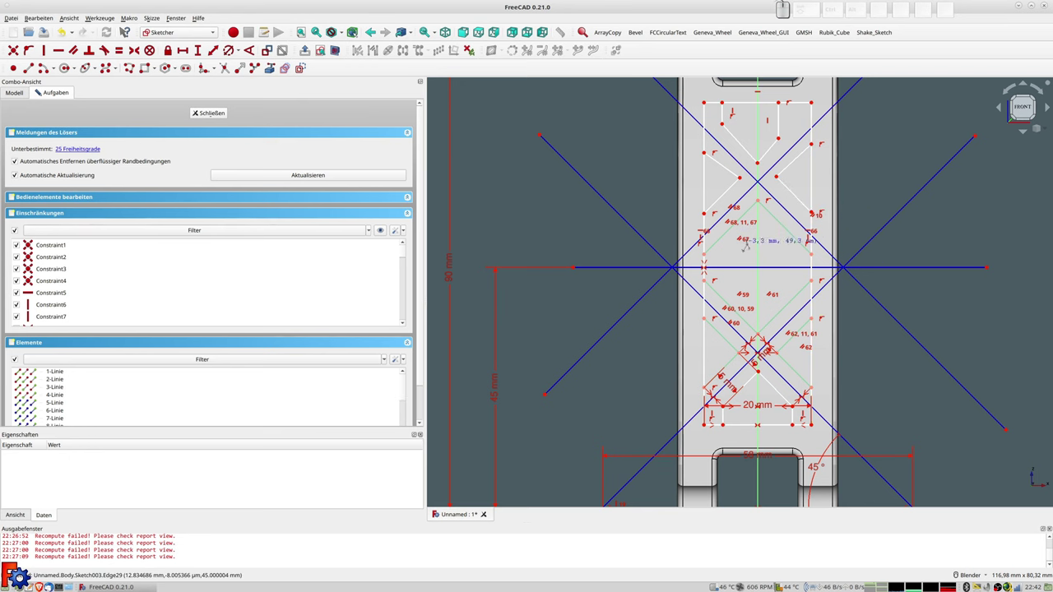
{"action": "scroll", "coordinate": [795, 231], "scroll_direction": "up", "scroll_amount": 1}
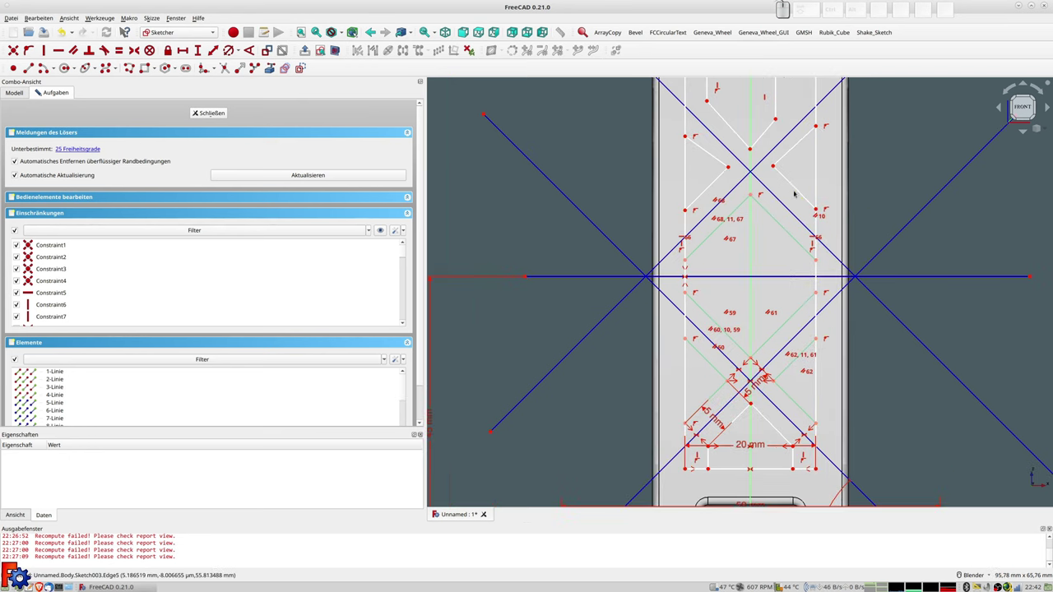
{"action": "left_click", "coordinate": [794, 190]}
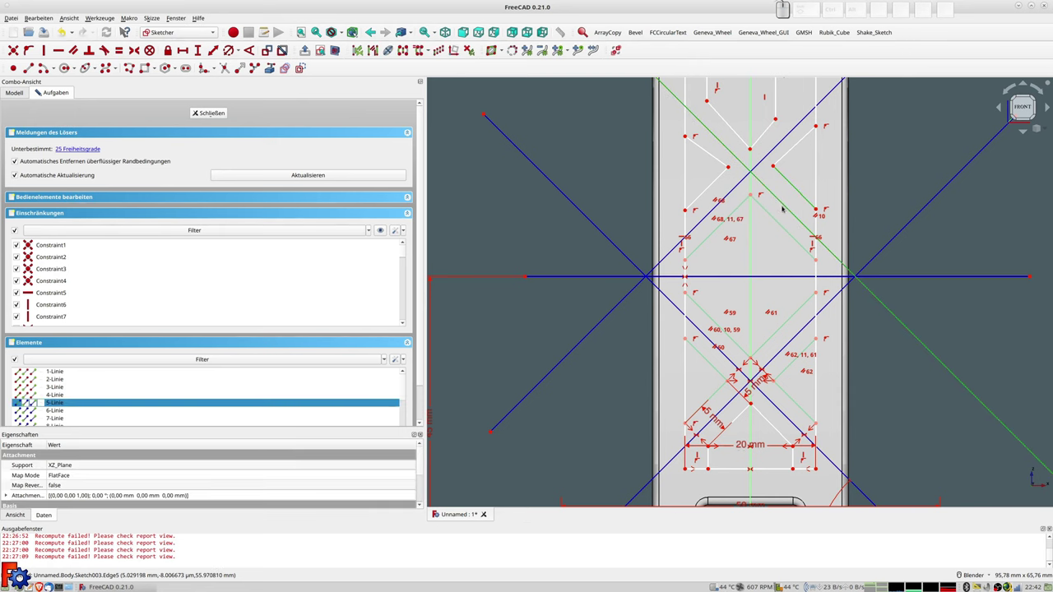
{"action": "key", "text": "o"}
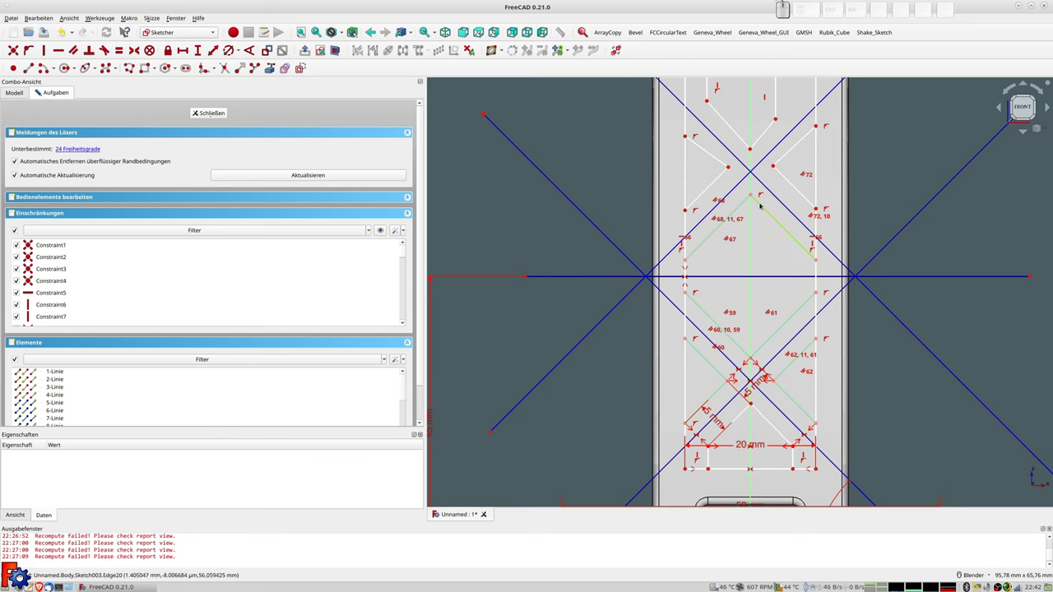
Attach the new diagonal's endpoints onto the neighbouring diagonal edge and line.
{"action": "left_click", "coordinate": [730, 168]}
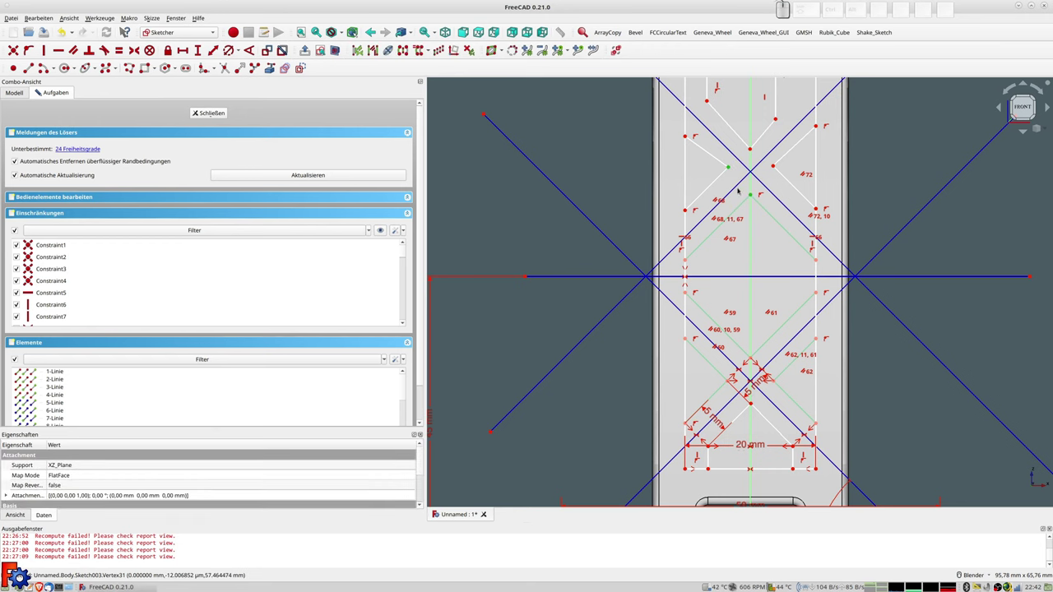
{"action": "left_click", "coordinate": [737, 189]}
{"action": "key", "text": "o"}
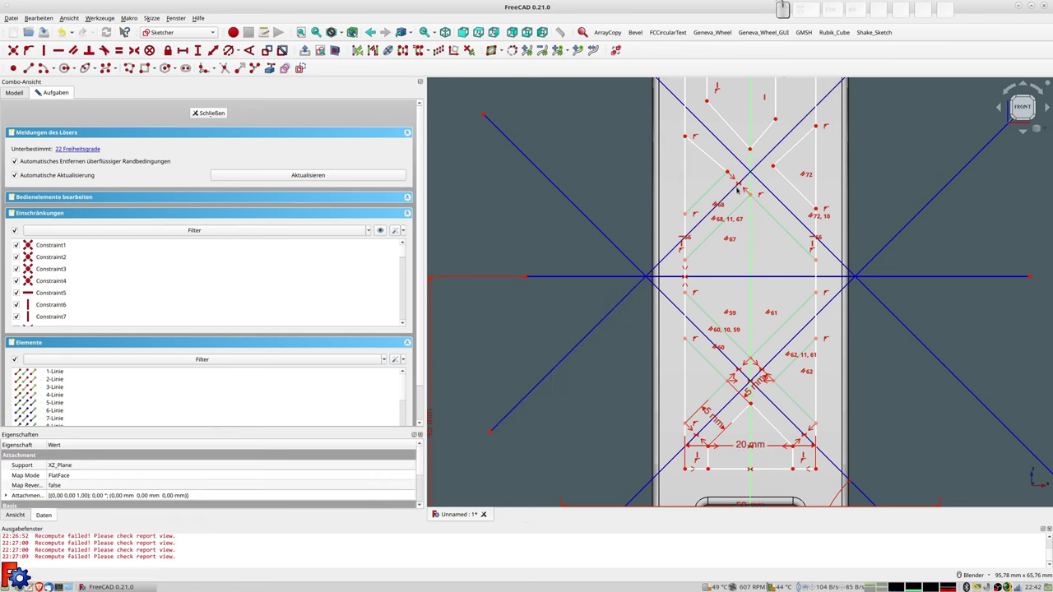
{"action": "left_click", "coordinate": [771, 168]}
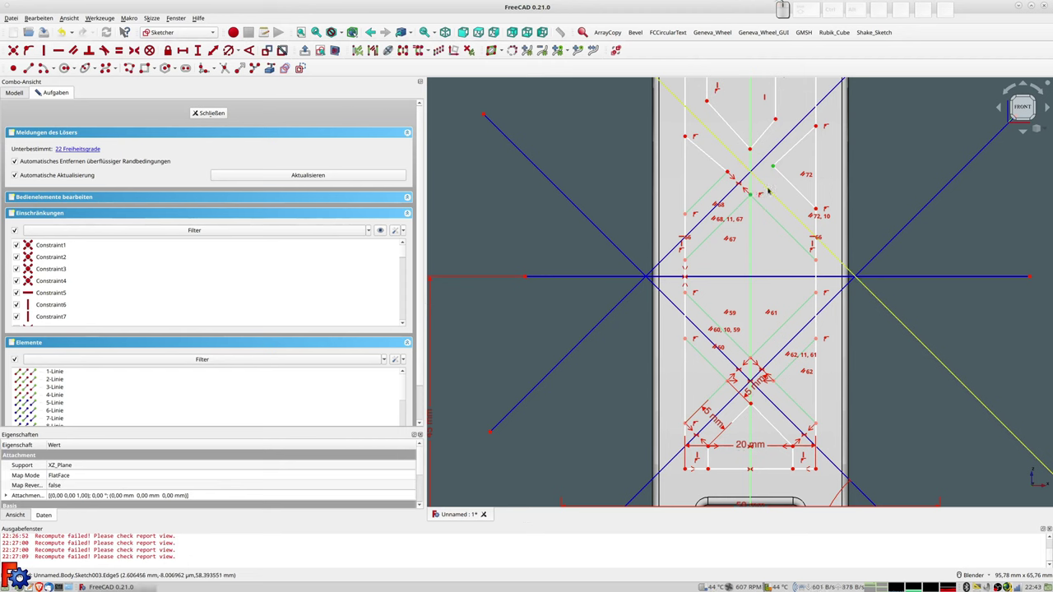
{"action": "left_click", "coordinate": [762, 192]}
{"action": "key", "text": "c"}
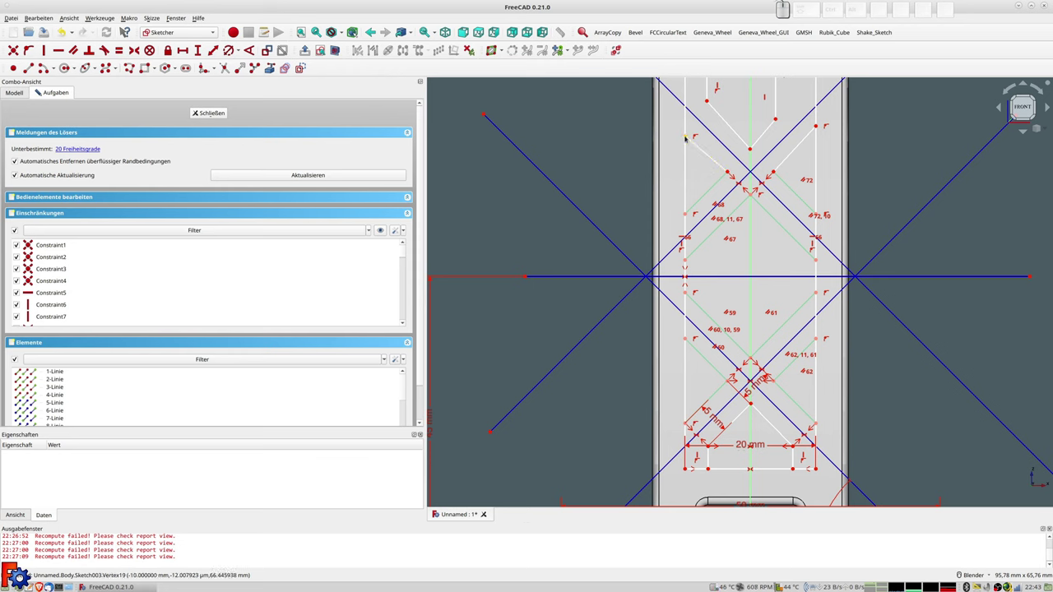
Make the upper corner points symmetric about the vertical axis and the upper-left diagonal parallel.
{"action": "left_click", "coordinate": [685, 137]}
{"action": "left_click", "coordinate": [815, 126]}
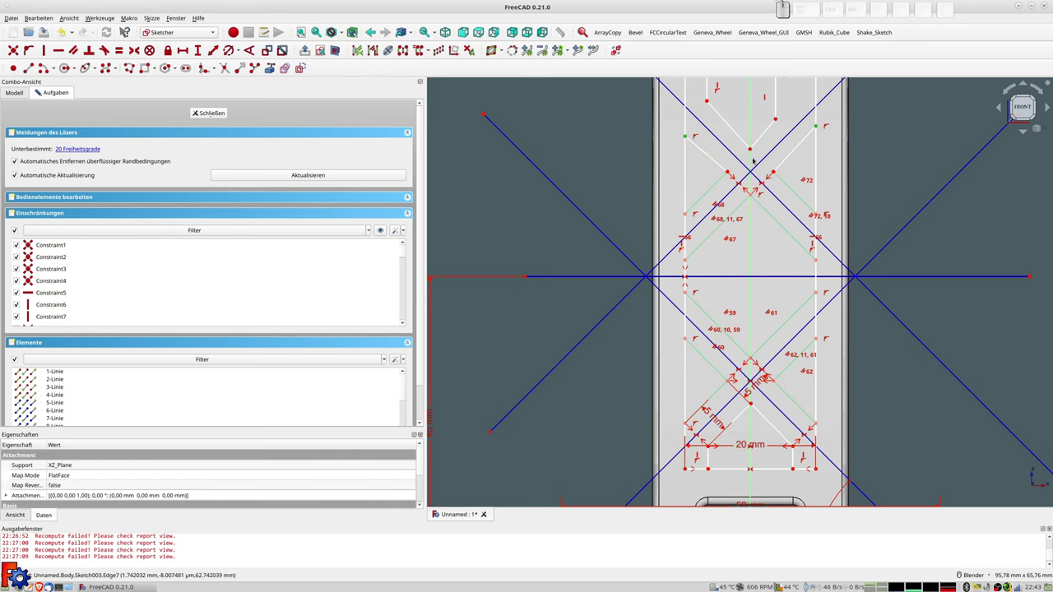
{"action": "left_click", "coordinate": [757, 160]}
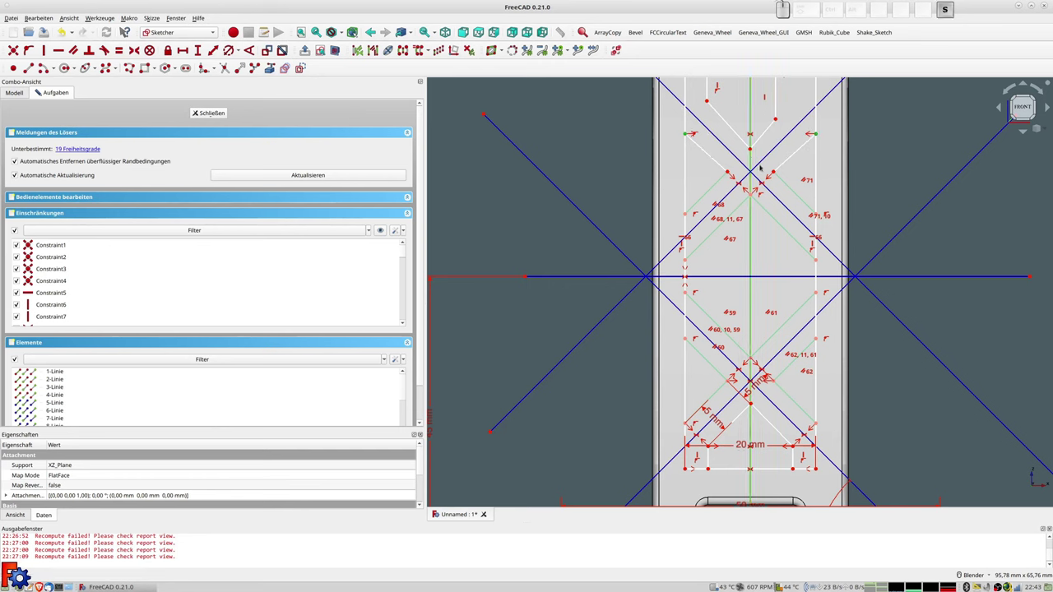
{"action": "key", "text": "s"}
{"action": "key", "text": "s"}
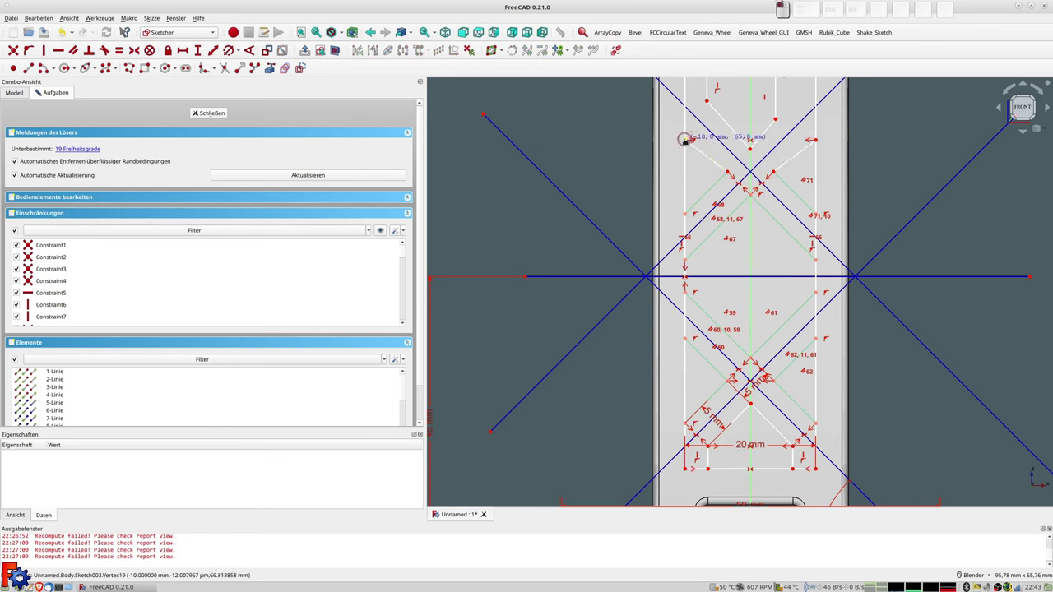
{"action": "left_click", "coordinate": [721, 145]}
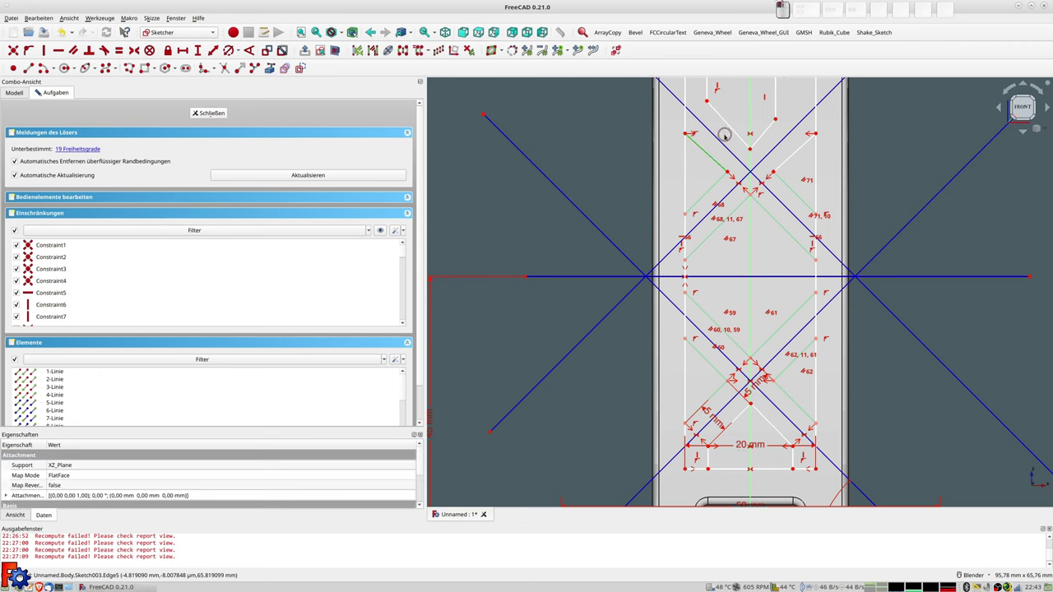
{"action": "key", "text": "p"}
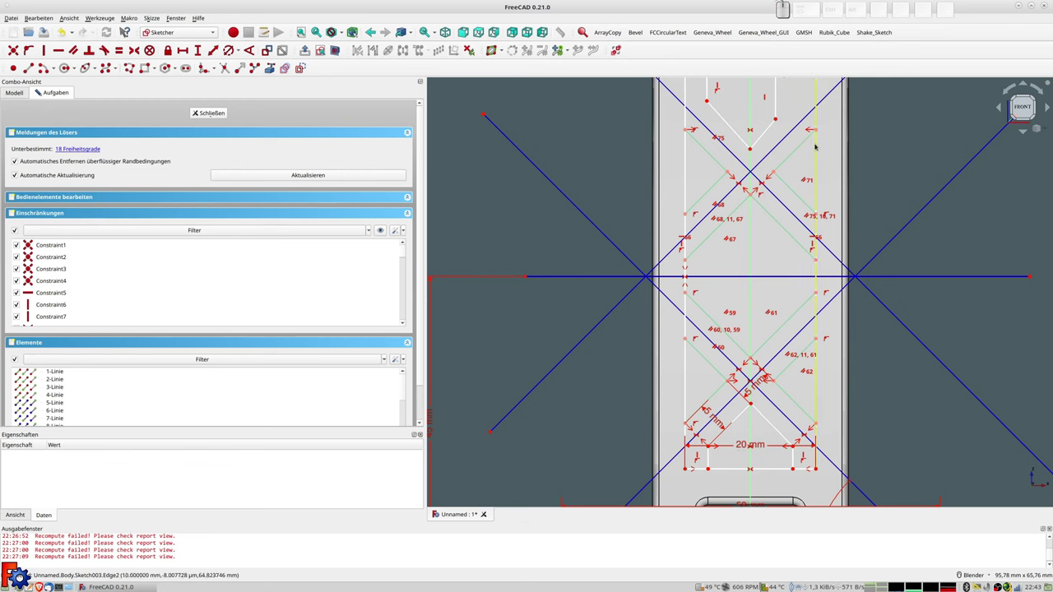
Make the short lower inner diagonal parallel to a blue construction diagonal.
{"action": "middle_click_drag", "start_coordinate": [777, 135], "coordinate": [736, 175], "text": "shift"}
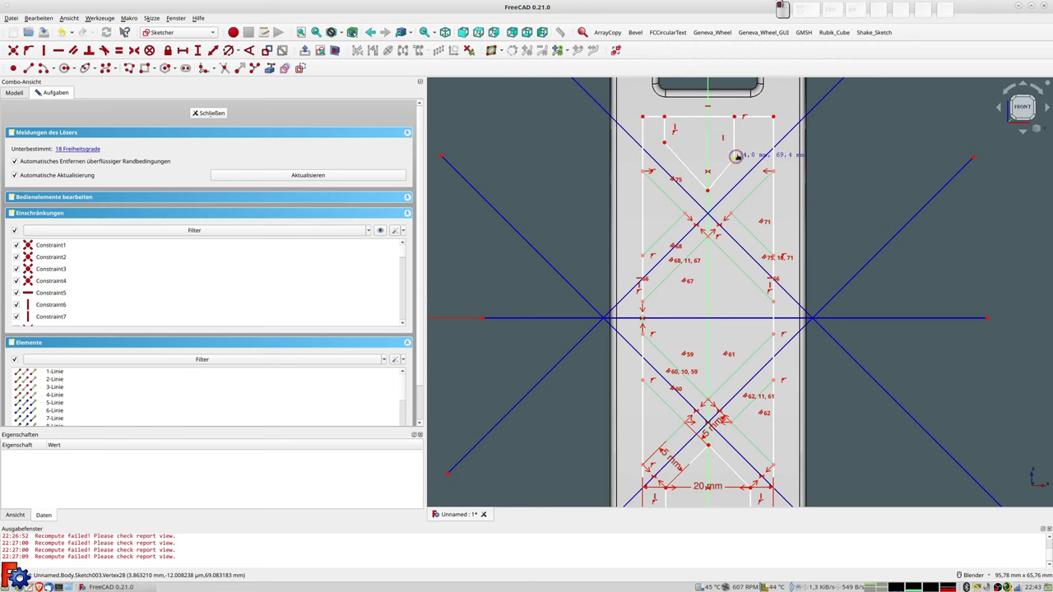
{"action": "scroll", "coordinate": [766, 308], "scroll_direction": "down", "scroll_amount": 1}
{"action": "middle_click_drag", "start_coordinate": [765, 309], "coordinate": [763, 170], "text": "shift"}
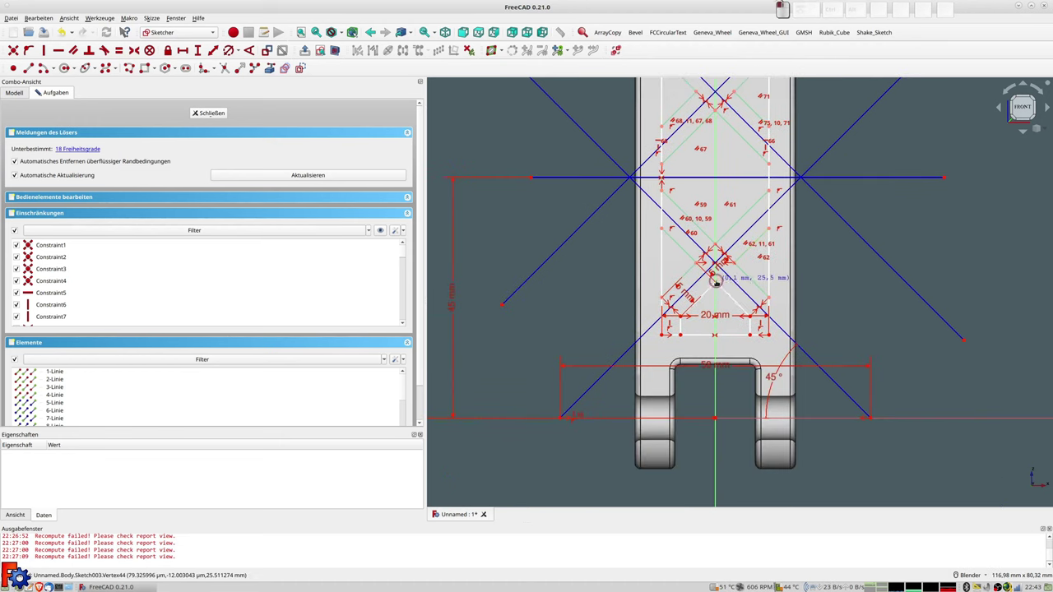
{"action": "scroll", "coordinate": [713, 285], "scroll_direction": "up", "scroll_amount": 3}
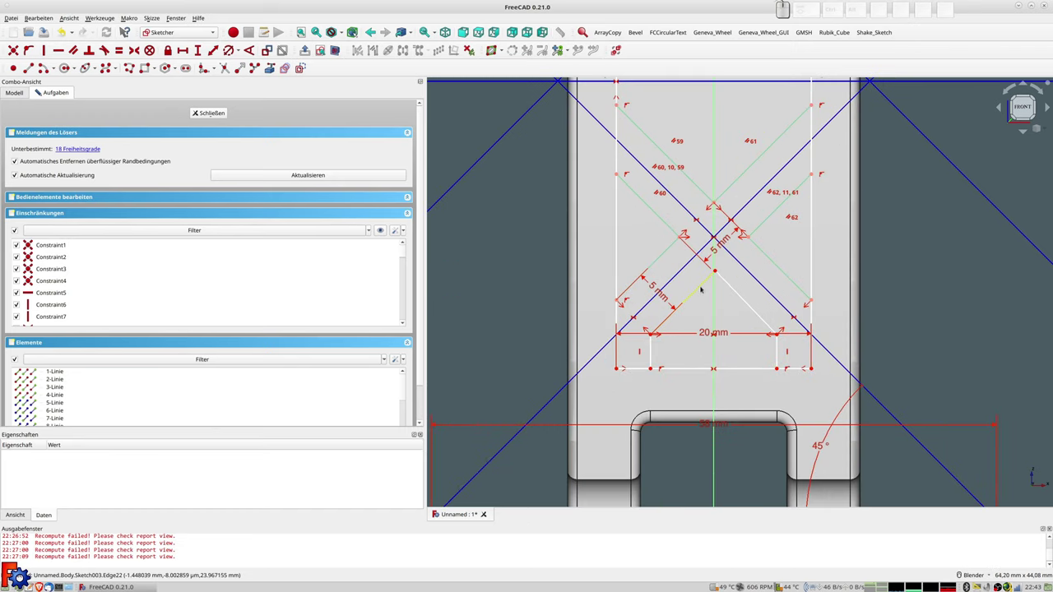
{"action": "left_click", "coordinate": [686, 272]}
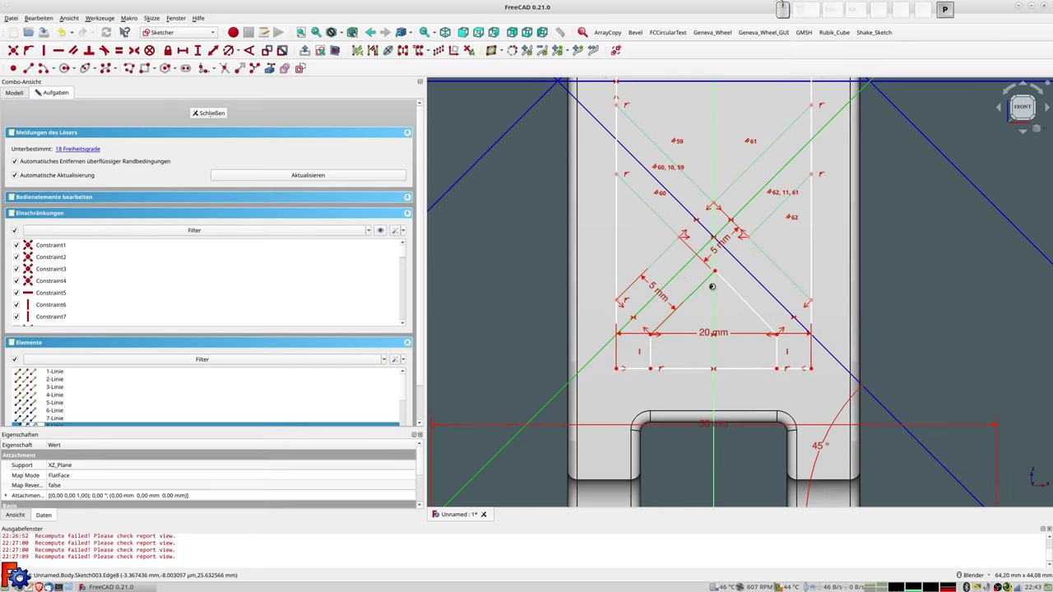
{"action": "left_click", "coordinate": [721, 279]}
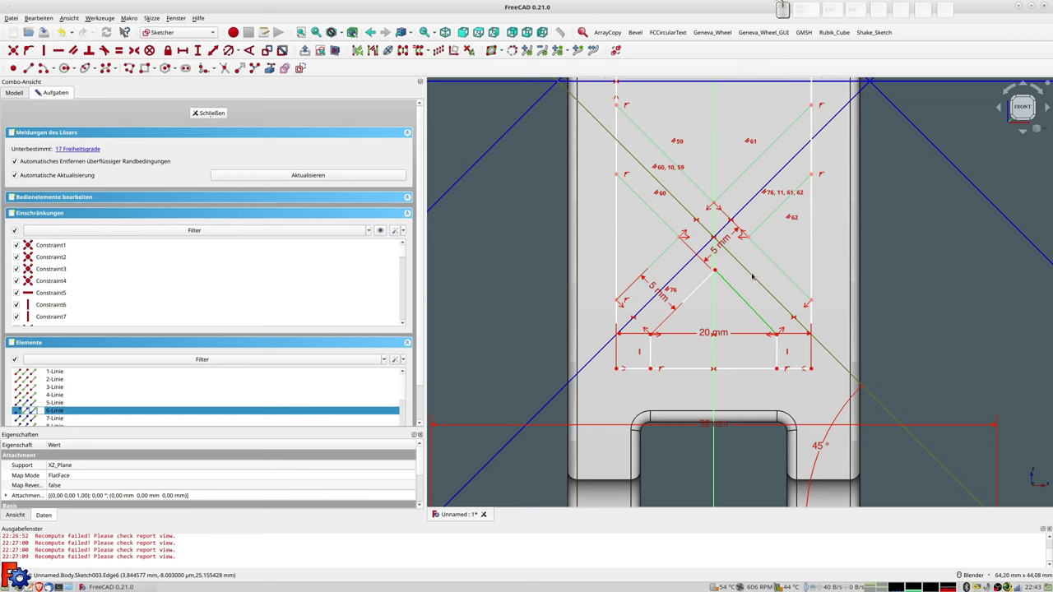
{"action": "left_click", "coordinate": [752, 277]}
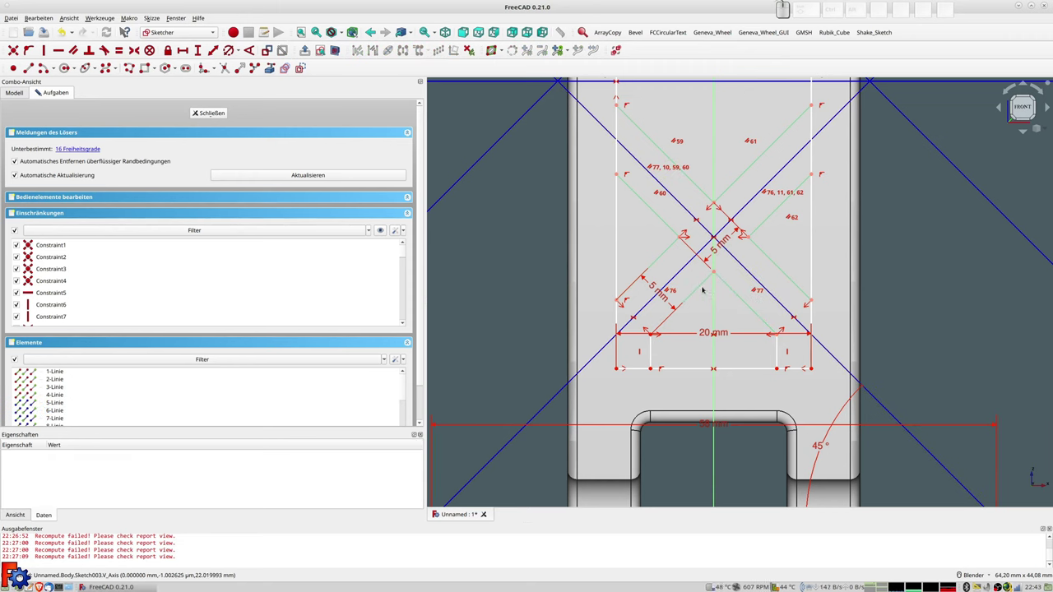
Make both slanted lines of the top V parallel to the construction diagonals.
{"action": "middle_click_drag", "start_coordinate": [703, 290], "coordinate": [717, 330], "text": "shift"}
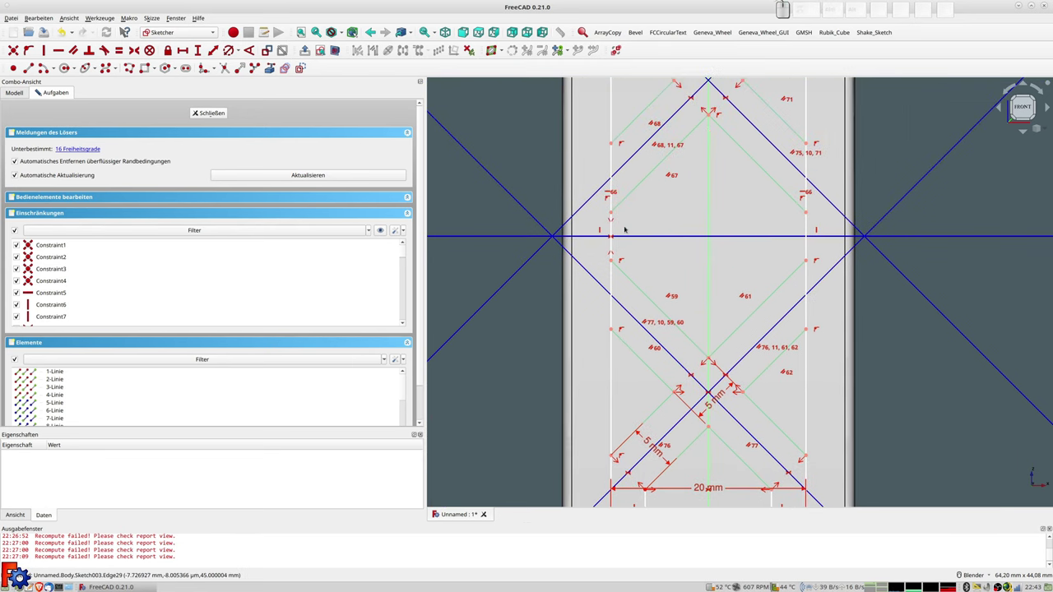
{"action": "middle_click_drag", "start_coordinate": [649, 226], "coordinate": [612, 299], "text": "shift"}
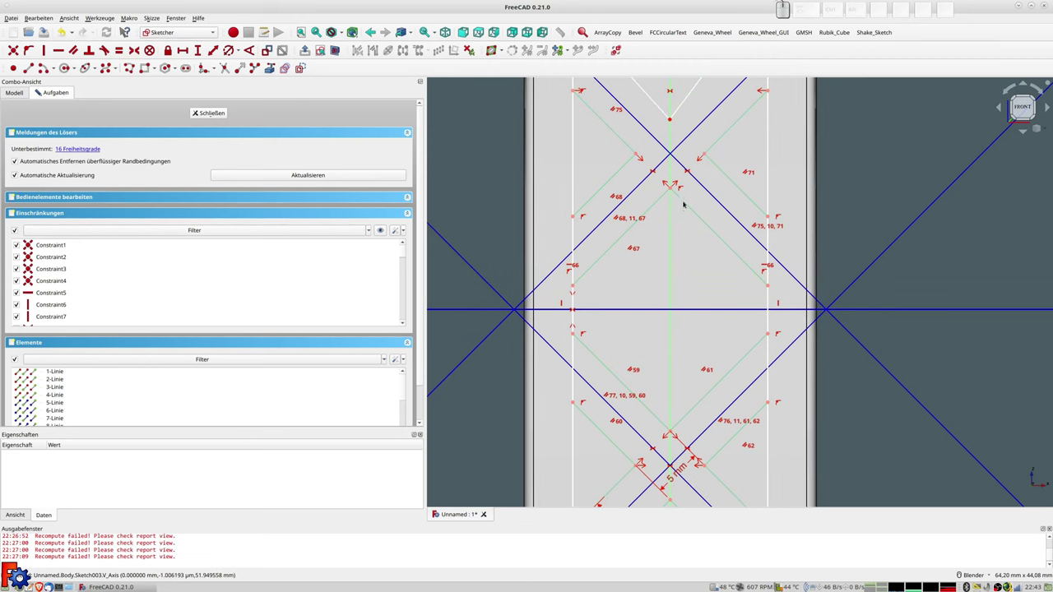
{"action": "middle_click_drag", "start_coordinate": [683, 204], "coordinate": [694, 325], "text": "shift"}
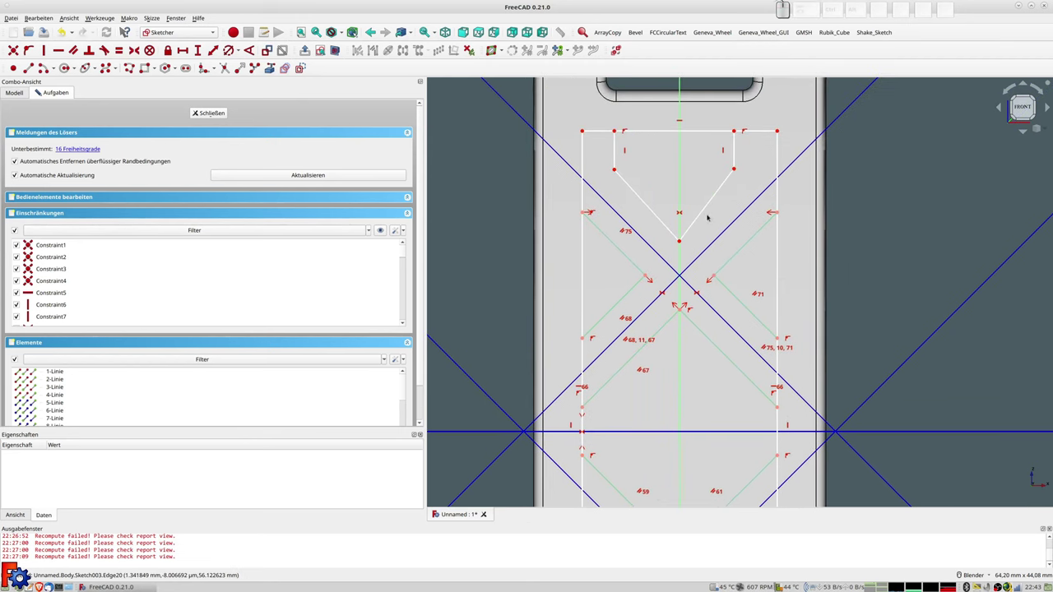
{"action": "left_click", "coordinate": [709, 205]}
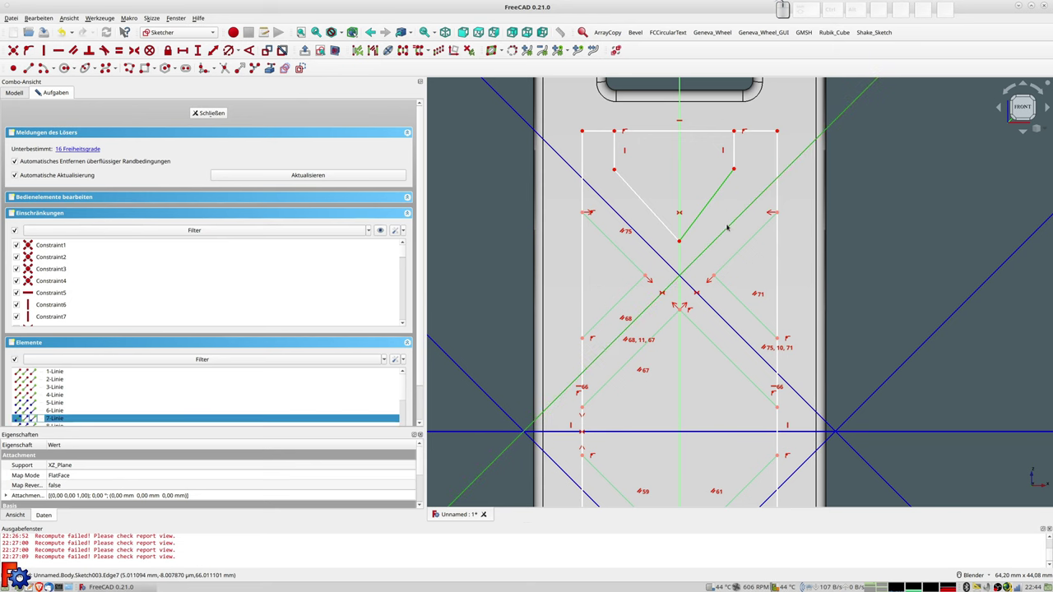
{"action": "key", "text": "p"}
{"action": "left_click", "coordinate": [643, 199]}
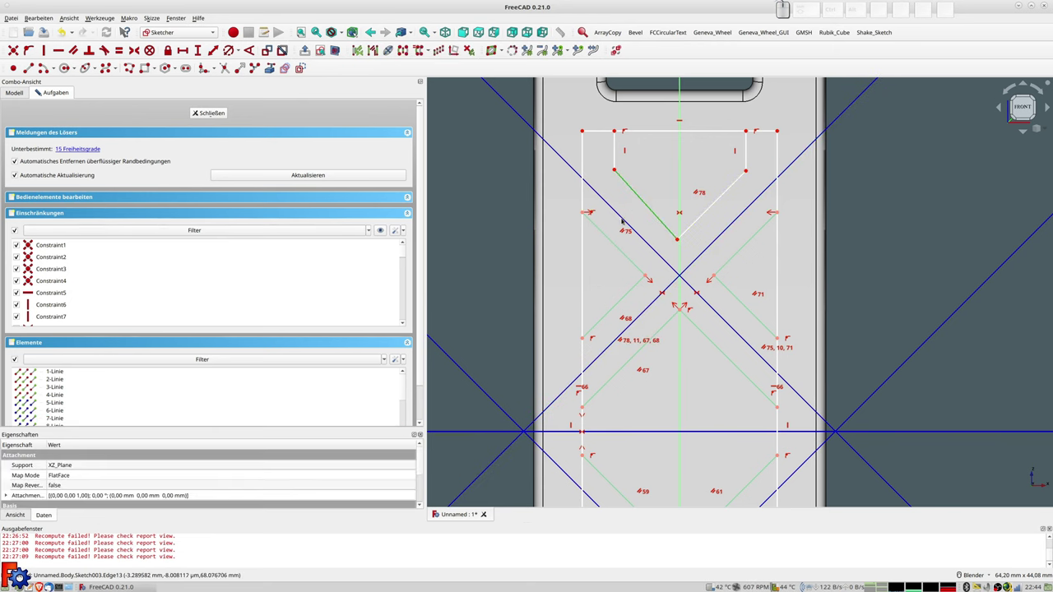
{"action": "left_click", "coordinate": [622, 219]}
{"action": "key", "text": "p"}
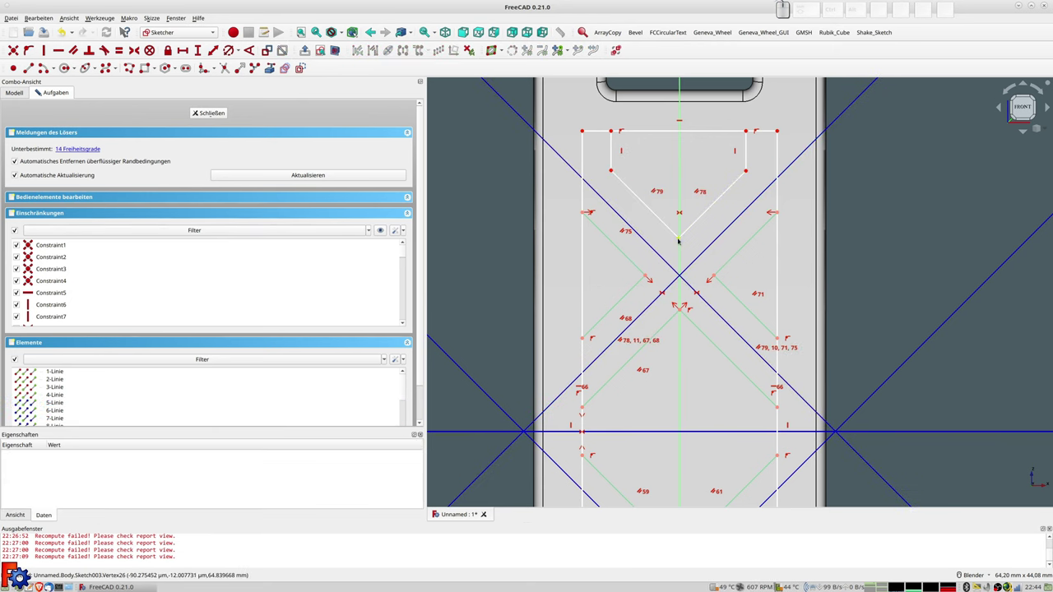
Put the V's tip on the vertical axis and make its upper endpoints symmetric about it.
{"action": "left_click", "coordinate": [680, 243]}
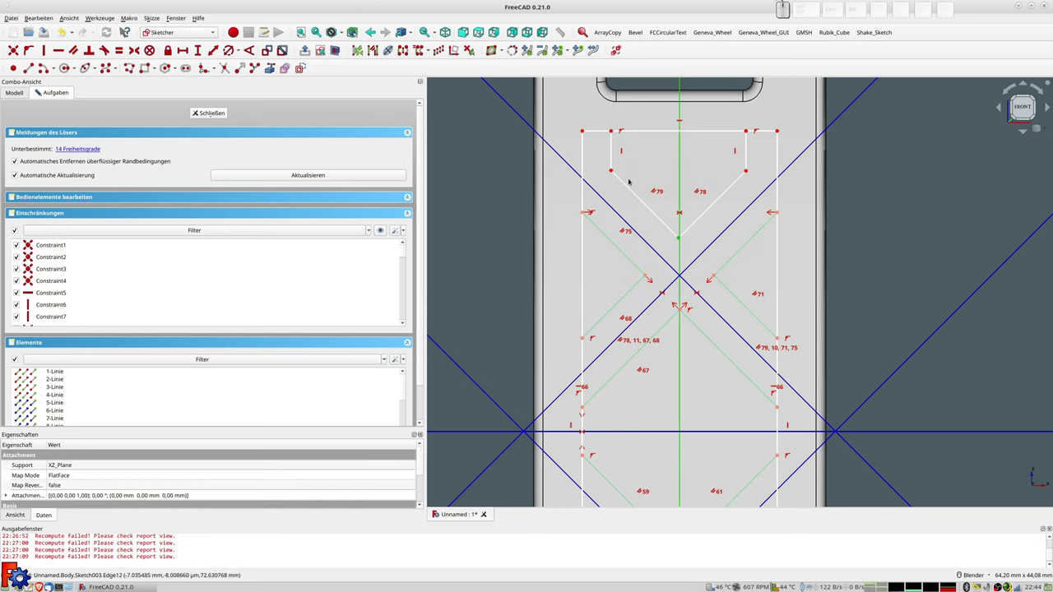
{"action": "key", "text": "o"}
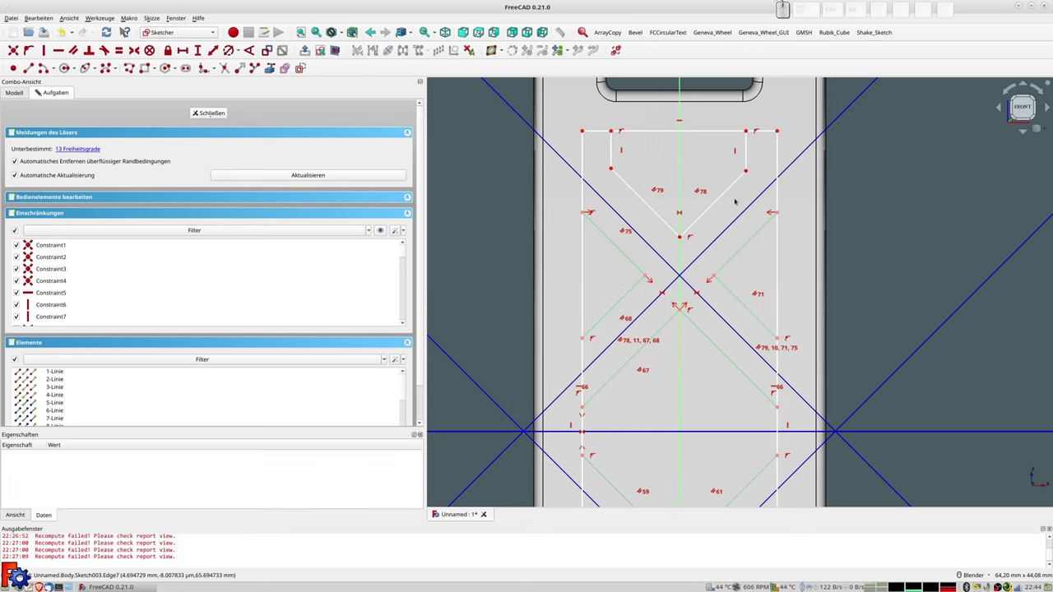
{"action": "left_click", "coordinate": [611, 171]}
{"action": "left_click", "coordinate": [746, 170]}
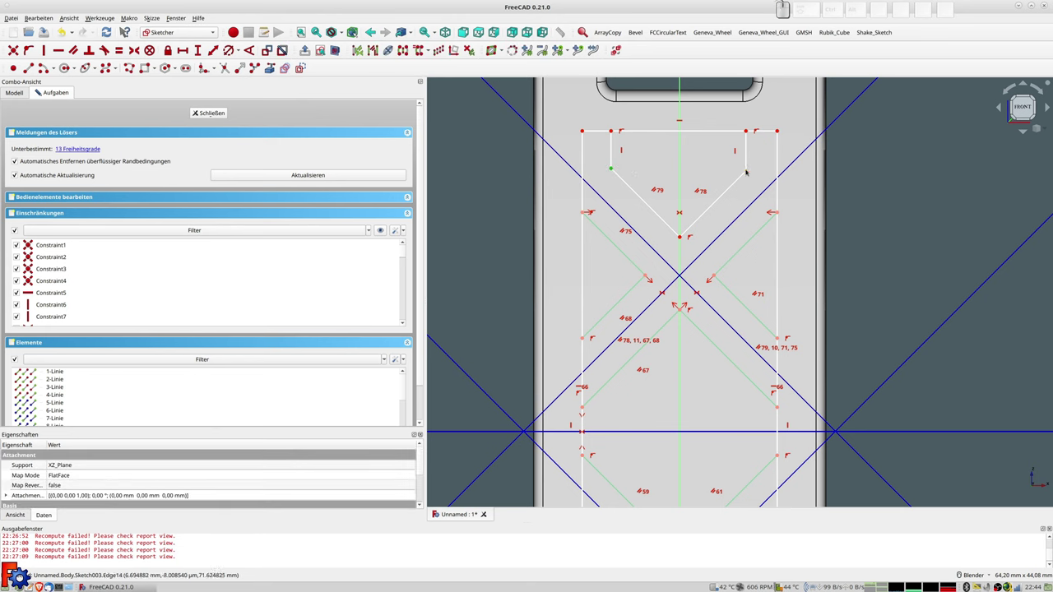
{"action": "left_click", "coordinate": [679, 165]}
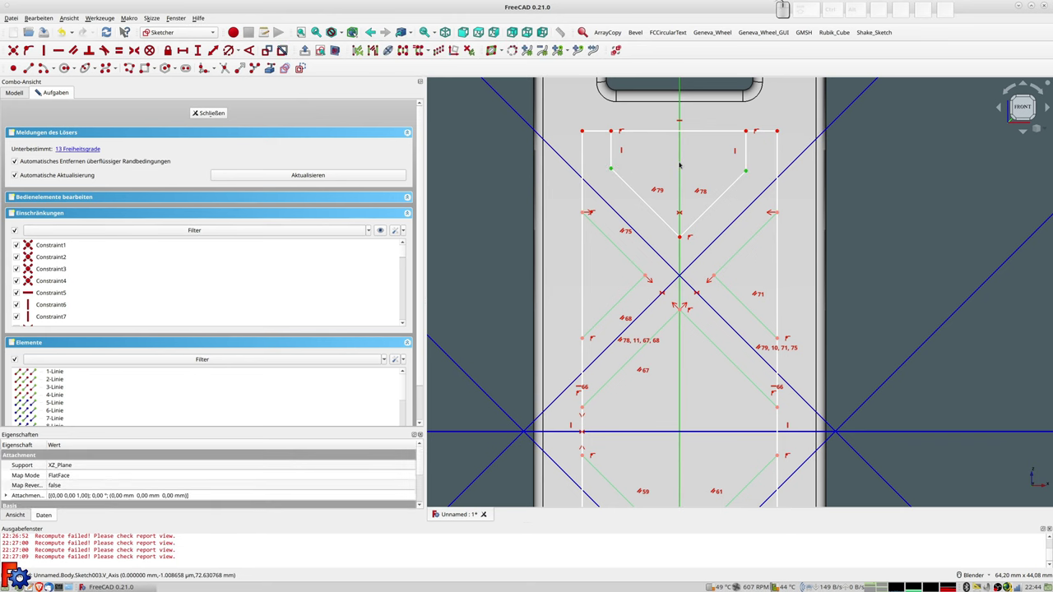
{"action": "key", "text": "s"}
{"action": "scroll", "coordinate": [728, 192], "scroll_direction": "down", "scroll_amount": 2}
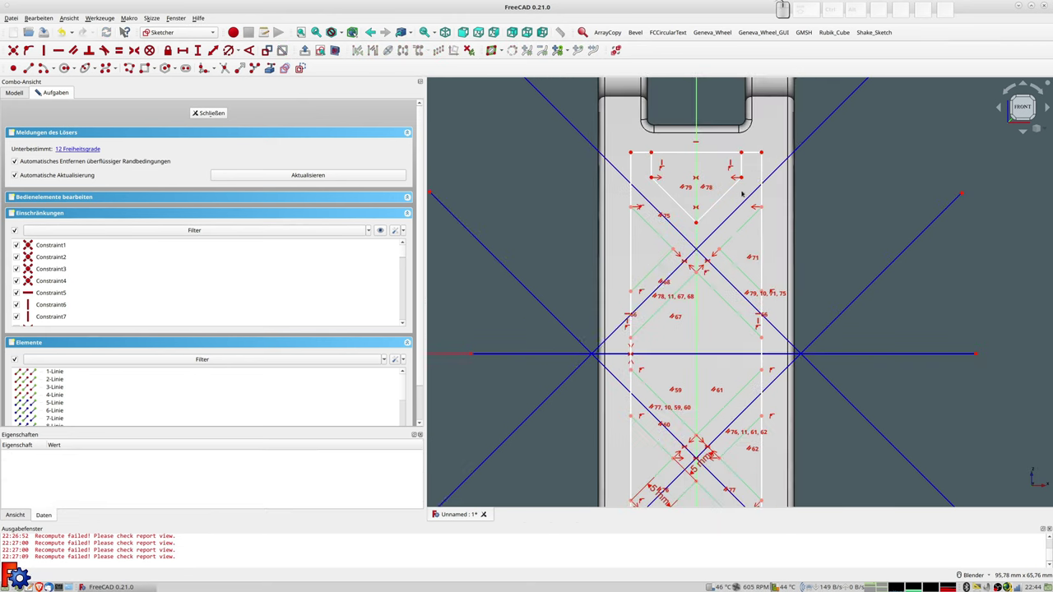
Make the top-left and bottom-left corners symmetric about the horizontal construction line.
{"action": "scroll", "coordinate": [750, 140], "scroll_direction": "down", "scroll_amount": 2}
{"action": "left_click", "coordinate": [745, 121]}
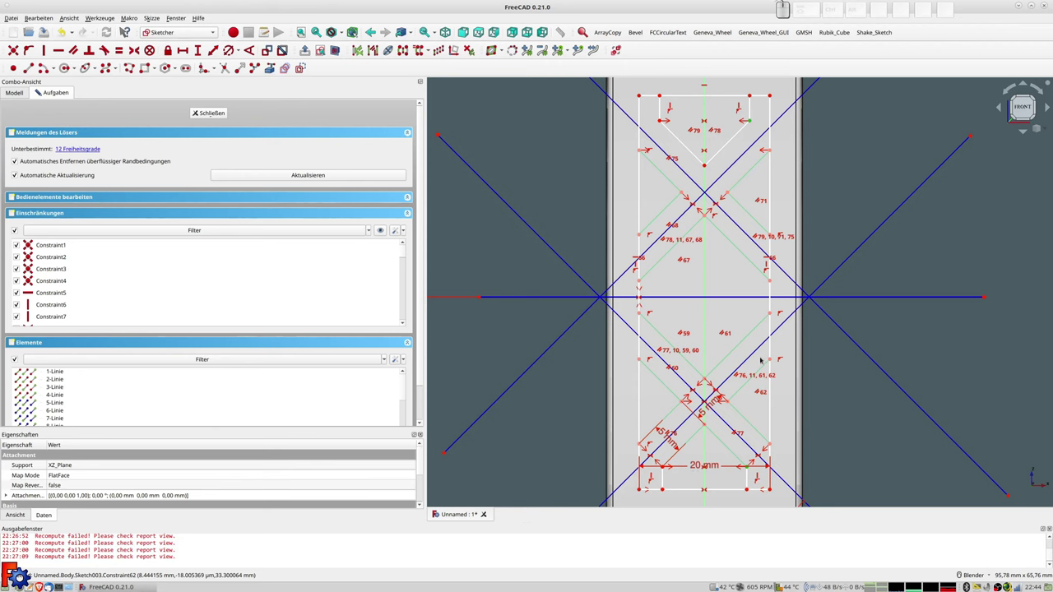
{"action": "key", "text": "e"}
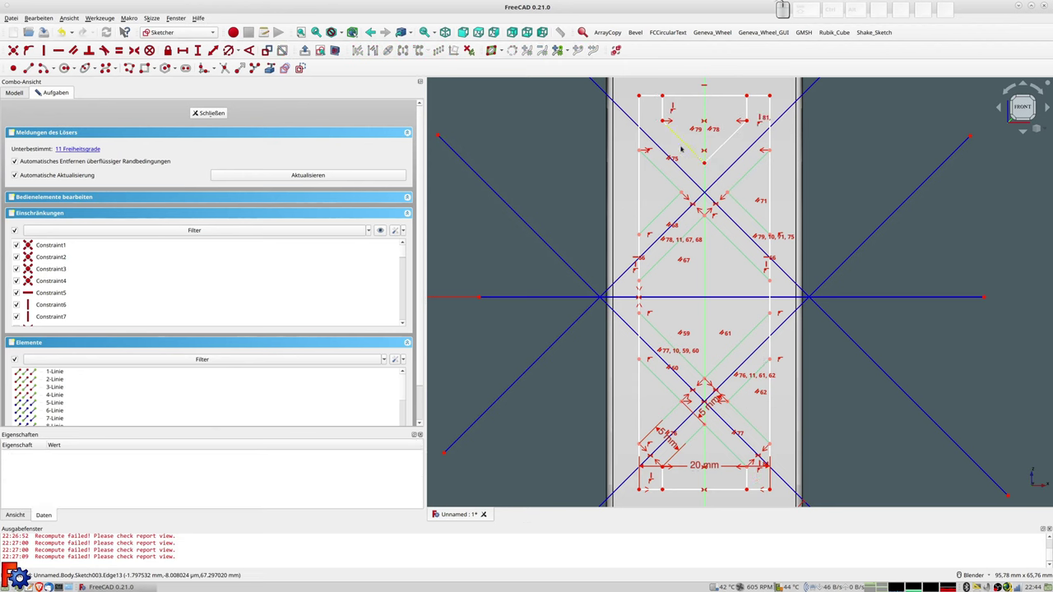
{"action": "key", "text": "g"}
{"action": "key", "text": "l"}
{"action": "key", "text": "Escape"}
{"action": "left_click", "coordinate": [639, 98]}
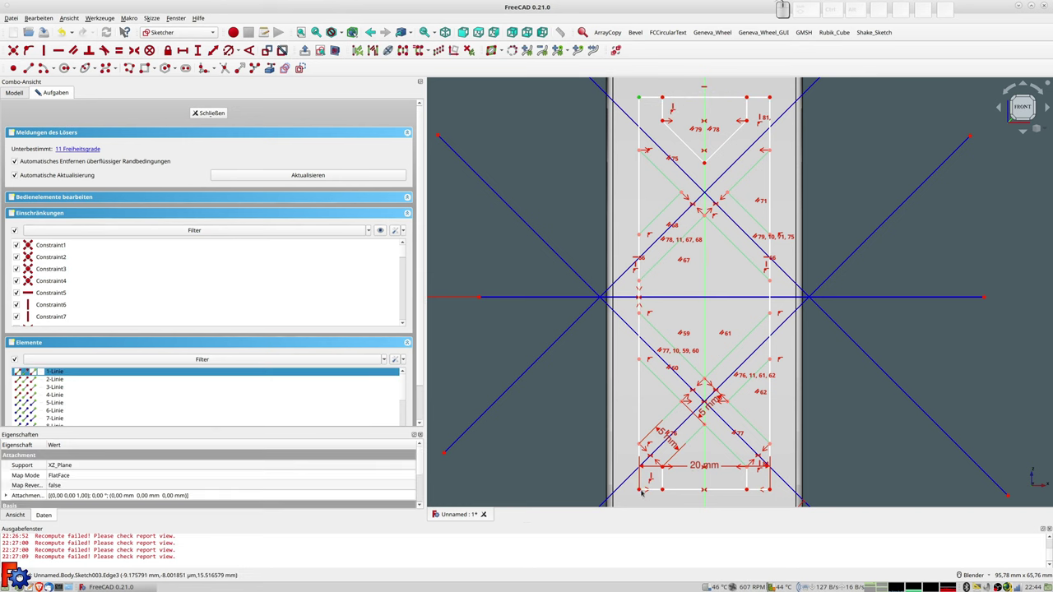
{"action": "left_click", "coordinate": [640, 490]}
{"action": "left_click", "coordinate": [557, 299]}
{"action": "key", "text": "s"}
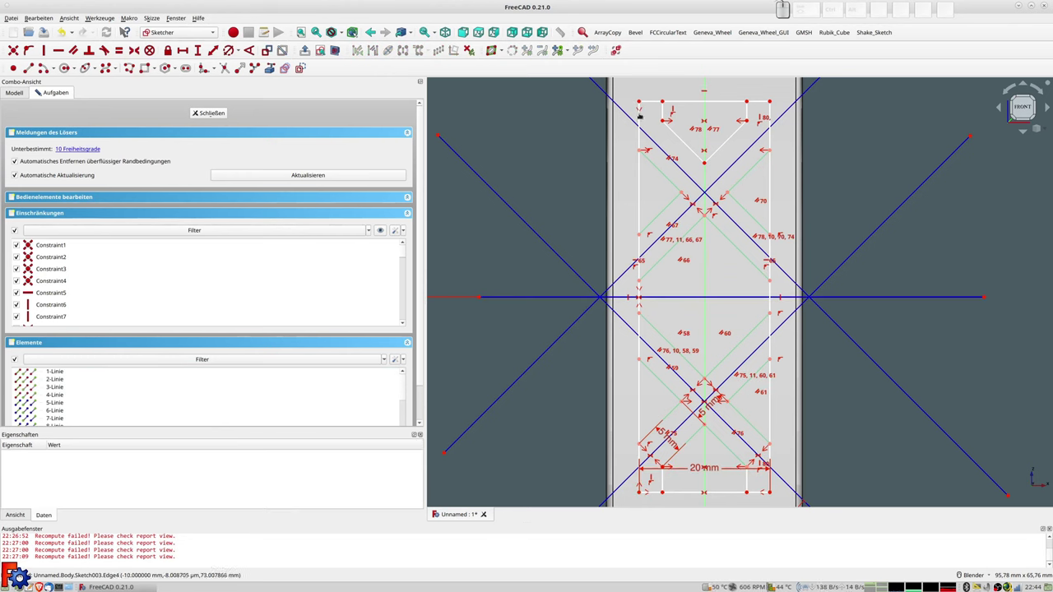
Add a 5 mm distance constraint from the V's tip to a point on the left diagonal.
{"action": "left_click", "coordinate": [640, 183]}
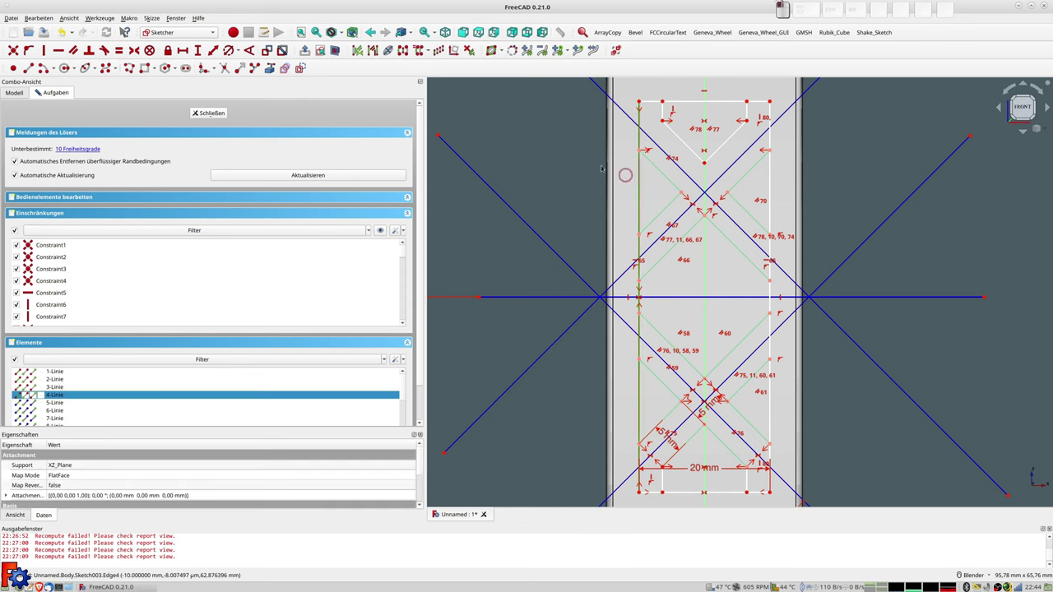
{"action": "left_click", "coordinate": [215, 51]}
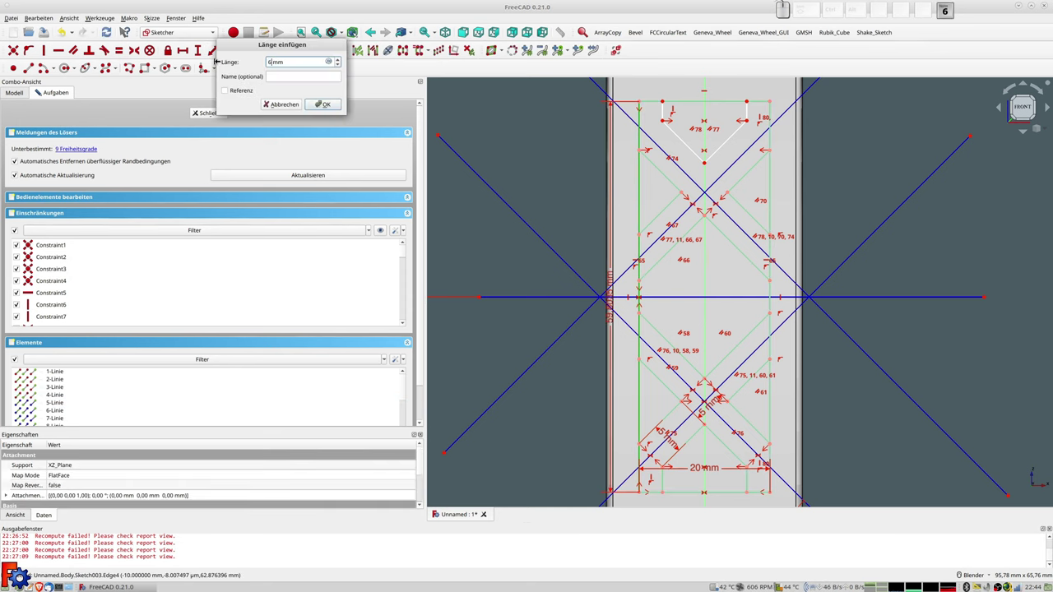
{"action": "key", "text": "Escape"}
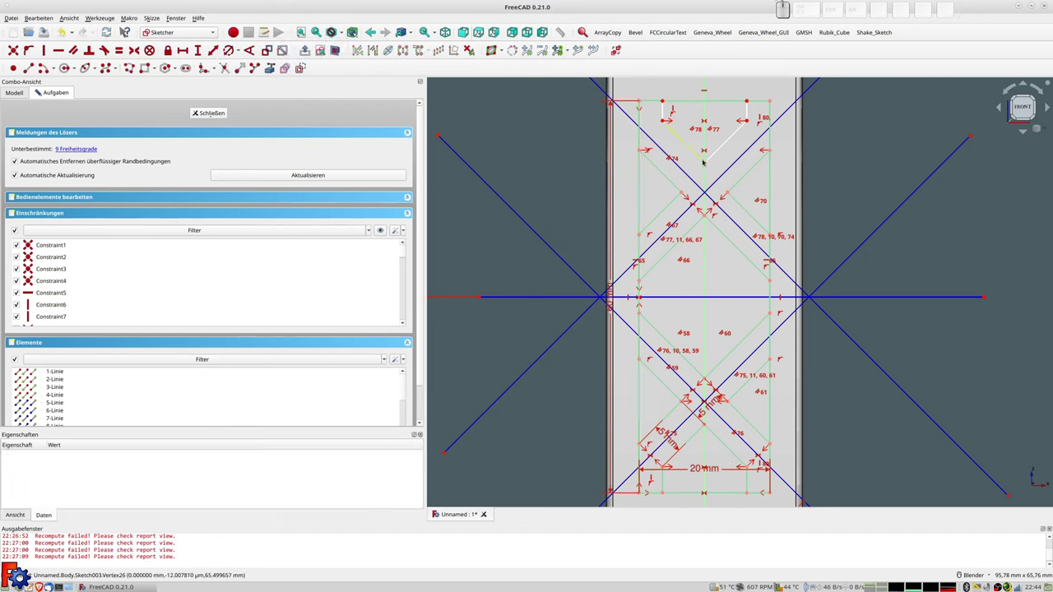
{"action": "key", "text": "g"}
{"action": "key", "text": "c"}
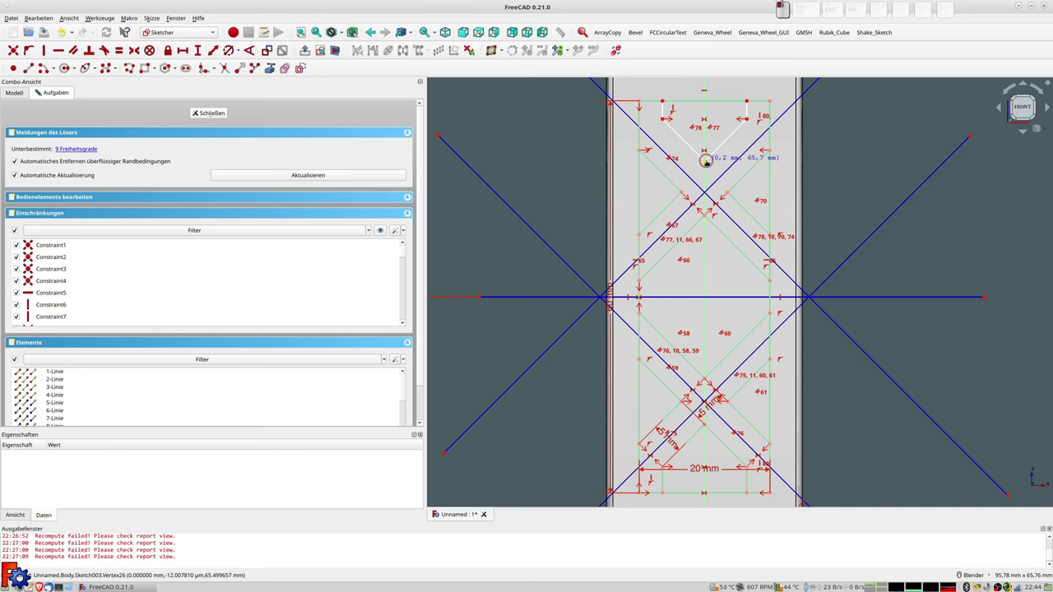
{"action": "key", "text": "Escape"}
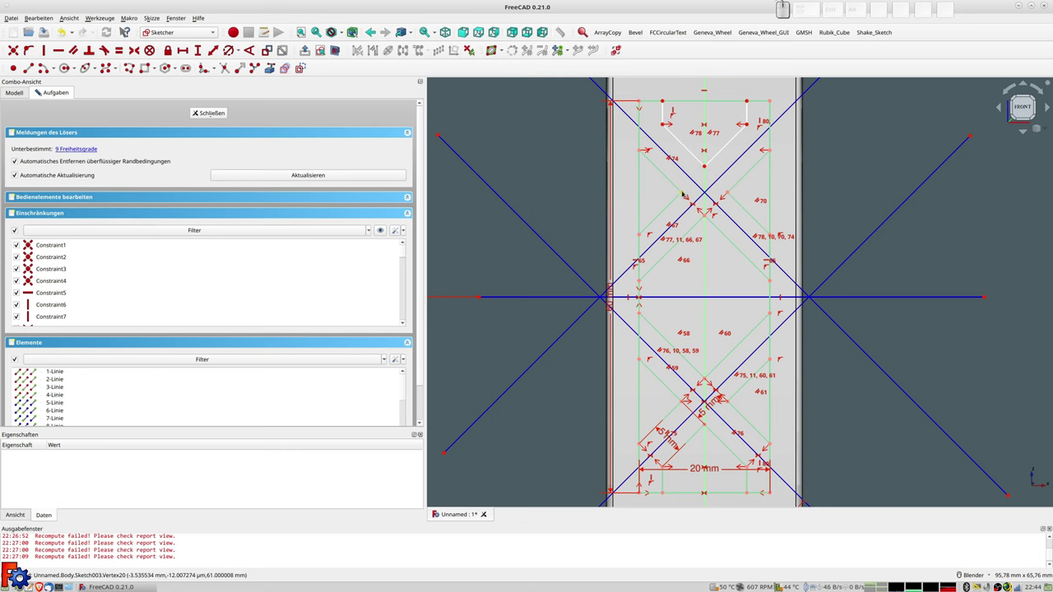
{"action": "left_click", "coordinate": [704, 167]}
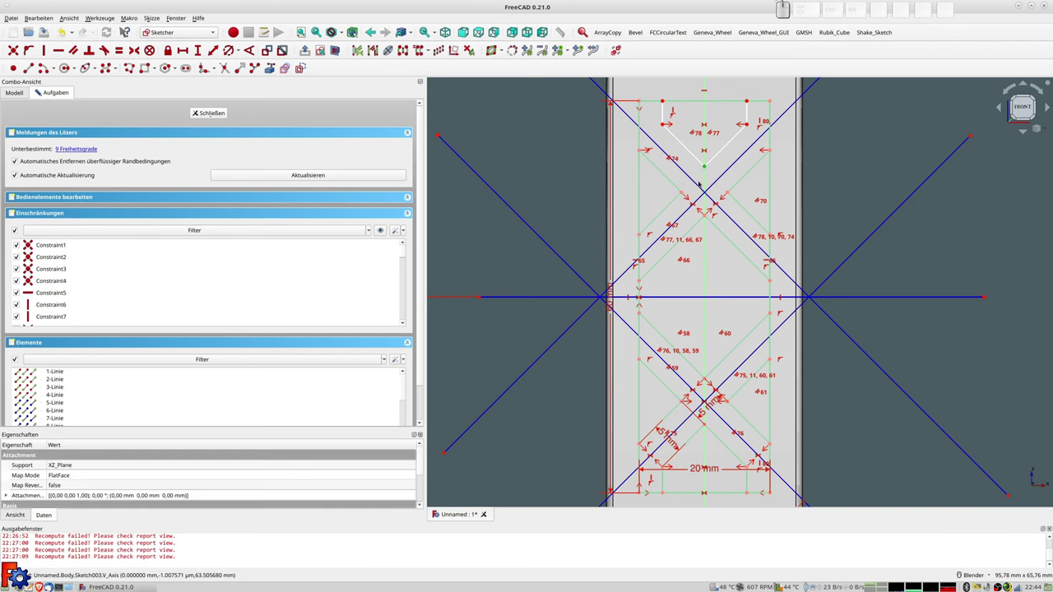
{"action": "left_click", "coordinate": [213, 50]}
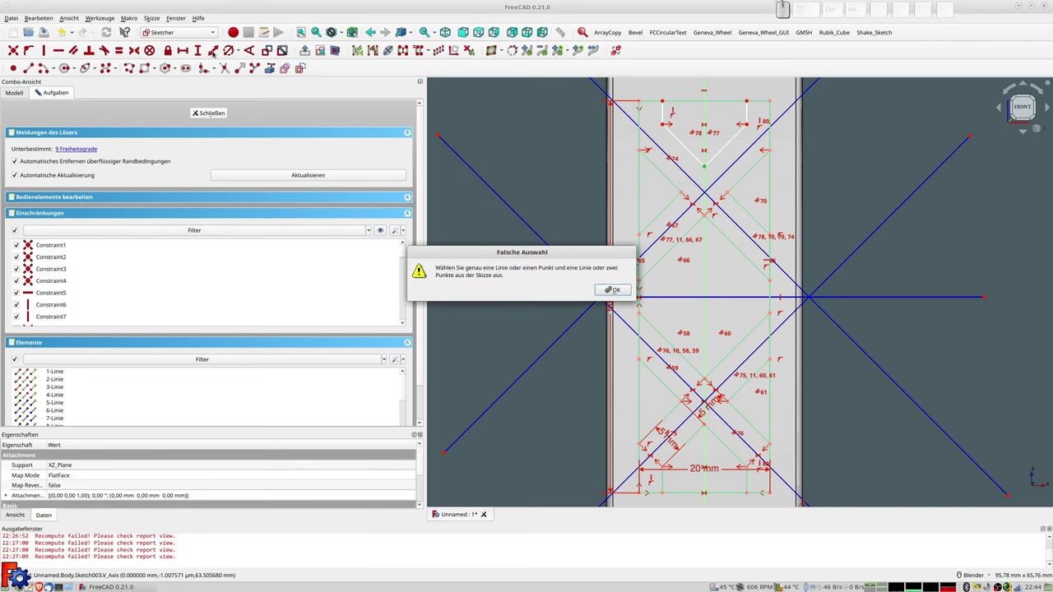
{"action": "left_click", "coordinate": [614, 290]}
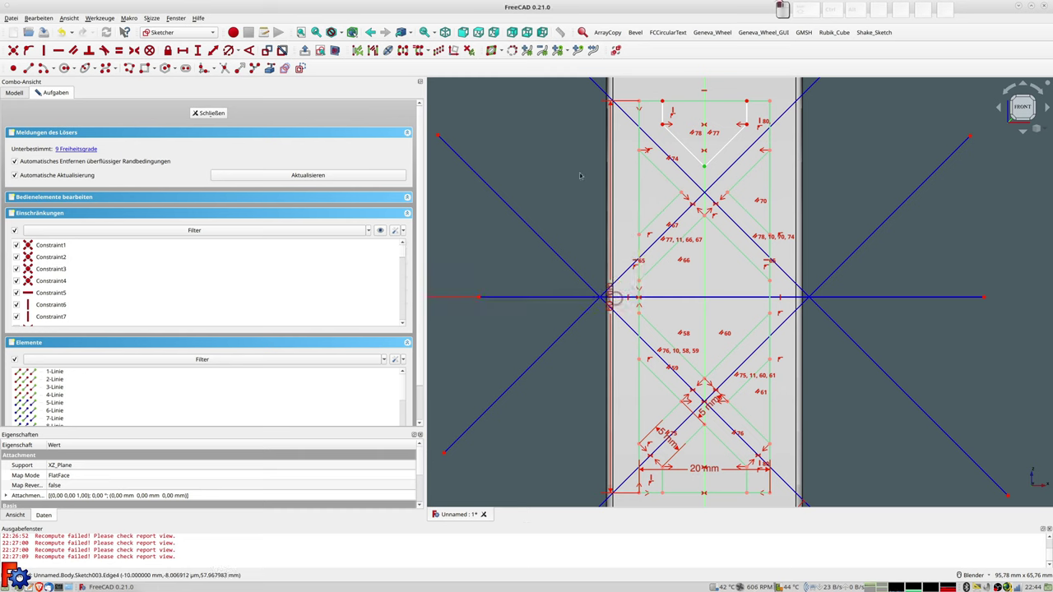
{"action": "left_click", "coordinate": [682, 194]}
{"action": "left_click", "coordinate": [703, 166]}
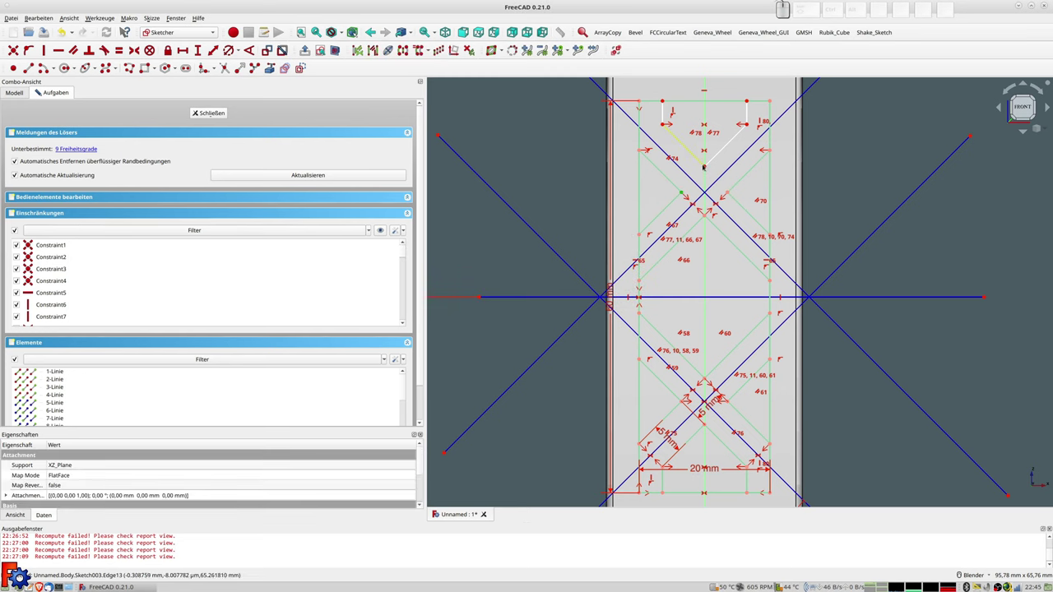
{"action": "left_click", "coordinate": [214, 51]}
{"action": "key", "text": "Return"}
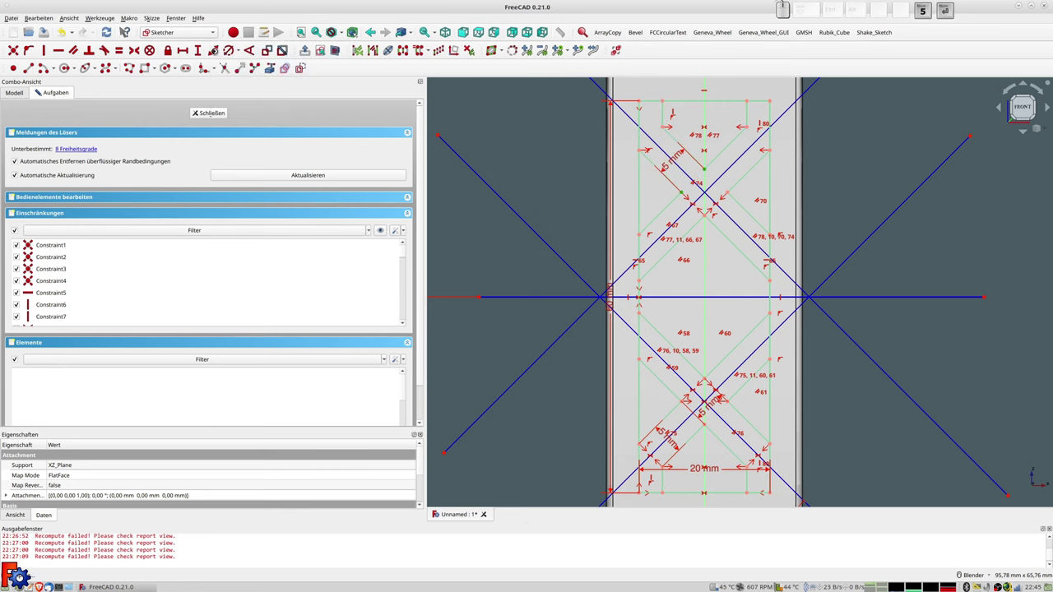
{"action": "scroll", "coordinate": [658, 341], "scroll_direction": "down", "scroll_amount": 1}
{"action": "scroll", "coordinate": [822, 387], "scroll_direction": "up", "scroll_amount": 2}
{"action": "scroll", "coordinate": [699, 264], "scroll_direction": "down", "scroll_amount": 2}
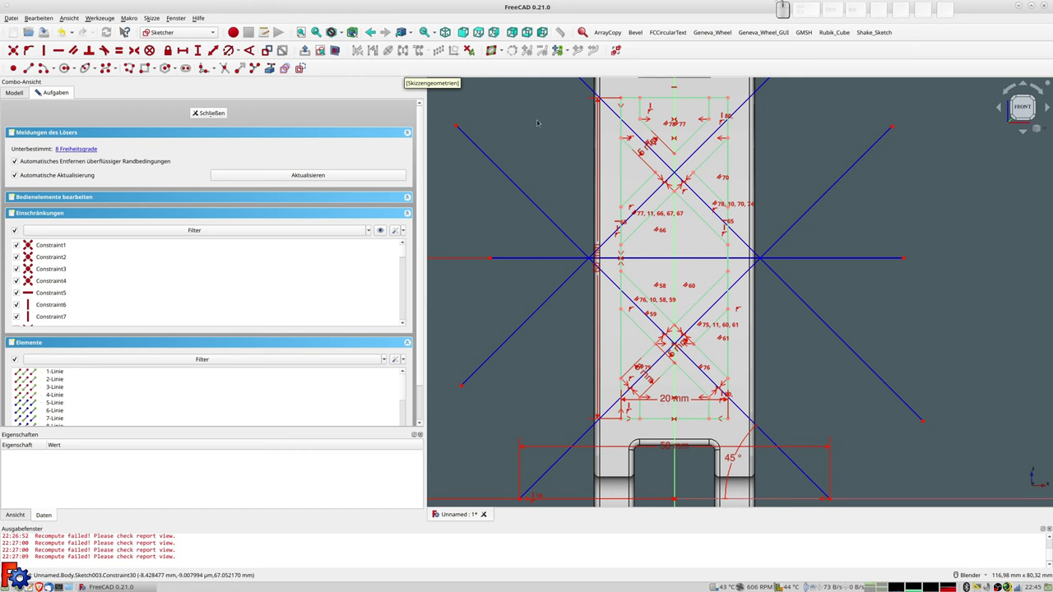
{"action": "left_click", "coordinate": [620, 170]}
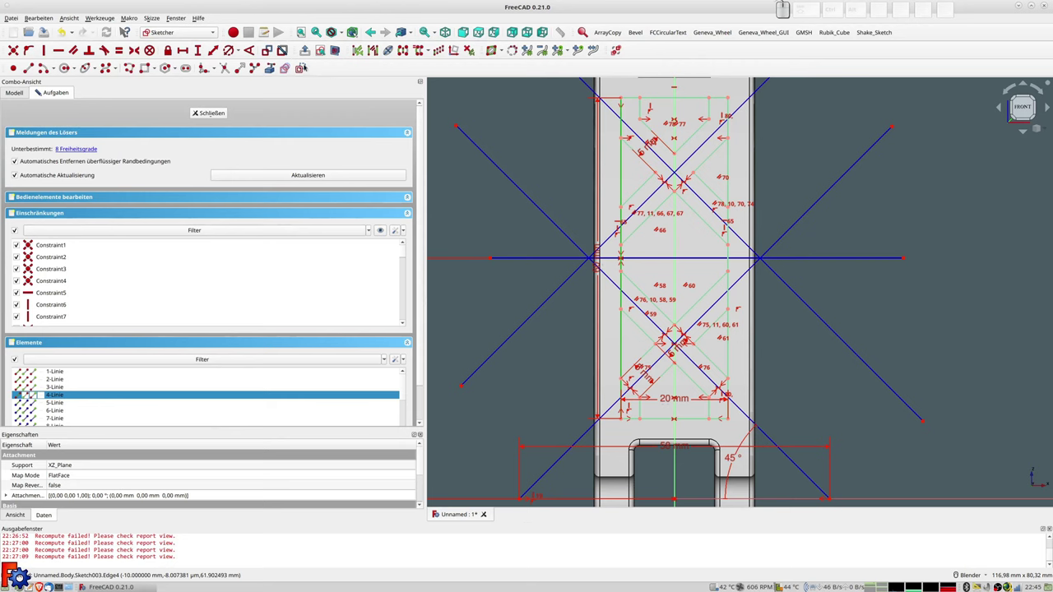
{"action": "left_click", "coordinate": [299, 68]}
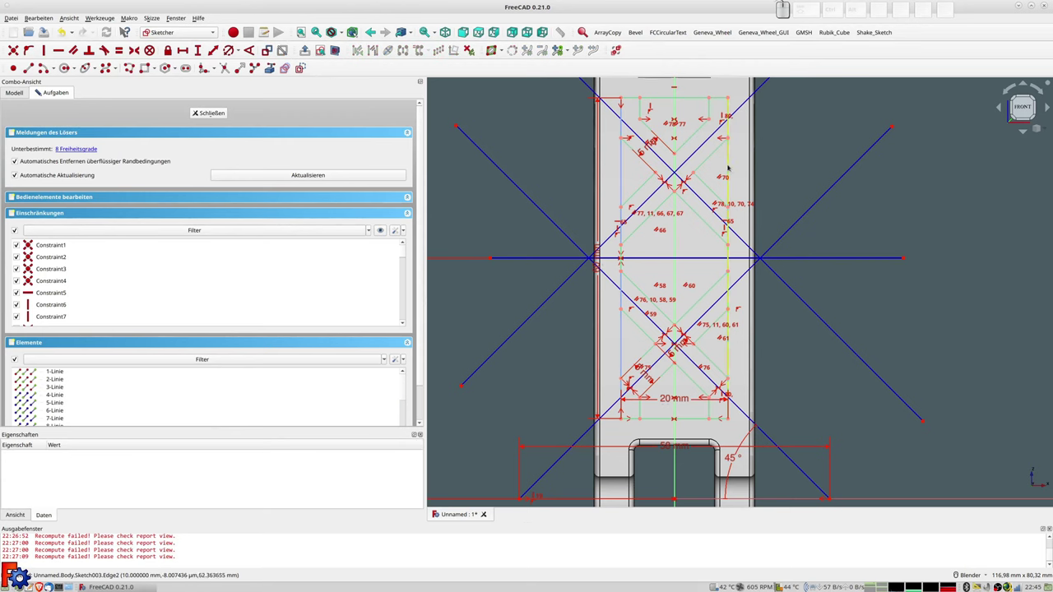
{"action": "scroll", "coordinate": [625, 255], "scroll_direction": "up", "scroll_amount": 1}
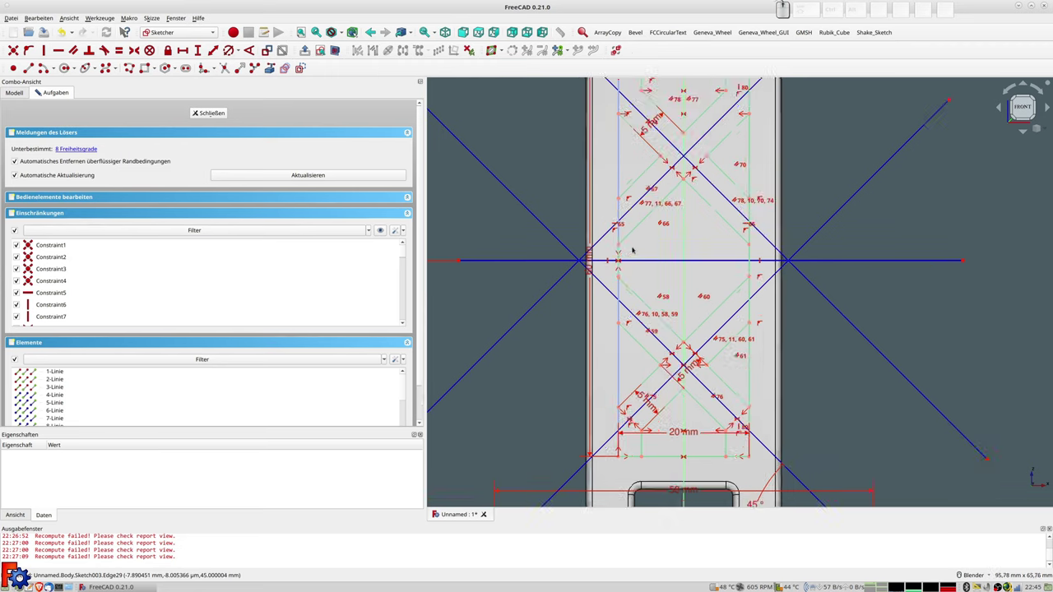
{"action": "scroll", "coordinate": [630, 249], "scroll_direction": "up", "scroll_amount": 2}
{"action": "left_click", "coordinate": [611, 260]}
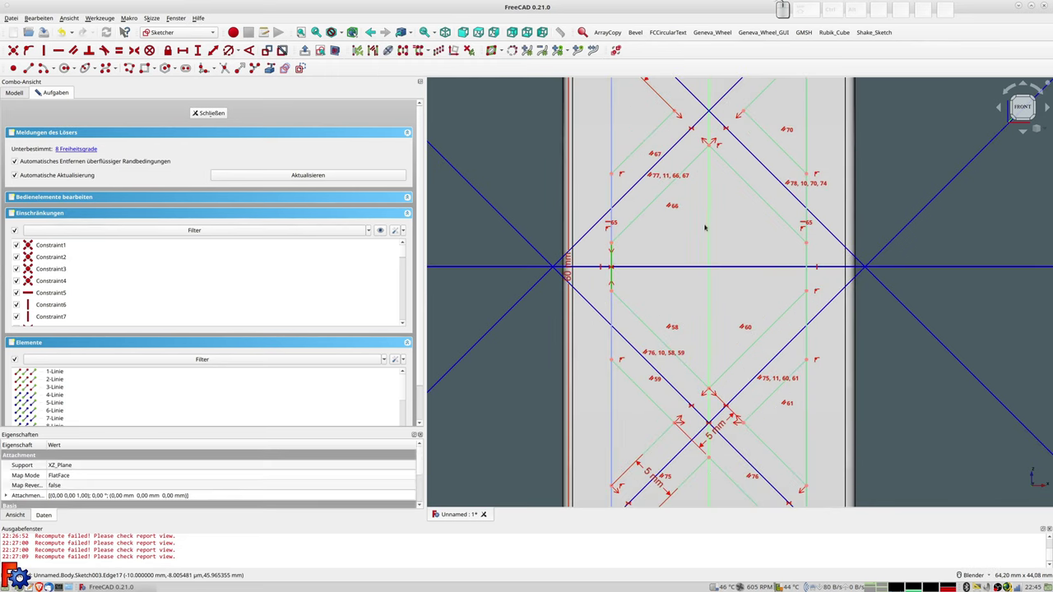
{"action": "key", "text": "Delete"}
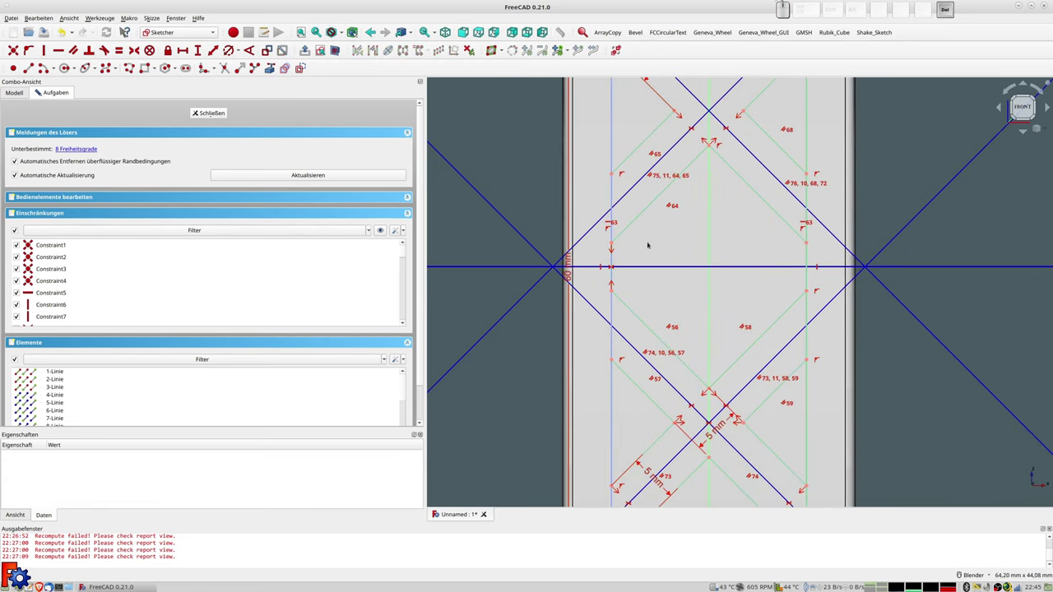
{"action": "scroll", "coordinate": [646, 247], "scroll_direction": "down", "scroll_amount": 3}
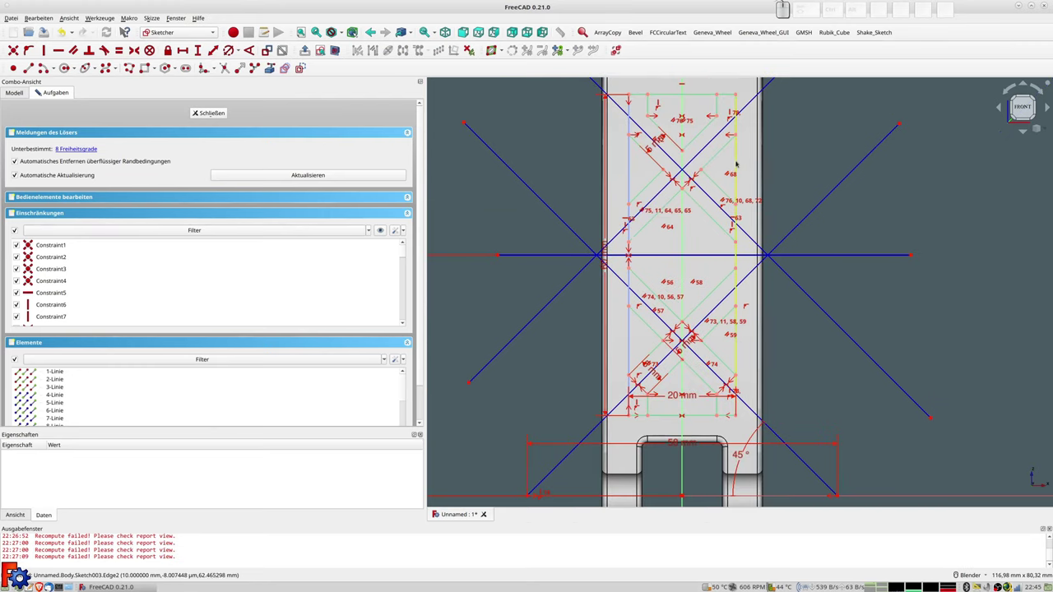
{"action": "left_click", "coordinate": [691, 151]}
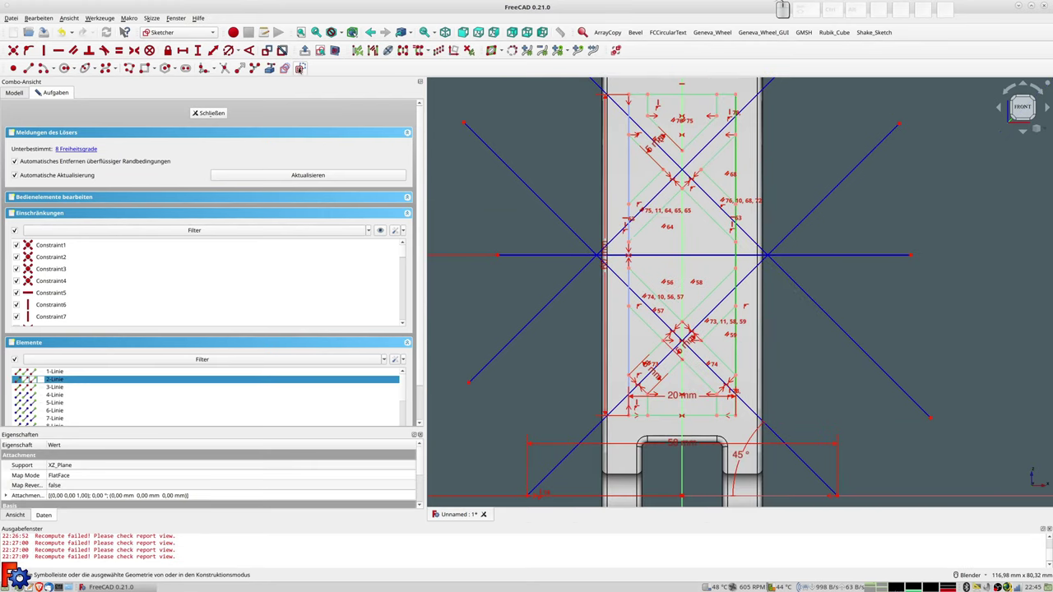
{"action": "key", "text": "Escape"}
{"action": "scroll", "coordinate": [730, 163], "scroll_direction": "up", "scroll_amount": 1}
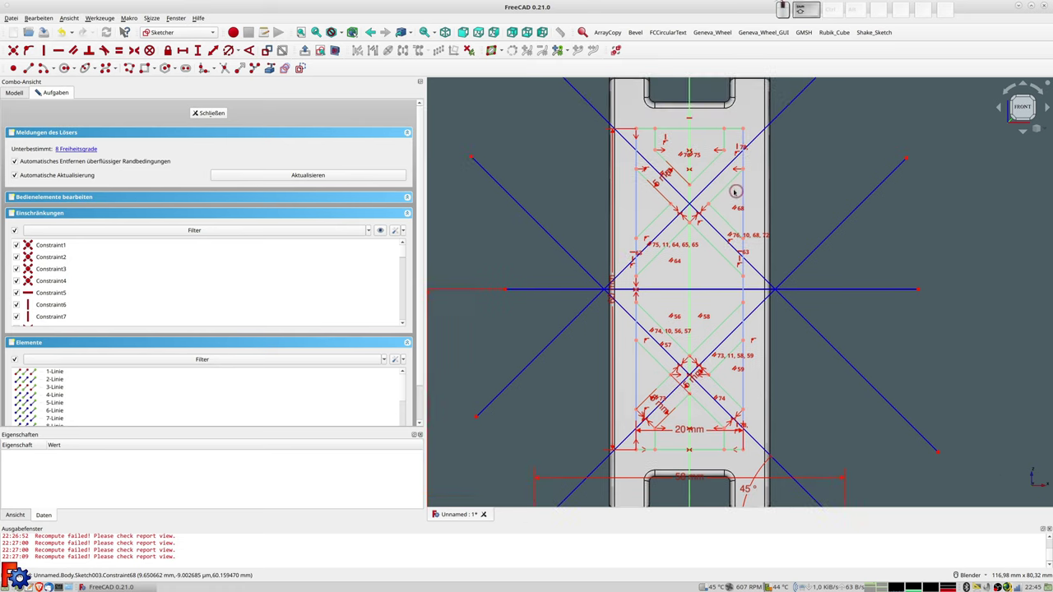
{"action": "scroll", "coordinate": [707, 177], "scroll_direction": "up", "scroll_amount": 1}
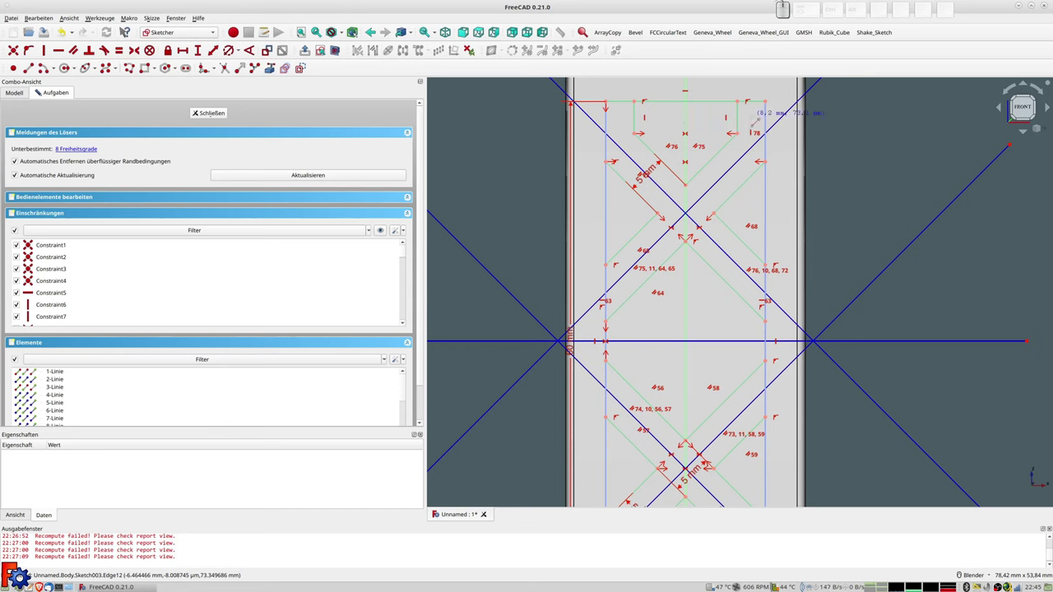
{"action": "left_click", "coordinate": [664, 102]}
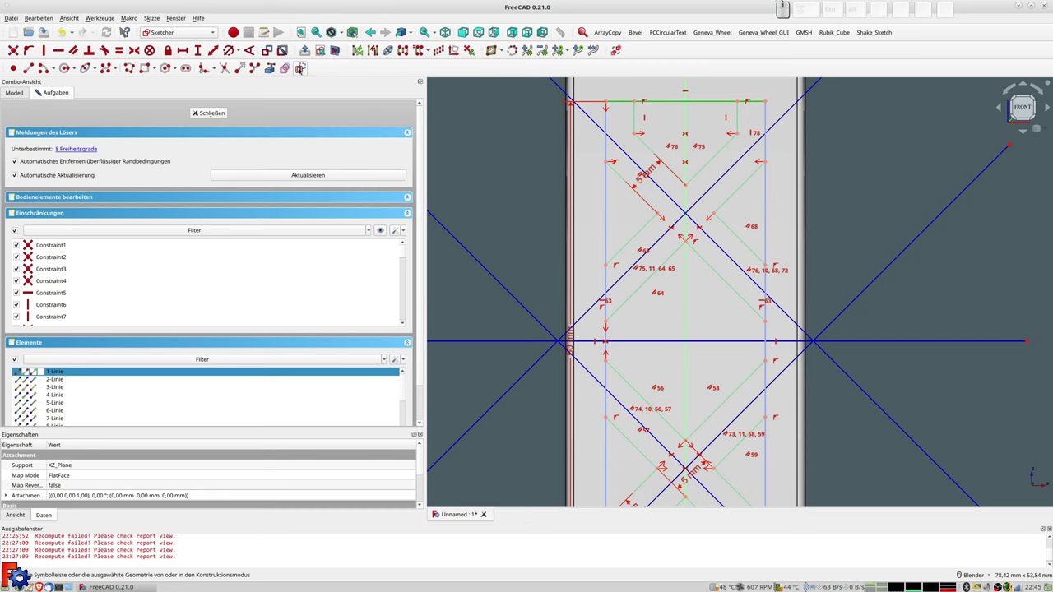
{"action": "left_click", "coordinate": [655, 104]}
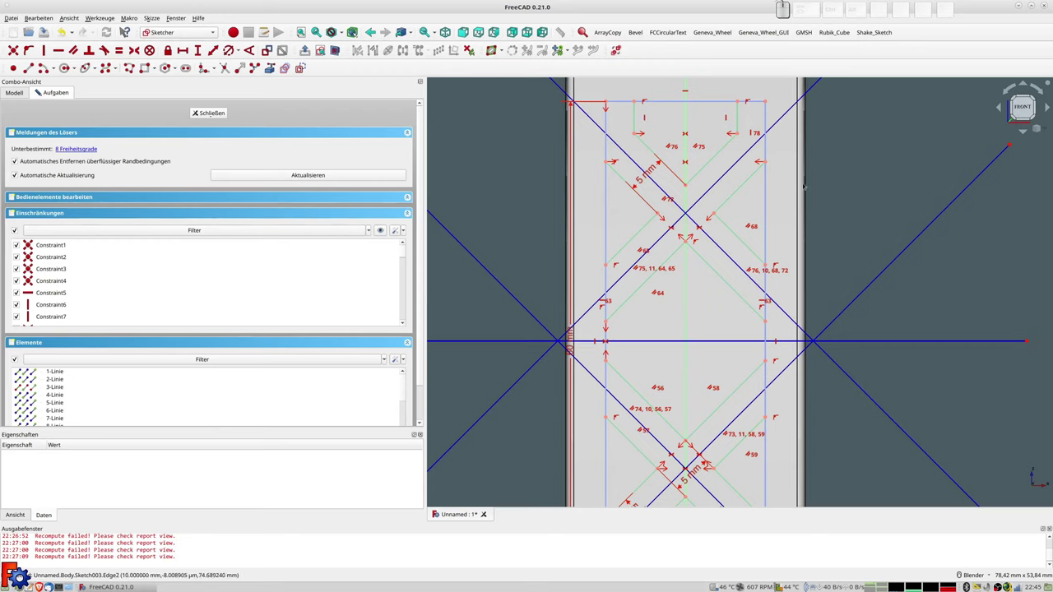
{"action": "scroll", "coordinate": [805, 187], "scroll_direction": "down", "scroll_amount": 2}
{"action": "middle_click_drag", "start_coordinate": [691, 420], "coordinate": [713, 349]}
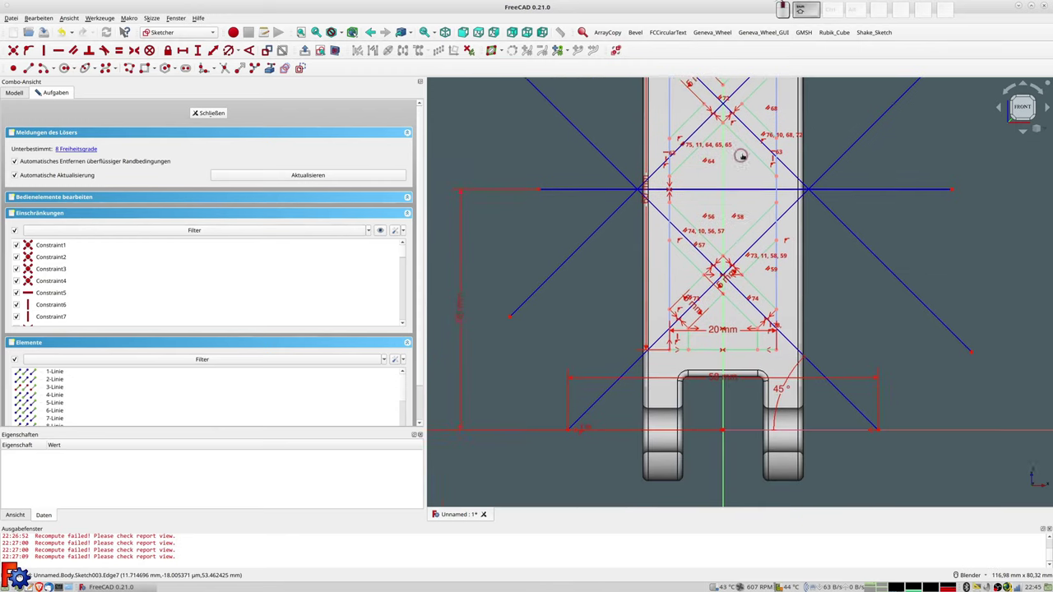
{"action": "left_click", "coordinate": [713, 349]}
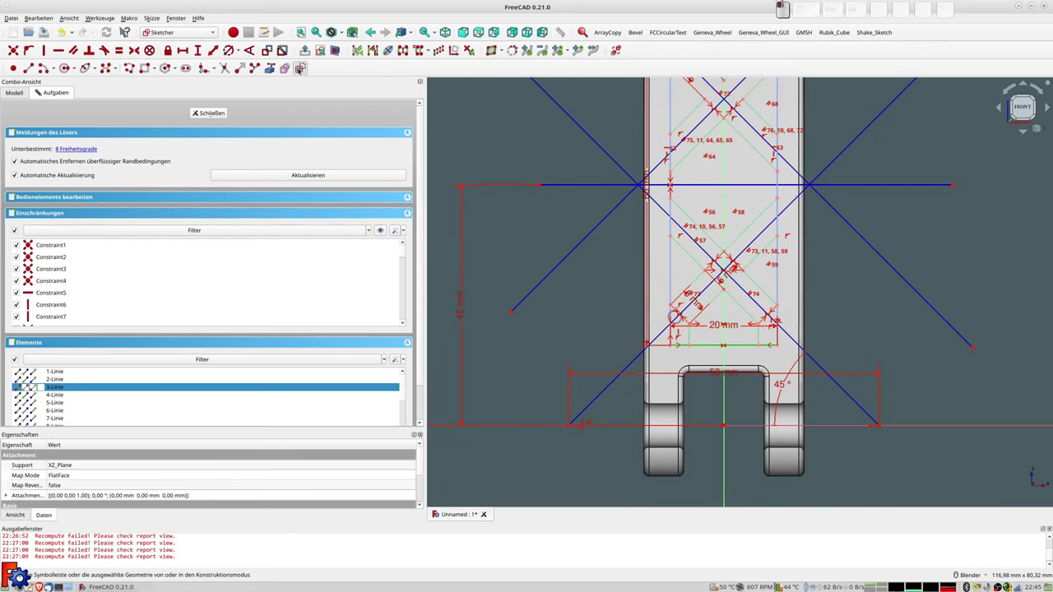
{"action": "key", "text": "Escape"}
{"action": "middle_click_drag", "start_coordinate": [734, 251], "coordinate": [737, 323]}
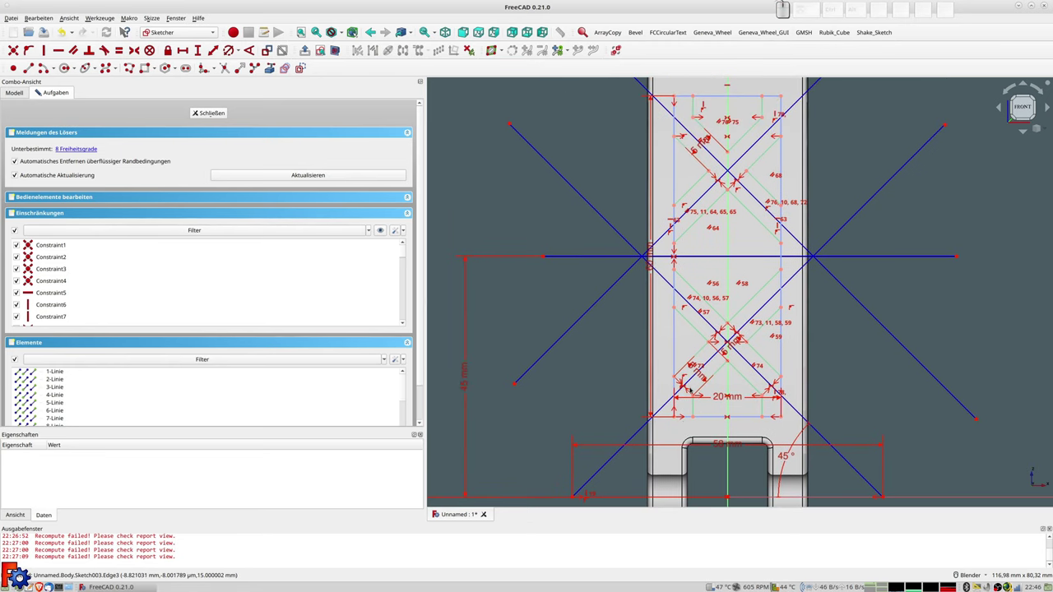
{"action": "middle_click_drag", "start_coordinate": [691, 391], "coordinate": [692, 448]}
{"action": "scroll", "coordinate": [694, 177], "scroll_direction": "up", "scroll_amount": 3}
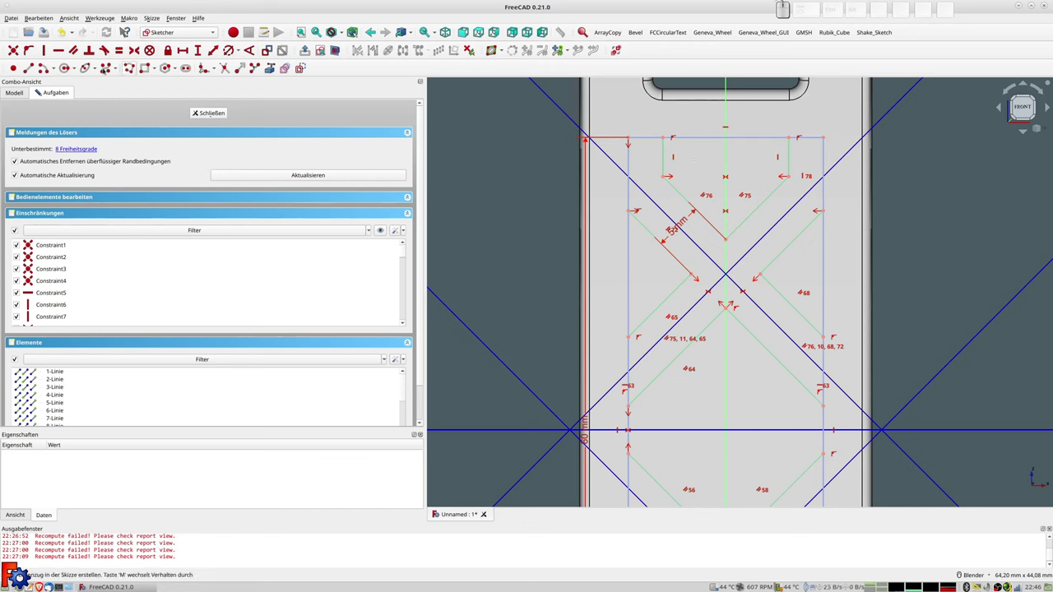
Draw line segments snapped to the vertices of the upper construction geometry.
{"action": "left_click", "coordinate": [41, 64]}
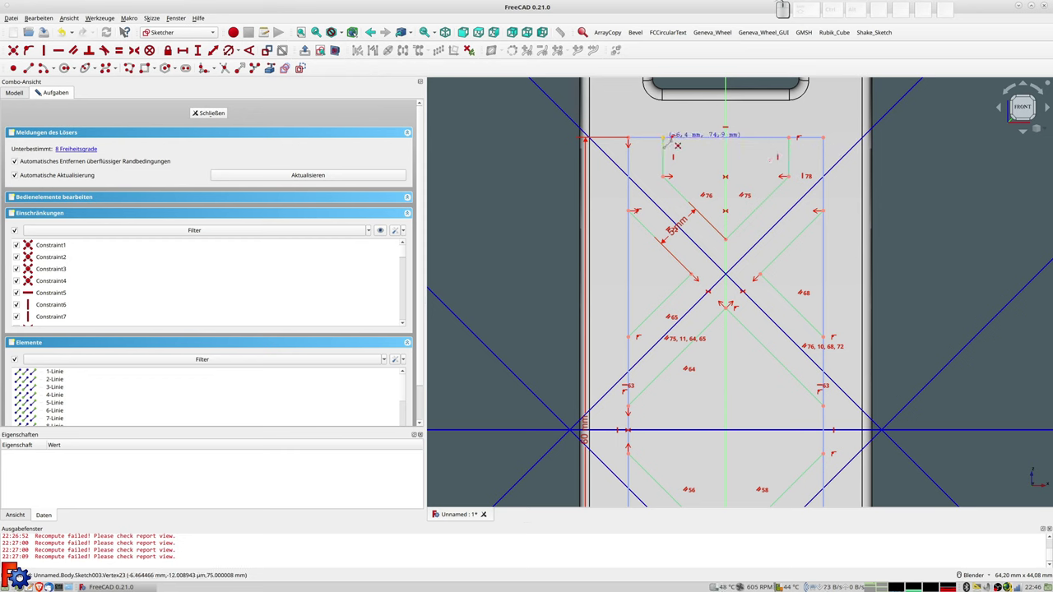
{"action": "left_click", "coordinate": [672, 142]}
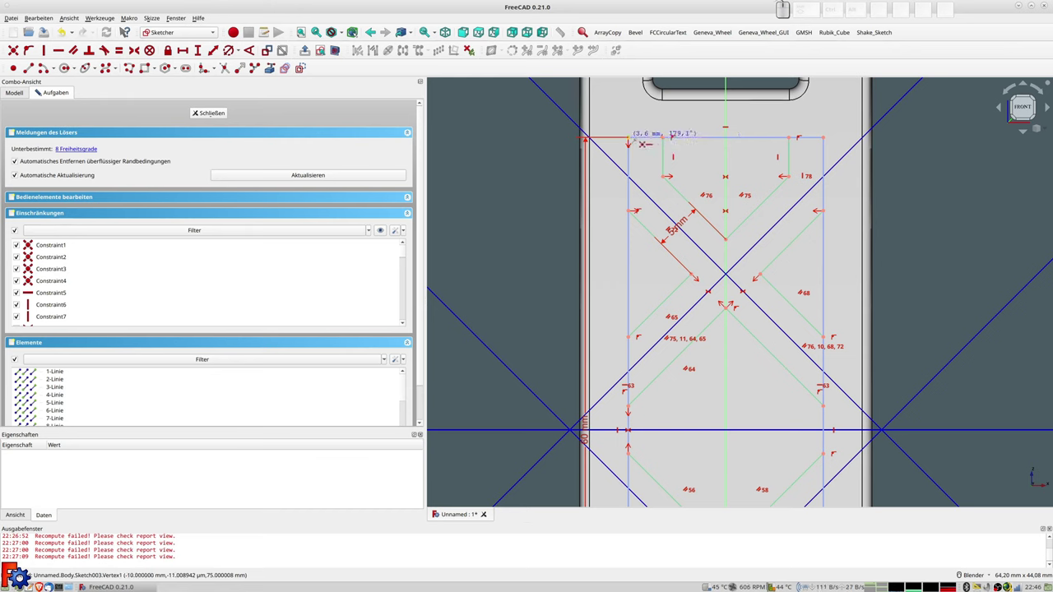
{"action": "left_click", "coordinate": [629, 141]}
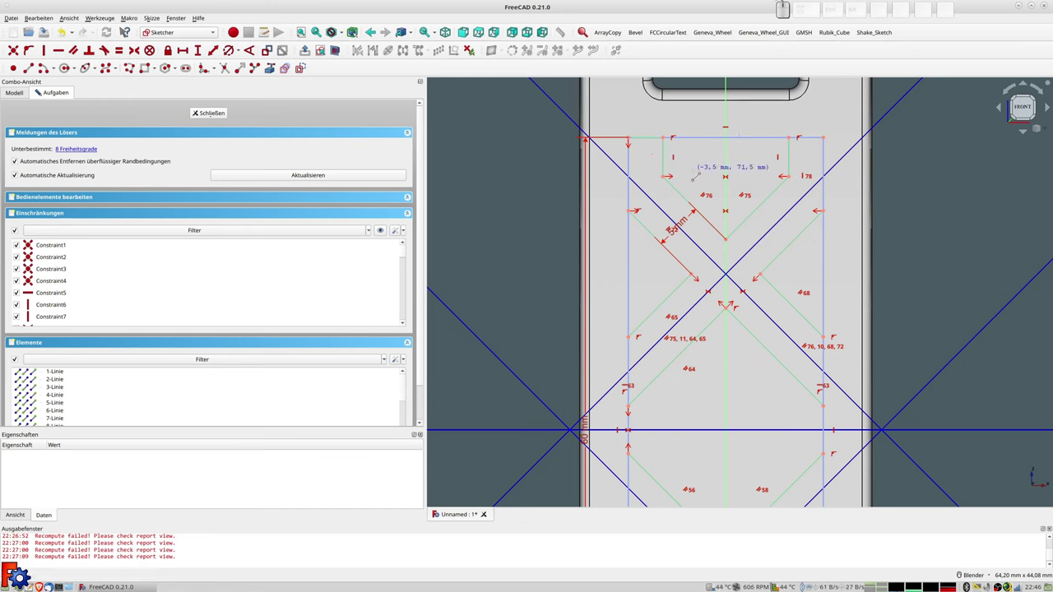
{"action": "left_click", "coordinate": [629, 140]}
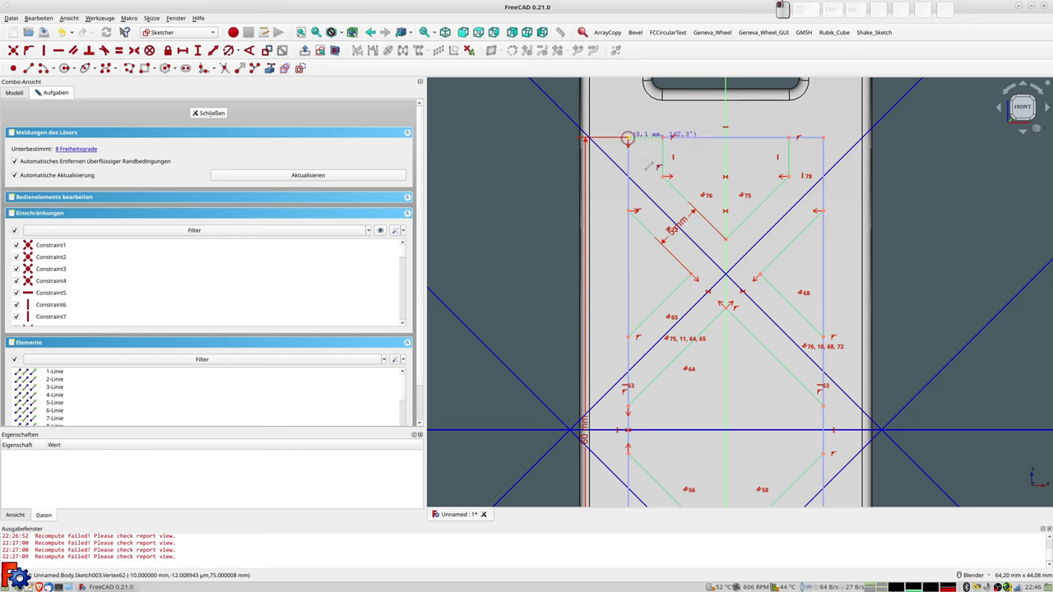
{"action": "left_click", "coordinate": [631, 211]}
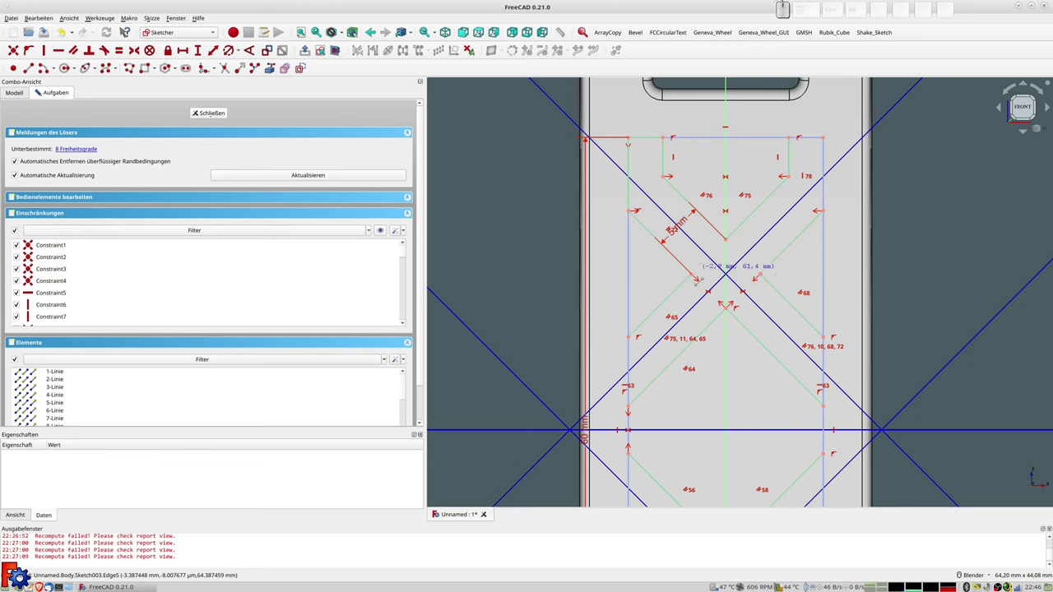
{"action": "left_click", "coordinate": [630, 339]}
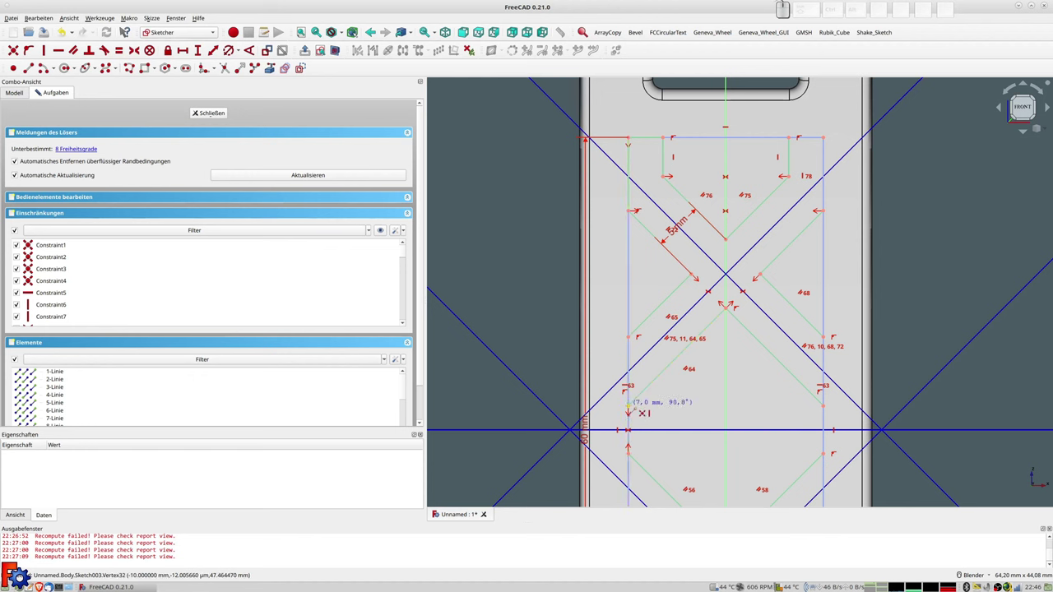
{"action": "left_click", "coordinate": [635, 407]}
Undo the last three drawing steps to remove the stray segment.
{"action": "middle_click_drag", "start_coordinate": [688, 404], "coordinate": [683, 283], "text": "shift"}
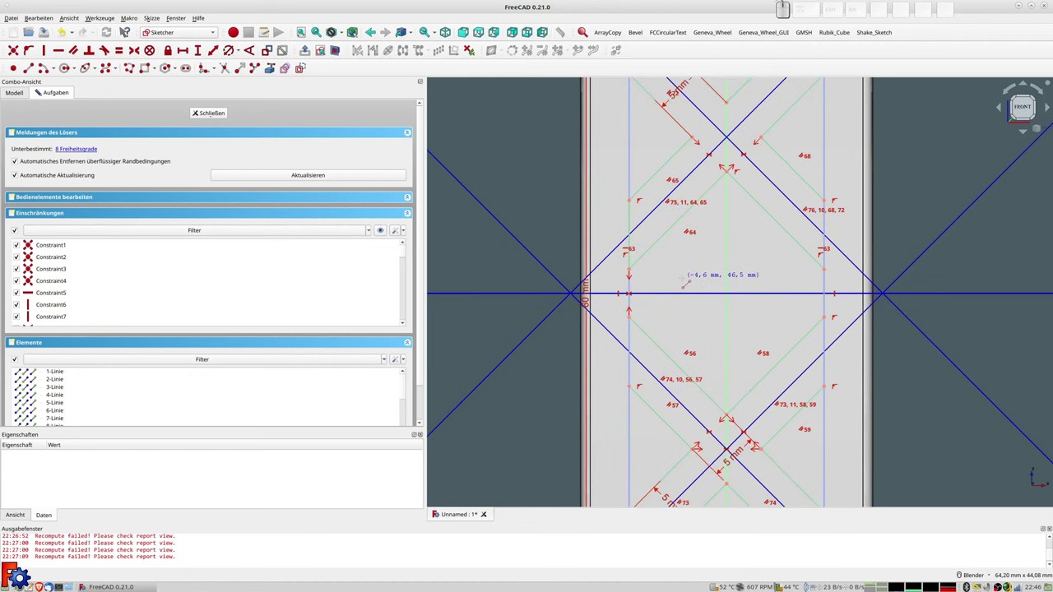
{"action": "scroll", "coordinate": [682, 282], "scroll_direction": "down", "scroll_amount": 2}
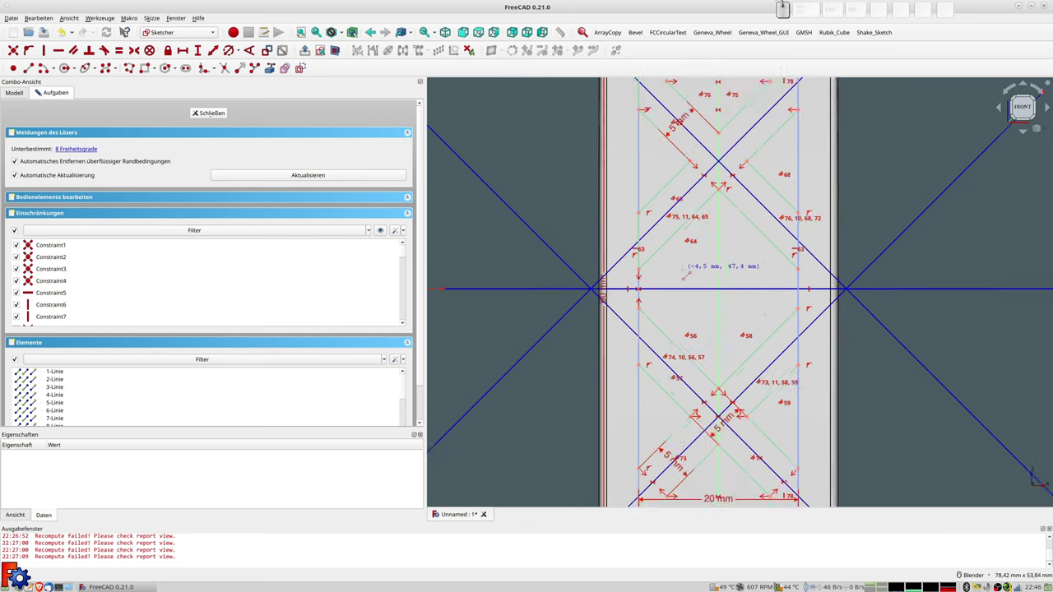
{"action": "middle_click_drag", "start_coordinate": [688, 257], "coordinate": [690, 271], "text": "shift"}
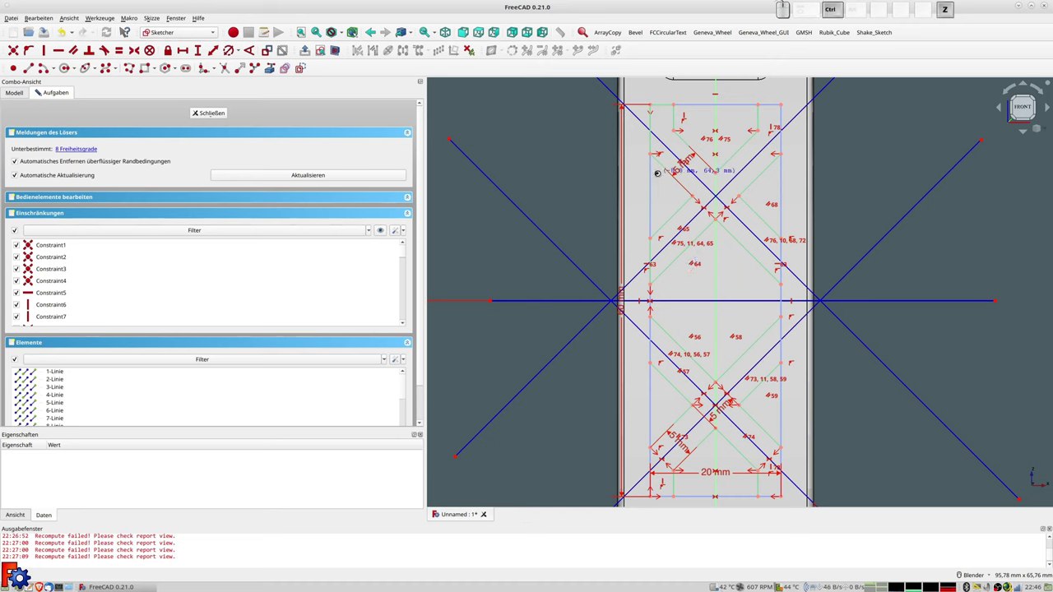
{"action": "key", "text": "ctrl+z"}
{"action": "key", "text": "ctrl+z"}
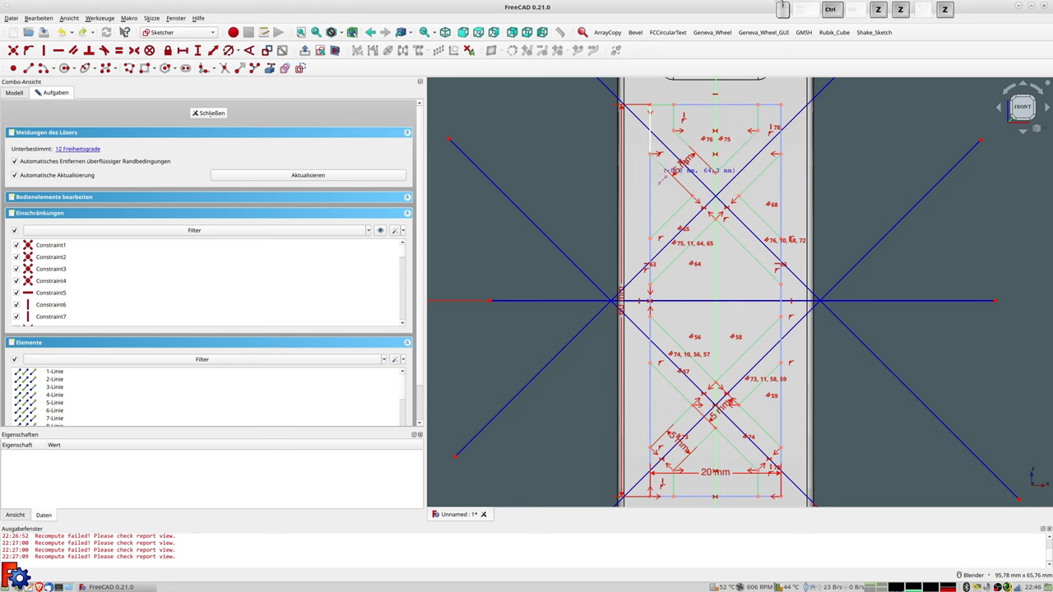
{"action": "key", "text": "ctrl+z"}
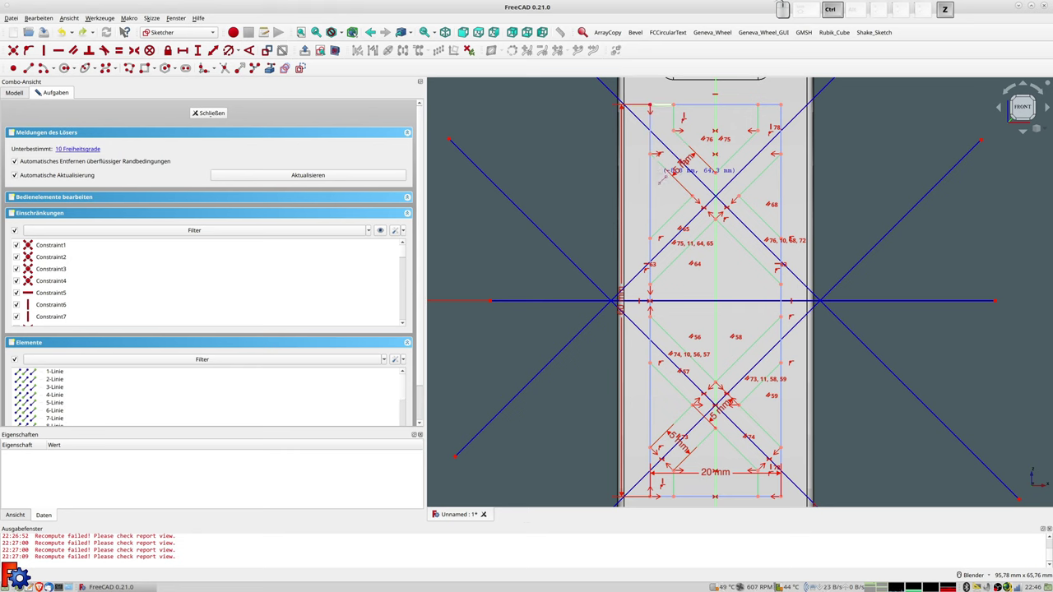
{"action": "key", "text": "ctrl+z"}
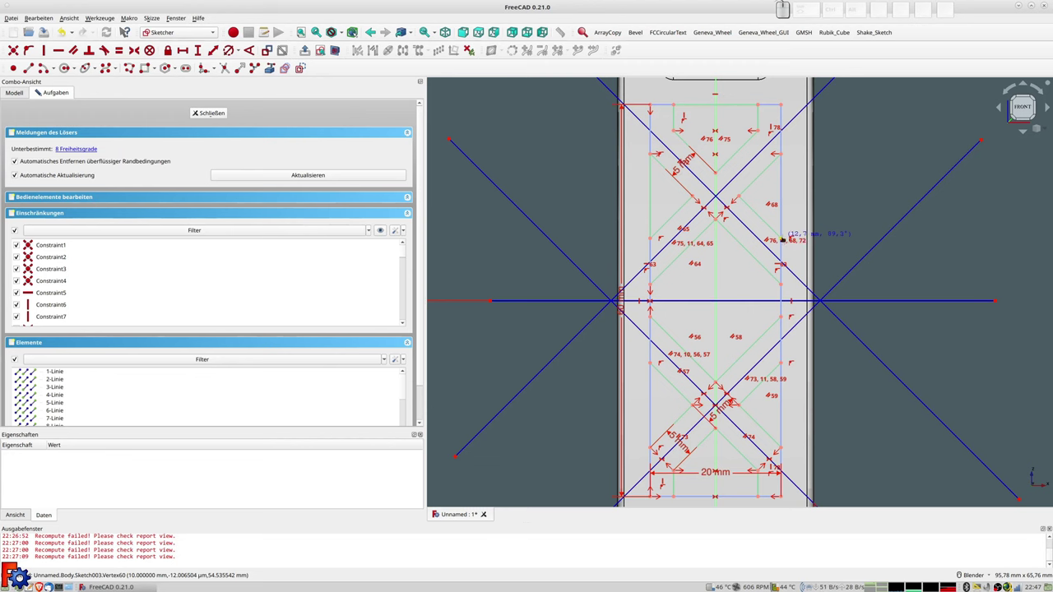
Draw side lines from the left and right vertices down to the lower corners.
{"action": "middle_click_drag", "start_coordinate": [747, 284], "coordinate": [729, 201], "text": "shift"}
{"action": "scroll", "coordinate": [663, 202], "scroll_direction": "up", "scroll_amount": 1}
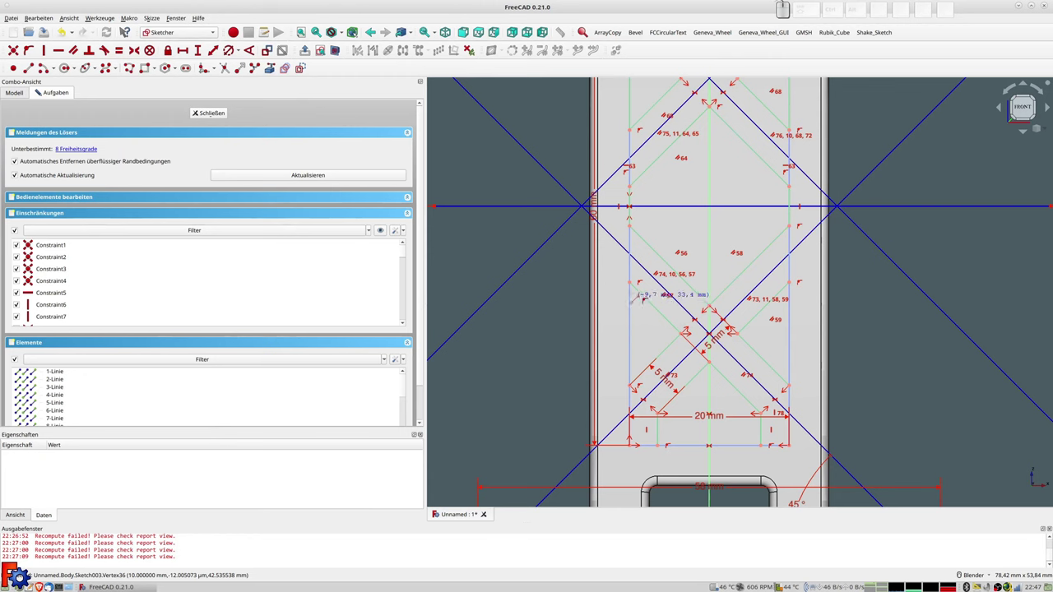
{"action": "left_click", "coordinate": [630, 284]}
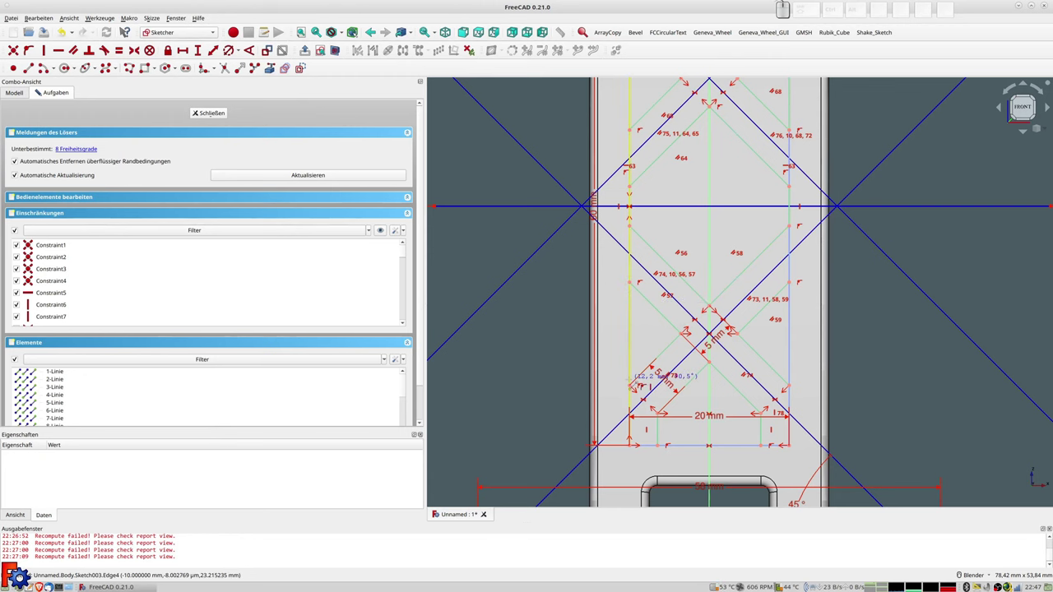
{"action": "left_click", "coordinate": [644, 390]}
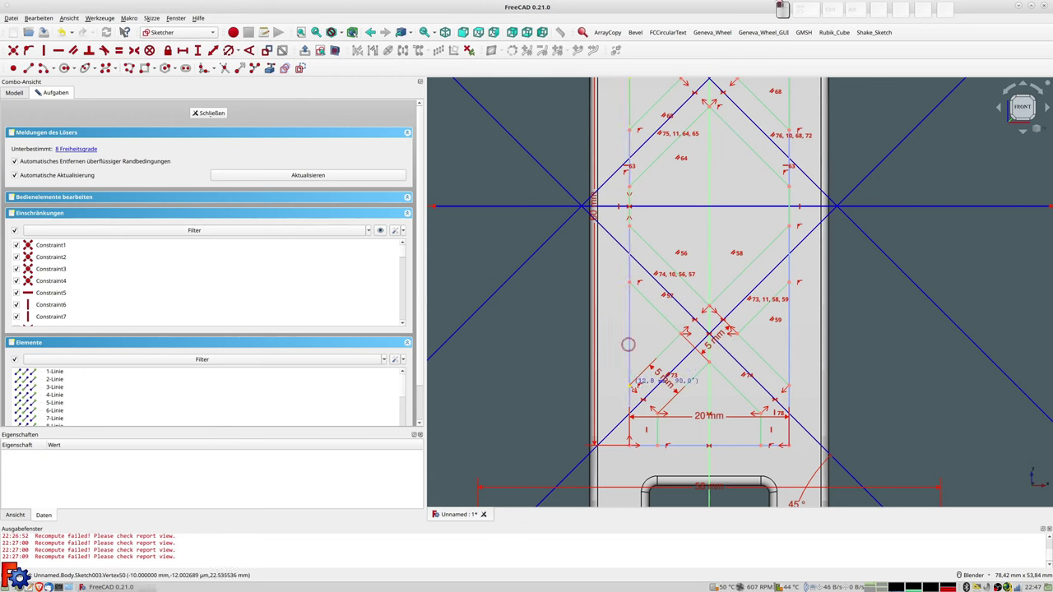
{"action": "left_click", "coordinate": [794, 285]}
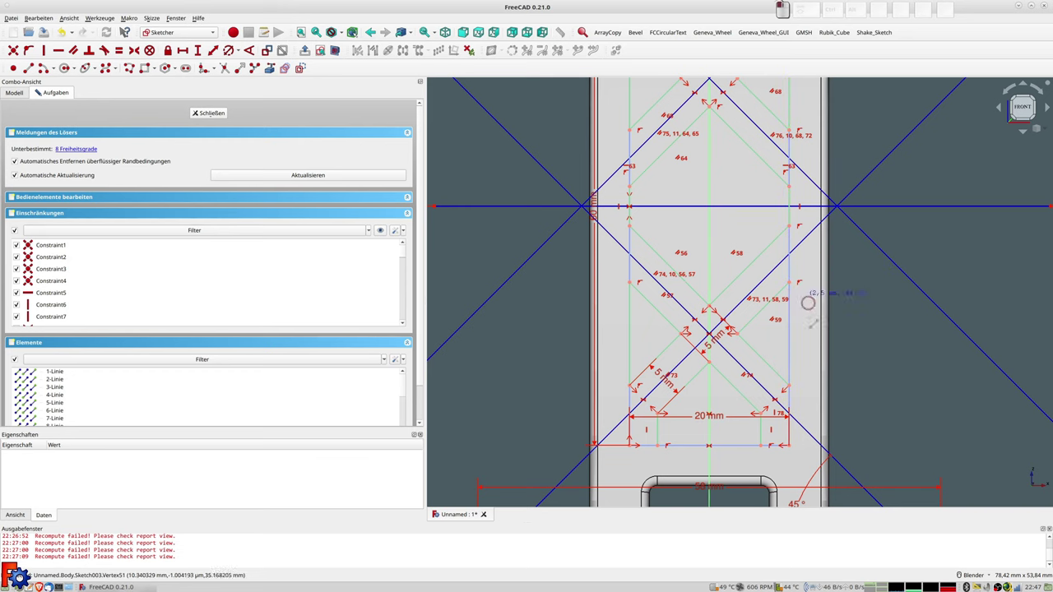
{"action": "left_click", "coordinate": [788, 388]}
{"action": "scroll", "coordinate": [692, 442], "scroll_direction": "up", "scroll_amount": 2}
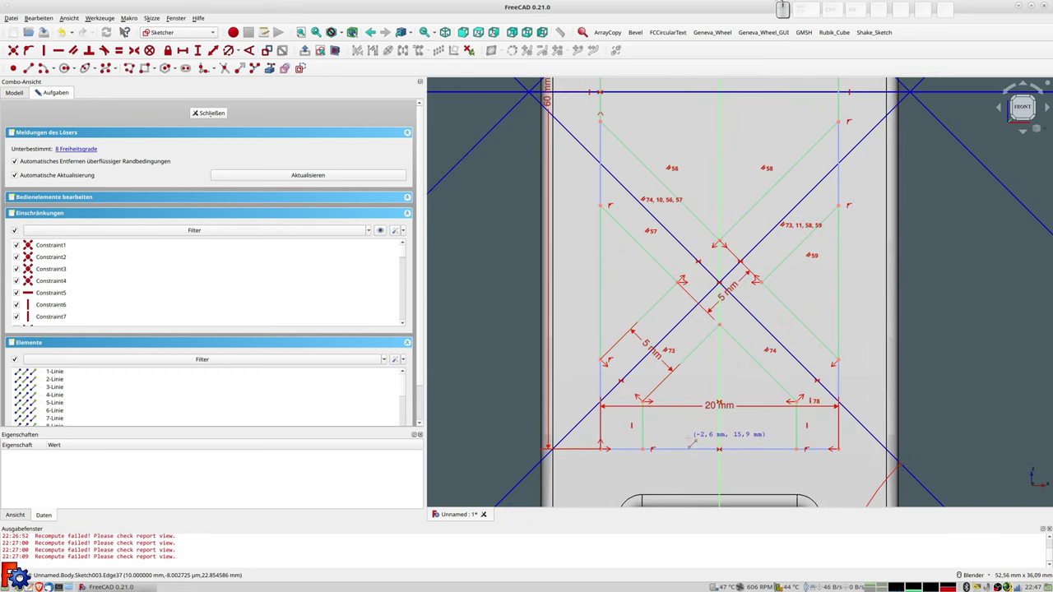
{"action": "left_click", "coordinate": [645, 451]}
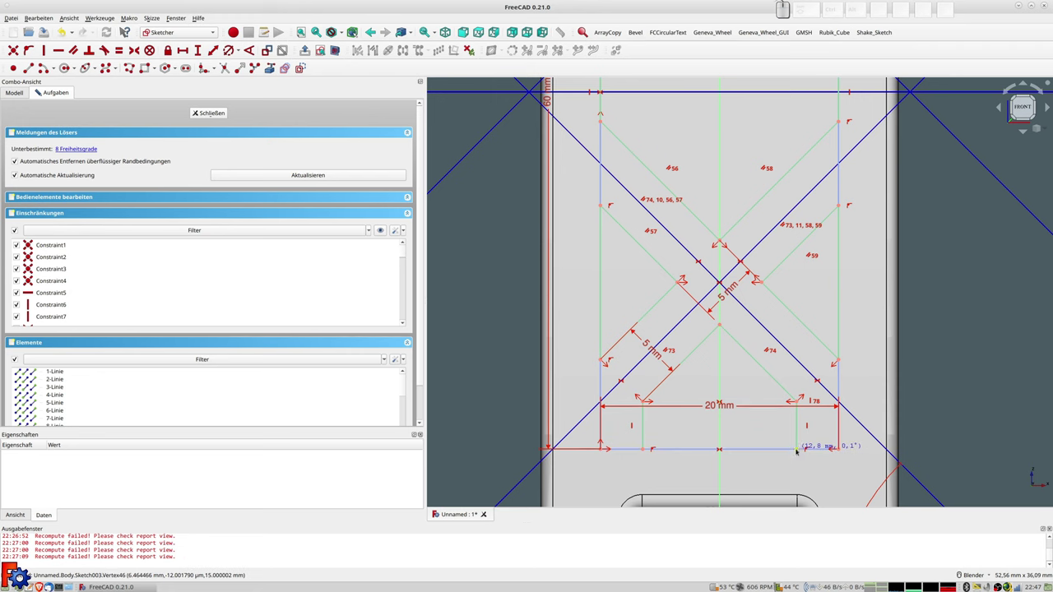
{"action": "scroll", "coordinate": [799, 454], "scroll_direction": "down", "scroll_amount": 5}
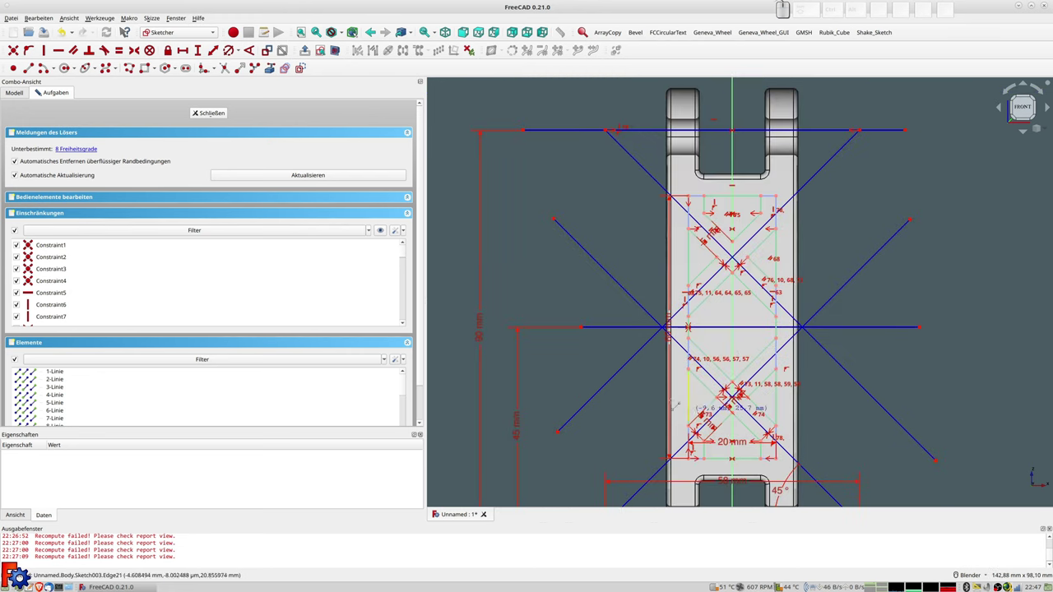
Close the sketch and hide Fillet001 to view the sketch alone.
{"action": "left_click", "coordinate": [208, 112]}
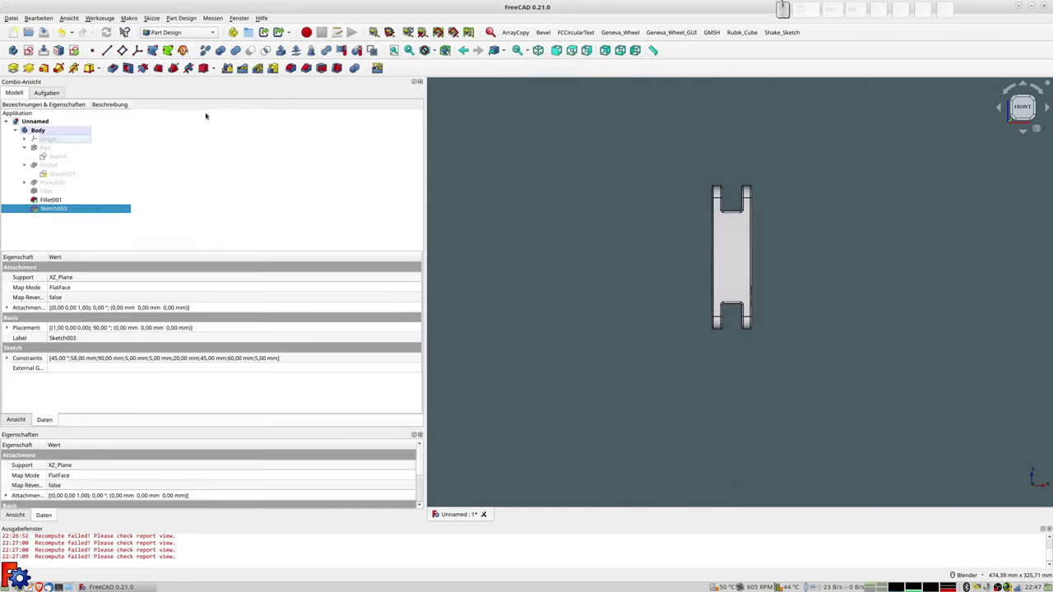
{"action": "middle_click_drag", "start_coordinate": [737, 268], "coordinate": [478, 258]}
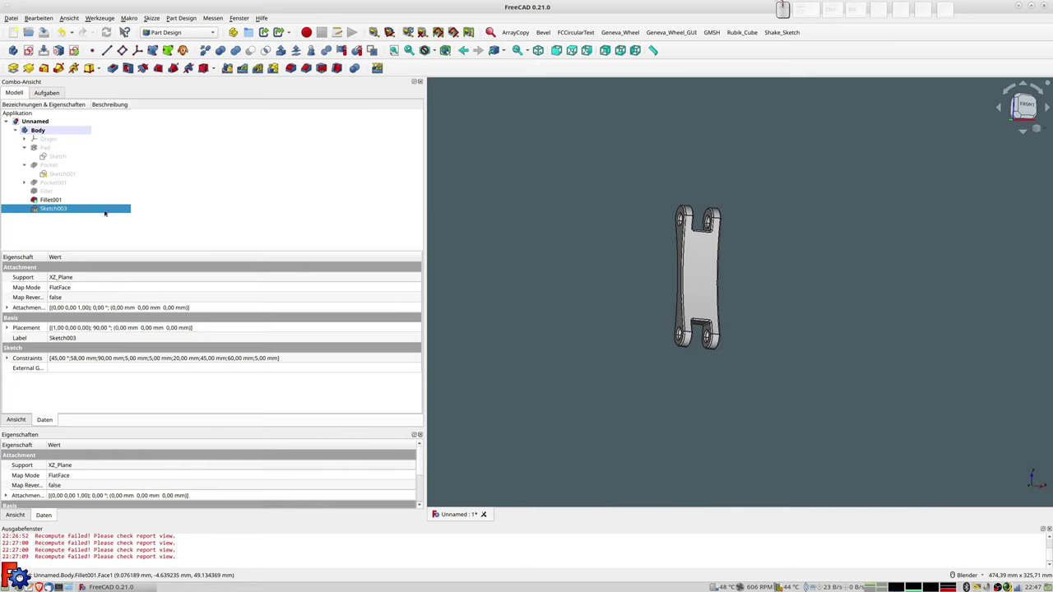
{"action": "left_click", "coordinate": [41, 200]}
{"action": "key", "text": "space"}
Show Fillet001 again and start a Pocket from Sketch003.
{"action": "scroll", "coordinate": [613, 301], "scroll_direction": "up", "scroll_amount": 2}
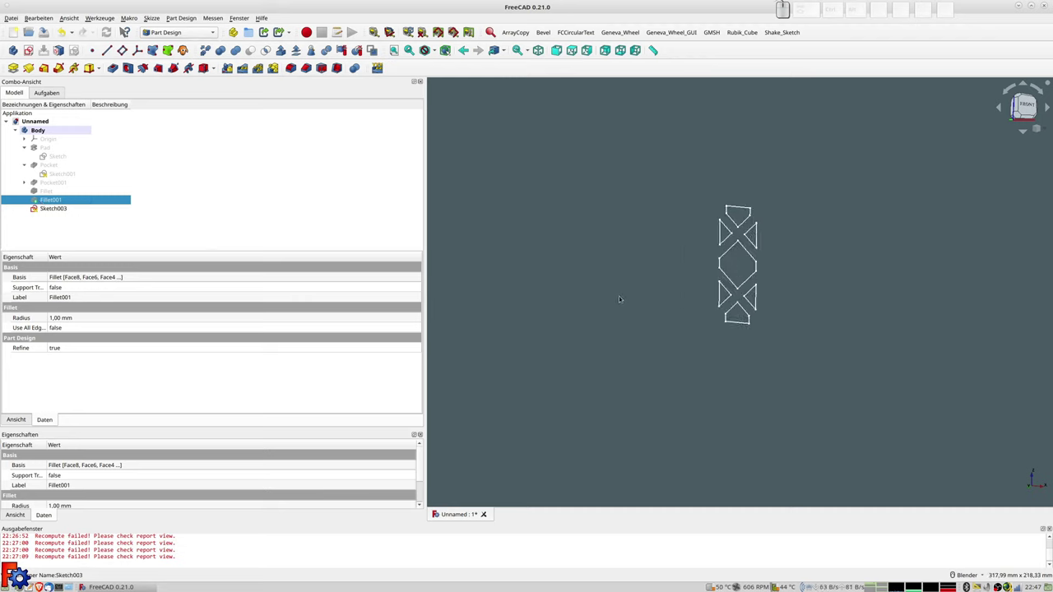
{"action": "key", "text": "space"}
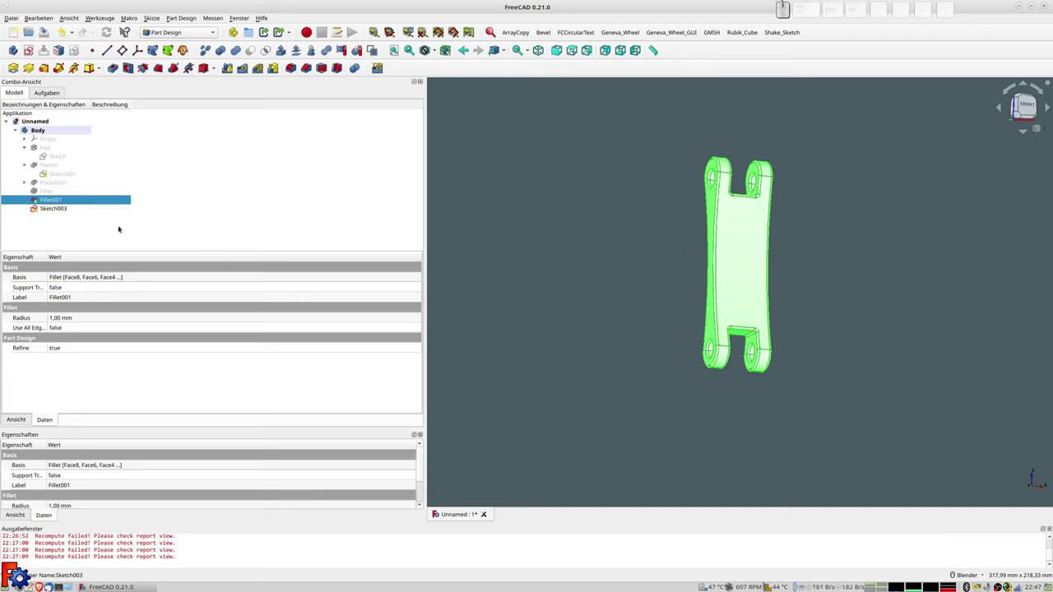
{"action": "left_click", "coordinate": [50, 209]}
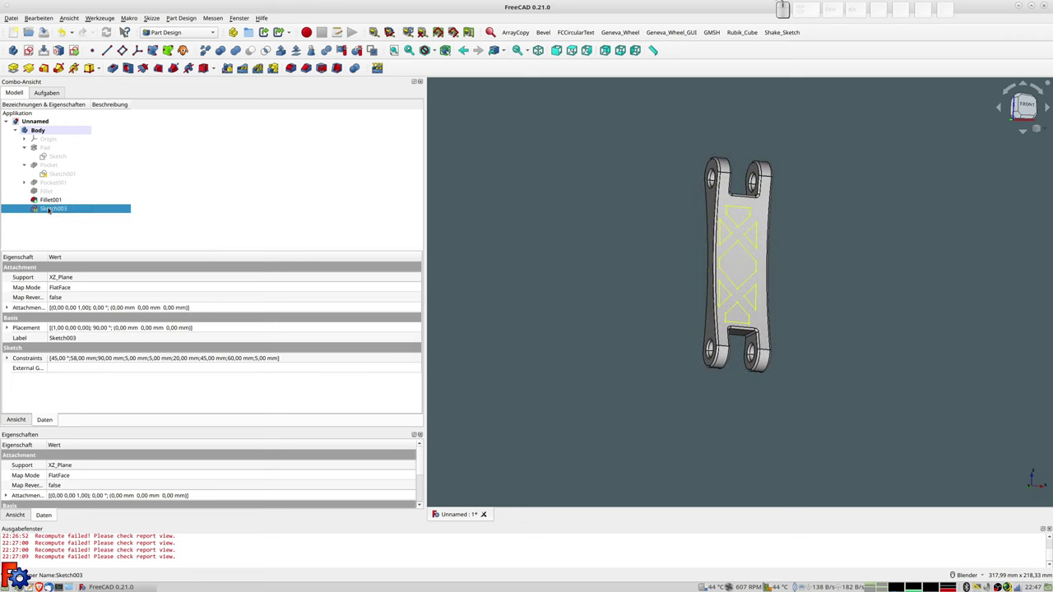
{"action": "left_click", "coordinate": [113, 69]}
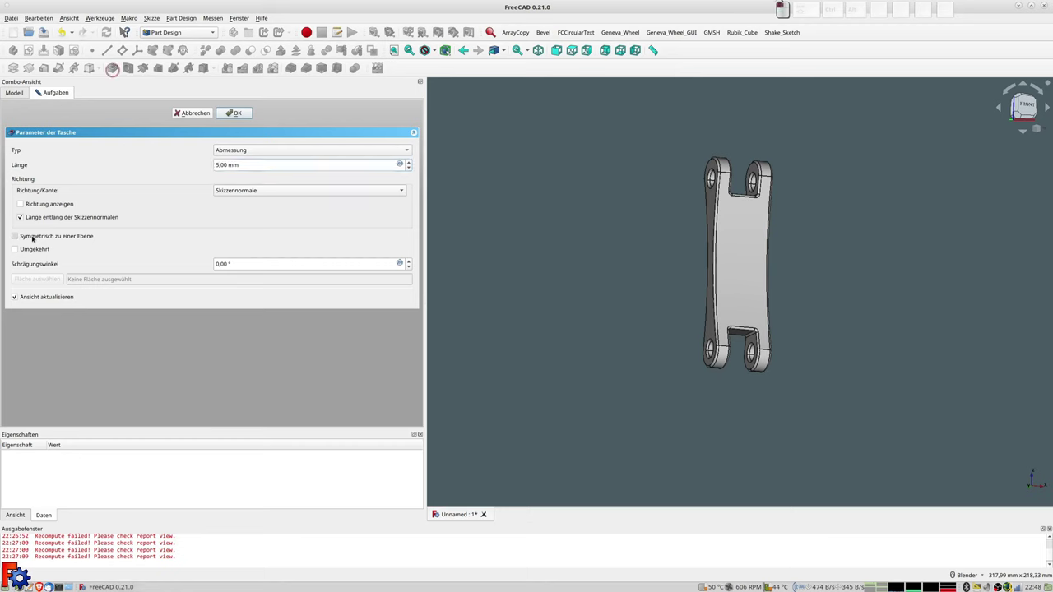
Set the pocket to 'Symmetric to plane' and 'Through all', check the cutouts, and confirm.
{"action": "left_click", "coordinate": [252, 150]}
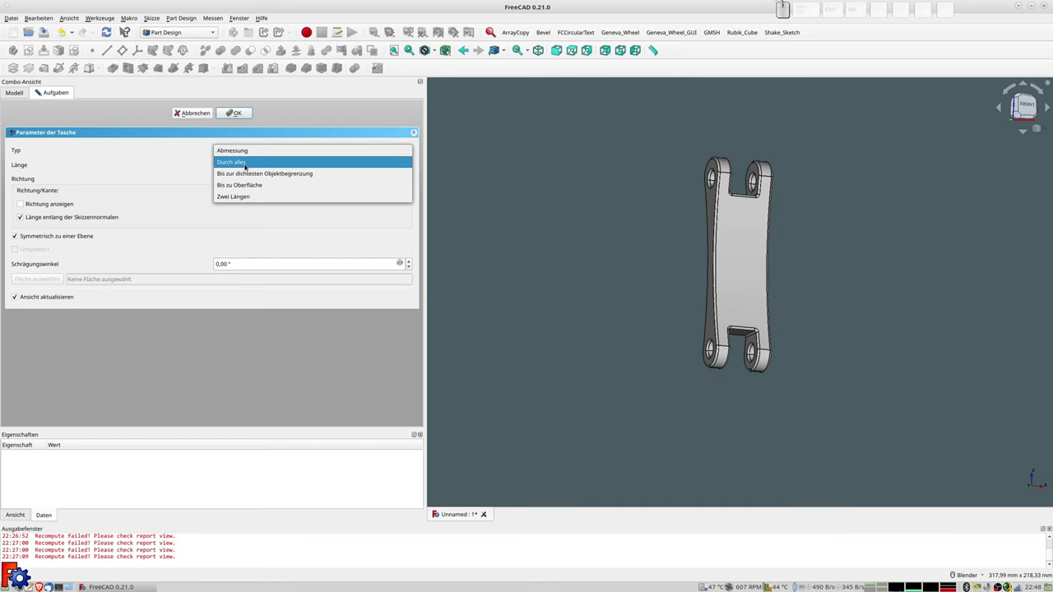
{"action": "left_click", "coordinate": [247, 162]}
{"action": "middle_click_drag", "start_coordinate": [777, 225], "coordinate": [795, 257]}
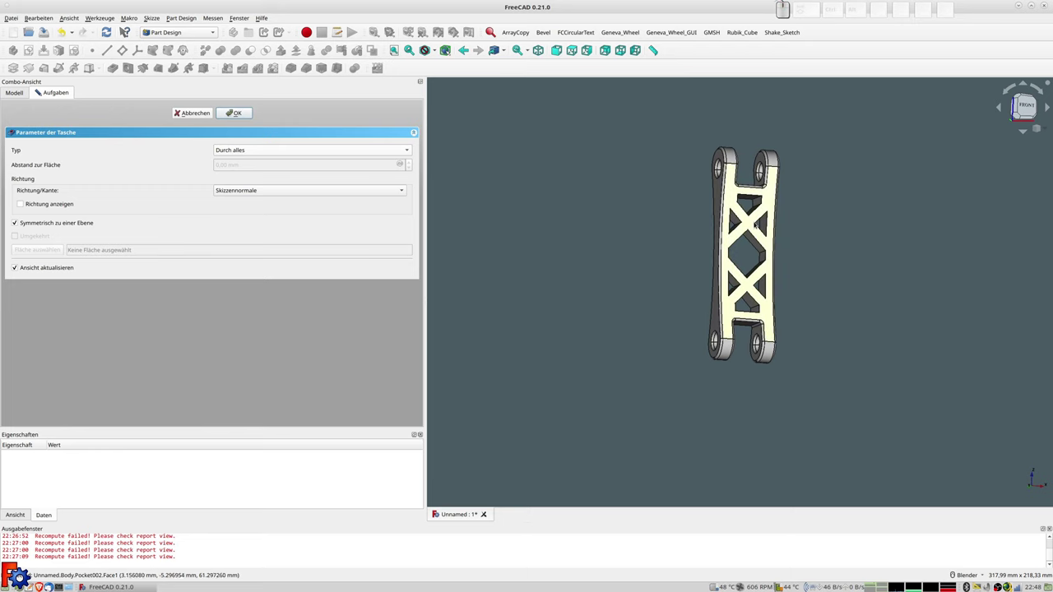
{"action": "scroll", "coordinate": [755, 263], "scroll_direction": "up", "scroll_amount": 2}
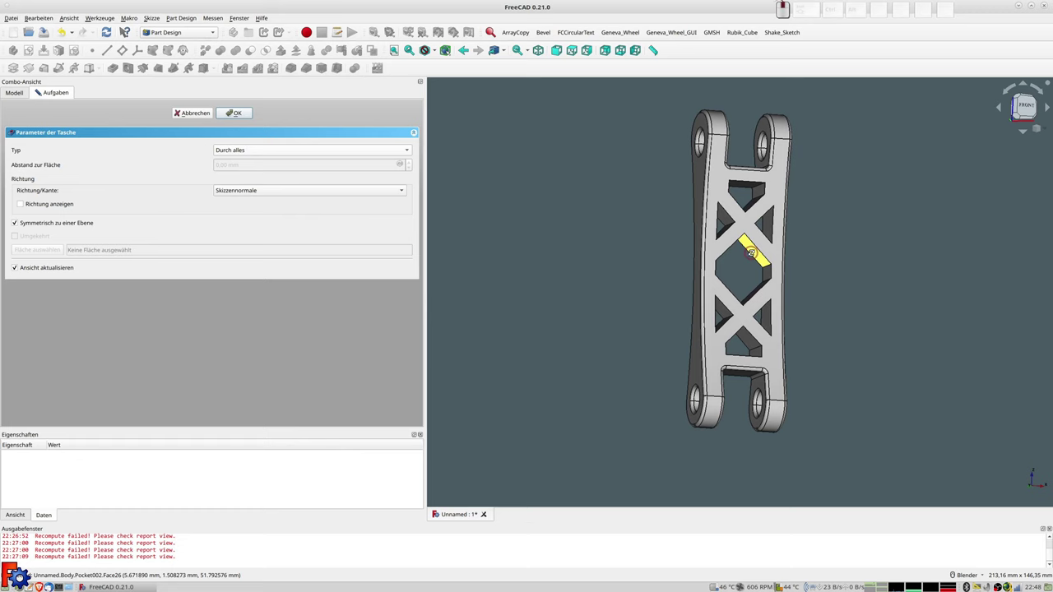
{"action": "left_click", "coordinate": [757, 198]}
{"action": "left_click", "coordinate": [758, 194]}
{"action": "left_click", "coordinate": [234, 113]}
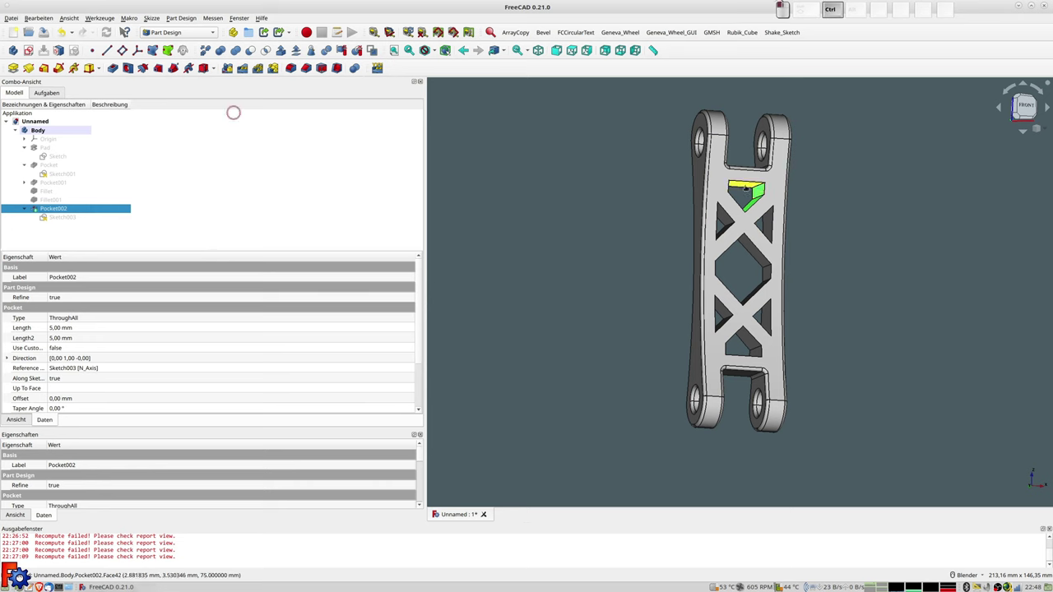
Select the triangular and central rectangular cutout faces while orbiting the part.
{"action": "middle_click_drag", "start_coordinate": [745, 189], "coordinate": [747, 211]}
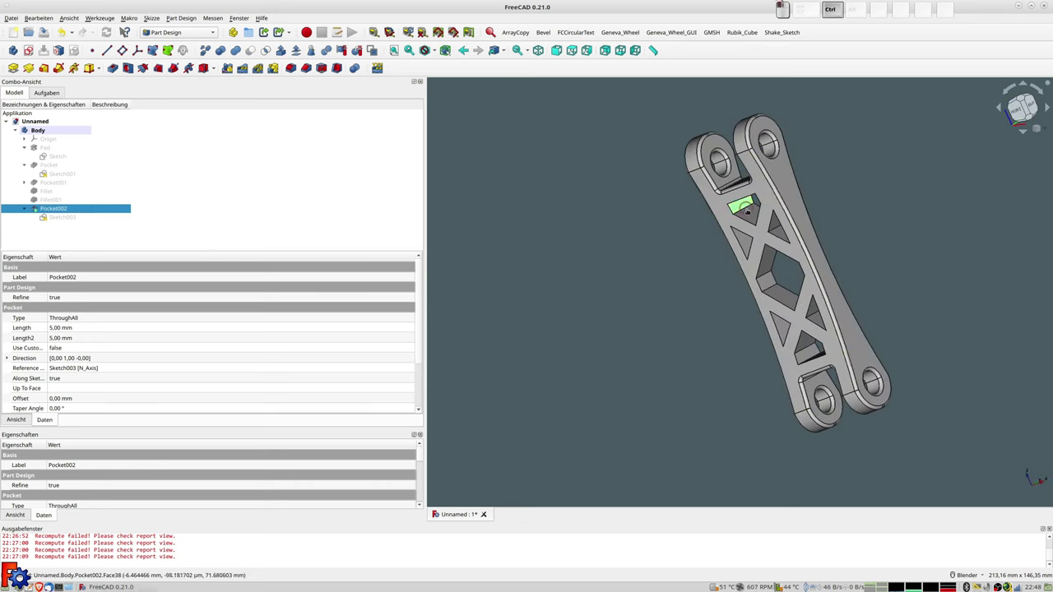
{"action": "left_click", "coordinate": [747, 212], "text": "ctrl"}
{"action": "left_click", "coordinate": [742, 240], "text": "ctrl"}
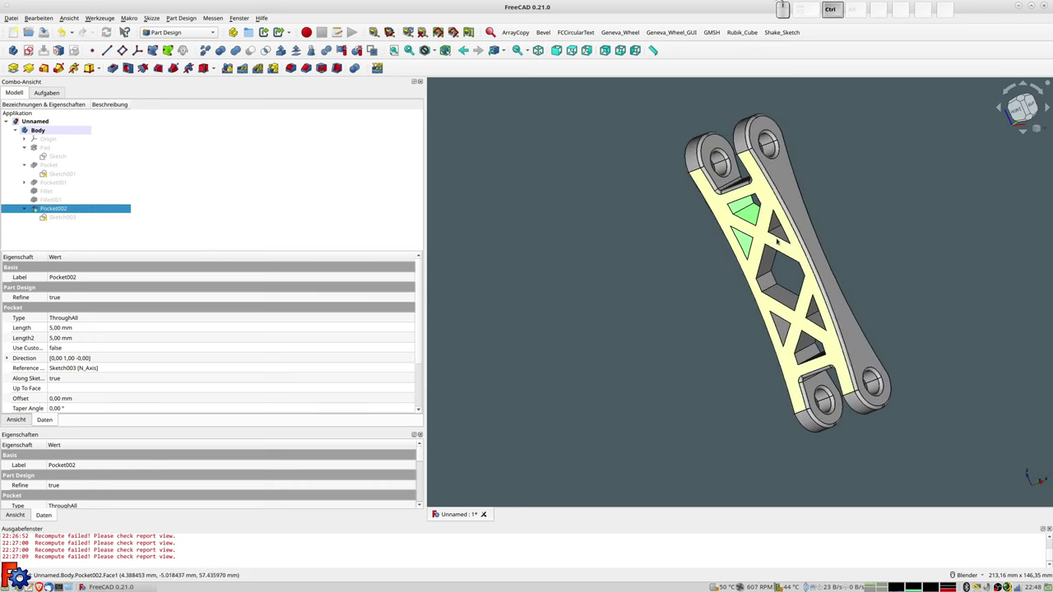
{"action": "middle_click_drag", "start_coordinate": [775, 231], "coordinate": [889, 219]}
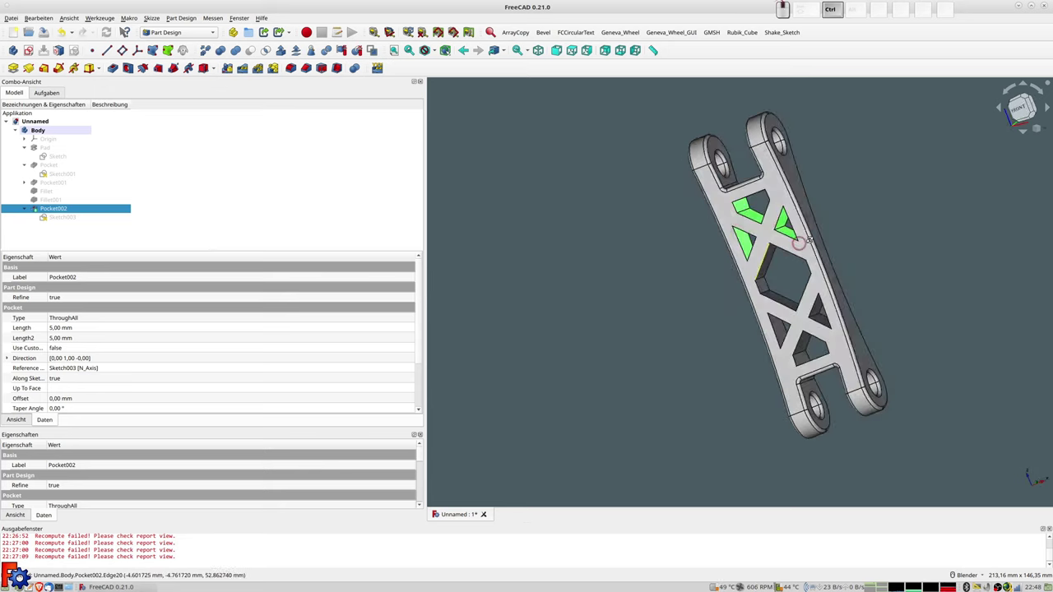
{"action": "left_click", "coordinate": [748, 239], "text": "ctrl"}
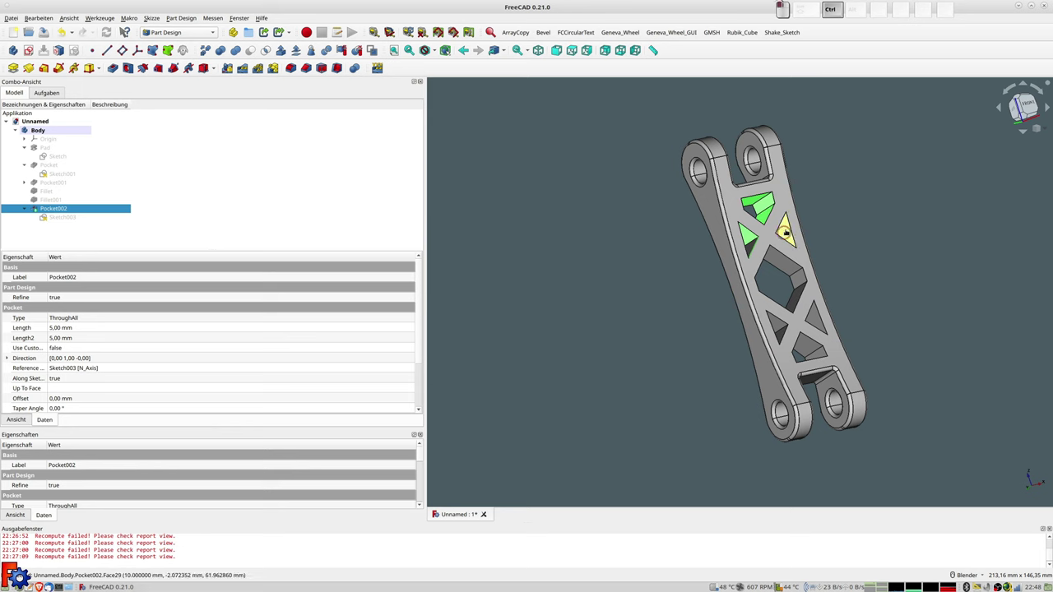
{"action": "middle_click_drag", "start_coordinate": [786, 234], "coordinate": [806, 281]}
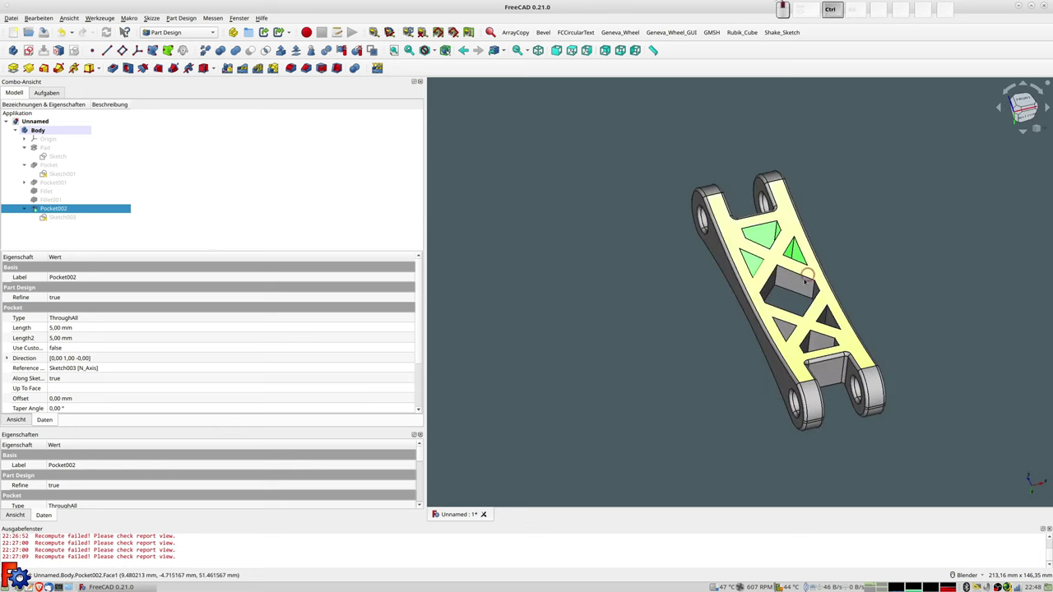
{"action": "left_click", "coordinate": [786, 286], "text": "ctrl"}
From the front view, add further cutout faces to the selection.
{"action": "key", "text": "1"}
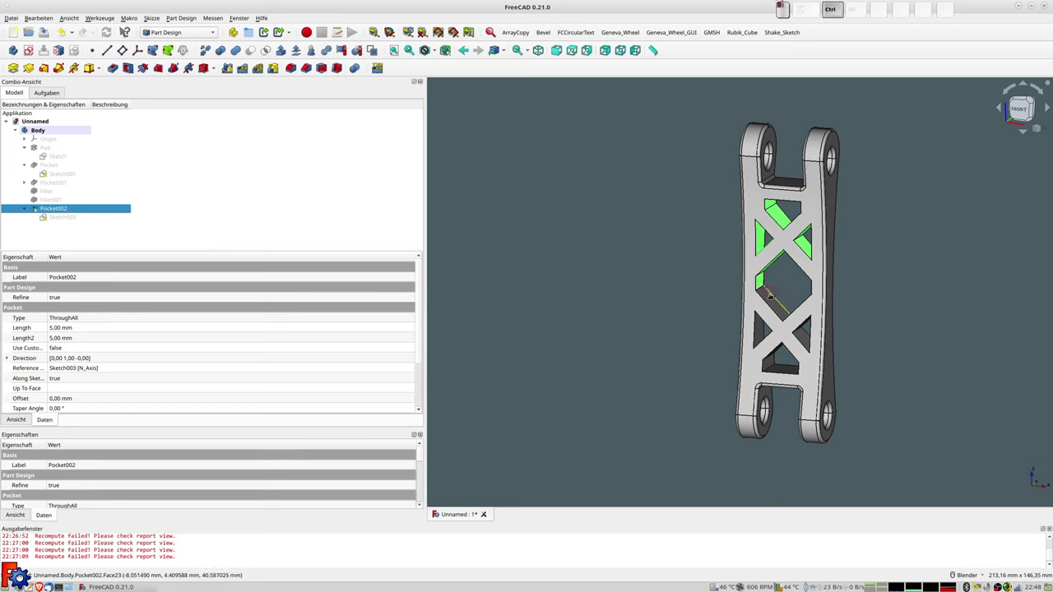
{"action": "middle_click_drag", "start_coordinate": [772, 301], "coordinate": [794, 309]}
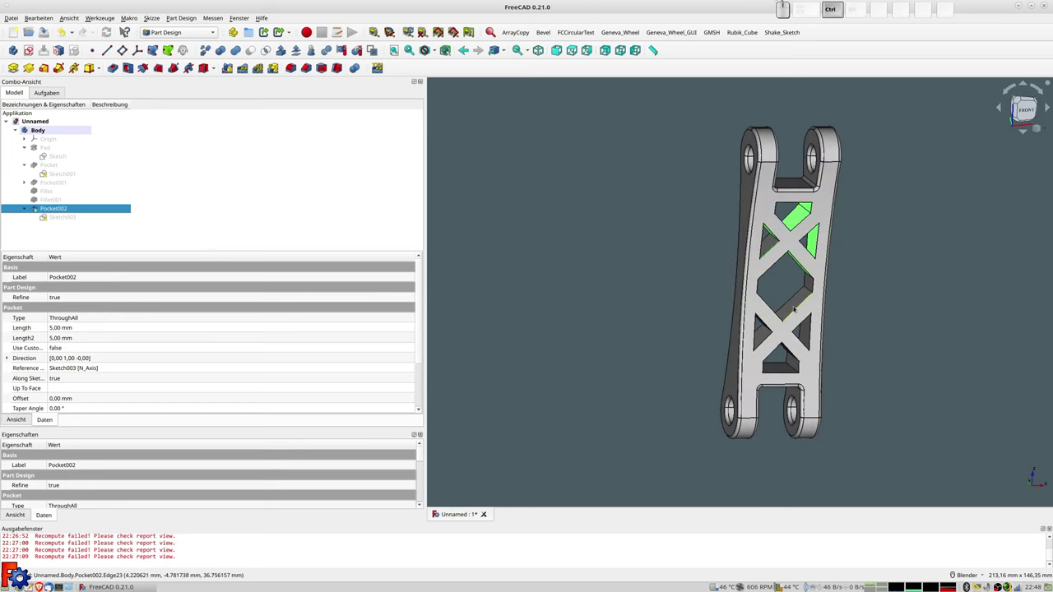
{"action": "left_click", "coordinate": [800, 298], "text": "ctrl"}
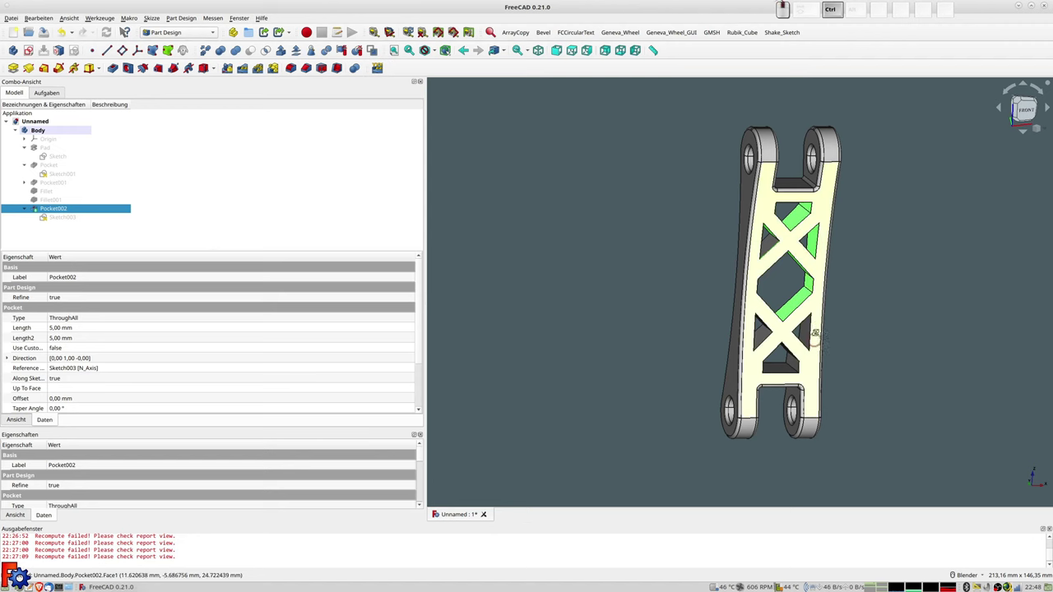
{"action": "middle_click_drag", "start_coordinate": [813, 309], "coordinate": [803, 333]}
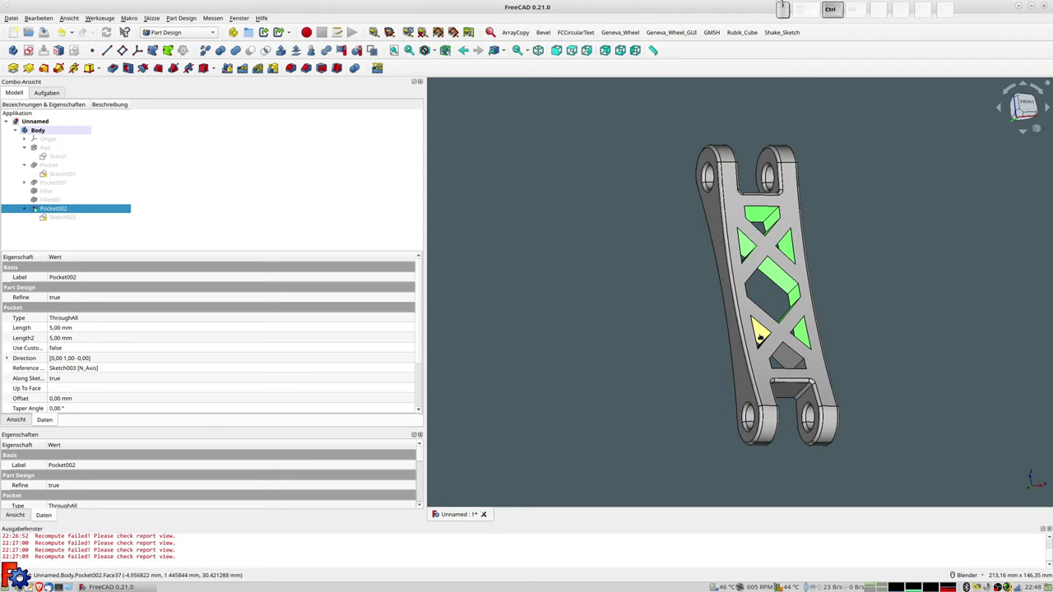
{"action": "mouse_move", "coordinate": [789, 354]}
{"action": "middle_mouse_down"}
{"action": "mouse_move", "coordinate": [759, 329]}
{"action": "mouse_move", "coordinate": [810, 351]}
{"action": "middle_mouse_up"}
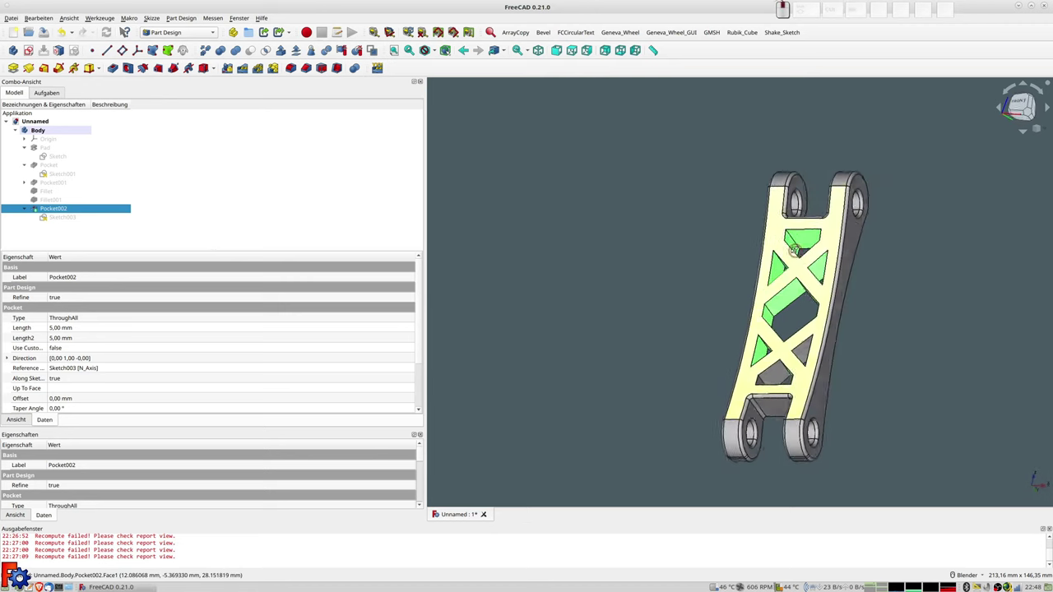
{"action": "mouse_move", "coordinate": [776, 379]}
{"action": "middle_mouse_down"}
{"action": "mouse_move", "coordinate": [763, 392]}
{"action": "mouse_move", "coordinate": [776, 400]}
{"action": "mouse_move", "coordinate": [864, 382]}
{"action": "mouse_move", "coordinate": [715, 328]}
{"action": "mouse_move", "coordinate": [741, 346]}
{"action": "mouse_move", "coordinate": [760, 306]}
{"action": "middle_mouse_up"}
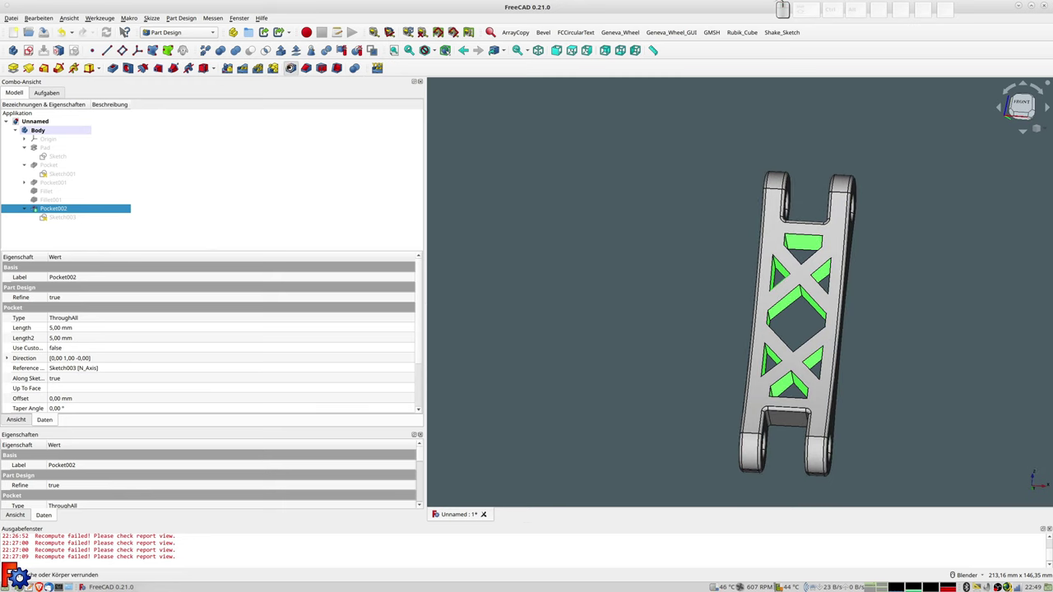
Fillet the selected cutout edges at 1,5 mm after a 2 mm radius fails.
{"action": "left_click", "coordinate": [291, 68]}
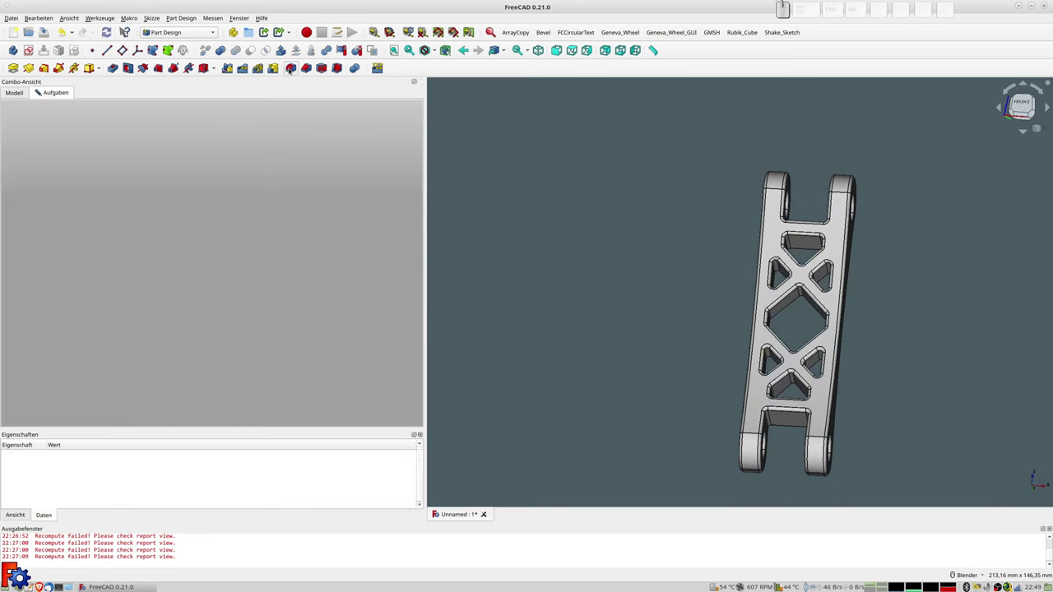
{"action": "mouse_move", "coordinate": [728, 350]}
{"action": "middle_mouse_down"}
{"action": "mouse_move", "coordinate": [856, 193]}
{"action": "mouse_move", "coordinate": [812, 217]}
{"action": "mouse_move", "coordinate": [780, 309]}
{"action": "middle_mouse_up"}
{"action": "triple_click", "coordinate": [244, 255]}
{"action": "type", "text": "2"}
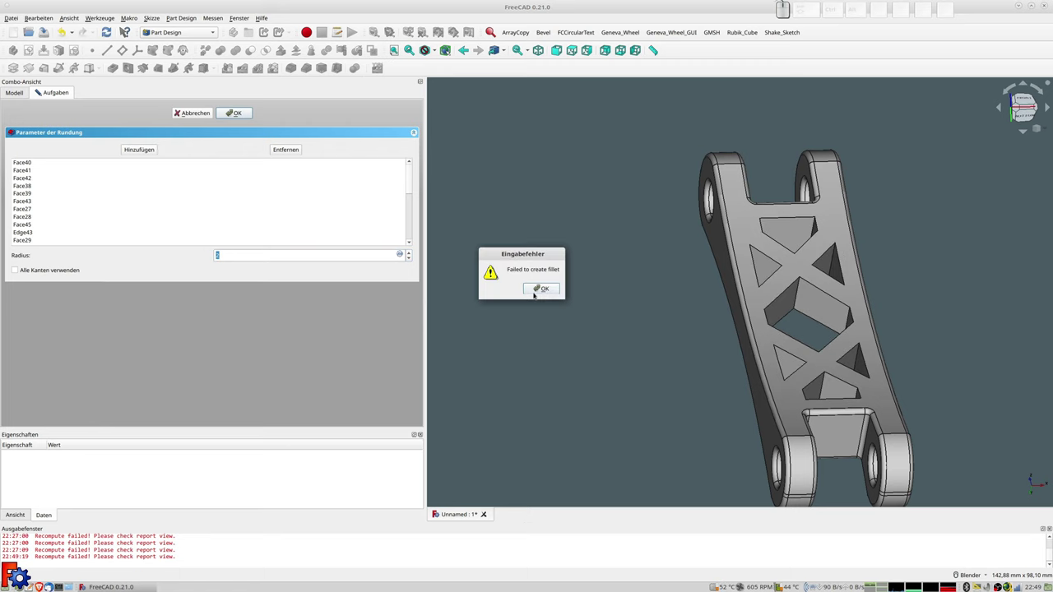
{"action": "left_click", "coordinate": [541, 289]}
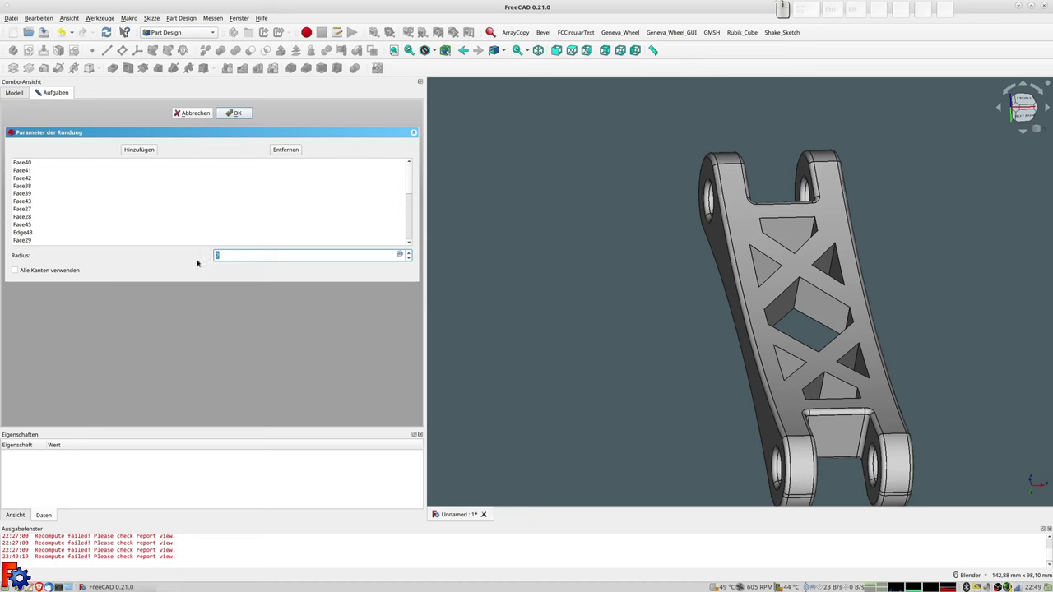
{"action": "type", "text": "1,5"}
{"action": "key", "text": "Return"}
{"action": "middle_click_drag", "start_coordinate": [674, 346], "coordinate": [846, 396]}
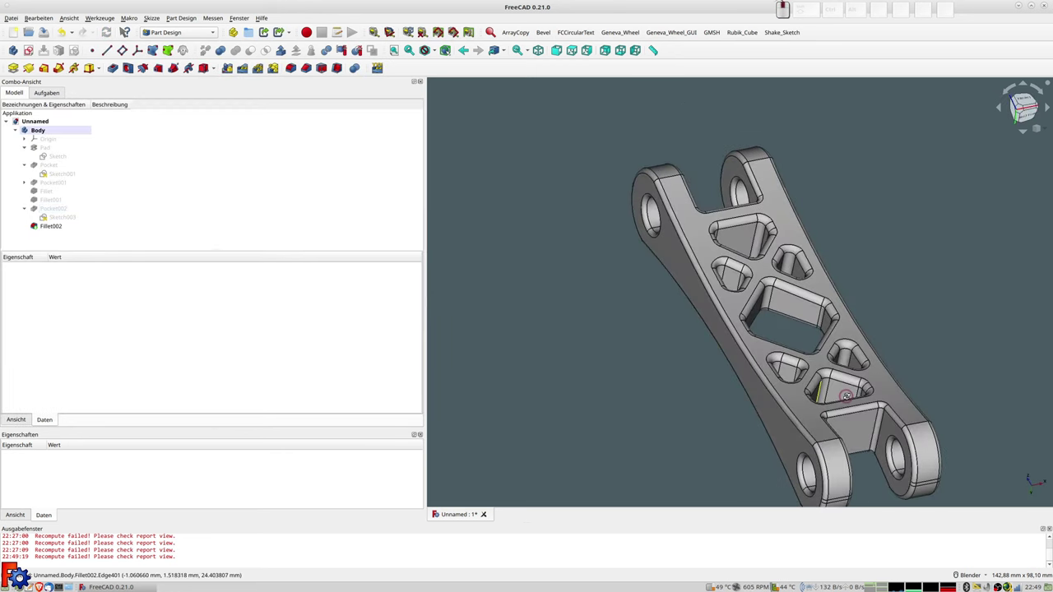
Pan, zoom and orbit the view to inspect Fillet002's rounded lattice cutouts.
{"action": "middle_click_drag", "start_coordinate": [846, 397], "coordinate": [746, 371], "text": "shift"}
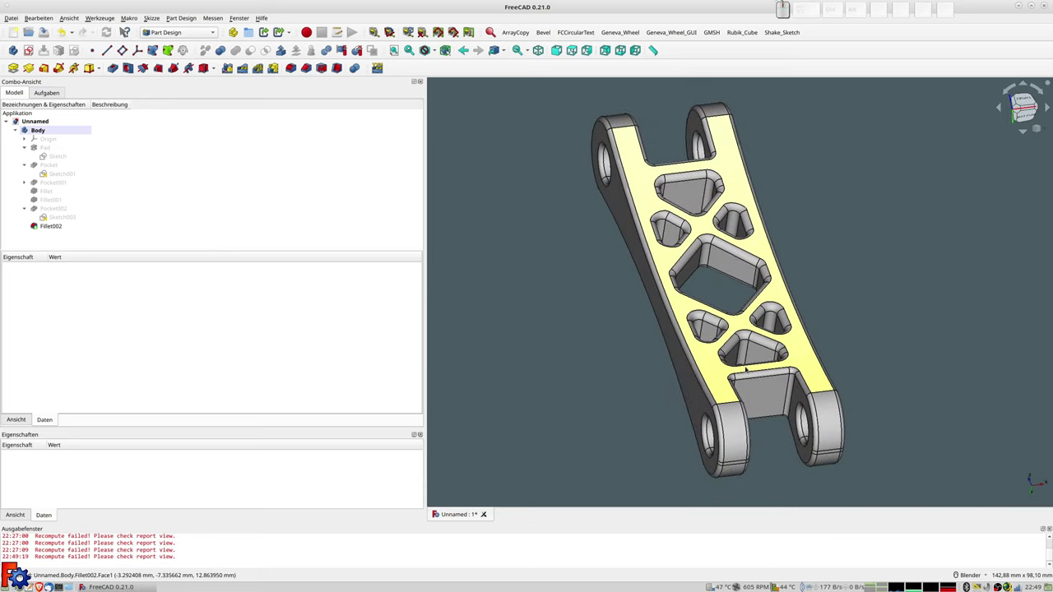
{"action": "scroll", "coordinate": [730, 364], "scroll_direction": "down", "scroll_amount": 3}
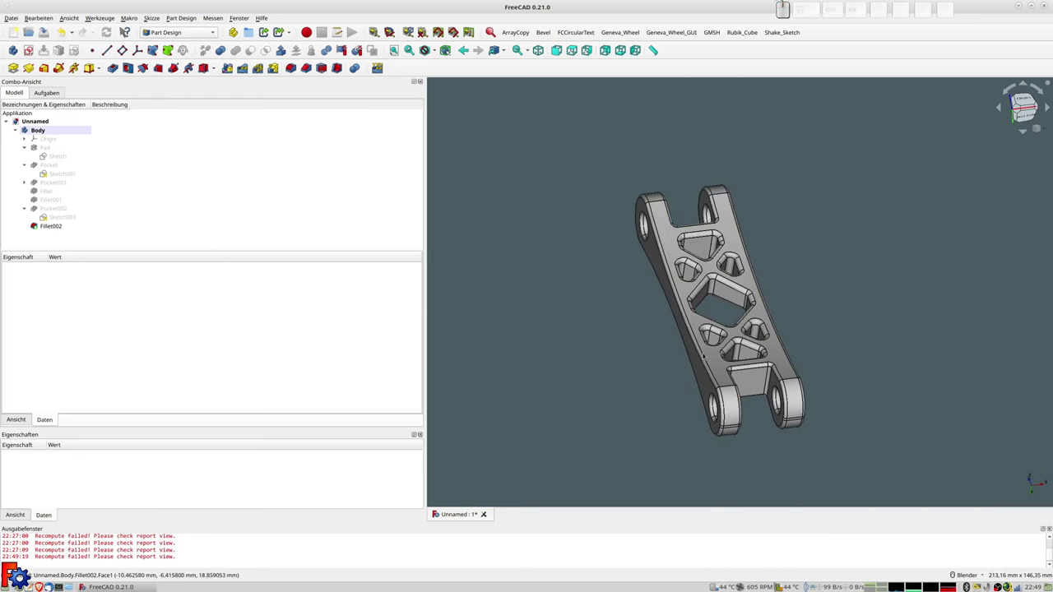
{"action": "middle_click_drag", "start_coordinate": [637, 373], "coordinate": [626, 376]}
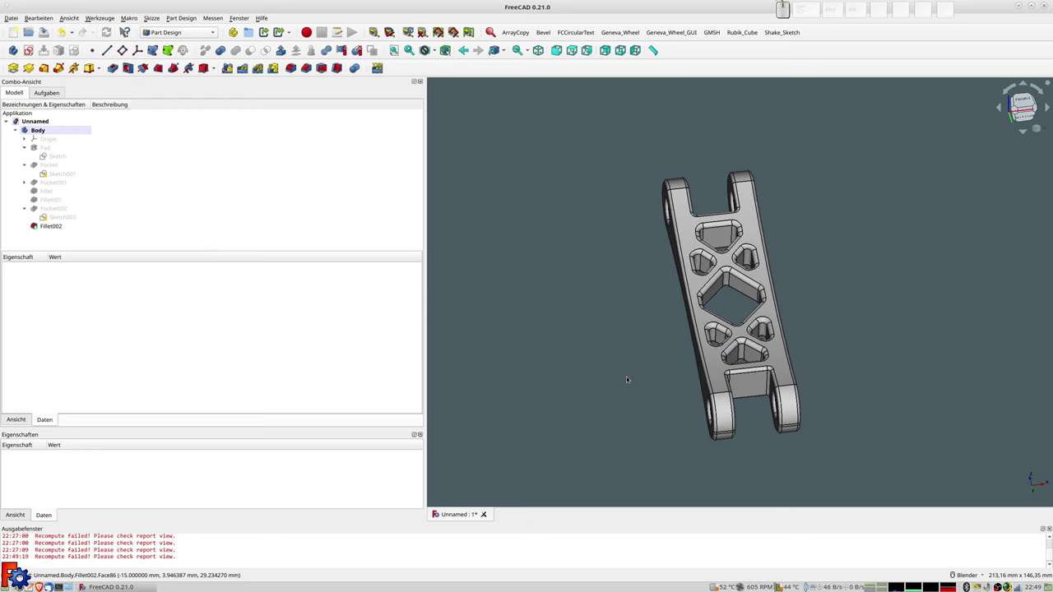
{"action": "middle_click_drag", "start_coordinate": [891, 343], "coordinate": [874, 344]}
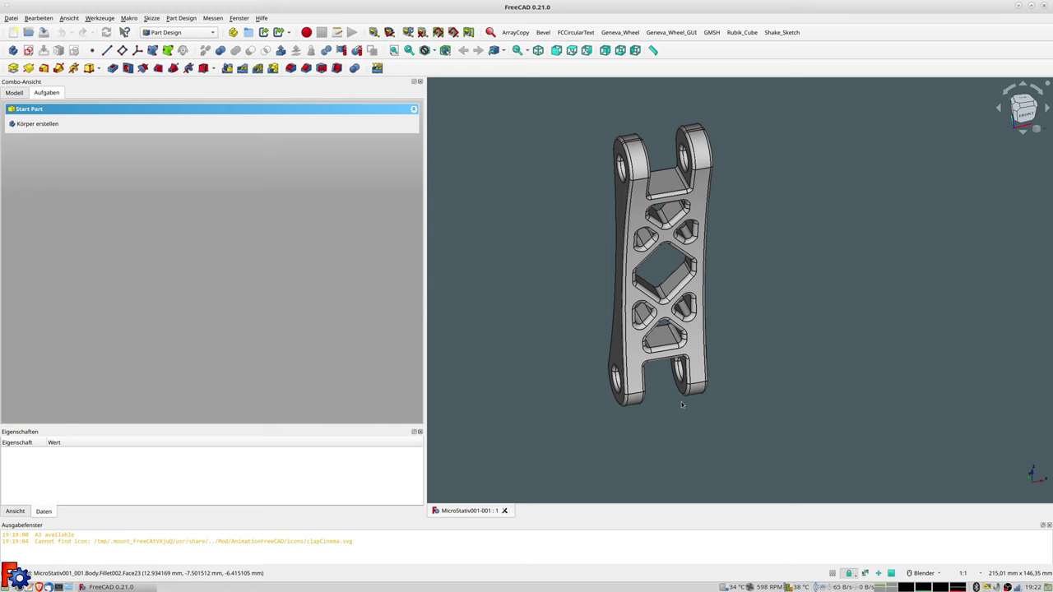
{"action": "middle_click_drag", "start_coordinate": [577, 338], "coordinate": [837, 357]}
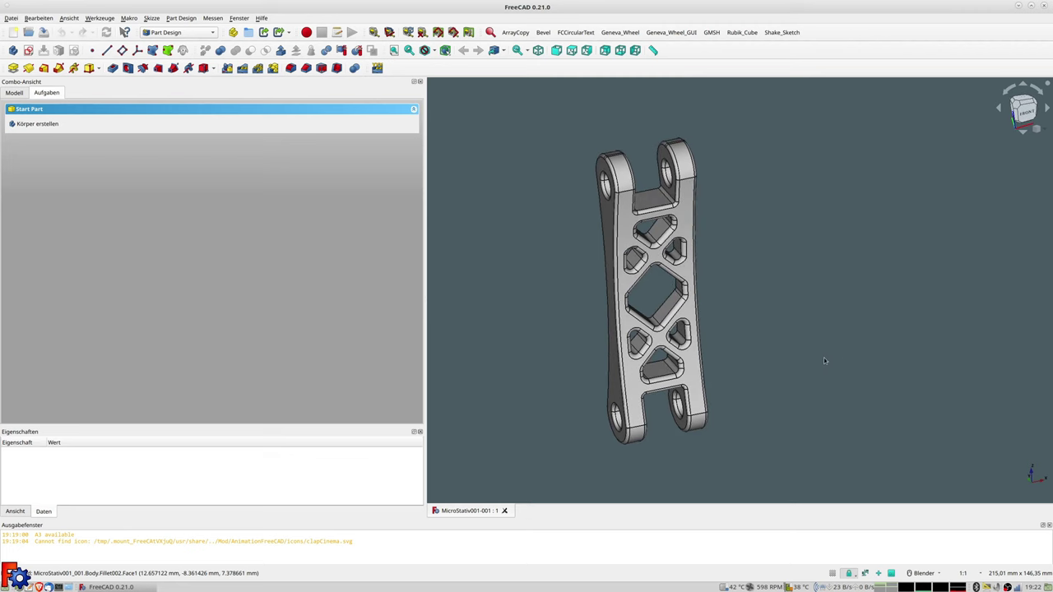
{"action": "mouse_move", "coordinate": [781, 358]}
{"action": "middle_mouse_down"}
{"action": "mouse_move", "coordinate": [754, 365]}
{"action": "mouse_move", "coordinate": [755, 352]}
{"action": "middle_mouse_up"}
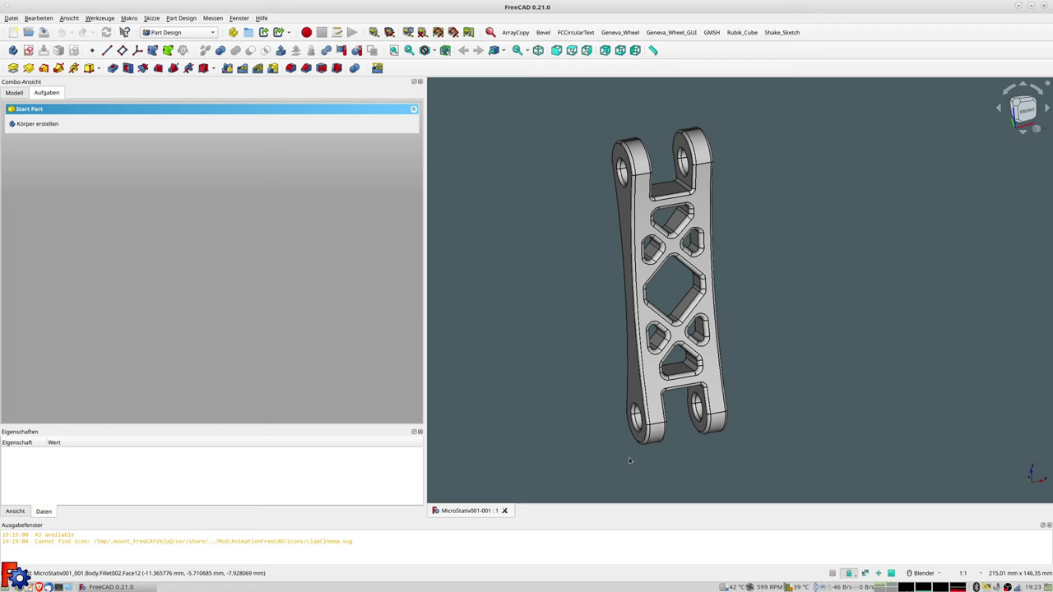
{"action": "middle_click_drag", "start_coordinate": [680, 428], "coordinate": [662, 421]}
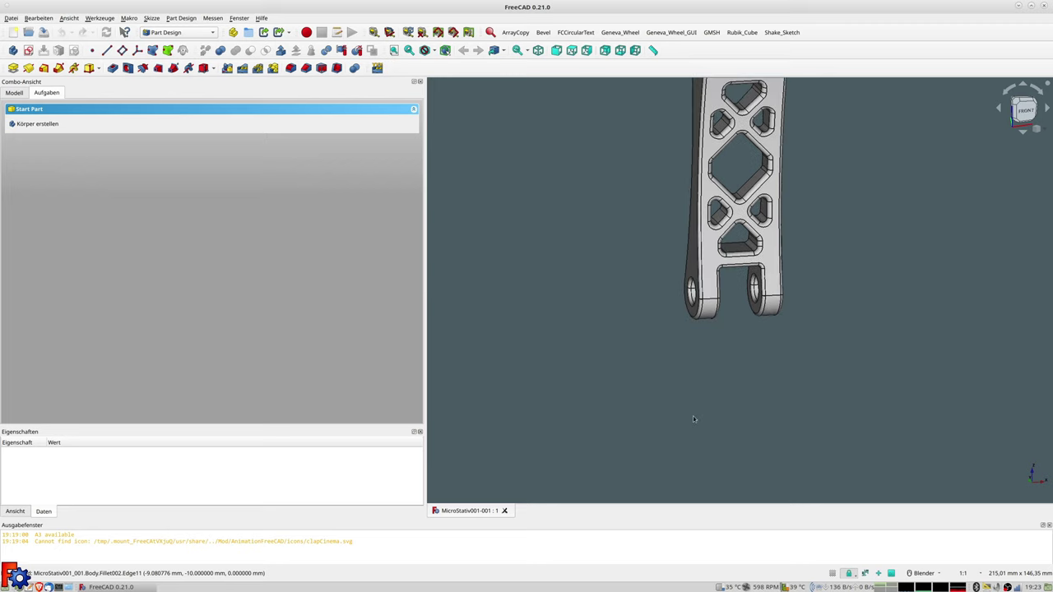
{"action": "key", "text": "2"}
{"action": "mouse_move", "coordinate": [861, 423]}
{"action": "middle_mouse_down"}
{"action": "mouse_move", "coordinate": [696, 353]}
{"action": "mouse_move", "coordinate": [758, 387]}
{"action": "middle_mouse_up"}
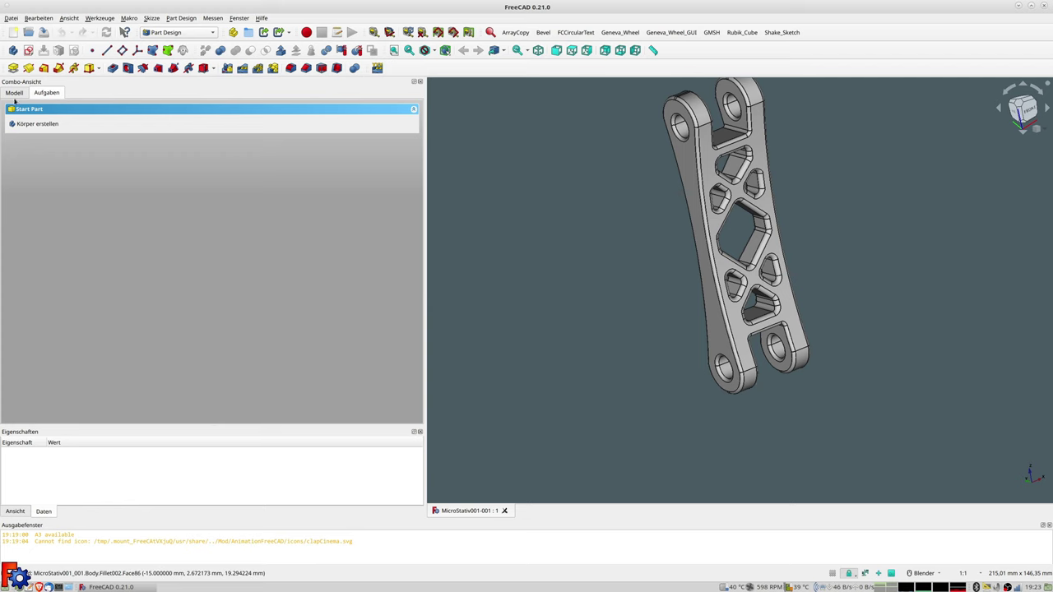
{"action": "left_click", "coordinate": [13, 93]}
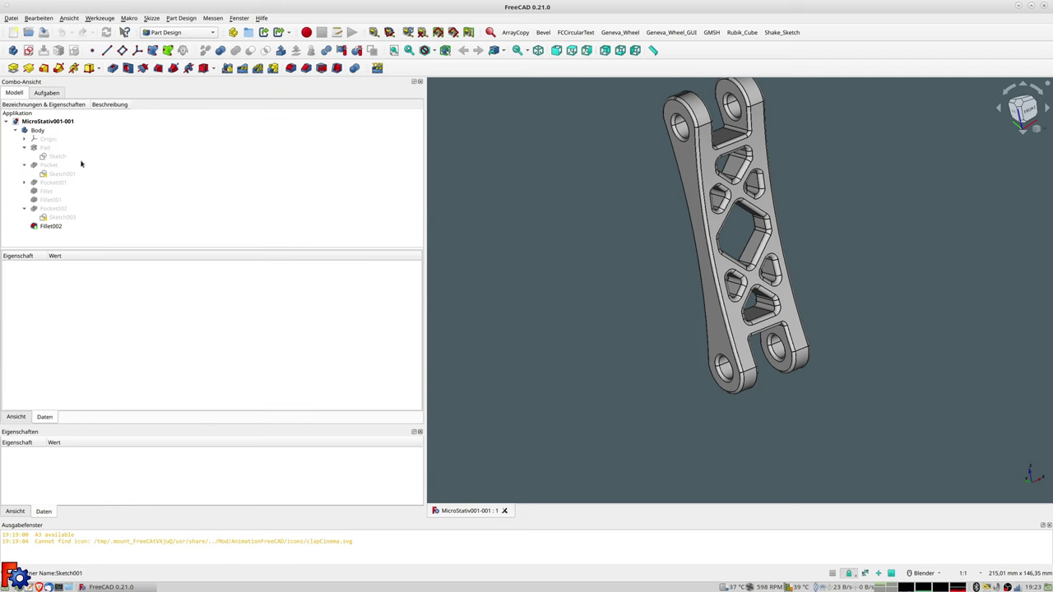
{"action": "double_click", "coordinate": [53, 157]}
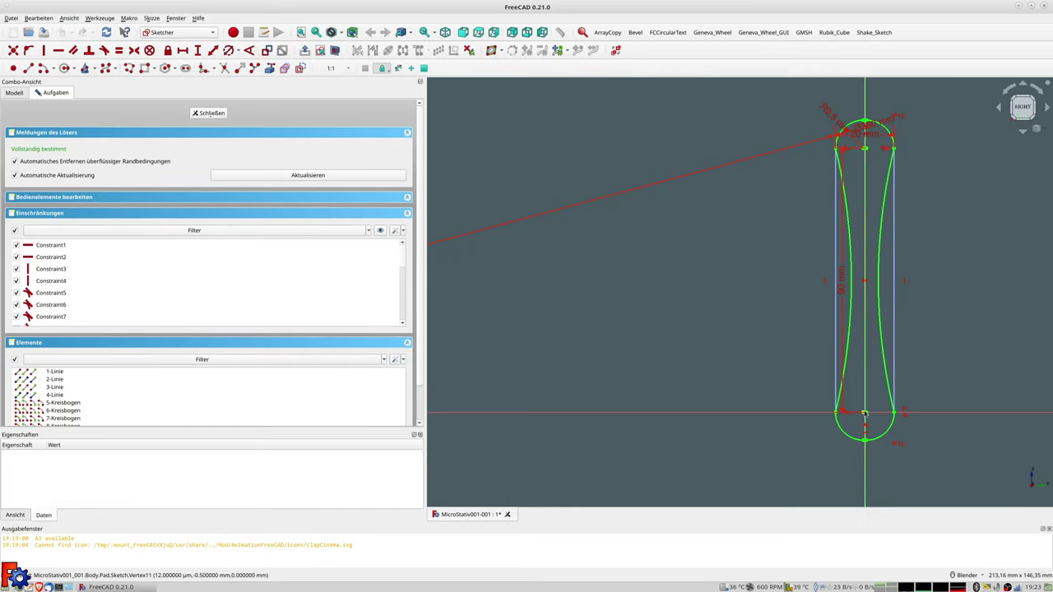
{"action": "scroll", "coordinate": [806, 395], "scroll_direction": "down", "scroll_amount": 2}
{"action": "scroll", "coordinate": [595, 356], "scroll_direction": "down", "scroll_amount": 3}
{"action": "scroll", "coordinate": [555, 356], "scroll_direction": "down", "scroll_amount": 2}
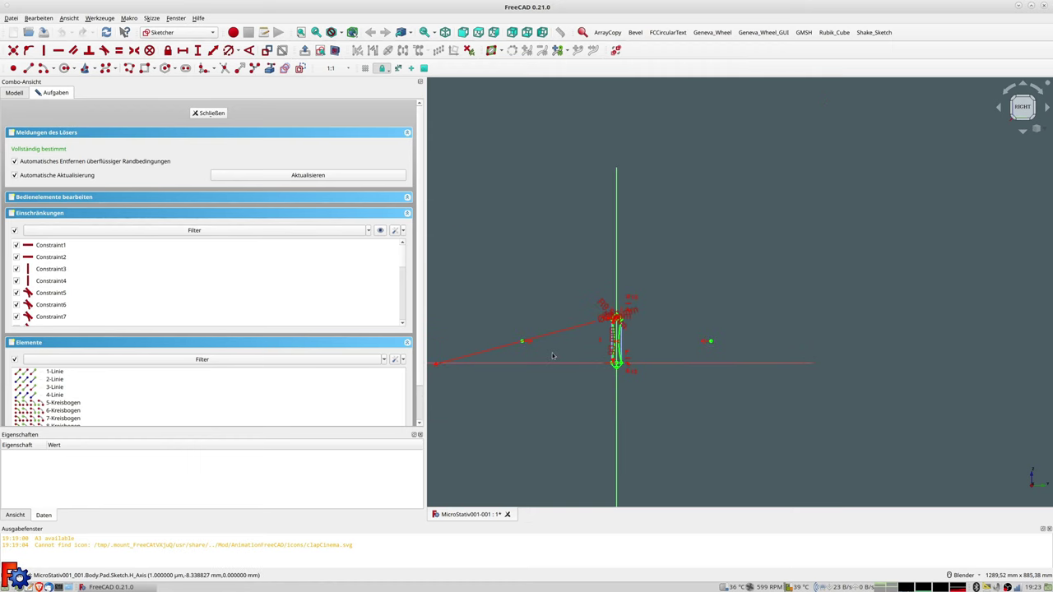
{"action": "scroll", "coordinate": [553, 356], "scroll_direction": "up", "scroll_amount": 2}
{"action": "scroll", "coordinate": [741, 247], "scroll_direction": "up", "scroll_amount": 2}
{"action": "scroll", "coordinate": [754, 242], "scroll_direction": "up", "scroll_amount": 2}
{"action": "scroll", "coordinate": [755, 242], "scroll_direction": "up", "scroll_amount": 2}
{"action": "scroll", "coordinate": [755, 241], "scroll_direction": "down", "scroll_amount": 2}
{"action": "scroll", "coordinate": [755, 242], "scroll_direction": "down", "scroll_amount": 1}
{"action": "scroll", "coordinate": [754, 241], "scroll_direction": "up", "scroll_amount": 1}
{"action": "scroll", "coordinate": [782, 459], "scroll_direction": "up", "scroll_amount": 2}
{"action": "scroll", "coordinate": [774, 444], "scroll_direction": "up", "scroll_amount": 2}
{"action": "scroll", "coordinate": [749, 395], "scroll_direction": "up", "scroll_amount": 2}
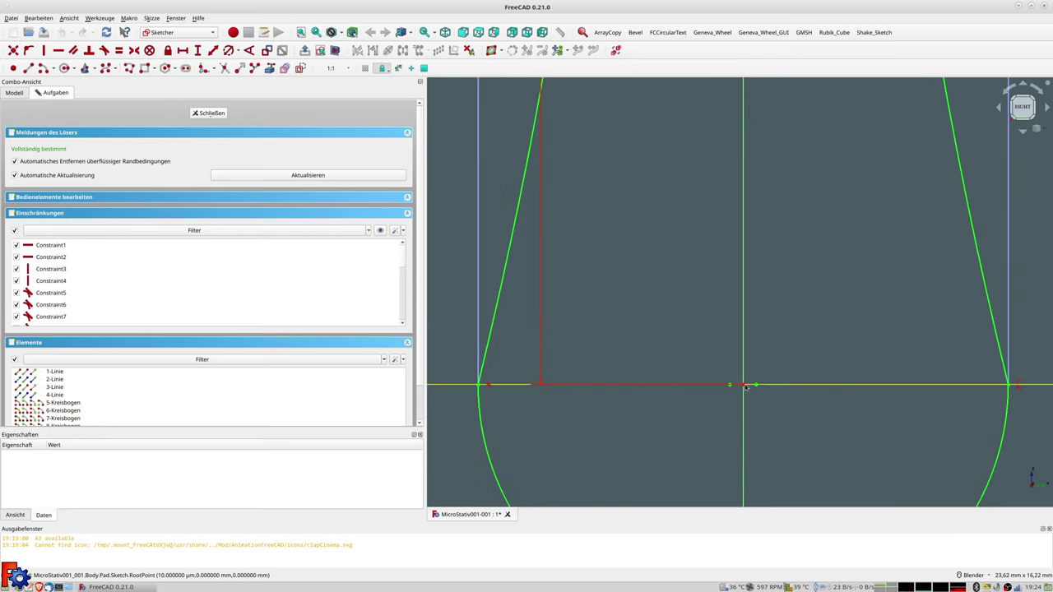
{"action": "scroll", "coordinate": [744, 386], "scroll_direction": "down", "scroll_amount": 4}
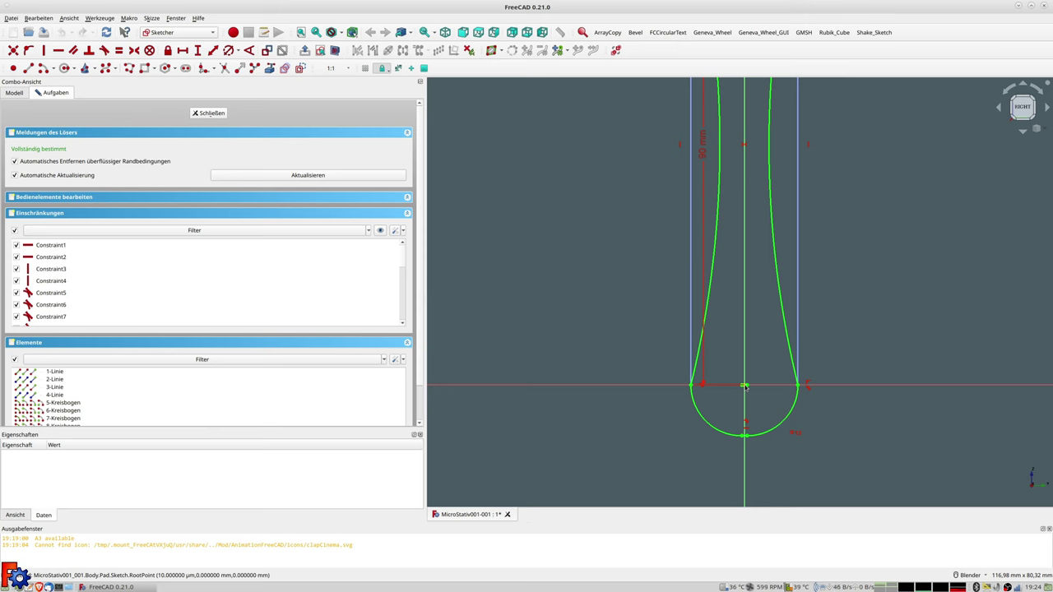
{"action": "scroll", "coordinate": [725, 330], "scroll_direction": "down", "scroll_amount": 3}
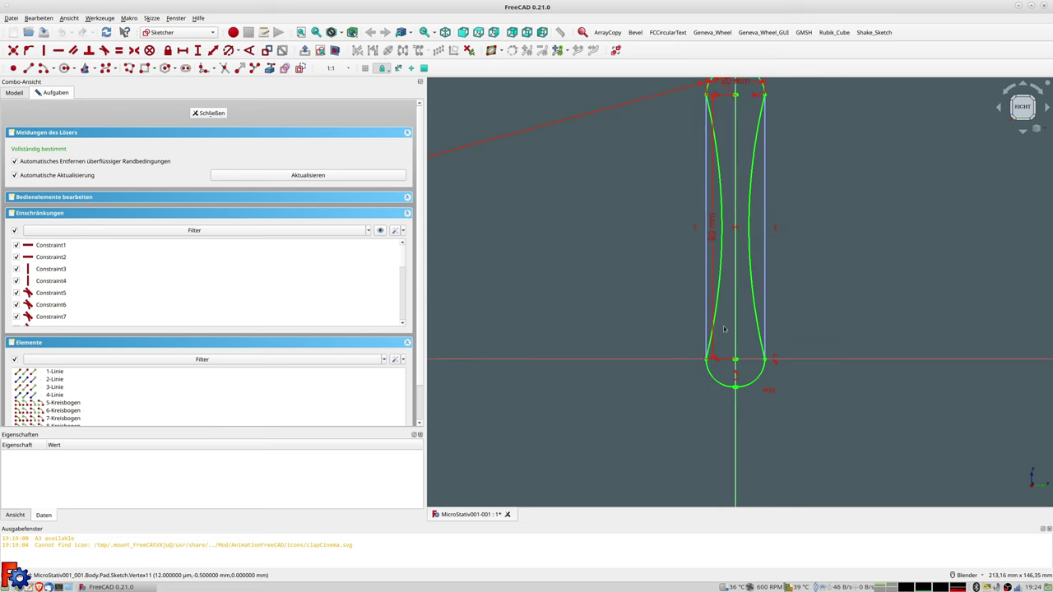
Close the slot sketch and delete the failed Fillet002, leaving Pocket002 as the last feature.
{"action": "left_click", "coordinate": [209, 115]}
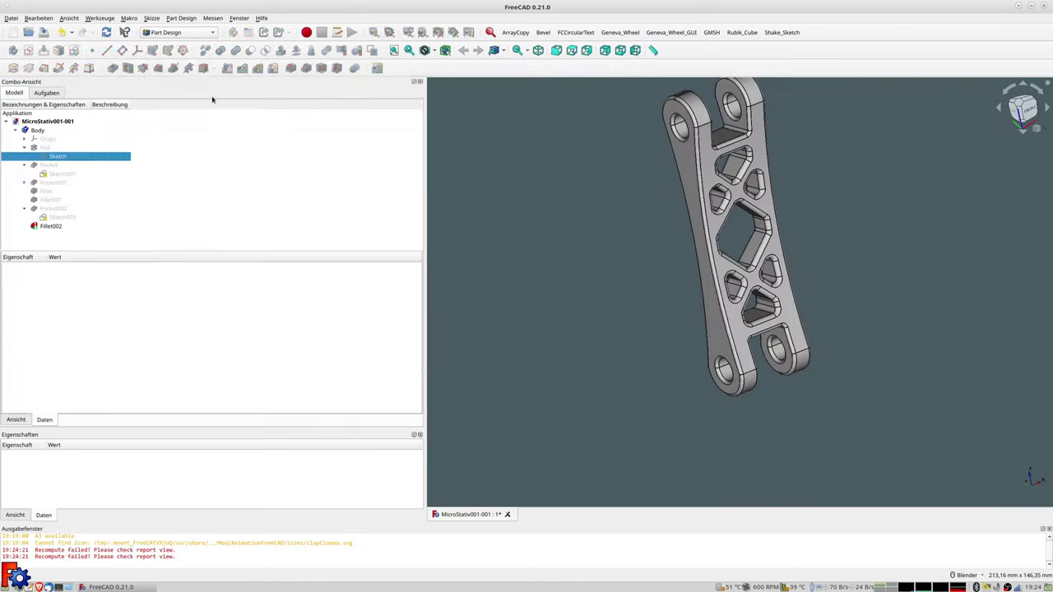
{"action": "left_click", "coordinate": [47, 229]}
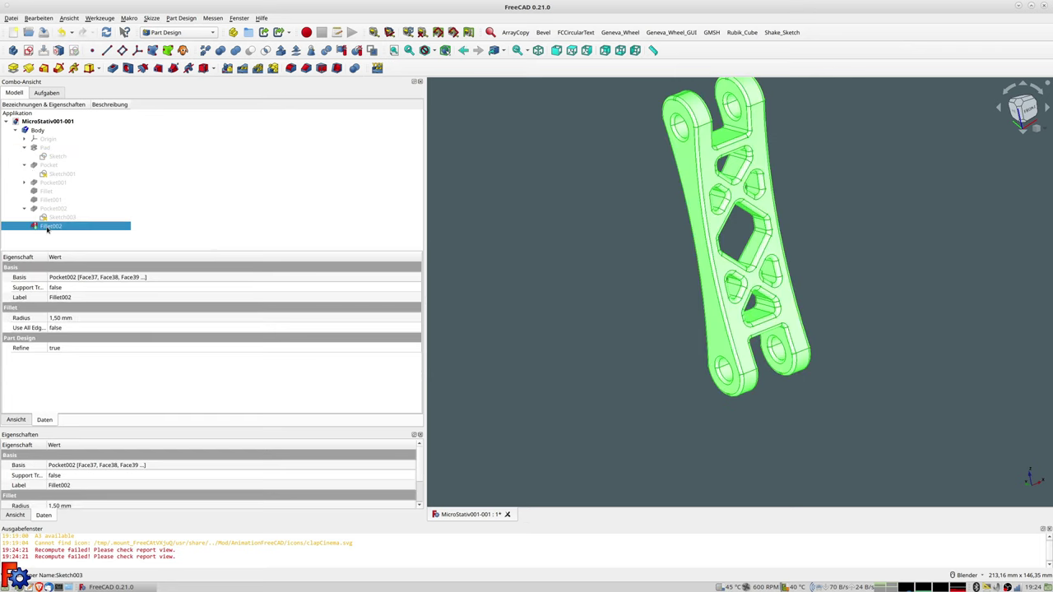
{"action": "key", "text": "Delete"}
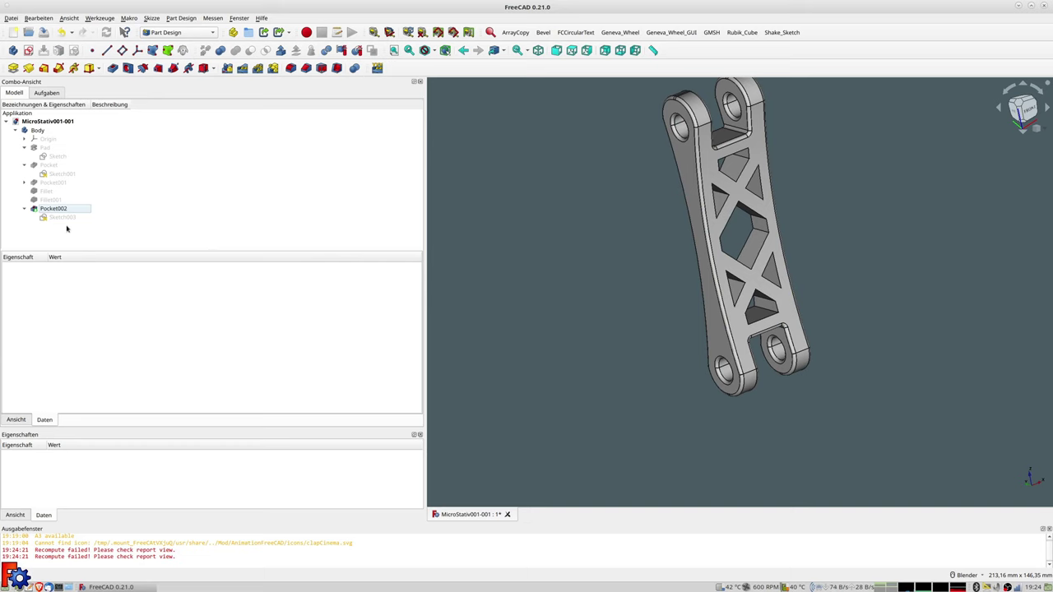
{"action": "mouse_move", "coordinate": [671, 240]}
{"action": "middle_mouse_down"}
{"action": "mouse_move", "coordinate": [664, 266]}
{"action": "mouse_move", "coordinate": [659, 228]}
{"action": "mouse_move", "coordinate": [678, 195]}
{"action": "mouse_move", "coordinate": [658, 205]}
{"action": "middle_mouse_up"}
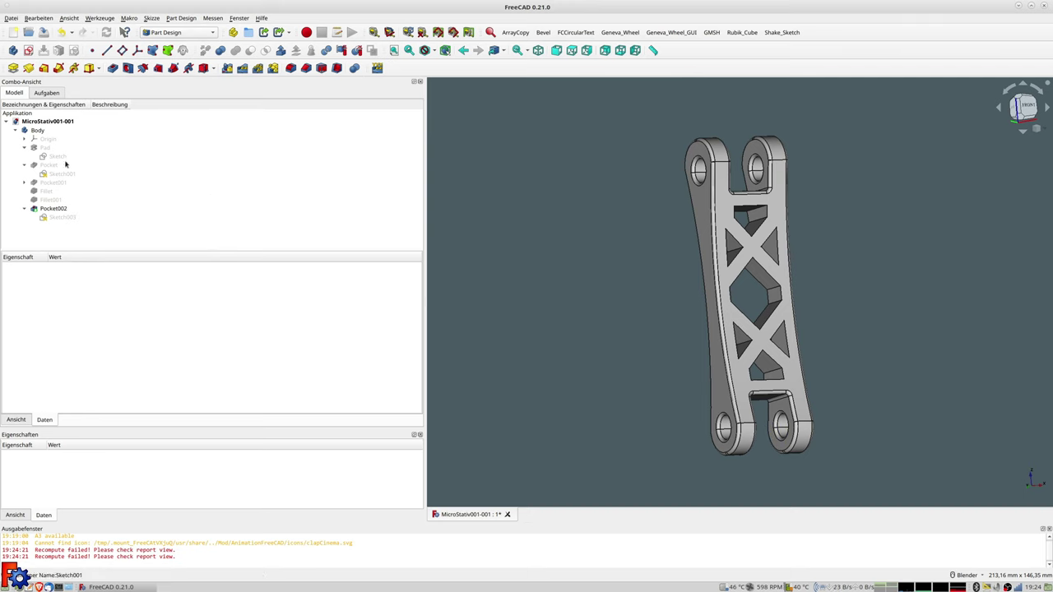
Create a second body and rename the original body to Arm1.
{"action": "left_click", "coordinate": [24, 50]}
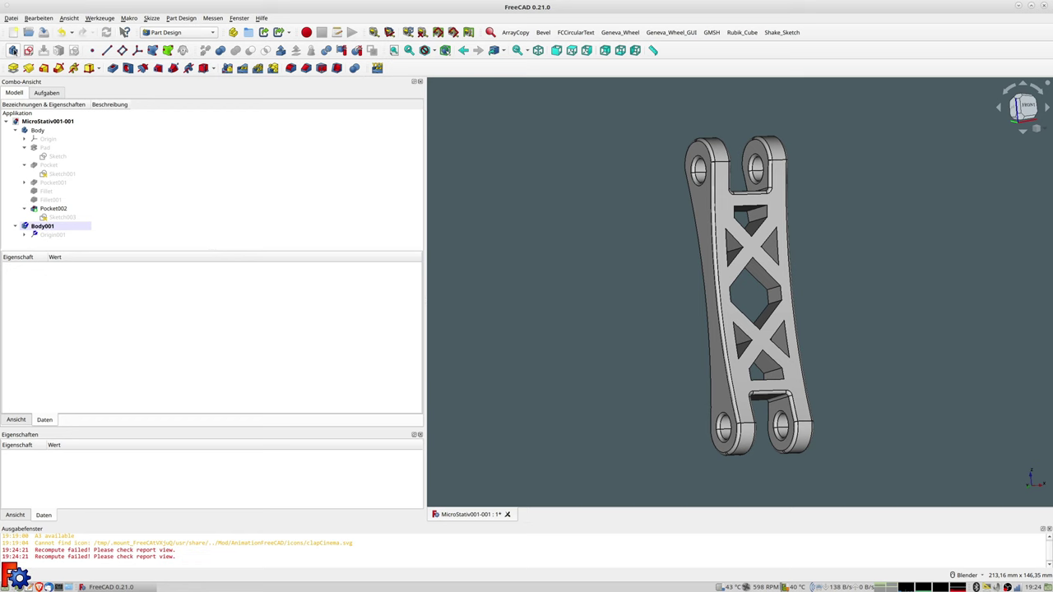
{"action": "left_click", "coordinate": [40, 134]}
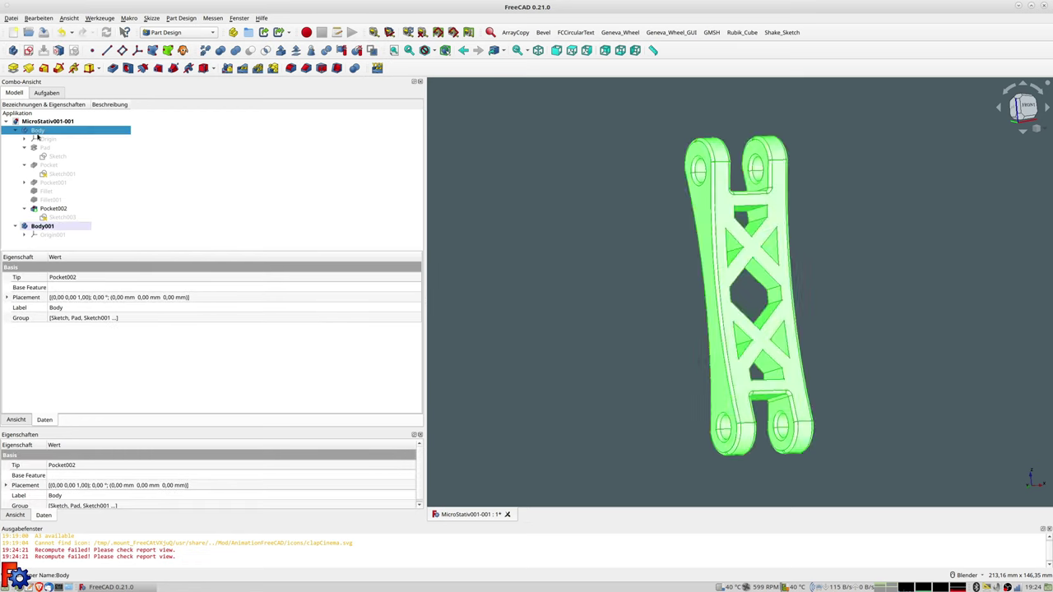
{"action": "type", "text": "Arm1"}
{"action": "key", "text": "Return"}
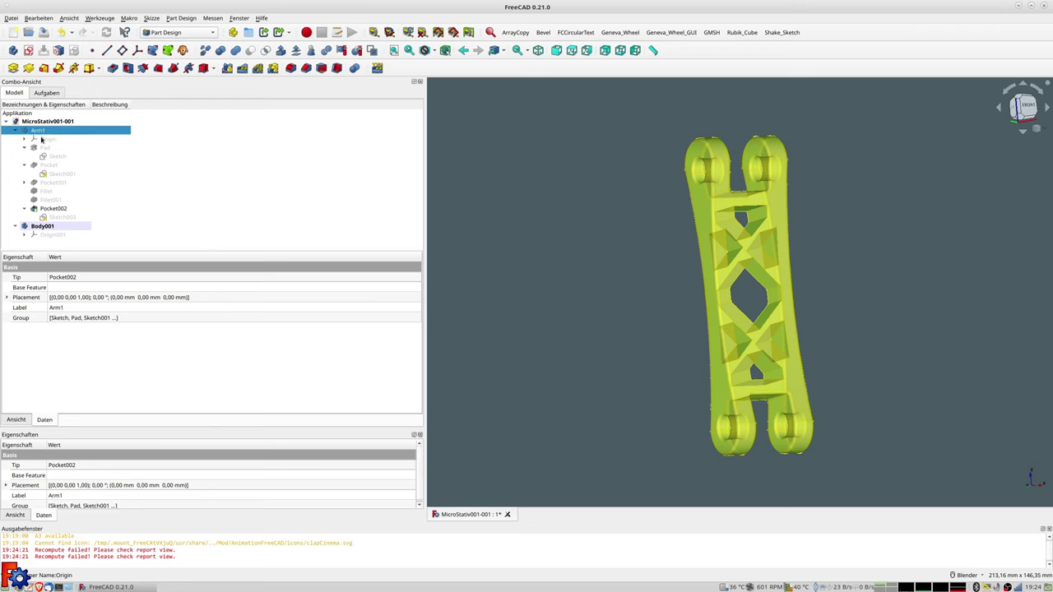
Rename Body001 to Bodeneinheit, then briefly show and hide its origin planes.
{"action": "left_click", "coordinate": [51, 225]}
{"action": "left_click", "coordinate": [51, 224]}
{"action": "type", "text": "Bode"}
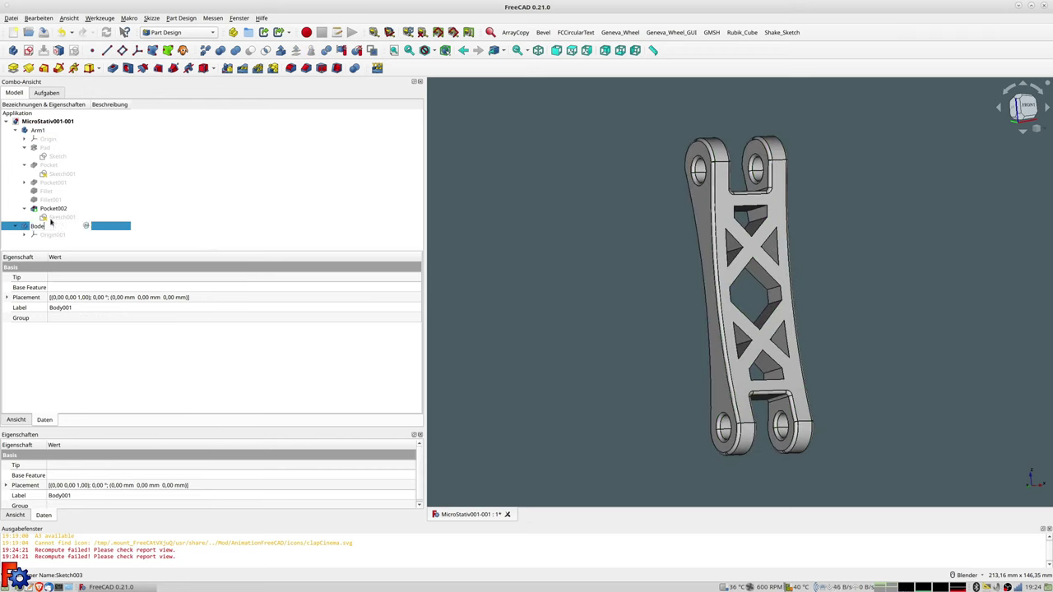
{"action": "type", "text": "nehne"}
{"action": "key", "text": "Return"}
{"action": "left_click", "coordinate": [57, 236]}
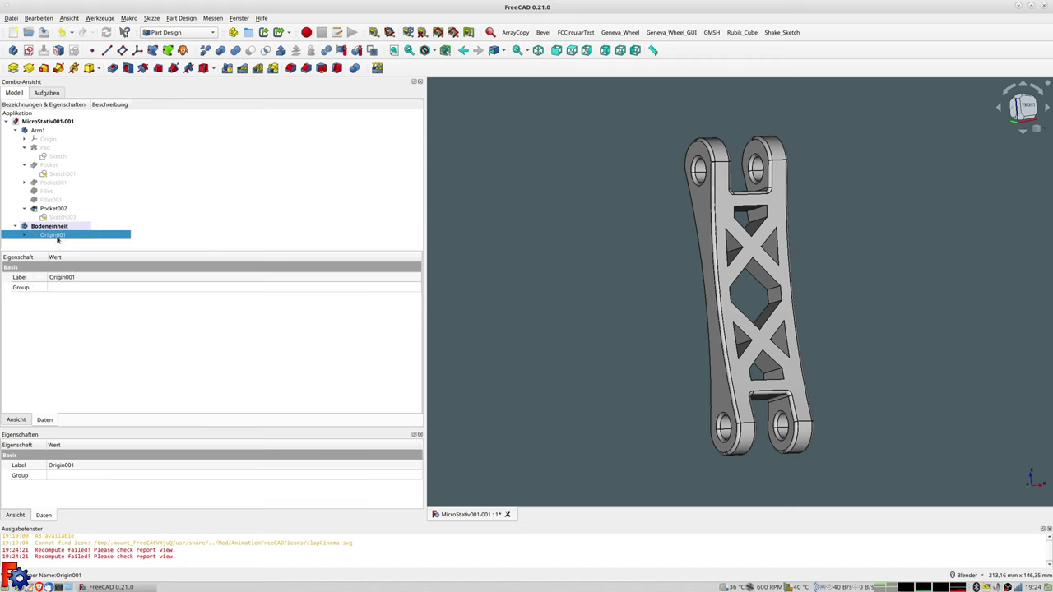
{"action": "mouse_move", "coordinate": [649, 376]}
{"action": "middle_mouse_down"}
{"action": "mouse_move", "coordinate": [675, 401]}
{"action": "mouse_move", "coordinate": [491, 392]}
{"action": "middle_mouse_up"}
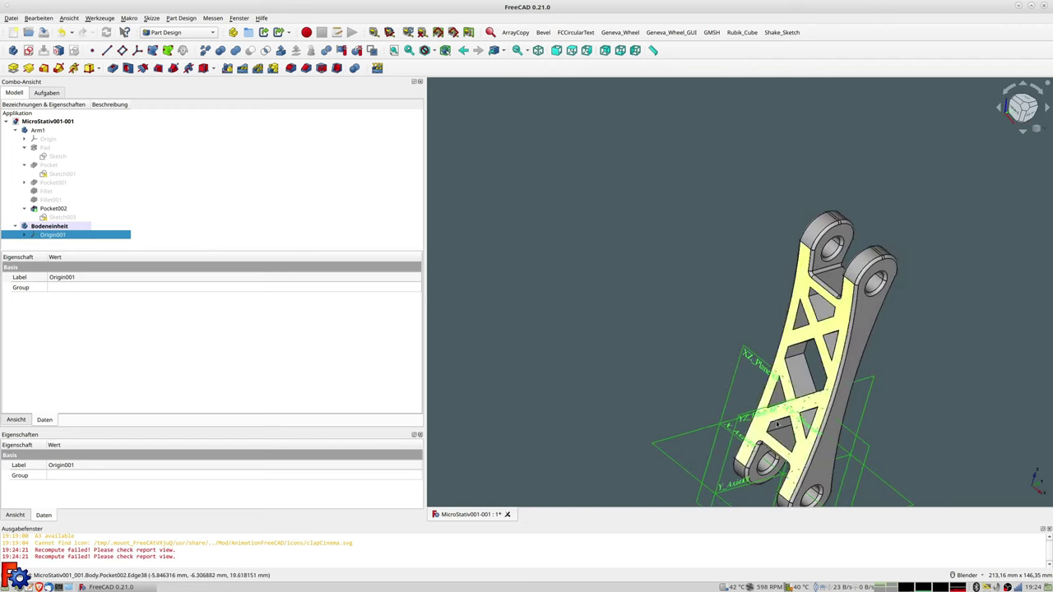
{"action": "middle_click_drag", "start_coordinate": [746, 325], "coordinate": [762, 306]}
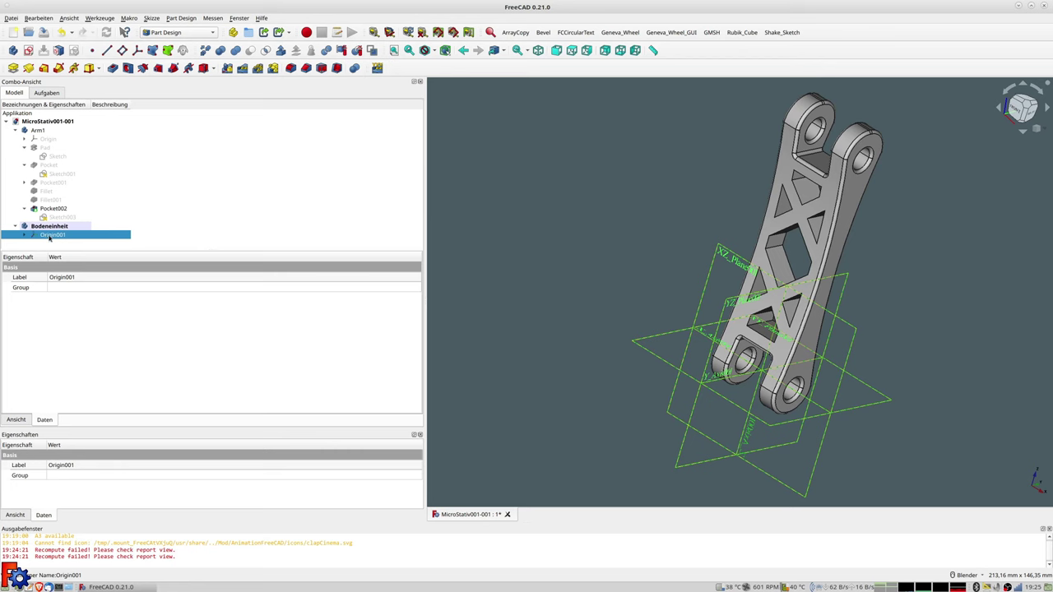
{"action": "key", "text": "space"}
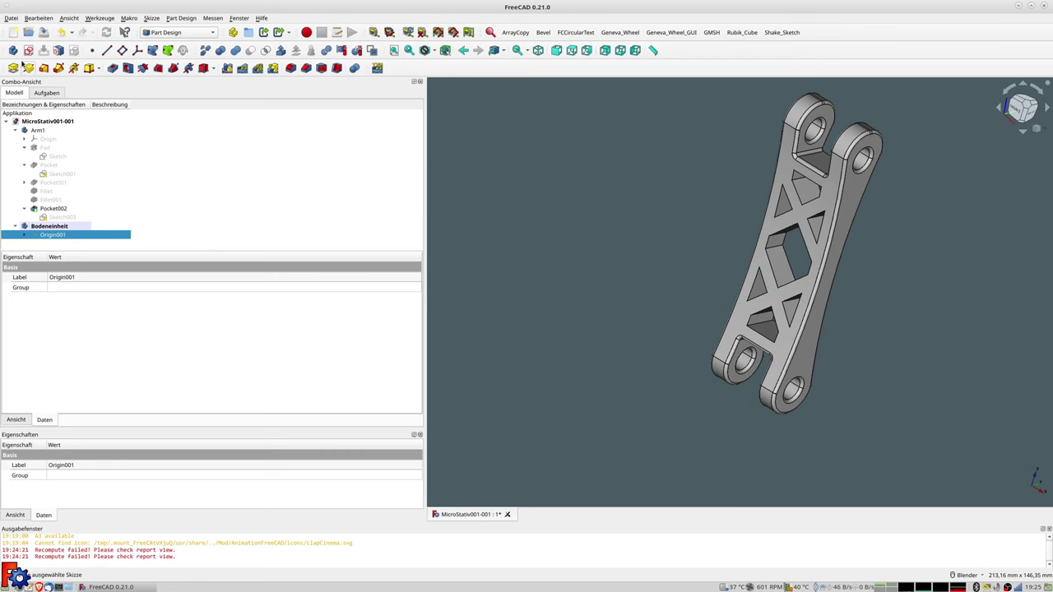
Start a new sketch on the YZ plane of the new body in section view.
{"action": "left_click", "coordinate": [28, 51]}
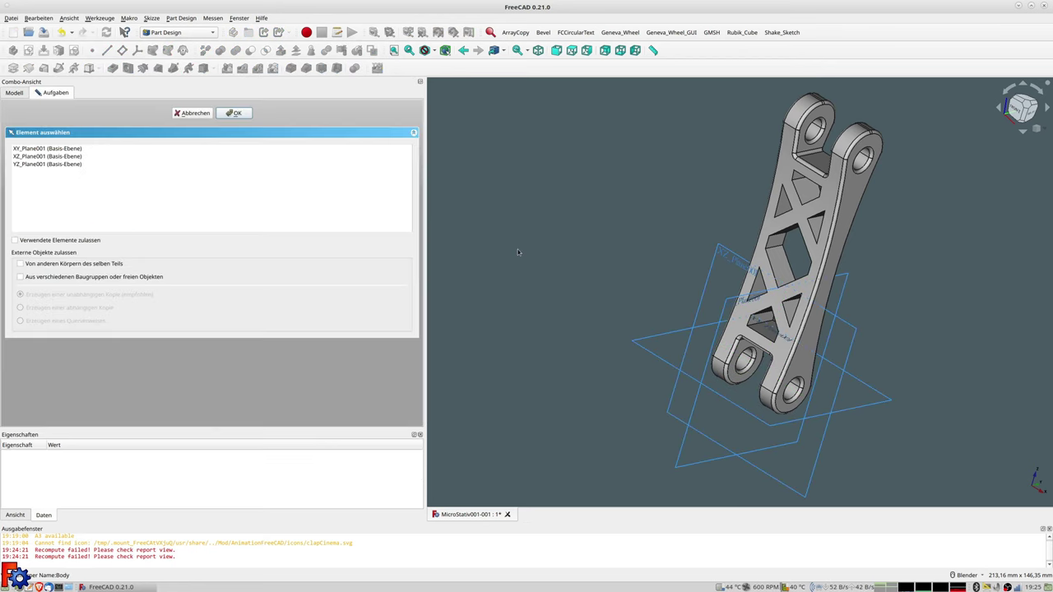
{"action": "left_click", "coordinate": [729, 302]}
{"action": "scroll", "coordinate": [814, 387], "scroll_direction": "up", "scroll_amount": 2}
{"action": "scroll", "coordinate": [814, 393], "scroll_direction": "up", "scroll_amount": 2}
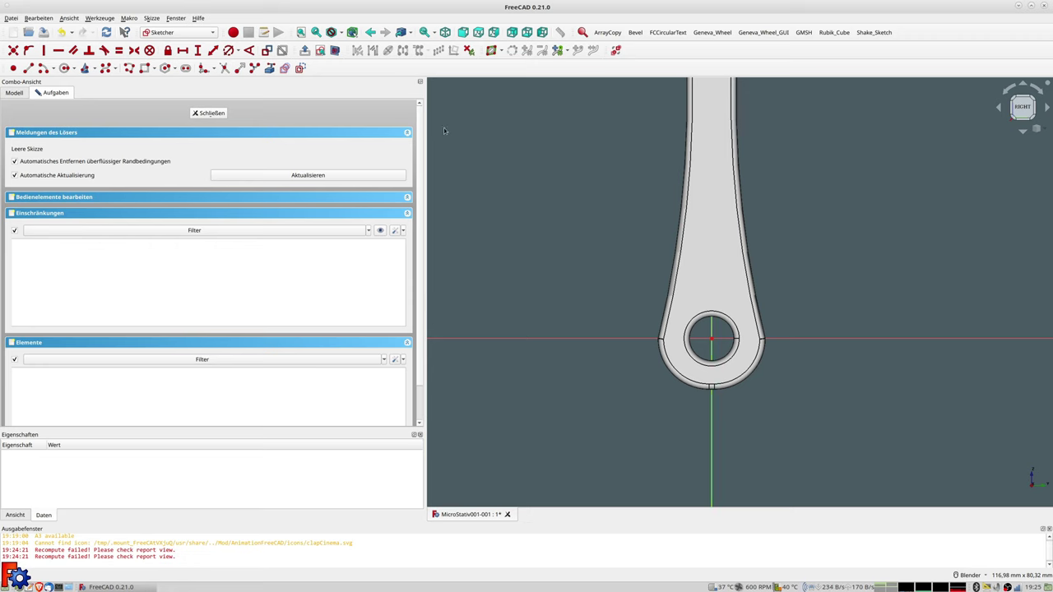
{"action": "left_click", "coordinate": [335, 51]}
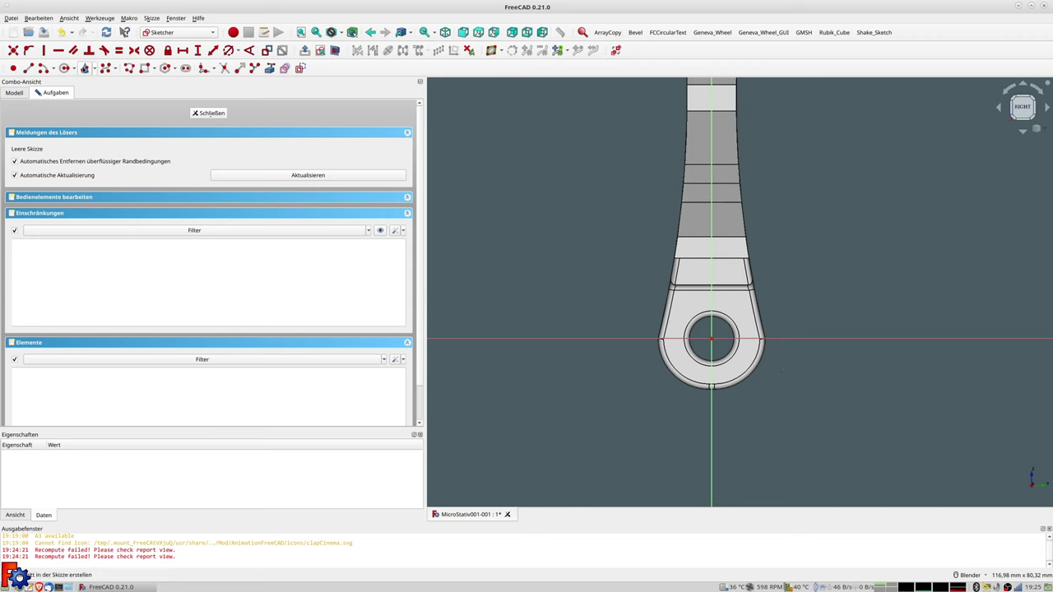
Draw a first circle at the origin, then delete it with its constraint.
{"action": "left_click", "coordinate": [64, 70]}
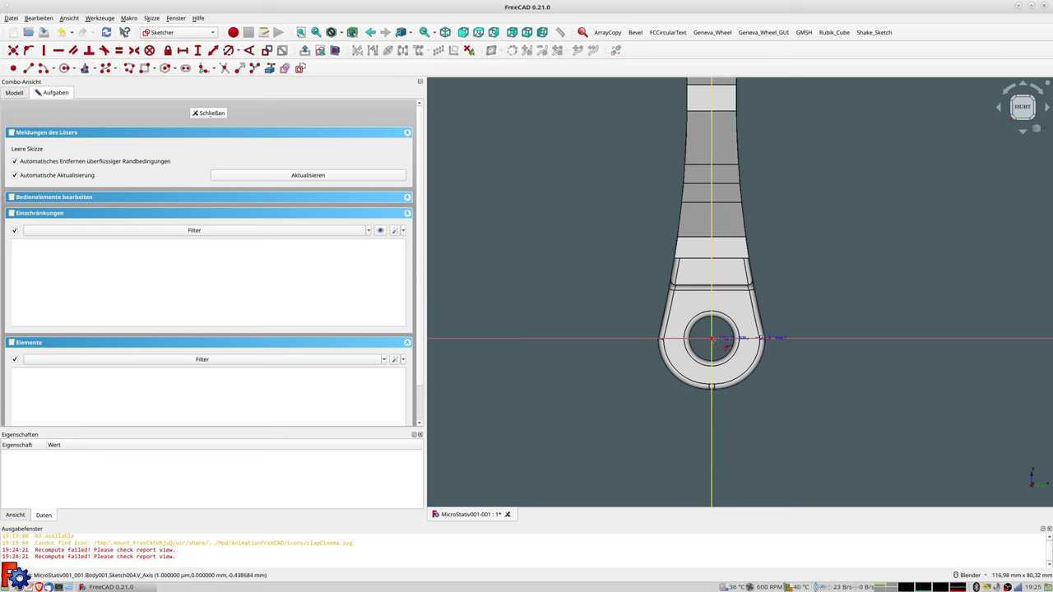
{"action": "left_click", "coordinate": [713, 338]}
{"action": "left_click", "coordinate": [723, 301]}
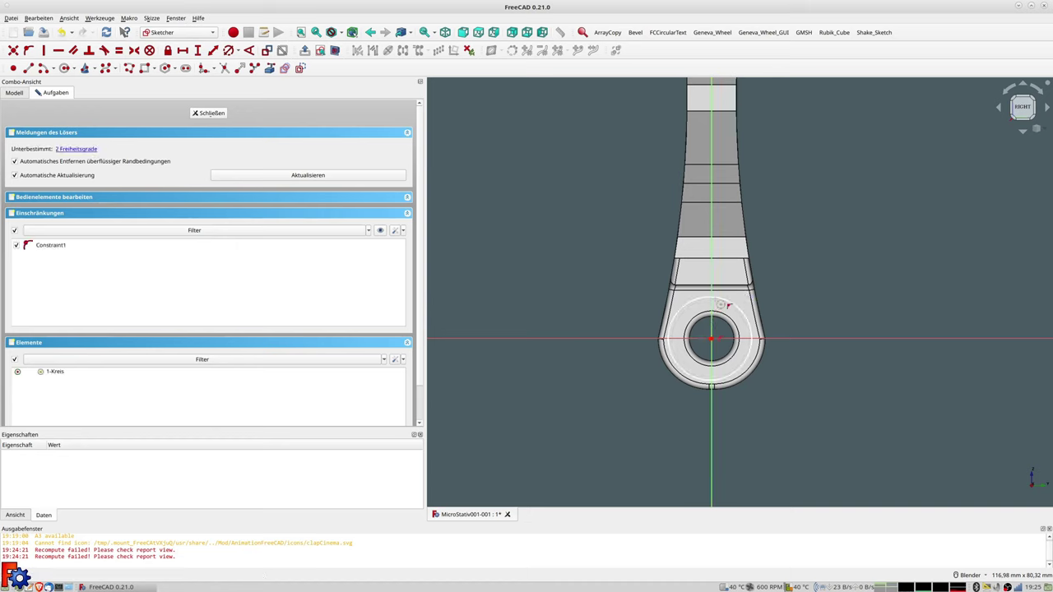
{"action": "left_click", "coordinate": [729, 304]}
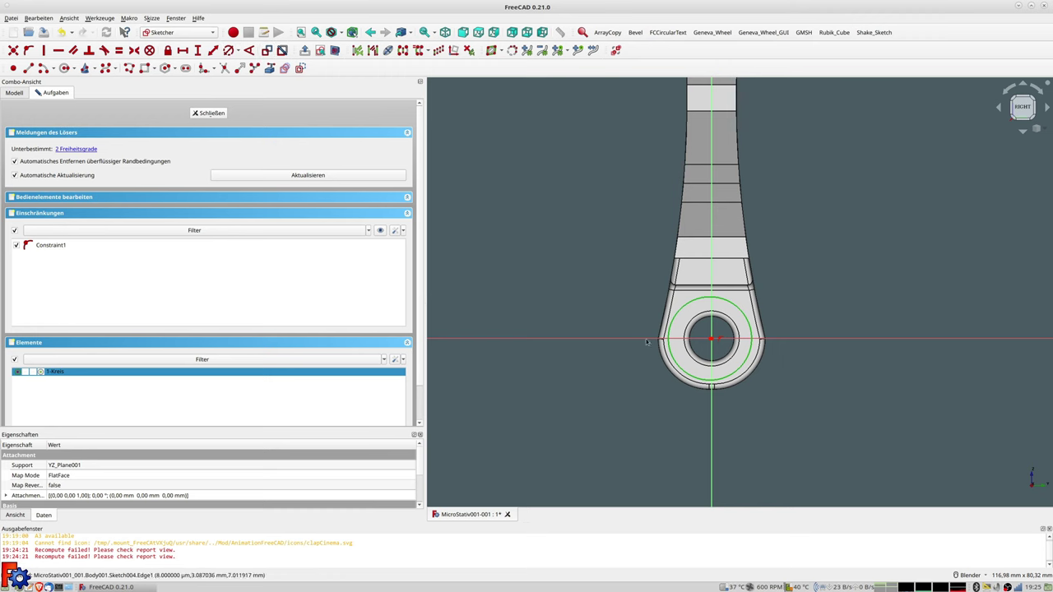
{"action": "scroll", "coordinate": [692, 358], "scroll_direction": "up", "scroll_amount": 5}
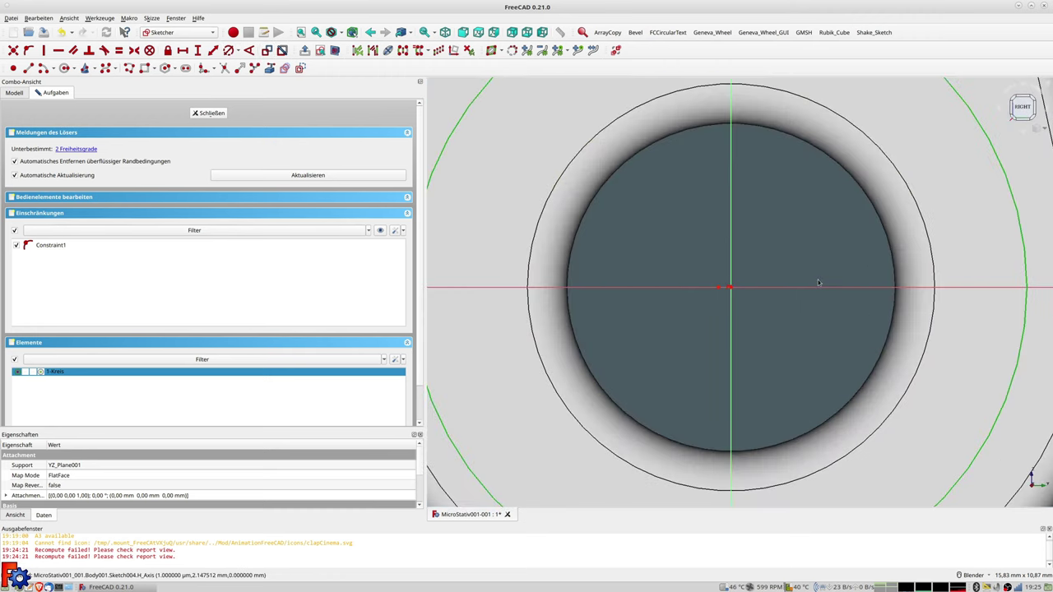
{"action": "scroll", "coordinate": [818, 283], "scroll_direction": "up", "scroll_amount": 2}
{"action": "scroll", "coordinate": [818, 283], "scroll_direction": "up", "scroll_amount": 1}
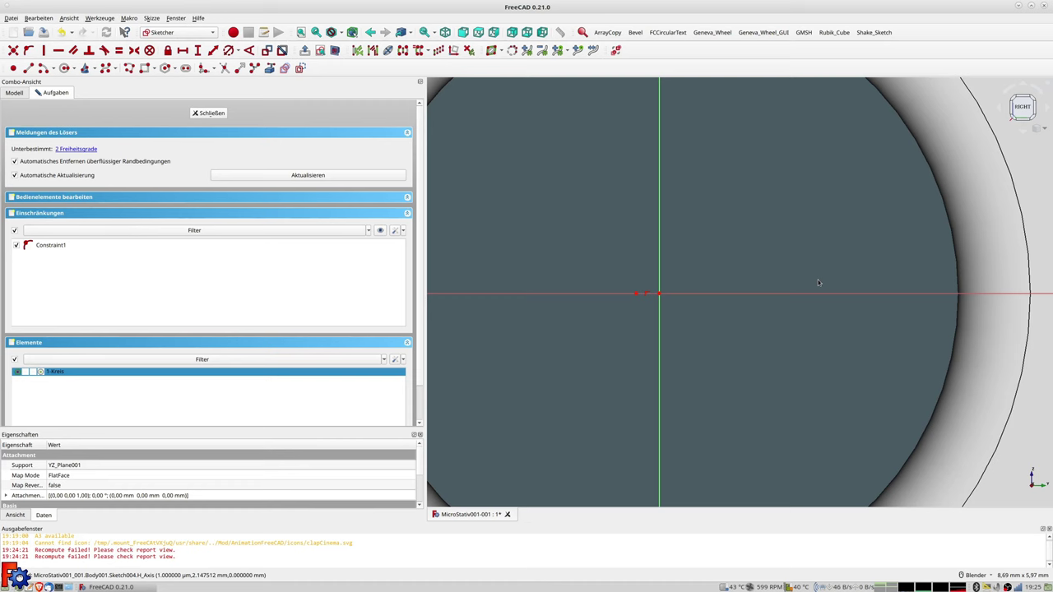
{"action": "scroll", "coordinate": [818, 283], "scroll_direction": "down", "scroll_amount": 2}
{"action": "scroll", "coordinate": [818, 283], "scroll_direction": "down", "scroll_amount": 2}
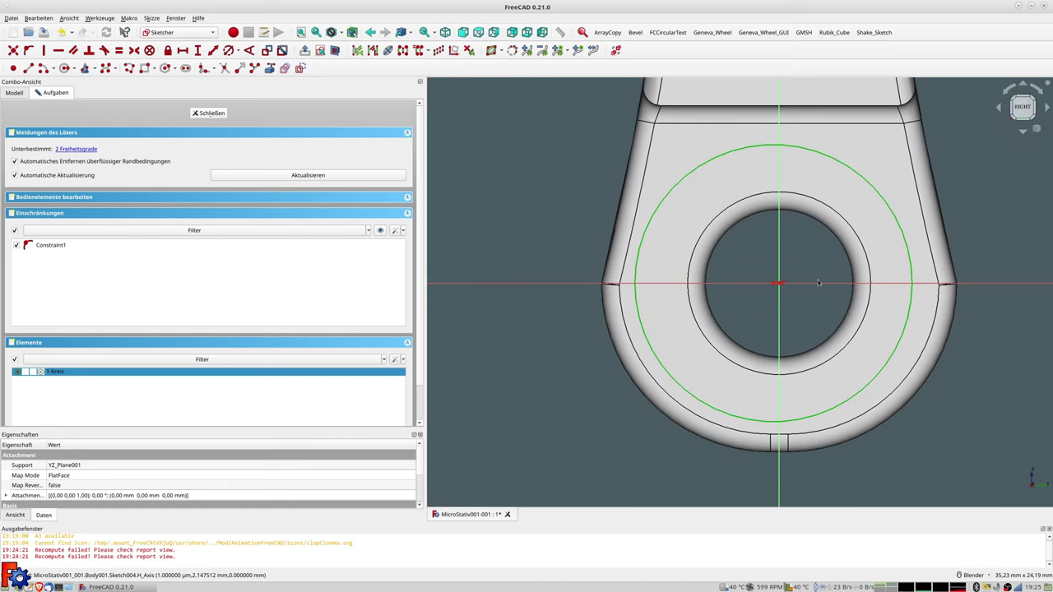
{"action": "scroll", "coordinate": [819, 283], "scroll_direction": "down", "scroll_amount": 1}
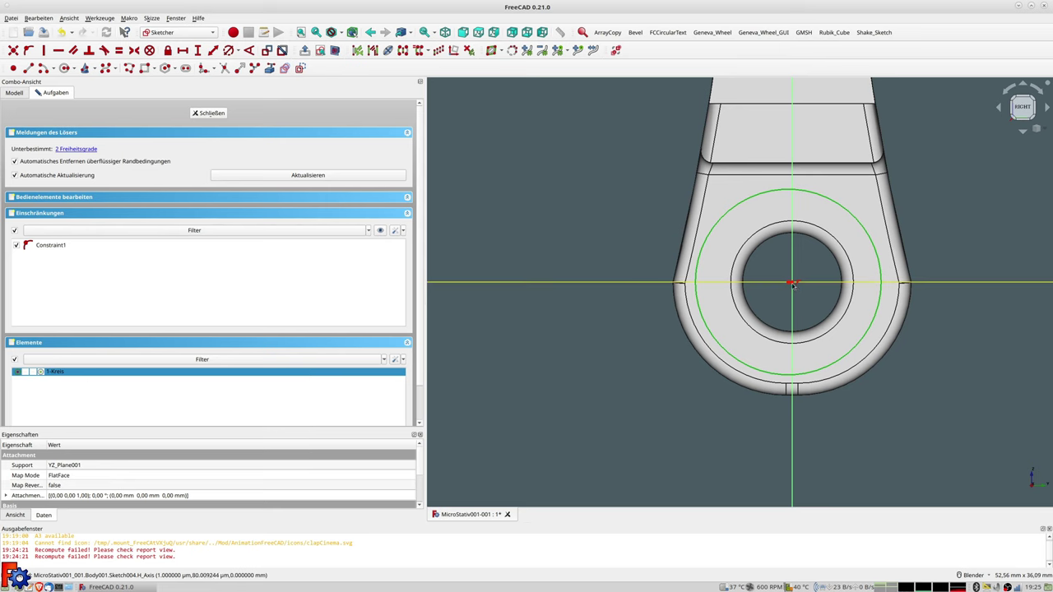
{"action": "mouse_move", "coordinate": [788, 283]}
{"action": "left_mouse_down"}
{"action": "mouse_move", "coordinate": [795, 292]}
{"action": "mouse_move", "coordinate": [785, 284]}
{"action": "left_mouse_up"}
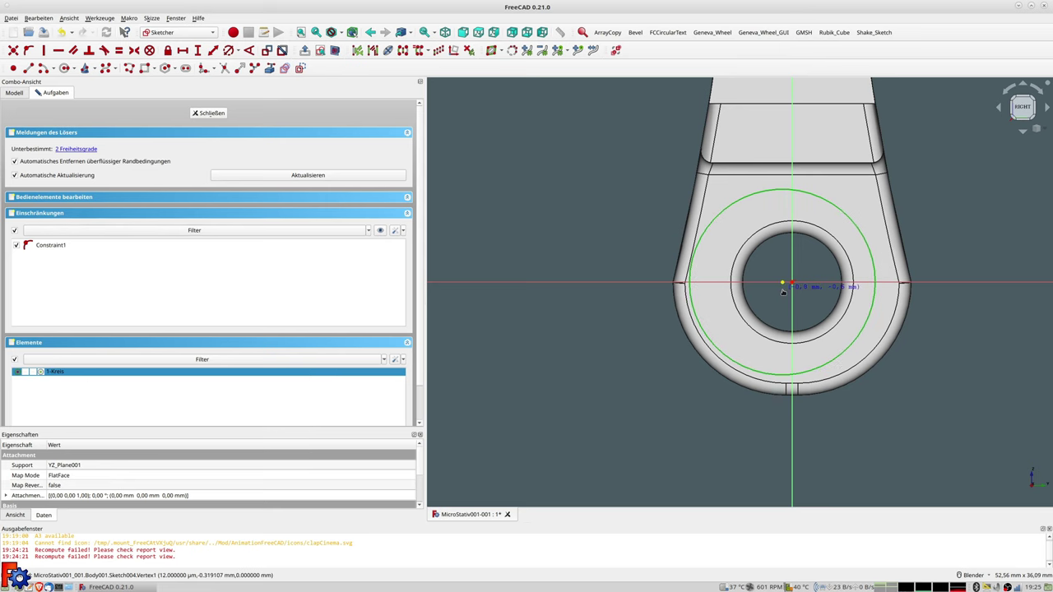
{"action": "scroll", "coordinate": [785, 285], "scroll_direction": "up", "scroll_amount": 3}
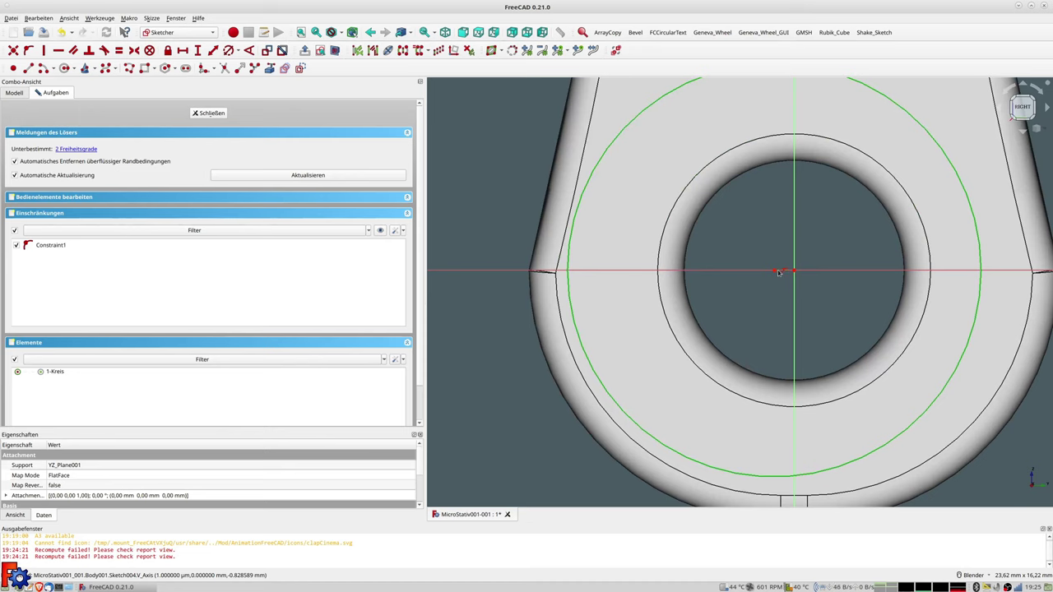
{"action": "left_click", "coordinate": [781, 277]}
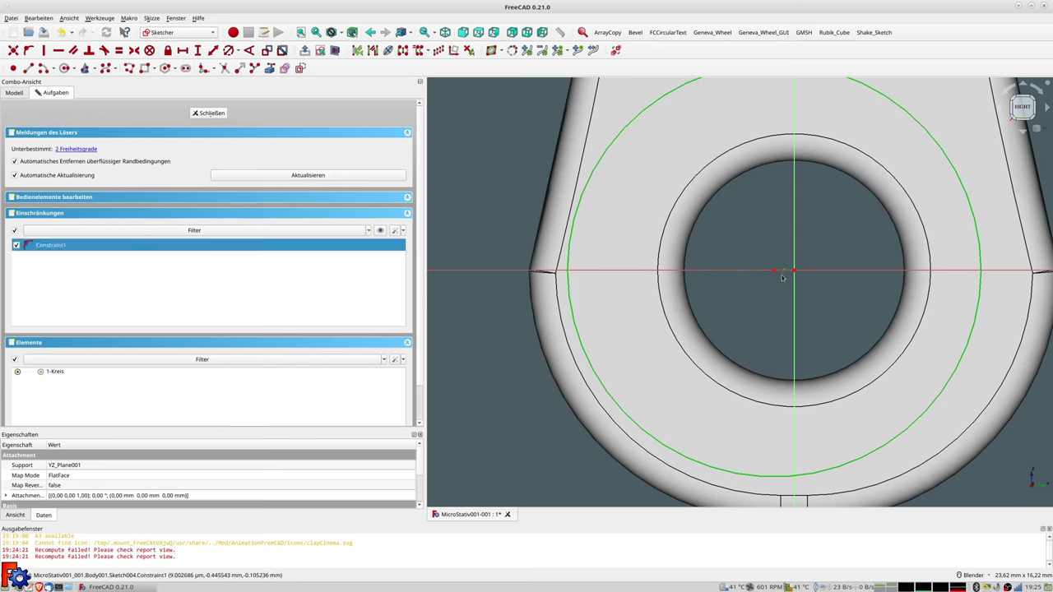
{"action": "key", "text": "Delete"}
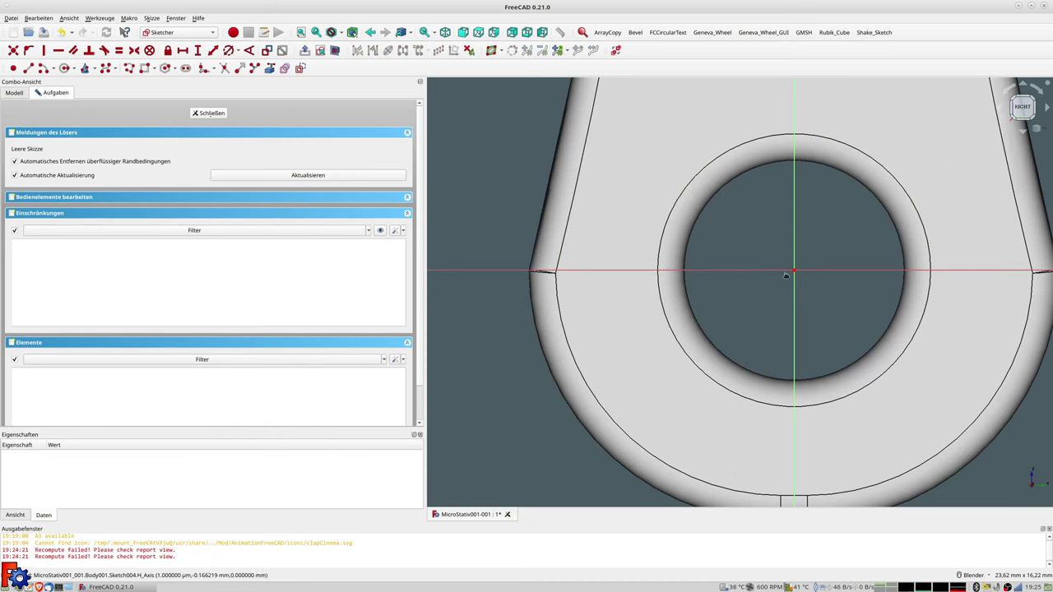
{"action": "scroll", "coordinate": [797, 283], "scroll_direction": "down", "scroll_amount": 5}
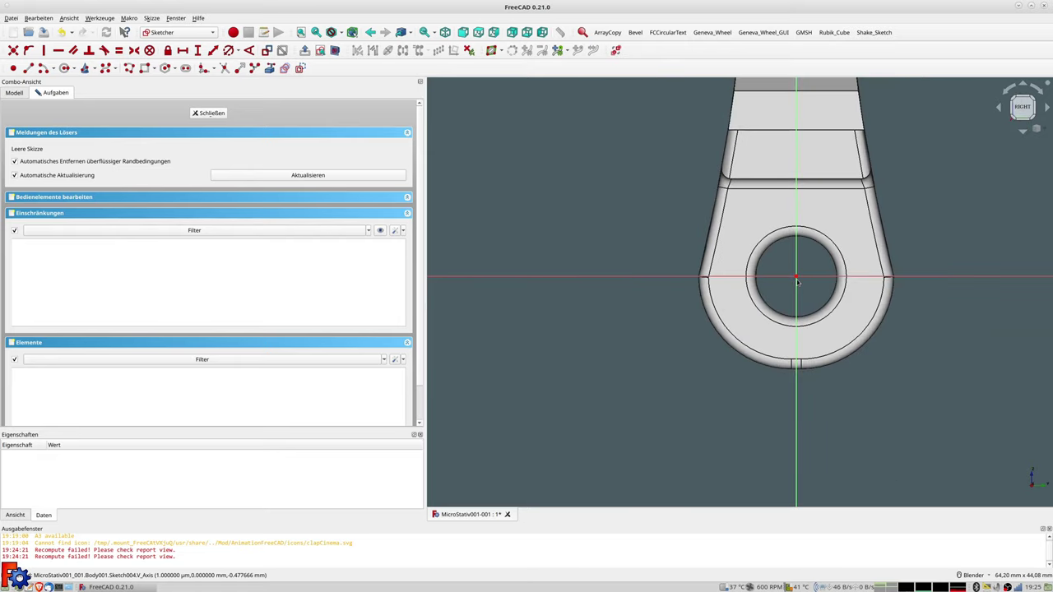
Redraw the circle centred on the sketch origin around the lug's eye.
{"action": "left_click", "coordinate": [64, 69]}
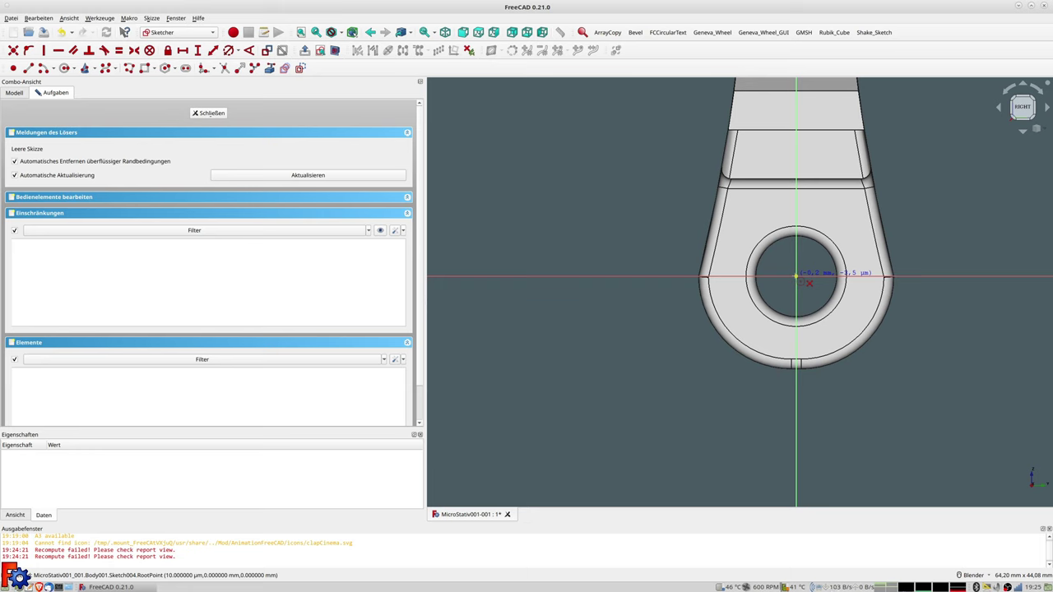
{"action": "left_click", "coordinate": [796, 277]}
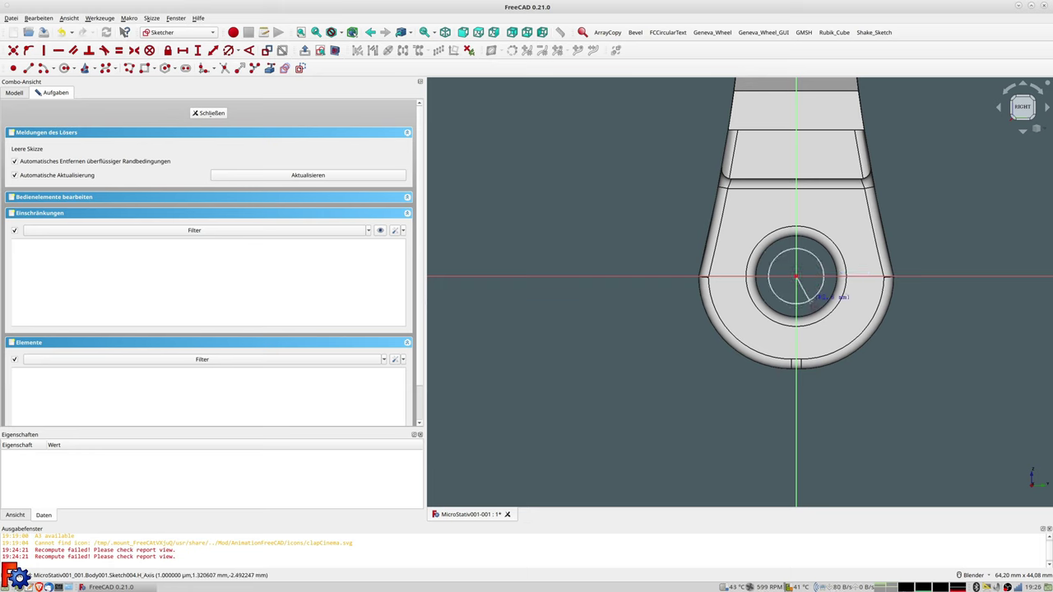
{"action": "left_click", "coordinate": [831, 344]}
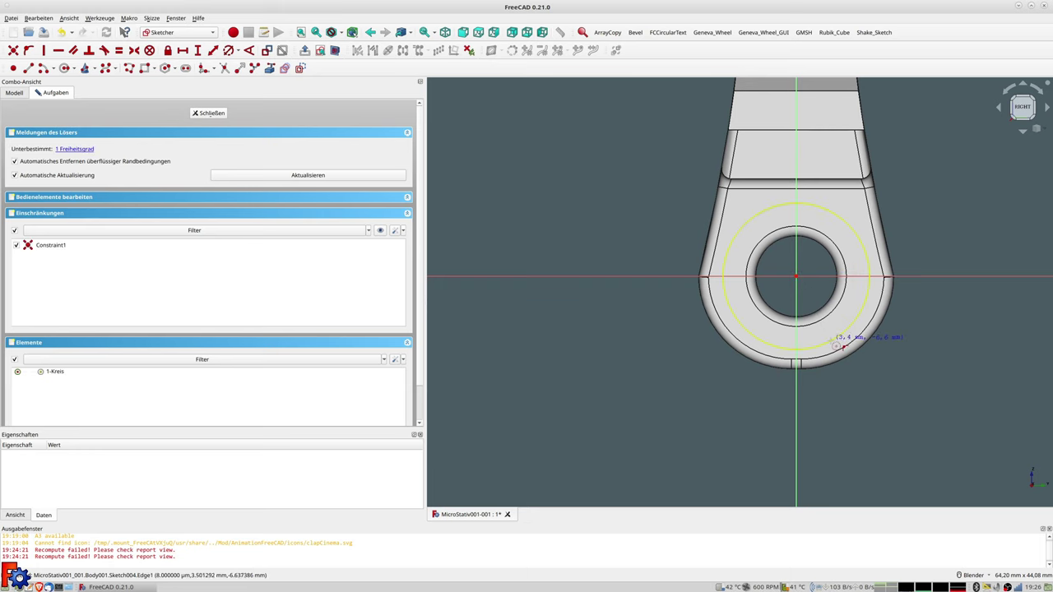
{"action": "left_click", "coordinate": [839, 336]}
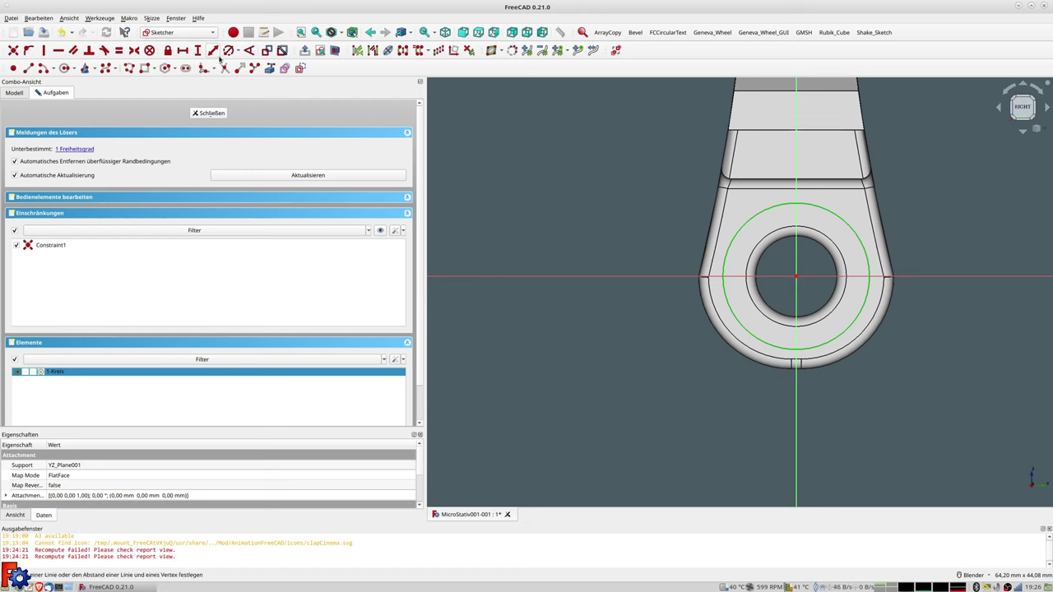
Constrain the origin-centred circle to a 15 mm diameter.
{"action": "left_click", "coordinate": [228, 50]}
{"action": "type", "text": "15"}
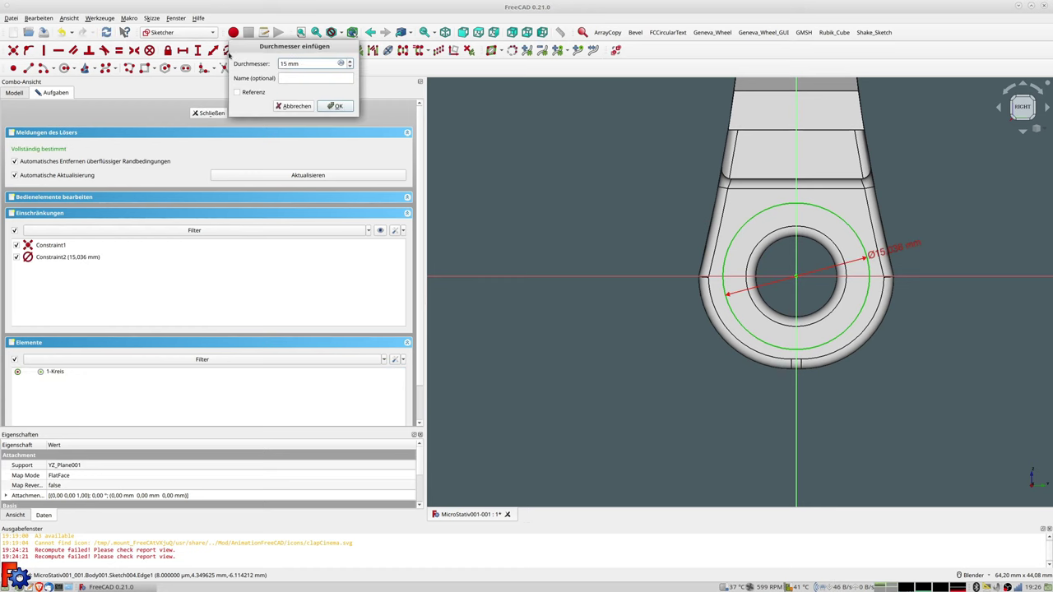
{"action": "key", "text": "Return"}
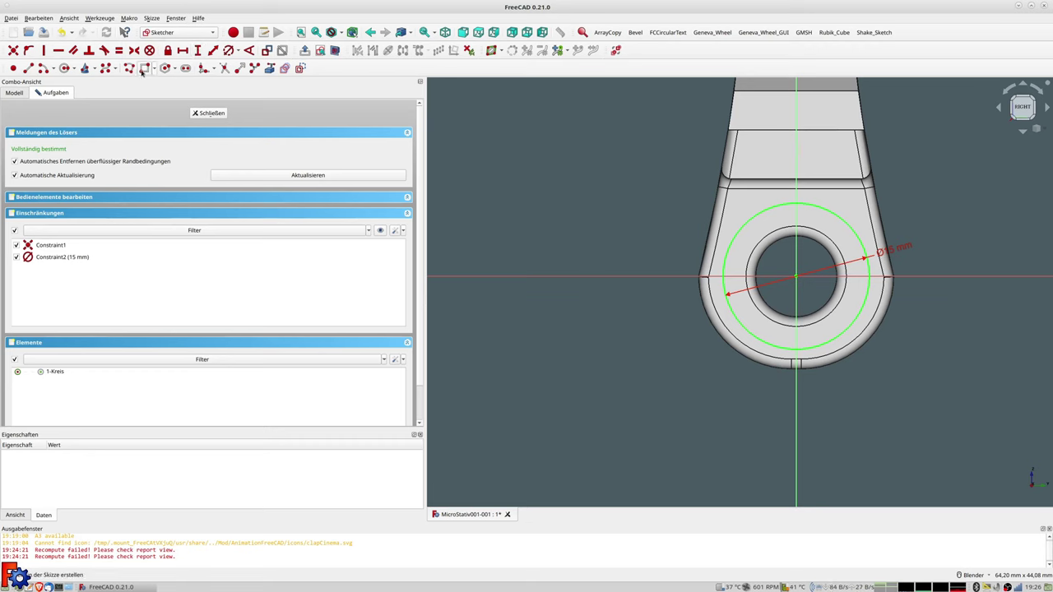
{"action": "left_click", "coordinate": [42, 69]}
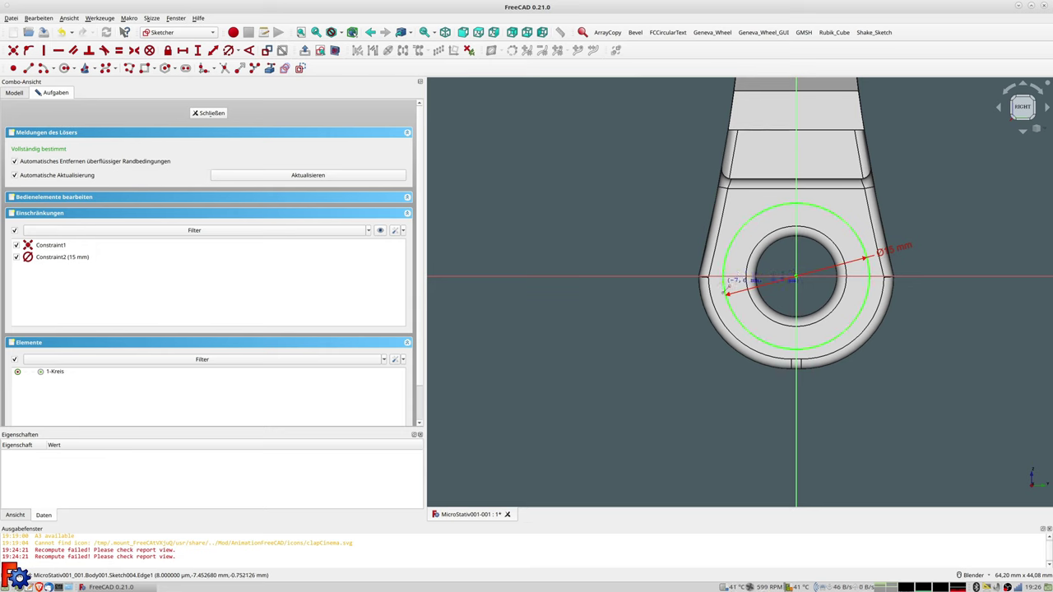
Draw left and right side lines down from the circle, joined by a bottom line.
{"action": "left_click", "coordinate": [726, 288]}
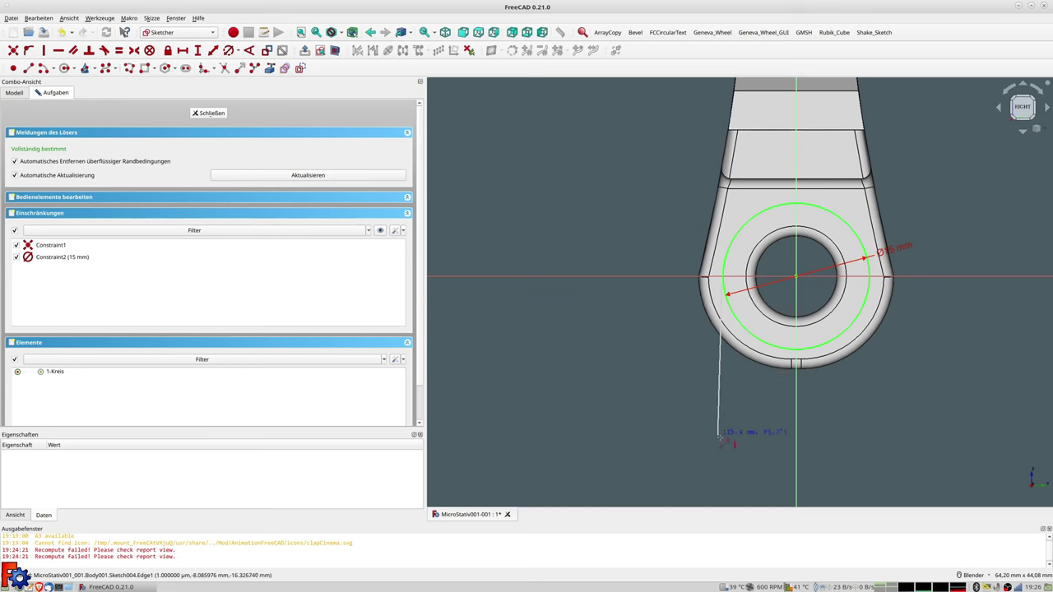
{"action": "left_click", "coordinate": [723, 438]}
{"action": "left_click", "coordinate": [870, 296]}
{"action": "left_click", "coordinate": [873, 437]}
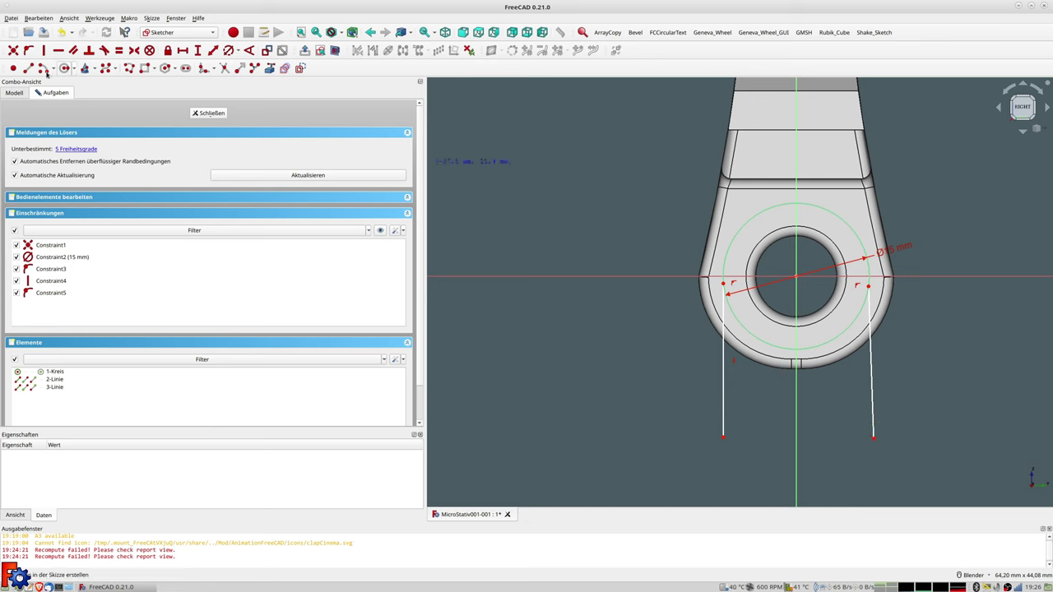
{"action": "left_click", "coordinate": [724, 438]}
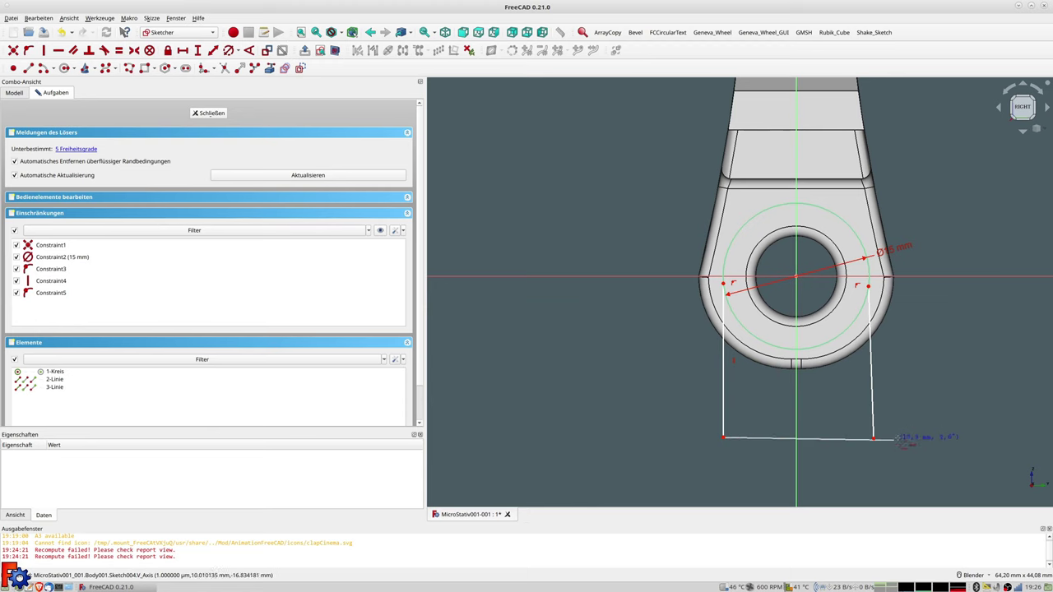
{"action": "left_click", "coordinate": [874, 437]}
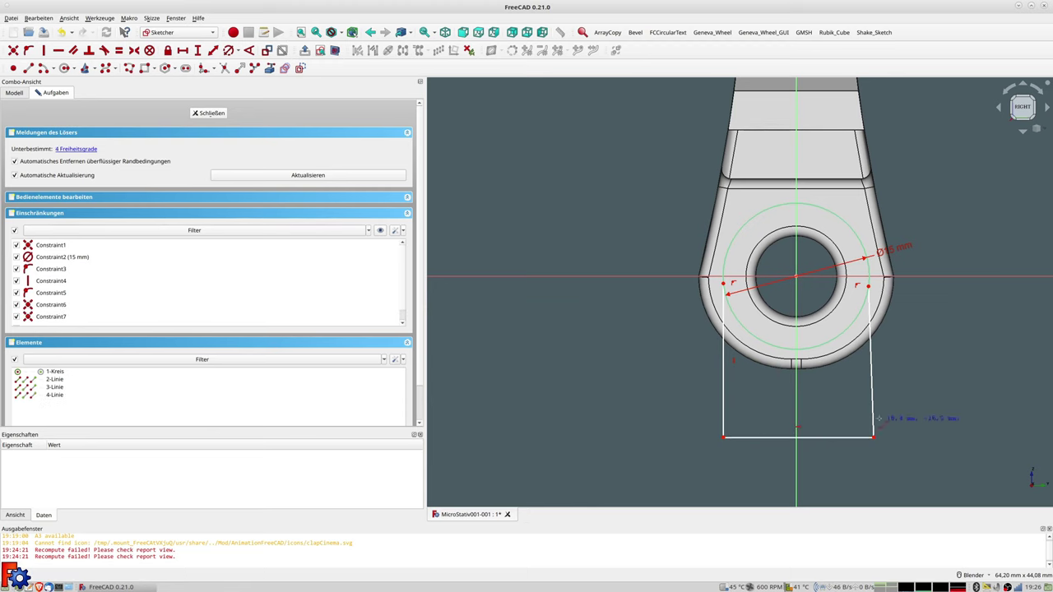
{"action": "scroll", "coordinate": [831, 358], "scroll_direction": "up", "scroll_amount": 2}
Make the left side line tangent to the circle.
{"action": "right_click", "coordinate": [717, 296]}
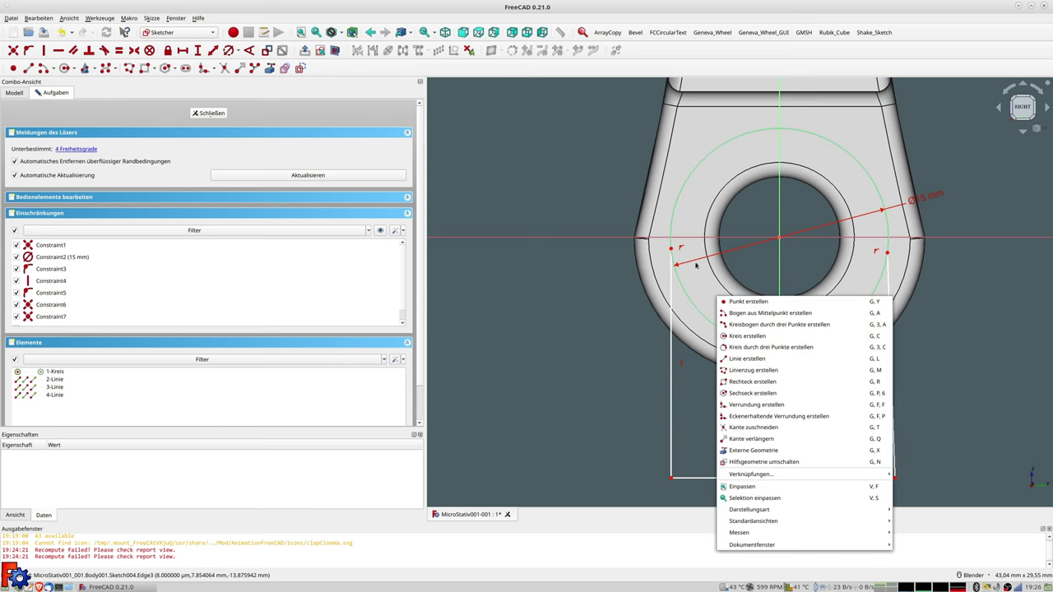
{"action": "left_click", "coordinate": [674, 262]}
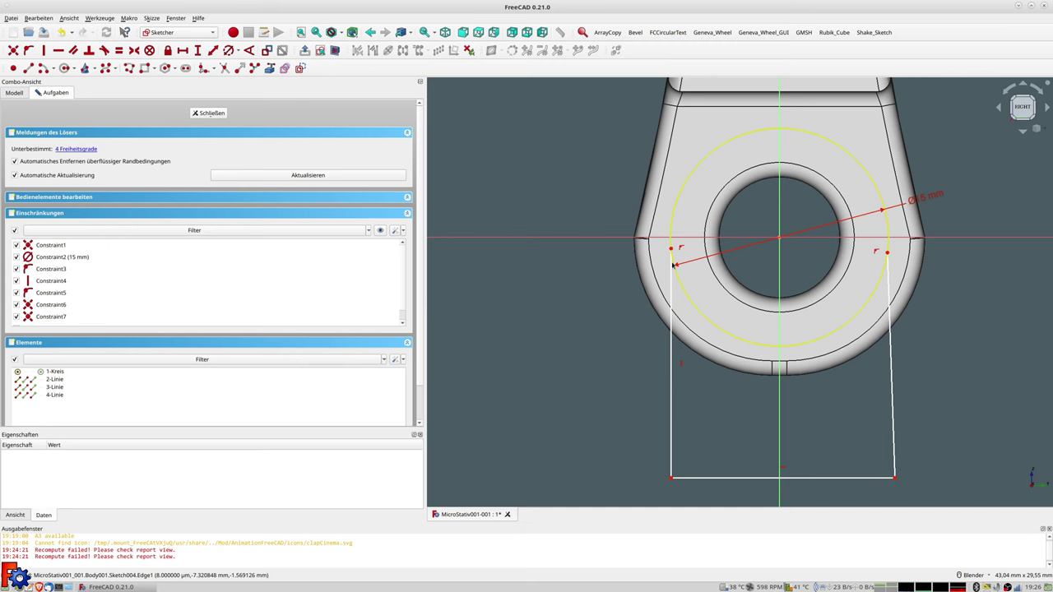
{"action": "left_click", "coordinate": [671, 267]}
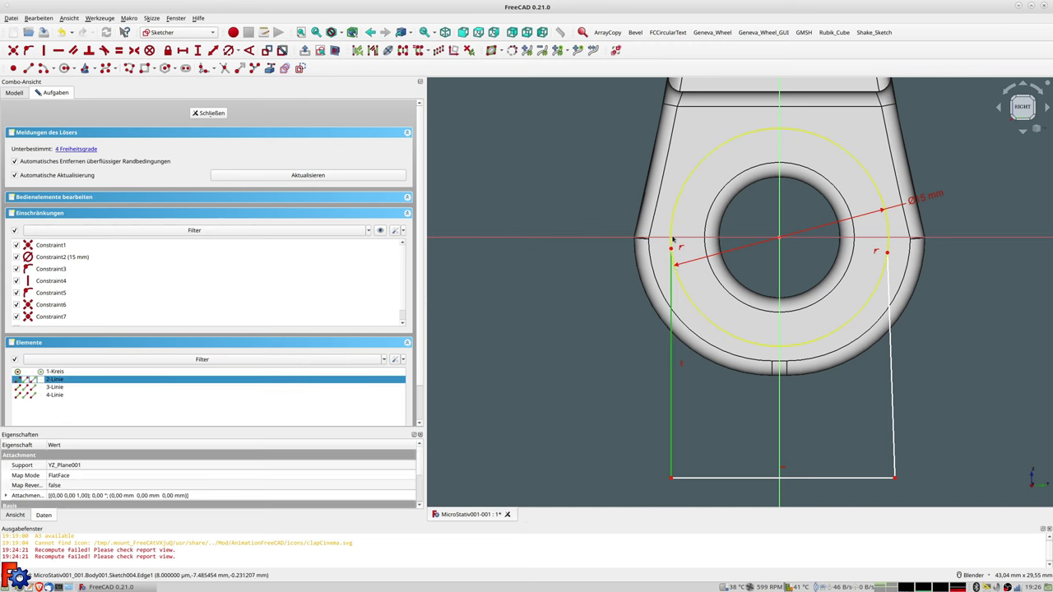
{"action": "left_click", "coordinate": [672, 241]}
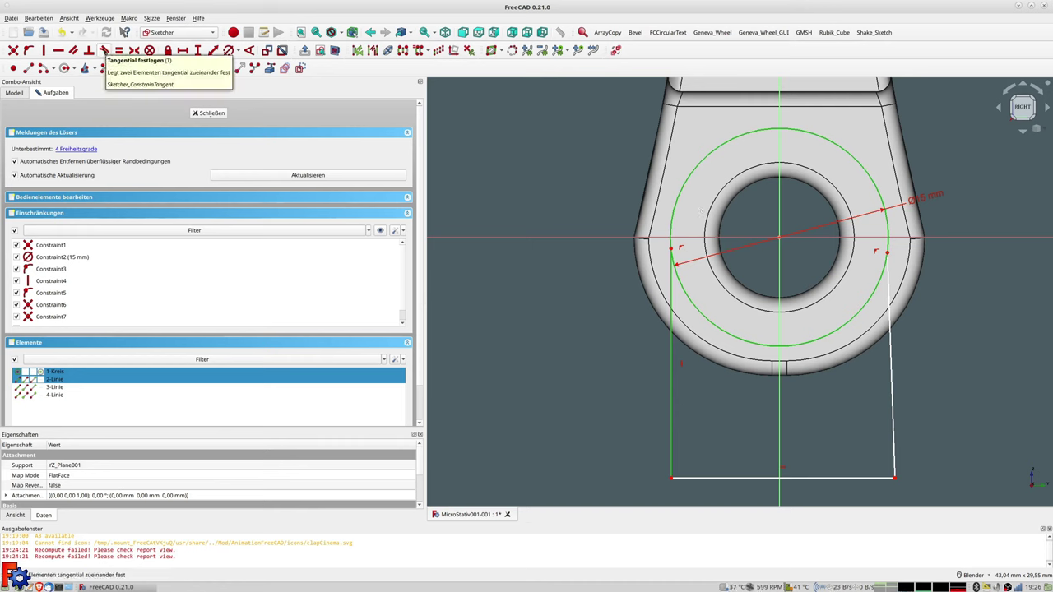
{"action": "left_click", "coordinate": [104, 50]}
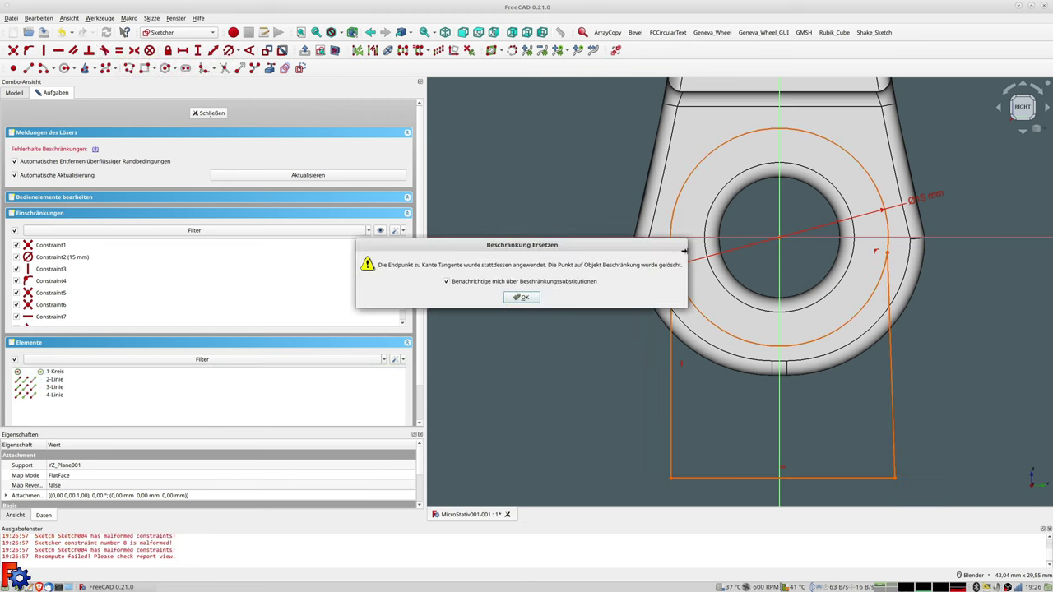
{"action": "left_click", "coordinate": [521, 299]}
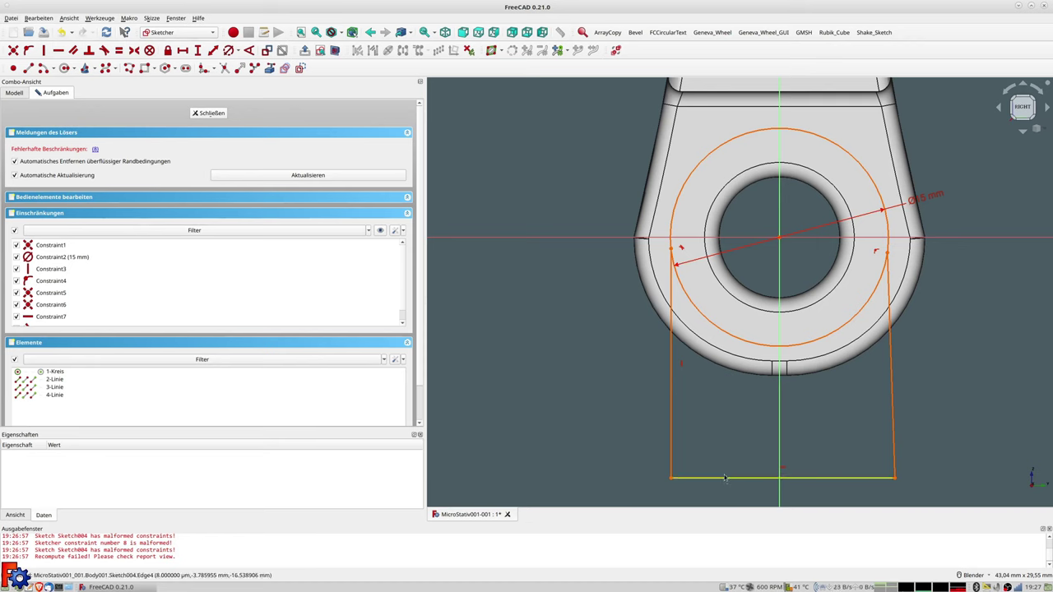
Delete the left line's vertical constraint Constraint3 after a failed tangent attempt.
{"action": "left_click", "coordinate": [681, 366]}
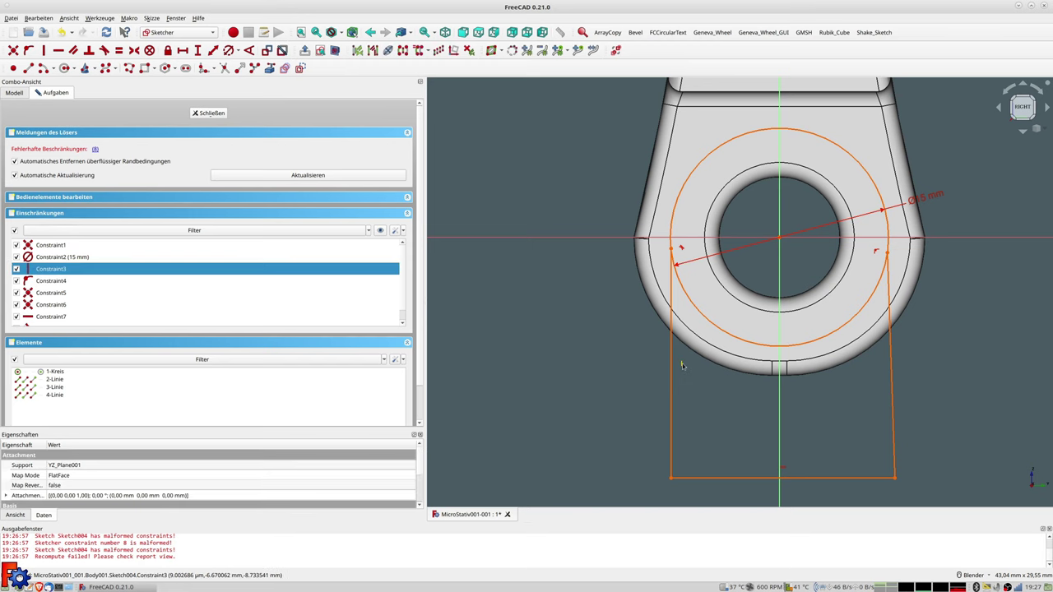
{"action": "key", "text": "t"}
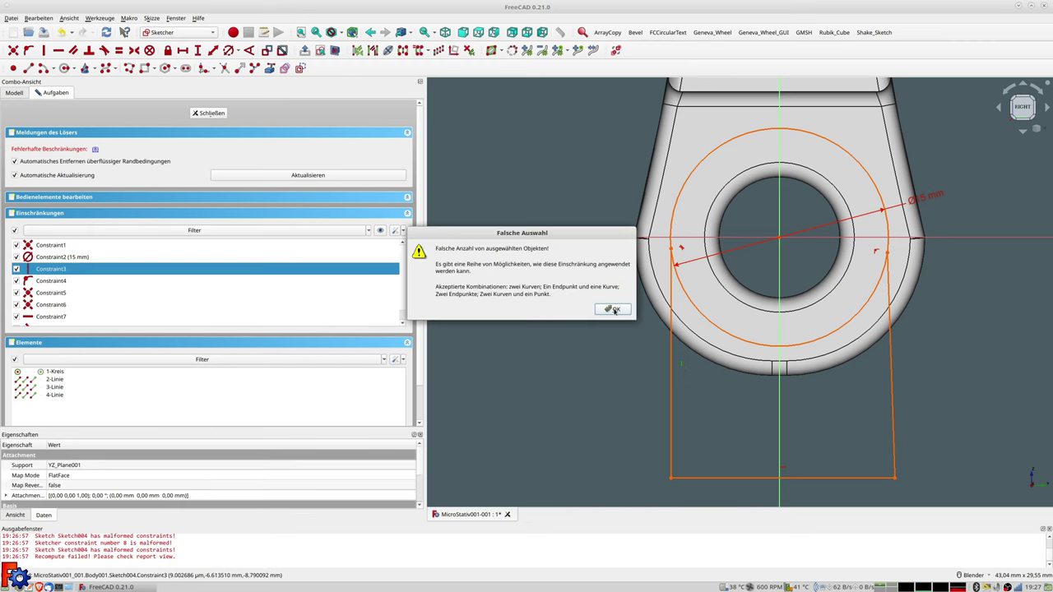
{"action": "left_click", "coordinate": [613, 310]}
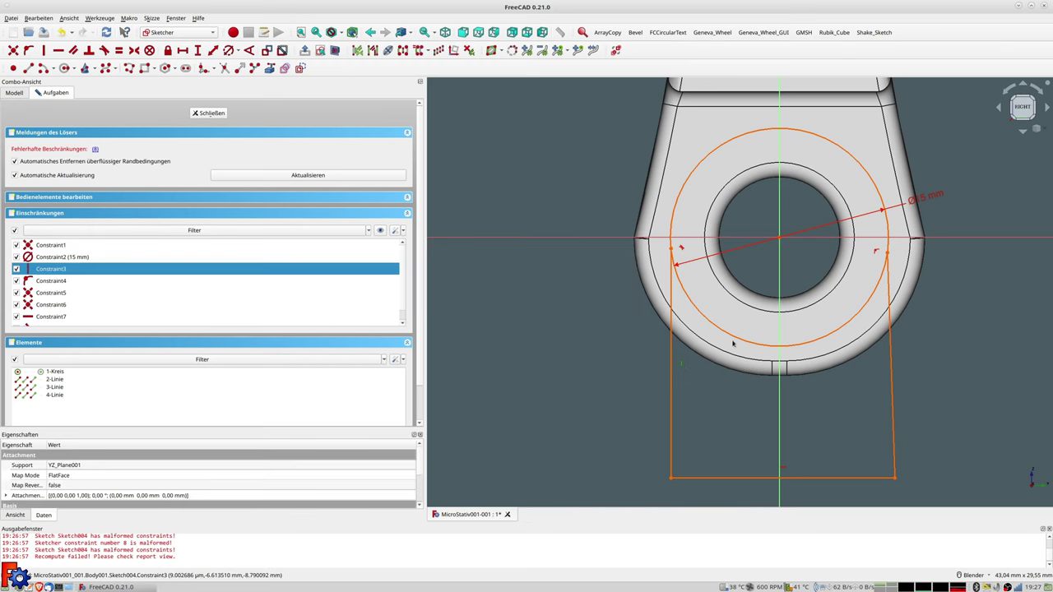
{"action": "left_click", "coordinate": [681, 366]}
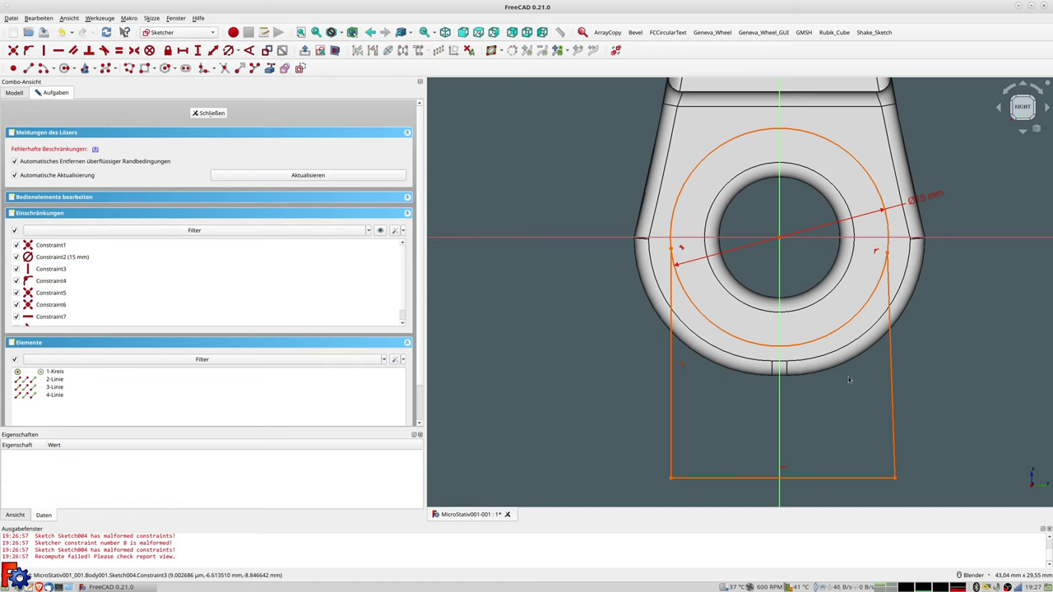
{"action": "left_click", "coordinate": [681, 367]}
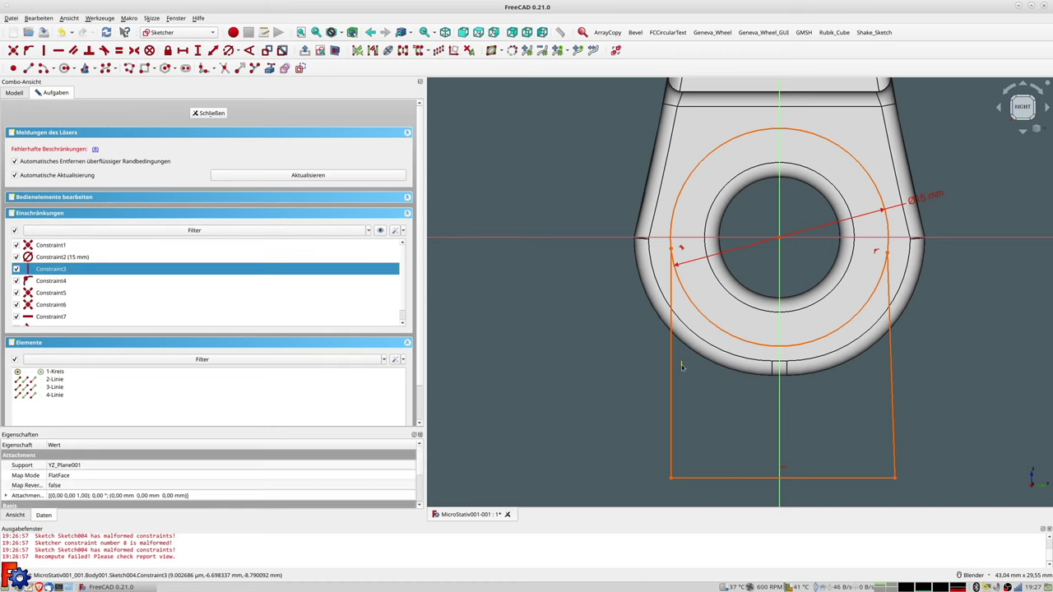
{"action": "key", "text": "Delete"}
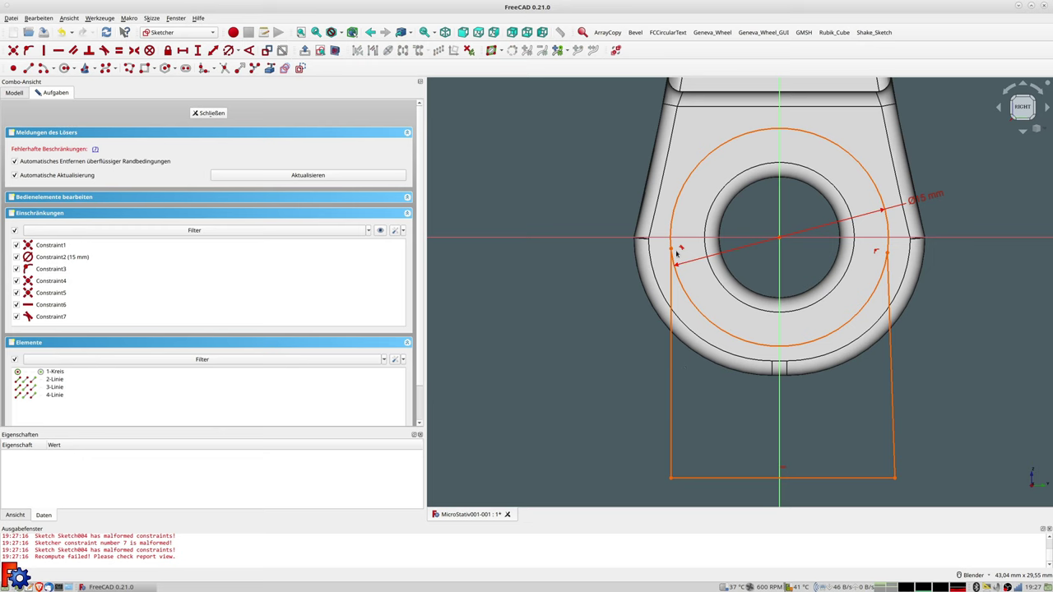
Remove the broken Constraint7 and the right line's Constraint3.
{"action": "mouse_move", "coordinate": [671, 246]}
{"action": "left_mouse_down"}
{"action": "mouse_move", "coordinate": [673, 229]}
{"action": "mouse_move", "coordinate": [681, 258]}
{"action": "mouse_move", "coordinate": [667, 257]}
{"action": "left_mouse_up"}
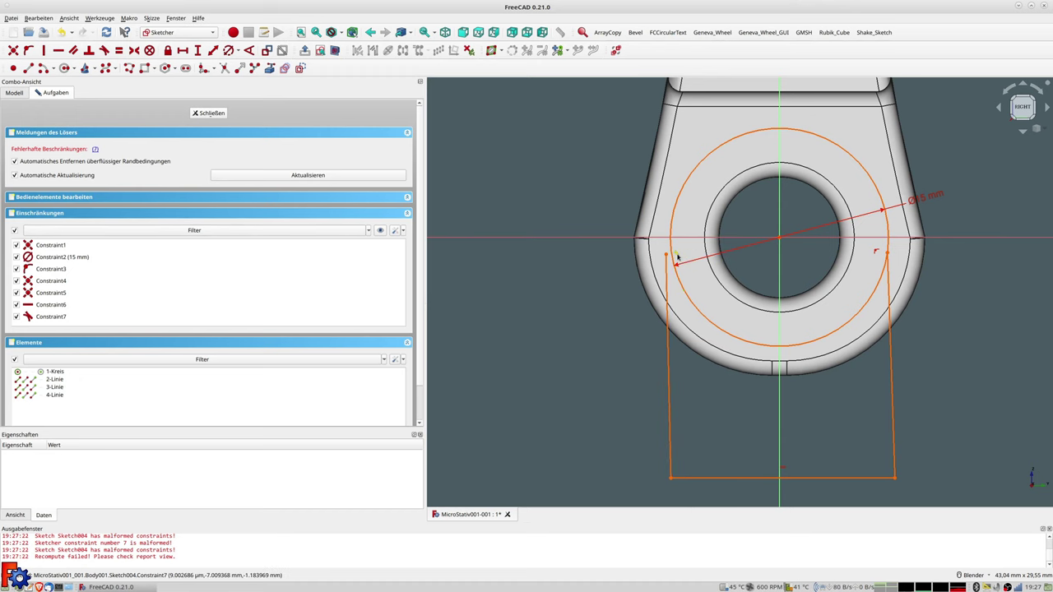
{"action": "left_click", "coordinate": [678, 258]}
{"action": "key", "text": "Delete"}
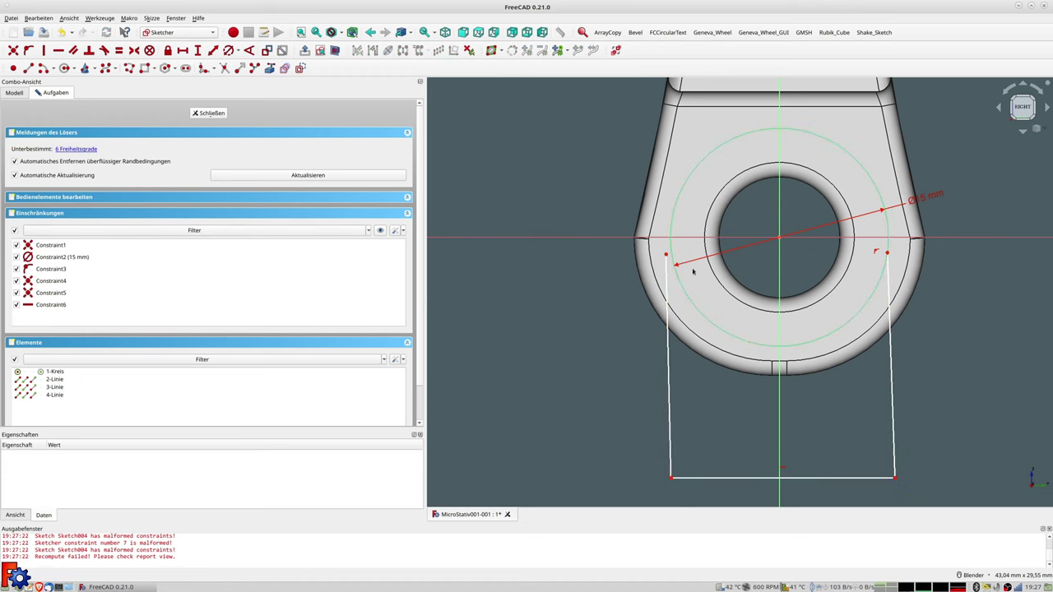
{"action": "left_click", "coordinate": [877, 252]}
{"action": "key", "text": "Delete"}
Make the left and right side lines tangent to the circle.
{"action": "left_click", "coordinate": [668, 264]}
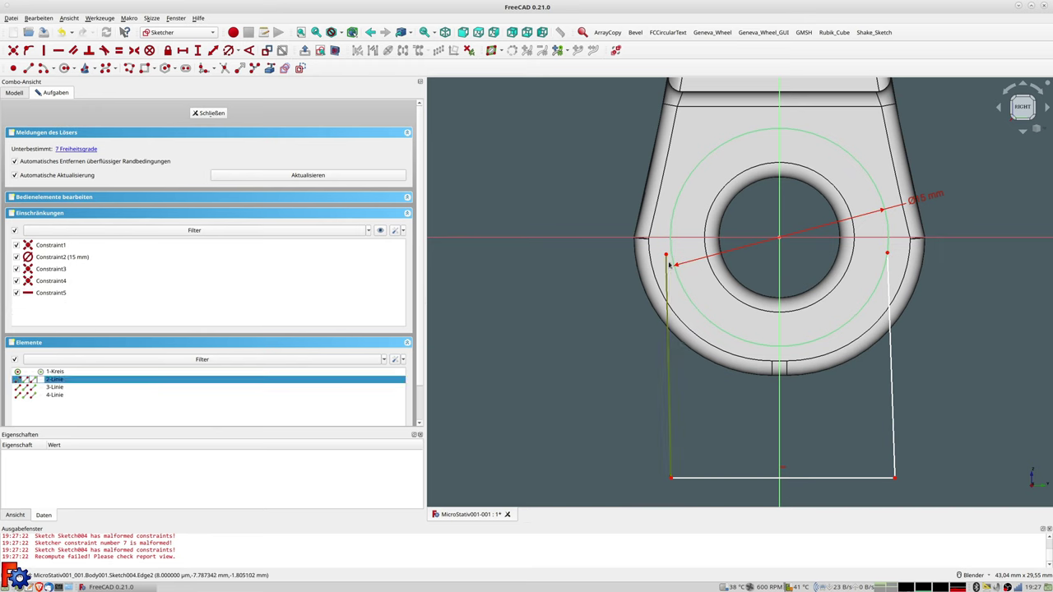
{"action": "left_click", "coordinate": [670, 267], "text": "ctrl"}
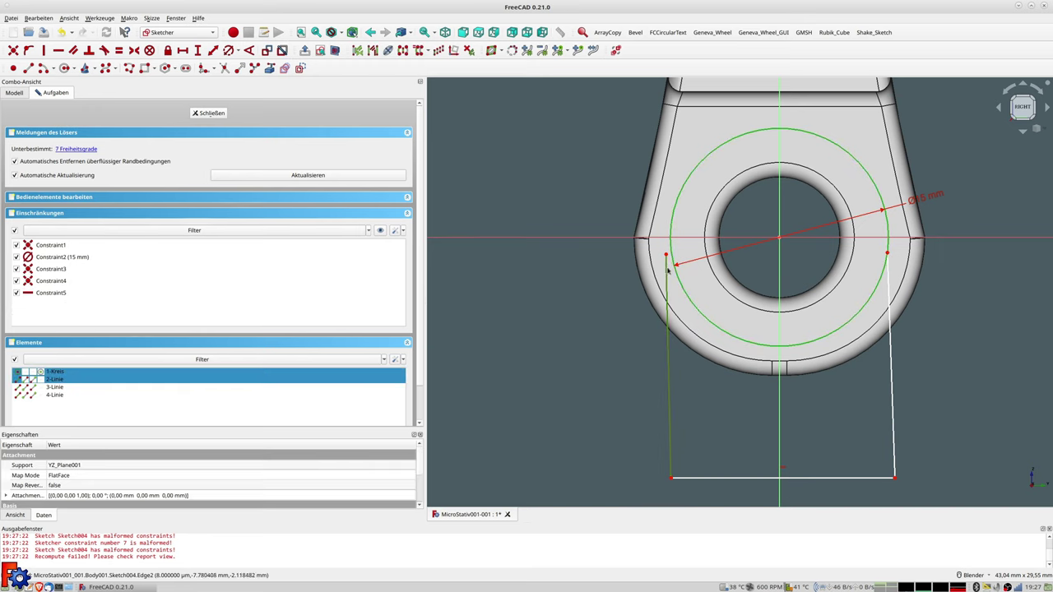
{"action": "key", "text": "t"}
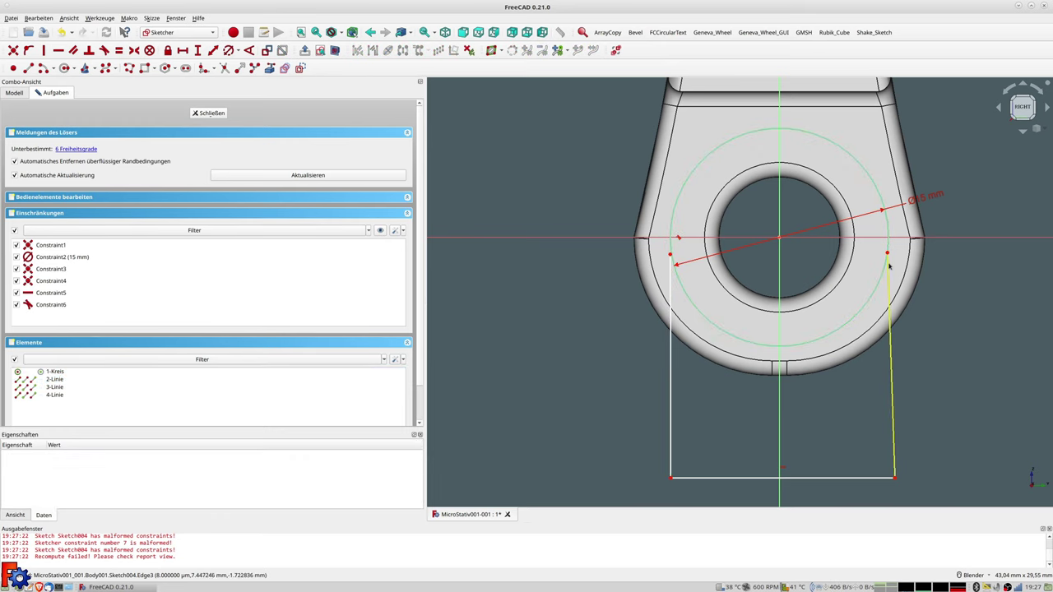
{"action": "left_click", "coordinate": [890, 268]}
{"action": "left_click", "coordinate": [889, 234]}
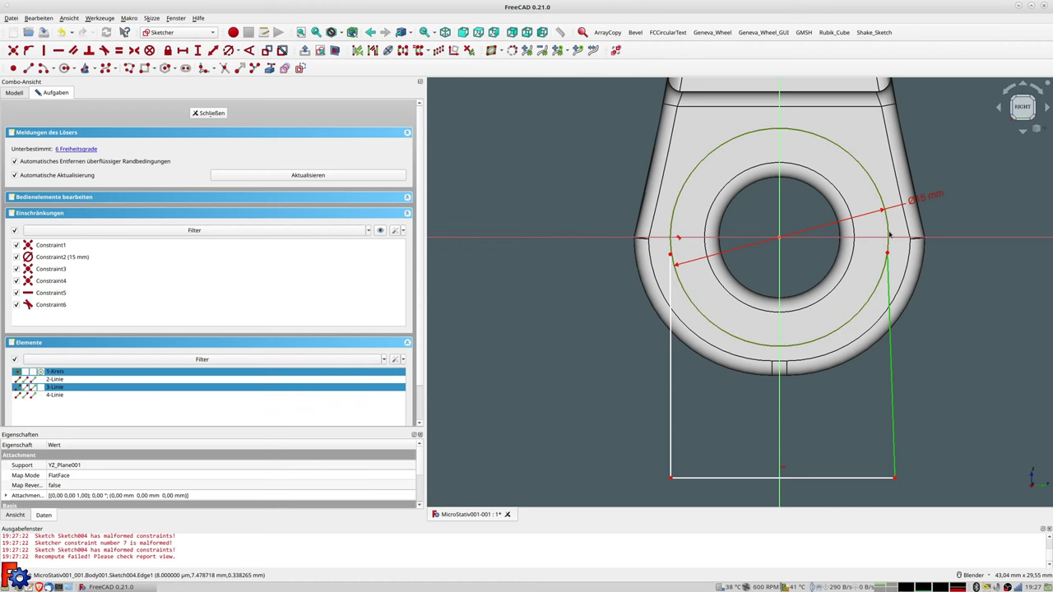
{"action": "key", "text": "t"}
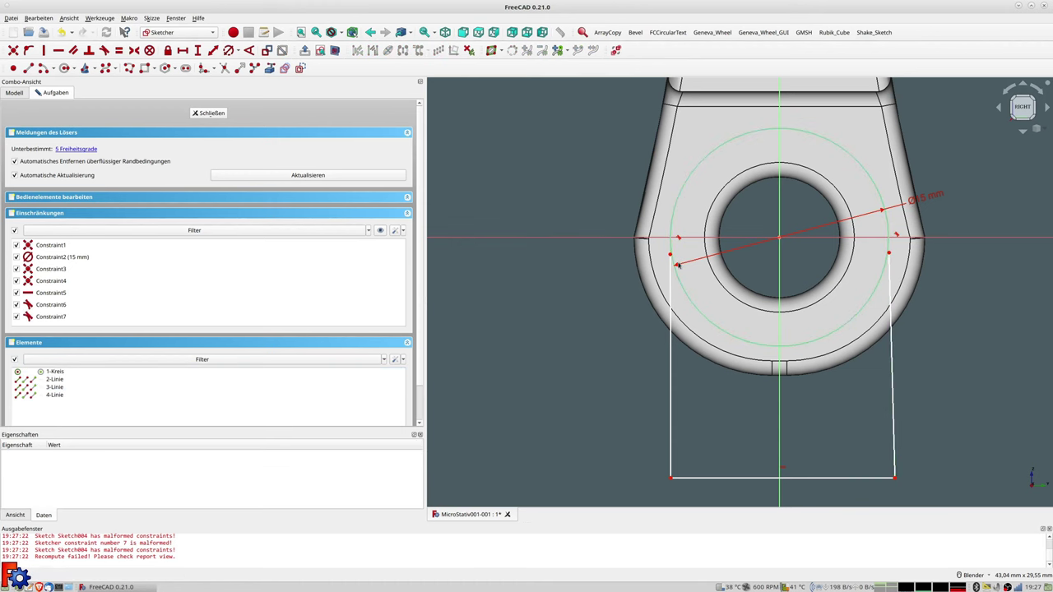
{"action": "scroll", "coordinate": [677, 264], "scroll_direction": "up", "scroll_amount": 2}
{"action": "left_click", "coordinate": [666, 253]}
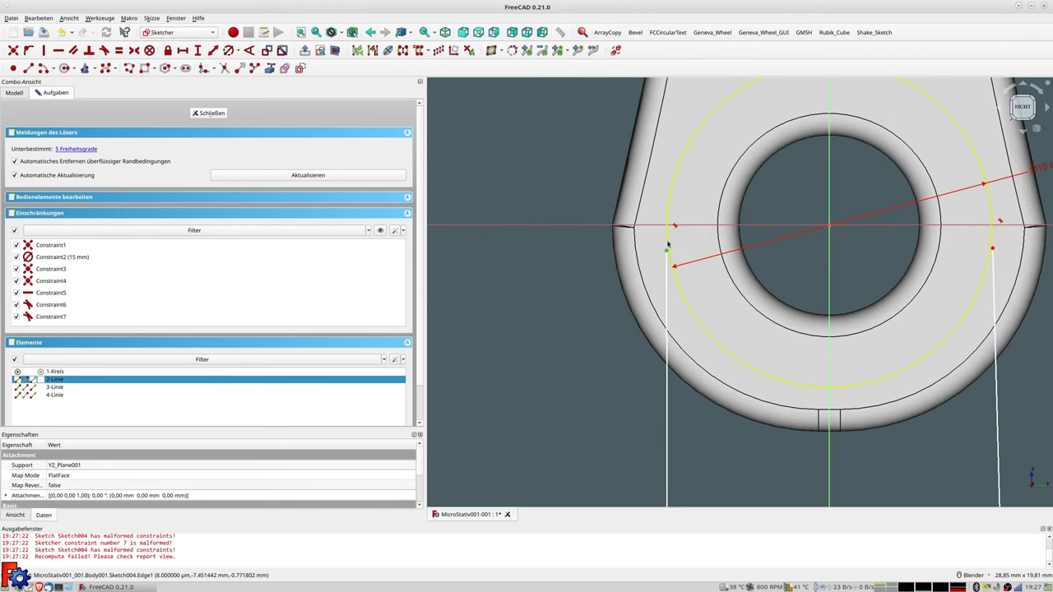
{"action": "left_click", "coordinate": [669, 235]}
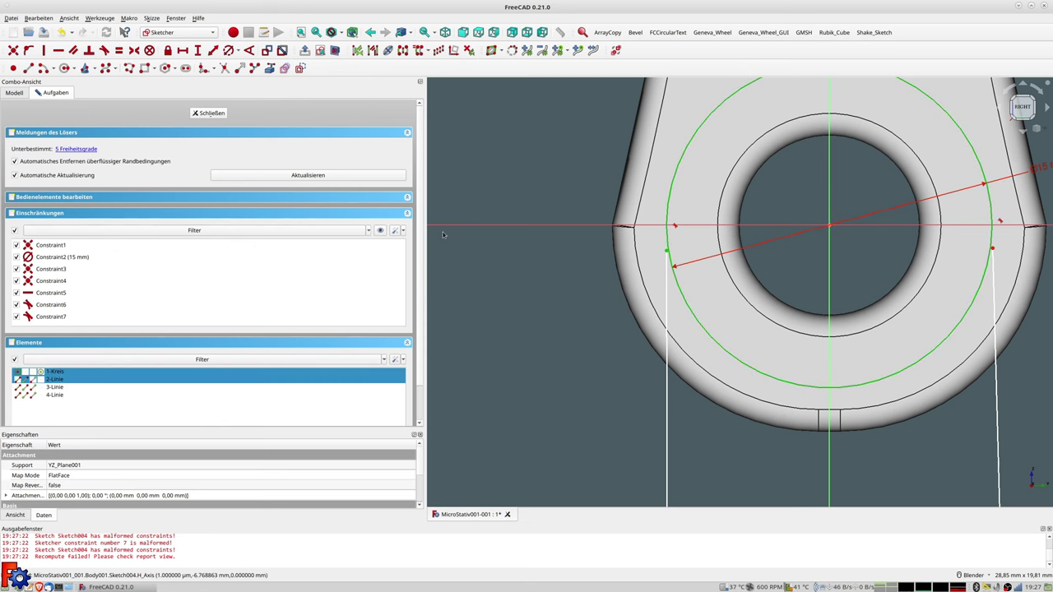
{"action": "key", "text": "t"}
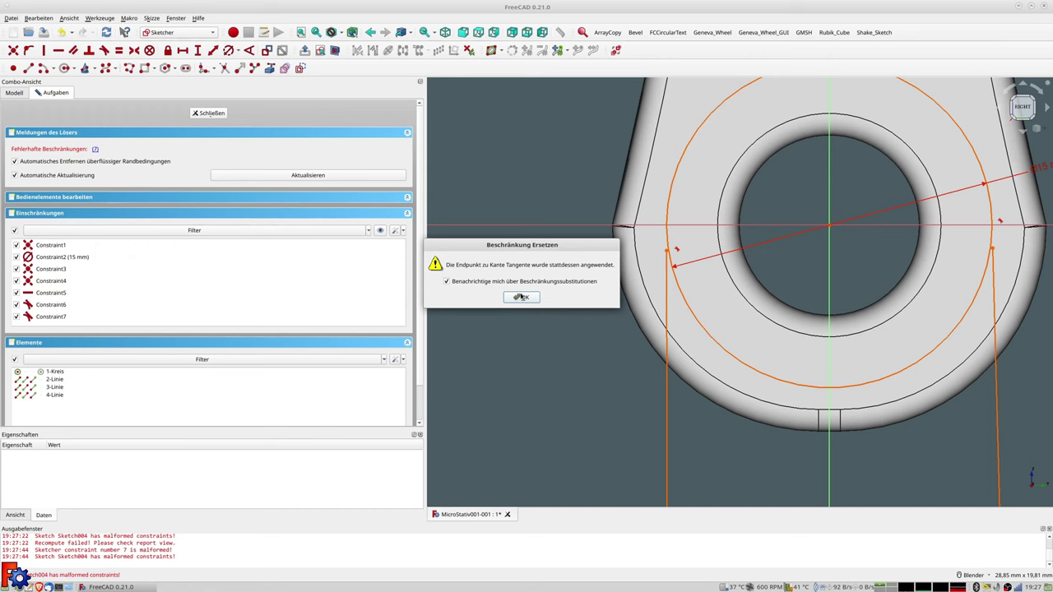
Delete the malformed tangent constraint.
{"action": "left_click", "coordinate": [521, 297]}
{"action": "scroll", "coordinate": [705, 292], "scroll_direction": "down", "scroll_amount": 3}
{"action": "scroll", "coordinate": [705, 291], "scroll_direction": "down", "scroll_amount": 2}
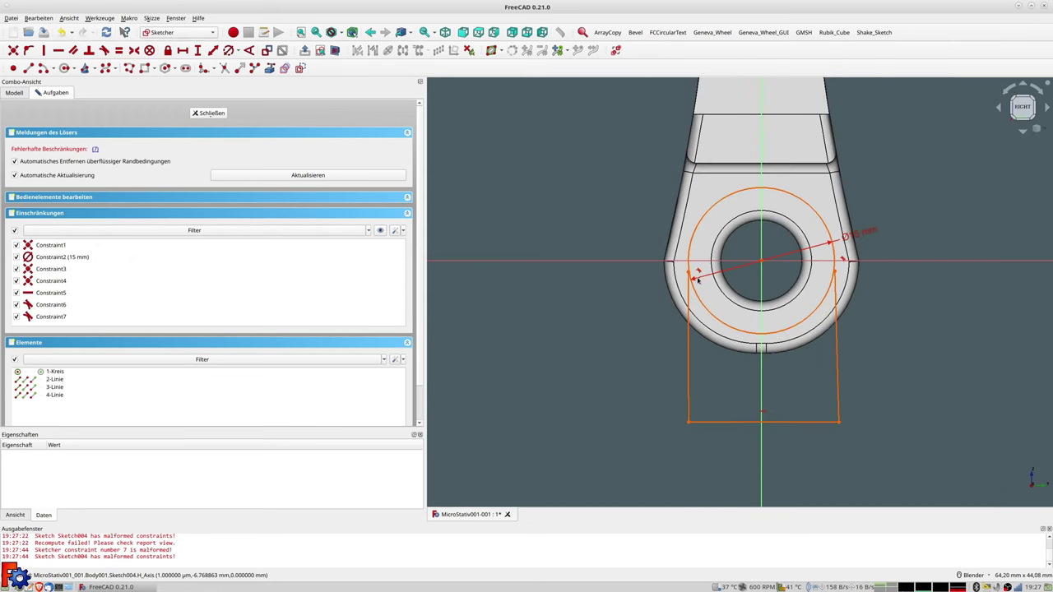
{"action": "left_click", "coordinate": [697, 271]}
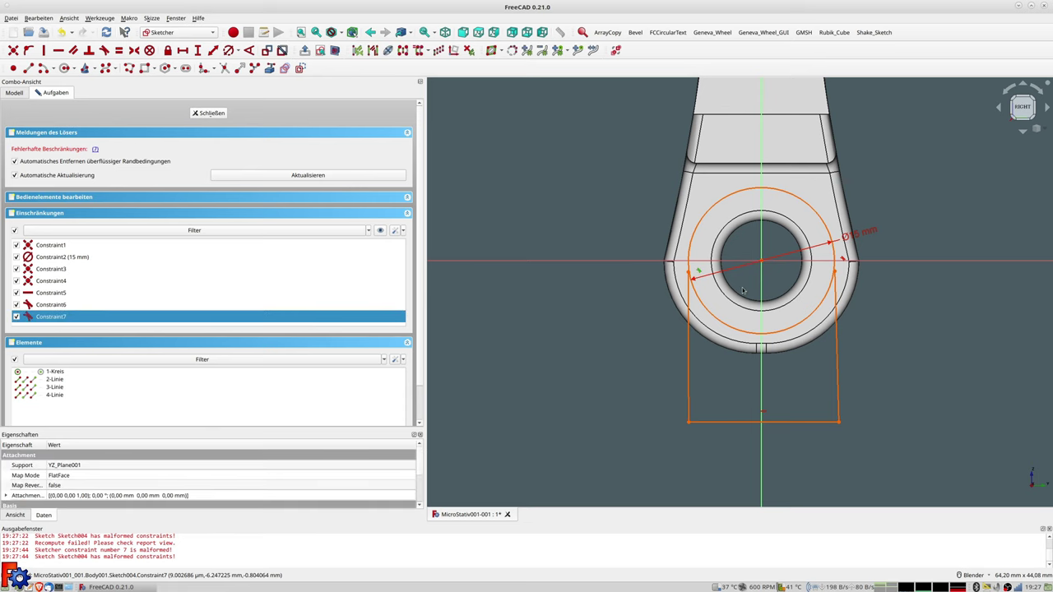
{"action": "key", "text": "Delete"}
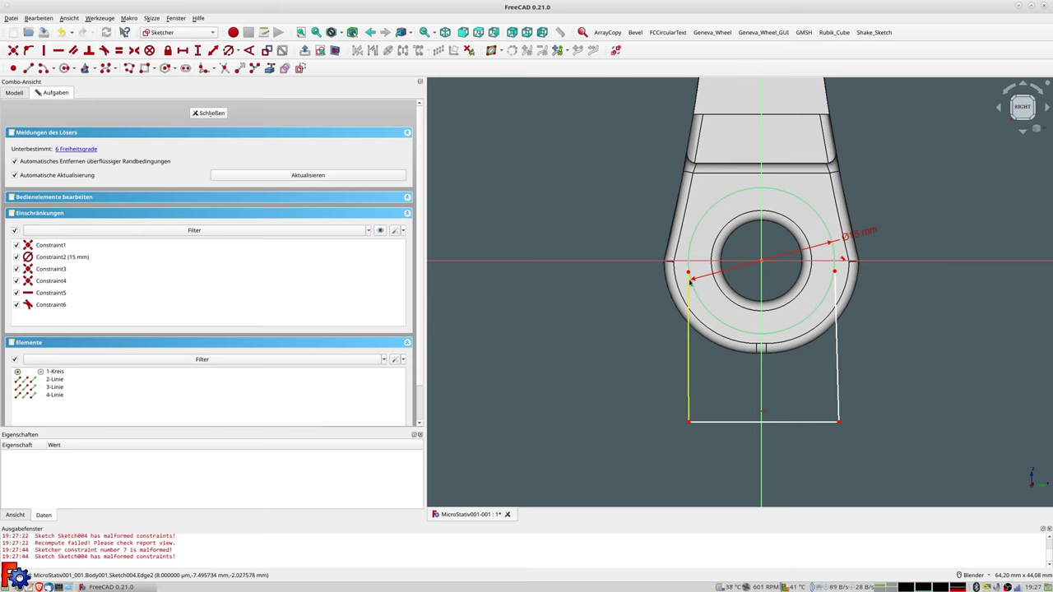
Place both side lines' top ends on the horizontal axis.
{"action": "left_click", "coordinate": [689, 277]}
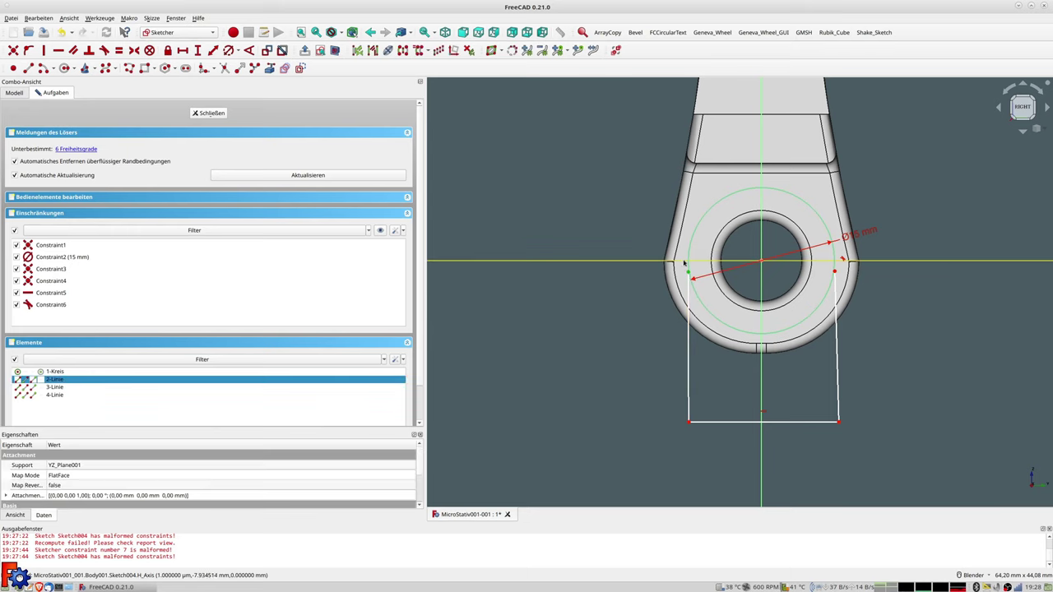
{"action": "left_click", "coordinate": [652, 243]}
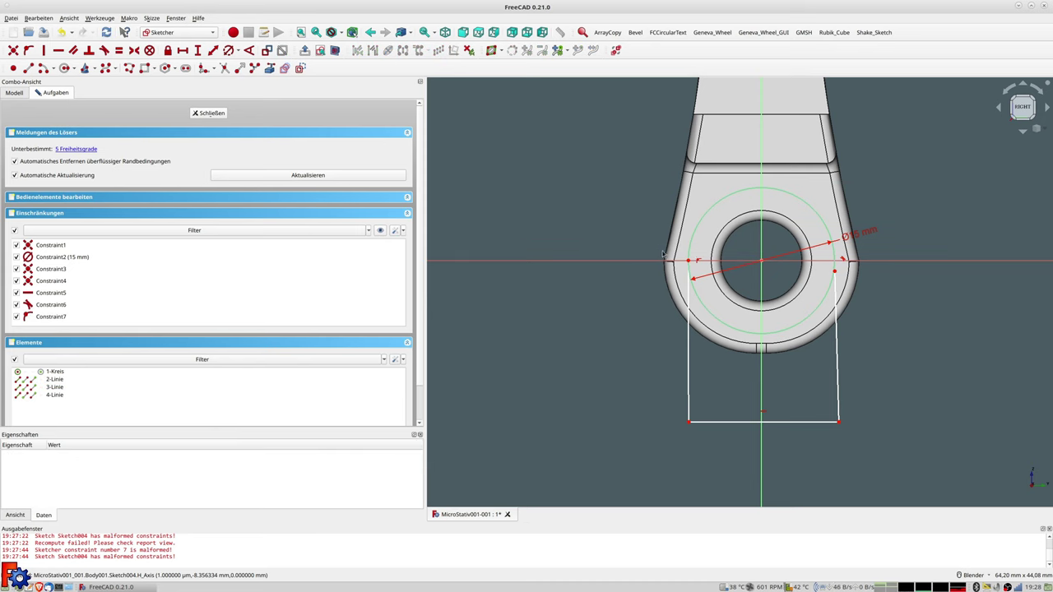
{"action": "left_click", "coordinate": [834, 272]}
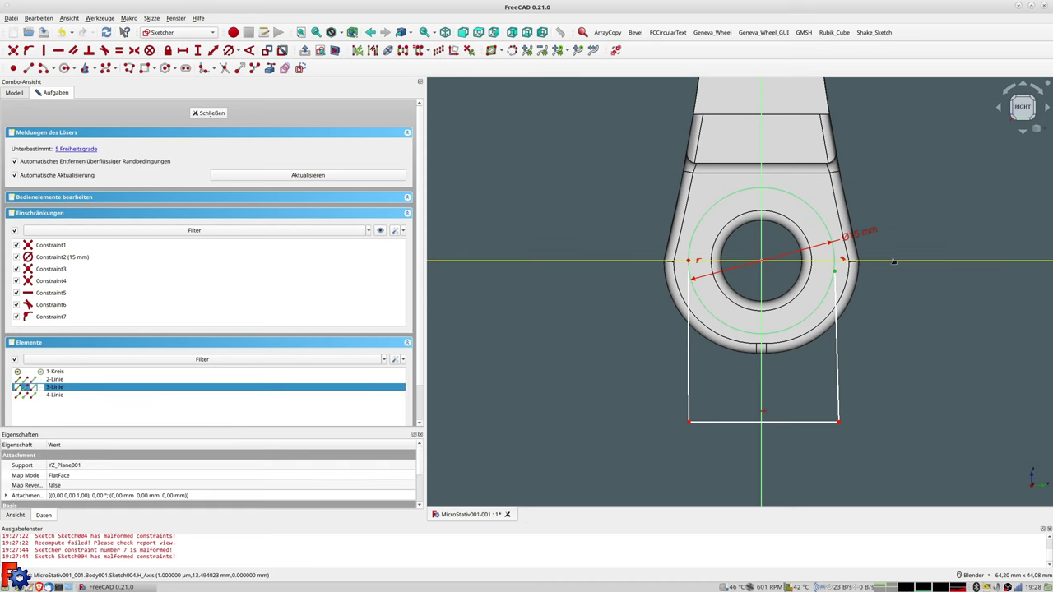
{"action": "left_click", "coordinate": [900, 262]}
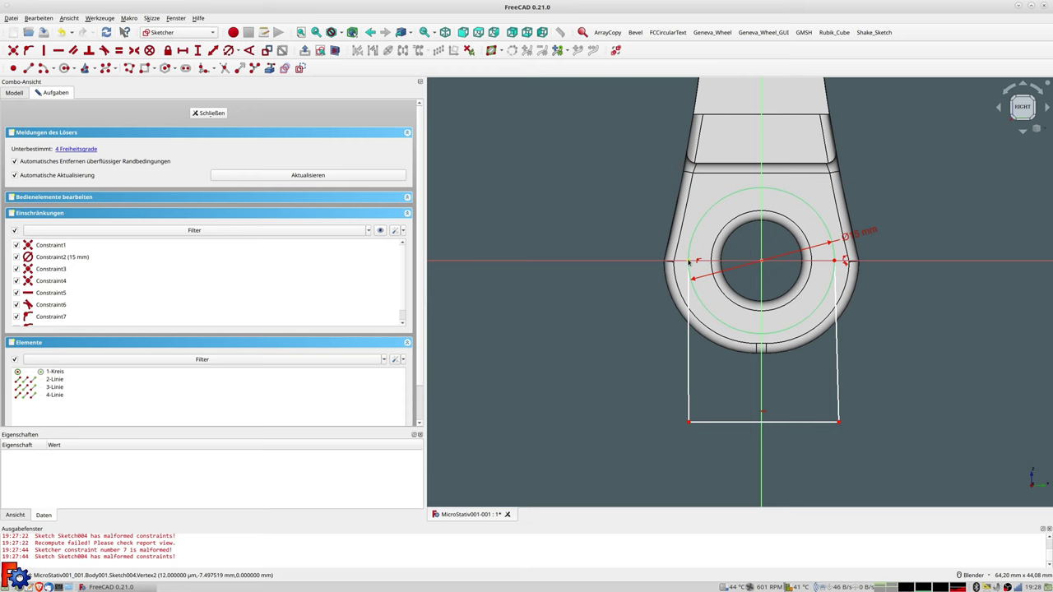
Make the left and right side lines tangent to the circle.
{"action": "left_click", "coordinate": [690, 265]}
{"action": "left_click", "coordinate": [694, 254]}
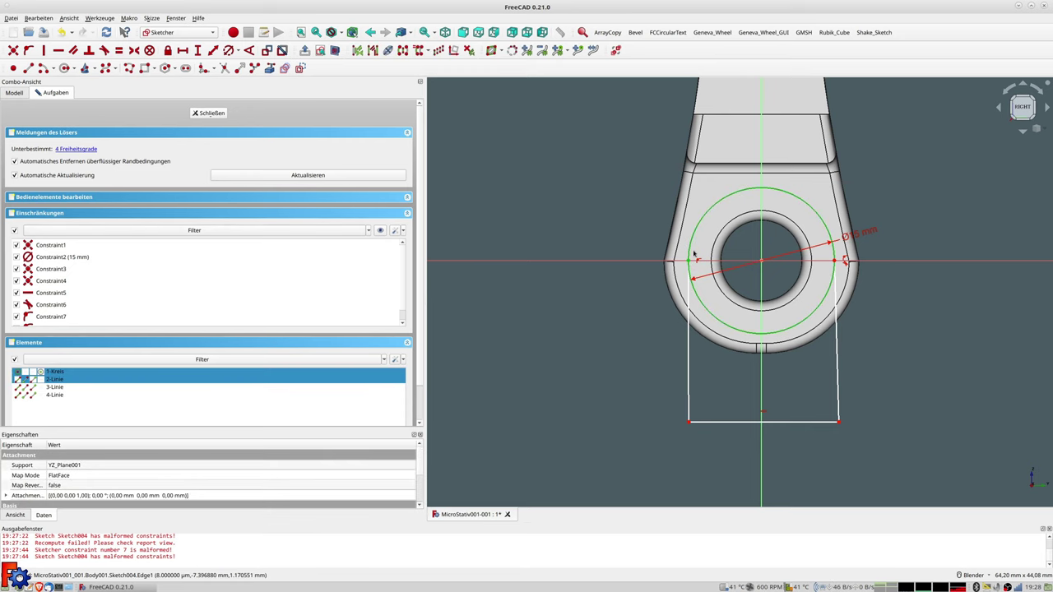
{"action": "key", "text": "t"}
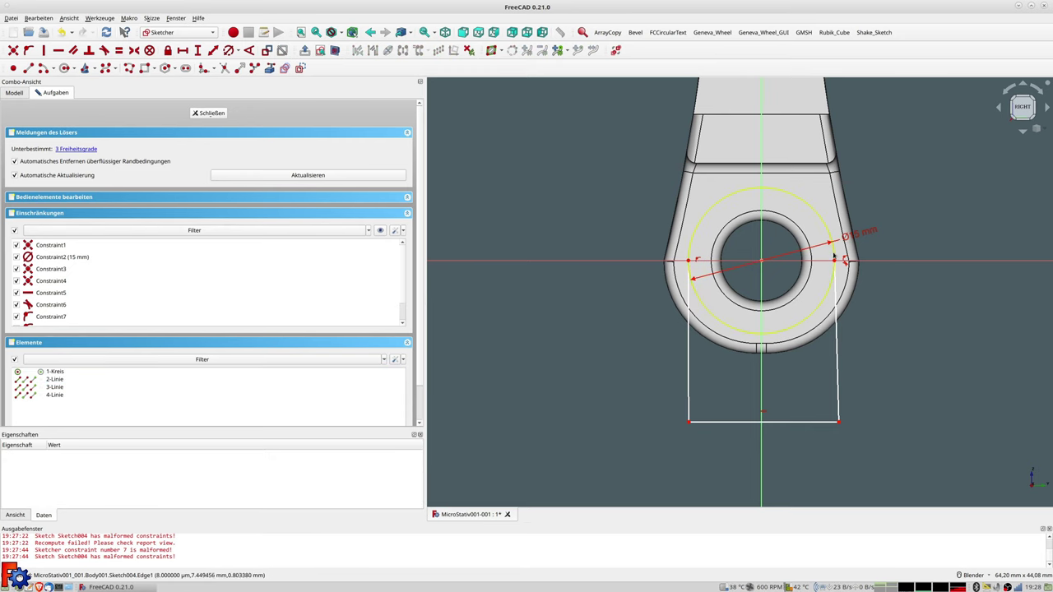
{"action": "left_click", "coordinate": [834, 257]}
{"action": "left_click", "coordinate": [839, 326]}
{"action": "key", "text": "t"}
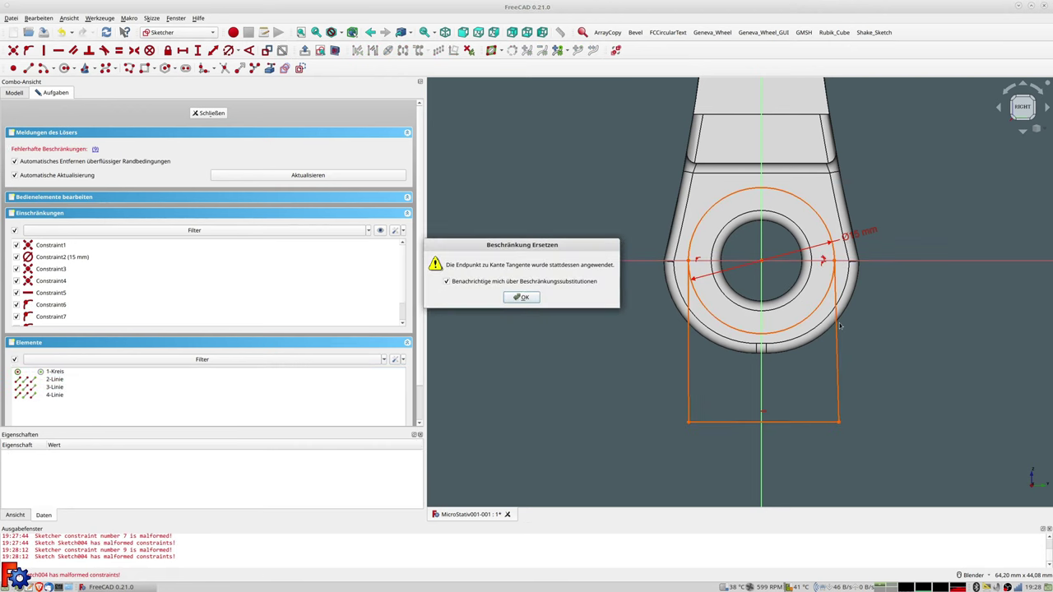
{"action": "left_click", "coordinate": [523, 297]}
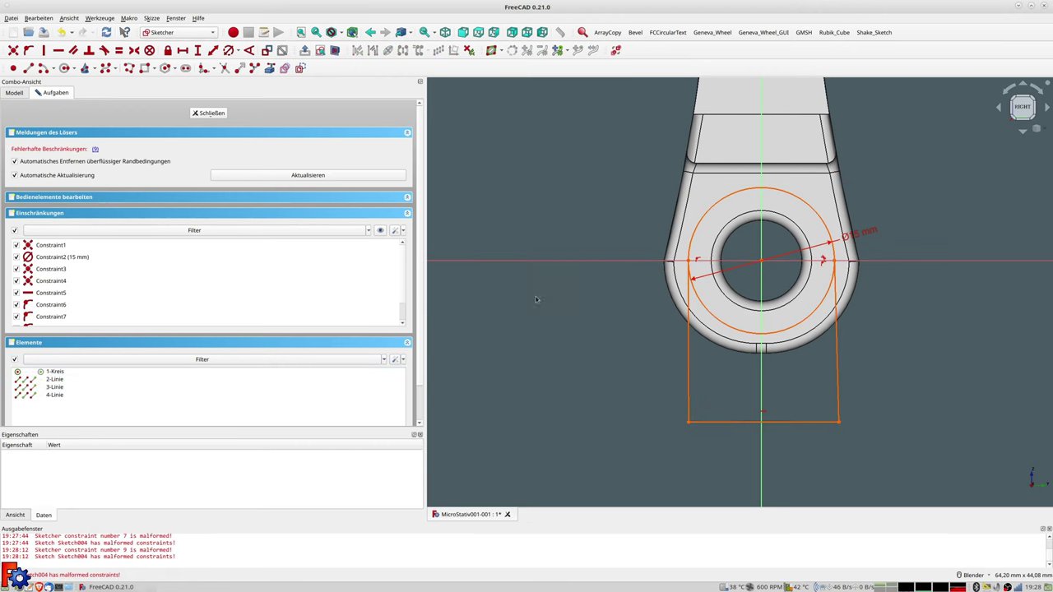
Delete the malformed Constraint9.
{"action": "scroll", "coordinate": [821, 259], "scroll_direction": "up", "scroll_amount": 1}
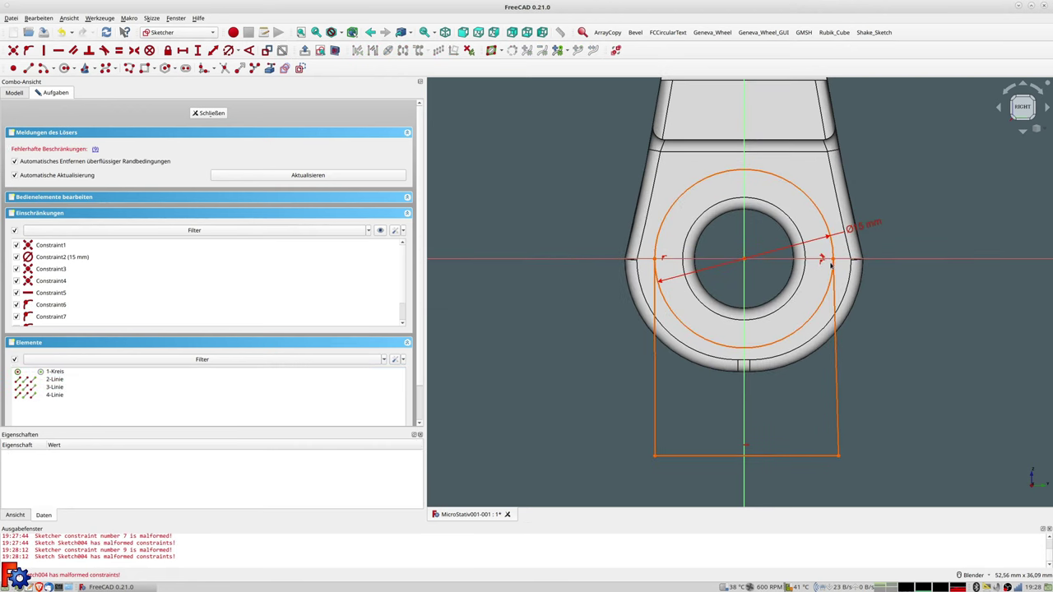
{"action": "scroll", "coordinate": [824, 256], "scroll_direction": "up", "scroll_amount": 2}
{"action": "scroll", "coordinate": [840, 247], "scroll_direction": "up", "scroll_amount": 3}
{"action": "scroll", "coordinate": [845, 246], "scroll_direction": "up", "scroll_amount": 2}
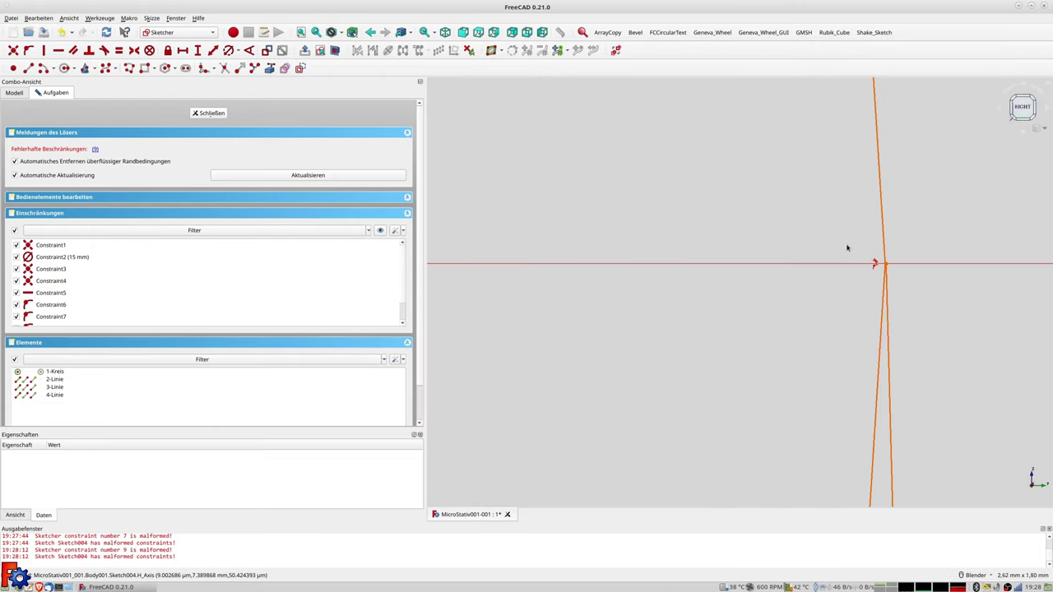
{"action": "scroll", "coordinate": [208, 267], "scroll_direction": "down", "scroll_amount": 2}
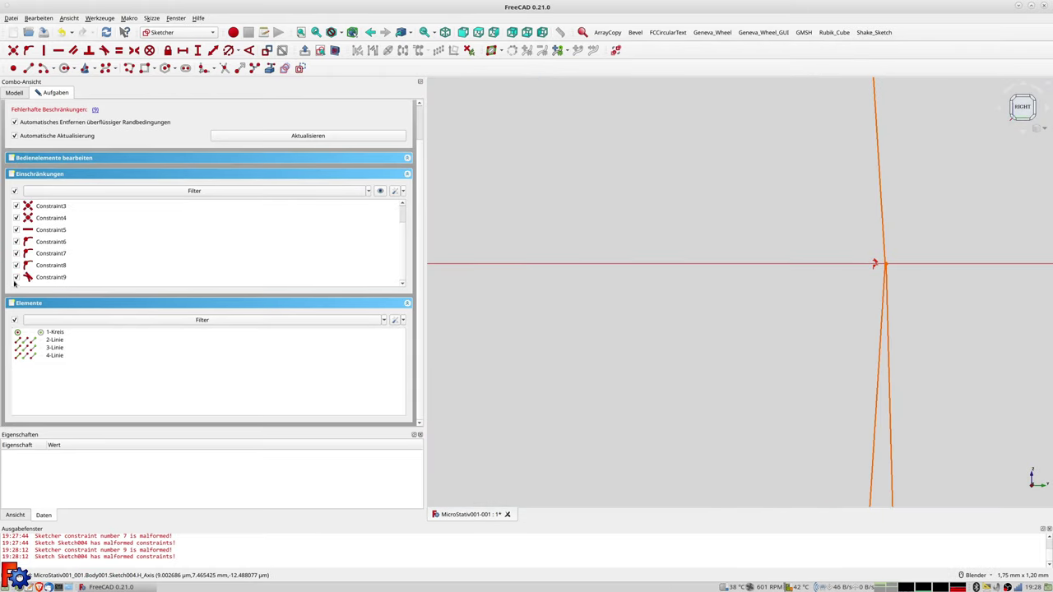
{"action": "left_click", "coordinate": [38, 278]}
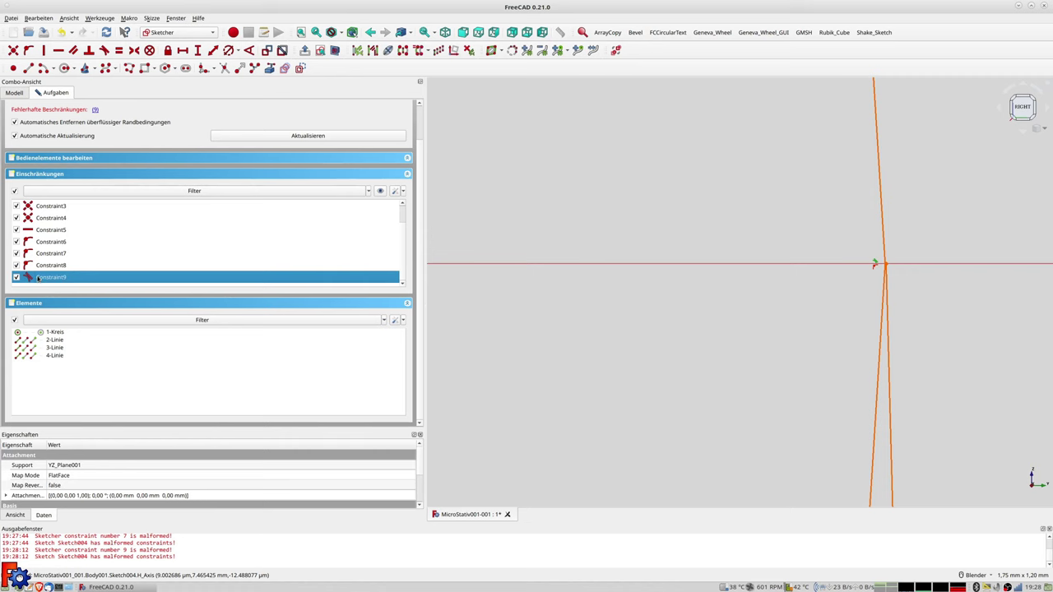
{"action": "key", "text": "Delete"}
Constrain the right side line to be vertical.
{"action": "scroll", "coordinate": [623, 324], "scroll_direction": "down", "scroll_amount": 2}
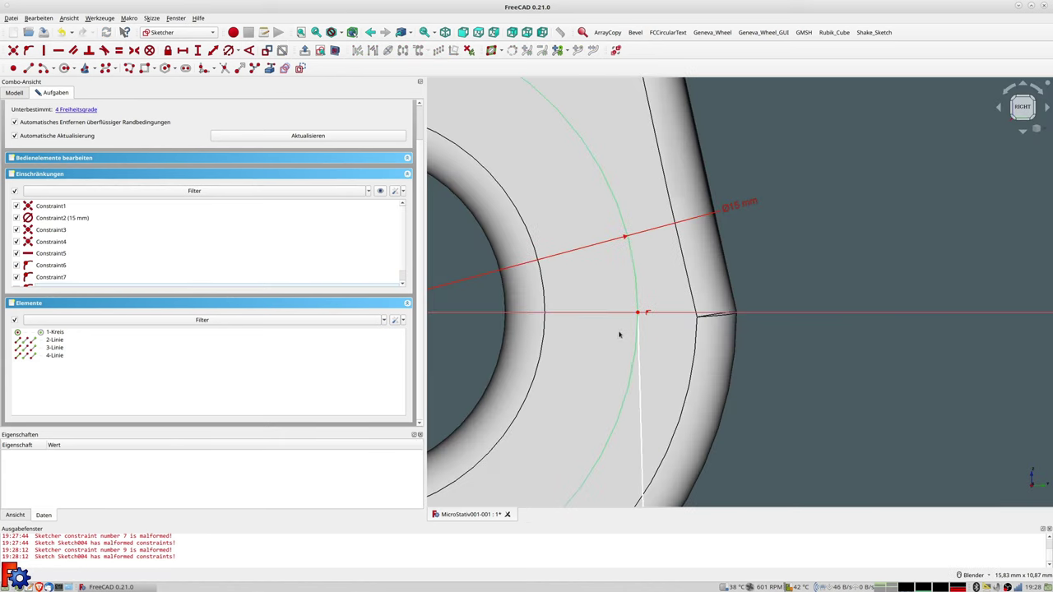
{"action": "scroll", "coordinate": [621, 331], "scroll_direction": "down", "scroll_amount": 1}
{"action": "scroll", "coordinate": [623, 330], "scroll_direction": "down", "scroll_amount": 1}
{"action": "left_click", "coordinate": [630, 448]}
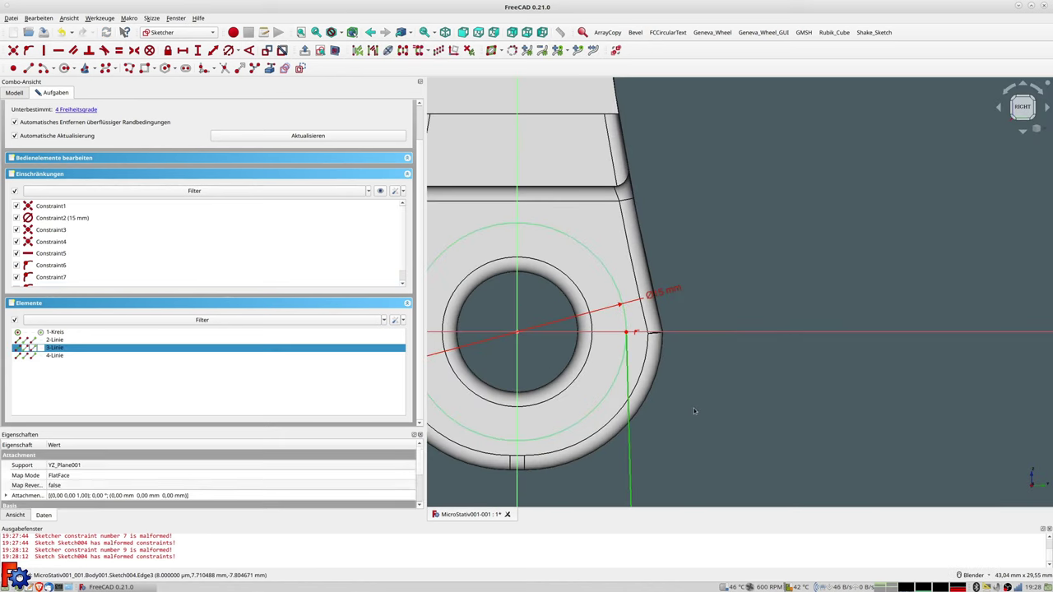
{"action": "key", "text": "v"}
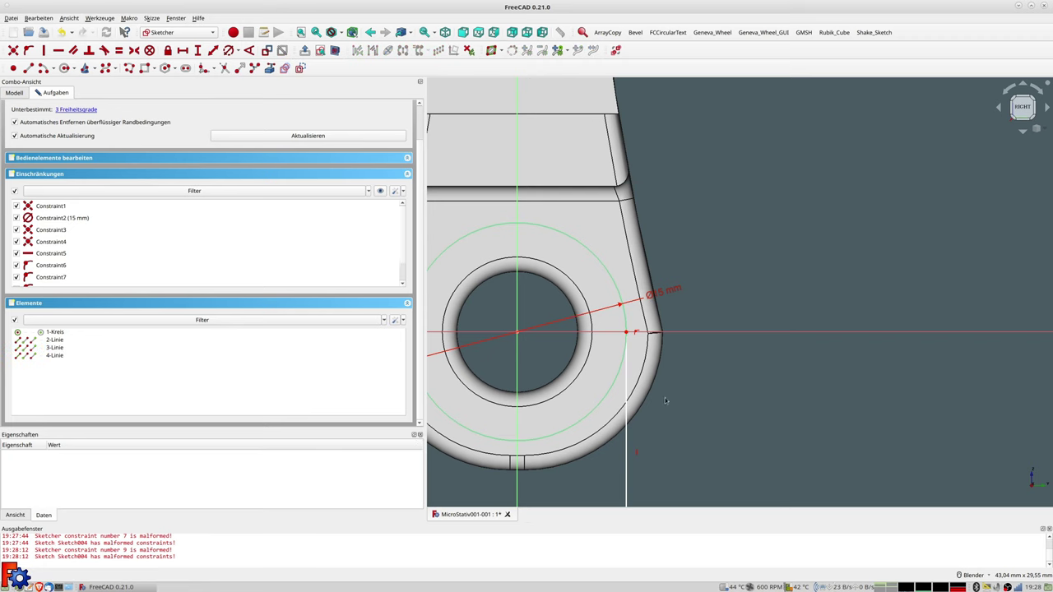
{"action": "scroll", "coordinate": [665, 397], "scroll_direction": "down", "scroll_amount": 2}
Make the left side line vertical and give it a 15 mm length.
{"action": "left_click", "coordinate": [540, 427]}
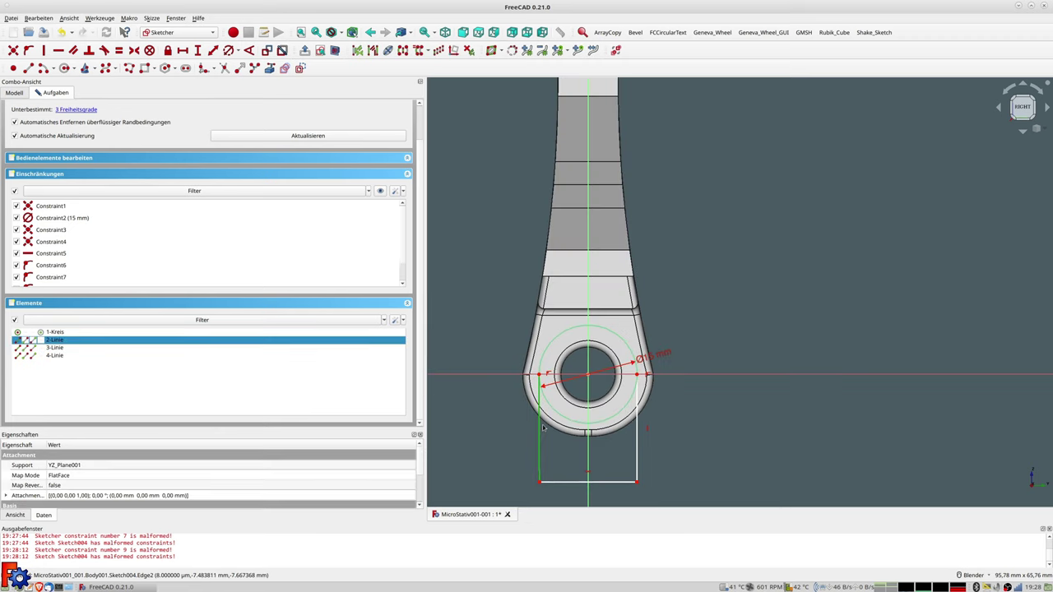
{"action": "key", "text": "v"}
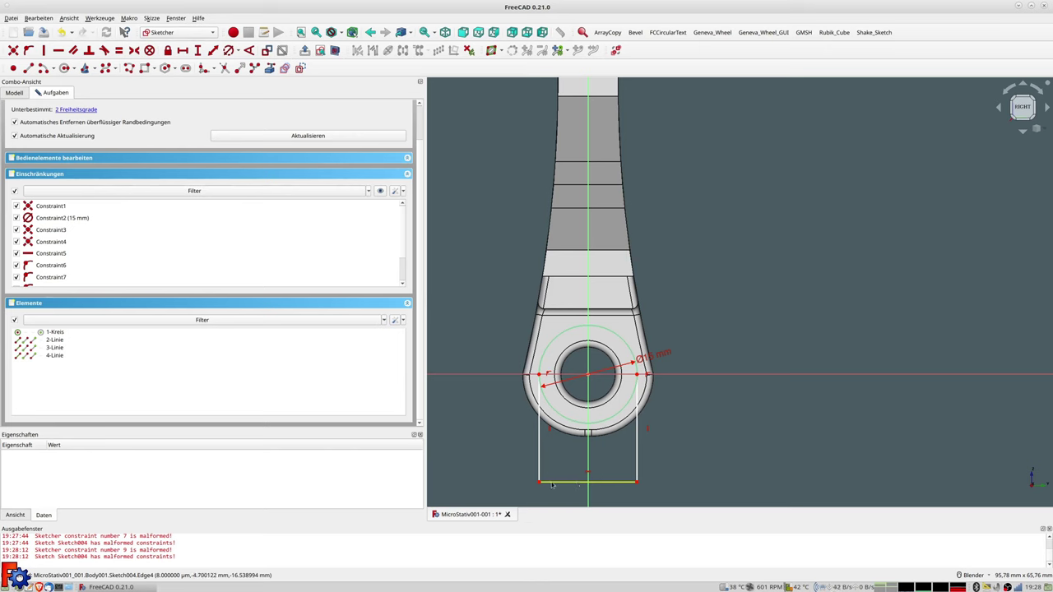
{"action": "mouse_move", "coordinate": [541, 483]}
{"action": "left_mouse_down"}
{"action": "mouse_move", "coordinate": [564, 477]}
{"action": "mouse_move", "coordinate": [553, 454]}
{"action": "left_mouse_up"}
{"action": "left_click", "coordinate": [540, 354]}
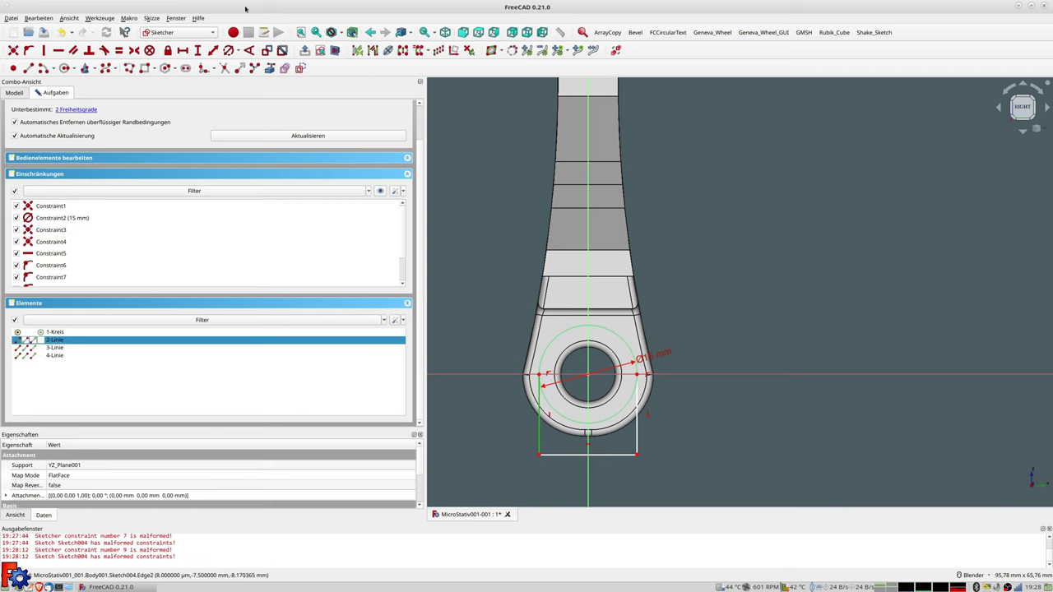
{"action": "left_click", "coordinate": [212, 50]}
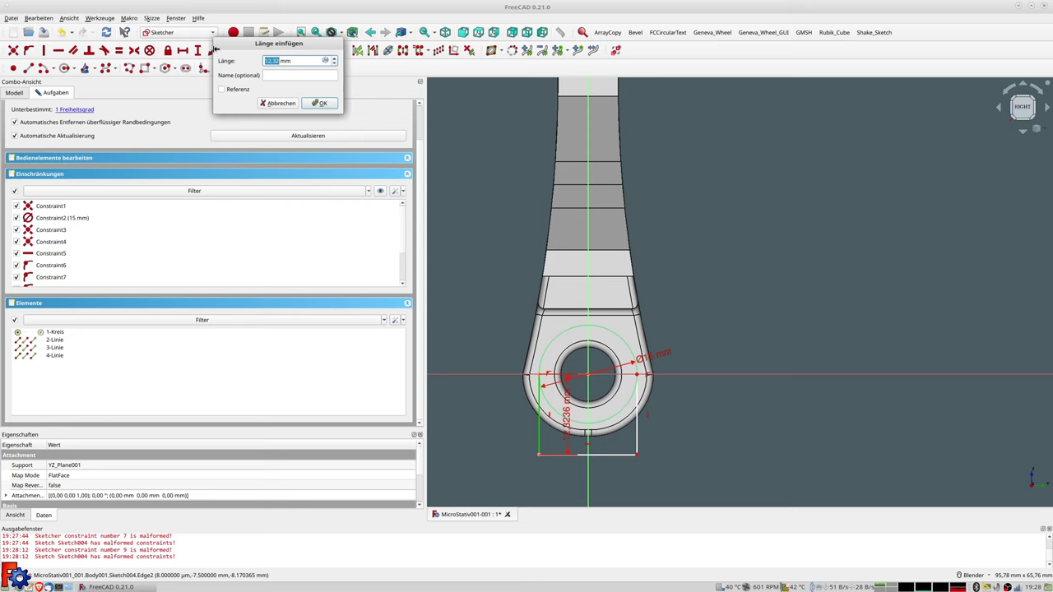
{"action": "type", "text": "1"}
{"action": "key", "text": "Return"}
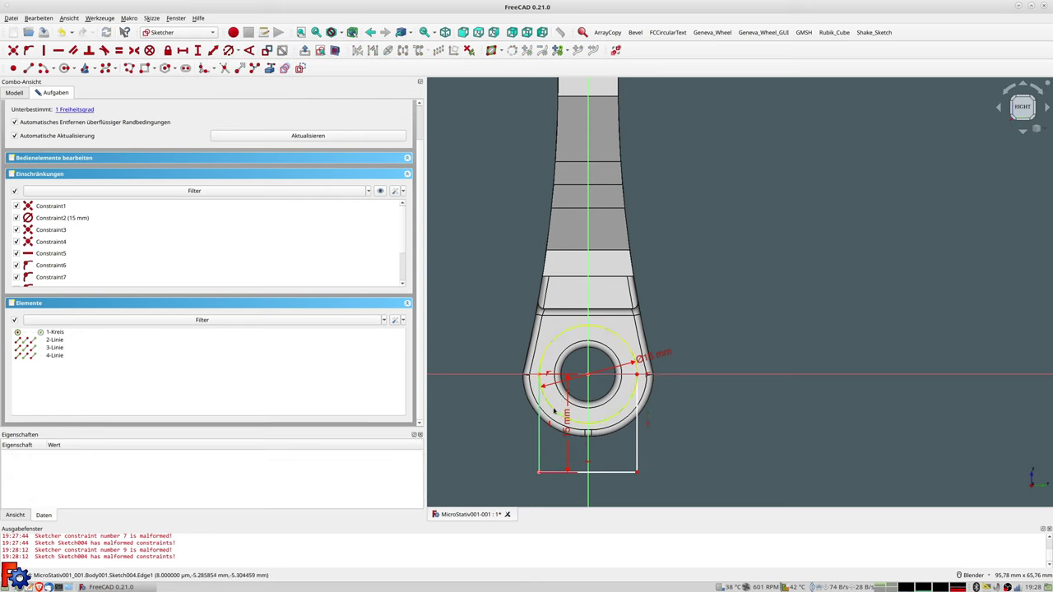
Delete the circle together with its diameter dimension.
{"action": "left_click", "coordinate": [228, 51]}
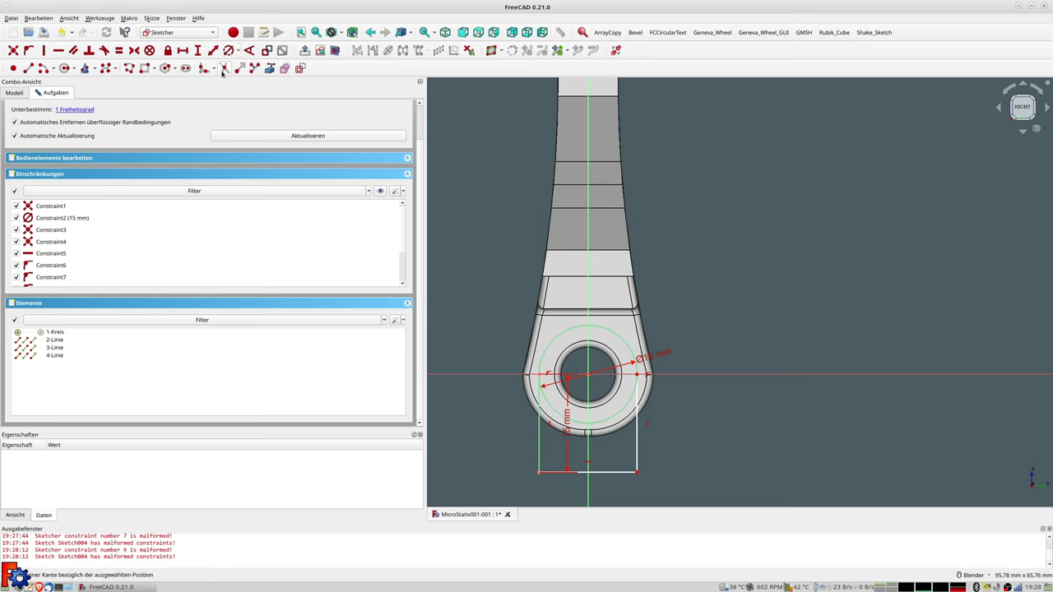
{"action": "key", "text": "Delete"}
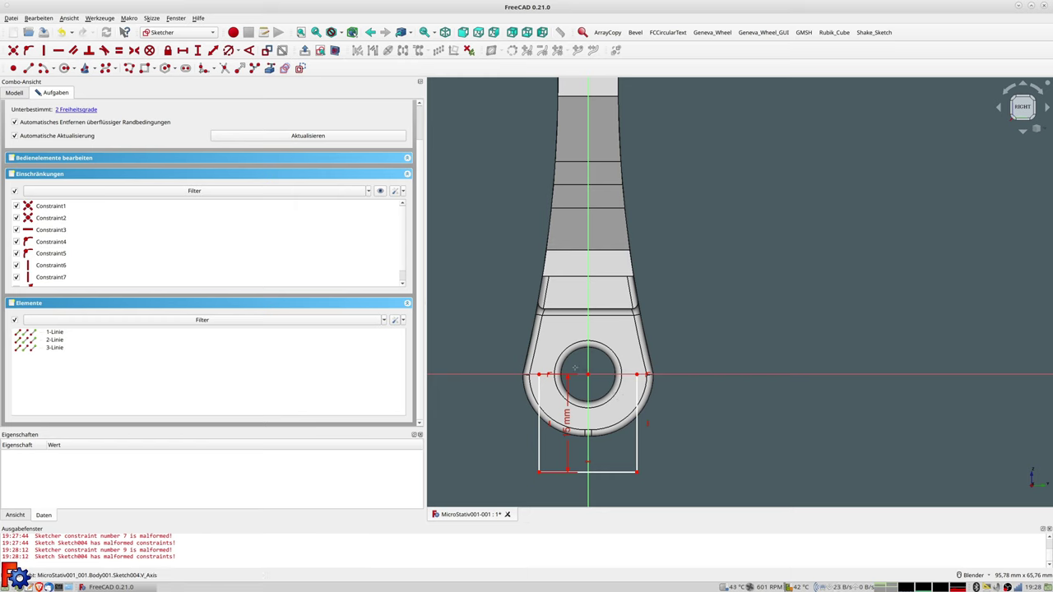
{"action": "scroll", "coordinate": [567, 362], "scroll_direction": "up", "scroll_amount": 1}
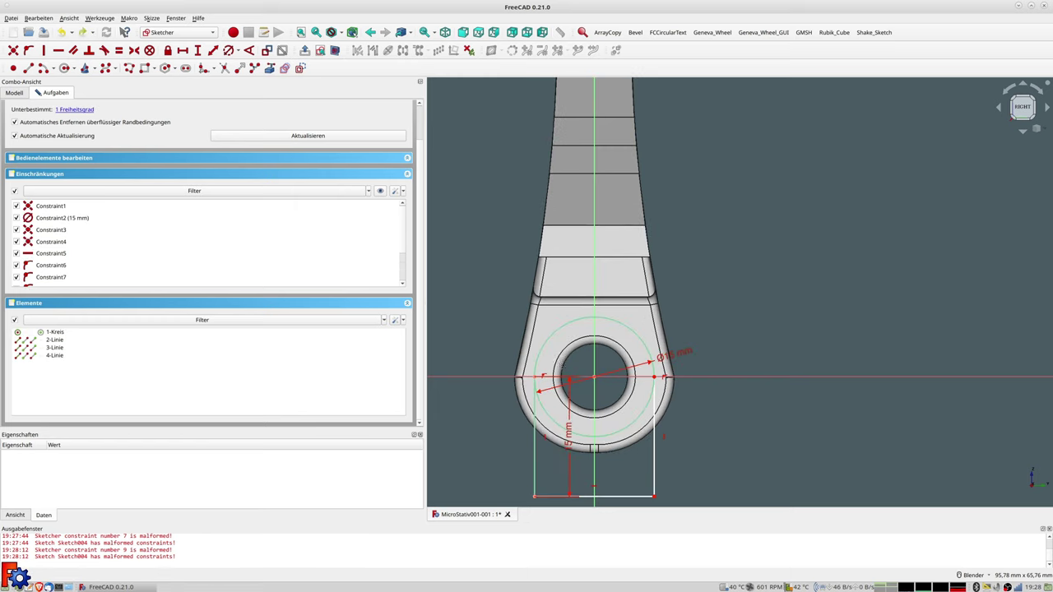
{"action": "scroll", "coordinate": [541, 382], "scroll_direction": "up", "scroll_amount": 5}
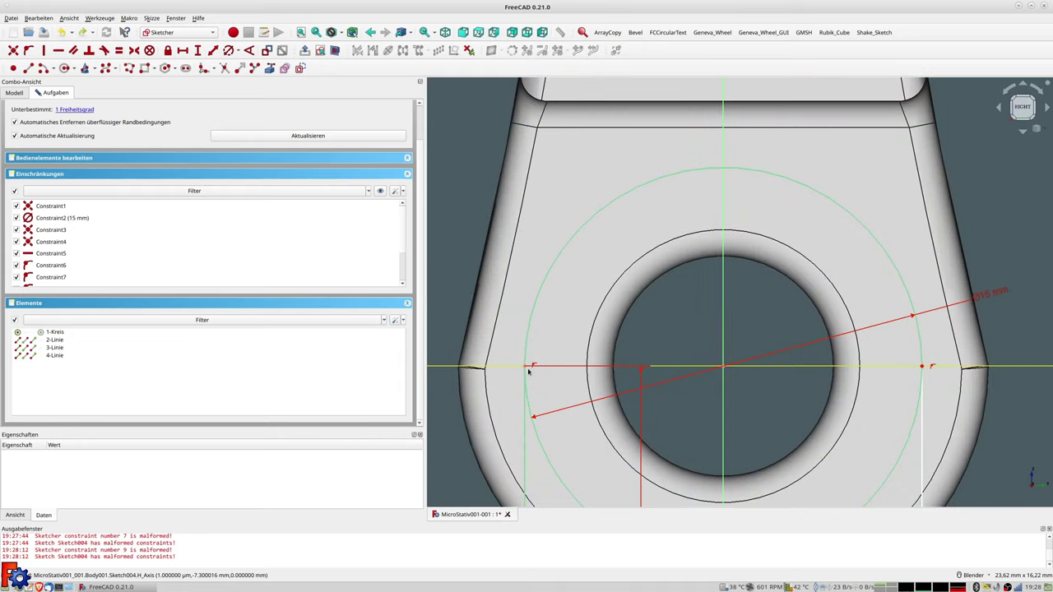
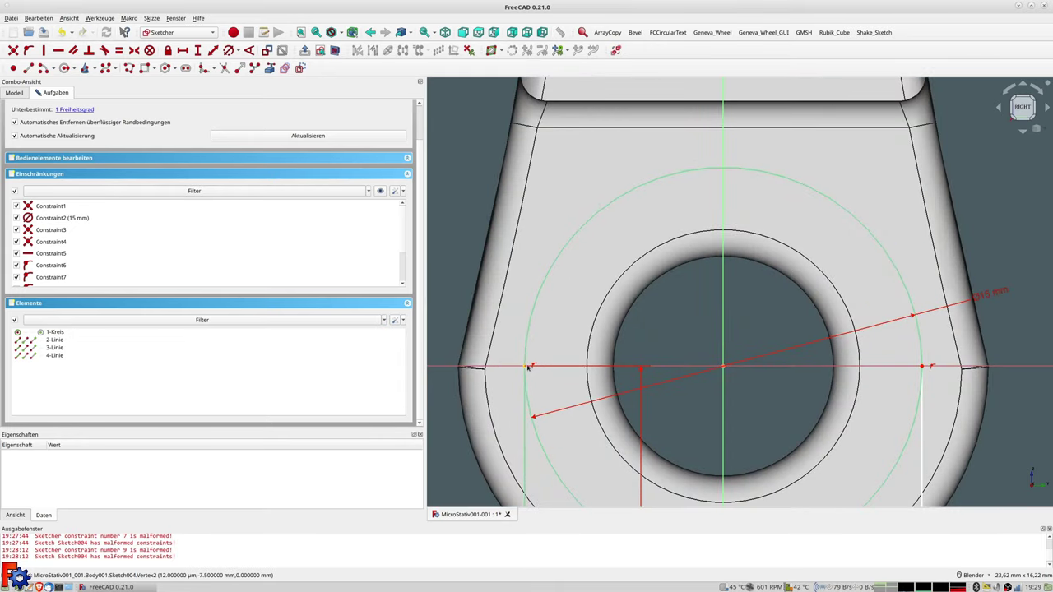
Constrain the line endpoint onto the circle so the eye outline is fully constrained.
{"action": "left_click", "coordinate": [924, 368]}
{"action": "left_click", "coordinate": [922, 353]}
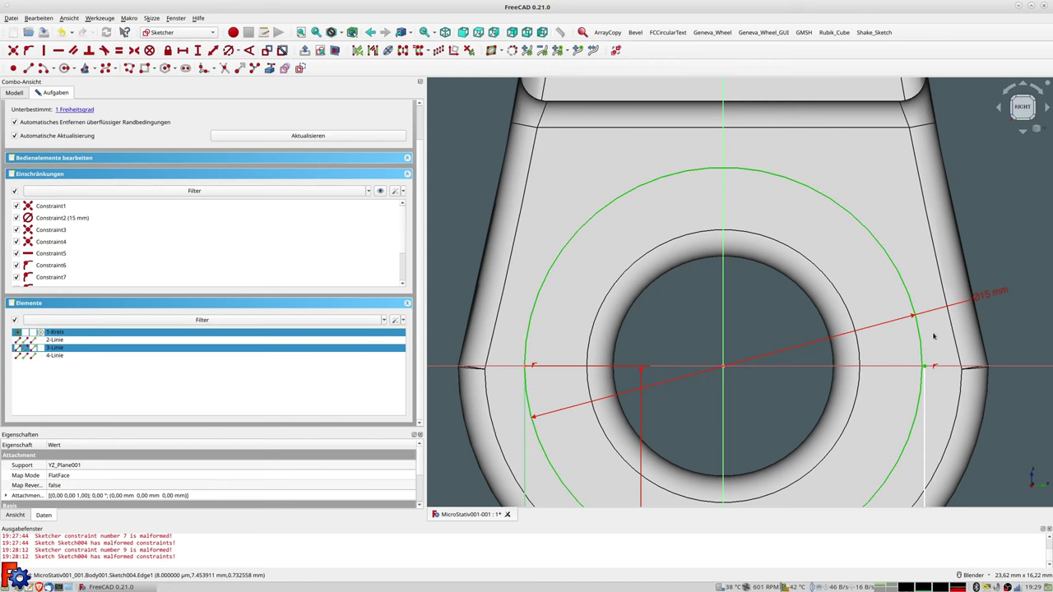
{"action": "key", "text": "o"}
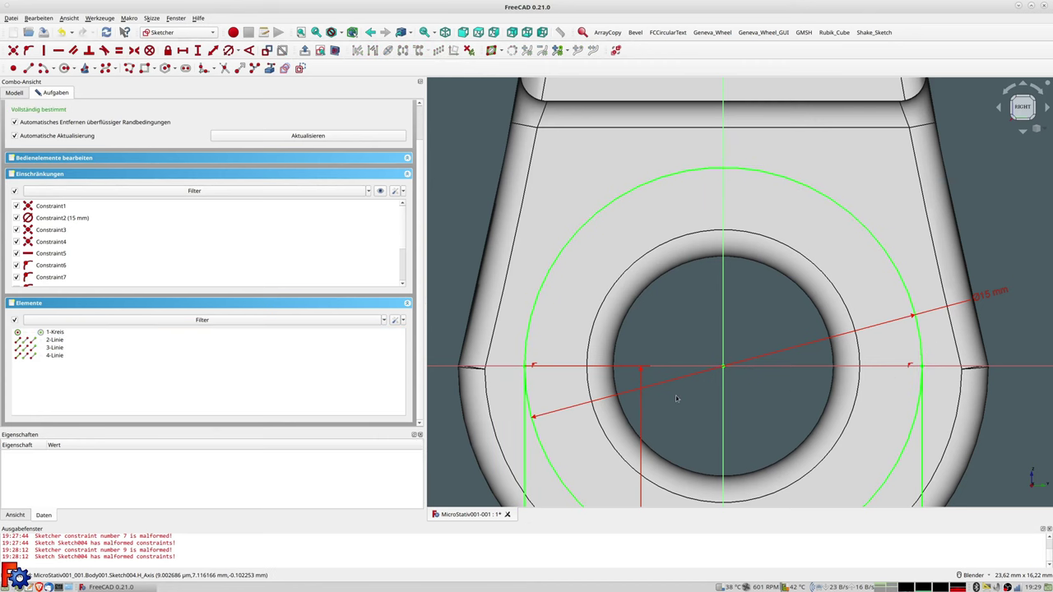
{"action": "scroll", "coordinate": [676, 401], "scroll_direction": "down", "scroll_amount": 3}
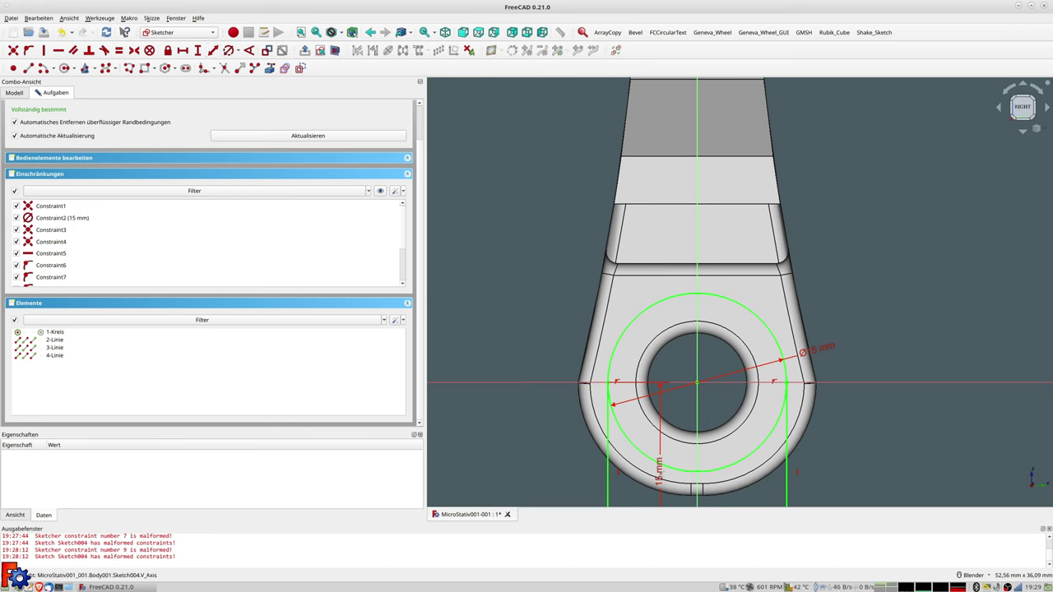
Trim away the circle's lower half to leave an arc, then close Sketch004.
{"action": "left_click", "coordinate": [640, 453]}
{"action": "scroll", "coordinate": [640, 453], "scroll_direction": "down", "scroll_amount": 2}
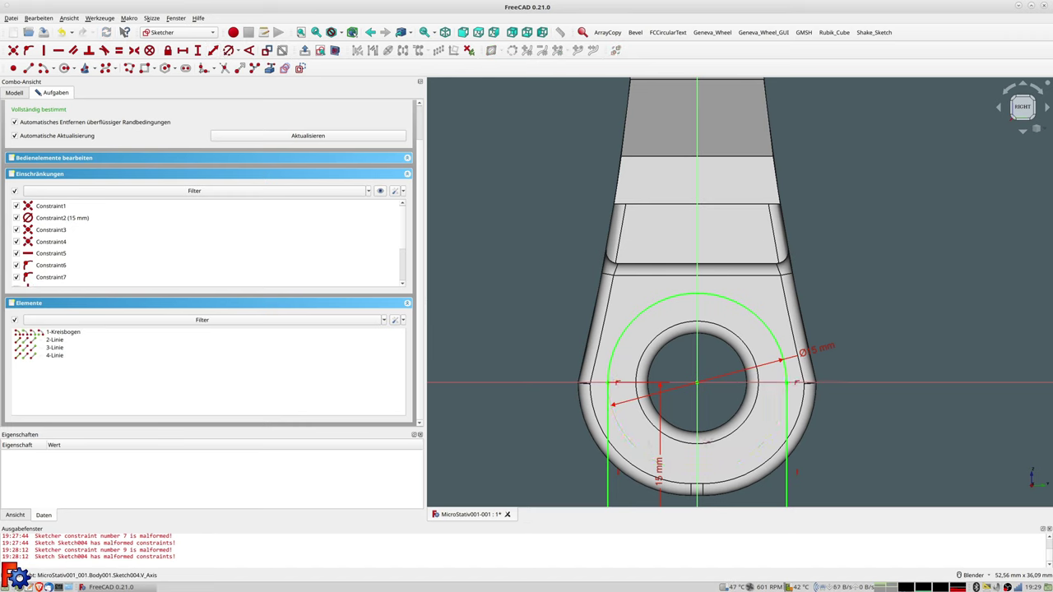
{"action": "scroll", "coordinate": [658, 427], "scroll_direction": "down", "scroll_amount": 3}
{"action": "scroll", "coordinate": [672, 395], "scroll_direction": "up", "scroll_amount": 1}
{"action": "scroll", "coordinate": [671, 395], "scroll_direction": "up", "scroll_amount": 1}
{"action": "scroll", "coordinate": [672, 395], "scroll_direction": "up", "scroll_amount": 1}
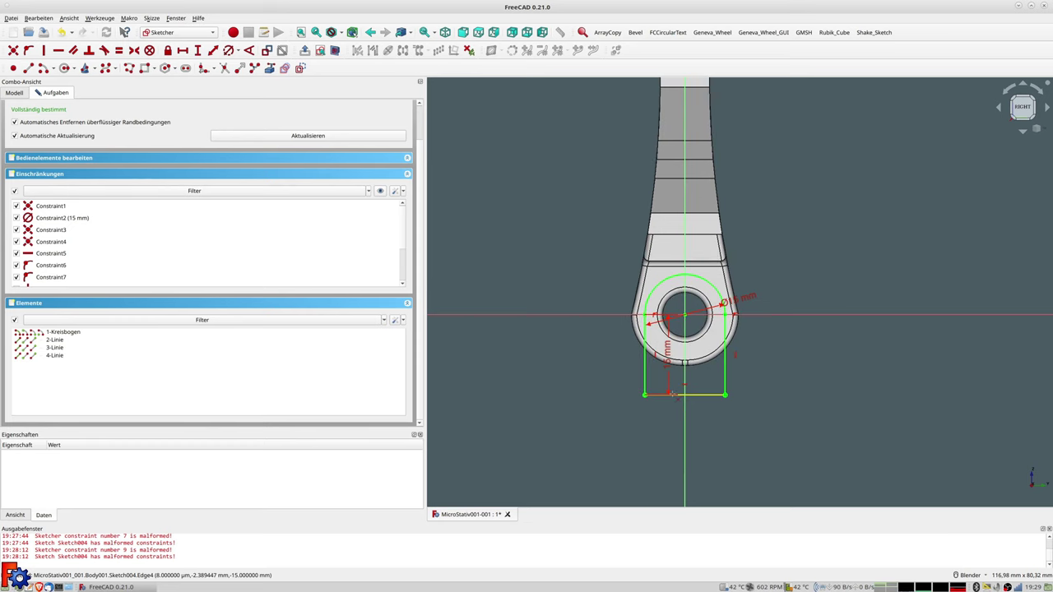
{"action": "middle_click_drag", "start_coordinate": [673, 395], "coordinate": [785, 339]}
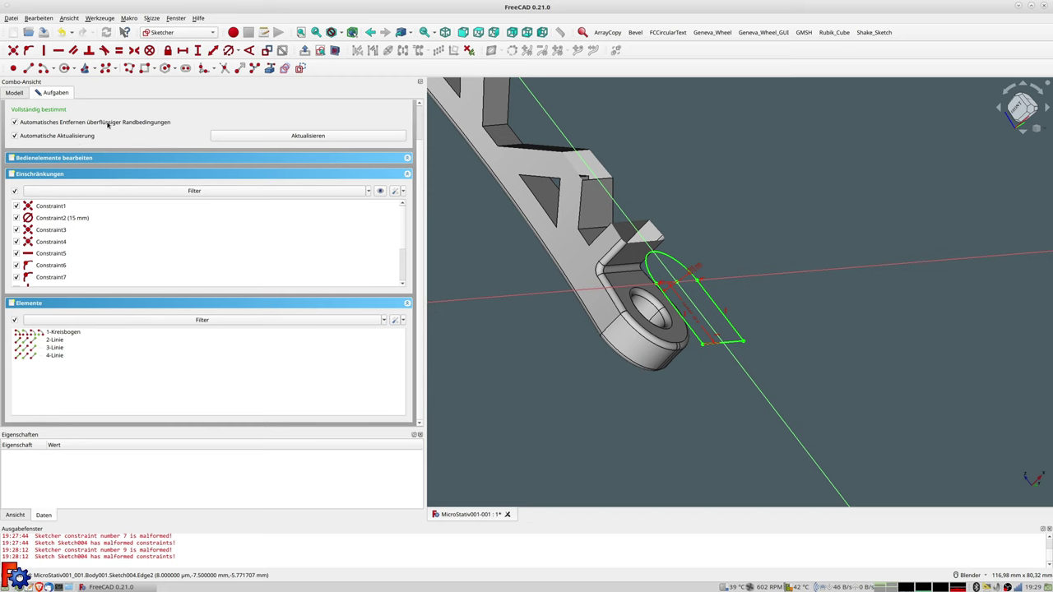
{"action": "scroll", "coordinate": [222, 125], "scroll_direction": "up", "scroll_amount": 2}
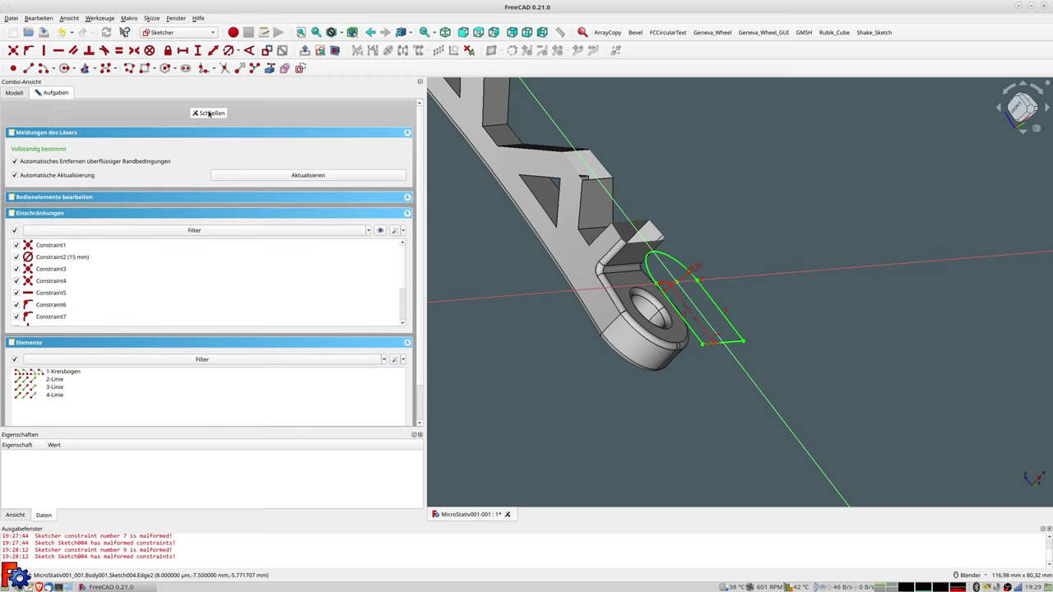
{"action": "left_click", "coordinate": [209, 113]}
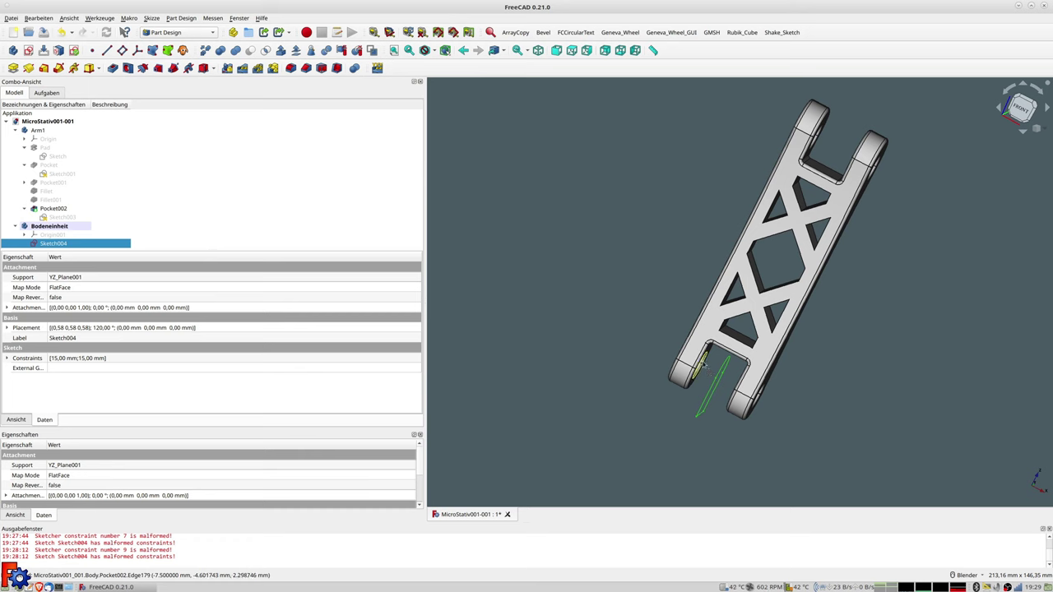
{"action": "middle_click_drag", "start_coordinate": [729, 393], "coordinate": [717, 393]}
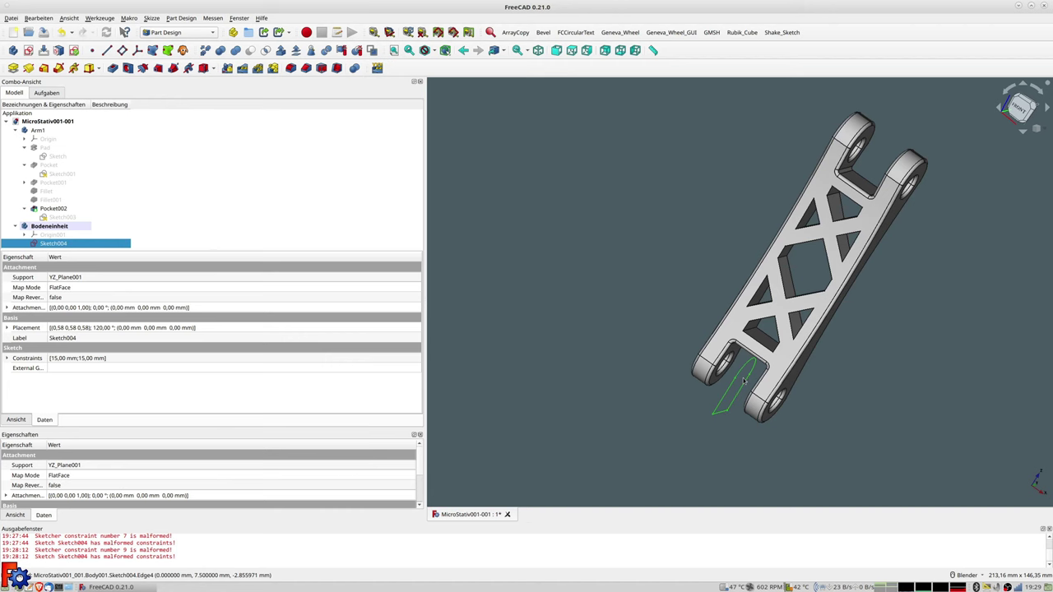
Reopen Sketch004 and draw a hexagon centred on the lower eye.
{"action": "double_click", "coordinate": [63, 244]}
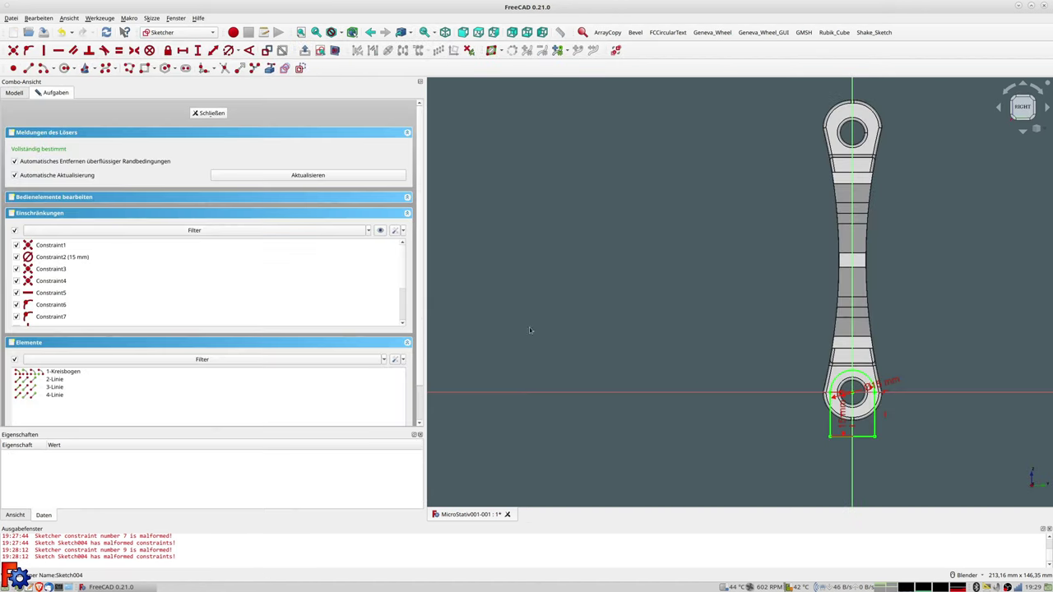
{"action": "scroll", "coordinate": [884, 421], "scroll_direction": "up", "scroll_amount": 3}
{"action": "scroll", "coordinate": [884, 421], "scroll_direction": "up", "scroll_amount": 2}
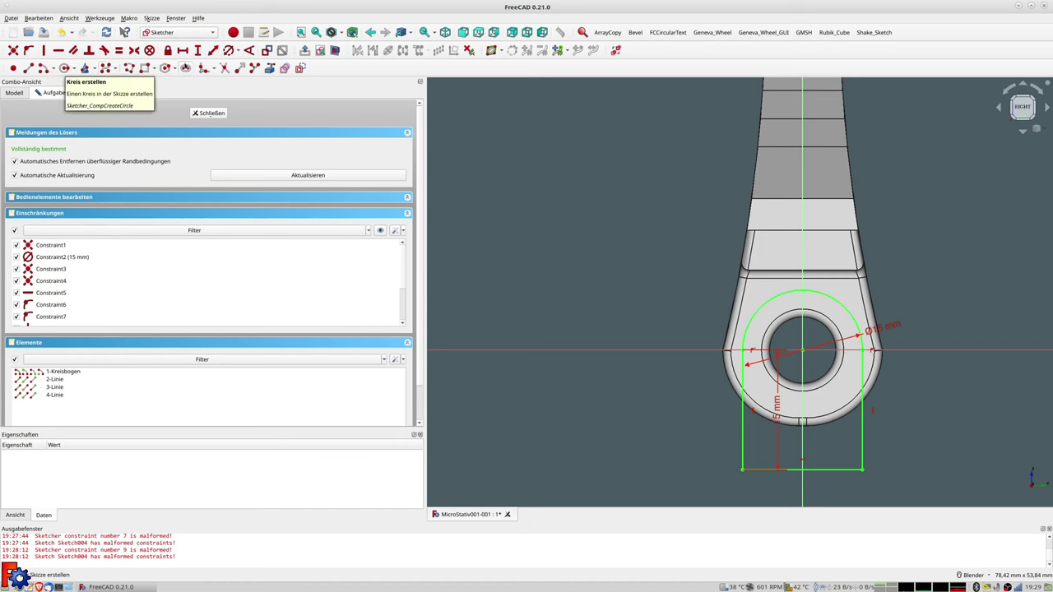
{"action": "left_click", "coordinate": [164, 69]}
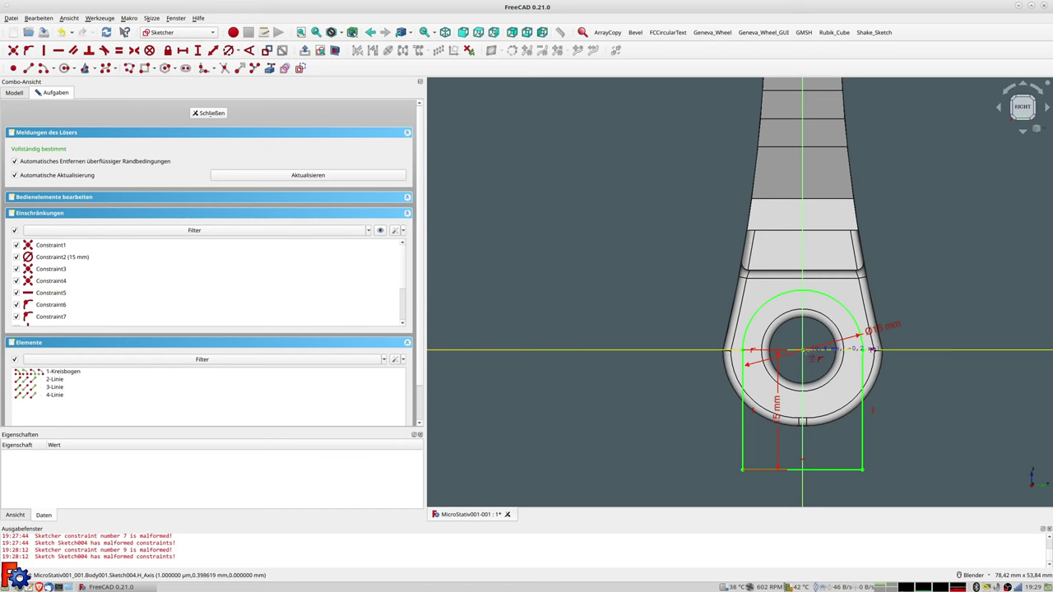
{"action": "left_click", "coordinate": [803, 351]}
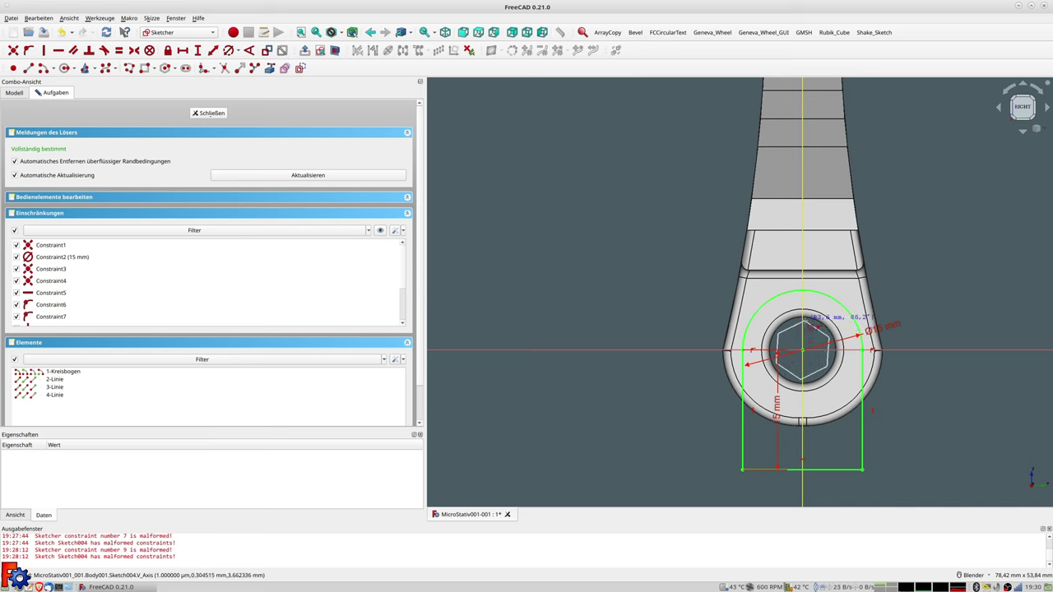
{"action": "key", "text": "u"}
{"action": "key", "text": "u"}
{"action": "key", "text": "u"}
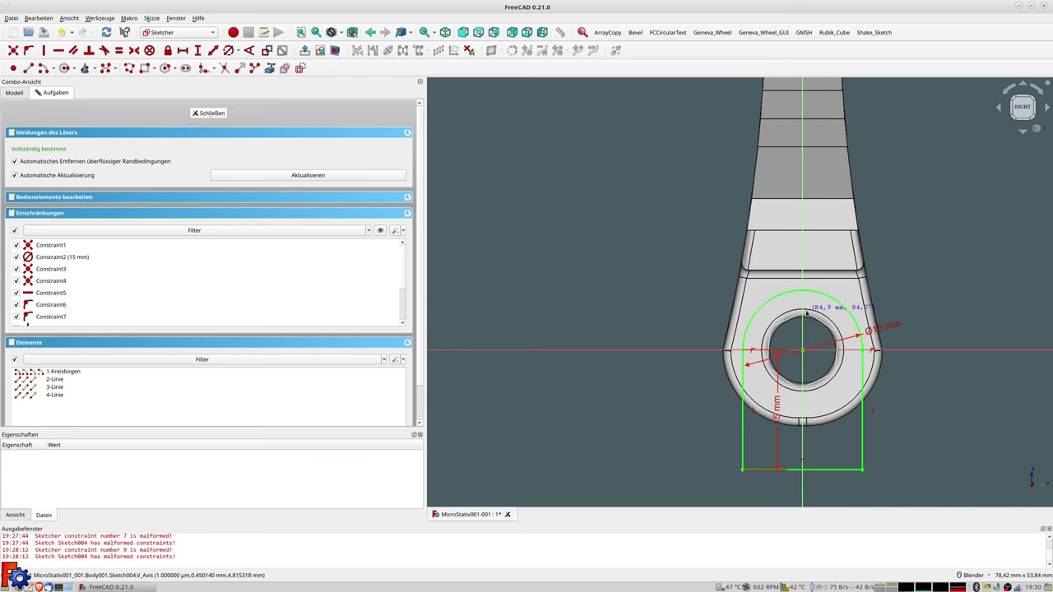
{"action": "left_click", "coordinate": [807, 313]}
{"action": "scroll", "coordinate": [809, 339], "scroll_direction": "up", "scroll_amount": 3}
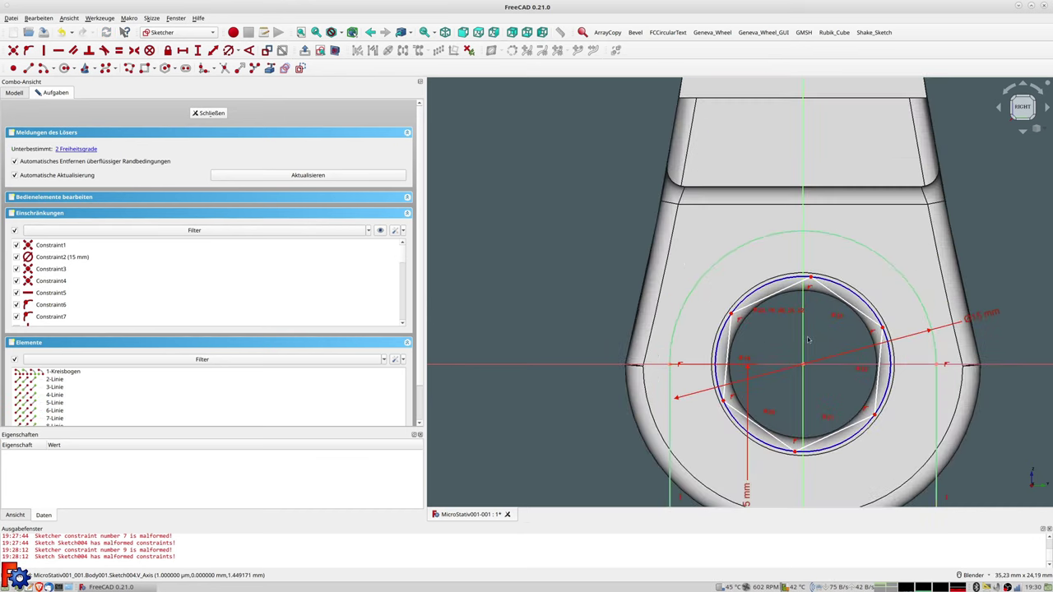
Constrain the hexagon's bottom edge to be horizontal.
{"action": "right_click", "coordinate": [808, 339]}
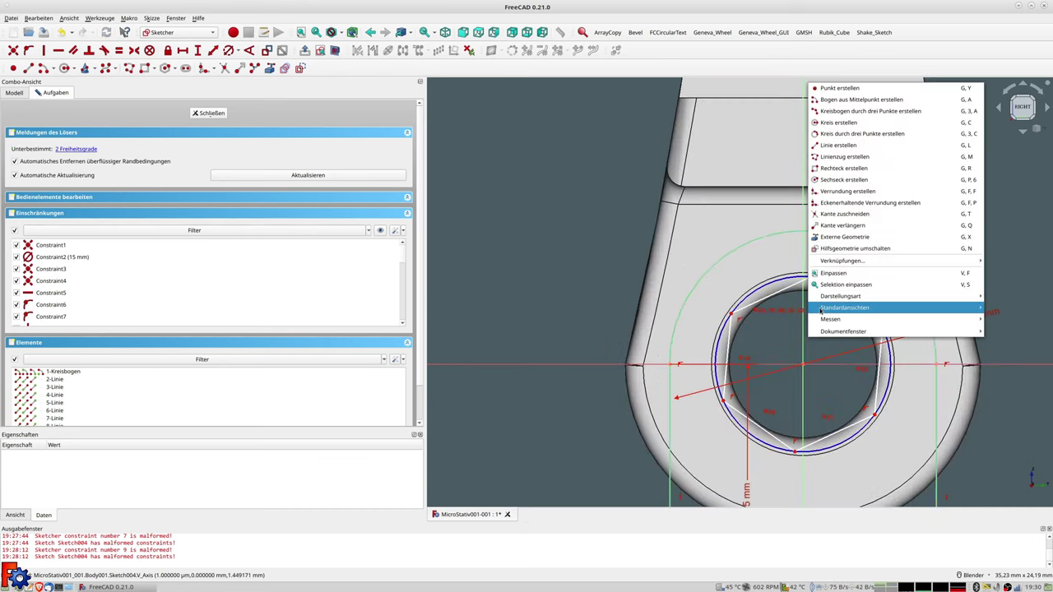
{"action": "left_click", "coordinate": [756, 322]}
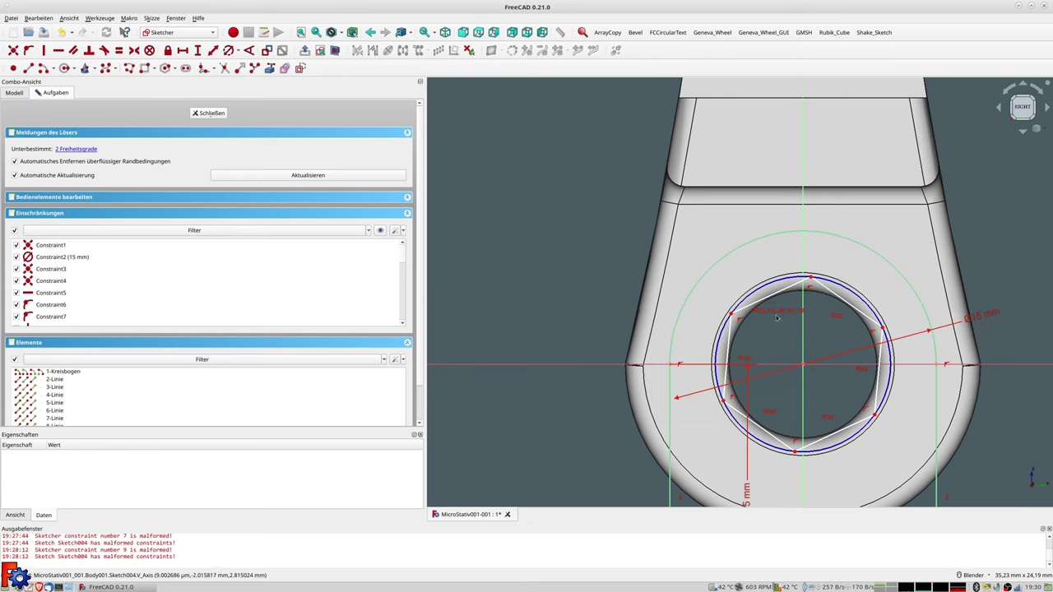
{"action": "left_click", "coordinate": [830, 440]}
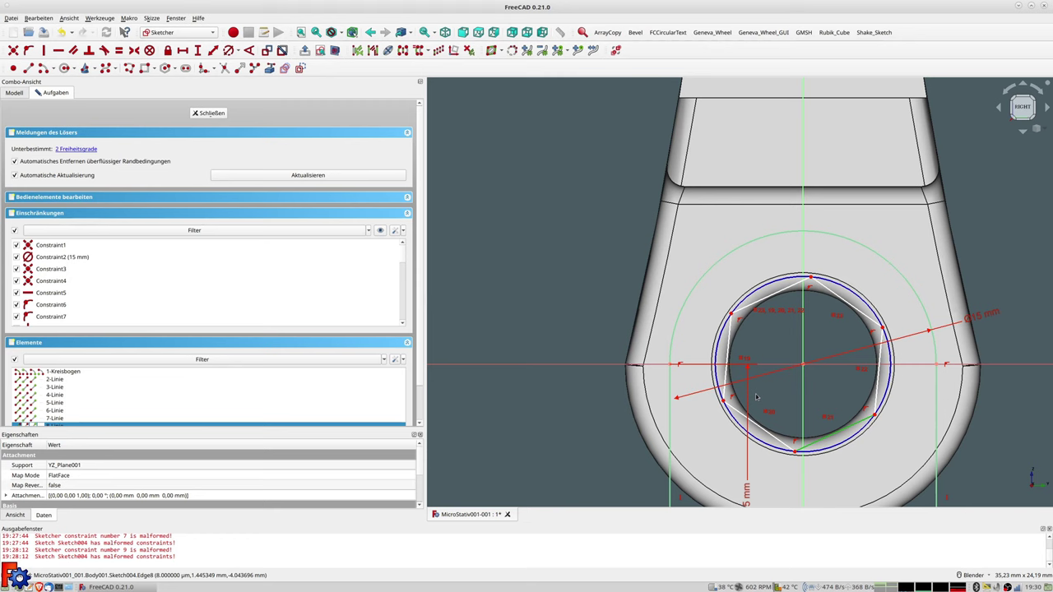
{"action": "key", "text": "h"}
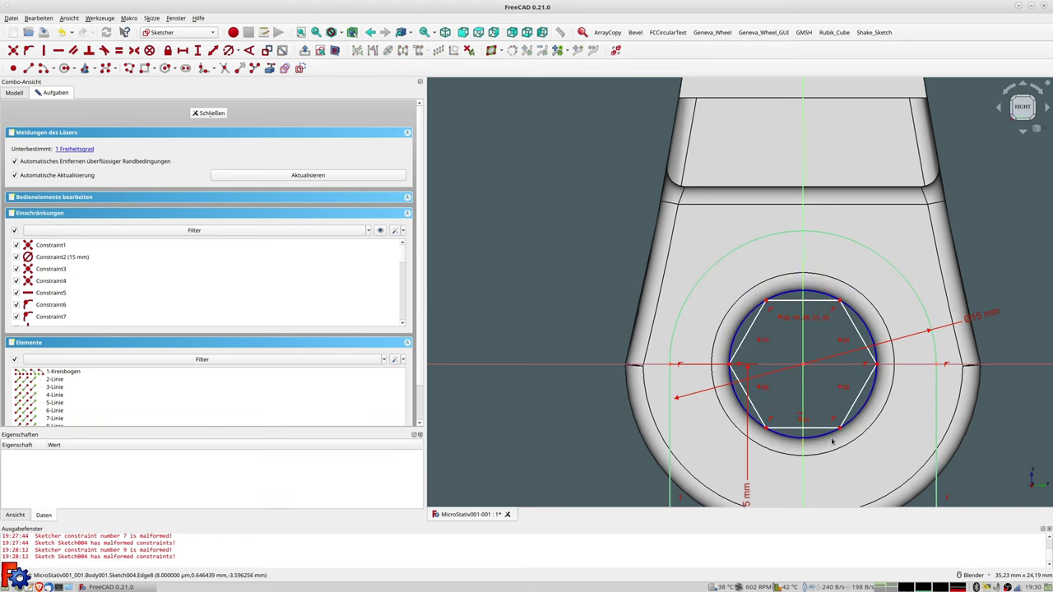
Set the hexagon's circumscribing circle to a 10 mm diameter.
{"action": "left_click_drag", "start_coordinate": [807, 440], "coordinate": [819, 455]}
{"action": "left_click", "coordinate": [817, 453]}
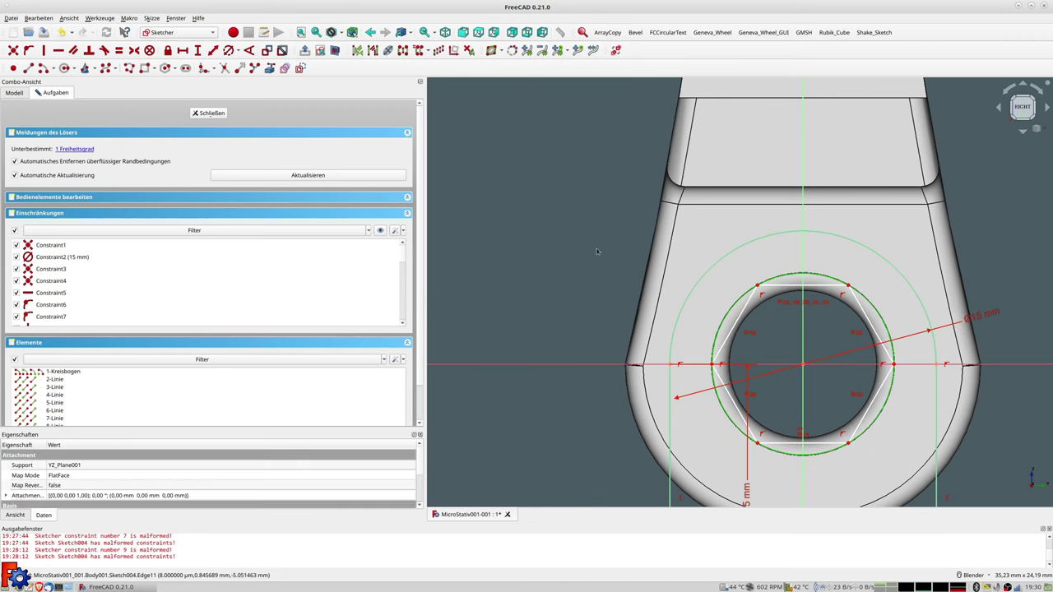
{"action": "left_click", "coordinate": [227, 50]}
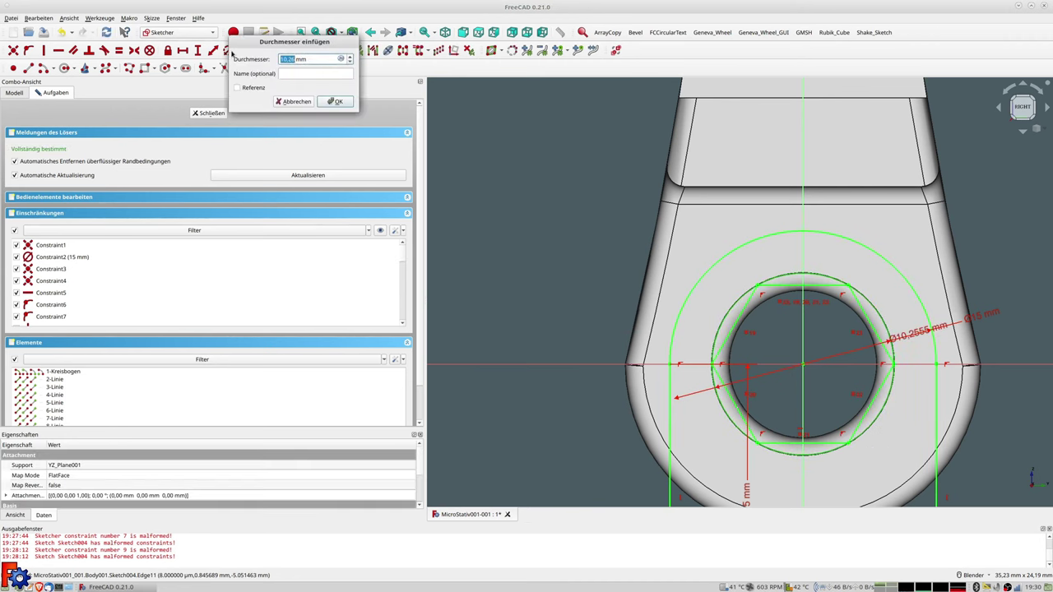
{"action": "type", "text": "10"}
{"action": "key", "text": "Return"}
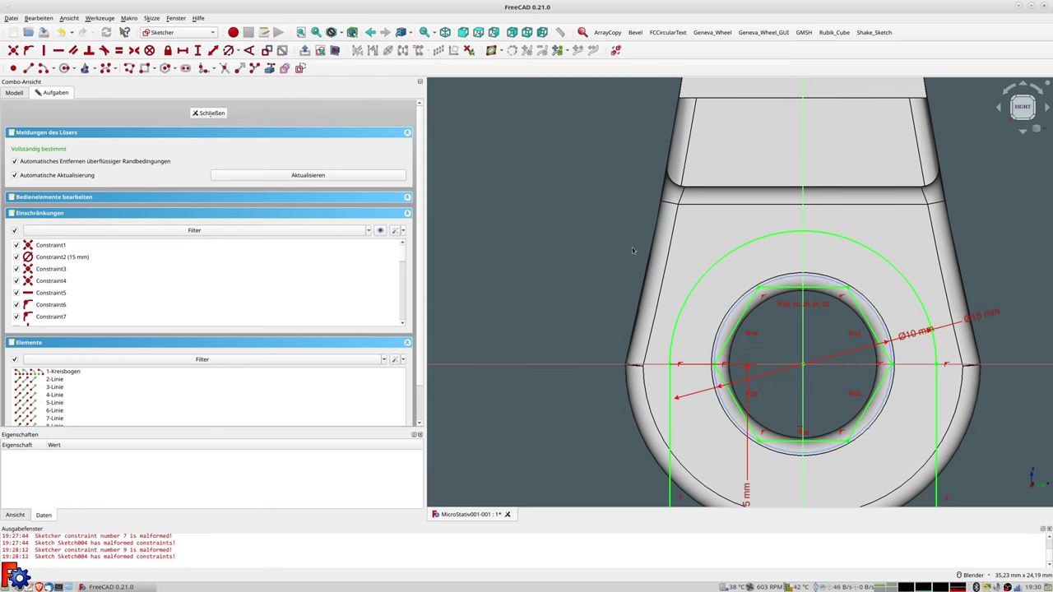
{"action": "middle_click_drag", "start_coordinate": [767, 329], "coordinate": [851, 324]}
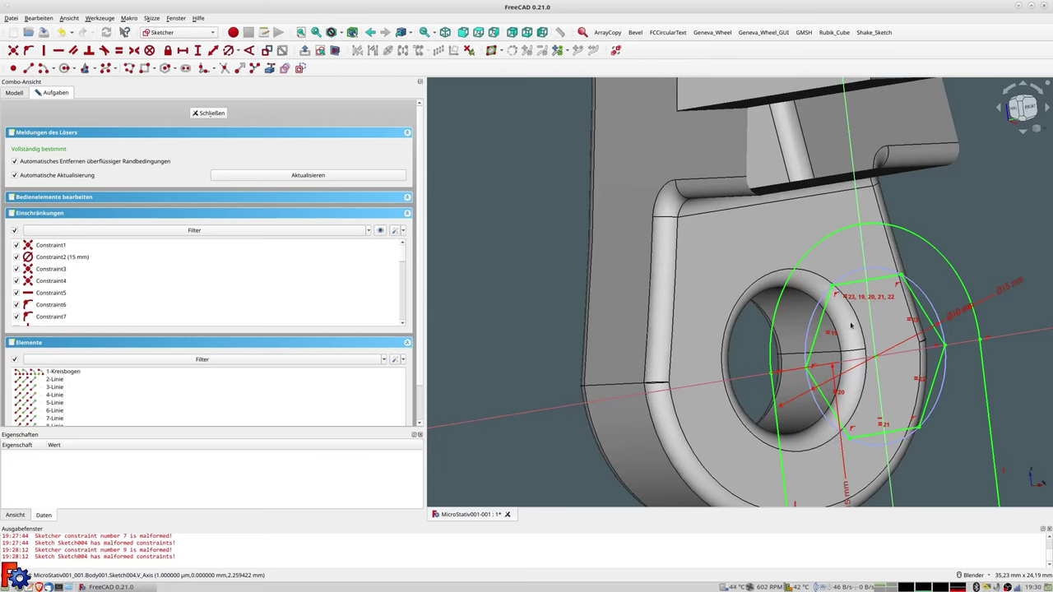
Close the sketch and pad it symmetric to its plane.
{"action": "left_click", "coordinate": [211, 114]}
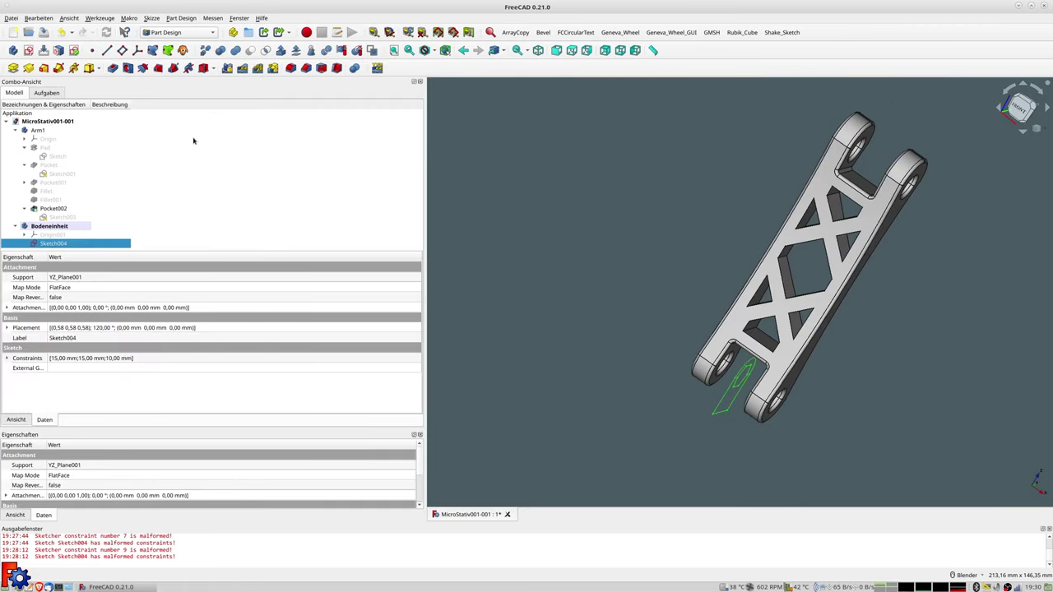
{"action": "left_click", "coordinate": [13, 67]}
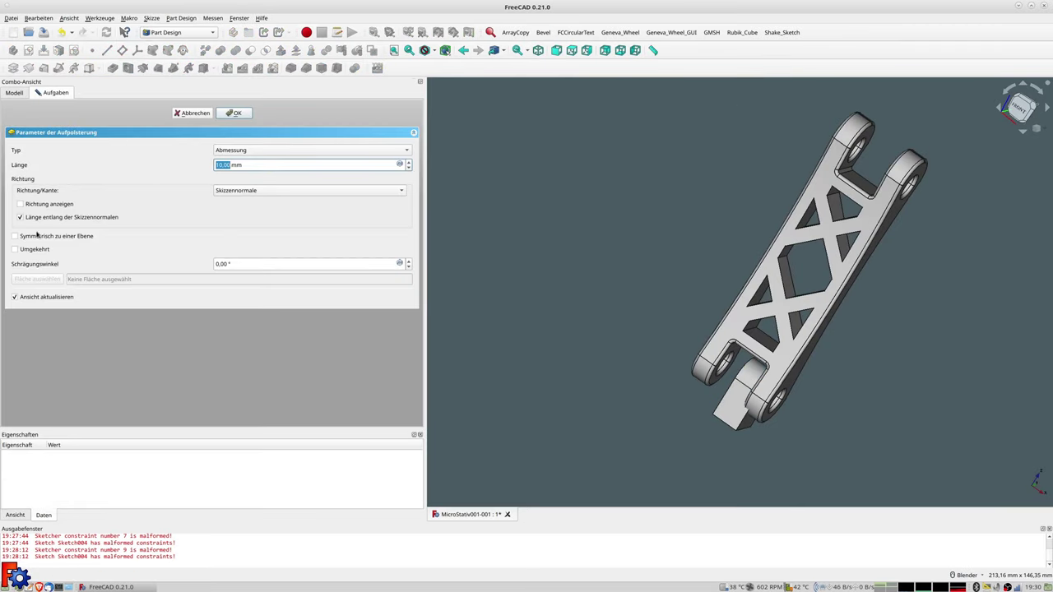
{"action": "left_click", "coordinate": [34, 236]}
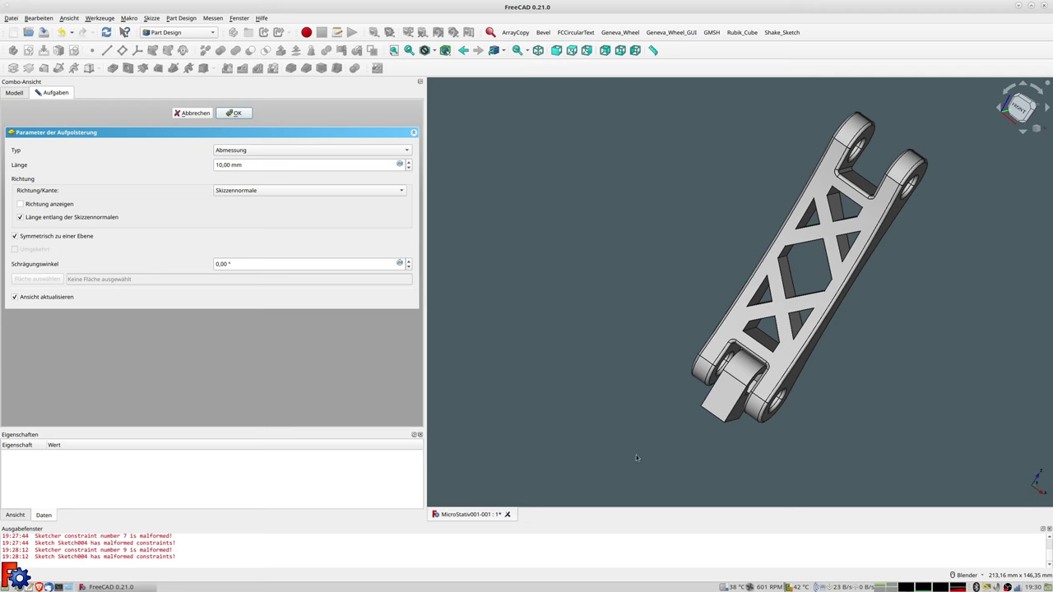
{"action": "scroll", "coordinate": [742, 415], "scroll_direction": "up", "scroll_amount": 2}
{"action": "scroll", "coordinate": [736, 403], "scroll_direction": "up", "scroll_amount": 2}
{"action": "scroll", "coordinate": [733, 395], "scroll_direction": "up", "scroll_amount": 2}
{"action": "scroll", "coordinate": [730, 389], "scroll_direction": "up", "scroll_amount": 2}
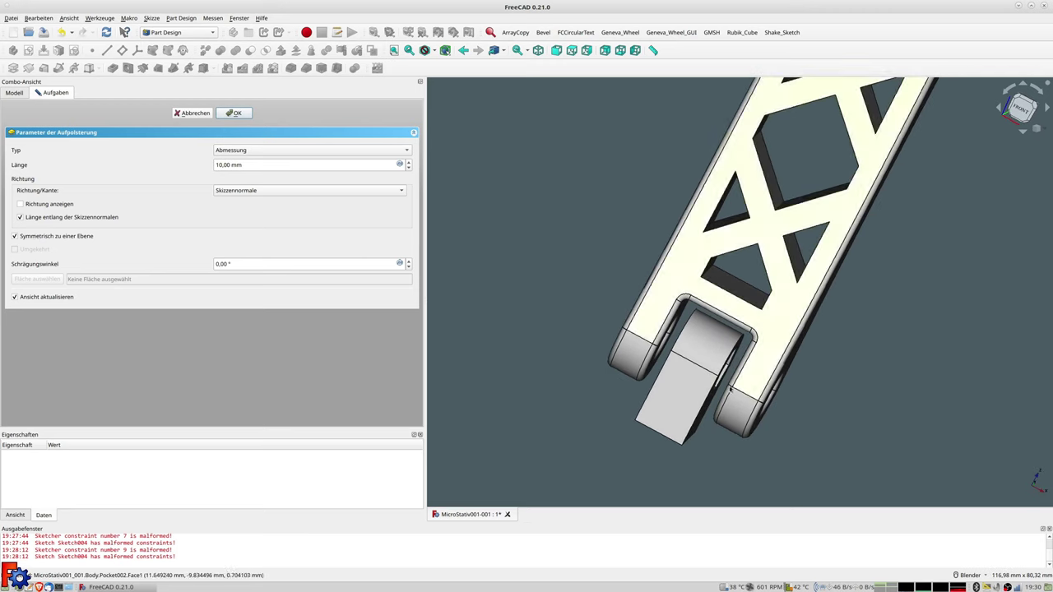
Set the pad length to 14.5 mm and commit Pad001.
{"action": "left_click", "coordinate": [409, 162]}
{"action": "left_click", "coordinate": [410, 162]}
{"action": "left_click", "coordinate": [410, 162]}
{"action": "left_click", "coordinate": [410, 162]}
{"action": "left_click", "coordinate": [409, 162]}
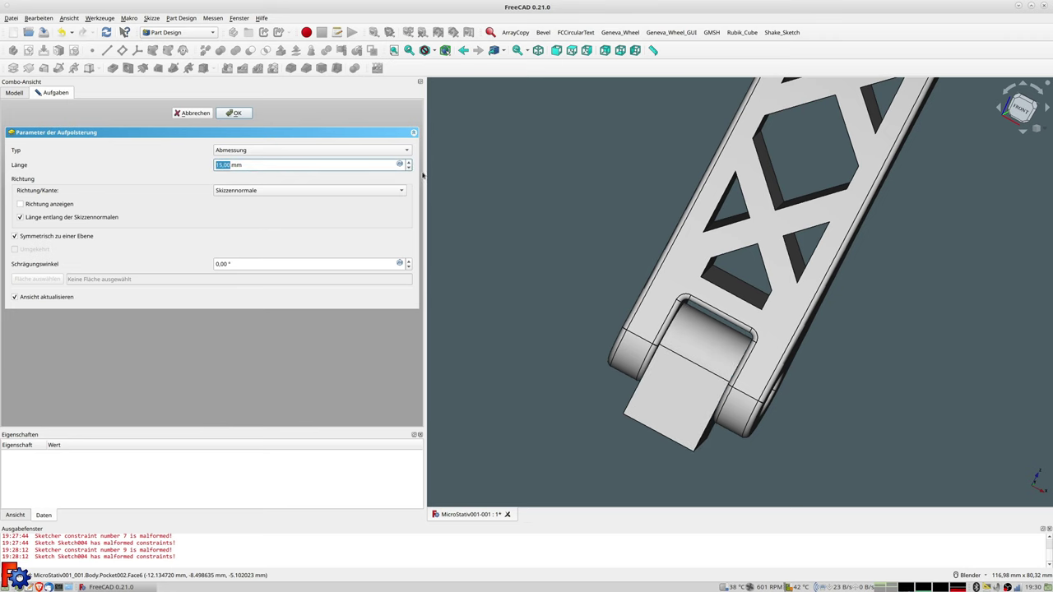
{"action": "scroll", "coordinate": [670, 271], "scroll_direction": "up", "scroll_amount": 2}
{"action": "scroll", "coordinate": [654, 286], "scroll_direction": "up", "scroll_amount": 2}
{"action": "scroll", "coordinate": [659, 290], "scroll_direction": "up", "scroll_amount": 1}
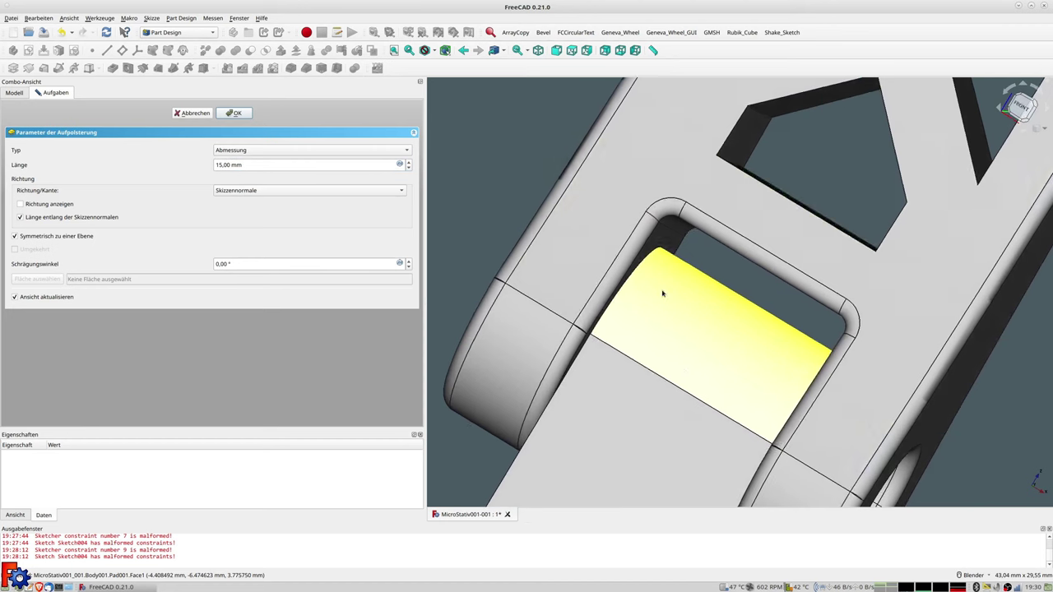
{"action": "left_click_drag", "start_coordinate": [271, 167], "coordinate": [171, 171]}
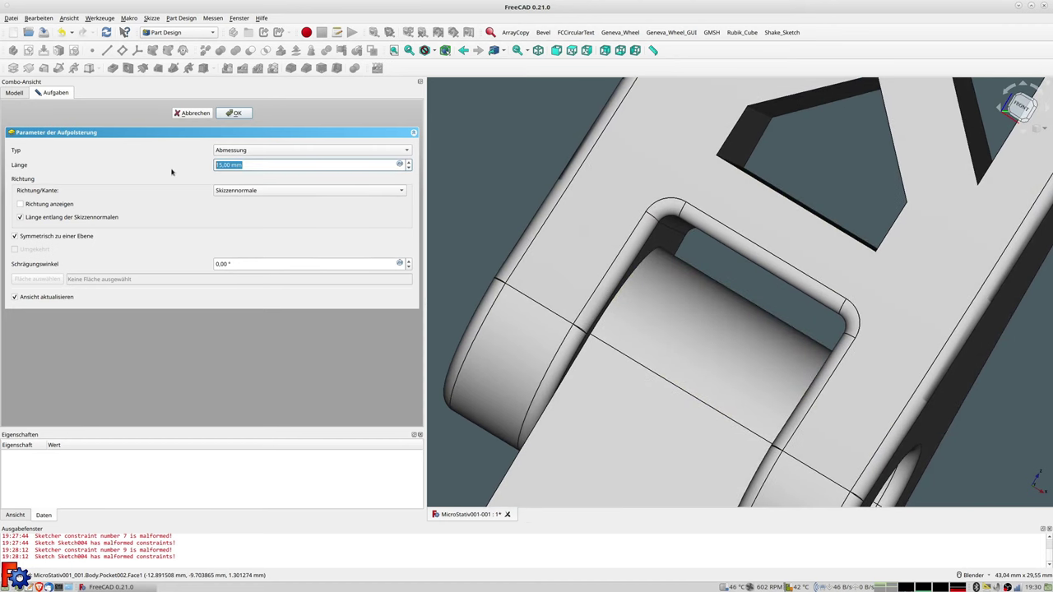
{"action": "type", "text": "14,5"}
{"action": "key", "text": "Return"}
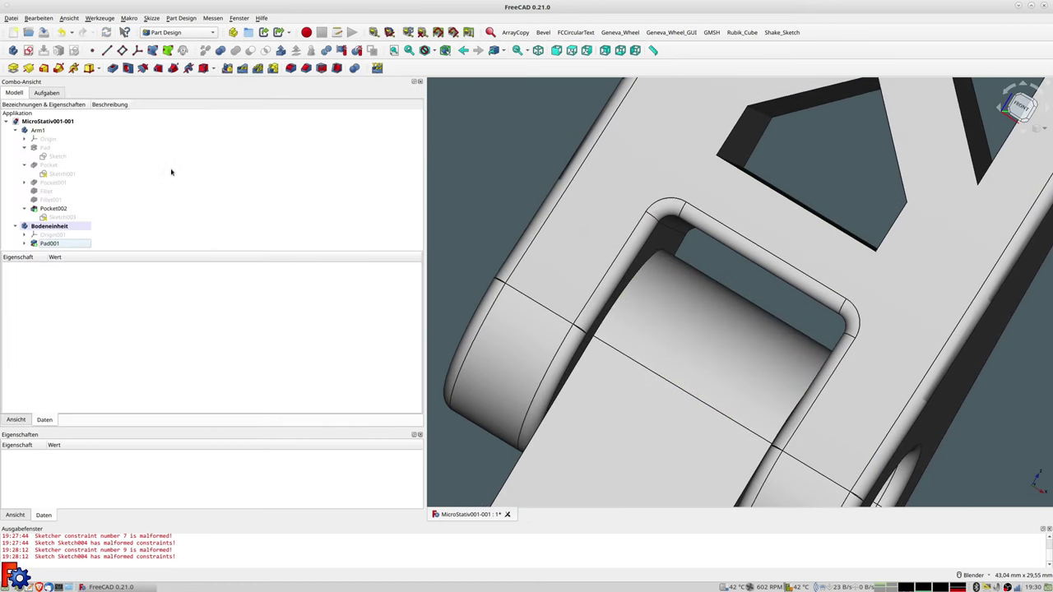
Inspect the padded tab and expand Pad001 to list Sketch004.
{"action": "mouse_move", "coordinate": [567, 277]}
{"action": "middle_mouse_down"}
{"action": "mouse_move", "coordinate": [609, 302]}
{"action": "mouse_move", "coordinate": [406, 234]}
{"action": "mouse_move", "coordinate": [696, 402]}
{"action": "mouse_move", "coordinate": [765, 186]}
{"action": "mouse_move", "coordinate": [788, 164]}
{"action": "mouse_move", "coordinate": [823, 186]}
{"action": "mouse_move", "coordinate": [794, 178]}
{"action": "mouse_move", "coordinate": [790, 165]}
{"action": "mouse_move", "coordinate": [773, 192]}
{"action": "middle_mouse_up"}
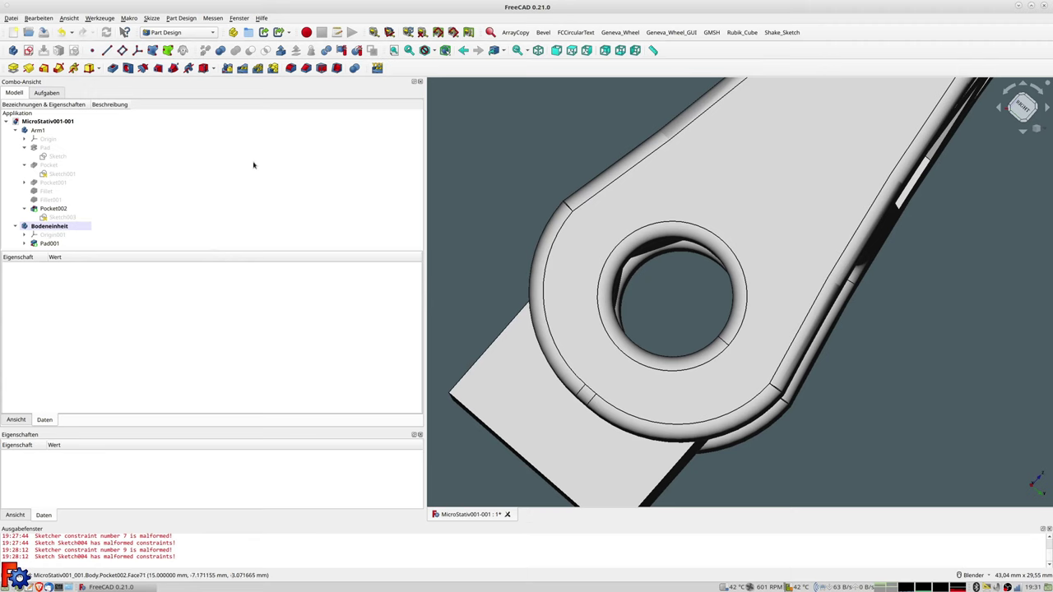
{"action": "left_click", "coordinate": [24, 245]}
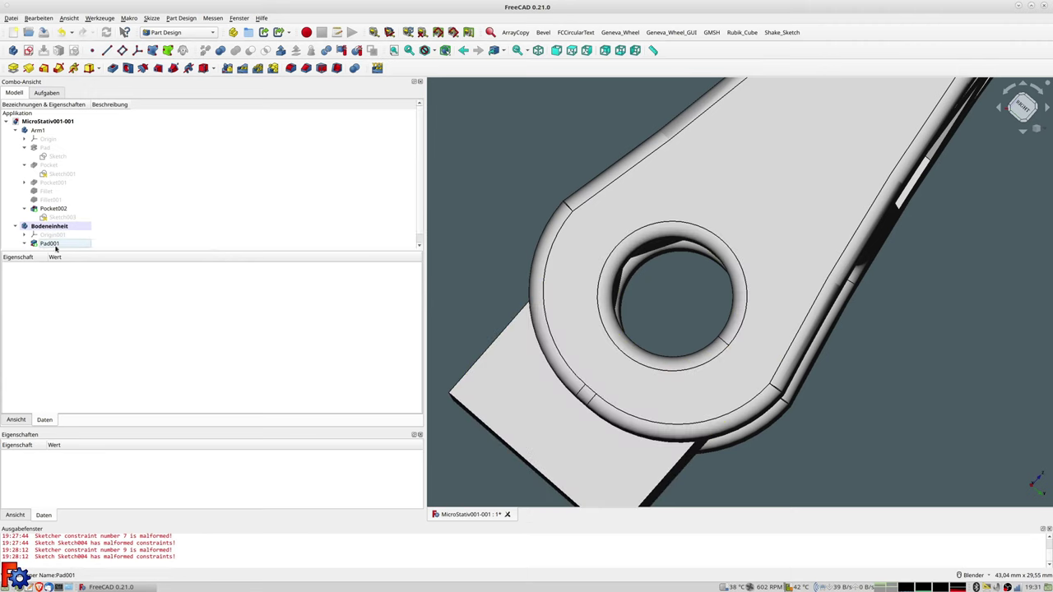
Reopen Sketch004, delete the Ø10 mm constraint and shrink the hexagon's circle.
{"action": "double_click", "coordinate": [60, 246]}
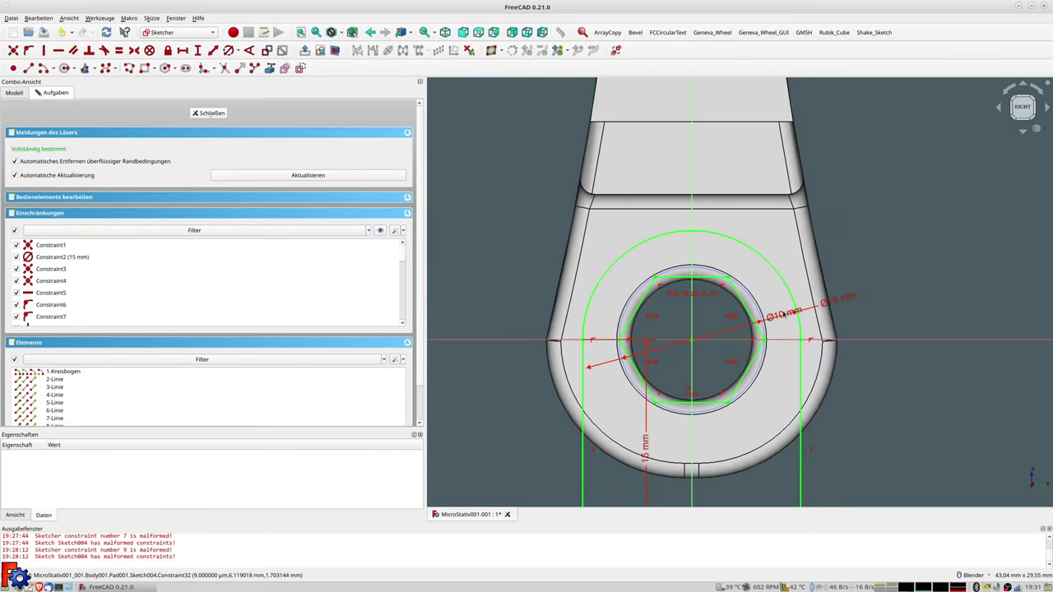
{"action": "left_click", "coordinate": [784, 316]}
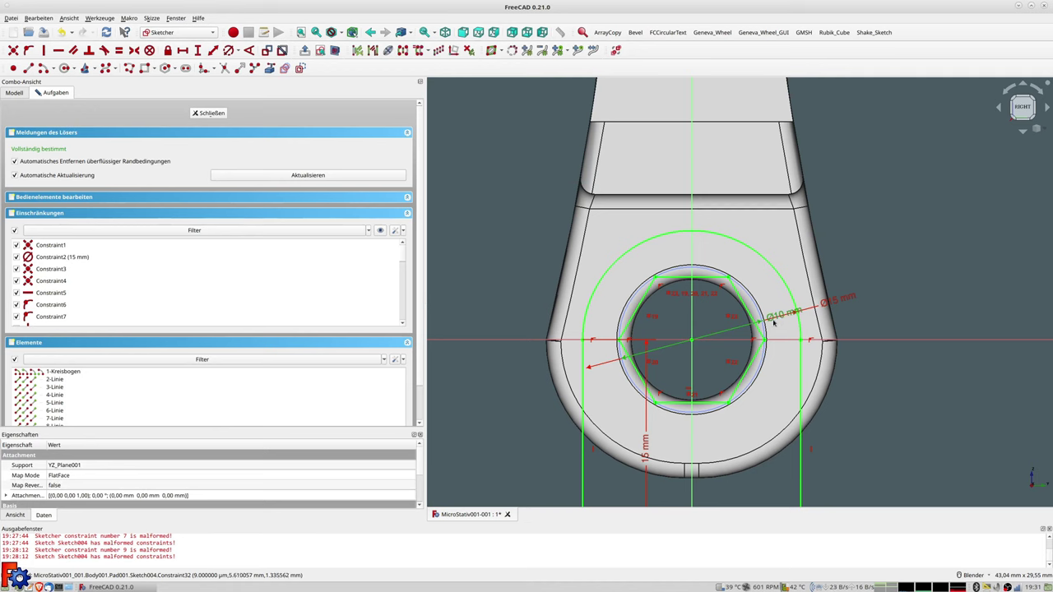
{"action": "key", "text": "Delete"}
{"action": "mouse_move", "coordinate": [766, 328]}
{"action": "left_mouse_down"}
{"action": "mouse_move", "coordinate": [744, 327]}
{"action": "mouse_move", "coordinate": [750, 319]}
{"action": "left_mouse_up"}
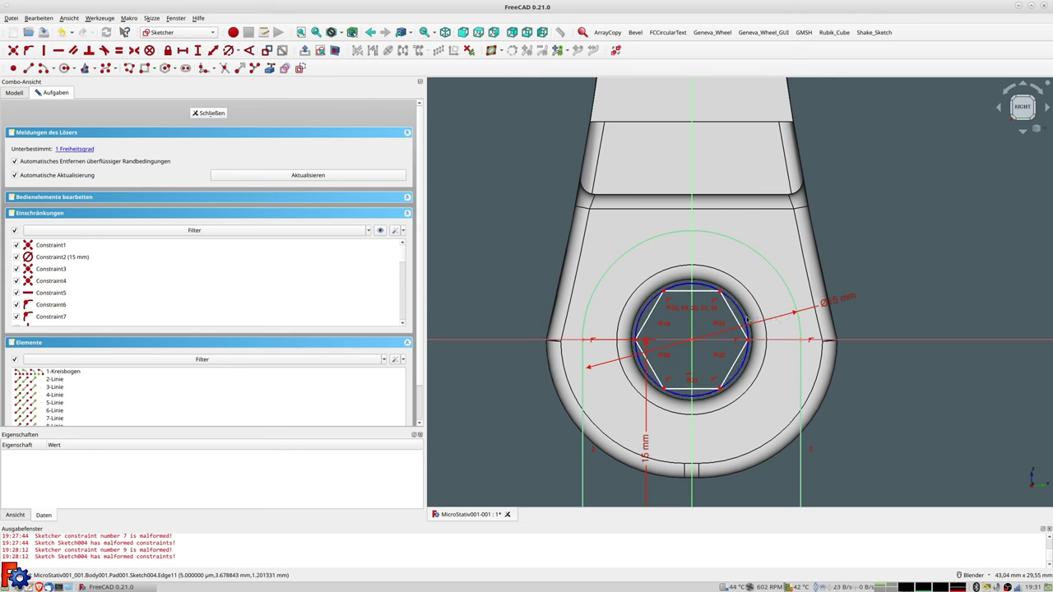
Constrain the hexagon's circle to Ø7.5 mm and close the sketch.
{"action": "left_click", "coordinate": [746, 322]}
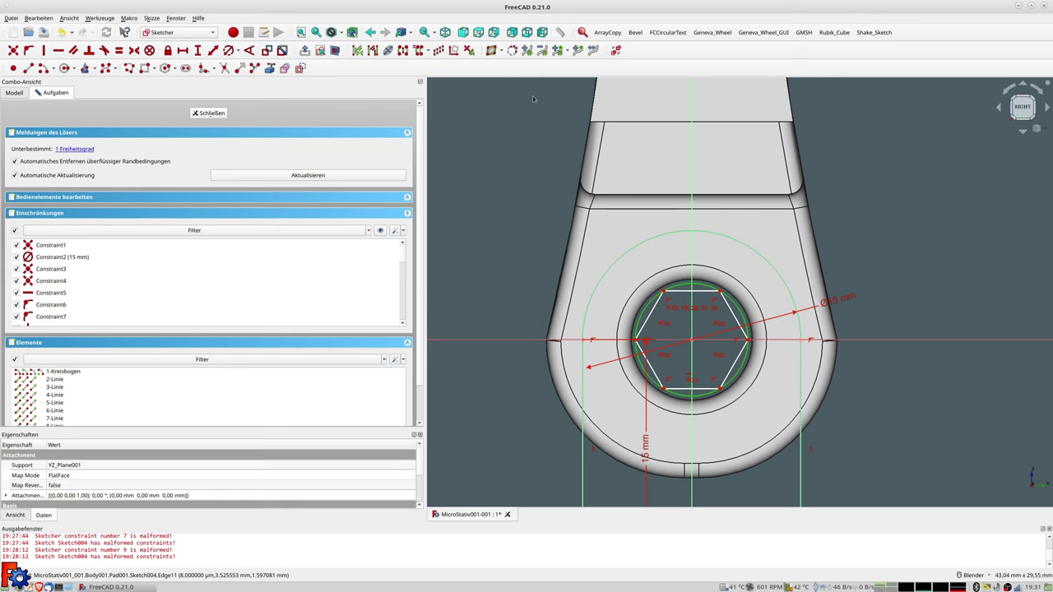
{"action": "left_click", "coordinate": [230, 51]}
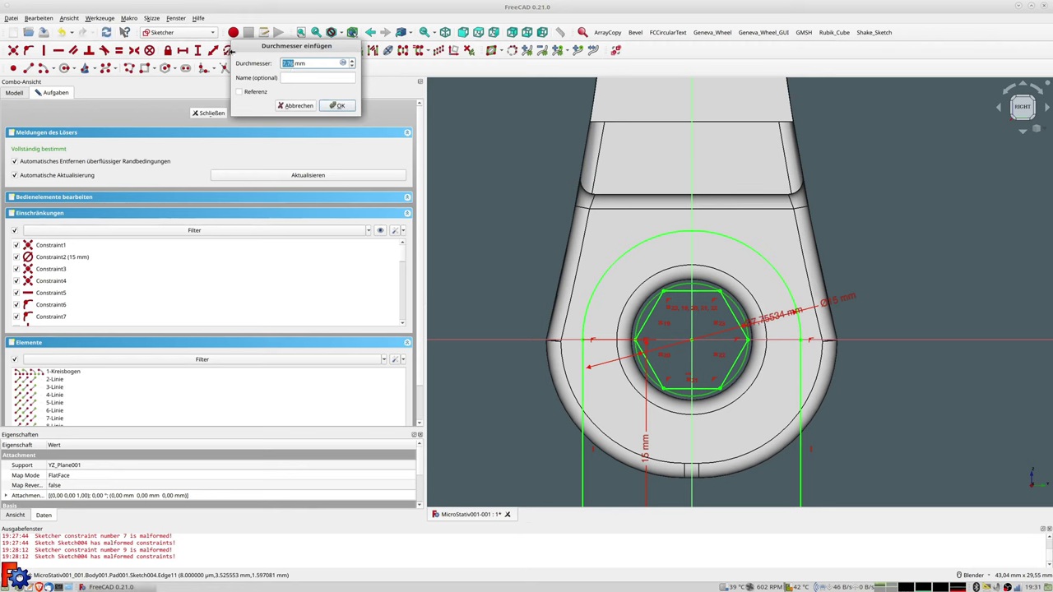
{"action": "type", "text": "7"}
{"action": "type", "text": ".5"}
{"action": "key", "text": "Return"}
{"action": "mouse_move", "coordinate": [658, 337]}
{"action": "middle_mouse_down"}
{"action": "mouse_move", "coordinate": [683, 336]}
{"action": "mouse_move", "coordinate": [411, 249]}
{"action": "middle_mouse_up"}
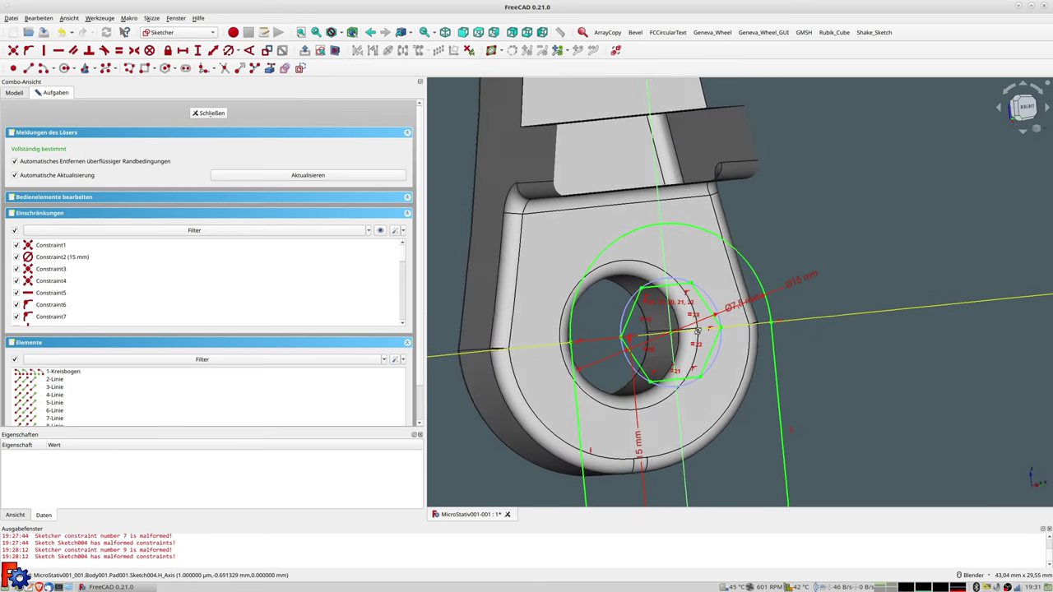
{"action": "left_click", "coordinate": [211, 114]}
{"action": "mouse_move", "coordinate": [515, 245]}
{"action": "middle_mouse_down"}
{"action": "mouse_move", "coordinate": [657, 357]}
{"action": "mouse_move", "coordinate": [780, 297]}
{"action": "middle_mouse_up"}
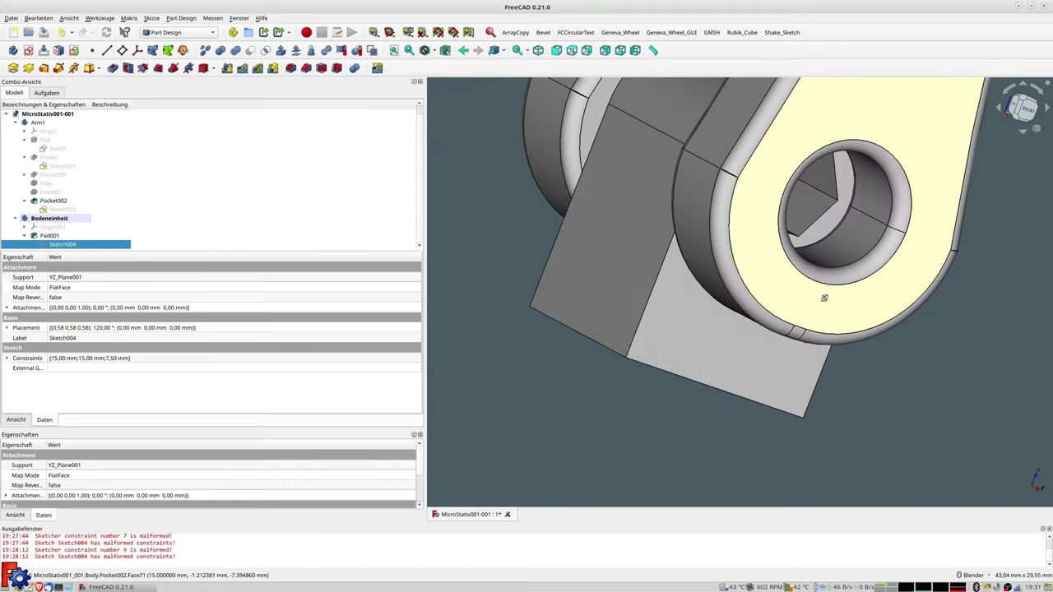
{"action": "scroll", "coordinate": [687, 276], "scroll_direction": "down", "scroll_amount": 3}
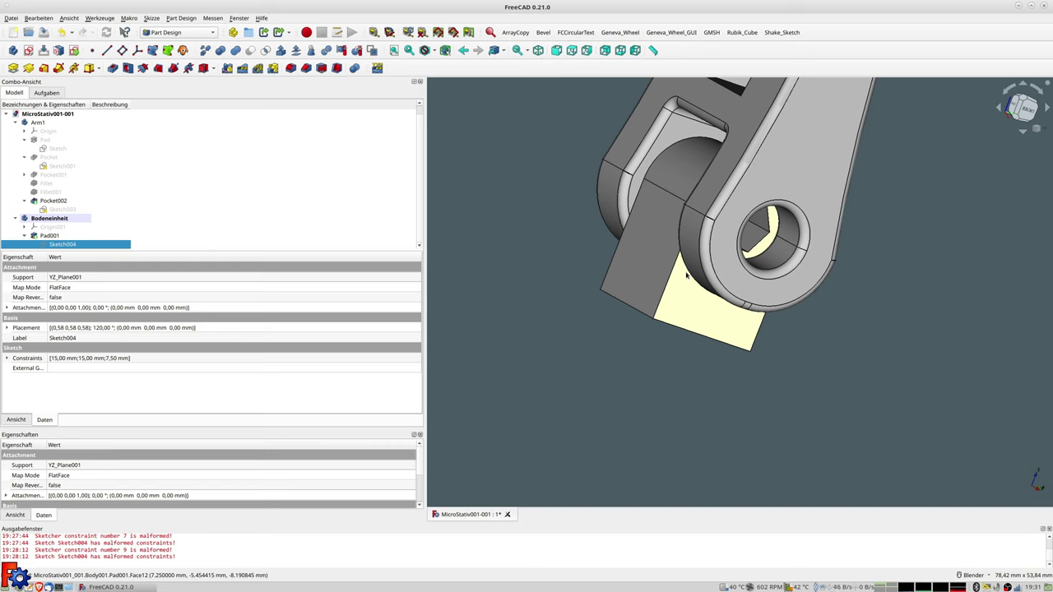
{"action": "mouse_move", "coordinate": [687, 275]}
{"action": "middle_mouse_down"}
{"action": "mouse_move", "coordinate": [715, 239]}
{"action": "mouse_move", "coordinate": [690, 249]}
{"action": "mouse_move", "coordinate": [739, 245]}
{"action": "middle_mouse_up"}
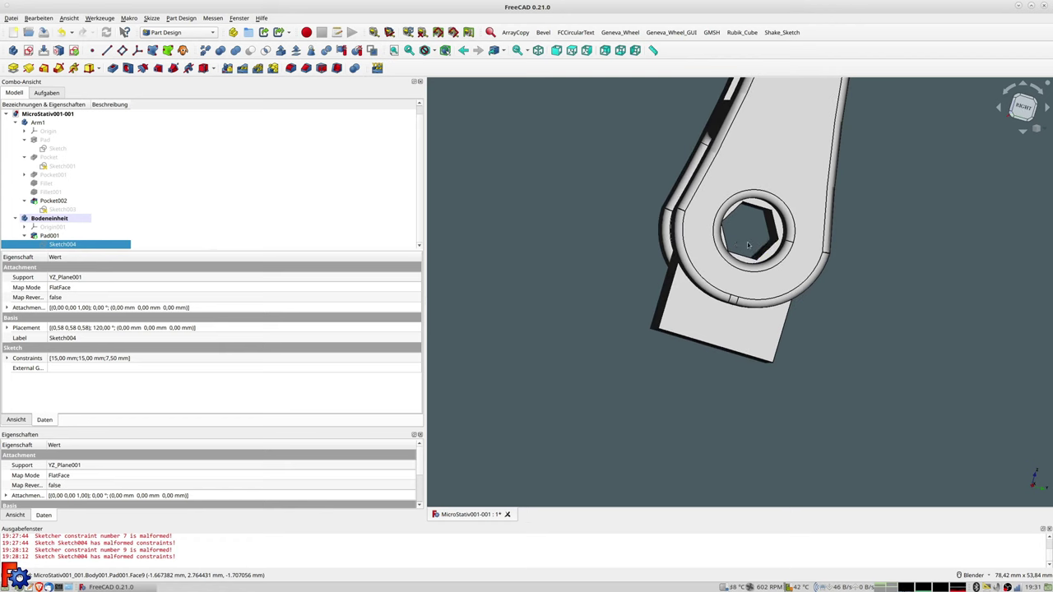
{"action": "scroll", "coordinate": [782, 247], "scroll_direction": "up", "scroll_amount": 2}
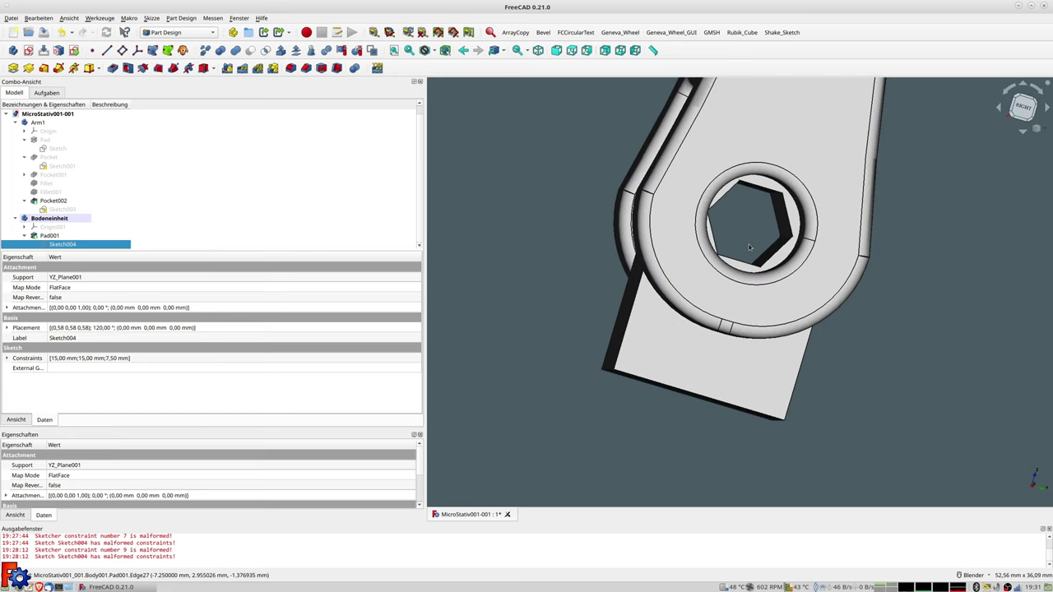
{"action": "middle_click_drag", "start_coordinate": [782, 247], "coordinate": [755, 262]}
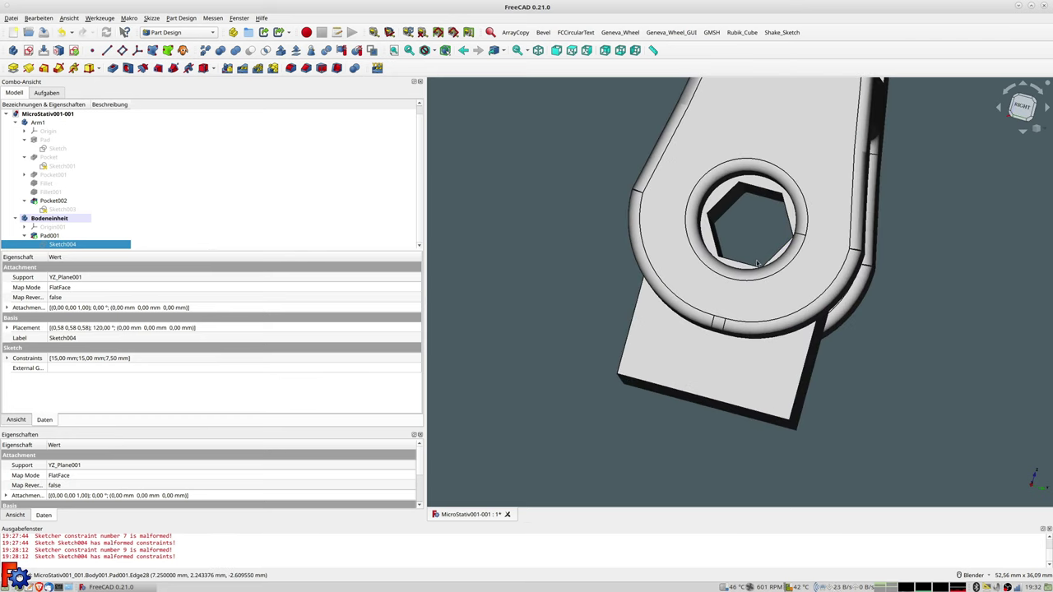
{"action": "middle_click_drag", "start_coordinate": [752, 257], "coordinate": [765, 246]}
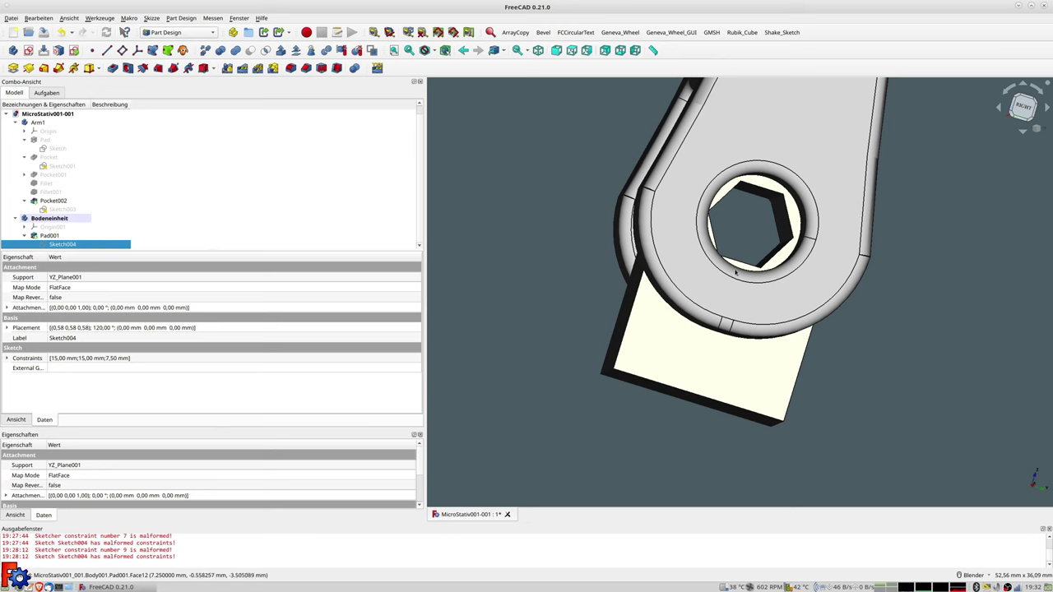
{"action": "middle_click_drag", "start_coordinate": [734, 268], "coordinate": [745, 268]}
{"action": "scroll", "coordinate": [587, 271], "scroll_direction": "down", "scroll_amount": 2}
{"action": "scroll", "coordinate": [587, 271], "scroll_direction": "down", "scroll_amount": 2}
{"action": "middle_click_drag", "start_coordinate": [582, 257], "coordinate": [601, 268]}
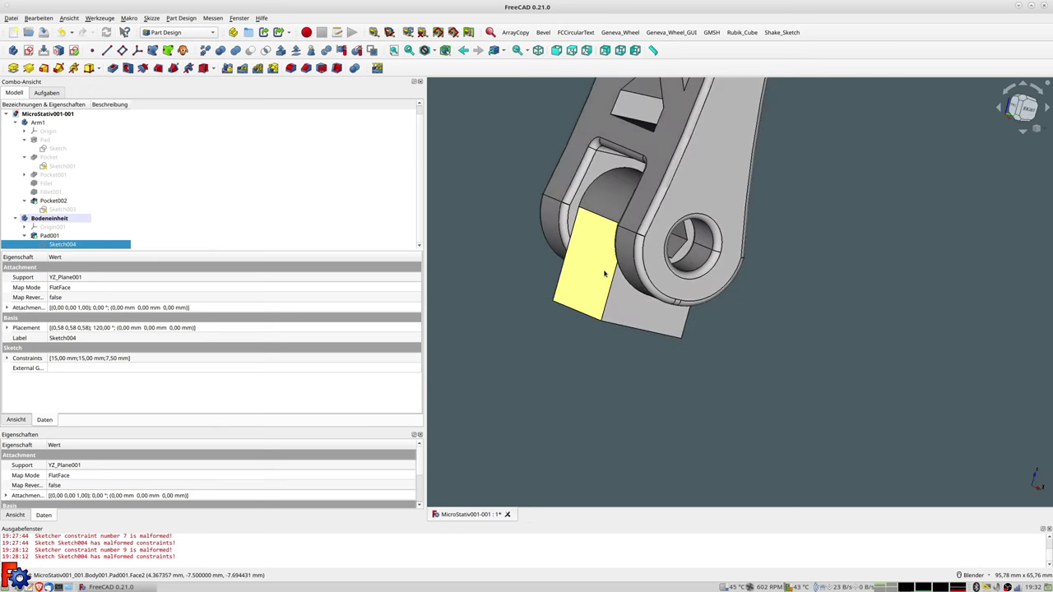
{"action": "mouse_move", "coordinate": [578, 271]}
{"action": "middle_mouse_down"}
{"action": "mouse_move", "coordinate": [606, 301]}
{"action": "mouse_move", "coordinate": [665, 284]}
{"action": "mouse_move", "coordinate": [562, 273]}
{"action": "middle_mouse_up"}
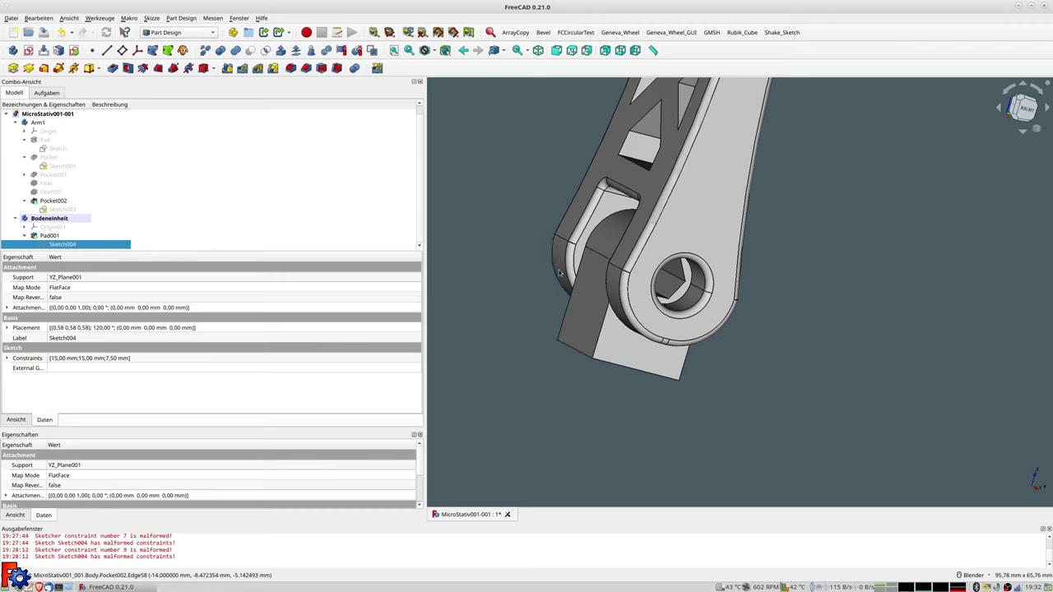
{"action": "middle_click_drag", "start_coordinate": [617, 362], "coordinate": [705, 369]}
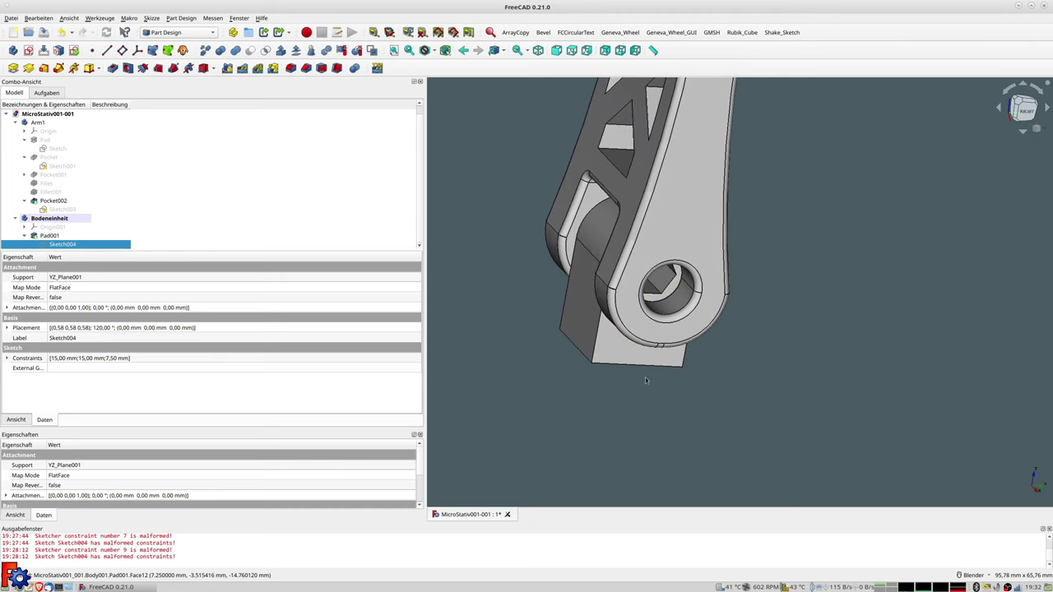
{"action": "key", "text": "1"}
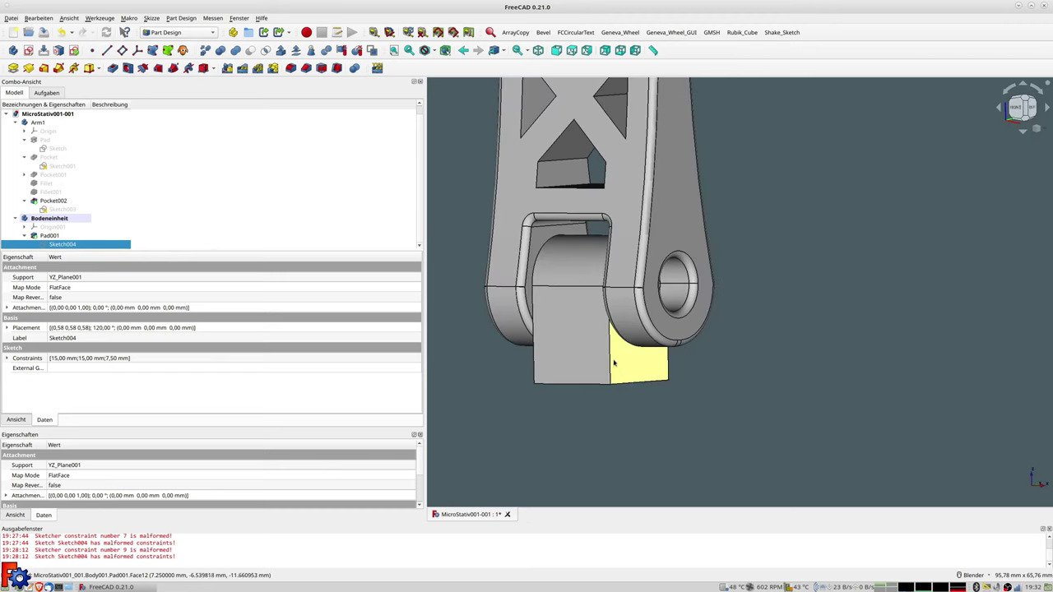
{"action": "scroll", "coordinate": [618, 362], "scroll_direction": "down", "scroll_amount": 2}
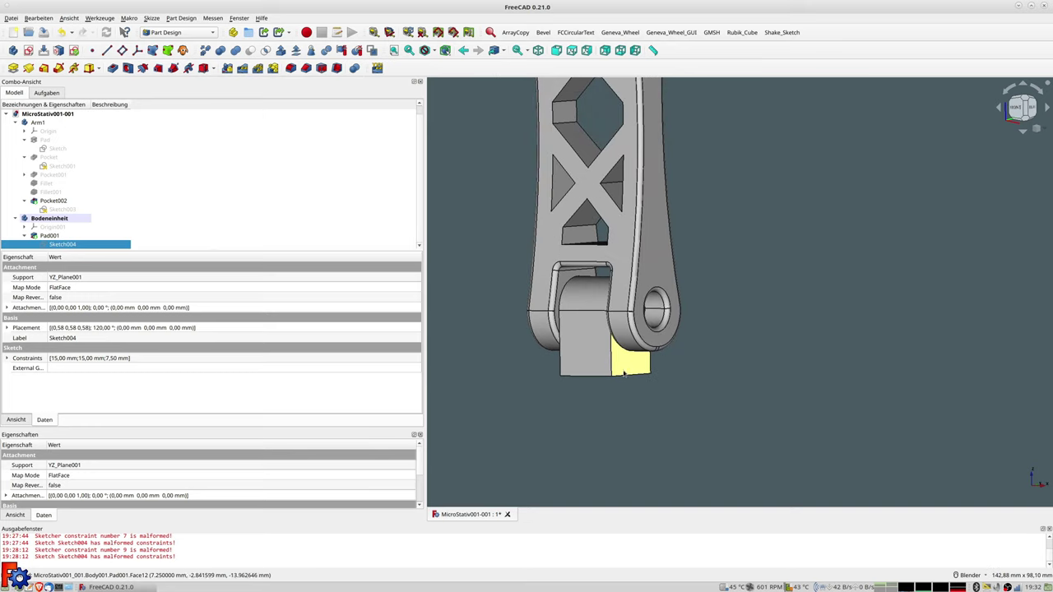
{"action": "middle_click_drag", "start_coordinate": [603, 377], "coordinate": [535, 378]}
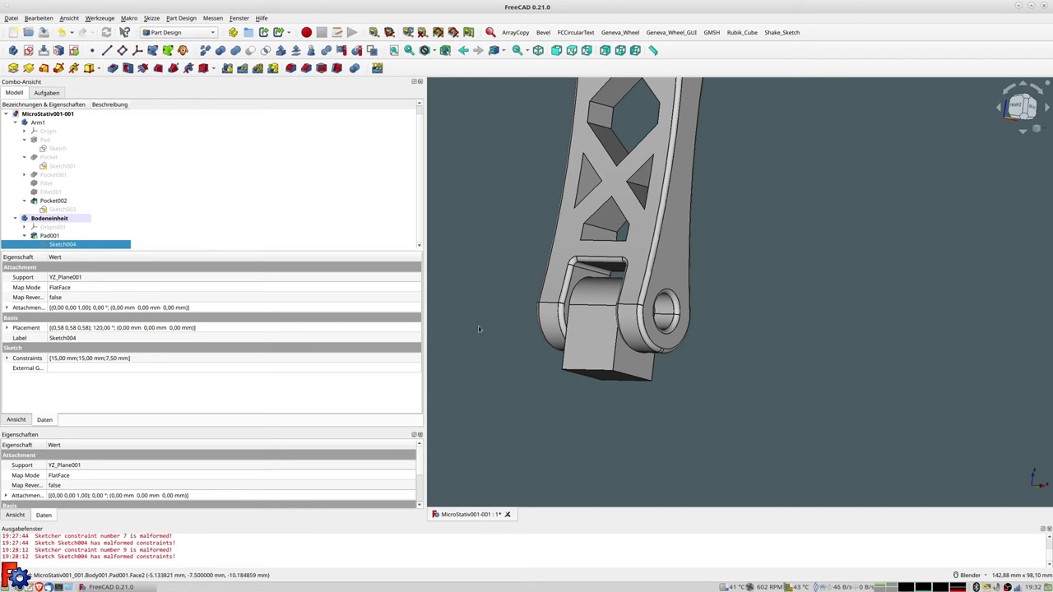
{"action": "middle_click_drag", "start_coordinate": [748, 239], "coordinate": [757, 435], "text": "shift"}
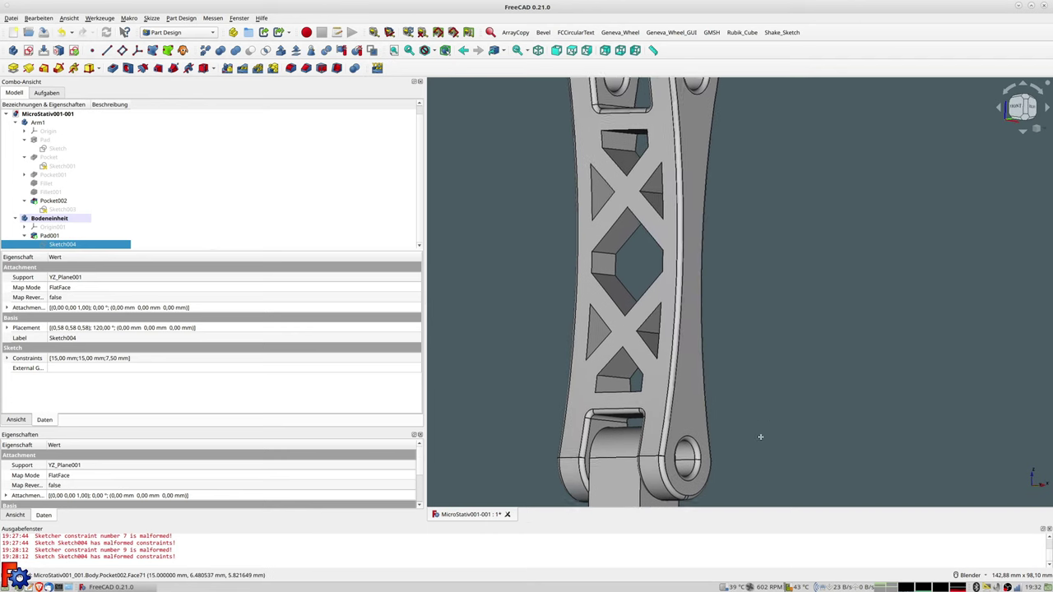
{"action": "middle_click_drag", "start_coordinate": [720, 205], "coordinate": [722, 219], "text": "shift"}
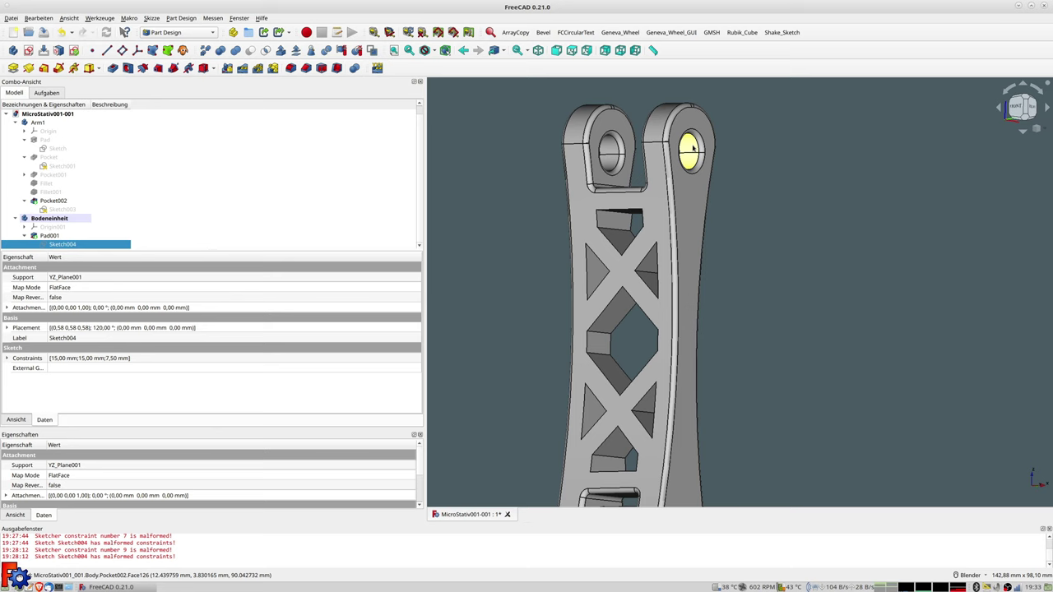
{"action": "scroll", "coordinate": [765, 226], "scroll_direction": "down", "scroll_amount": 2}
{"action": "scroll", "coordinate": [773, 264], "scroll_direction": "down", "scroll_amount": 2}
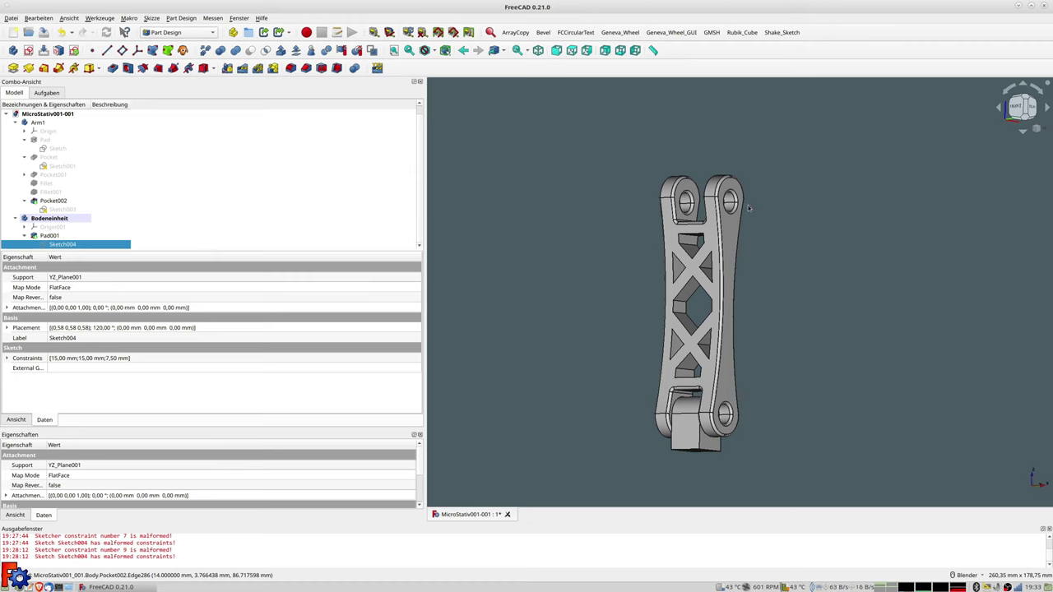
{"action": "mouse_move", "coordinate": [772, 213]}
{"action": "middle_mouse_down"}
{"action": "mouse_move", "coordinate": [793, 191]}
{"action": "mouse_move", "coordinate": [810, 208]}
{"action": "middle_mouse_up"}
{"action": "middle_click_drag", "start_coordinate": [724, 196], "coordinate": [706, 201]}
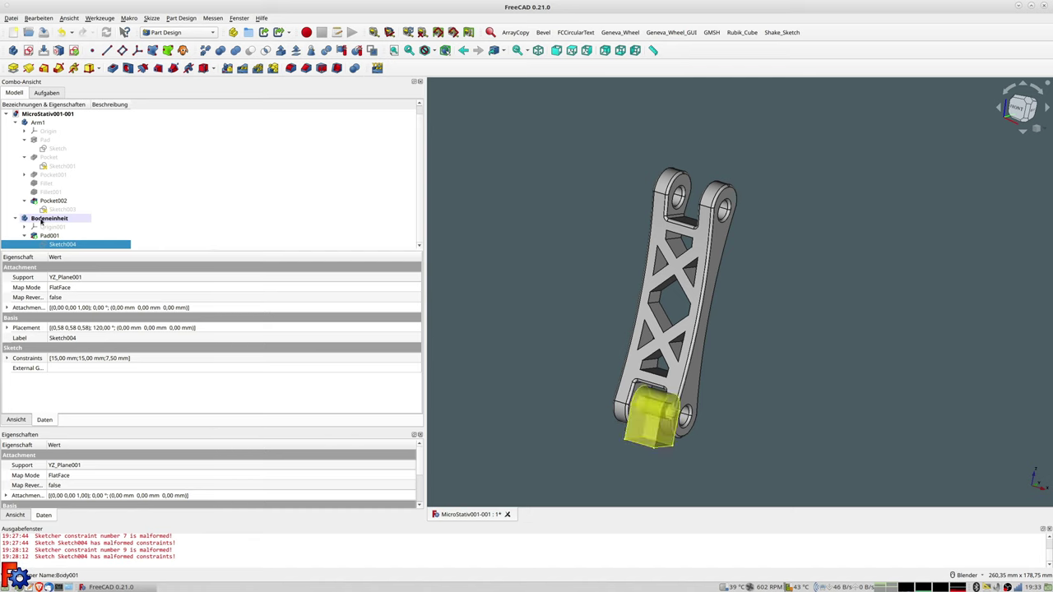
Create a new body and rename it Arm2.
{"action": "left_click", "coordinate": [11, 49]}
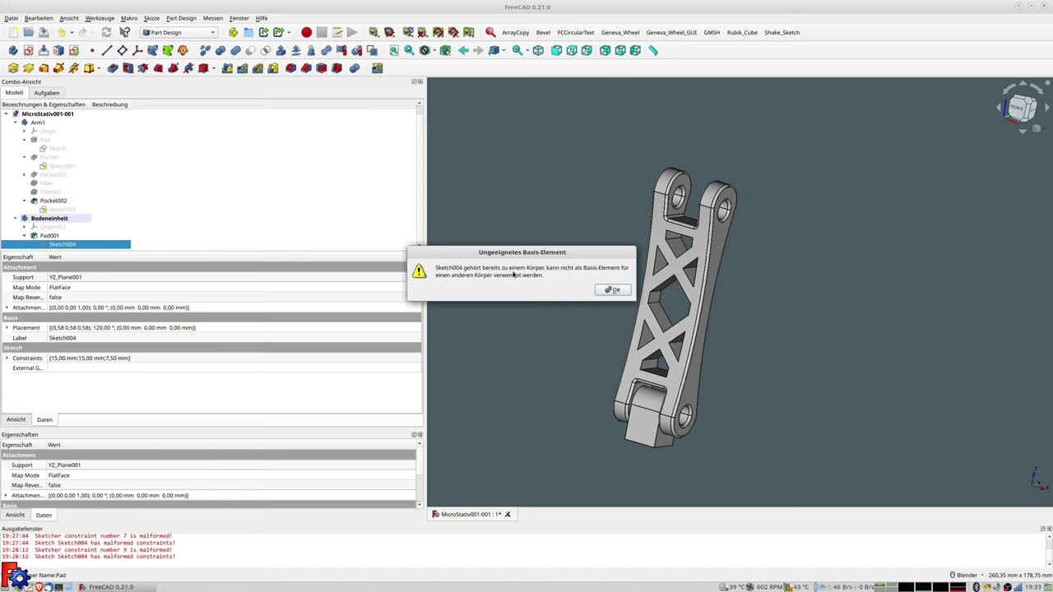
{"action": "left_click", "coordinate": [613, 291]}
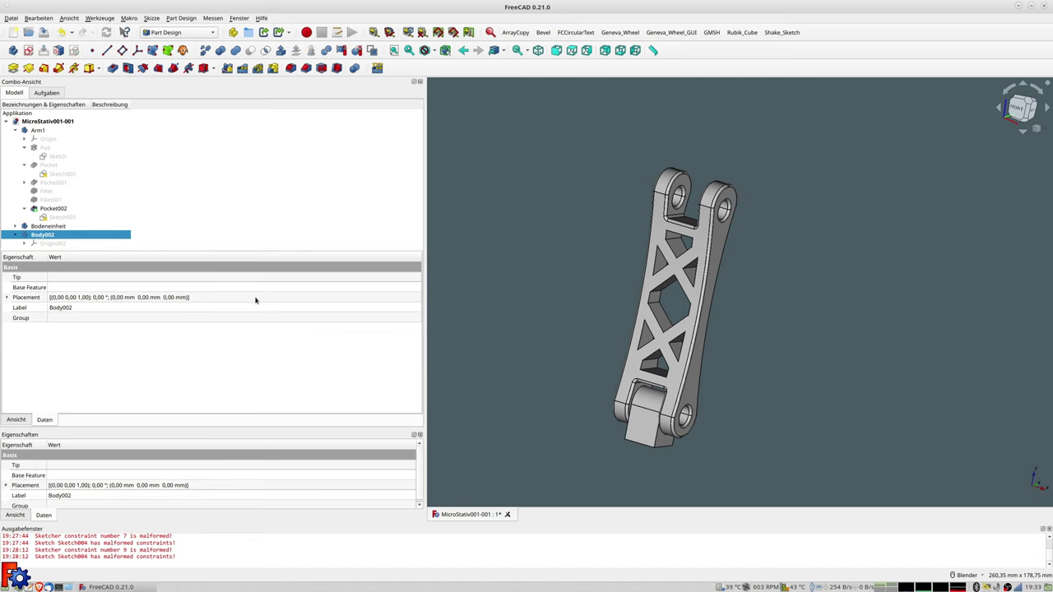
{"action": "left_click", "coordinate": [46, 237]}
{"action": "type", "text": "Arm2"}
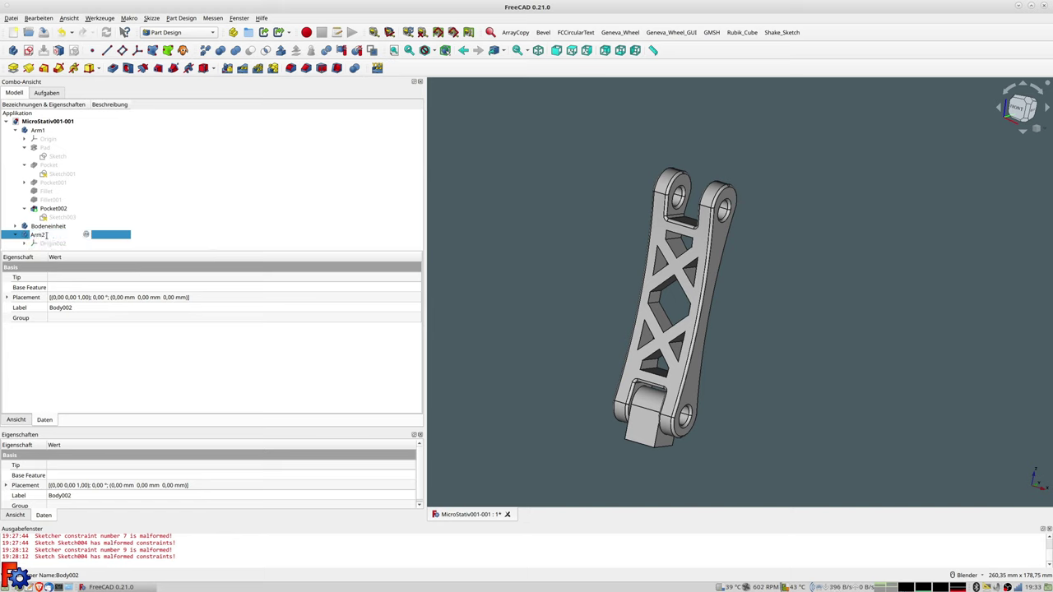
{"action": "key", "text": "Return"}
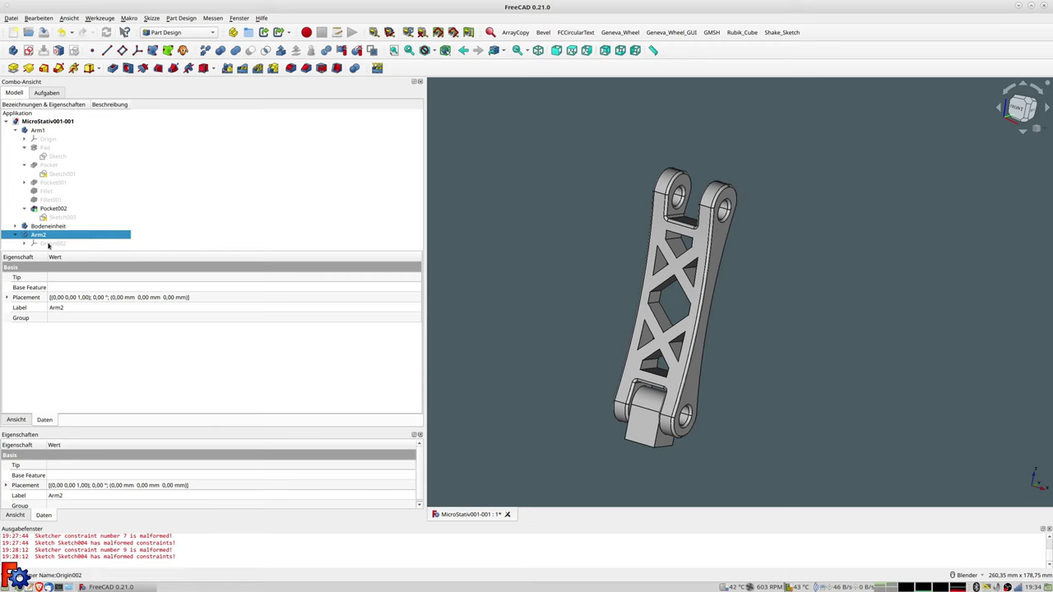
Start a new sketch in Arm2 on YZ_Plane002.
{"action": "left_click", "coordinate": [28, 50]}
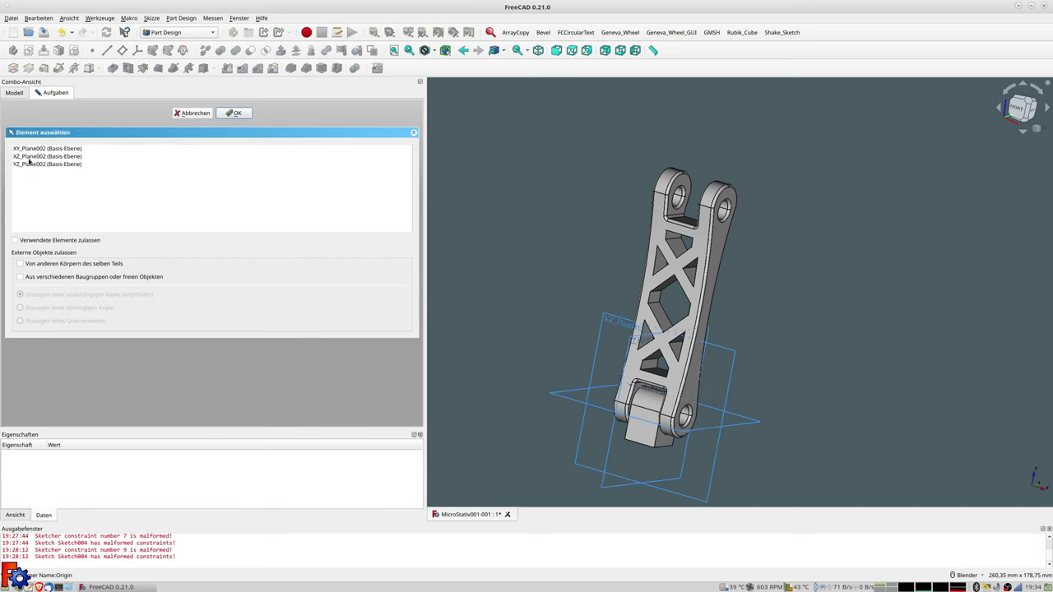
{"action": "left_click", "coordinate": [22, 166]}
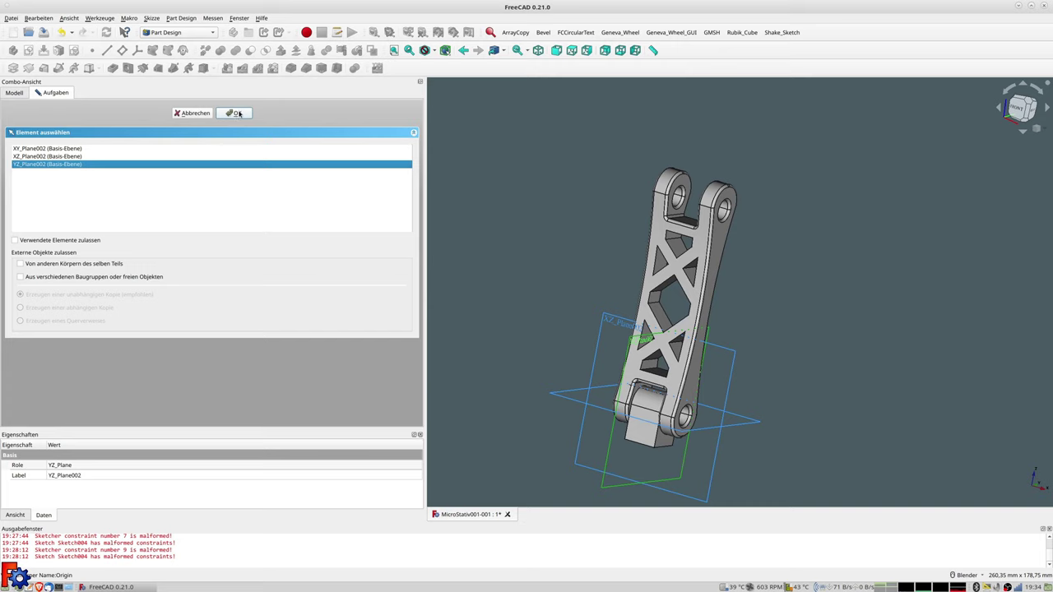
{"action": "left_click", "coordinate": [237, 115]}
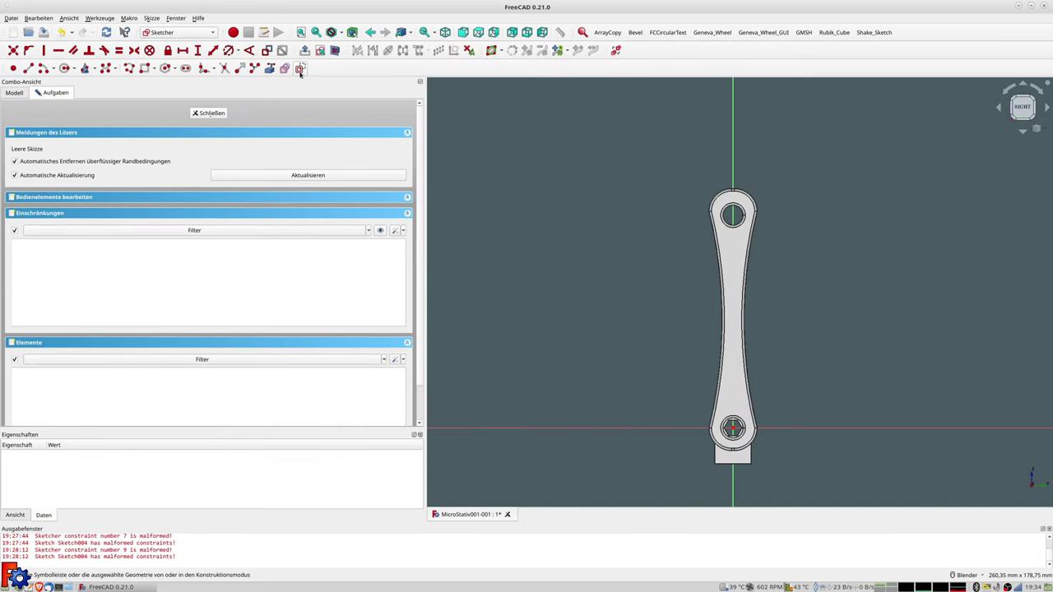
With section view on, draw a circle centred on the upper eye hole.
{"action": "left_click", "coordinate": [335, 50]}
{"action": "middle_click_drag", "start_coordinate": [698, 187], "coordinate": [632, 268], "text": "shift"}
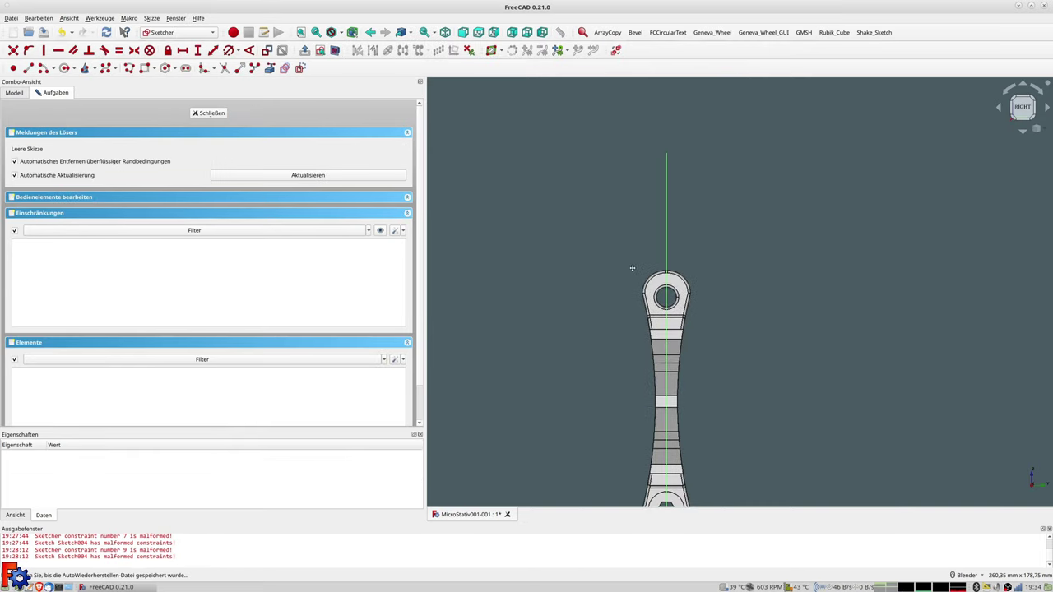
{"action": "scroll", "coordinate": [668, 293], "scroll_direction": "up", "scroll_amount": 3}
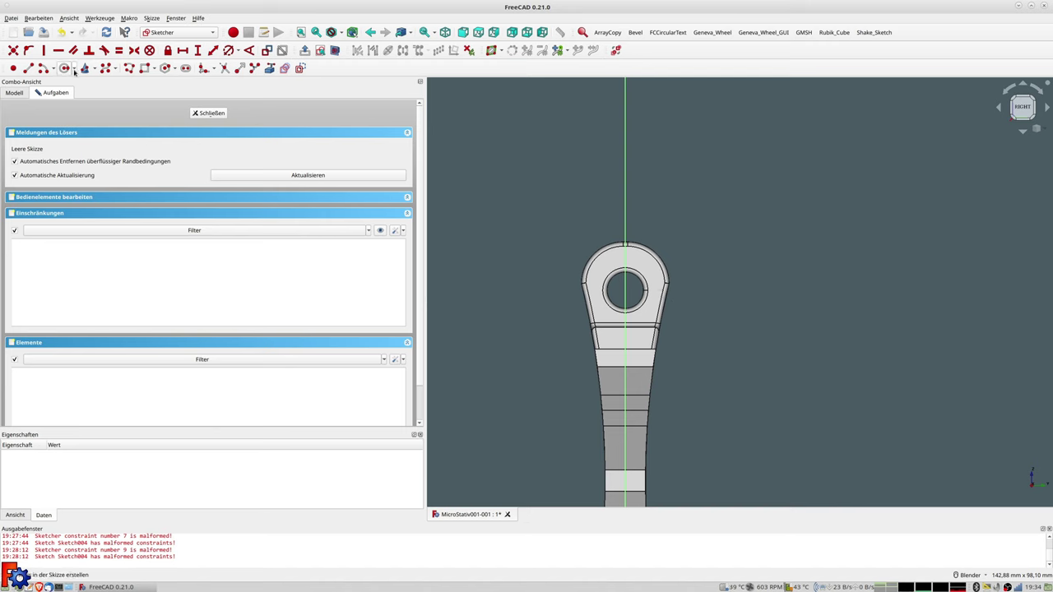
{"action": "left_click", "coordinate": [64, 68]}
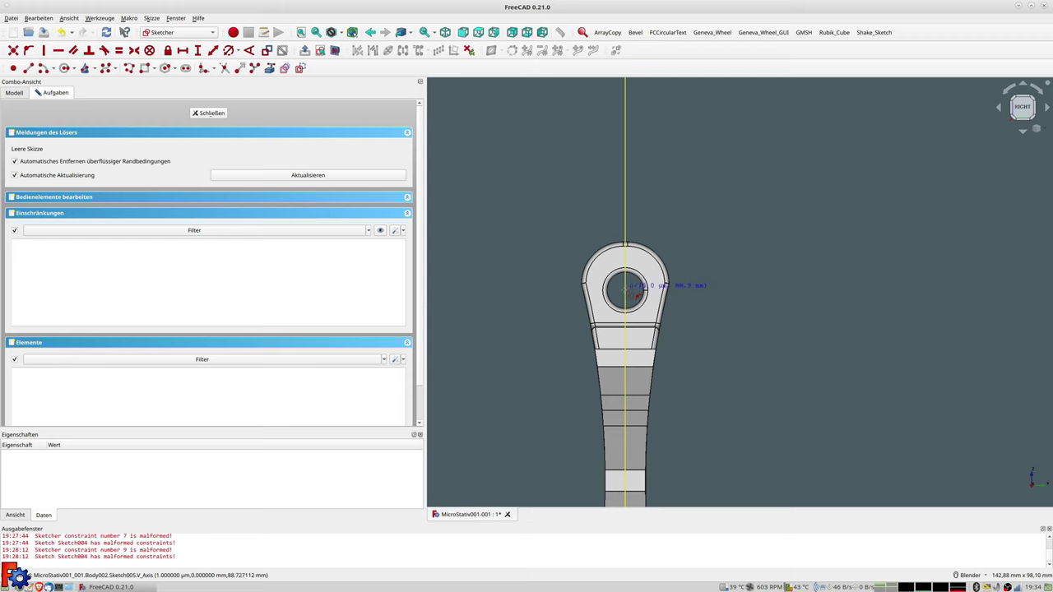
{"action": "left_click", "coordinate": [626, 288]}
{"action": "left_click", "coordinate": [666, 309]}
Check the circle in 3D and close Sketch005.
{"action": "middle_click_drag", "start_coordinate": [674, 310], "coordinate": [780, 314]}
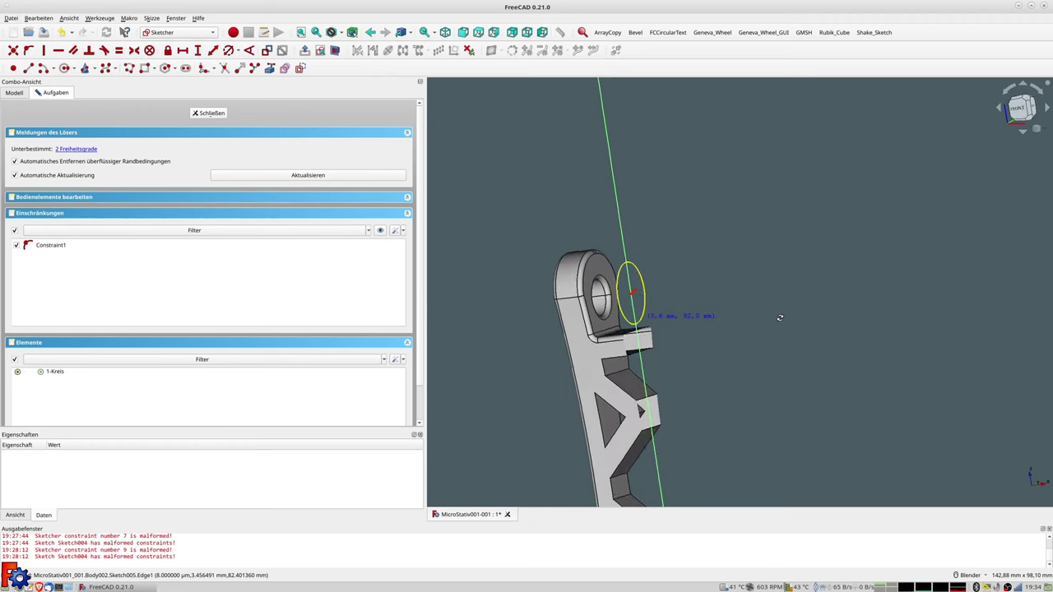
{"action": "scroll", "coordinate": [757, 362], "scroll_direction": "down", "scroll_amount": 3}
{"action": "scroll", "coordinate": [753, 364], "scroll_direction": "down", "scroll_amount": 2}
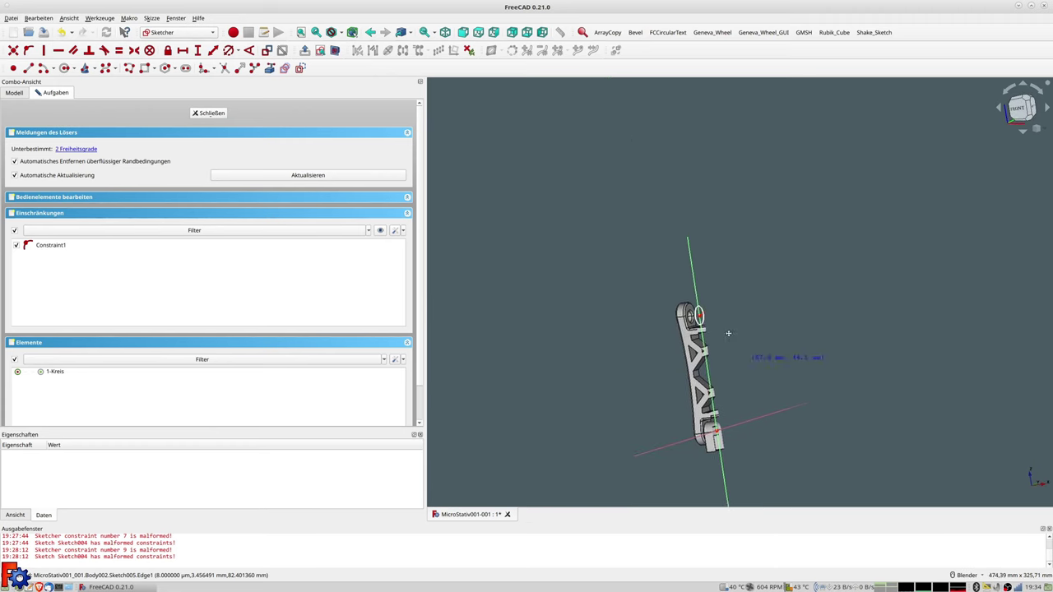
{"action": "scroll", "coordinate": [729, 365], "scroll_direction": "up", "scroll_amount": 2}
{"action": "scroll", "coordinate": [746, 370], "scroll_direction": "up", "scroll_amount": 3}
{"action": "scroll", "coordinate": [678, 341], "scroll_direction": "up", "scroll_amount": 1}
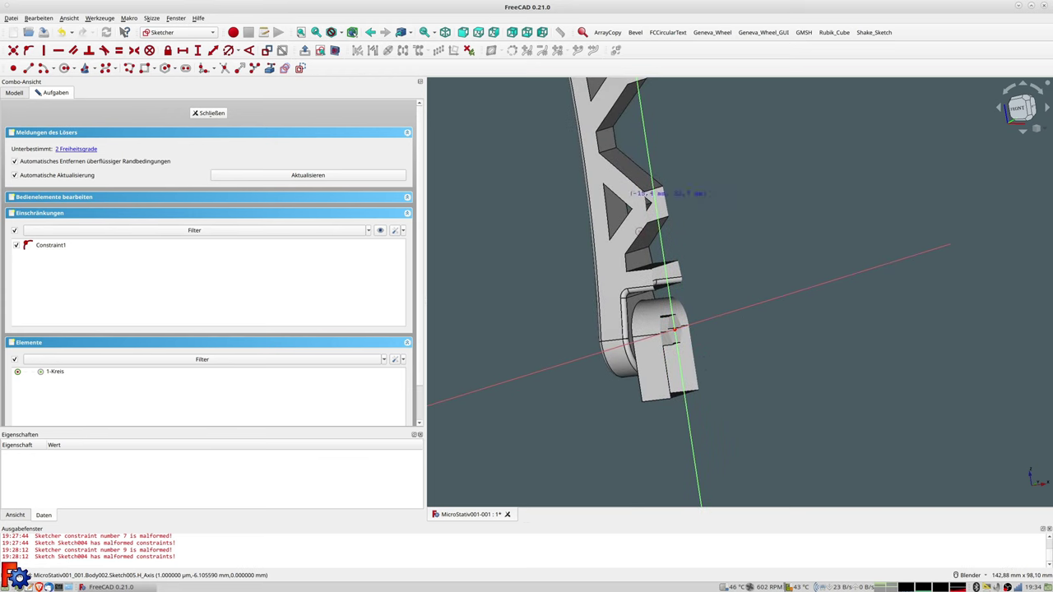
{"action": "left_click", "coordinate": [210, 113]}
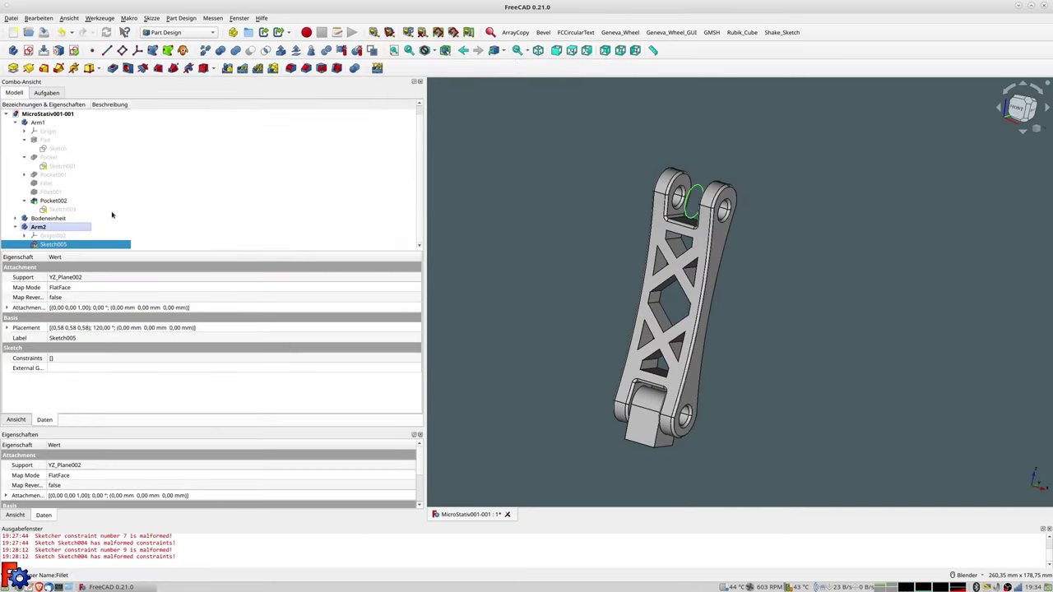
Inspect Sketch004's Ø15 mm eye circle without changes, then reopen Sketch005.
{"action": "left_click", "coordinate": [15, 218]}
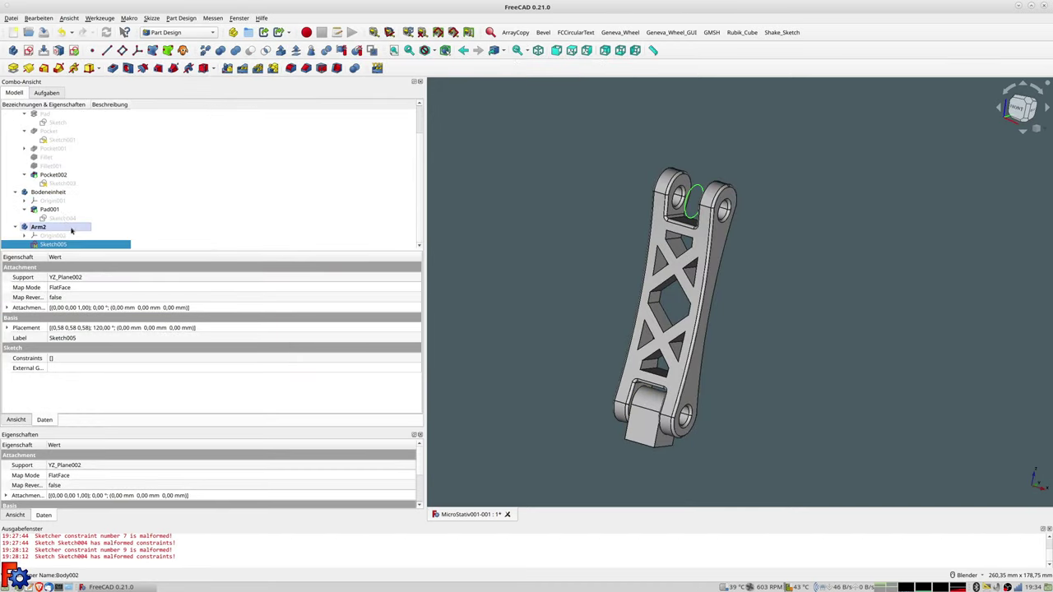
{"action": "double_click", "coordinate": [63, 218]}
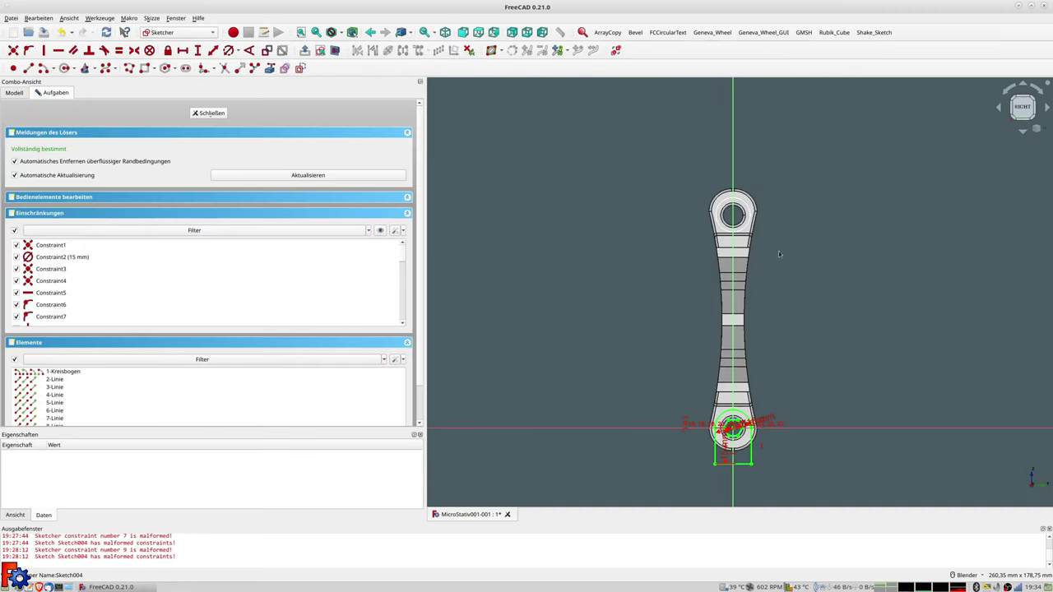
{"action": "scroll", "coordinate": [757, 426], "scroll_direction": "up", "scroll_amount": 5}
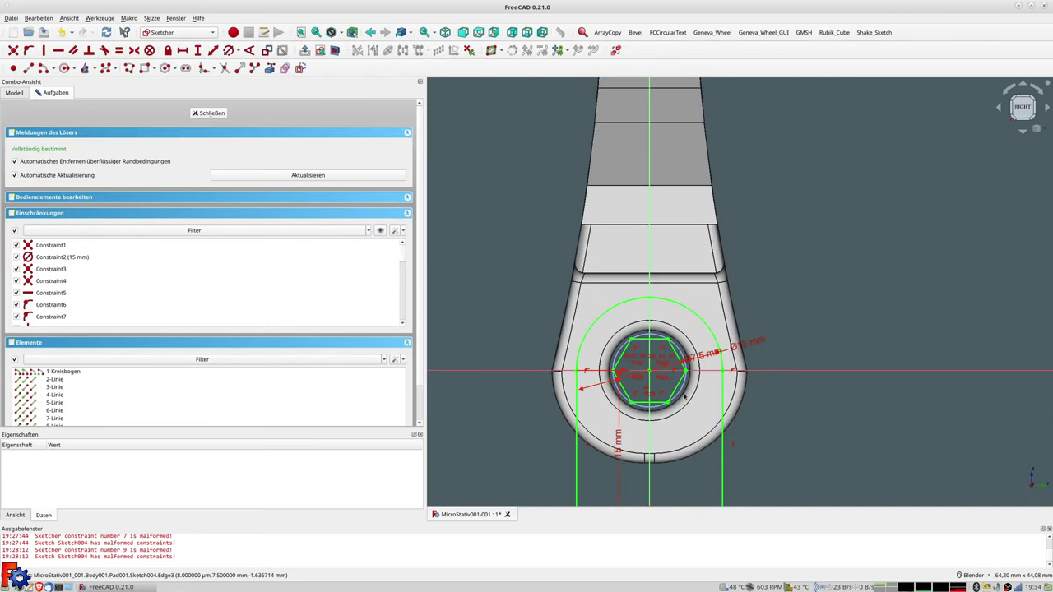
{"action": "scroll", "coordinate": [688, 398], "scroll_direction": "up", "scroll_amount": 1}
{"action": "left_click_drag", "start_coordinate": [749, 337], "coordinate": [747, 289]}
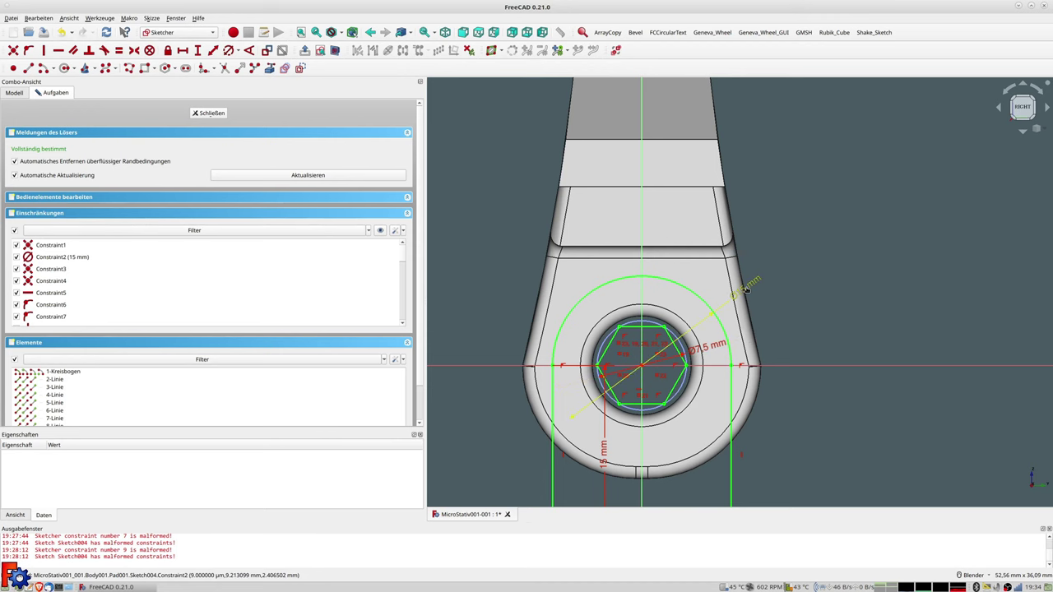
{"action": "left_click", "coordinate": [211, 114]}
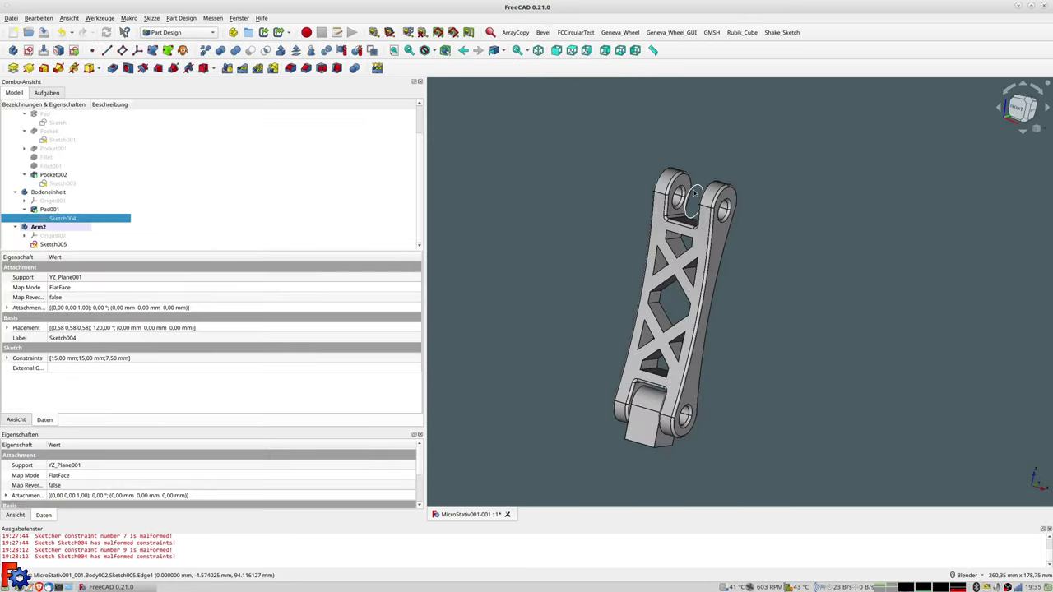
{"action": "double_click", "coordinate": [53, 244]}
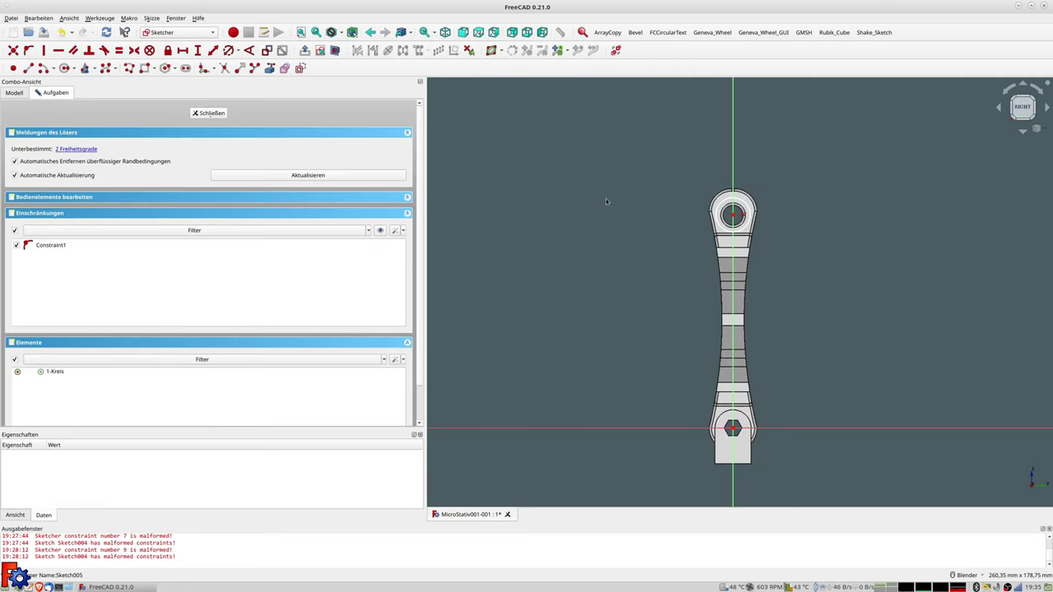
Constrain the eye circle to a 15 mm diameter.
{"action": "left_click", "coordinate": [745, 212]}
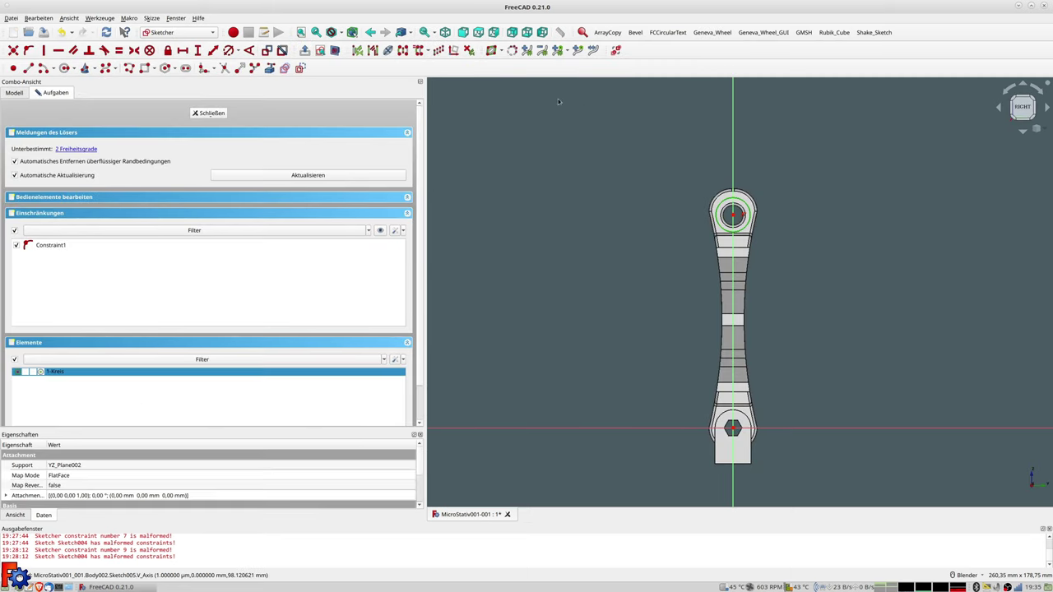
{"action": "left_click", "coordinate": [229, 51]}
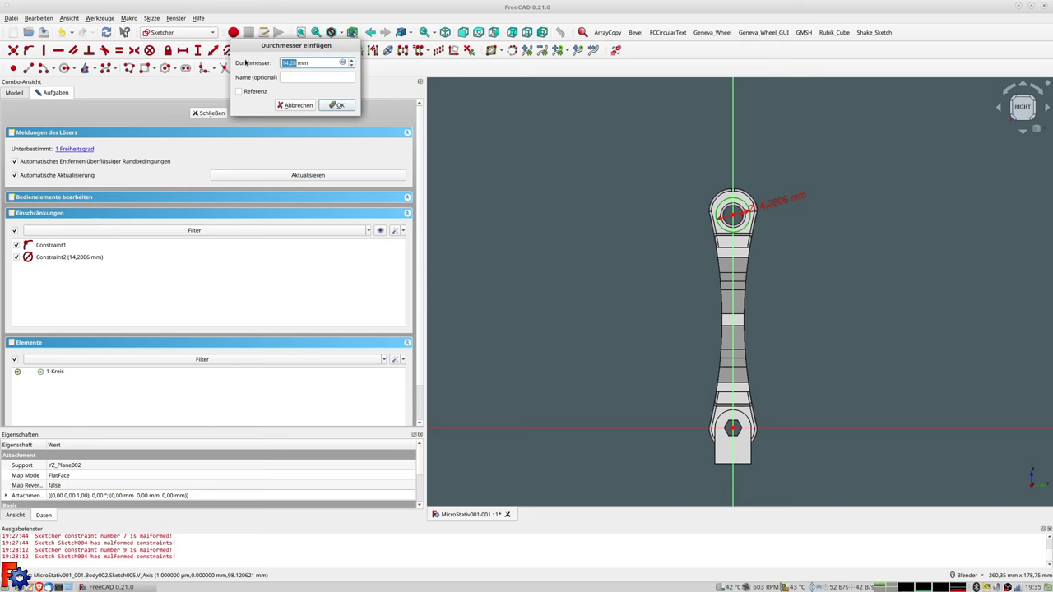
{"action": "type", "text": "15"}
{"action": "key", "text": "Return"}
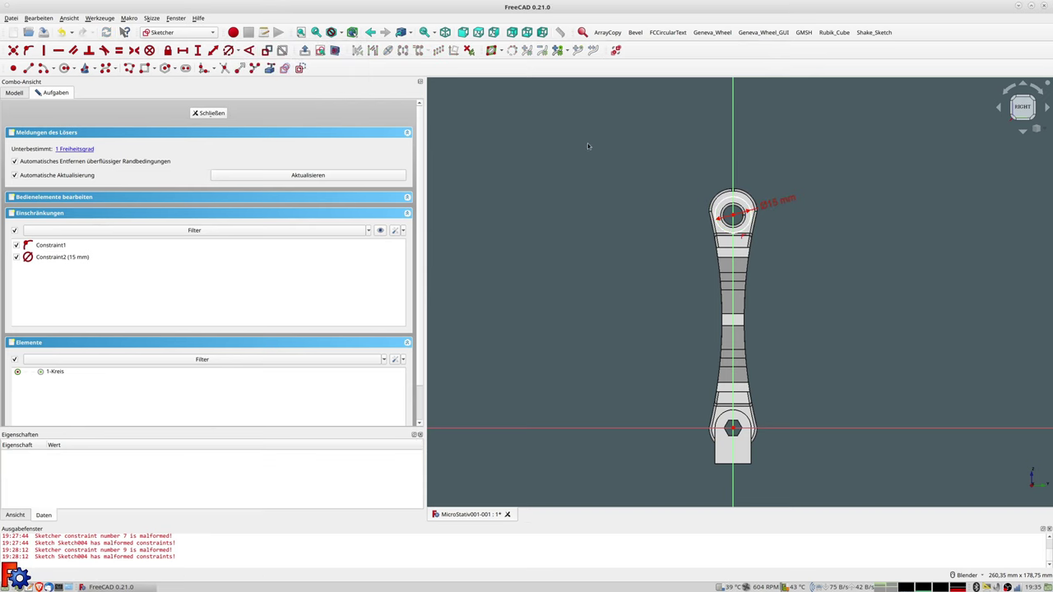
{"action": "scroll", "coordinate": [783, 223], "scroll_direction": "up", "scroll_amount": 3}
{"action": "mouse_move", "coordinate": [785, 182]}
{"action": "middle_mouse_down"}
{"action": "mouse_move", "coordinate": [789, 254]}
{"action": "mouse_move", "coordinate": [686, 230]}
{"action": "middle_mouse_up"}
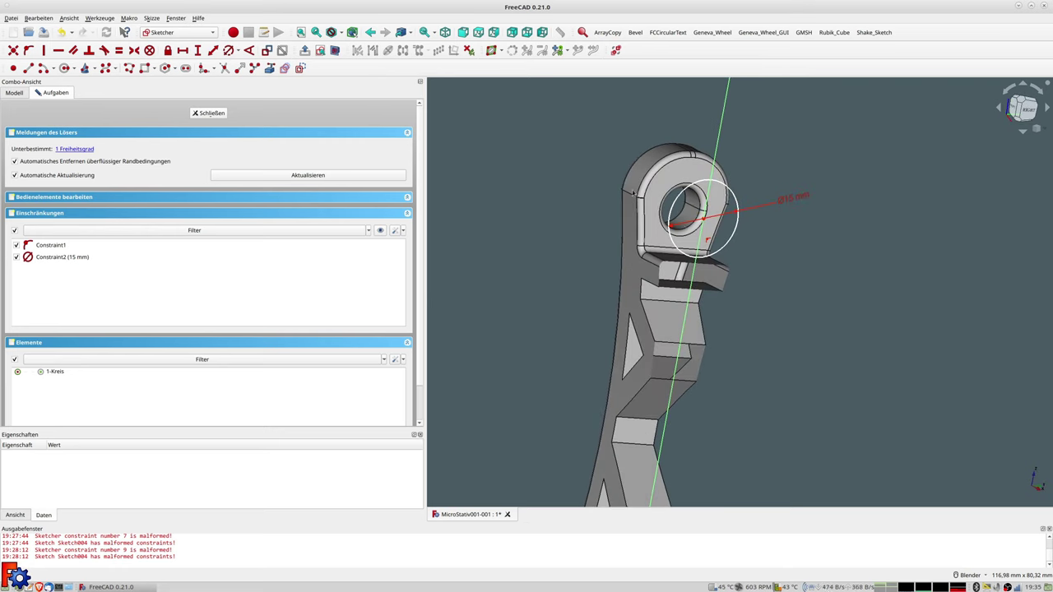
{"action": "left_click", "coordinate": [320, 50]}
{"action": "mouse_move", "coordinate": [679, 183]}
{"action": "middle_mouse_down", "text": "shift"}
{"action": "mouse_move", "coordinate": [663, 296]}
{"action": "mouse_move", "coordinate": [634, 373]}
{"action": "middle_mouse_up", "text": "shift"}
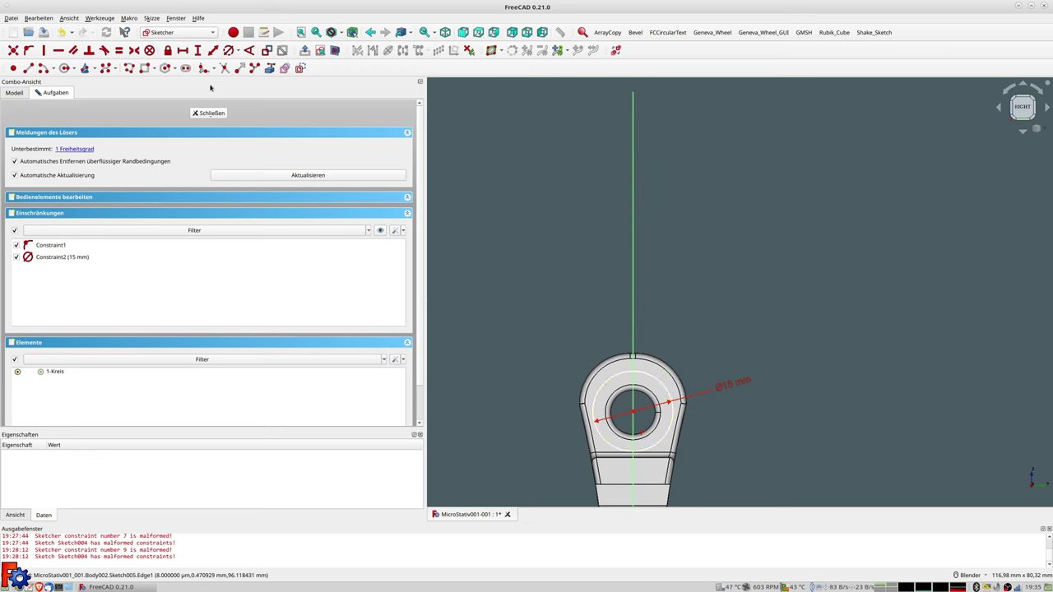
Draw a second Ø15 mm circle higher up on the vertical axis.
{"action": "left_click", "coordinate": [65, 69]}
{"action": "left_click", "coordinate": [633, 107]}
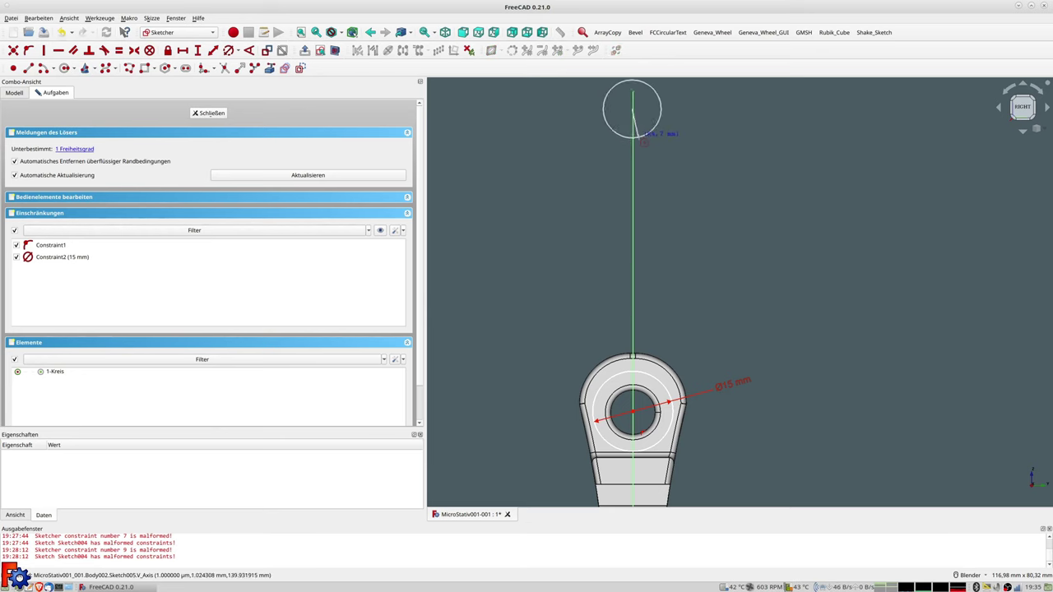
{"action": "left_click", "coordinate": [654, 128]}
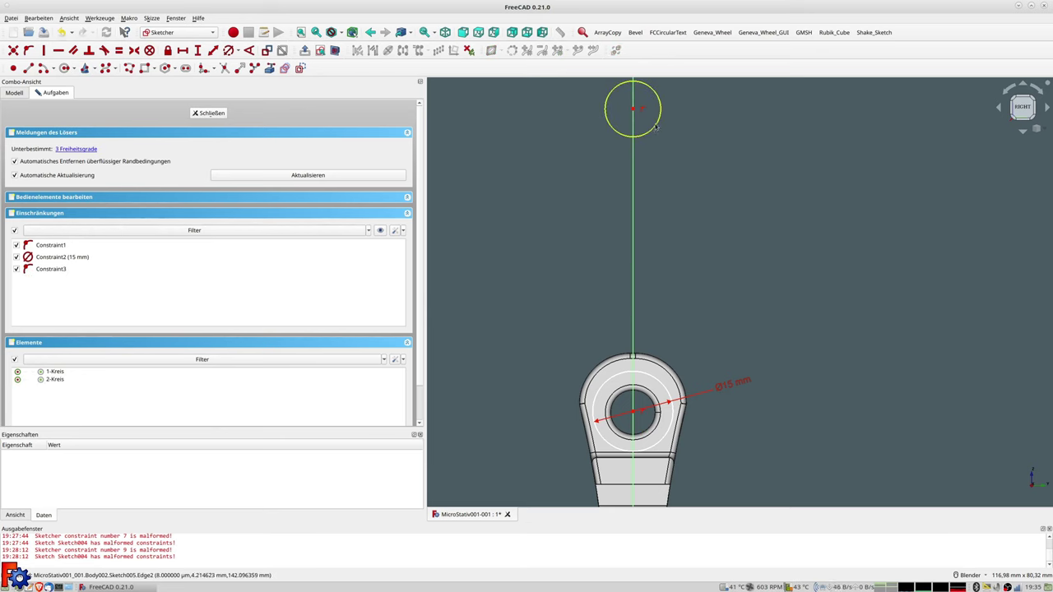
{"action": "left_click", "coordinate": [656, 129]}
{"action": "left_click", "coordinate": [229, 51]}
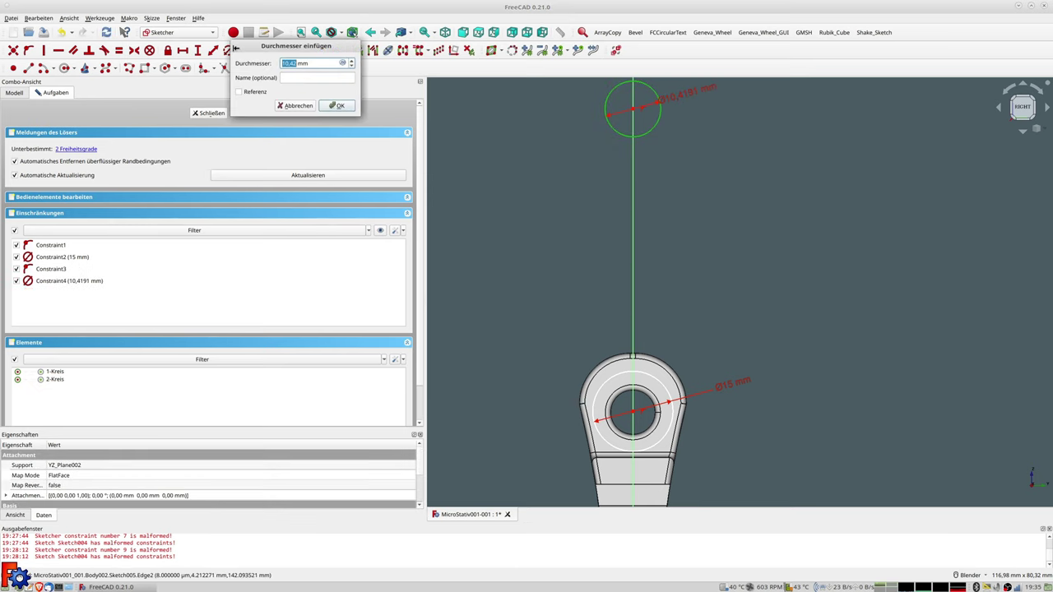
{"action": "type", "text": "15"}
{"action": "key", "text": "Return"}
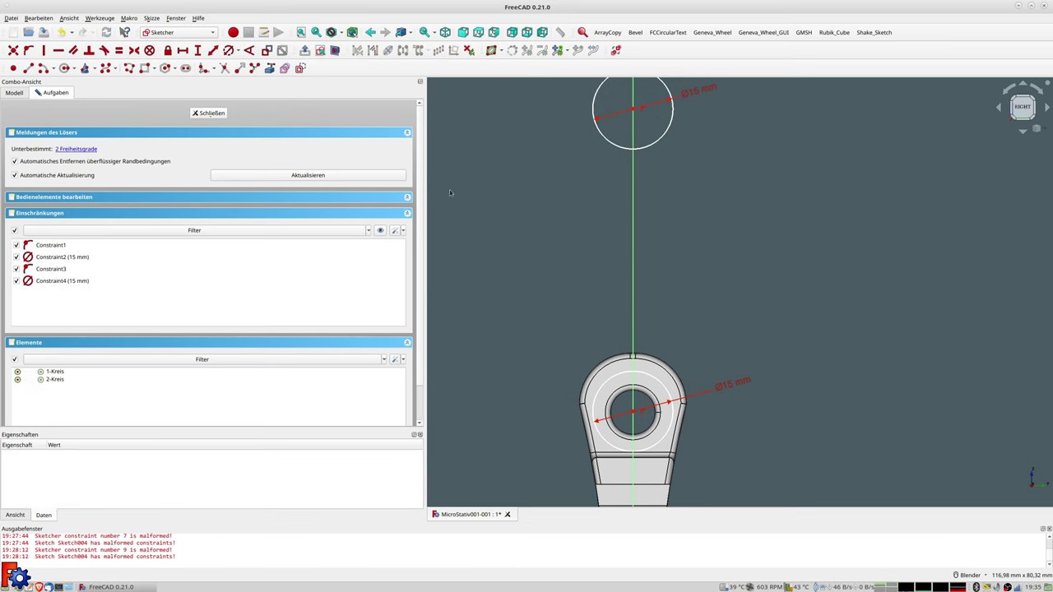
{"action": "scroll", "coordinate": [604, 240], "scroll_direction": "down", "scroll_amount": 2}
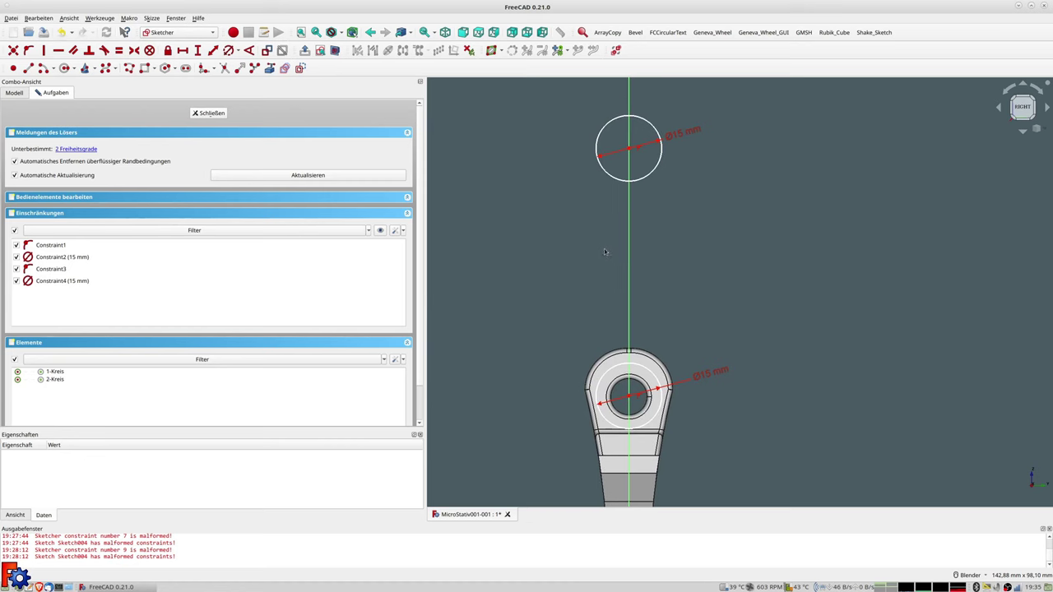
Draw a horizontal construction line across the axis between the two circles.
{"action": "left_click", "coordinate": [29, 67]}
{"action": "left_click", "coordinate": [800, 240]}
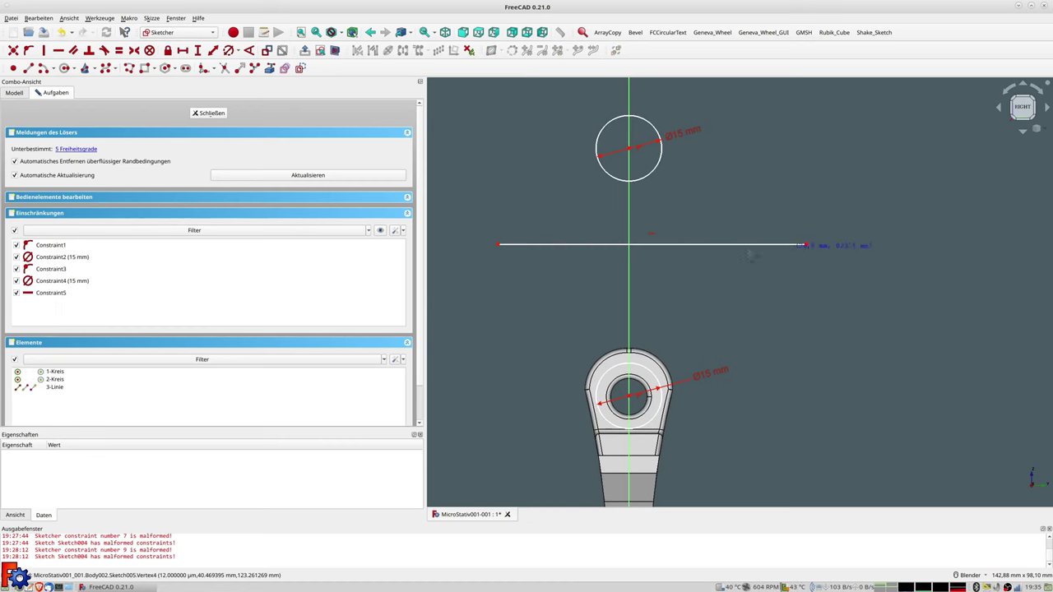
{"action": "left_click", "coordinate": [658, 243]}
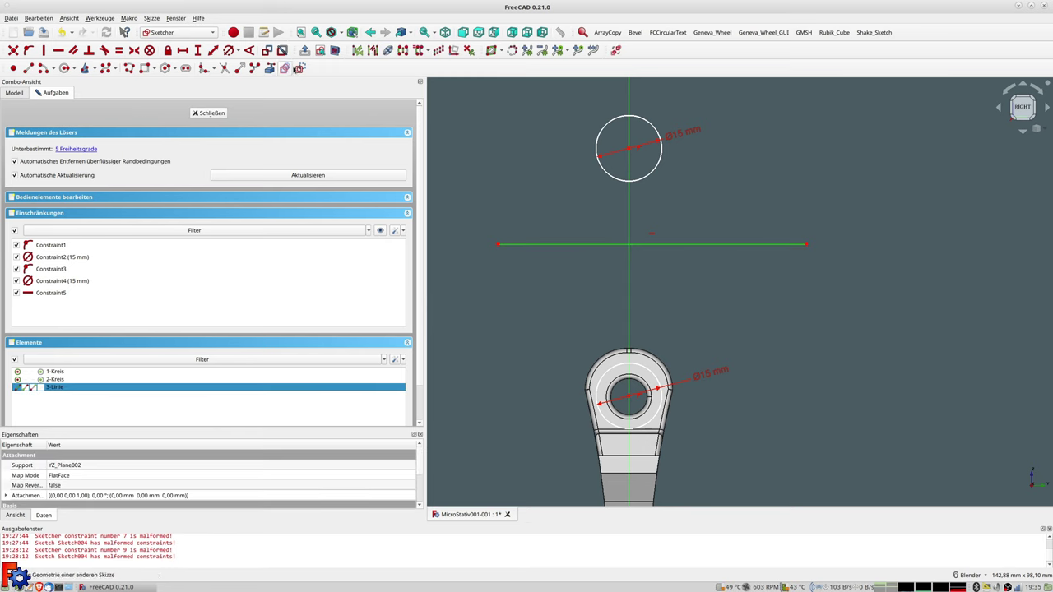
{"action": "left_click", "coordinate": [299, 68]}
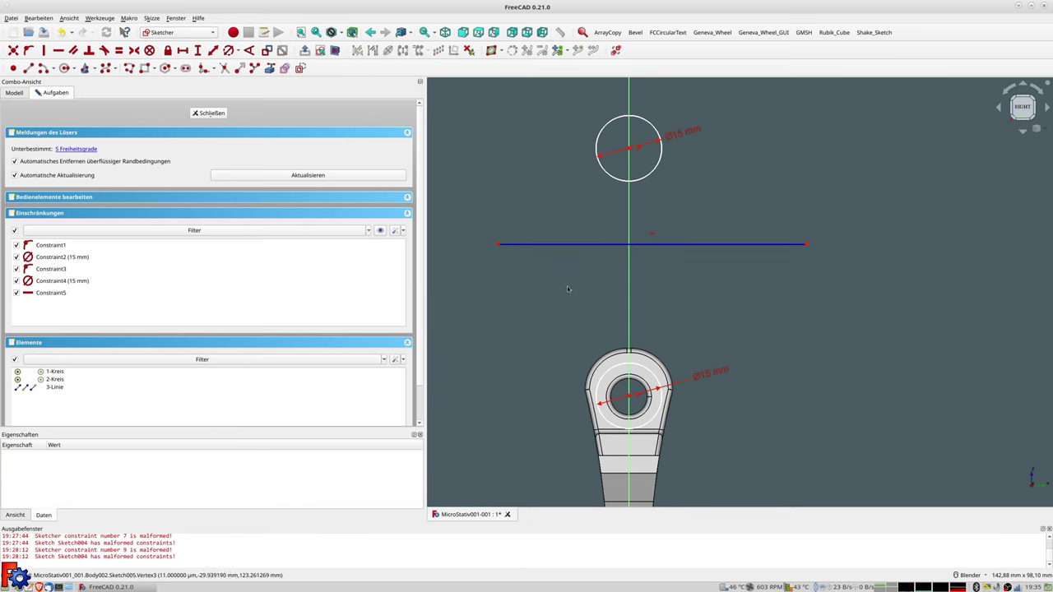
{"action": "scroll", "coordinate": [567, 292], "scroll_direction": "down", "scroll_amount": 2}
{"action": "scroll", "coordinate": [554, 292], "scroll_direction": "down", "scroll_amount": 2}
{"action": "middle_click_drag", "start_coordinate": [584, 273], "coordinate": [688, 214], "text": "shift"}
{"action": "scroll", "coordinate": [688, 227], "scroll_direction": "down", "scroll_amount": 2}
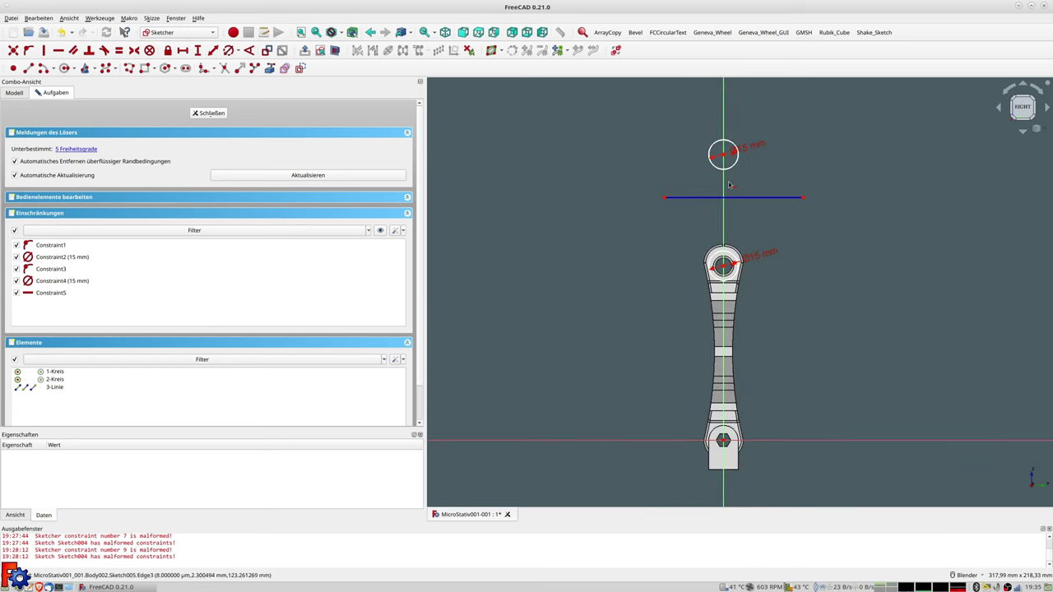
Attempt a circle-to-circle distance, dismiss the wrong-selection warning, and select the upper eye circle.
{"action": "left_click", "coordinate": [723, 155]}
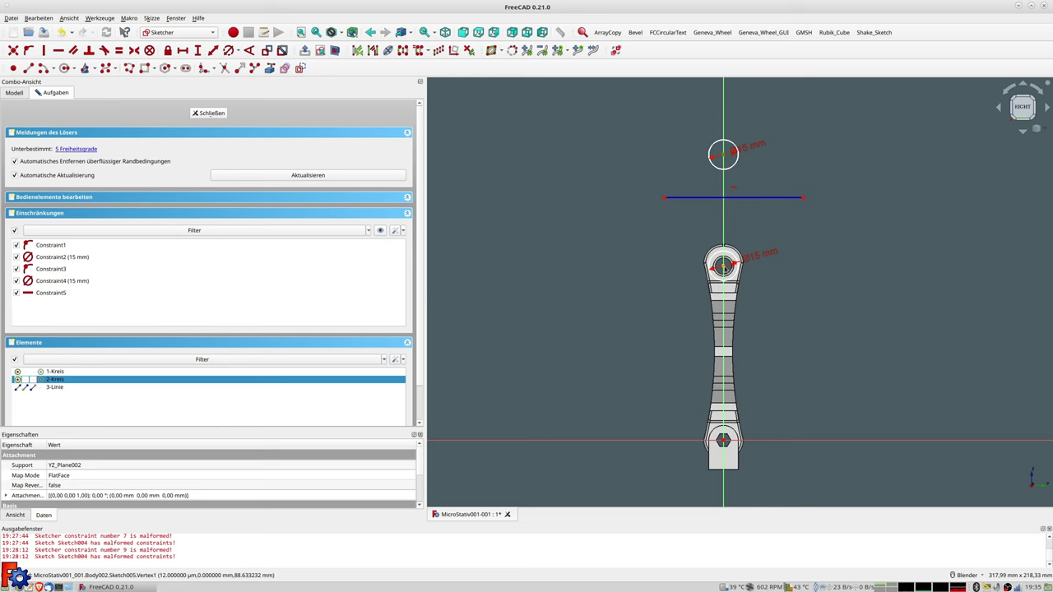
{"action": "key", "text": "Escape"}
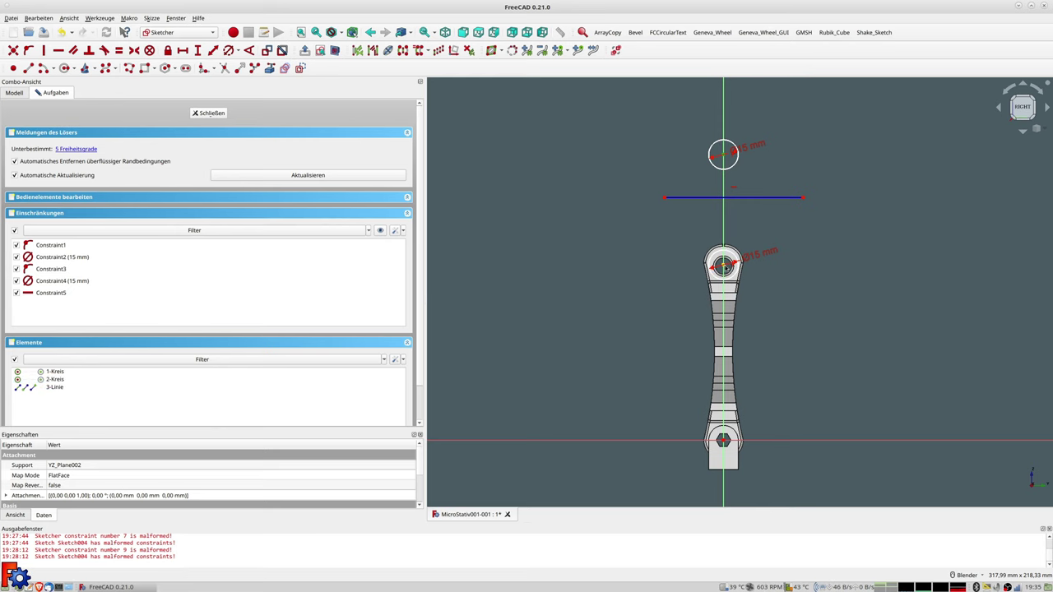
{"action": "left_click", "coordinate": [724, 265]}
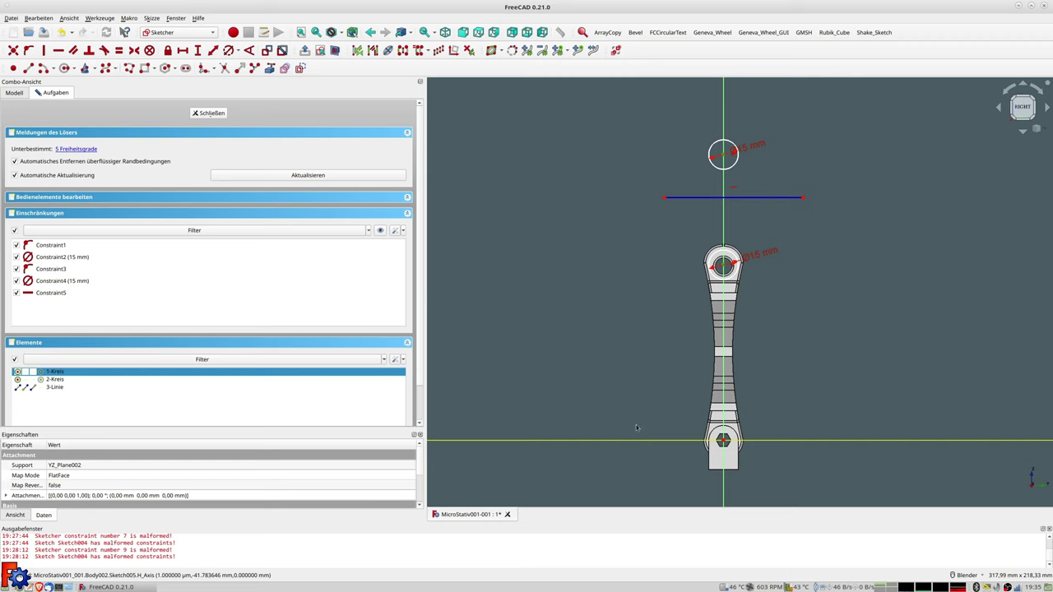
{"action": "left_click", "coordinate": [213, 51]}
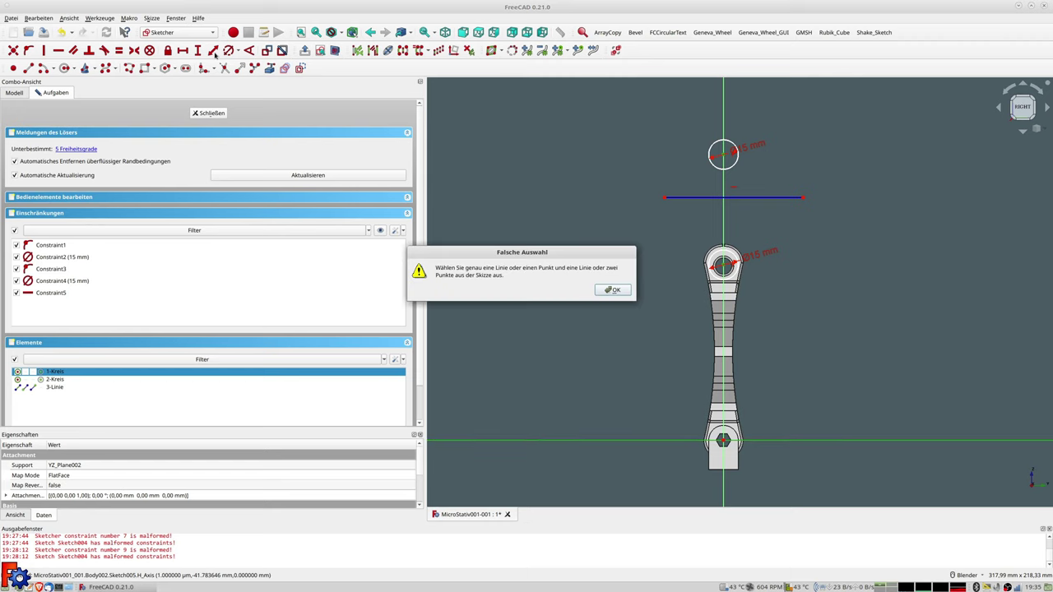
{"action": "left_click", "coordinate": [616, 289]}
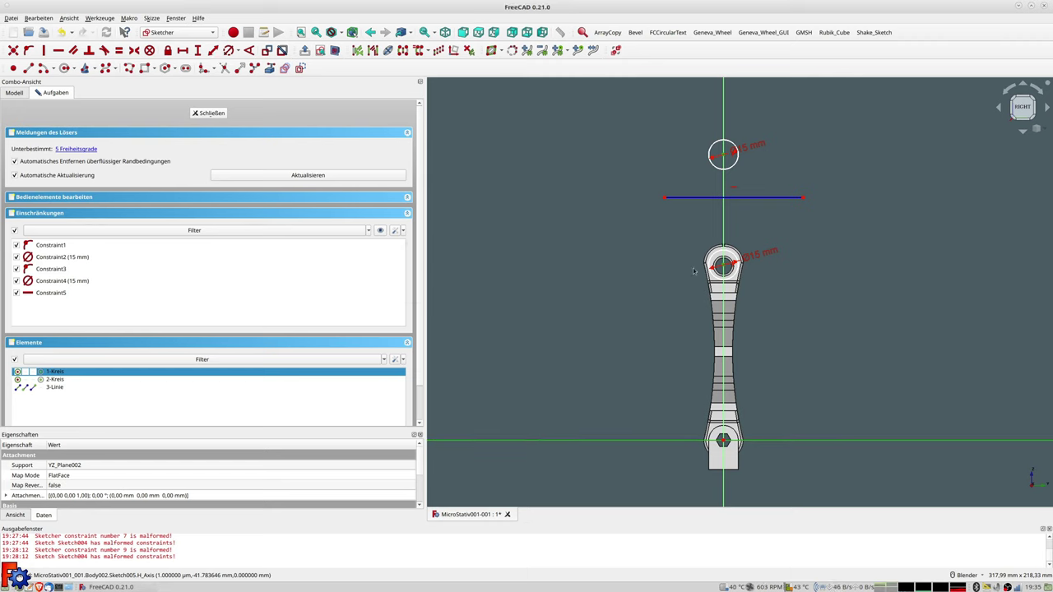
{"action": "left_click", "coordinate": [794, 228]}
{"action": "scroll", "coordinate": [716, 260], "scroll_direction": "up", "scroll_amount": 2}
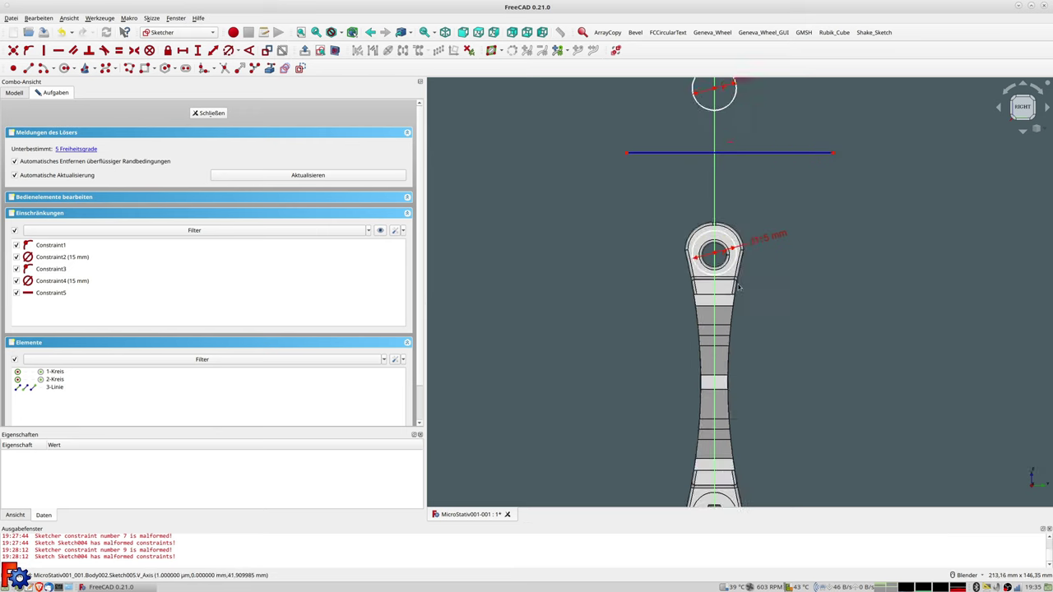
{"action": "scroll", "coordinate": [702, 242], "scroll_direction": "up", "scroll_amount": 3}
{"action": "left_click", "coordinate": [702, 239]}
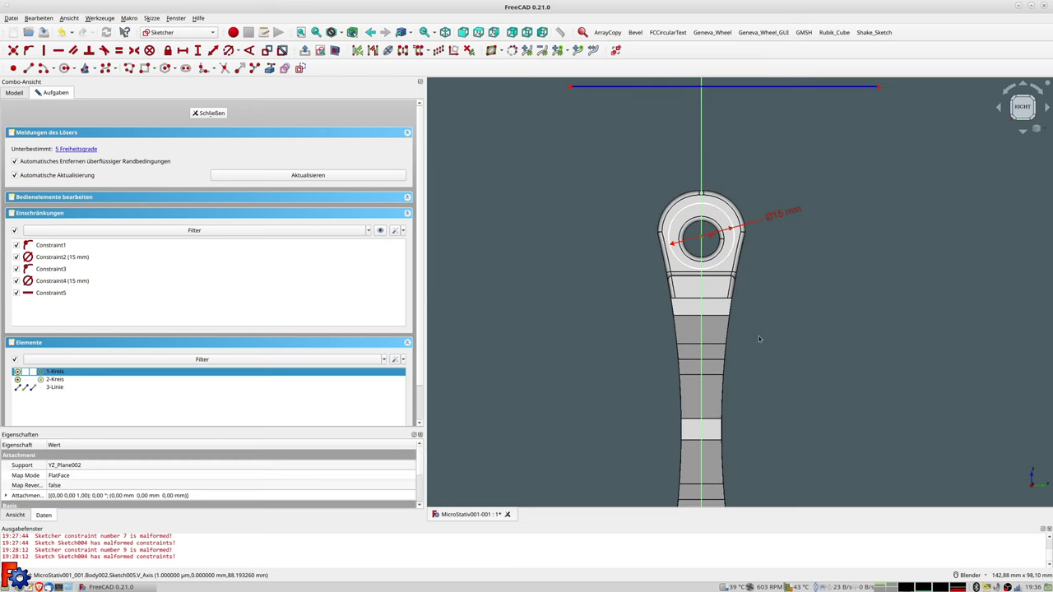
{"action": "scroll", "coordinate": [741, 345], "scroll_direction": "down", "scroll_amount": 3}
Constrain the upper eye circle's centre 90 mm vertically from the horizontal axis.
{"action": "left_click", "coordinate": [677, 502]}
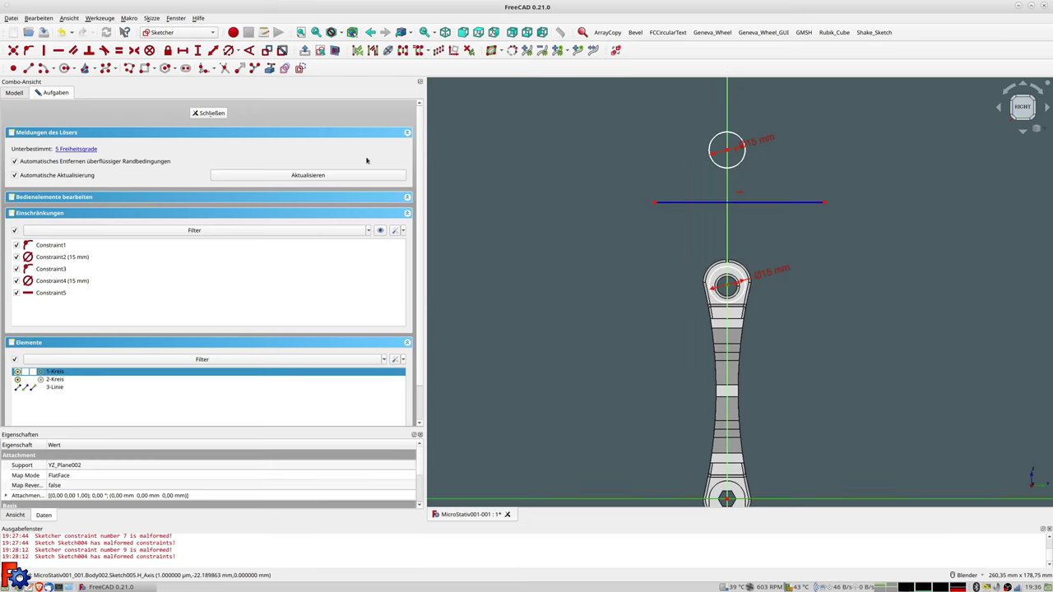
{"action": "left_click", "coordinate": [216, 50]}
{"action": "type", "text": "90"}
{"action": "key", "text": "Return"}
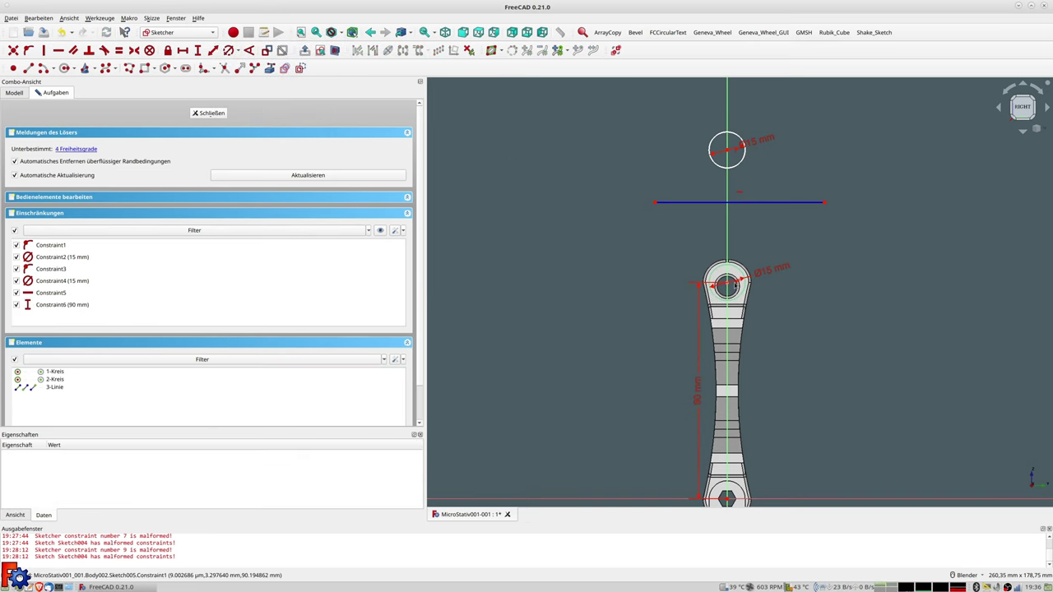
{"action": "scroll", "coordinate": [734, 284], "scroll_direction": "up", "scroll_amount": 3}
{"action": "scroll", "coordinate": [733, 285], "scroll_direction": "up", "scroll_amount": 2}
{"action": "scroll", "coordinate": [732, 284], "scroll_direction": "down", "scroll_amount": 4}
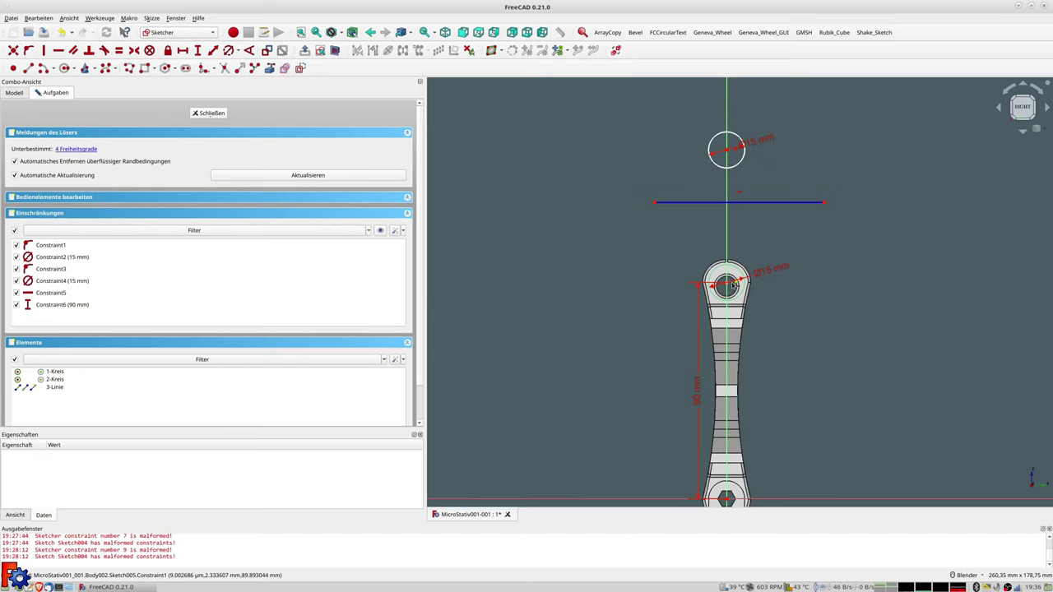
{"action": "middle_click_drag", "start_coordinate": [735, 286], "coordinate": [708, 226], "text": "shift"}
{"action": "scroll", "coordinate": [709, 229], "scroll_direction": "up", "scroll_amount": 2}
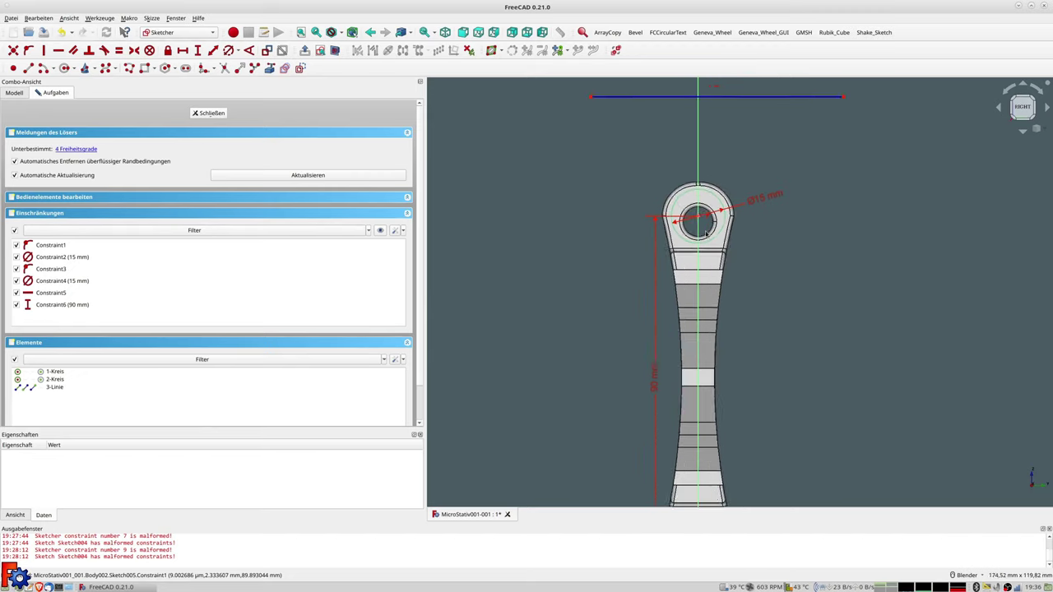
{"action": "scroll", "coordinate": [712, 233], "scroll_direction": "up", "scroll_amount": 2}
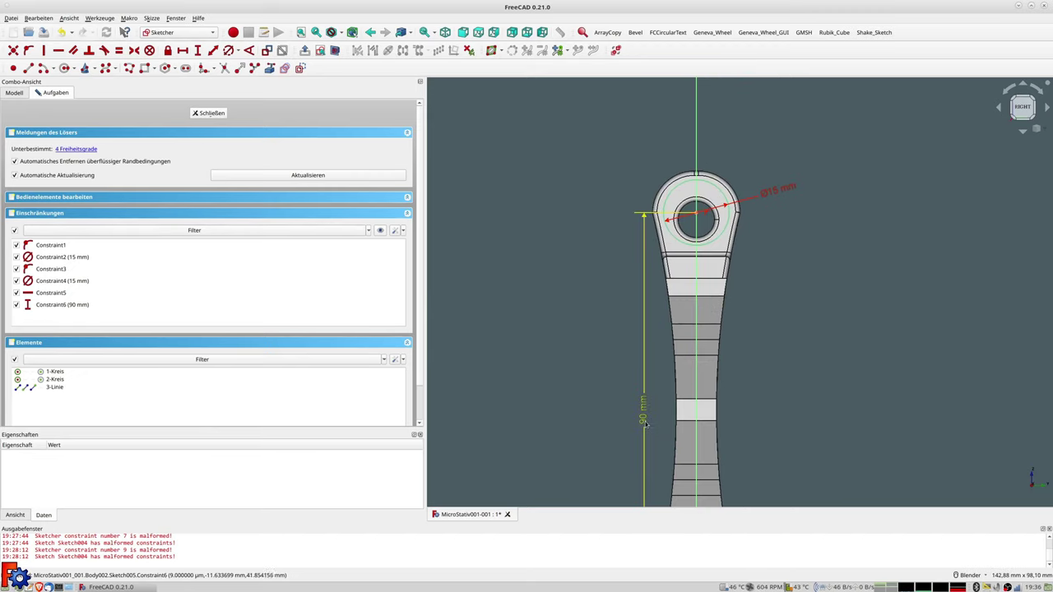
Close the Arm2 sketch and open Arm1's outline sketch for reference.
{"action": "left_click", "coordinate": [211, 114]}
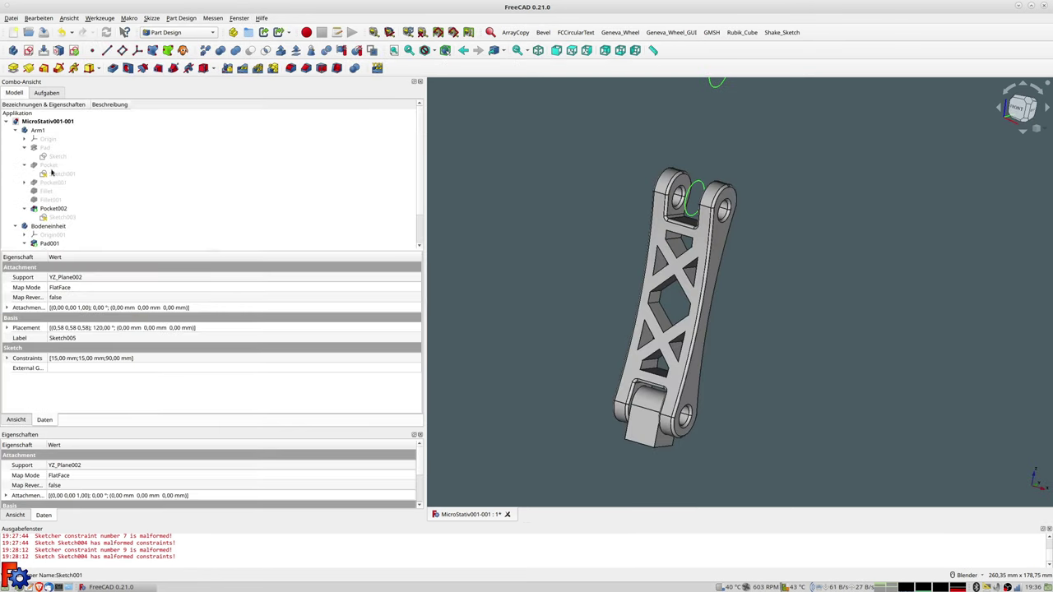
{"action": "double_click", "coordinate": [56, 157]}
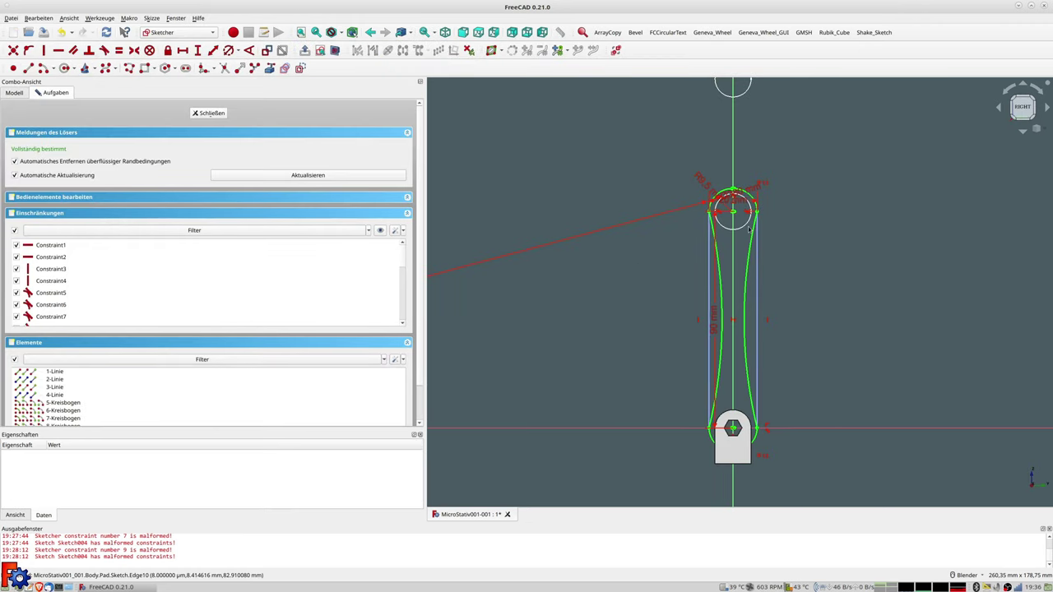
{"action": "scroll", "coordinate": [749, 228], "scroll_direction": "up", "scroll_amount": 6}
{"action": "scroll", "coordinate": [718, 406], "scroll_direction": "down", "scroll_amount": 5}
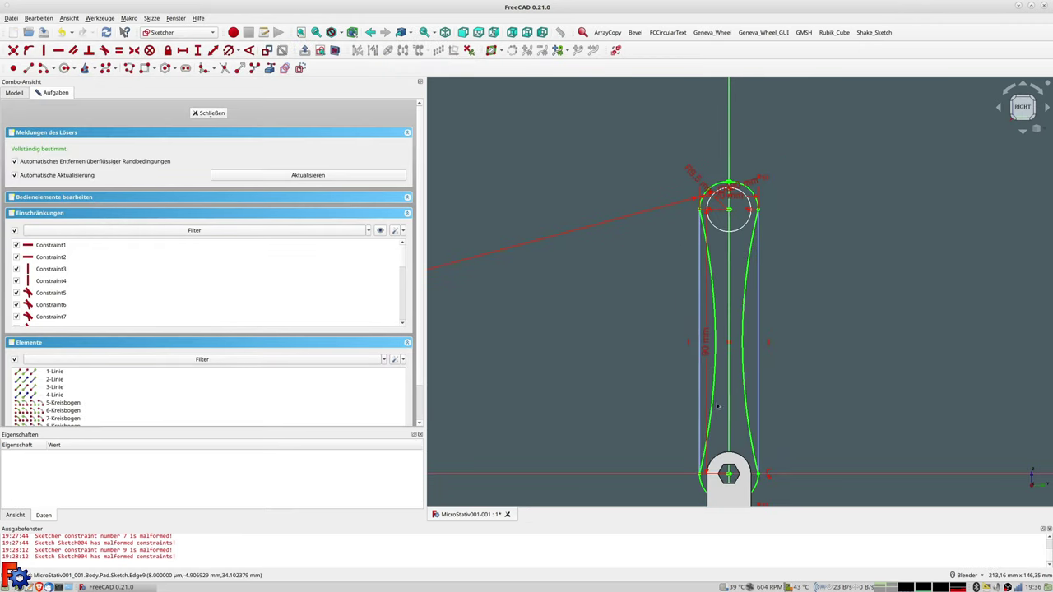
{"action": "scroll", "coordinate": [727, 500], "scroll_direction": "up", "scroll_amount": 2}
{"action": "scroll", "coordinate": [727, 501], "scroll_direction": "up", "scroll_amount": 3}
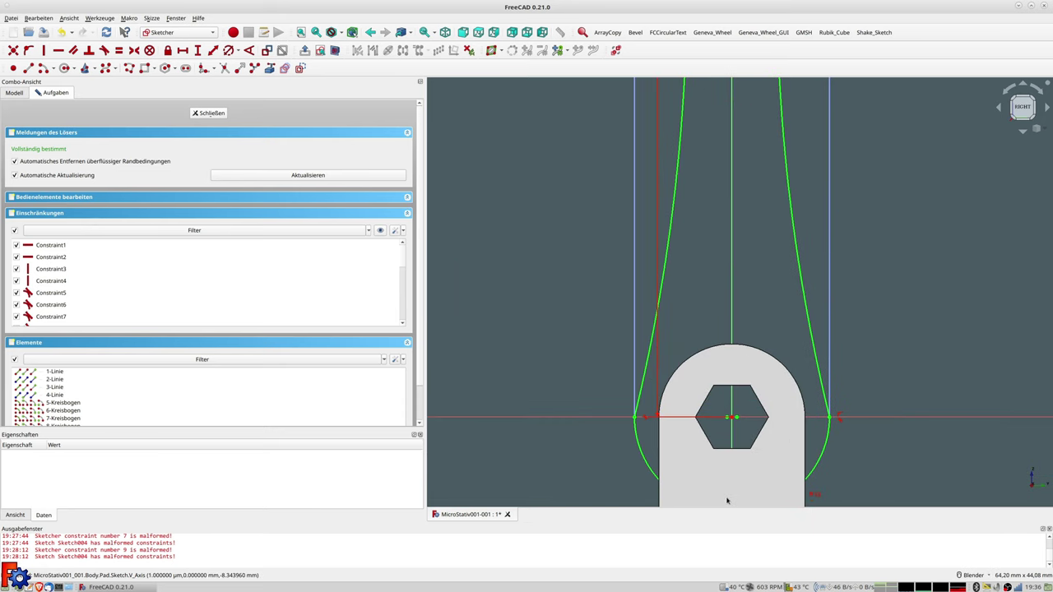
{"action": "scroll", "coordinate": [728, 500], "scroll_direction": "up", "scroll_amount": 1}
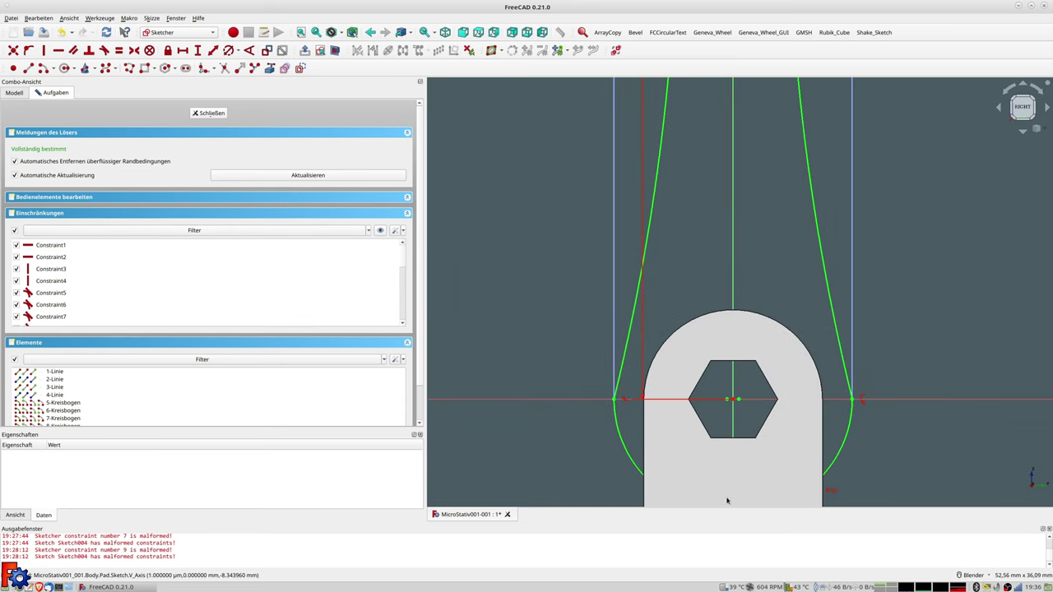
Zoom around Arm1's fully constrained tapered-arc outline, then close that sketch.
{"action": "scroll", "coordinate": [728, 500], "scroll_direction": "up", "scroll_amount": 1}
{"action": "scroll", "coordinate": [727, 500], "scroll_direction": "up", "scroll_amount": 1}
{"action": "scroll", "coordinate": [727, 500], "scroll_direction": "down", "scroll_amount": 8}
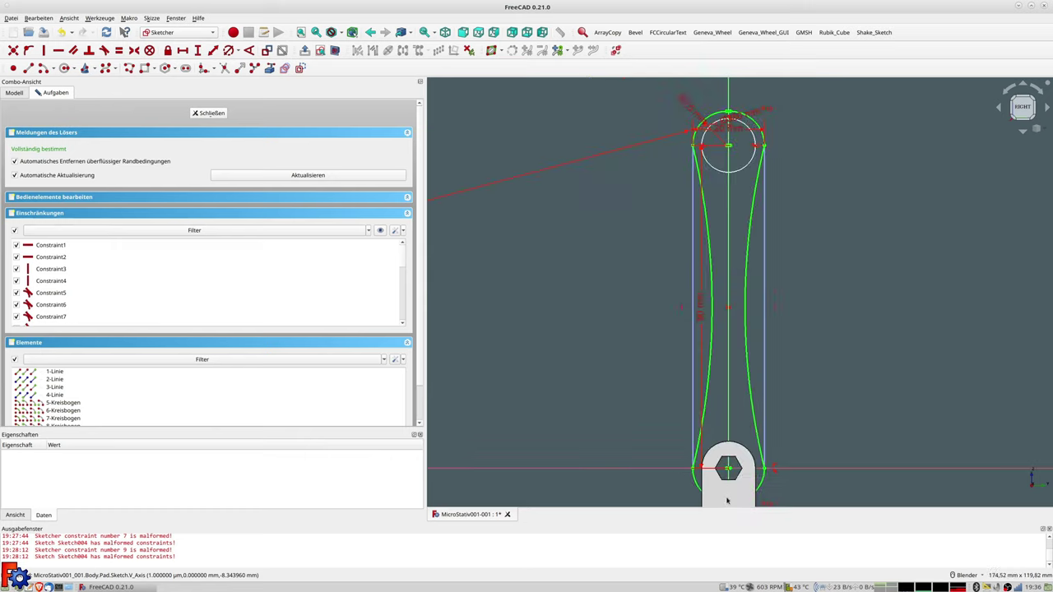
{"action": "scroll", "coordinate": [751, 138], "scroll_direction": "up", "scroll_amount": 3}
{"action": "scroll", "coordinate": [750, 138], "scroll_direction": "up", "scroll_amount": 3}
{"action": "scroll", "coordinate": [750, 138], "scroll_direction": "up", "scroll_amount": 1}
{"action": "scroll", "coordinate": [750, 138], "scroll_direction": "up", "scroll_amount": 1}
{"action": "scroll", "coordinate": [750, 138], "scroll_direction": "down", "scroll_amount": 5}
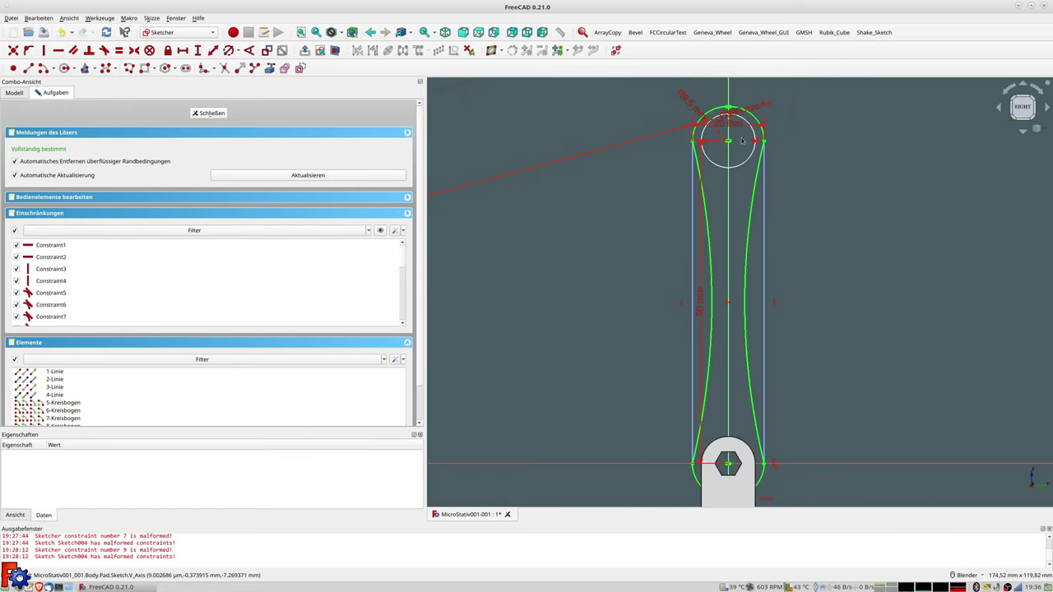
{"action": "left_click", "coordinate": [216, 113]}
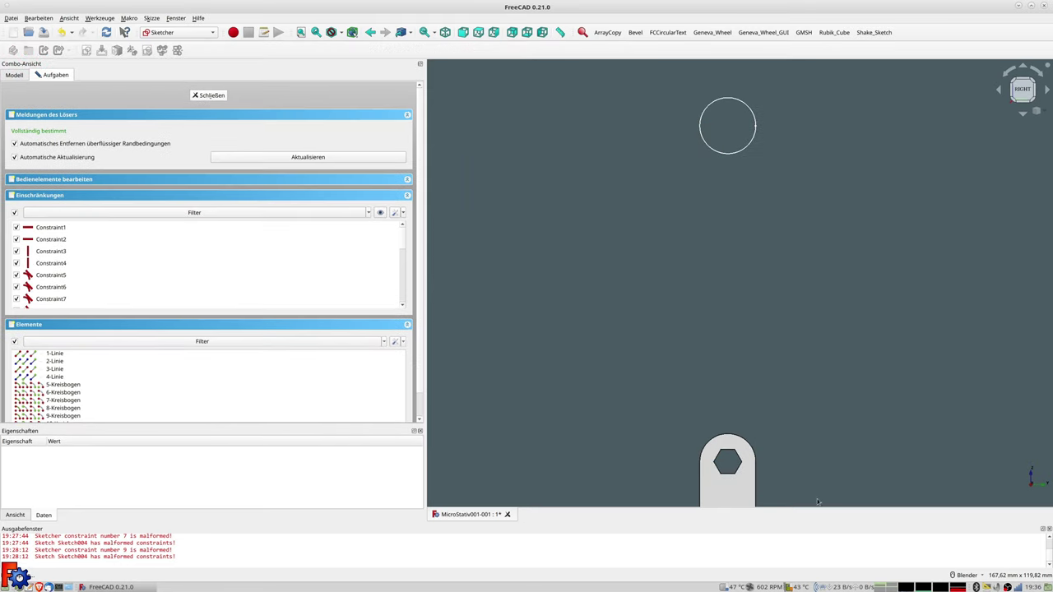
{"action": "scroll", "coordinate": [58, 230], "scroll_direction": "down", "scroll_amount": 1}
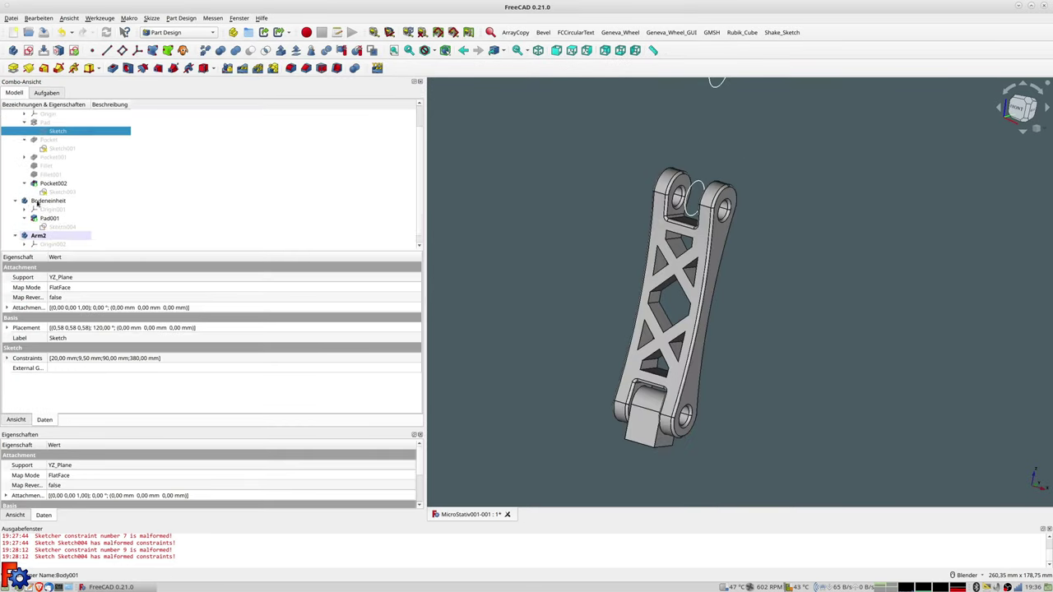
{"action": "scroll", "coordinate": [57, 235], "scroll_direction": "down", "scroll_amount": 1}
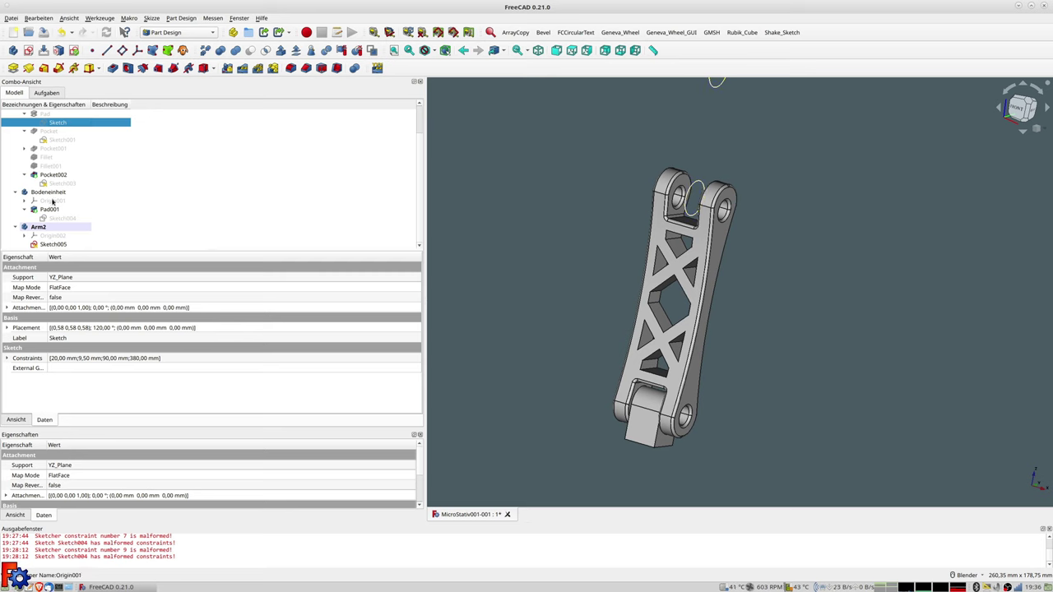
{"action": "double_click", "coordinate": [51, 245]}
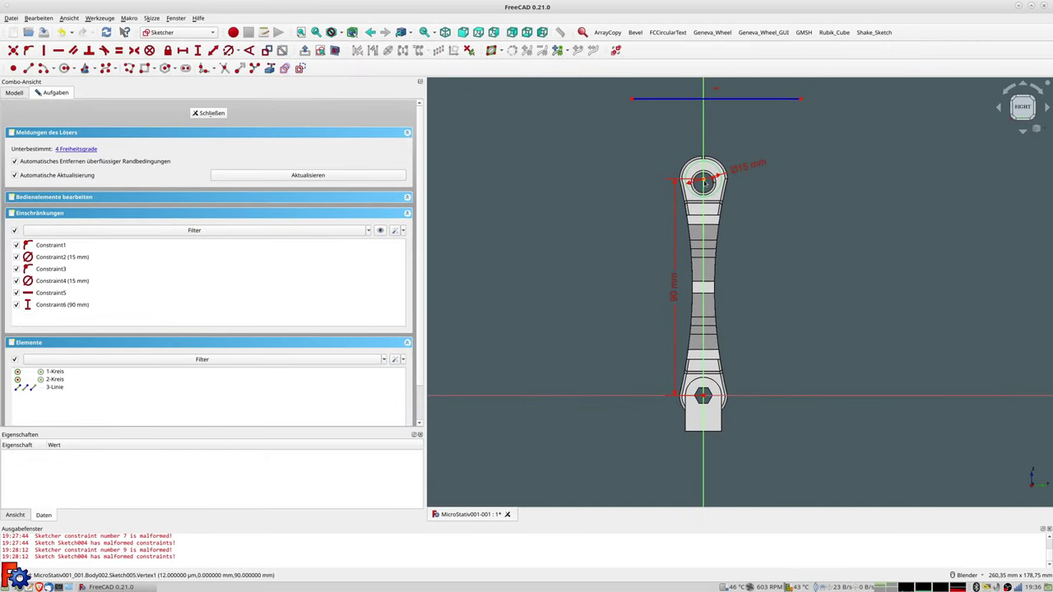
{"action": "scroll", "coordinate": [704, 183], "scroll_direction": "up", "scroll_amount": 1}
{"action": "scroll", "coordinate": [708, 181], "scroll_direction": "up", "scroll_amount": 1}
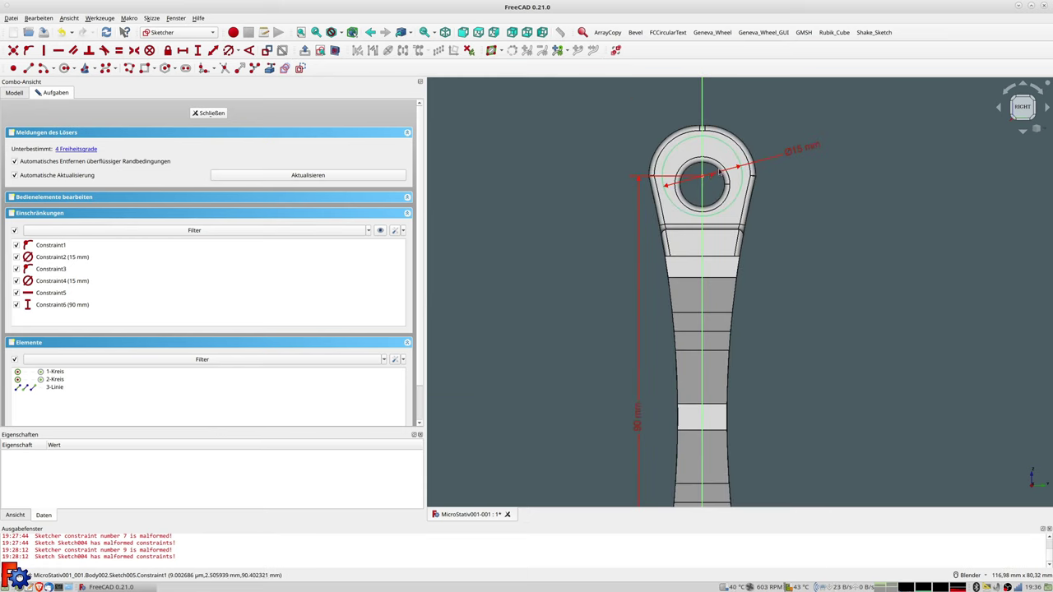
{"action": "left_click", "coordinate": [211, 114]}
{"action": "scroll", "coordinate": [68, 175], "scroll_direction": "up", "scroll_amount": 2}
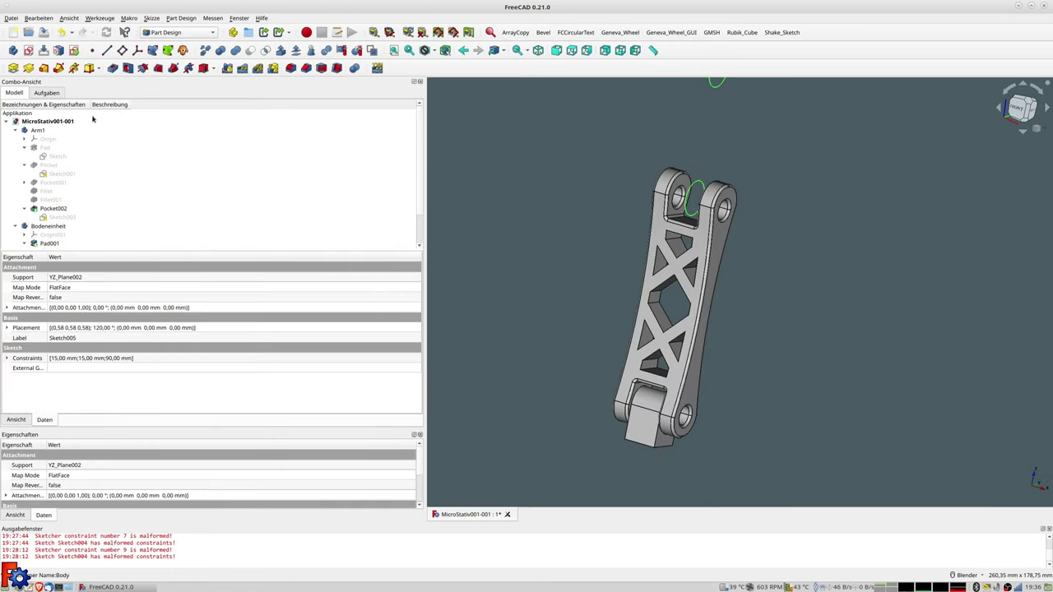
Inspect Arm1's Pad, Sketch001, Pocket and Pocket001 features, then edit Pocket001's Sketch002.
{"action": "left_click", "coordinate": [44, 150]}
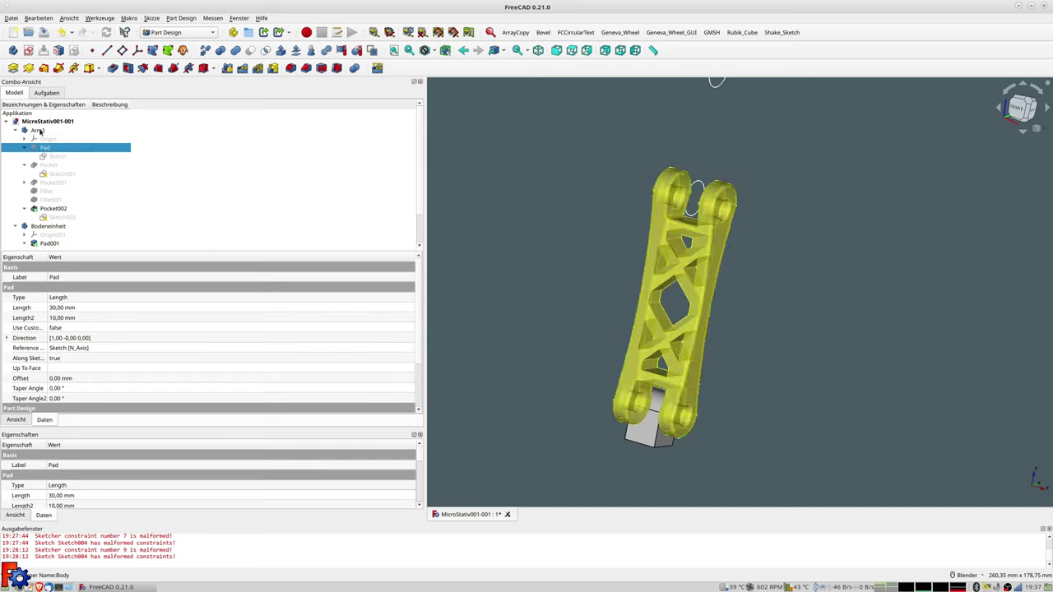
{"action": "left_click", "coordinate": [38, 131]}
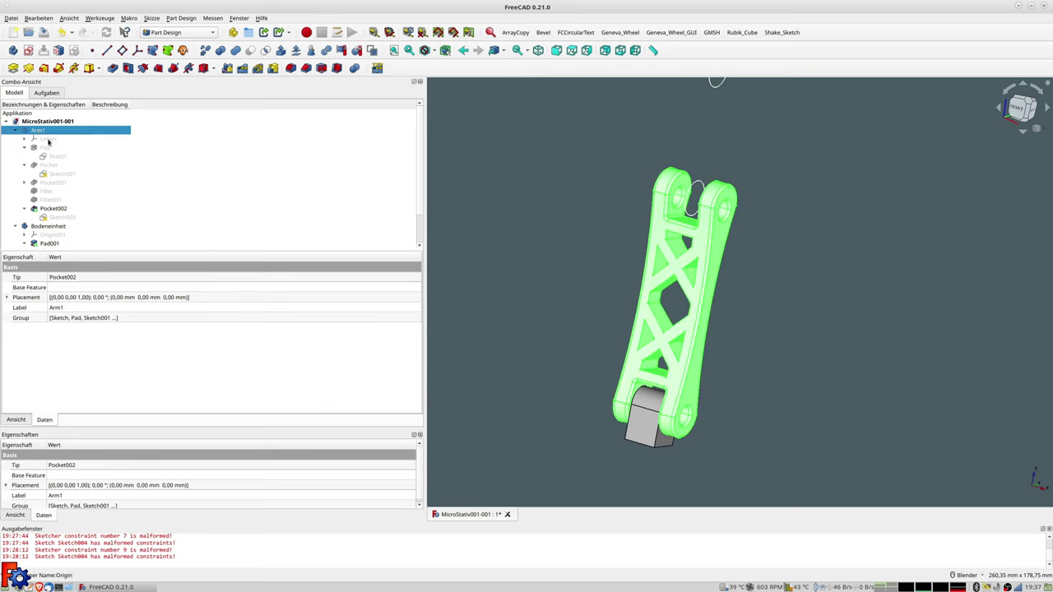
{"action": "left_click", "coordinate": [46, 148]}
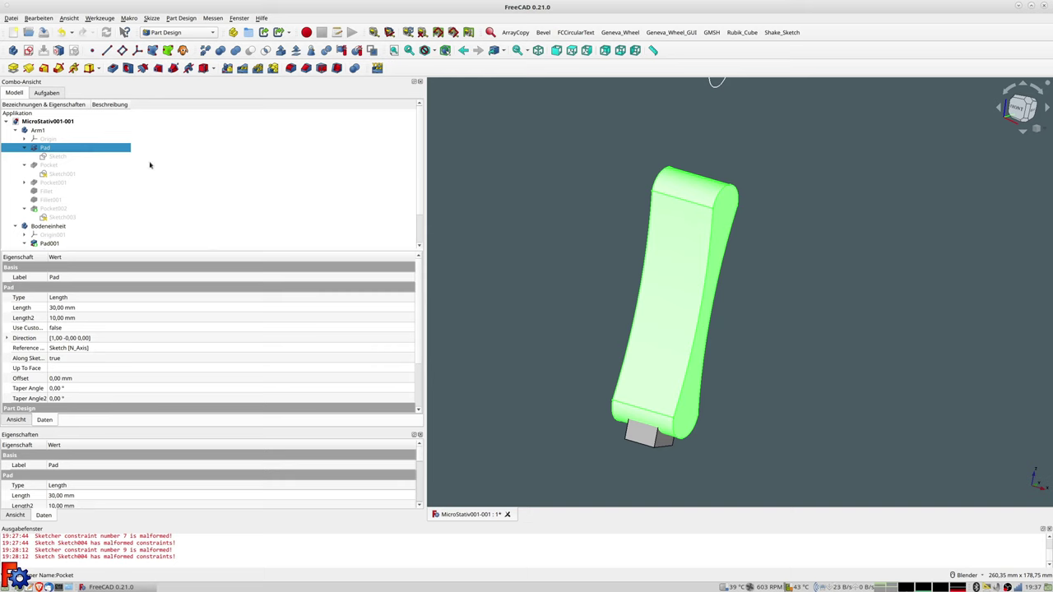
{"action": "left_click", "coordinate": [50, 176]}
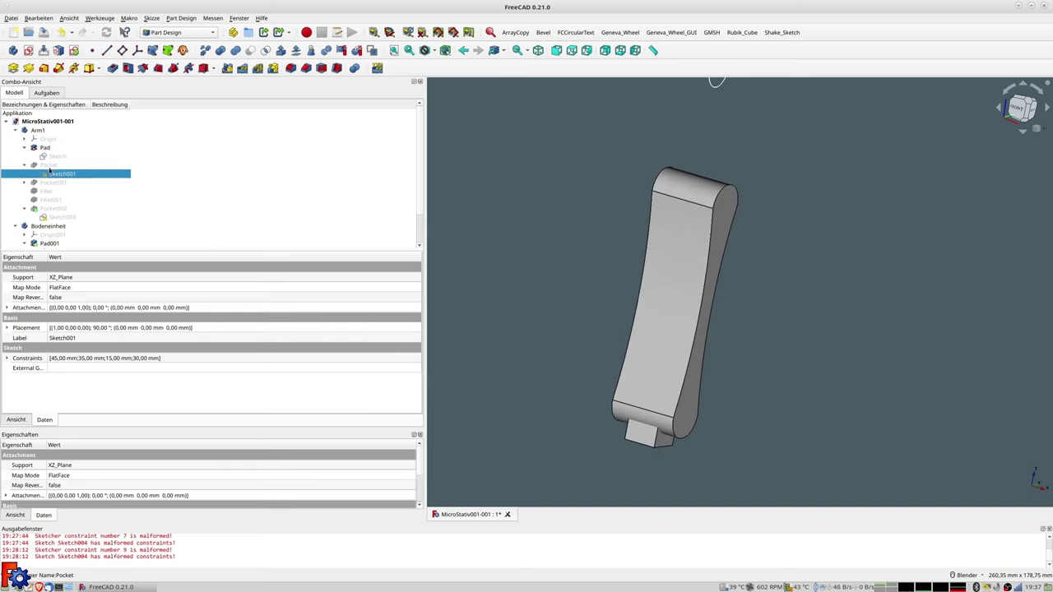
{"action": "left_click", "coordinate": [50, 167]}
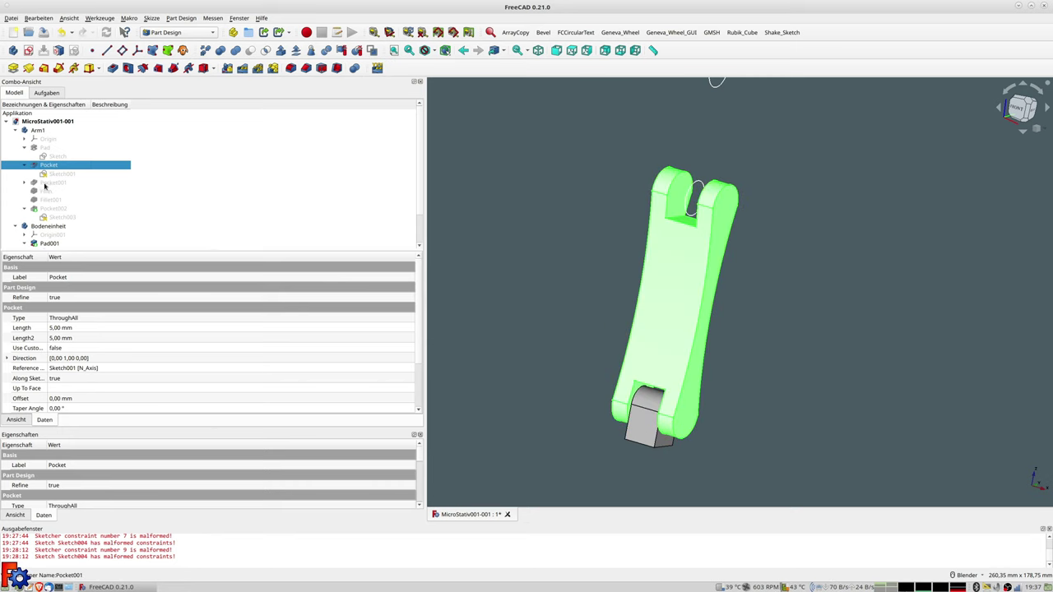
{"action": "left_click", "coordinate": [45, 184]}
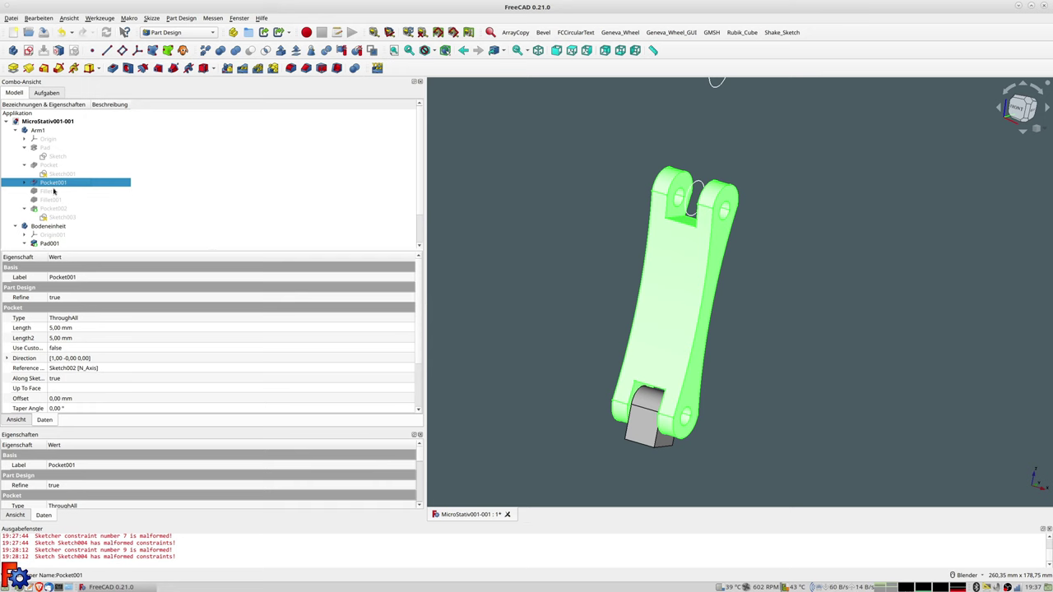
{"action": "left_click", "coordinate": [26, 184]}
{"action": "double_click", "coordinate": [66, 191]}
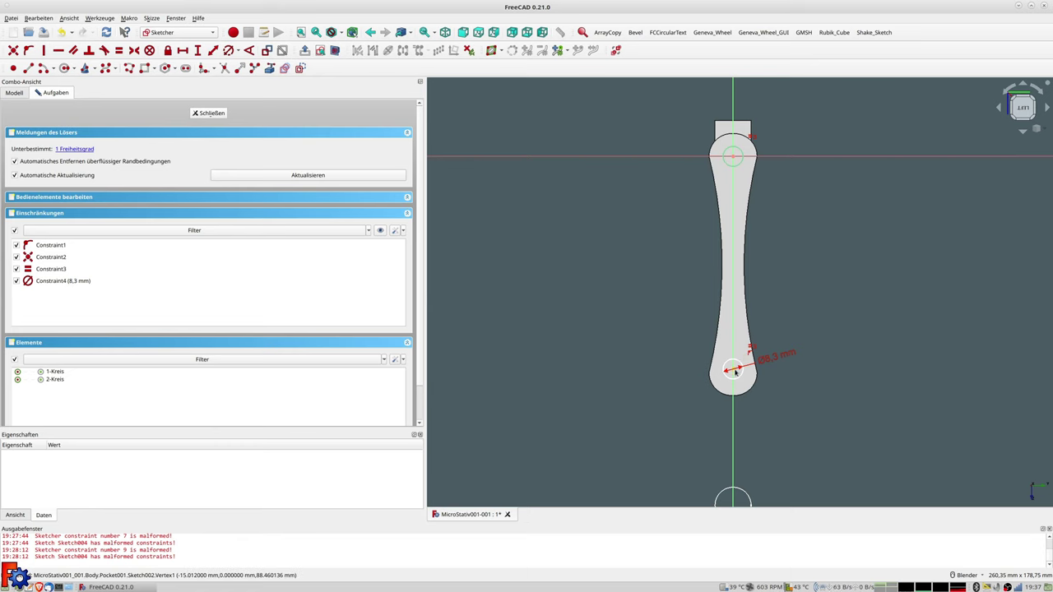
Select and deselect the upper hole circle in Sketch002, zooming to inspect it.
{"action": "left_click", "coordinate": [734, 159]}
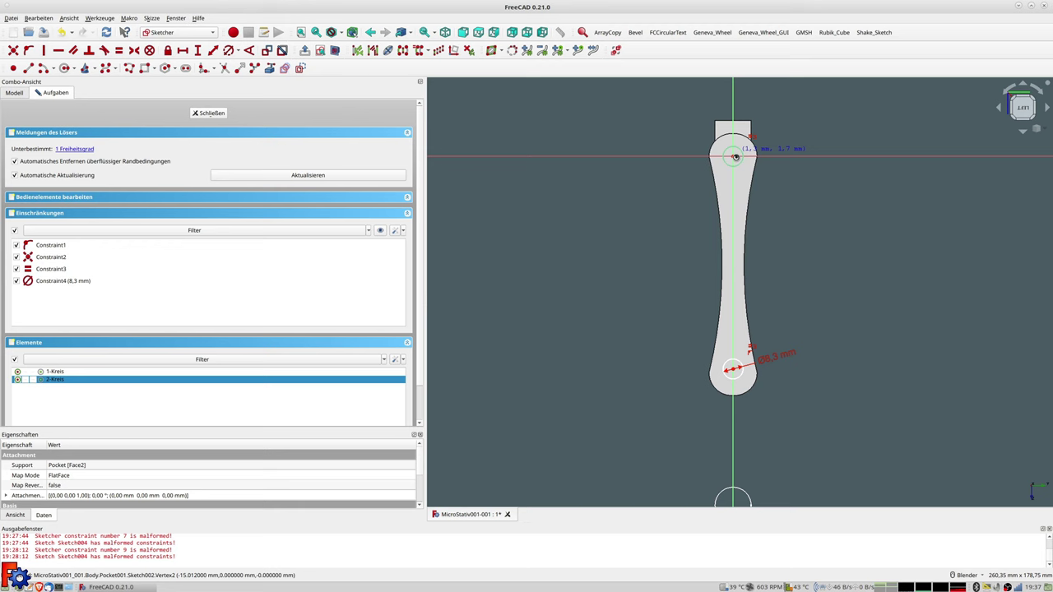
{"action": "left_click", "coordinate": [734, 157]}
{"action": "scroll", "coordinate": [742, 163], "scroll_direction": "up", "scroll_amount": 5}
{"action": "scroll", "coordinate": [741, 164], "scroll_direction": "up", "scroll_amount": 2}
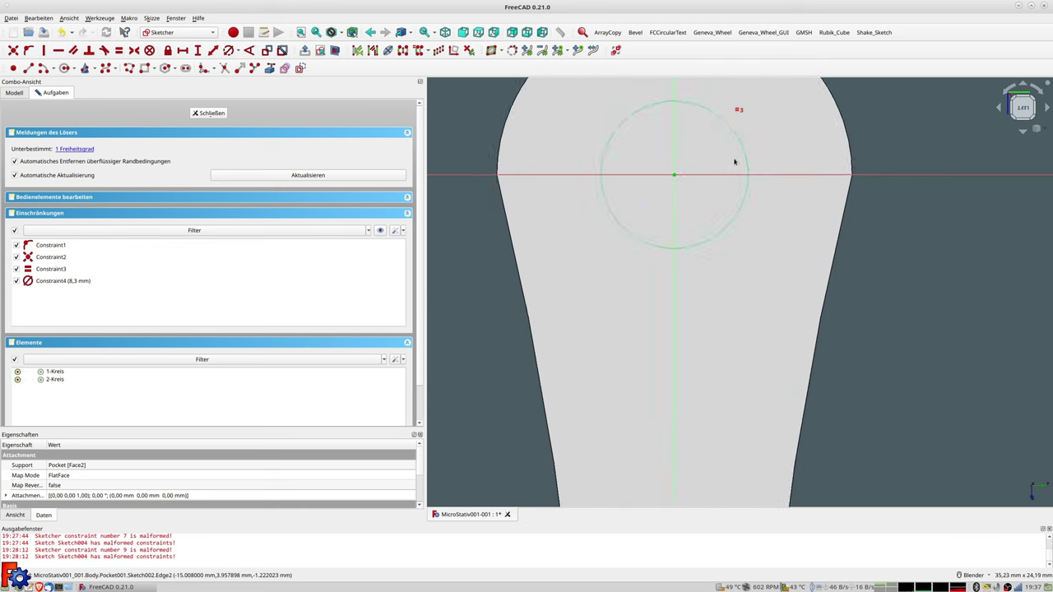
{"action": "scroll", "coordinate": [741, 163], "scroll_direction": "down", "scroll_amount": 6}
{"action": "scroll", "coordinate": [741, 163], "scroll_direction": "down", "scroll_amount": 1}
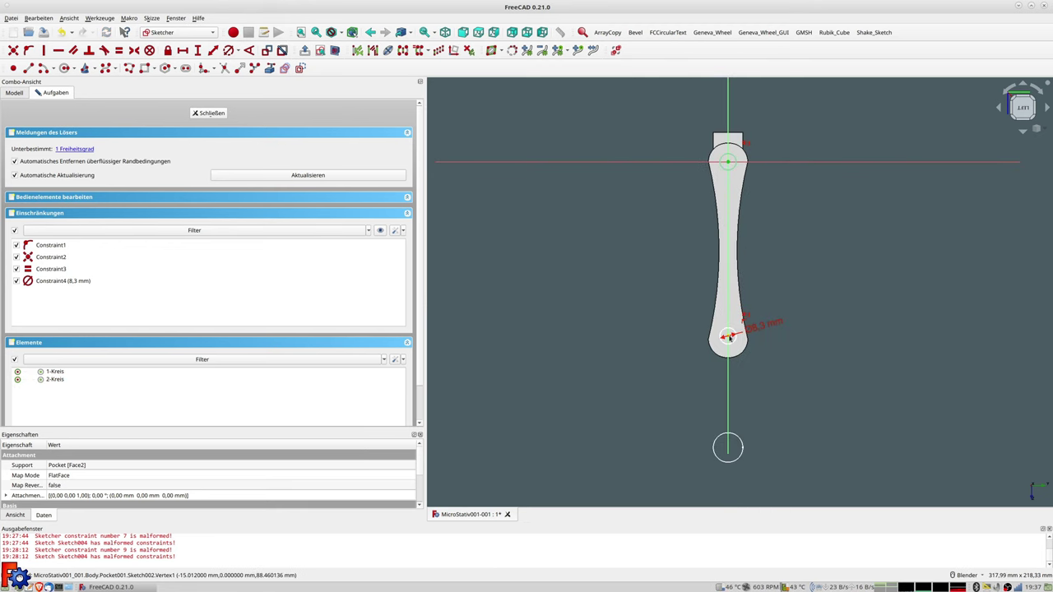
Try constraining the lower hole circle to the horizontal axis, dismissing the 'Falsche Auswahl' warning.
{"action": "left_click", "coordinate": [726, 332]}
{"action": "left_click", "coordinate": [677, 163]}
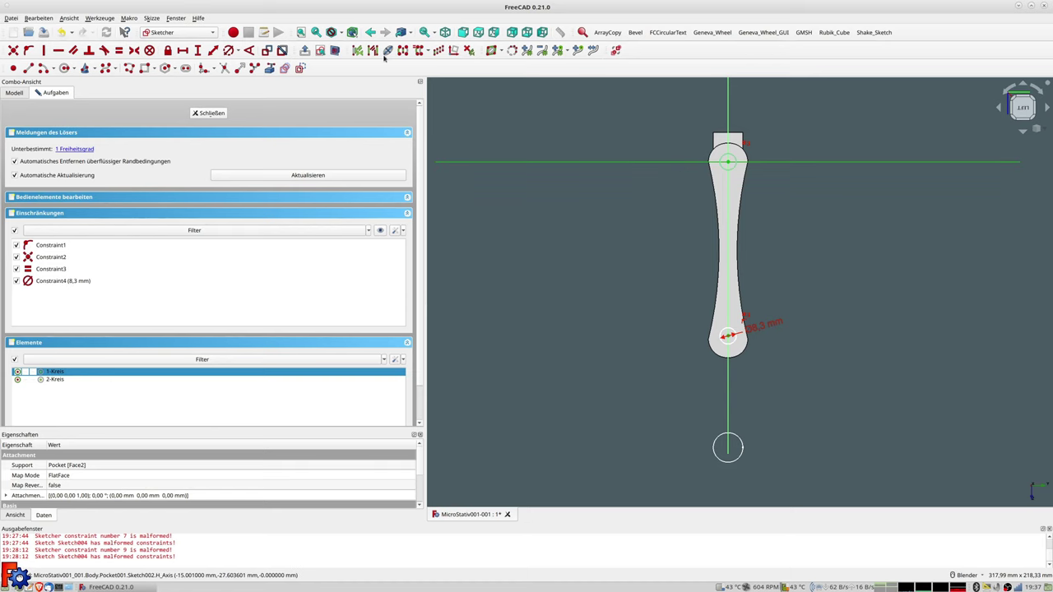
{"action": "left_click", "coordinate": [214, 52]}
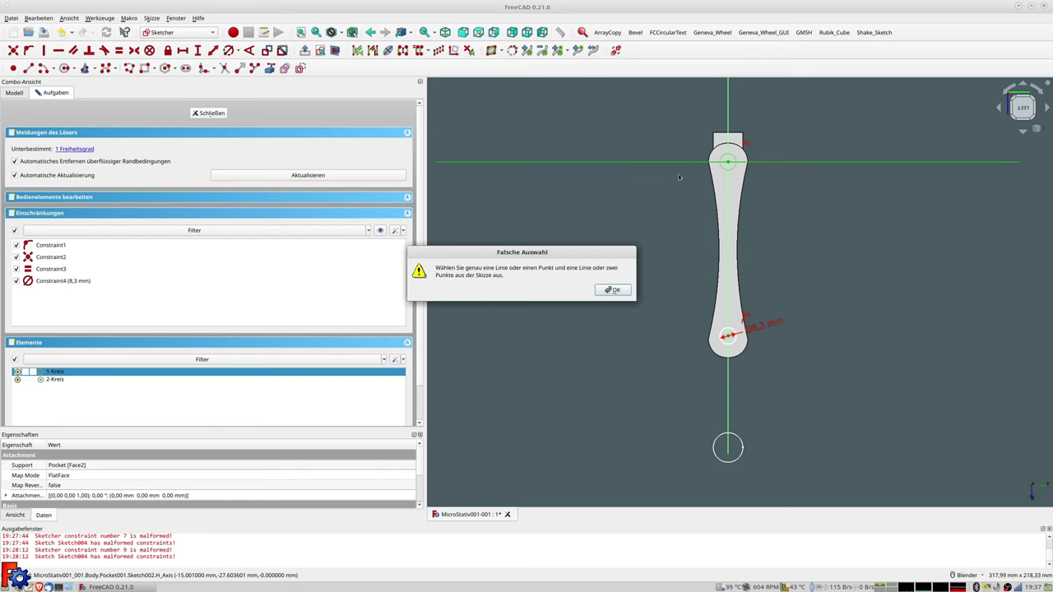
{"action": "left_click", "coordinate": [616, 290]}
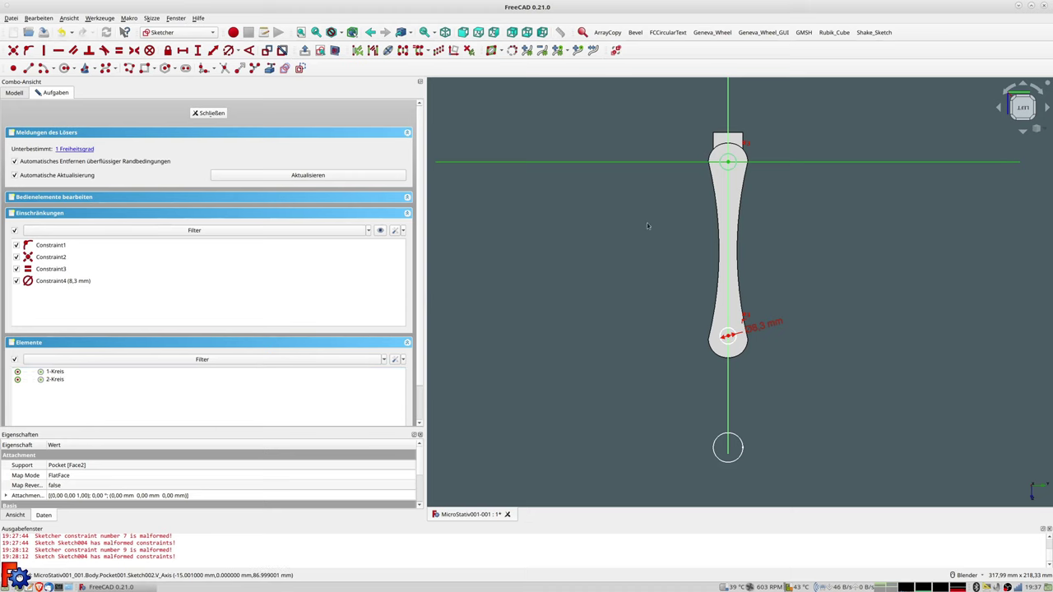
Retry the constraint, dismiss the warning again, and close Sketch002 unchanged.
{"action": "left_click", "coordinate": [644, 163]}
{"action": "left_click", "coordinate": [212, 51]}
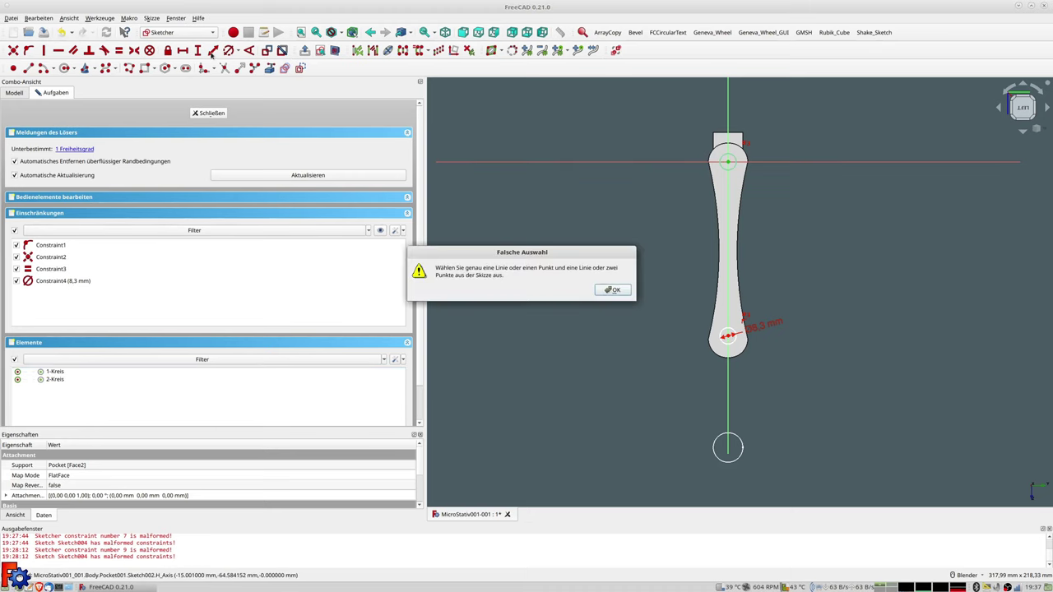
{"action": "left_click", "coordinate": [623, 288]}
{"action": "scroll", "coordinate": [700, 136], "scroll_direction": "down", "scroll_amount": 2}
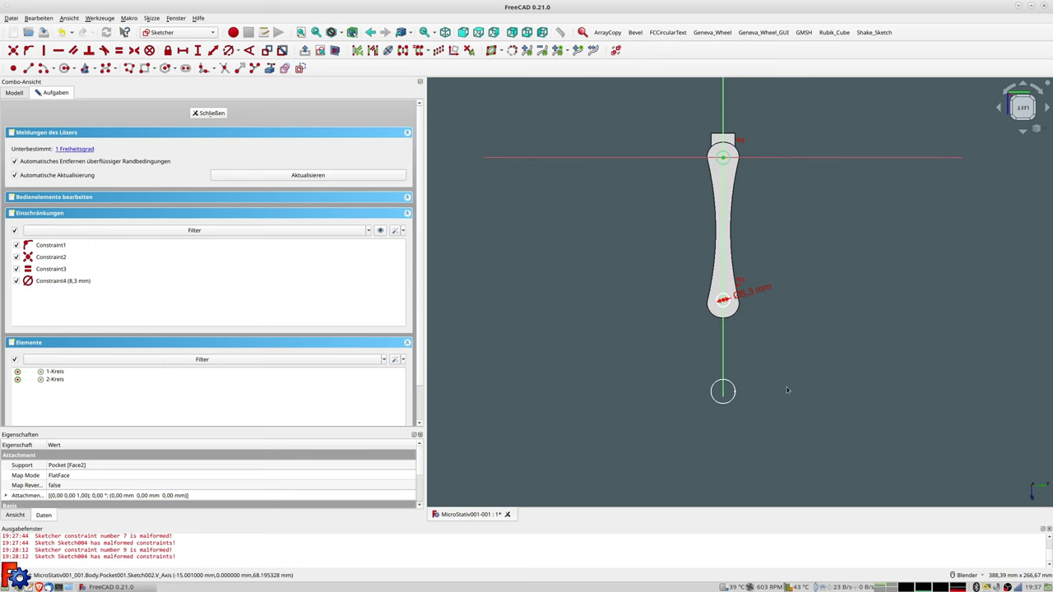
{"action": "left_click", "coordinate": [203, 115]}
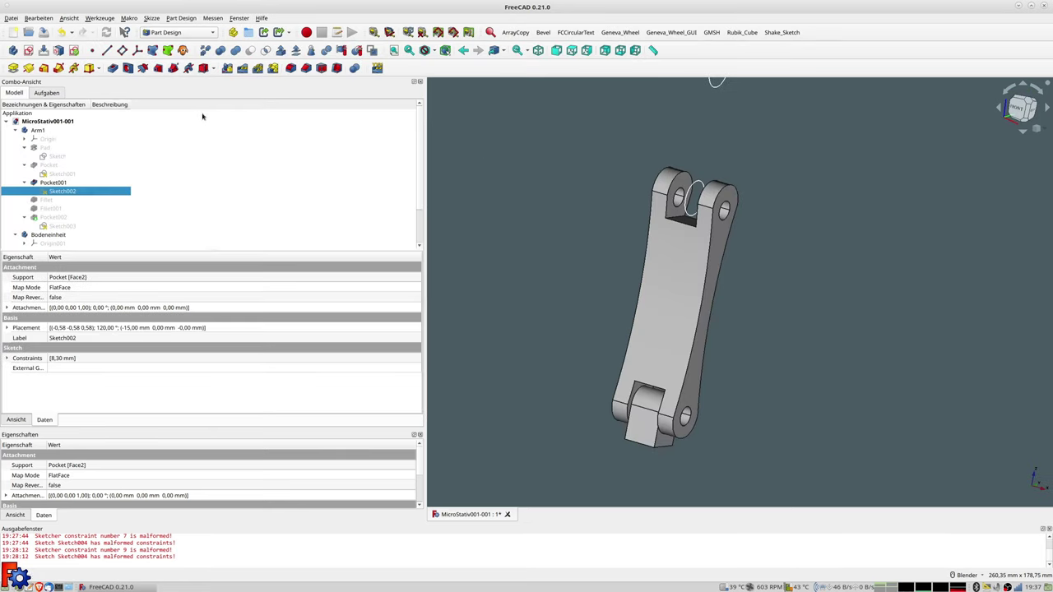
Reopen Arm1's Sketch002, set a -90 mm vertical distance between the hole circles, and close it.
{"action": "left_click", "coordinate": [39, 131]}
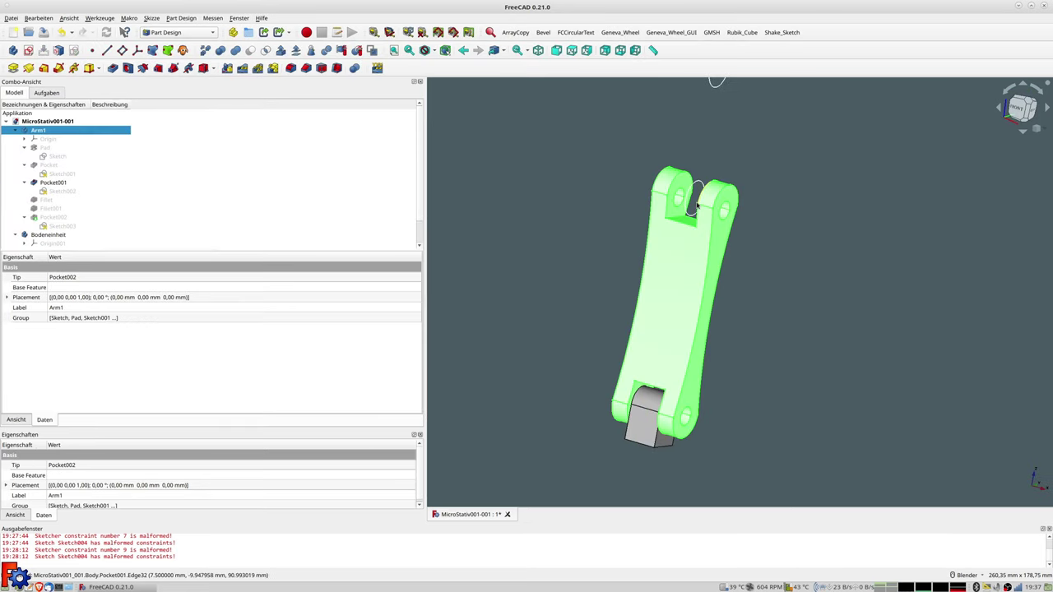
{"action": "double_click", "coordinate": [59, 192]}
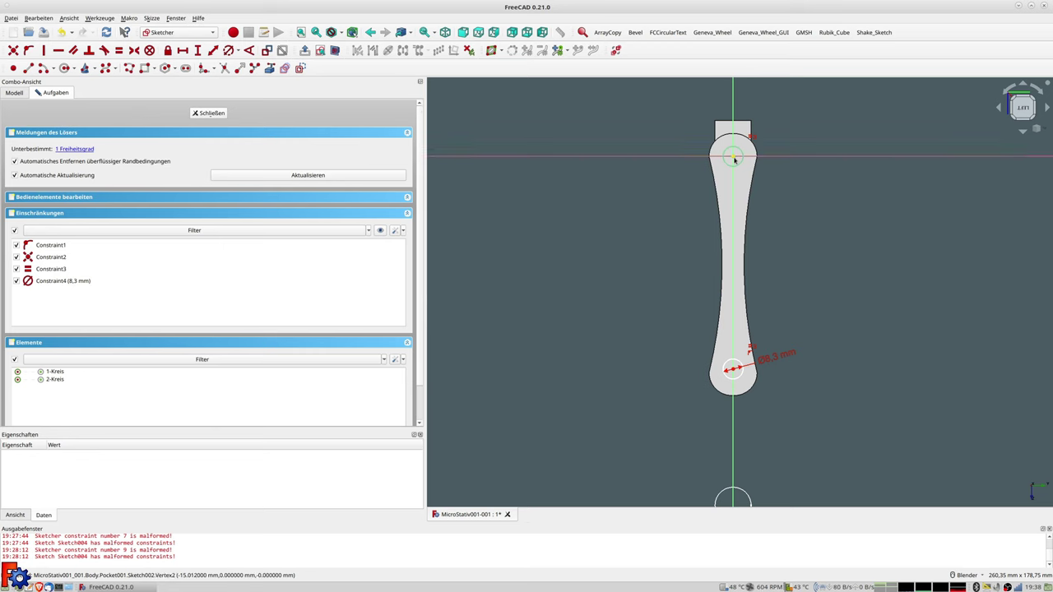
{"action": "left_click", "coordinate": [735, 372]}
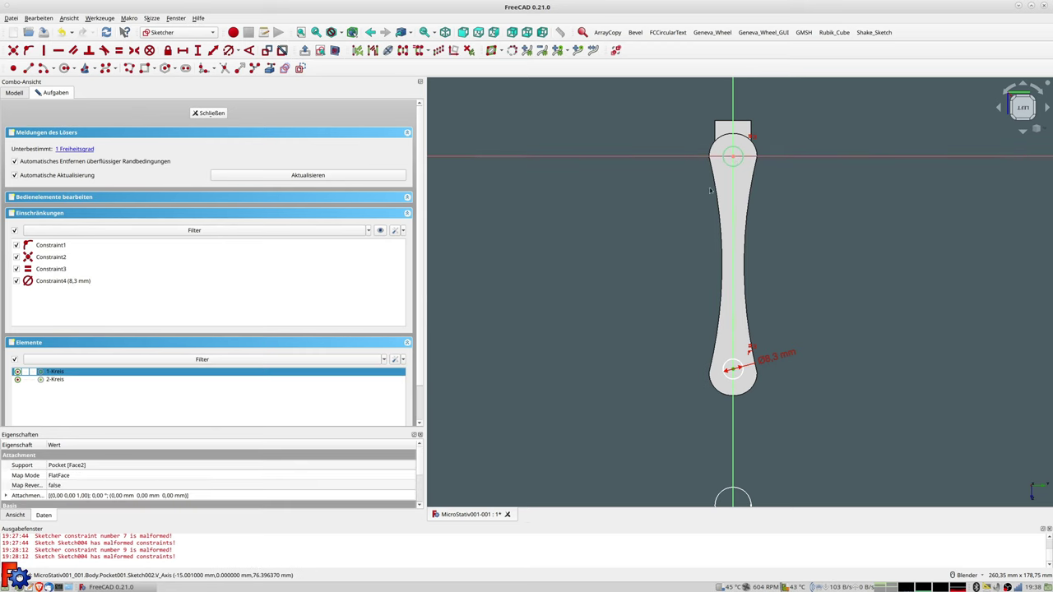
{"action": "left_click", "coordinate": [211, 51]}
{"action": "type", "text": "-9"}
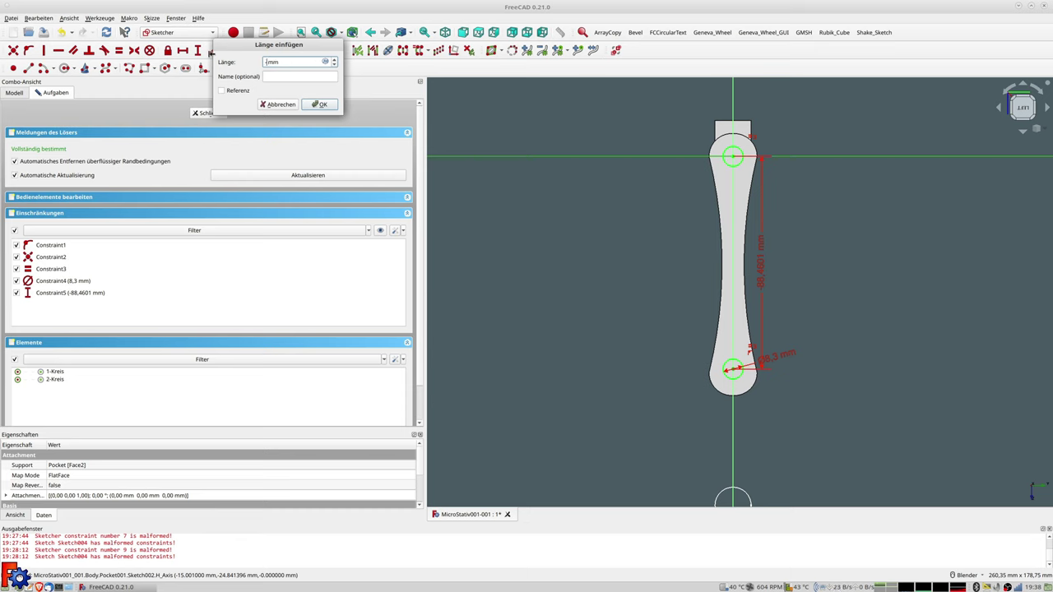
{"action": "type", "text": "0"}
{"action": "key", "text": "Return"}
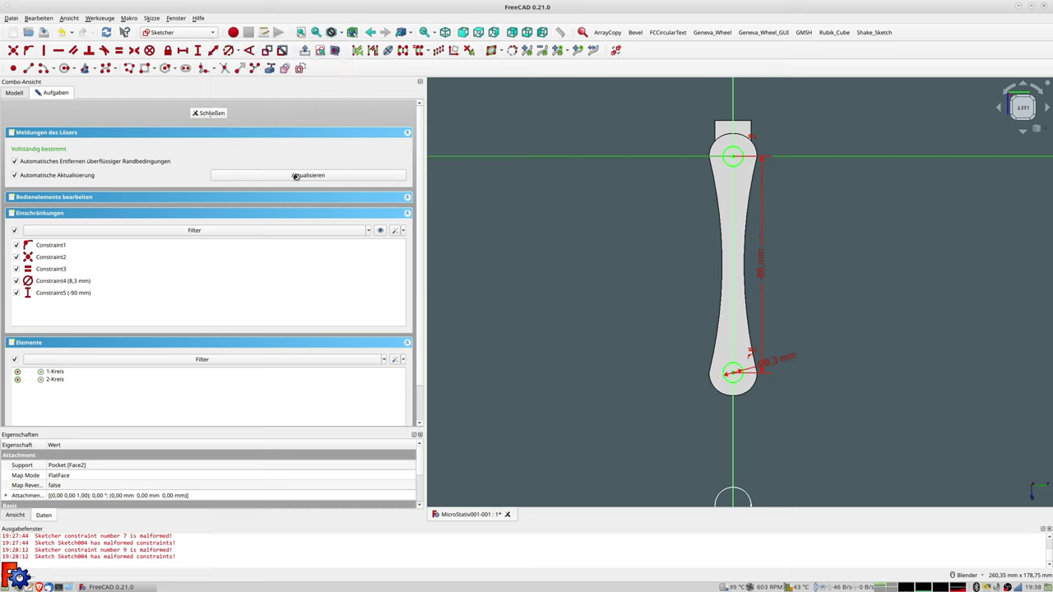
{"action": "left_click", "coordinate": [209, 114]}
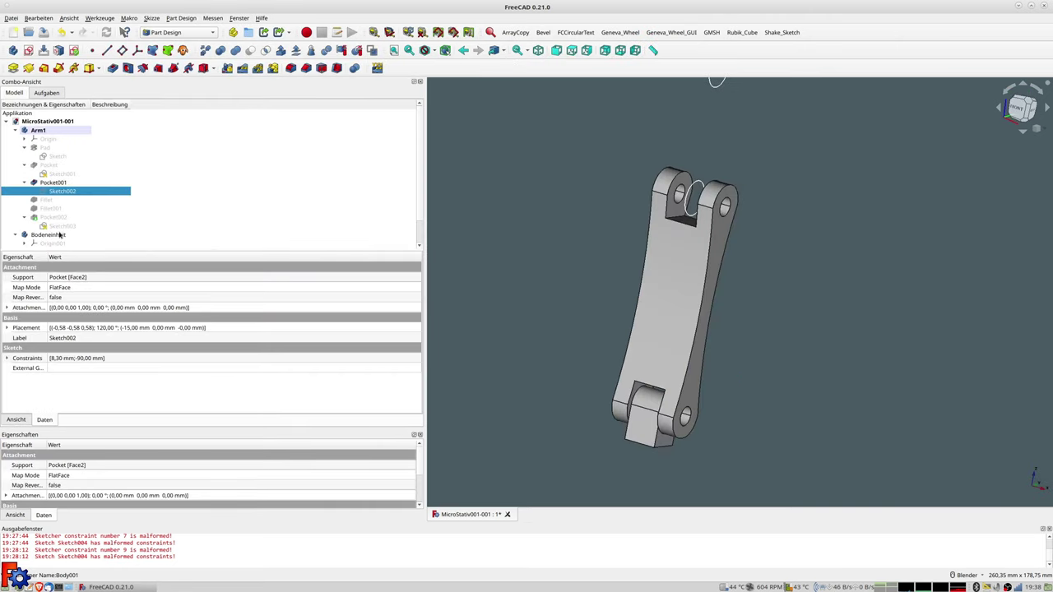
Show Arm1's Pocket002 with its X-shaped lattice cut-outs instead of Fillet001.
{"action": "scroll", "coordinate": [57, 226], "scroll_direction": "down", "scroll_amount": 1}
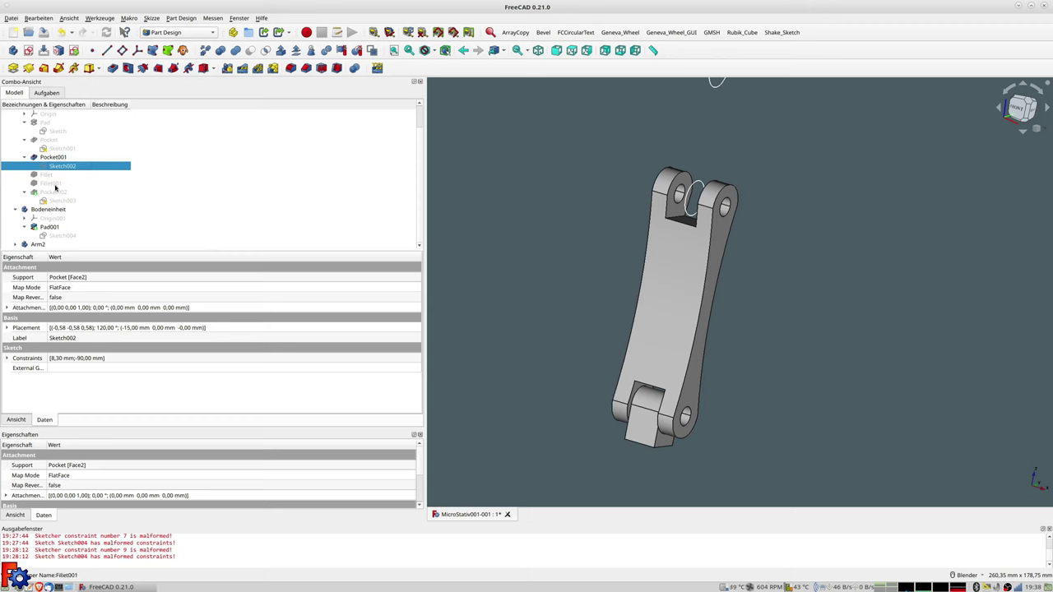
{"action": "left_click", "coordinate": [51, 184]}
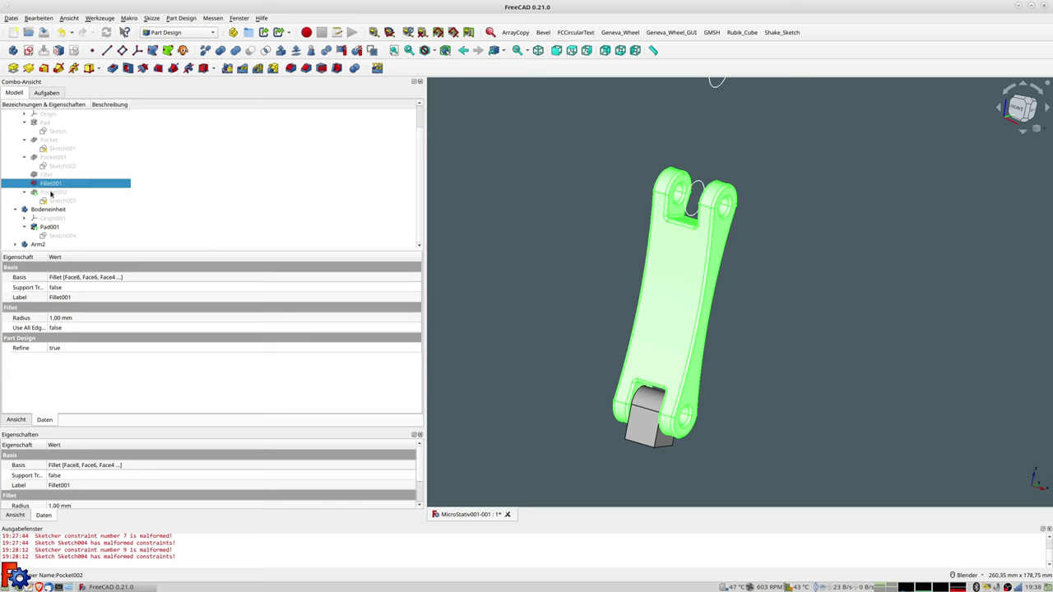
{"action": "left_click", "coordinate": [54, 193]}
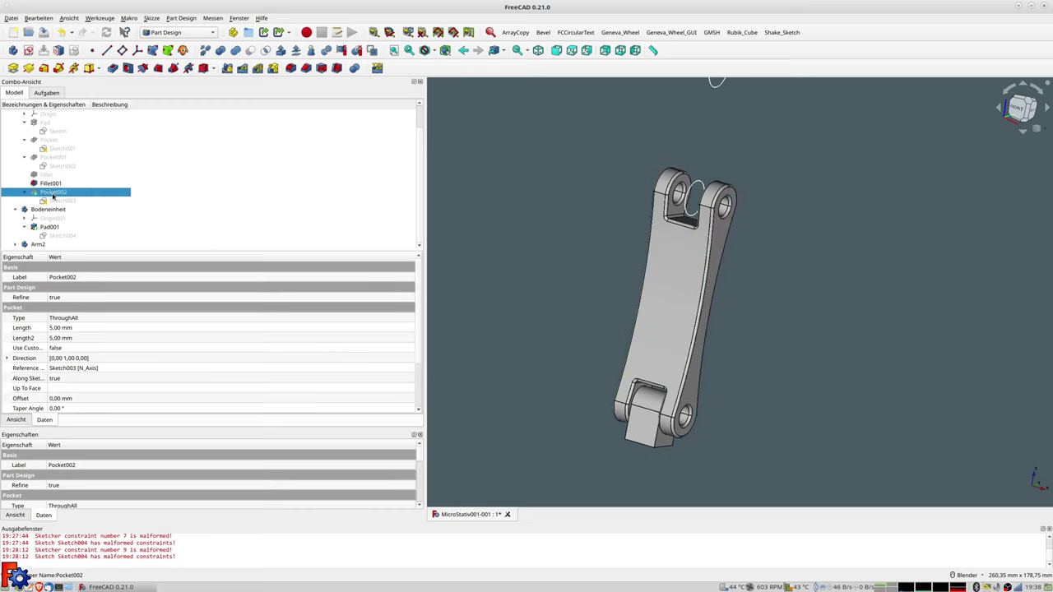
{"action": "key", "text": "space"}
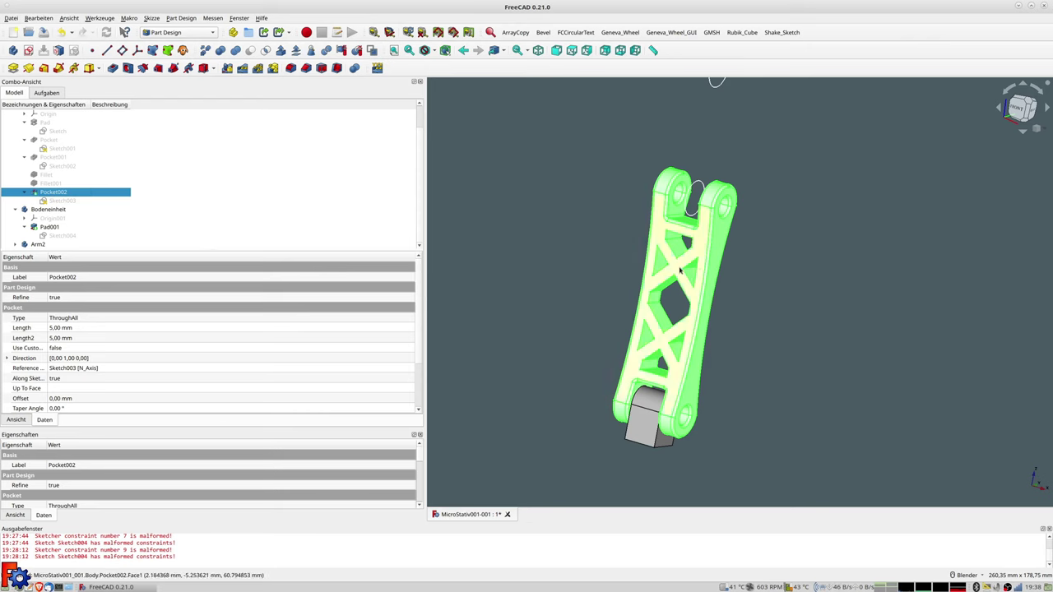
Orbit the arm slightly and make Arm2 the active body.
{"action": "middle_click_drag", "start_coordinate": [511, 300], "coordinate": [716, 251]}
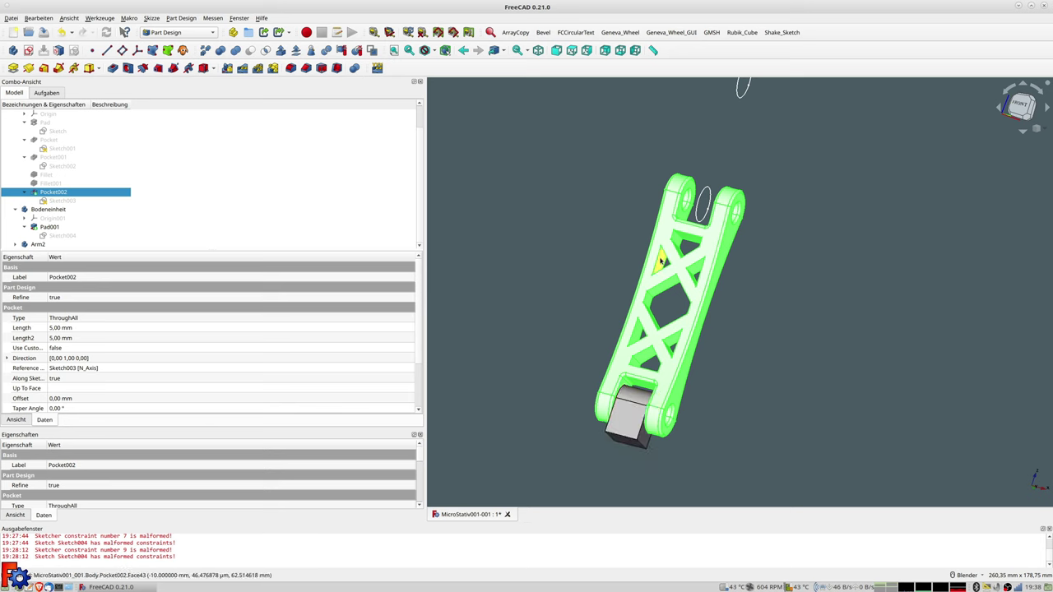
{"action": "middle_click_drag", "start_coordinate": [627, 260], "coordinate": [626, 268]}
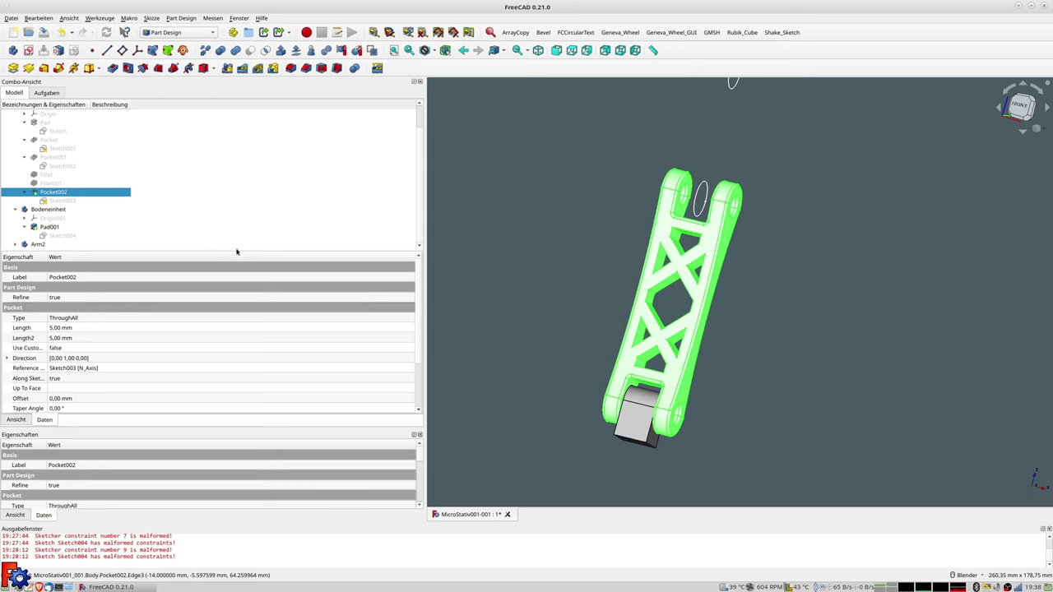
{"action": "double_click", "coordinate": [41, 244]}
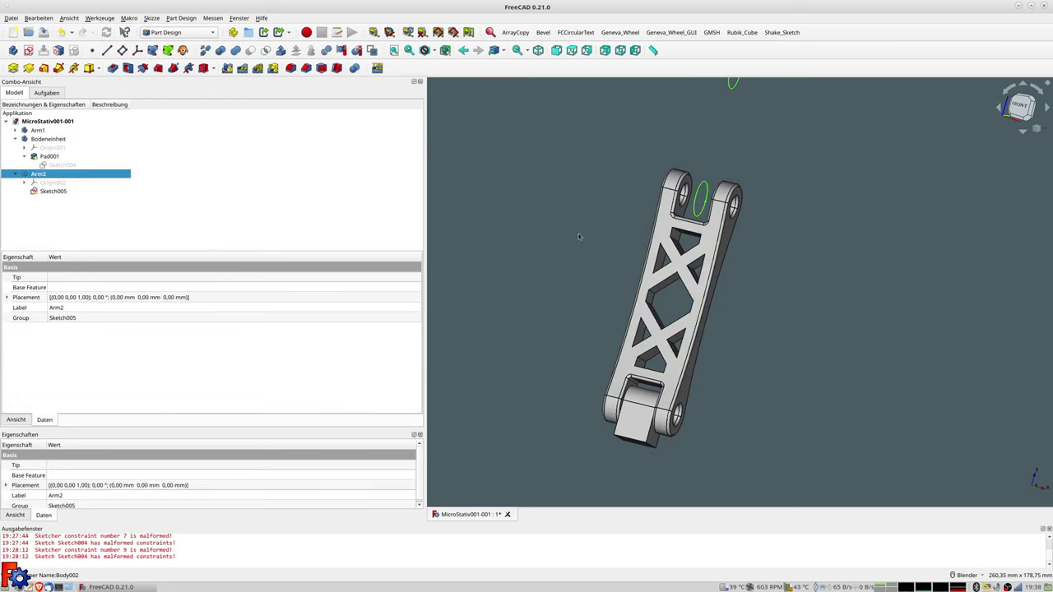
Reopen Sketch005 and constrain the two eye circle centres 90 mm apart.
{"action": "double_click", "coordinate": [52, 190]}
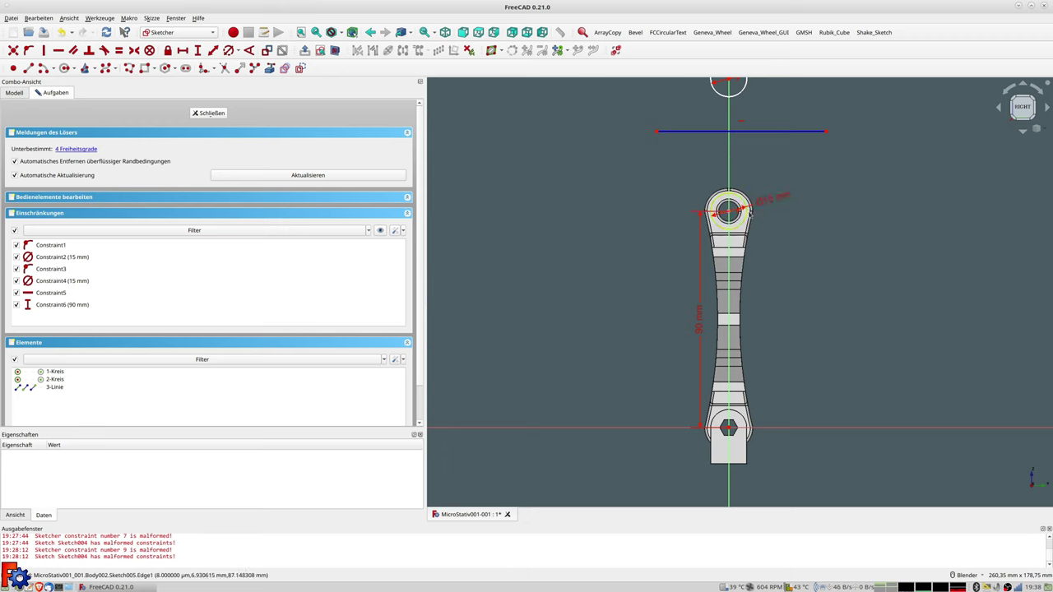
{"action": "left_click_drag", "start_coordinate": [700, 325], "coordinate": [641, 325]}
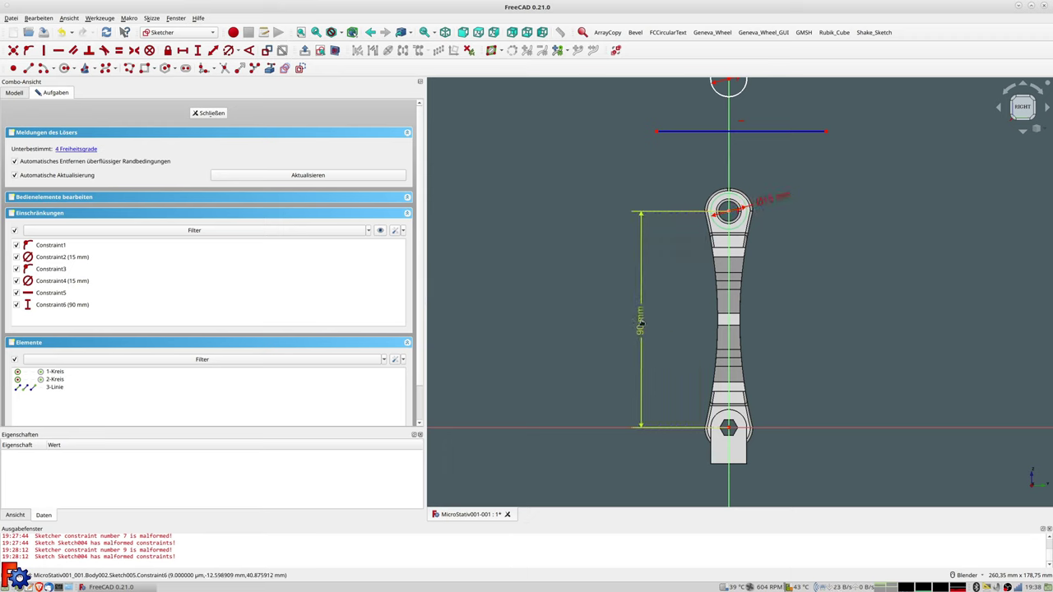
{"action": "scroll", "coordinate": [728, 164], "scroll_direction": "up", "scroll_amount": 2}
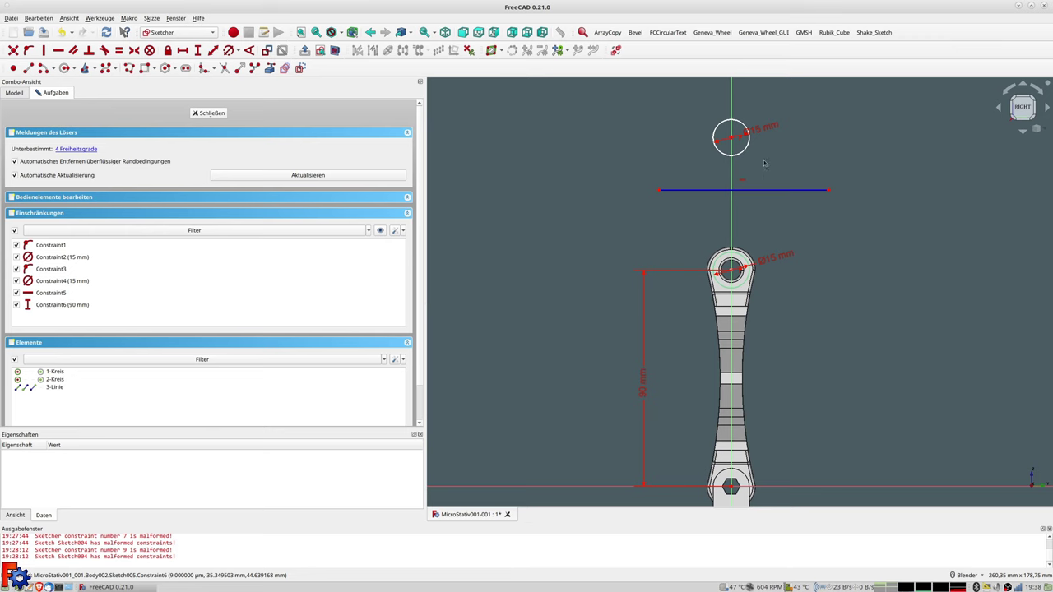
{"action": "scroll", "coordinate": [739, 146], "scroll_direction": "up", "scroll_amount": 2}
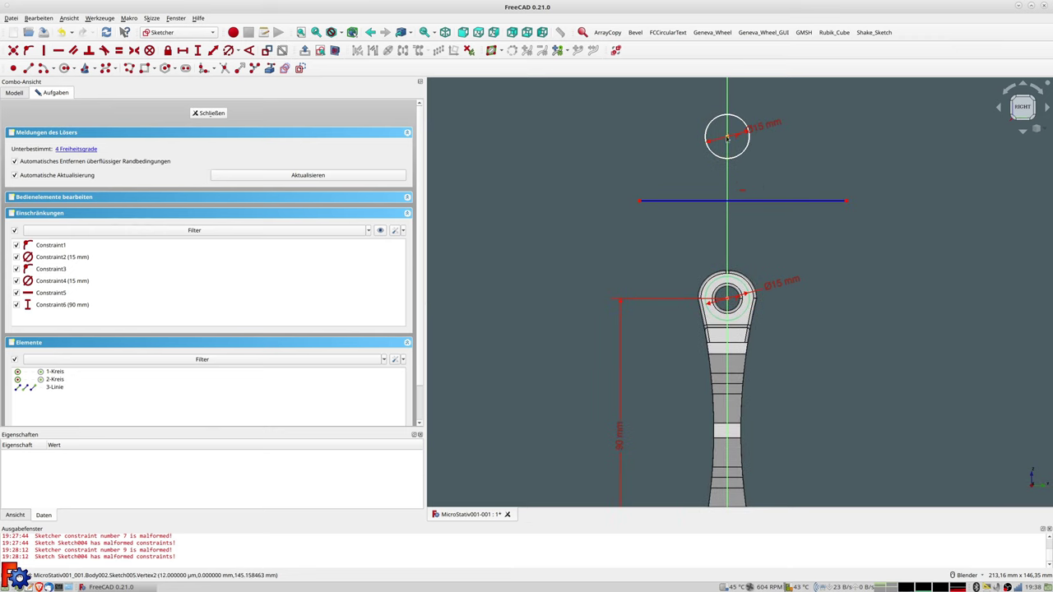
{"action": "left_click", "coordinate": [728, 141]}
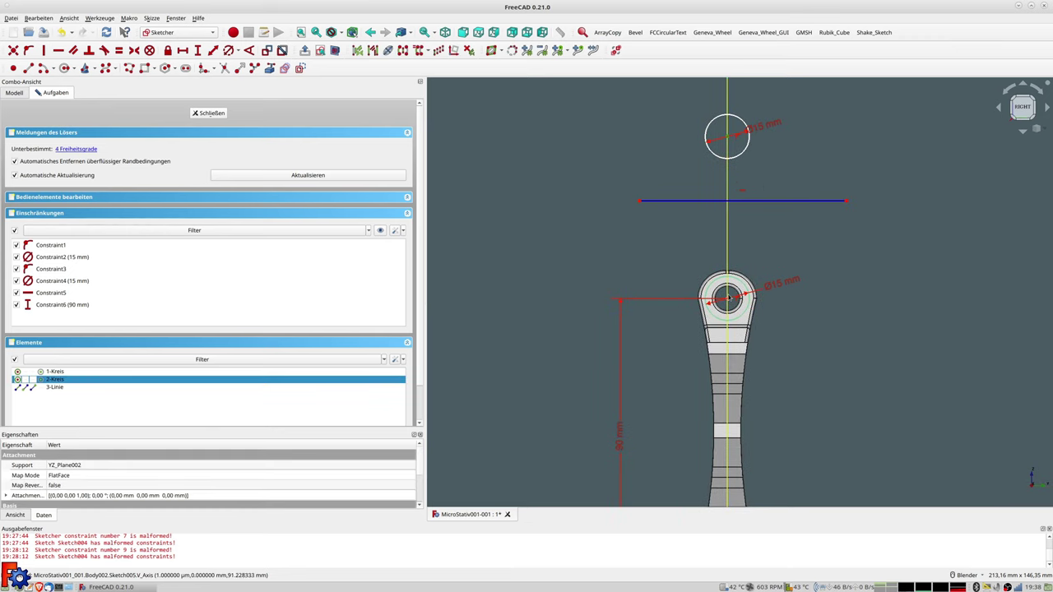
{"action": "left_click", "coordinate": [729, 301]}
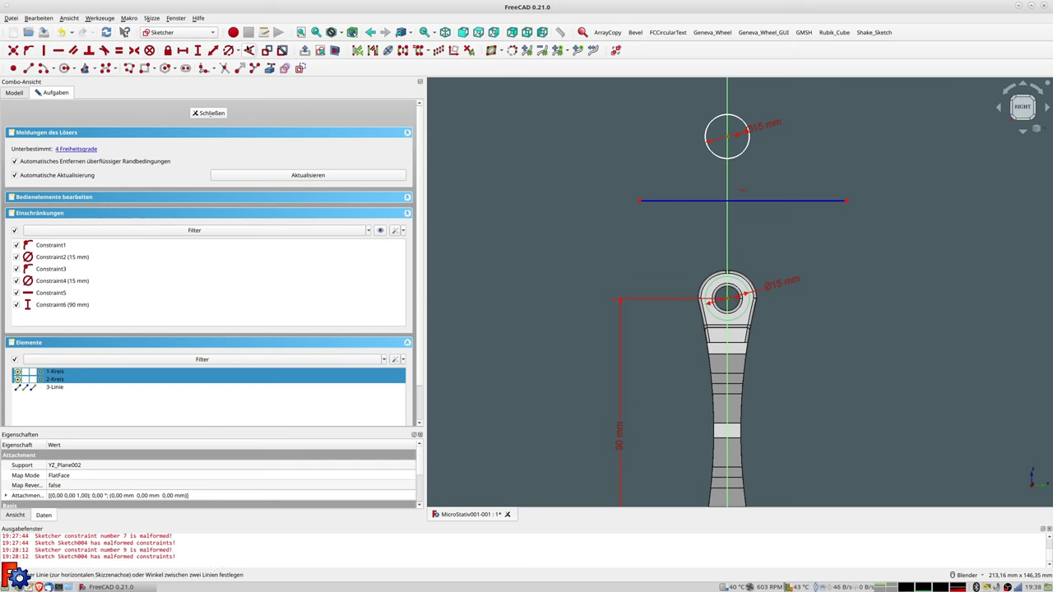
{"action": "left_click", "coordinate": [212, 51]}
{"action": "type", "text": "9"}
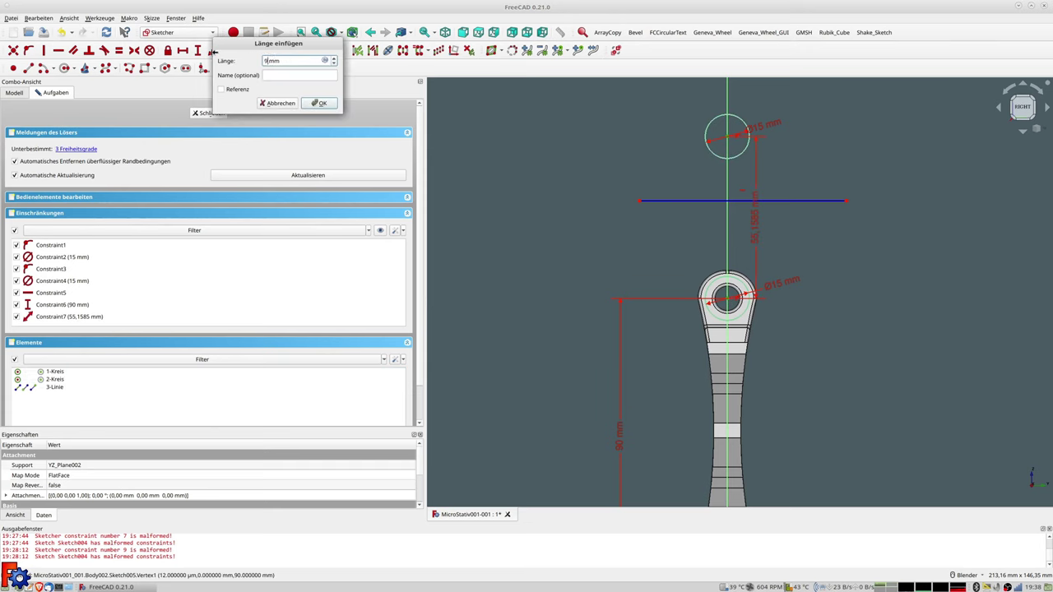
{"action": "type", "text": "0"}
{"action": "key", "text": "Return"}
Fix the horizontal line at a vertical distance of 90+45 = 135 mm from the base axis.
{"action": "middle_click_drag", "start_coordinate": [673, 122], "coordinate": [629, 214], "text": "shift"}
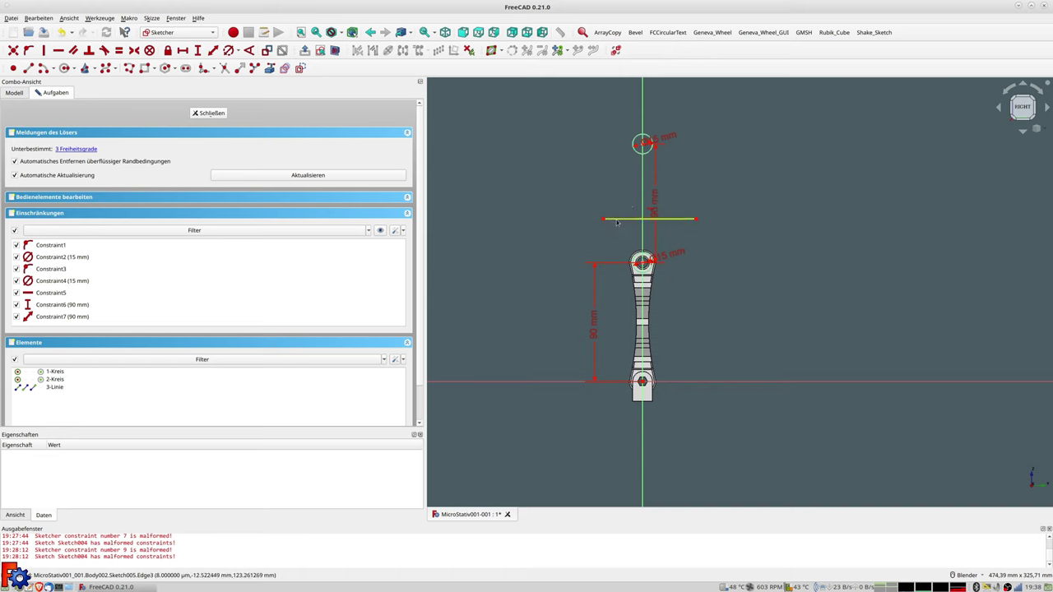
{"action": "left_click", "coordinate": [629, 219]}
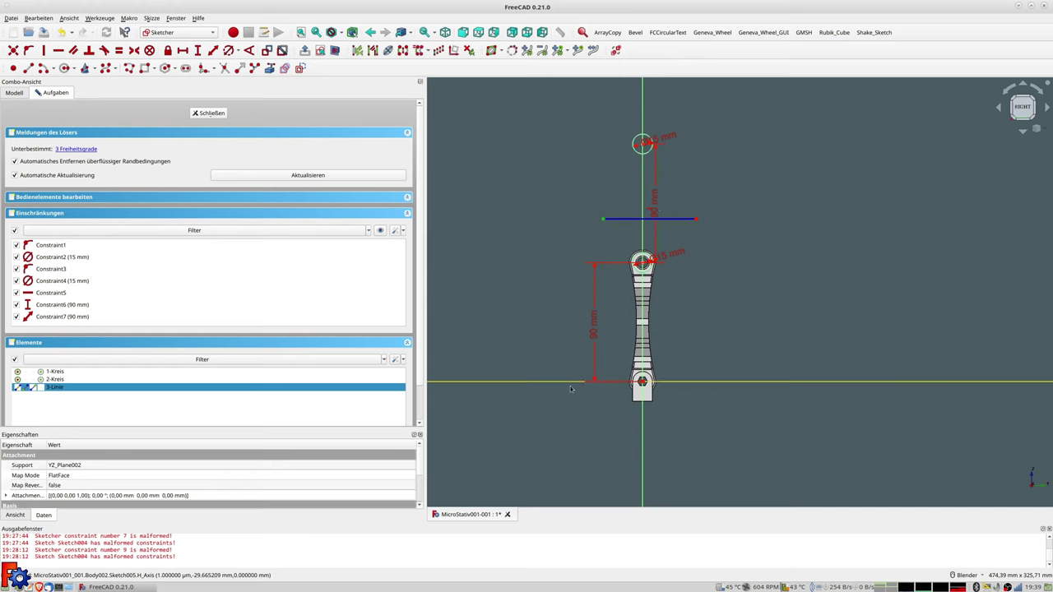
{"action": "left_click", "coordinate": [212, 50]}
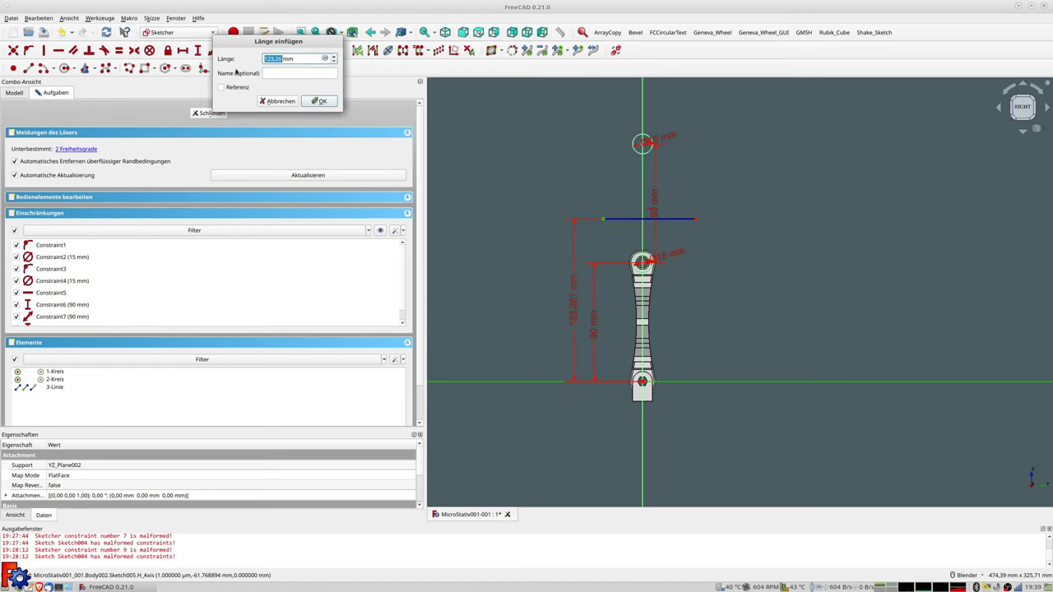
{"action": "left_click", "coordinate": [325, 59]}
{"action": "type", "text": "90+45"}
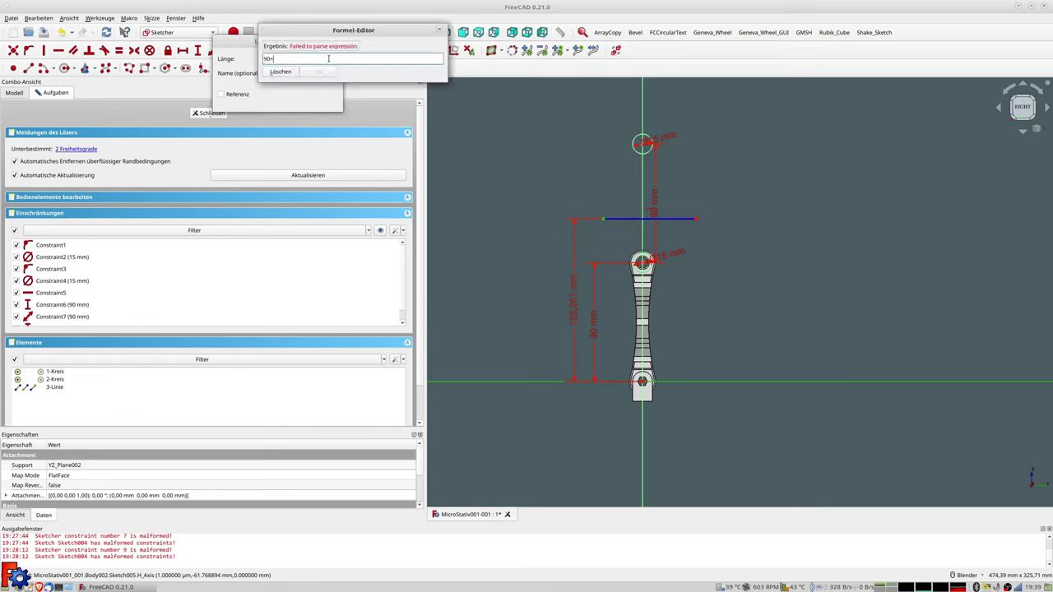
{"action": "key", "text": "Return"}
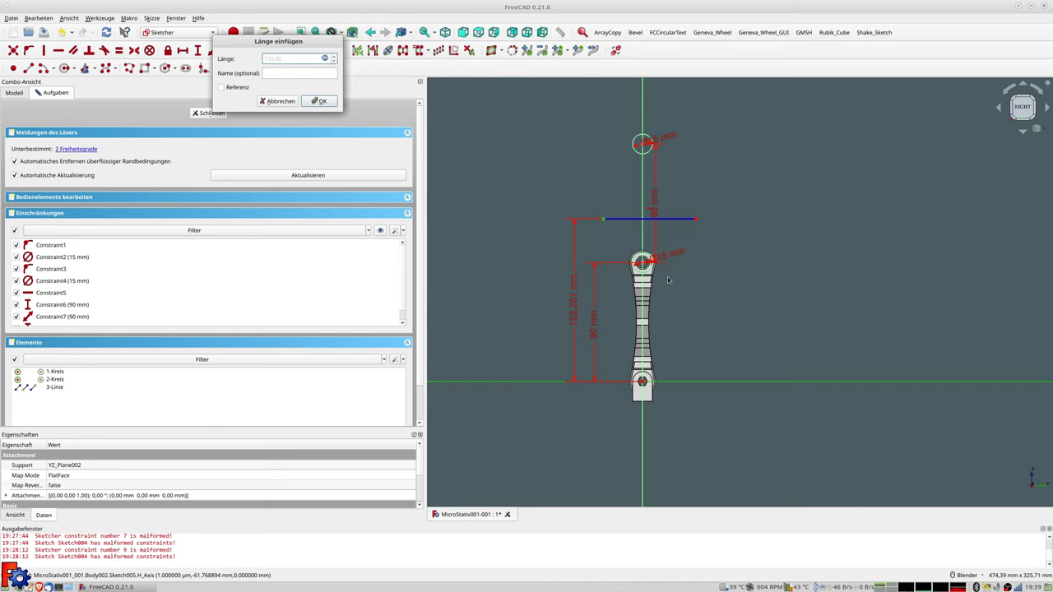
{"action": "left_click", "coordinate": [328, 105]}
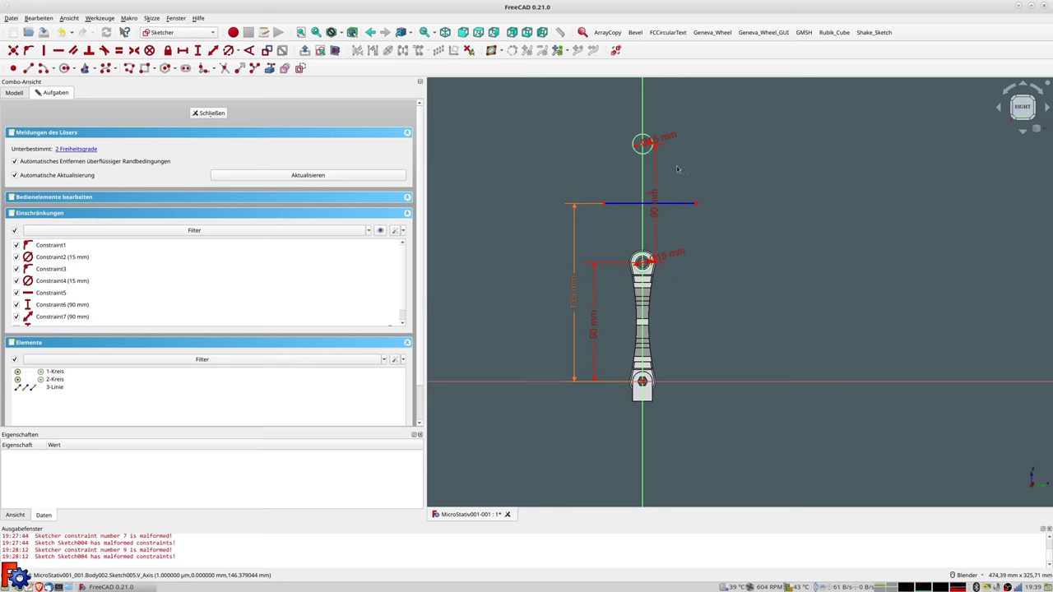
Extend the horizontal line left and draw two large circles centred on it.
{"action": "left_click_drag", "start_coordinate": [605, 204], "coordinate": [585, 204]}
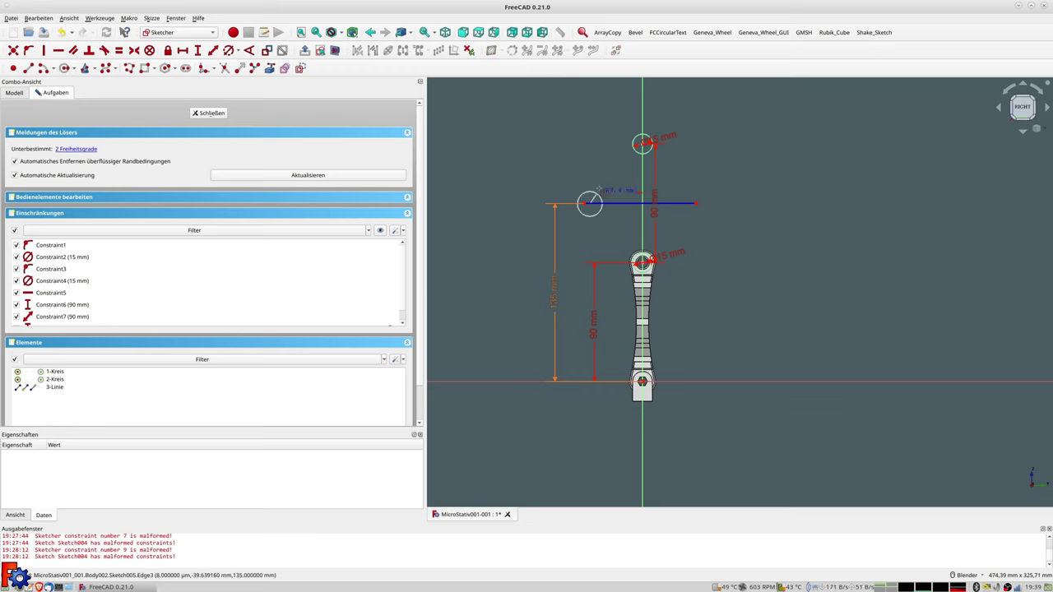
{"action": "left_click", "coordinate": [608, 157]}
{"action": "left_click", "coordinate": [686, 203]}
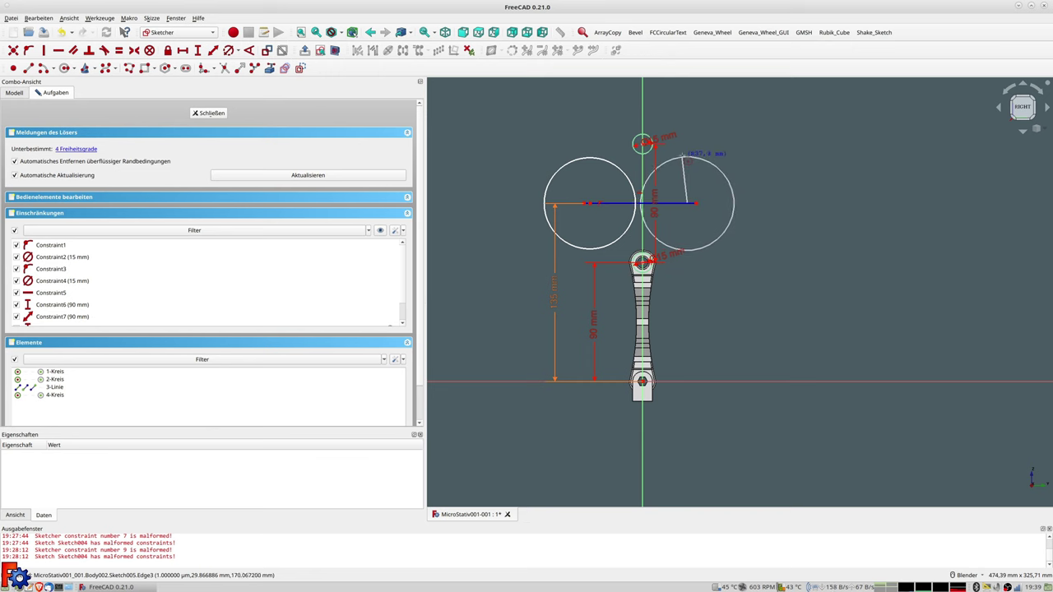
{"action": "left_click", "coordinate": [684, 158]}
{"action": "scroll", "coordinate": [695, 186], "scroll_direction": "up", "scroll_amount": 2}
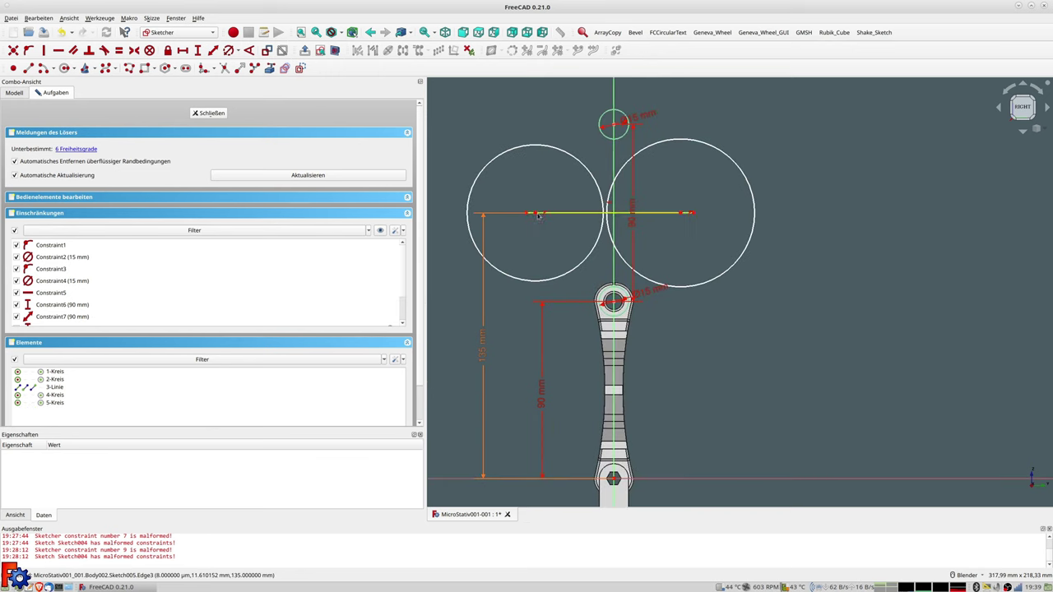
Constrain the two large circles tangent to each other and equal in size.
{"action": "left_click", "coordinate": [603, 209]}
{"action": "left_click", "coordinate": [608, 206]}
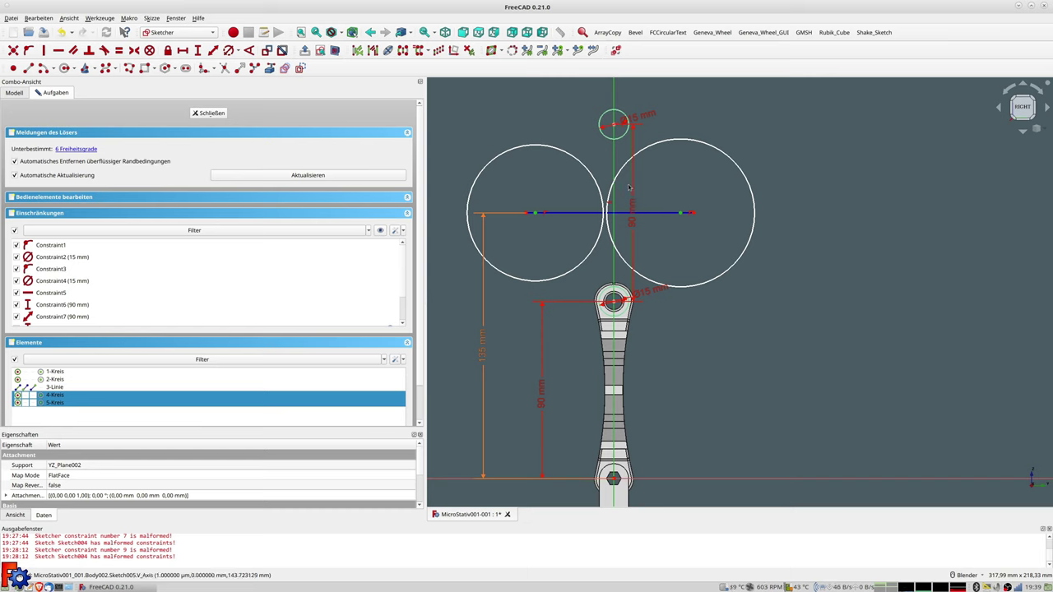
{"action": "key", "text": "t"}
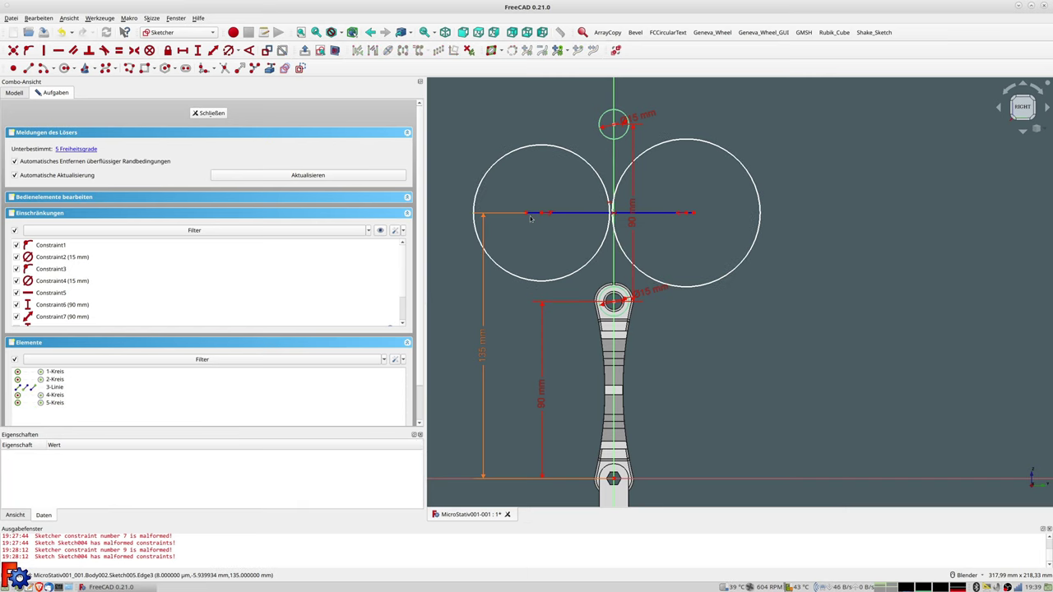
{"action": "left_click_drag", "start_coordinate": [538, 214], "coordinate": [535, 214]}
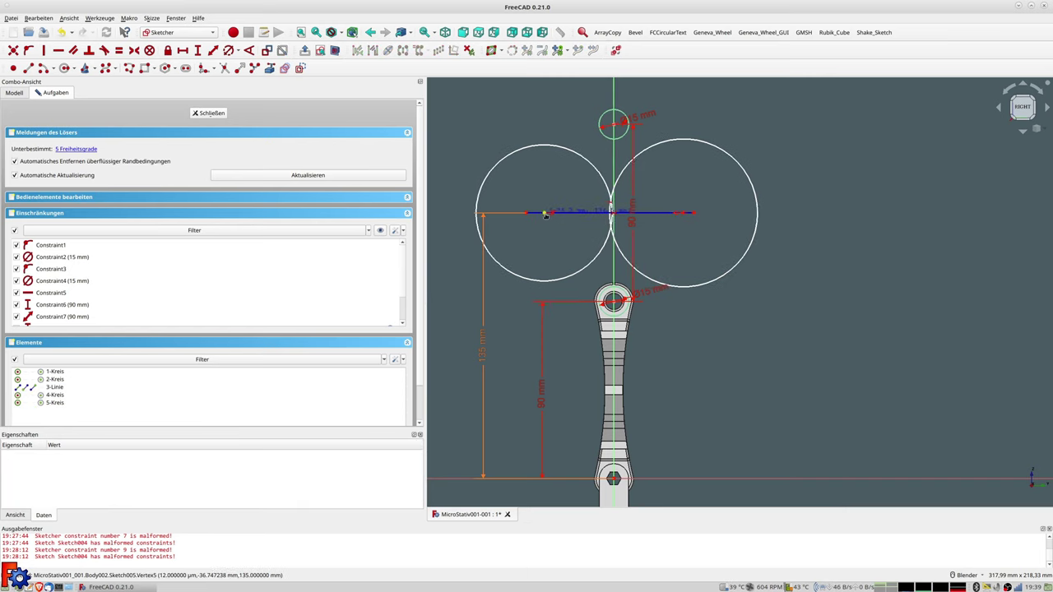
{"action": "left_click", "coordinate": [603, 237]}
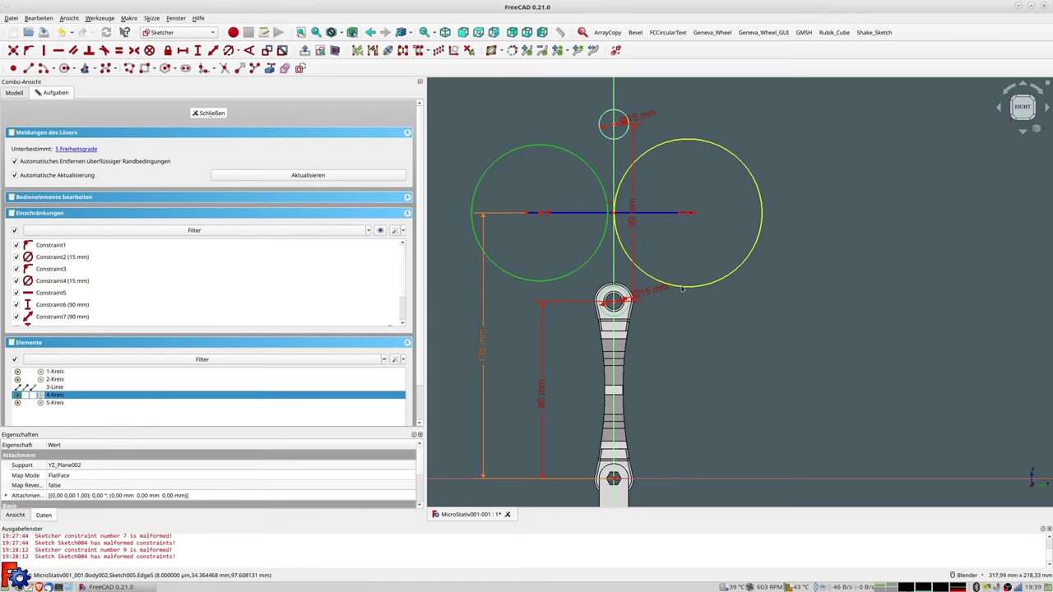
{"action": "left_click", "coordinate": [659, 145]}
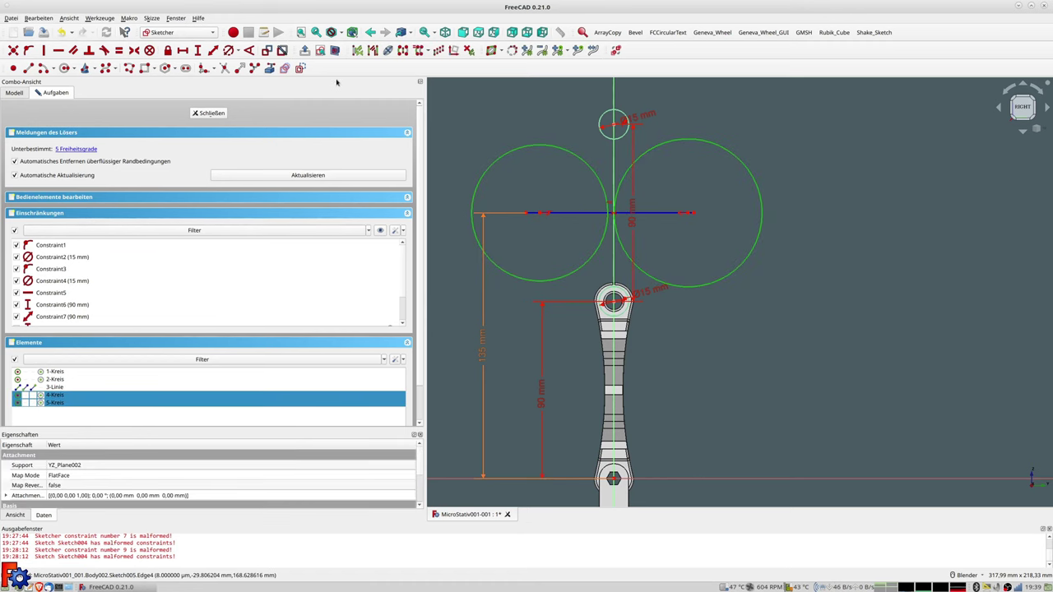
{"action": "key", "text": "e"}
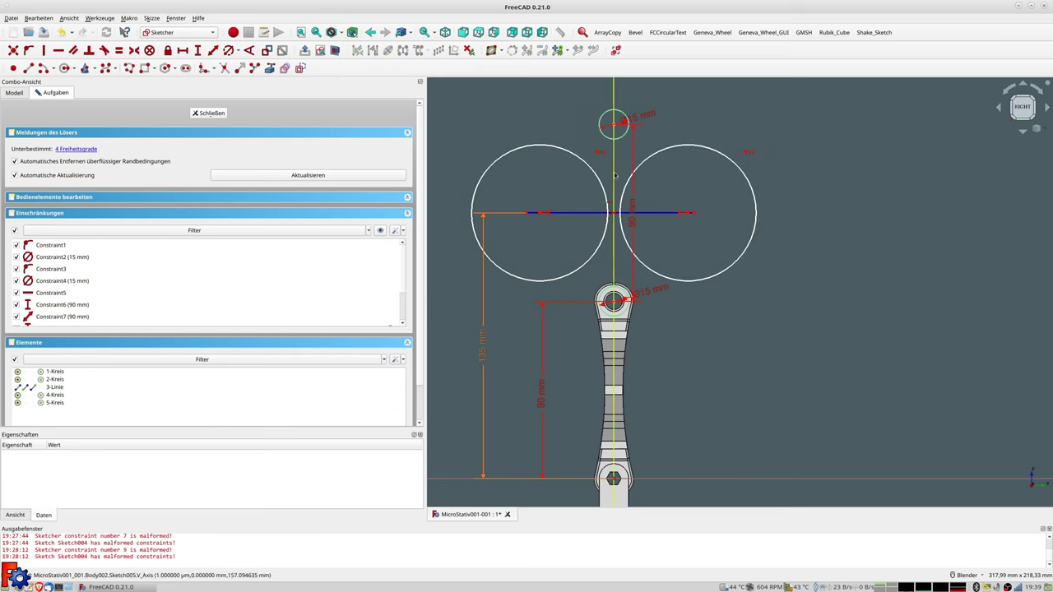
Make the large circles touch the top eye circle and drag them larger into a long taper.
{"action": "left_click", "coordinate": [595, 163]}
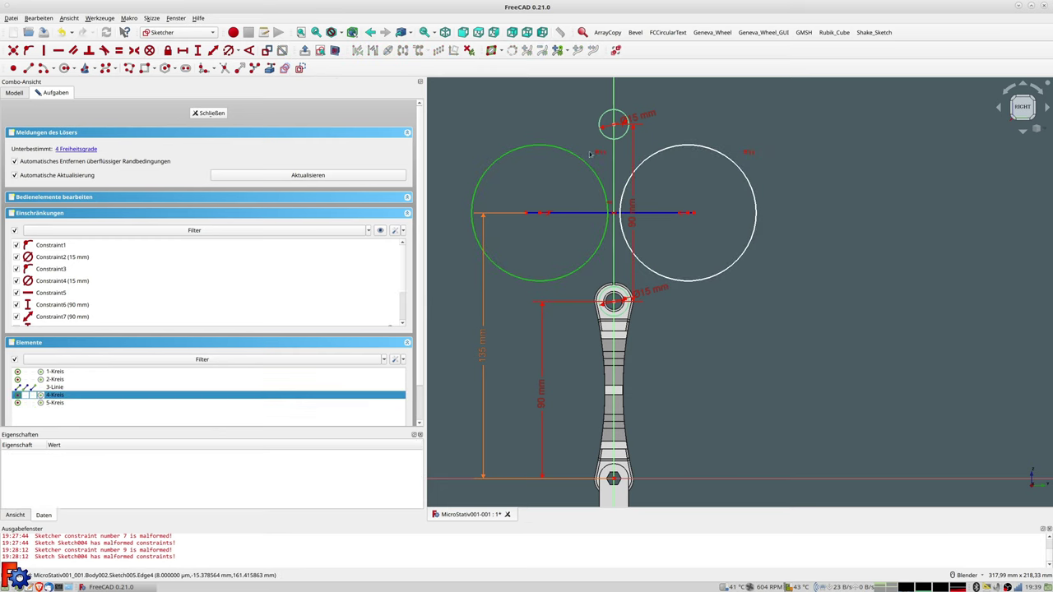
{"action": "left_click", "coordinate": [601, 138]}
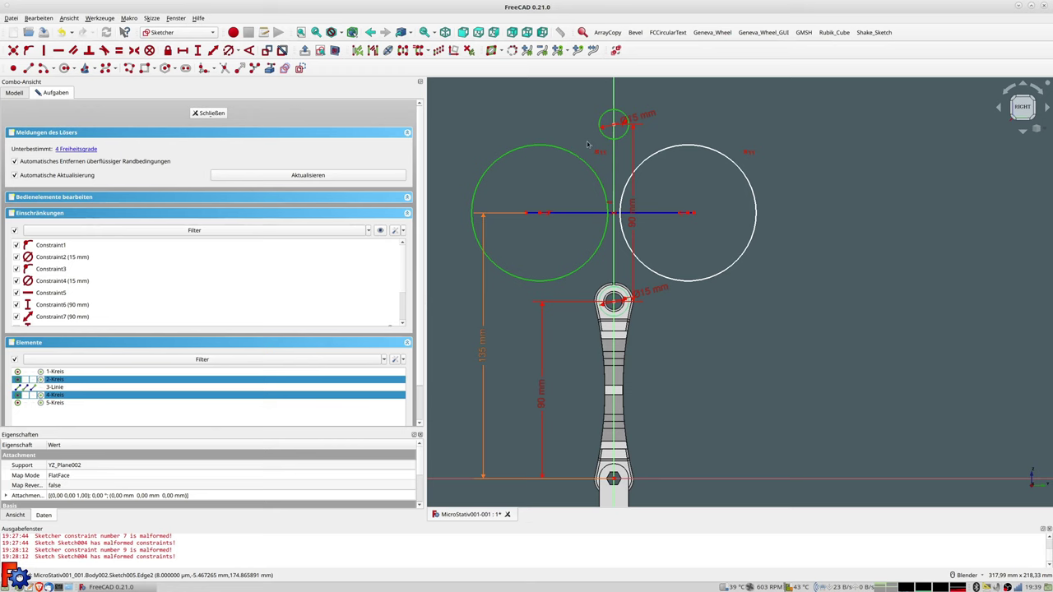
{"action": "key", "text": "e"}
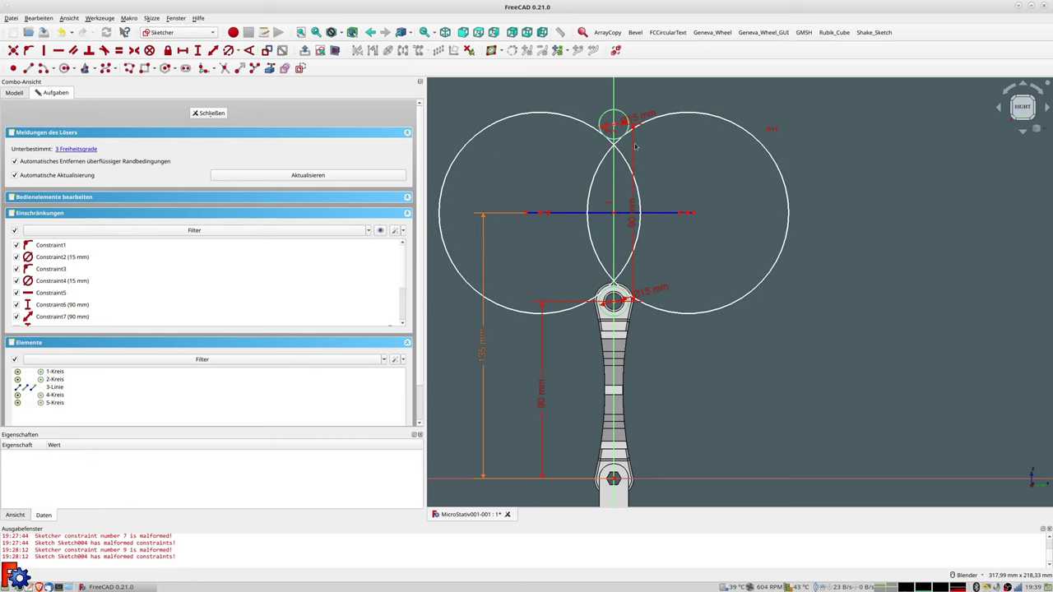
{"action": "left_click_drag", "start_coordinate": [640, 201], "coordinate": [599, 200]}
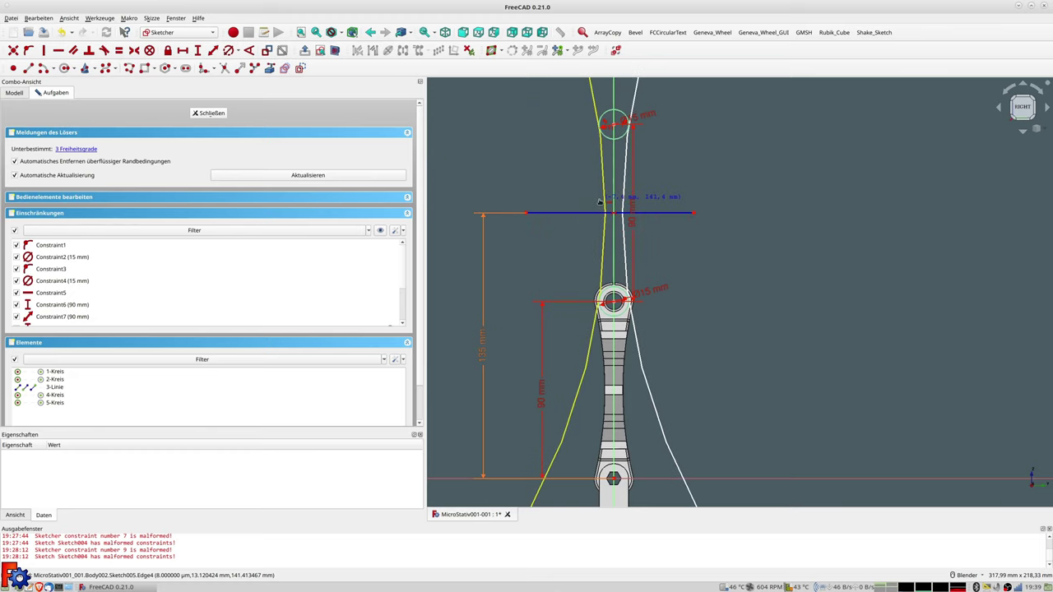
{"action": "left_click_drag", "start_coordinate": [600, 201], "coordinate": [601, 201]}
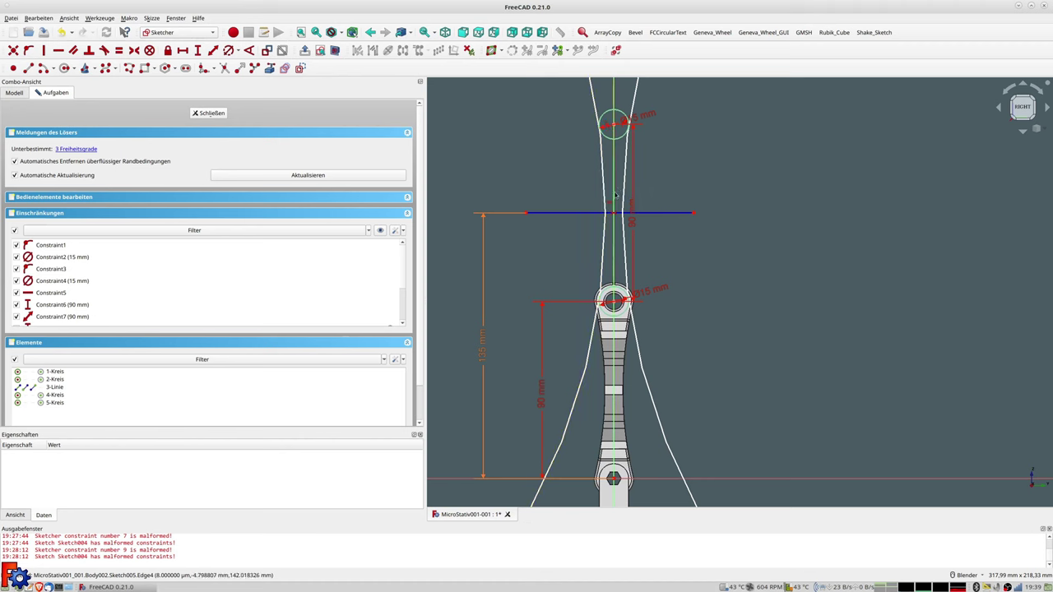
{"action": "left_click", "coordinate": [628, 199]}
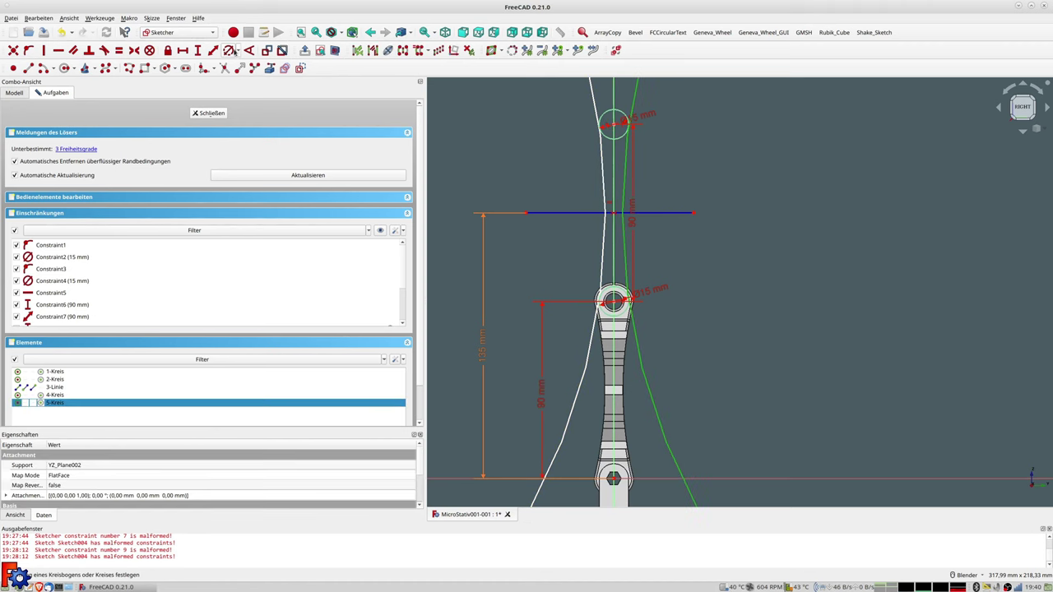
Give the large circle a diameter of 6 and trim both eye circles into arcs.
{"action": "left_click", "coordinate": [228, 51]}
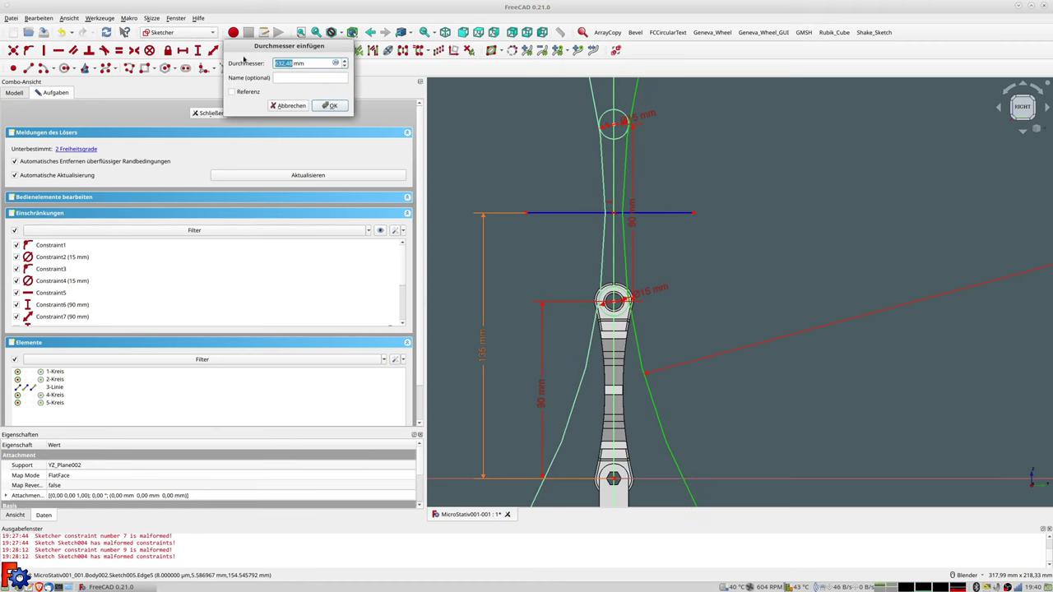
{"action": "type", "text": "6"}
{"action": "key", "text": "Return"}
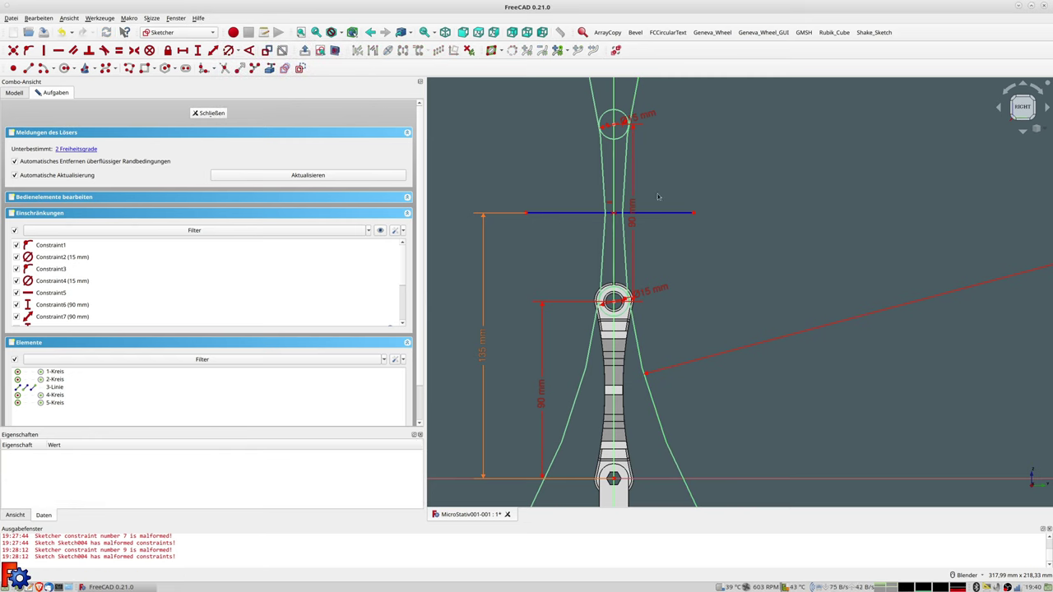
{"action": "left_click", "coordinate": [225, 68]}
{"action": "left_click", "coordinate": [609, 140]}
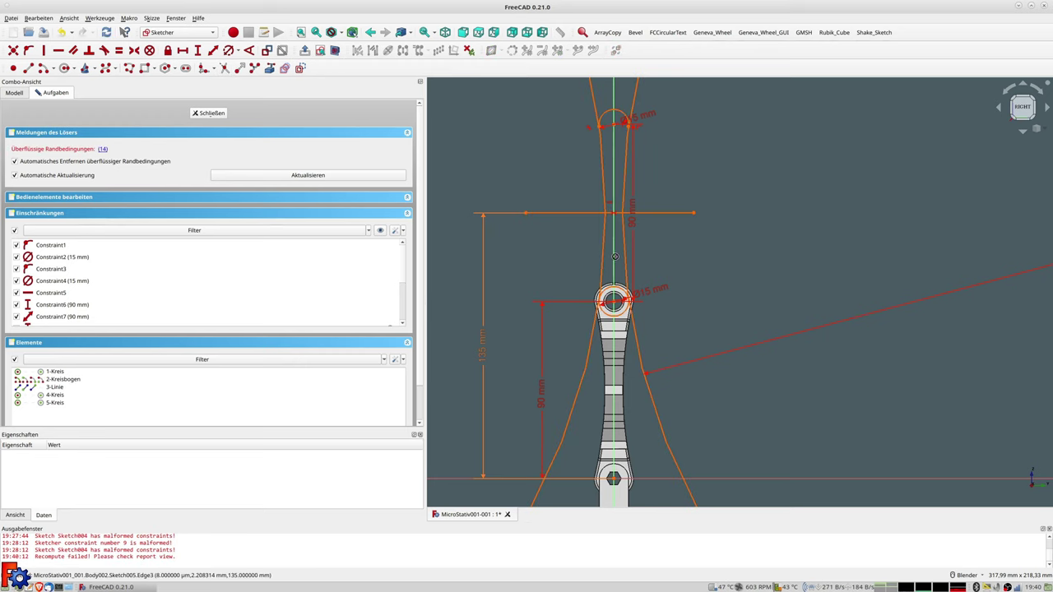
{"action": "left_click", "coordinate": [614, 287]}
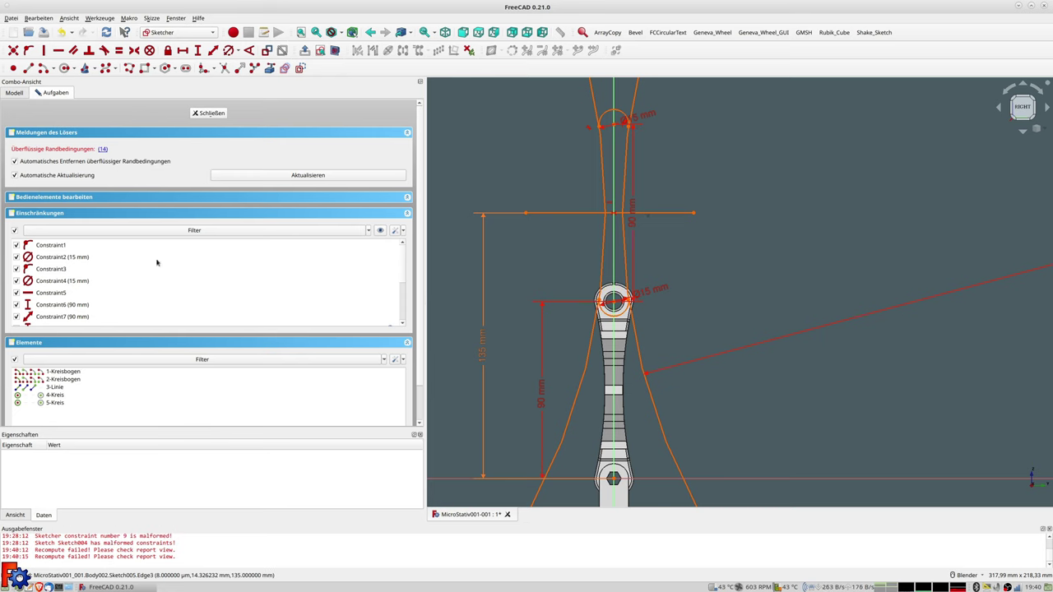
Delete conflicting Constraint3, make the top eye arc tangent to the large circle, and exit the sketch.
{"action": "left_click", "coordinate": [53, 273]}
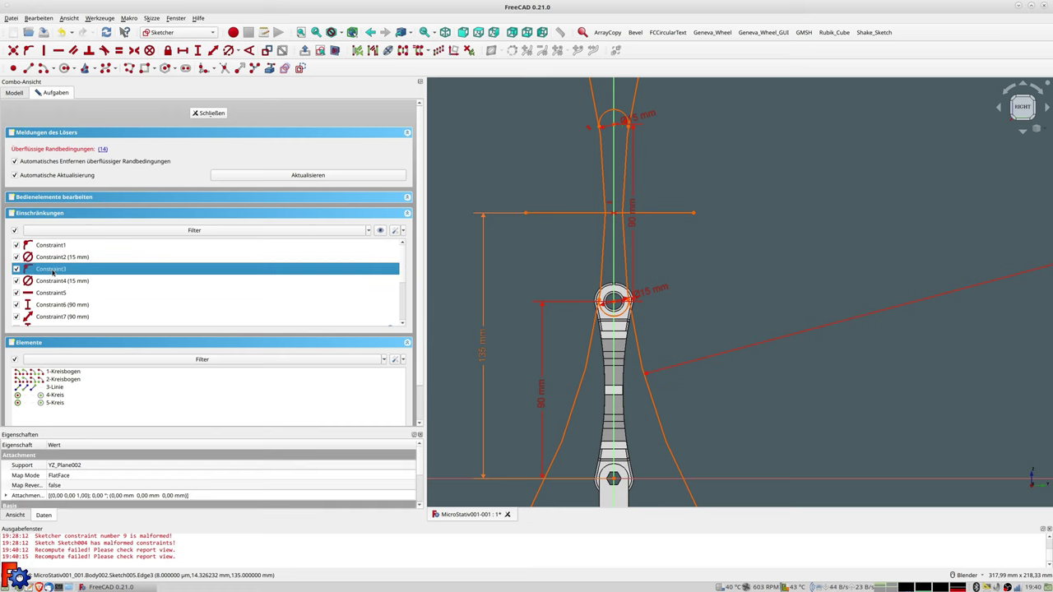
{"action": "key", "text": "Delete"}
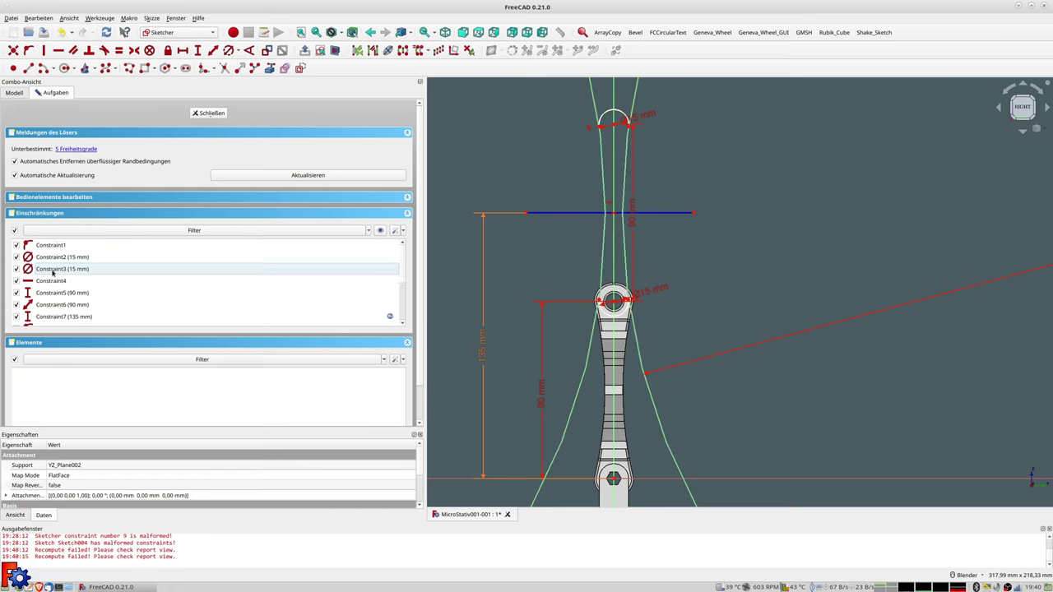
{"action": "scroll", "coordinate": [568, 164], "scroll_direction": "up", "scroll_amount": 3}
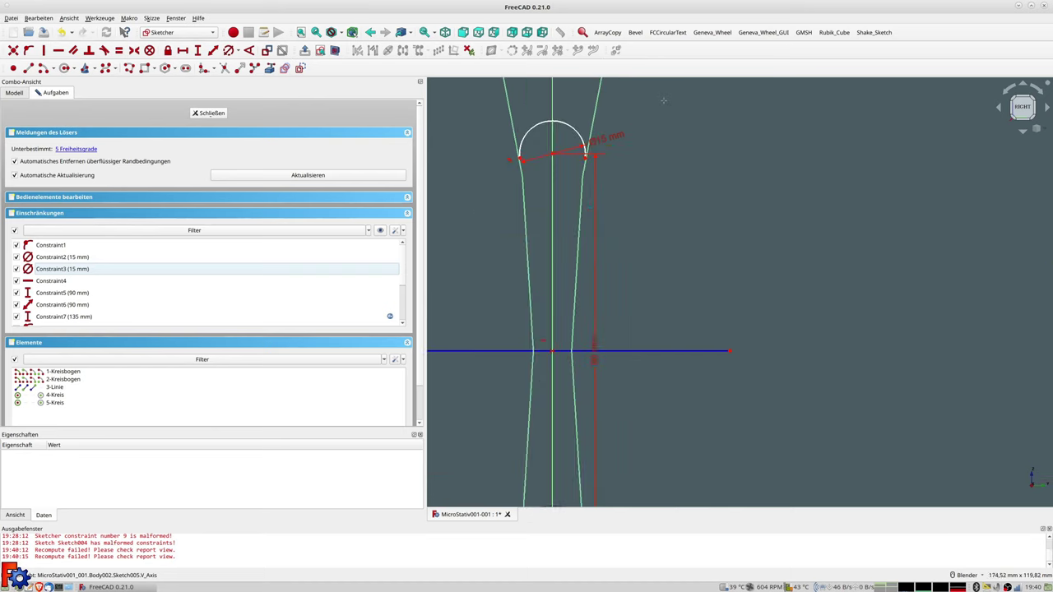
{"action": "scroll", "coordinate": [593, 157], "scroll_direction": "up", "scroll_amount": 2}
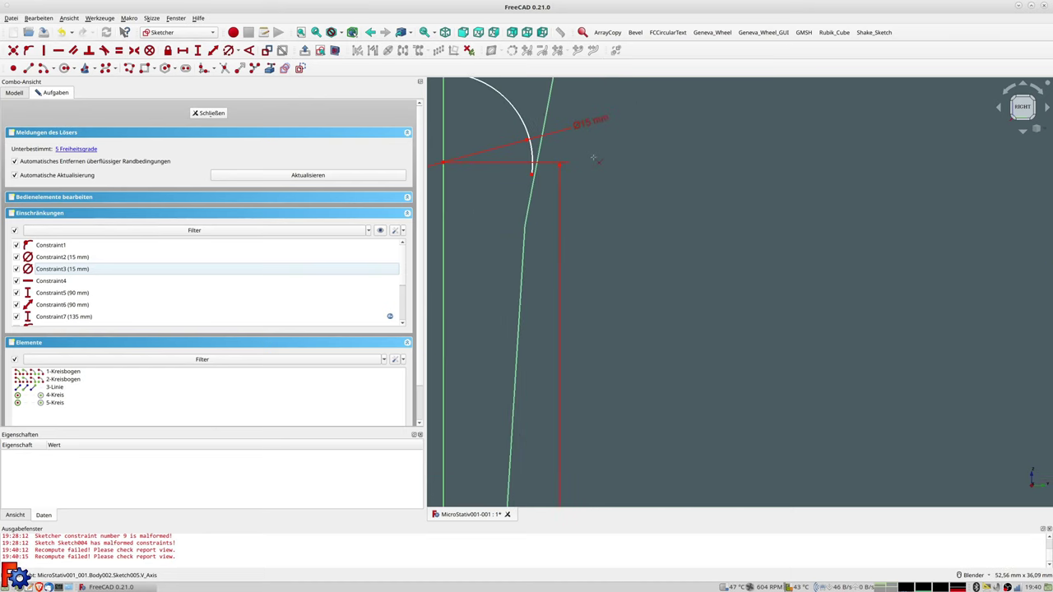
{"action": "left_click", "coordinate": [533, 184]}
{"action": "left_click", "coordinate": [533, 184]}
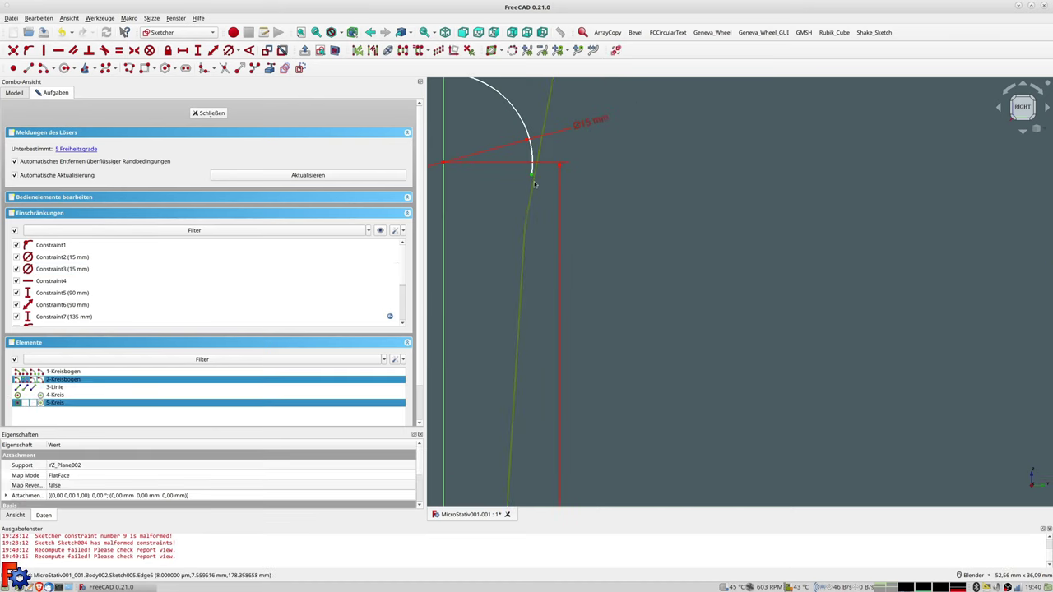
{"action": "key", "text": "e"}
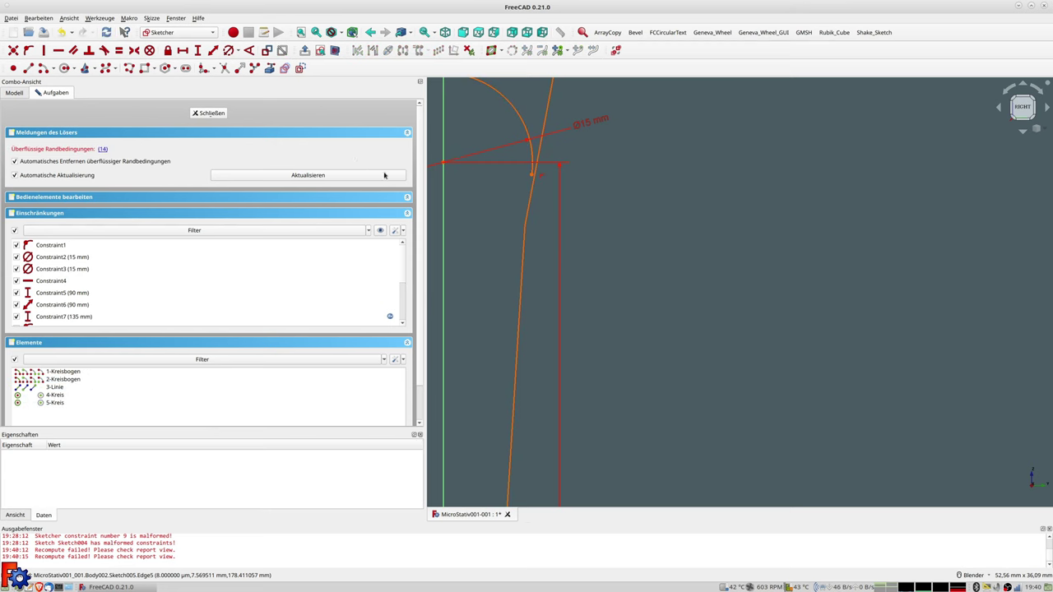
{"action": "key", "text": "Escape"}
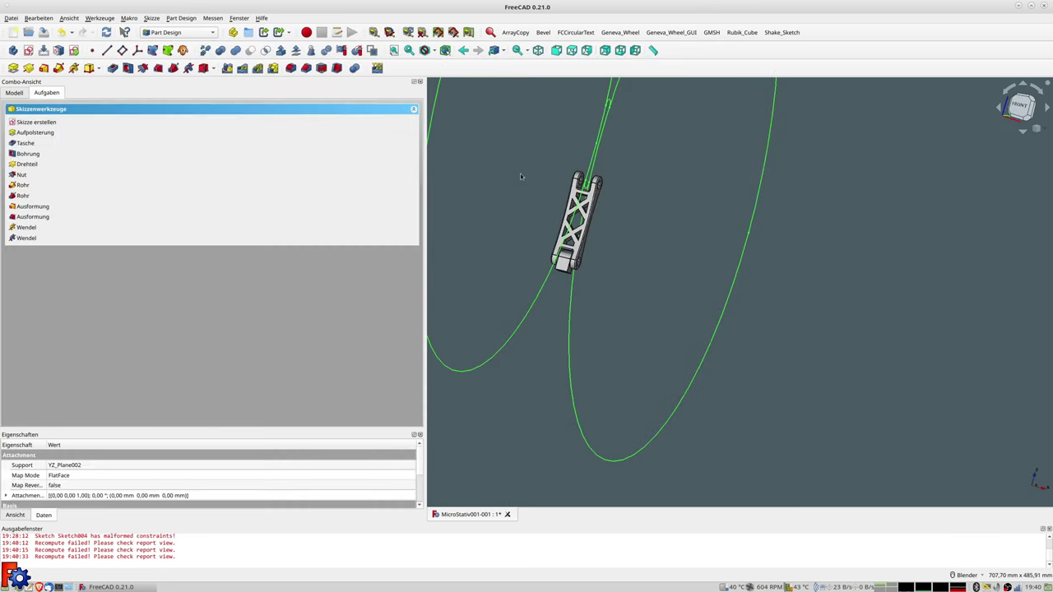
Reopen Sketch005 and back out of the redundant outline-to-eye-arc constraint.
{"action": "left_click", "coordinate": [8, 95]}
{"action": "double_click", "coordinate": [63, 192]}
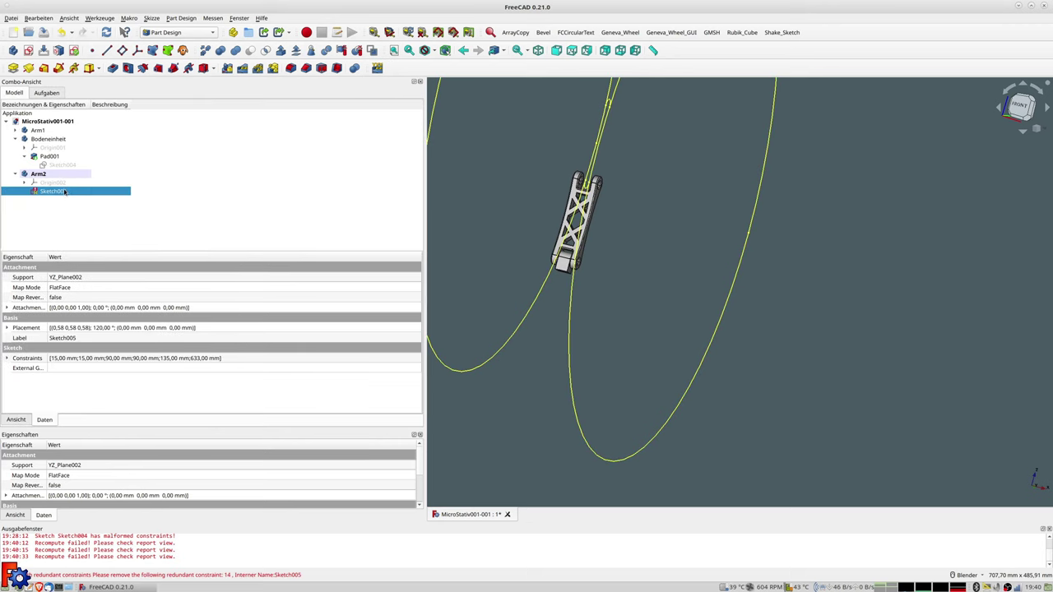
{"action": "scroll", "coordinate": [715, 237], "scroll_direction": "up", "scroll_amount": 3}
{"action": "scroll", "coordinate": [704, 236], "scroll_direction": "up", "scroll_amount": 4}
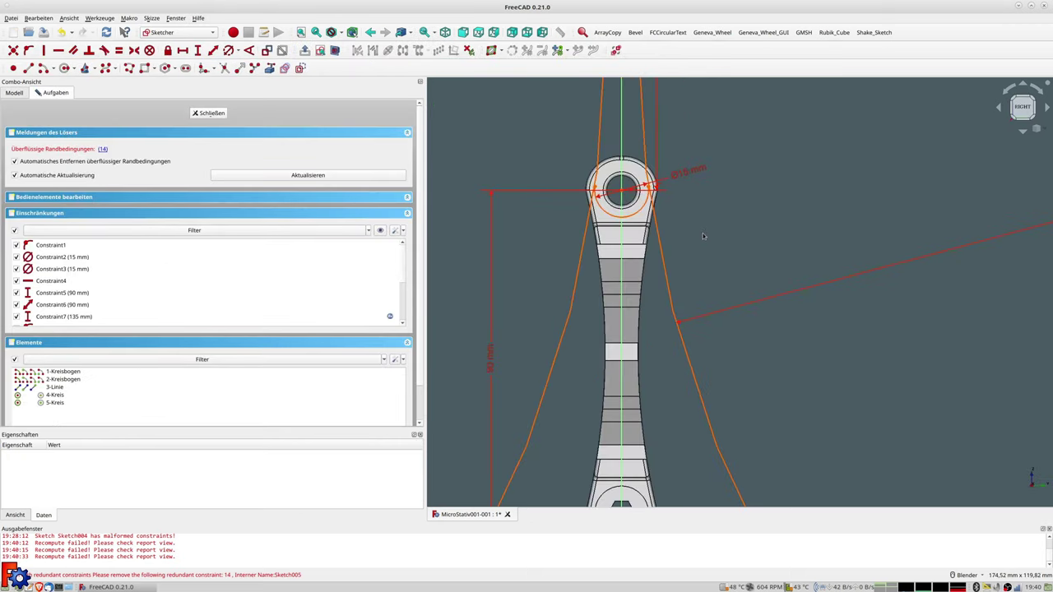
{"action": "scroll", "coordinate": [625, 213], "scroll_direction": "up", "scroll_amount": 3}
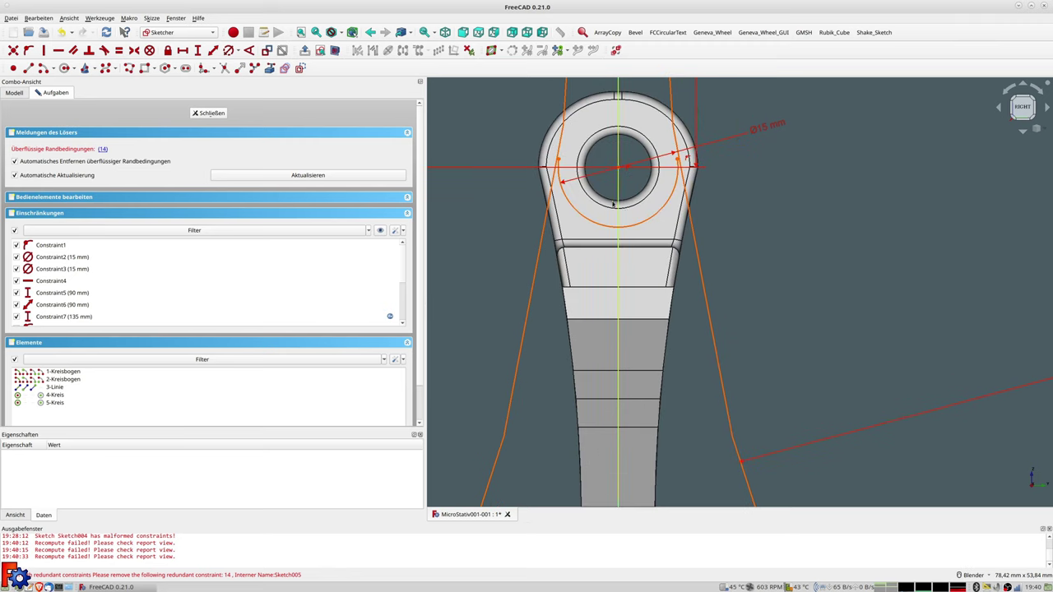
{"action": "scroll", "coordinate": [580, 164], "scroll_direction": "down", "scroll_amount": 5}
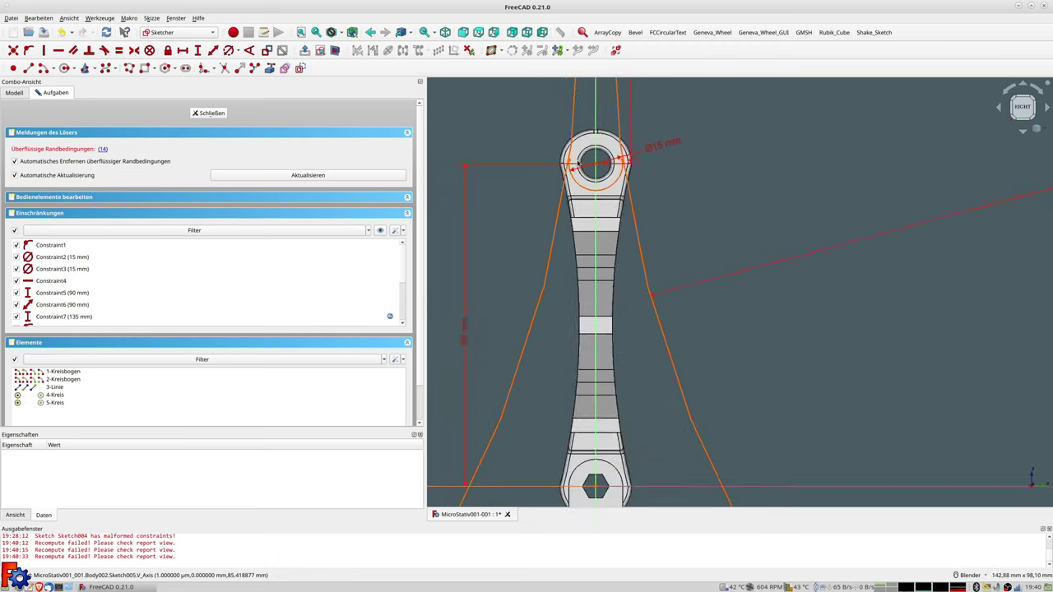
{"action": "scroll", "coordinate": [580, 165], "scroll_direction": "down", "scroll_amount": 2}
{"action": "scroll", "coordinate": [580, 165], "scroll_direction": "down", "scroll_amount": 2}
{"action": "scroll", "coordinate": [650, 227], "scroll_direction": "down", "scroll_amount": 2}
{"action": "scroll", "coordinate": [588, 169], "scroll_direction": "up", "scroll_amount": 3}
{"action": "scroll", "coordinate": [587, 169], "scroll_direction": "up", "scroll_amount": 2}
{"action": "left_click", "coordinate": [588, 168]}
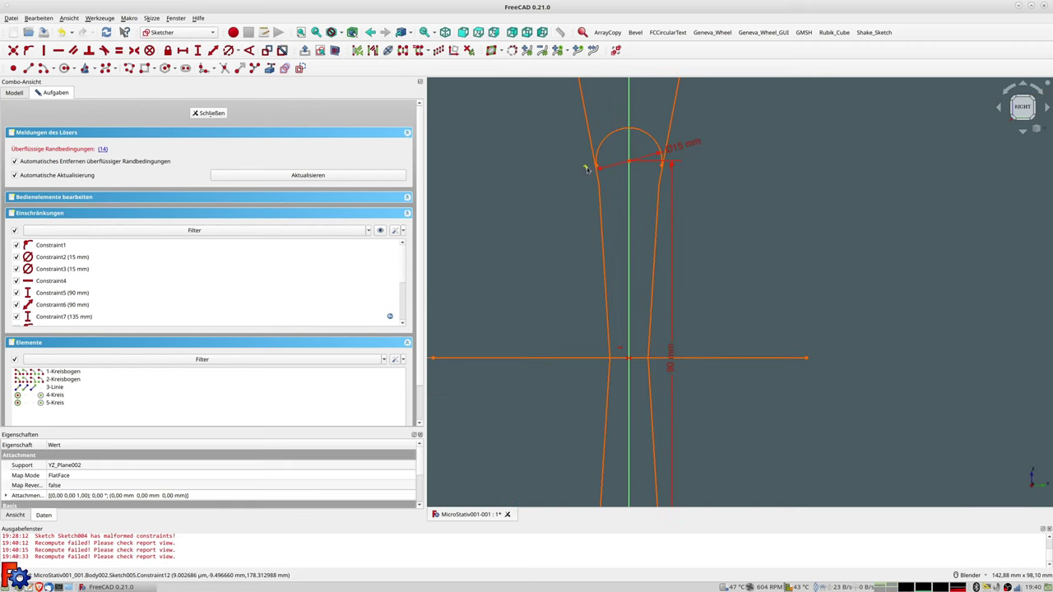
{"action": "key", "text": "Escape"}
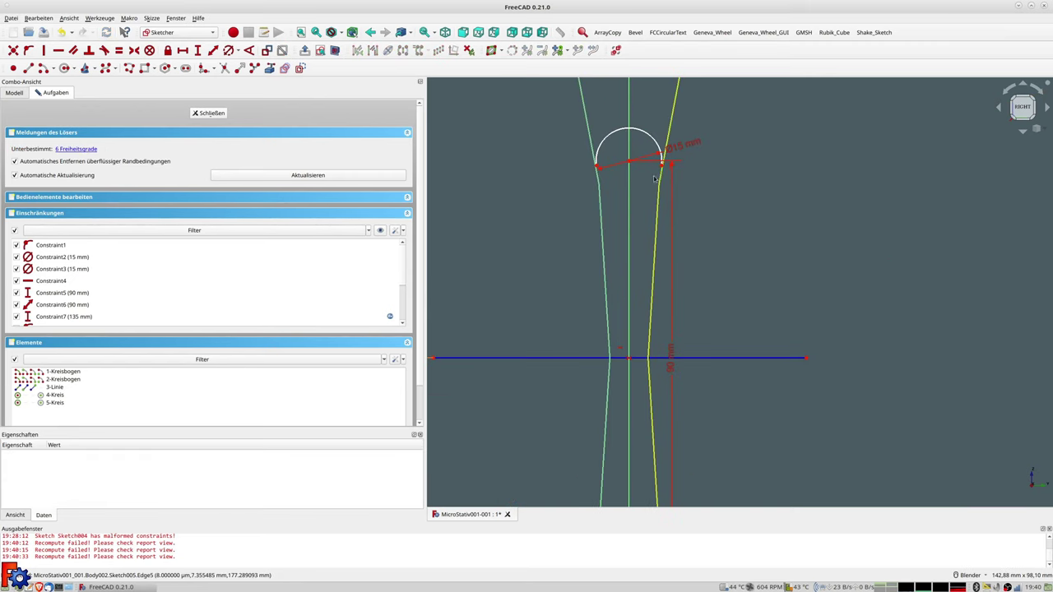
Constrain the left side line to the eye circle.
{"action": "middle_click_drag", "start_coordinate": [675, 203], "coordinate": [658, 395], "text": "shift"}
{"action": "scroll", "coordinate": [654, 418], "scroll_direction": "up", "scroll_amount": 2}
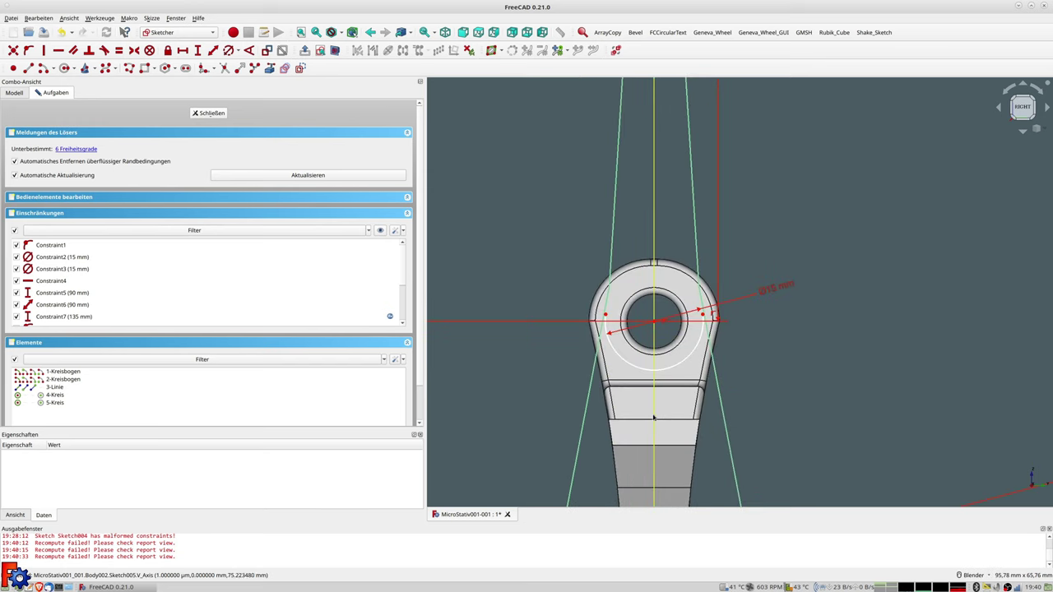
{"action": "left_click", "coordinate": [610, 310]}
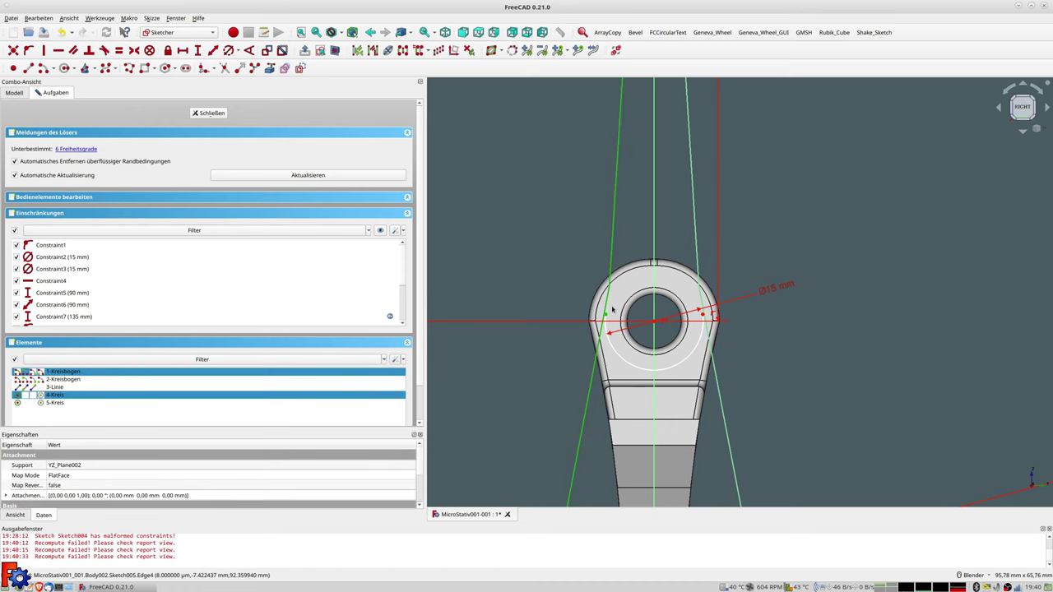
{"action": "key", "text": "e"}
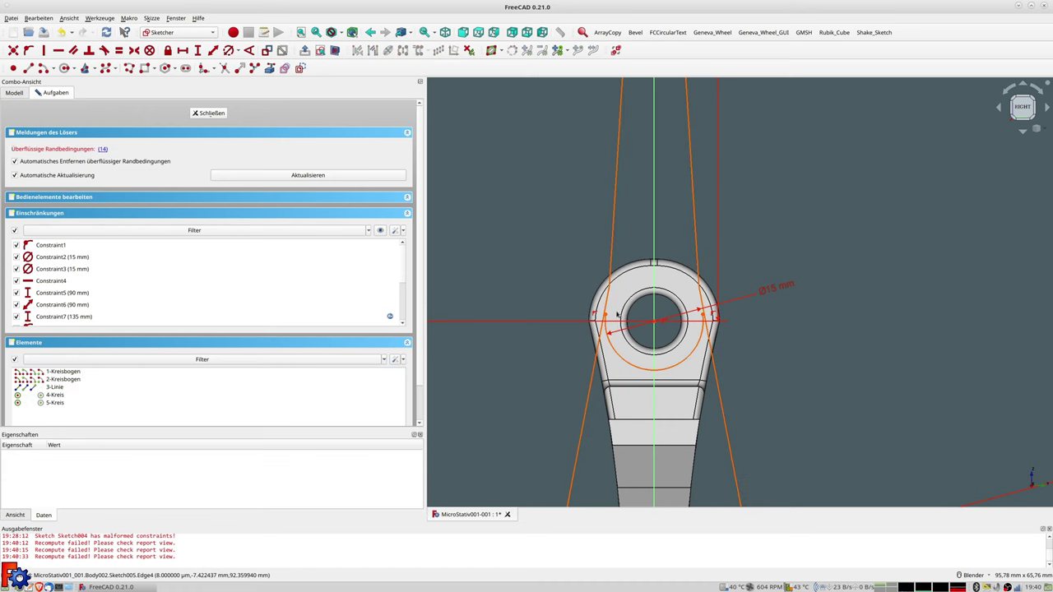
Delete the right large construction circle's radius dimension, leaving 13 redundancies.
{"action": "scroll", "coordinate": [610, 311], "scroll_direction": "down", "scroll_amount": 3}
{"action": "scroll", "coordinate": [610, 311], "scroll_direction": "down", "scroll_amount": 5}
{"action": "scroll", "coordinate": [611, 311], "scroll_direction": "down", "scroll_amount": 5}
{"action": "scroll", "coordinate": [777, 251], "scroll_direction": "down", "scroll_amount": 3}
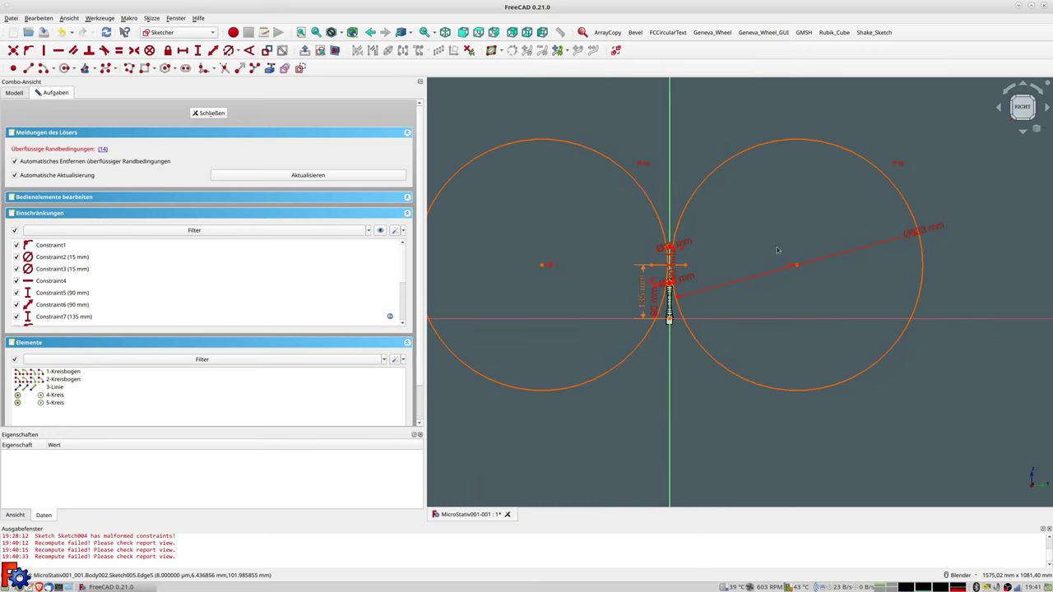
{"action": "left_click", "coordinate": [917, 237]}
{"action": "key", "text": "Delete"}
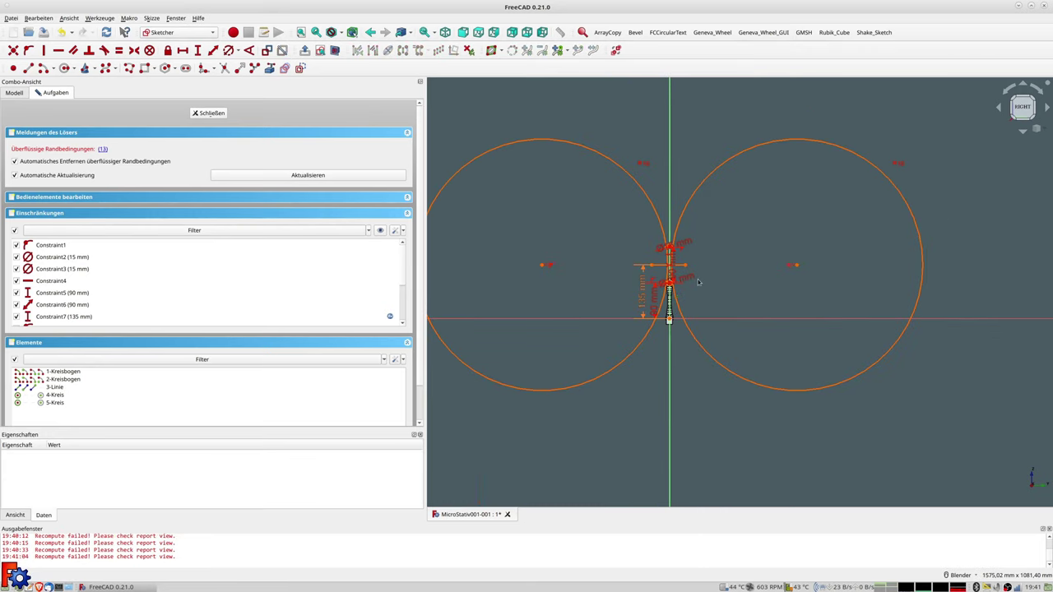
{"action": "scroll", "coordinate": [699, 282], "scroll_direction": "up", "scroll_amount": 5}
{"action": "scroll", "coordinate": [618, 281], "scroll_direction": "up", "scroll_amount": 2}
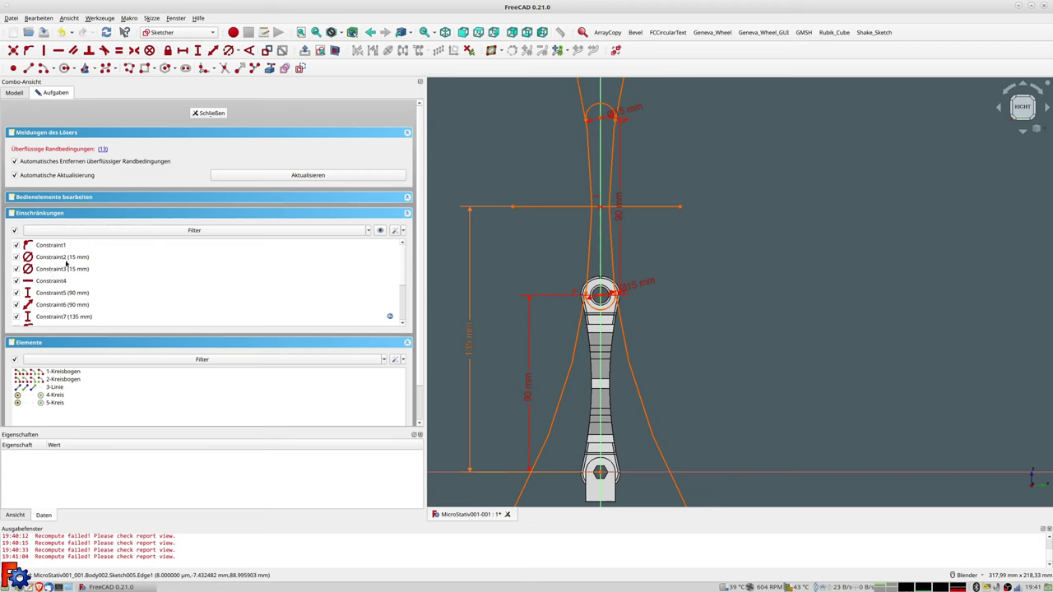
{"action": "scroll", "coordinate": [63, 281], "scroll_direction": "down", "scroll_amount": 4}
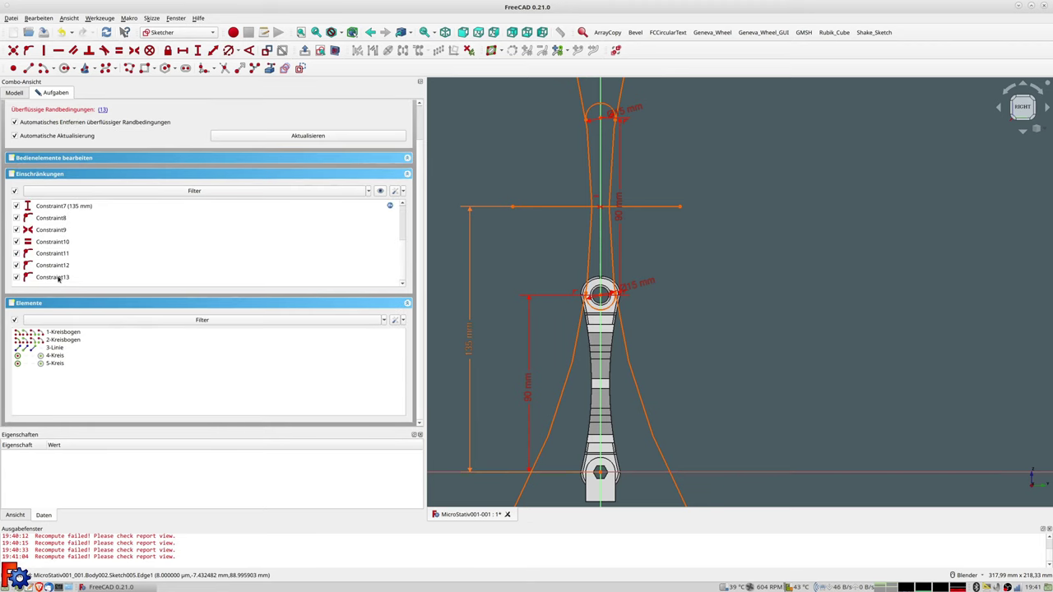
Delete Constraint13 and reshape the left outline curve.
{"action": "left_click", "coordinate": [58, 279]}
{"action": "key", "text": "Delete"}
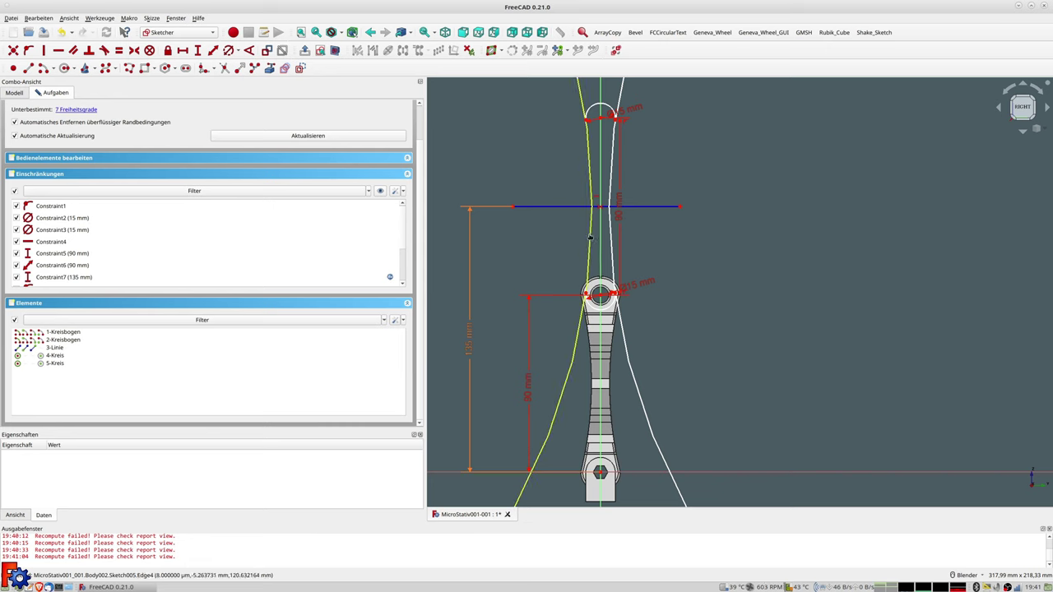
{"action": "left_click_drag", "start_coordinate": [590, 239], "coordinate": [592, 241]}
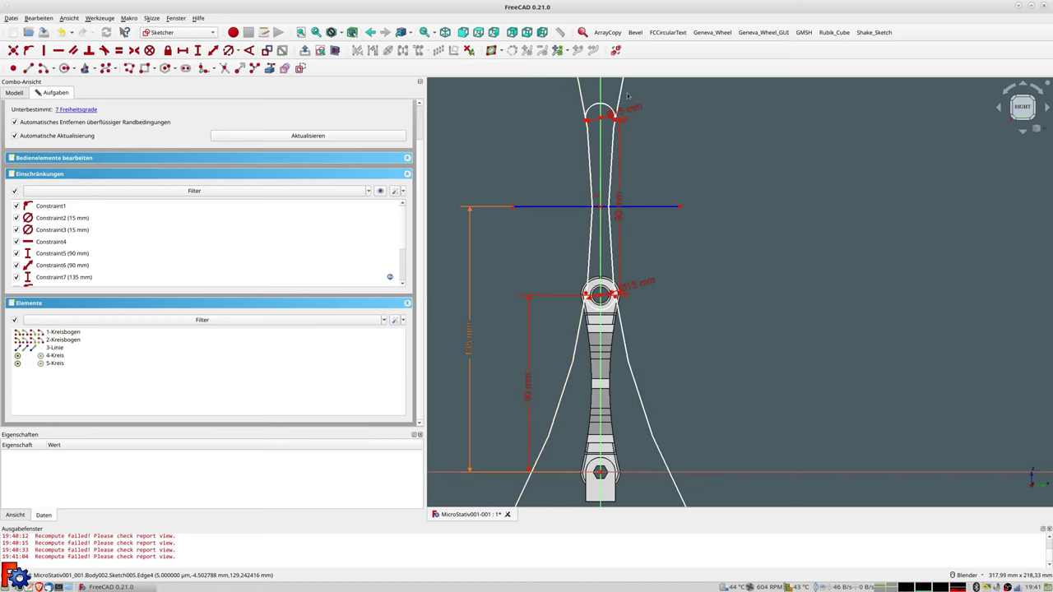
{"action": "scroll", "coordinate": [607, 133], "scroll_direction": "up", "scroll_amount": 5}
{"action": "middle_click_drag", "start_coordinate": [603, 112], "coordinate": [610, 184], "text": "shift"}
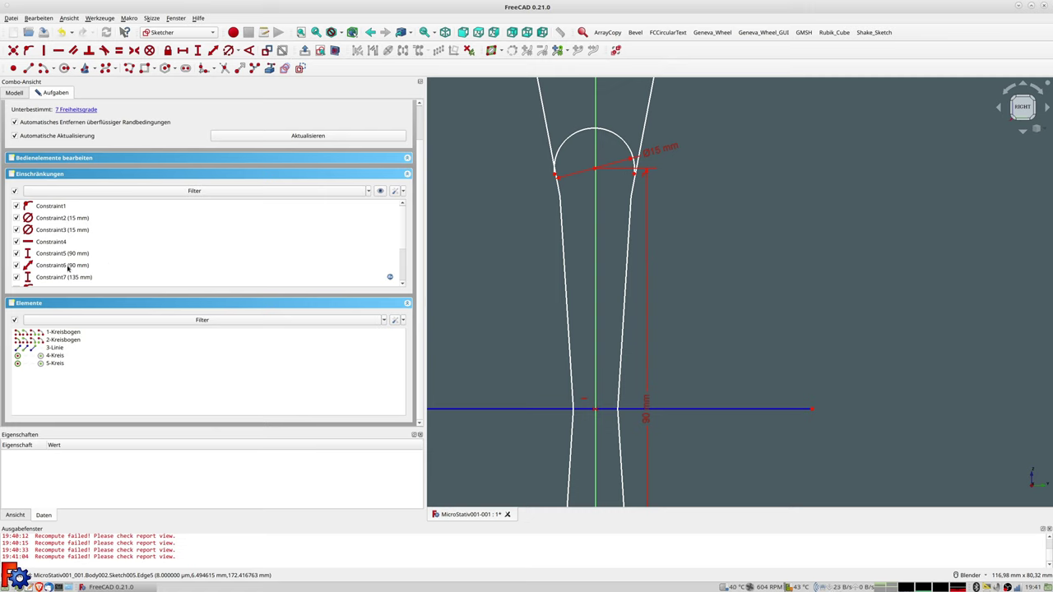
{"action": "scroll", "coordinate": [68, 268], "scroll_direction": "down", "scroll_amount": 2}
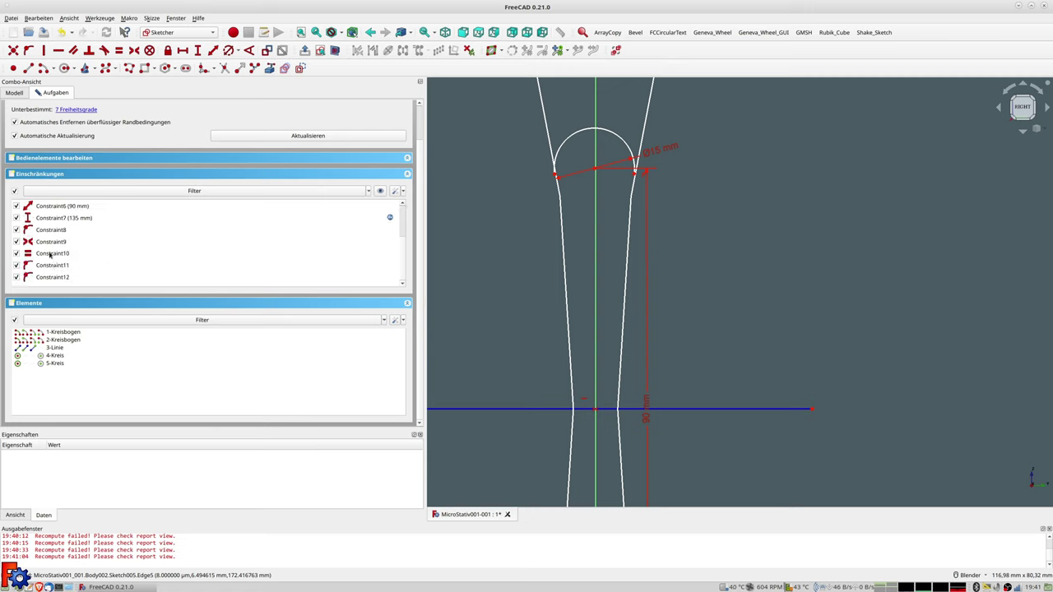
{"action": "scroll", "coordinate": [68, 272], "scroll_direction": "up", "scroll_amount": 2}
{"action": "scroll", "coordinate": [69, 272], "scroll_direction": "down", "scroll_amount": 2}
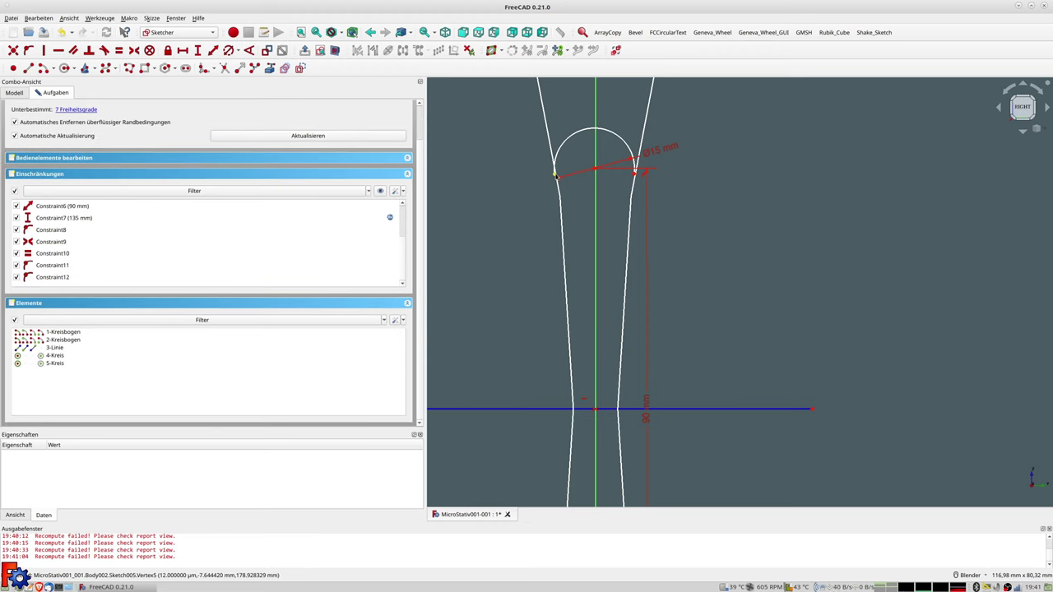
Attach the outline end points to the left and right side lines.
{"action": "mouse_move", "coordinate": [556, 175]}
{"action": "left_mouse_down"}
{"action": "mouse_move", "coordinate": [560, 165]}
{"action": "mouse_move", "coordinate": [556, 175]}
{"action": "left_mouse_up"}
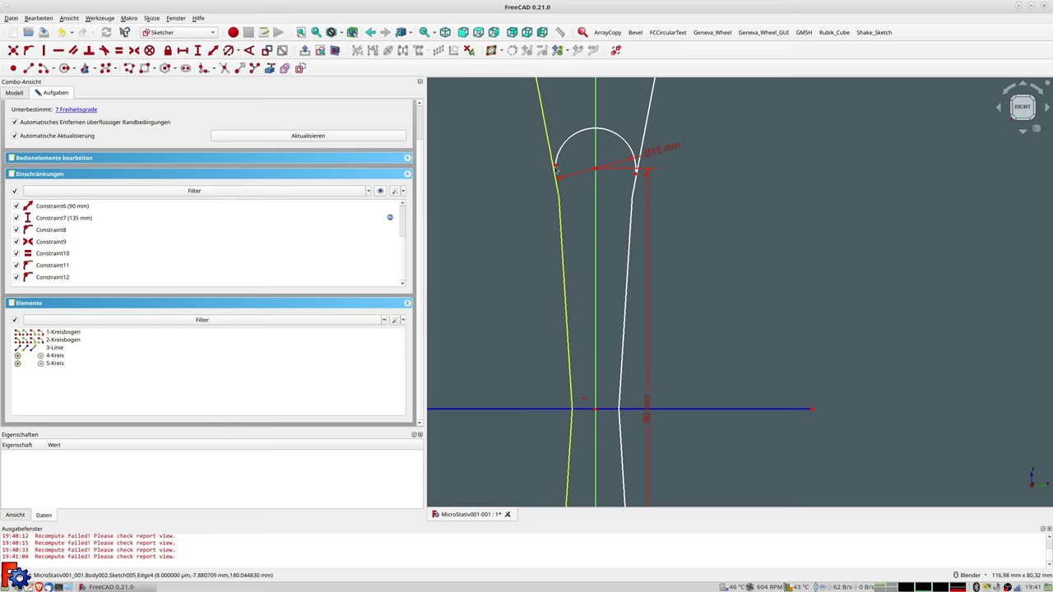
{"action": "left_click", "coordinate": [557, 175]}
{"action": "left_click", "coordinate": [556, 175]}
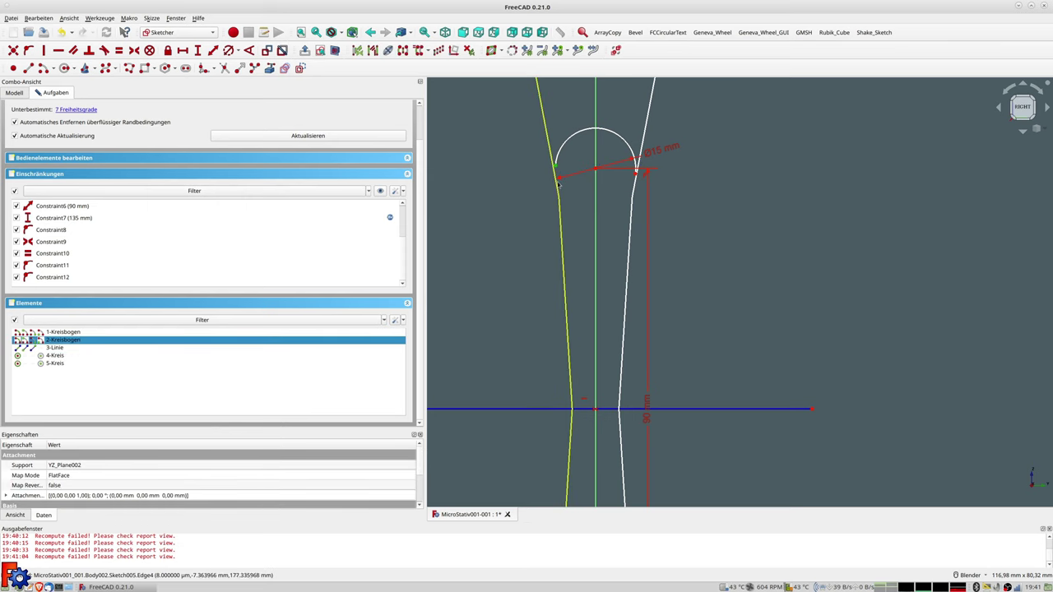
{"action": "key", "text": "o"}
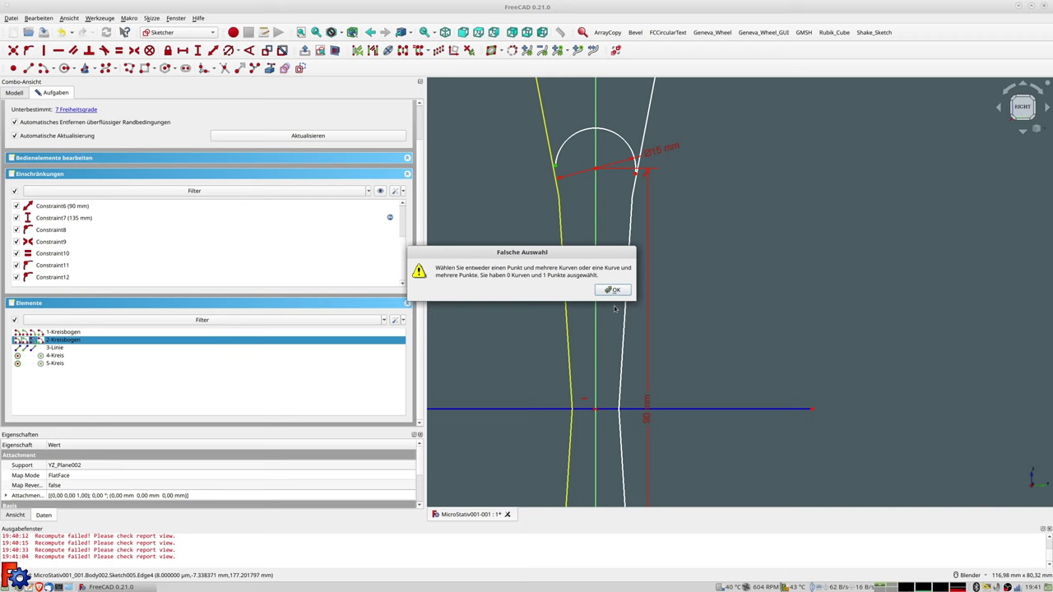
{"action": "left_click", "coordinate": [611, 290]}
{"action": "key", "text": "Escape"}
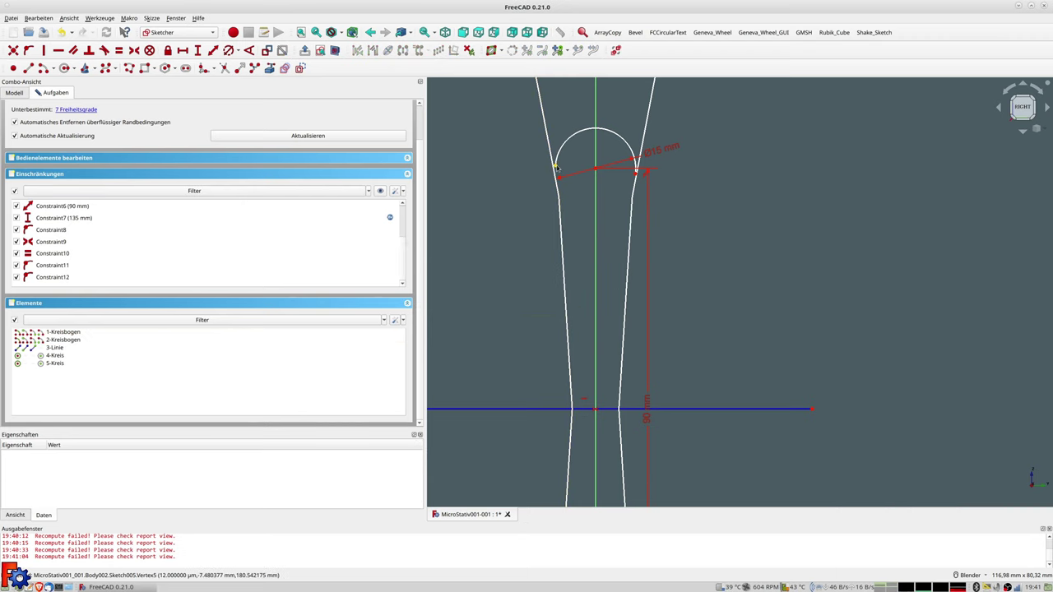
{"action": "left_click", "coordinate": [557, 168]}
{"action": "left_click", "coordinate": [559, 197]}
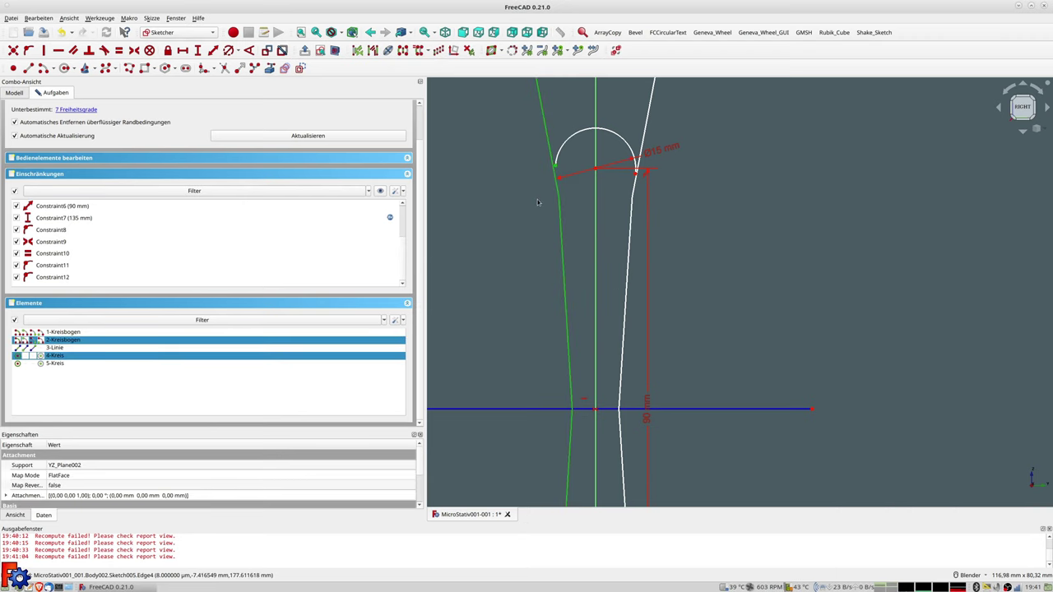
{"action": "key", "text": "o"}
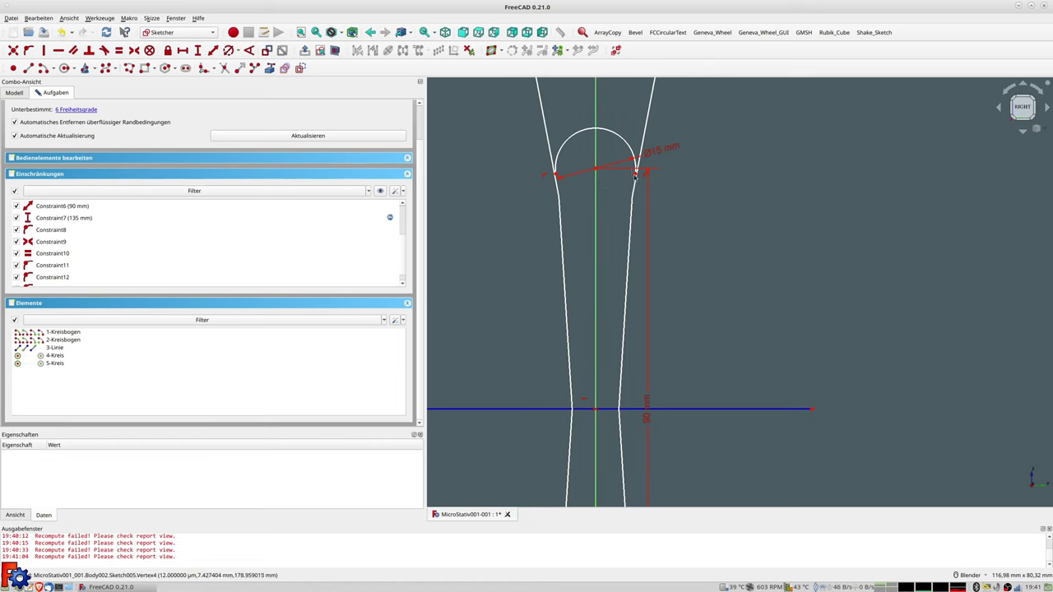
{"action": "left_click", "coordinate": [634, 190]}
{"action": "left_click", "coordinate": [633, 191]}
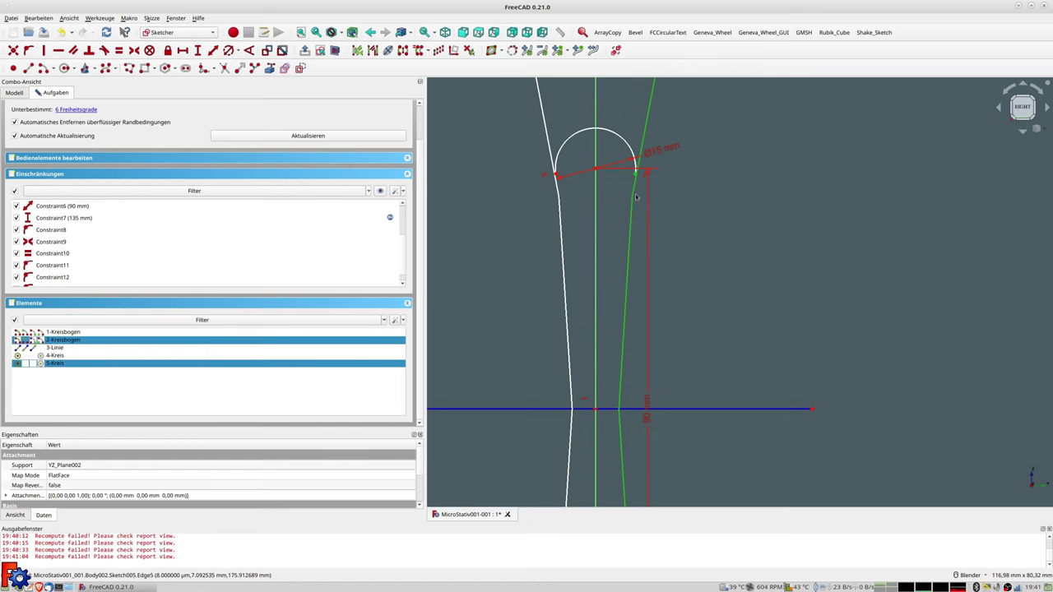
{"action": "key", "text": "t"}
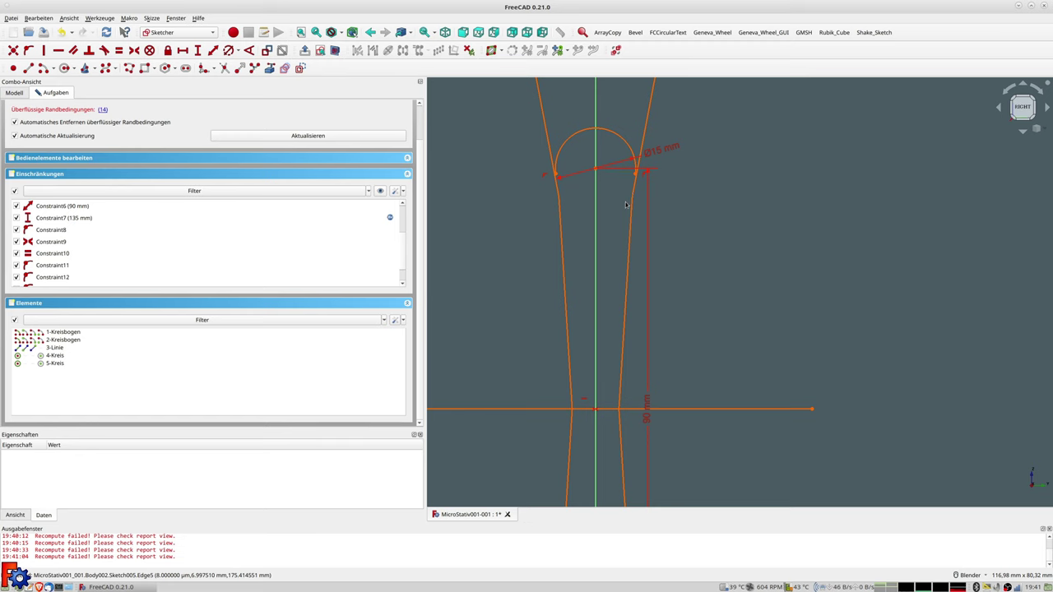
Select each side line together with its eye arc, ending with the right pair.
{"action": "scroll", "coordinate": [626, 204], "scroll_direction": "up", "scroll_amount": 3}
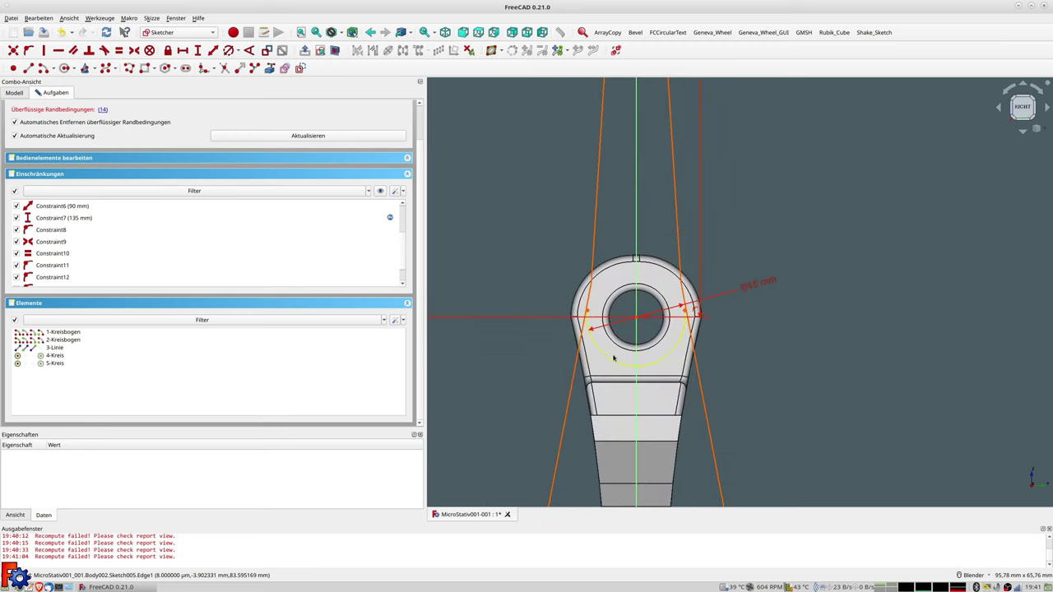
{"action": "scroll", "coordinate": [613, 357], "scroll_direction": "up", "scroll_amount": 2}
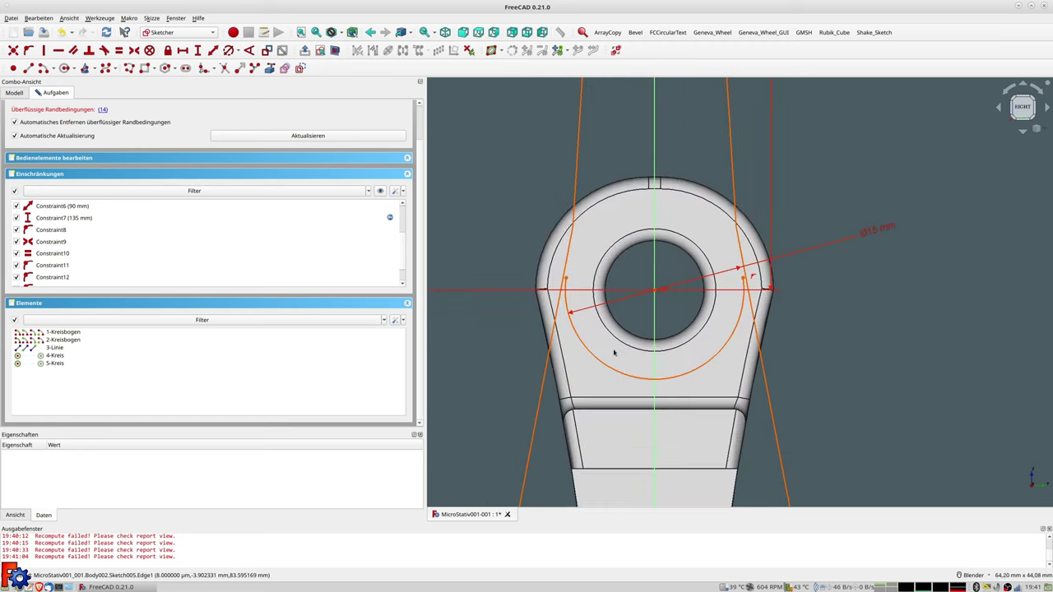
{"action": "left_click", "coordinate": [568, 278]}
{"action": "left_click", "coordinate": [566, 272]}
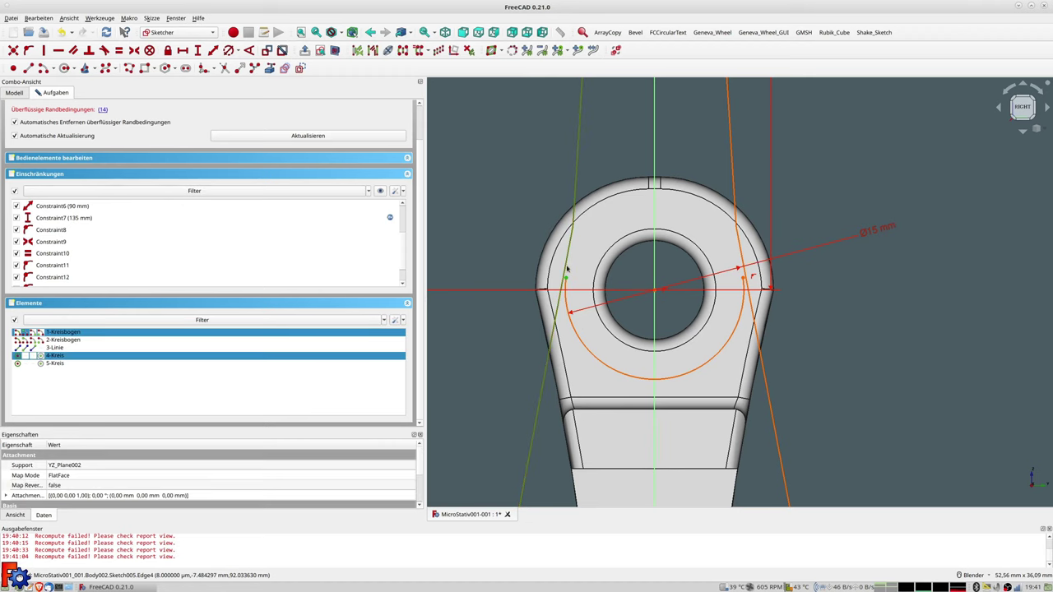
{"action": "left_click", "coordinate": [732, 284]}
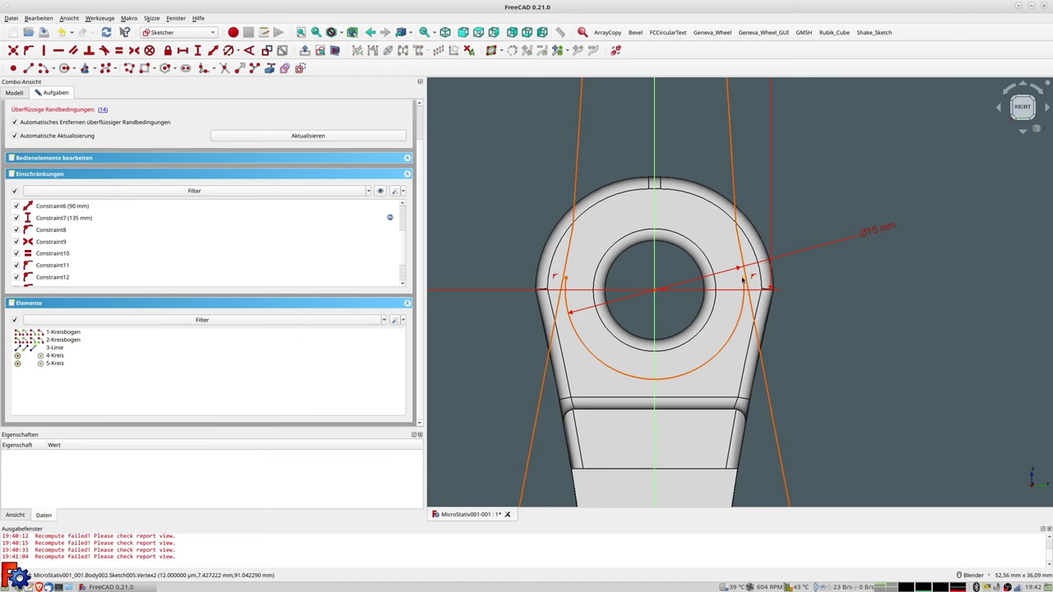
{"action": "left_click", "coordinate": [738, 271]}
{"action": "left_click", "coordinate": [740, 261]}
{"action": "left_click", "coordinate": [743, 280]}
{"action": "left_click", "coordinate": [737, 277]}
Make the right side line tangent to the eye arc and enlarge the large construction circles.
{"action": "key", "text": "t"}
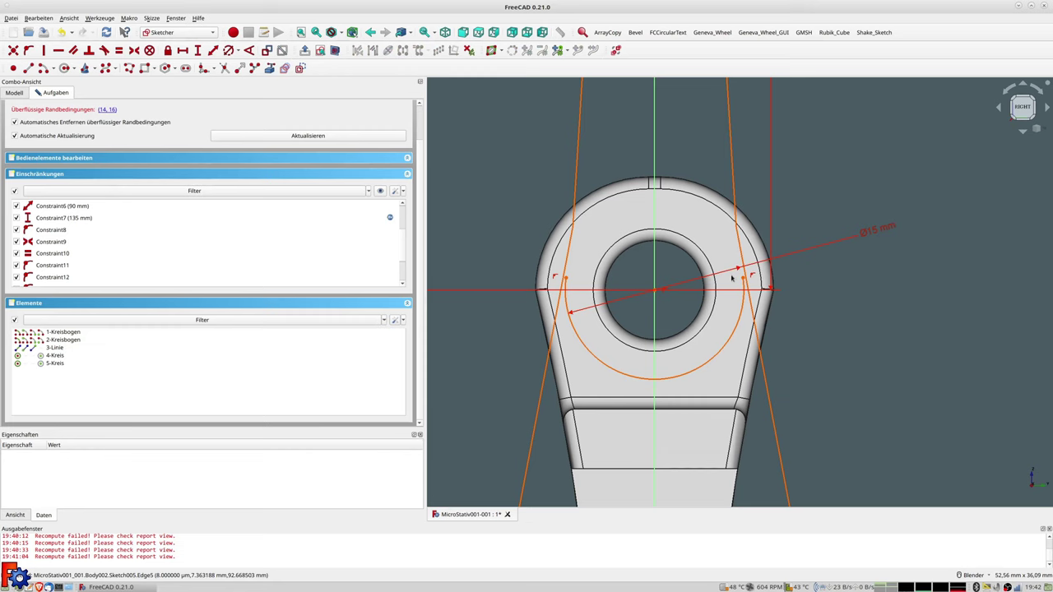
{"action": "scroll", "coordinate": [733, 279], "scroll_direction": "down", "scroll_amount": 4}
{"action": "scroll", "coordinate": [731, 277], "scroll_direction": "down", "scroll_amount": 3}
{"action": "scroll", "coordinate": [730, 276], "scroll_direction": "down", "scroll_amount": 3}
{"action": "scroll", "coordinate": [728, 273], "scroll_direction": "down", "scroll_amount": 3}
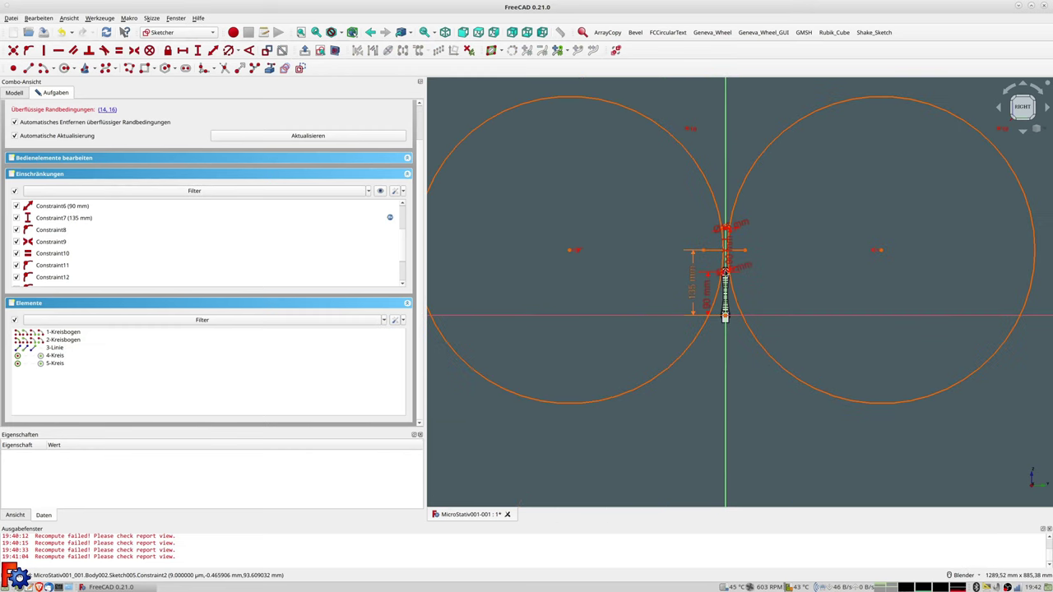
{"action": "left_click_drag", "start_coordinate": [683, 357], "coordinate": [688, 358]}
Trim the two outer circle portions away, leaving tapered side arcs.
{"action": "scroll", "coordinate": [818, 245], "scroll_direction": "up", "scroll_amount": 5}
{"action": "scroll", "coordinate": [513, 208], "scroll_direction": "up", "scroll_amount": 2}
{"action": "scroll", "coordinate": [513, 208], "scroll_direction": "up", "scroll_amount": 4}
{"action": "scroll", "coordinate": [690, 283], "scroll_direction": "down", "scroll_amount": 3}
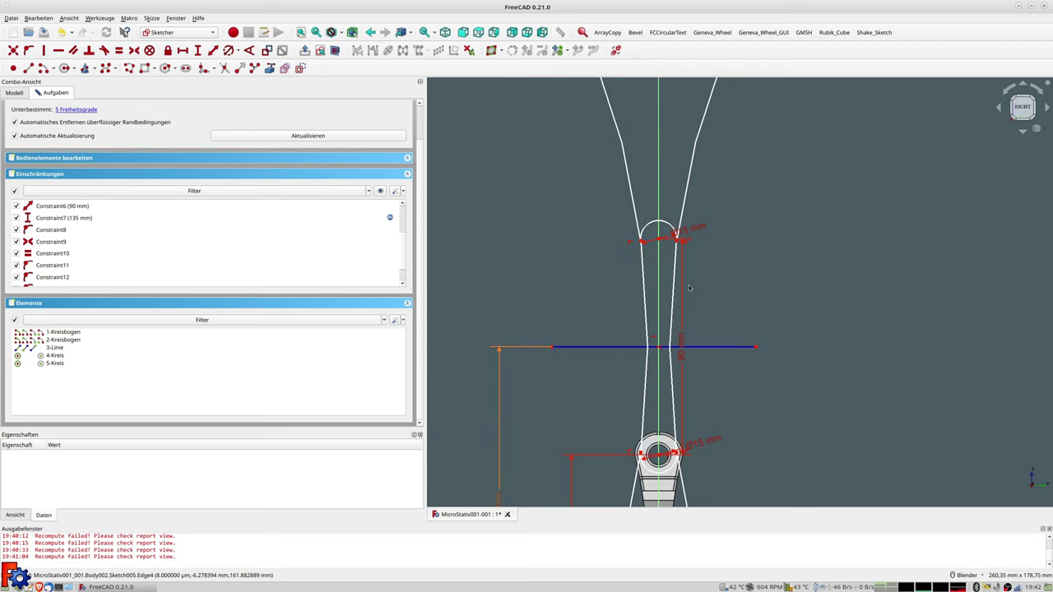
{"action": "middle_click_drag", "start_coordinate": [689, 294], "coordinate": [693, 244], "text": "shift"}
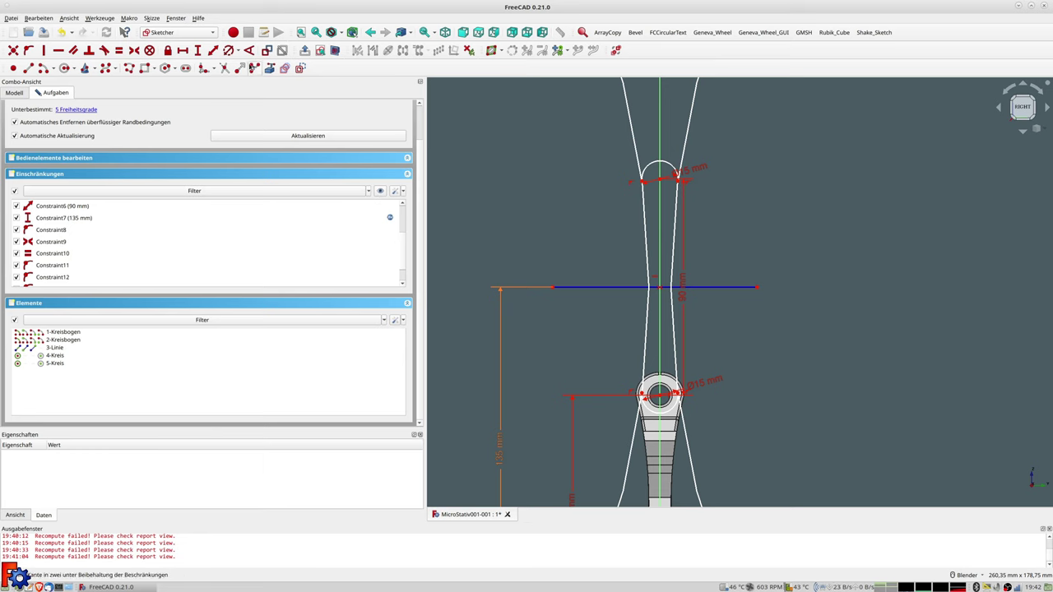
{"action": "left_click", "coordinate": [629, 132]}
{"action": "left_click", "coordinate": [686, 136]}
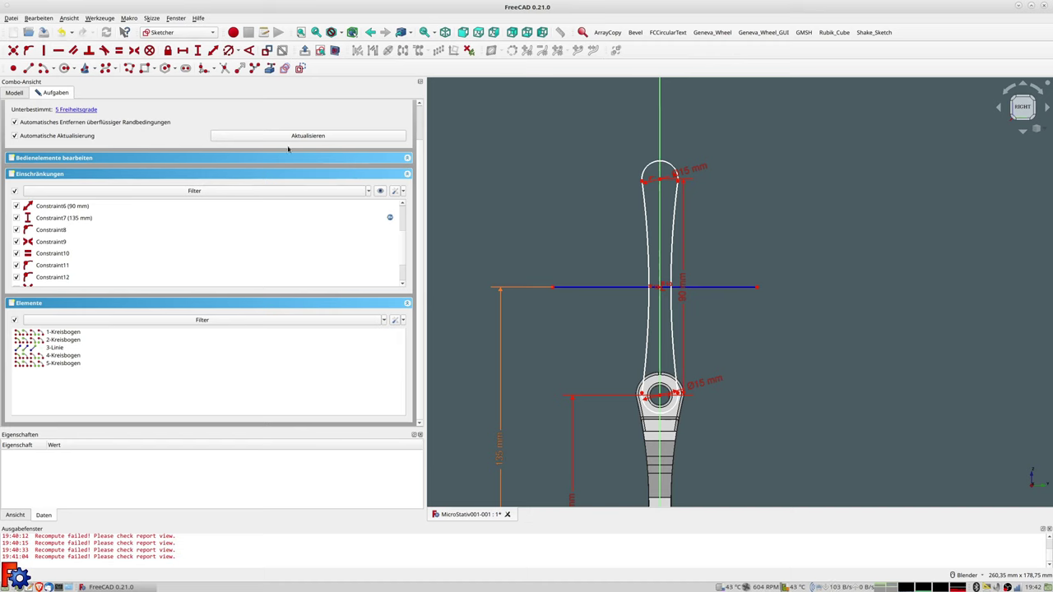
{"action": "scroll", "coordinate": [421, 115], "scroll_direction": "up", "scroll_amount": 2}
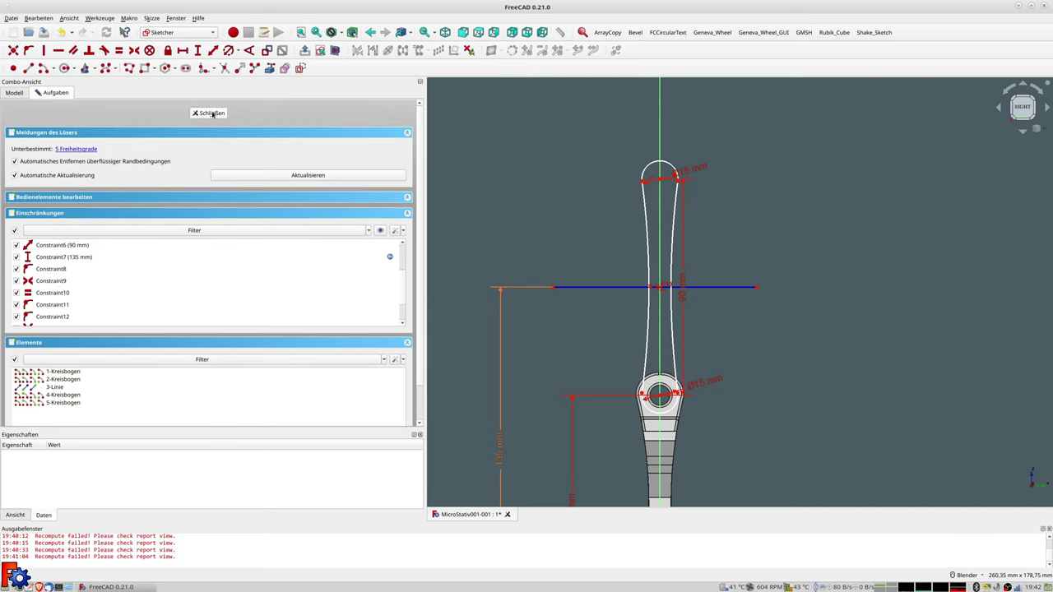
Close Sketch005, inspect Sketch004's hexagon dimensioning, and close it unchanged.
{"action": "left_click", "coordinate": [212, 114]}
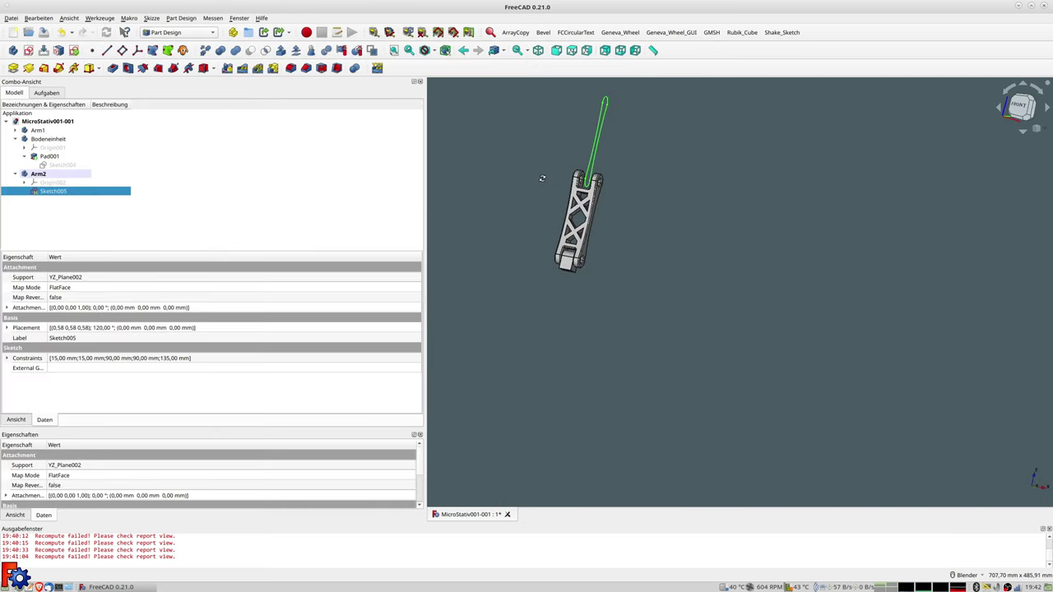
{"action": "scroll", "coordinate": [580, 179], "scroll_direction": "up", "scroll_amount": 4}
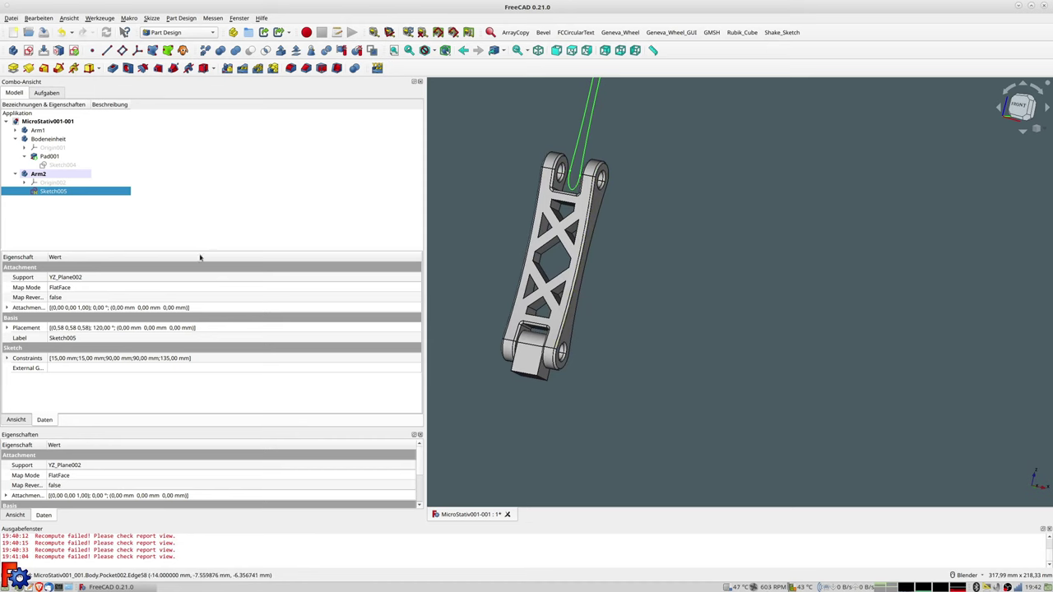
{"action": "double_click", "coordinate": [50, 166]}
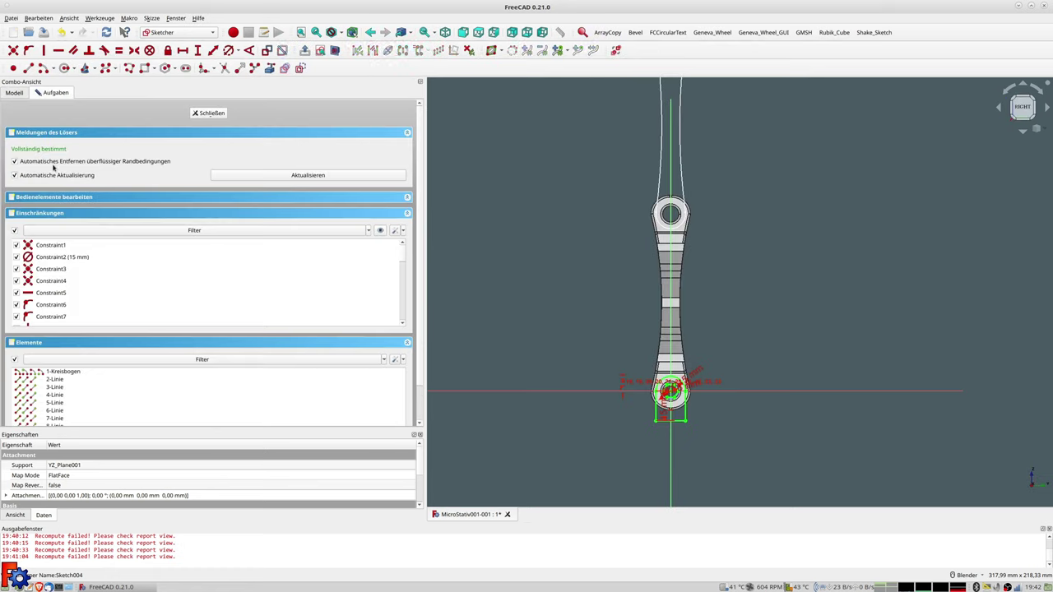
{"action": "scroll", "coordinate": [693, 366], "scroll_direction": "up", "scroll_amount": 4}
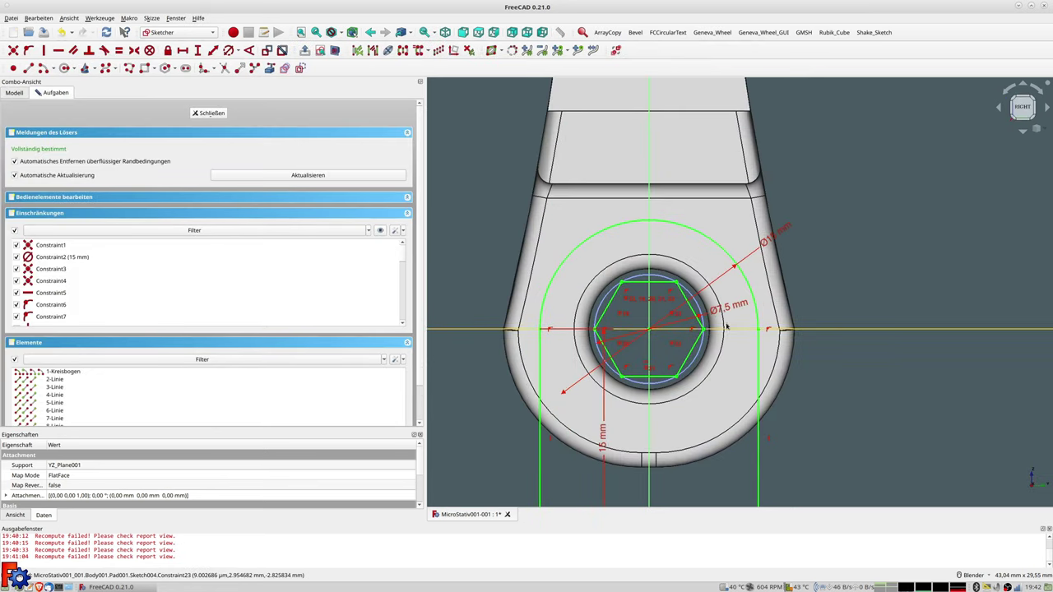
{"action": "left_click", "coordinate": [211, 114]}
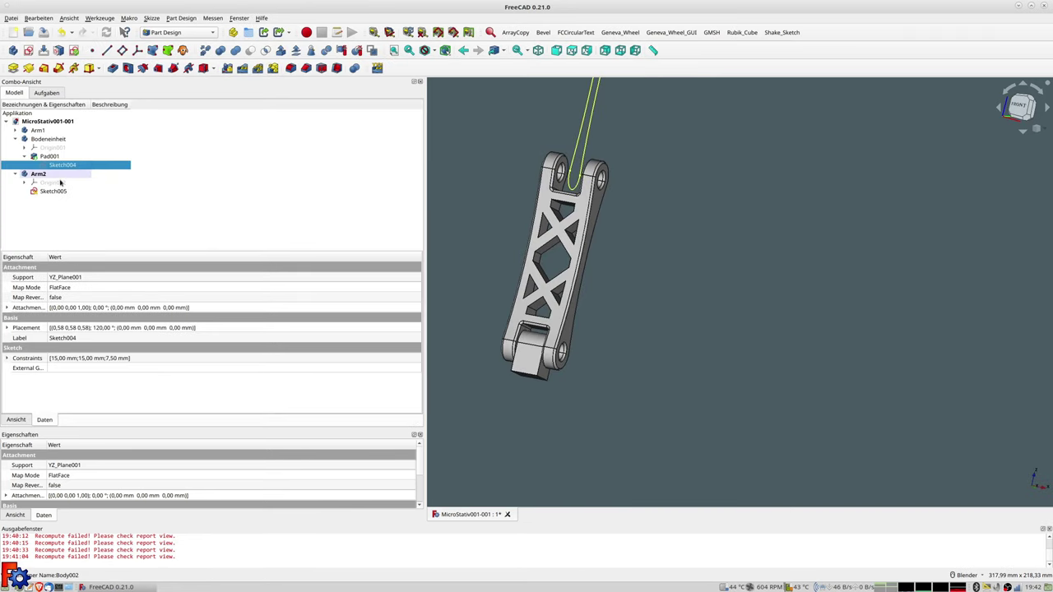
Add a hexagon in the lower eye with a 7 mm circumscribed diameter.
{"action": "double_click", "coordinate": [47, 193]}
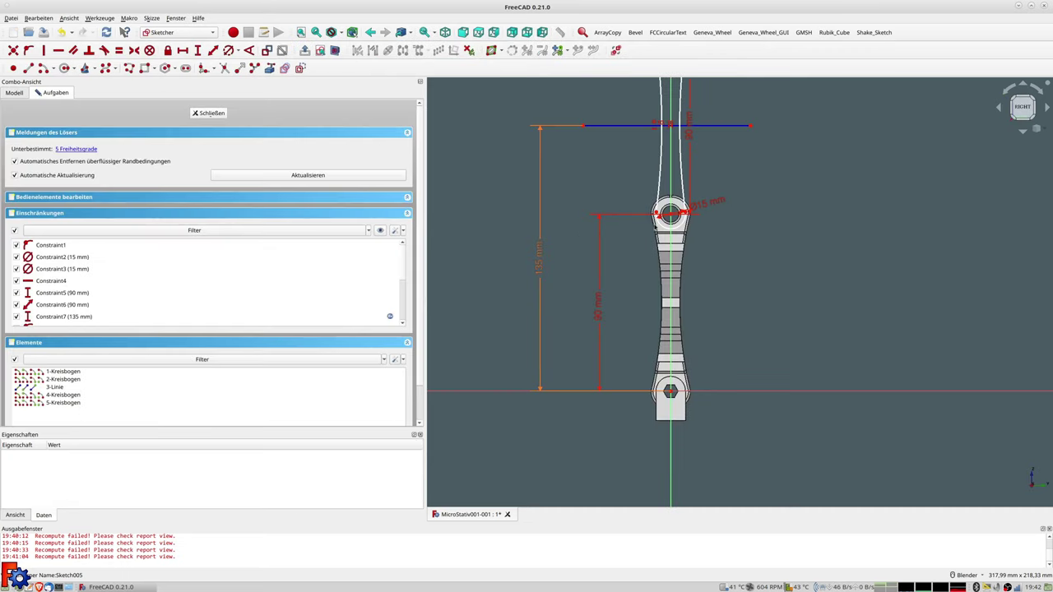
{"action": "scroll", "coordinate": [683, 223], "scroll_direction": "up", "scroll_amount": 3}
{"action": "scroll", "coordinate": [650, 218], "scroll_direction": "up", "scroll_amount": 2}
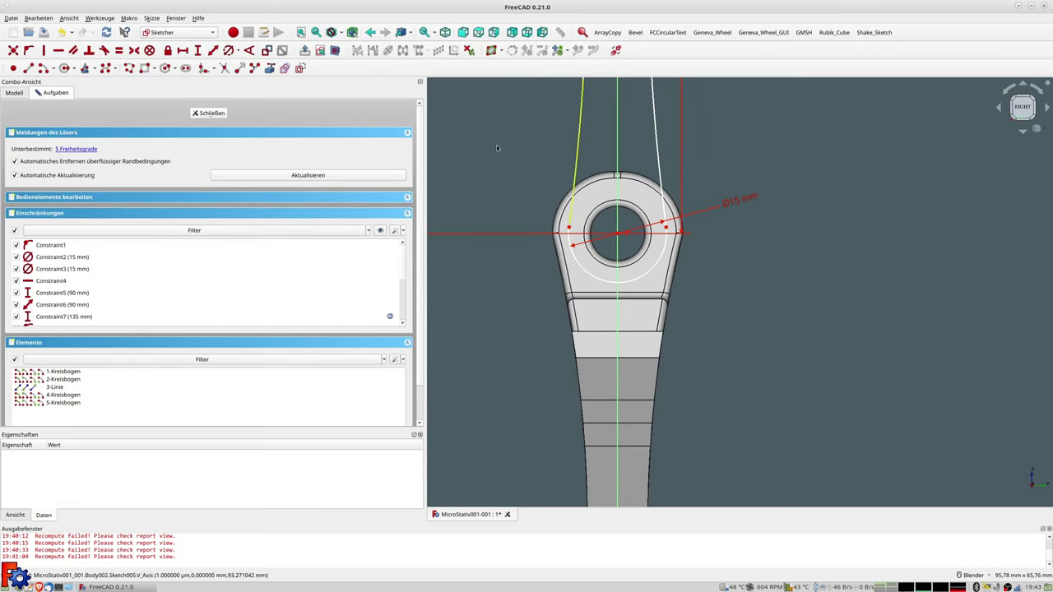
{"action": "left_click", "coordinate": [165, 69]}
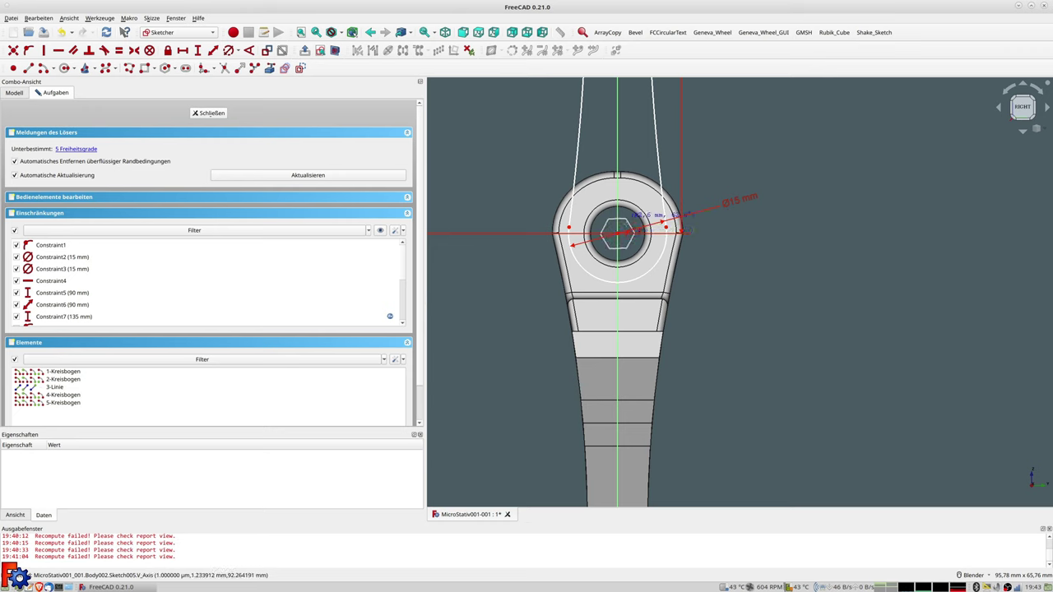
{"action": "left_click", "coordinate": [631, 241]}
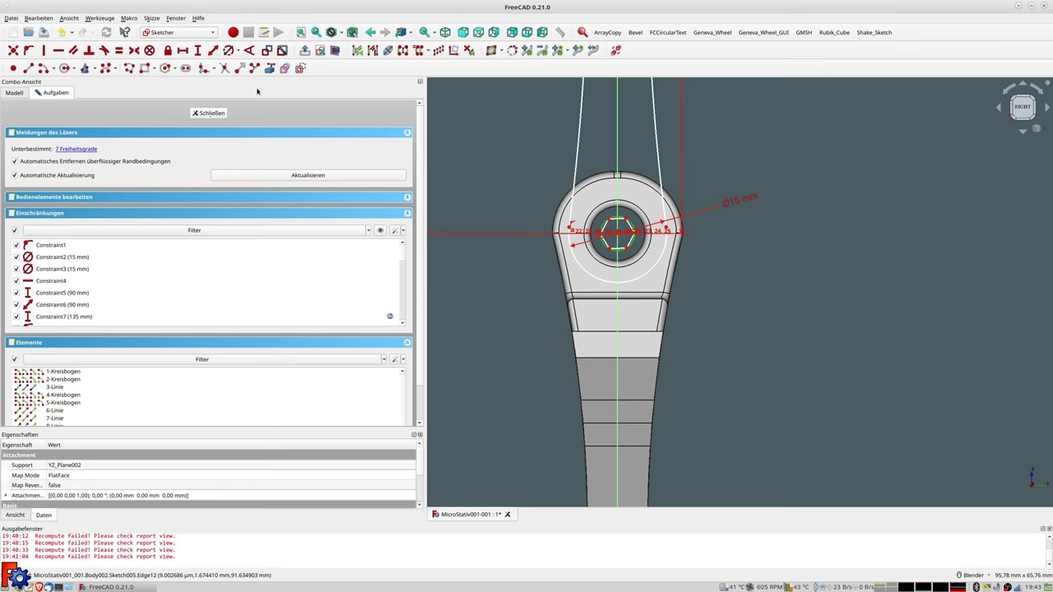
{"action": "left_click", "coordinate": [229, 51]}
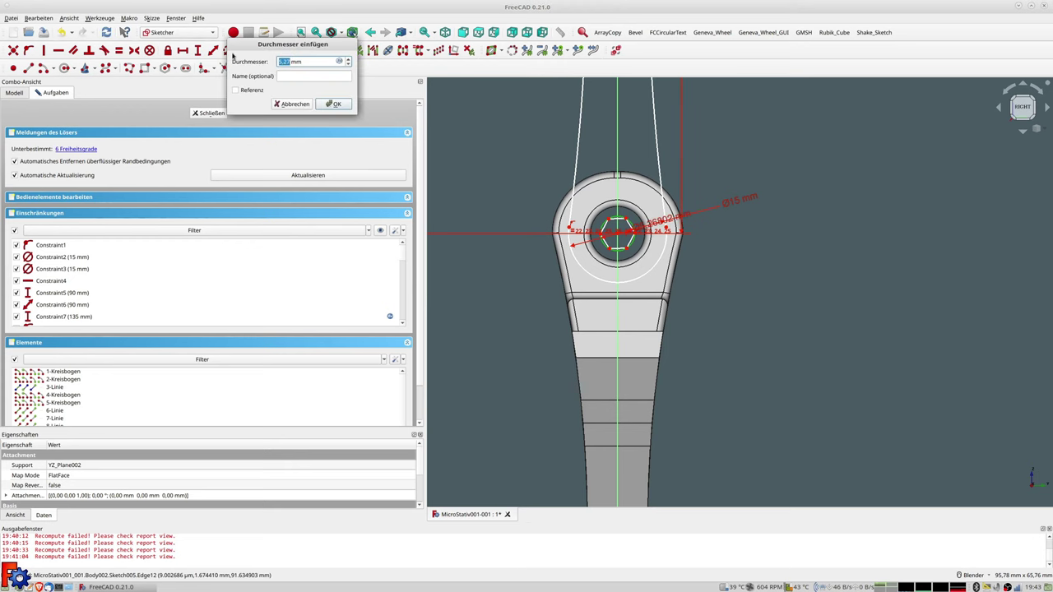
{"action": "key", "text": "Return"}
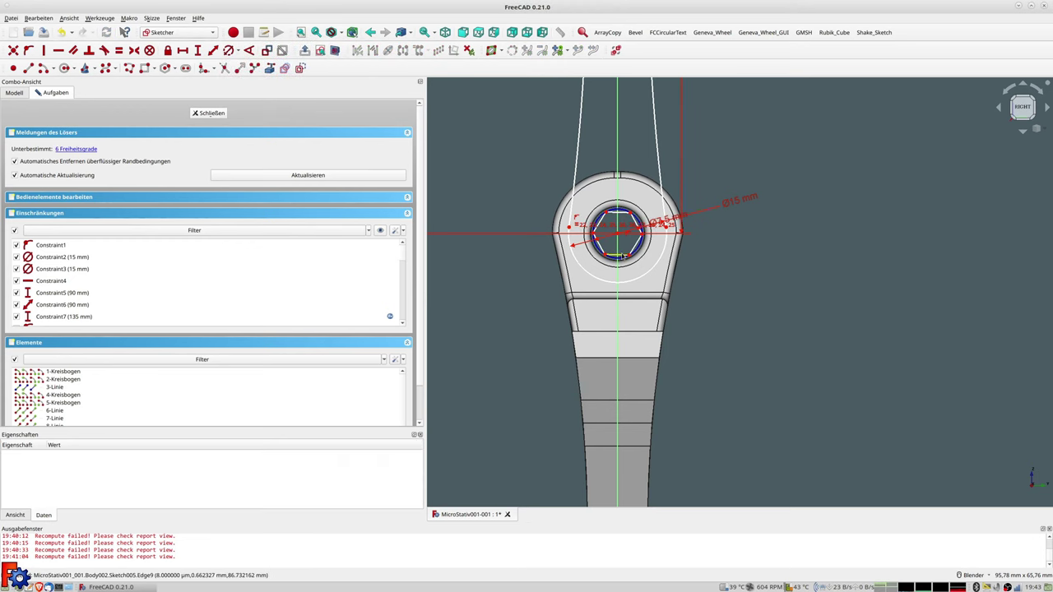
{"action": "left_click", "coordinate": [639, 209]}
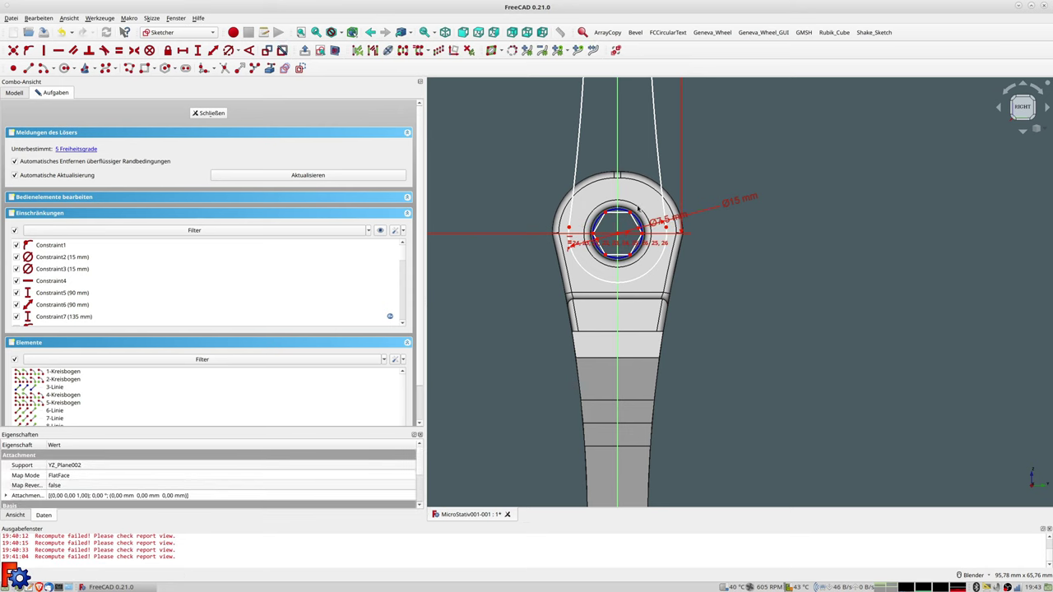
Add a hexagon in the upper eye and fix its circumscribing circle to 7 mm.
{"action": "scroll", "coordinate": [646, 218], "scroll_direction": "down", "scroll_amount": 2}
{"action": "scroll", "coordinate": [655, 232], "scroll_direction": "down", "scroll_amount": 2}
{"action": "middle_click_drag", "start_coordinate": [655, 232], "coordinate": [667, 439], "text": "shift"}
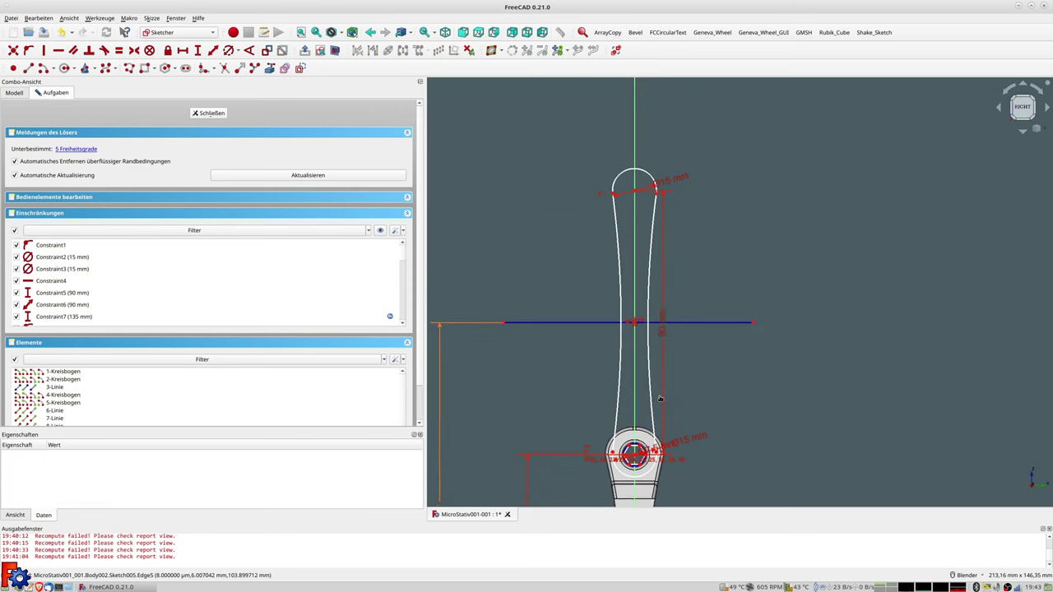
{"action": "left_click", "coordinate": [164, 69]}
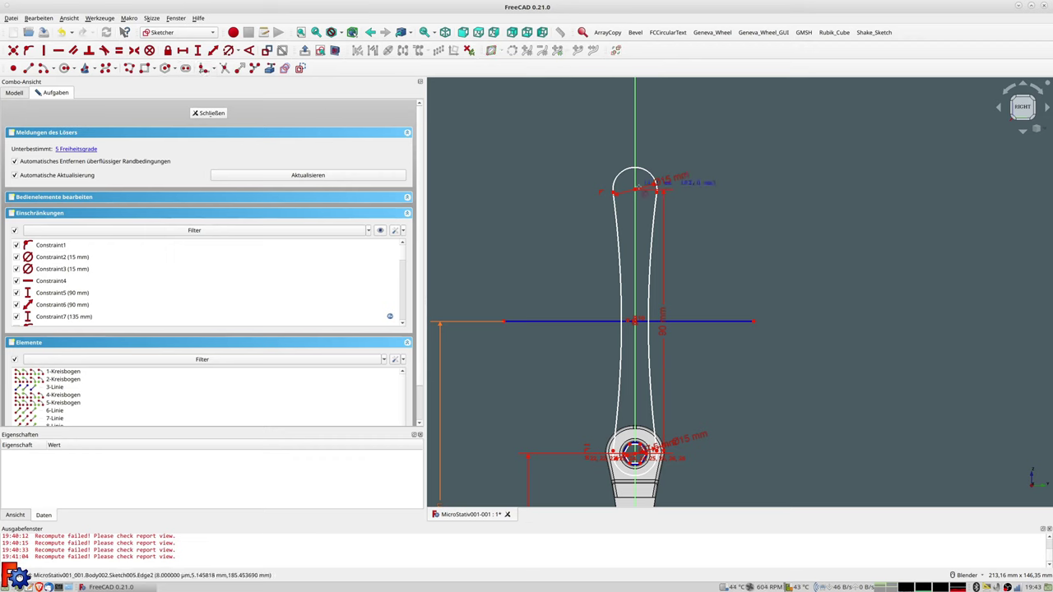
{"action": "left_click", "coordinate": [634, 190]}
{"action": "left_click", "coordinate": [647, 202]}
{"action": "scroll", "coordinate": [653, 205], "scroll_direction": "up", "scroll_amount": 4}
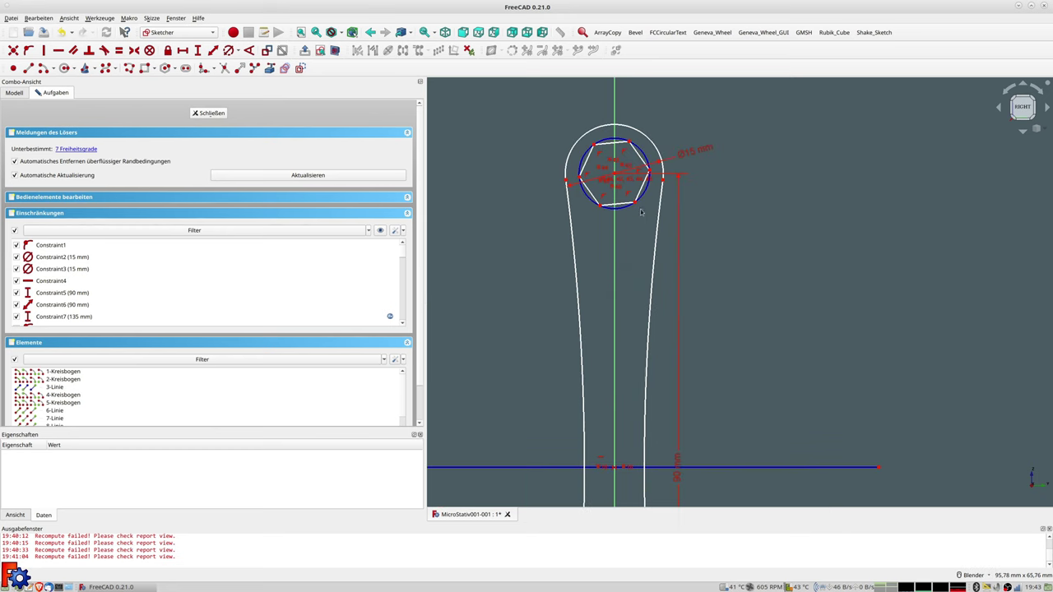
{"action": "left_click", "coordinate": [646, 200]}
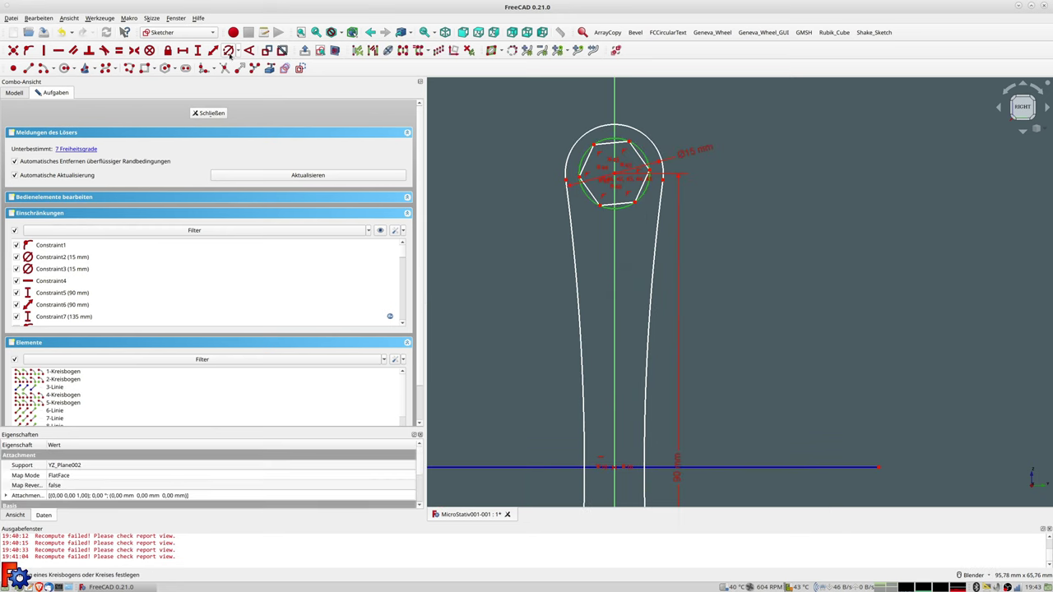
{"action": "left_click", "coordinate": [227, 51]}
{"action": "type", "text": "7"}
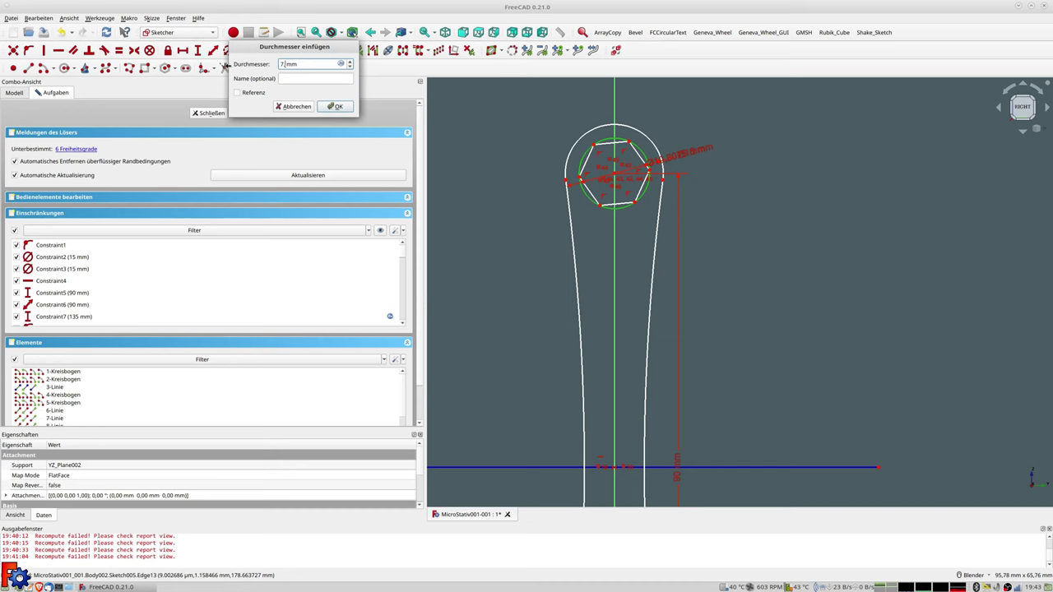
{"action": "key", "text": "Return"}
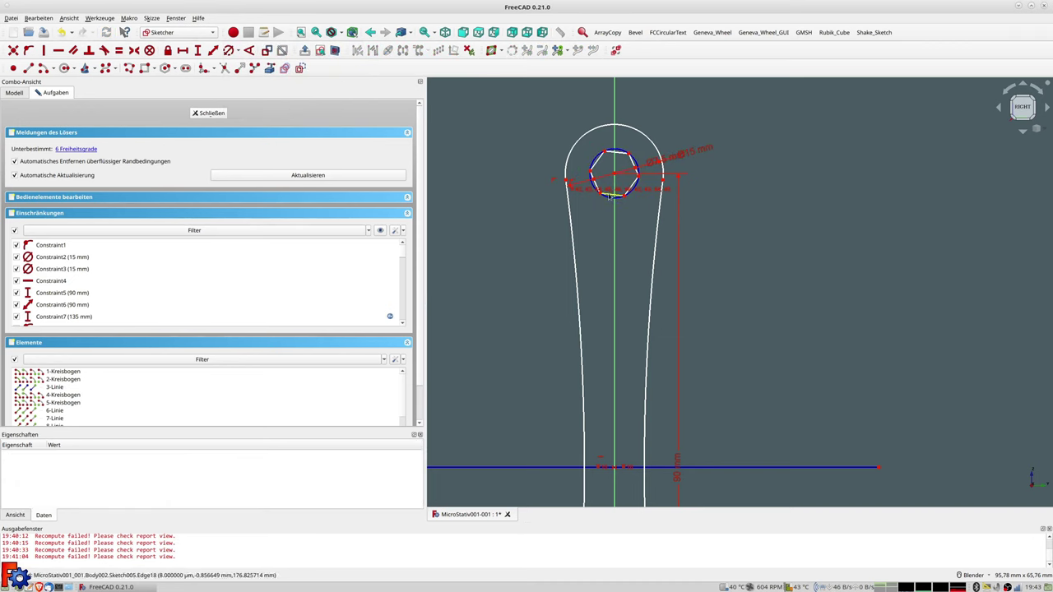
{"action": "left_click", "coordinate": [610, 196]}
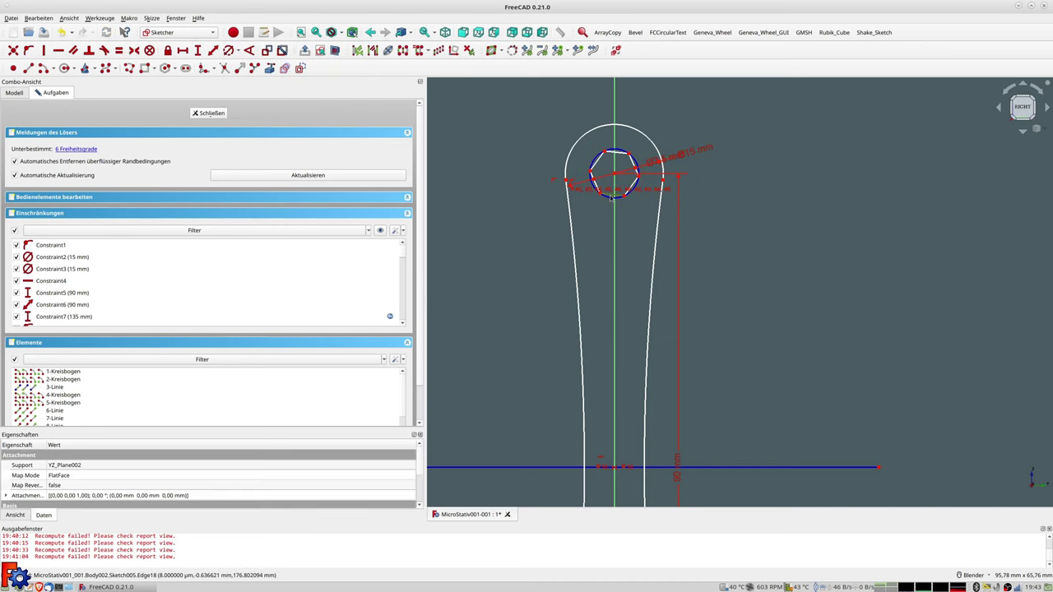
{"action": "left_click", "coordinate": [622, 215]}
{"action": "scroll", "coordinate": [622, 215], "scroll_direction": "down", "scroll_amount": 3}
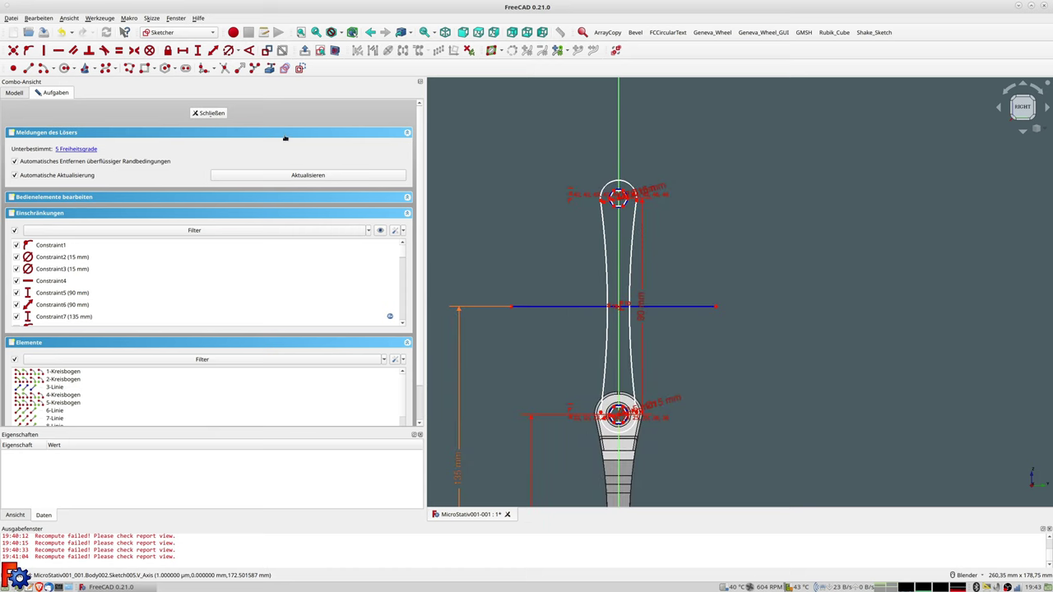
Pad Sketch005 symmetrically 14.5 mm thick as Pad002, then orbit to view both arms.
{"action": "left_click", "coordinate": [216, 114]}
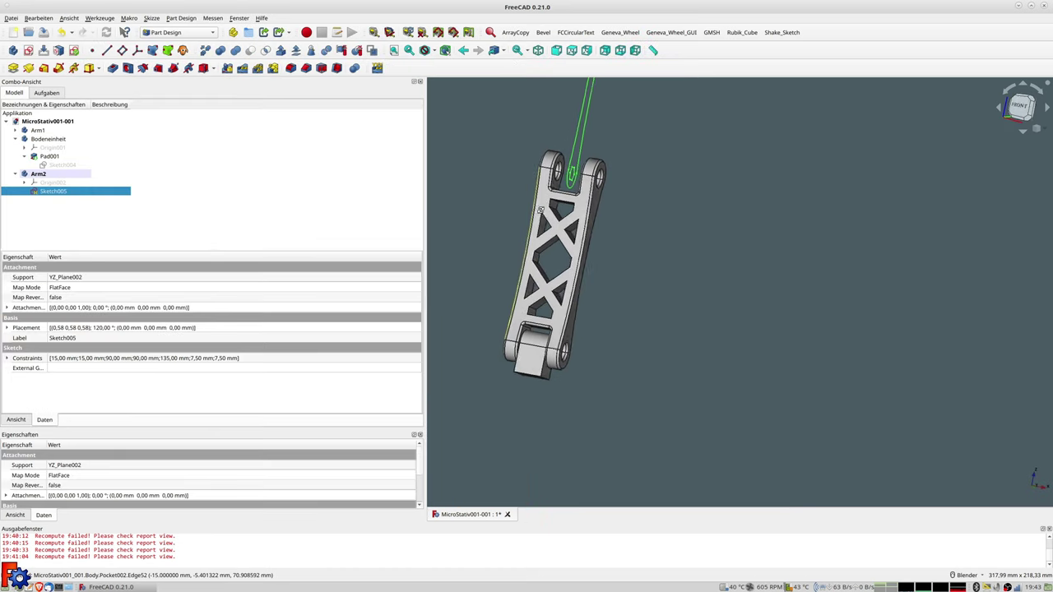
{"action": "left_click", "coordinate": [14, 70]}
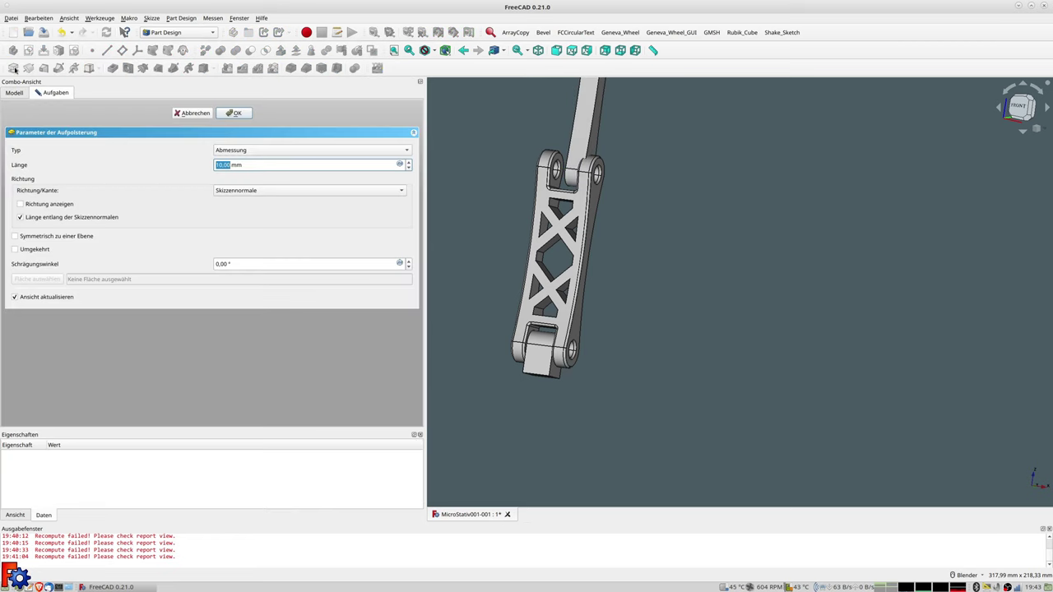
{"action": "left_click", "coordinate": [39, 237]}
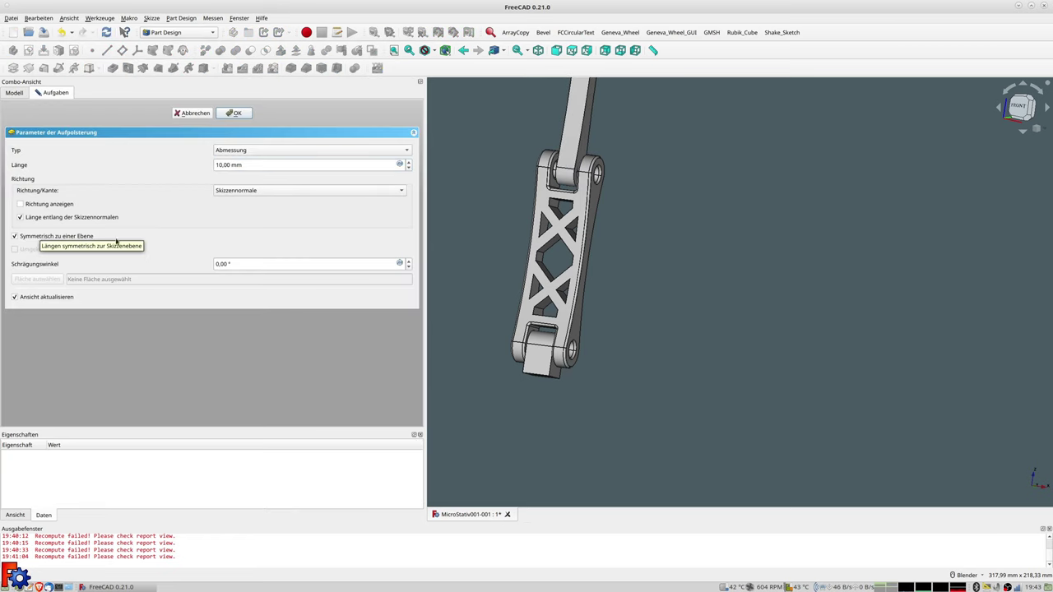
{"action": "left_click_drag", "start_coordinate": [244, 167], "coordinate": [154, 172]}
{"action": "type", "text": "14,5"}
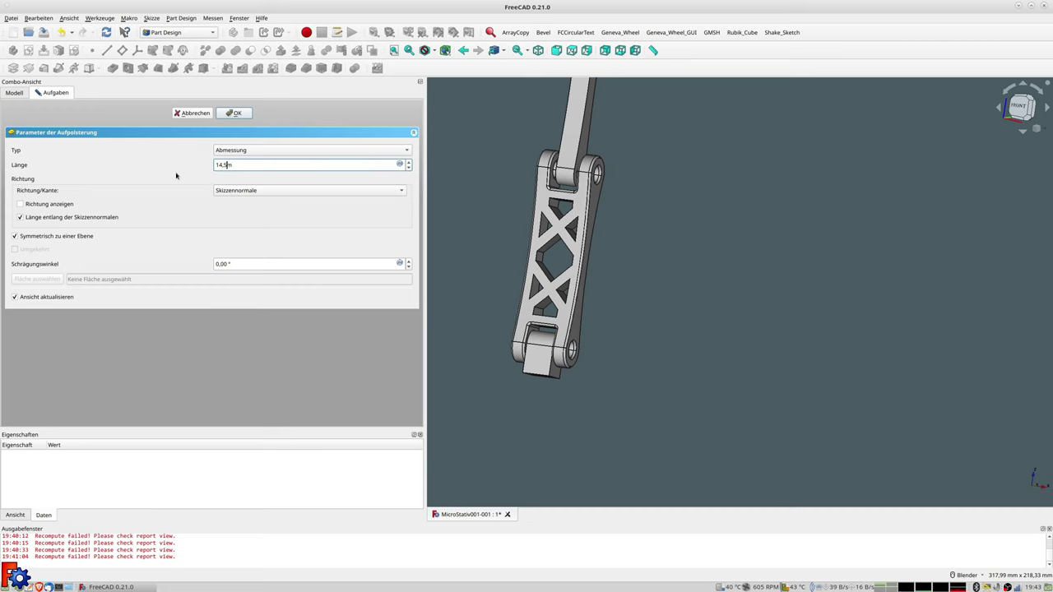
{"action": "key", "text": "Return"}
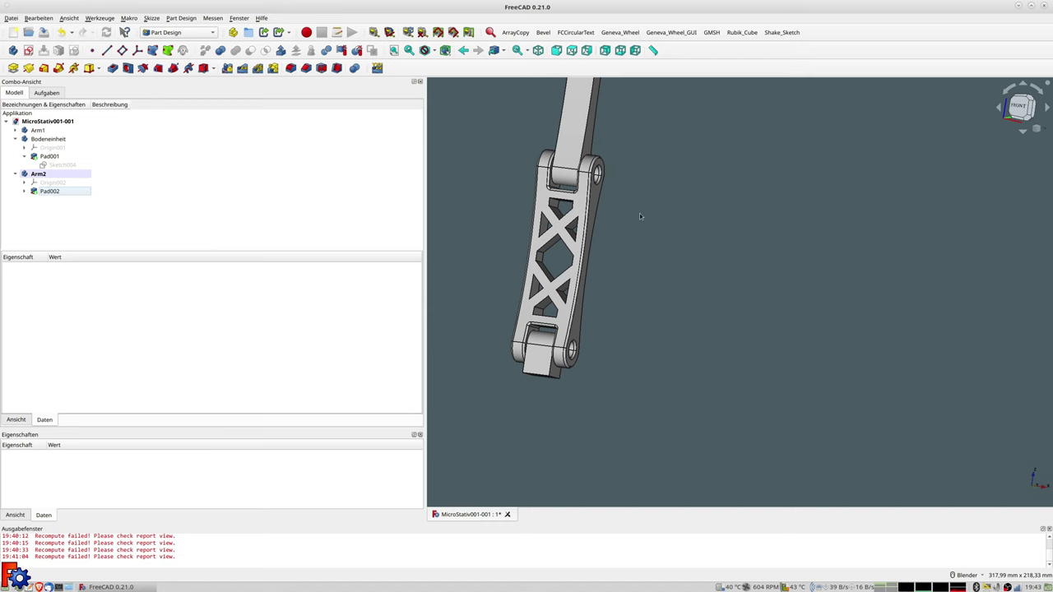
{"action": "mouse_move", "coordinate": [634, 155]}
{"action": "middle_mouse_down"}
{"action": "mouse_move", "coordinate": [667, 172]}
{"action": "mouse_move", "coordinate": [718, 263]}
{"action": "middle_mouse_up"}
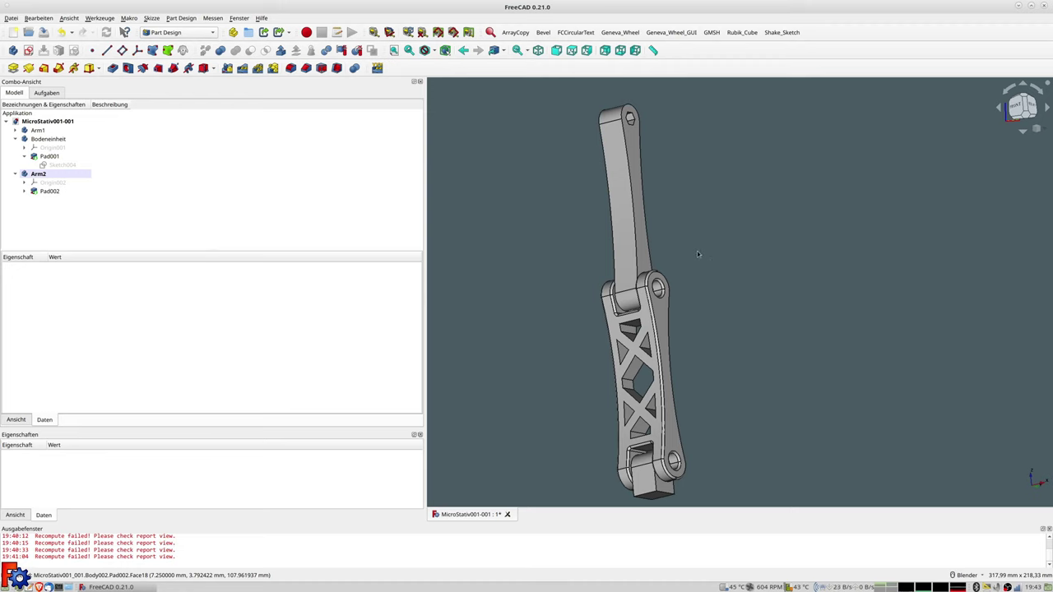
{"action": "mouse_move", "coordinate": [688, 335]}
{"action": "middle_mouse_down"}
{"action": "mouse_move", "coordinate": [866, 329]}
{"action": "mouse_move", "coordinate": [782, 390]}
{"action": "mouse_move", "coordinate": [776, 346]}
{"action": "mouse_move", "coordinate": [815, 289]}
{"action": "mouse_move", "coordinate": [717, 302]}
{"action": "mouse_move", "coordinate": [631, 357]}
{"action": "middle_mouse_up"}
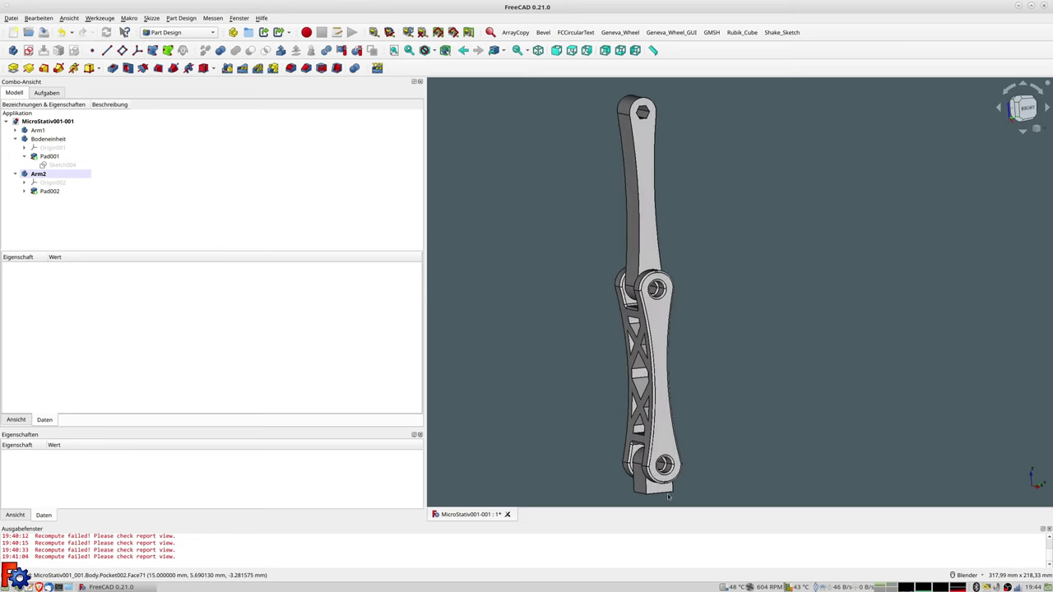
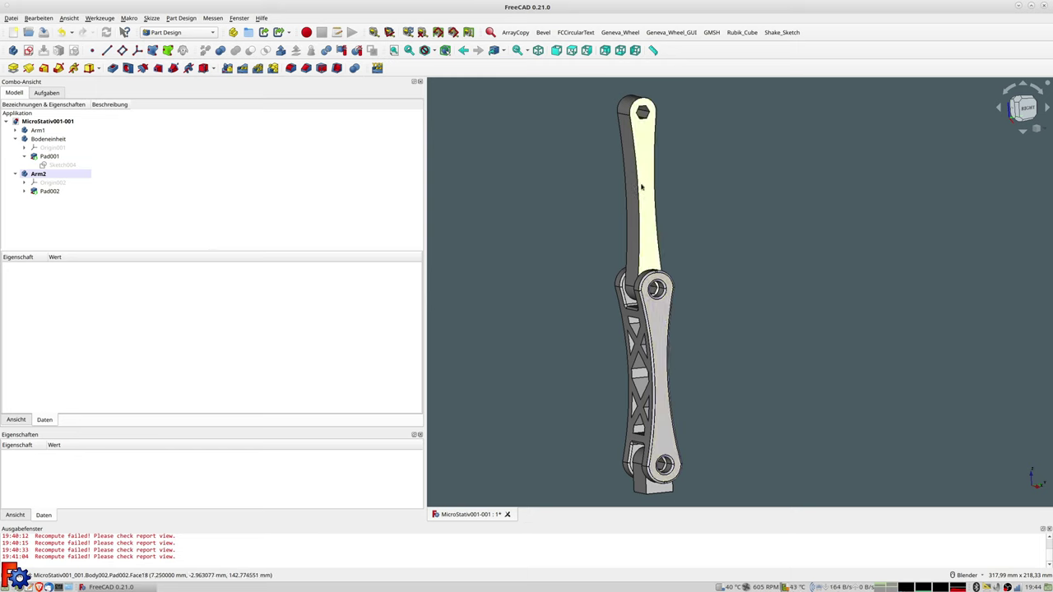
Zoom in on Arm1's lower link and select the inner wall faces of the Pocket002 cutouts.
{"action": "middle_click_drag", "start_coordinate": [674, 323], "coordinate": [708, 299]}
{"action": "scroll", "coordinate": [647, 331], "scroll_direction": "up", "scroll_amount": 3}
{"action": "middle_click_drag", "start_coordinate": [647, 332], "coordinate": [708, 206]}
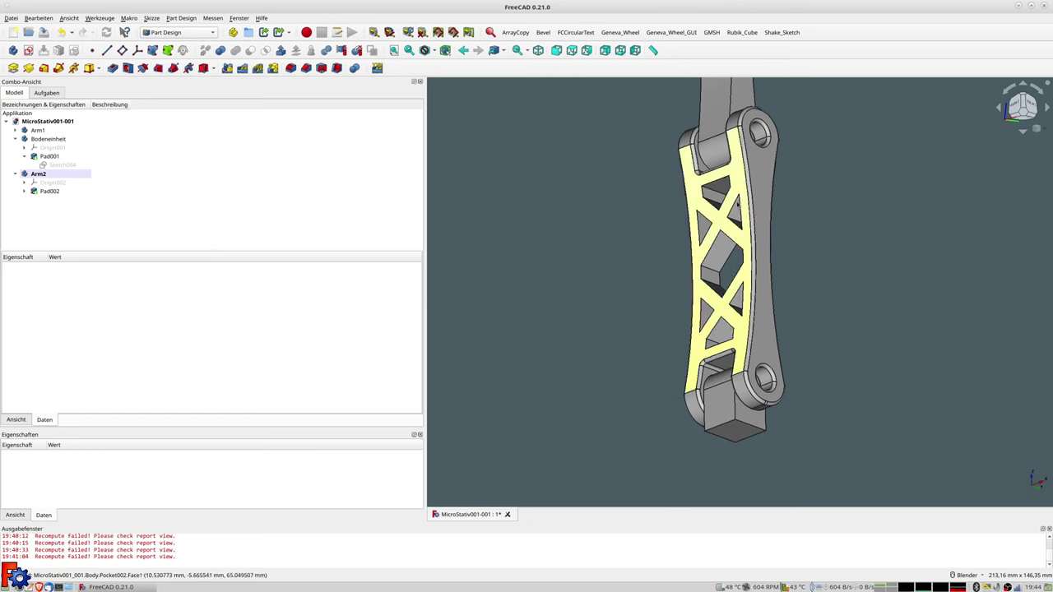
{"action": "scroll", "coordinate": [711, 199], "scroll_direction": "up", "scroll_amount": 3}
{"action": "left_click", "coordinate": [711, 199]}
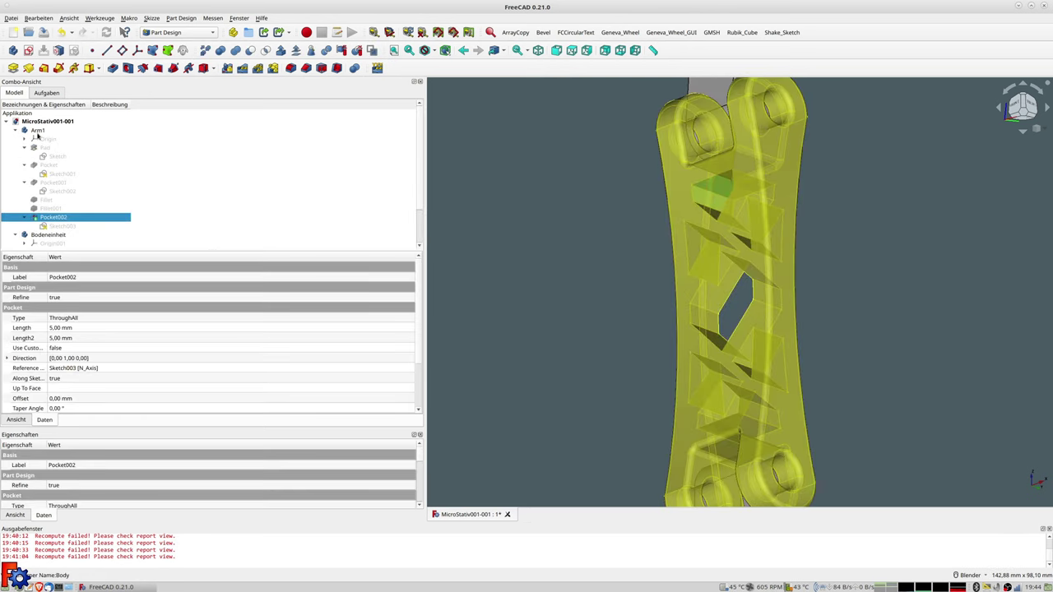
{"action": "left_click", "coordinate": [38, 134]}
{"action": "left_click", "coordinate": [712, 184]}
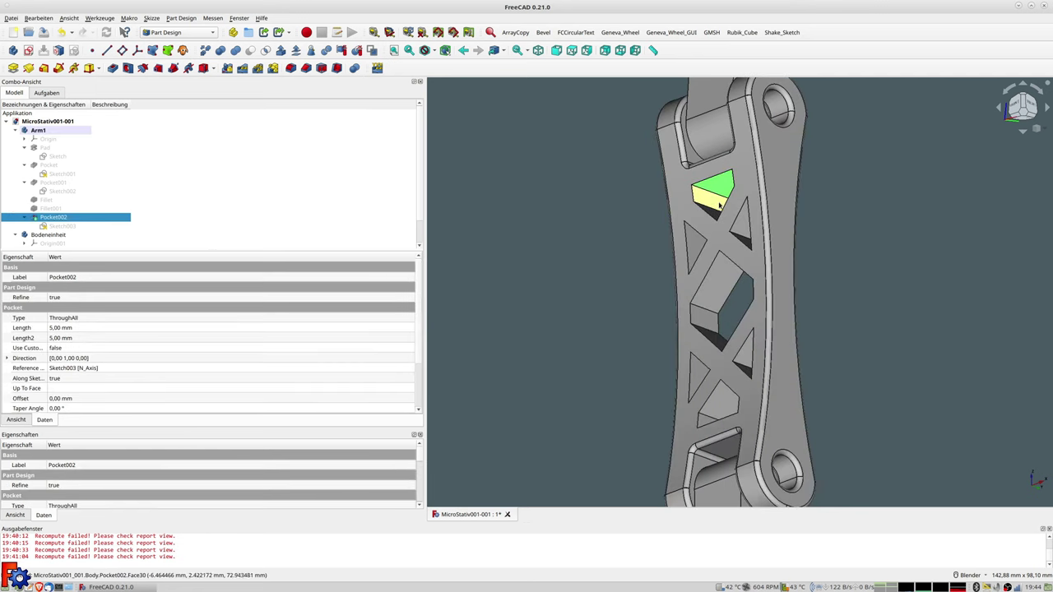
{"action": "mouse_move", "coordinate": [719, 203]}
{"action": "middle_mouse_down"}
{"action": "mouse_move", "coordinate": [774, 220]}
{"action": "mouse_move", "coordinate": [776, 236]}
{"action": "mouse_move", "coordinate": [759, 232]}
{"action": "middle_mouse_up"}
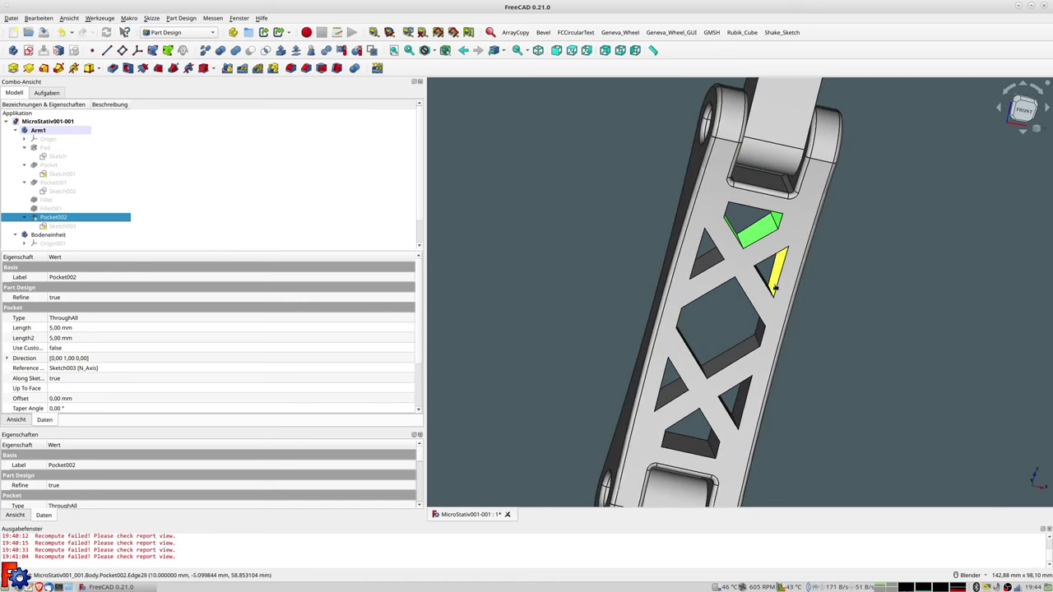
{"action": "mouse_move", "coordinate": [773, 277]}
{"action": "middle_mouse_down"}
{"action": "mouse_move", "coordinate": [761, 272]}
{"action": "mouse_move", "coordinate": [758, 233]}
{"action": "mouse_move", "coordinate": [753, 274]}
{"action": "middle_mouse_up"}
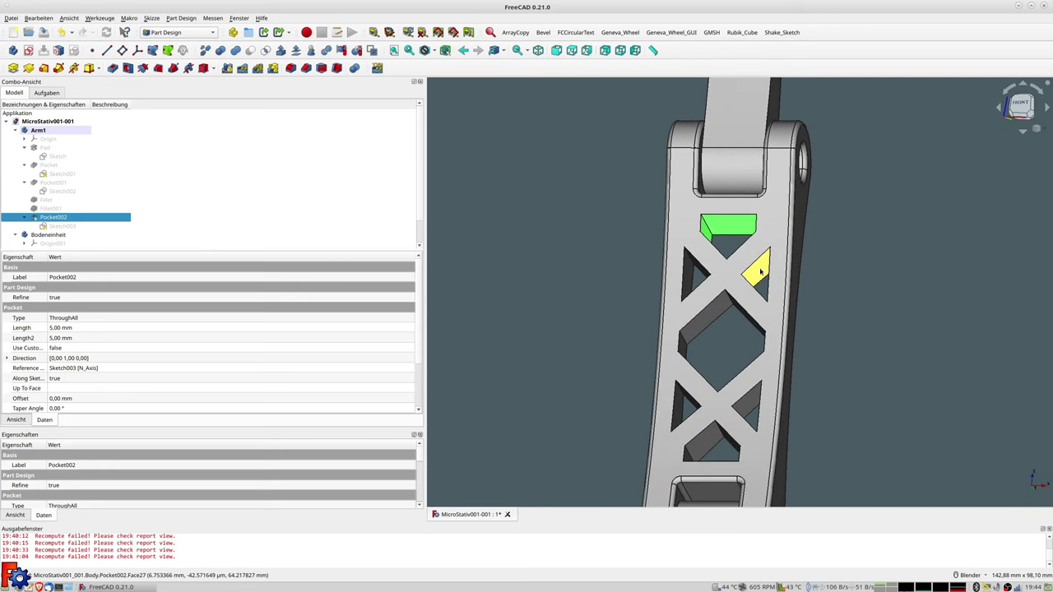
{"action": "left_click", "coordinate": [718, 315], "text": "ctrl"}
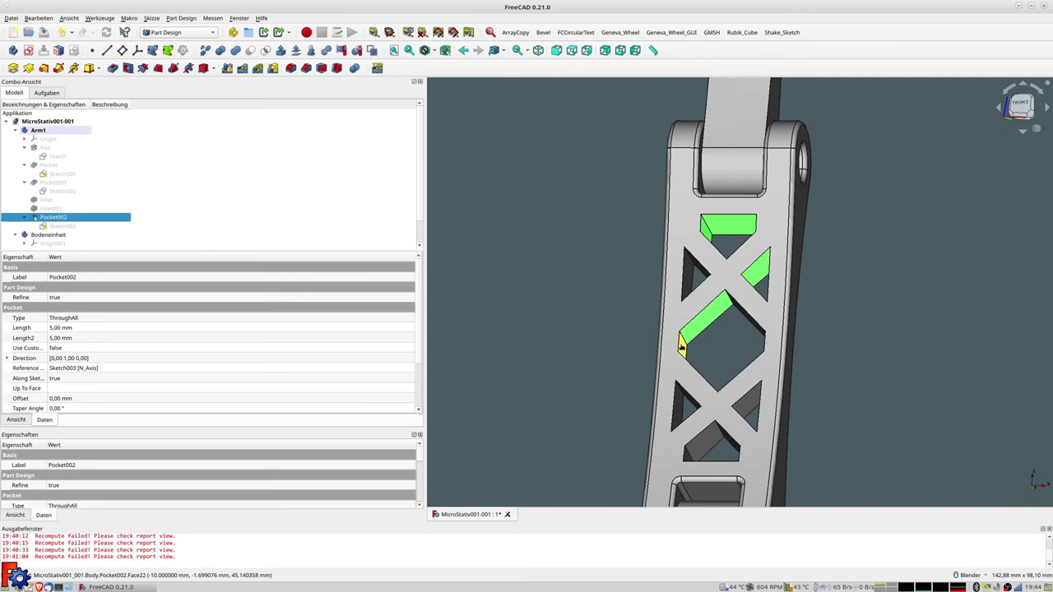
Turn the arm to front and side views to reach the remaining cutout wall faces.
{"action": "mouse_move", "coordinate": [719, 360]}
{"action": "middle_mouse_down"}
{"action": "mouse_move", "coordinate": [701, 375]}
{"action": "mouse_move", "coordinate": [747, 374]}
{"action": "middle_mouse_up"}
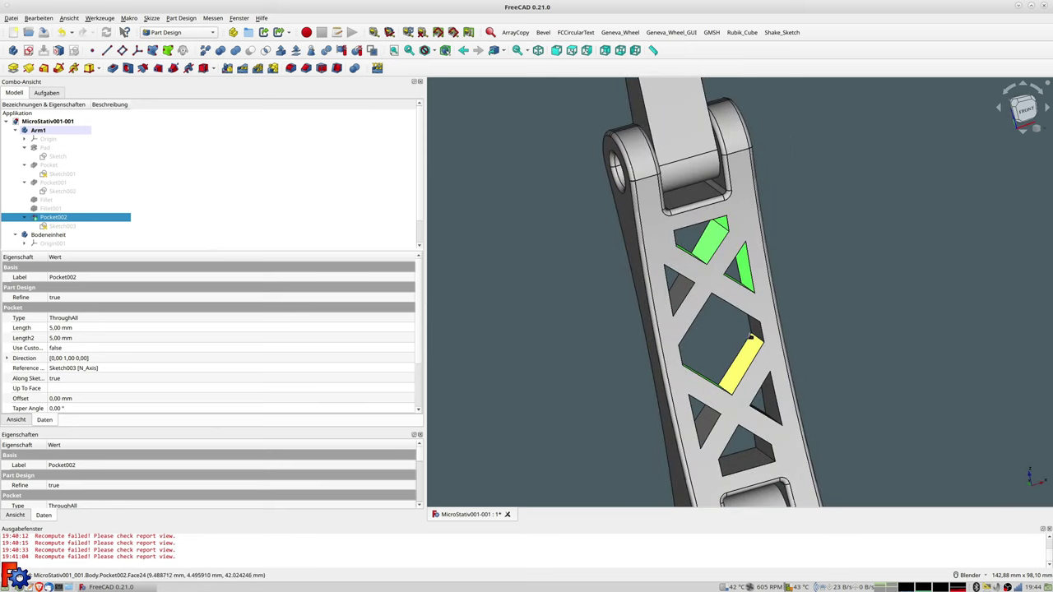
{"action": "mouse_move", "coordinate": [757, 329]}
{"action": "middle_mouse_down"}
{"action": "mouse_move", "coordinate": [724, 280]}
{"action": "mouse_move", "coordinate": [665, 257]}
{"action": "mouse_move", "coordinate": [677, 236]}
{"action": "mouse_move", "coordinate": [708, 284]}
{"action": "middle_mouse_up"}
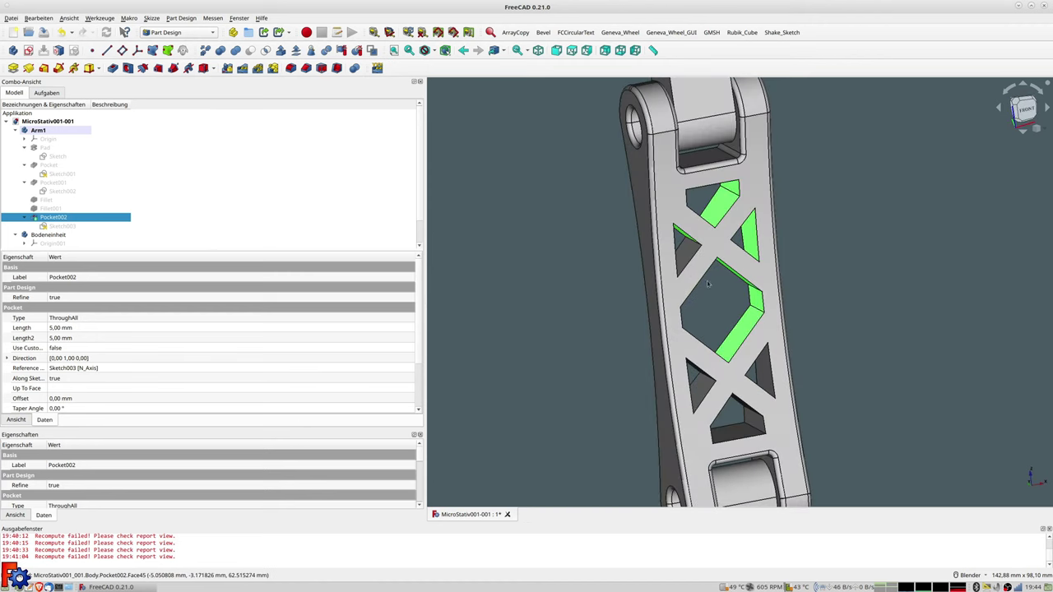
{"action": "key", "text": "1"}
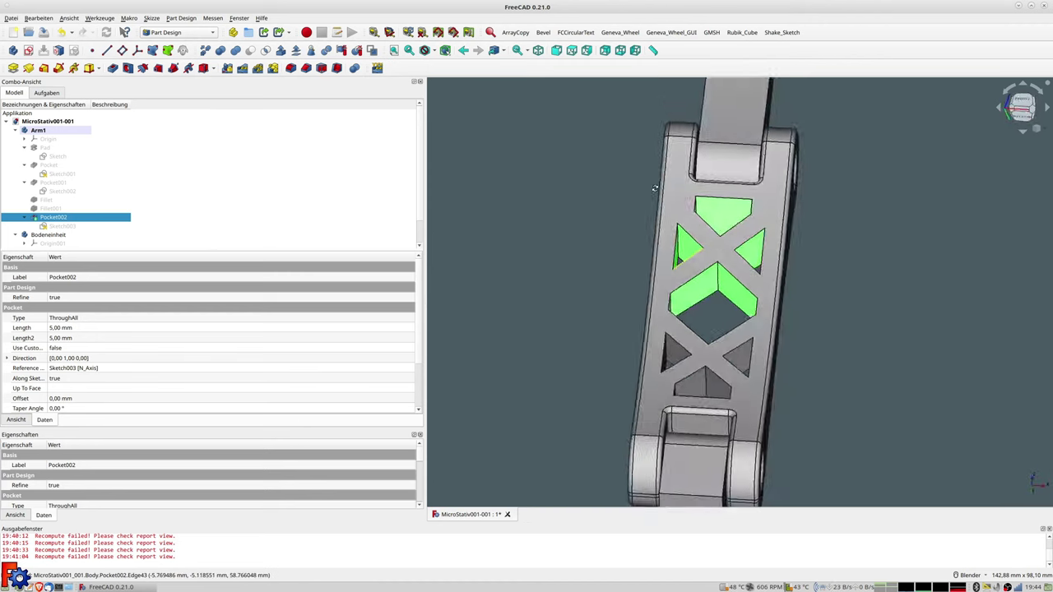
{"action": "middle_click_drag", "start_coordinate": [727, 347], "coordinate": [709, 433]}
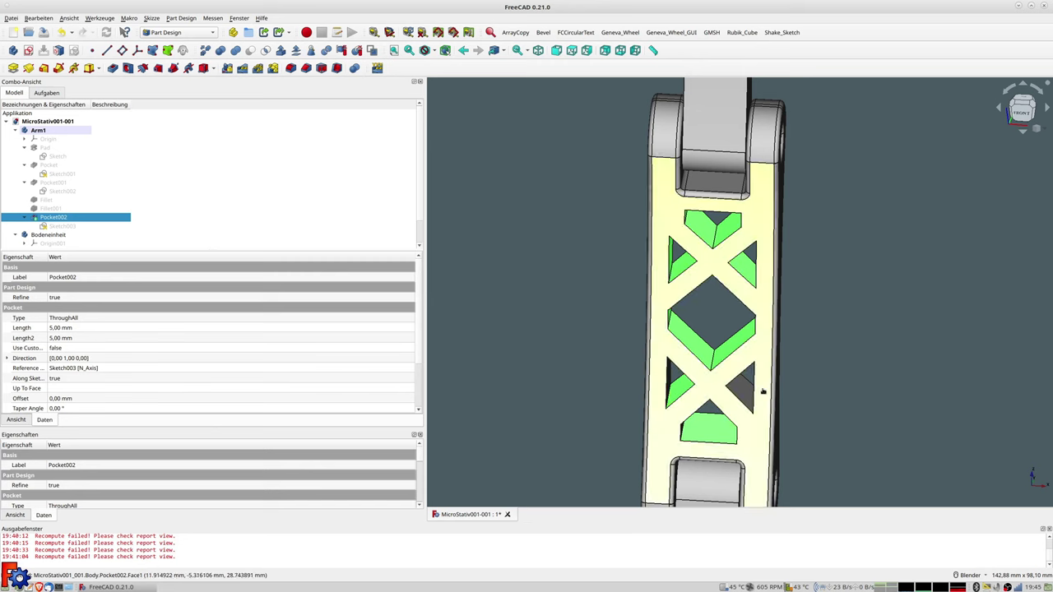
{"action": "middle_click_drag", "start_coordinate": [753, 425], "coordinate": [682, 377]}
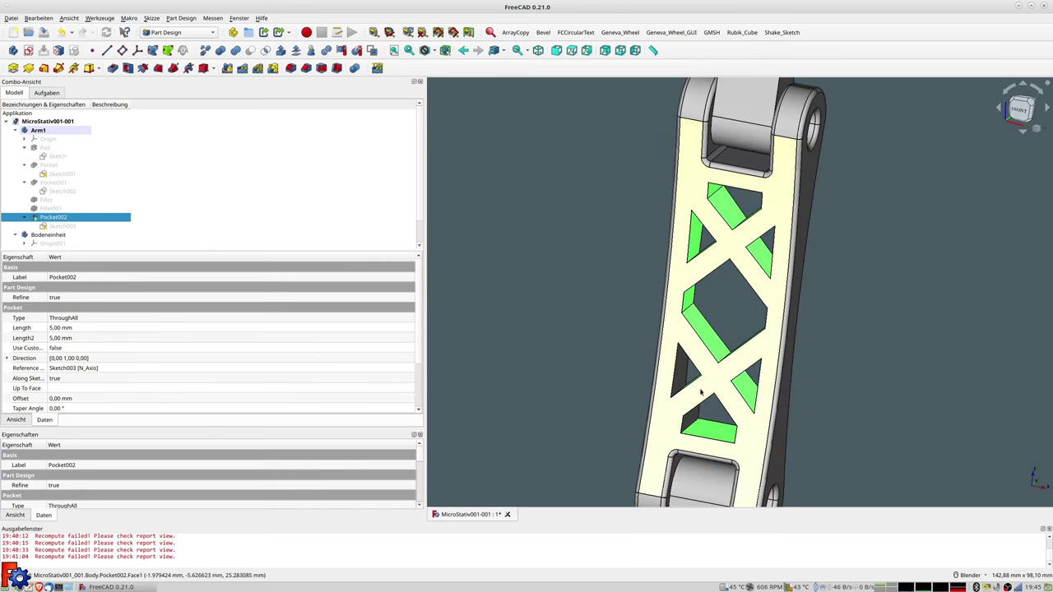
{"action": "middle_click_drag", "start_coordinate": [693, 419], "coordinate": [732, 423]}
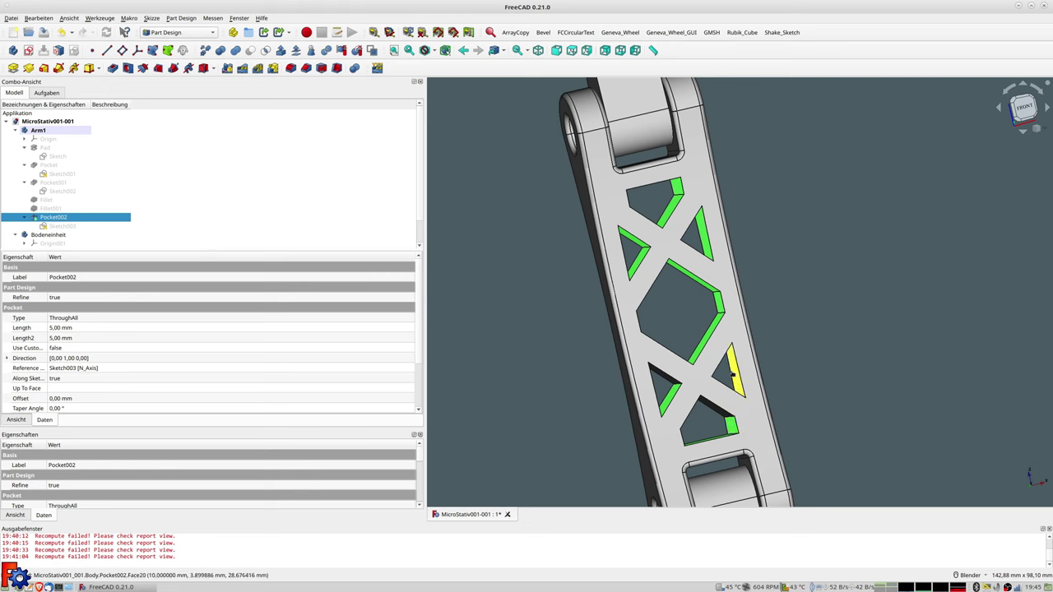
{"action": "middle_click_drag", "start_coordinate": [735, 385], "coordinate": [720, 365]}
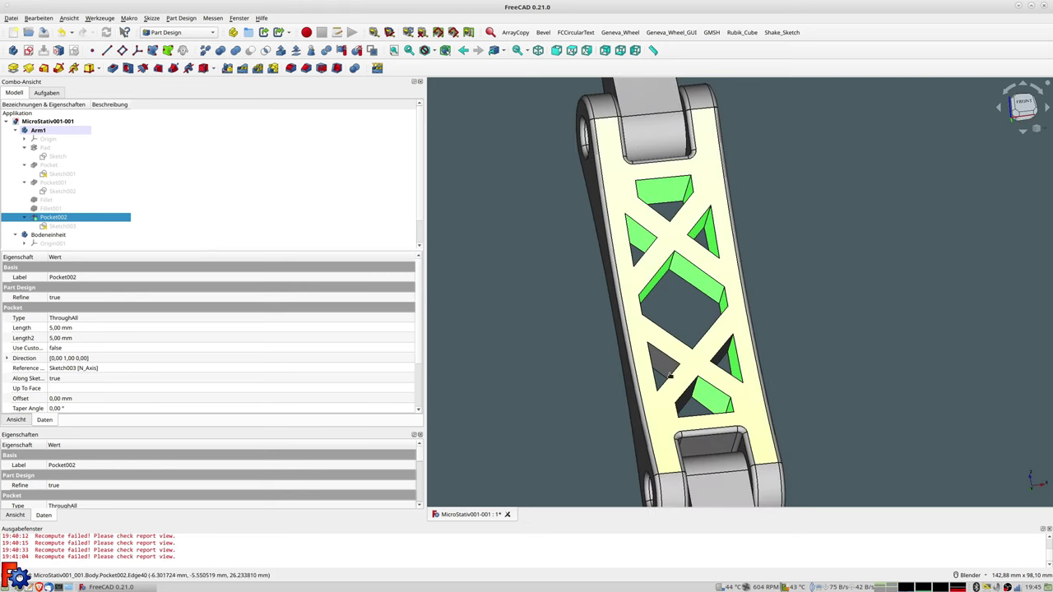
{"action": "mouse_move", "coordinate": [719, 365]}
{"action": "middle_mouse_down"}
{"action": "mouse_move", "coordinate": [699, 352]}
{"action": "mouse_move", "coordinate": [768, 431]}
{"action": "mouse_move", "coordinate": [667, 407]}
{"action": "mouse_move", "coordinate": [698, 375]}
{"action": "middle_mouse_up"}
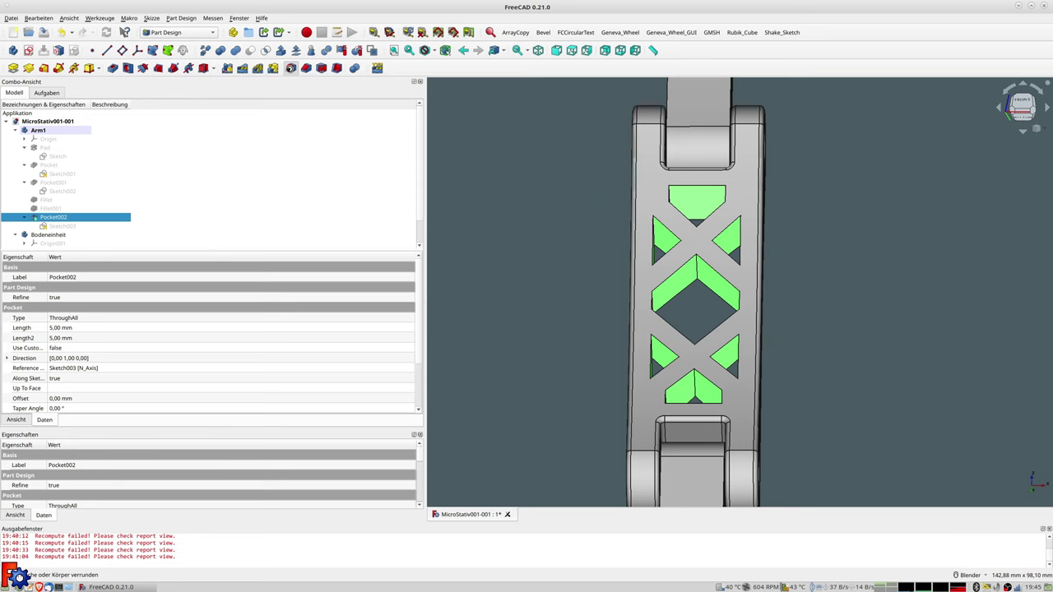
Fillet the selected cutout faces with a 1 mm radius, creating Fillet002.
{"action": "left_click", "coordinate": [291, 67]}
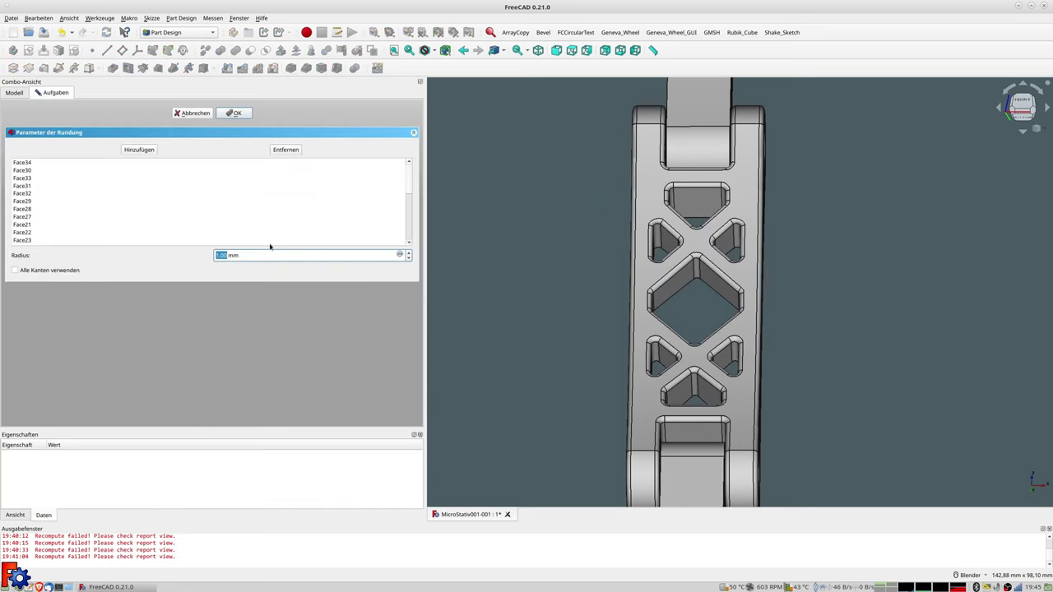
{"action": "type", "text": "1"}
{"action": "key", "text": "Return"}
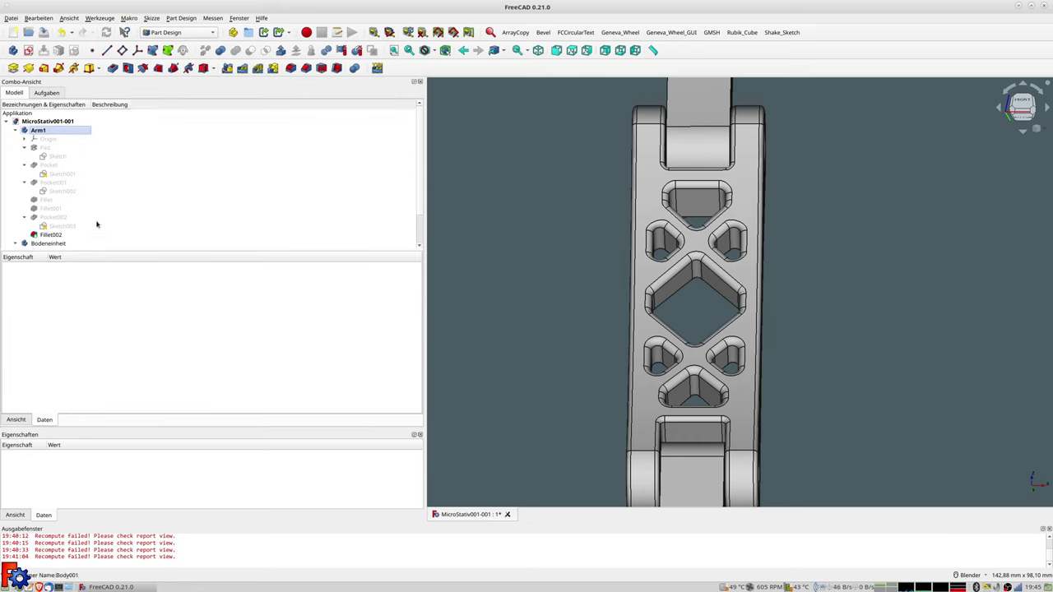
Save the FreeCAD document.
{"action": "middle_click_drag", "start_coordinate": [649, 292], "coordinate": [605, 274]}
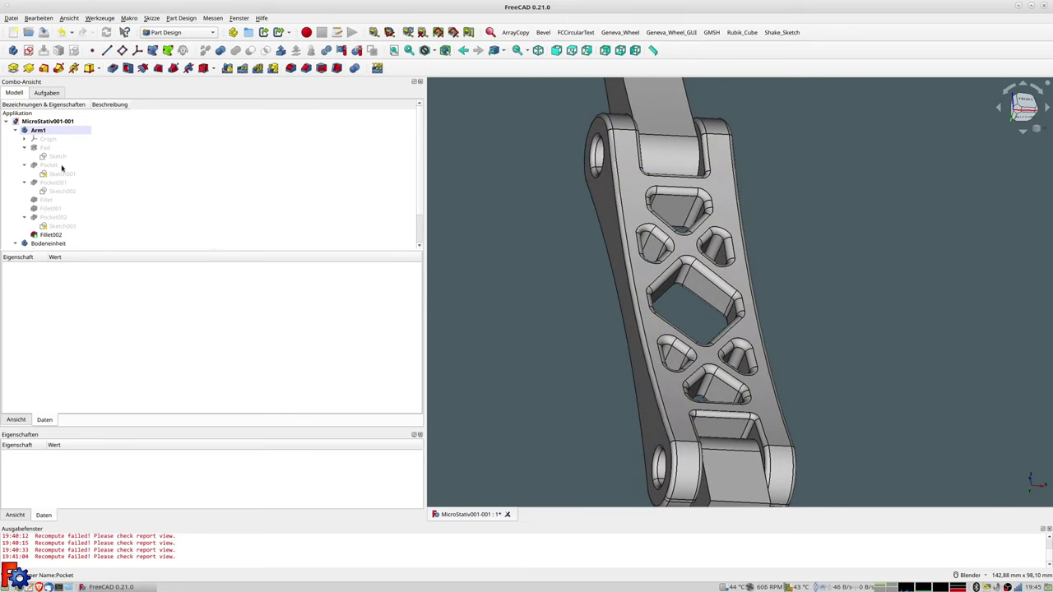
{"action": "key", "text": "ctrl+s"}
{"action": "mouse_move", "coordinate": [651, 263]}
{"action": "middle_mouse_down"}
{"action": "mouse_move", "coordinate": [655, 276]}
{"action": "mouse_move", "coordinate": [647, 263]}
{"action": "middle_mouse_up"}
{"action": "scroll", "coordinate": [652, 275], "scroll_direction": "down", "scroll_amount": 5}
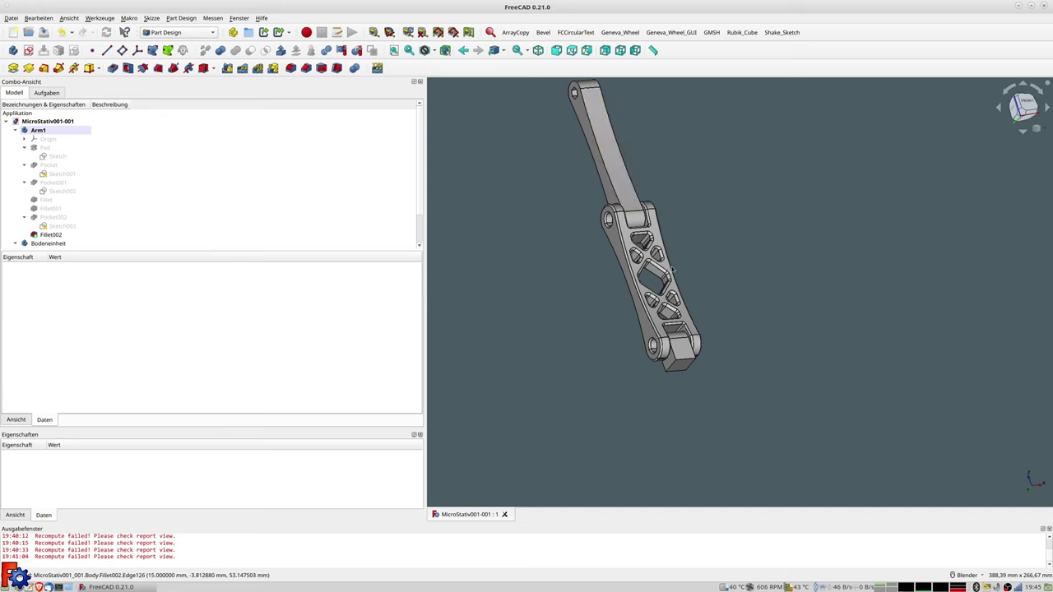
Make Arm2 the active body in the model tree.
{"action": "mouse_move", "coordinate": [670, 269]}
{"action": "middle_mouse_down"}
{"action": "mouse_move", "coordinate": [642, 159]}
{"action": "mouse_move", "coordinate": [614, 187]}
{"action": "middle_mouse_up"}
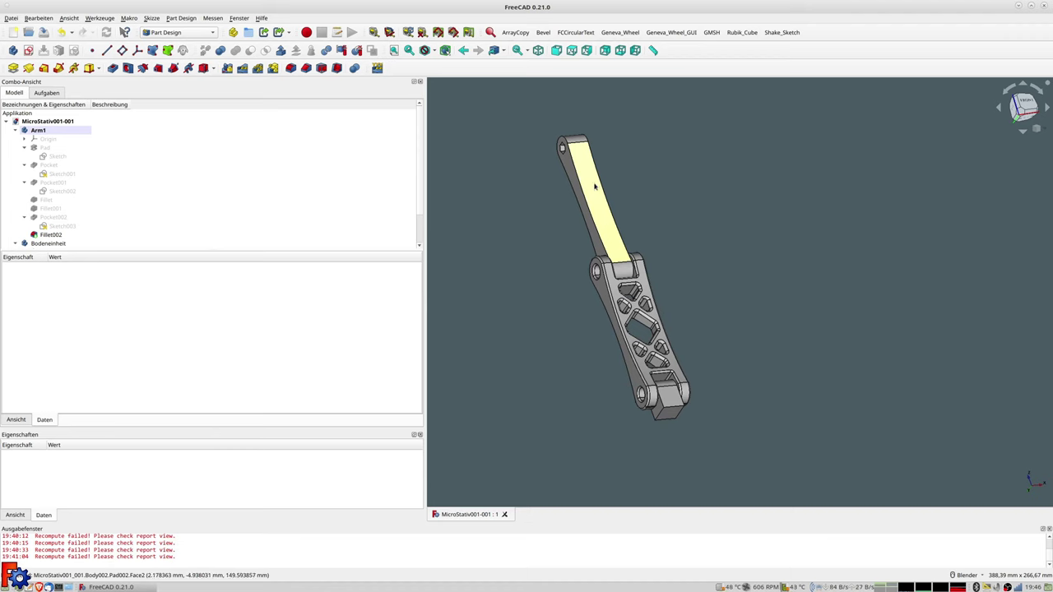
{"action": "scroll", "coordinate": [607, 191], "scroll_direction": "down", "scroll_amount": 1}
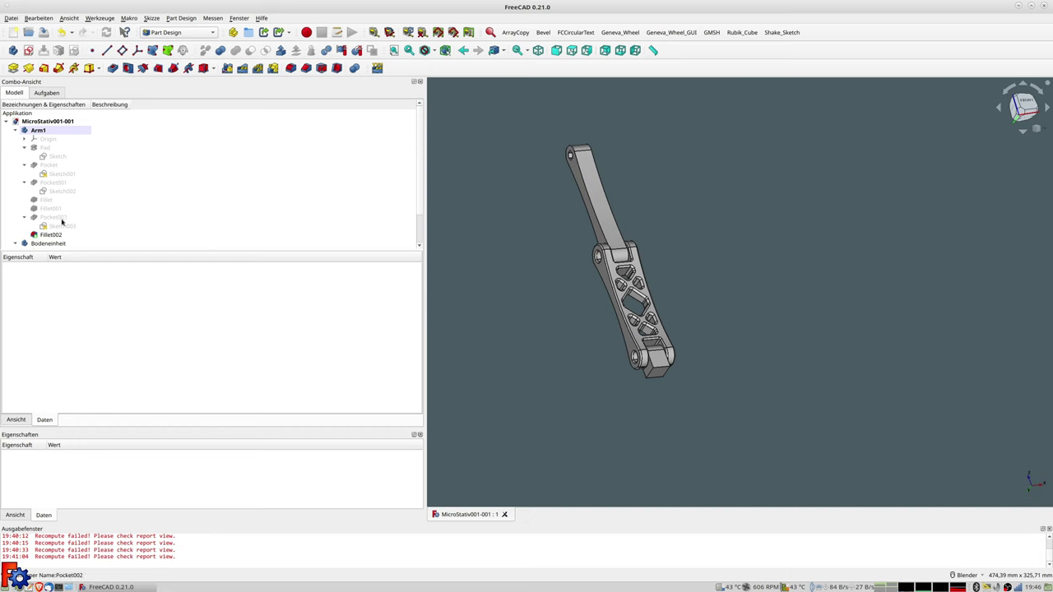
{"action": "scroll", "coordinate": [44, 245], "scroll_direction": "down", "scroll_amount": 2}
{"action": "double_click", "coordinate": [43, 243]}
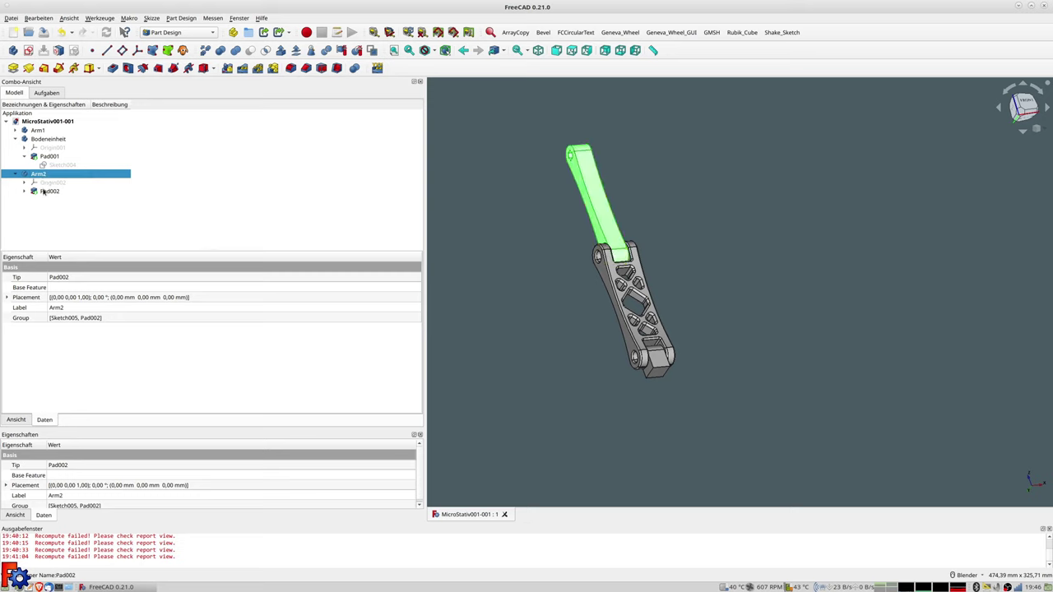
Create a new empty sketch in Arm2 on XZ_Plane002.
{"action": "left_click", "coordinate": [46, 175], "text": "ctrl"}
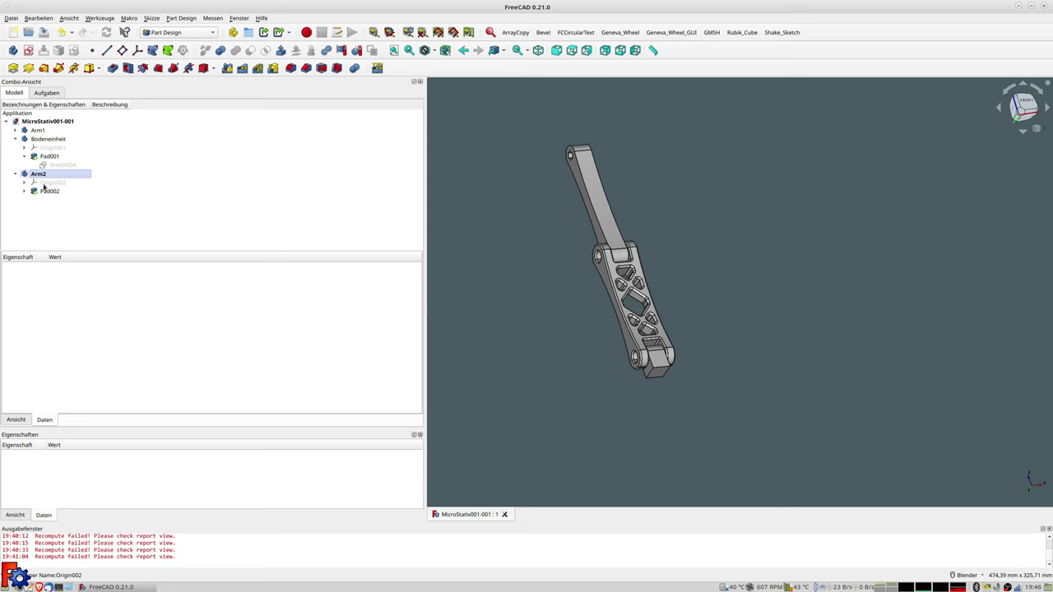
{"action": "left_click", "coordinate": [44, 183]}
{"action": "scroll", "coordinate": [499, 154], "scroll_direction": "down", "scroll_amount": 5}
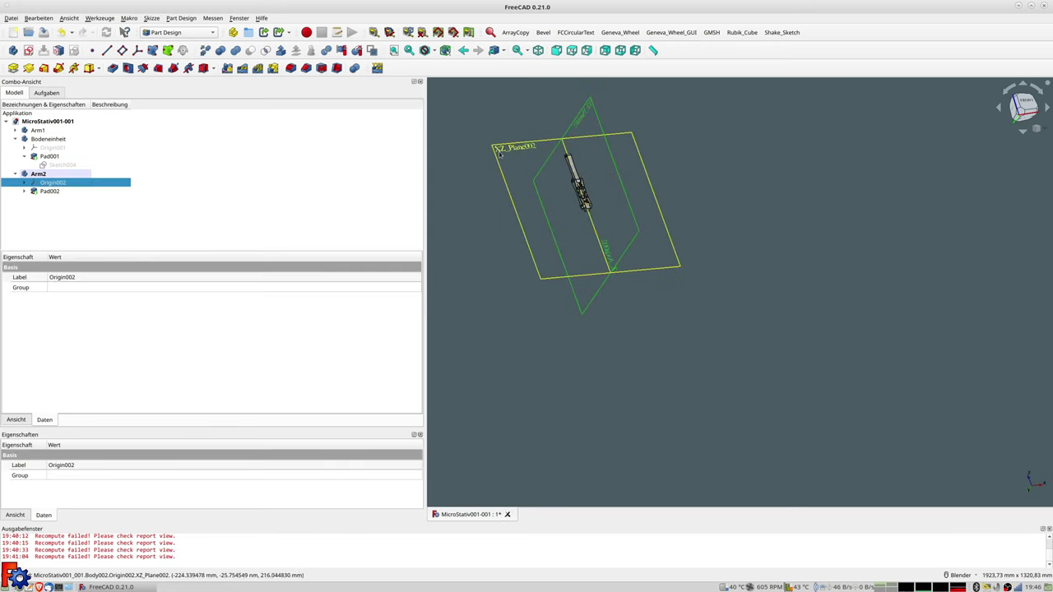
{"action": "key", "text": "space"}
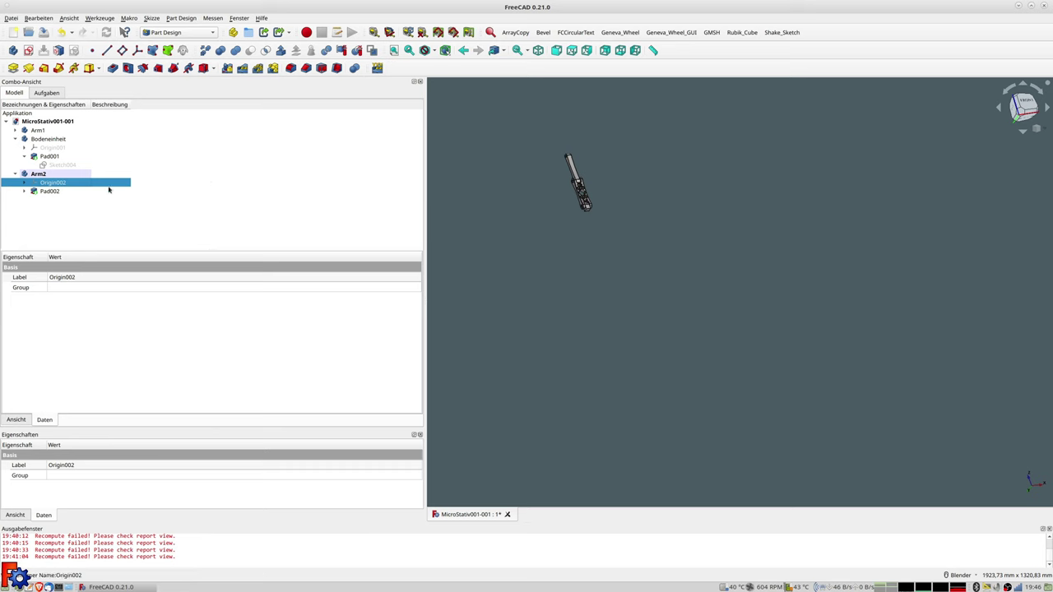
{"action": "left_click", "coordinate": [28, 51]}
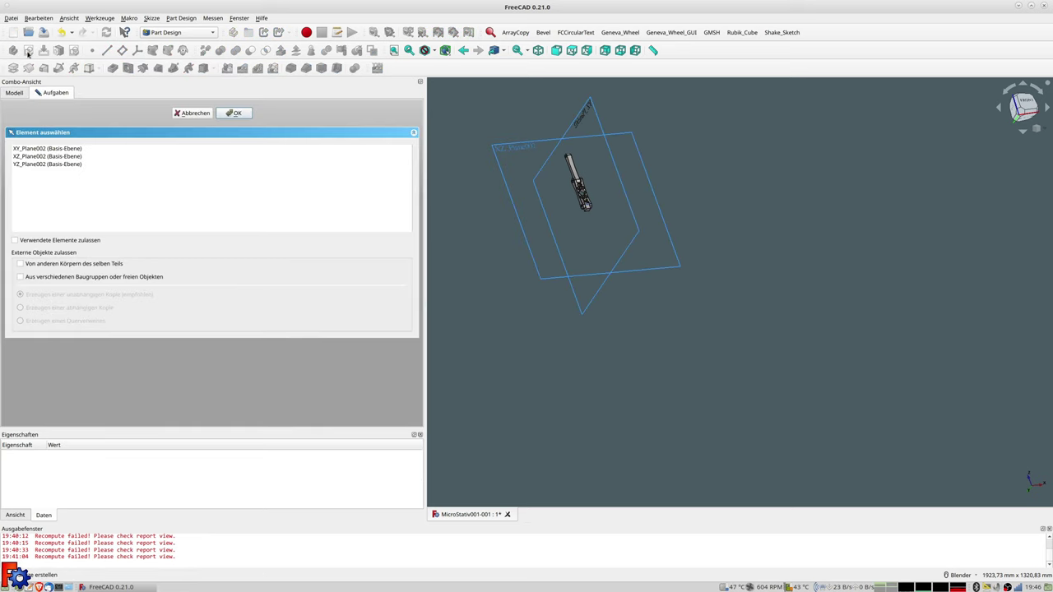
{"action": "left_click", "coordinate": [30, 156]}
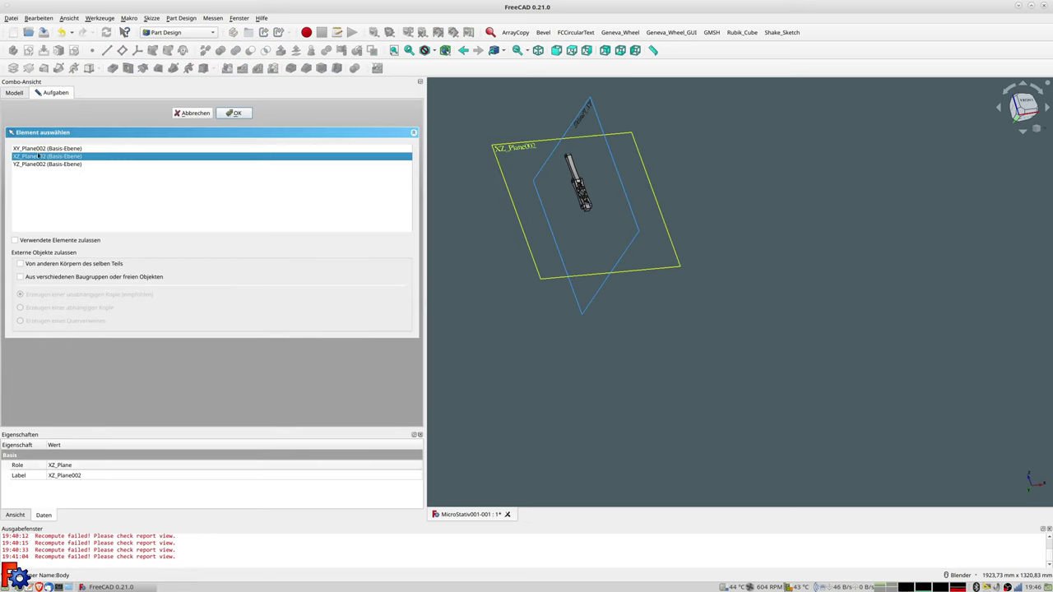
{"action": "left_click", "coordinate": [233, 114]}
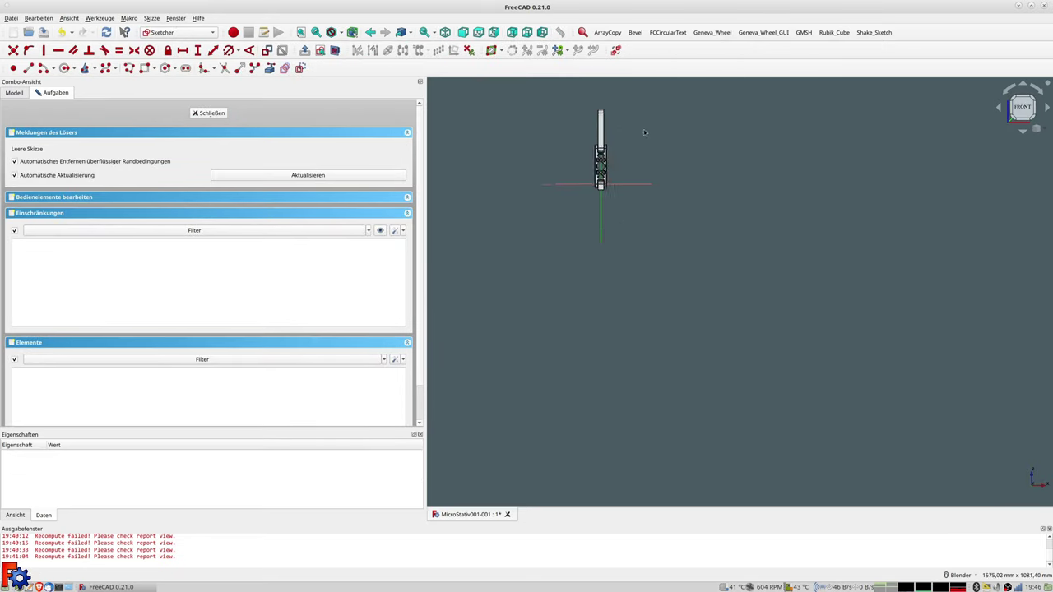
Draw narrow rectangles stacked vertically along Arm2's centre in a section view.
{"action": "left_click", "coordinate": [336, 53]}
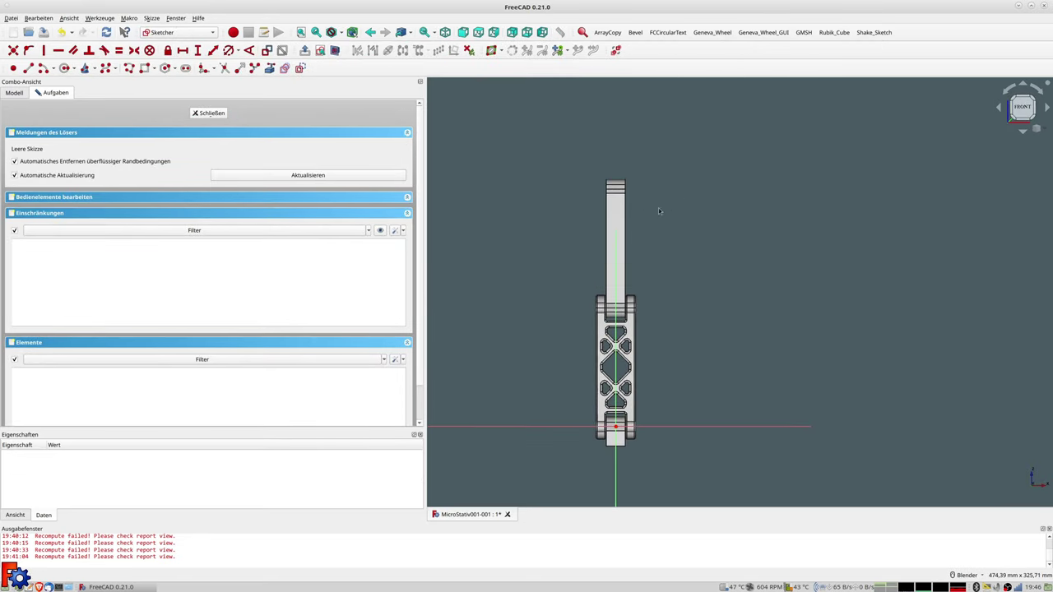
{"action": "scroll", "coordinate": [630, 217], "scroll_direction": "up", "scroll_amount": 3}
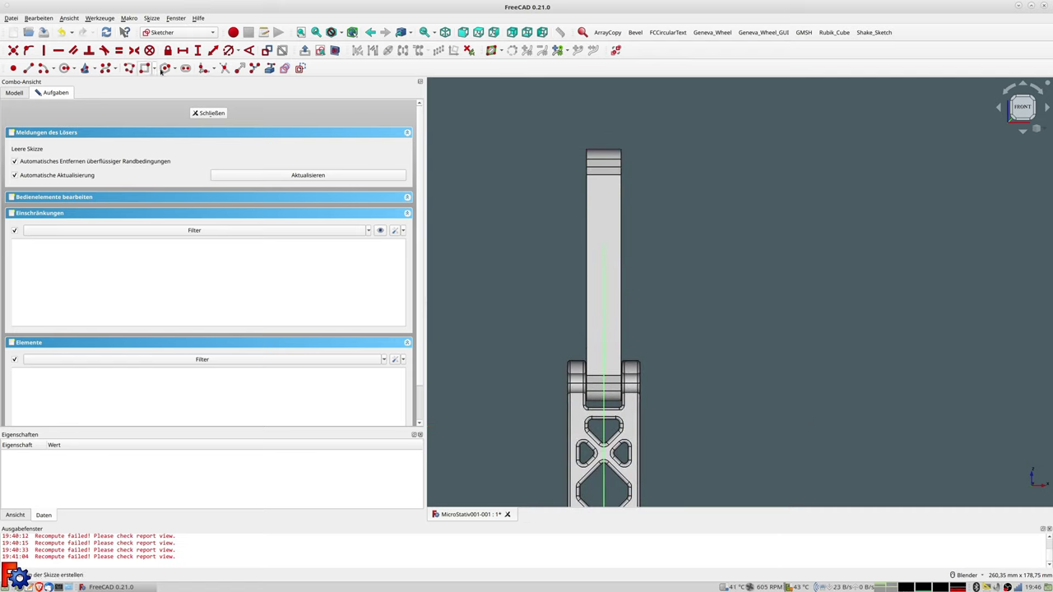
{"action": "left_click", "coordinate": [597, 182]}
{"action": "left_click", "coordinate": [613, 222]}
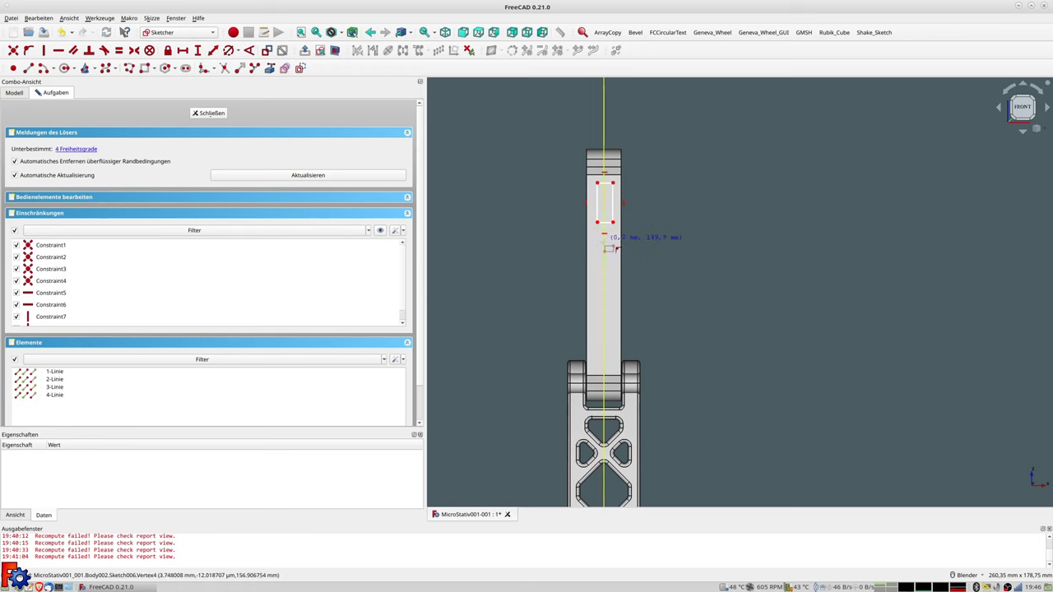
{"action": "left_click", "coordinate": [597, 261]}
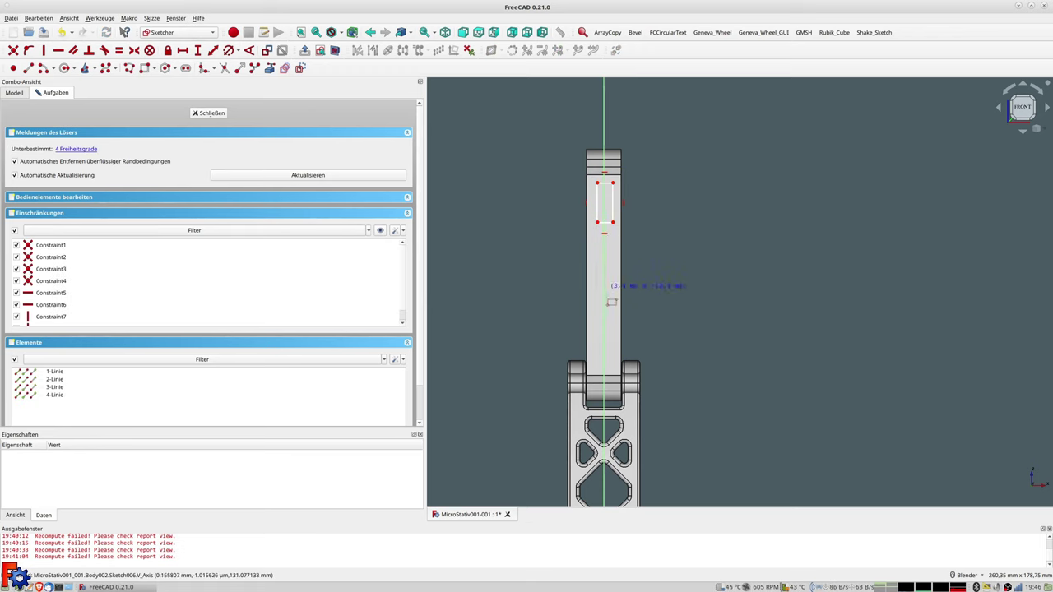
{"action": "left_click", "coordinate": [613, 305]}
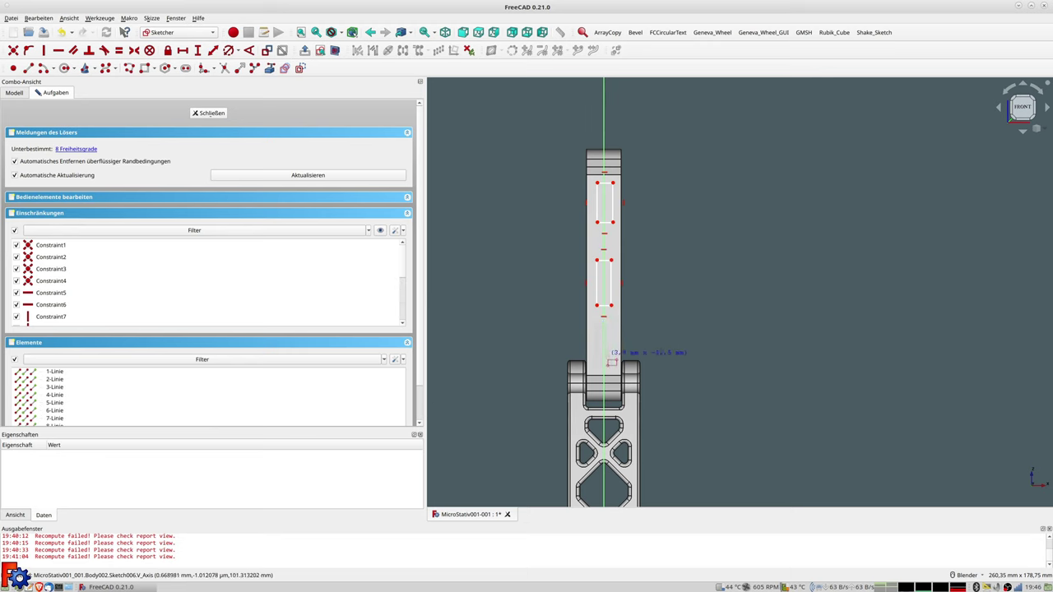
{"action": "left_click", "coordinate": [615, 359]}
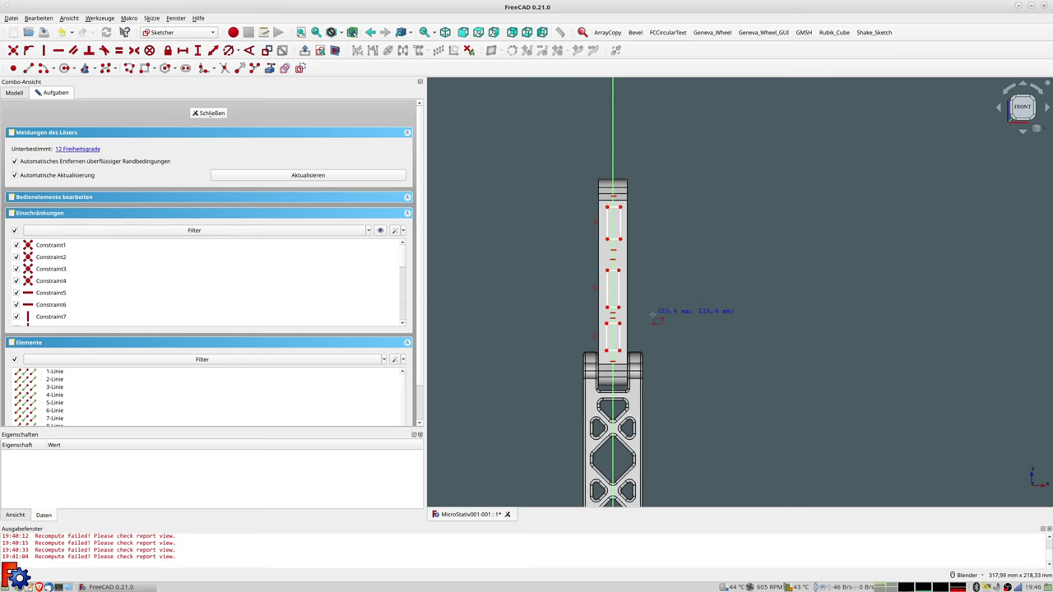
{"action": "scroll", "coordinate": [647, 309], "scroll_direction": "down", "scroll_amount": 3}
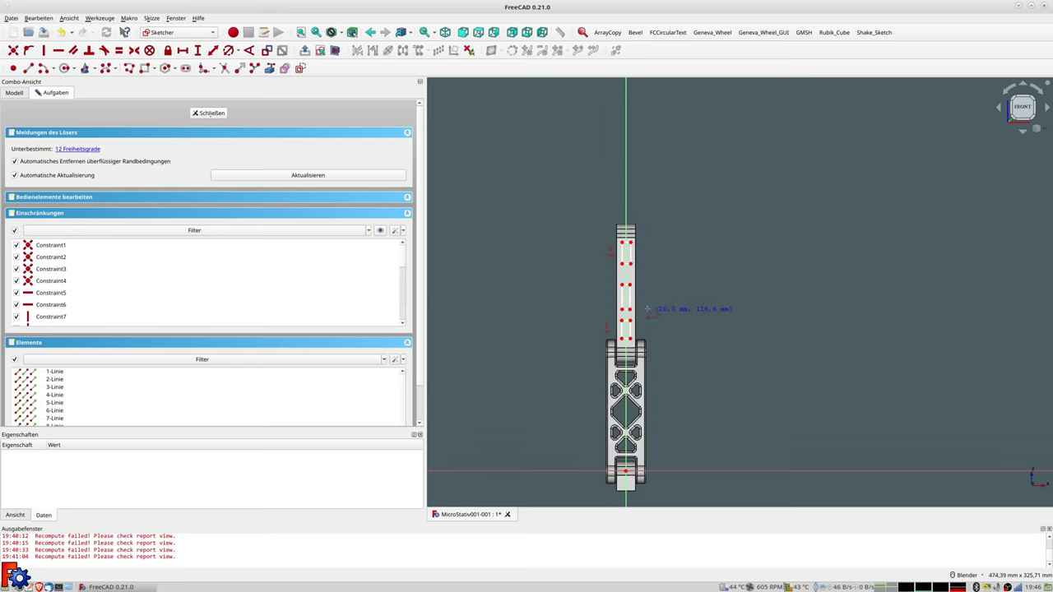
Draw a long horizontal line across the arm through the rectangles.
{"action": "left_click", "coordinate": [27, 69]}
{"action": "left_click", "coordinate": [539, 293]}
{"action": "left_click", "coordinate": [757, 294]}
{"action": "left_click", "coordinate": [728, 293]}
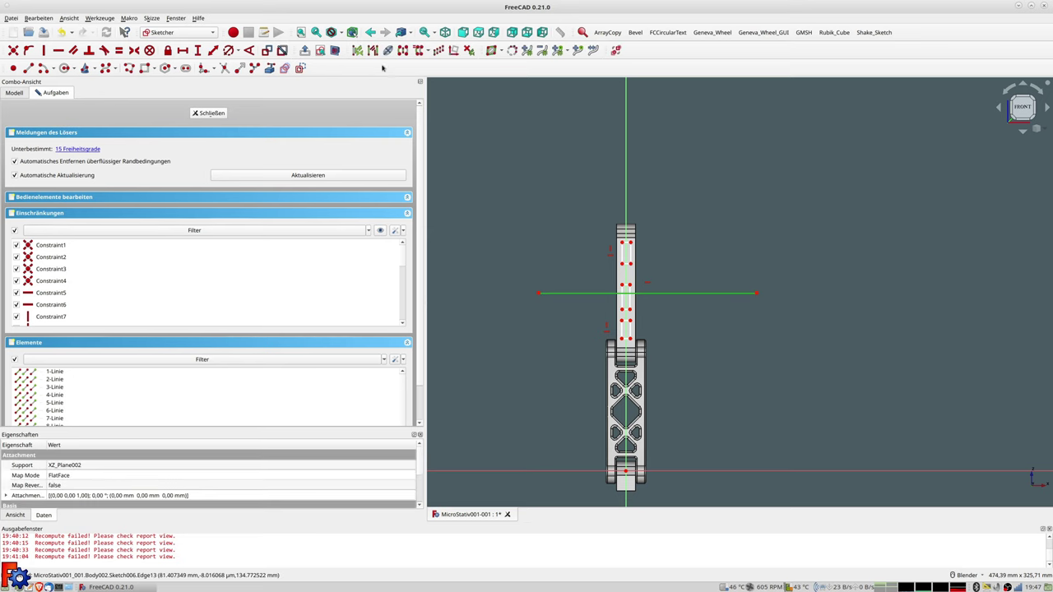
Convert the horizontal line to construction and set it 135 mm above the H axis.
{"action": "left_click", "coordinate": [299, 68]}
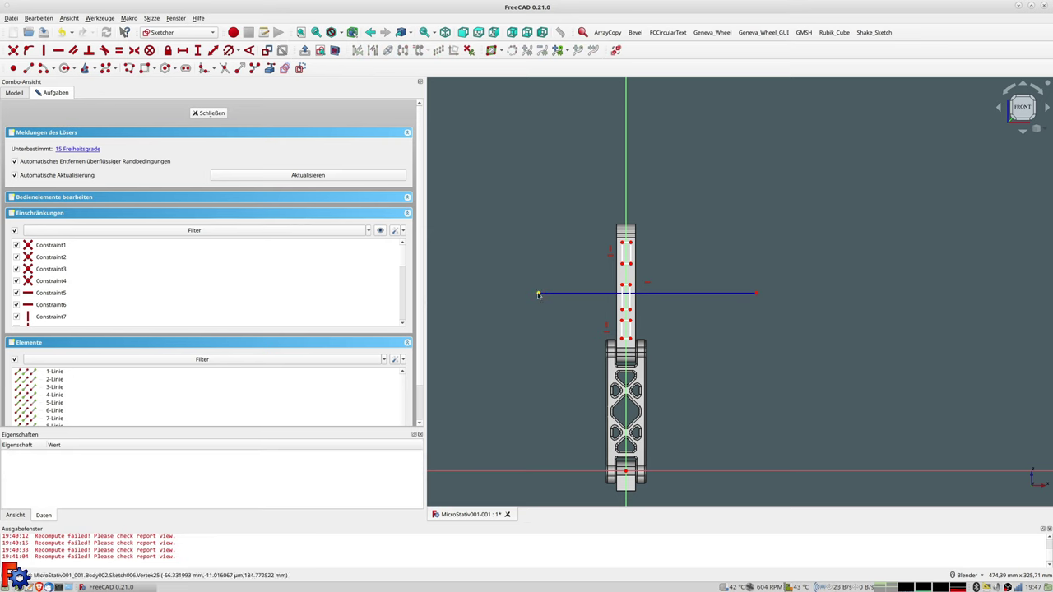
{"action": "scroll", "coordinate": [557, 359], "scroll_direction": "down", "scroll_amount": 1}
{"action": "left_click", "coordinate": [546, 451]}
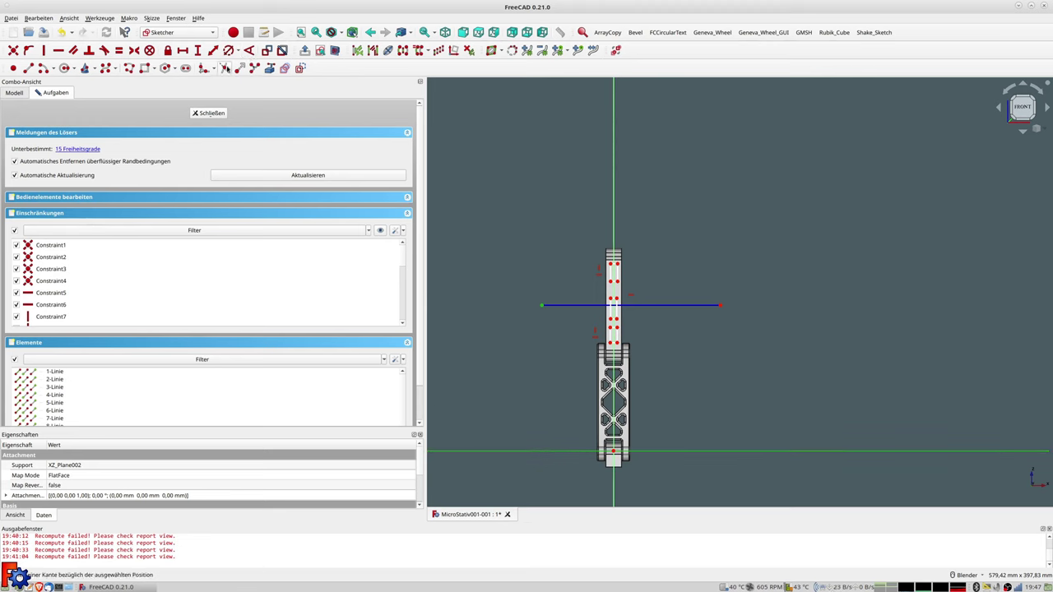
{"action": "left_click", "coordinate": [213, 52]}
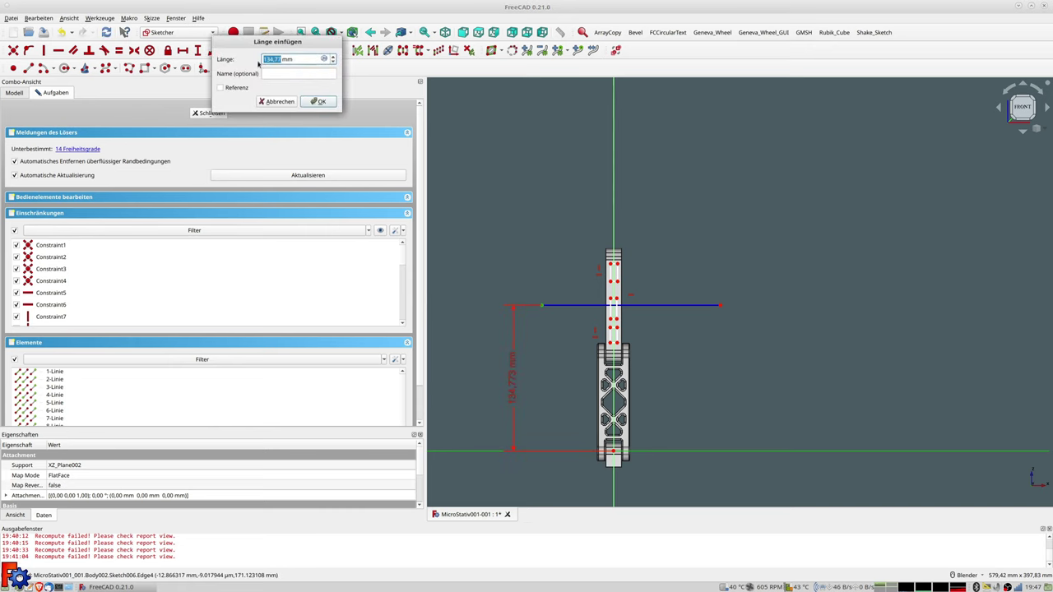
{"action": "left_click", "coordinate": [324, 59]}
{"action": "type", "text": "135"}
{"action": "key", "text": "Return"}
{"action": "left_click", "coordinate": [329, 103]}
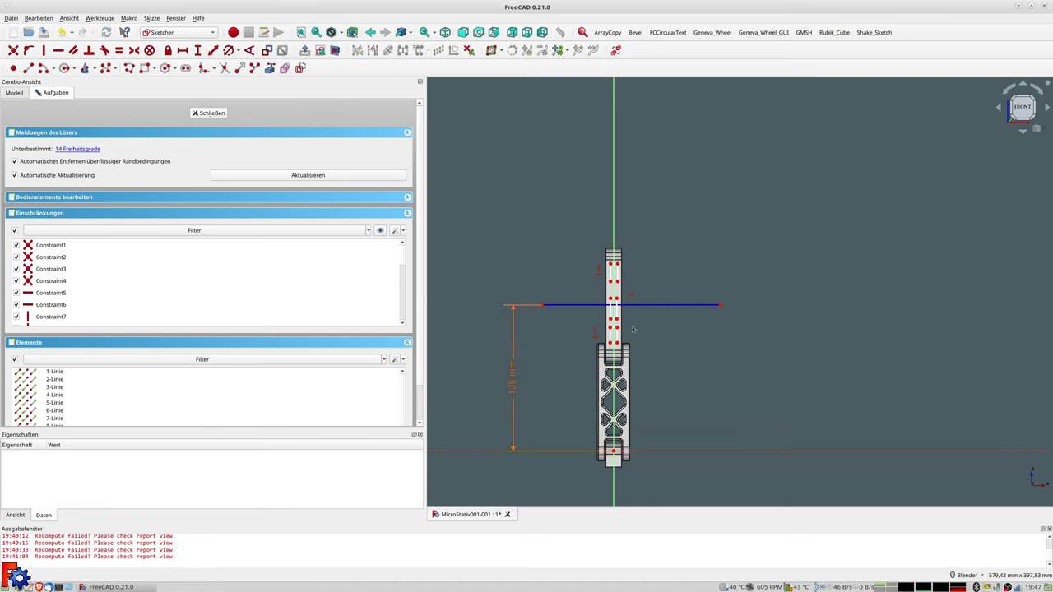
{"action": "scroll", "coordinate": [630, 325], "scroll_direction": "up", "scroll_amount": 2}
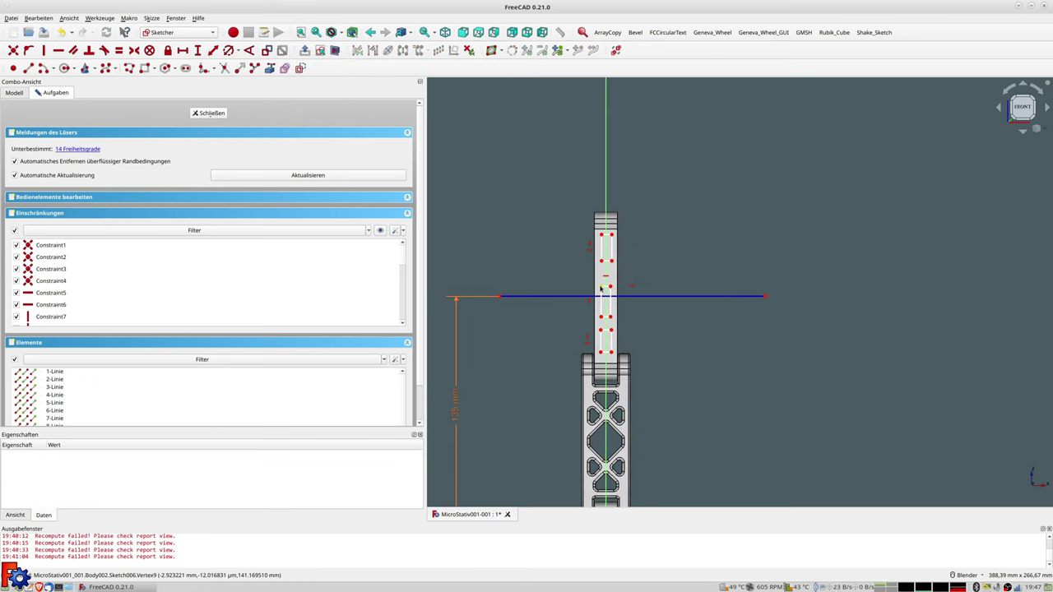
{"action": "left_click", "coordinate": [600, 288]}
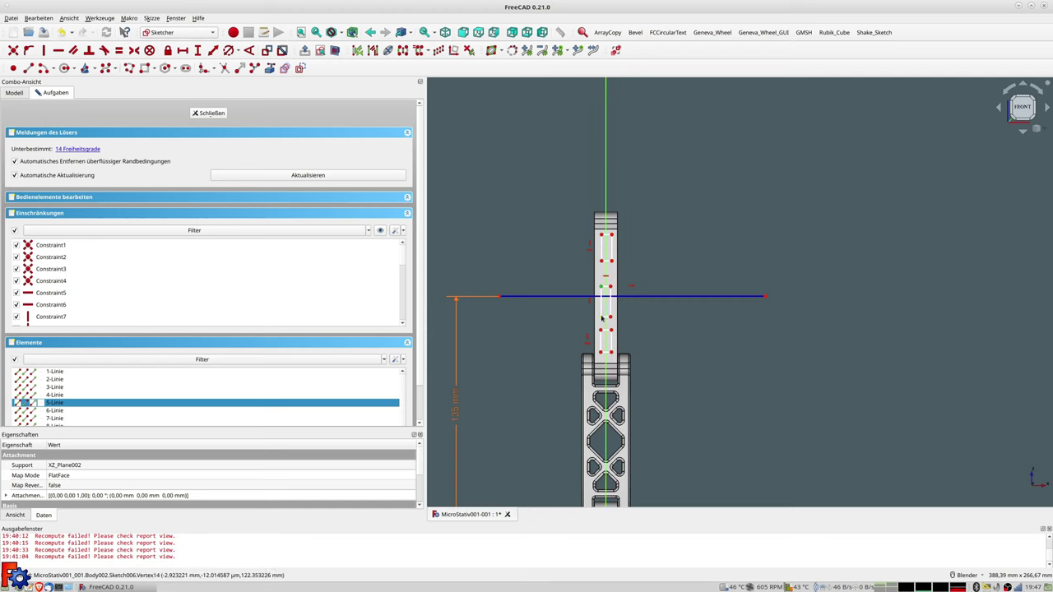
Tie a slot edge to the construction line and make the slot edges symmetric.
{"action": "left_click", "coordinate": [581, 297]}
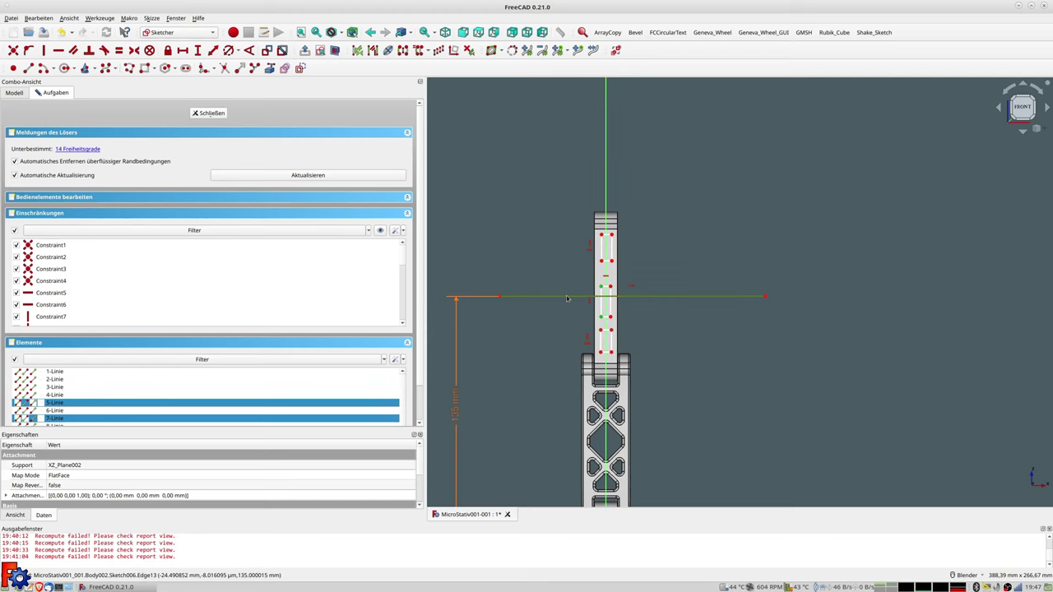
{"action": "key", "text": "n"}
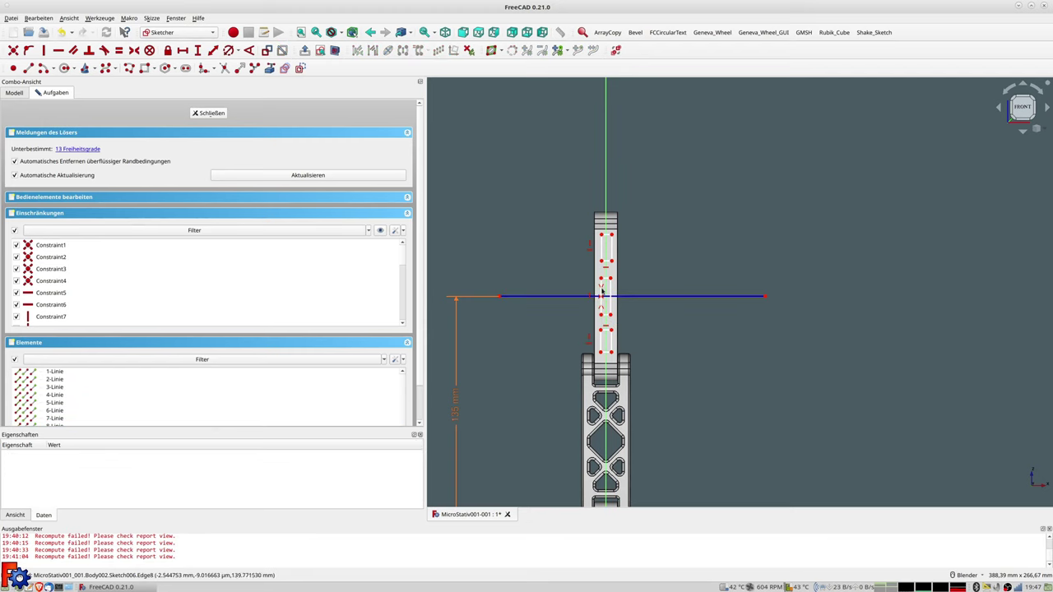
{"action": "left_click", "coordinate": [601, 251]}
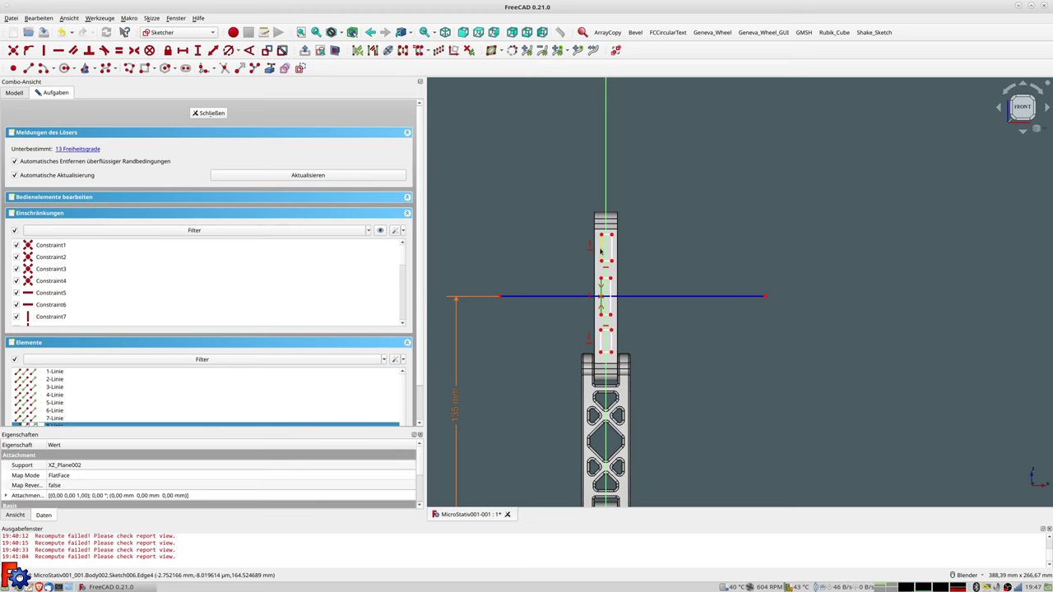
{"action": "left_click", "coordinate": [600, 252]}
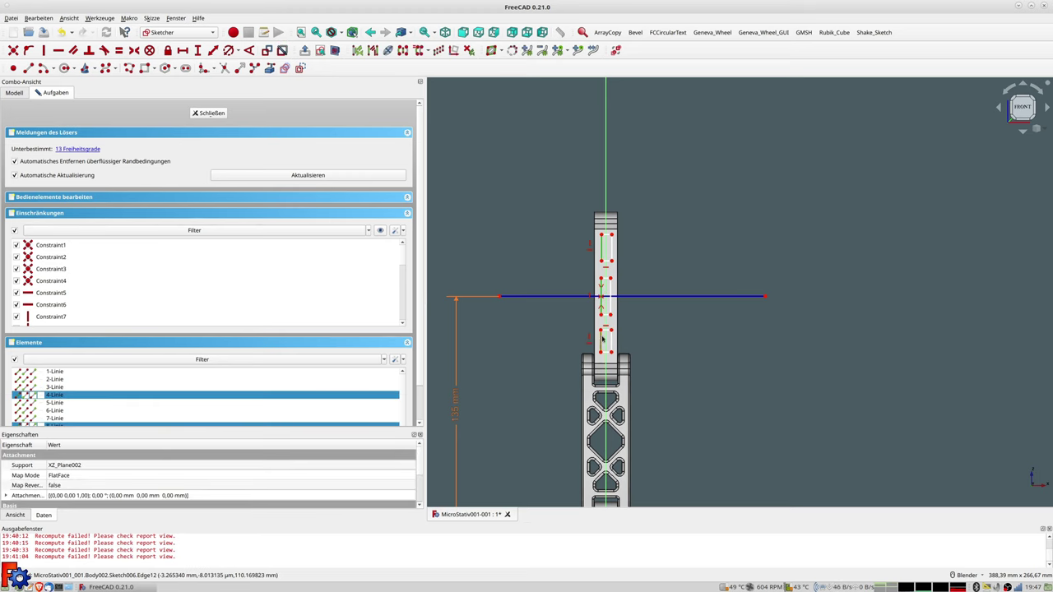
{"action": "key", "text": "s"}
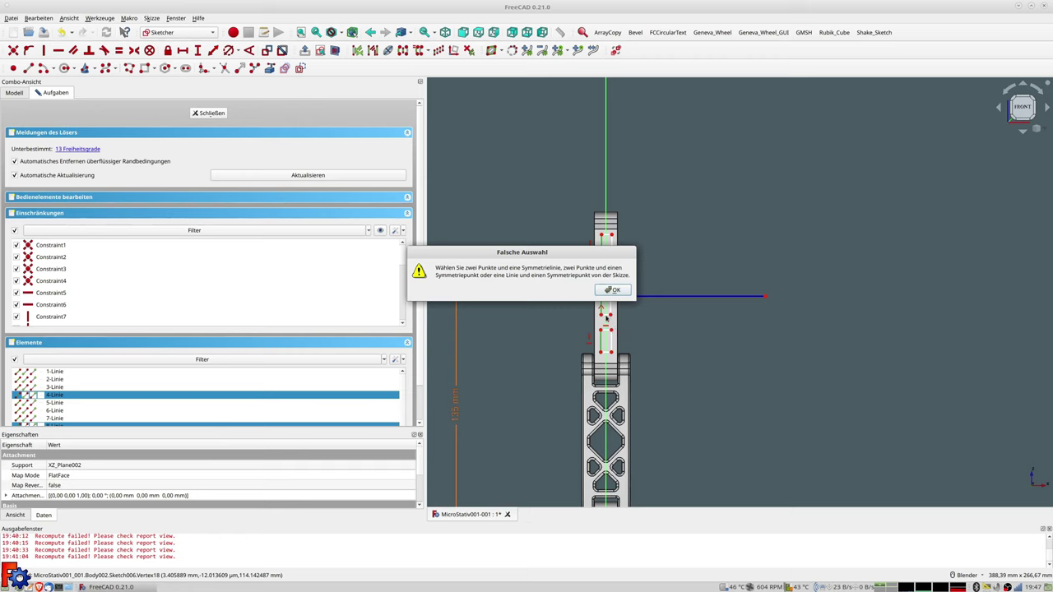
{"action": "left_click", "coordinate": [614, 292]}
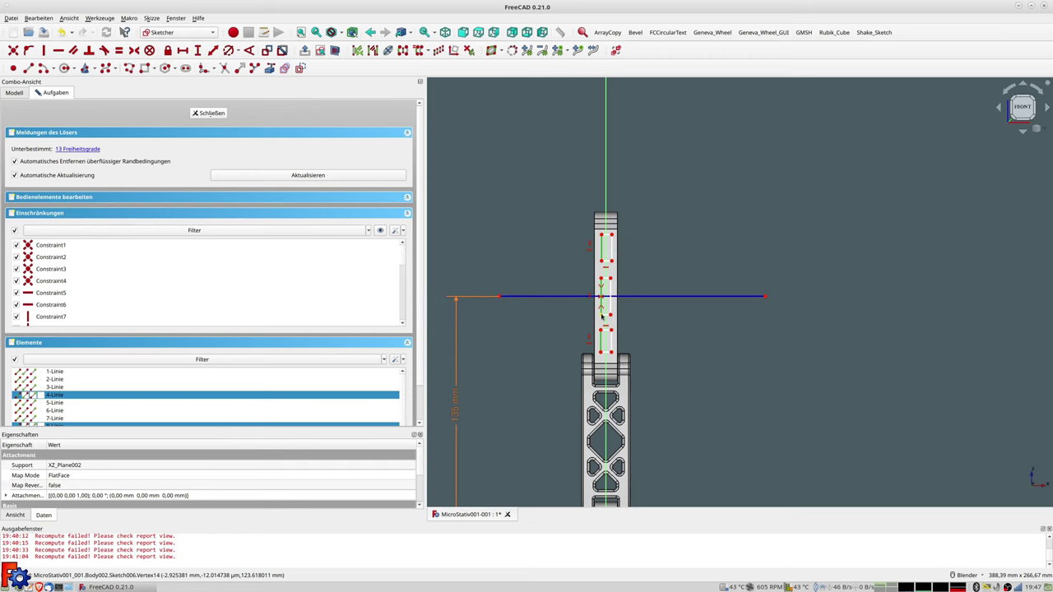
{"action": "key", "text": "s"}
{"action": "scroll", "coordinate": [606, 286], "scroll_direction": "up", "scroll_amount": 2}
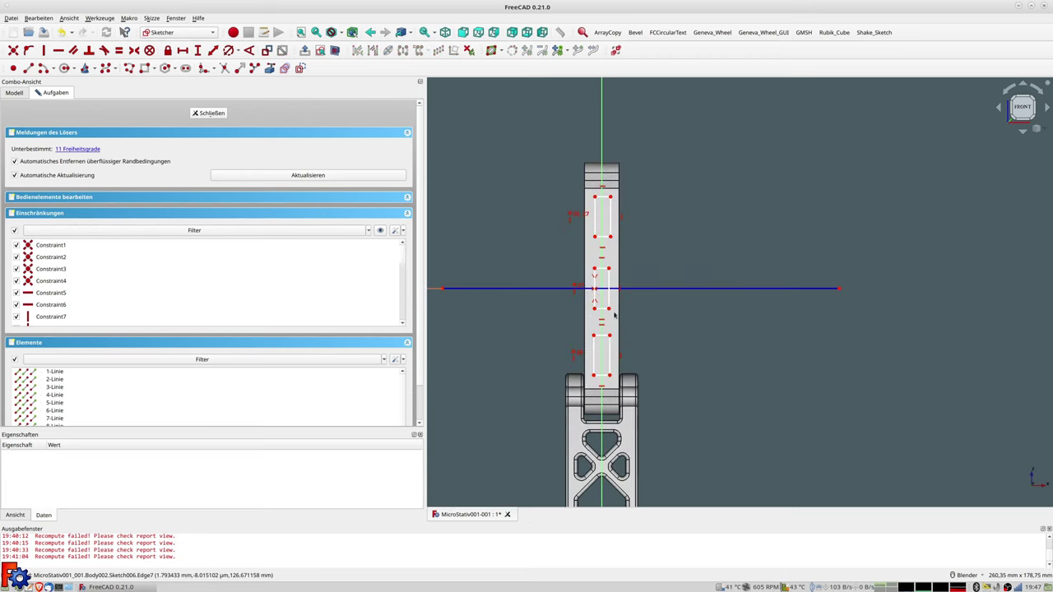
Add horizontal and point-on-object constraints to the middle and lower slot edges.
{"action": "left_click", "coordinate": [608, 269]}
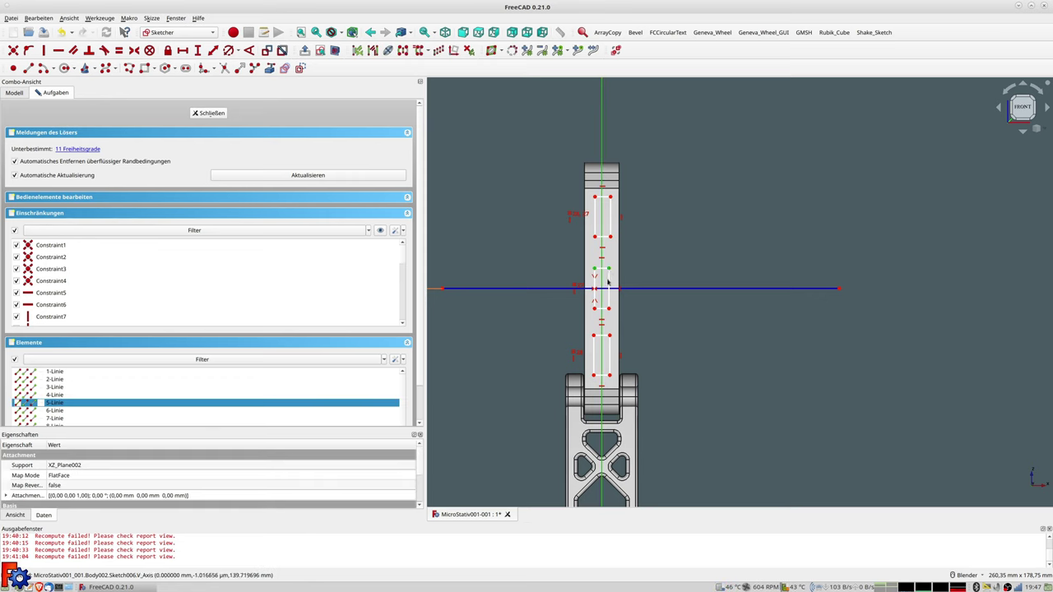
{"action": "key", "text": "h"}
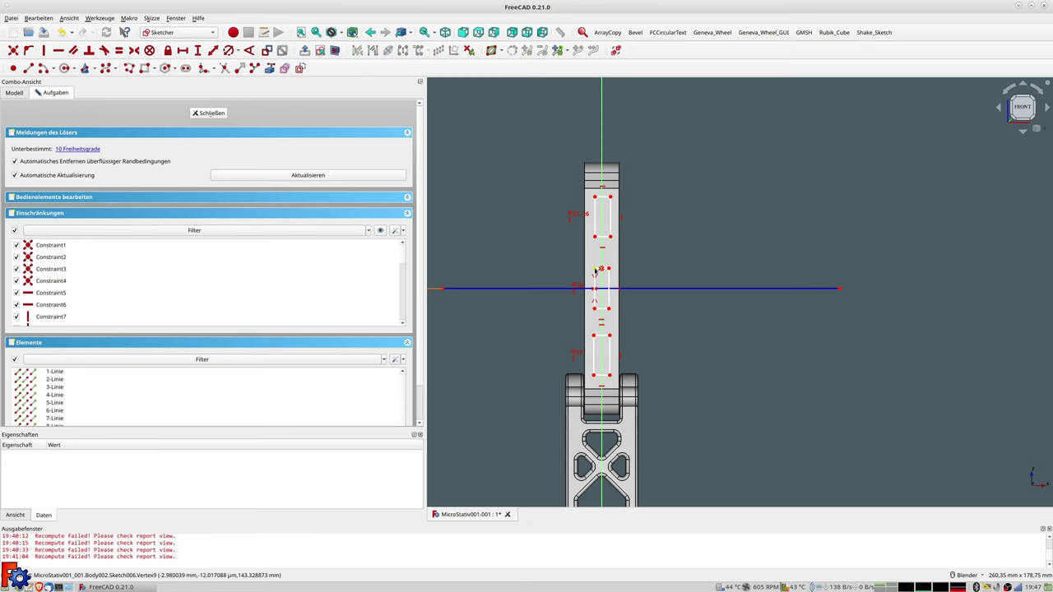
{"action": "left_click", "coordinate": [598, 247]}
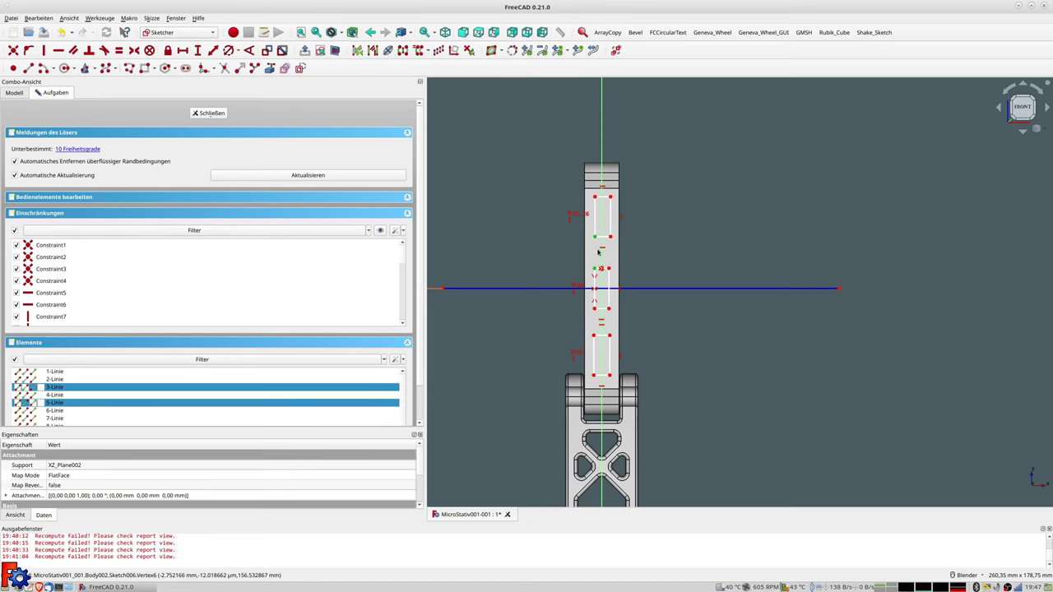
{"action": "key", "text": "o"}
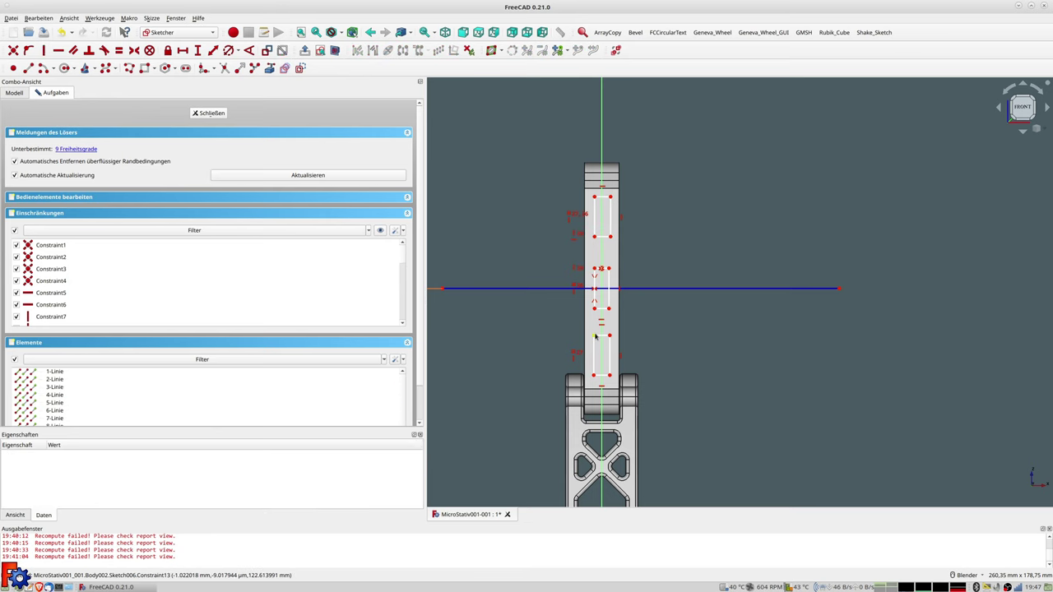
{"action": "left_click", "coordinate": [597, 324]}
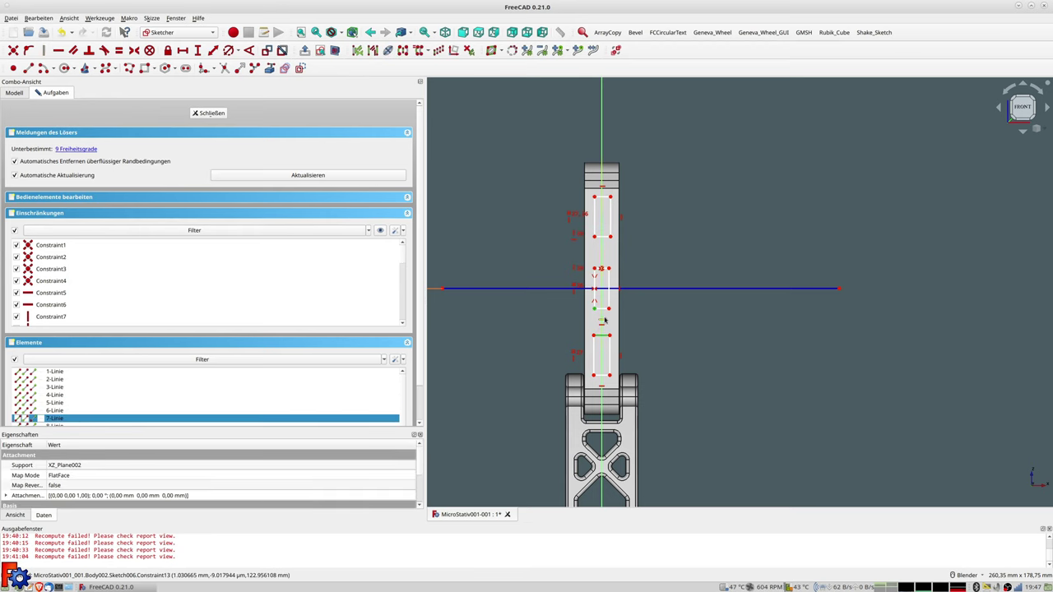
{"action": "key", "text": "h"}
{"action": "left_click", "coordinate": [602, 290]}
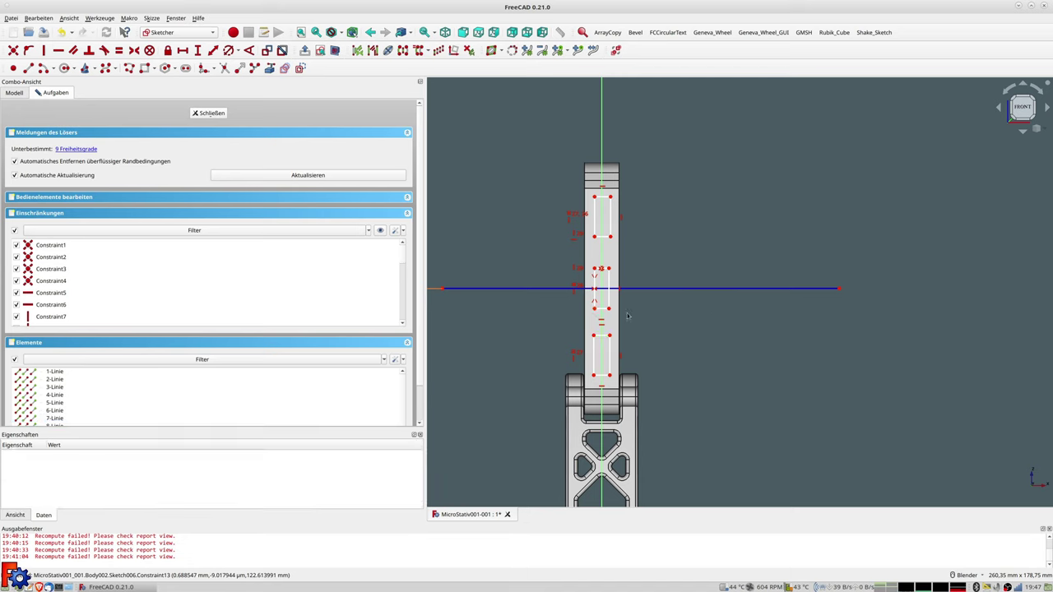
{"action": "left_click", "coordinate": [595, 310]}
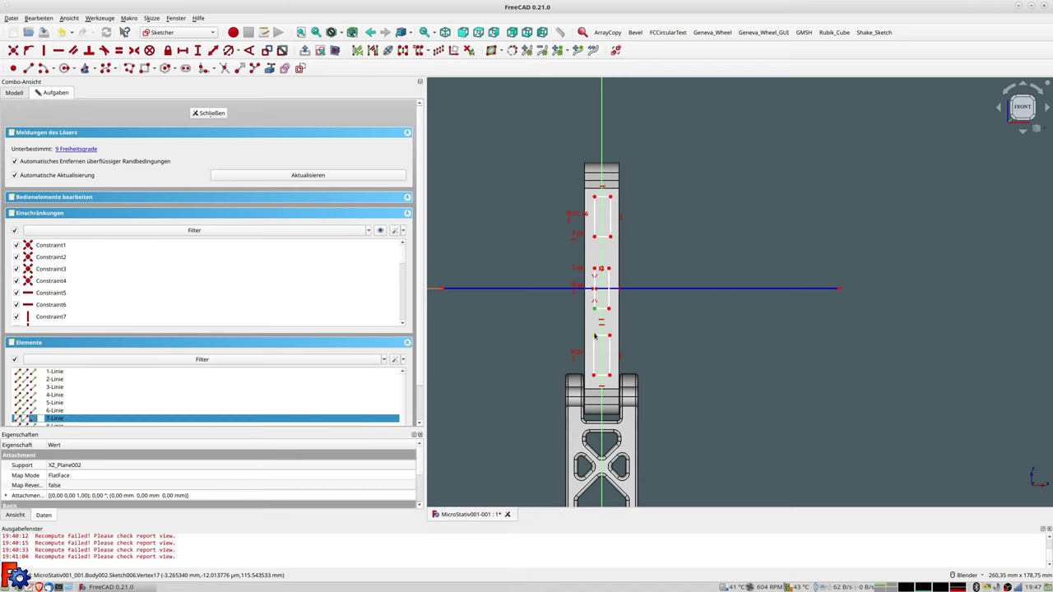
{"action": "left_click", "coordinate": [694, 310]}
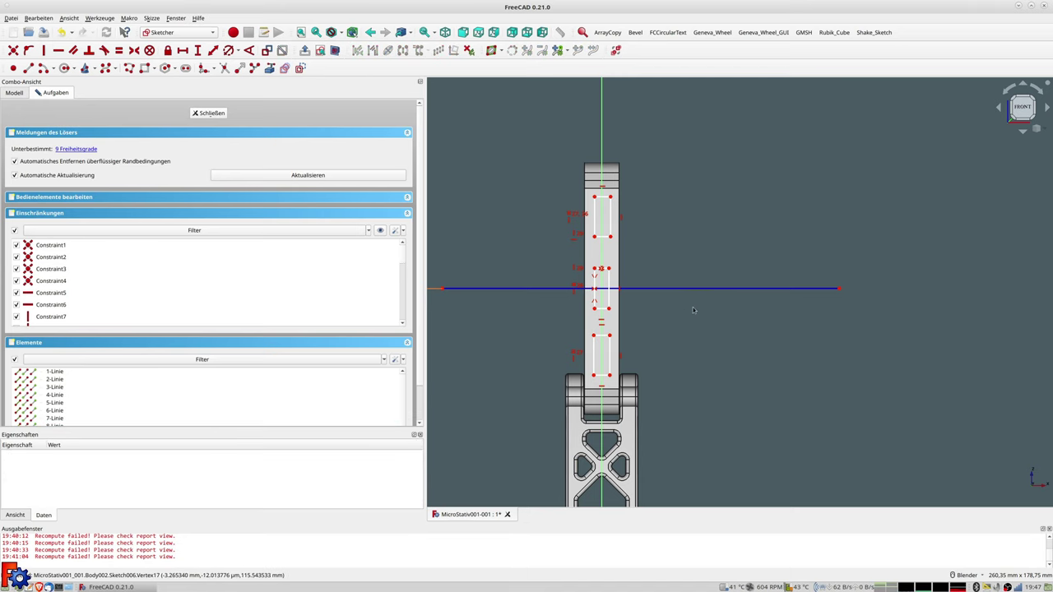
{"action": "left_click", "coordinate": [595, 315]}
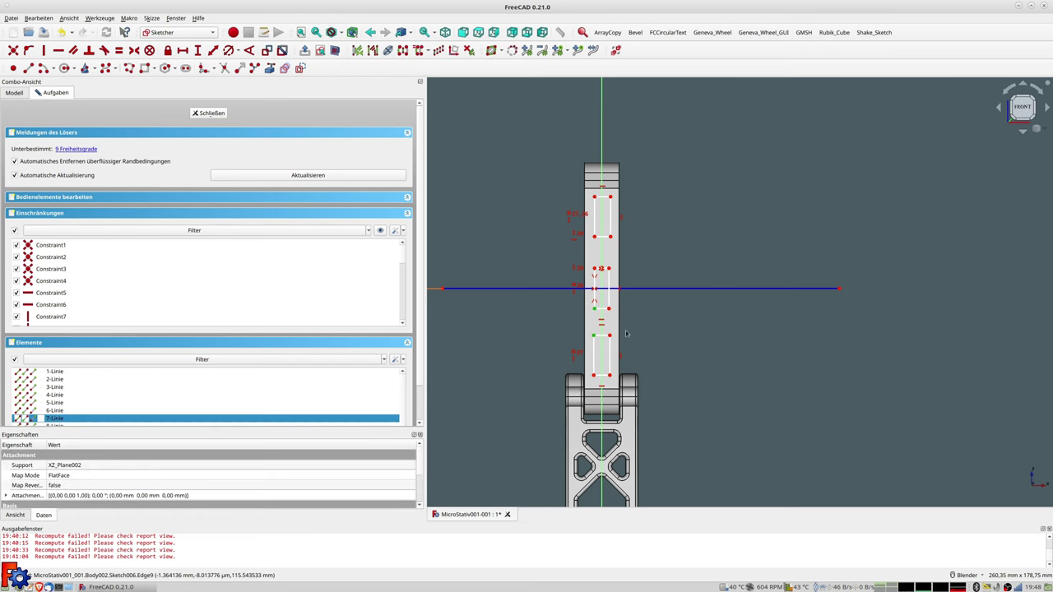
Reshape the slot rectangles by dragging their corner points.
{"action": "scroll", "coordinate": [617, 339], "scroll_direction": "up", "scroll_amount": 3}
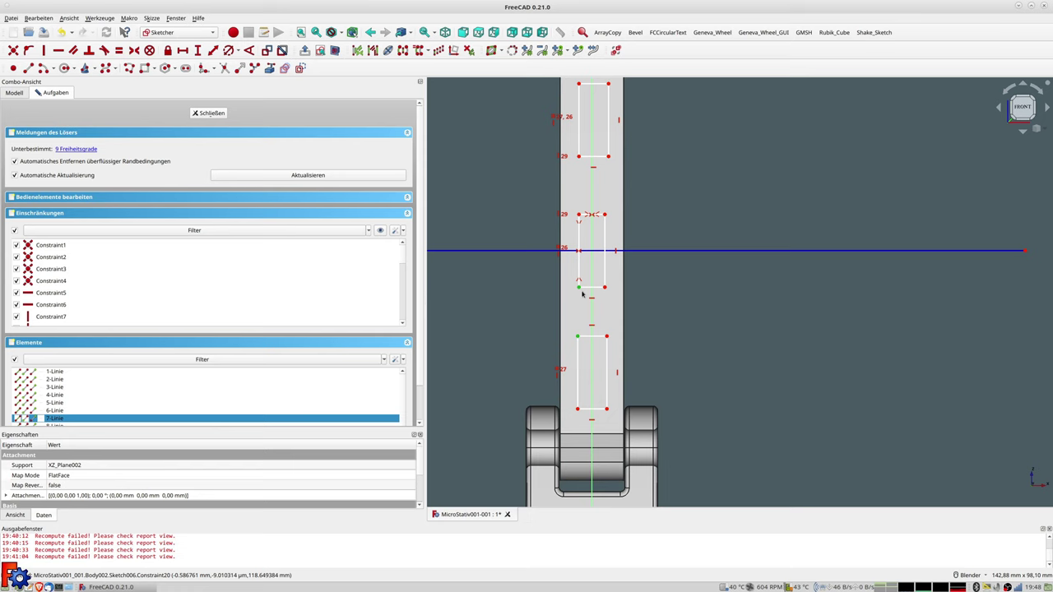
{"action": "left_click_drag", "start_coordinate": [585, 290], "coordinate": [578, 289]}
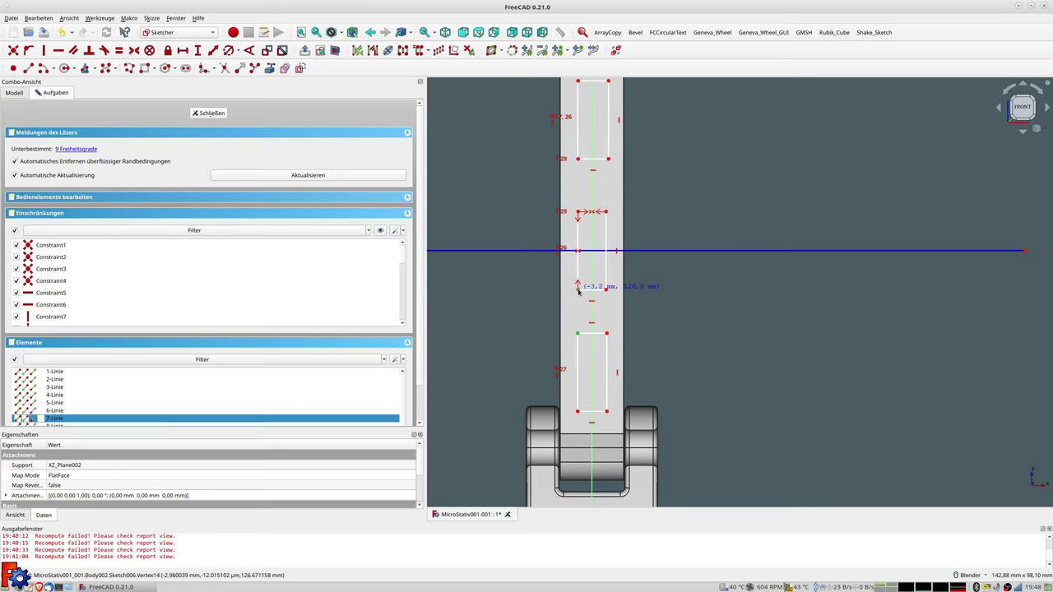
{"action": "left_click", "coordinate": [578, 290]}
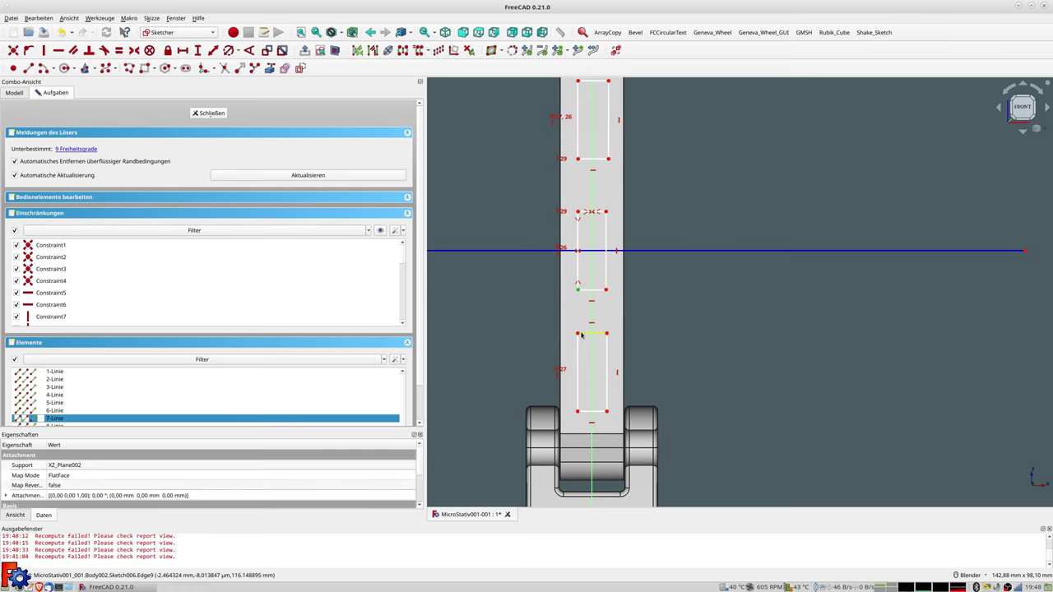
{"action": "left_click", "coordinate": [683, 304]}
{"action": "left_click_drag", "start_coordinate": [577, 333], "coordinate": [576, 336]}
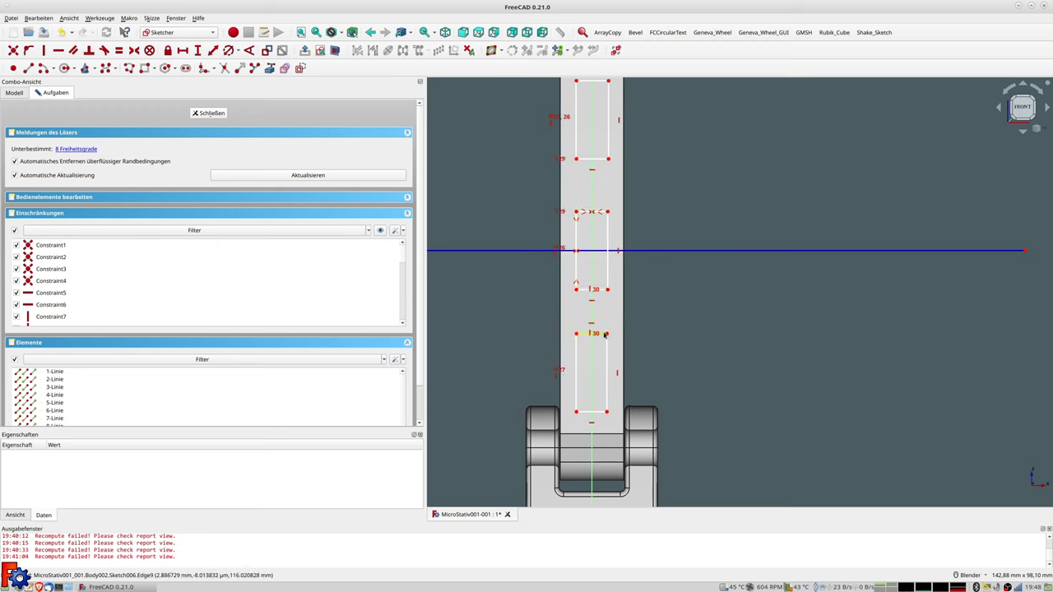
{"action": "left_click_drag", "start_coordinate": [576, 290], "coordinate": [578, 294]}
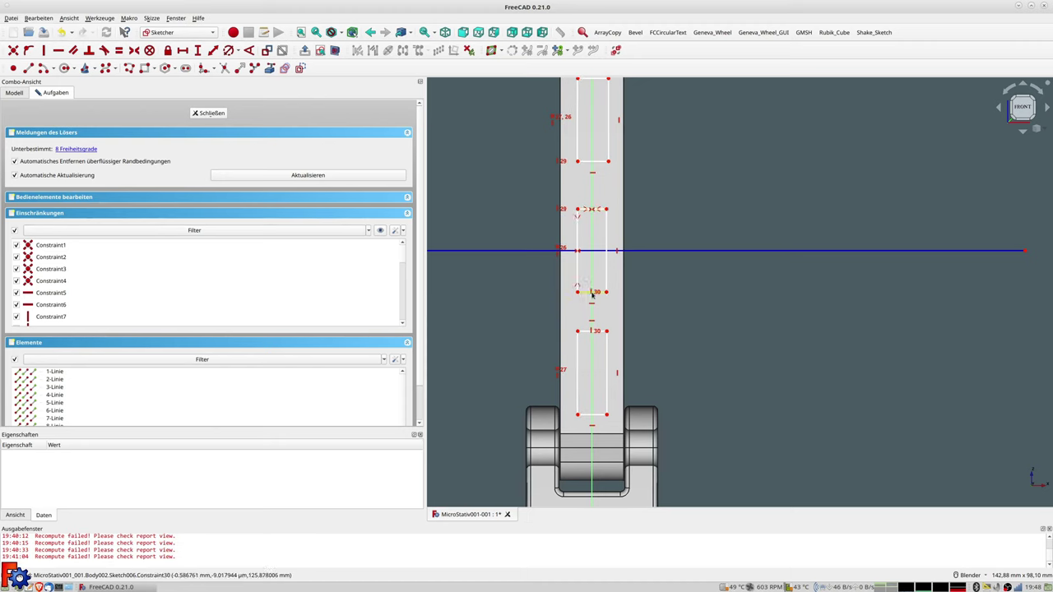
Make three rectangle edges equal in length and widen the rectangles.
{"action": "left_click", "coordinate": [585, 293]}
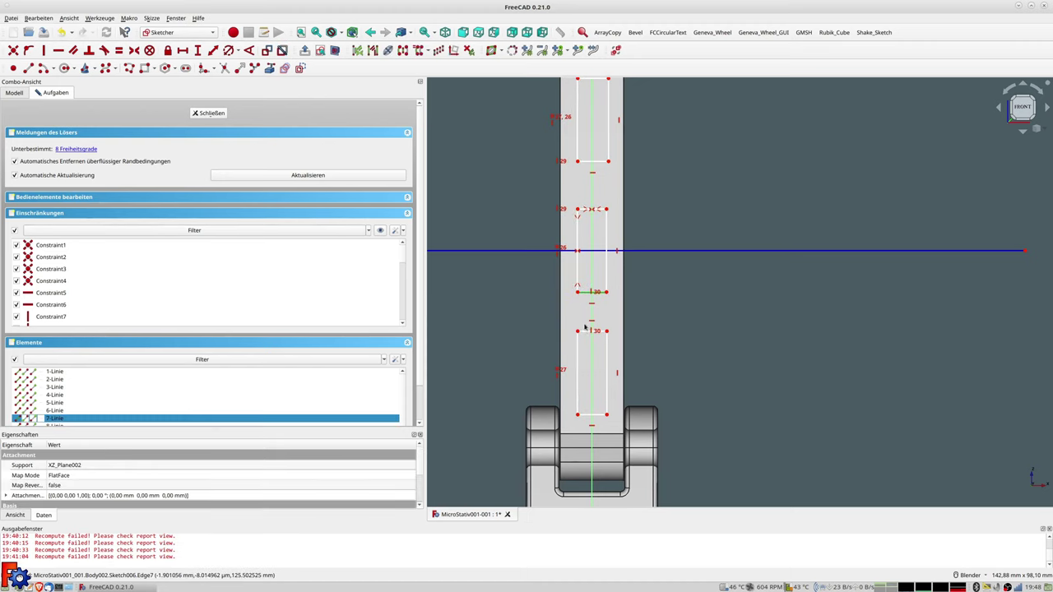
{"action": "left_click", "coordinate": [587, 331]}
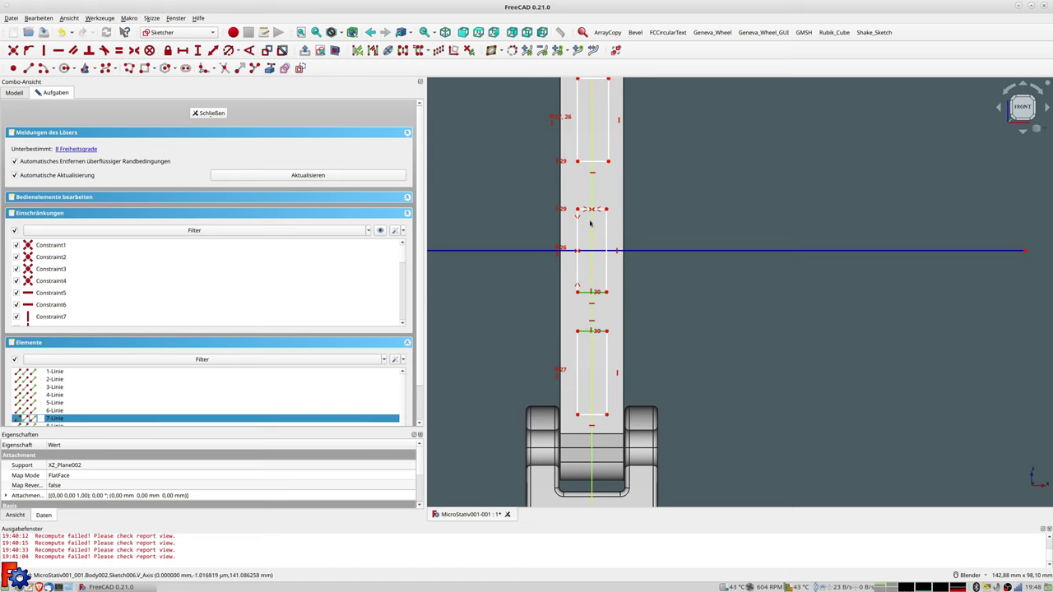
{"action": "left_click", "coordinate": [585, 163]}
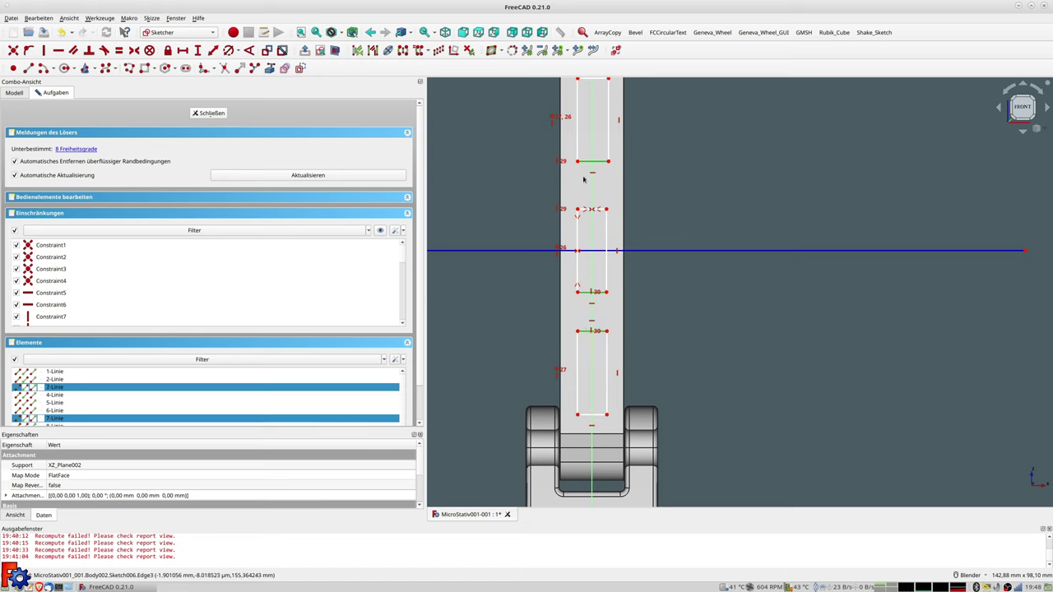
{"action": "key", "text": "e"}
{"action": "left_click_drag", "start_coordinate": [583, 211], "coordinate": [605, 247]}
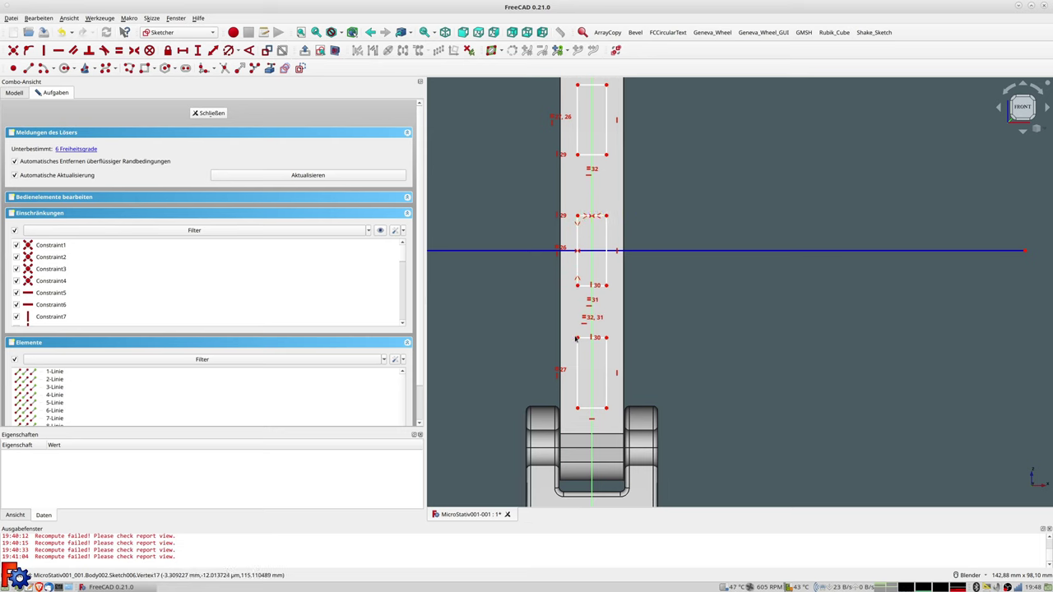
{"action": "left_click_drag", "start_coordinate": [577, 339], "coordinate": [576, 339]}
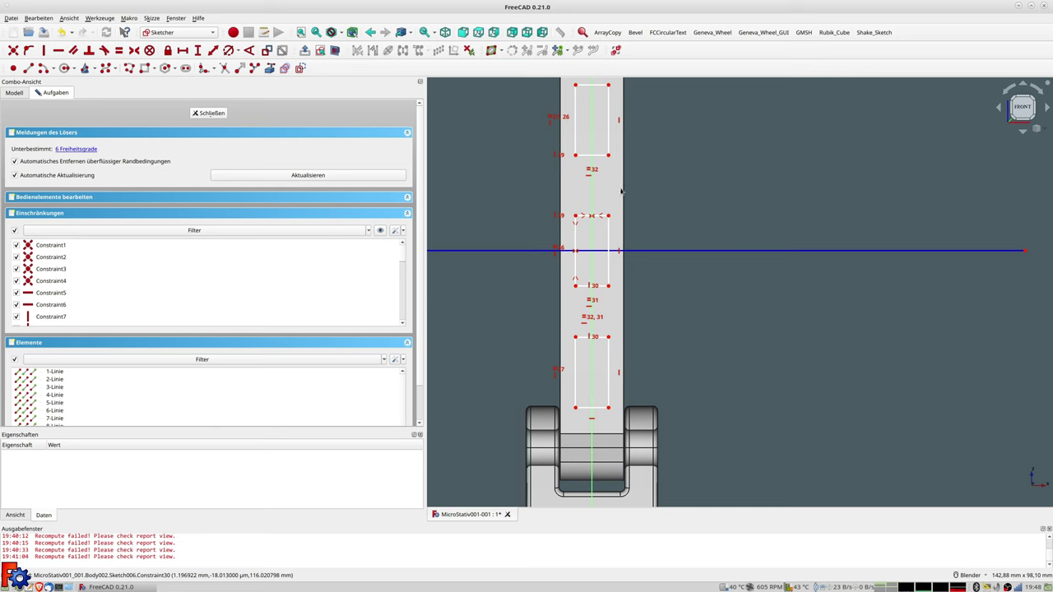
{"action": "middle_click_drag", "start_coordinate": [646, 377], "coordinate": [634, 318], "text": "shift"}
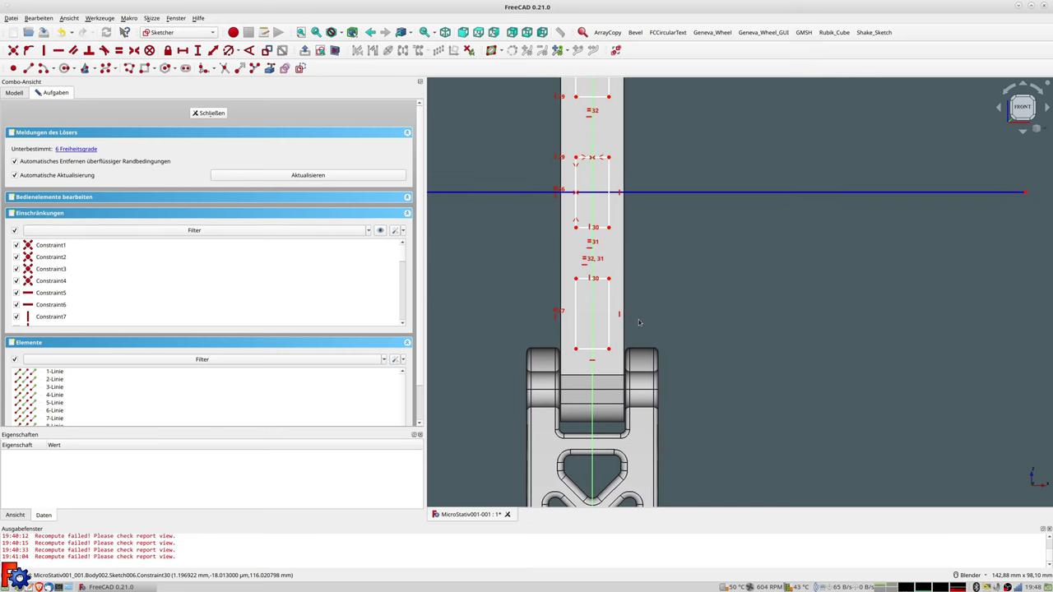
Dimension the lower rectangle's side edge to 16 mm and a middle rectangle edge to 8 mm.
{"action": "middle_click_drag", "start_coordinate": [590, 359], "coordinate": [642, 305]}
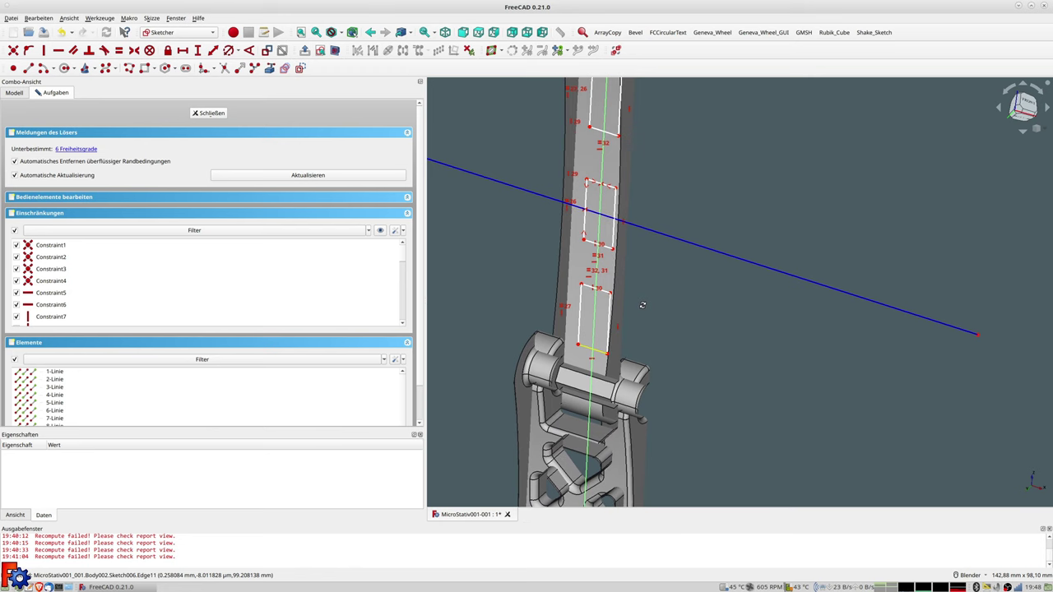
{"action": "middle_click_drag", "start_coordinate": [643, 305], "coordinate": [598, 305]}
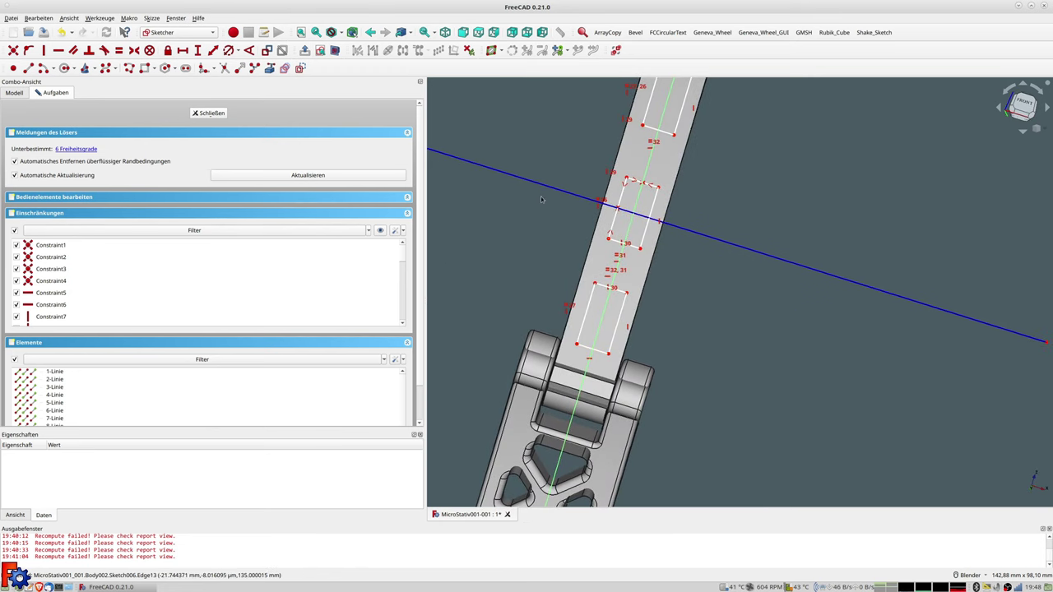
{"action": "left_click", "coordinate": [586, 312]}
{"action": "left_click", "coordinate": [534, 184]}
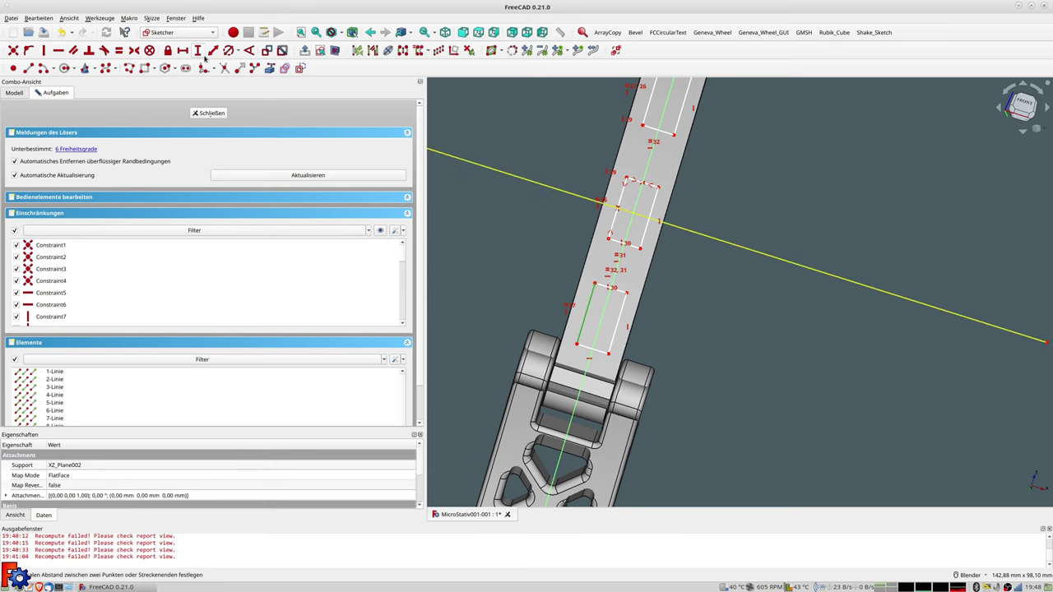
{"action": "left_click", "coordinate": [212, 52]}
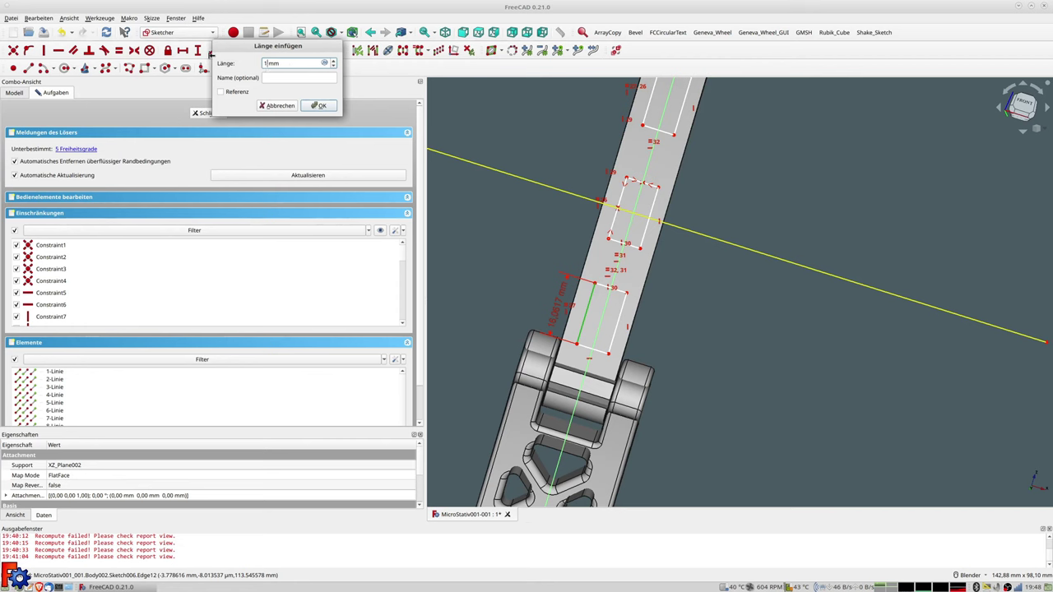
{"action": "type", "text": "0"}
{"action": "key", "text": "Return"}
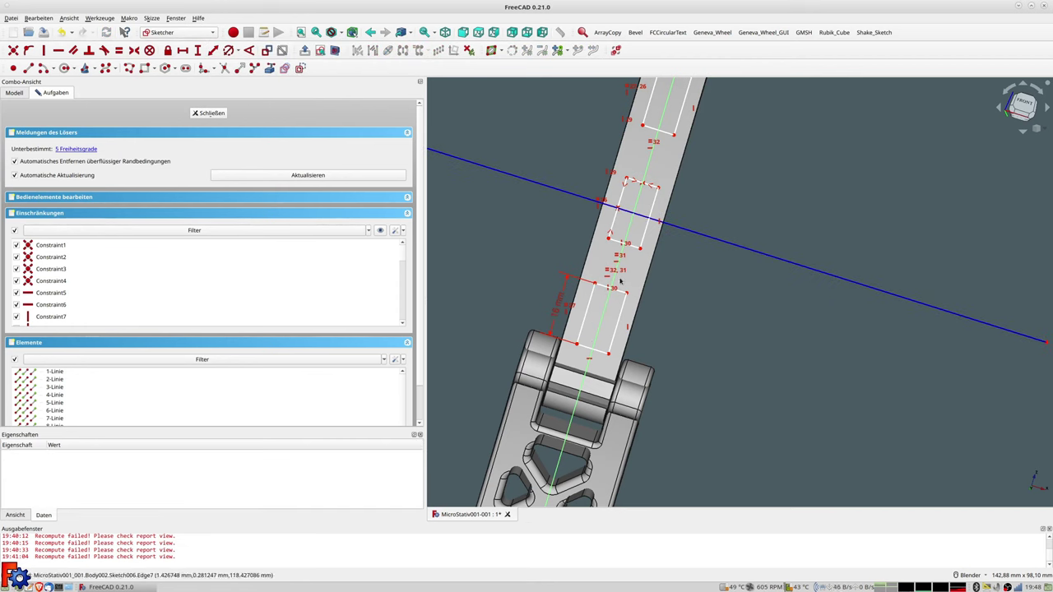
{"action": "left_click", "coordinate": [624, 243]}
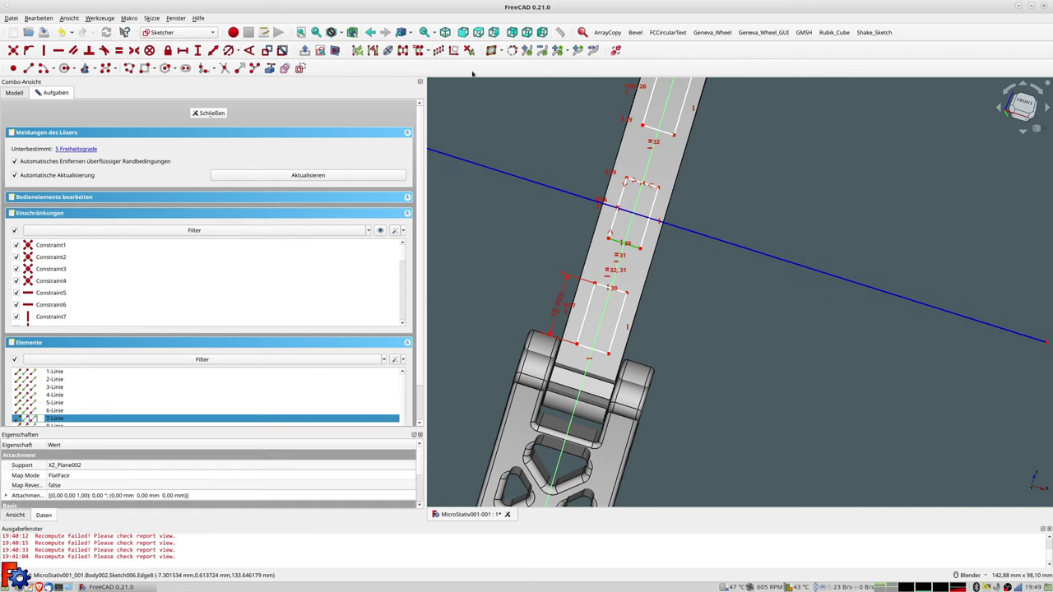
{"action": "left_click", "coordinate": [226, 51]}
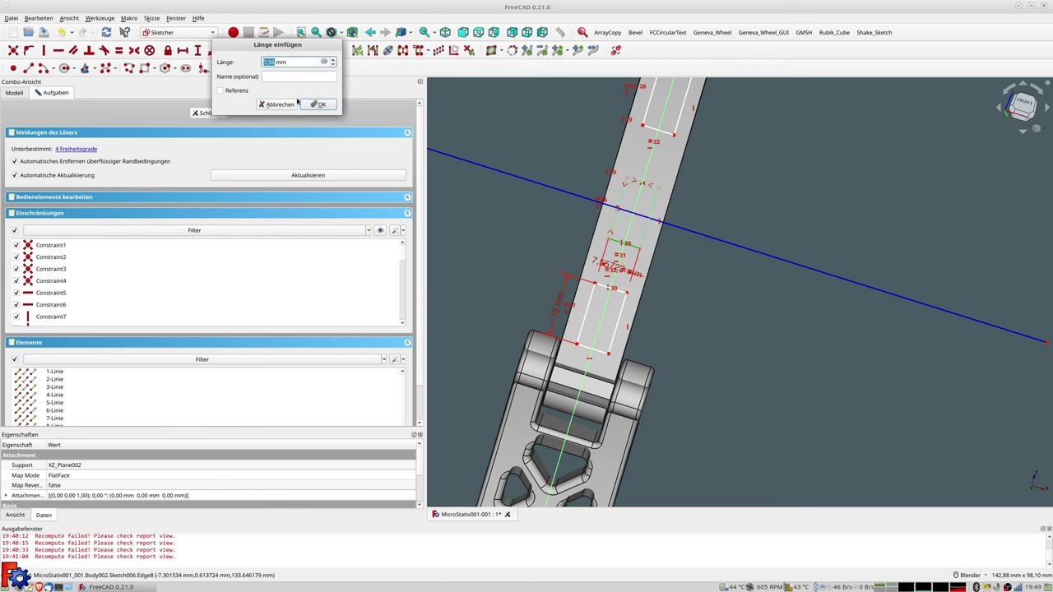
{"action": "key", "text": "Return"}
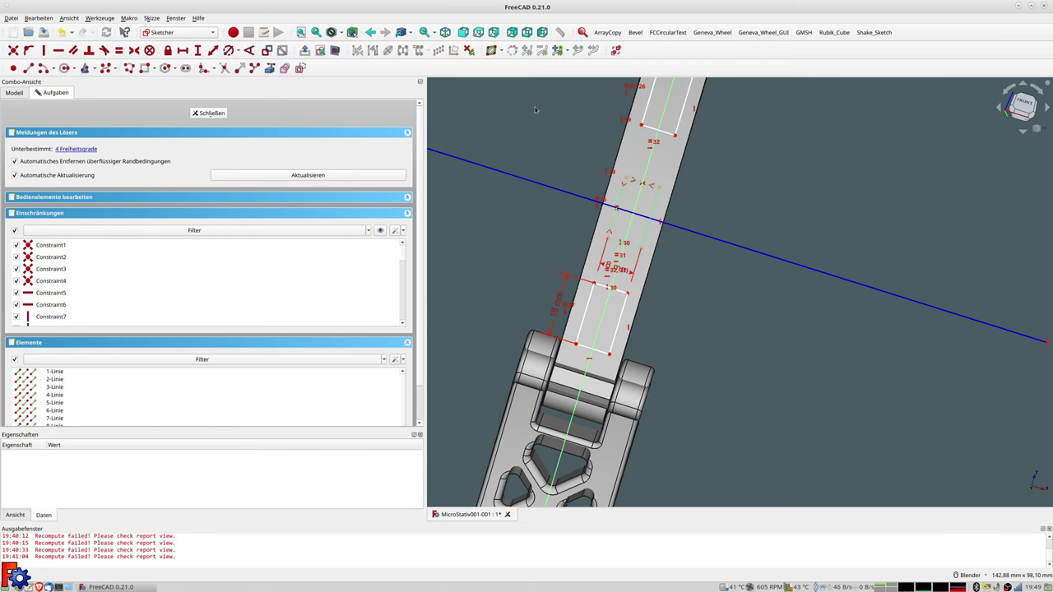
Set a 14 mm distance between two rectangle corner points.
{"action": "middle_click_drag", "start_coordinate": [535, 109], "coordinate": [637, 212]}
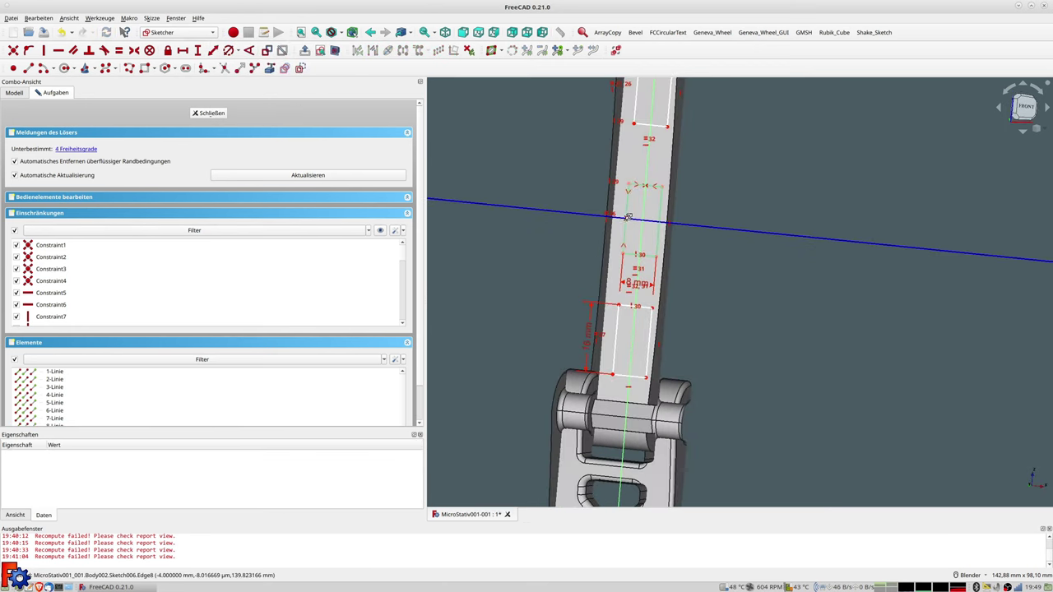
{"action": "left_click", "coordinate": [634, 125]}
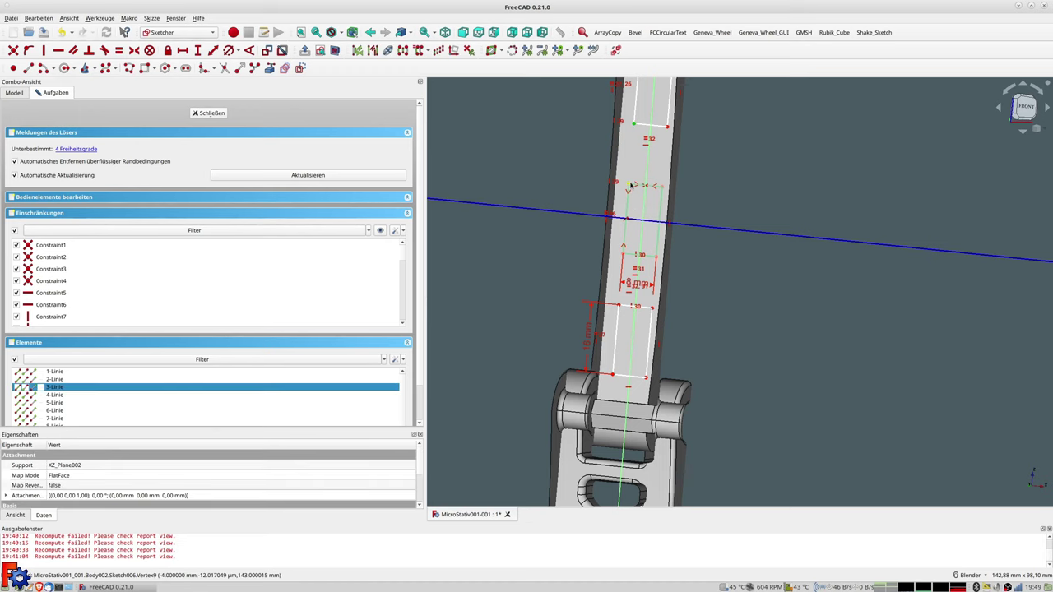
{"action": "left_click", "coordinate": [629, 186]}
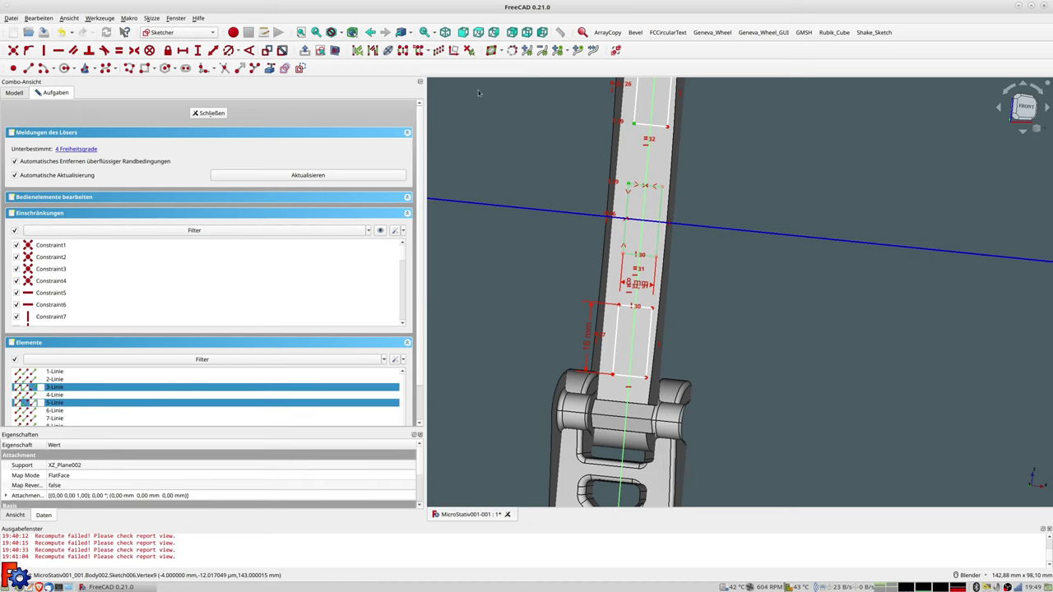
{"action": "left_click", "coordinate": [215, 52]}
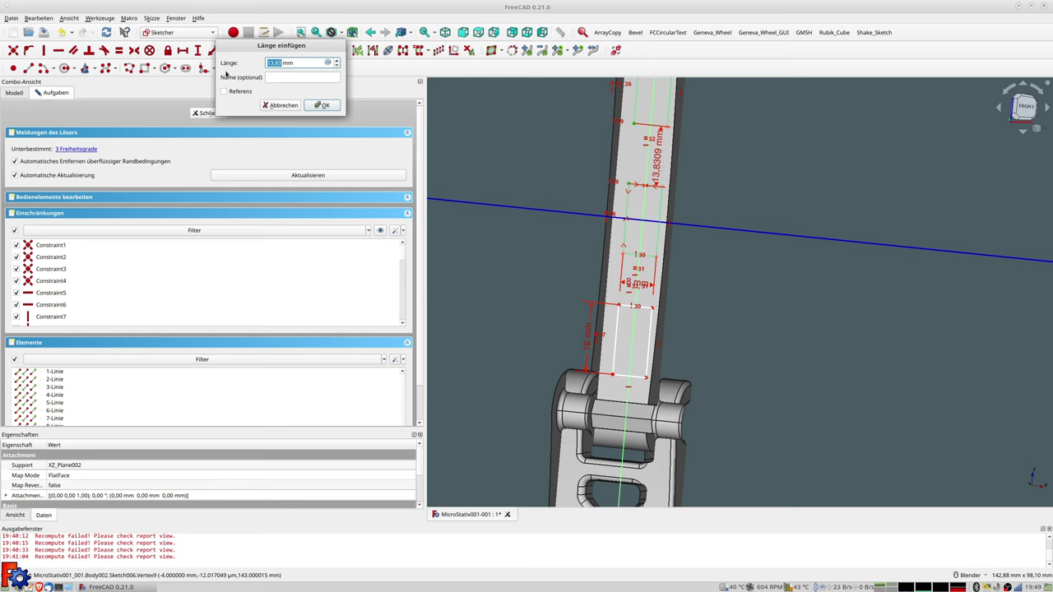
{"action": "type", "text": "4"}
{"action": "key", "text": "Return"}
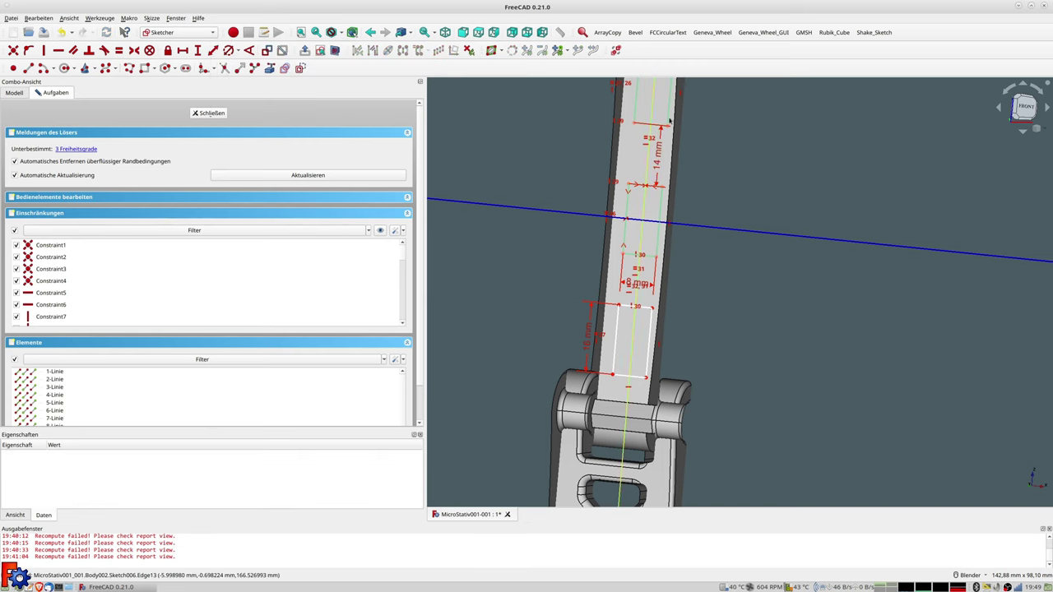
Constrain a rectangle corner point onto the long construction line.
{"action": "left_click", "coordinate": [620, 306]}
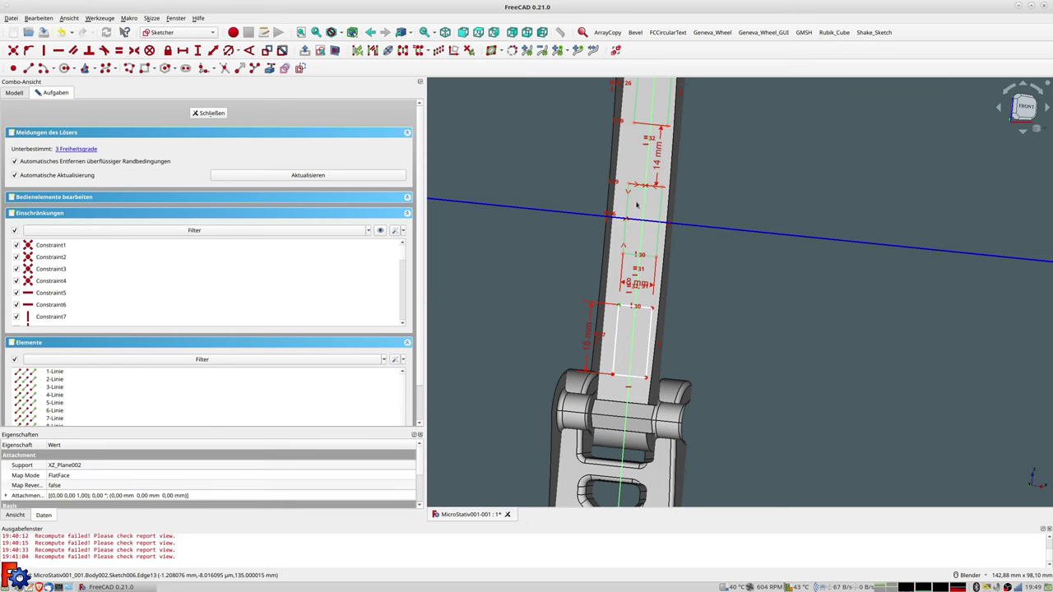
{"action": "left_click", "coordinate": [635, 126]}
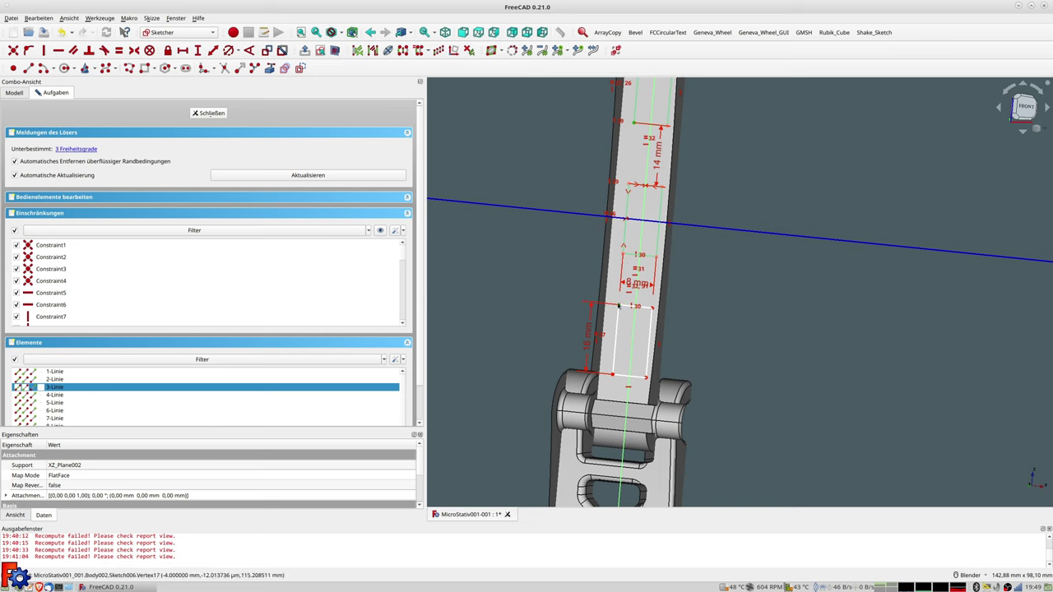
{"action": "key", "text": "Escape"}
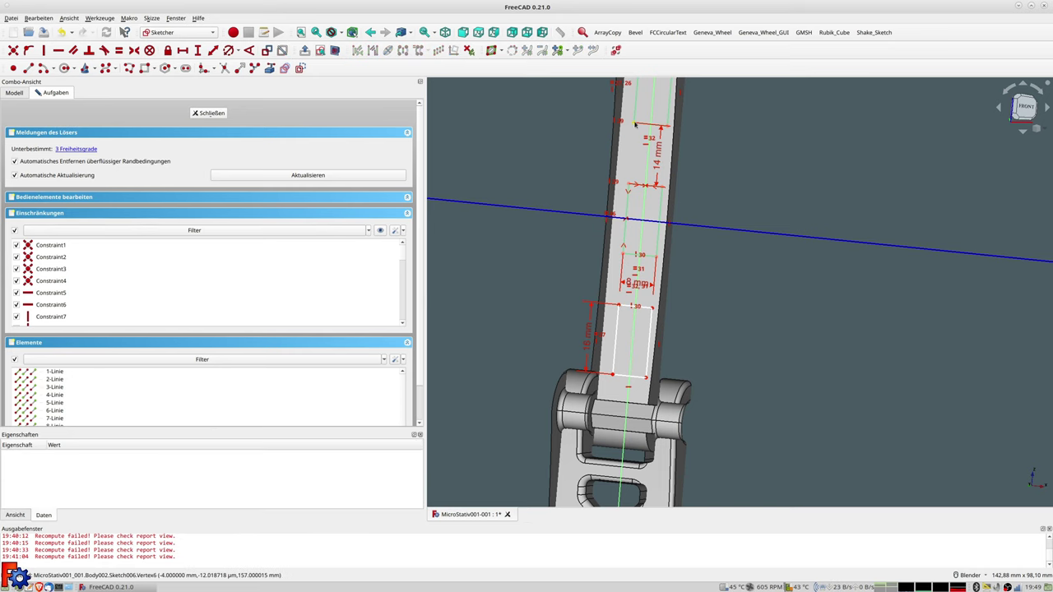
{"action": "left_click", "coordinate": [635, 125]}
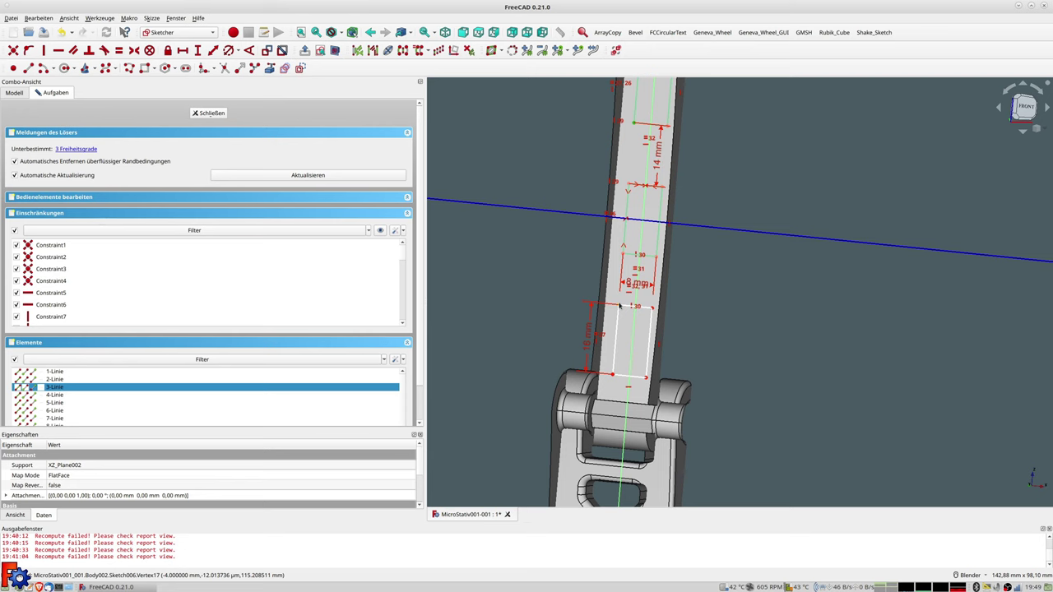
{"action": "left_click", "coordinate": [567, 213]}
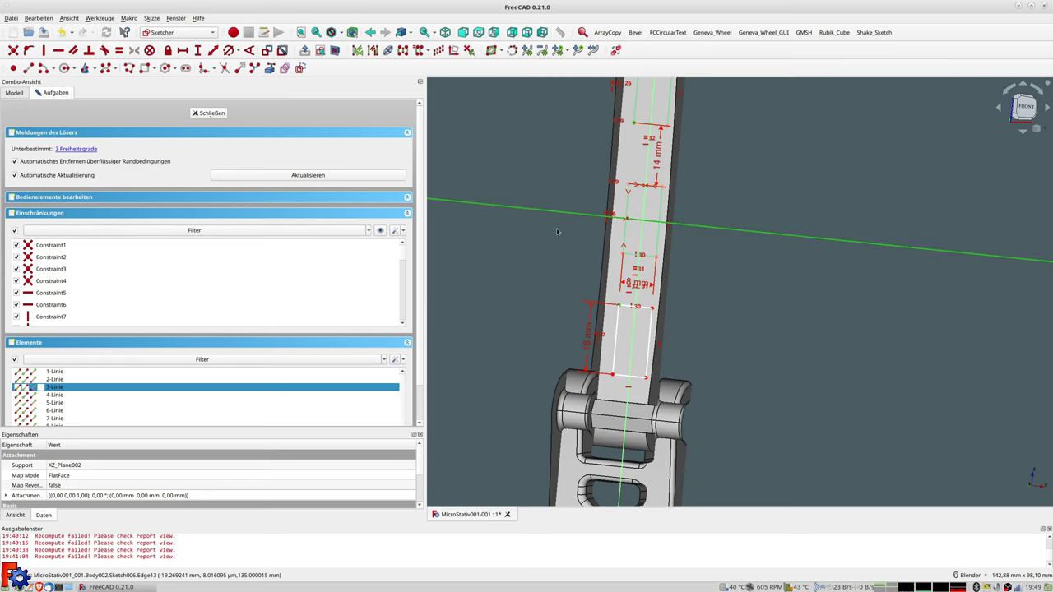
{"action": "key", "text": "e"}
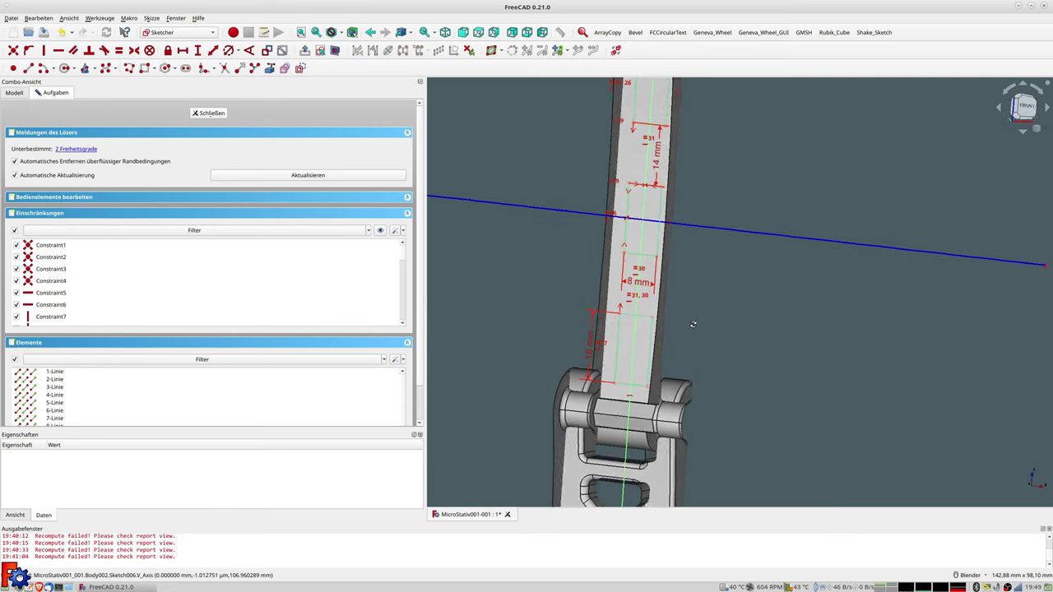
{"action": "middle_click_drag", "start_coordinate": [693, 324], "coordinate": [666, 316]}
{"action": "scroll", "coordinate": [666, 316], "scroll_direction": "down", "scroll_amount": 2}
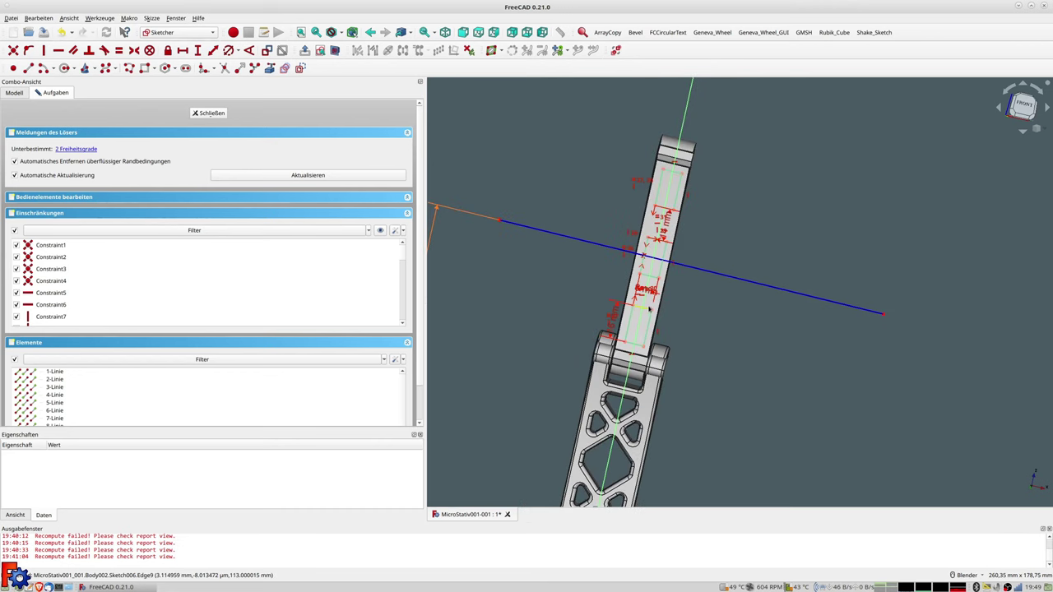
Close the sketch and pocket it 'Through all' into Arm2.
{"action": "left_click", "coordinate": [211, 114]}
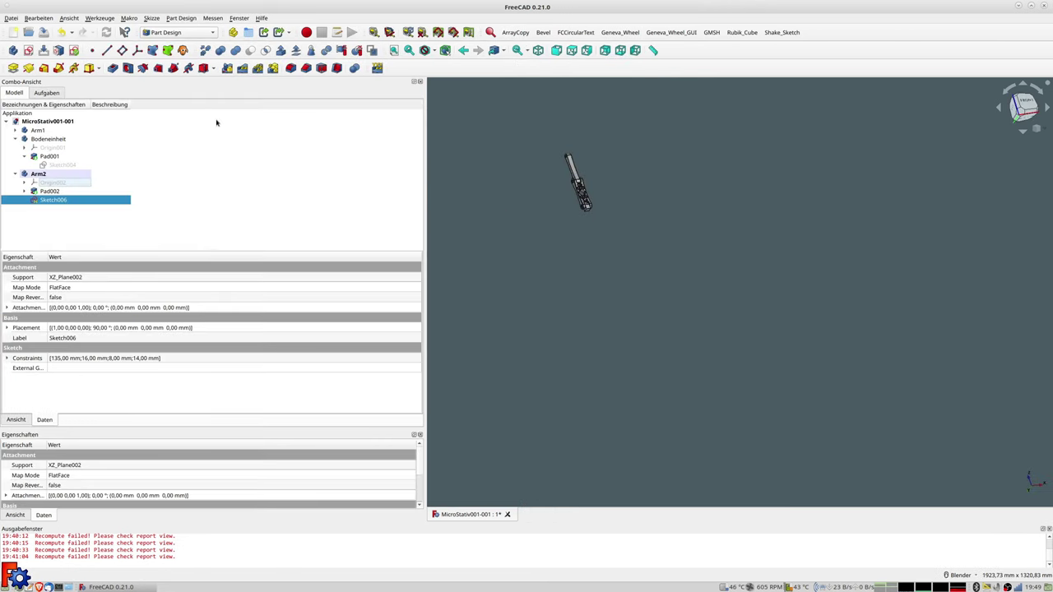
{"action": "scroll", "coordinate": [527, 169], "scroll_direction": "up", "scroll_amount": 5}
{"action": "middle_click_drag", "start_coordinate": [740, 168], "coordinate": [612, 238], "text": "shift"}
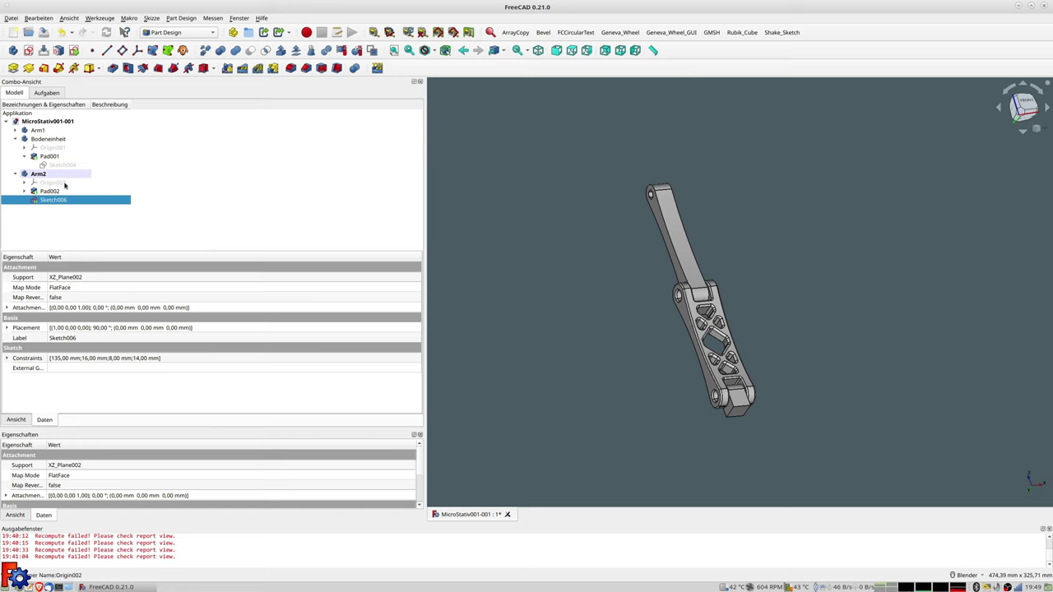
{"action": "left_click", "coordinate": [113, 69]}
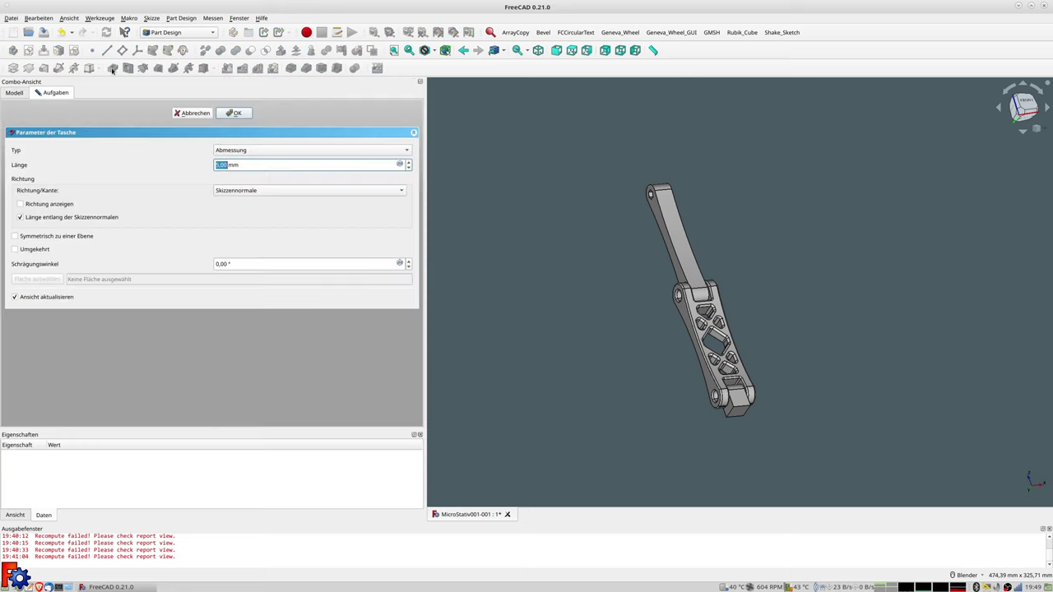
{"action": "left_click", "coordinate": [236, 151]}
{"action": "left_click", "coordinate": [242, 160]}
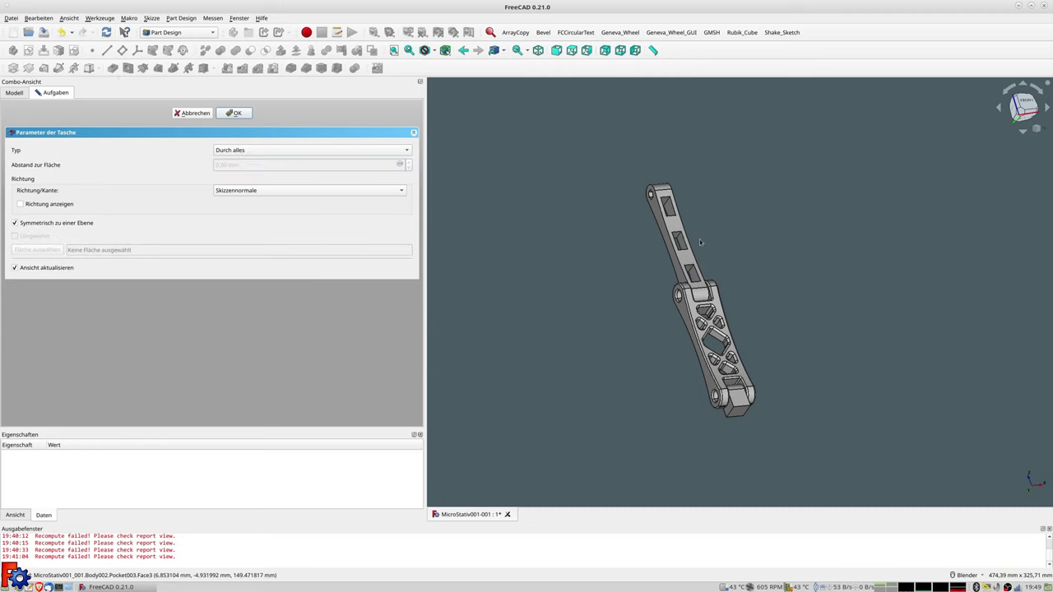
Orbit and zoom around Arm2 to inspect the rectangular slots cut through it.
{"action": "scroll", "coordinate": [695, 236], "scroll_direction": "up", "scroll_amount": 3}
{"action": "mouse_move", "coordinate": [695, 235]}
{"action": "middle_mouse_down"}
{"action": "mouse_move", "coordinate": [709, 293]}
{"action": "mouse_move", "coordinate": [695, 292]}
{"action": "mouse_move", "coordinate": [668, 222]}
{"action": "middle_mouse_up"}
{"action": "scroll", "coordinate": [709, 293], "scroll_direction": "down", "scroll_amount": 1}
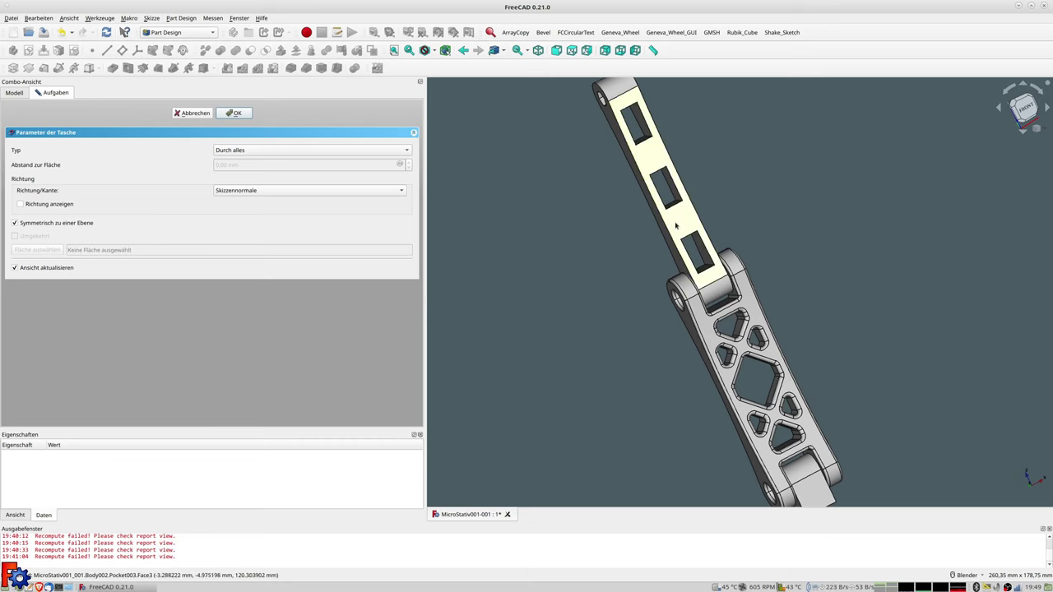
{"action": "left_click", "coordinate": [647, 158]}
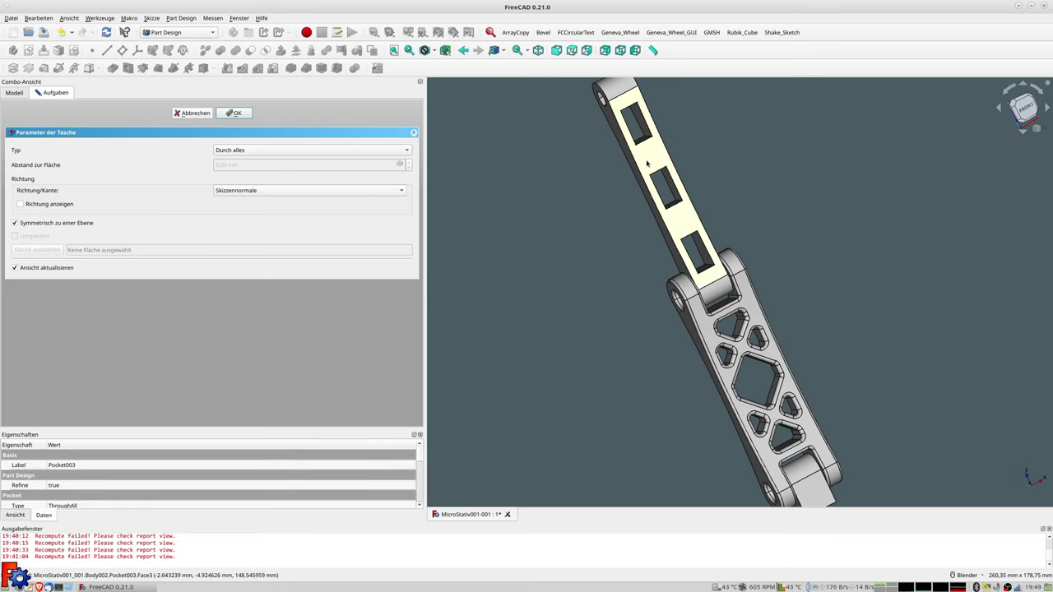
{"action": "scroll", "coordinate": [647, 163], "scroll_direction": "down", "scroll_amount": 1}
{"action": "scroll", "coordinate": [647, 163], "scroll_direction": "up", "scroll_amount": 1}
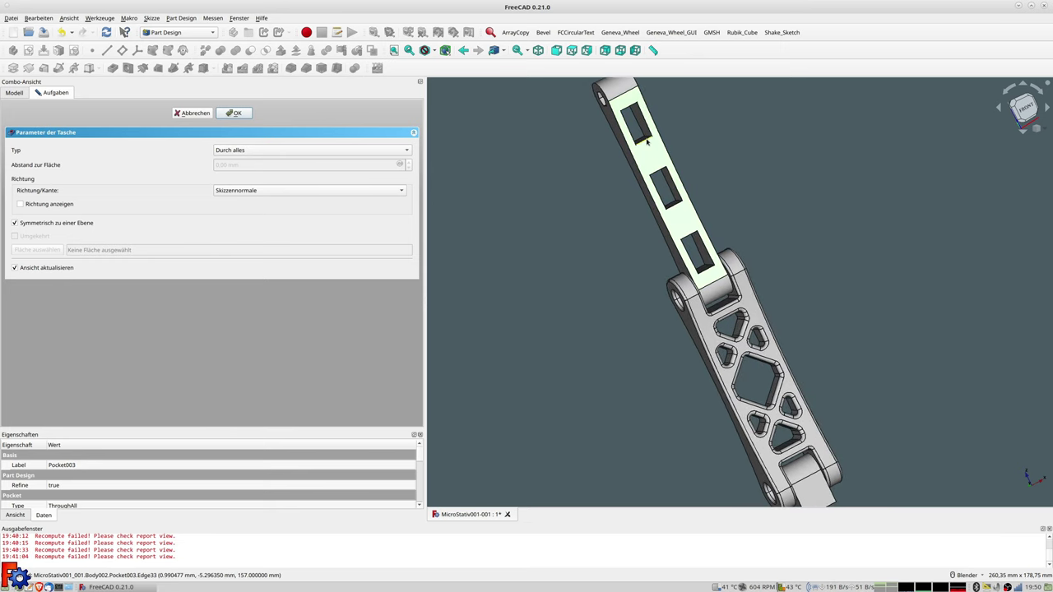
{"action": "scroll", "coordinate": [649, 141], "scroll_direction": "up", "scroll_amount": 4}
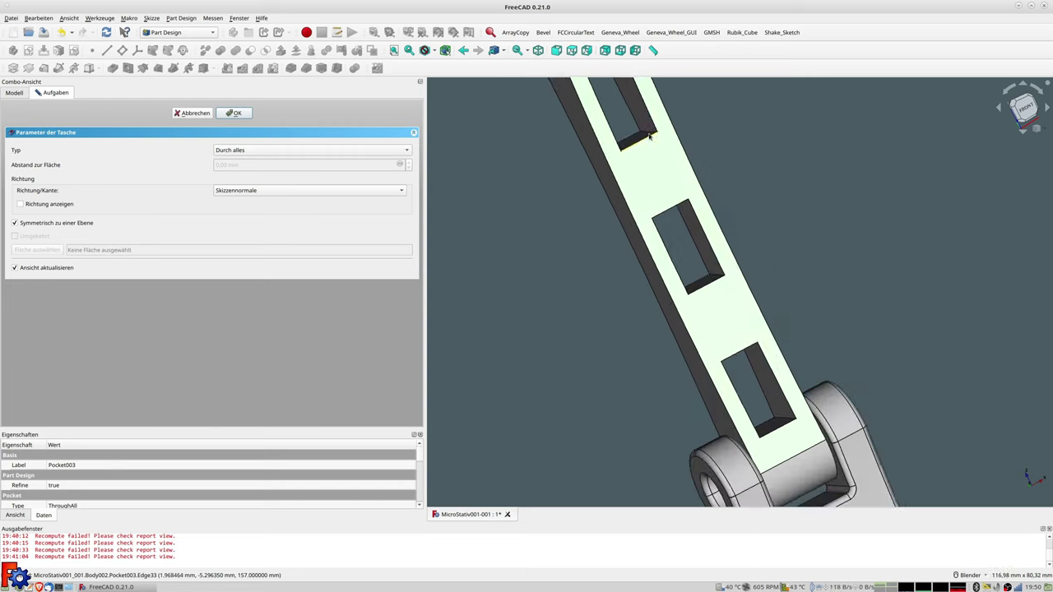
{"action": "middle_click_drag", "start_coordinate": [641, 137], "coordinate": [624, 156]}
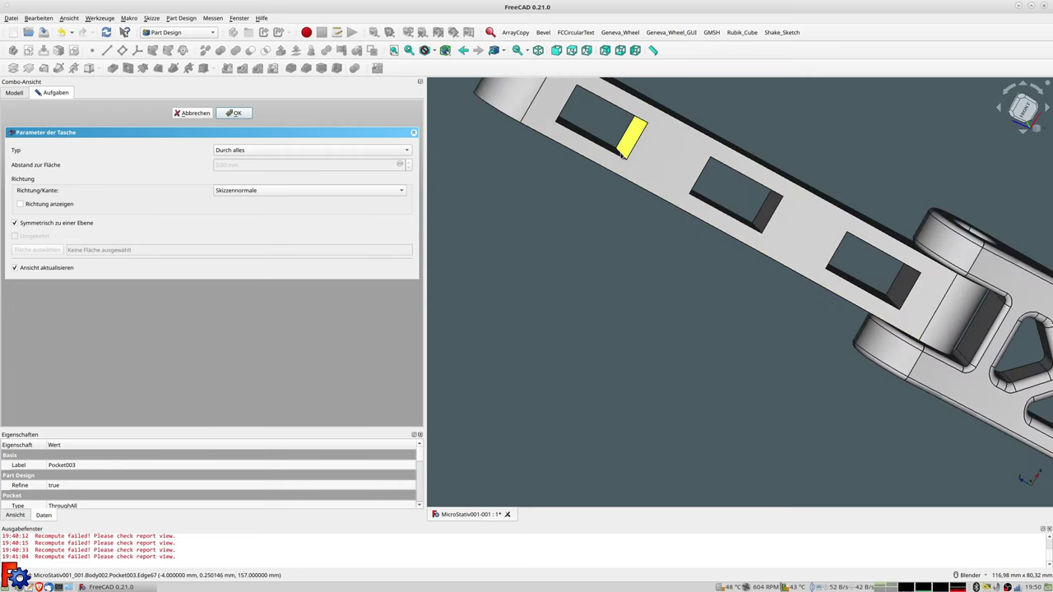
{"action": "middle_click_drag", "start_coordinate": [594, 139], "coordinate": [538, 145]}
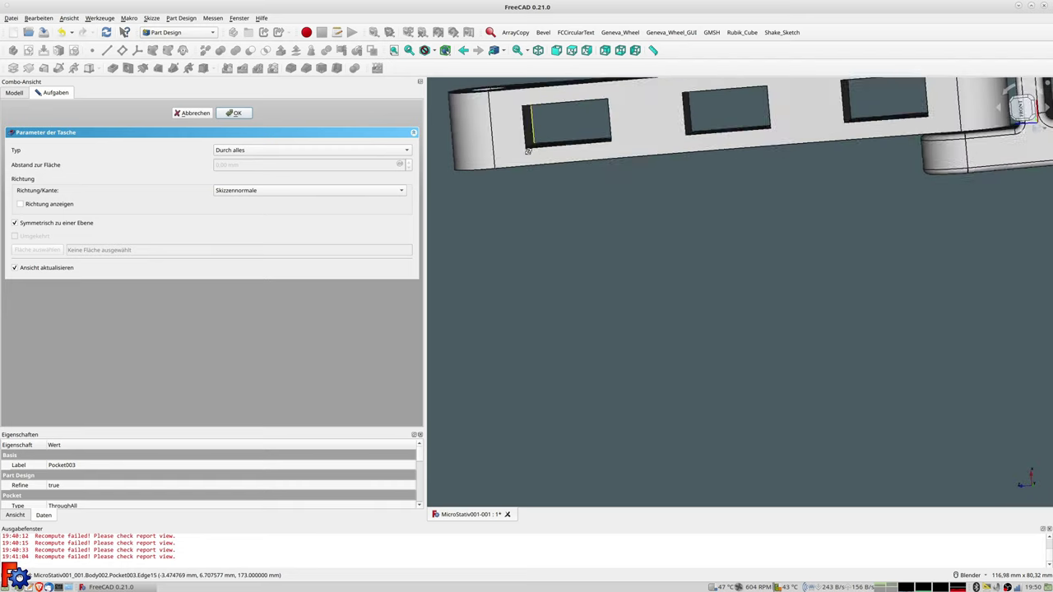
{"action": "middle_click_drag", "start_coordinate": [532, 148], "coordinate": [531, 149]}
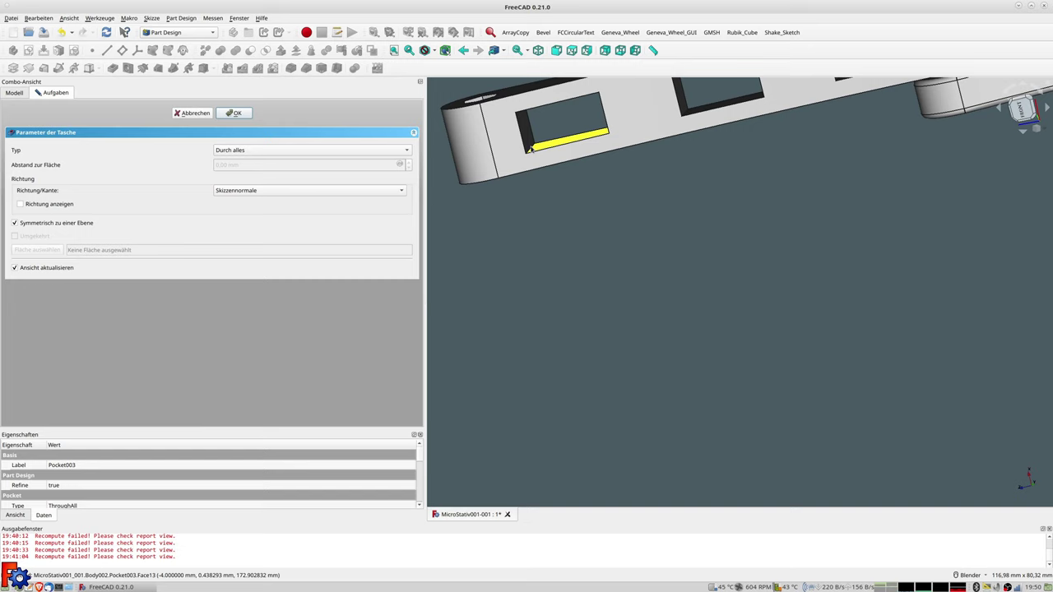
{"action": "scroll", "coordinate": [531, 148], "scroll_direction": "up", "scroll_amount": 2}
{"action": "scroll", "coordinate": [530, 145], "scroll_direction": "up", "scroll_amount": 2}
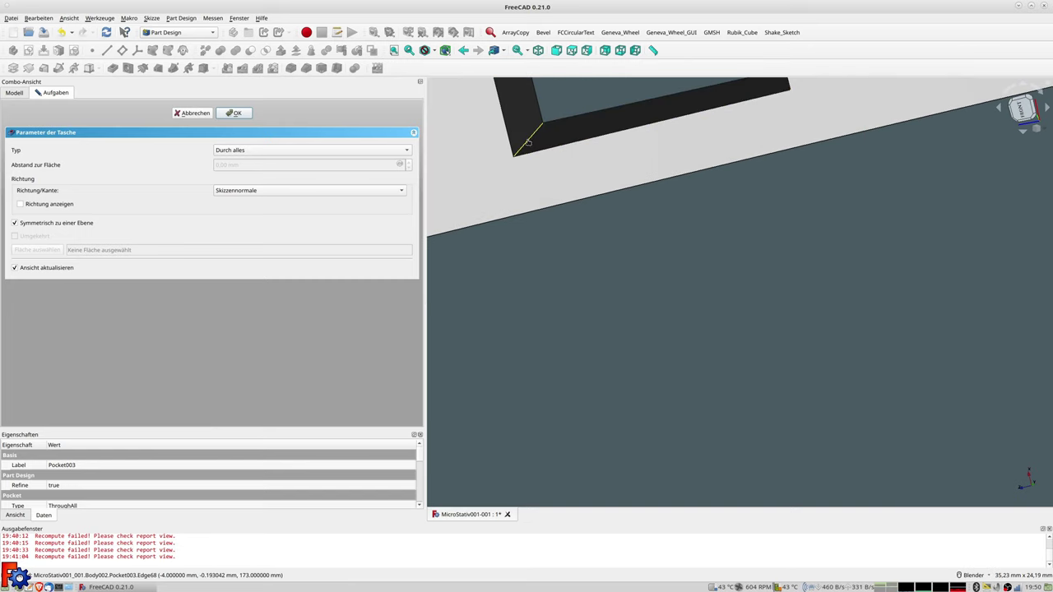
{"action": "scroll", "coordinate": [531, 146], "scroll_direction": "down", "scroll_amount": 3}
{"action": "middle_click_drag", "start_coordinate": [569, 101], "coordinate": [733, 278], "text": "shift"}
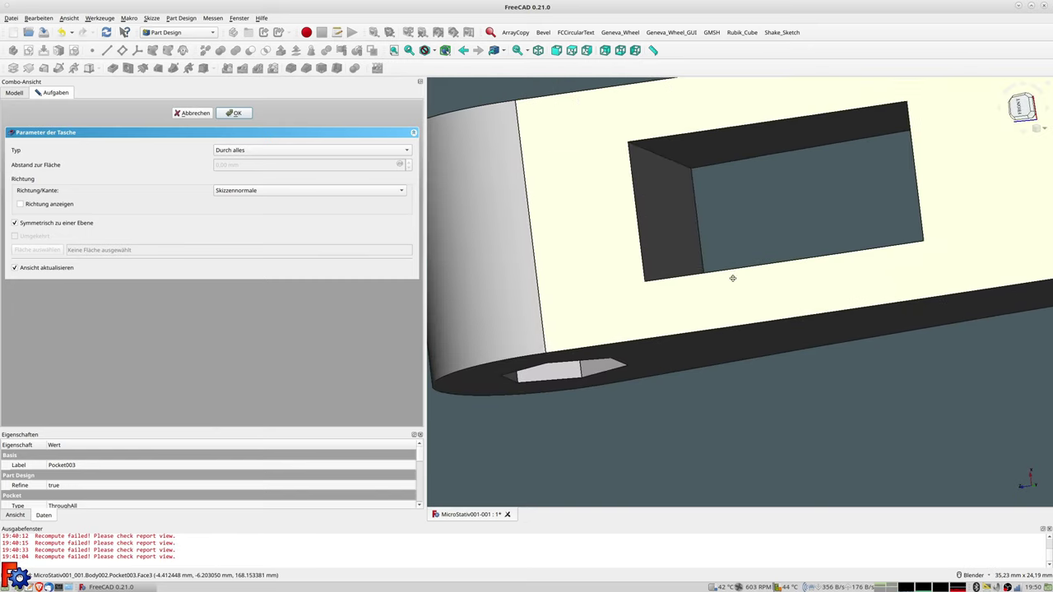
{"action": "scroll", "coordinate": [774, 190], "scroll_direction": "down", "scroll_amount": 5}
{"action": "mouse_move", "coordinate": [773, 190]}
{"action": "middle_mouse_down"}
{"action": "mouse_move", "coordinate": [841, 211]}
{"action": "mouse_move", "coordinate": [823, 231]}
{"action": "middle_mouse_up"}
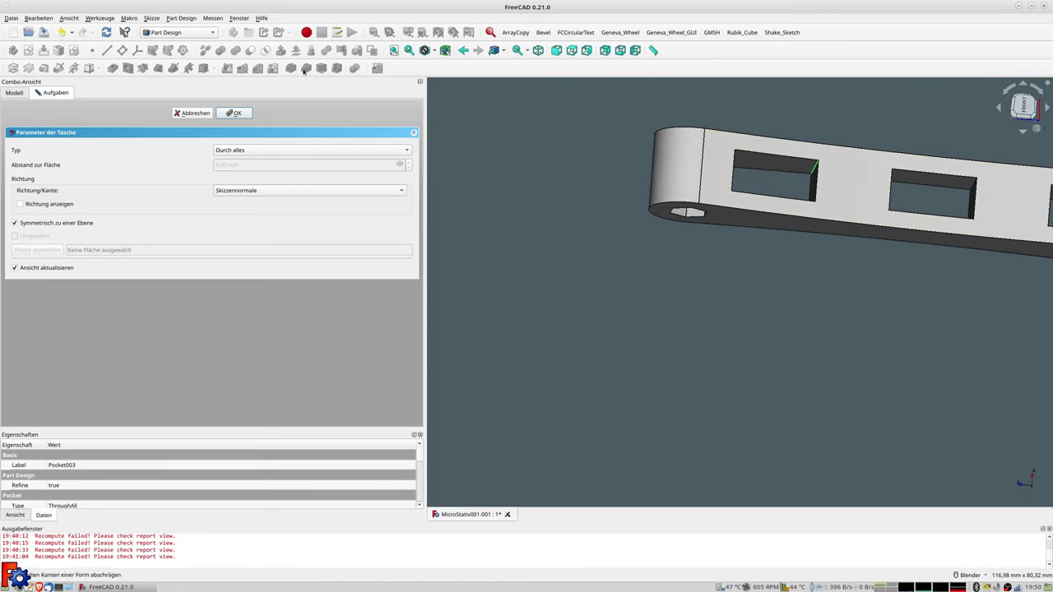
Finish the through-all pocket and round the first hole's corner edges with a 3 mm fillet.
{"action": "left_click", "coordinate": [236, 113]}
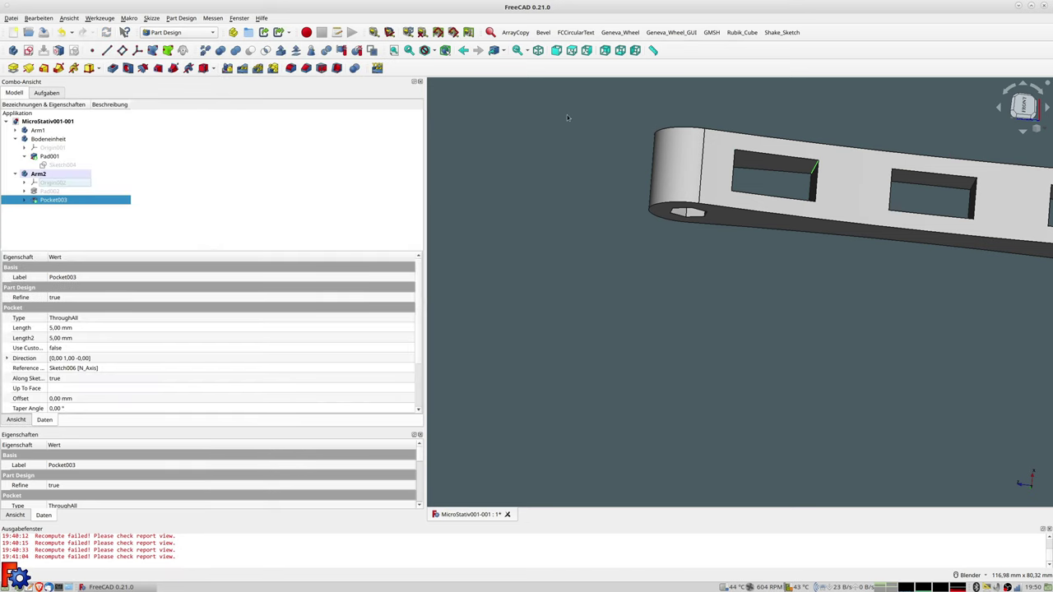
{"action": "left_click", "coordinate": [291, 68]}
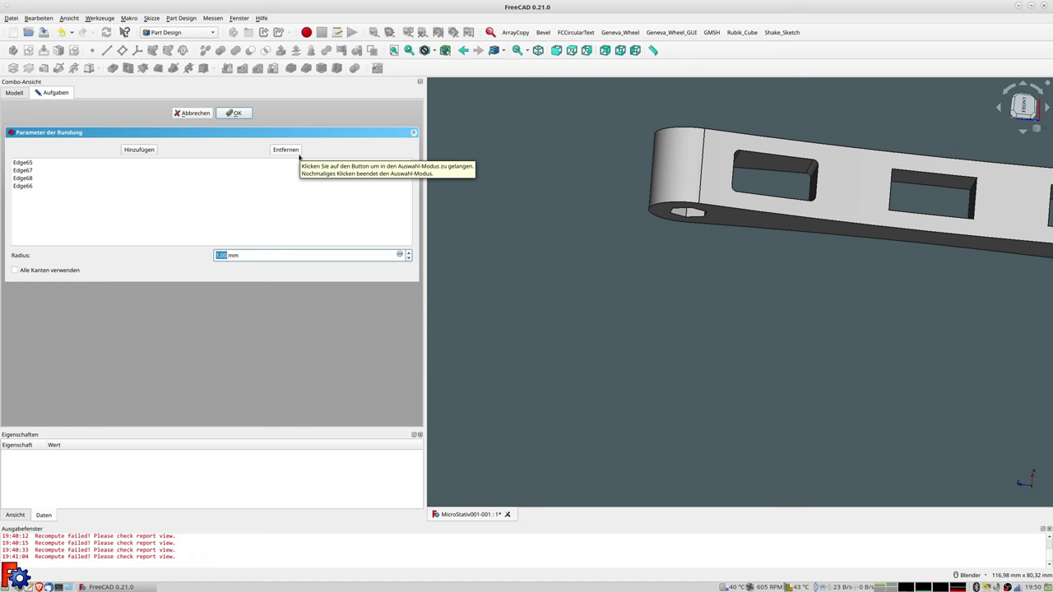
{"action": "key", "text": "Return"}
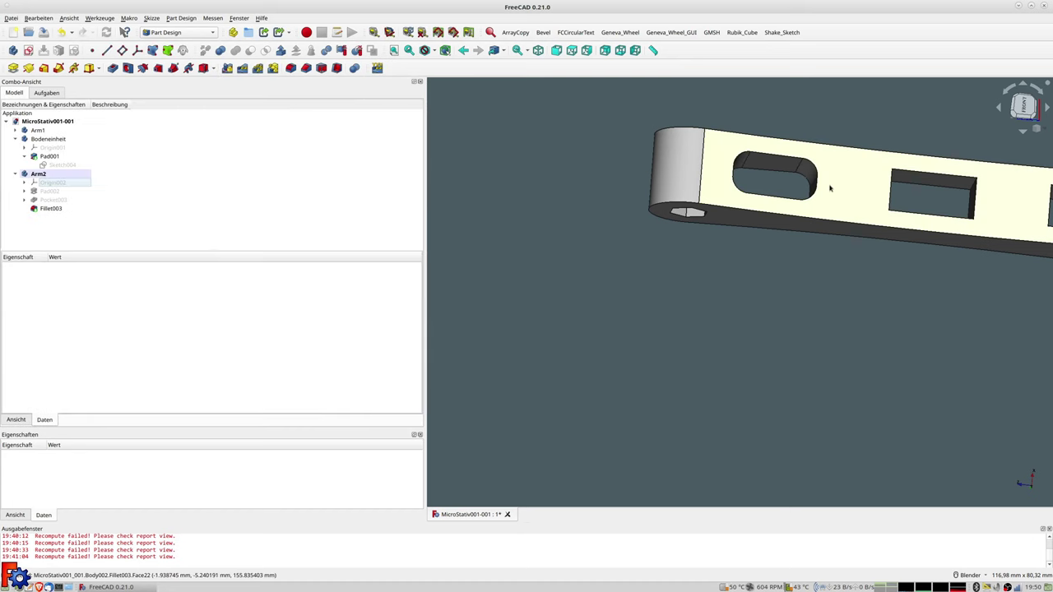
Select the second hole's corner edges and start a fillet on them.
{"action": "middle_click_drag", "start_coordinate": [830, 188], "coordinate": [763, 237]}
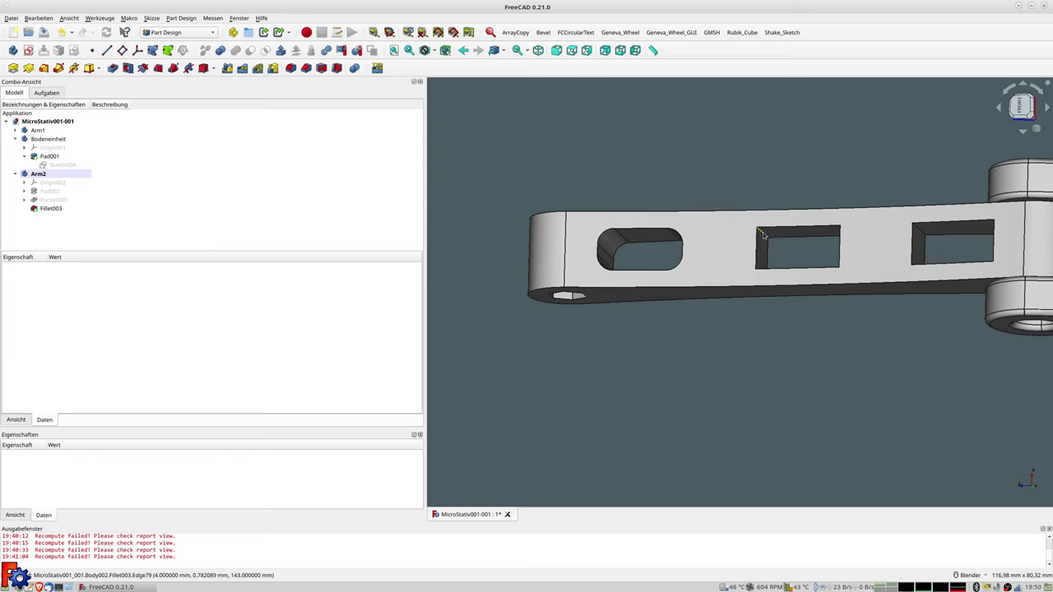
{"action": "left_click", "coordinate": [763, 235]}
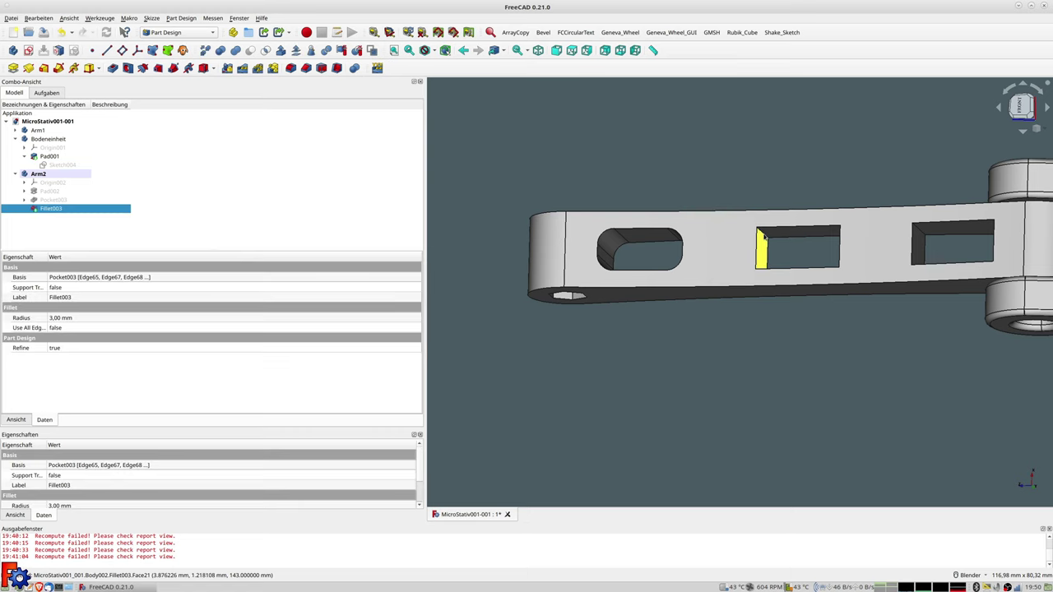
{"action": "left_click", "coordinate": [777, 244]}
{"action": "scroll", "coordinate": [779, 245], "scroll_direction": "up", "scroll_amount": 2}
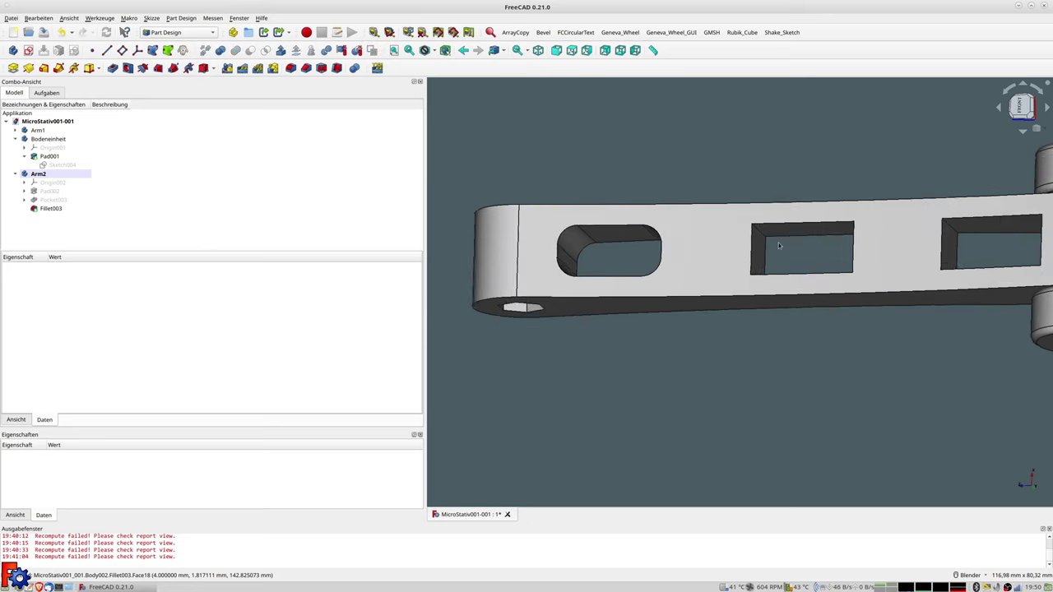
{"action": "scroll", "coordinate": [780, 246], "scroll_direction": "up", "scroll_amount": 2}
{"action": "left_click", "coordinate": [782, 239]}
{"action": "middle_click_drag", "start_coordinate": [782, 239], "coordinate": [924, 259]}
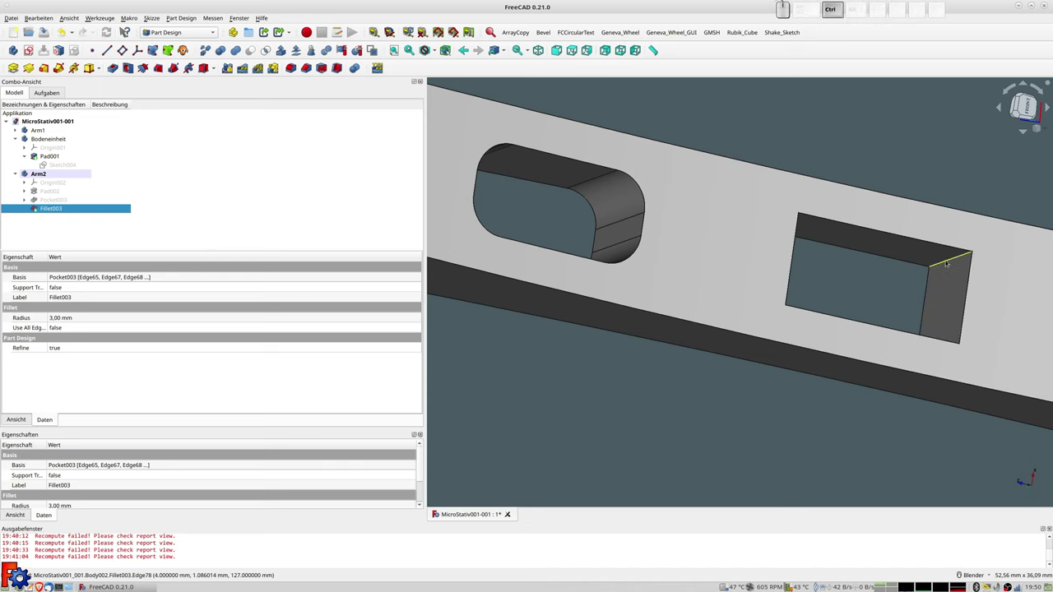
{"action": "mouse_move", "coordinate": [947, 261]}
{"action": "middle_mouse_down"}
{"action": "mouse_move", "coordinate": [818, 299]}
{"action": "mouse_move", "coordinate": [778, 282]}
{"action": "mouse_move", "coordinate": [806, 254]}
{"action": "mouse_move", "coordinate": [849, 261]}
{"action": "mouse_move", "coordinate": [921, 338]}
{"action": "middle_mouse_up"}
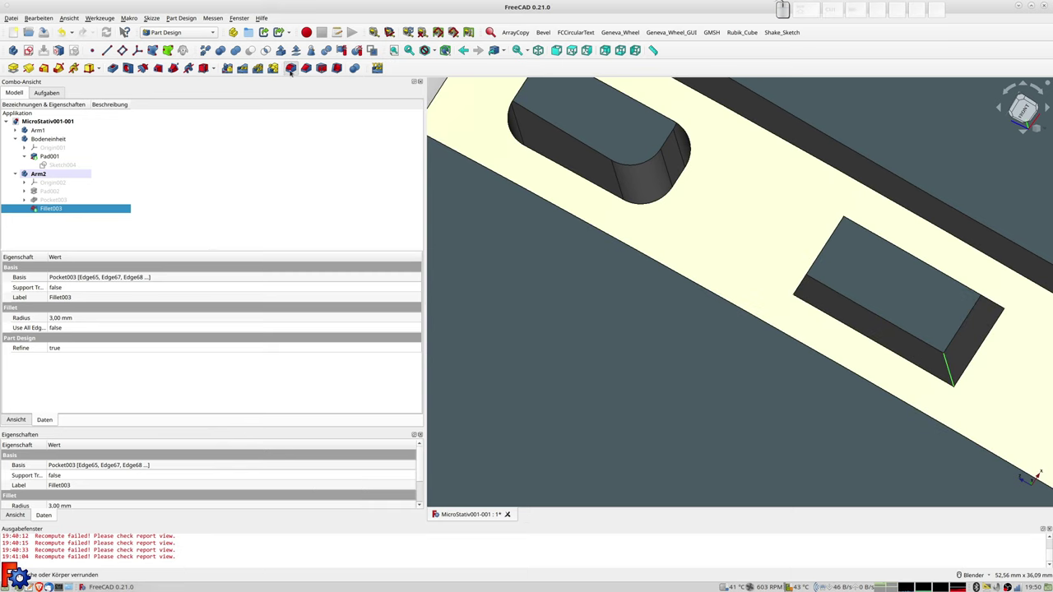
{"action": "left_click", "coordinate": [290, 69]}
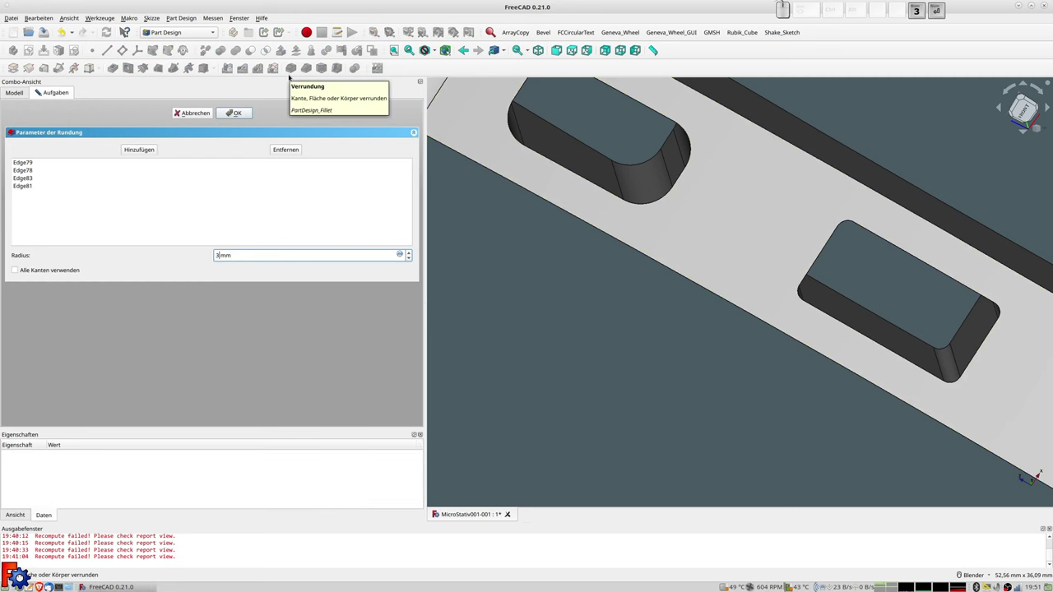
Confirm the fillet on the second hole's corner edges.
{"action": "key", "text": "Return"}
{"action": "scroll", "coordinate": [847, 205], "scroll_direction": "down", "scroll_amount": 4}
{"action": "scroll", "coordinate": [847, 206], "scroll_direction": "down", "scroll_amount": 2}
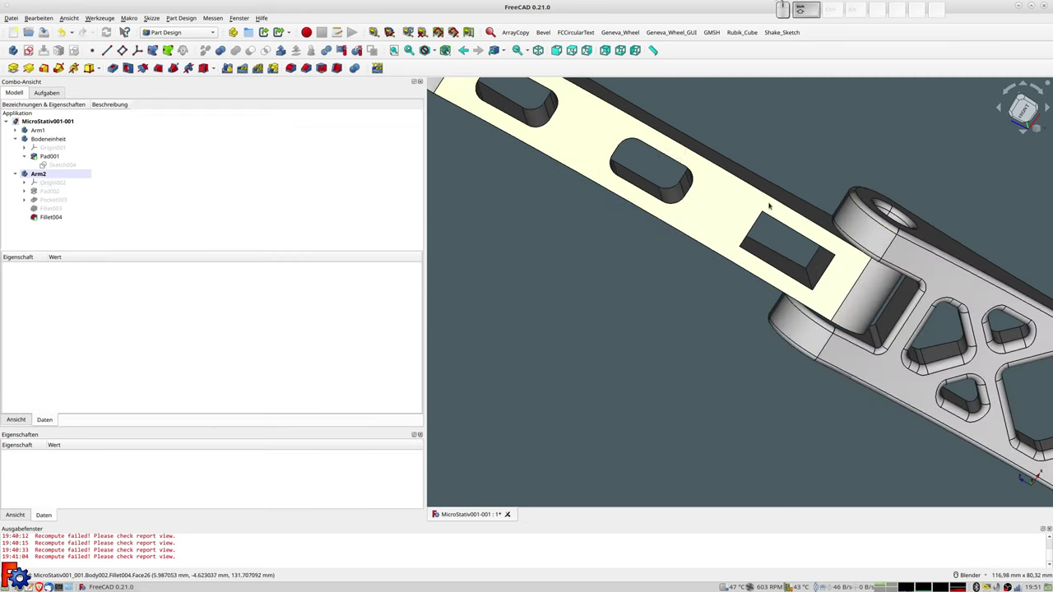
{"action": "scroll", "coordinate": [823, 329], "scroll_direction": "up", "scroll_amount": 2}
{"action": "scroll", "coordinate": [823, 329], "scroll_direction": "up", "scroll_amount": 3}
{"action": "scroll", "coordinate": [828, 331], "scroll_direction": "up", "scroll_amount": 1}
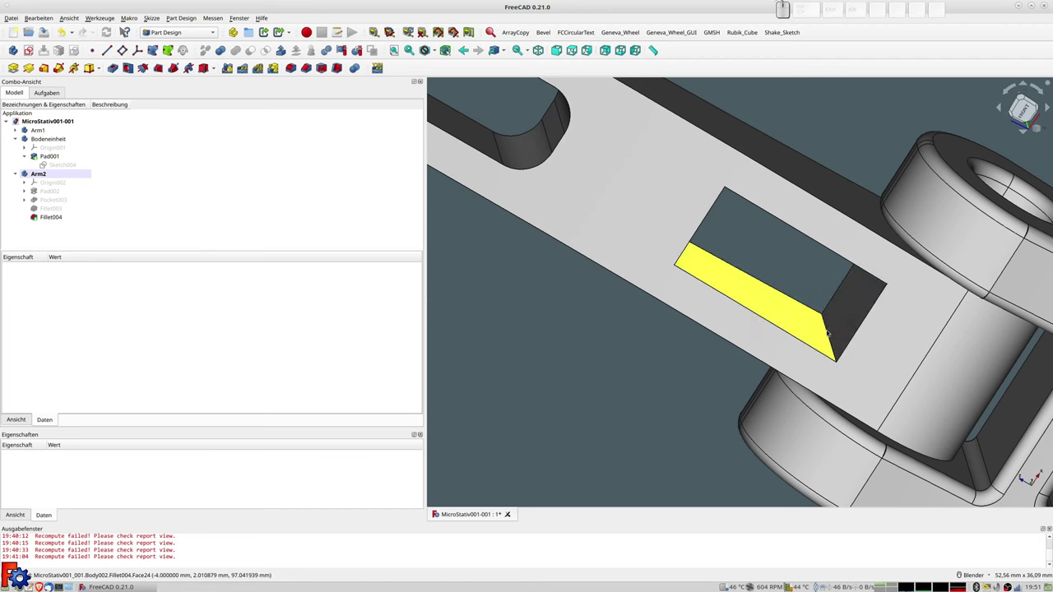
{"action": "scroll", "coordinate": [829, 338], "scroll_direction": "up", "scroll_amount": 2}
{"action": "scroll", "coordinate": [829, 338], "scroll_direction": "up", "scroll_amount": 1}
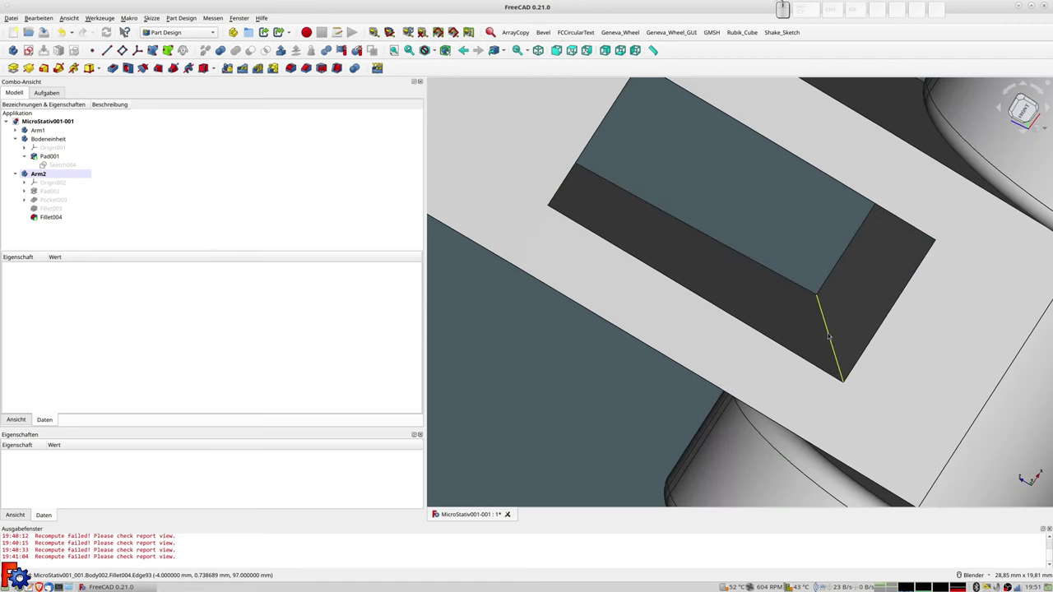
Round the third hole's corner edges with a fillet.
{"action": "left_click", "coordinate": [848, 304]}
{"action": "middle_click_drag", "start_coordinate": [851, 301], "coordinate": [905, 263]}
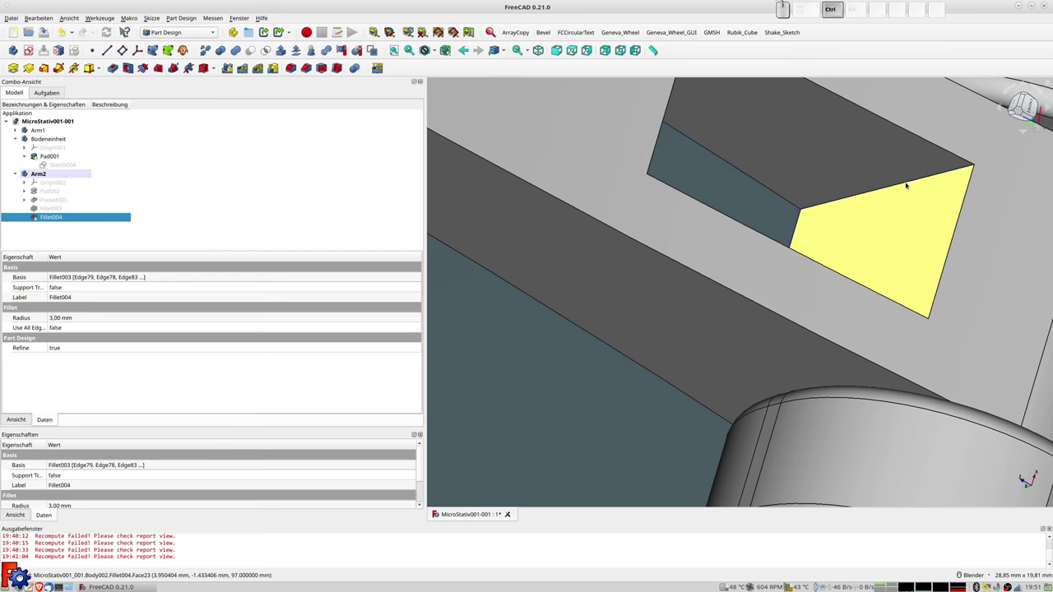
{"action": "scroll", "coordinate": [906, 186], "scroll_direction": "up", "scroll_amount": 3}
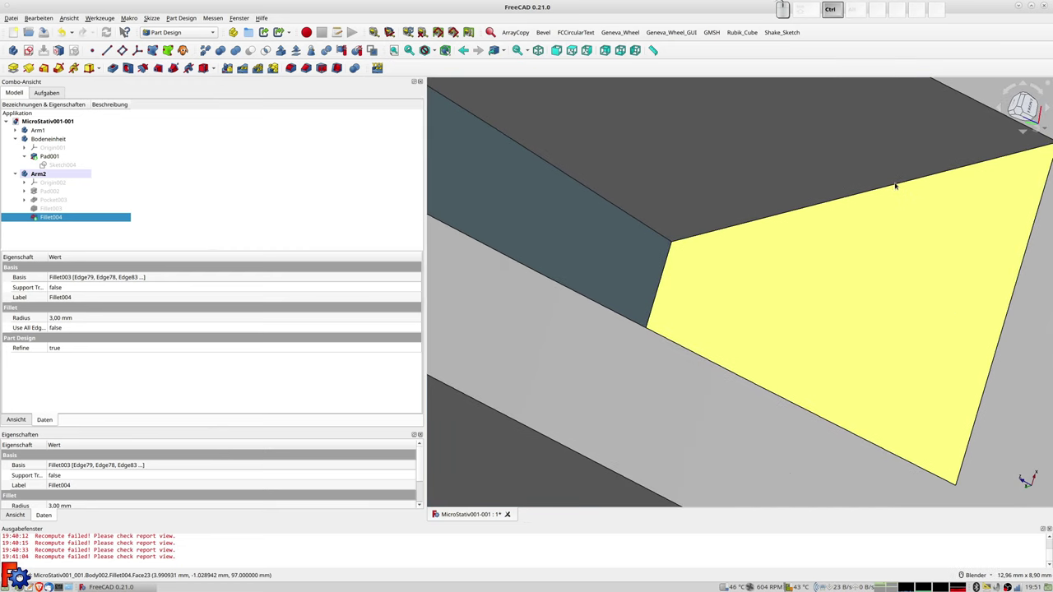
{"action": "middle_click_drag", "start_coordinate": [895, 186], "coordinate": [855, 195]}
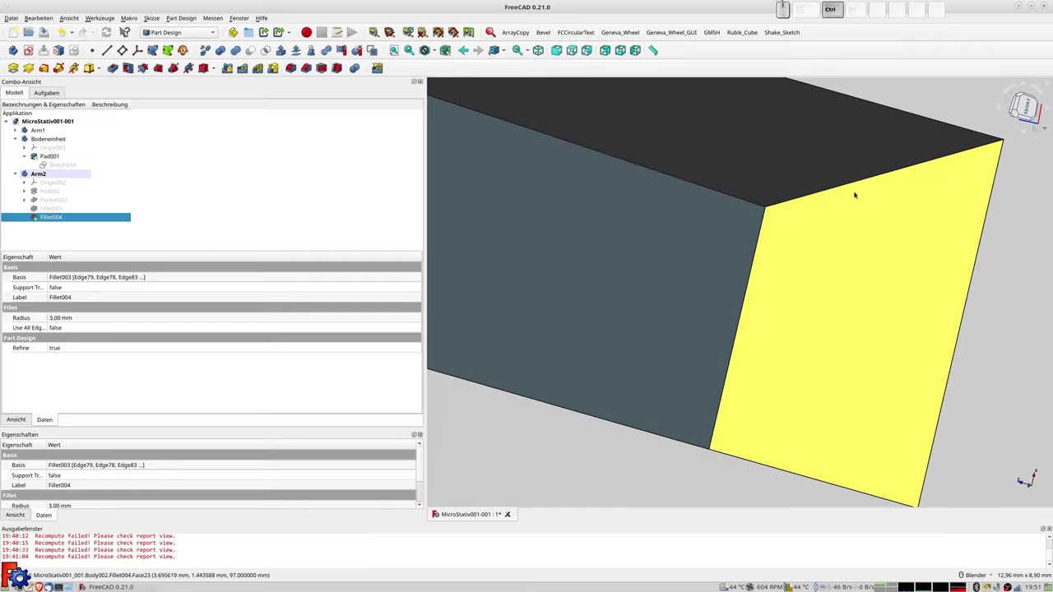
{"action": "left_click", "coordinate": [855, 185]}
{"action": "mouse_move", "coordinate": [856, 185]}
{"action": "middle_mouse_down"}
{"action": "mouse_move", "coordinate": [704, 274]}
{"action": "mouse_move", "coordinate": [955, 181]}
{"action": "mouse_move", "coordinate": [875, 206]}
{"action": "mouse_move", "coordinate": [855, 229]}
{"action": "mouse_move", "coordinate": [869, 204]}
{"action": "mouse_move", "coordinate": [790, 211]}
{"action": "mouse_move", "coordinate": [752, 233]}
{"action": "mouse_move", "coordinate": [1047, 162]}
{"action": "mouse_move", "coordinate": [623, 369]}
{"action": "mouse_move", "coordinate": [724, 275]}
{"action": "mouse_move", "coordinate": [745, 331]}
{"action": "middle_mouse_up"}
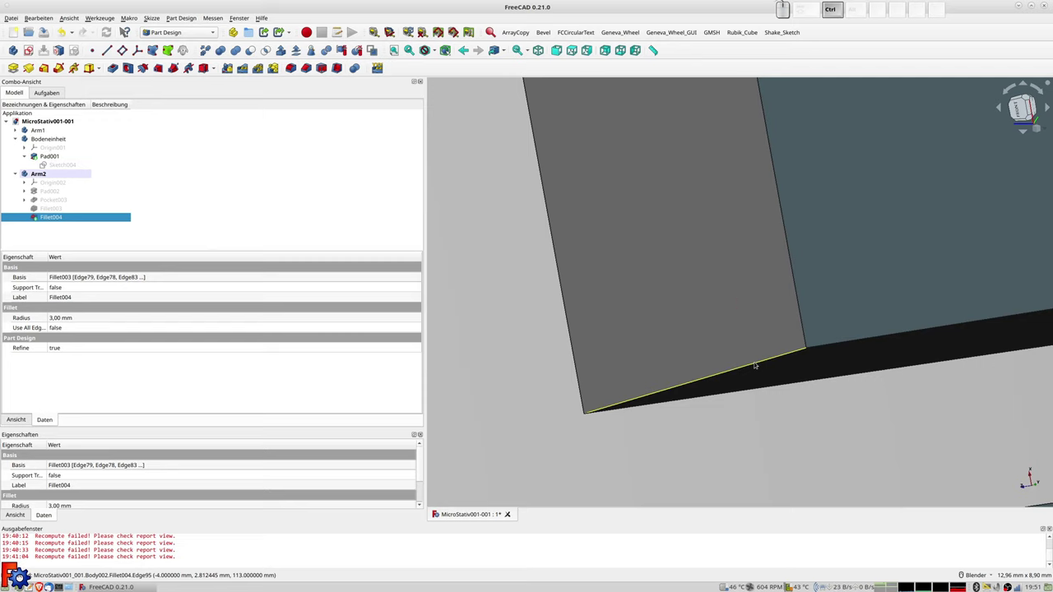
{"action": "mouse_move", "coordinate": [735, 291]}
{"action": "middle_mouse_down"}
{"action": "mouse_move", "coordinate": [720, 252]}
{"action": "mouse_move", "coordinate": [788, 308]}
{"action": "mouse_move", "coordinate": [780, 365]}
{"action": "middle_mouse_up"}
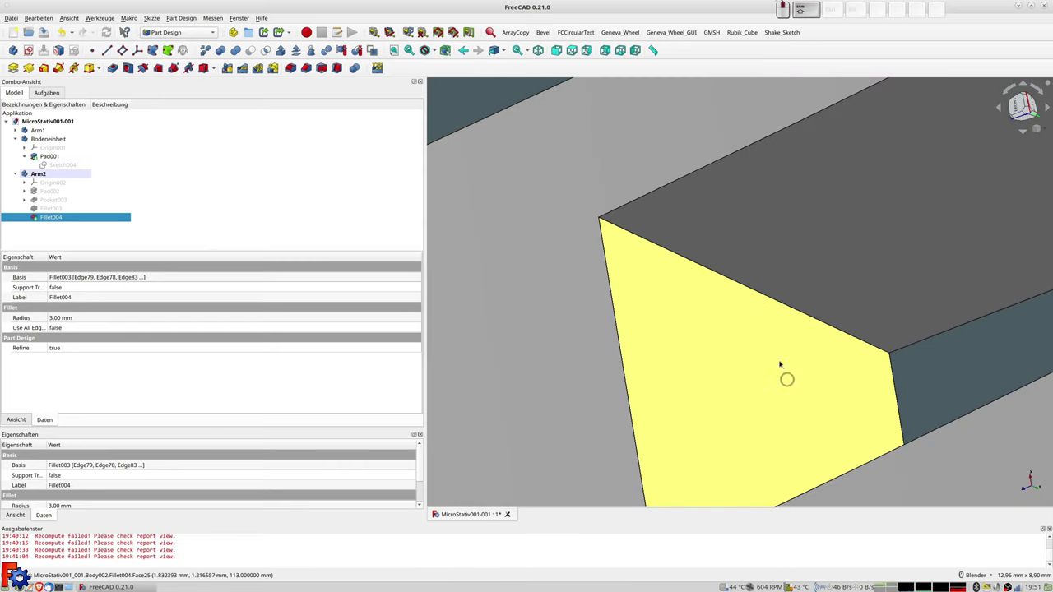
{"action": "left_click", "coordinate": [772, 301], "text": "ctrl"}
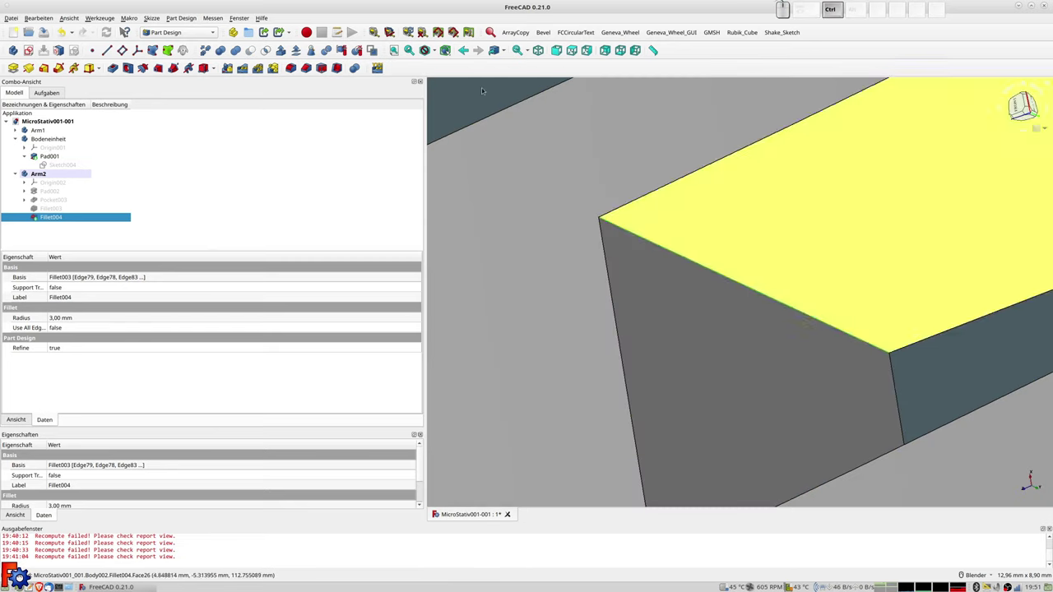
{"action": "left_click", "coordinate": [291, 69]}
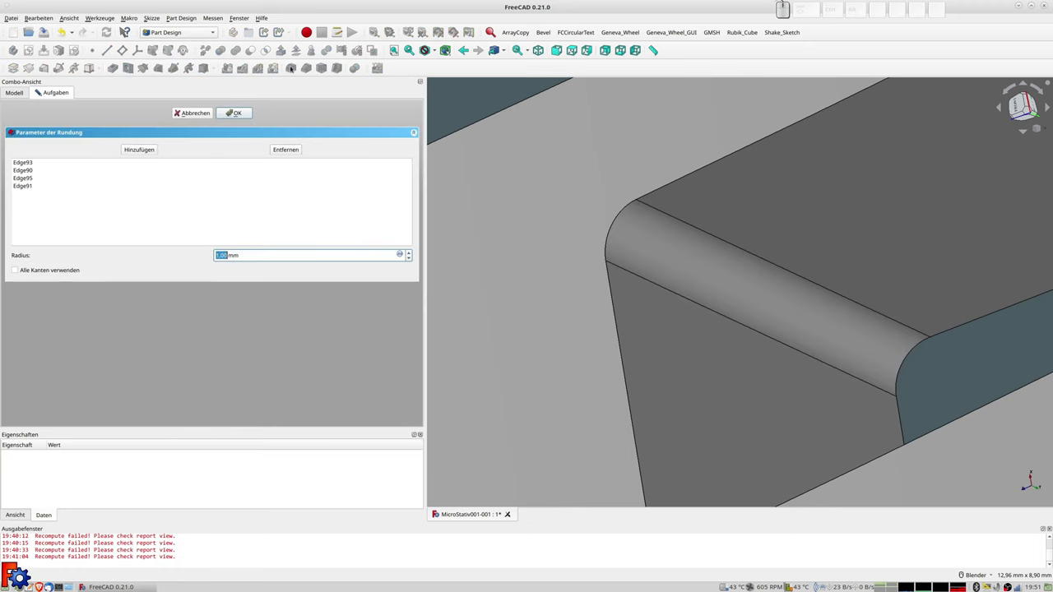
{"action": "key", "text": "Return"}
Fillet the slot's curved edges and the arm's top face around the slots.
{"action": "scroll", "coordinate": [681, 128], "scroll_direction": "down", "scroll_amount": 5}
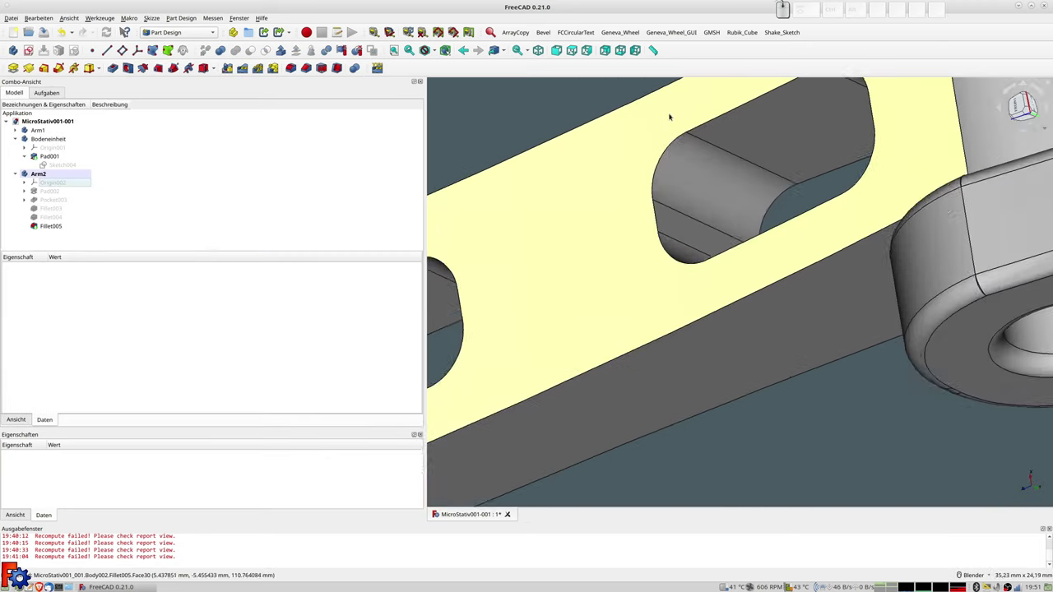
{"action": "scroll", "coordinate": [681, 127], "scroll_direction": "down", "scroll_amount": 3}
{"action": "left_click", "coordinate": [677, 137]}
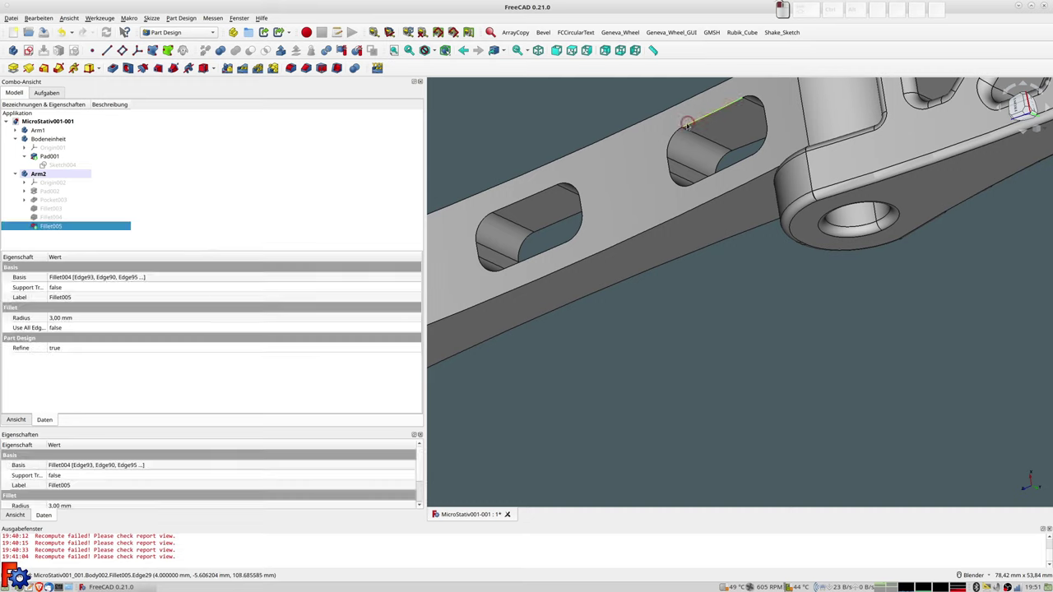
{"action": "left_click", "coordinate": [676, 137], "text": "ctrl"}
{"action": "left_click", "coordinate": [669, 169], "text": "ctrl"}
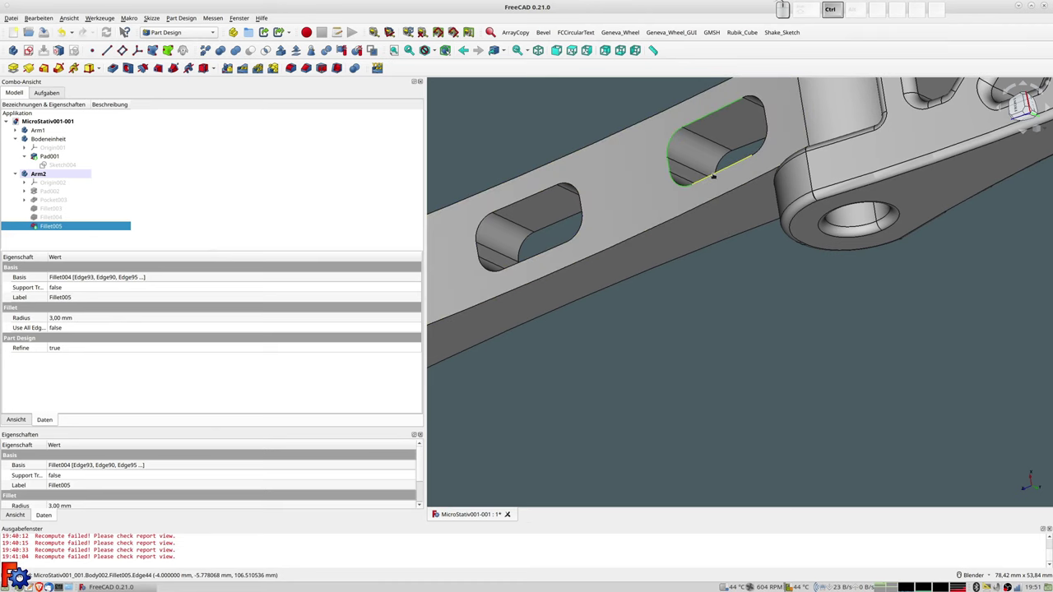
{"action": "scroll", "coordinate": [593, 132], "scroll_direction": "down", "scroll_amount": 5}
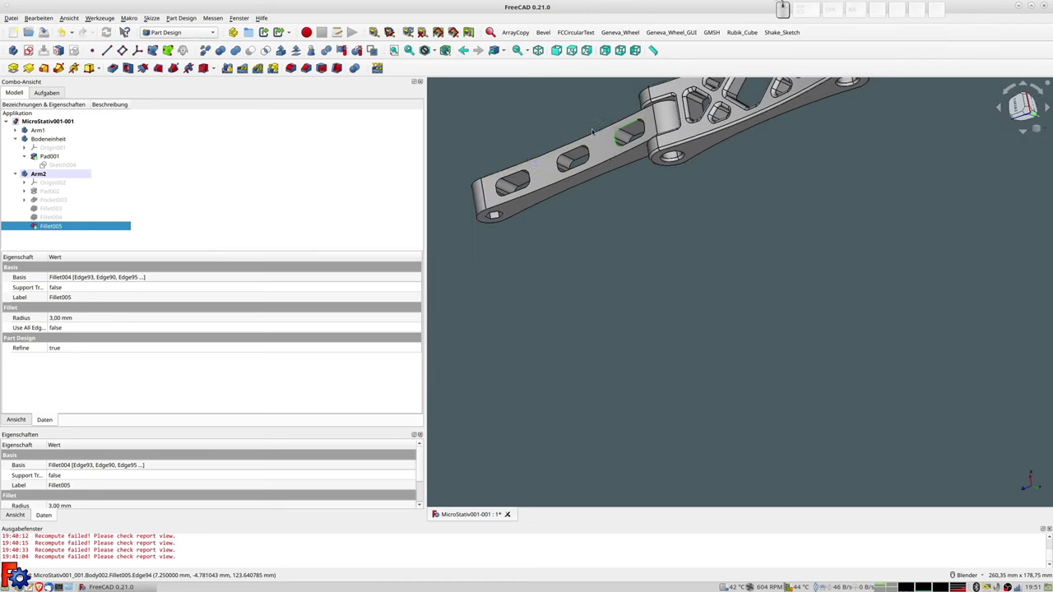
{"action": "left_click", "coordinate": [560, 160]}
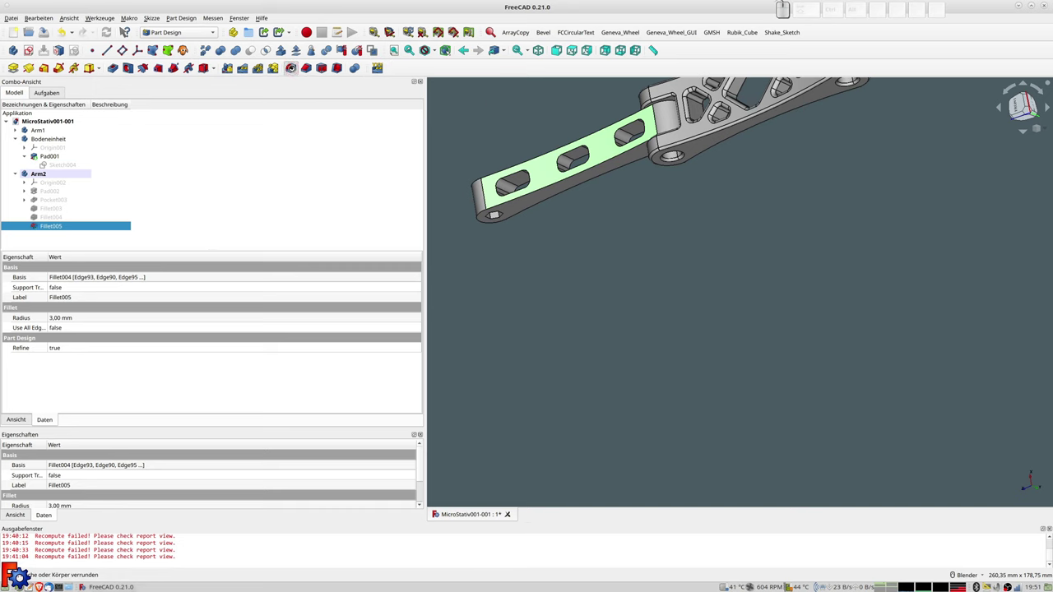
{"action": "left_click", "coordinate": [292, 68]}
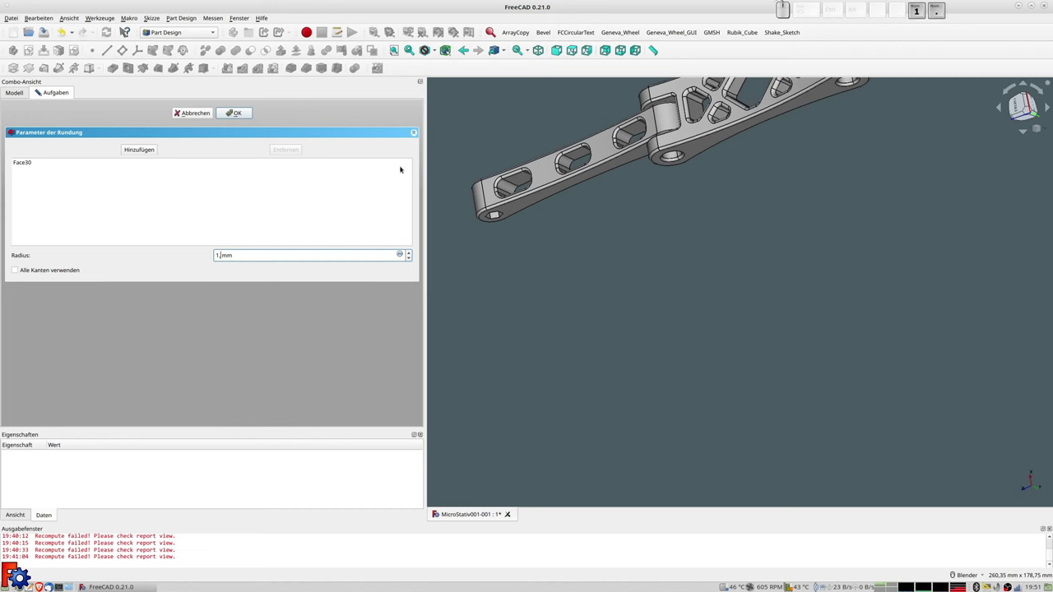
{"action": "key", "text": "Return"}
Try a fillet on another arm face, then undo the unwanted Fillet007.
{"action": "mouse_move", "coordinate": [535, 190]}
{"action": "middle_mouse_down"}
{"action": "mouse_move", "coordinate": [589, 137]}
{"action": "mouse_move", "coordinate": [583, 192]}
{"action": "mouse_move", "coordinate": [647, 254]}
{"action": "mouse_move", "coordinate": [647, 151]}
{"action": "mouse_move", "coordinate": [690, 210]}
{"action": "mouse_move", "coordinate": [668, 183]}
{"action": "mouse_move", "coordinate": [561, 200]}
{"action": "middle_mouse_up"}
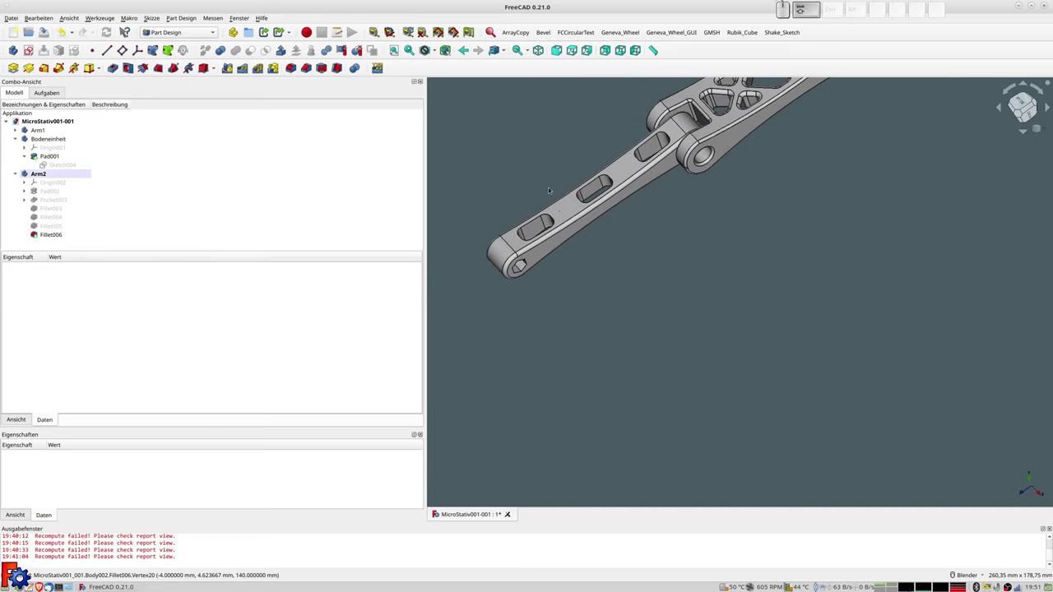
{"action": "left_click", "coordinate": [561, 200]}
{"action": "left_click", "coordinate": [290, 67]}
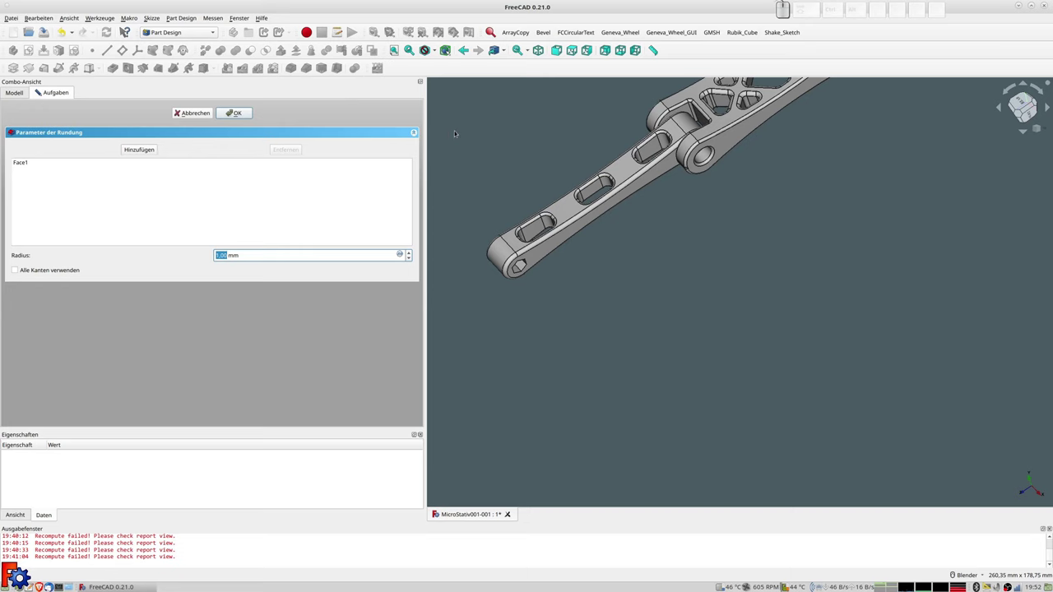
{"action": "type", "text": "1."}
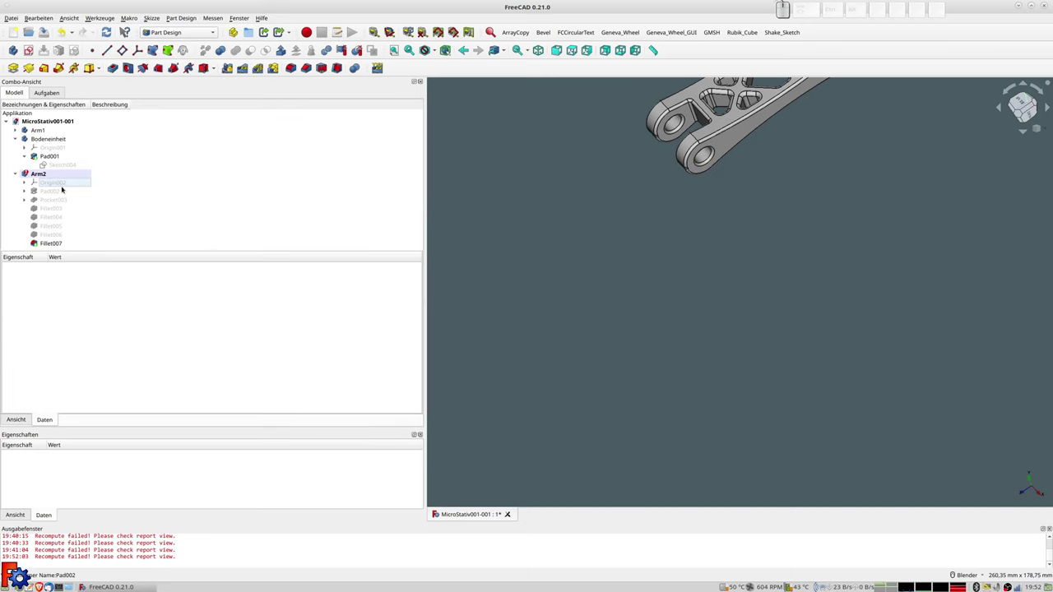
{"action": "key", "text": "ctrl+z"}
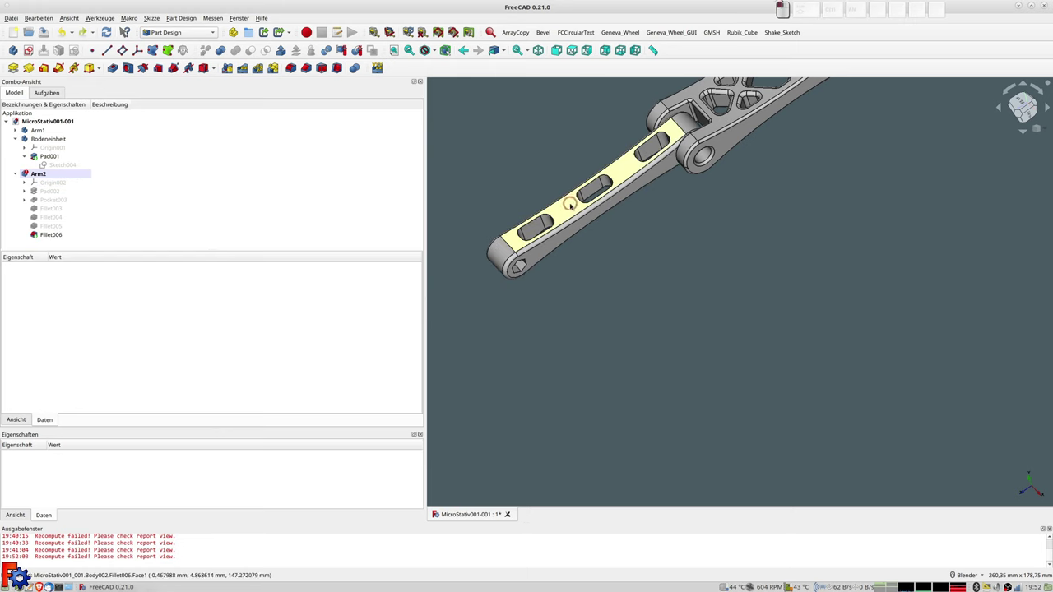
Start a fillet on the arm's top face and select its radius value.
{"action": "left_click", "coordinate": [560, 216]}
{"action": "left_click", "coordinate": [292, 69]}
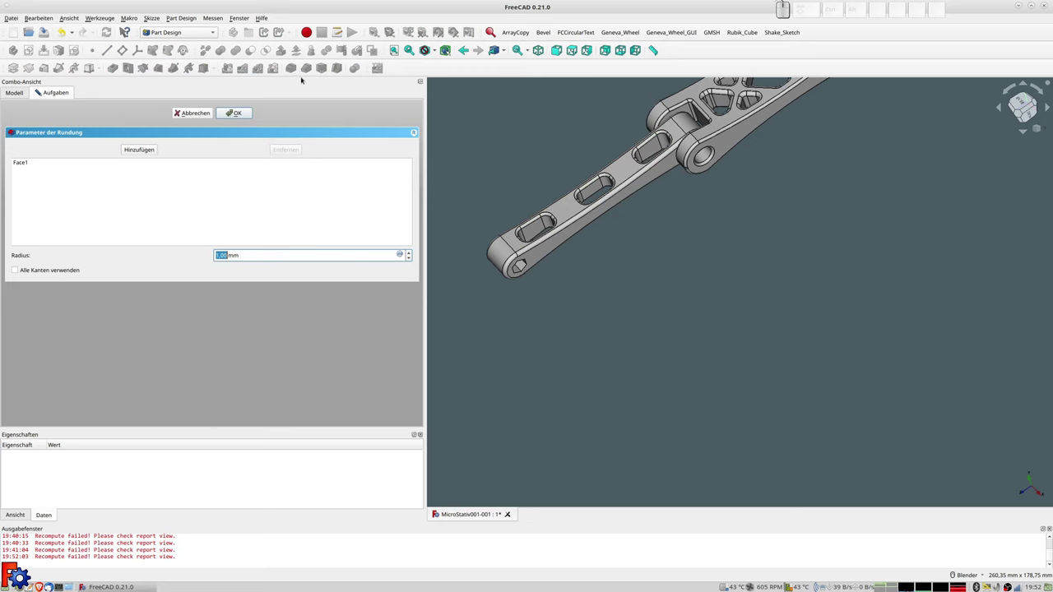
{"action": "scroll", "coordinate": [609, 135], "scroll_direction": "up", "scroll_amount": 3}
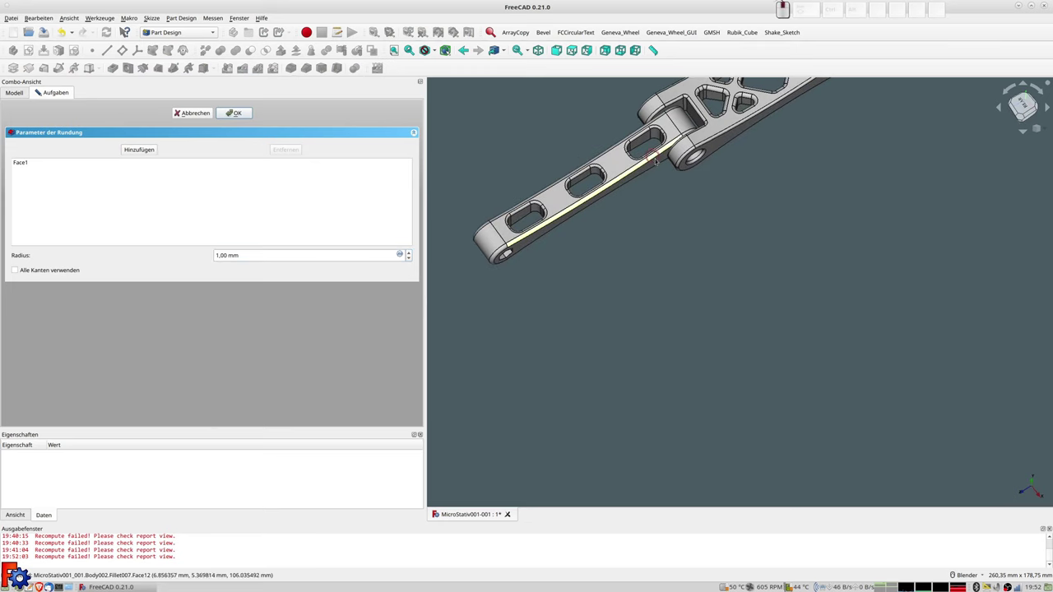
{"action": "scroll", "coordinate": [660, 161], "scroll_direction": "up", "scroll_amount": 2}
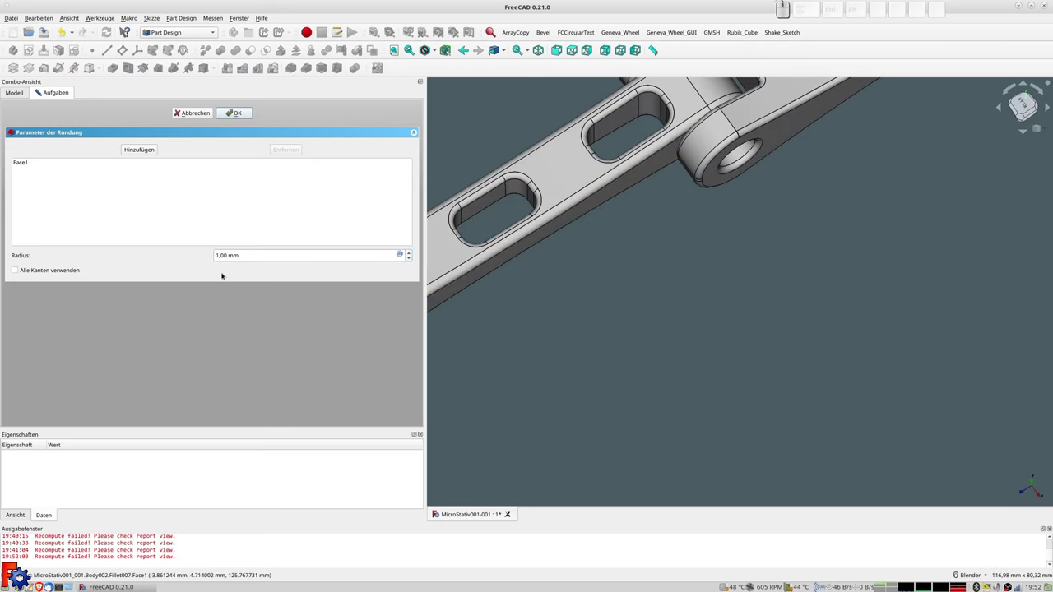
{"action": "left_click_drag", "start_coordinate": [247, 256], "coordinate": [166, 255]}
Apply the top-face fillet at 1.5 mm, then change Fillet007's radius to 1.4 mm.
{"action": "type", "text": "1,5"}
{"action": "key", "text": "Return"}
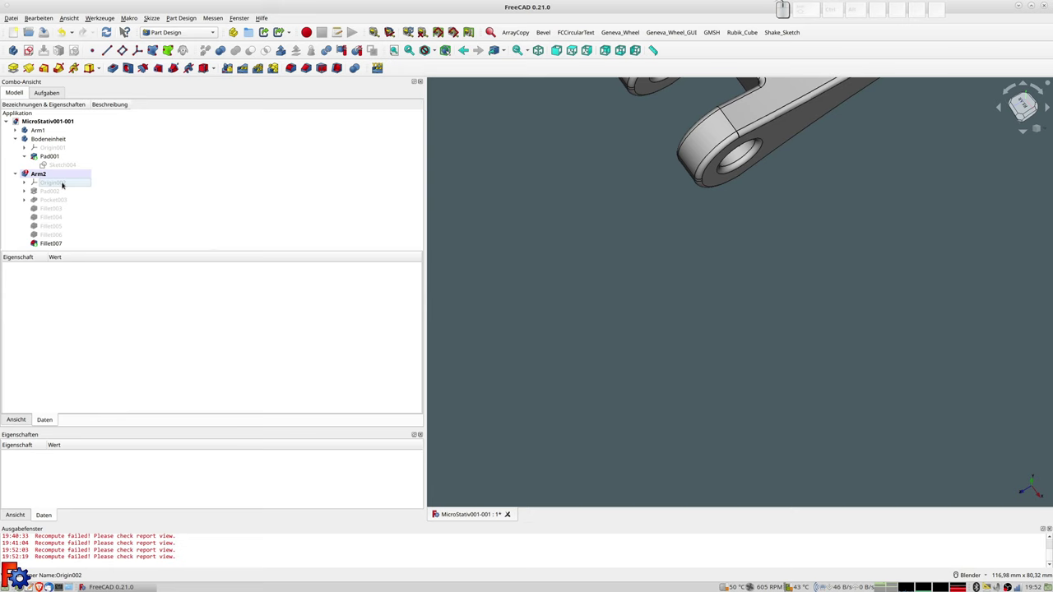
{"action": "double_click", "coordinate": [59, 243]}
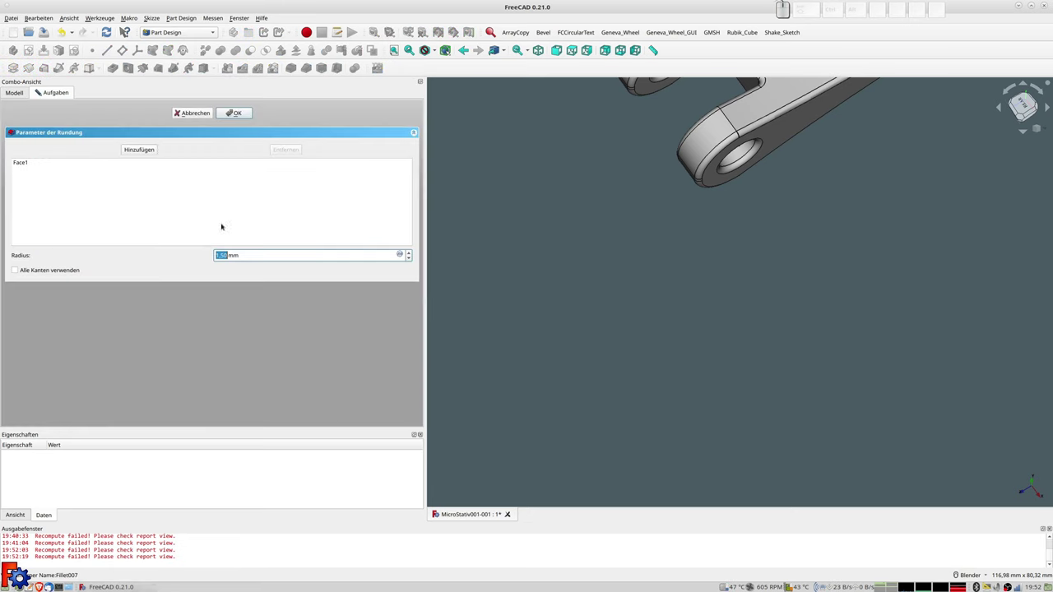
{"action": "type", "text": "1,4999"}
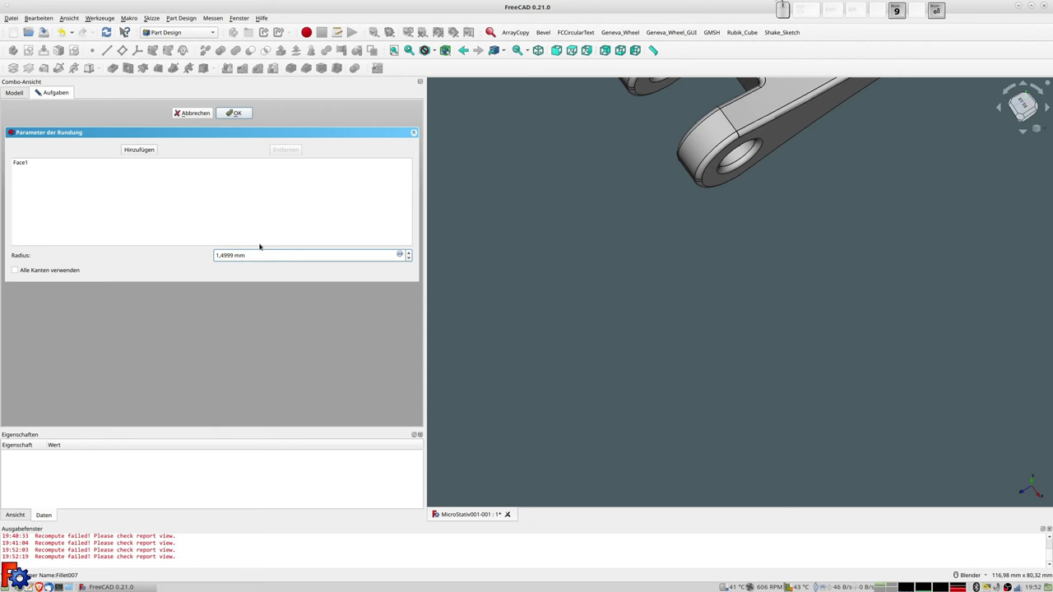
{"action": "key", "text": "Return"}
Change Fillet006's radius to 1.4999 mm and check the rounded edges.
{"action": "scroll", "coordinate": [535, 227], "scroll_direction": "down", "scroll_amount": 3}
{"action": "scroll", "coordinate": [534, 227], "scroll_direction": "up", "scroll_amount": 1}
{"action": "middle_click_drag", "start_coordinate": [534, 227], "coordinate": [412, 188]}
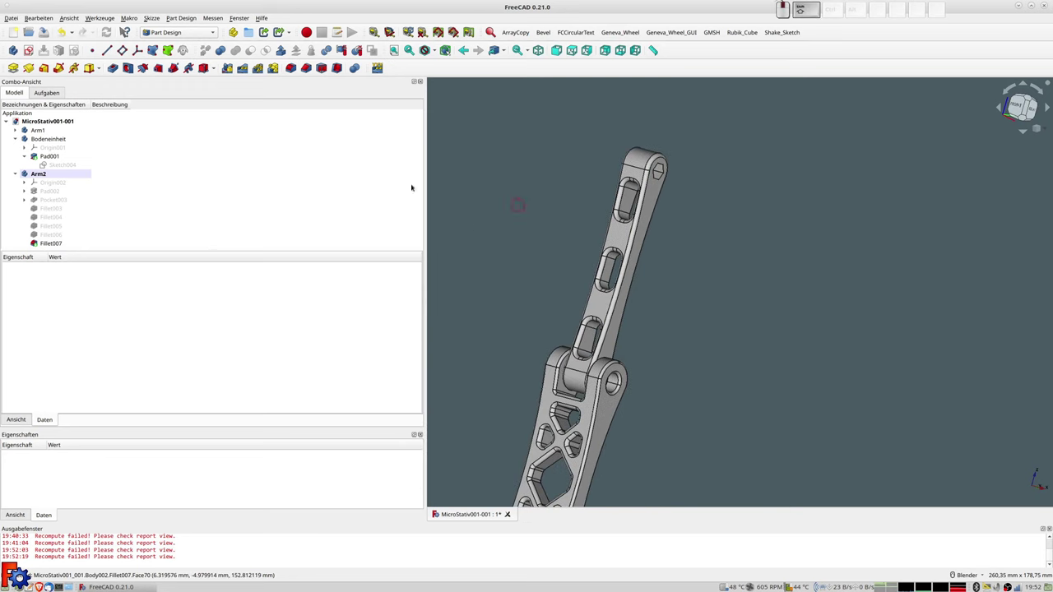
{"action": "double_click", "coordinate": [51, 236]}
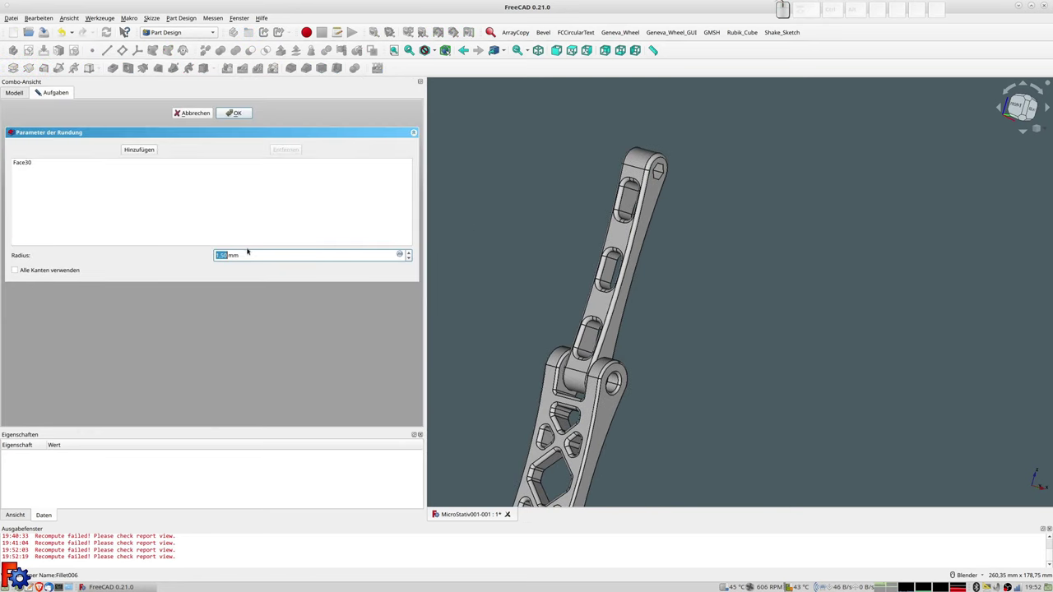
{"action": "type", "text": "1,4999"}
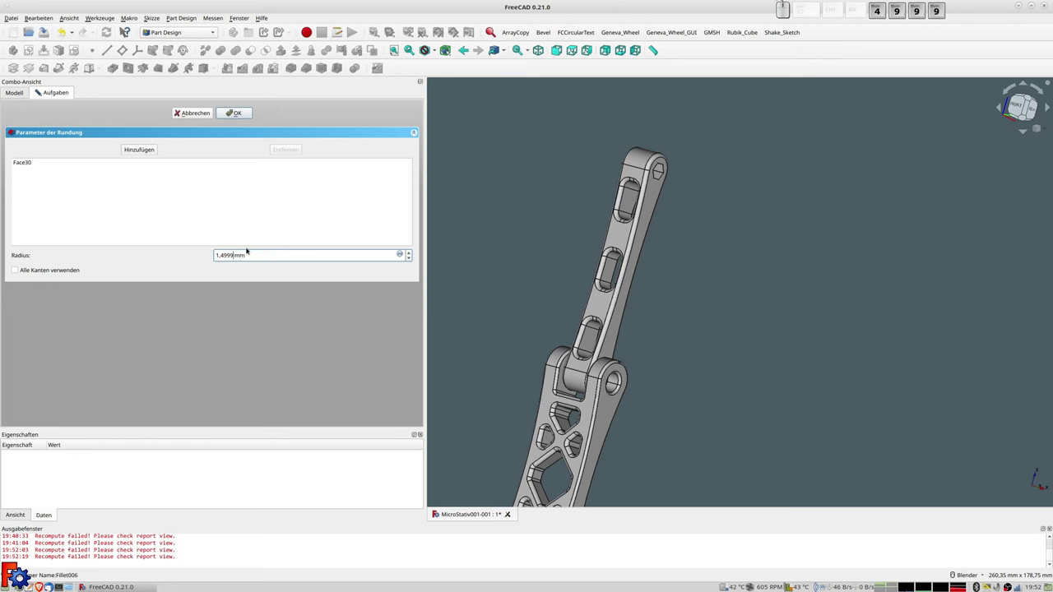
{"action": "key", "text": "Return"}
{"action": "mouse_move", "coordinate": [675, 236]}
{"action": "middle_mouse_down"}
{"action": "mouse_move", "coordinate": [741, 254]}
{"action": "mouse_move", "coordinate": [649, 224]}
{"action": "mouse_move", "coordinate": [623, 228]}
{"action": "mouse_move", "coordinate": [604, 251]}
{"action": "mouse_move", "coordinate": [655, 254]}
{"action": "middle_mouse_up"}
{"action": "scroll", "coordinate": [623, 256], "scroll_direction": "down", "scroll_amount": 2}
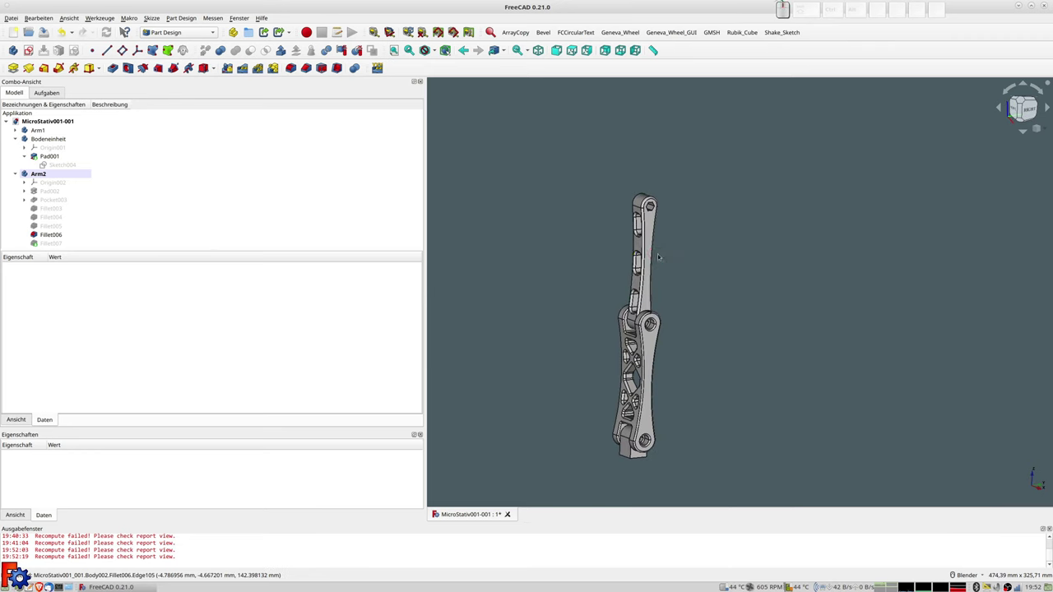
{"action": "middle_click_drag", "start_coordinate": [625, 259], "coordinate": [625, 274]}
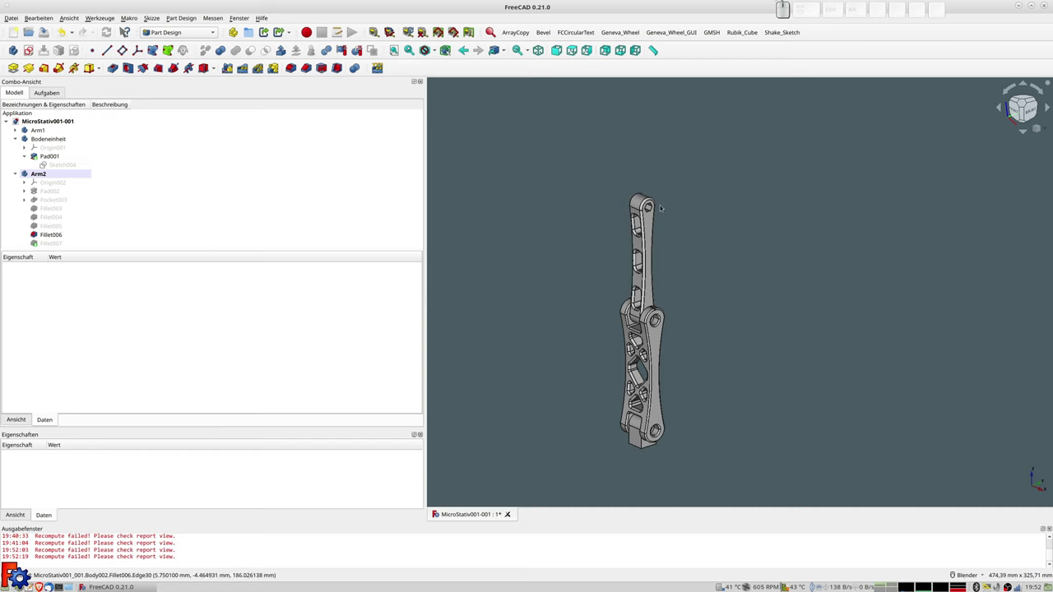
{"action": "scroll", "coordinate": [660, 206], "scroll_direction": "up", "scroll_amount": 5}
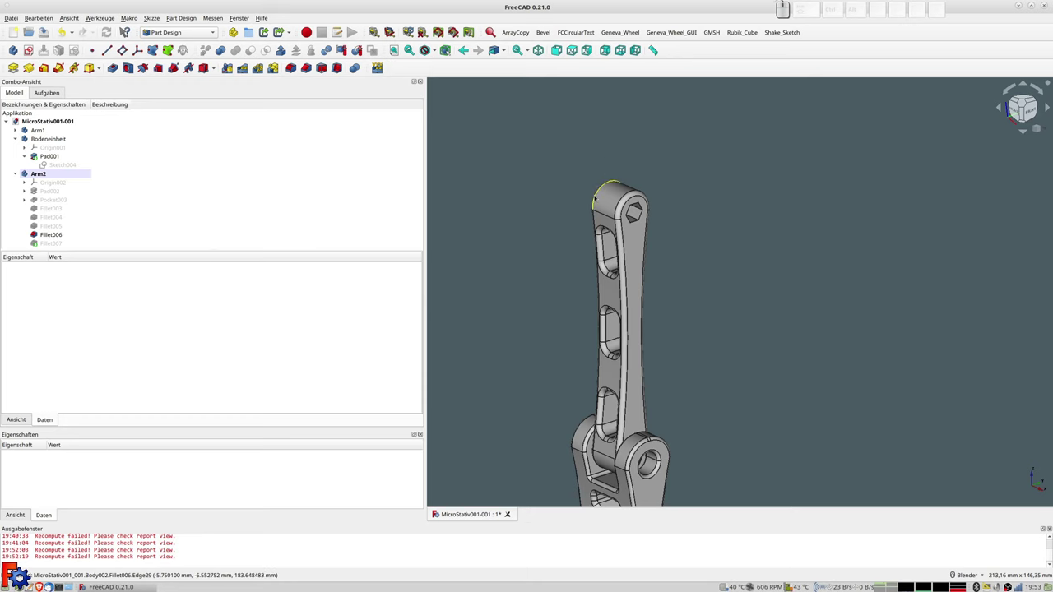
{"action": "scroll", "coordinate": [536, 133], "scroll_direction": "down", "scroll_amount": 3}
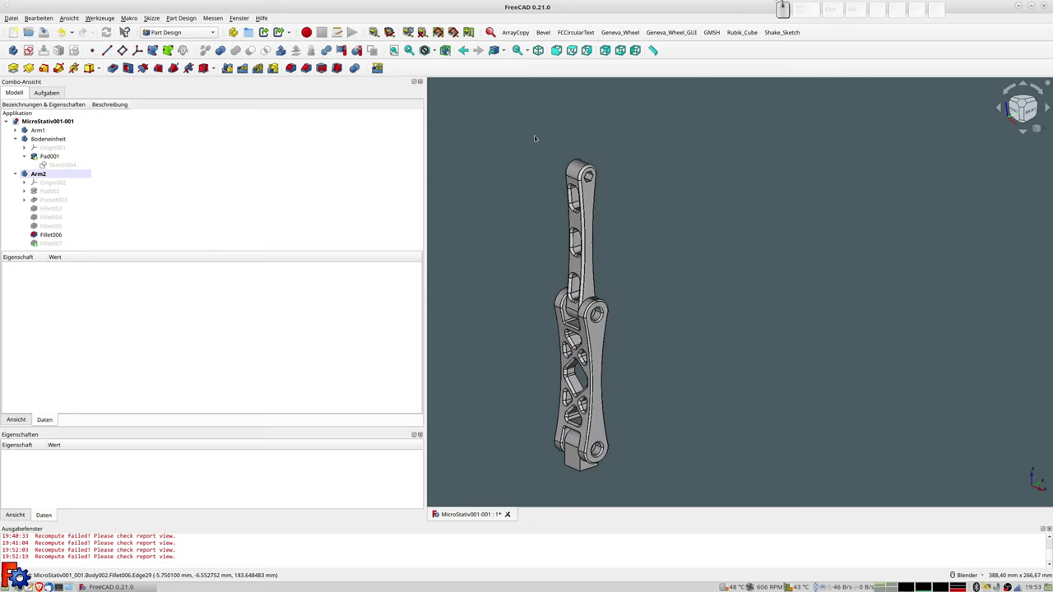
{"action": "middle_click_drag", "start_coordinate": [534, 135], "coordinate": [623, 157], "text": "shift"}
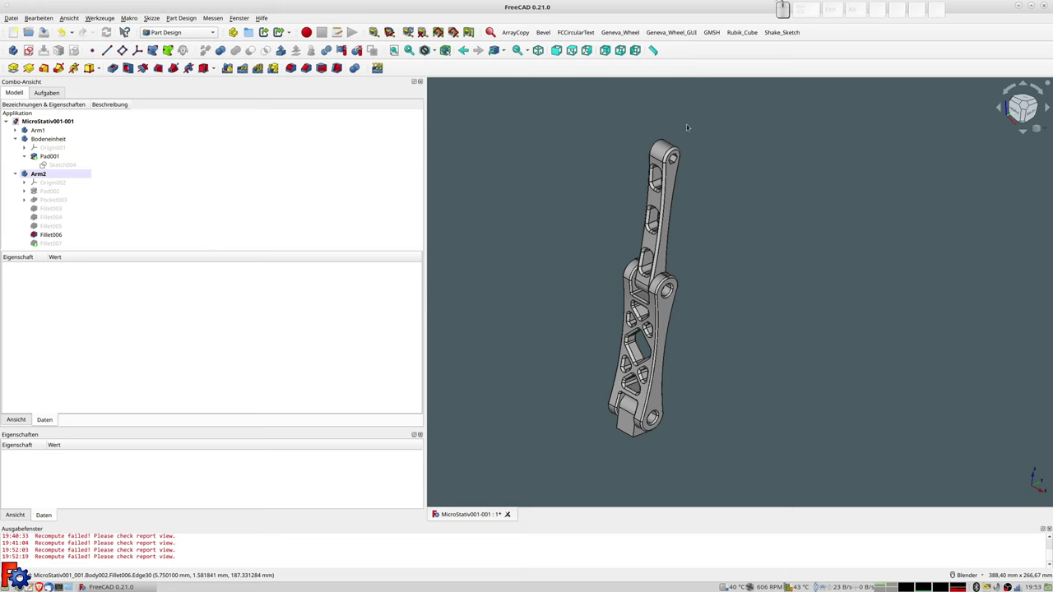
{"action": "middle_click_drag", "start_coordinate": [686, 126], "coordinate": [600, 220]}
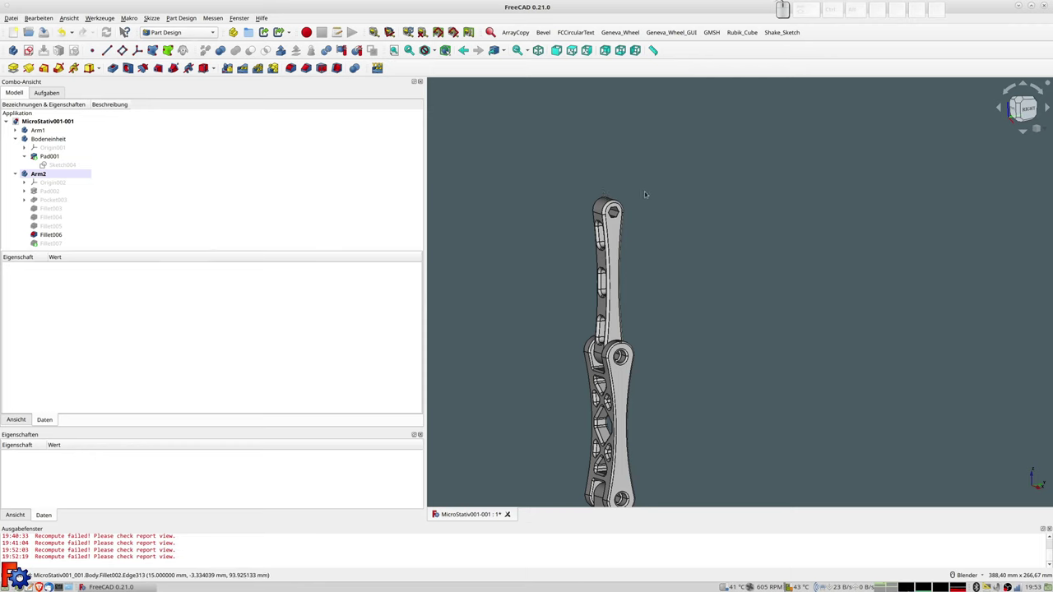
{"action": "scroll", "coordinate": [644, 195], "scroll_direction": "down", "scroll_amount": 1}
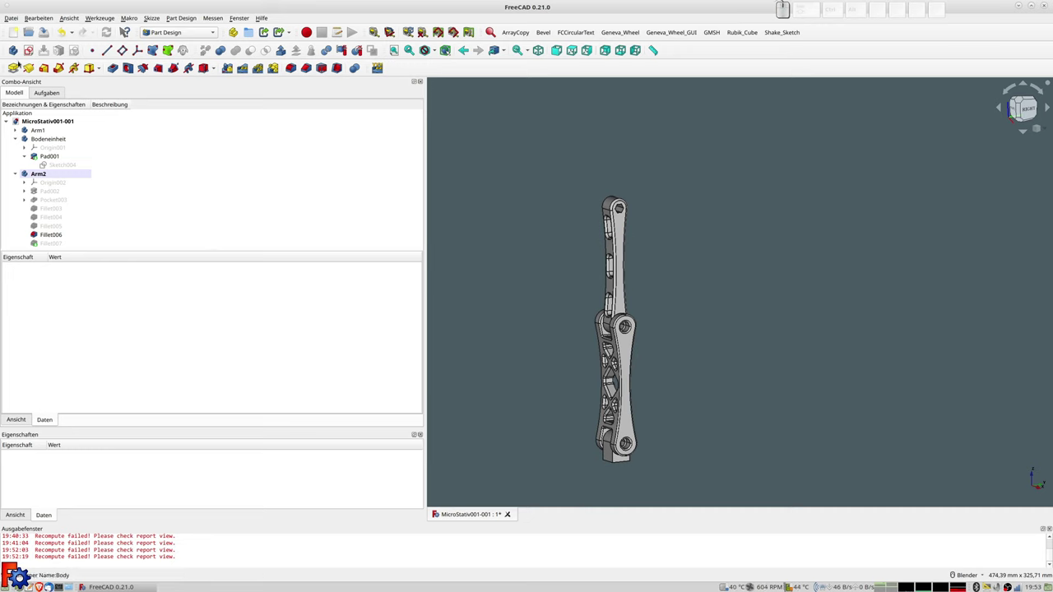
Create a new body named Arm3.
{"action": "left_click", "coordinate": [13, 50]}
{"action": "key", "text": "F2"}
{"action": "type", "text": "Ar"}
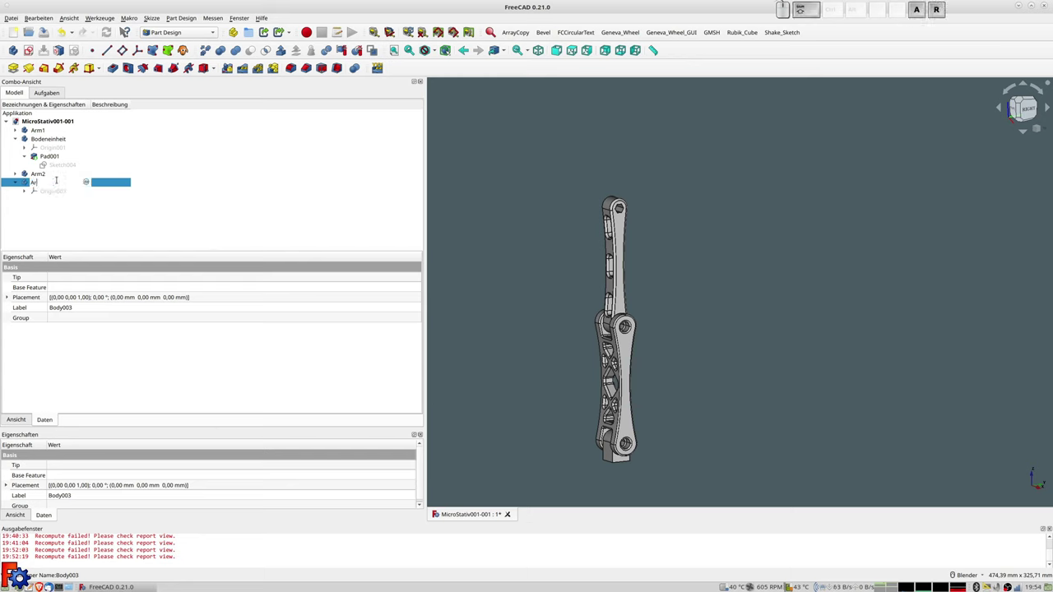
{"action": "type", "text": "m3"}
{"action": "key", "text": "Return"}
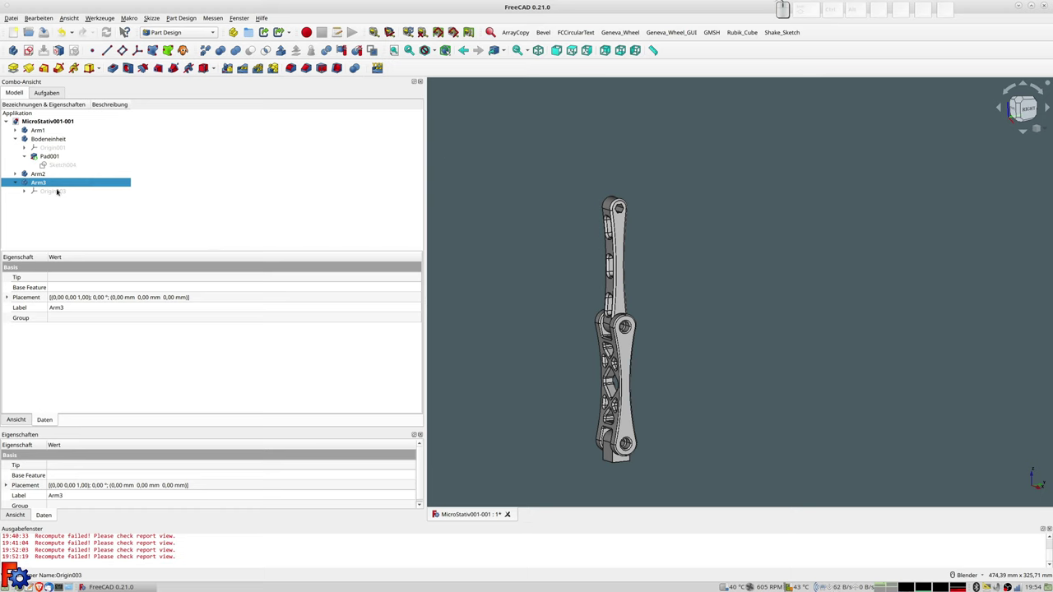
Start a sketch on YZ_Plane003 and draw a circle around the top hole.
{"action": "left_click", "coordinate": [28, 50]}
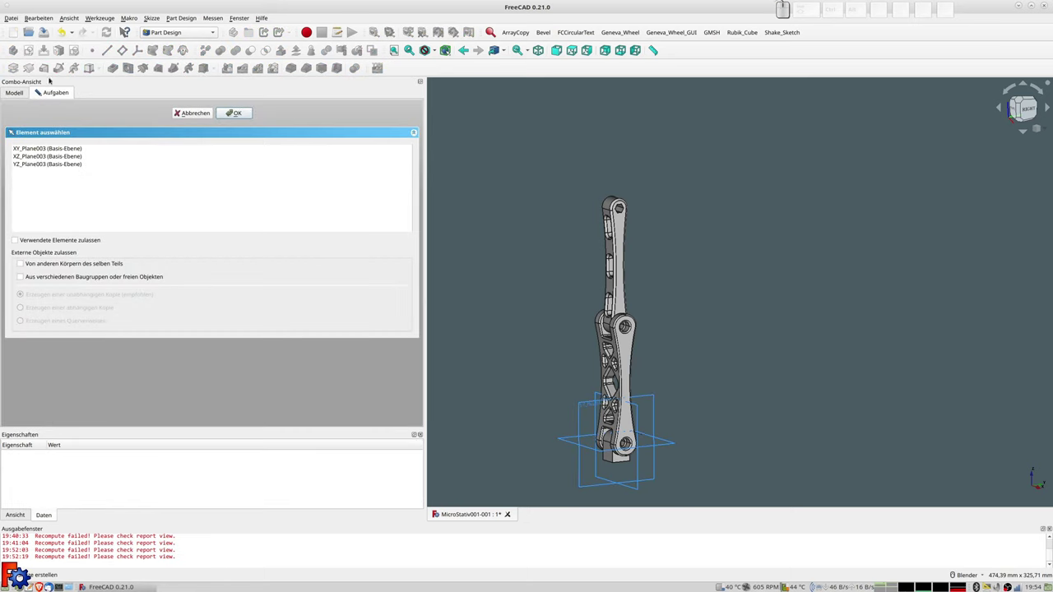
{"action": "left_click", "coordinate": [29, 164]}
{"action": "left_click", "coordinate": [236, 113]}
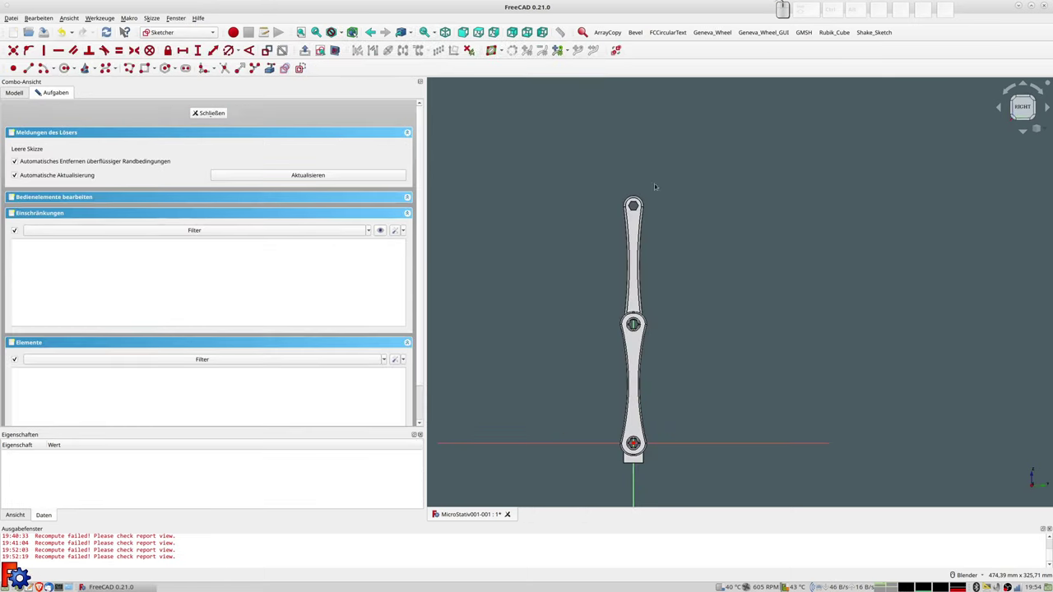
{"action": "scroll", "coordinate": [647, 207], "scroll_direction": "up", "scroll_amount": 1}
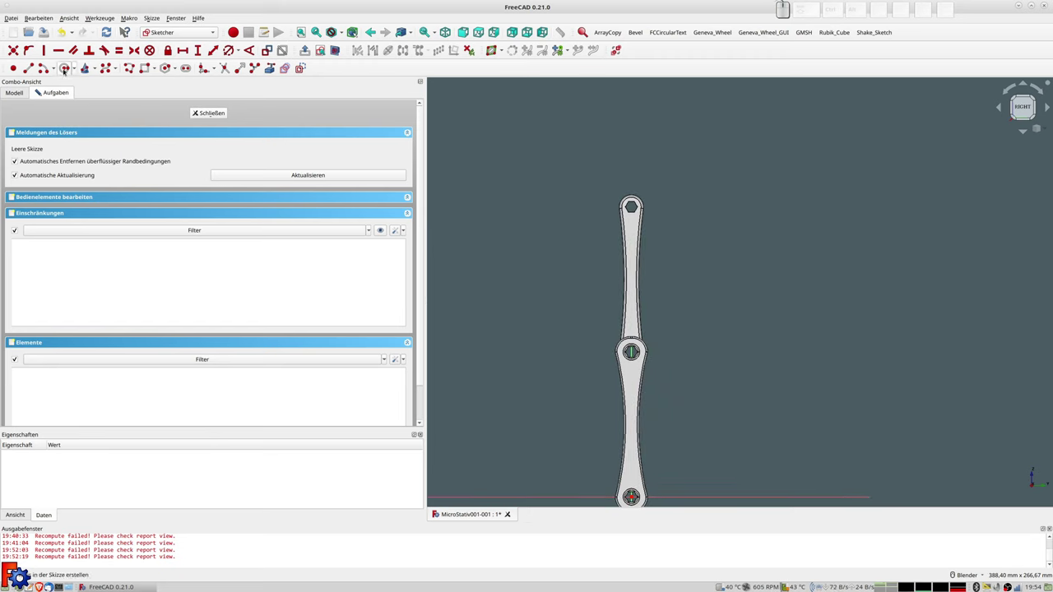
{"action": "left_click", "coordinate": [64, 69]}
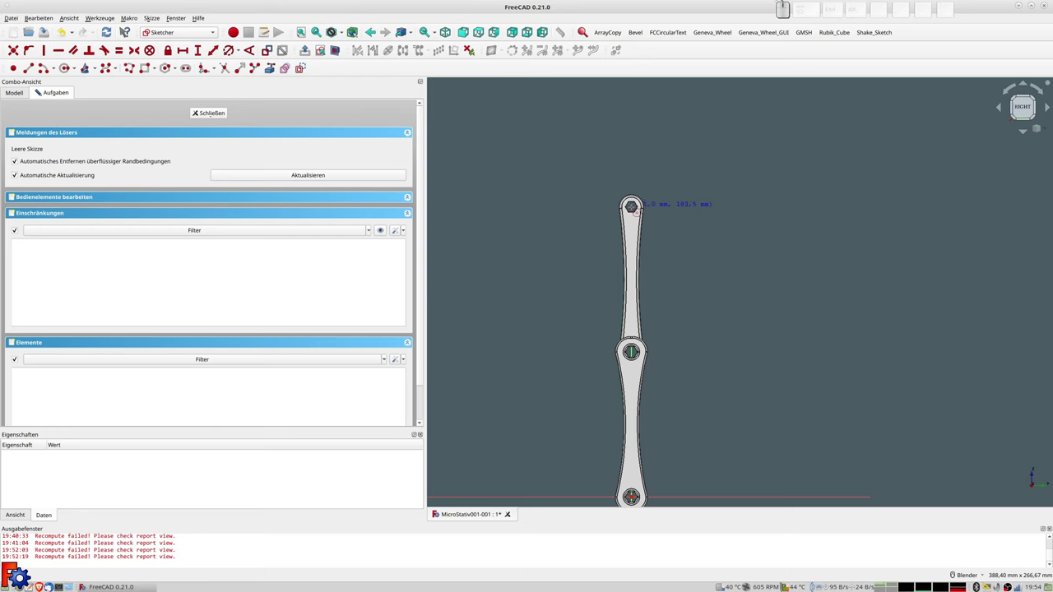
{"action": "left_click", "coordinate": [631, 206]}
{"action": "left_click", "coordinate": [647, 221]}
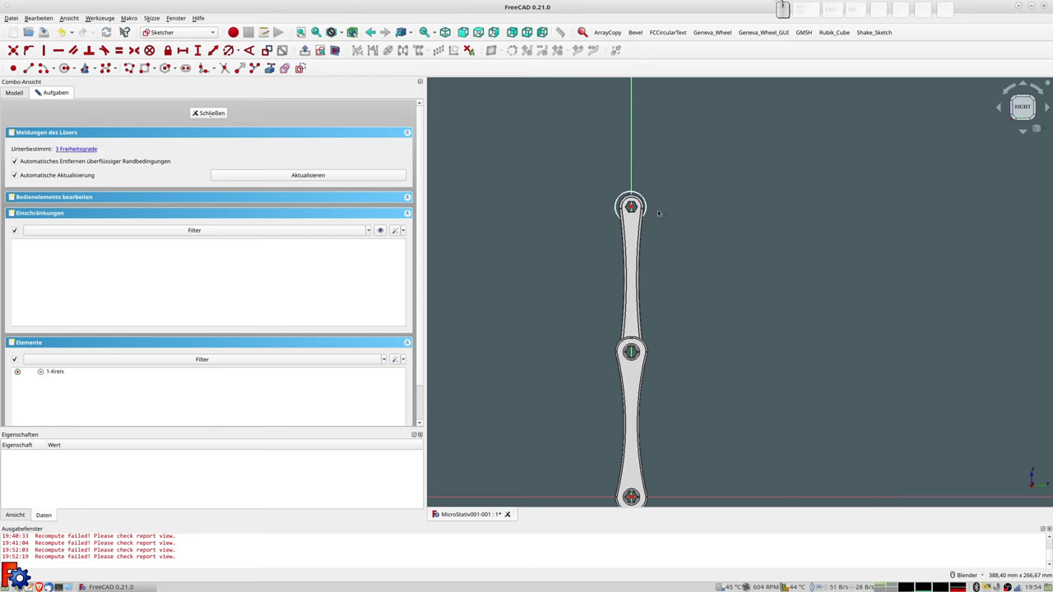
Fix the circle's centre on the vertical axis with an 18 mm vertical distance.
{"action": "scroll", "coordinate": [632, 207], "scroll_direction": "up", "scroll_amount": 3}
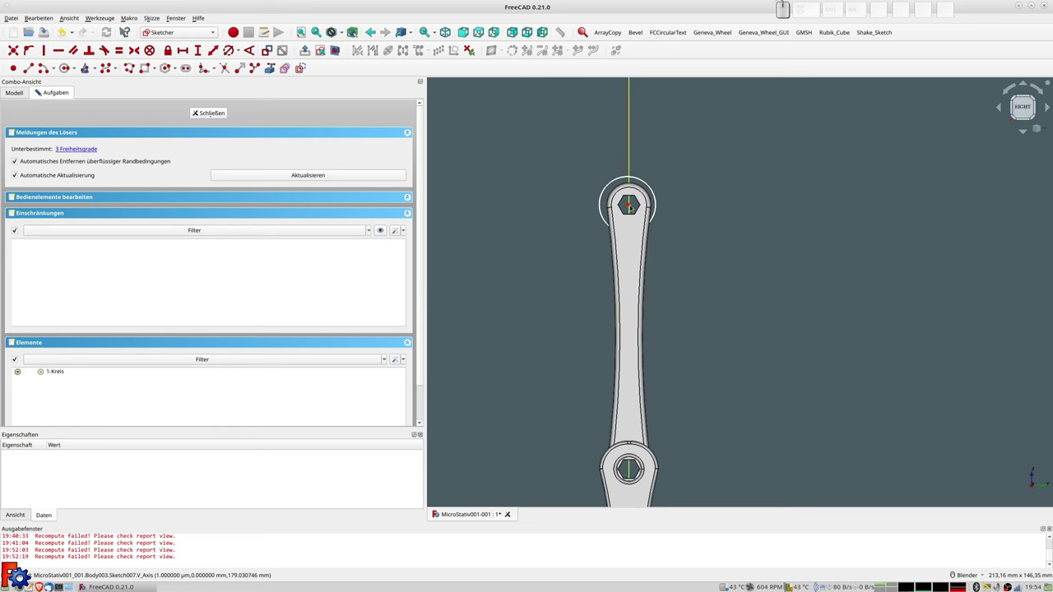
{"action": "left_click", "coordinate": [631, 175]}
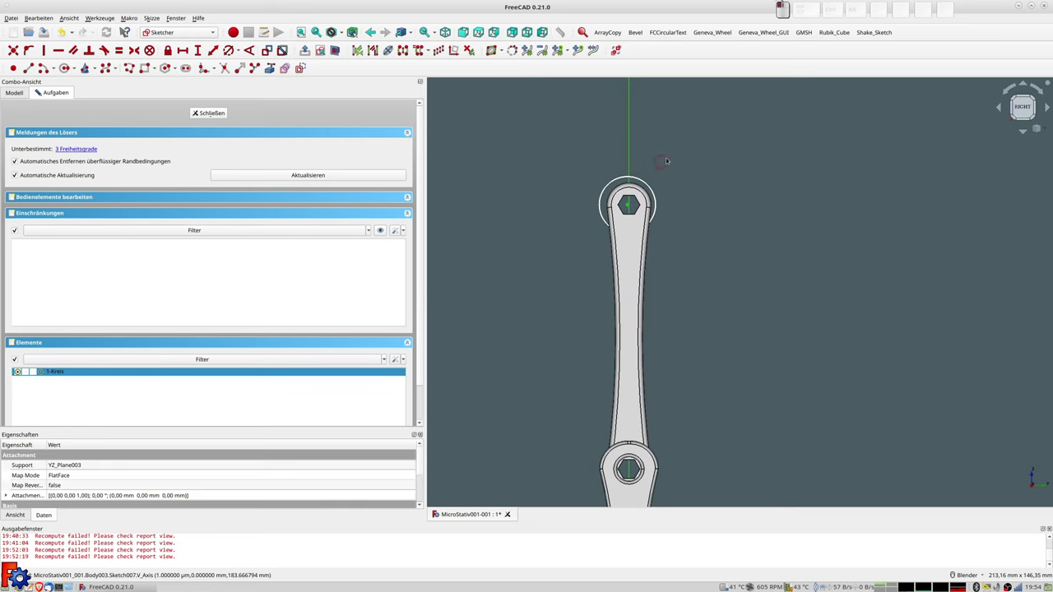
{"action": "key", "text": "o"}
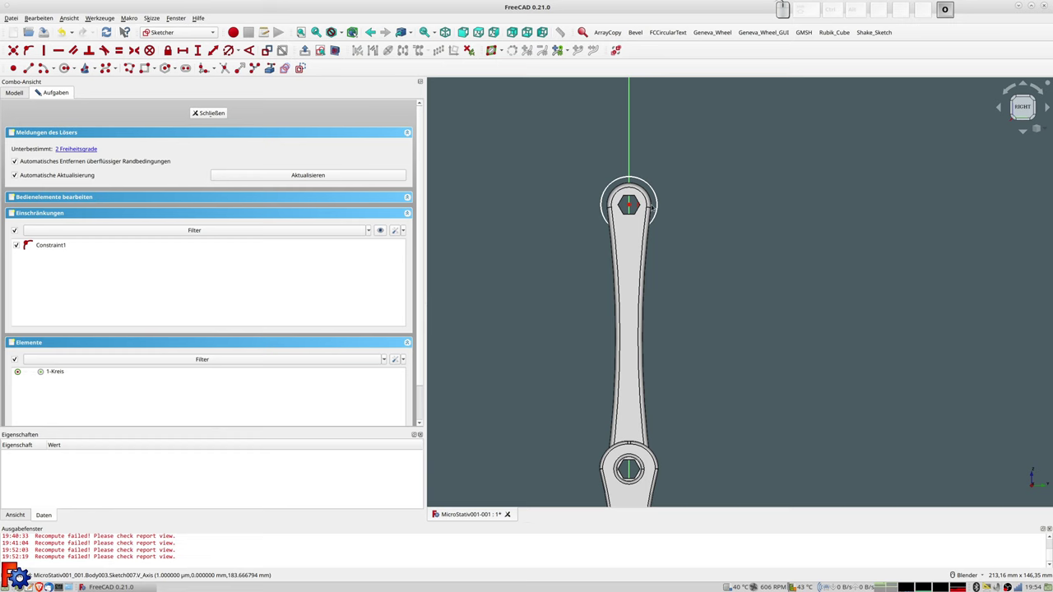
{"action": "scroll", "coordinate": [758, 281], "scroll_direction": "down", "scroll_amount": 5}
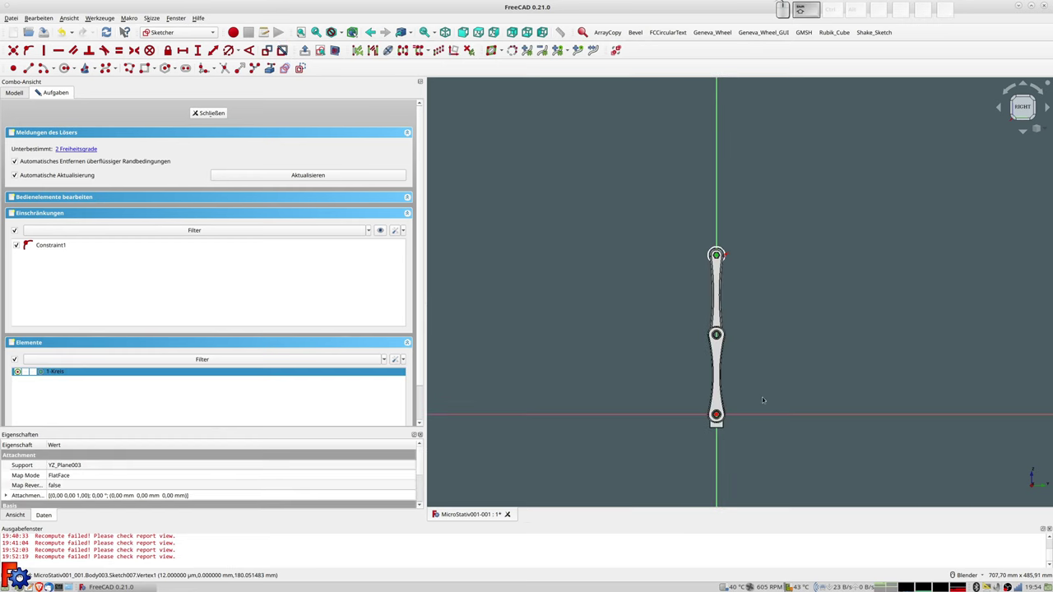
{"action": "left_click", "coordinate": [197, 50]}
{"action": "type", "text": "18"}
{"action": "key", "text": "Return"}
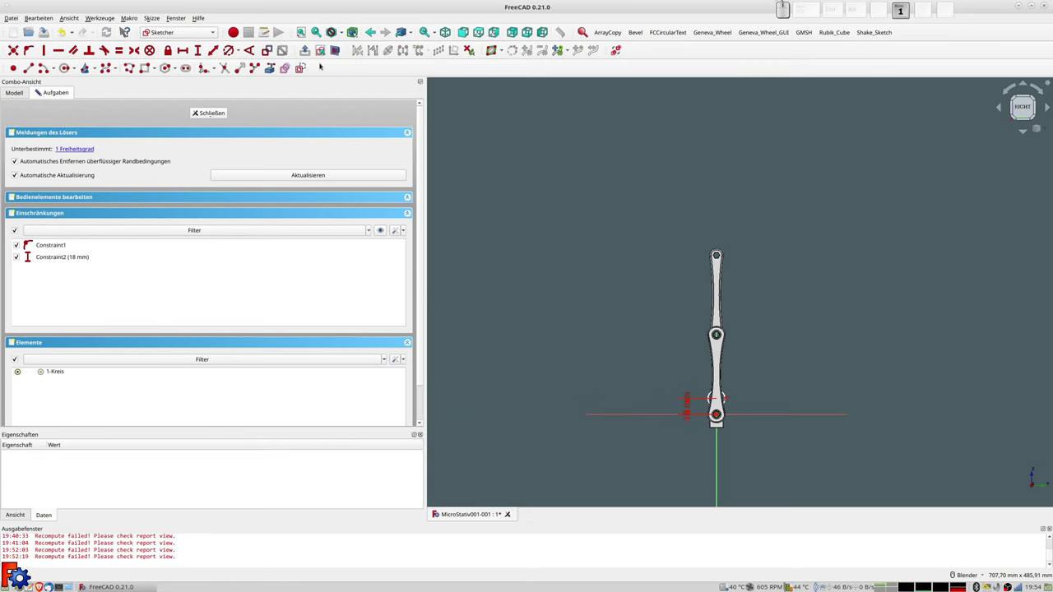
Reopen Sketch007 and change the circle's height dimension from 18 to 180 mm.
{"action": "left_click", "coordinate": [209, 114]}
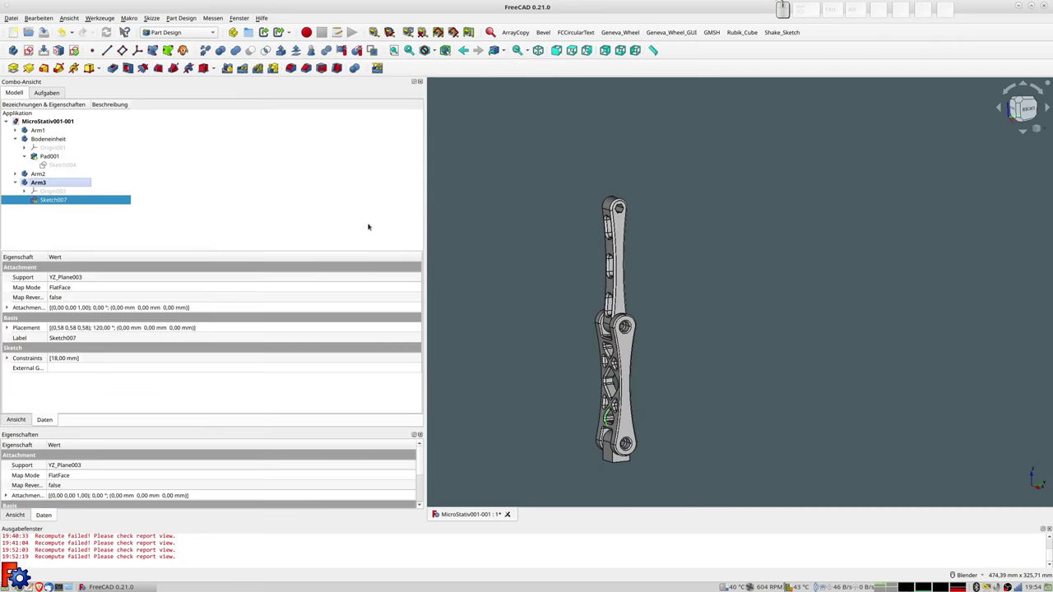
{"action": "double_click", "coordinate": [87, 198]}
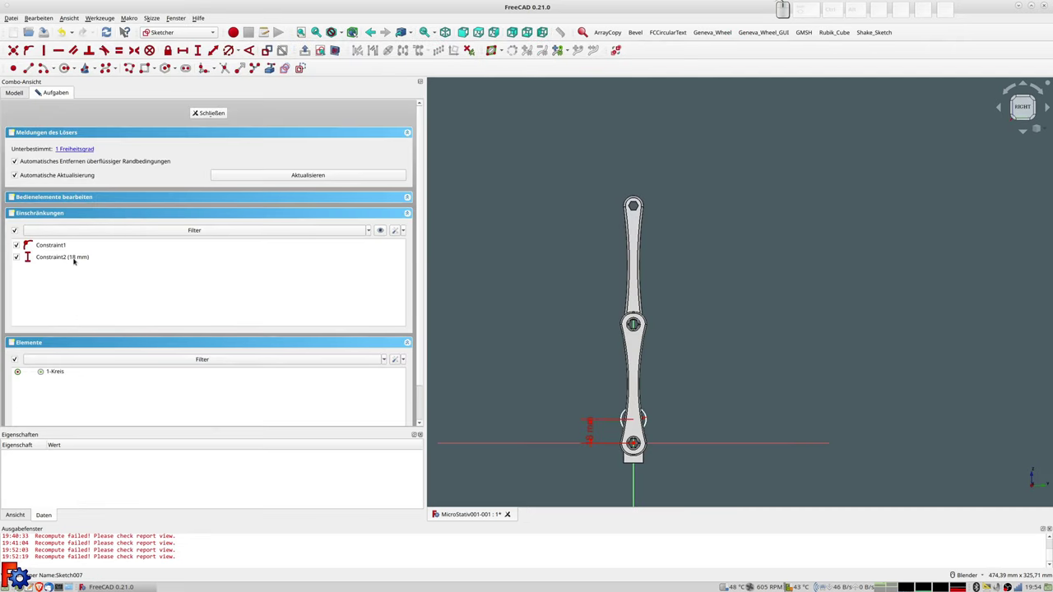
{"action": "double_click", "coordinate": [589, 439]}
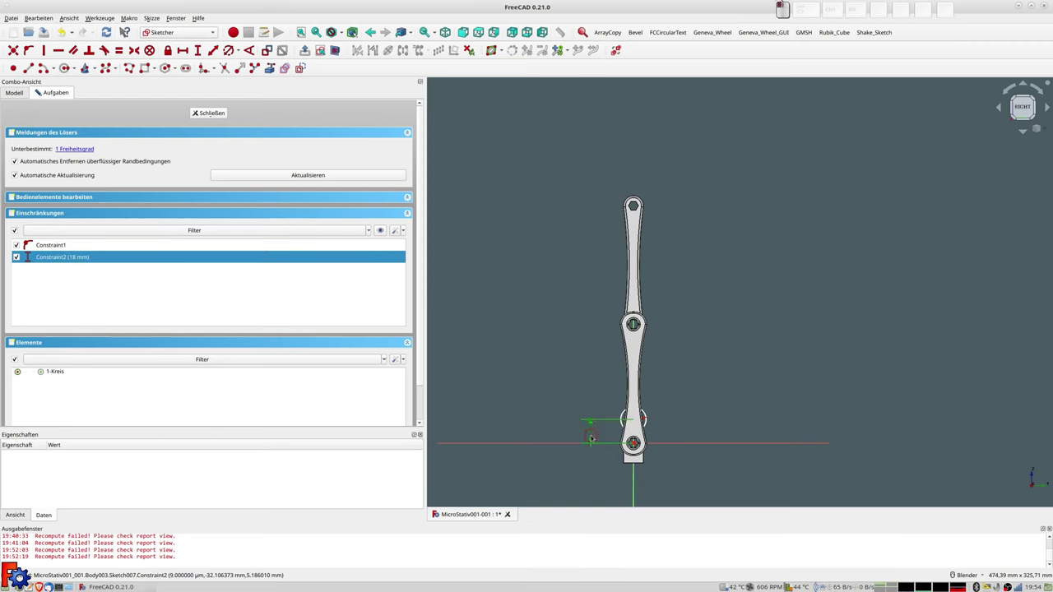
{"action": "type", "text": "180"}
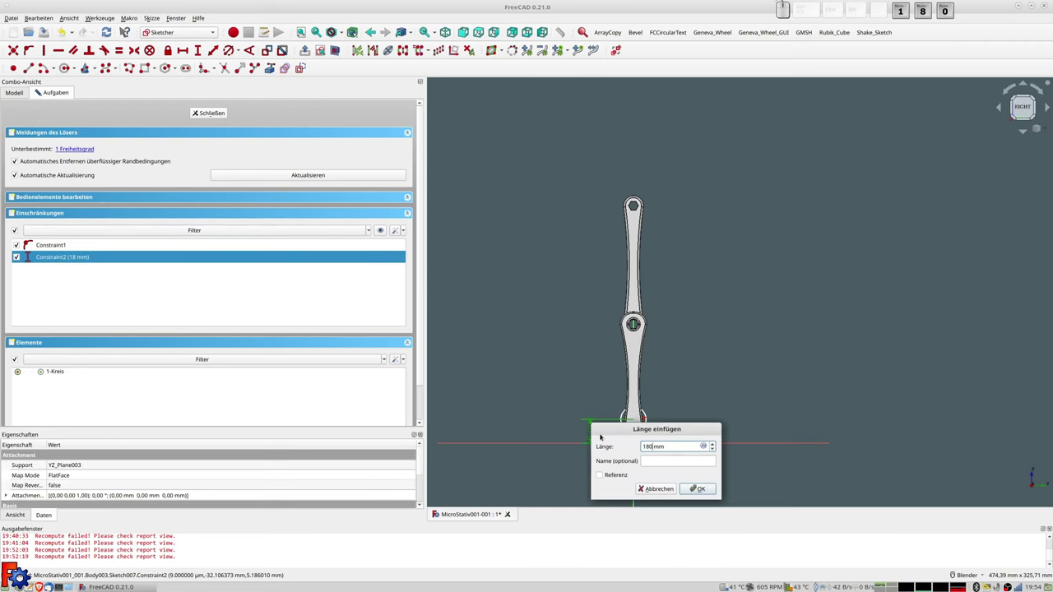
{"action": "key", "text": "Return"}
Select the circle and add a diameter dimension to it.
{"action": "scroll", "coordinate": [654, 241], "scroll_direction": "up", "scroll_amount": 2}
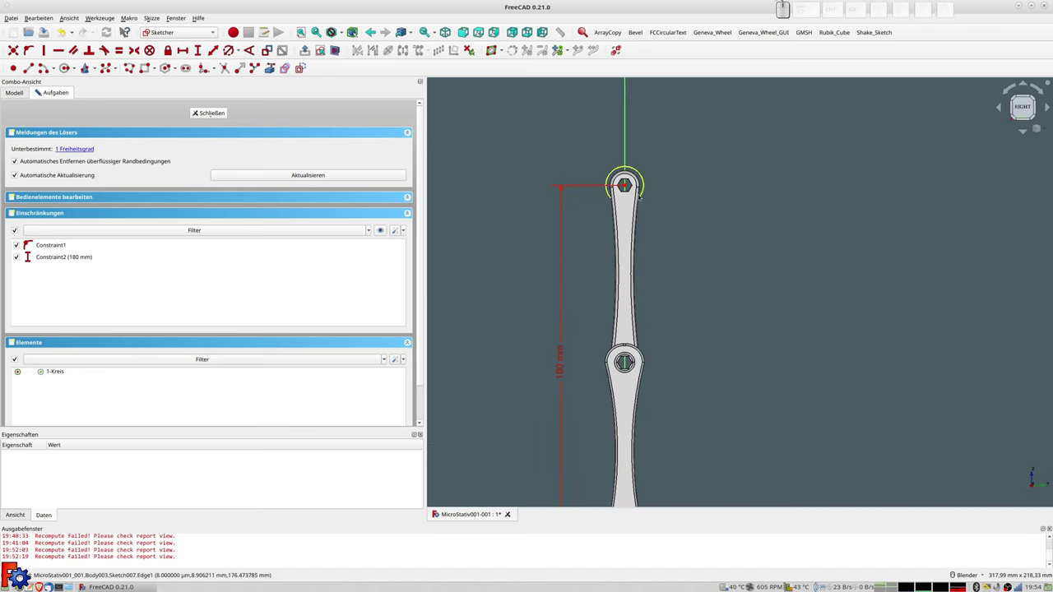
{"action": "scroll", "coordinate": [619, 201], "scroll_direction": "up", "scroll_amount": 2}
{"action": "mouse_move", "coordinate": [616, 202]}
{"action": "middle_mouse_down"}
{"action": "mouse_move", "coordinate": [724, 200]}
{"action": "mouse_move", "coordinate": [646, 162]}
{"action": "middle_mouse_up"}
{"action": "left_click", "coordinate": [645, 162]}
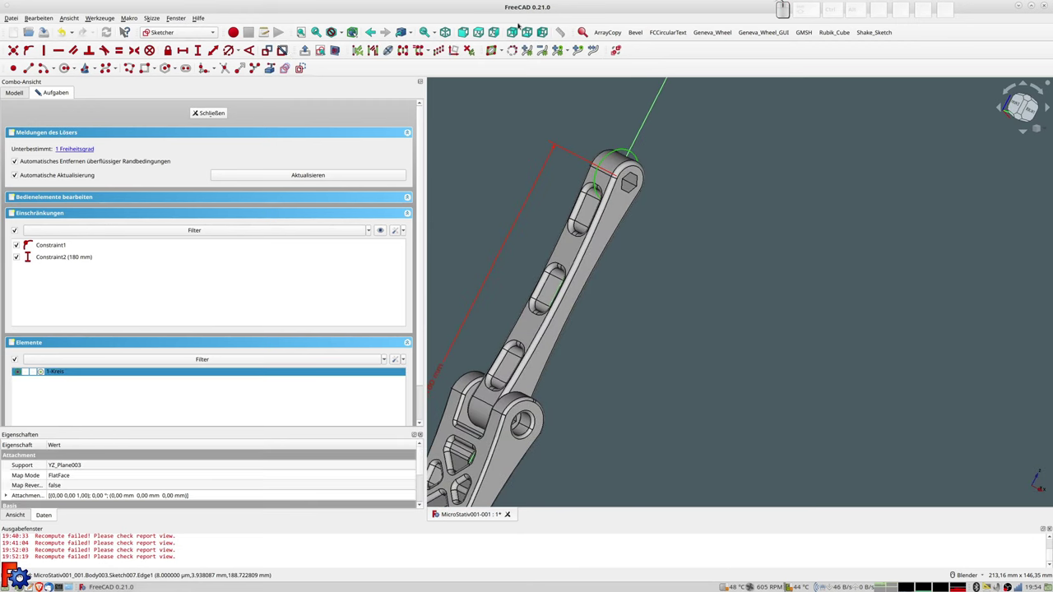
{"action": "left_click", "coordinate": [236, 52]}
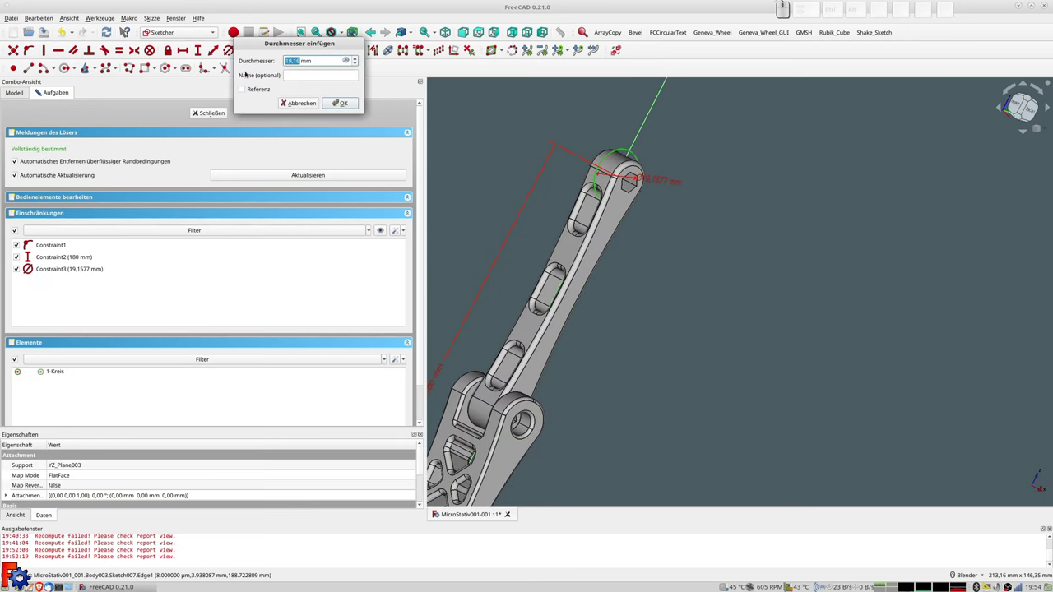
Set the circle's diameter to 20 mm.
{"action": "type", "text": "20"}
{"action": "key", "text": "Return"}
{"action": "mouse_move", "coordinate": [625, 197]}
{"action": "middle_mouse_down"}
{"action": "mouse_move", "coordinate": [650, 204]}
{"action": "mouse_move", "coordinate": [619, 221]}
{"action": "mouse_move", "coordinate": [642, 202]}
{"action": "mouse_move", "coordinate": [627, 252]}
{"action": "middle_mouse_up"}
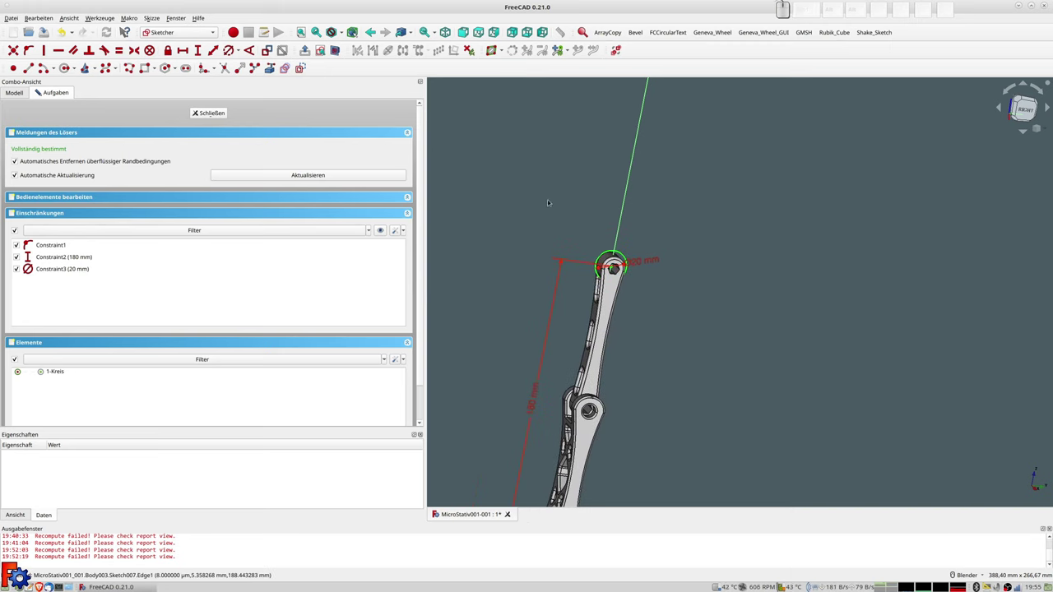
Switch to the right view and place a rectangle's first corner above the circle.
{"action": "key", "text": "1"}
{"action": "key", "text": "3"}
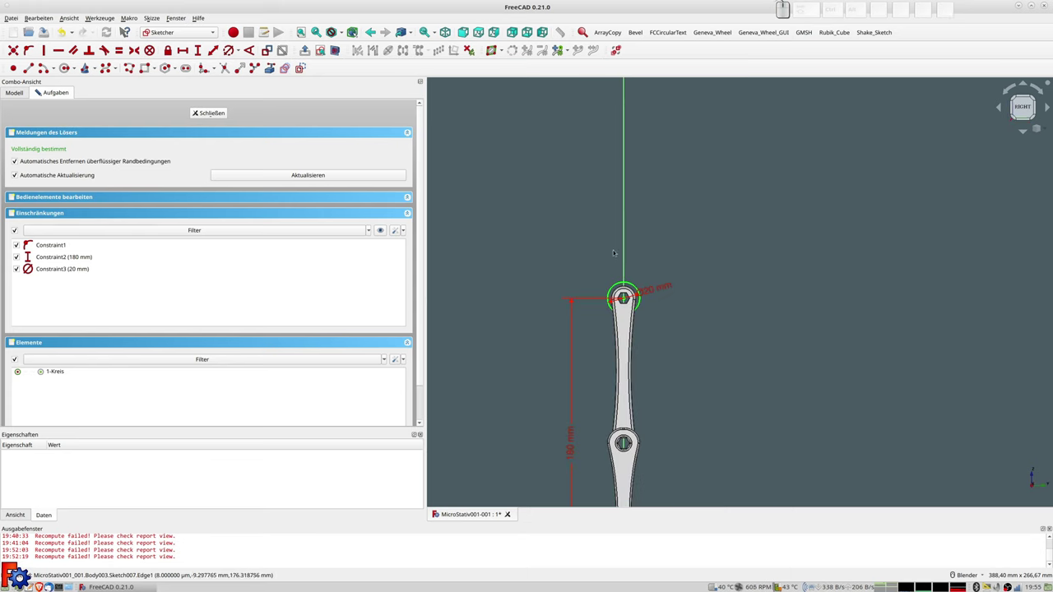
{"action": "left_click", "coordinate": [145, 68]}
{"action": "left_click", "coordinate": [609, 226]}
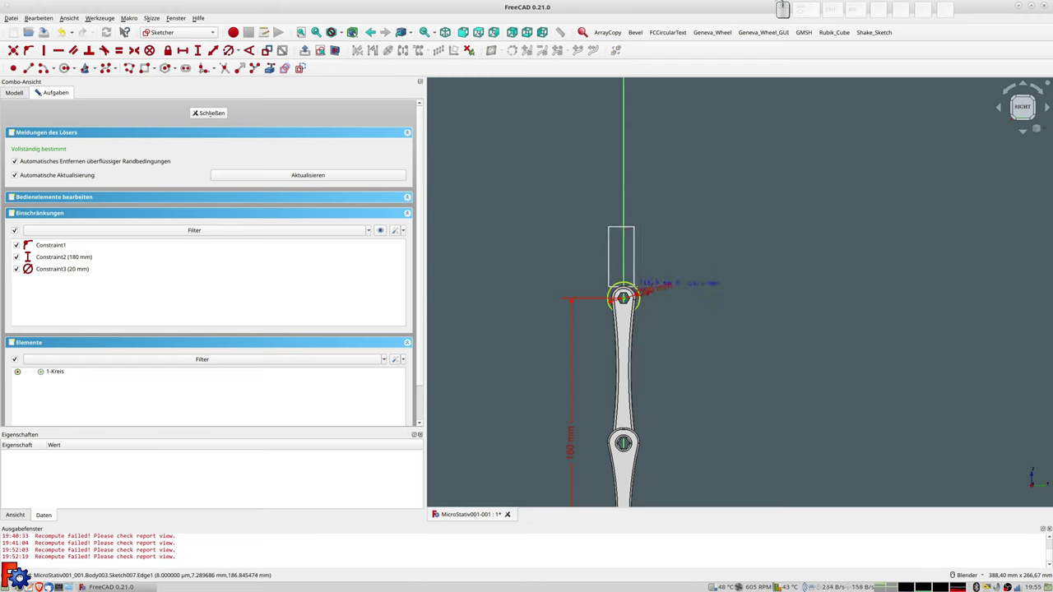
Complete the rectangle above the circle.
{"action": "left_click", "coordinate": [634, 285]}
{"action": "scroll", "coordinate": [638, 289], "scroll_direction": "up", "scroll_amount": 2}
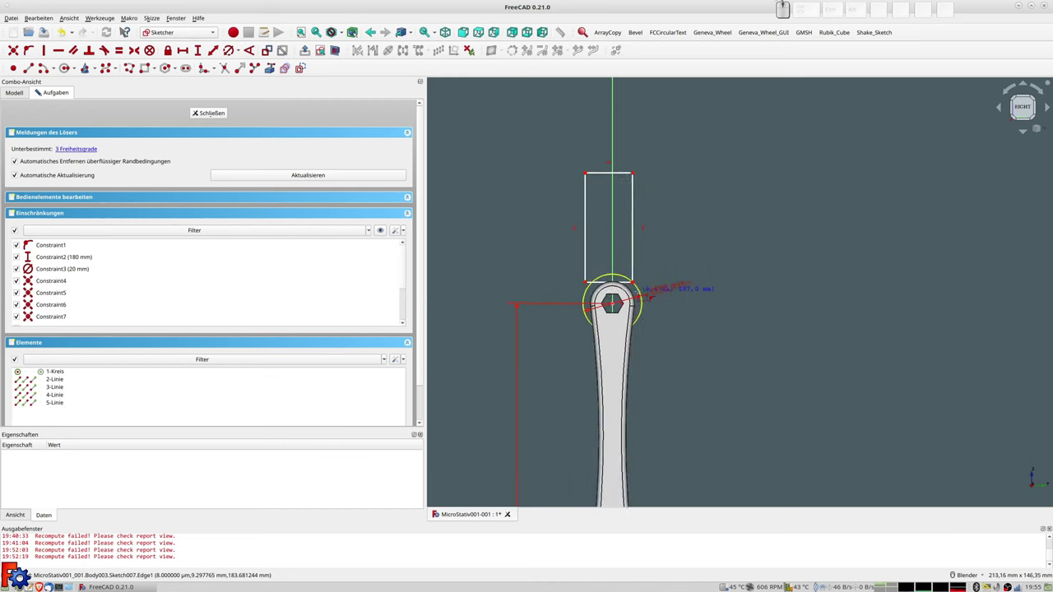
{"action": "scroll", "coordinate": [637, 290], "scroll_direction": "up", "scroll_amount": 1}
{"action": "right_click", "coordinate": [631, 286]}
Constrain the rectangle's bottom and side edges tangent to the circle.
{"action": "left_click", "coordinate": [629, 281]}
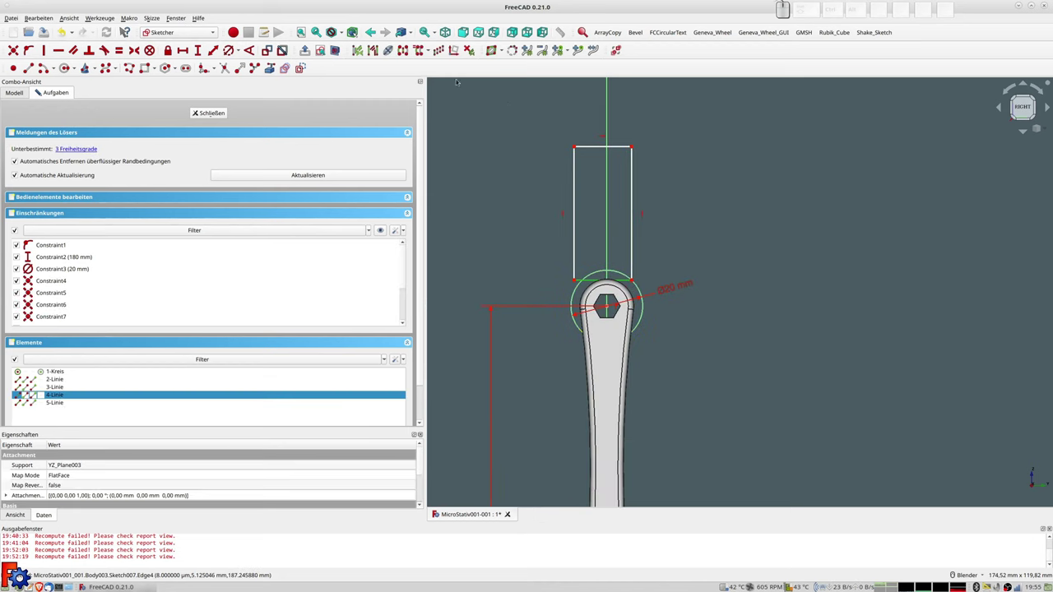
{"action": "left_click", "coordinate": [600, 257]}
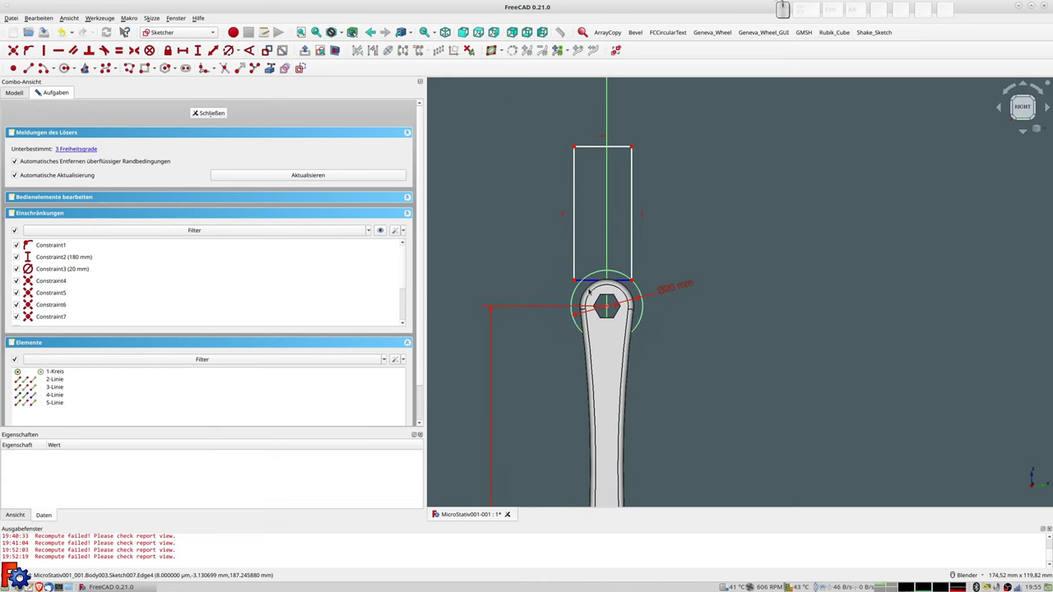
{"action": "left_click", "coordinate": [579, 283]}
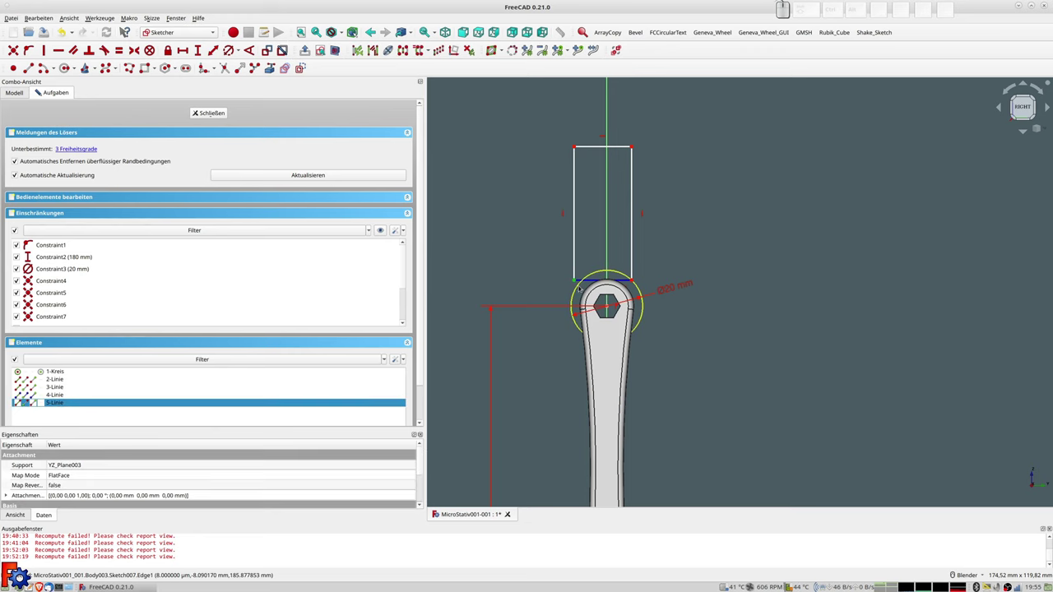
{"action": "left_click", "coordinate": [580, 288]}
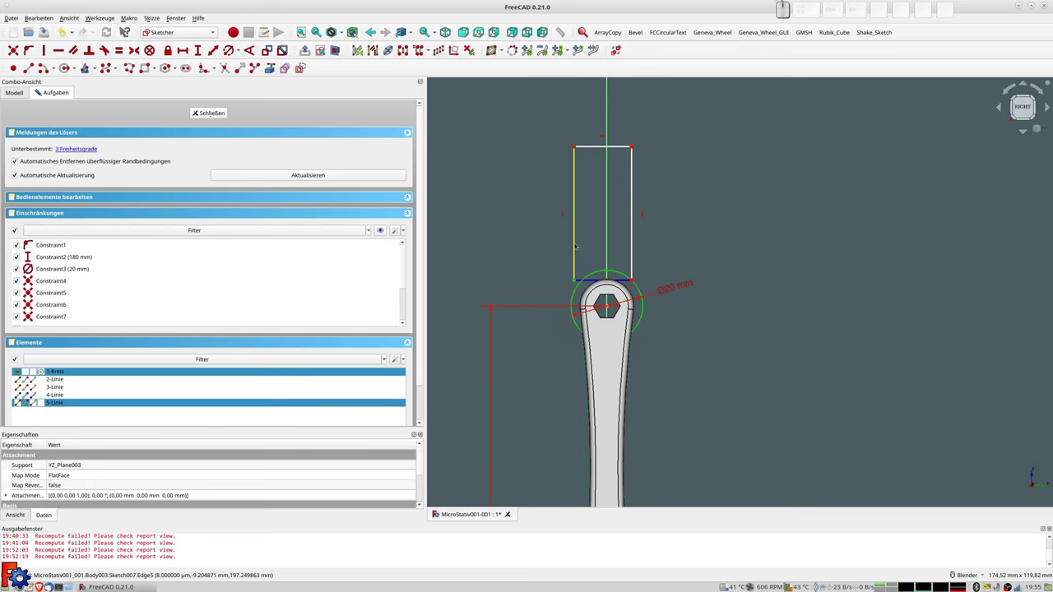
{"action": "key", "text": "t"}
{"action": "left_click", "coordinate": [635, 286]}
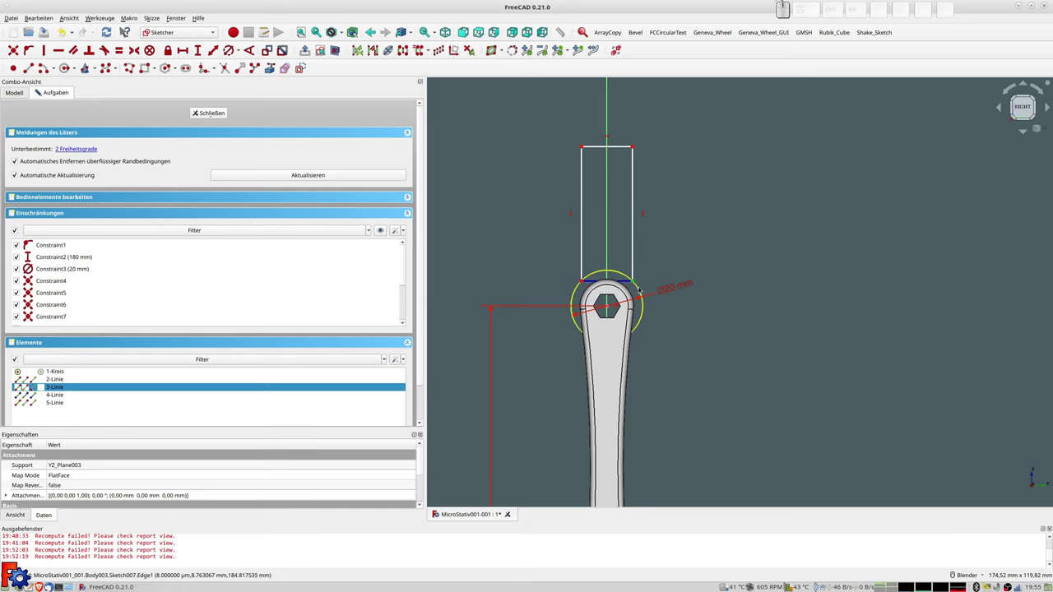
{"action": "left_click", "coordinate": [640, 290]}
{"action": "key", "text": "t"}
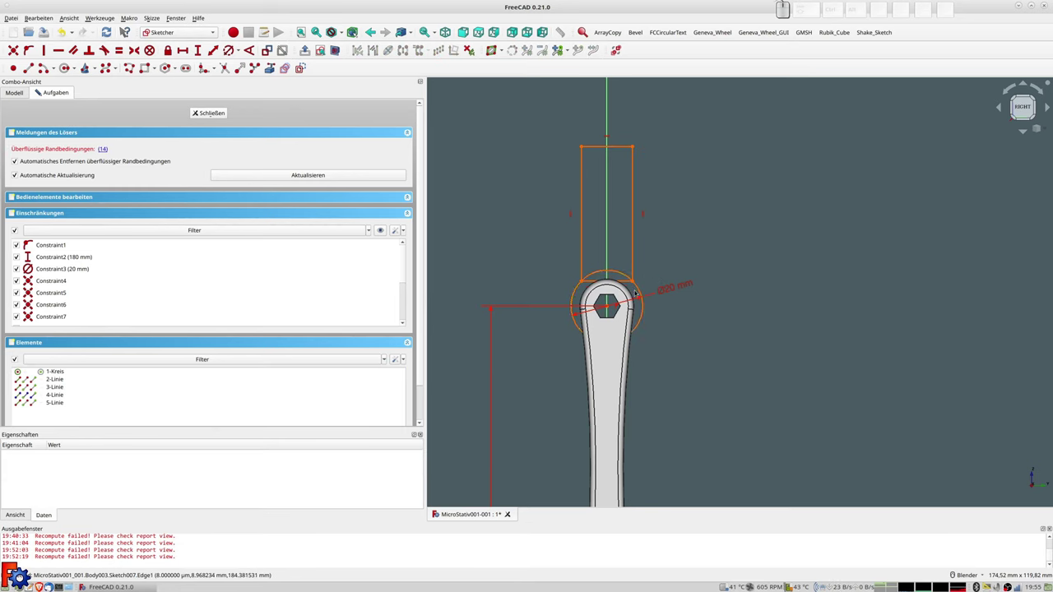
Show a section view, resolve the constraint conflict, and move the bottom edge to the circle's centre.
{"action": "scroll", "coordinate": [633, 284], "scroll_direction": "up", "scroll_amount": 2}
{"action": "scroll", "coordinate": [632, 284], "scroll_direction": "up", "scroll_amount": 4}
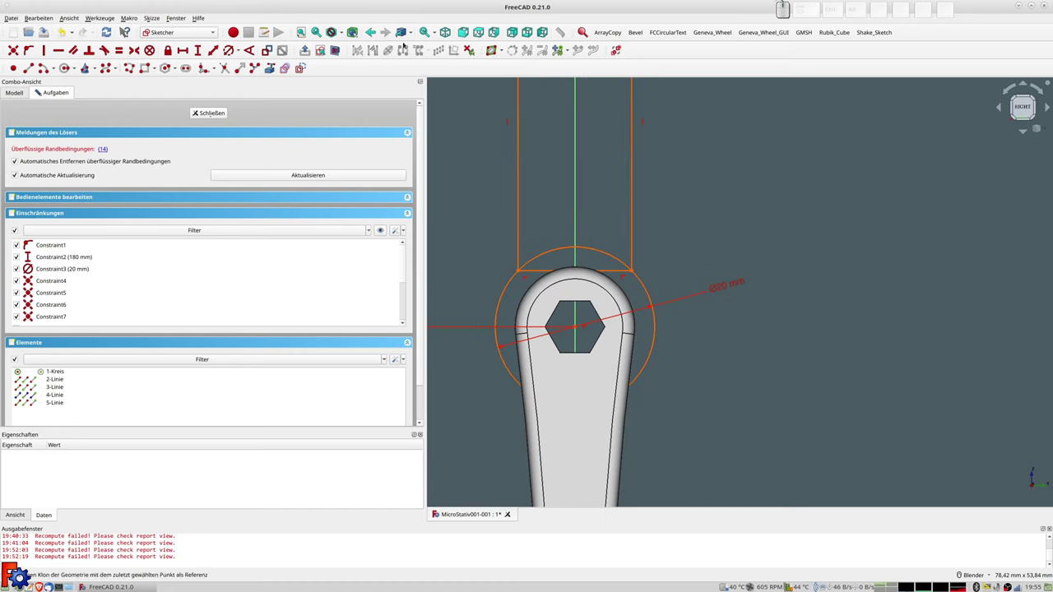
{"action": "left_click", "coordinate": [335, 50]}
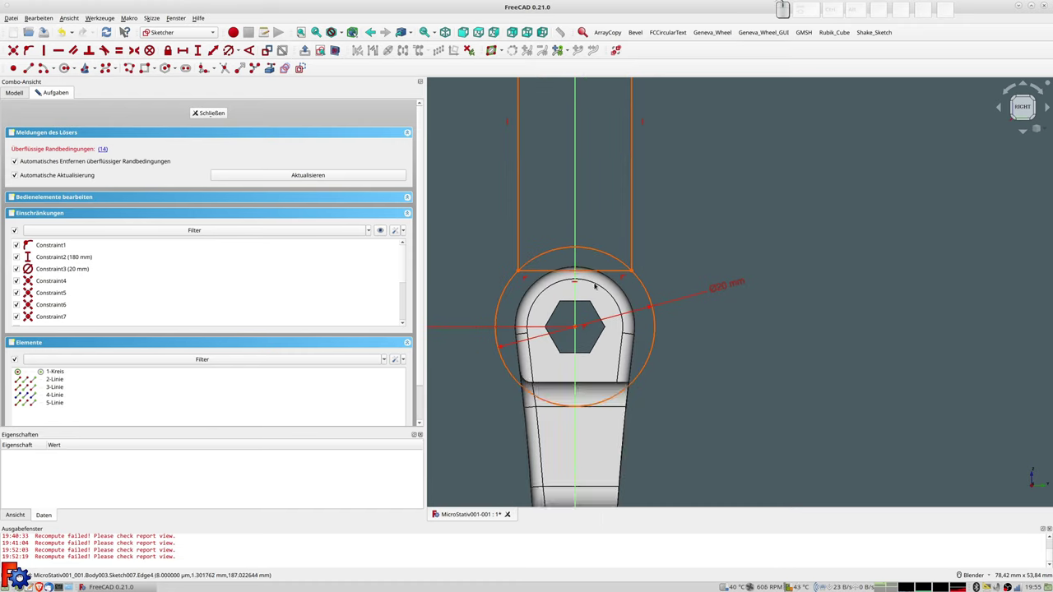
{"action": "left_click", "coordinate": [576, 285]}
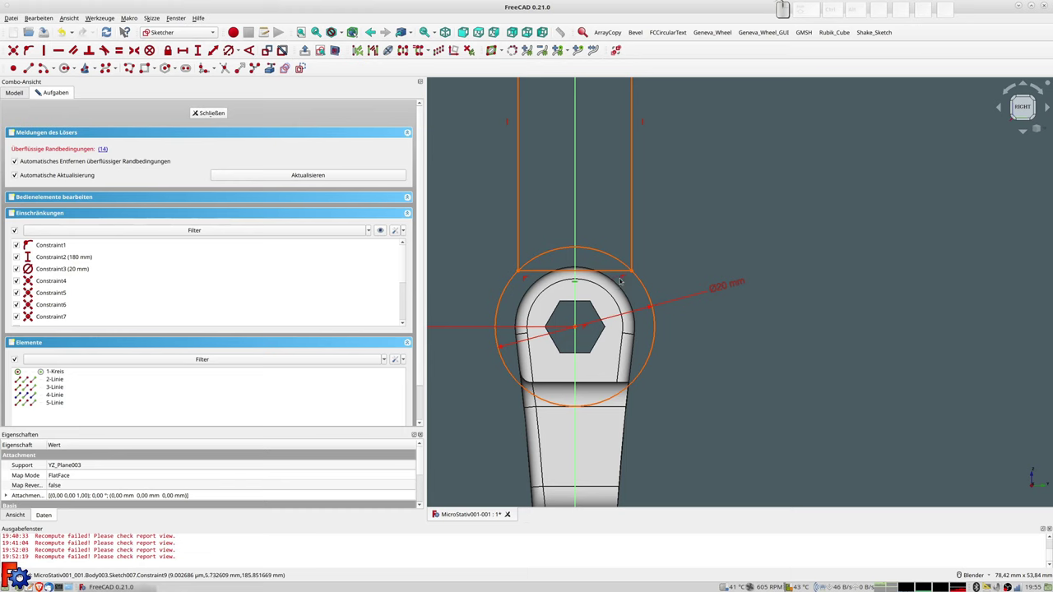
{"action": "key", "text": "Delete"}
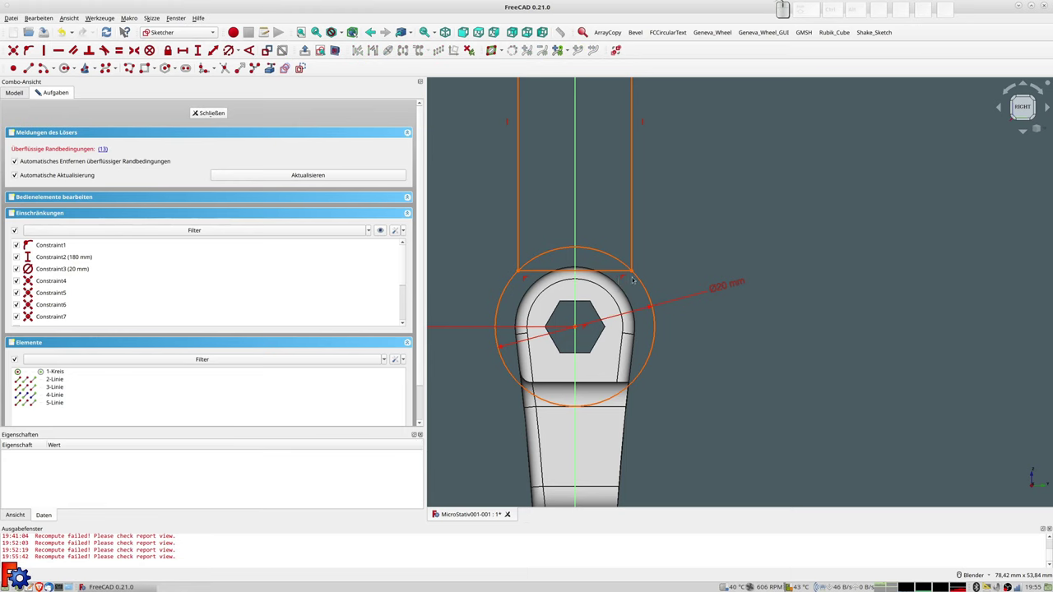
{"action": "key", "text": "ctrl+z"}
{"action": "left_click_drag", "start_coordinate": [558, 274], "coordinate": [567, 260]}
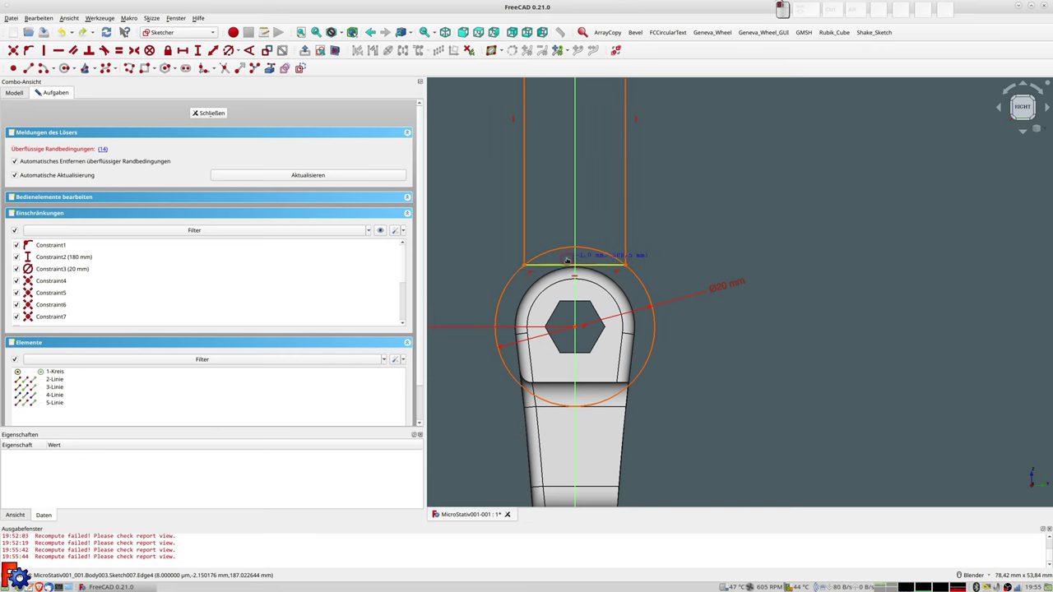
{"action": "left_click_drag", "start_coordinate": [567, 260], "coordinate": [568, 268]}
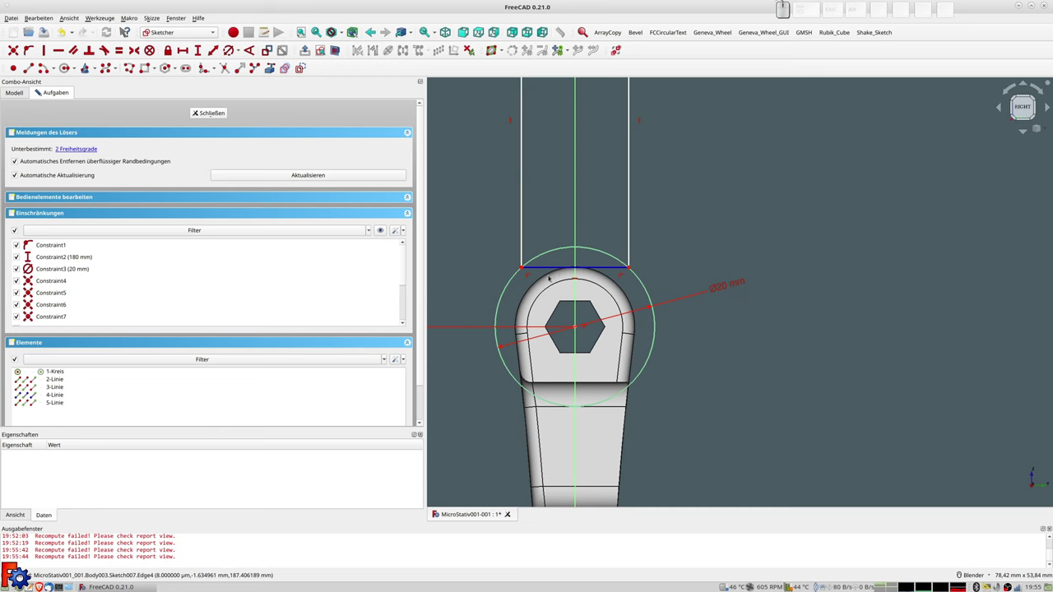
{"action": "mouse_move", "coordinate": [555, 273]}
{"action": "left_mouse_down"}
{"action": "mouse_move", "coordinate": [546, 310]}
{"action": "mouse_move", "coordinate": [524, 332]}
{"action": "left_mouse_up"}
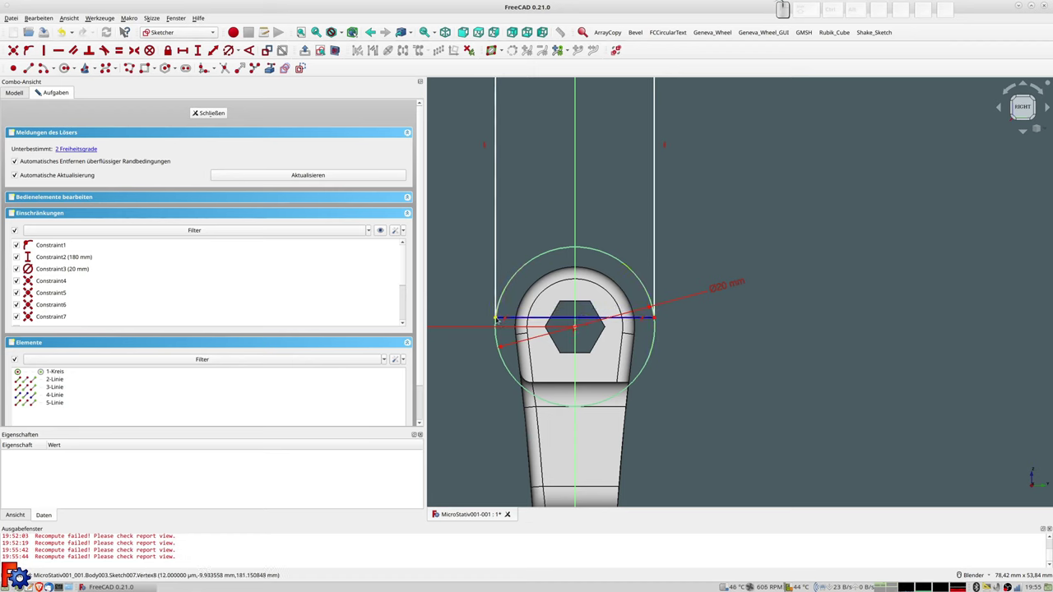
Dimension the horizontal centre line to 20 mm and trim the circle's upper part into an arc.
{"action": "left_click", "coordinate": [519, 334]}
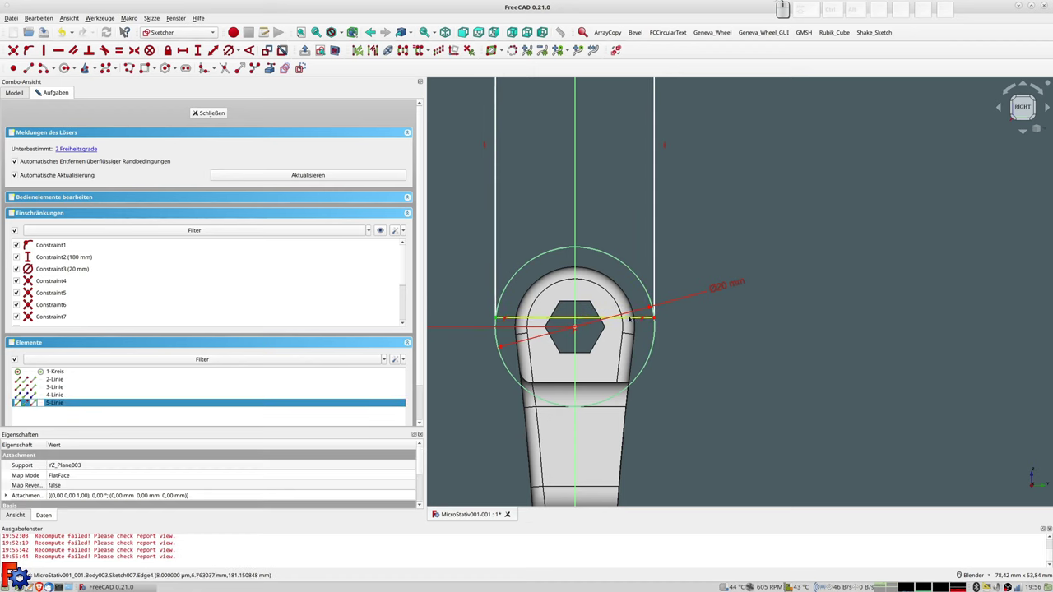
{"action": "left_click", "coordinate": [550, 318]}
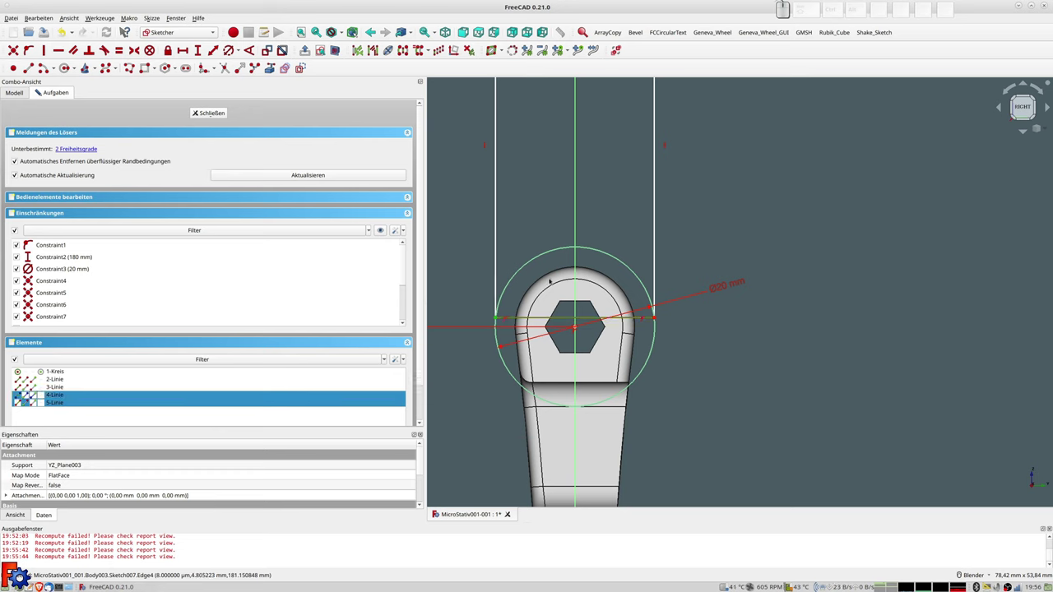
{"action": "left_click", "coordinate": [437, 148]}
{"action": "left_click", "coordinate": [568, 319]}
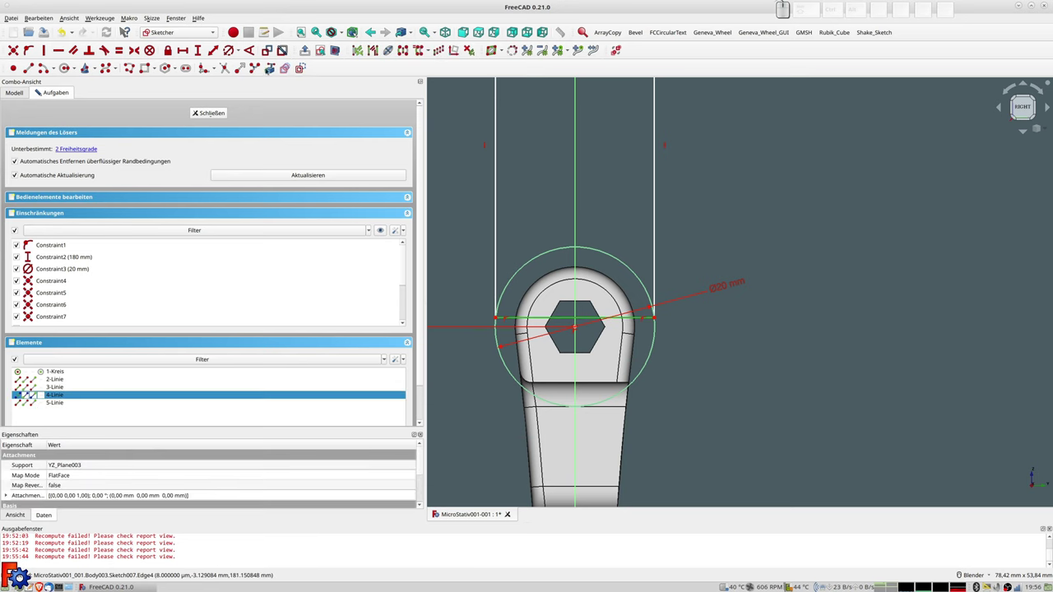
{"action": "left_click", "coordinate": [214, 52]}
{"action": "type", "text": "20"}
{"action": "key", "text": "Return"}
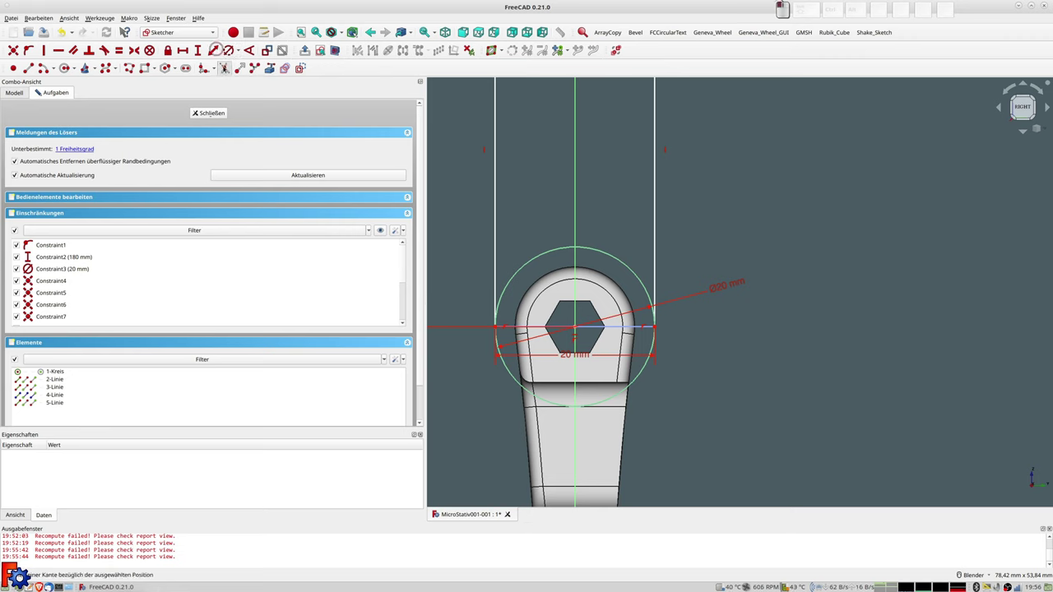
{"action": "left_click", "coordinate": [530, 259]}
{"action": "scroll", "coordinate": [557, 265], "scroll_direction": "down", "scroll_amount": 5}
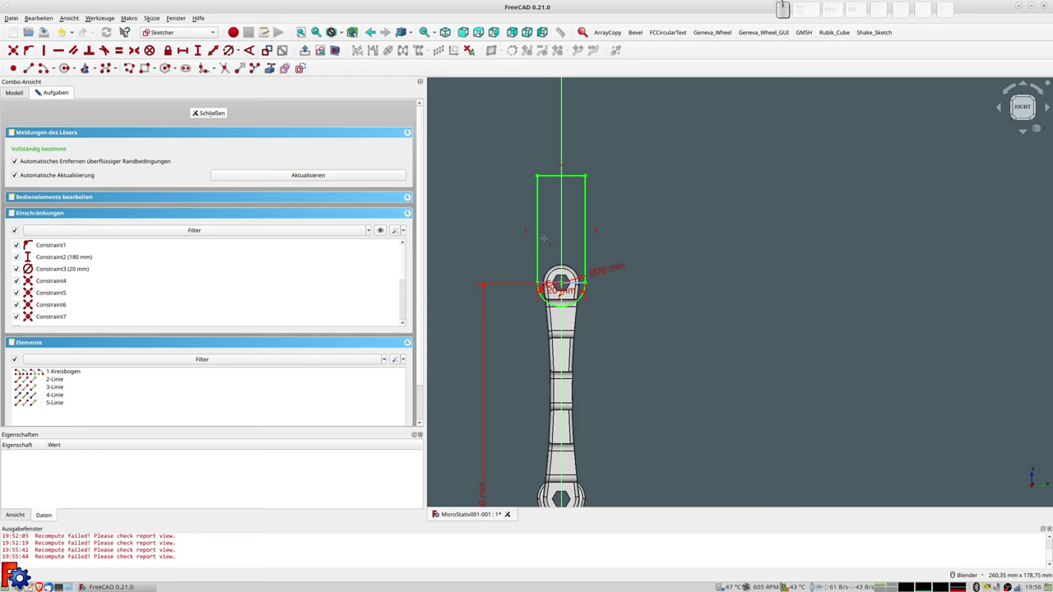
Try a 40 mm length on the rectangle's left line and dismiss the negative-value error.
{"action": "left_click", "coordinate": [539, 229]}
{"action": "left_click", "coordinate": [212, 51]}
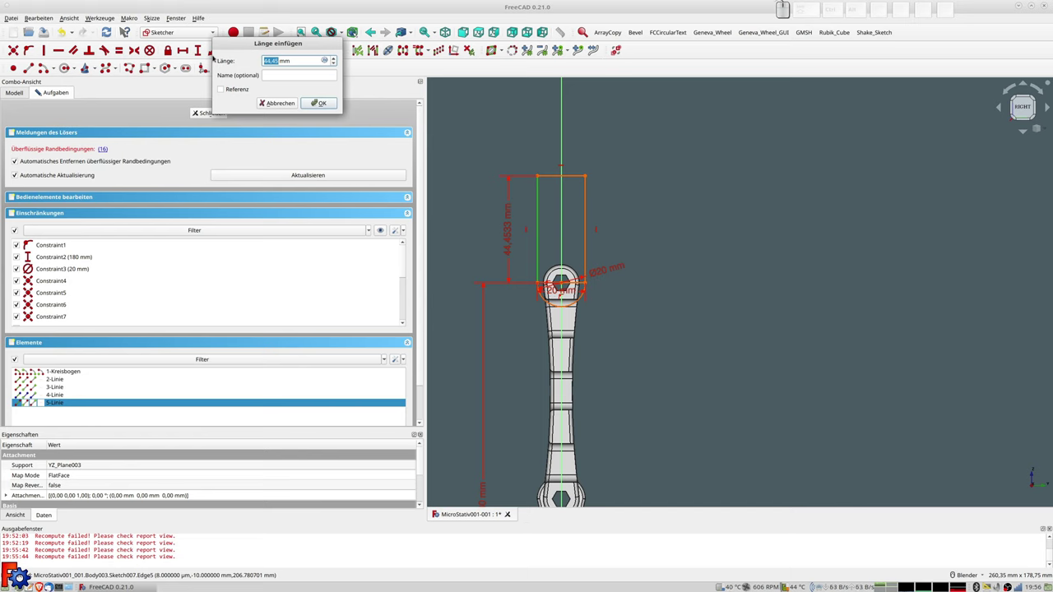
{"action": "type", "text": "40"}
{"action": "key", "text": "Return"}
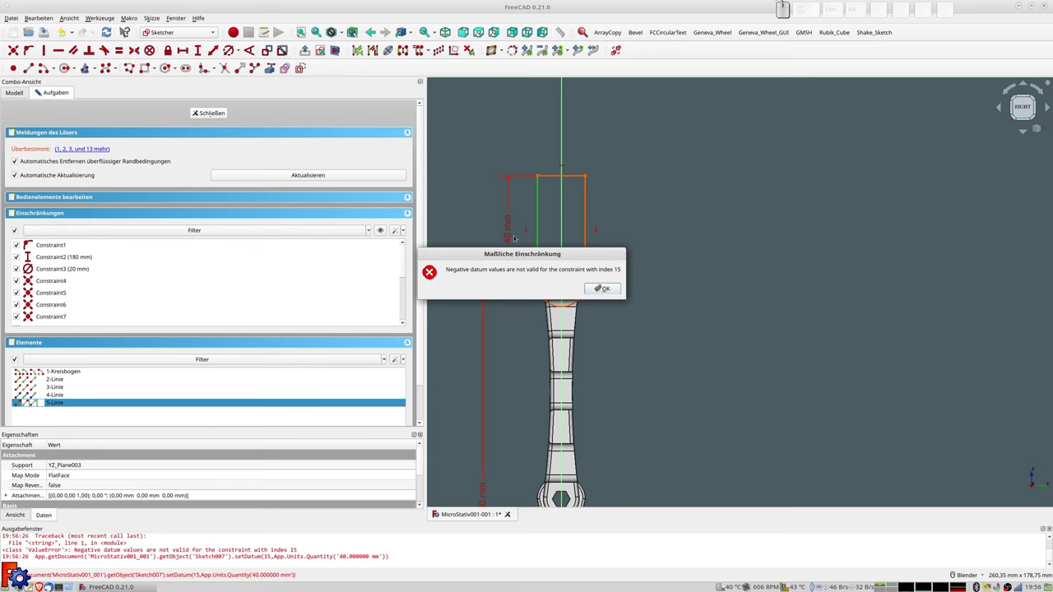
{"action": "left_click", "coordinate": [603, 289]}
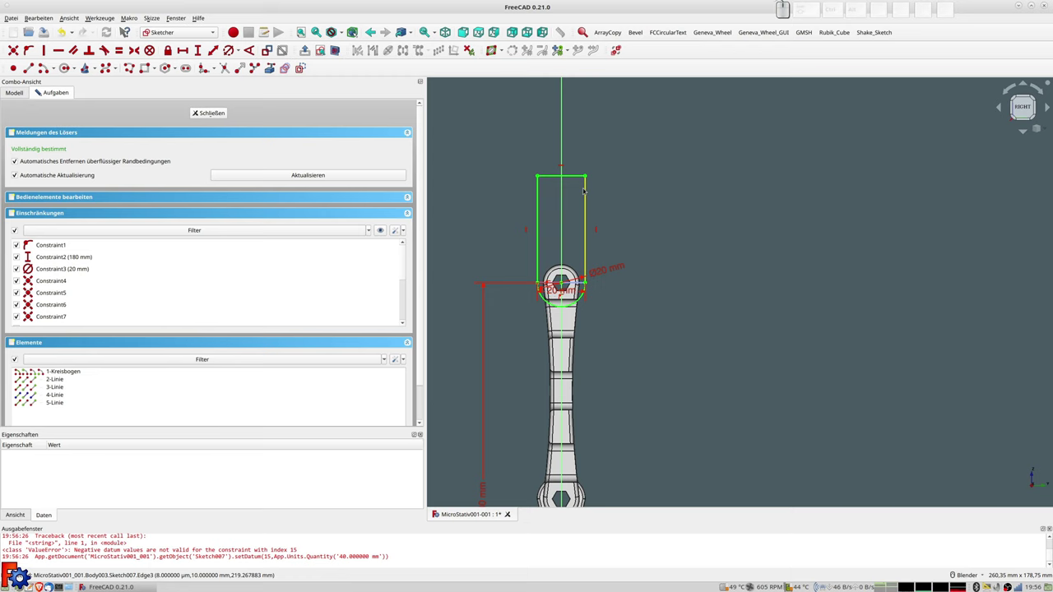
Pull the rectangle's top edge down and delete the 20 mm diameter constraint.
{"action": "scroll", "coordinate": [583, 191], "scroll_direction": "up", "scroll_amount": 2}
{"action": "scroll", "coordinate": [584, 190], "scroll_direction": "down", "scroll_amount": 1}
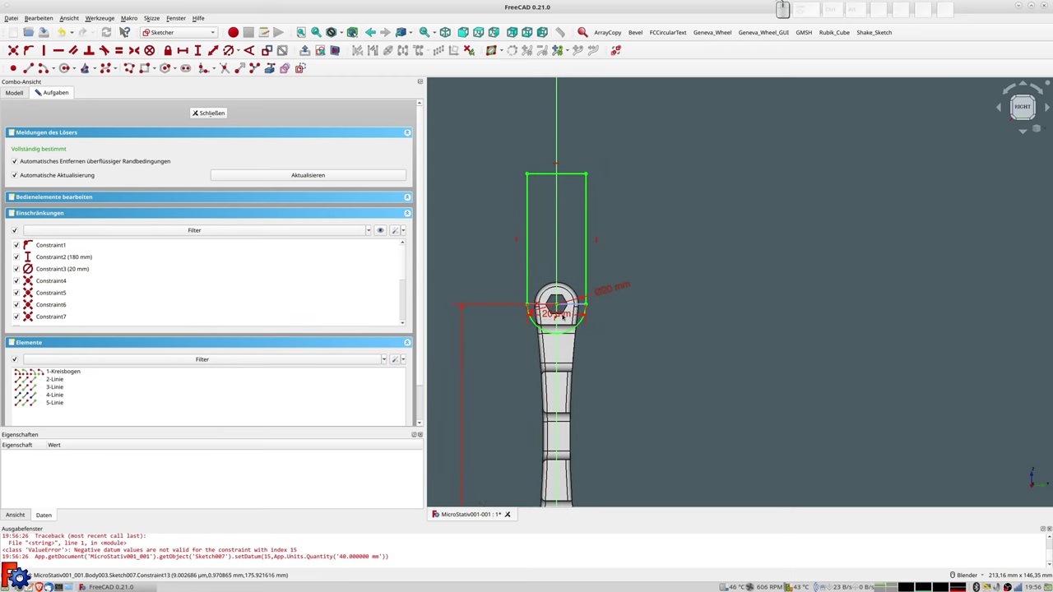
{"action": "left_click_drag", "start_coordinate": [569, 177], "coordinate": [576, 234]}
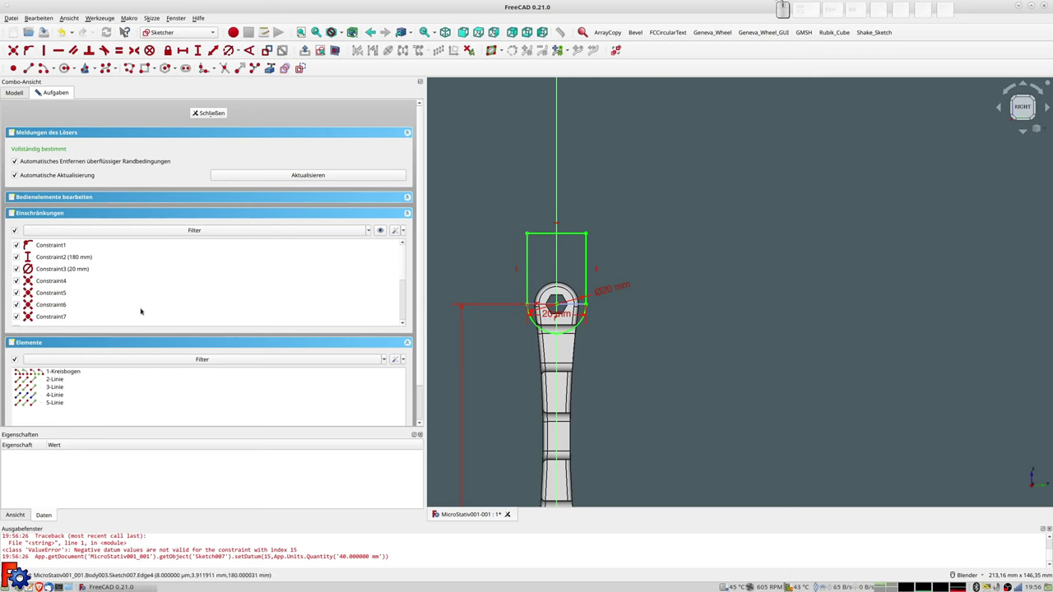
{"action": "left_click", "coordinate": [607, 294]}
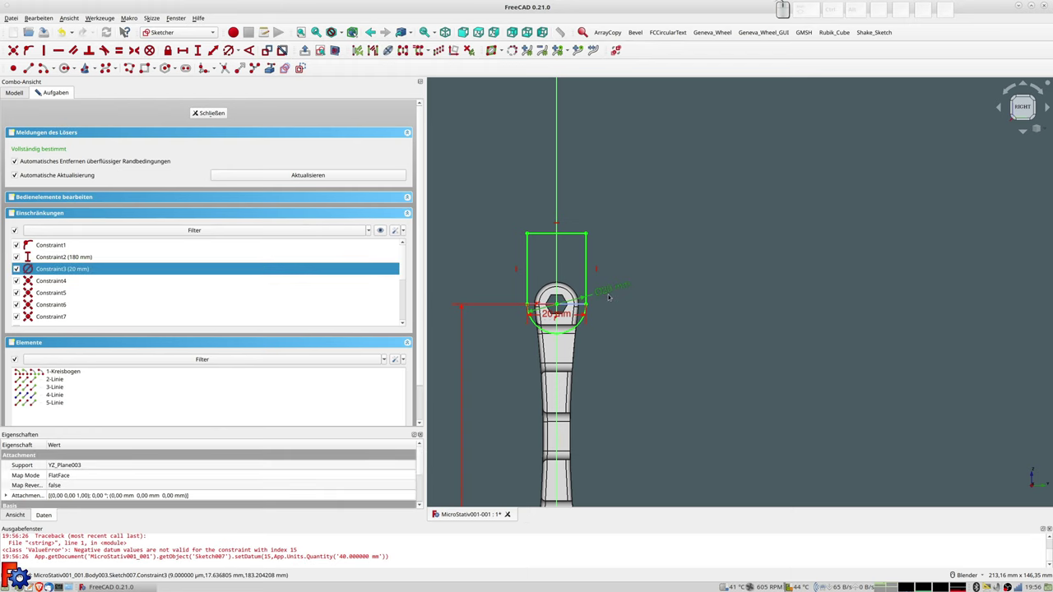
{"action": "key", "text": "Delete"}
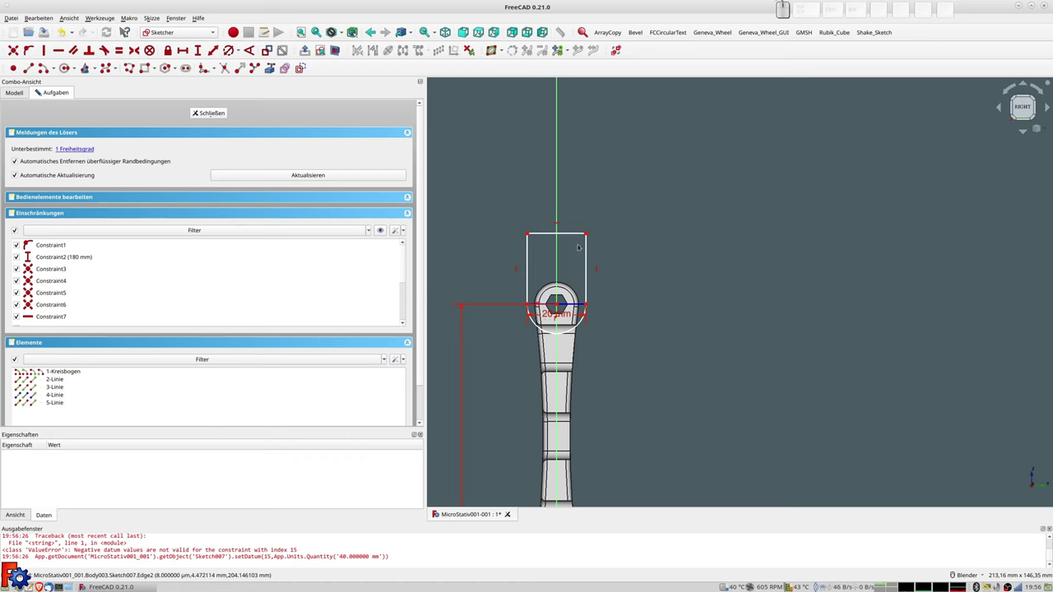
Give the rectangle's right edge a 30 mm vertical distance constraint.
{"action": "left_click", "coordinate": [585, 251]}
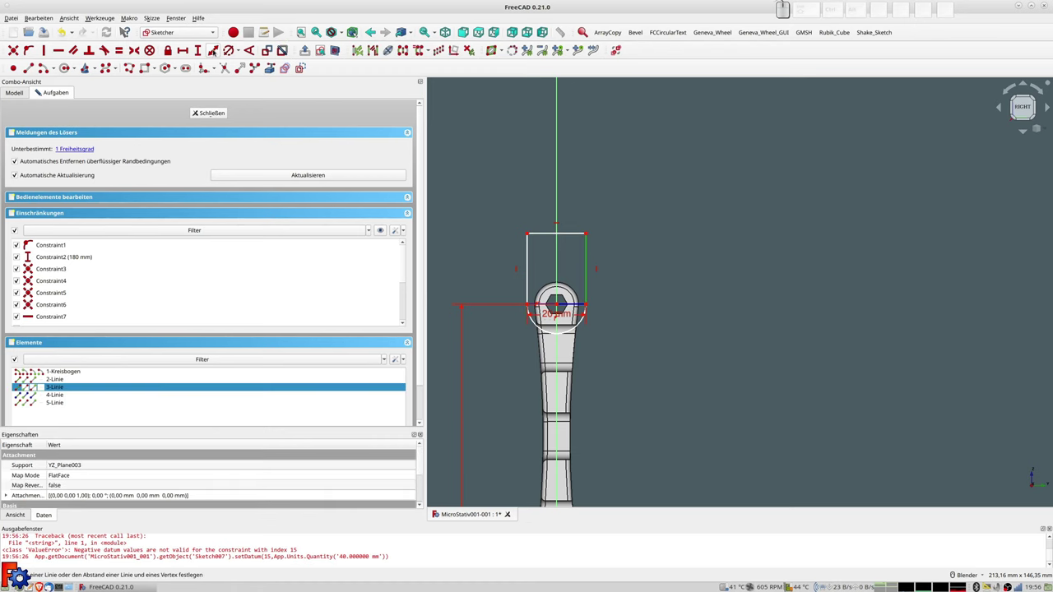
{"action": "left_click", "coordinate": [212, 50]}
{"action": "type", "text": "30"}
{"action": "key", "text": "Return"}
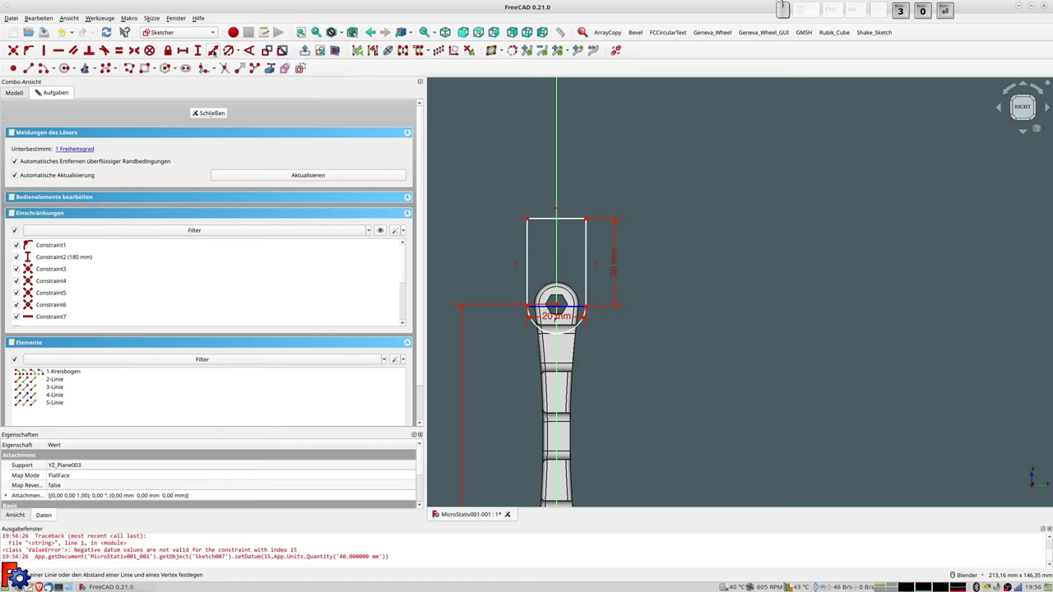
{"action": "left_click_drag", "start_coordinate": [587, 309], "coordinate": [587, 303]}
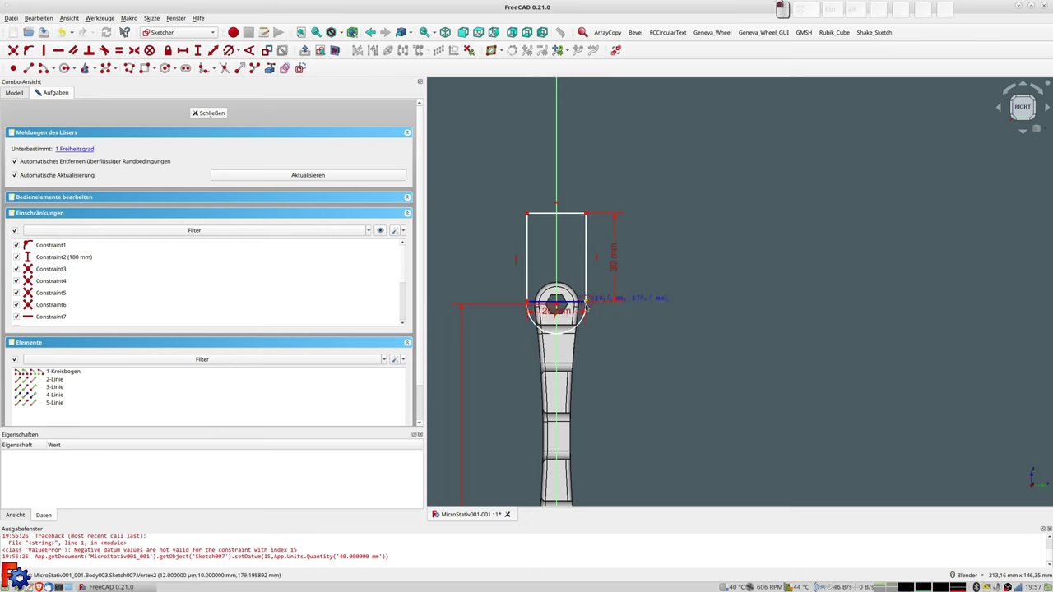
{"action": "scroll", "coordinate": [587, 306], "scroll_direction": "up", "scroll_amount": 5}
{"action": "scroll", "coordinate": [568, 271], "scroll_direction": "up", "scroll_amount": 1}
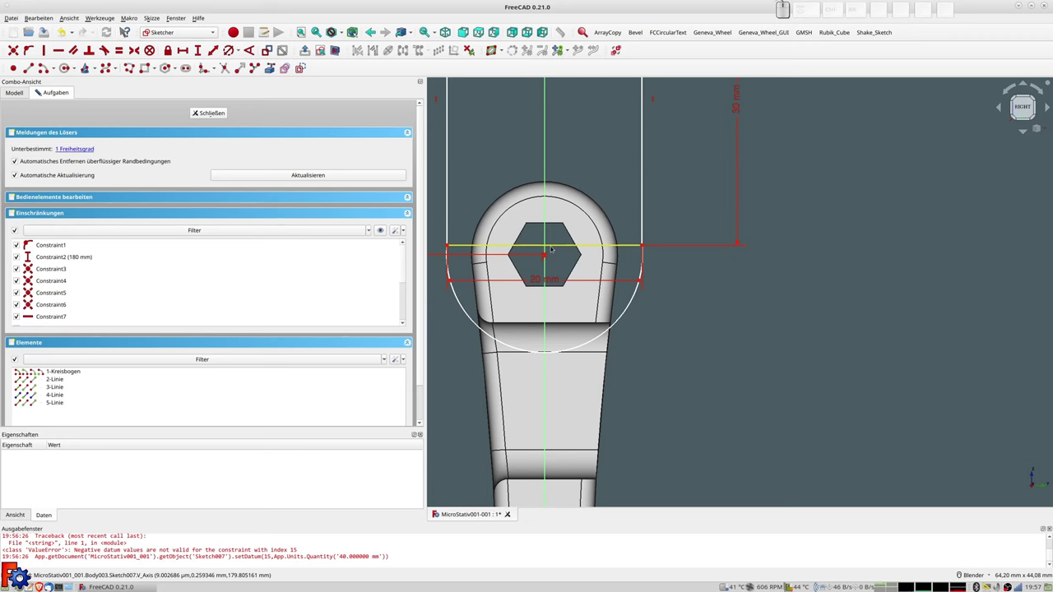
Place the arc centre on the rectangle's bottom line, fully constraining the sketch.
{"action": "left_click", "coordinate": [552, 248]}
{"action": "left_click", "coordinate": [545, 256]}
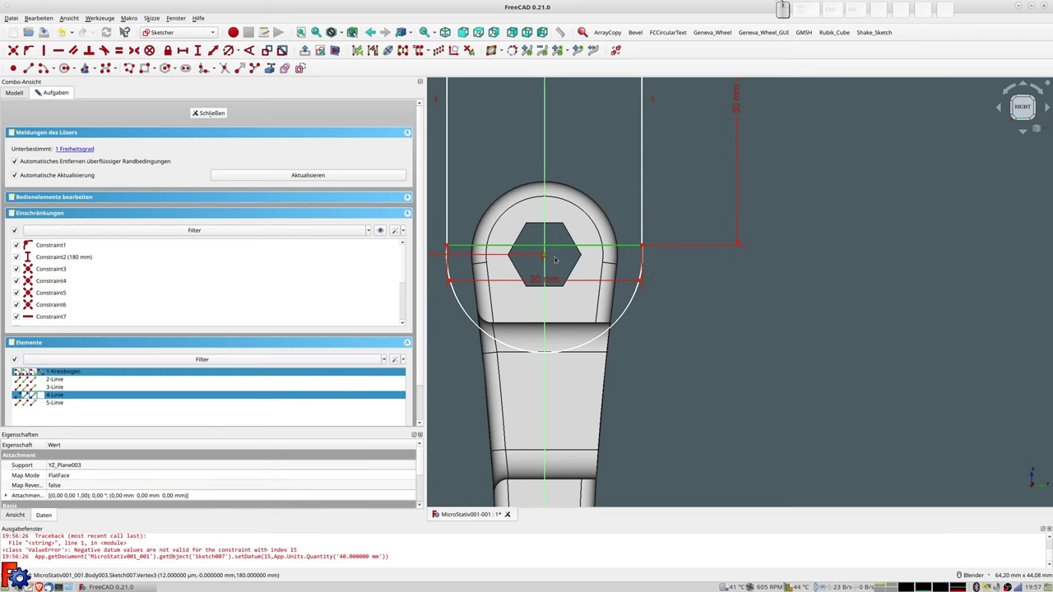
{"action": "key", "text": "o"}
{"action": "scroll", "coordinate": [547, 280], "scroll_direction": "down", "scroll_amount": 3}
{"action": "scroll", "coordinate": [547, 280], "scroll_direction": "down", "scroll_amount": 3}
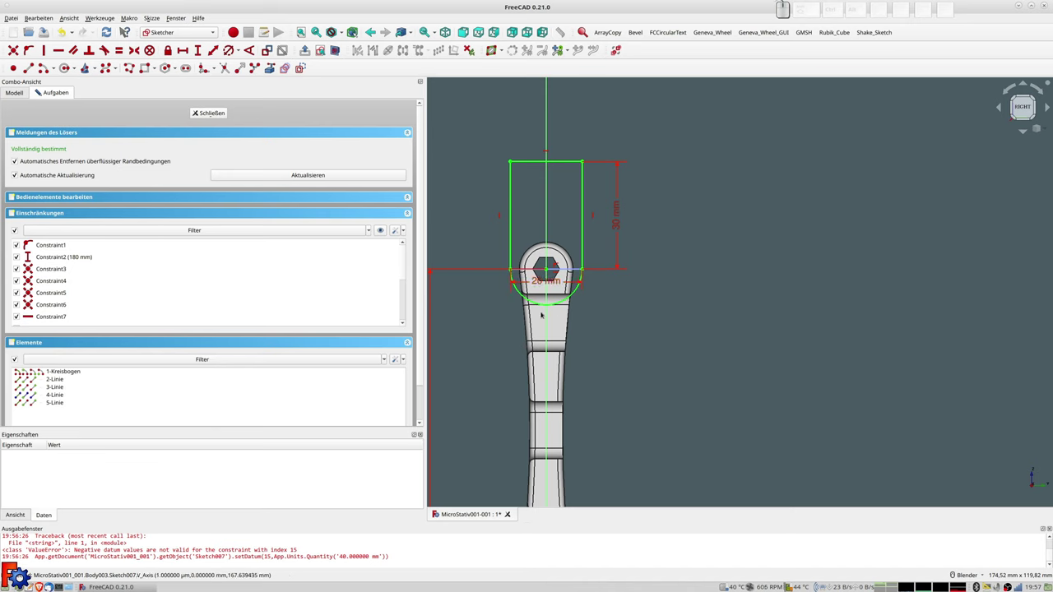
{"action": "scroll", "coordinate": [566, 409], "scroll_direction": "down", "scroll_amount": 5}
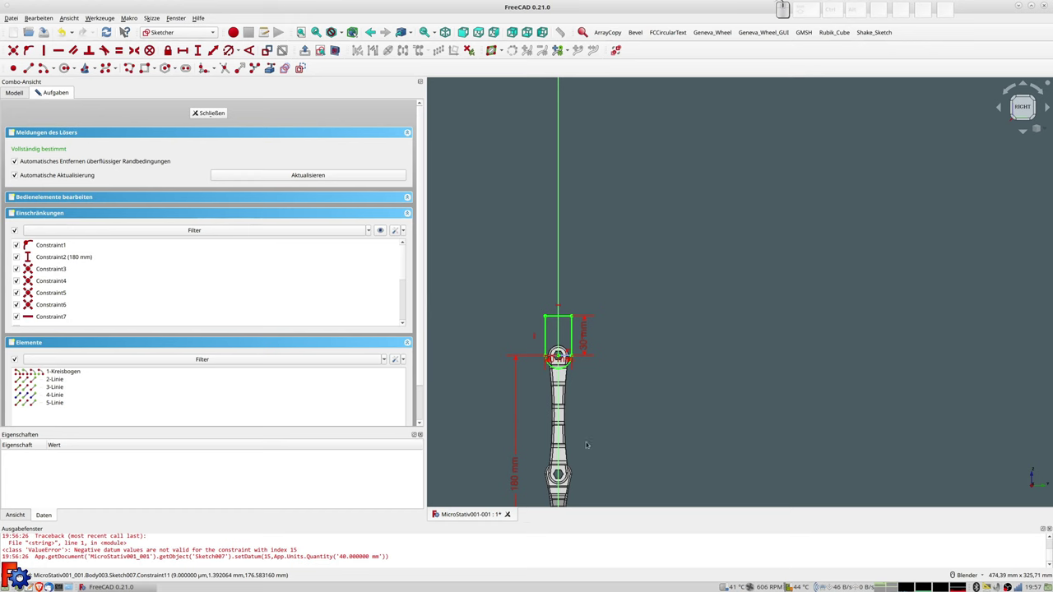
{"action": "scroll", "coordinate": [607, 317], "scroll_direction": "up", "scroll_amount": 2}
{"action": "scroll", "coordinate": [607, 317], "scroll_direction": "up", "scroll_amount": 3}
{"action": "scroll", "coordinate": [606, 317], "scroll_direction": "up", "scroll_amount": 2}
{"action": "middle_click_drag", "start_coordinate": [606, 318], "coordinate": [852, 274]}
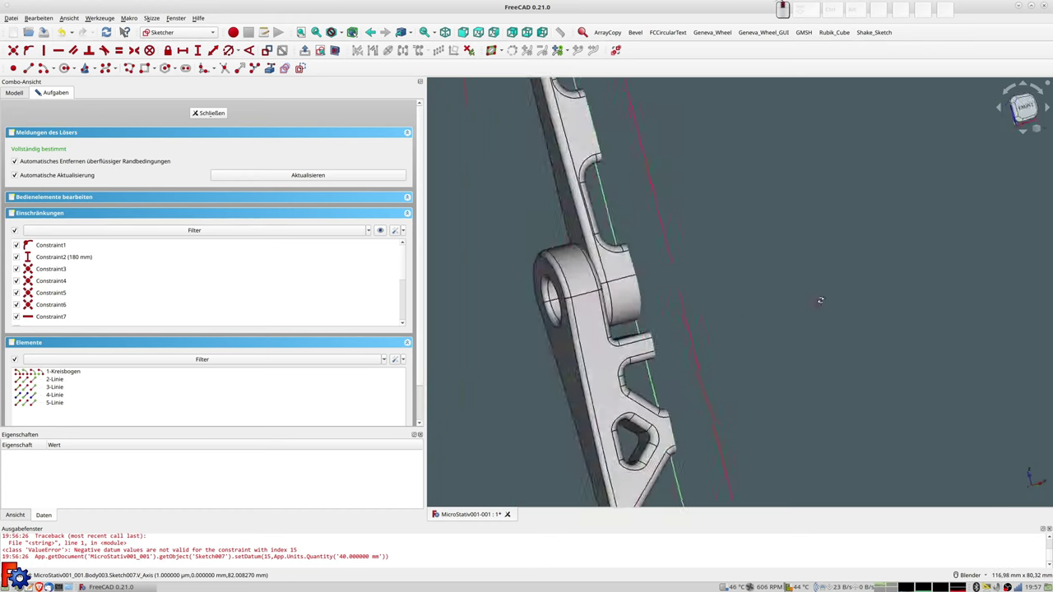
{"action": "key", "text": "3"}
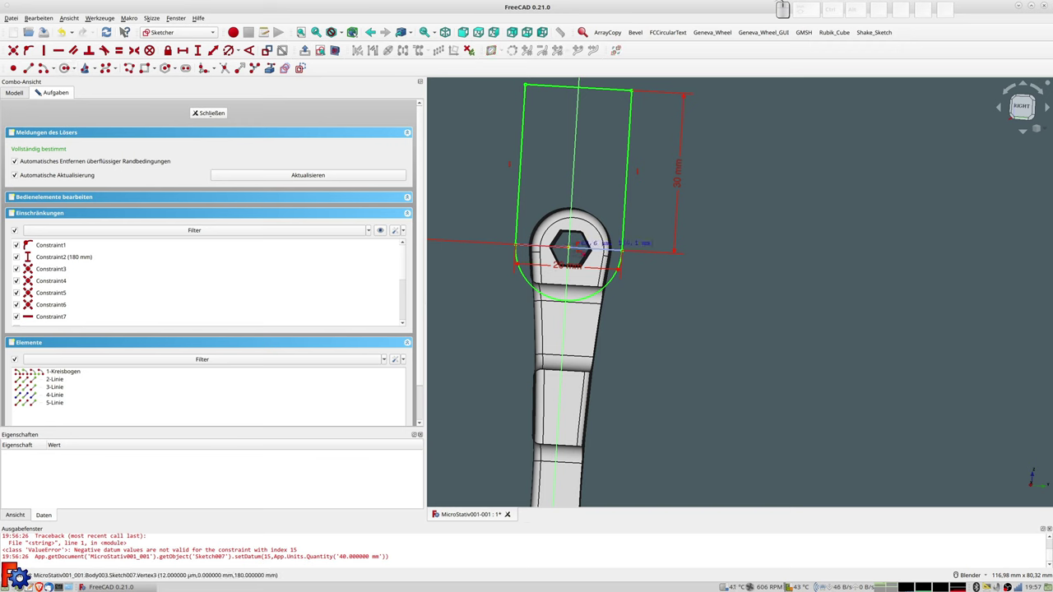
{"action": "scroll", "coordinate": [583, 269], "scroll_direction": "up", "scroll_amount": 5}
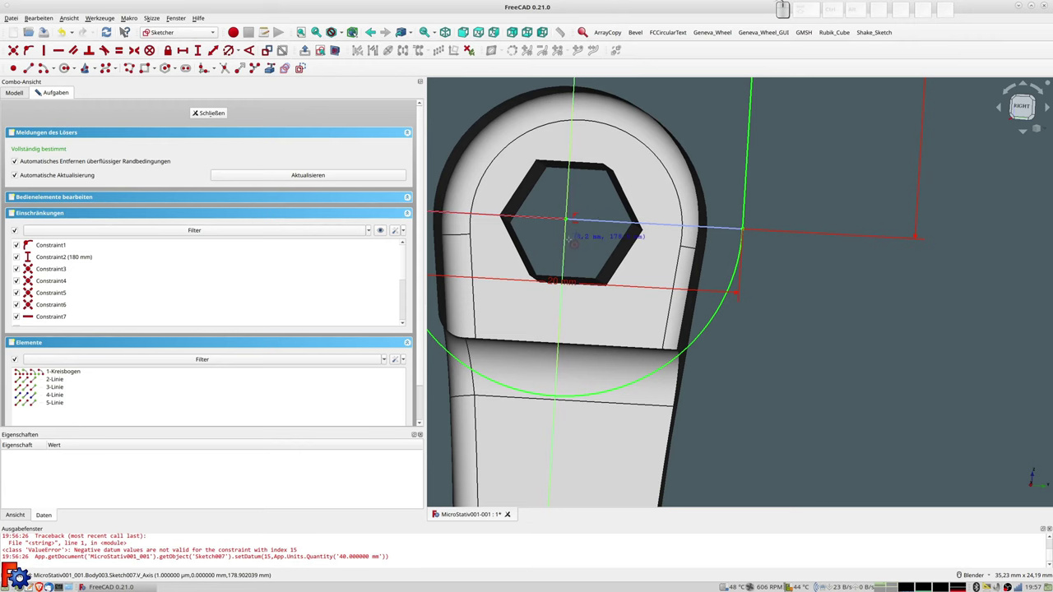
{"action": "key", "text": "o"}
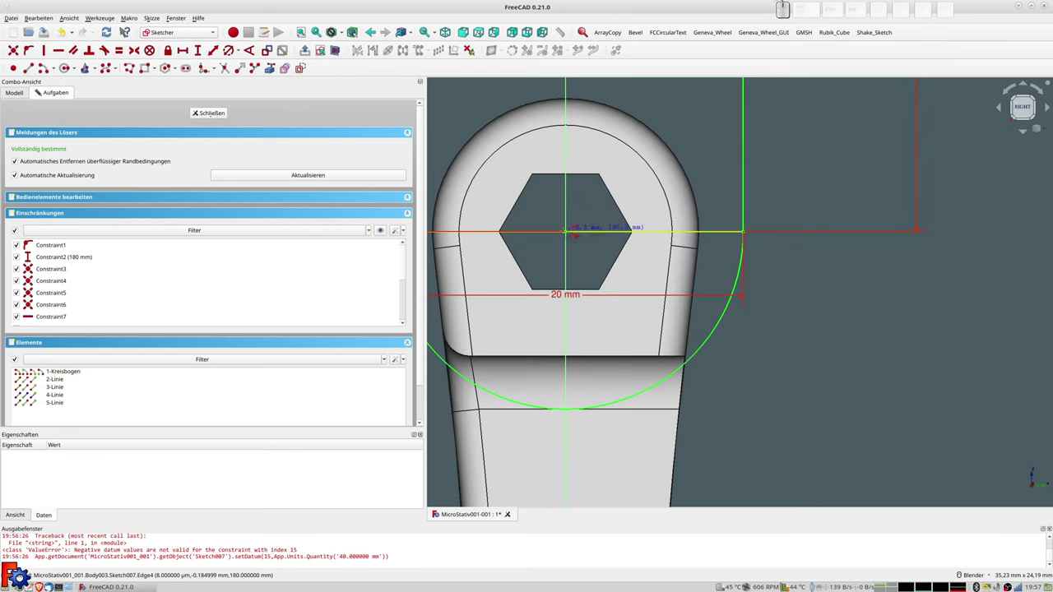
Draw a 10 mm diameter circle around the hex socket at the origin and close the sketch.
{"action": "left_click", "coordinate": [567, 231]}
{"action": "left_click", "coordinate": [628, 196]}
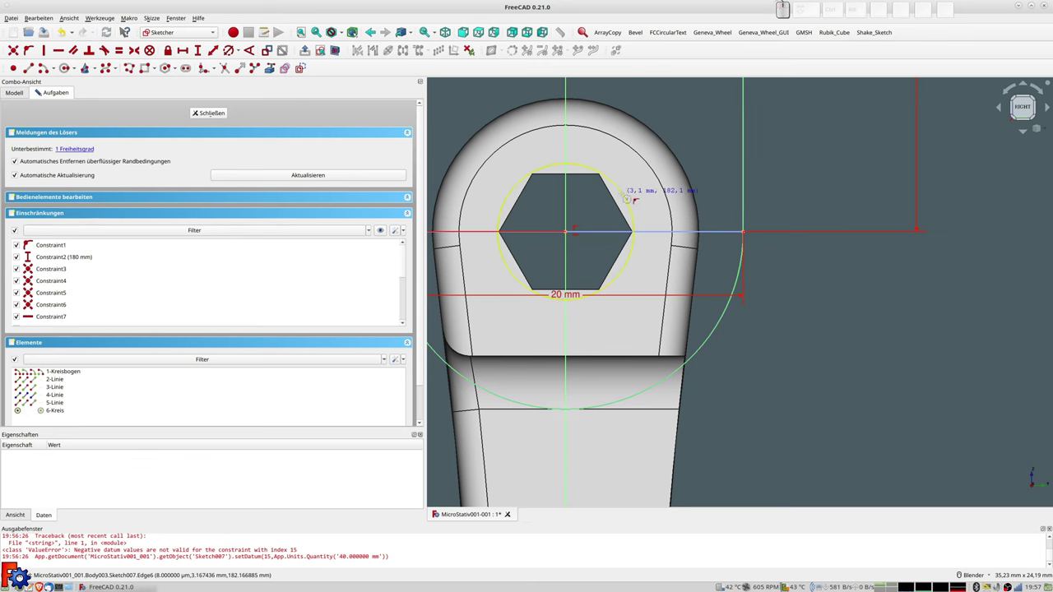
{"action": "key", "text": "Escape"}
{"action": "left_click", "coordinate": [623, 198]}
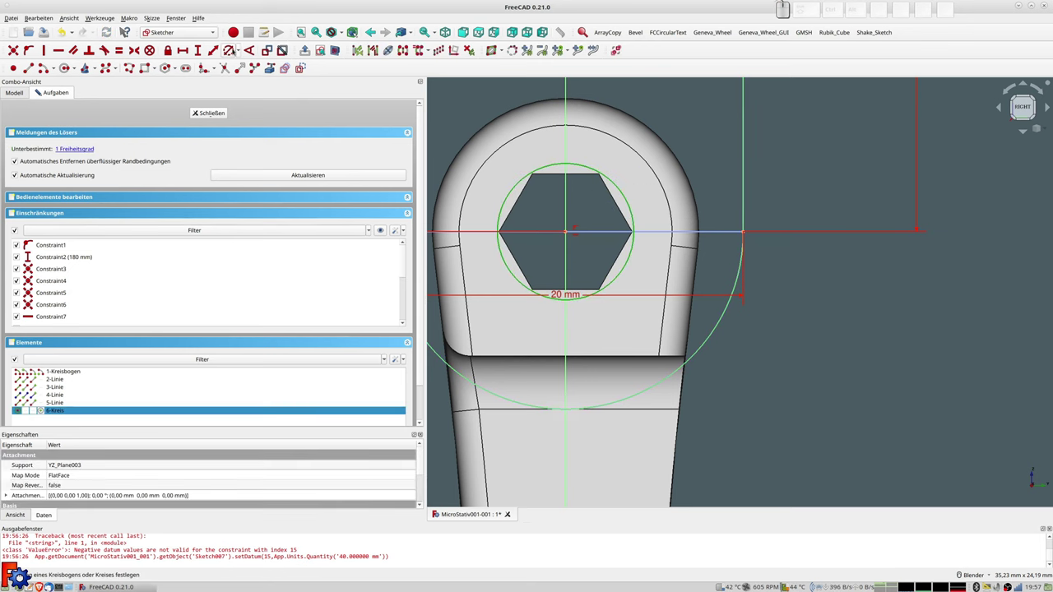
{"action": "left_click", "coordinate": [229, 50]}
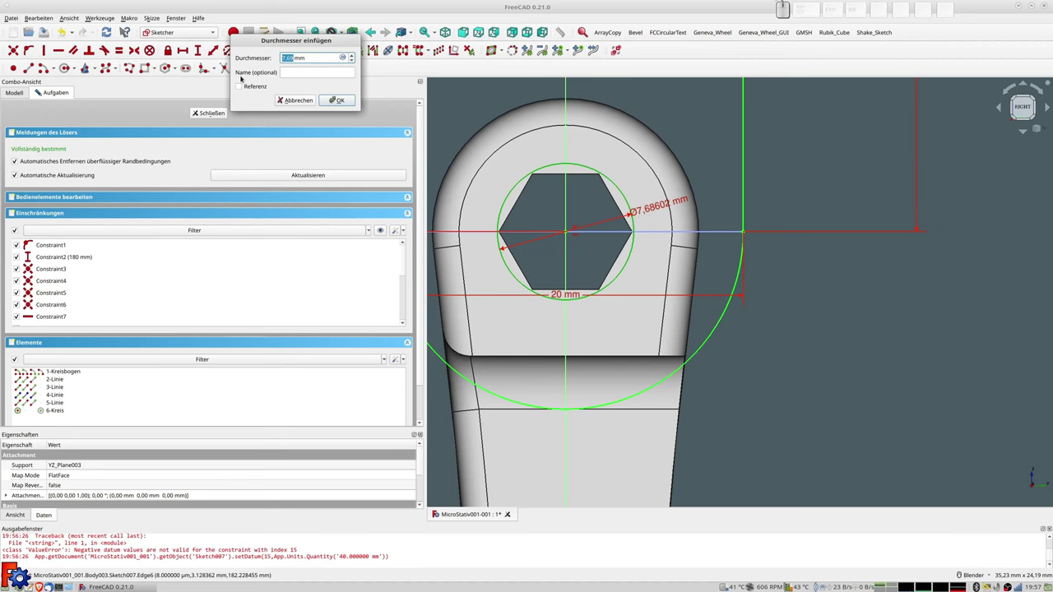
{"action": "type", "text": "10"}
{"action": "key", "text": "Return"}
{"action": "scroll", "coordinate": [471, 238], "scroll_direction": "down", "scroll_amount": 3}
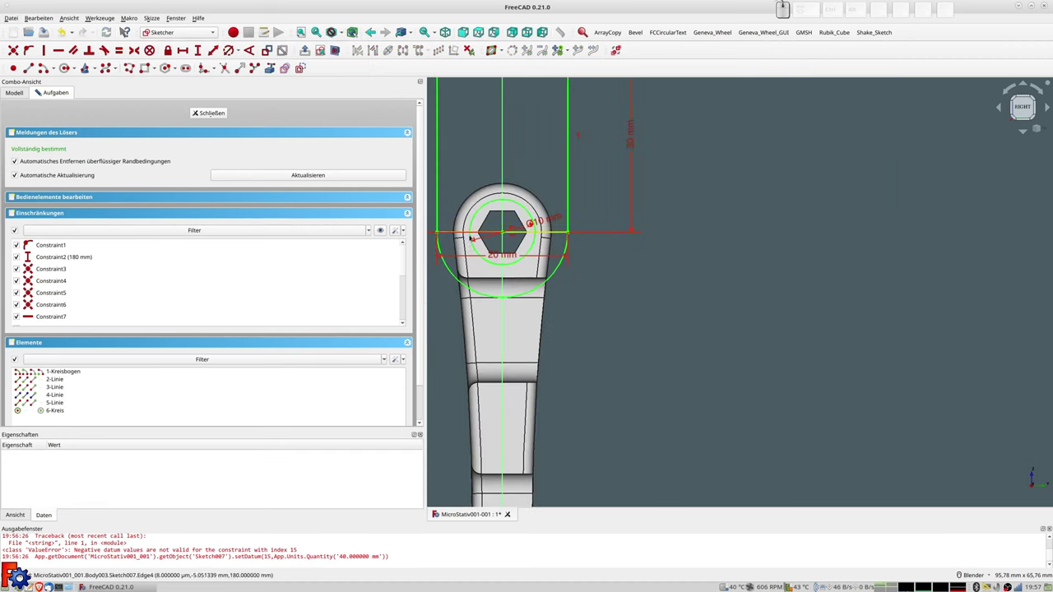
{"action": "left_click", "coordinate": [218, 117]}
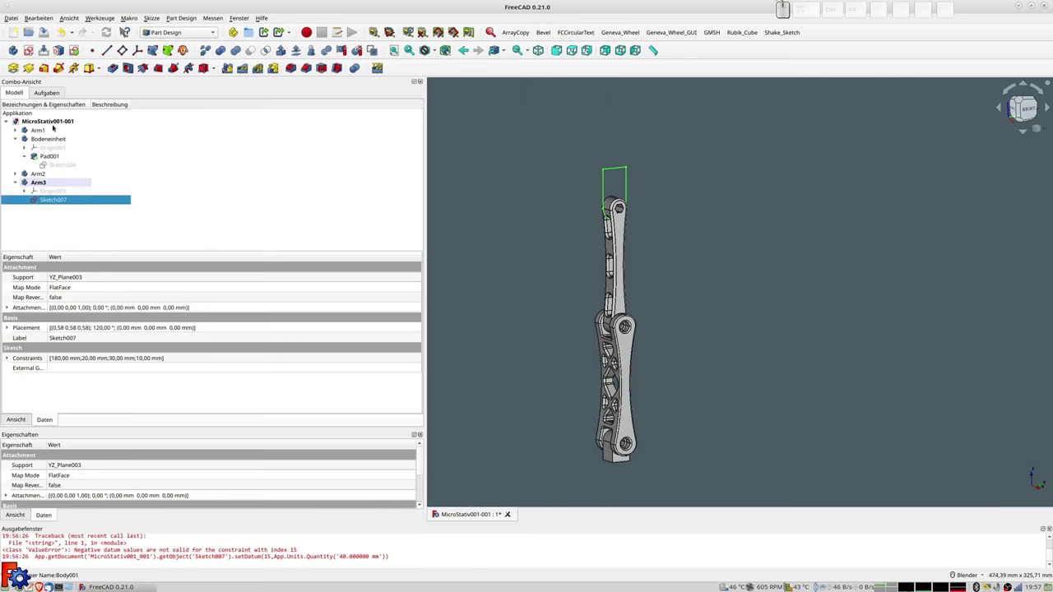
Open Arm1's Sketch002 to check its Ø8.3 mm hole diameter.
{"action": "double_click", "coordinate": [38, 131]}
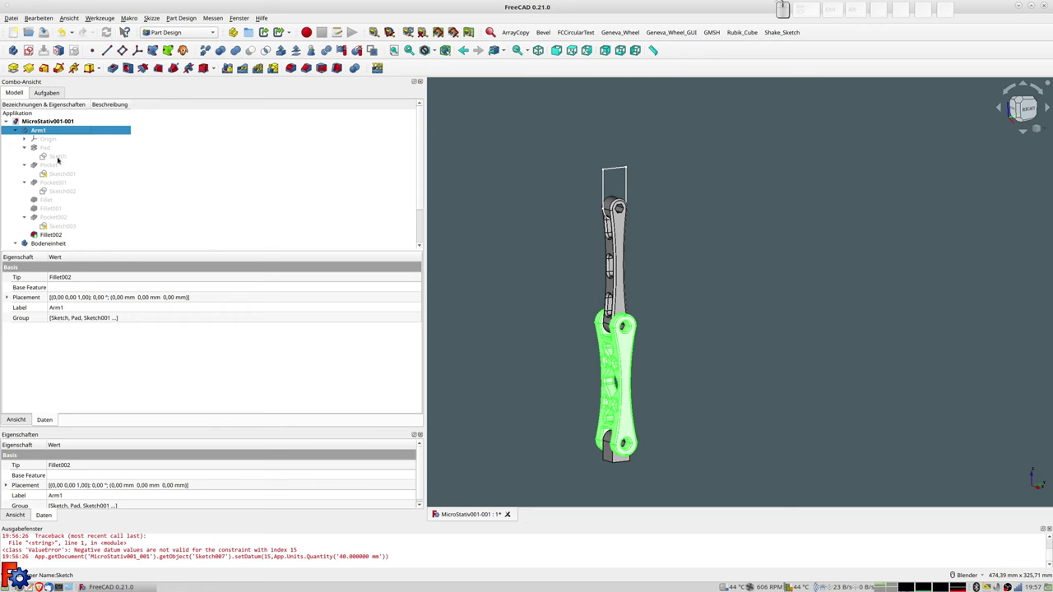
{"action": "double_click", "coordinate": [55, 158]}
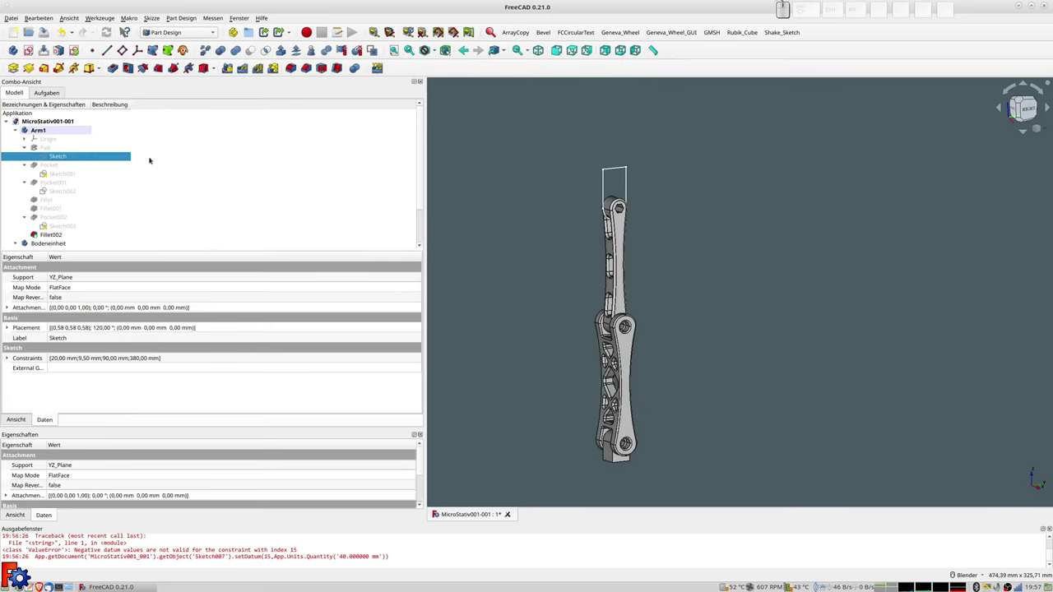
{"action": "double_click", "coordinate": [59, 191]}
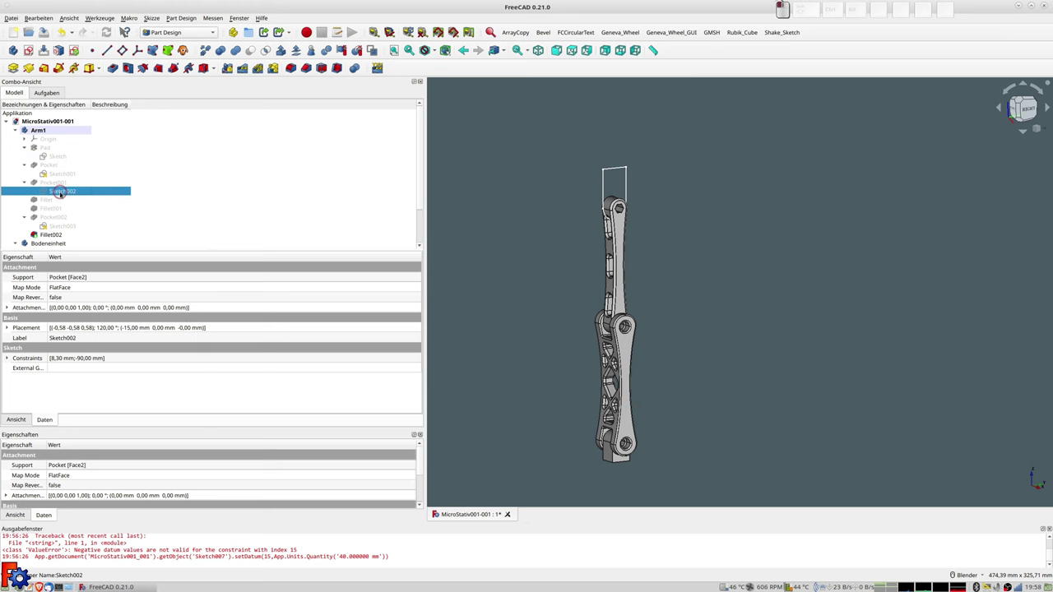
{"action": "scroll", "coordinate": [650, 263], "scroll_direction": "up", "scroll_amount": 1}
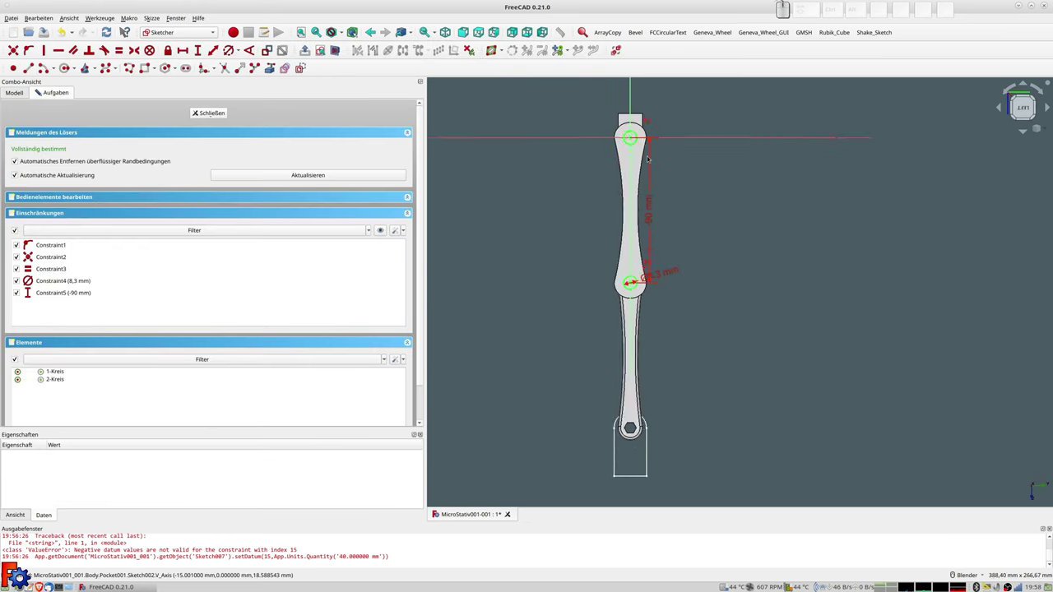
{"action": "scroll", "coordinate": [658, 306], "scroll_direction": "up", "scroll_amount": 2}
{"action": "scroll", "coordinate": [659, 311], "scroll_direction": "up", "scroll_amount": 3}
{"action": "scroll", "coordinate": [659, 311], "scroll_direction": "up", "scroll_amount": 2}
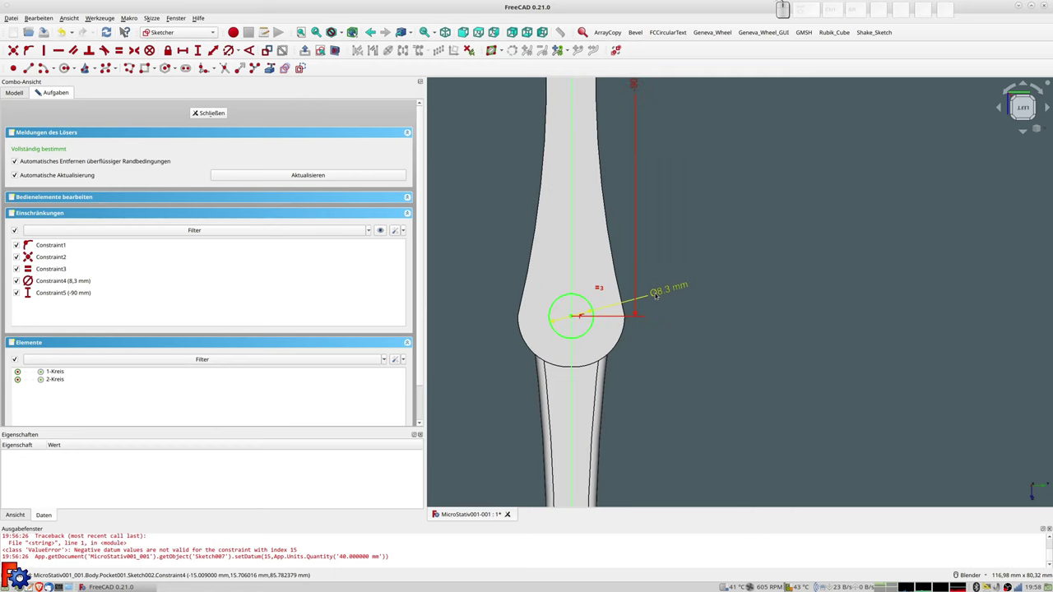
{"action": "left_click_drag", "start_coordinate": [656, 294], "coordinate": [677, 283]}
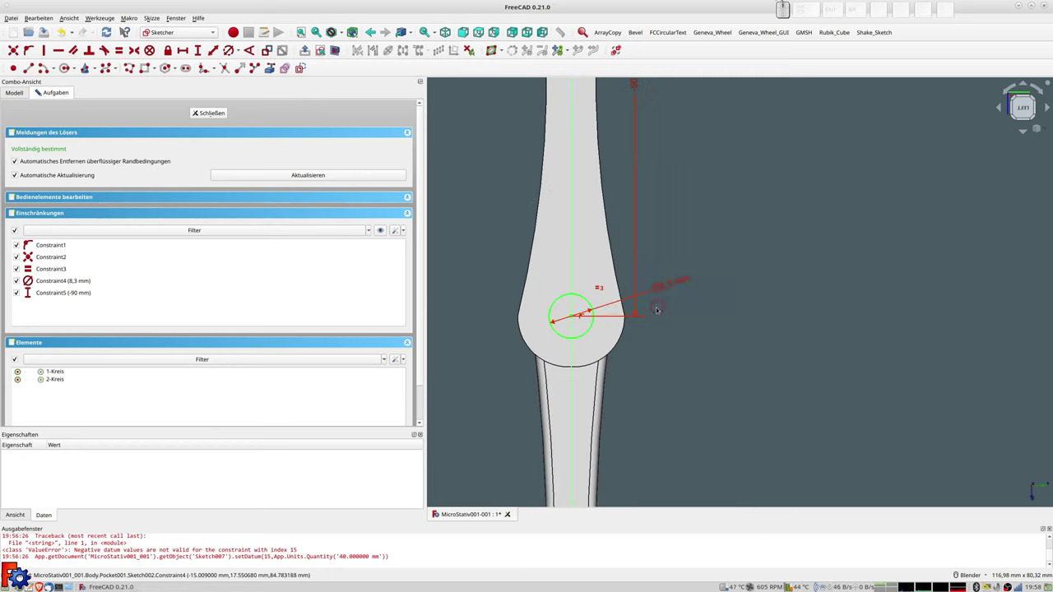
Close Sketch002 and make Arm3 the active body.
{"action": "scroll", "coordinate": [656, 309], "scroll_direction": "up", "scroll_amount": 3}
{"action": "scroll", "coordinate": [656, 310], "scroll_direction": "down", "scroll_amount": 3}
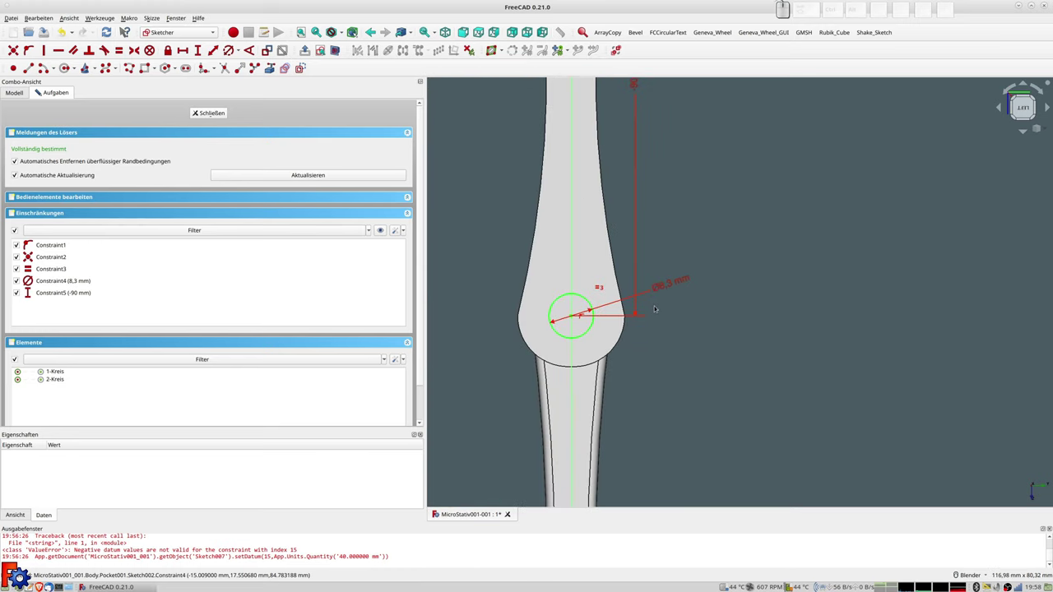
{"action": "left_click", "coordinate": [212, 116]}
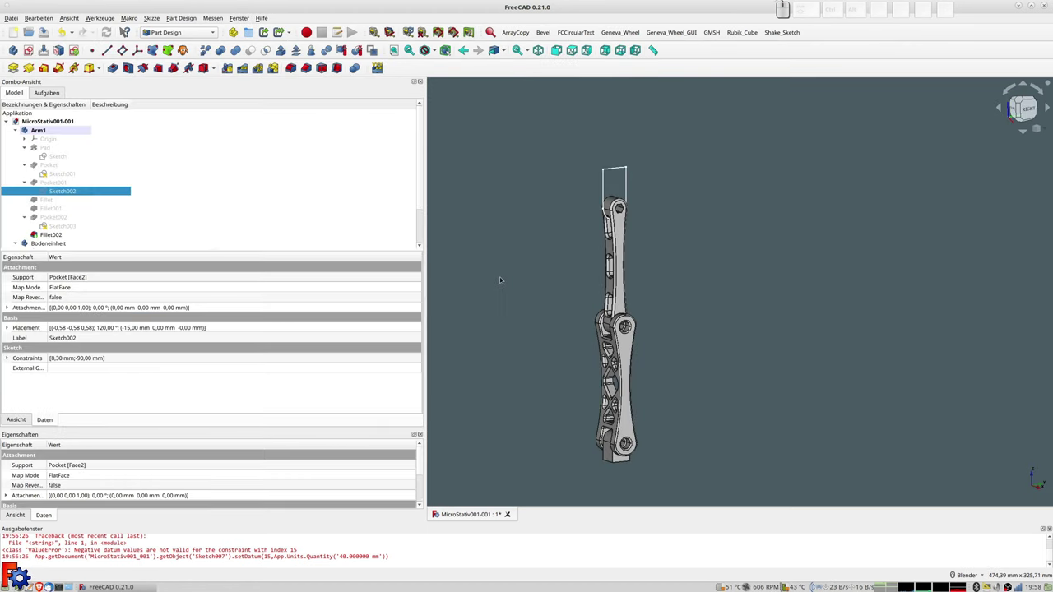
{"action": "scroll", "coordinate": [55, 247], "scroll_direction": "down", "scroll_amount": 2}
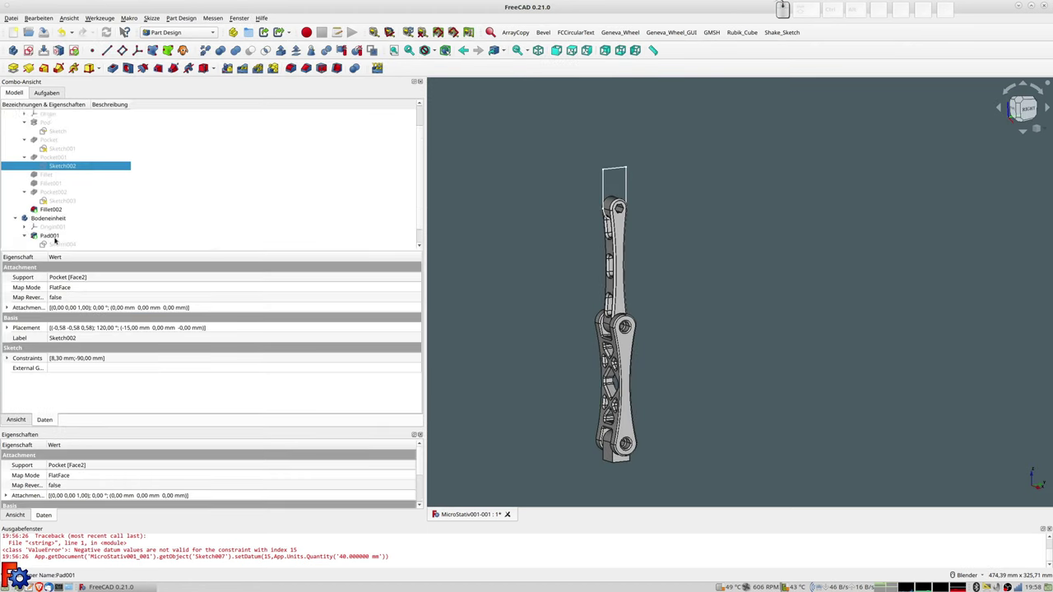
{"action": "double_click", "coordinate": [39, 247]}
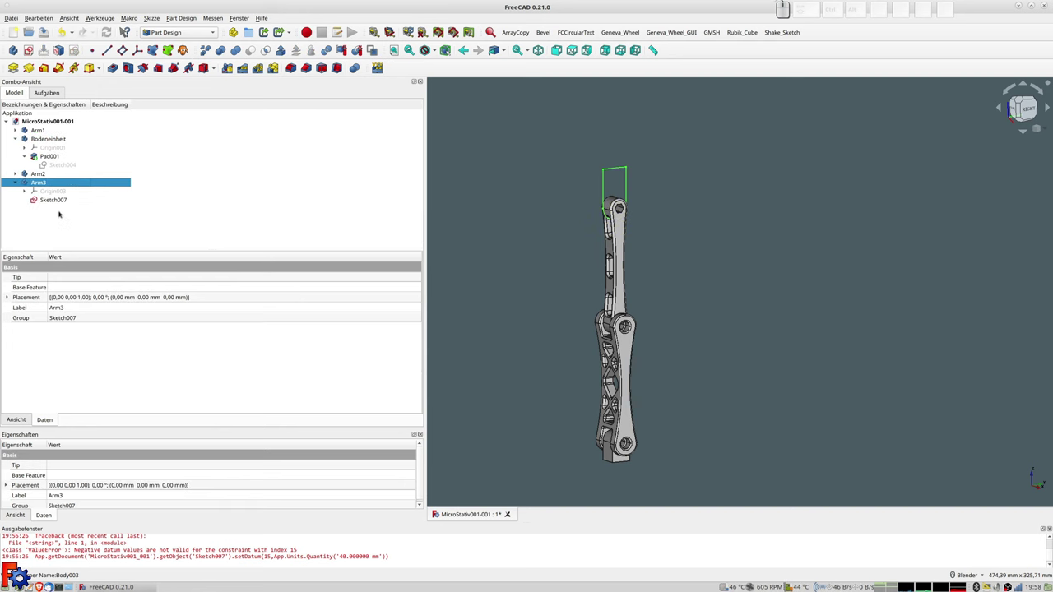
Change Sketch007's hex-hole circle to an 8,3 mm diameter and close the sketch.
{"action": "double_click", "coordinate": [52, 200]}
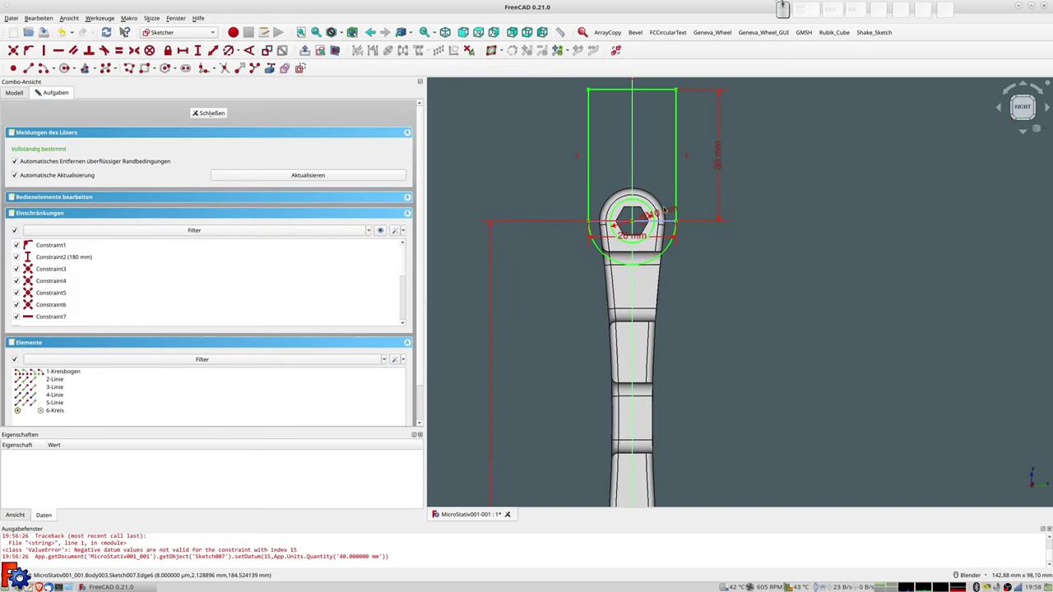
{"action": "scroll", "coordinate": [665, 214], "scroll_direction": "up", "scroll_amount": 2}
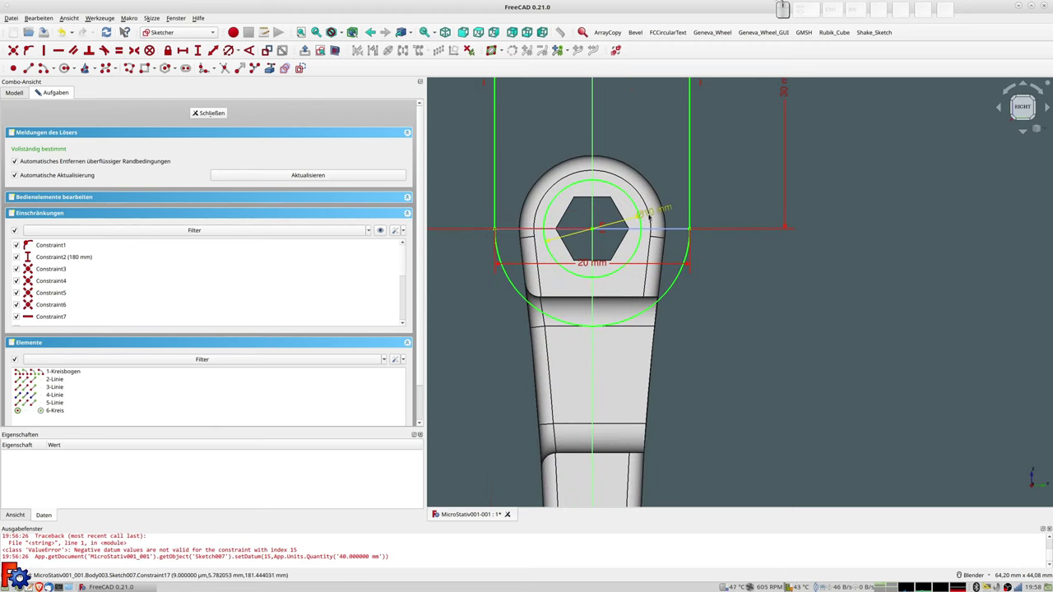
{"action": "left_click", "coordinate": [645, 216]}
{"action": "type", "text": "8"}
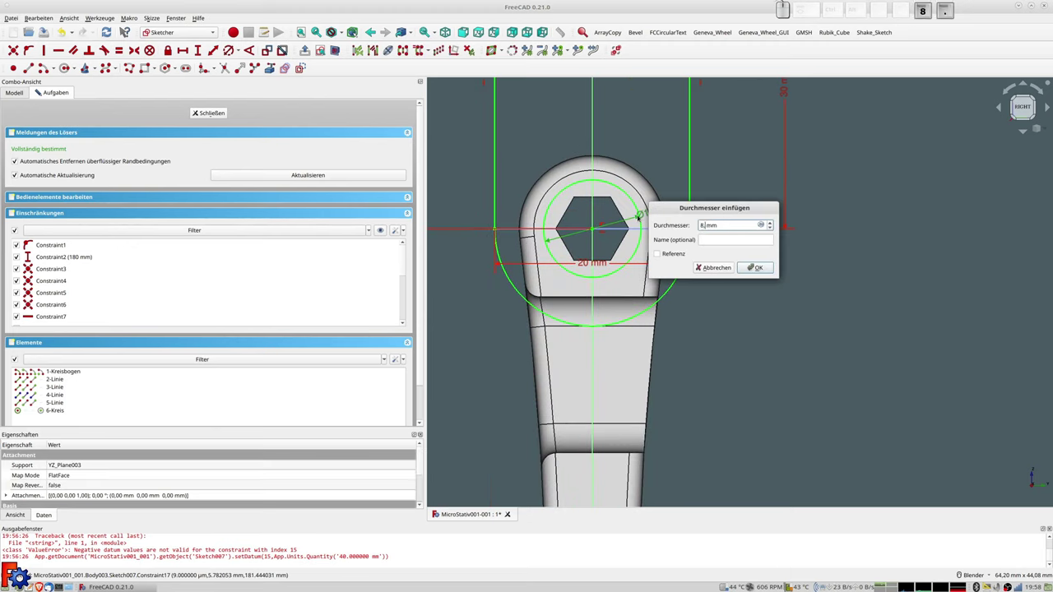
{"action": "key", "text": "Return"}
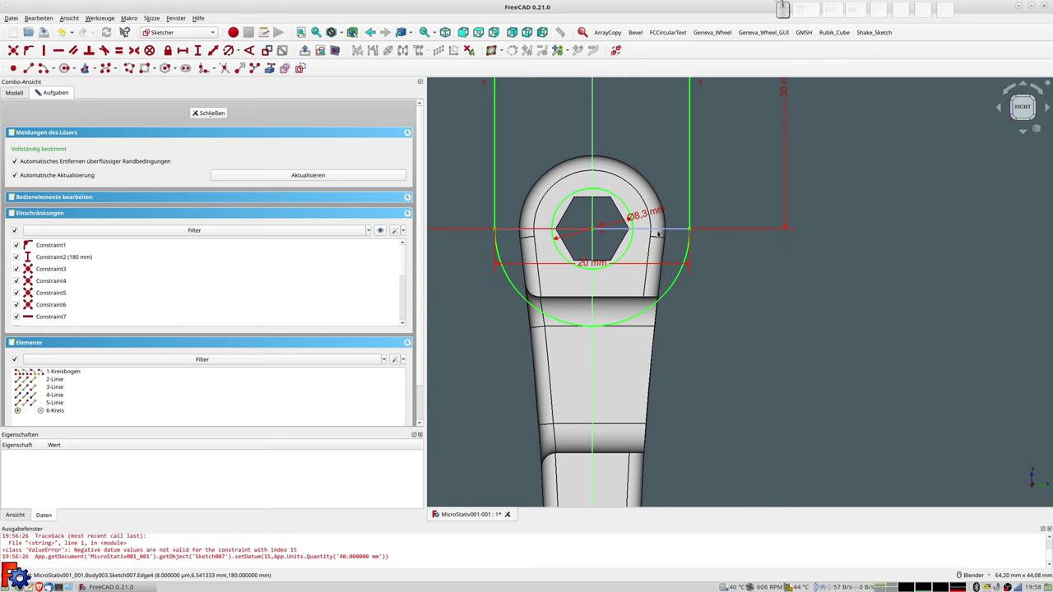
{"action": "middle_click_drag", "start_coordinate": [617, 251], "coordinate": [584, 243], "text": "shift"}
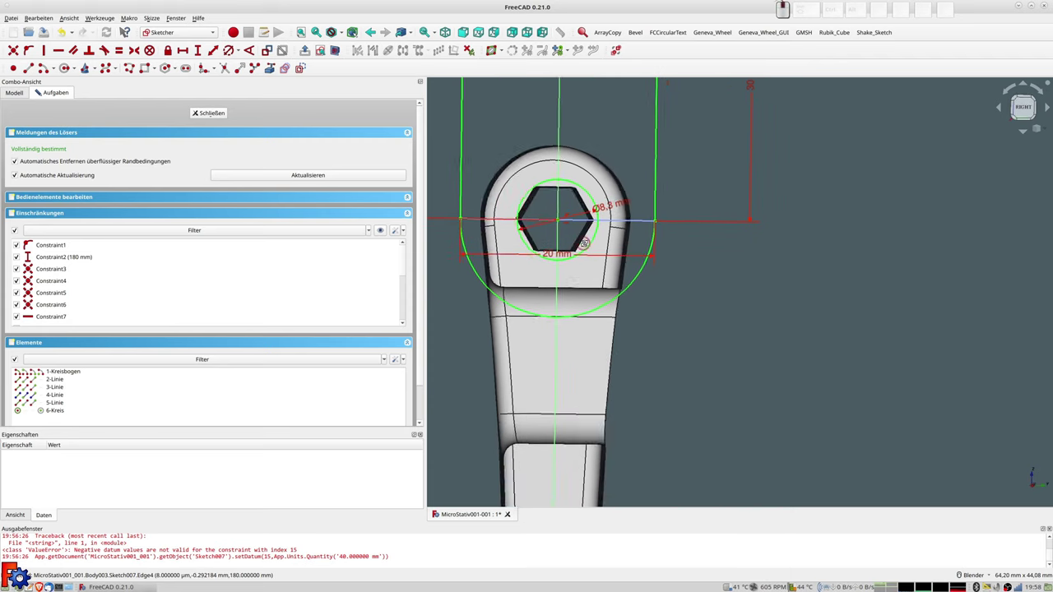
{"action": "left_click", "coordinate": [208, 113]}
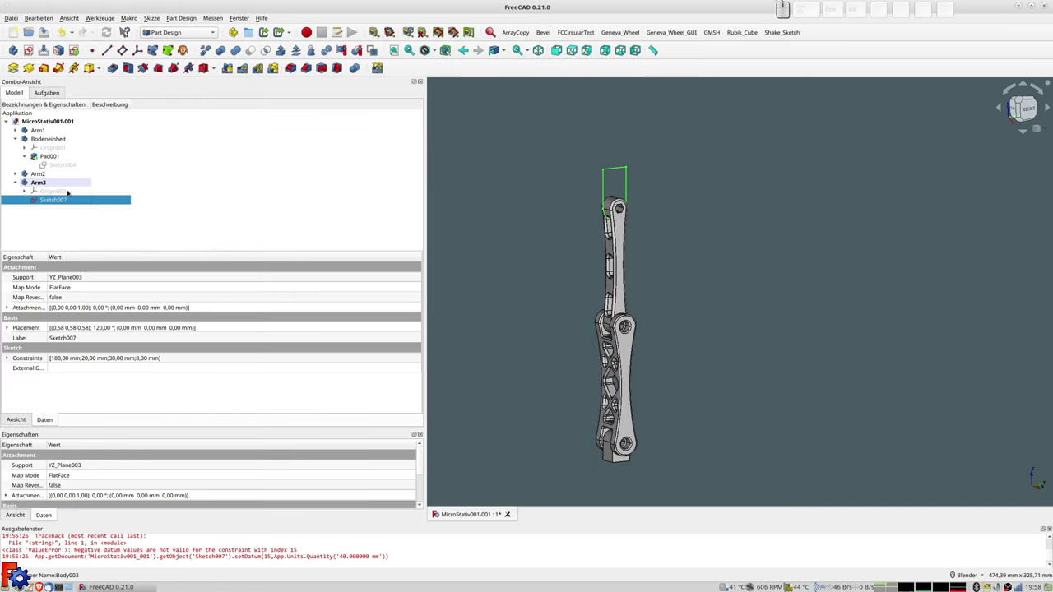
Pad Sketch007 symmetrically to its sketch plane.
{"action": "left_click", "coordinate": [12, 67]}
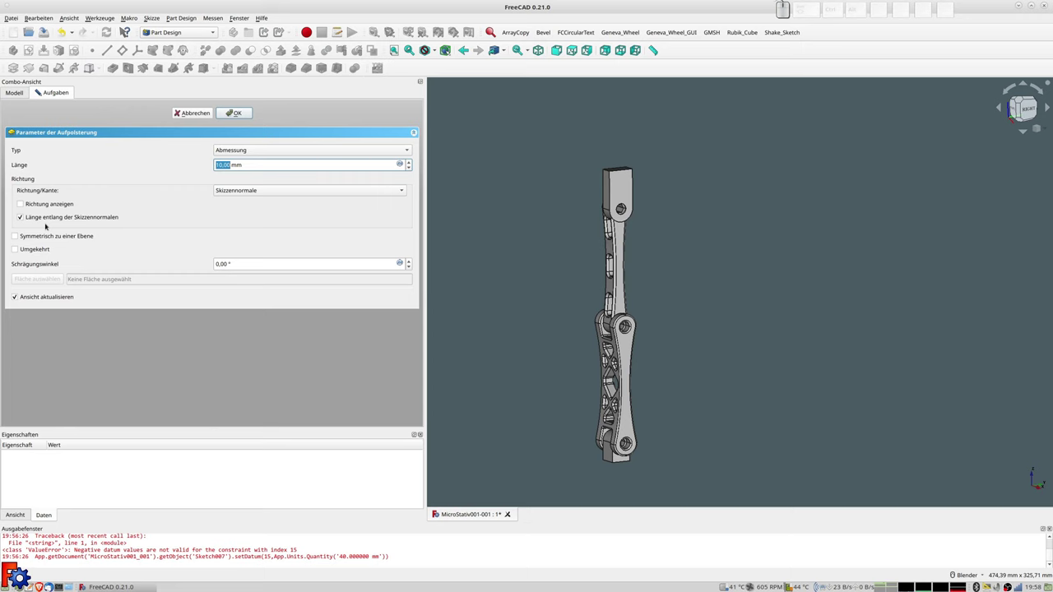
{"action": "left_click", "coordinate": [42, 248]}
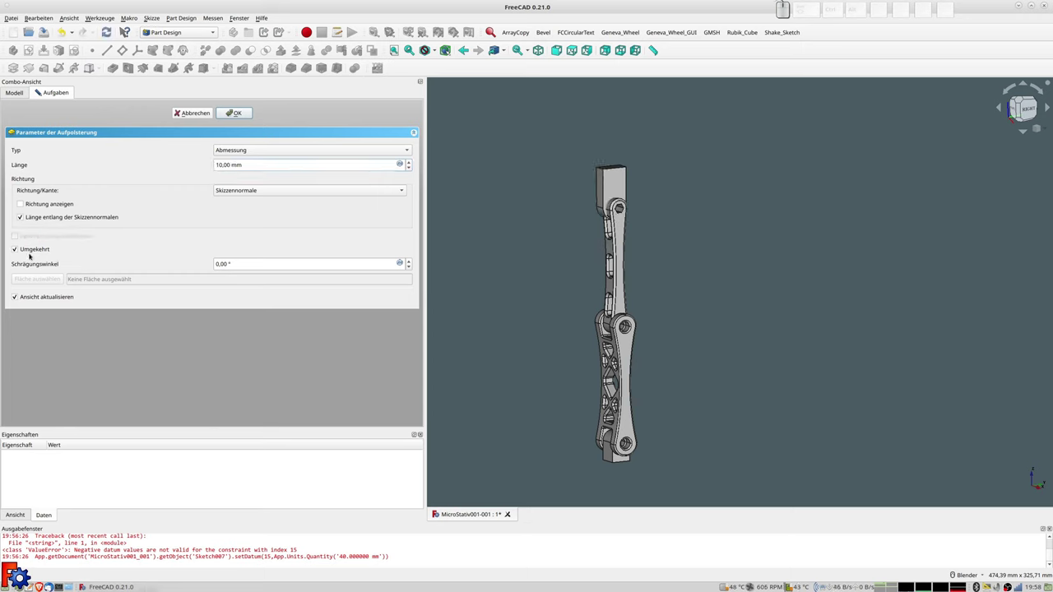
{"action": "left_click", "coordinate": [22, 250]}
{"action": "left_click", "coordinate": [24, 237]}
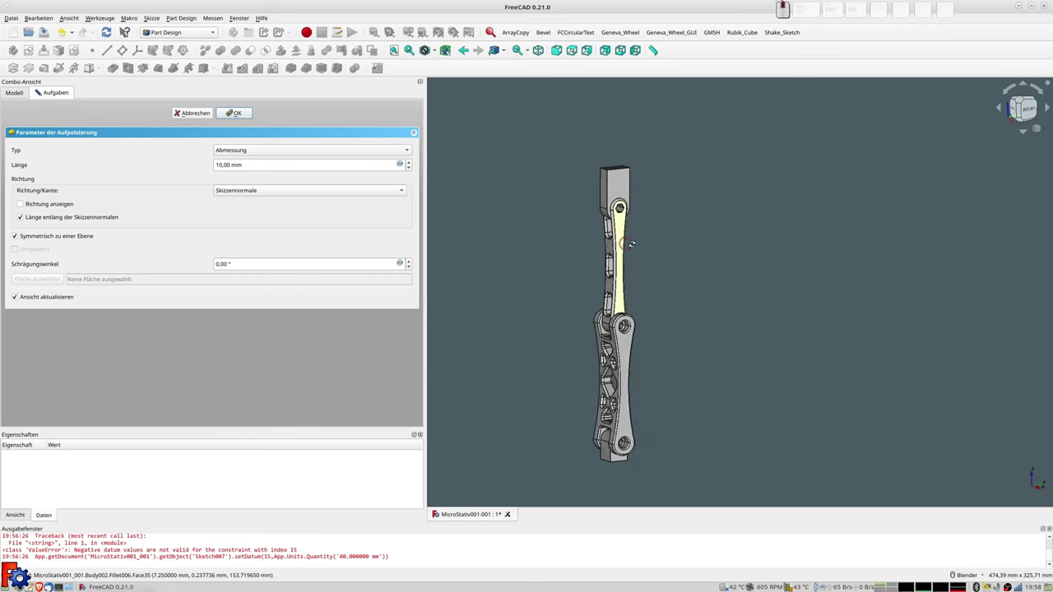
{"action": "middle_click_drag", "start_coordinate": [629, 234], "coordinate": [727, 242]}
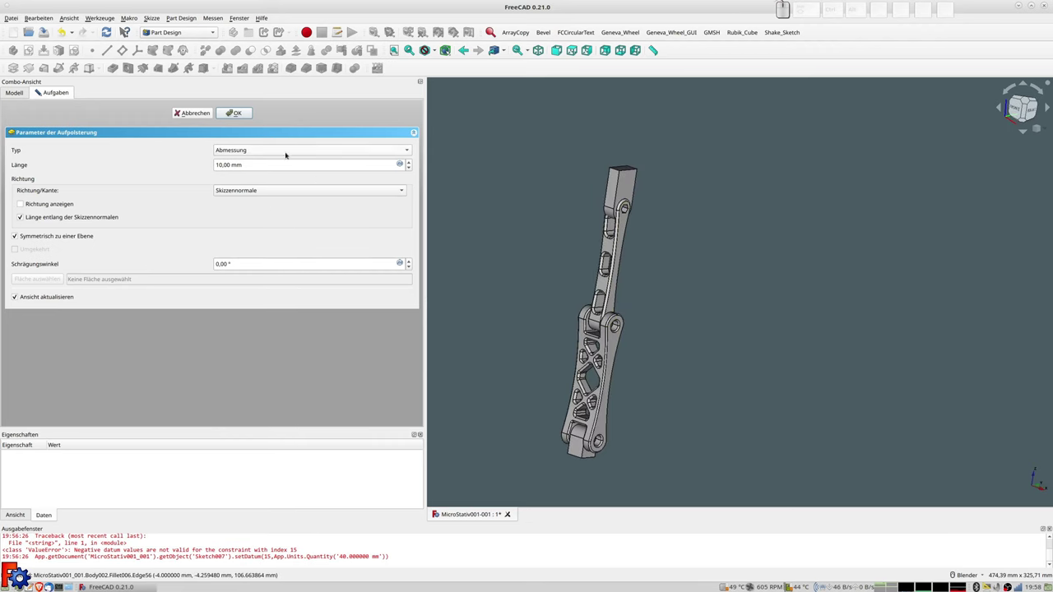
Raise the pad length to 26 mm and accept the pad.
{"action": "left_click", "coordinate": [409, 164]}
{"action": "left_click", "coordinate": [409, 164]}
{"action": "left_click", "coordinate": [408, 162]}
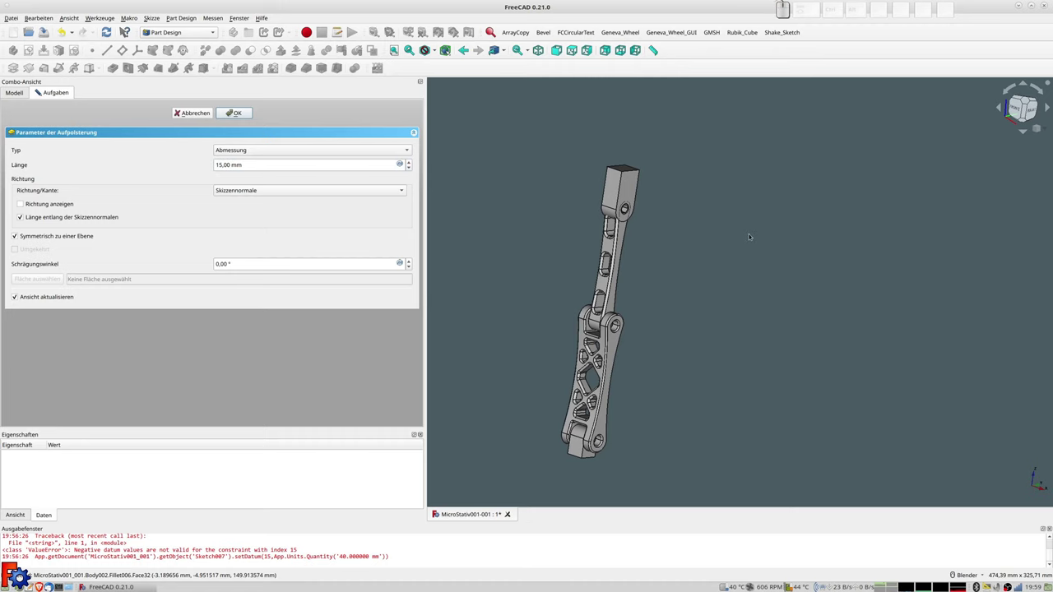
{"action": "key", "text": "1"}
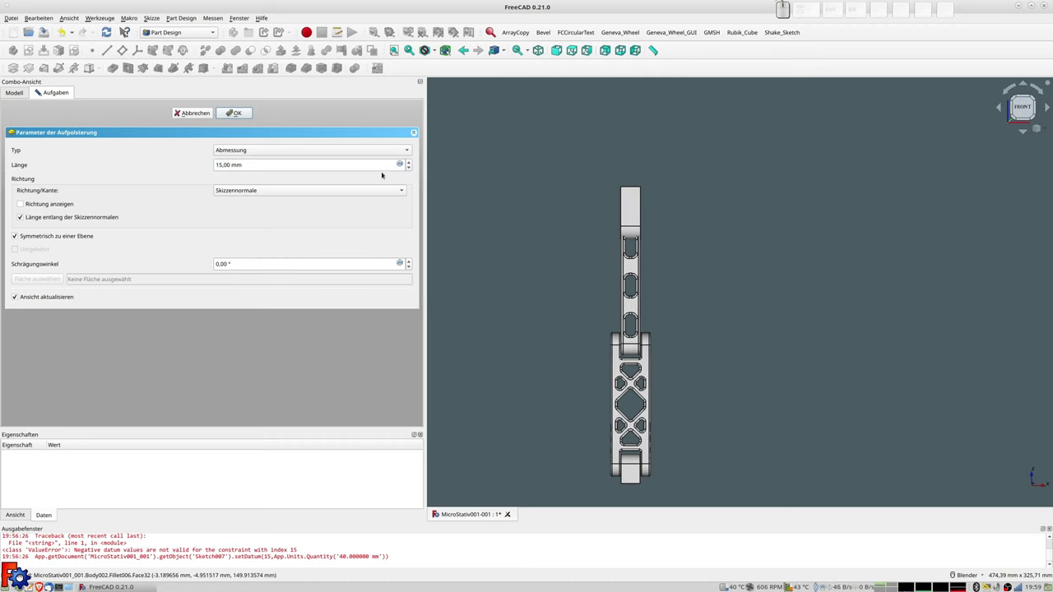
{"action": "left_click", "coordinate": [409, 162]}
{"action": "left_click", "coordinate": [409, 163]}
{"action": "left_click", "coordinate": [409, 163]}
{"action": "left_click", "coordinate": [409, 163]}
{"action": "left_click", "coordinate": [409, 163]}
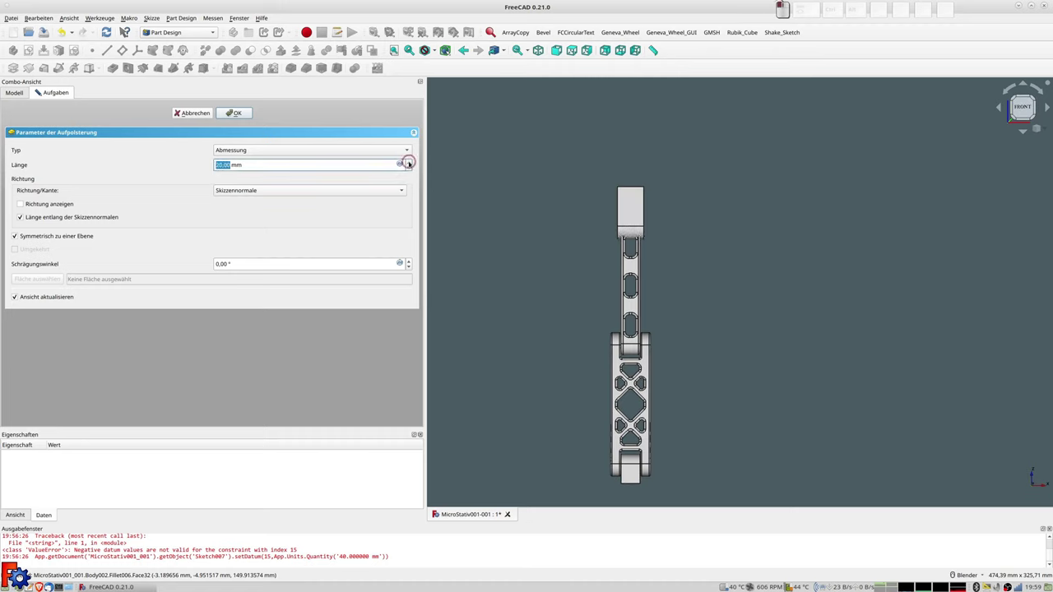
{"action": "left_click", "coordinate": [409, 162]}
{"action": "left_click", "coordinate": [409, 163]}
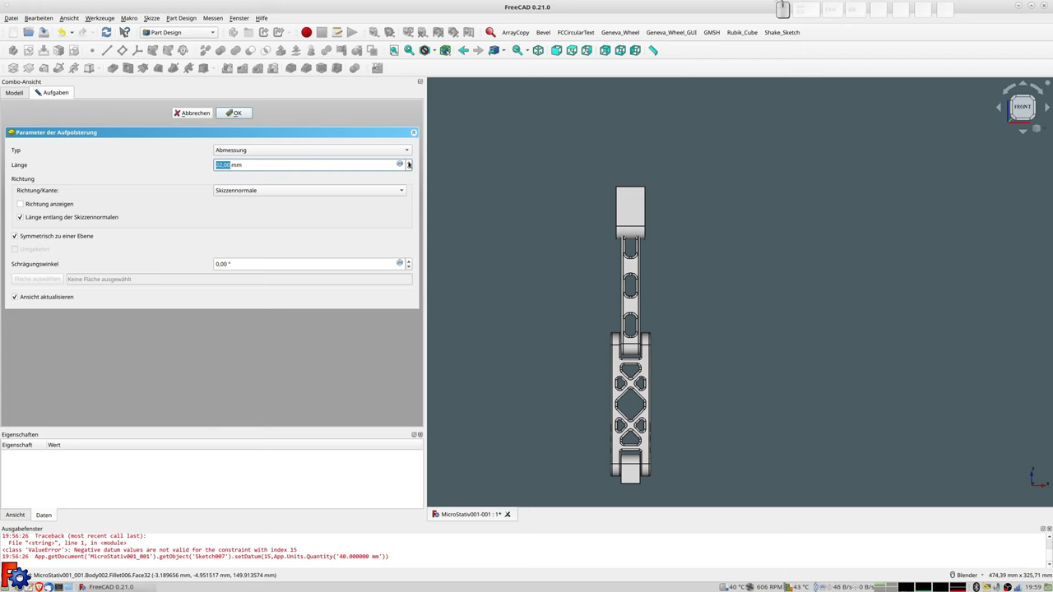
{"action": "left_click", "coordinate": [409, 162]}
{"action": "left_click", "coordinate": [409, 163]}
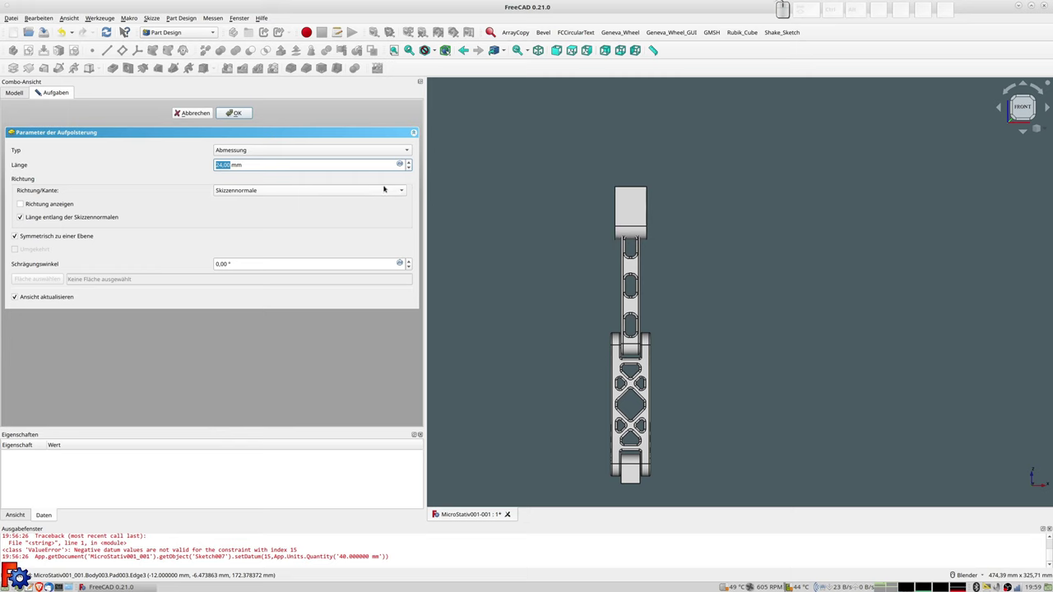
{"action": "left_click", "coordinate": [409, 162]}
{"action": "left_click", "coordinate": [409, 163]}
{"action": "left_click", "coordinate": [237, 113]}
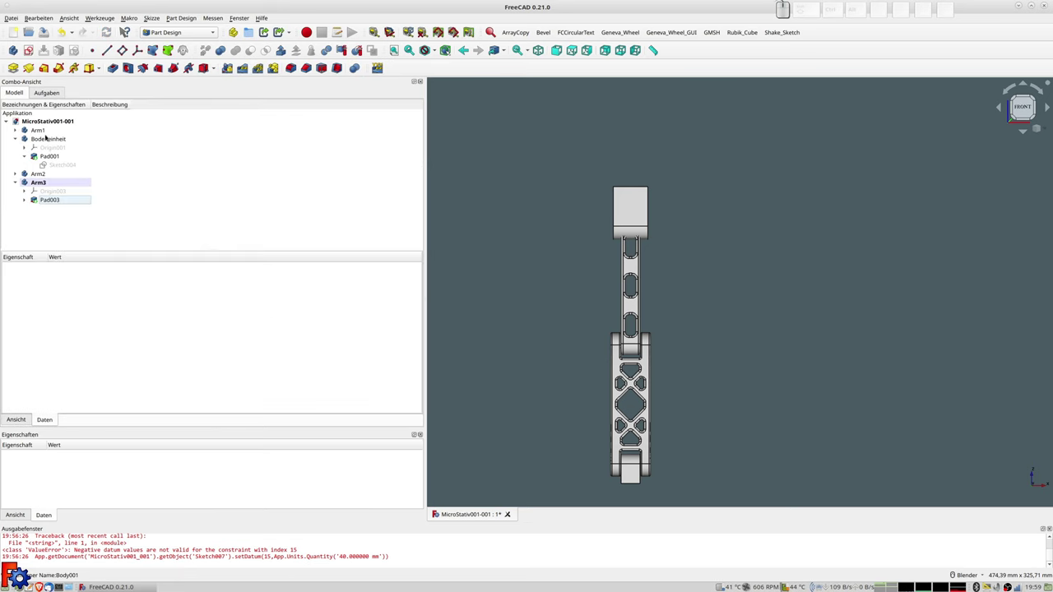
Review Arm1's Pad settings and close them without changes.
{"action": "left_click", "coordinate": [15, 130]}
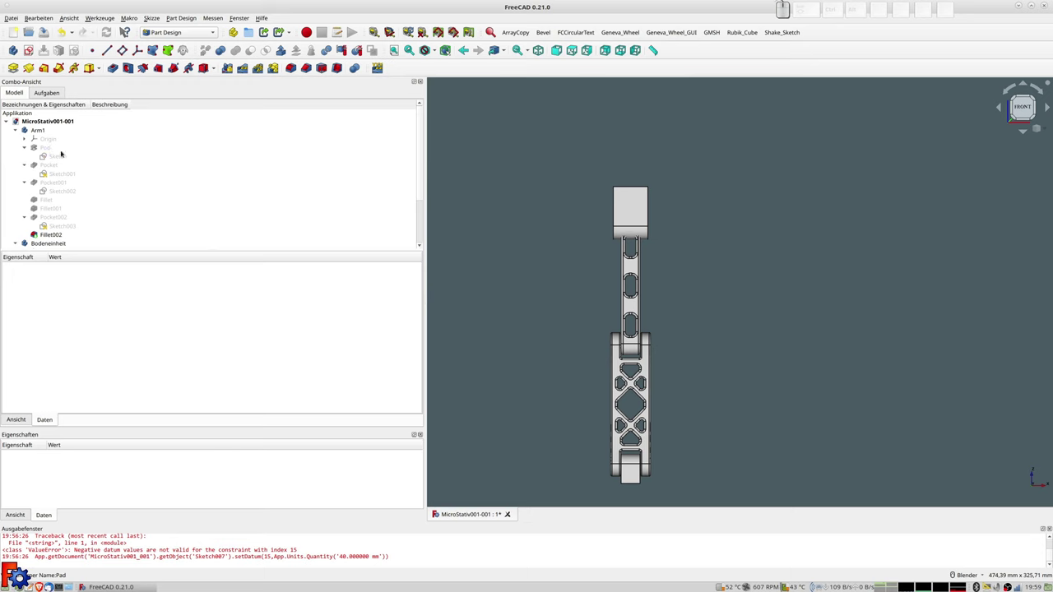
{"action": "double_click", "coordinate": [47, 148]}
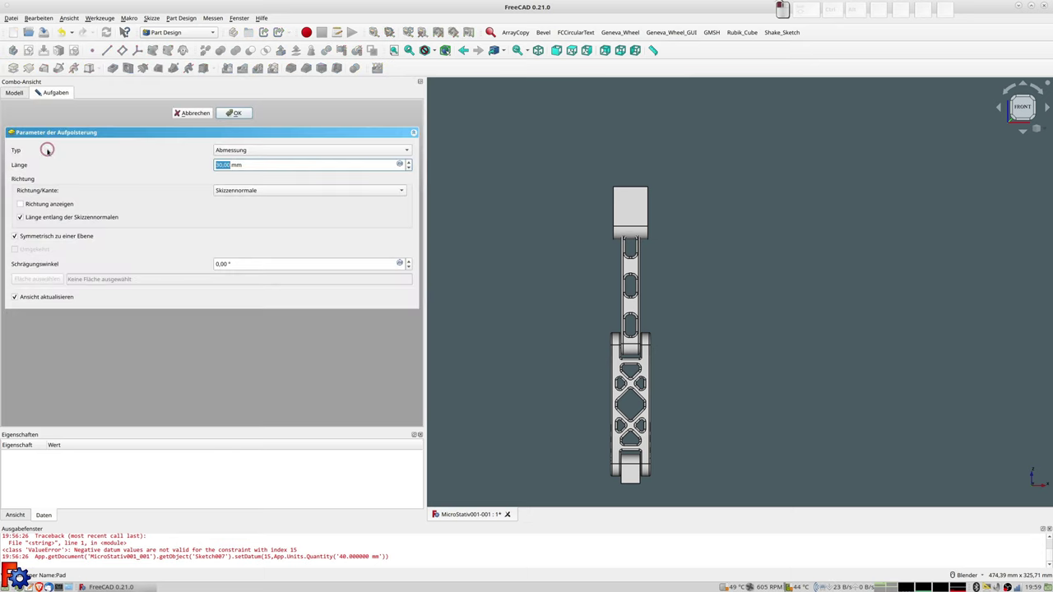
{"action": "left_click", "coordinate": [195, 113]}
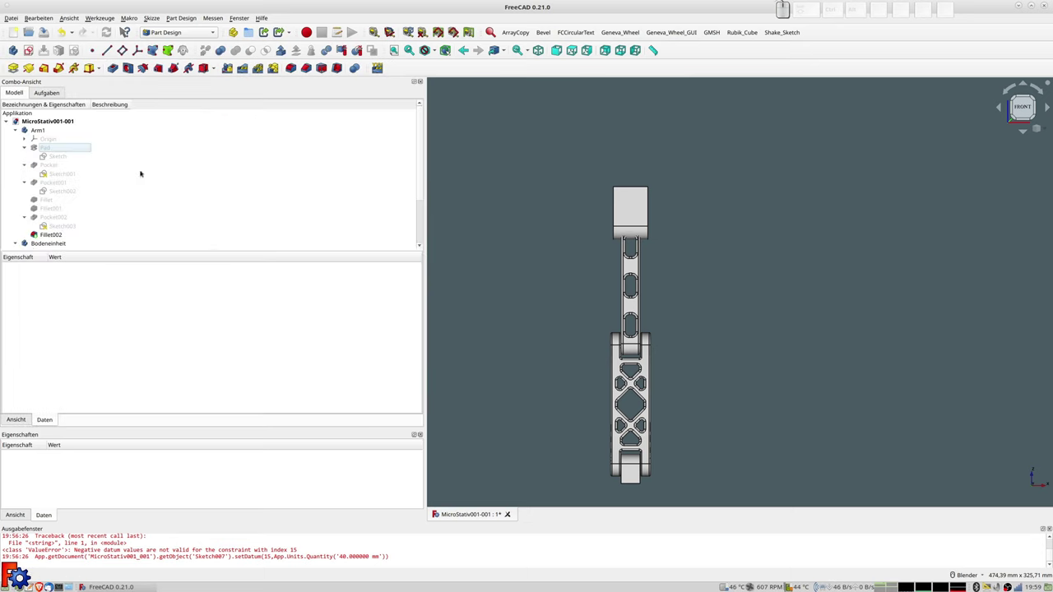
{"action": "scroll", "coordinate": [69, 245], "scroll_direction": "down", "scroll_amount": 1}
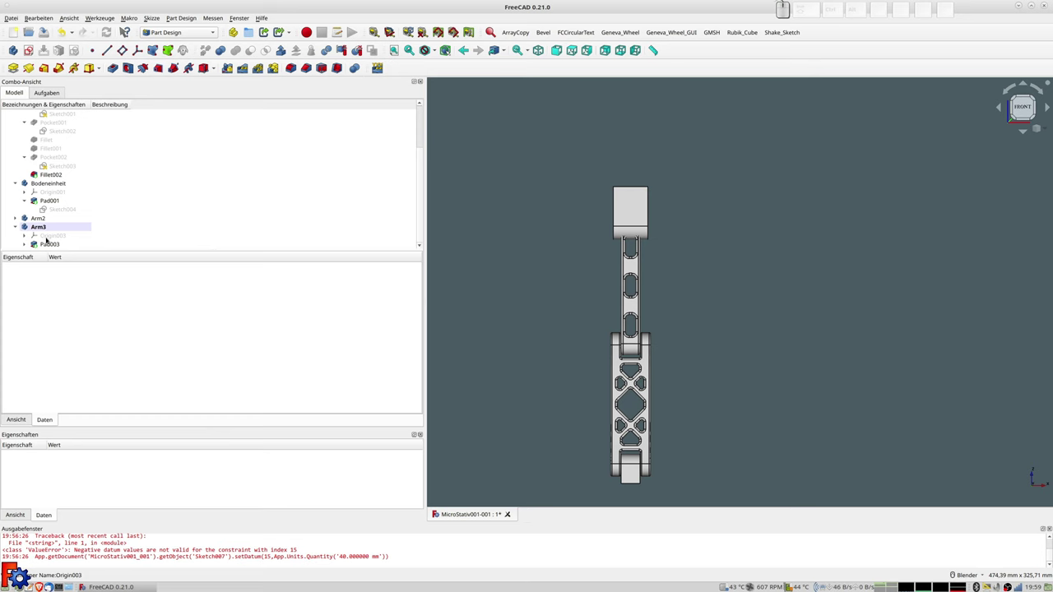
Edit Pad003 and set its length to 40 mm.
{"action": "left_click", "coordinate": [47, 245]}
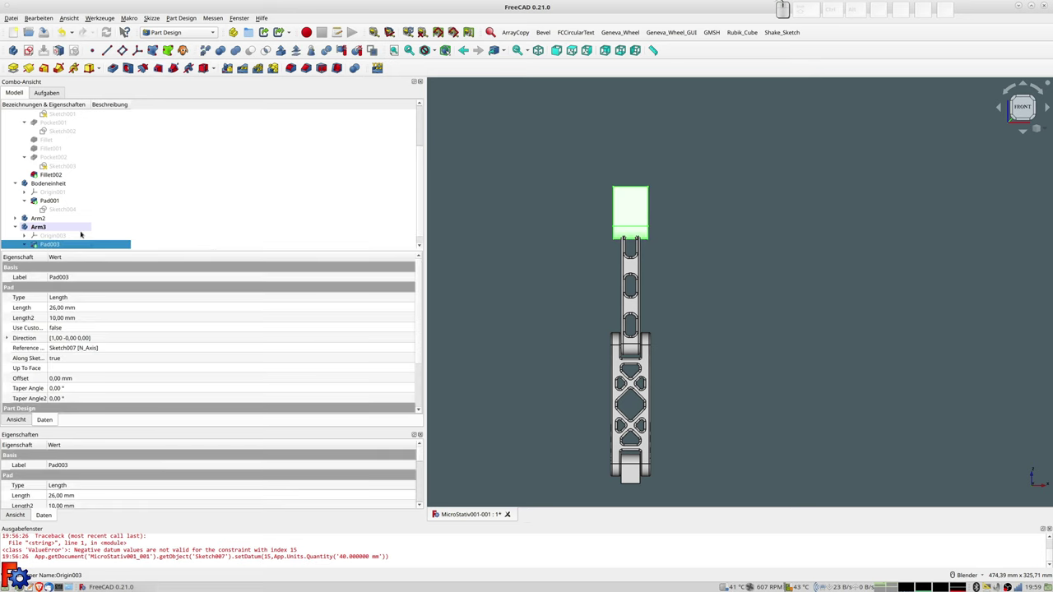
{"action": "left_click", "coordinate": [25, 245]}
{"action": "double_click", "coordinate": [59, 238]}
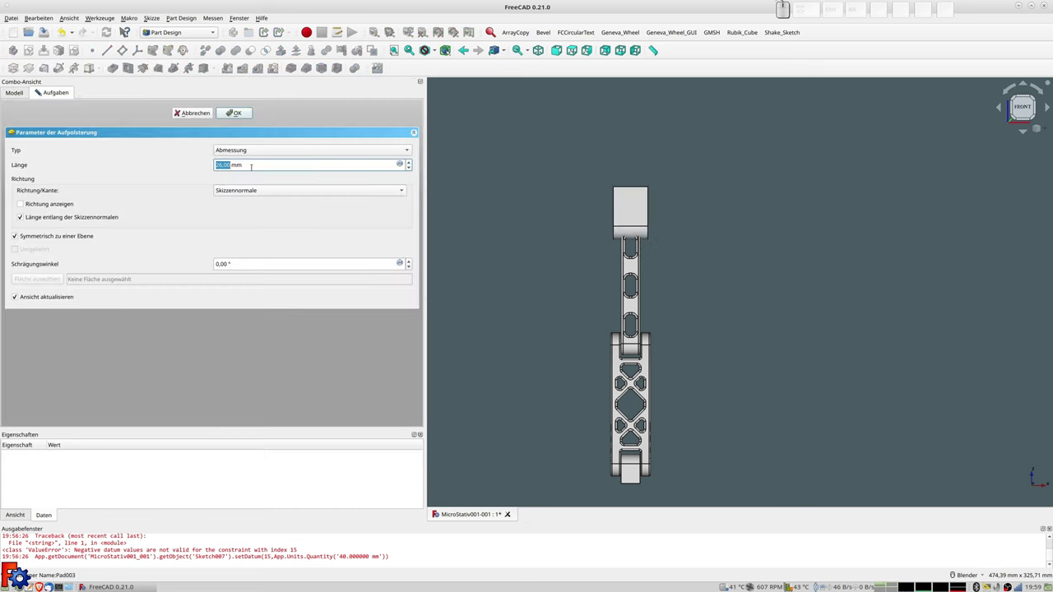
{"action": "type", "text": "40"}
{"action": "key", "text": "Return"}
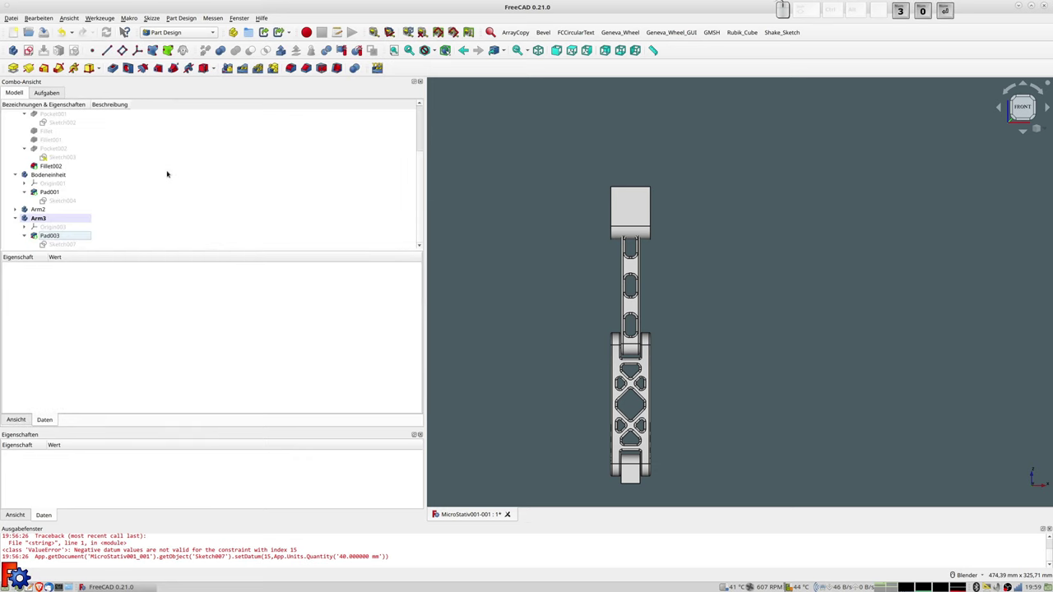
{"action": "scroll", "coordinate": [666, 235], "scroll_direction": "up", "scroll_amount": 2}
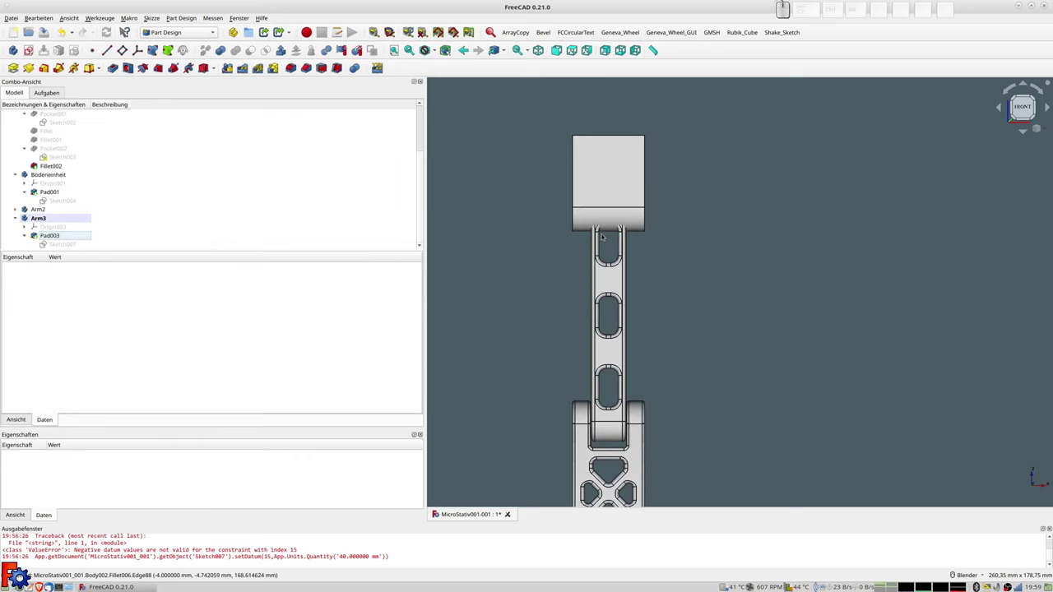
{"action": "scroll", "coordinate": [602, 237], "scroll_direction": "down", "scroll_amount": 3}
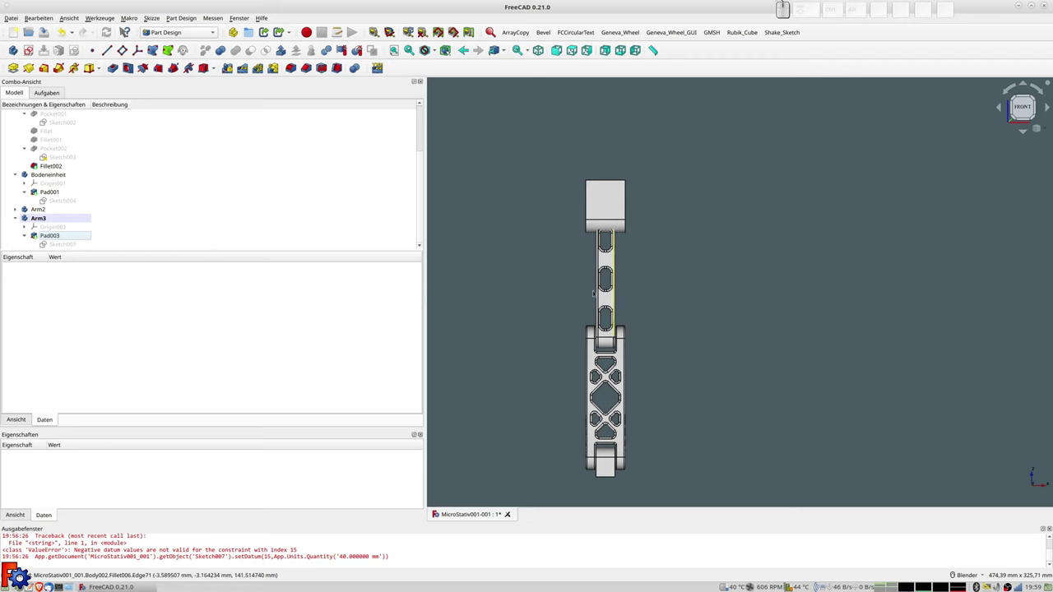
Hide the Arm3 origin and create a new sketch on XZ_Plane003.
{"action": "left_click", "coordinate": [52, 228]}
{"action": "scroll", "coordinate": [571, 212], "scroll_direction": "down", "scroll_amount": 5}
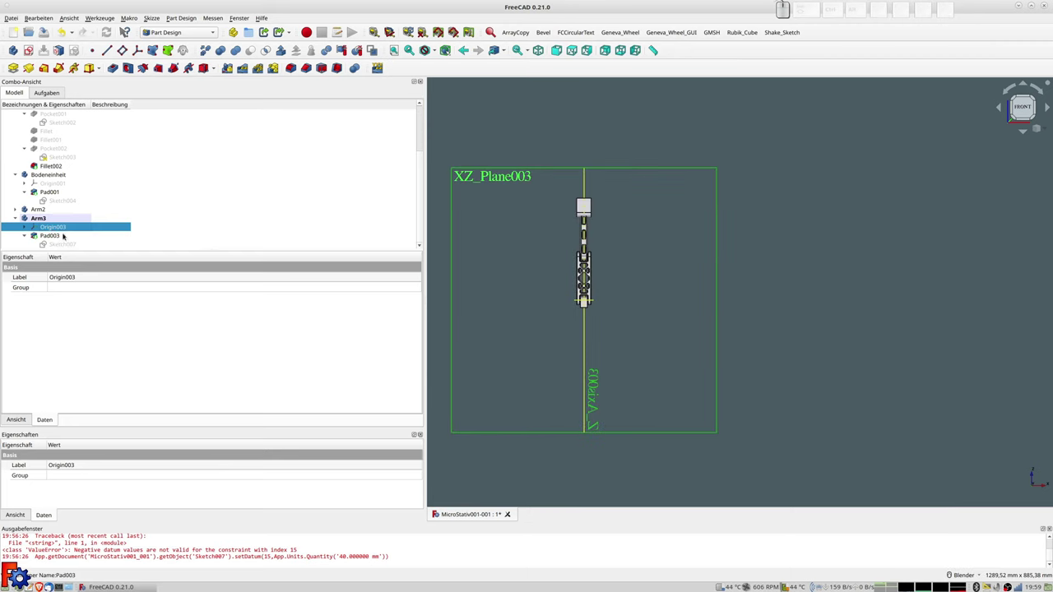
{"action": "key", "text": "space"}
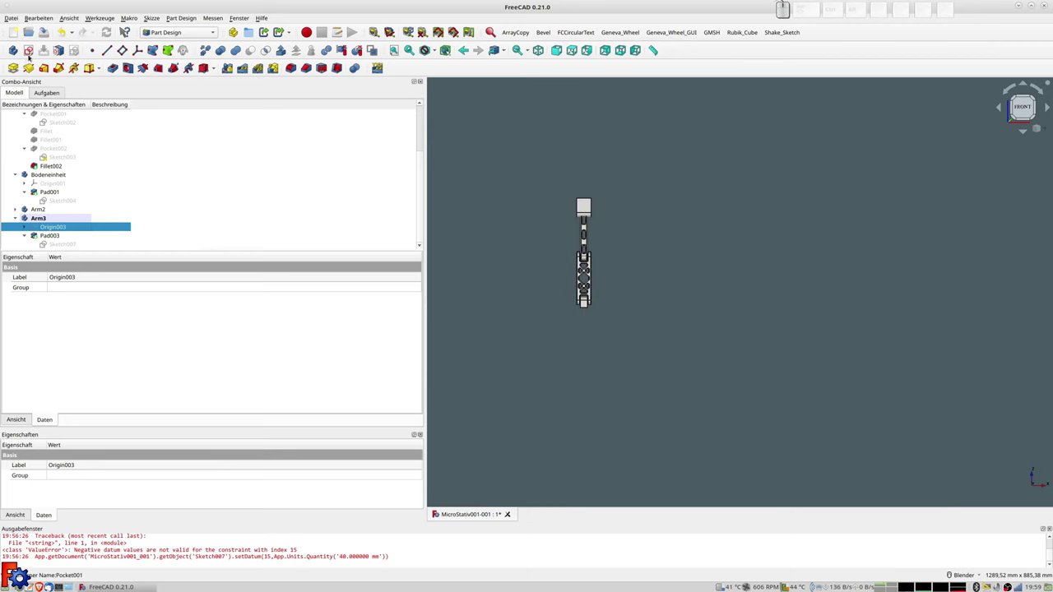
{"action": "left_click", "coordinate": [28, 51]}
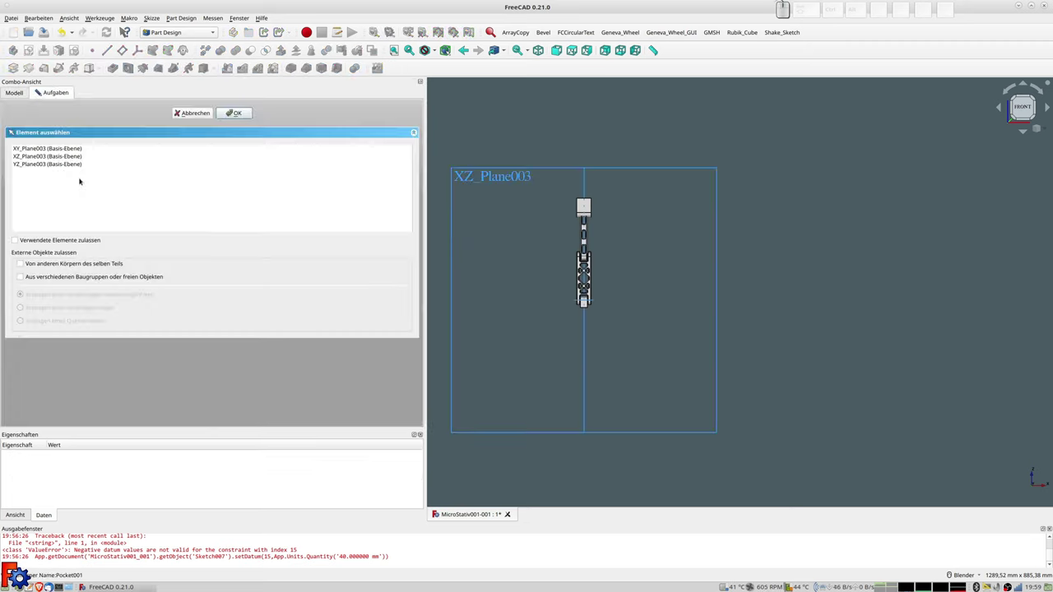
{"action": "left_click", "coordinate": [20, 156]}
{"action": "left_click", "coordinate": [235, 113]}
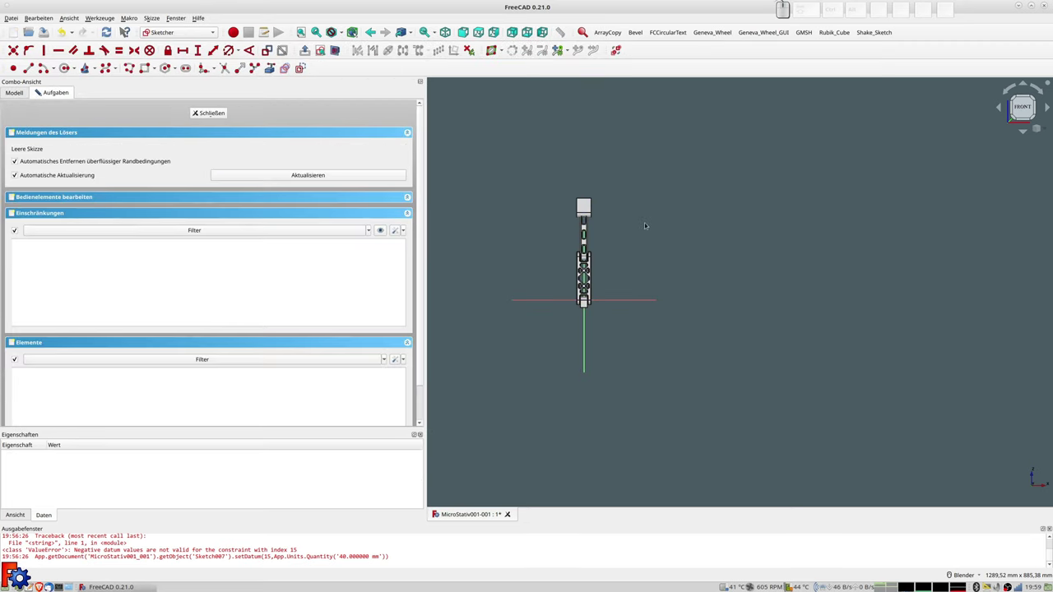
{"action": "scroll", "coordinate": [644, 222], "scroll_direction": "up", "scroll_amount": 5}
{"action": "scroll", "coordinate": [762, 235], "scroll_direction": "down", "scroll_amount": 2}
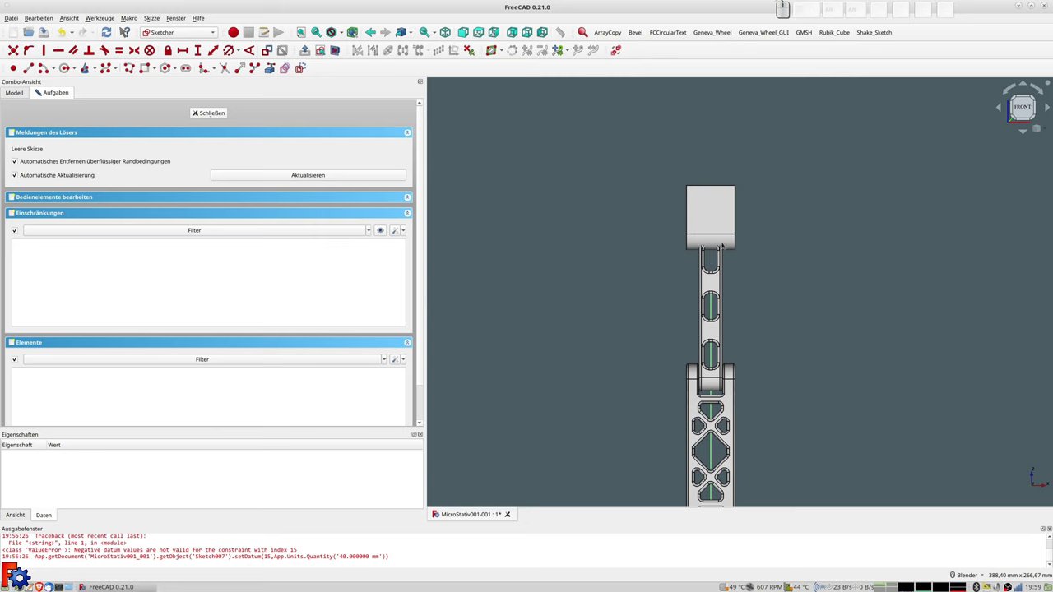
Draw a rectangle over the hinge pin and raise its top edge higher.
{"action": "left_click", "coordinate": [145, 68]}
{"action": "left_click", "coordinate": [694, 250]}
{"action": "left_click", "coordinate": [728, 266]}
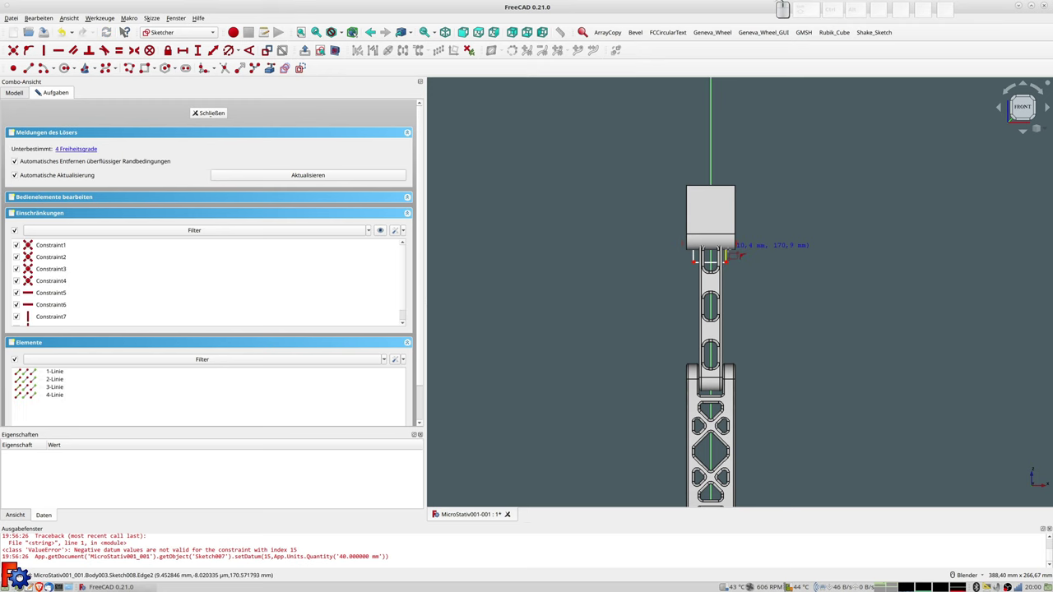
{"action": "scroll", "coordinate": [741, 256], "scroll_direction": "up", "scroll_amount": 1}
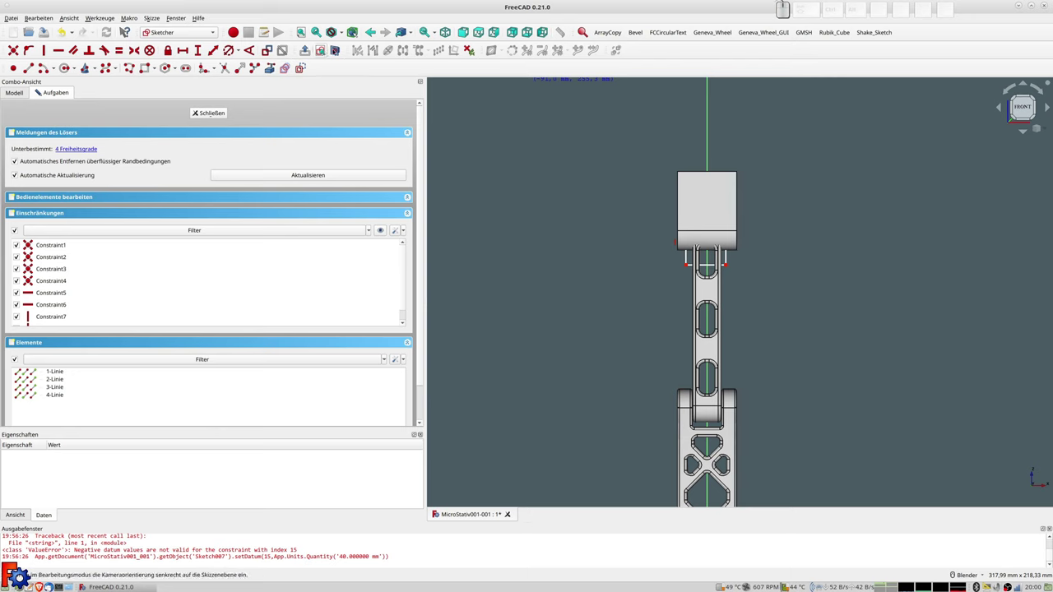
{"action": "scroll", "coordinate": [716, 234], "scroll_direction": "up", "scroll_amount": 2}
{"action": "scroll", "coordinate": [716, 234], "scroll_direction": "up", "scroll_amount": 2}
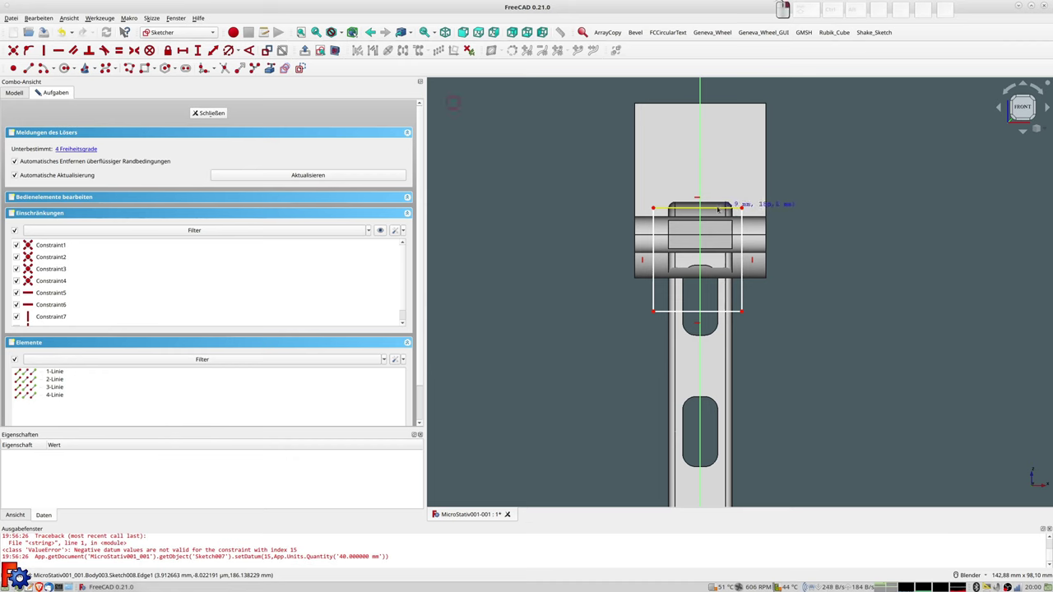
{"action": "left_click_drag", "start_coordinate": [731, 212], "coordinate": [713, 196]}
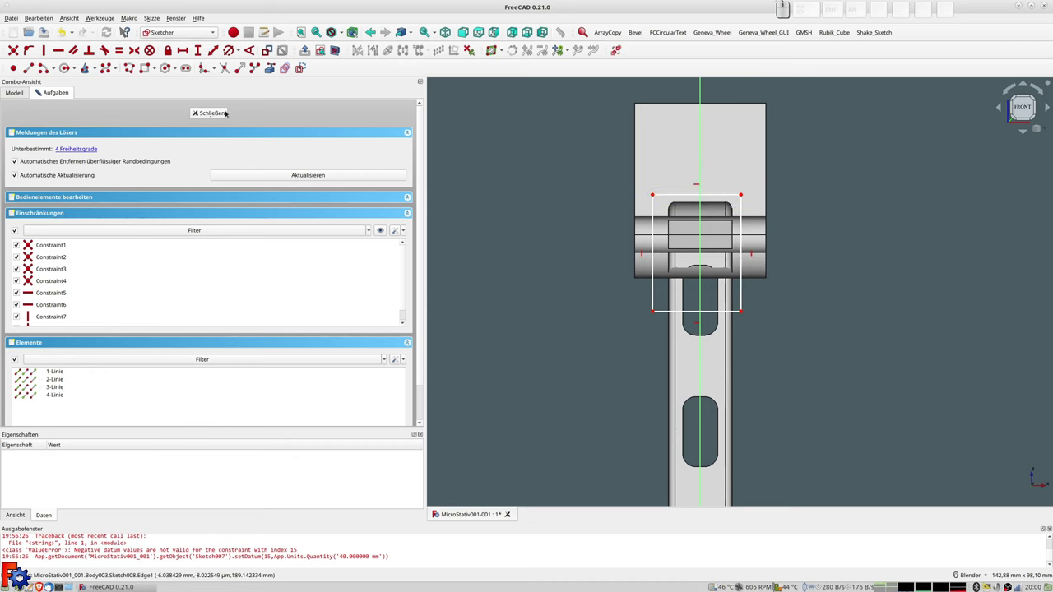
Draw a horizontal line across the hinge pin.
{"action": "left_click", "coordinate": [35, 70]}
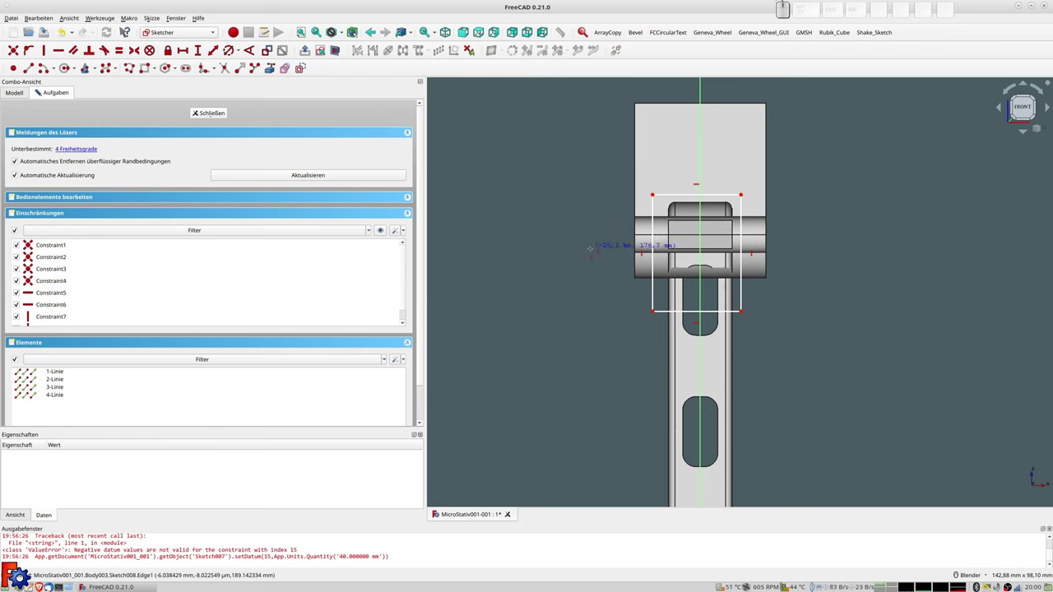
{"action": "left_click", "coordinate": [589, 249]}
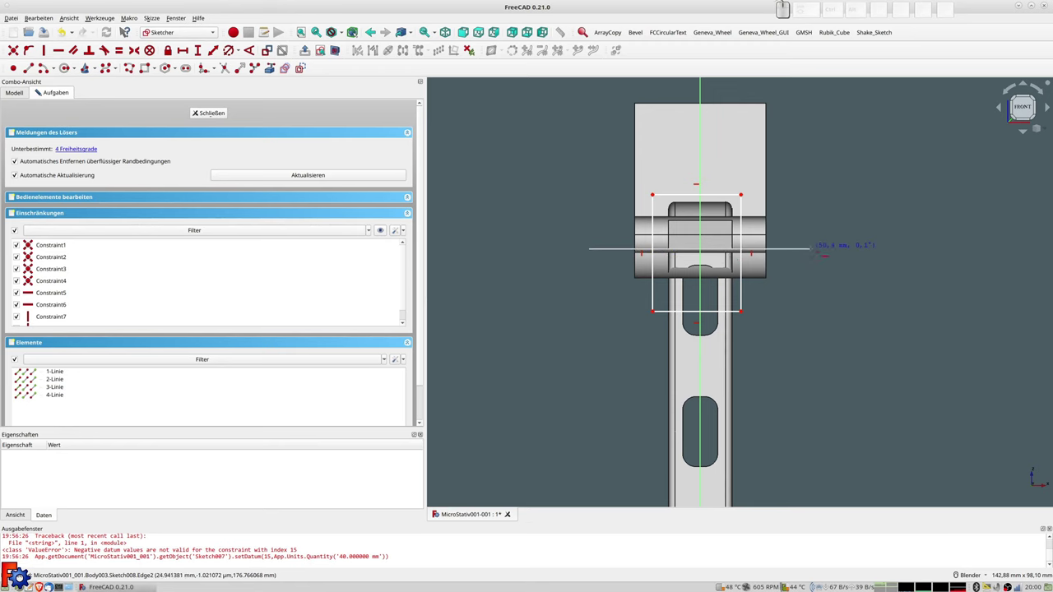
{"action": "left_click", "coordinate": [806, 249]}
{"action": "left_click", "coordinate": [801, 251]}
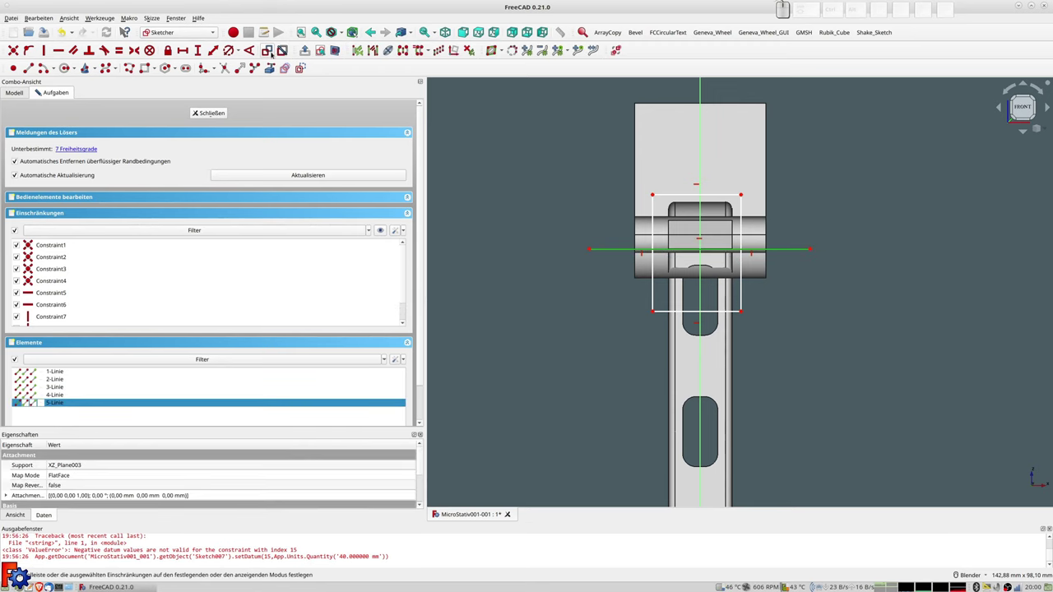
{"action": "left_click", "coordinate": [682, 158]}
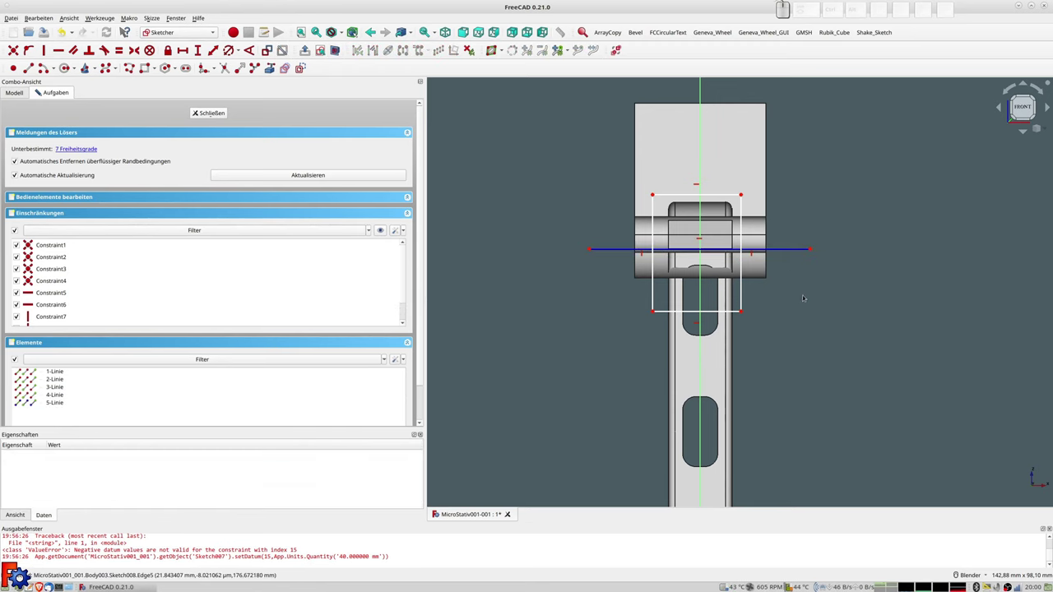
{"action": "scroll", "coordinate": [683, 157], "scroll_direction": "down", "scroll_amount": 4}
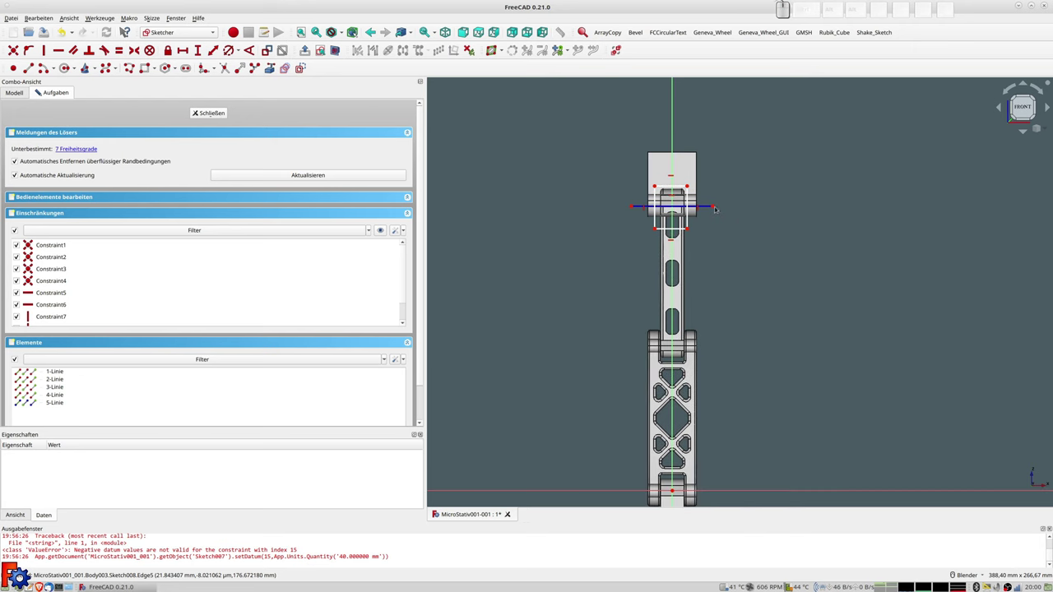
Constrain the horizontal line to 100 mm above the horizontal axis.
{"action": "left_click", "coordinate": [715, 208]}
{"action": "scroll", "coordinate": [786, 294], "scroll_direction": "down", "scroll_amount": 3}
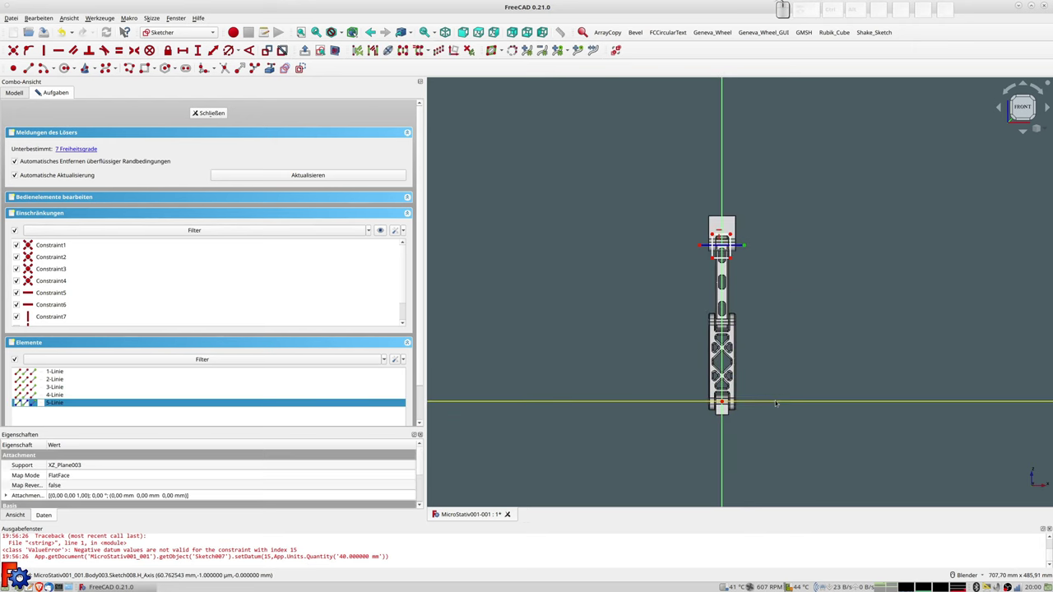
{"action": "left_click", "coordinate": [212, 50]}
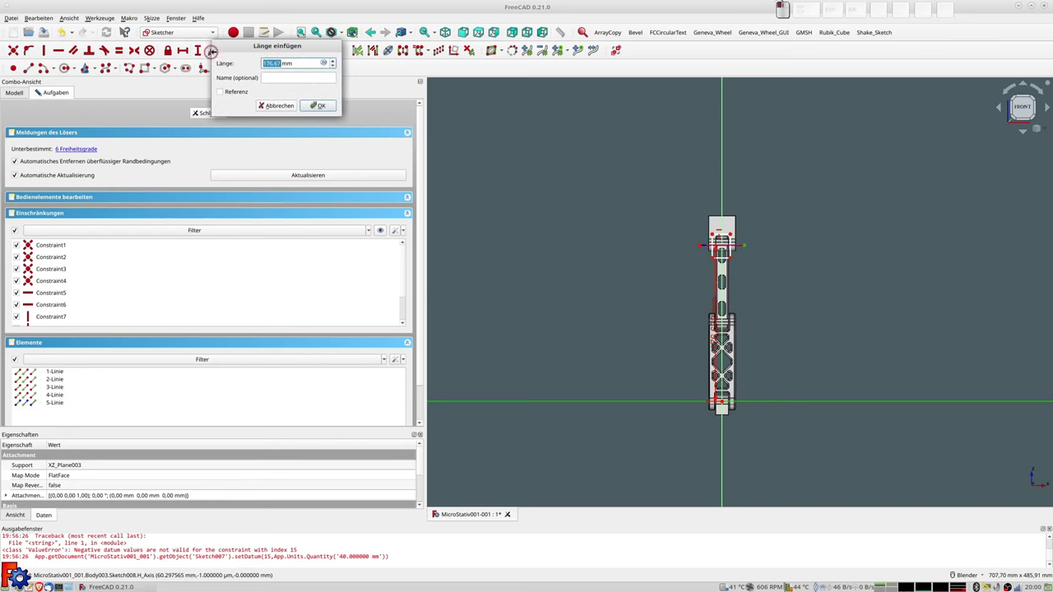
{"action": "type", "text": "100"}
{"action": "key", "text": "Return"}
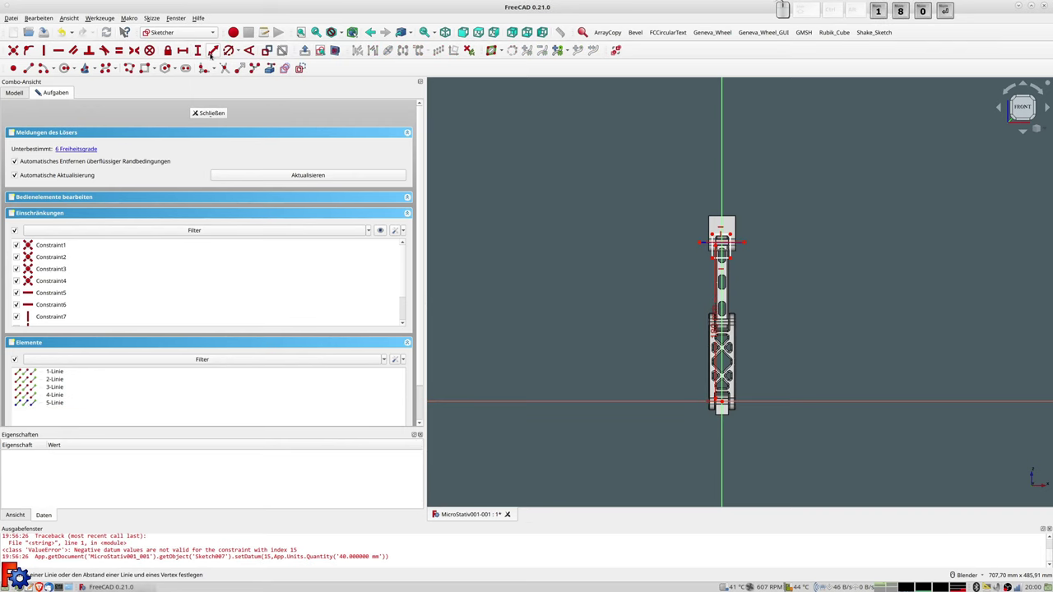
{"action": "scroll", "coordinate": [680, 191], "scroll_direction": "up", "scroll_amount": 3}
{"action": "scroll", "coordinate": [680, 191], "scroll_direction": "up", "scroll_amount": 1}
{"action": "middle_click_drag", "start_coordinate": [900, 295], "coordinate": [641, 175], "text": "shift"}
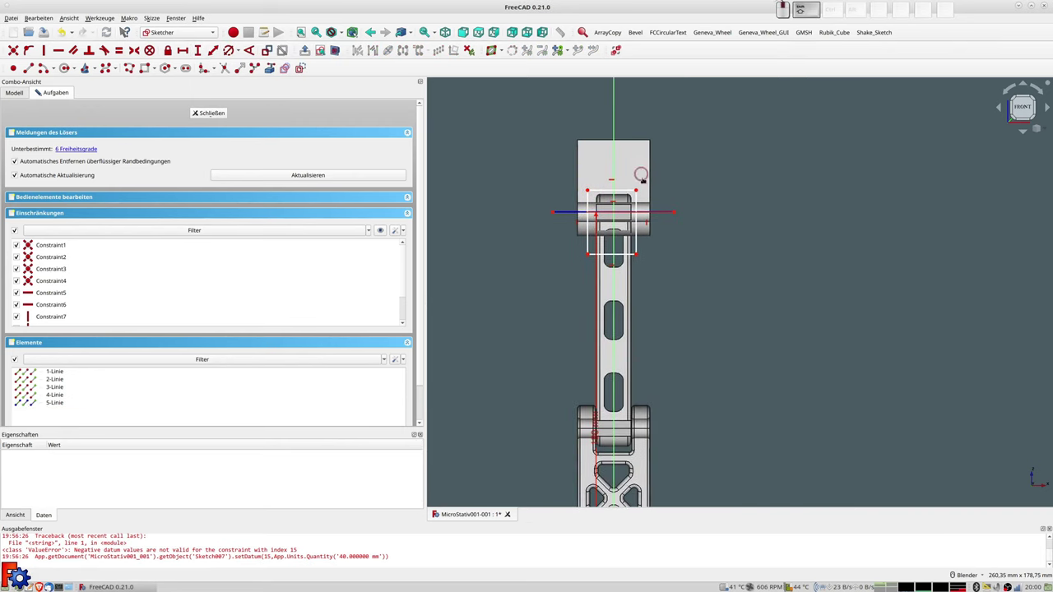
{"action": "scroll", "coordinate": [641, 176], "scroll_direction": "up", "scroll_amount": 2}
Set a 40 mm distance between the rectangle's top edge and the line.
{"action": "left_click", "coordinate": [634, 193]}
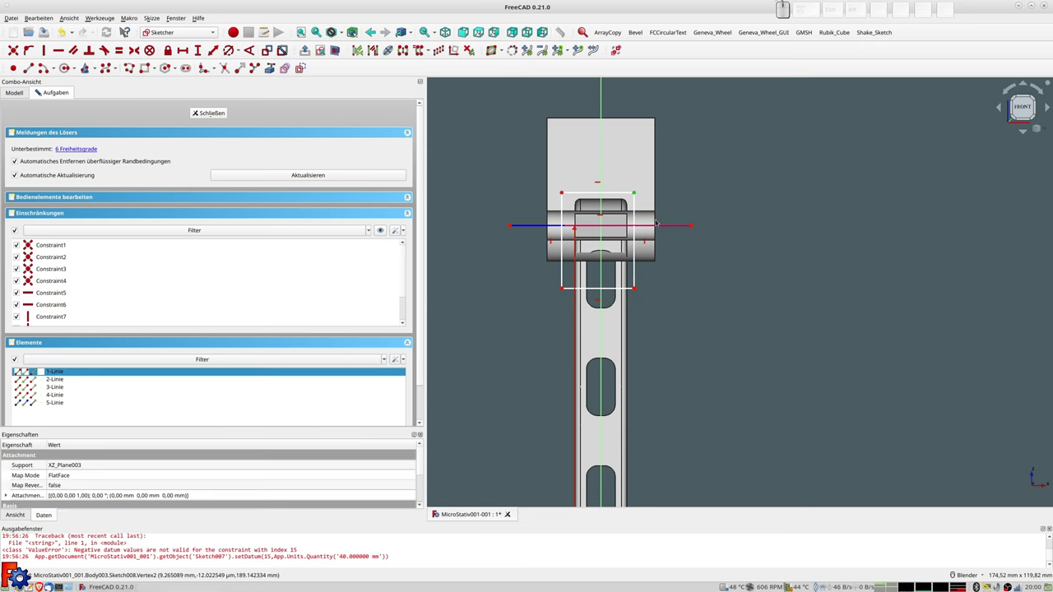
{"action": "left_click", "coordinate": [656, 225]}
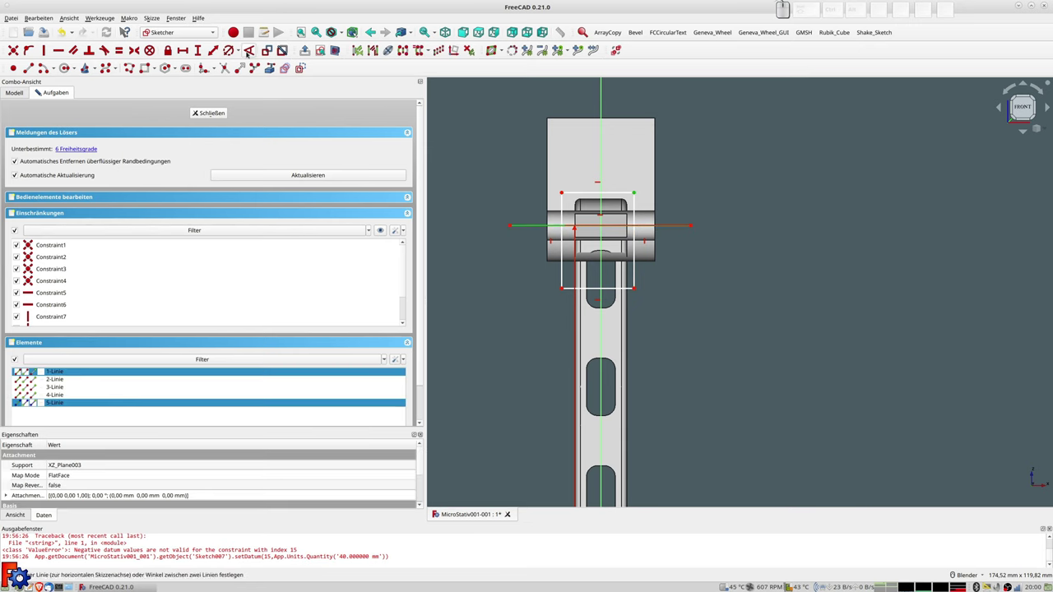
{"action": "left_click", "coordinate": [212, 51]}
{"action": "type", "text": "40"}
{"action": "key", "text": "Return"}
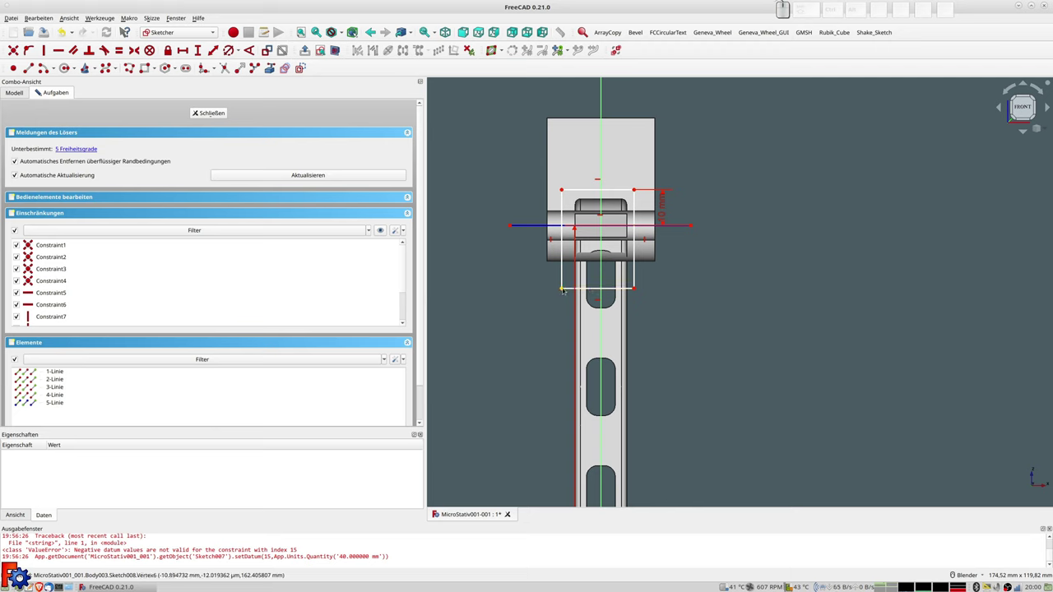
Make the rectangle symmetric about the vertical axis and 15 mm wide.
{"action": "left_click", "coordinate": [591, 190]}
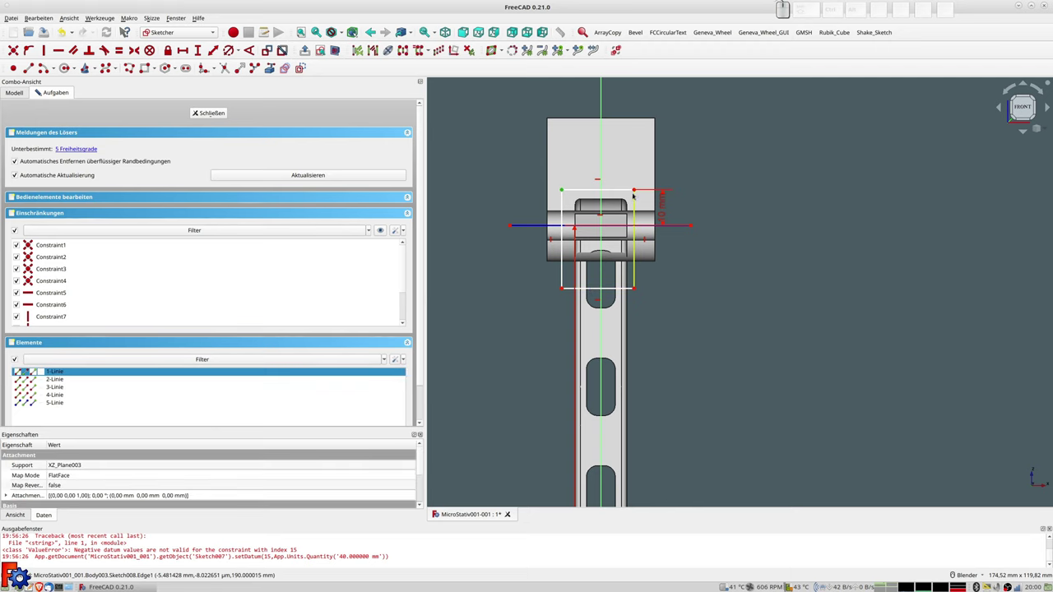
{"action": "left_click", "coordinate": [600, 155]}
{"action": "key", "text": "s"}
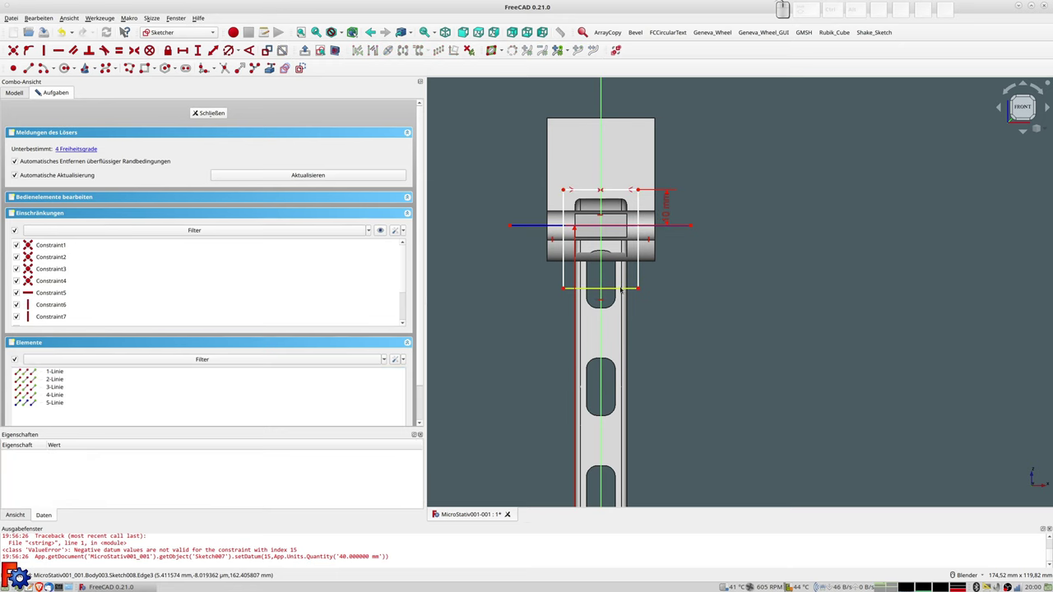
{"action": "left_click", "coordinate": [622, 289]}
{"action": "left_click", "coordinate": [213, 51]}
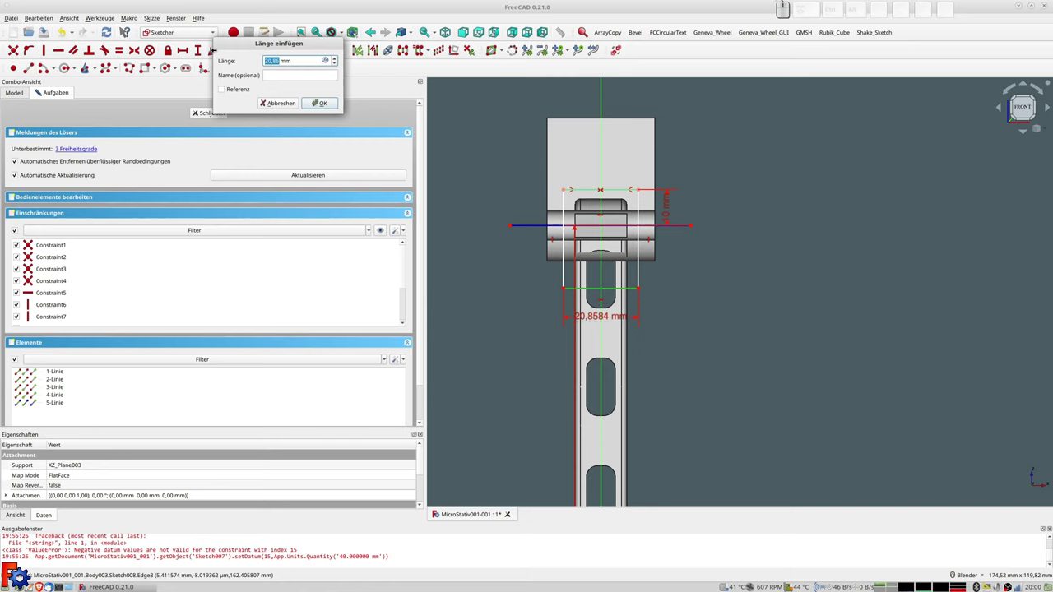
{"action": "type", "text": "15"}
{"action": "key", "text": "Return"}
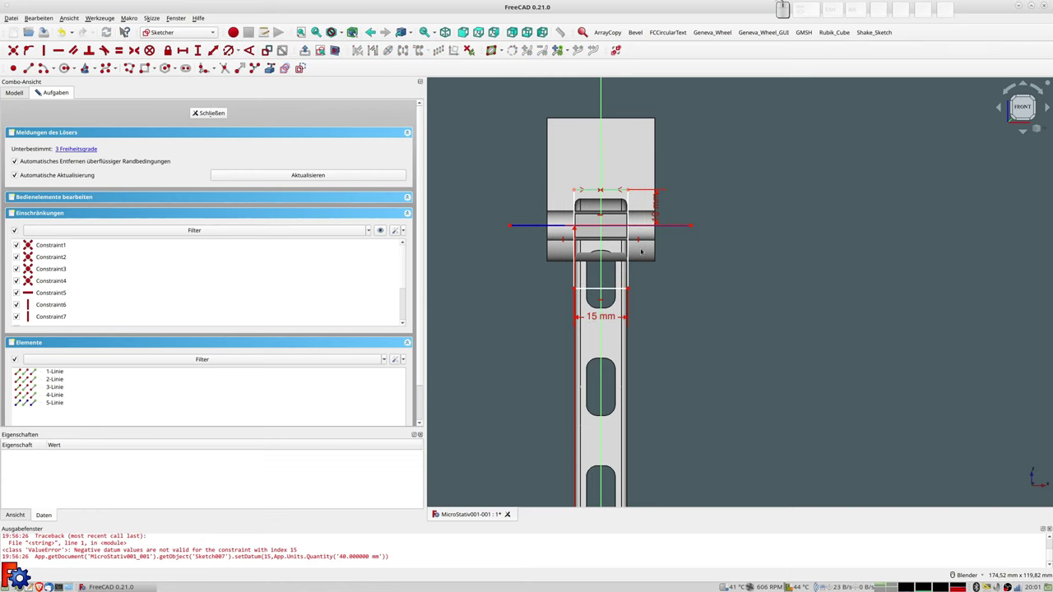
Give the rectangle a 30 mm height and close the sketch.
{"action": "scroll", "coordinate": [641, 251], "scroll_direction": "up", "scroll_amount": 5}
{"action": "scroll", "coordinate": [635, 249], "scroll_direction": "down", "scroll_amount": 2}
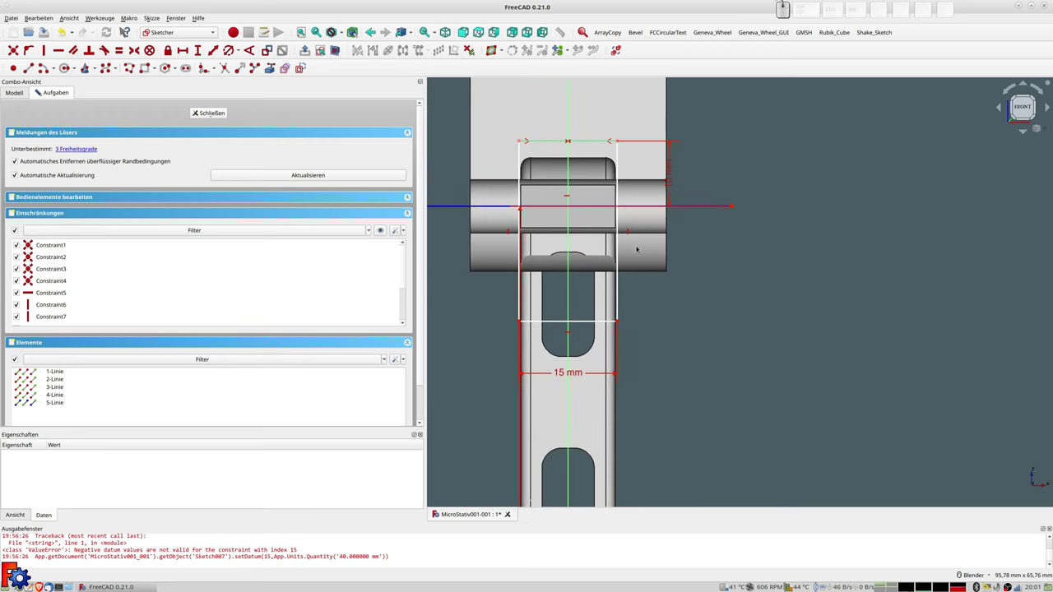
{"action": "left_click", "coordinate": [520, 290]}
{"action": "left_click", "coordinate": [212, 51]}
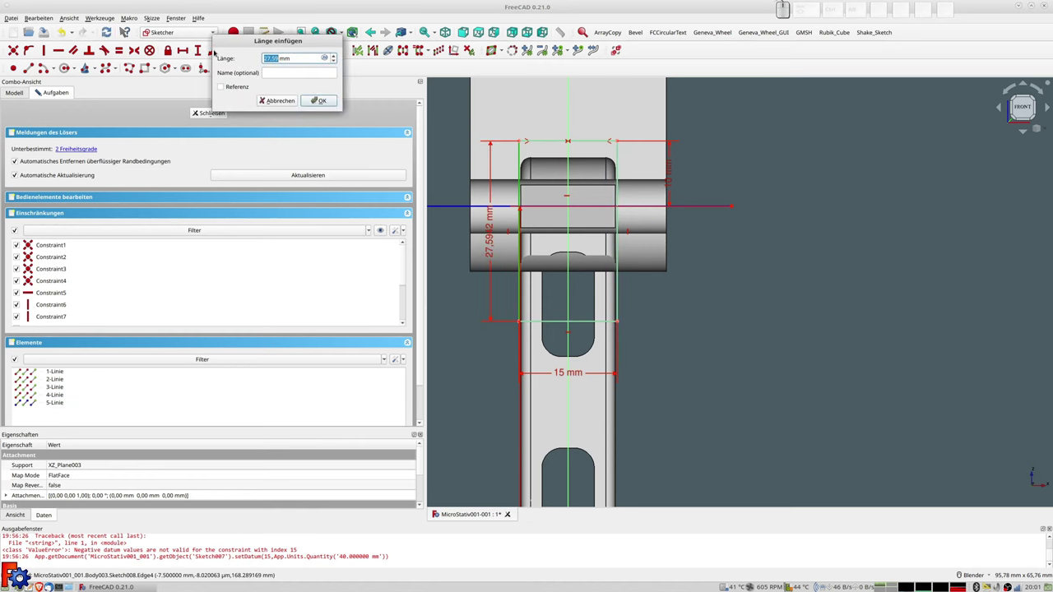
{"action": "type", "text": "30"}
{"action": "key", "text": "Return"}
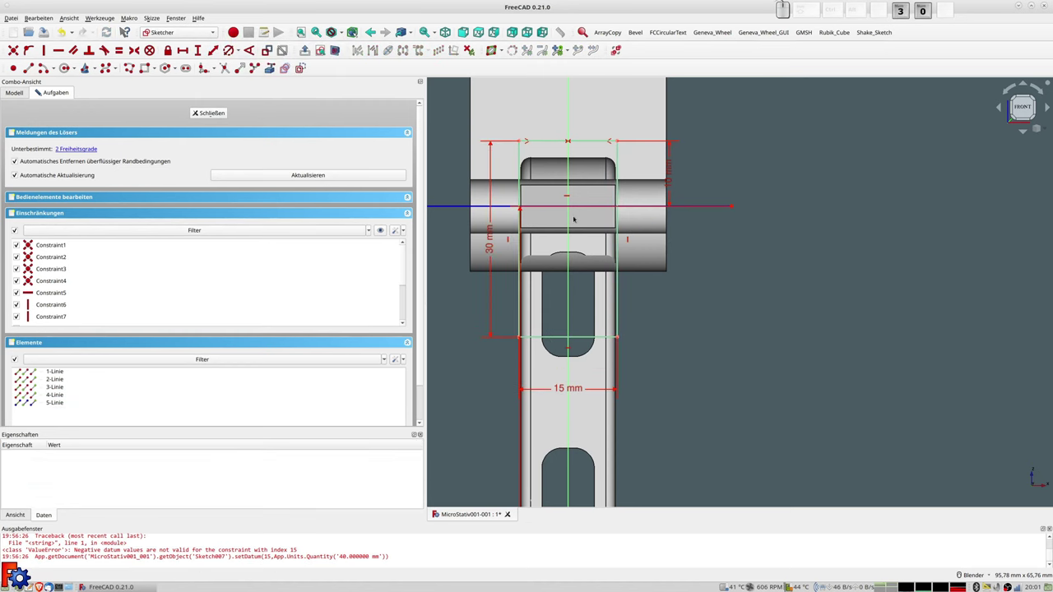
{"action": "left_click", "coordinate": [211, 114]}
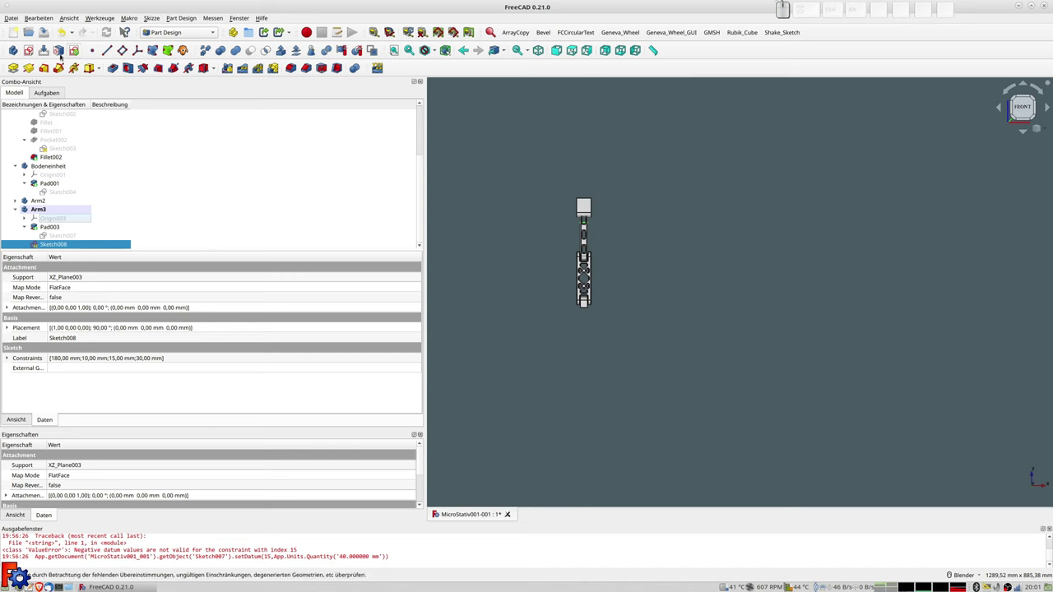
Pocket the sketch Through all, symmetric to the sketch plane, as Pocket004.
{"action": "left_click", "coordinate": [113, 70]}
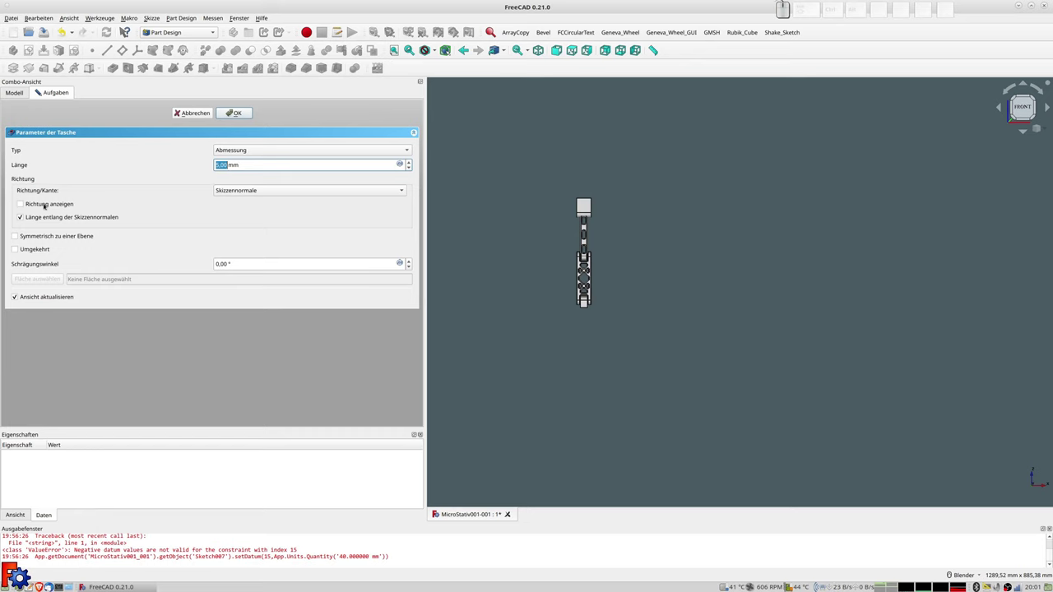
{"action": "left_click", "coordinate": [33, 239]}
{"action": "left_click", "coordinate": [241, 151]}
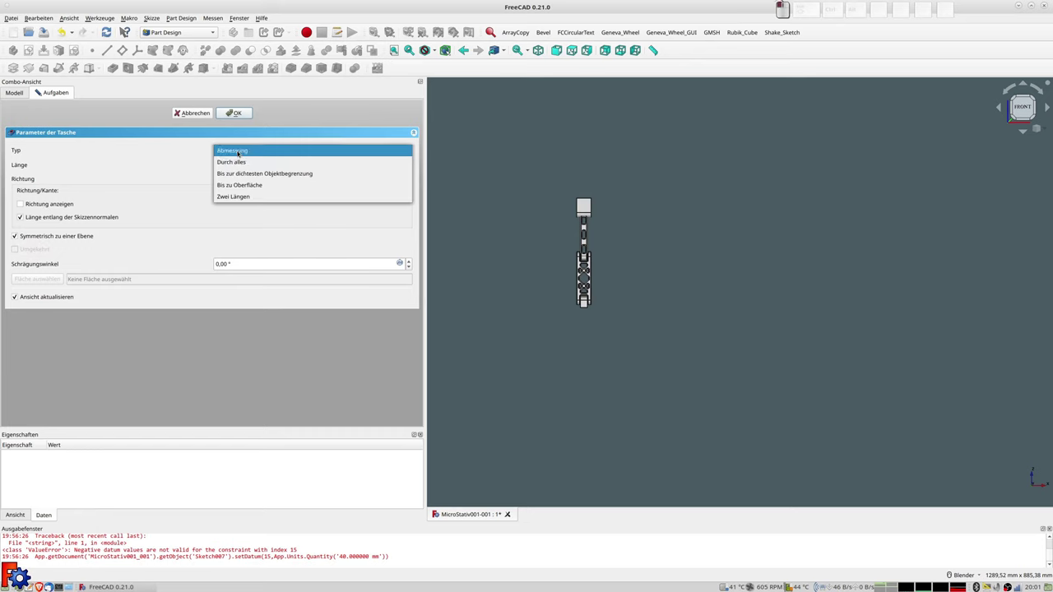
{"action": "left_click", "coordinate": [241, 162]}
{"action": "scroll", "coordinate": [632, 213], "scroll_direction": "up", "scroll_amount": 6}
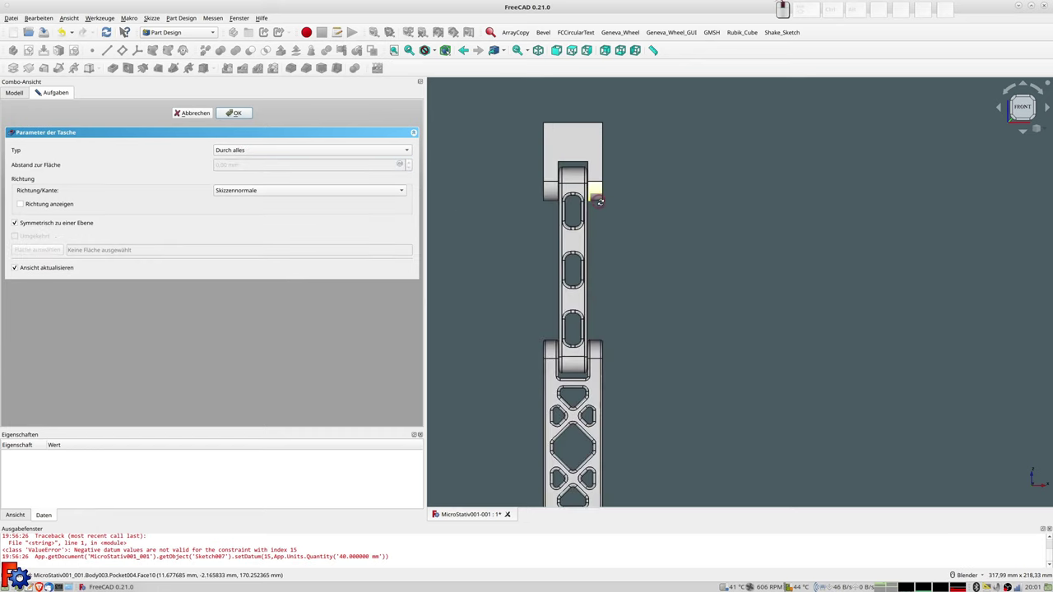
{"action": "mouse_move", "coordinate": [632, 213]}
{"action": "middle_mouse_down"}
{"action": "mouse_move", "coordinate": [660, 227]}
{"action": "mouse_move", "coordinate": [772, 217]}
{"action": "middle_mouse_up"}
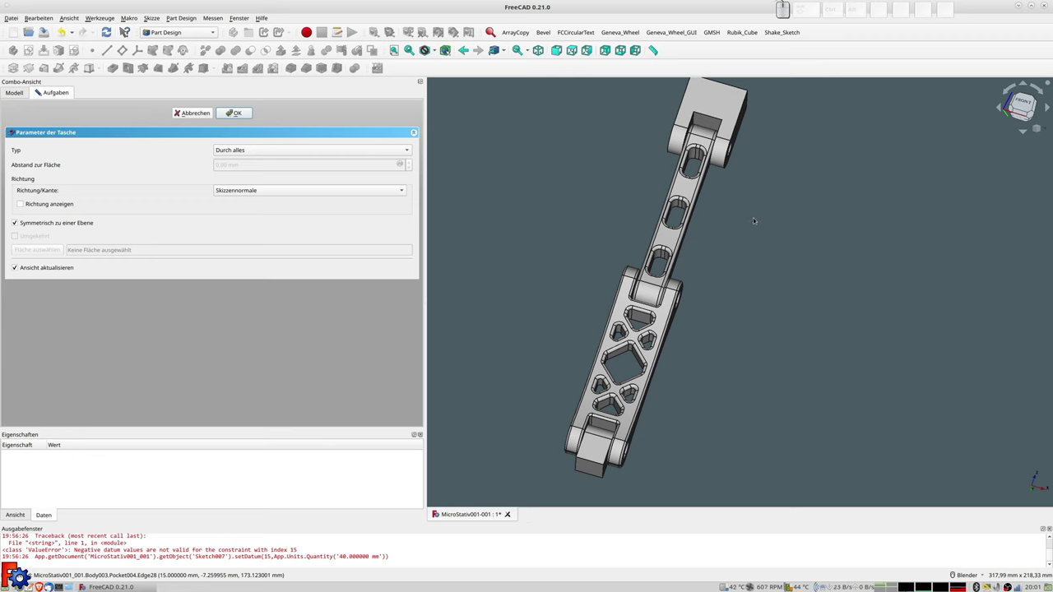
{"action": "middle_click_drag", "start_coordinate": [752, 218], "coordinate": [719, 222]}
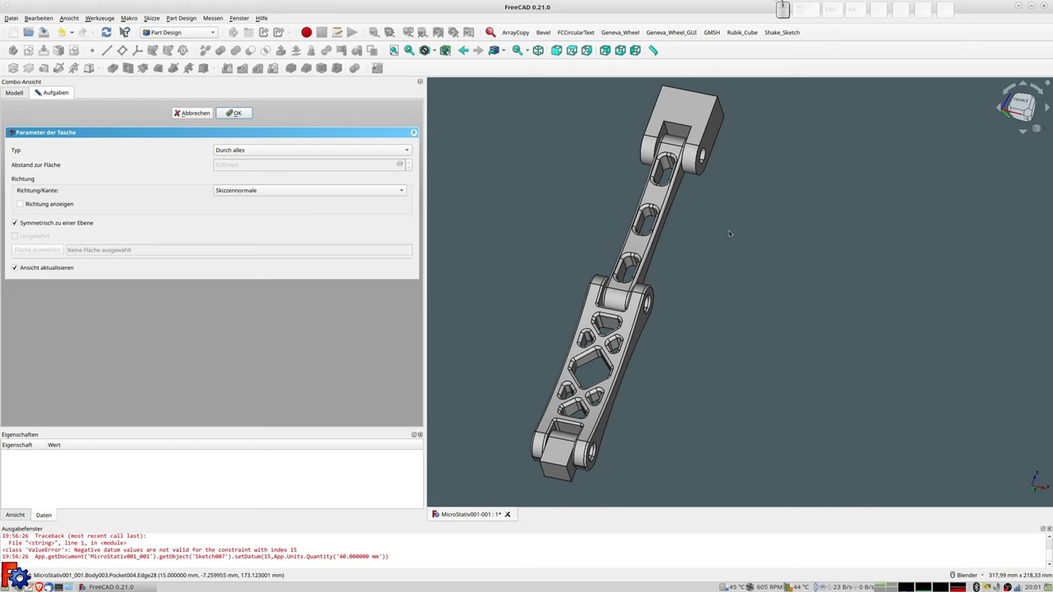
{"action": "left_click", "coordinate": [233, 114]}
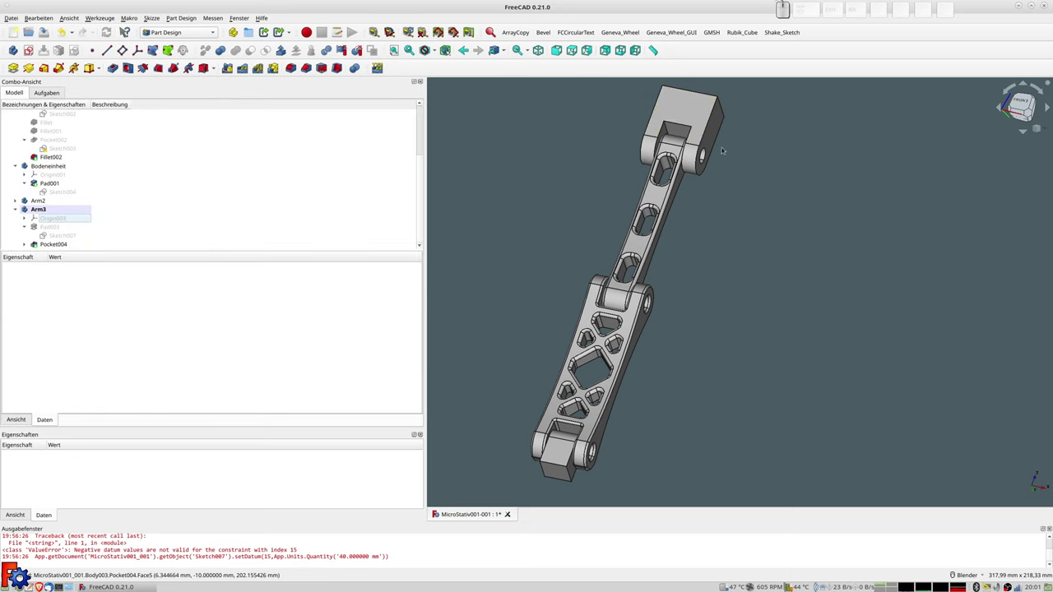
Select the upper end block's end face, hole edge and rounded end edges.
{"action": "scroll", "coordinate": [714, 140], "scroll_direction": "up", "scroll_amount": 2}
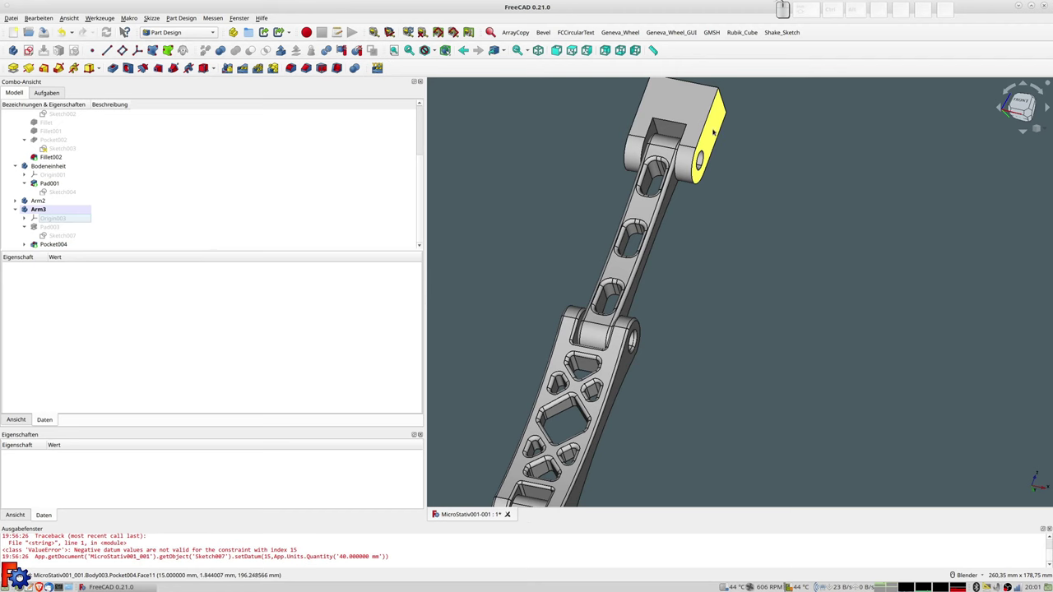
{"action": "left_click", "coordinate": [715, 132]}
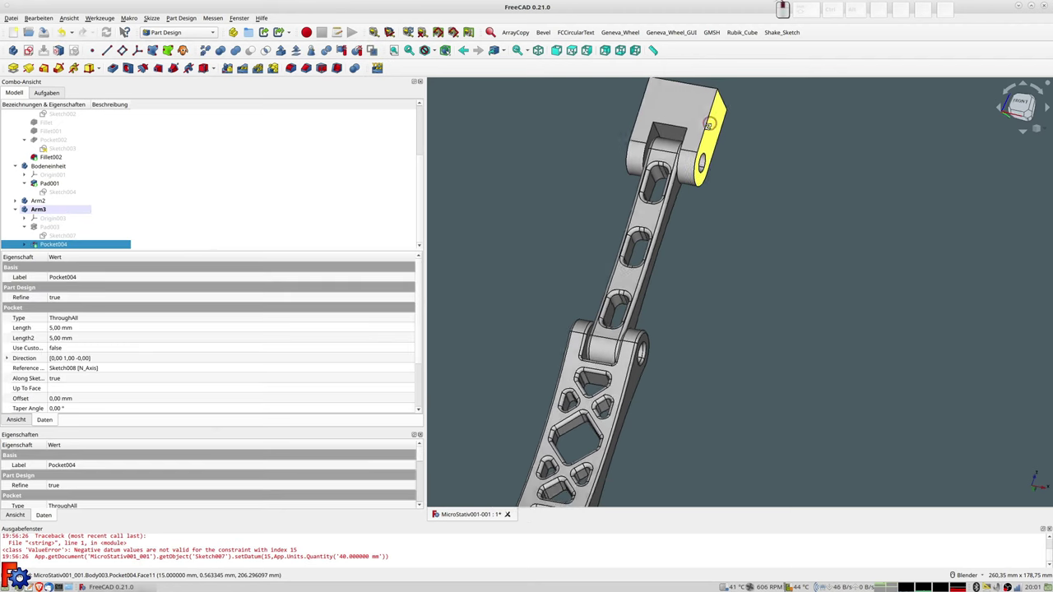
{"action": "middle_click_drag", "start_coordinate": [711, 127], "coordinate": [712, 119]}
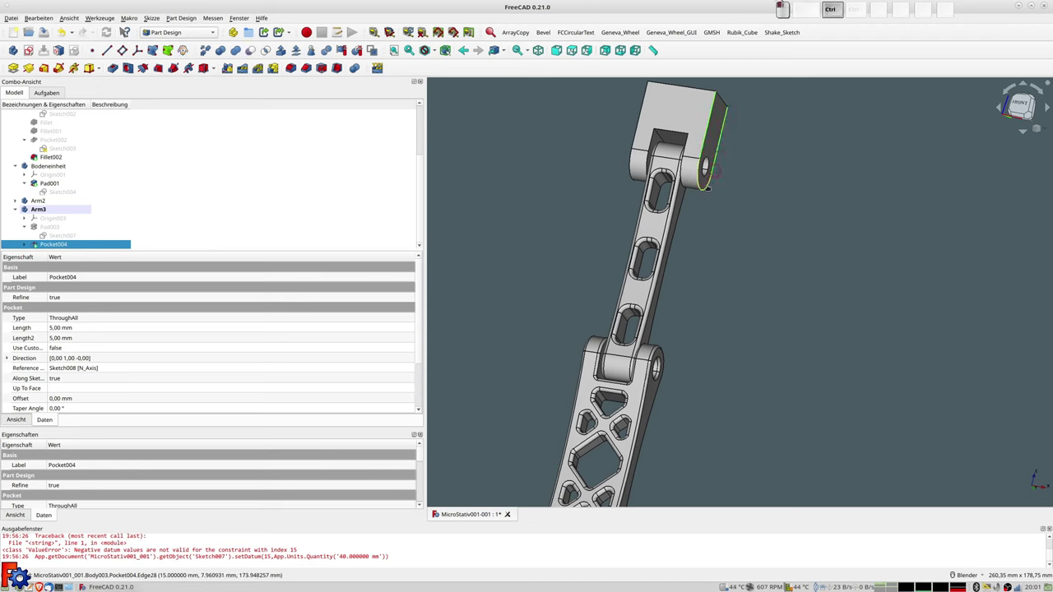
{"action": "left_click", "coordinate": [701, 180], "text": "ctrl"}
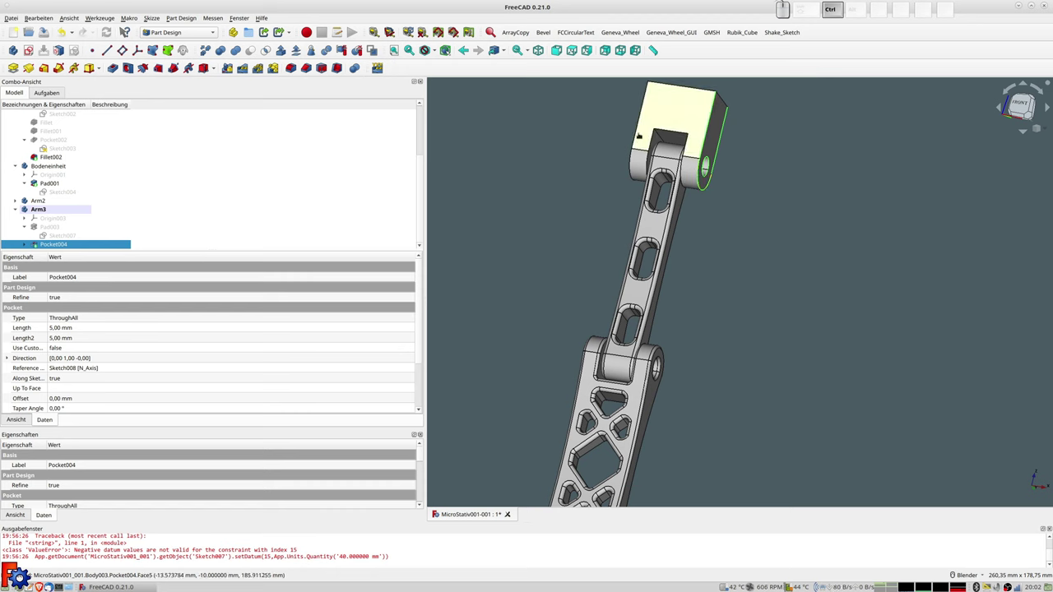
{"action": "middle_click_drag", "start_coordinate": [638, 126], "coordinate": [758, 176]}
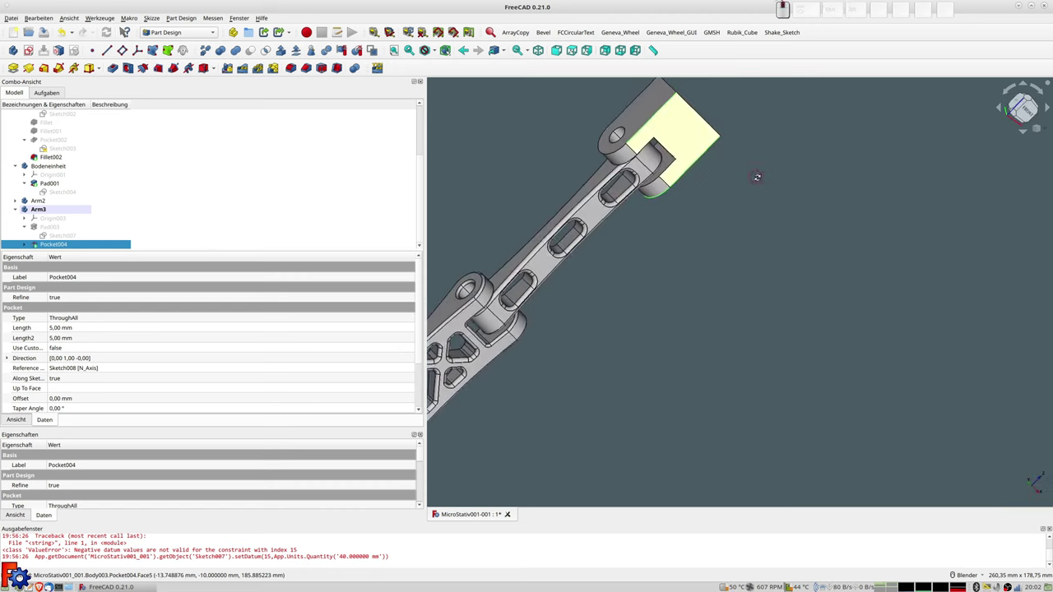
{"action": "left_click", "coordinate": [627, 109], "text": "ctrl"}
{"action": "left_click", "coordinate": [628, 109], "text": "ctrl"}
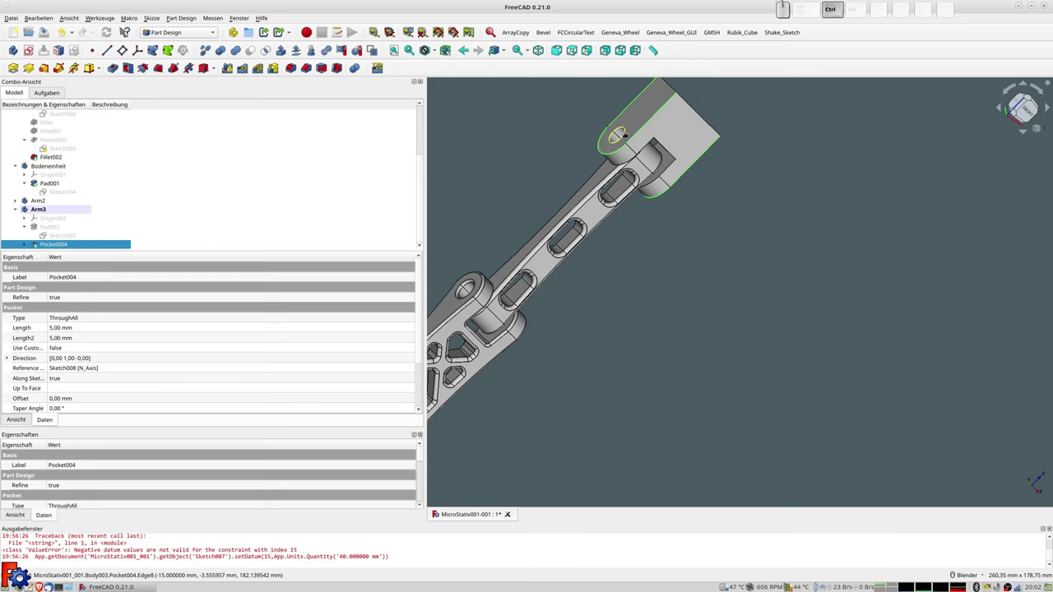
Round the selected end block edges with a 1.00 mm fillet, creating Fillet008.
{"action": "left_click", "coordinate": [290, 69]}
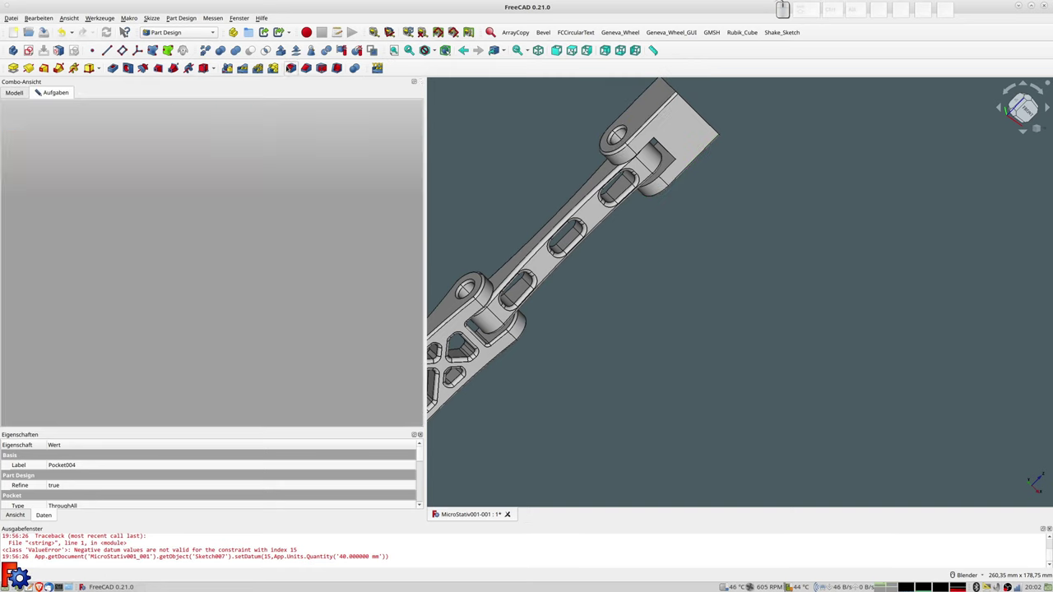
{"action": "mouse_move", "coordinate": [717, 171]}
{"action": "middle_mouse_down"}
{"action": "mouse_move", "coordinate": [618, 99]}
{"action": "mouse_move", "coordinate": [690, 147]}
{"action": "mouse_move", "coordinate": [679, 185]}
{"action": "middle_mouse_up"}
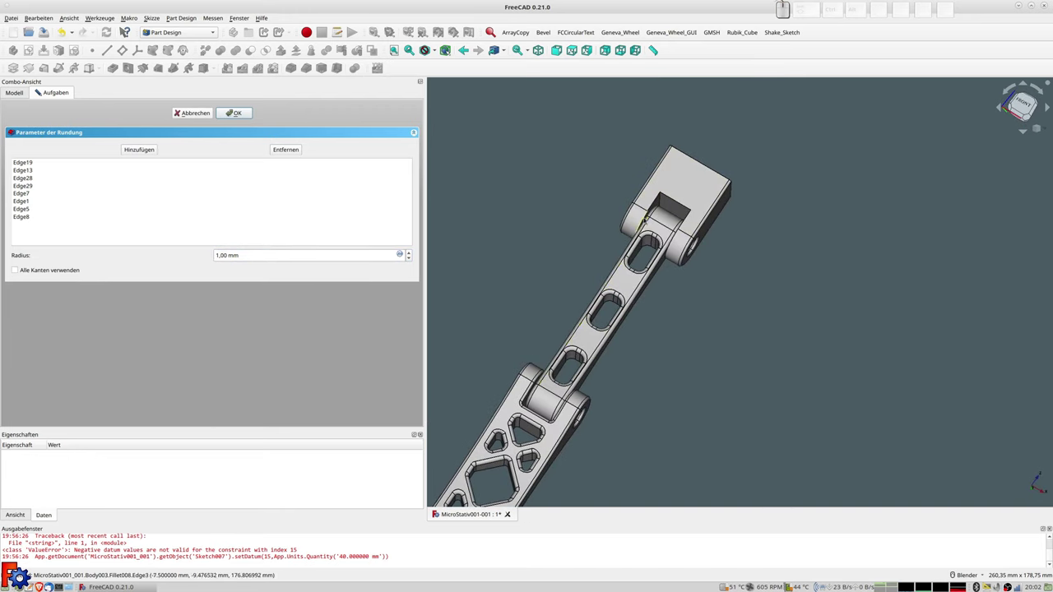
{"action": "left_click", "coordinate": [650, 213], "text": "ctrl"}
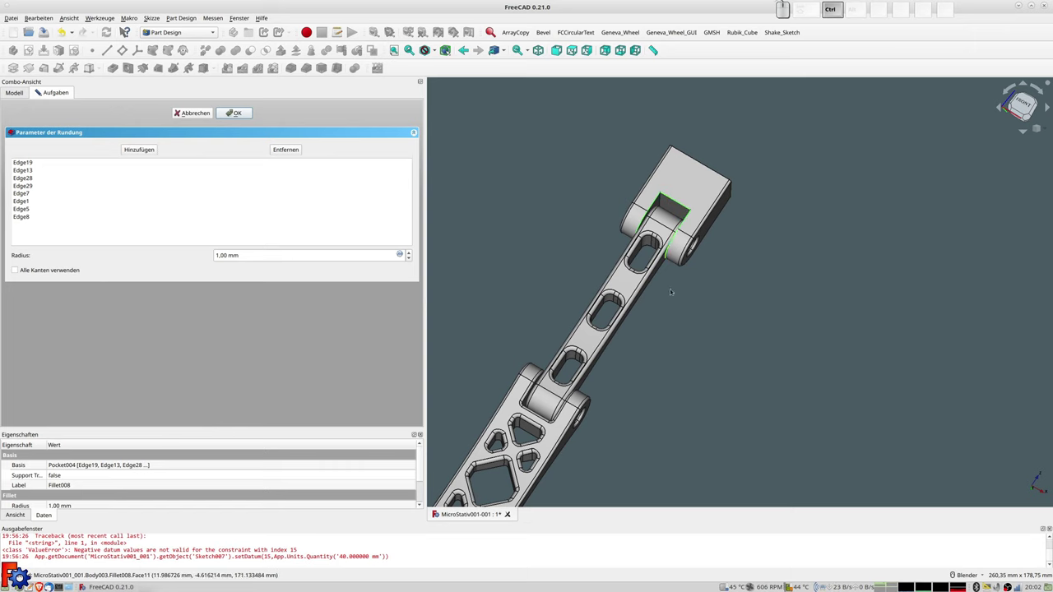
{"action": "middle_click_drag", "start_coordinate": [682, 299], "coordinate": [716, 264]}
{"action": "scroll", "coordinate": [634, 392], "scroll_direction": "up", "scroll_amount": 3}
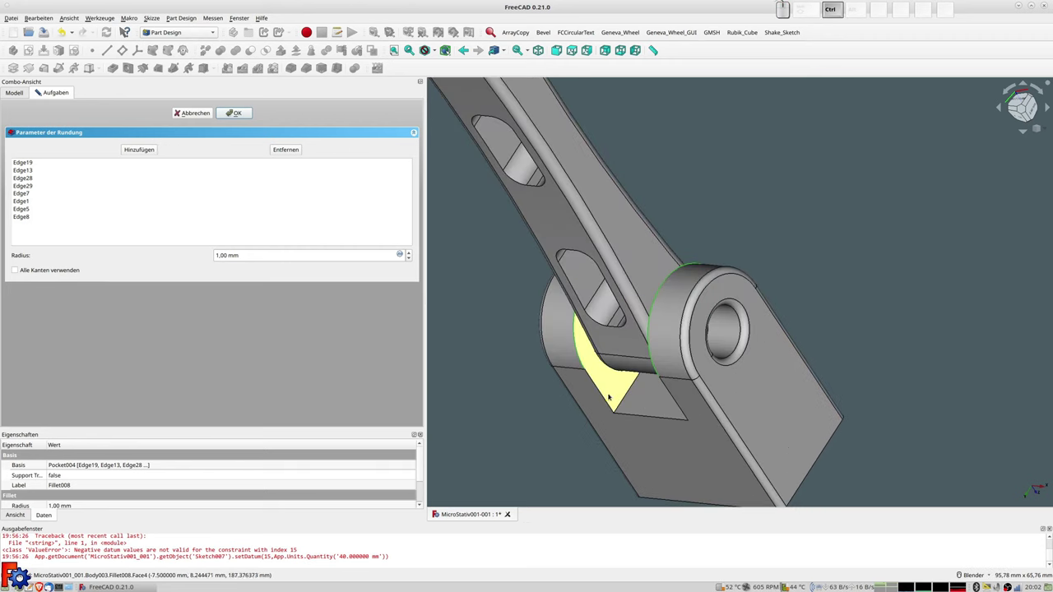
{"action": "left_click", "coordinate": [653, 405]}
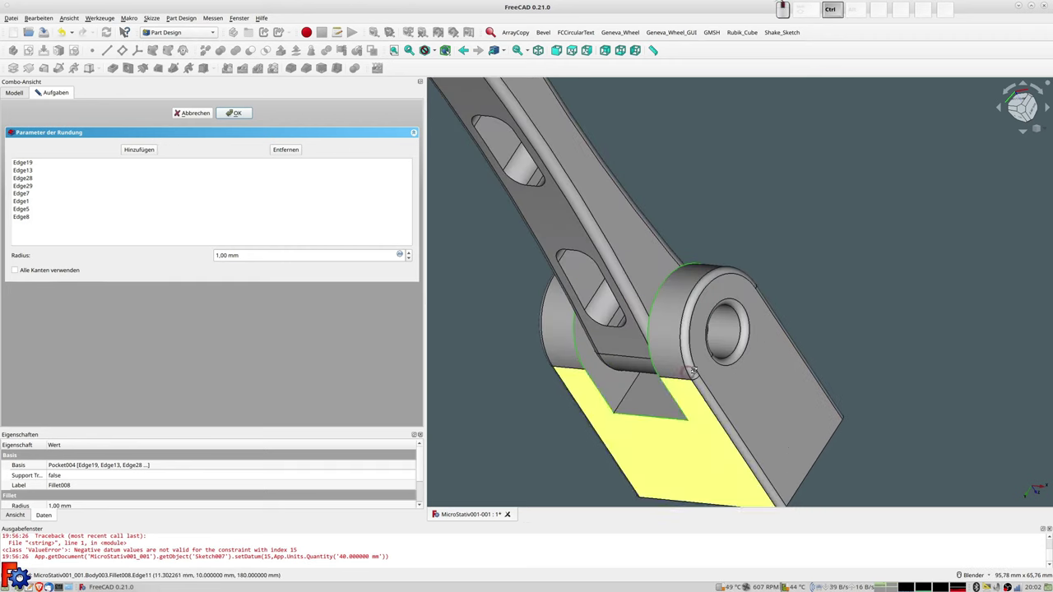
{"action": "middle_click_drag", "start_coordinate": [650, 411], "coordinate": [619, 422]}
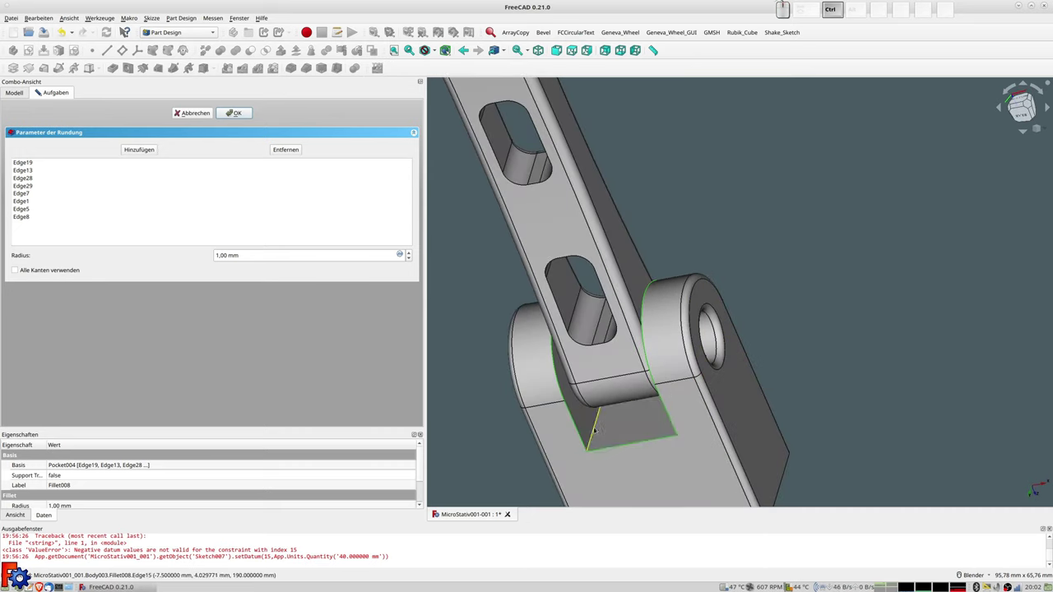
{"action": "middle_click_drag", "start_coordinate": [604, 428], "coordinate": [689, 393]}
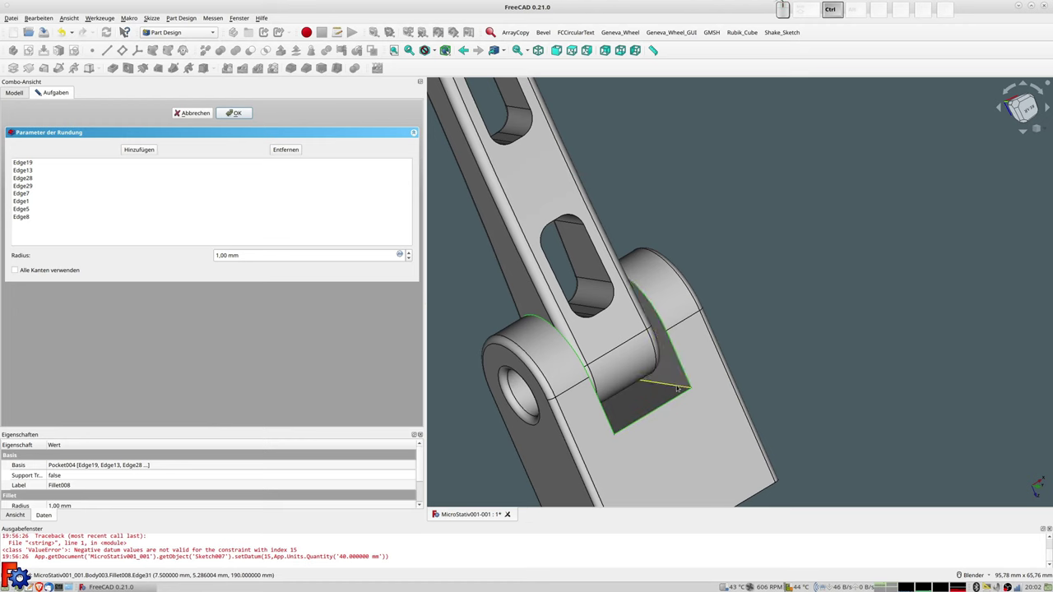
{"action": "mouse_move", "coordinate": [679, 390]}
{"action": "middle_mouse_down"}
{"action": "mouse_move", "coordinate": [894, 364]}
{"action": "mouse_move", "coordinate": [625, 272]}
{"action": "middle_mouse_up"}
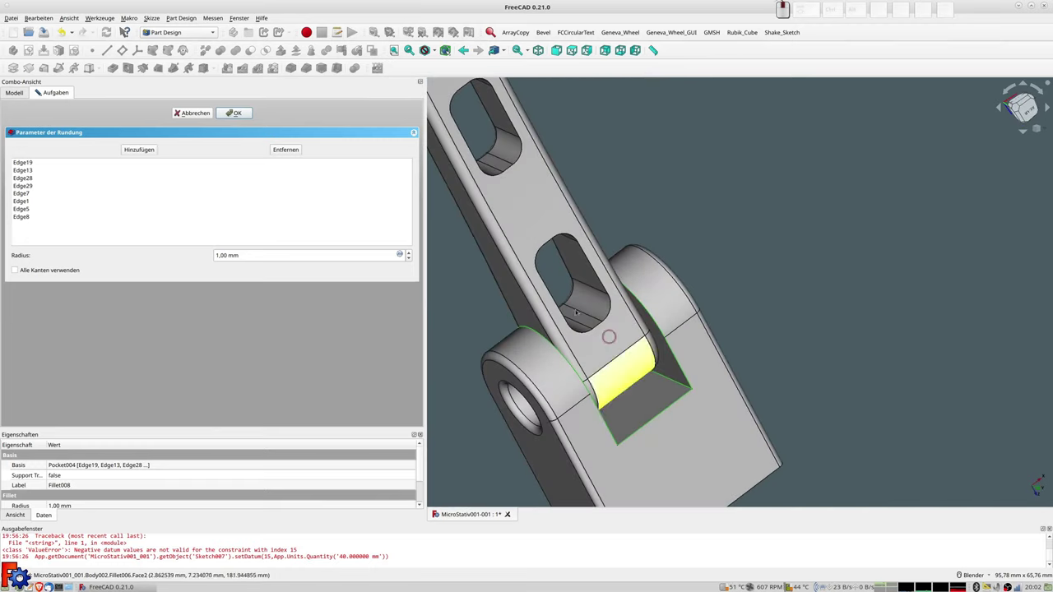
{"action": "left_click", "coordinate": [243, 116]}
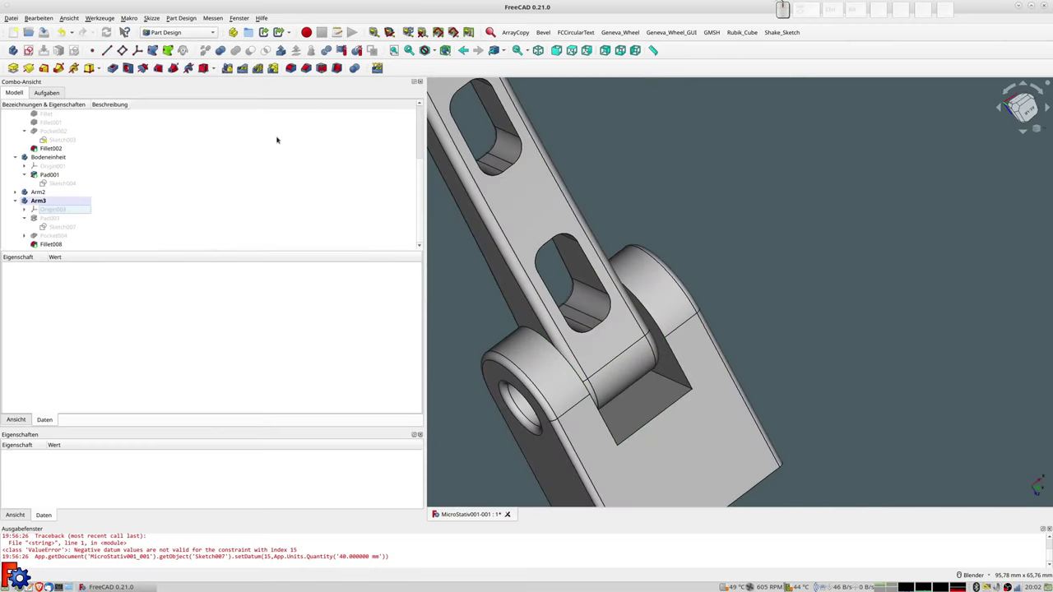
Select Face8, Face4 and Face10 of the pocket beside the hinge lug.
{"action": "left_click", "coordinate": [687, 377]}
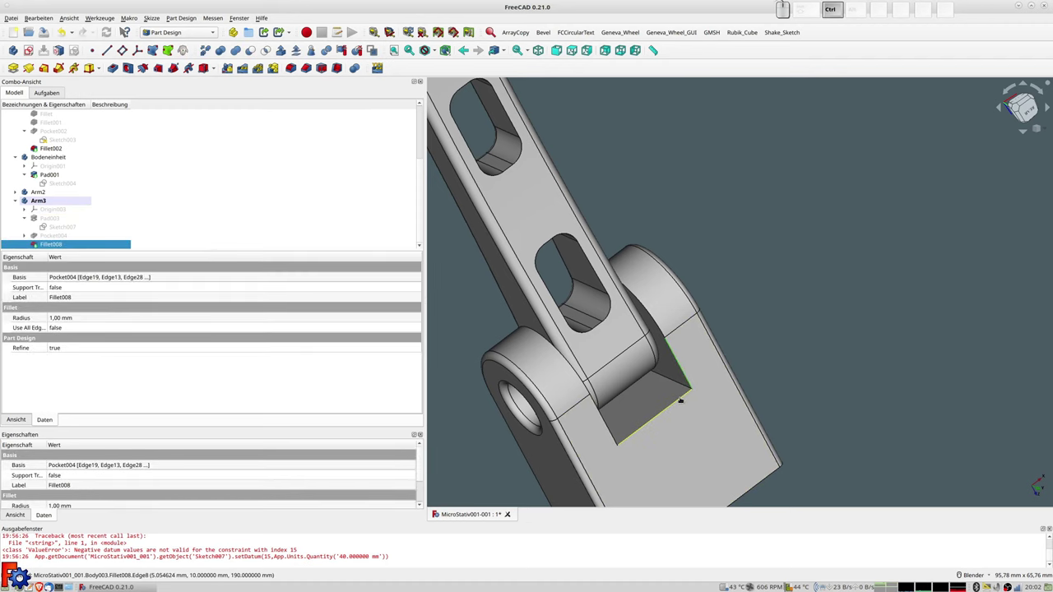
{"action": "left_click", "coordinate": [658, 392], "text": "ctrl"}
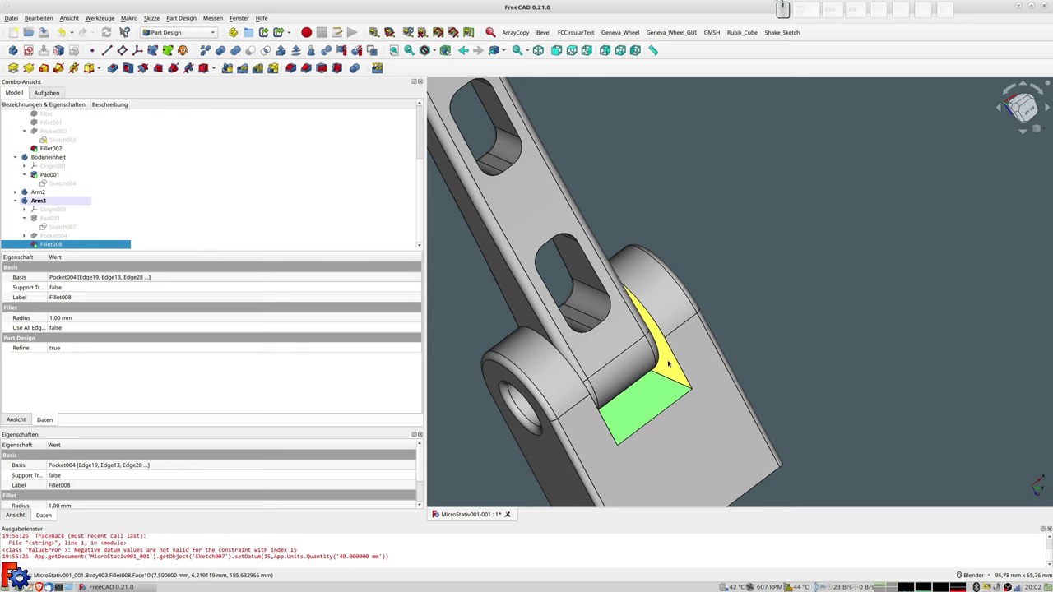
{"action": "left_click", "coordinate": [669, 363]}
{"action": "left_click", "coordinate": [659, 397], "text": "ctrl"}
{"action": "mouse_move", "coordinate": [658, 395]}
{"action": "middle_mouse_down"}
{"action": "mouse_move", "coordinate": [653, 387]}
{"action": "mouse_move", "coordinate": [612, 400]}
{"action": "mouse_move", "coordinate": [659, 383]}
{"action": "mouse_move", "coordinate": [578, 404]}
{"action": "middle_mouse_up"}
{"action": "left_click", "coordinate": [612, 400], "text": "ctrl"}
{"action": "left_click", "coordinate": [581, 411], "text": "ctrl"}
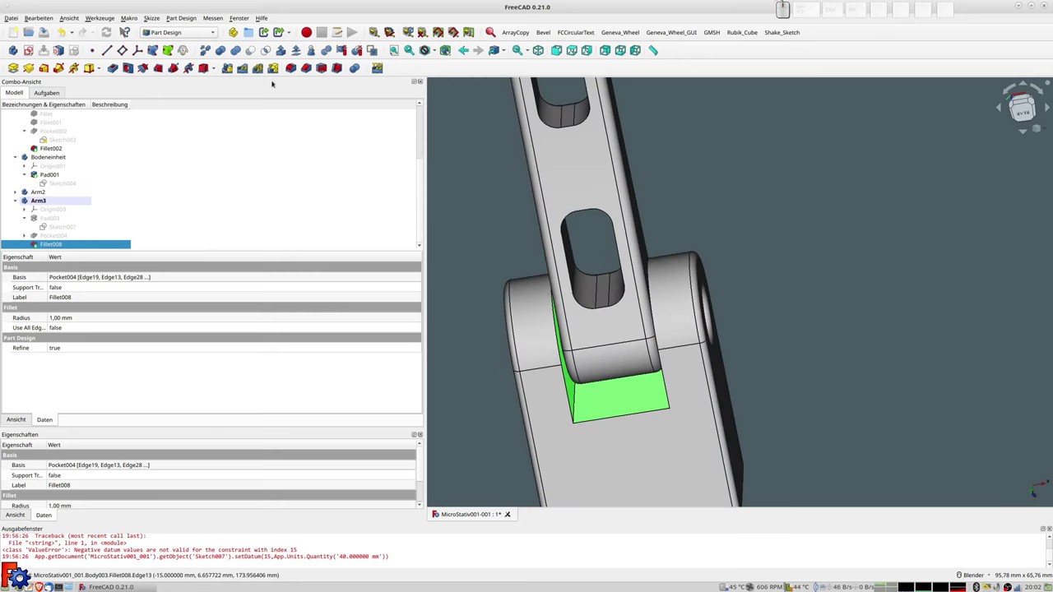
Fillet the three selected faces with a 1.00 mm radius, checking it in front view.
{"action": "left_click", "coordinate": [290, 68]}
{"action": "mouse_move", "coordinate": [575, 265]}
{"action": "middle_mouse_down"}
{"action": "mouse_move", "coordinate": [642, 291]}
{"action": "mouse_move", "coordinate": [632, 253]}
{"action": "middle_mouse_up"}
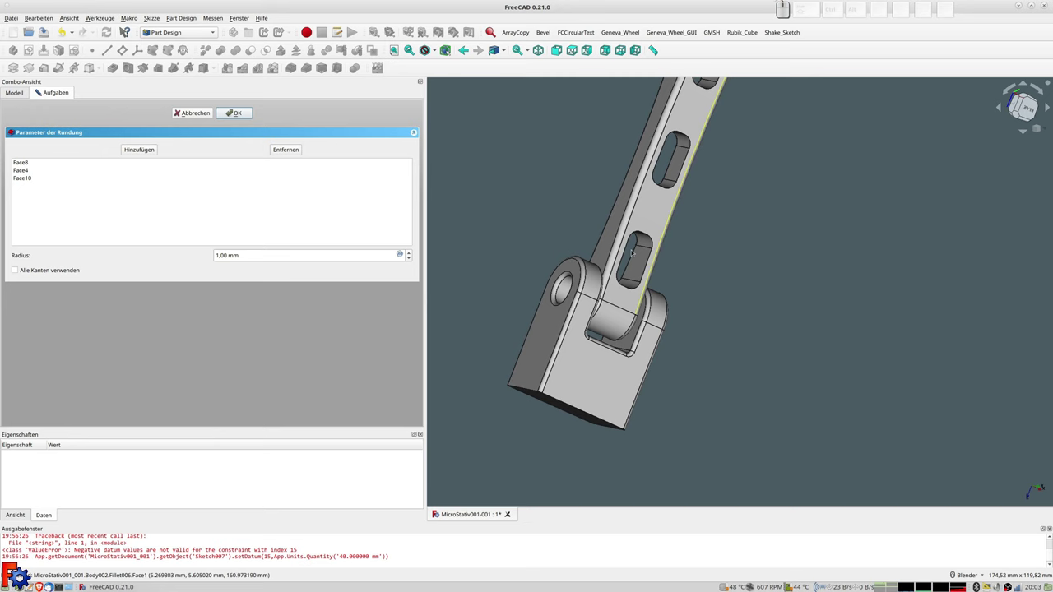
{"action": "scroll", "coordinate": [581, 249], "scroll_direction": "down", "scroll_amount": 5}
{"action": "scroll", "coordinate": [582, 249], "scroll_direction": "down", "scroll_amount": 3}
{"action": "scroll", "coordinate": [613, 228], "scroll_direction": "down", "scroll_amount": 2}
{"action": "scroll", "coordinate": [613, 228], "scroll_direction": "up", "scroll_amount": 2}
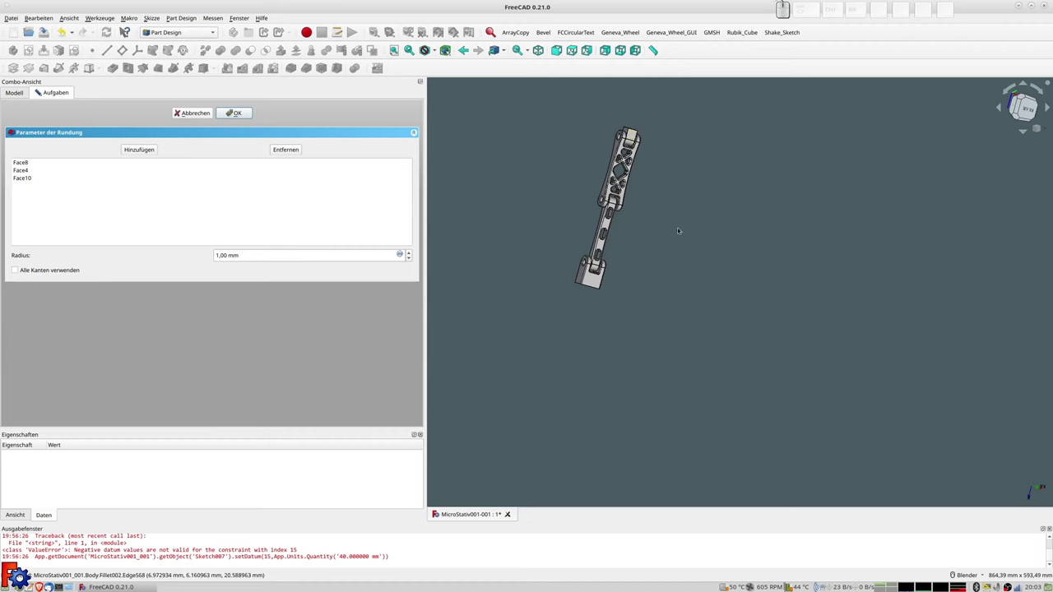
{"action": "key", "text": "1"}
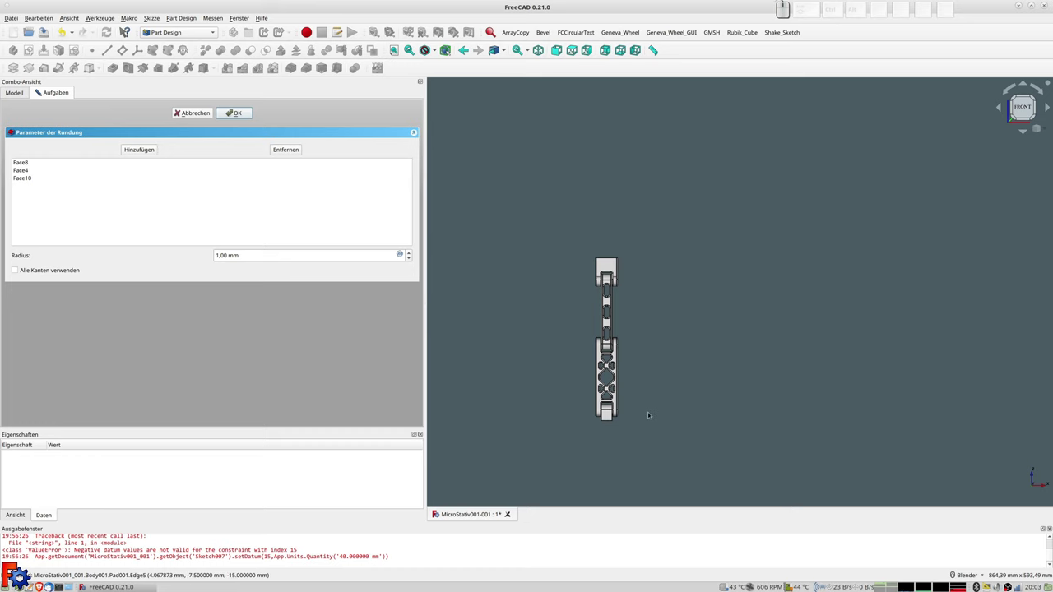
{"action": "left_click", "coordinate": [239, 113]}
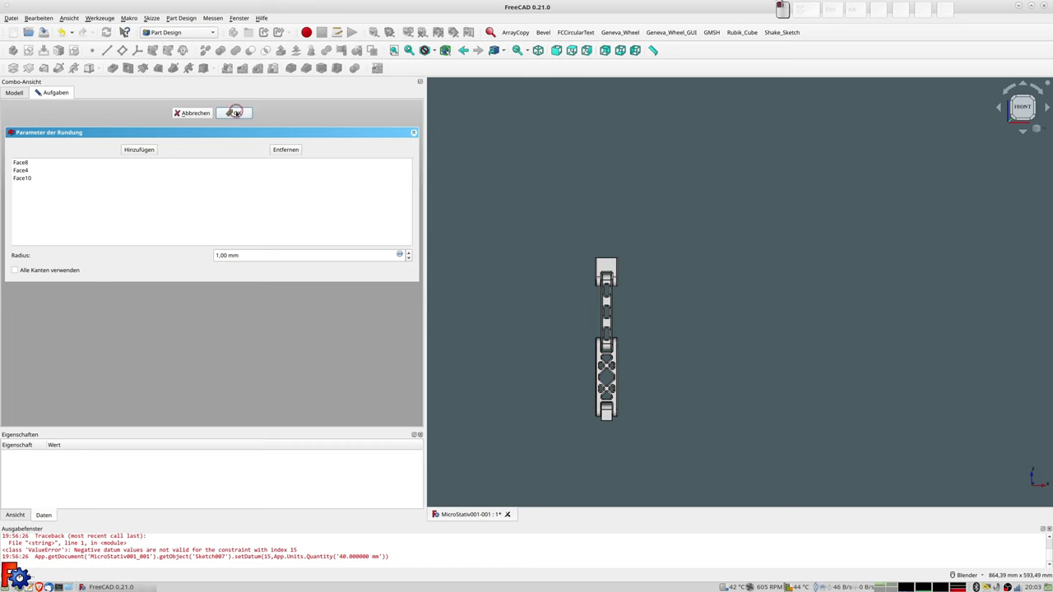
Save the MicroStativ001-001 document via Datei > Speichern.
{"action": "left_click", "coordinate": [11, 17]}
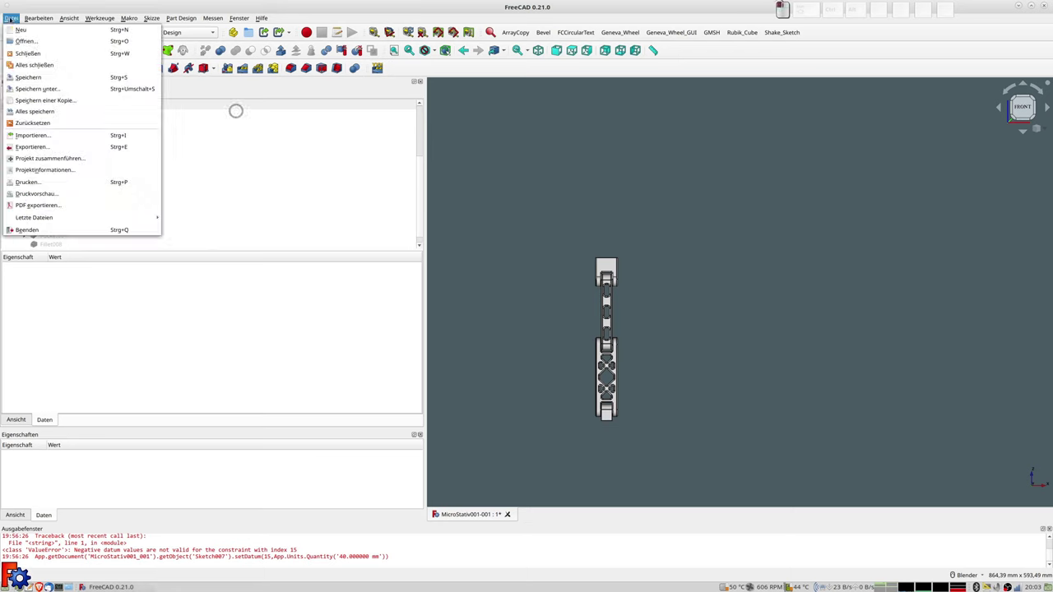
{"action": "left_click", "coordinate": [33, 75]}
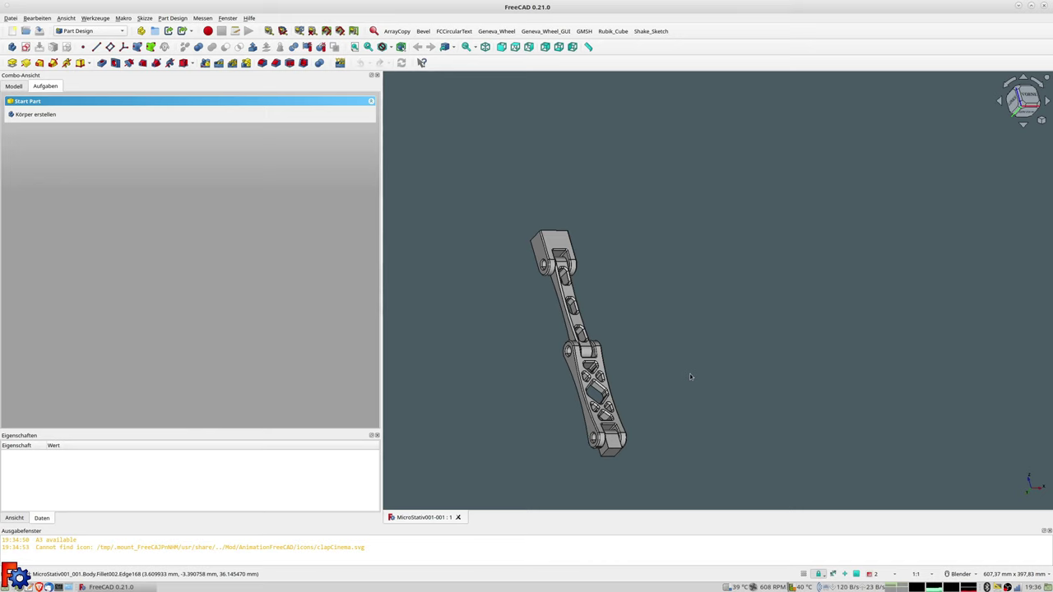
Select the new Körper body below Arm3 in the model tree.
{"action": "middle_click_drag", "start_coordinate": [690, 376], "coordinate": [675, 349]}
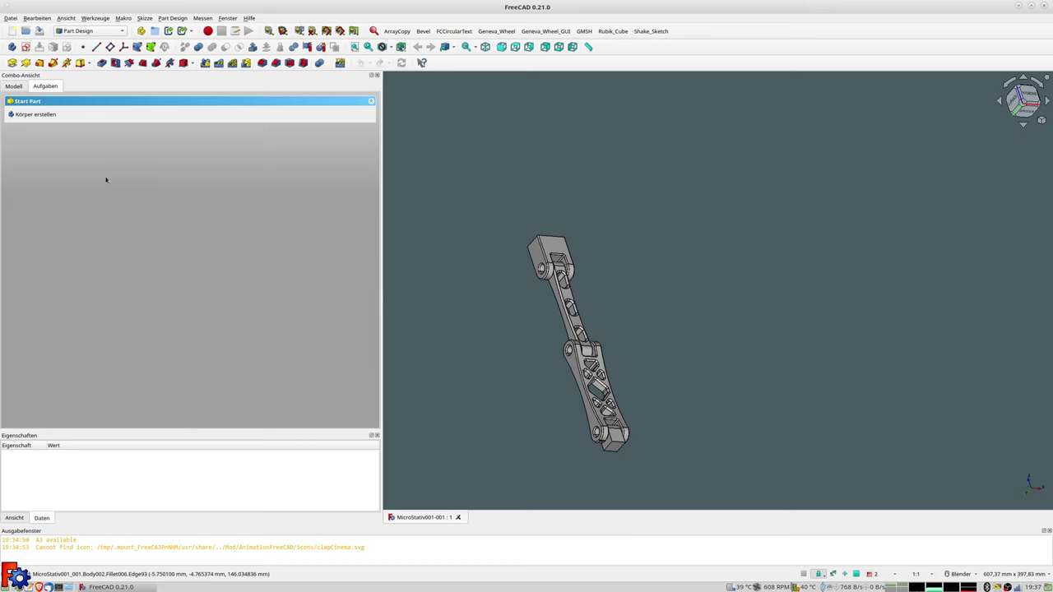
{"action": "left_click", "coordinate": [15, 88]}
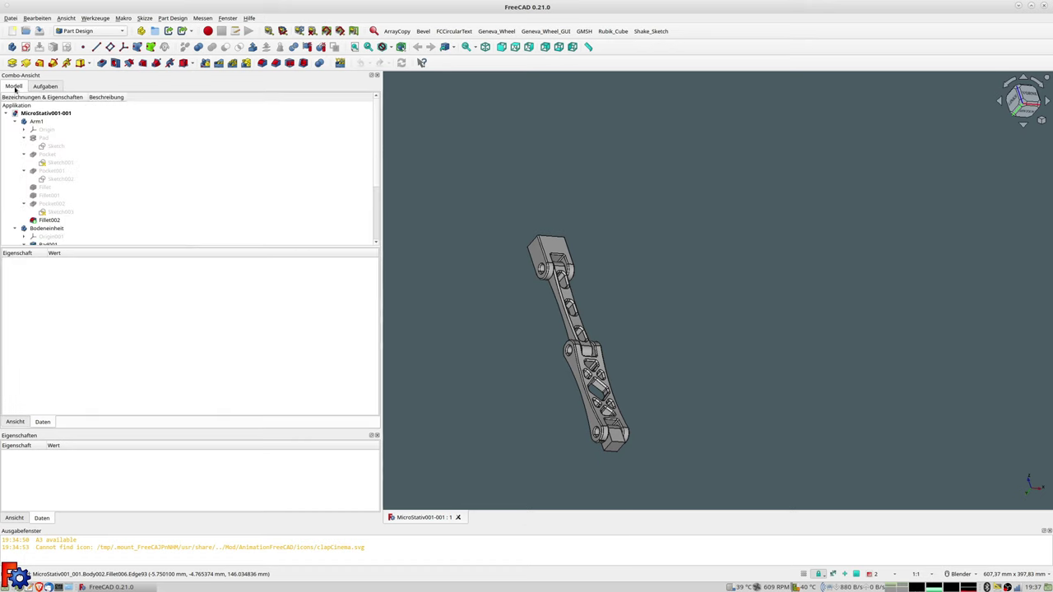
{"action": "scroll", "coordinate": [70, 154], "scroll_direction": "down", "scroll_amount": 2}
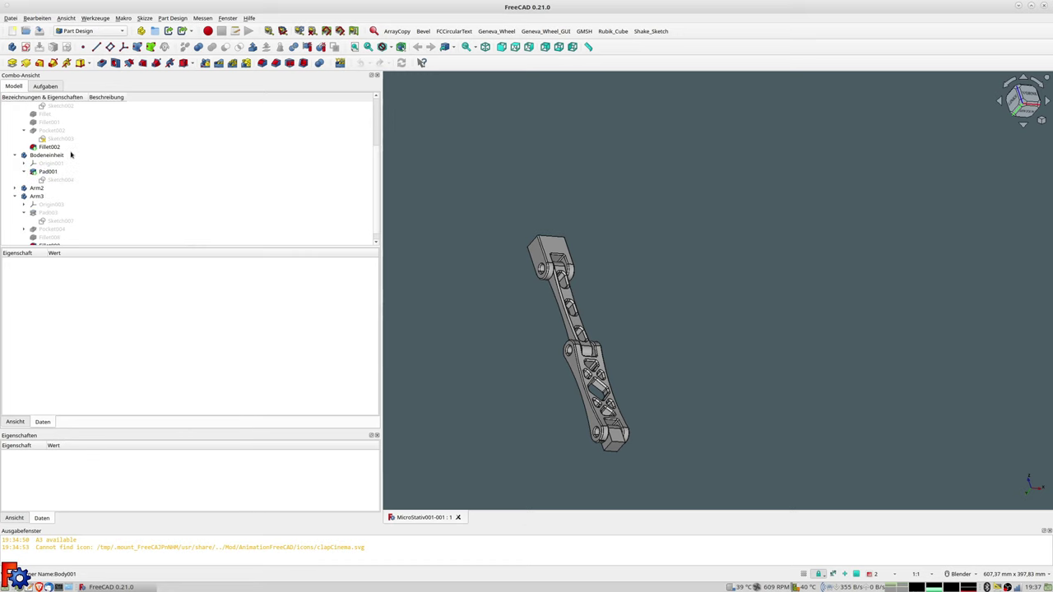
{"action": "scroll", "coordinate": [71, 153], "scroll_direction": "down", "scroll_amount": 1}
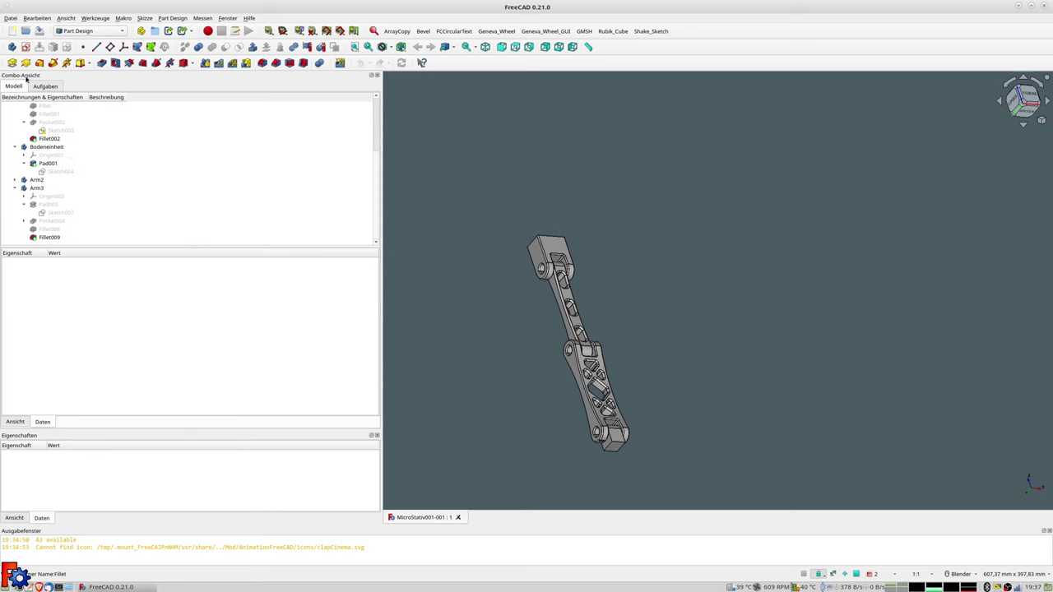
{"action": "left_click", "coordinate": [50, 245]}
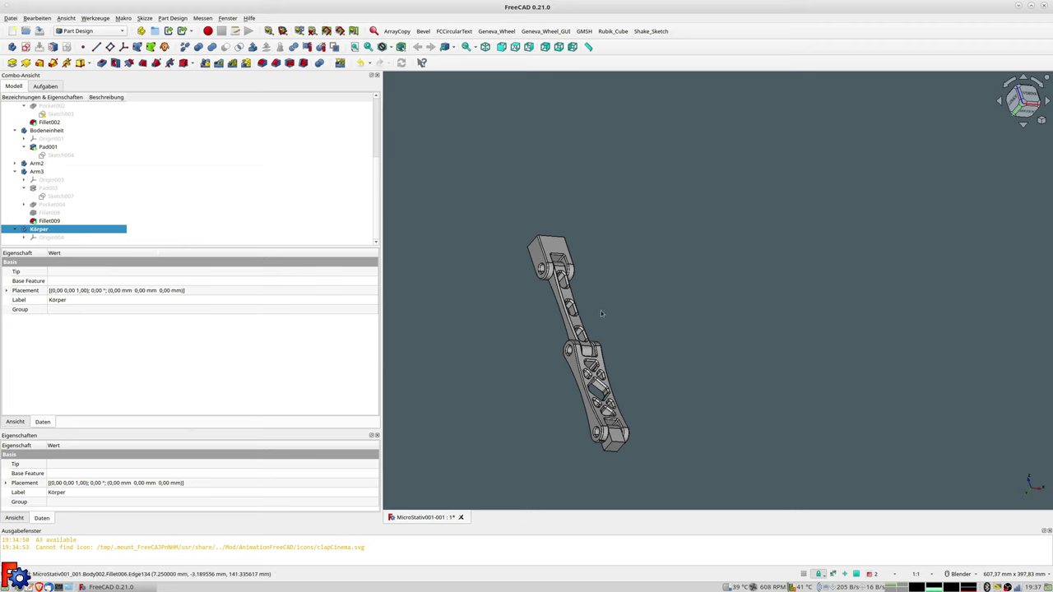
Orbit and zoom around the arm to inspect its hinge-pin end.
{"action": "middle_click_drag", "start_coordinate": [640, 349], "coordinate": [617, 357]}
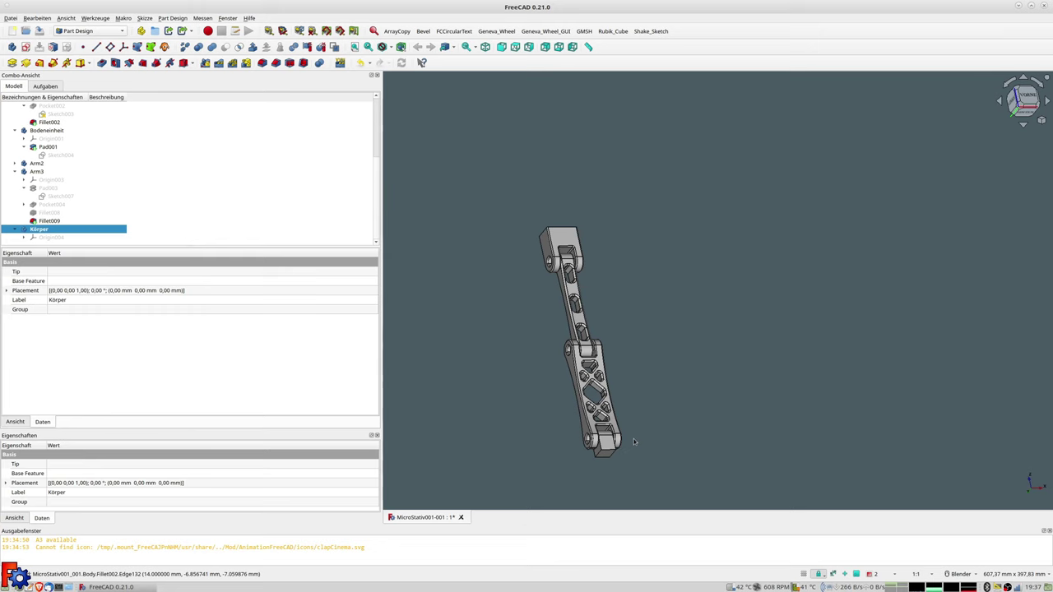
{"action": "scroll", "coordinate": [603, 444], "scroll_direction": "up", "scroll_amount": 2}
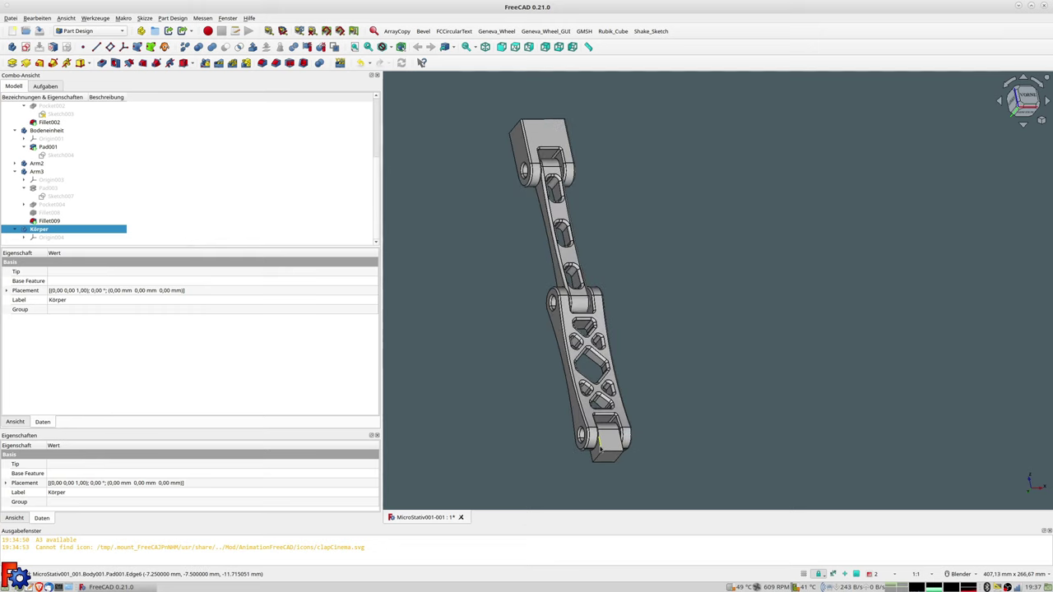
{"action": "mouse_move", "coordinate": [603, 447]}
{"action": "middle_mouse_down"}
{"action": "mouse_move", "coordinate": [673, 407]}
{"action": "mouse_move", "coordinate": [642, 437]}
{"action": "mouse_move", "coordinate": [654, 400]}
{"action": "mouse_move", "coordinate": [703, 350]}
{"action": "mouse_move", "coordinate": [741, 348]}
{"action": "middle_mouse_up"}
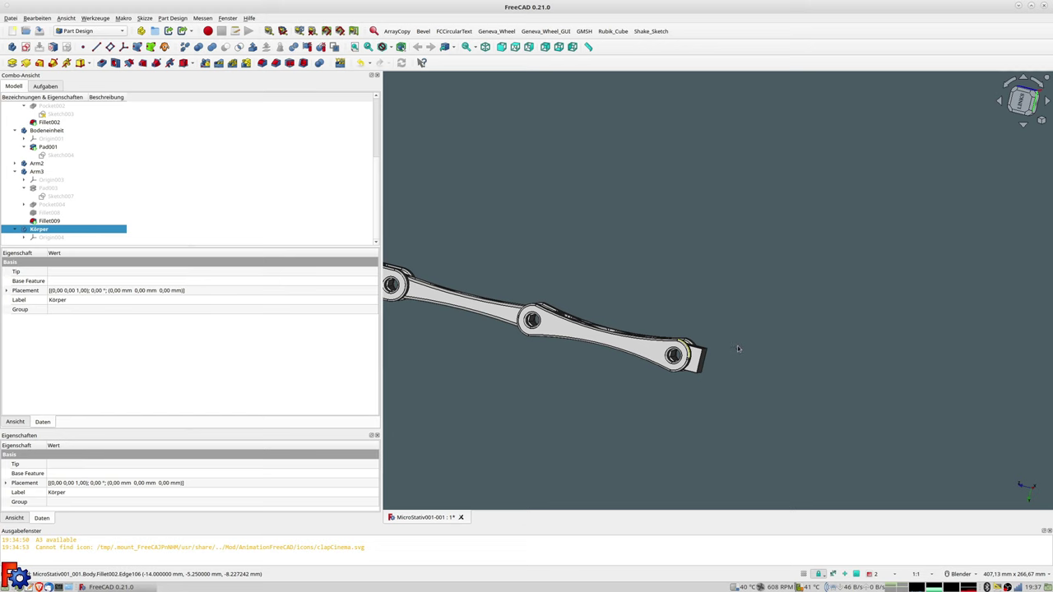
{"action": "mouse_move", "coordinate": [738, 349]}
{"action": "middle_mouse_down"}
{"action": "mouse_move", "coordinate": [675, 368]}
{"action": "mouse_move", "coordinate": [696, 342]}
{"action": "middle_mouse_up"}
{"action": "scroll", "coordinate": [674, 362], "scroll_direction": "up", "scroll_amount": 4}
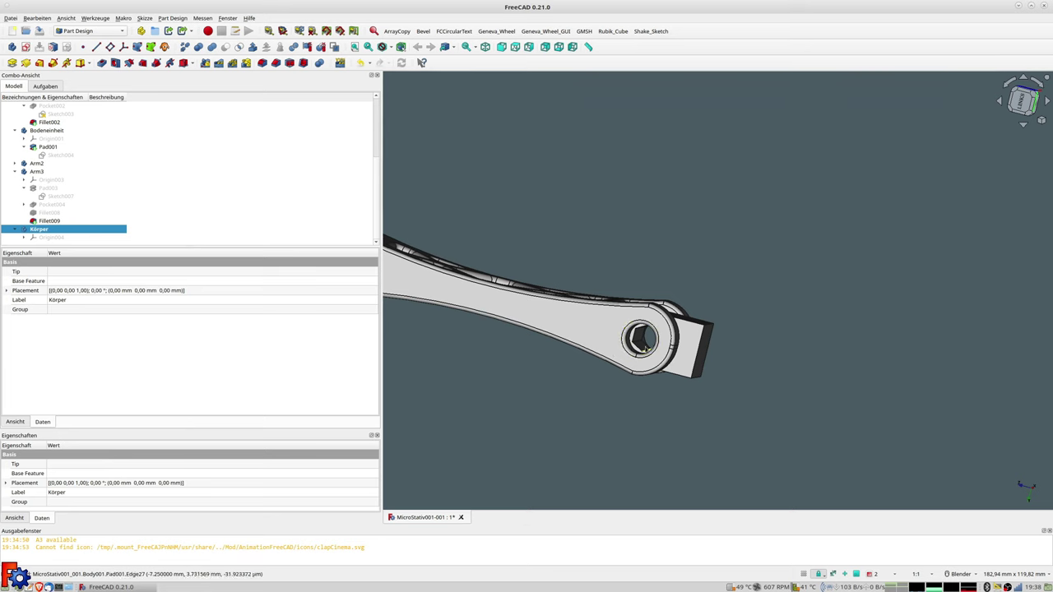
{"action": "middle_click_drag", "start_coordinate": [701, 334], "coordinate": [695, 354]}
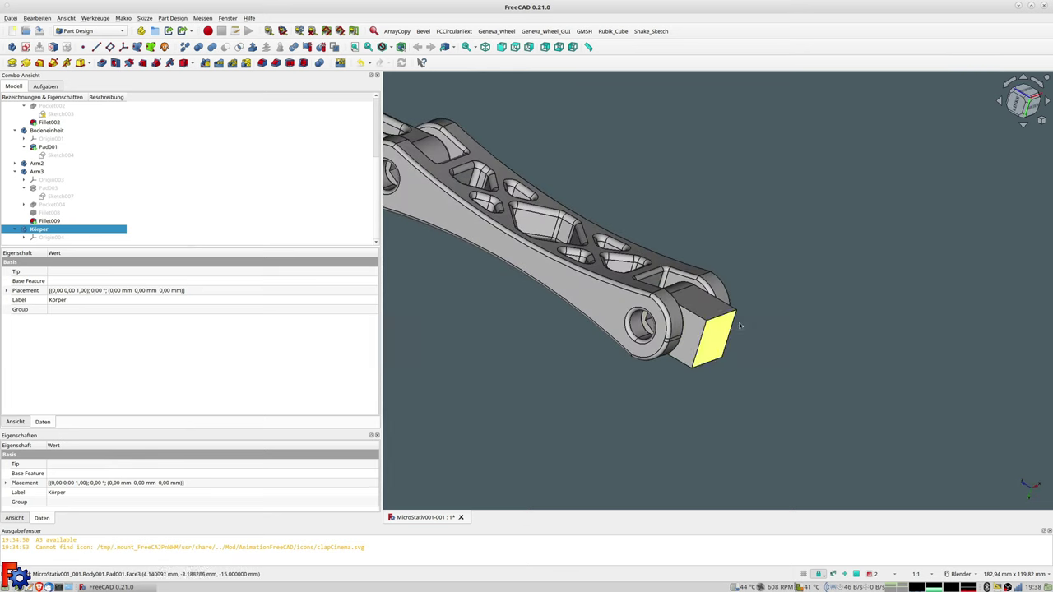
{"action": "middle_click_drag", "start_coordinate": [826, 331], "coordinate": [799, 342]}
{"action": "scroll", "coordinate": [798, 344], "scroll_direction": "up", "scroll_amount": 2}
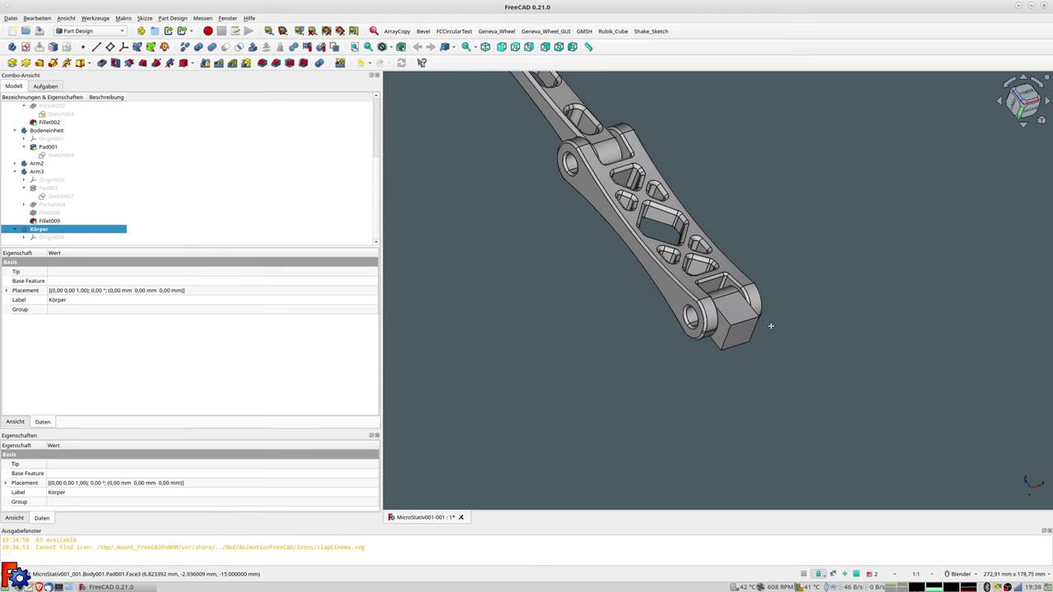
{"action": "scroll", "coordinate": [717, 337], "scroll_direction": "down", "scroll_amount": 5}
Orbit and zoom until the lower arm stands upright, showing its lattice cutouts and pin end.
{"action": "middle_click_drag", "start_coordinate": [714, 341], "coordinate": [714, 363]}
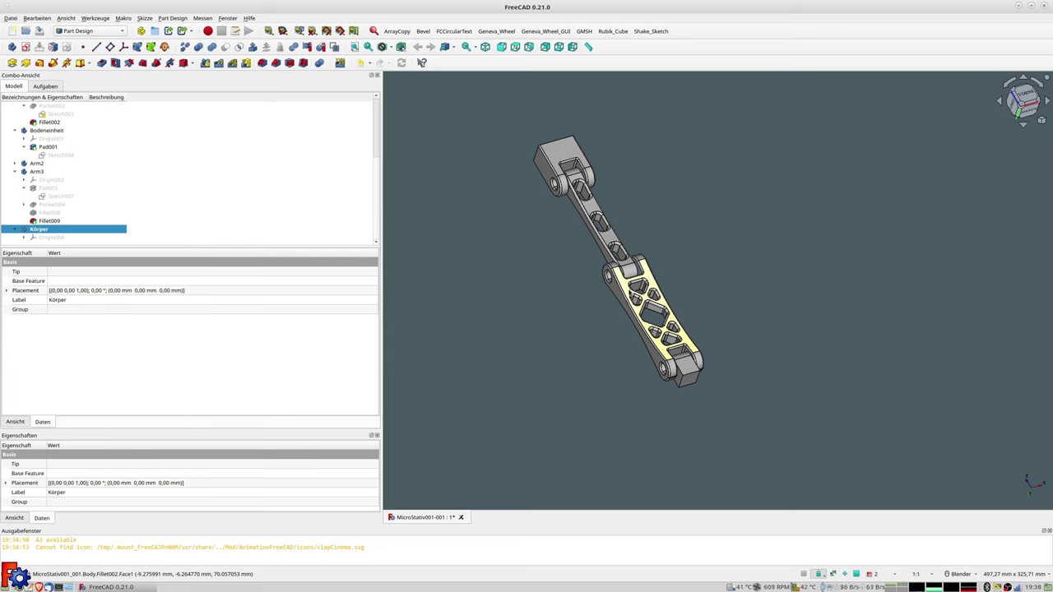
{"action": "mouse_move", "coordinate": [692, 435]}
{"action": "middle_mouse_down"}
{"action": "mouse_move", "coordinate": [773, 343]}
{"action": "mouse_move", "coordinate": [634, 400]}
{"action": "middle_mouse_up"}
{"action": "scroll", "coordinate": [661, 400], "scroll_direction": "up", "scroll_amount": 2}
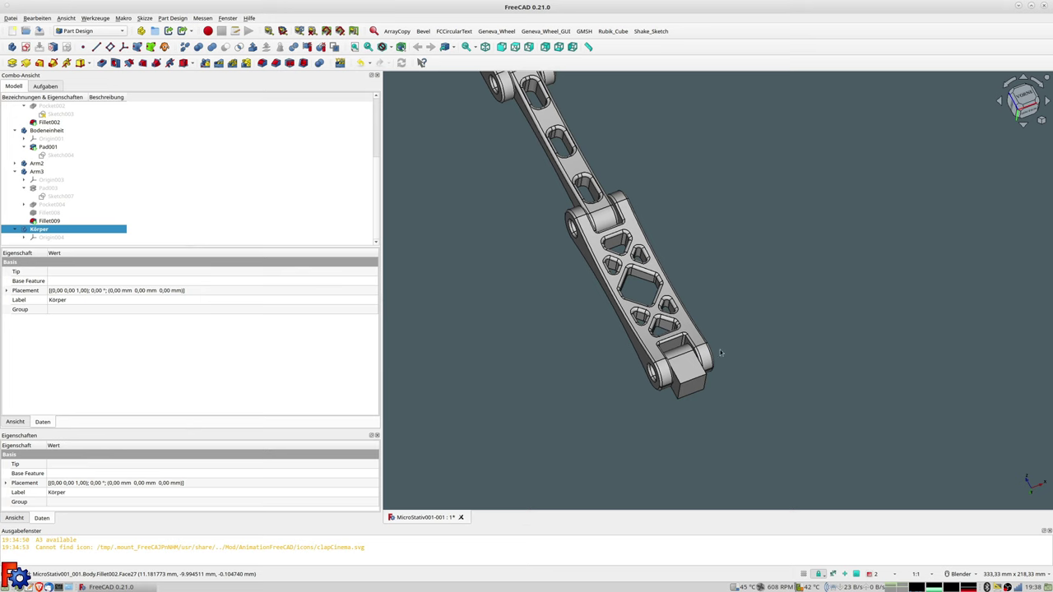
{"action": "mouse_move", "coordinate": [742, 370]}
{"action": "middle_mouse_down"}
{"action": "mouse_move", "coordinate": [828, 302]}
{"action": "mouse_move", "coordinate": [721, 371]}
{"action": "mouse_move", "coordinate": [731, 345]}
{"action": "mouse_move", "coordinate": [721, 345]}
{"action": "middle_mouse_up"}
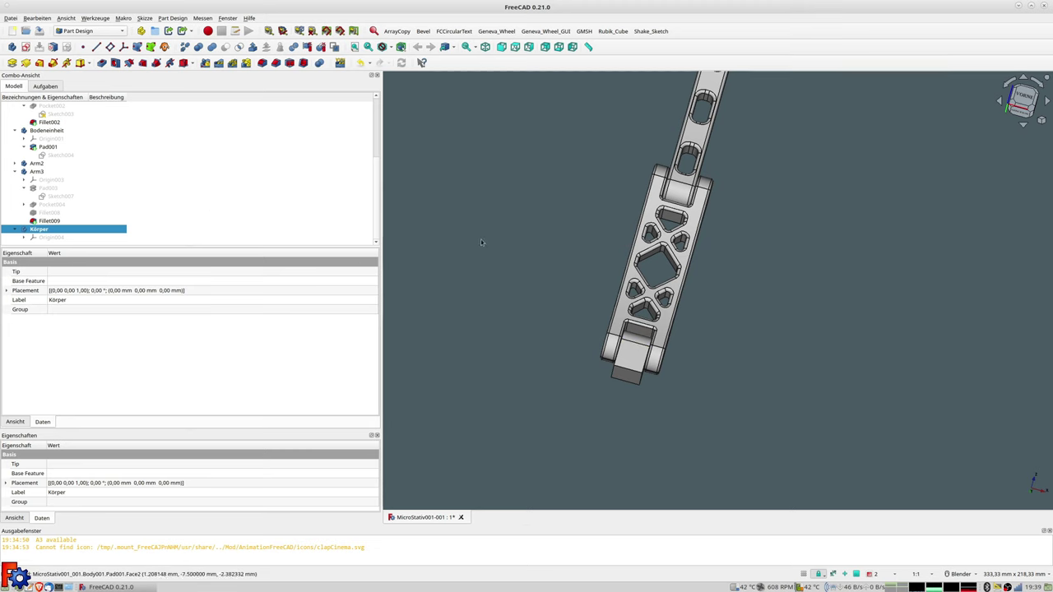
Clear the selection, then go from top and front views to an oblique view of the part's sides.
{"action": "left_click", "coordinate": [528, 221]}
{"action": "key", "text": "2"}
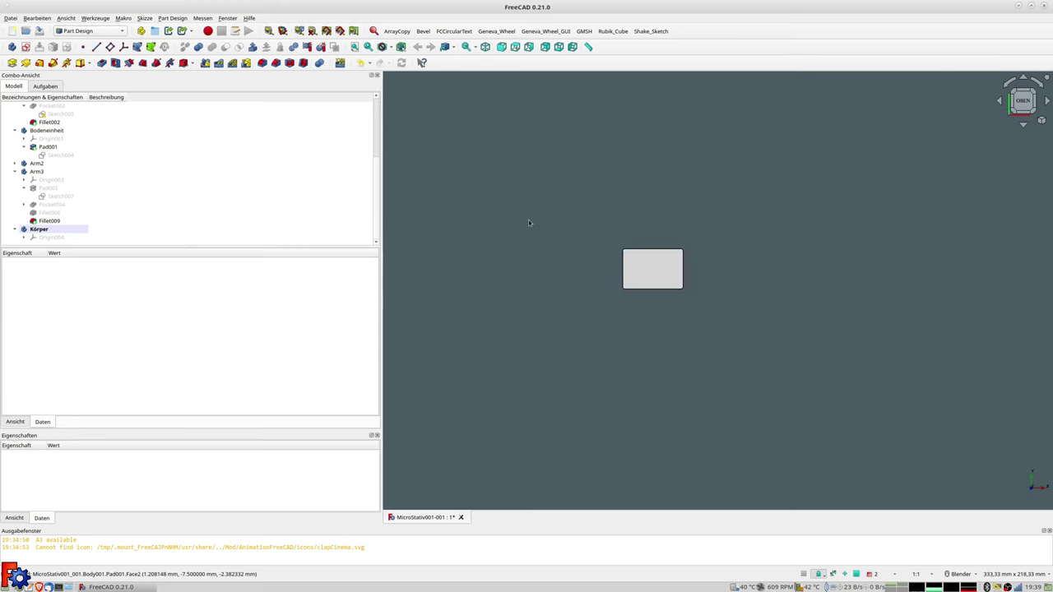
{"action": "middle_click_drag", "start_coordinate": [585, 324], "coordinate": [583, 294]}
{"action": "key", "text": "1"}
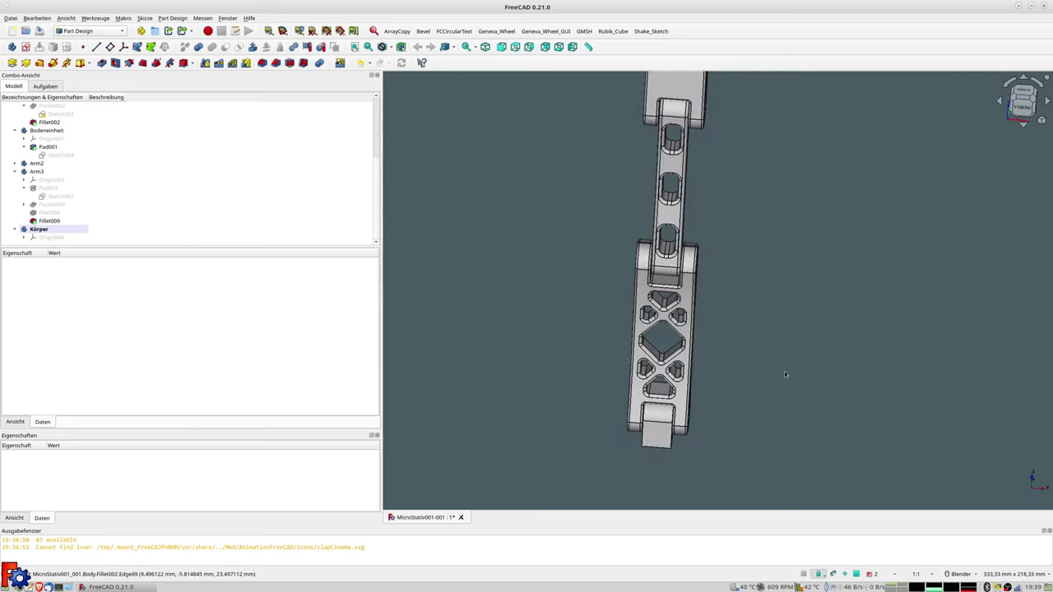
{"action": "mouse_move", "coordinate": [747, 412]}
{"action": "middle_mouse_down"}
{"action": "mouse_move", "coordinate": [743, 392]}
{"action": "mouse_move", "coordinate": [713, 376]}
{"action": "mouse_move", "coordinate": [726, 348]}
{"action": "middle_mouse_up"}
{"action": "middle_click_drag", "start_coordinate": [689, 400], "coordinate": [685, 376]}
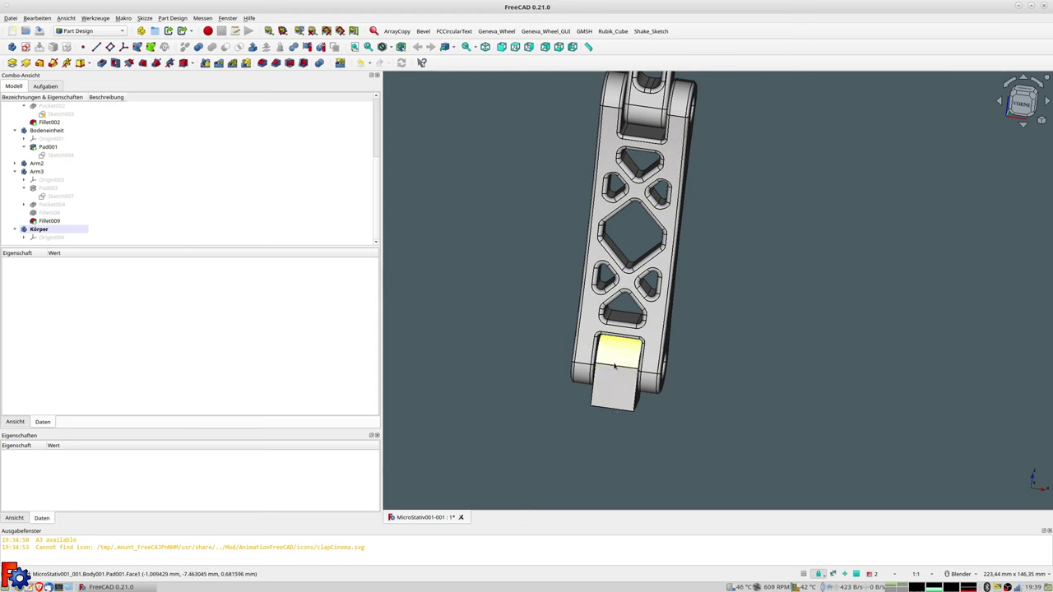
{"action": "middle_click_drag", "start_coordinate": [606, 383], "coordinate": [507, 341]}
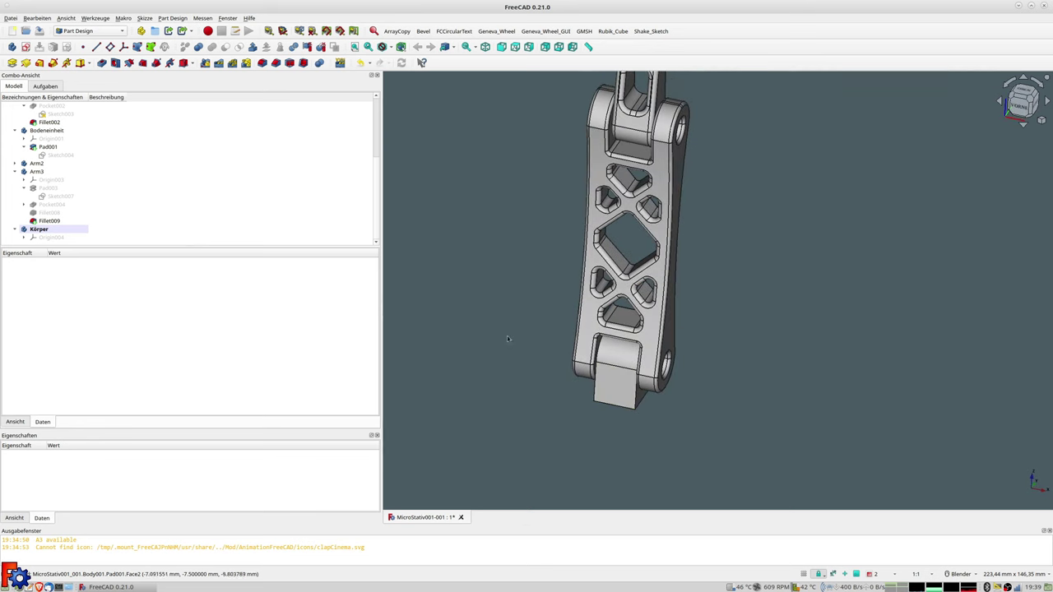
Briefly show Körper's origin planes, then create a new sketch on the YZ plane.
{"action": "left_click", "coordinate": [50, 237]}
{"action": "key", "text": "space"}
{"action": "middle_click_drag", "start_coordinate": [549, 290], "coordinate": [530, 293]}
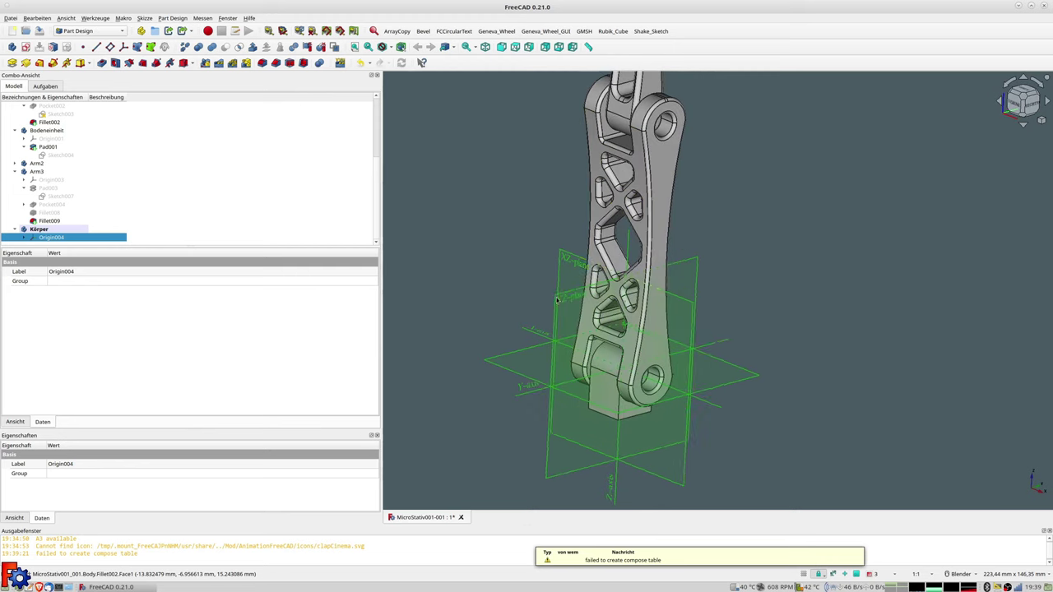
{"action": "scroll", "coordinate": [564, 304], "scroll_direction": "up", "scroll_amount": 2}
{"action": "scroll", "coordinate": [565, 305], "scroll_direction": "up", "scroll_amount": 2}
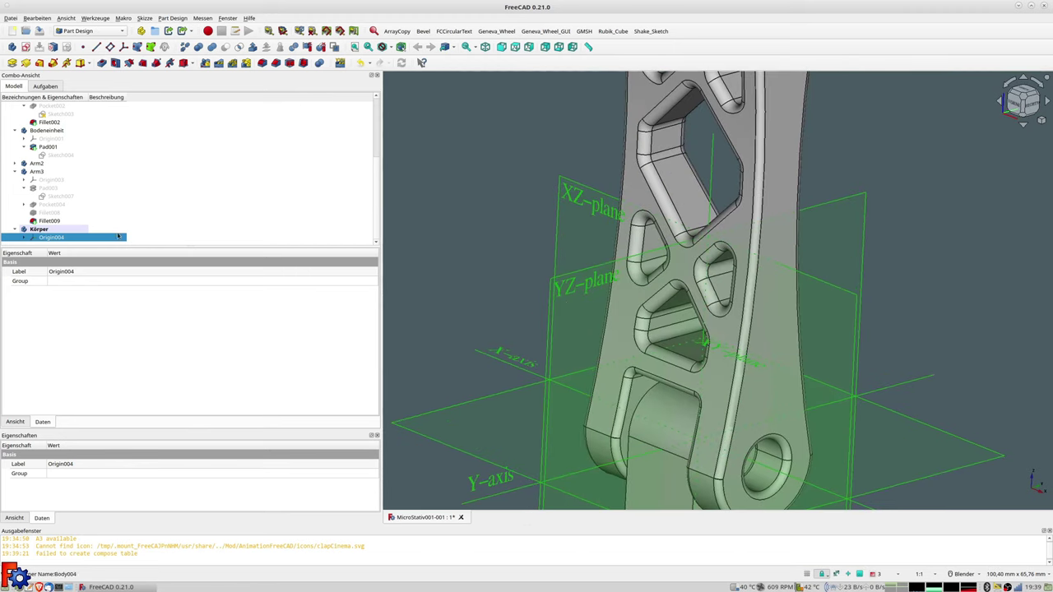
{"action": "key", "text": "space"}
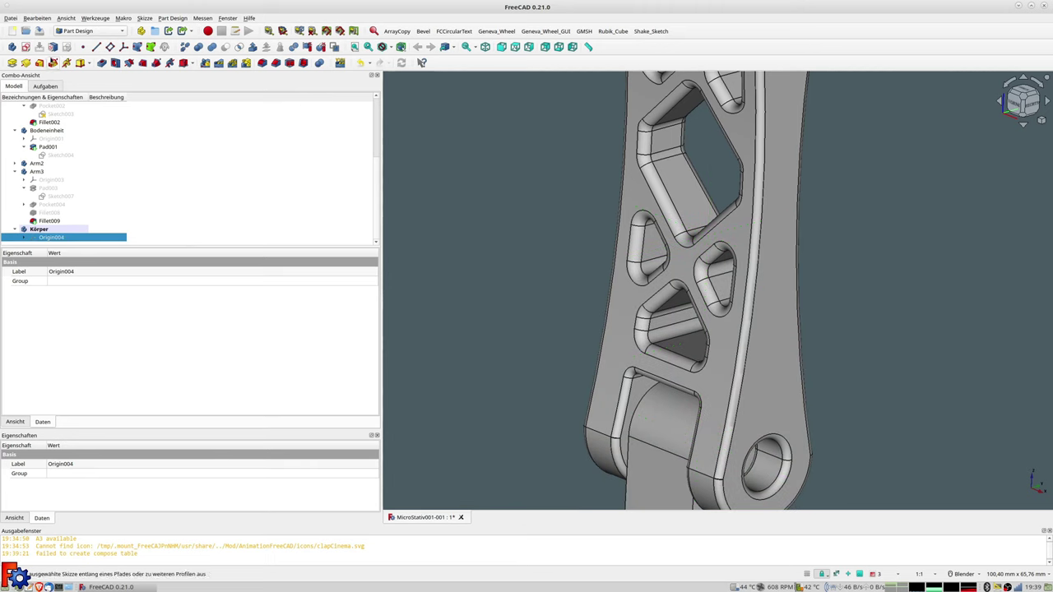
{"action": "left_click", "coordinate": [25, 46]}
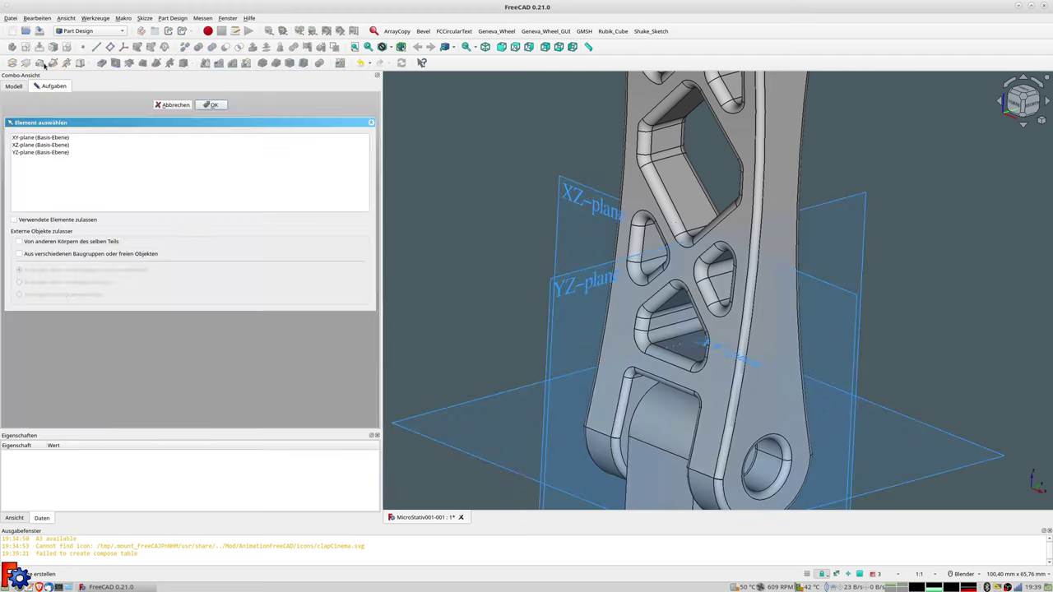
{"action": "left_click", "coordinate": [30, 154]}
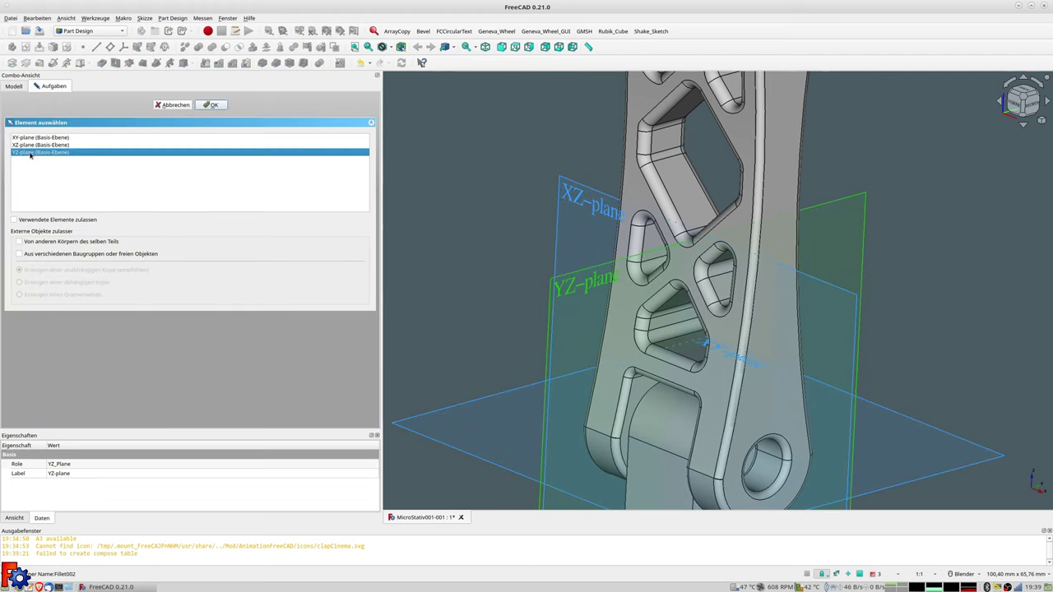
Confirm the YZ plane to open the sketch and zoom in on the pin.
{"action": "left_click", "coordinate": [213, 104]}
{"action": "scroll", "coordinate": [589, 253], "scroll_direction": "up", "scroll_amount": 3}
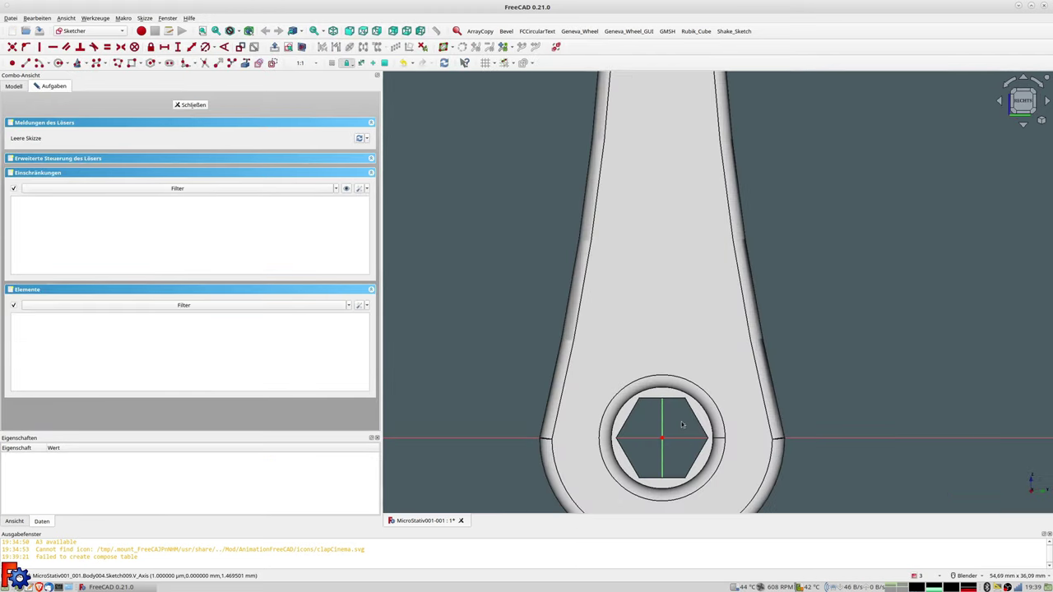
{"action": "middle_click_drag", "start_coordinate": [590, 254], "coordinate": [612, 221], "text": "shift"}
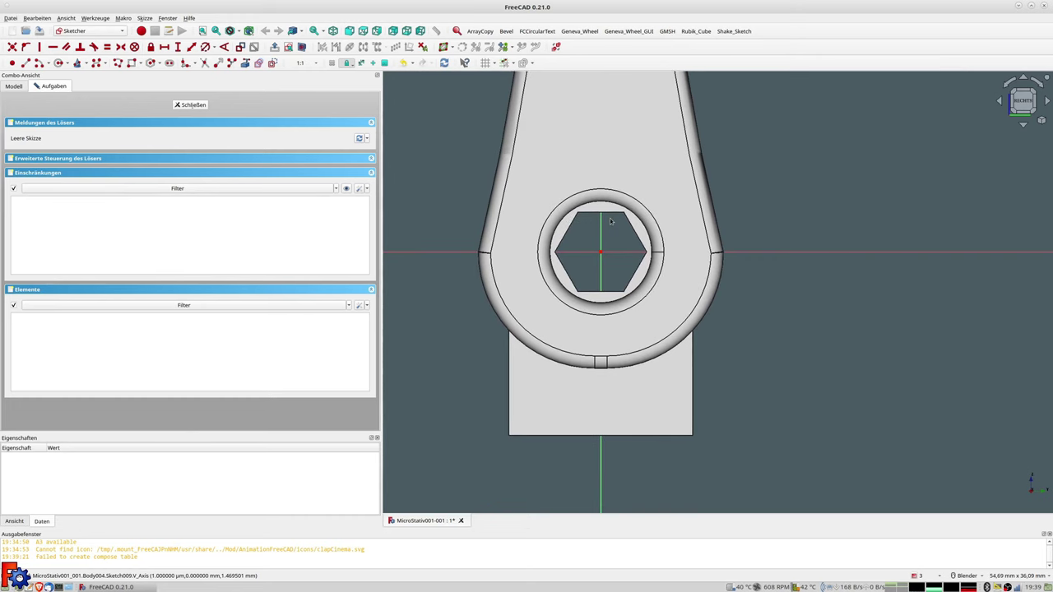
{"action": "scroll", "coordinate": [602, 231], "scroll_direction": "up", "scroll_amount": 1}
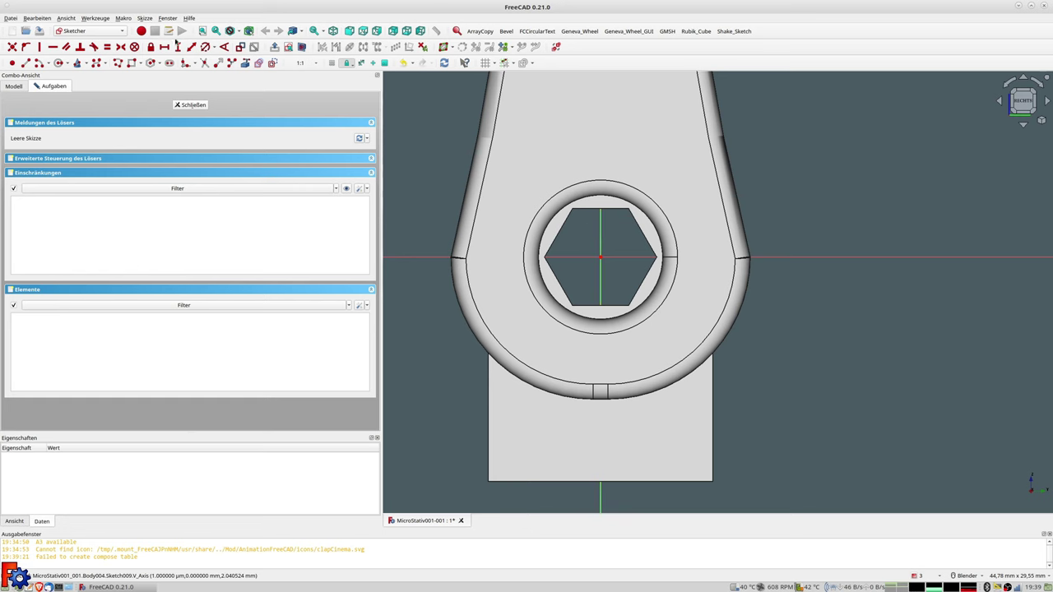
Draw a hexagon centred on the origin, make its bottom edge horizontal, and select its circle.
{"action": "left_click", "coordinate": [151, 65]}
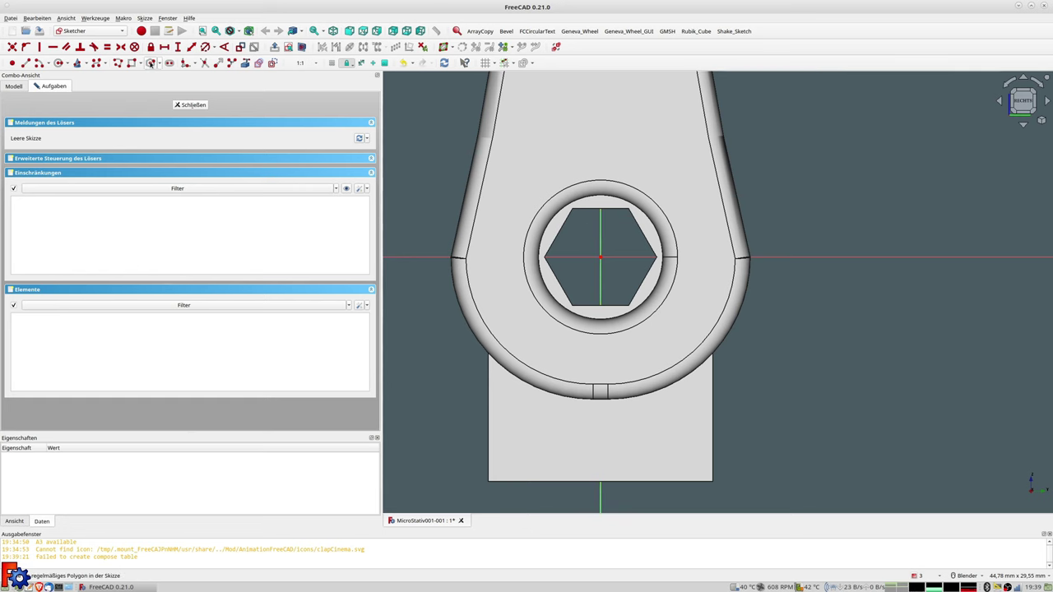
{"action": "left_click", "coordinate": [600, 258]}
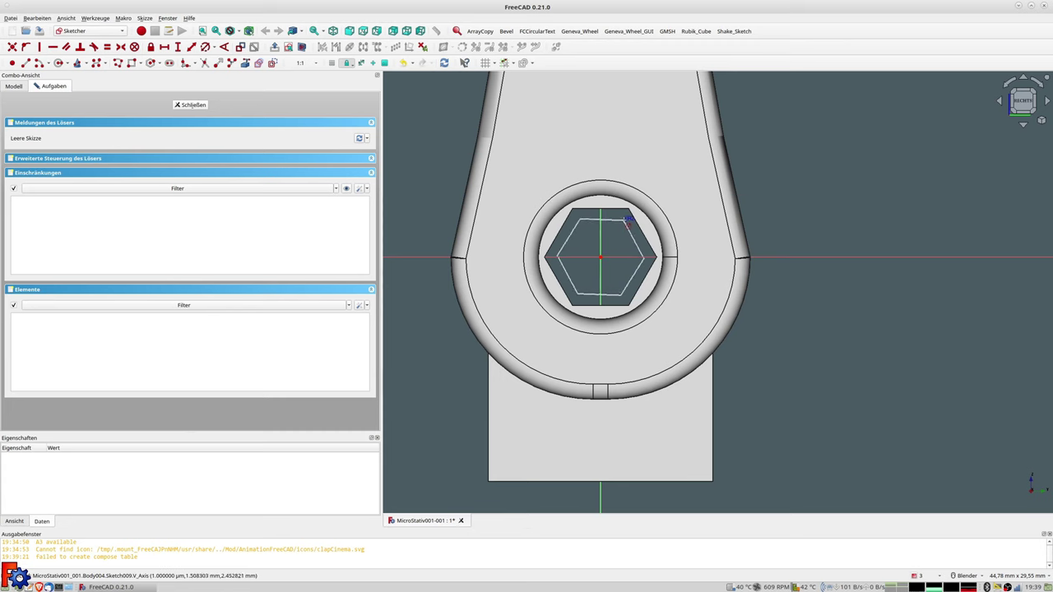
{"action": "left_click", "coordinate": [625, 220]}
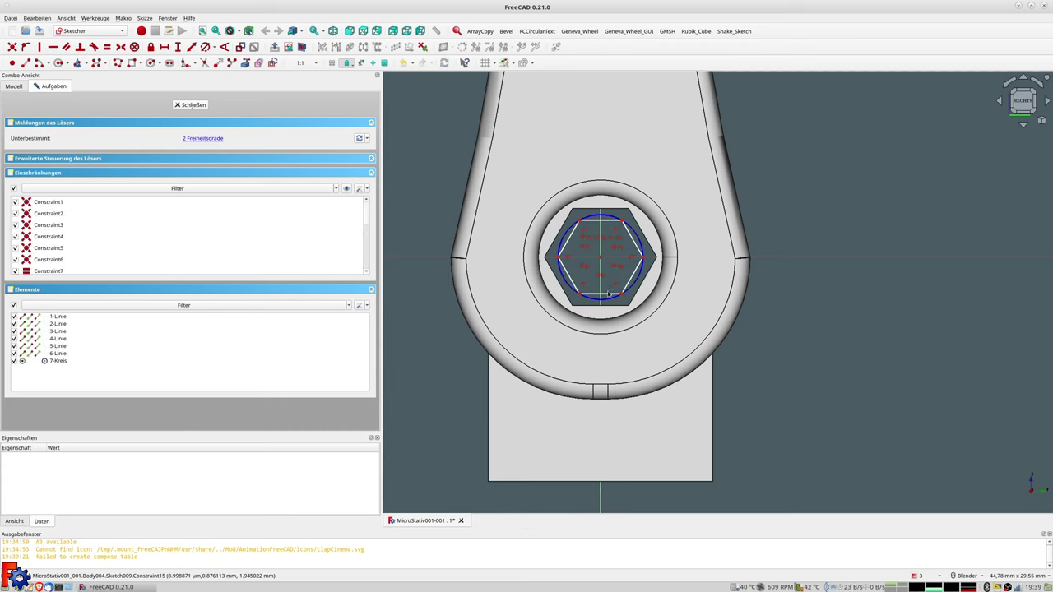
{"action": "left_click", "coordinate": [609, 294]}
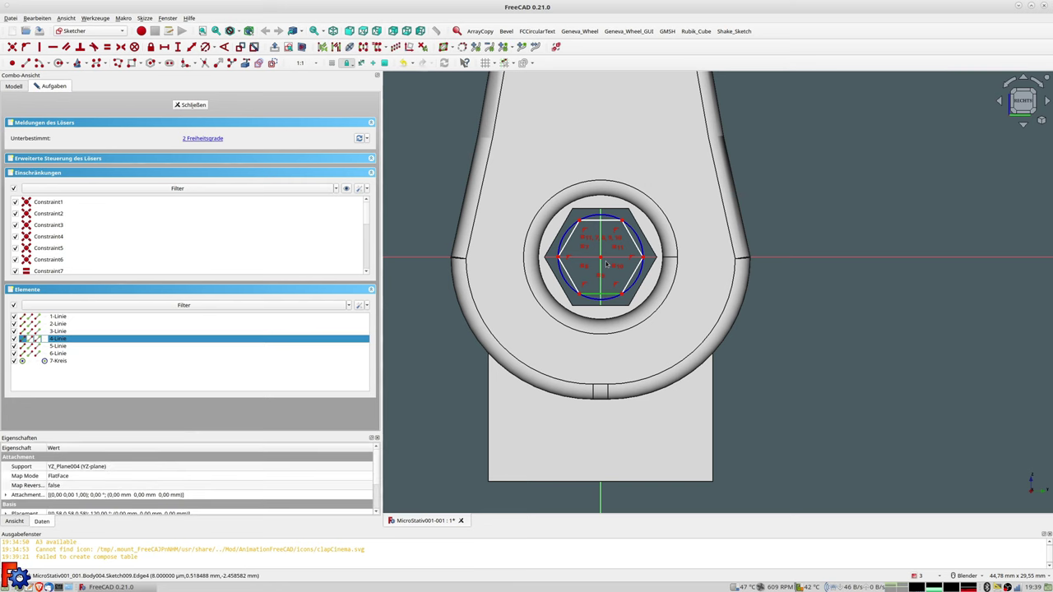
{"action": "key", "text": "h"}
{"action": "left_click", "coordinate": [640, 243]}
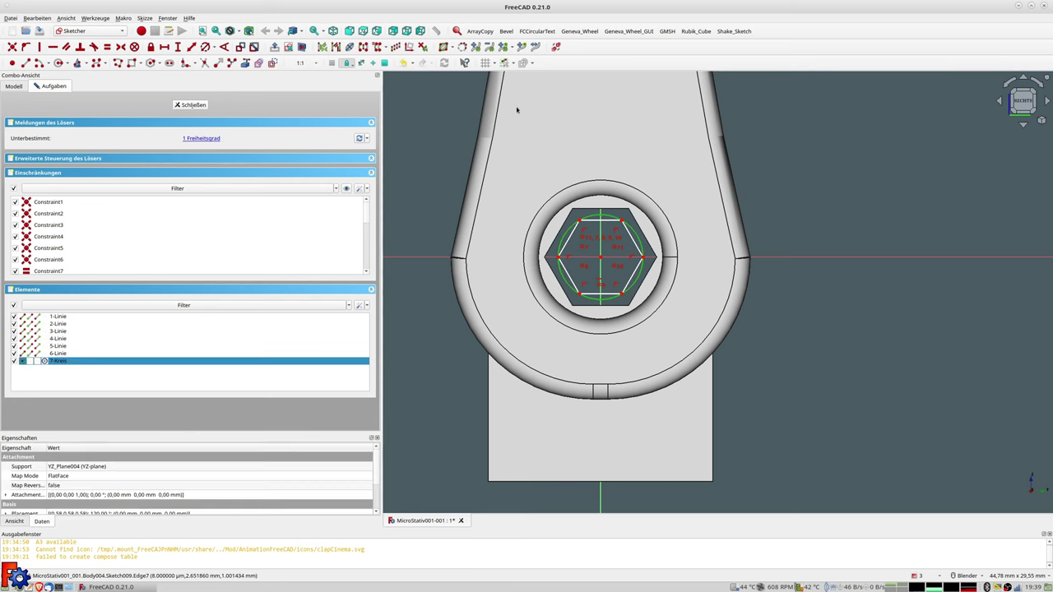
Dimension the hexagon's construction circle at 7,5 mm, then correct it to 7,3 mm.
{"action": "left_click", "coordinate": [207, 47]}
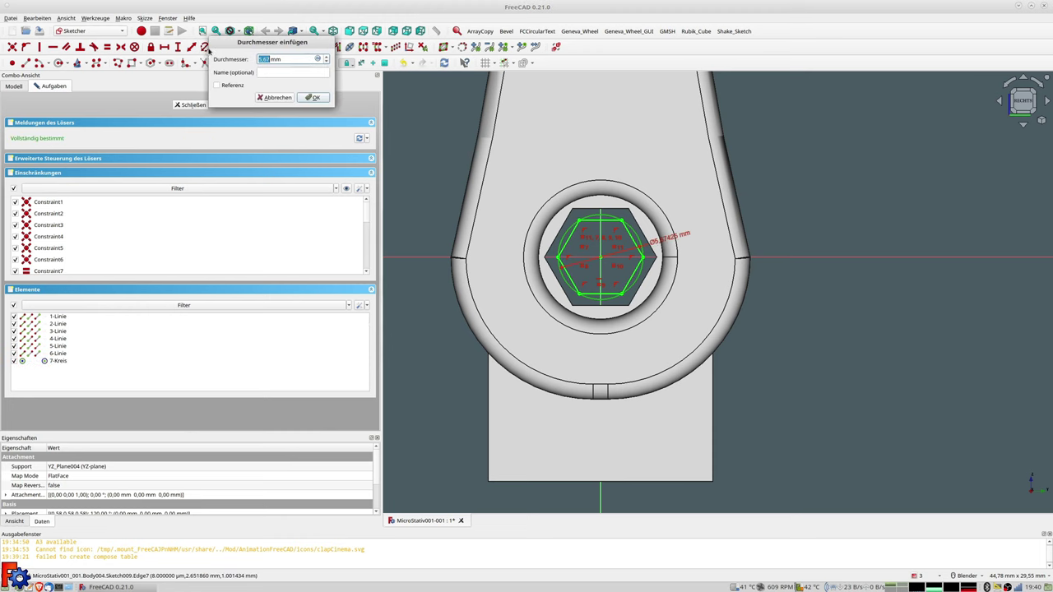
{"action": "type", "text": "7,"}
{"action": "type", "text": "5"}
{"action": "key", "text": "Return"}
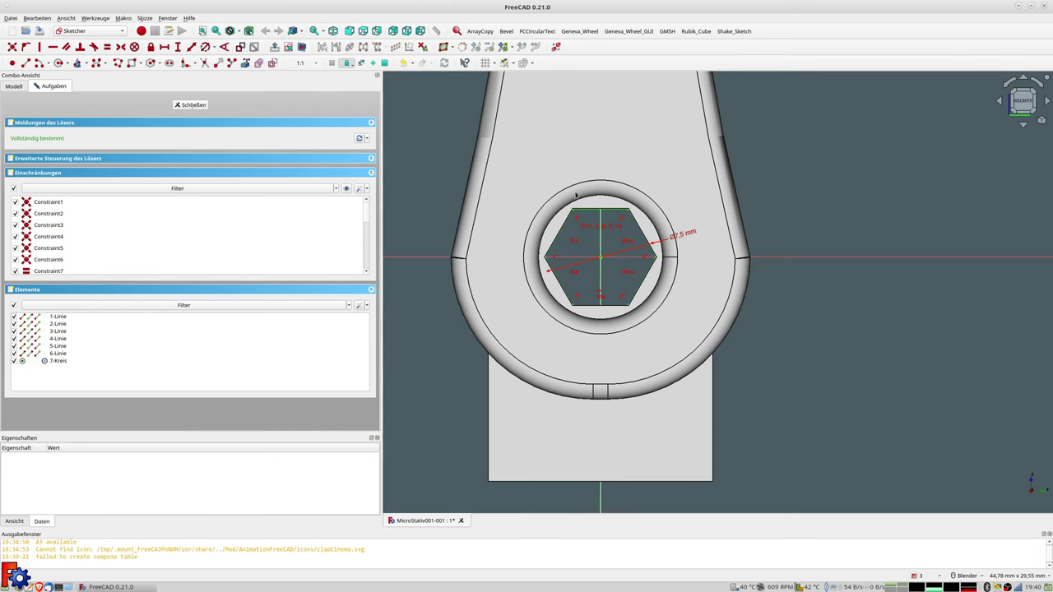
{"action": "double_click", "coordinate": [680, 236]}
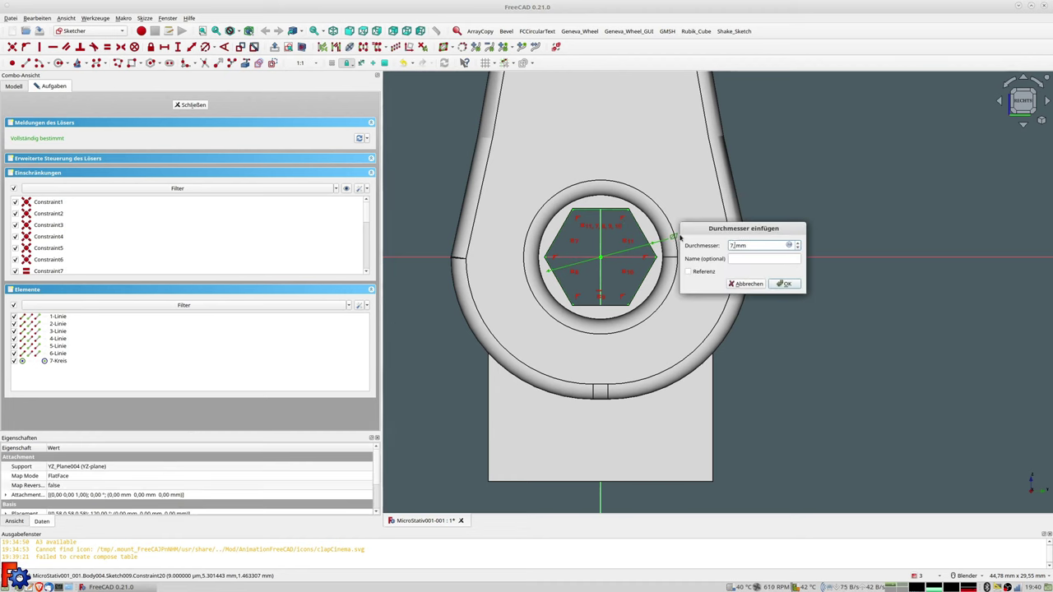
{"action": "type", "text": "3"}
{"action": "key", "text": "Return"}
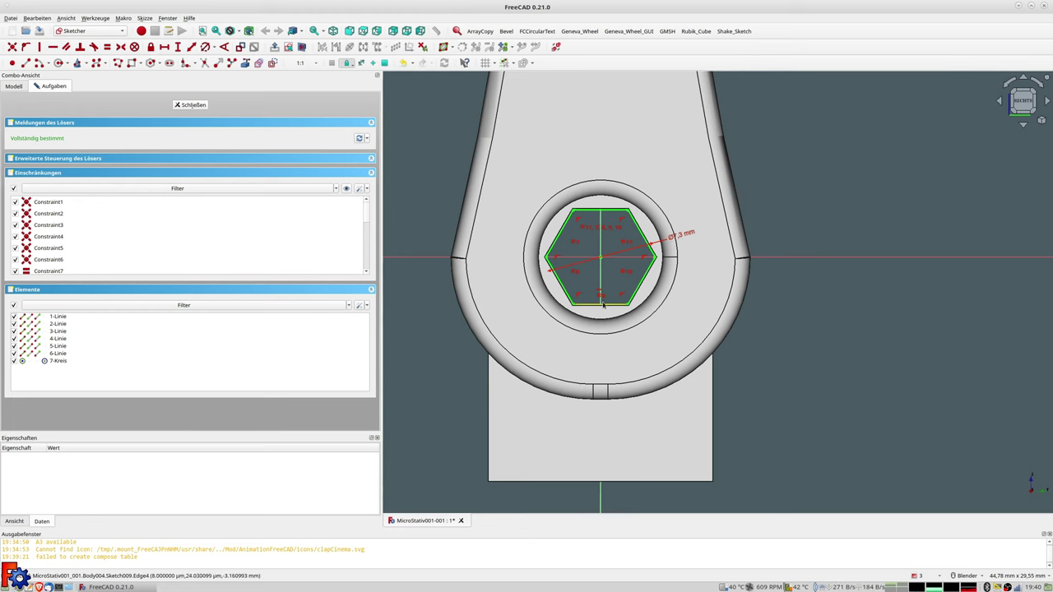
{"action": "middle_click_drag", "start_coordinate": [603, 305], "coordinate": [601, 258]}
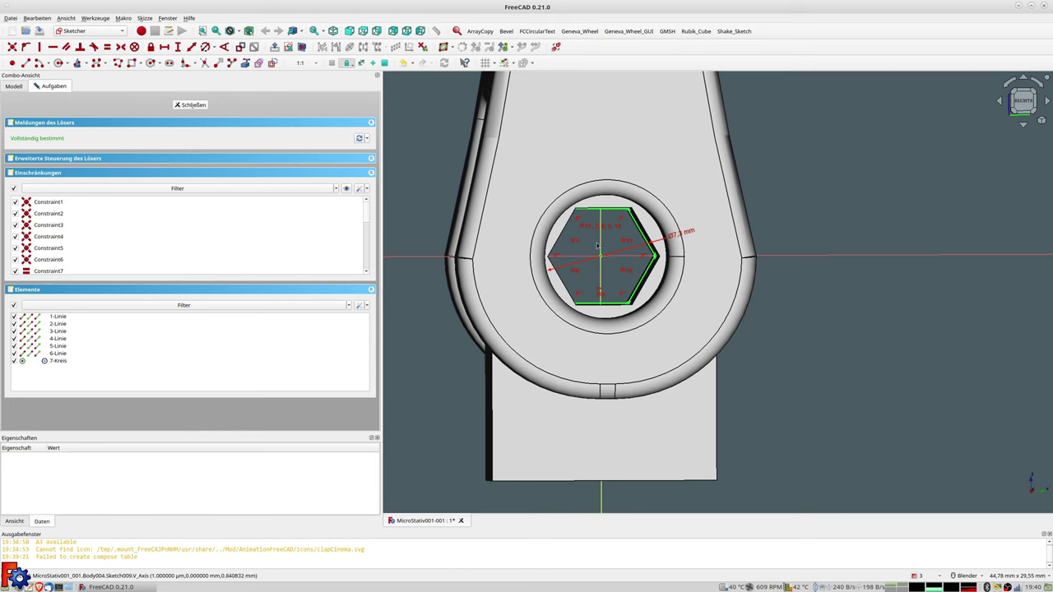
{"action": "middle_click_drag", "start_coordinate": [601, 258], "coordinate": [646, 254]}
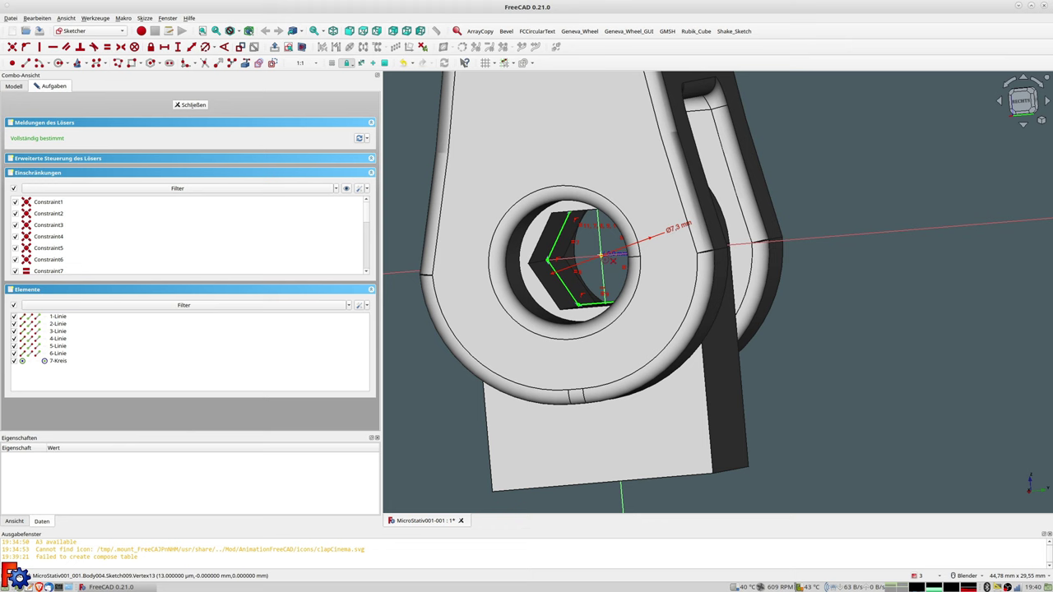
Draw a 2,5 mm diameter circle concentric with the hexagon, then close Sketch009.
{"action": "left_click", "coordinate": [602, 256]}
{"action": "left_click", "coordinate": [621, 255]}
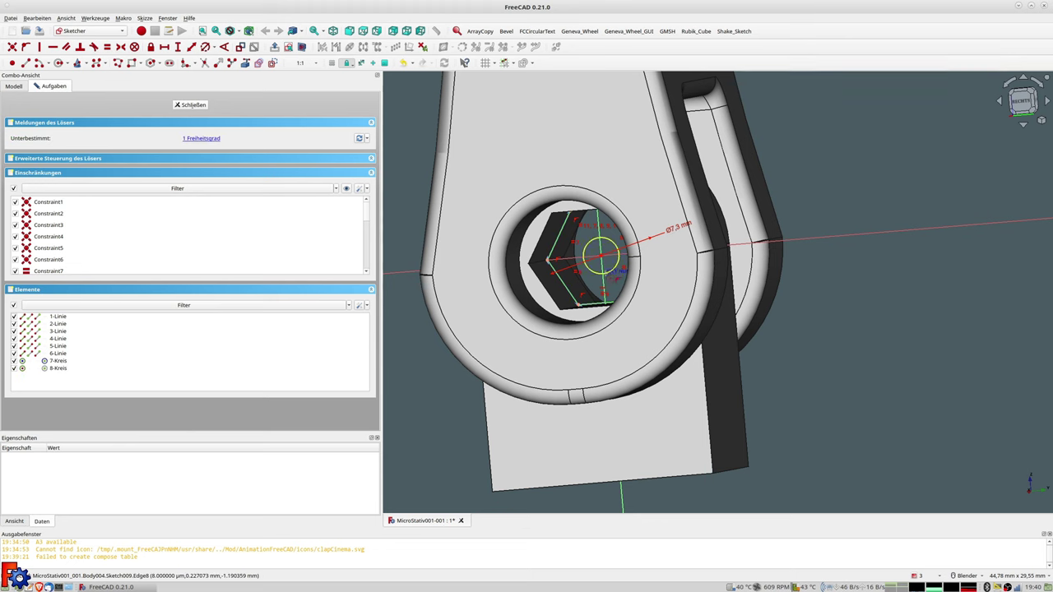
{"action": "middle_click_drag", "start_coordinate": [621, 255], "coordinate": [626, 278]}
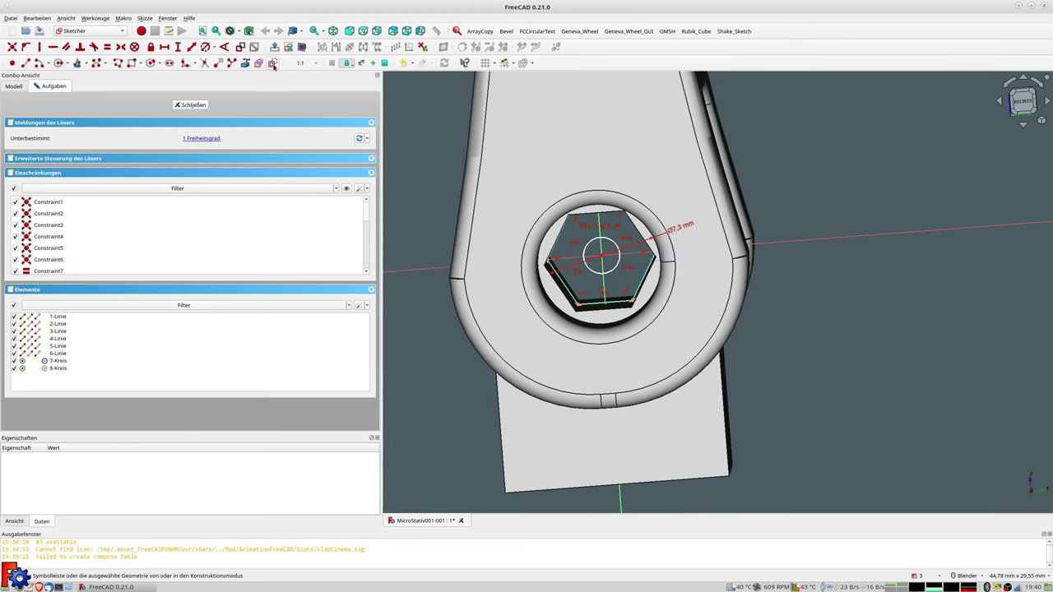
{"action": "left_click", "coordinate": [288, 46]}
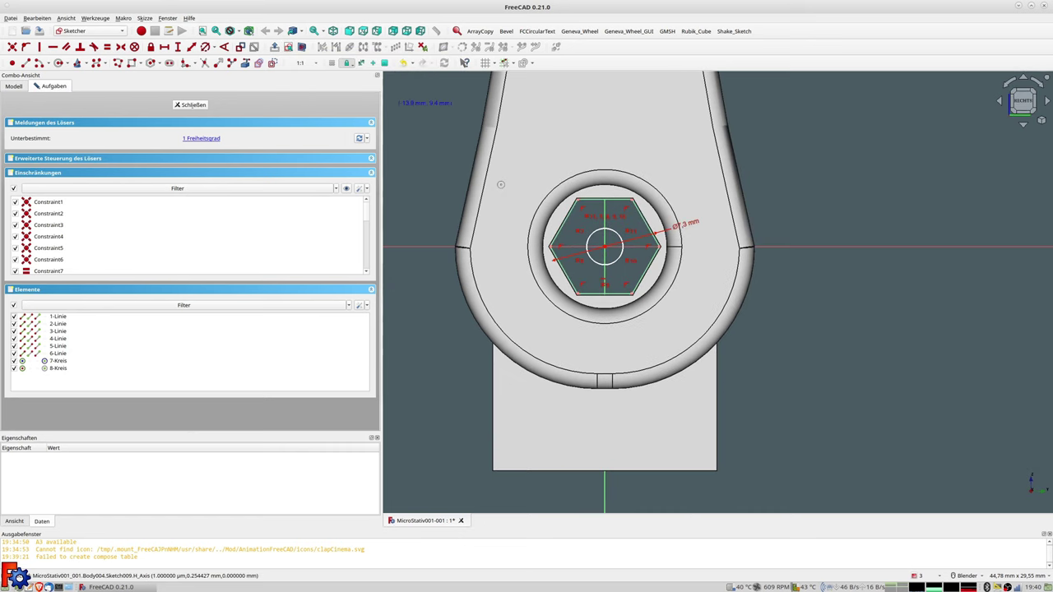
{"action": "scroll", "coordinate": [627, 296], "scroll_direction": "up", "scroll_amount": 2}
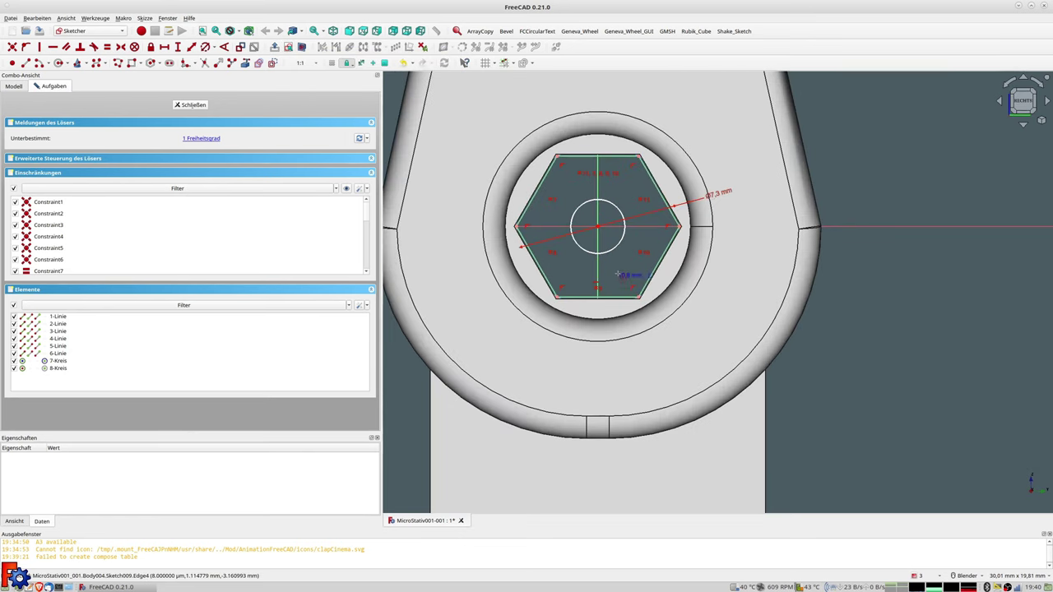
{"action": "left_click", "coordinate": [618, 249]}
{"action": "left_click", "coordinate": [203, 49]}
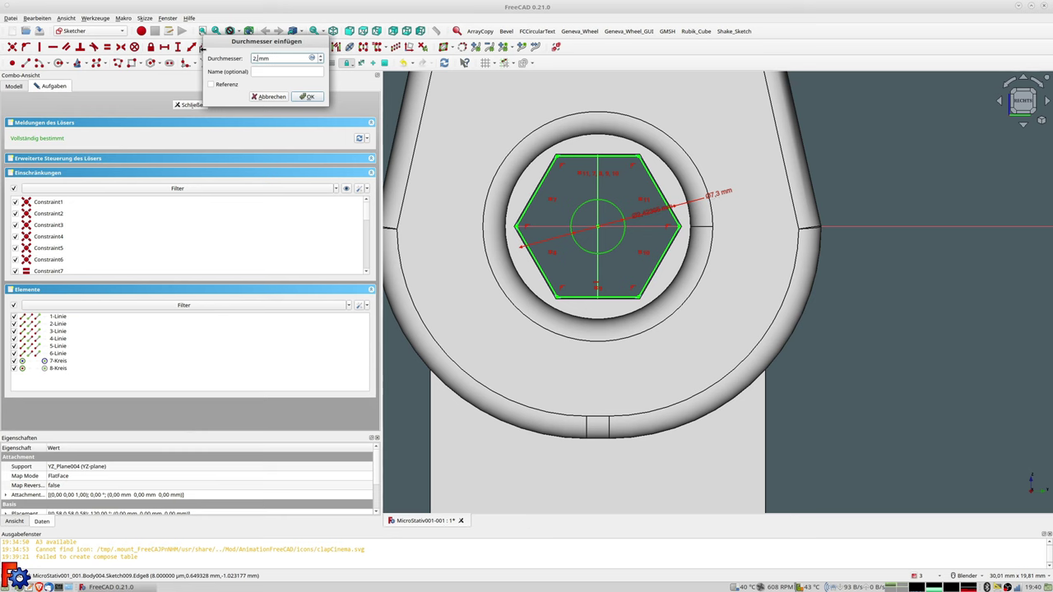
{"action": "key", "text": "Return"}
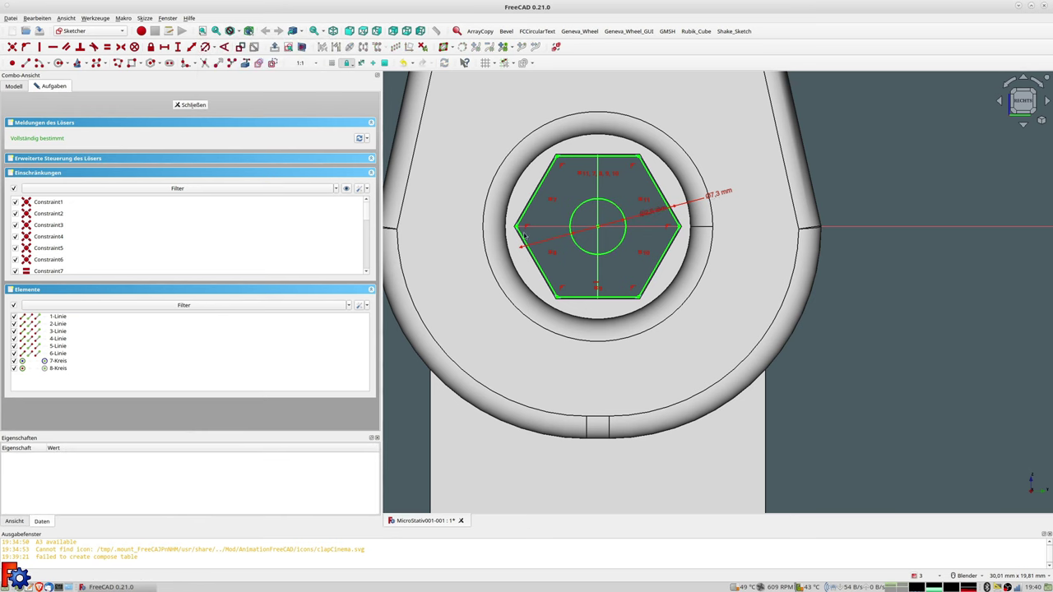
{"action": "middle_click_drag", "start_coordinate": [524, 236], "coordinate": [541, 237]}
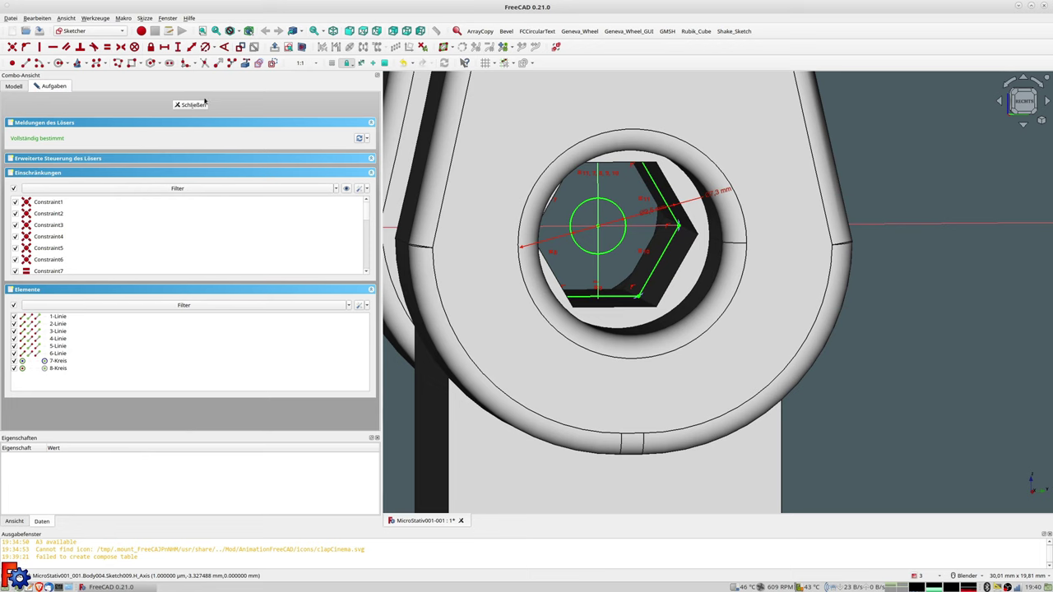
{"action": "left_click", "coordinate": [194, 105]}
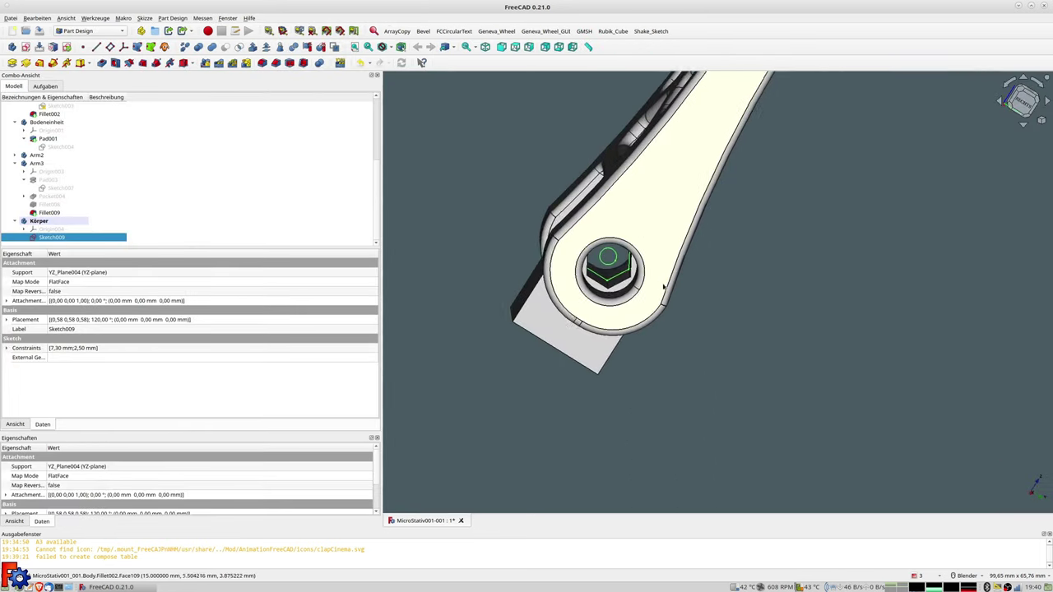
Pad the hex sketch into Pad004 with a 10 mm length.
{"action": "left_click", "coordinate": [12, 63]}
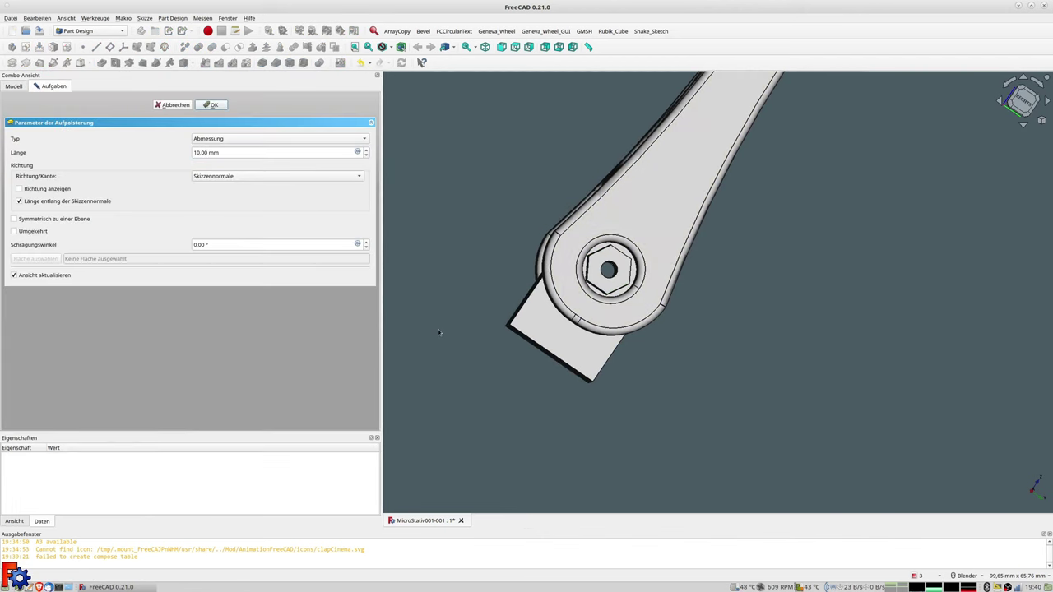
{"action": "left_click", "coordinate": [231, 153]}
{"action": "key", "text": "Return"}
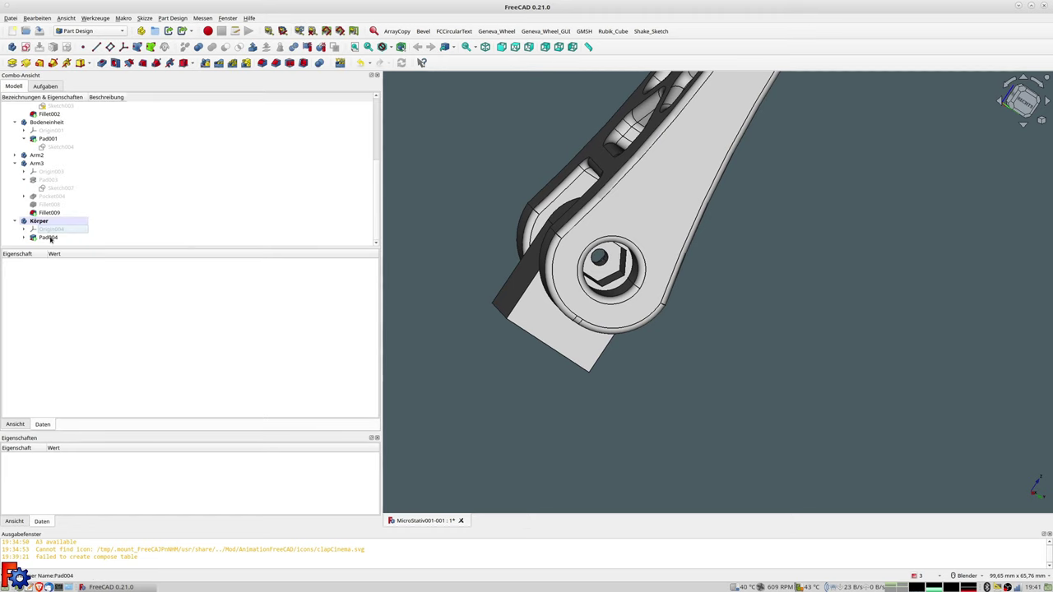
Expand Pad004, select Sketch009 and start duplicating it.
{"action": "left_click", "coordinate": [22, 239]}
{"action": "left_click", "coordinate": [59, 237]}
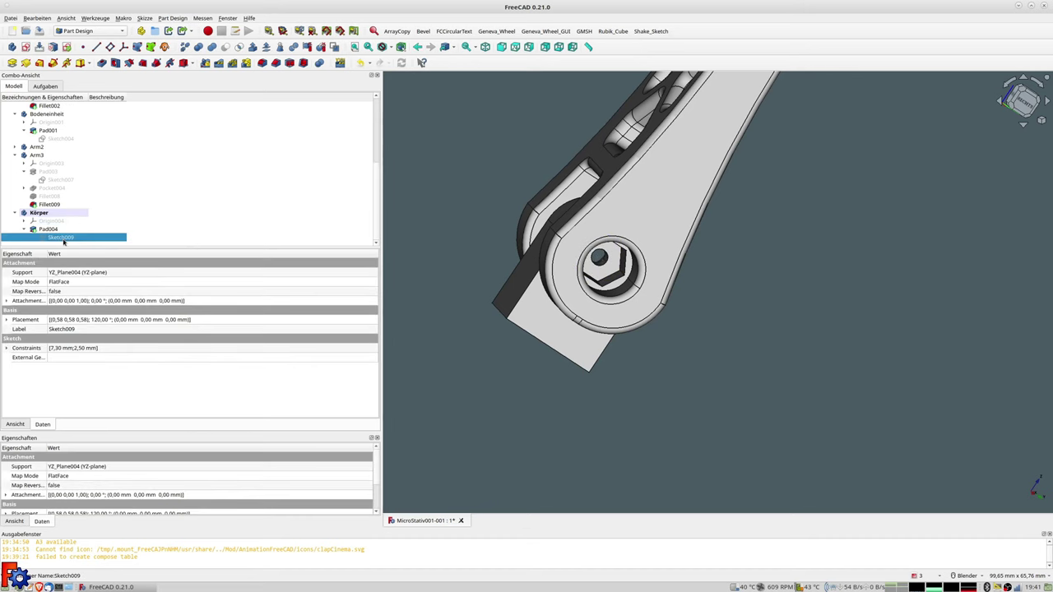
{"action": "key", "text": "ctrl+c"}
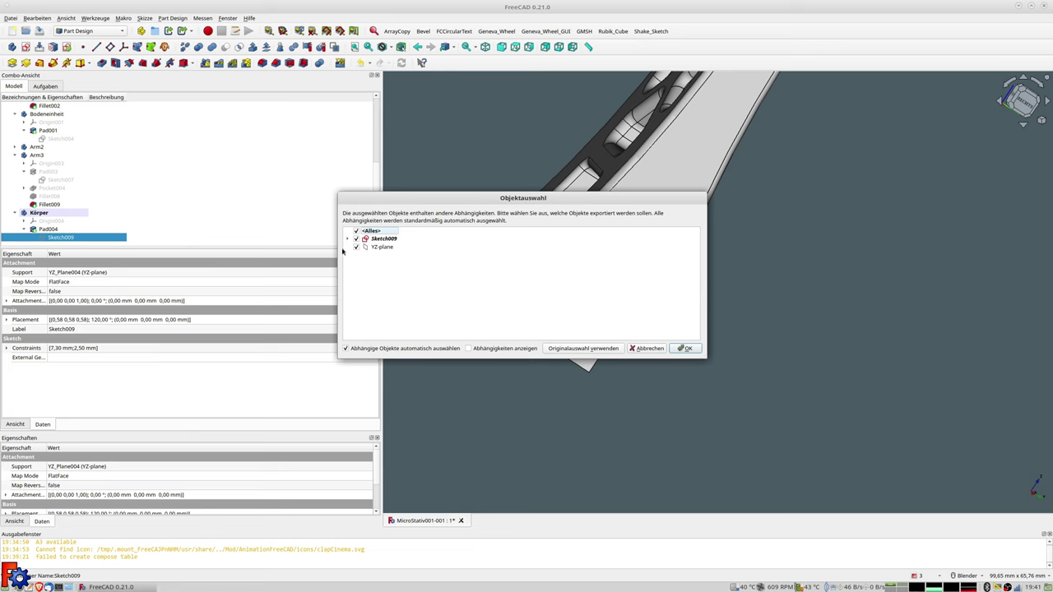
Copy Sketch009 without its nested YZ-plane dependency and select the new Sketch010.
{"action": "left_click", "coordinate": [349, 239]}
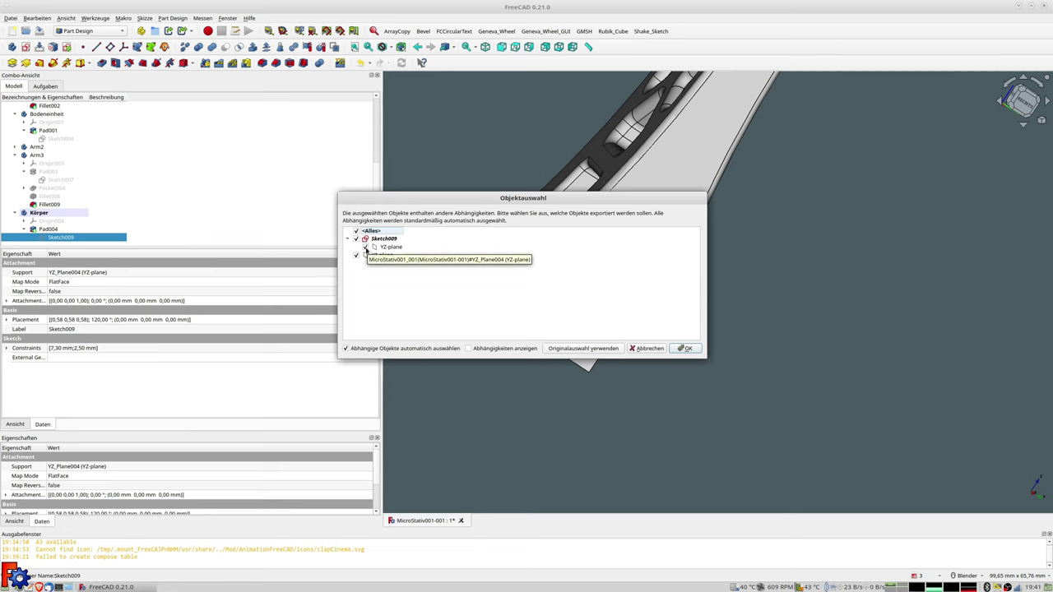
{"action": "left_click", "coordinate": [365, 247]}
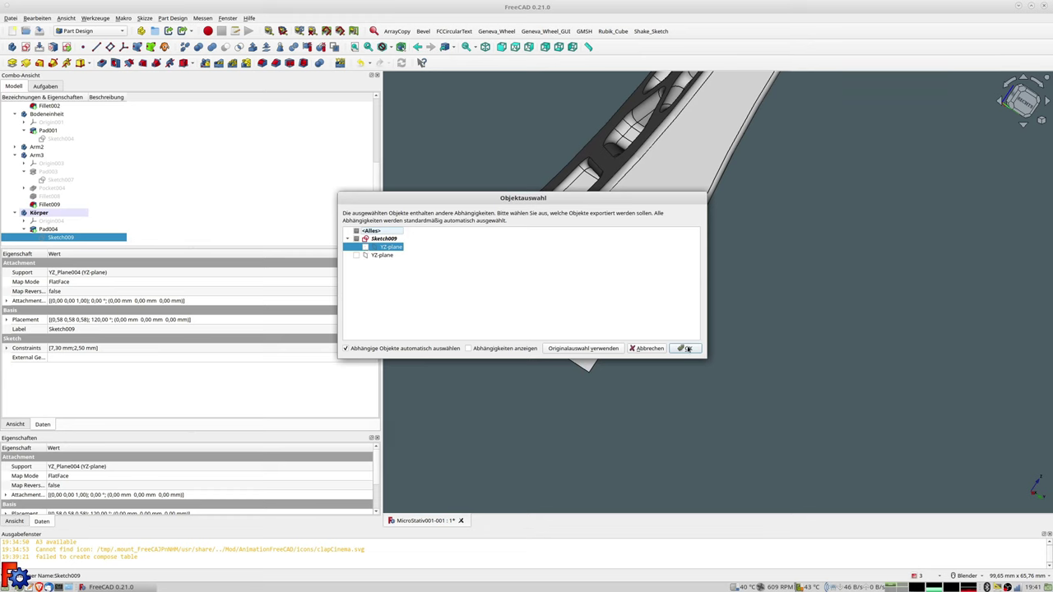
{"action": "left_click", "coordinate": [688, 349]}
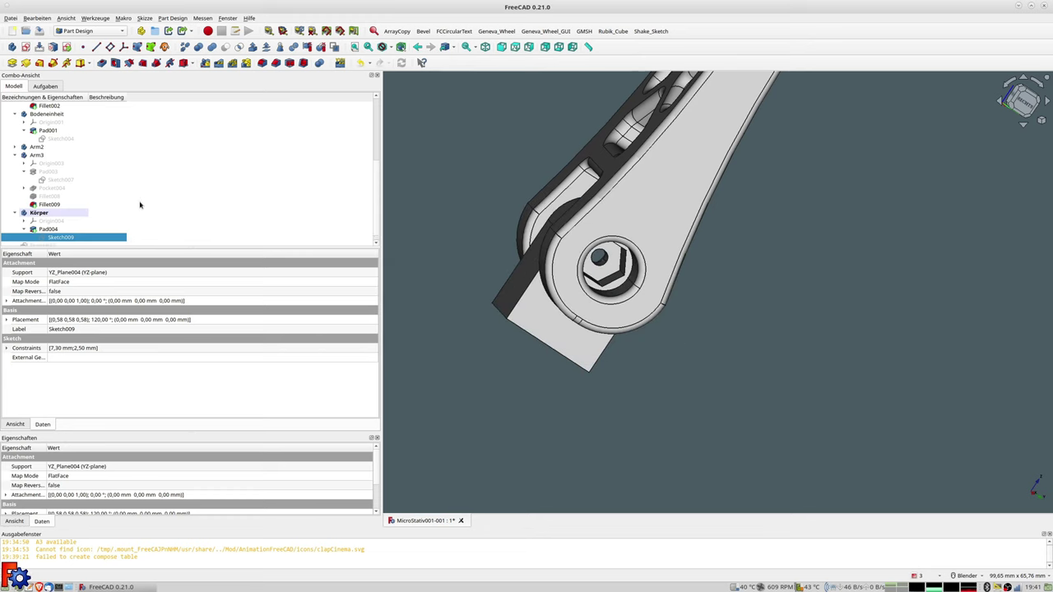
{"action": "scroll", "coordinate": [115, 227], "scroll_direction": "down", "scroll_amount": 1}
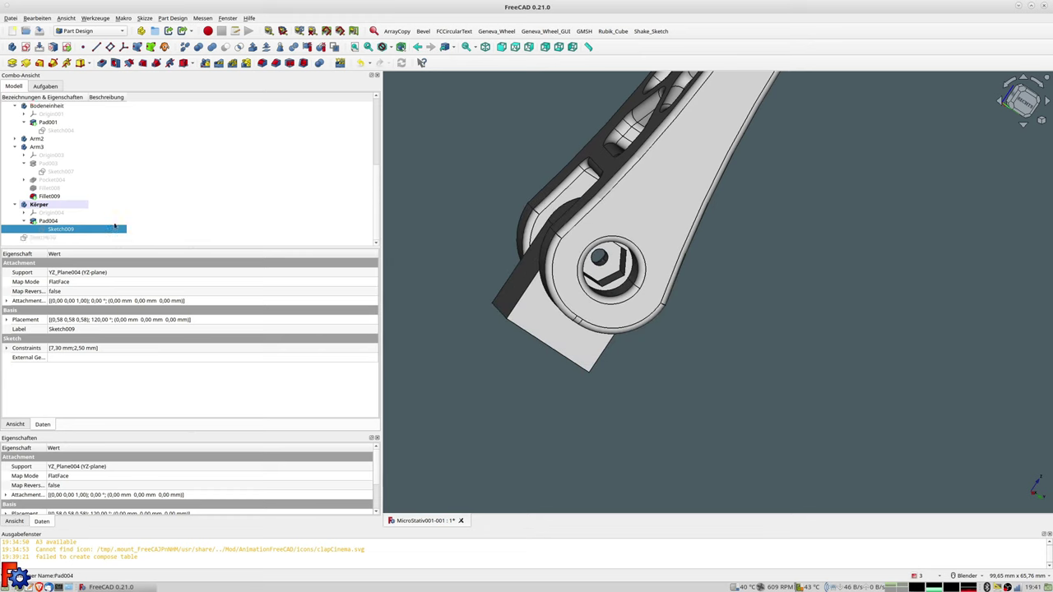
{"action": "left_click", "coordinate": [38, 238]}
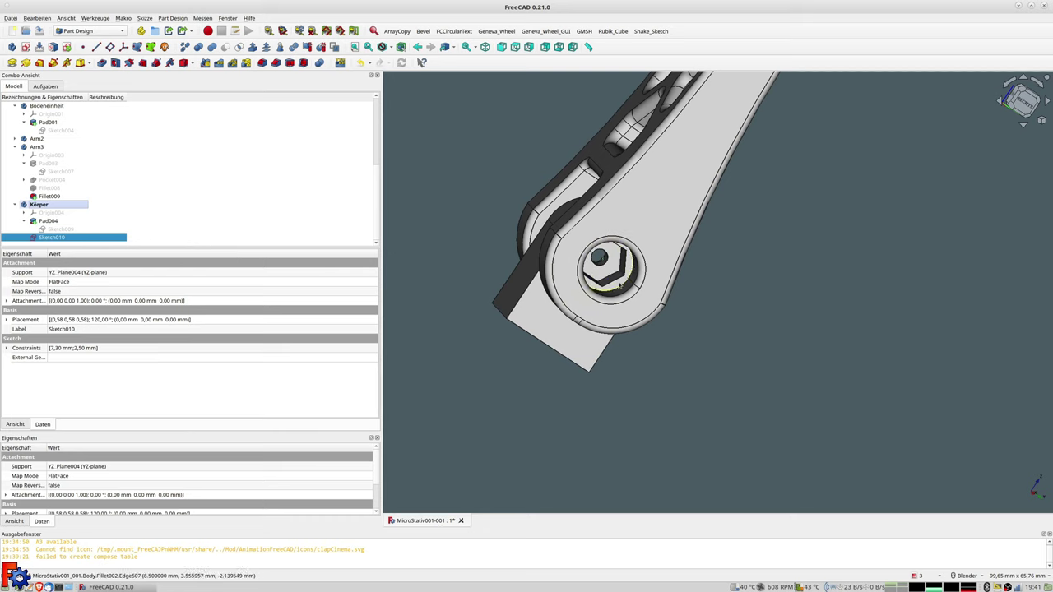
Map Sketch010 onto the hex pad's end face via Map sketch to face, then select it.
{"action": "left_click", "coordinate": [611, 268]}
{"action": "middle_click_drag", "start_coordinate": [824, 322], "coordinate": [810, 297]}
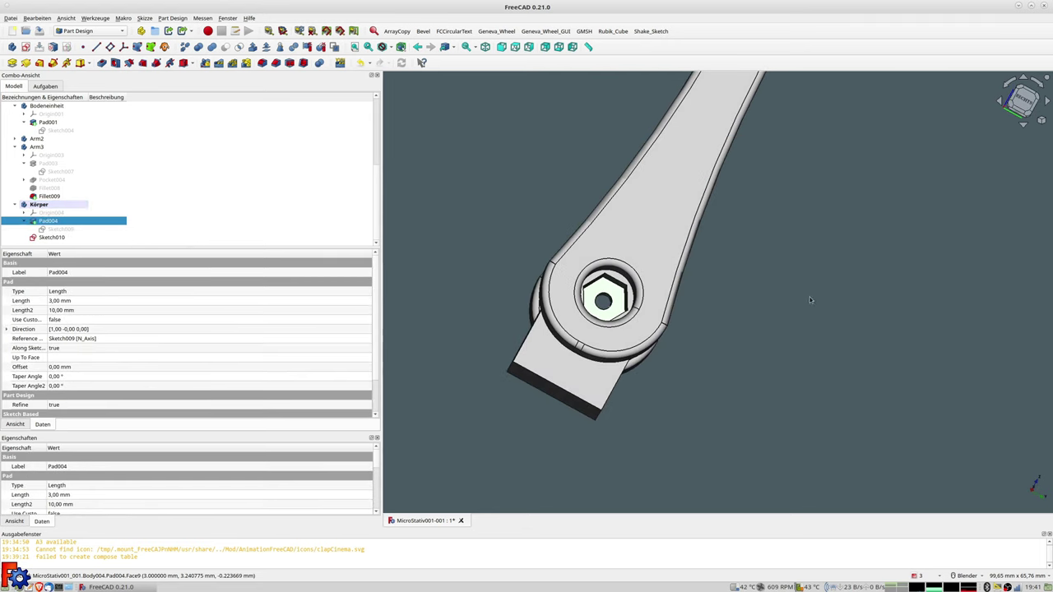
{"action": "left_click", "coordinate": [53, 47]}
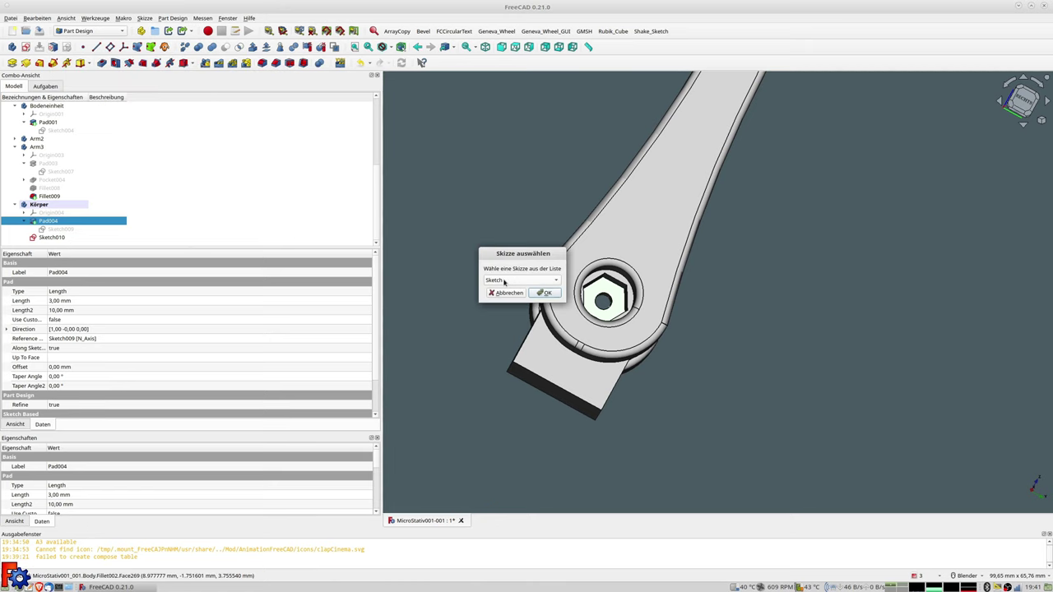
{"action": "left_click", "coordinate": [504, 282]}
{"action": "left_click", "coordinate": [519, 389]}
{"action": "left_click", "coordinate": [545, 293]}
{"action": "left_click", "coordinate": [613, 294]}
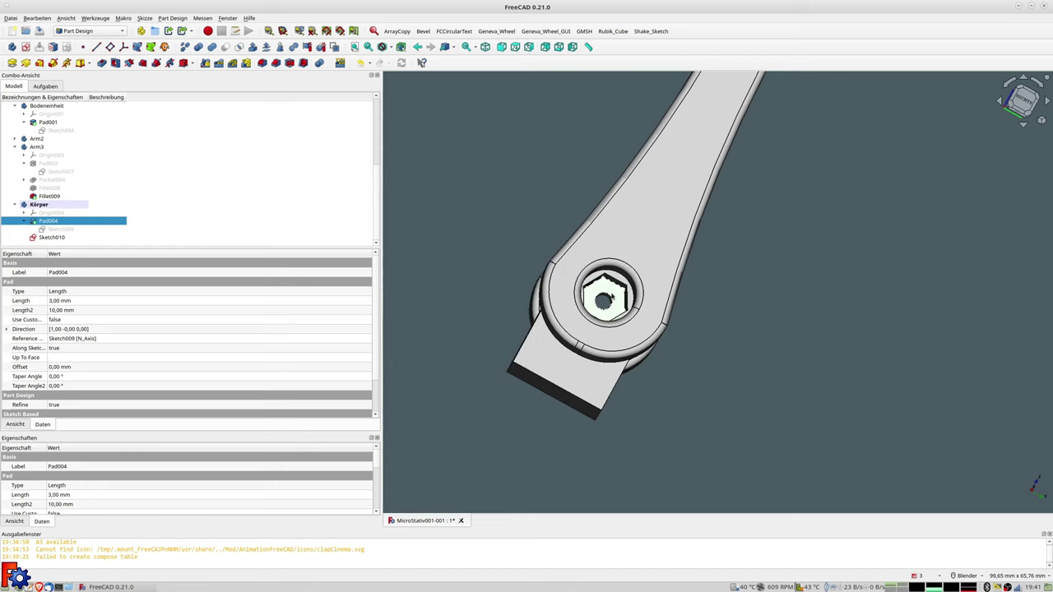
{"action": "left_click", "coordinate": [48, 238]}
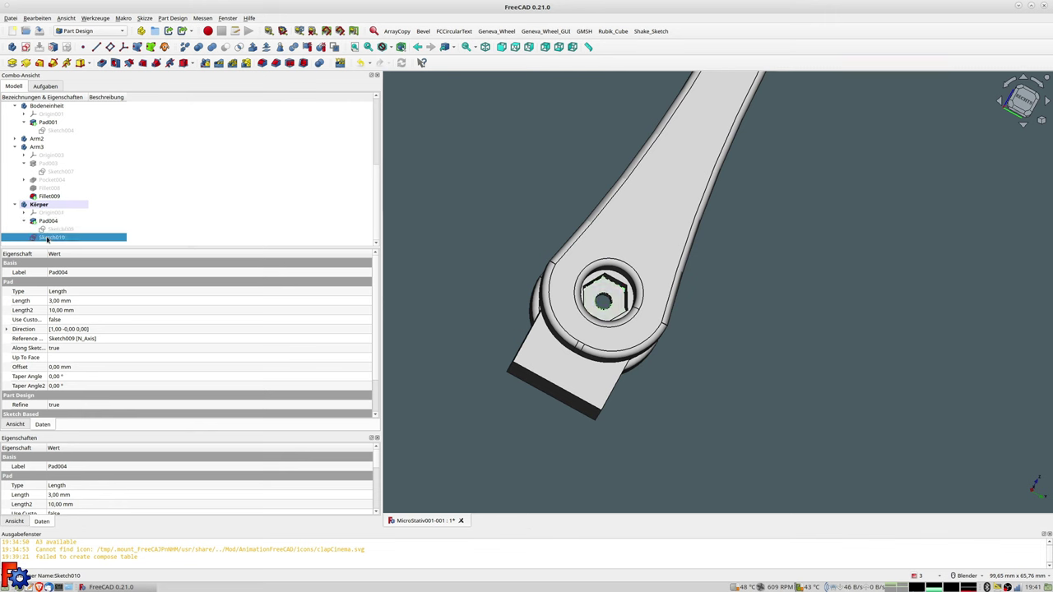
Pad Sketch010 into Pad005, stepping its length down with the spin arrow.
{"action": "left_click", "coordinate": [12, 63]}
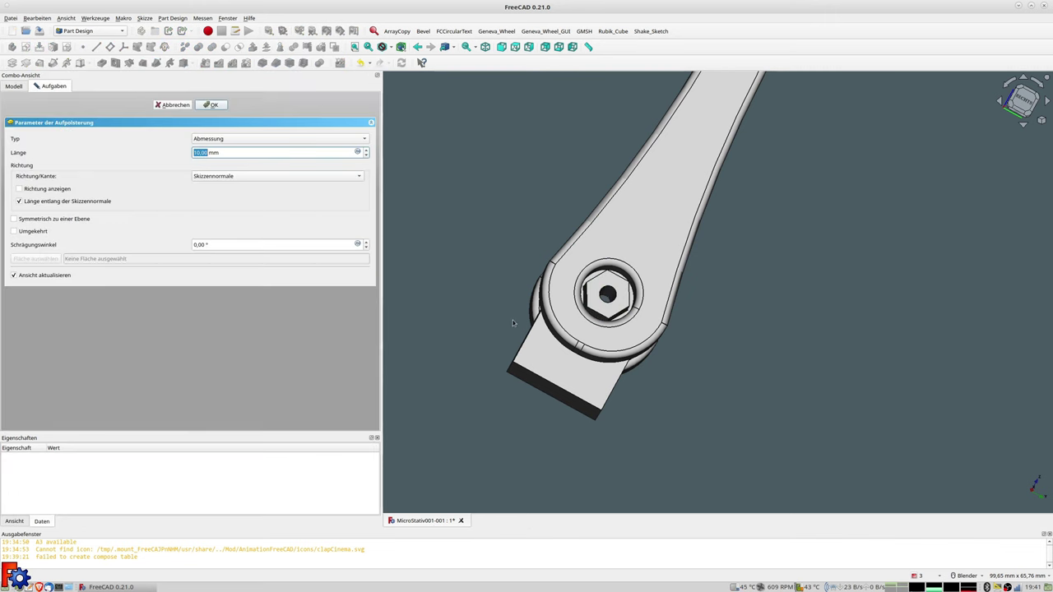
{"action": "scroll", "coordinate": [609, 296], "scroll_direction": "up", "scroll_amount": 2}
{"action": "mouse_move", "coordinate": [609, 296]}
{"action": "middle_mouse_down"}
{"action": "mouse_move", "coordinate": [647, 320]}
{"action": "mouse_move", "coordinate": [658, 313]}
{"action": "middle_mouse_up"}
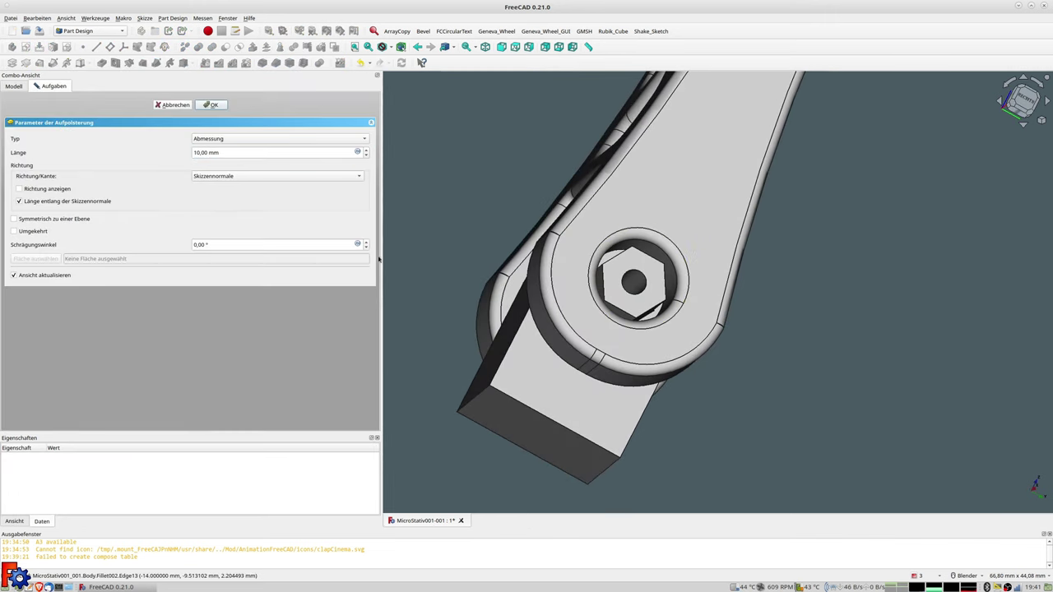
{"action": "middle_click_drag", "start_coordinate": [517, 271], "coordinate": [616, 268]}
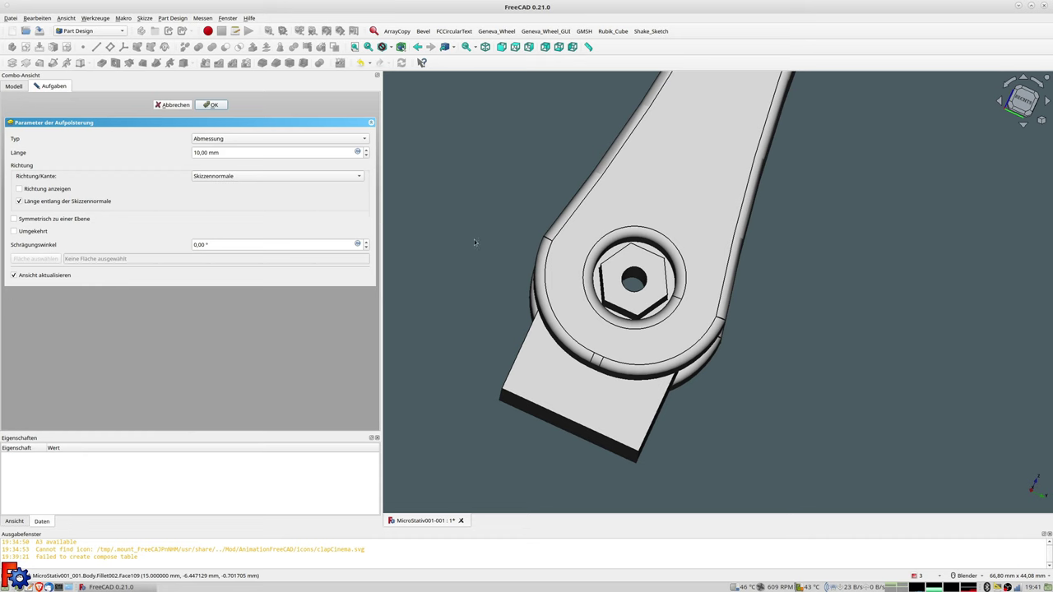
{"action": "middle_click_drag", "start_coordinate": [543, 246], "coordinate": [560, 251]}
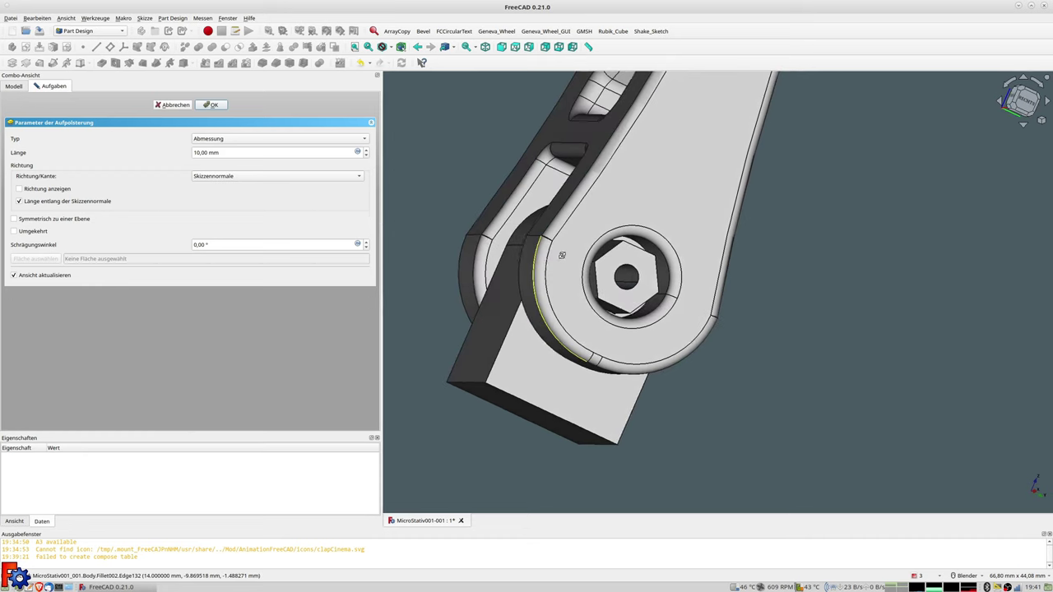
{"action": "left_click", "coordinate": [367, 157]}
{"action": "left_click", "coordinate": [367, 156]}
{"action": "left_click", "coordinate": [367, 157]}
{"action": "left_click", "coordinate": [367, 157]}
{"action": "left_click", "coordinate": [367, 156]}
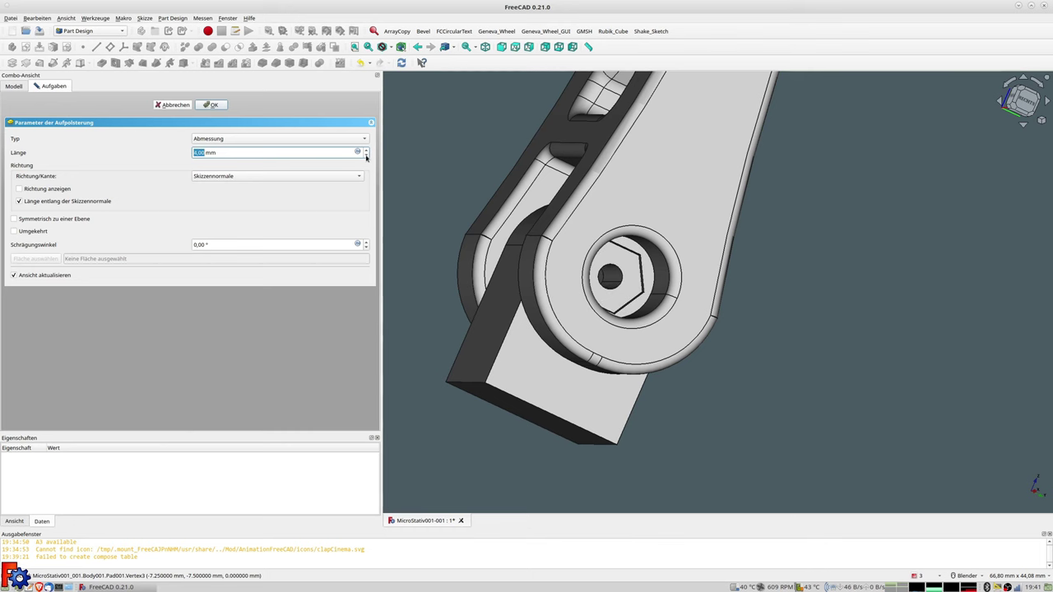
Set Pad005's length to 4,25 mm, then revise it to 4,5 mm.
{"action": "middle_click_drag", "start_coordinate": [428, 165], "coordinate": [587, 173]}
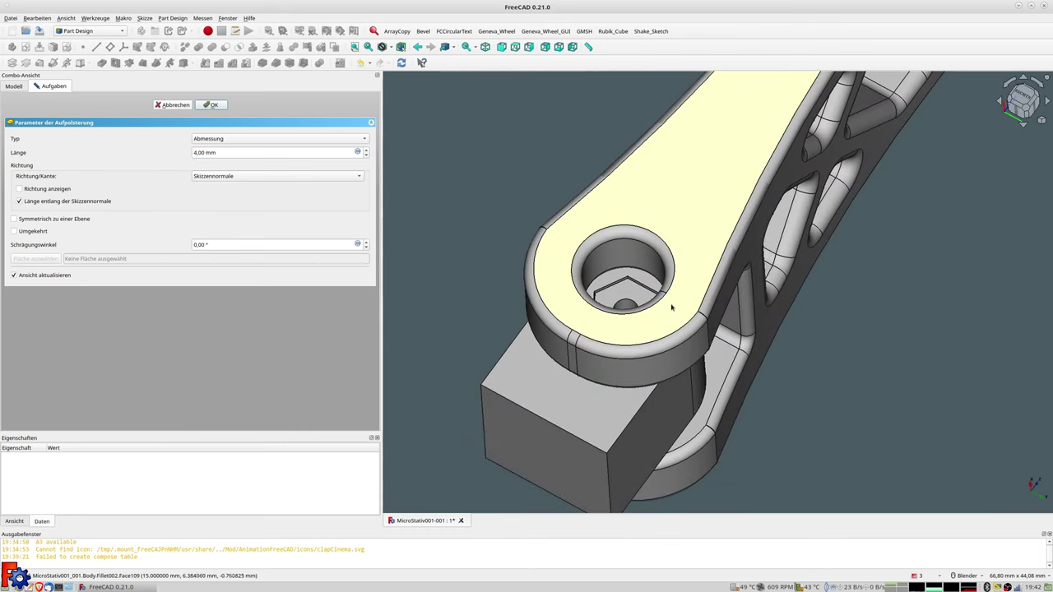
{"action": "scroll", "coordinate": [609, 276], "scroll_direction": "up", "scroll_amount": 2}
{"action": "scroll", "coordinate": [607, 275], "scroll_direction": "up", "scroll_amount": 2}
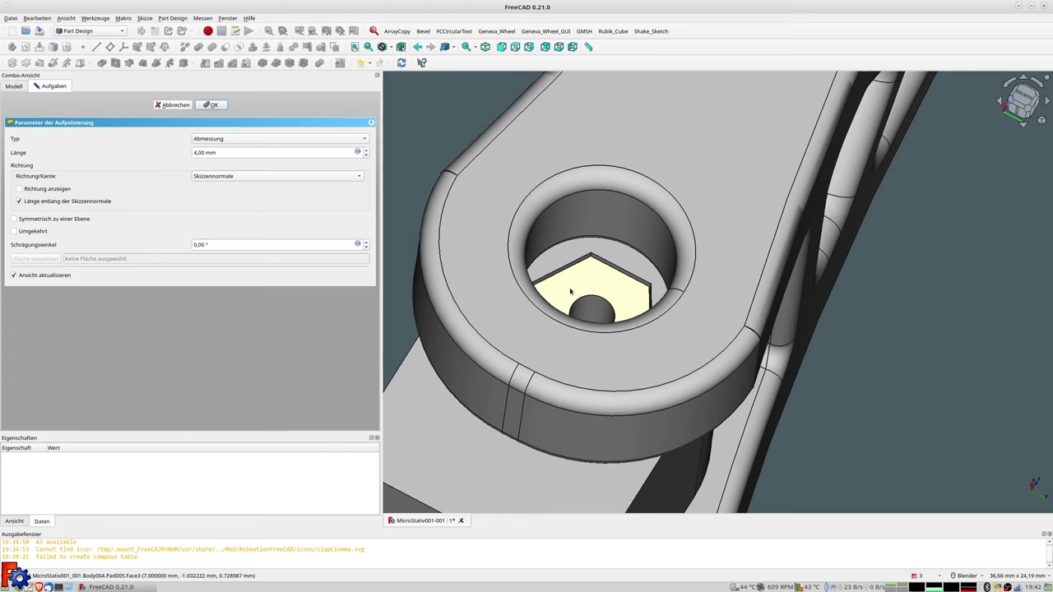
{"action": "left_click_drag", "start_coordinate": [287, 154], "coordinate": [160, 156]}
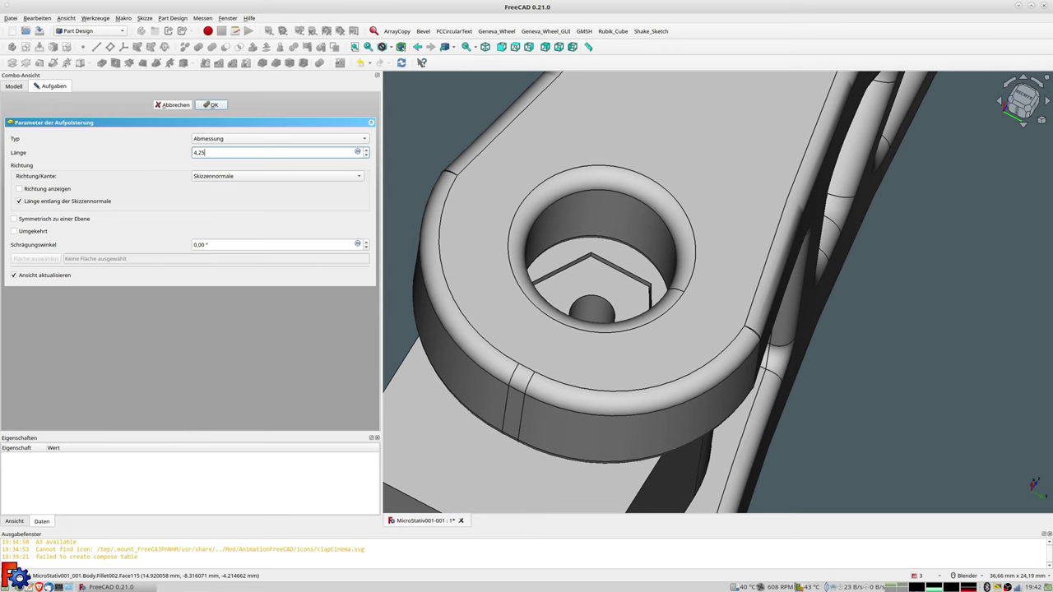
{"action": "key", "text": "Return"}
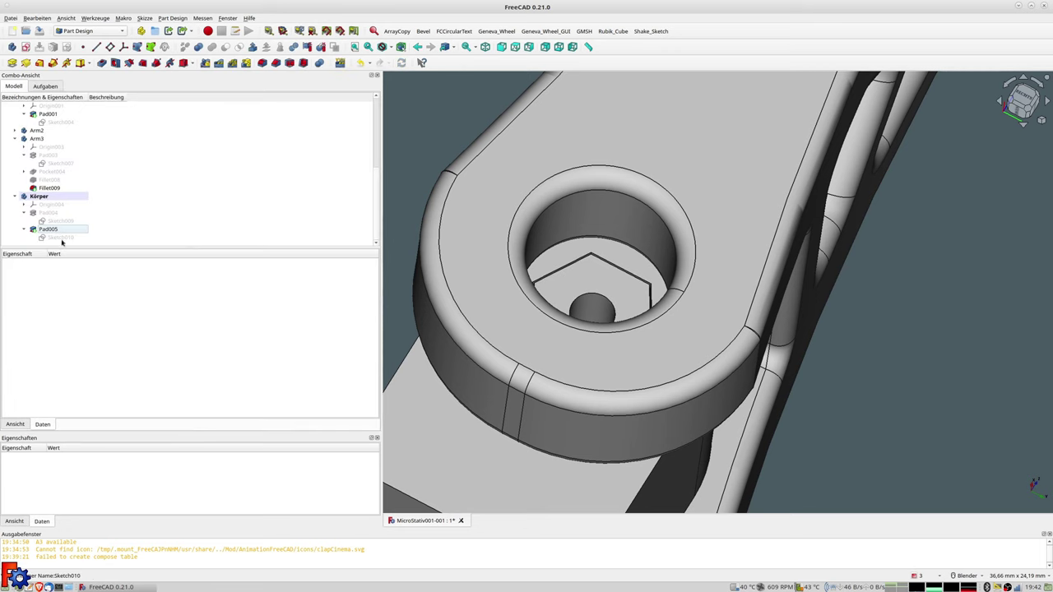
{"action": "double_click", "coordinate": [56, 230]}
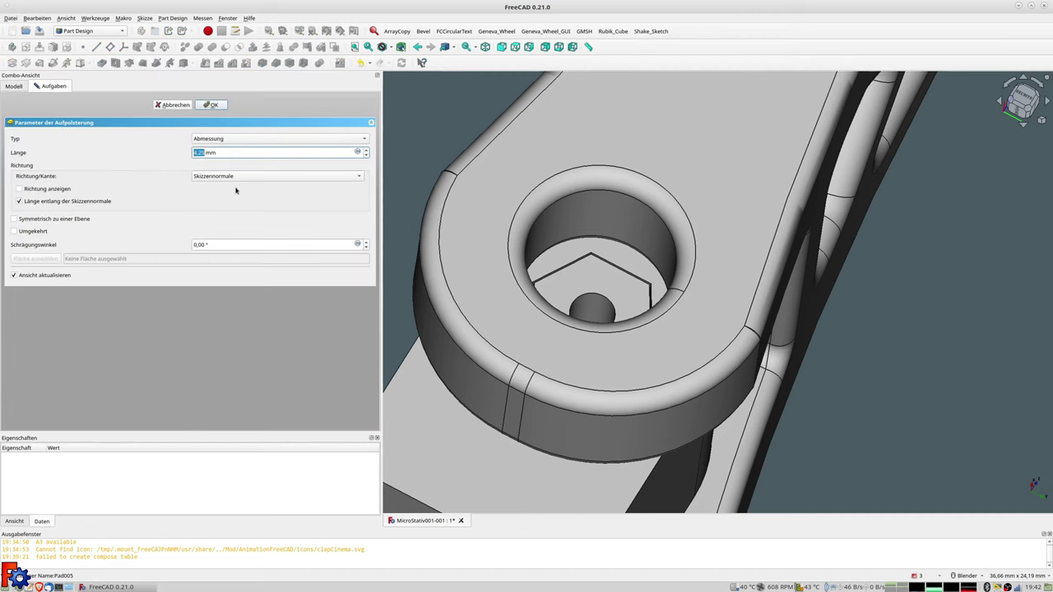
{"action": "type", "text": "5"}
{"action": "key", "text": "Return"}
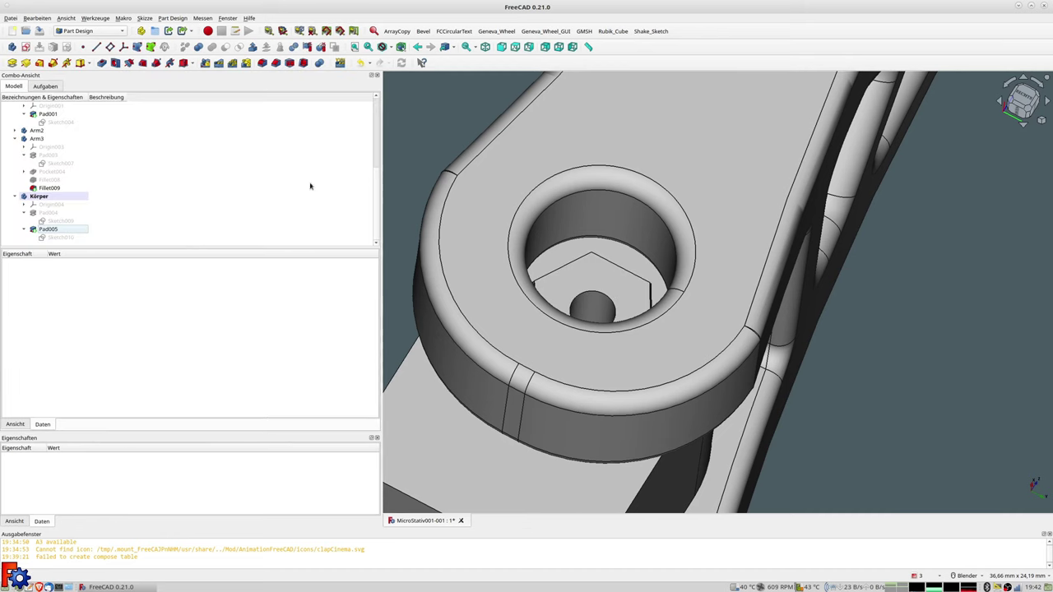
{"action": "middle_click_drag", "start_coordinate": [580, 239], "coordinate": [590, 281]}
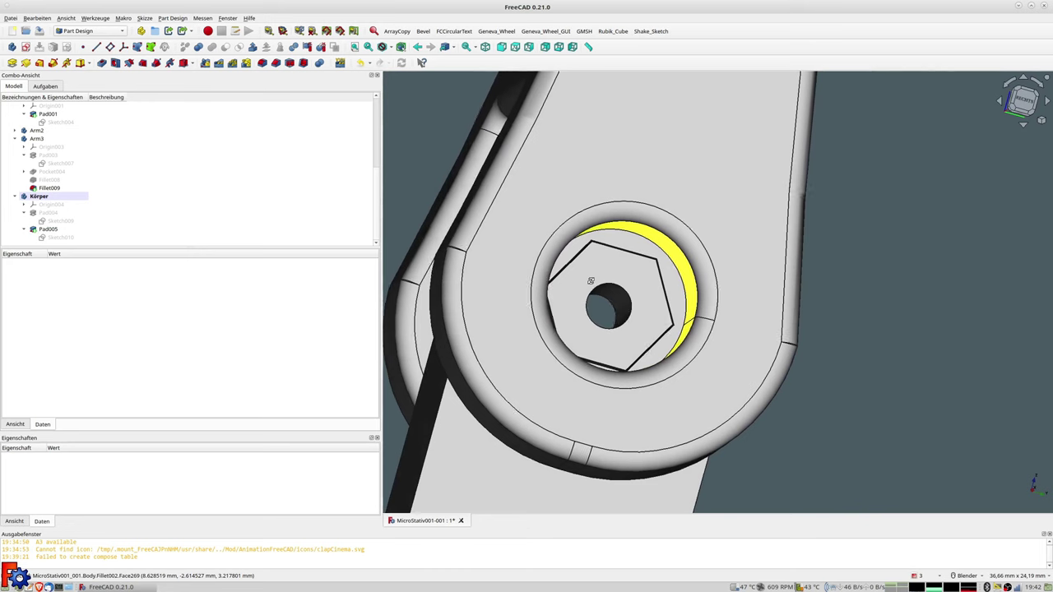
Edit Sketch010 and turn its small inner circle into construction geometry.
{"action": "double_click", "coordinate": [60, 238]}
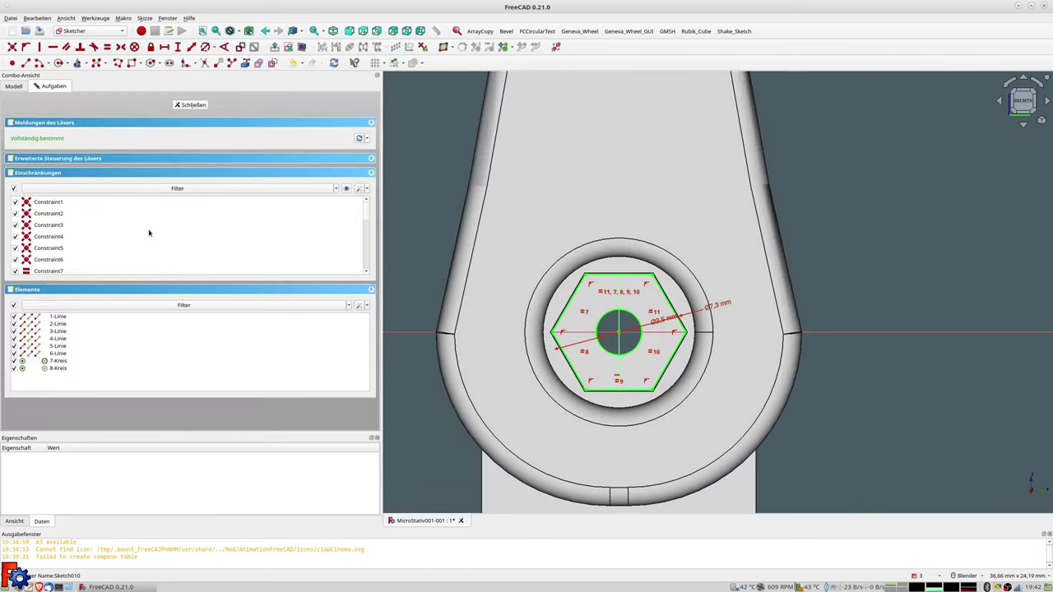
{"action": "left_click", "coordinate": [606, 352]}
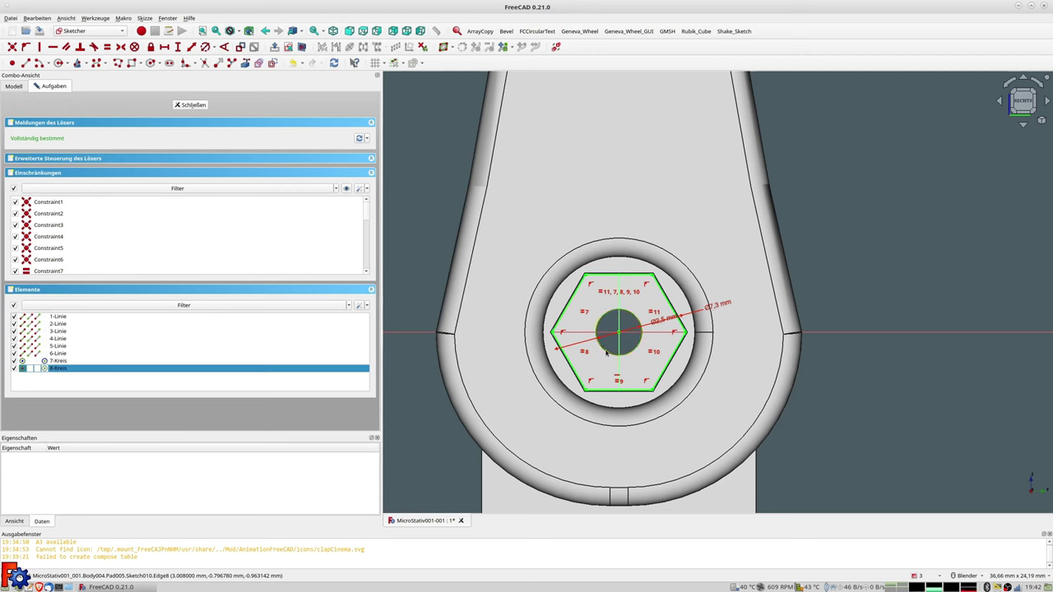
{"action": "left_click", "coordinate": [273, 64]}
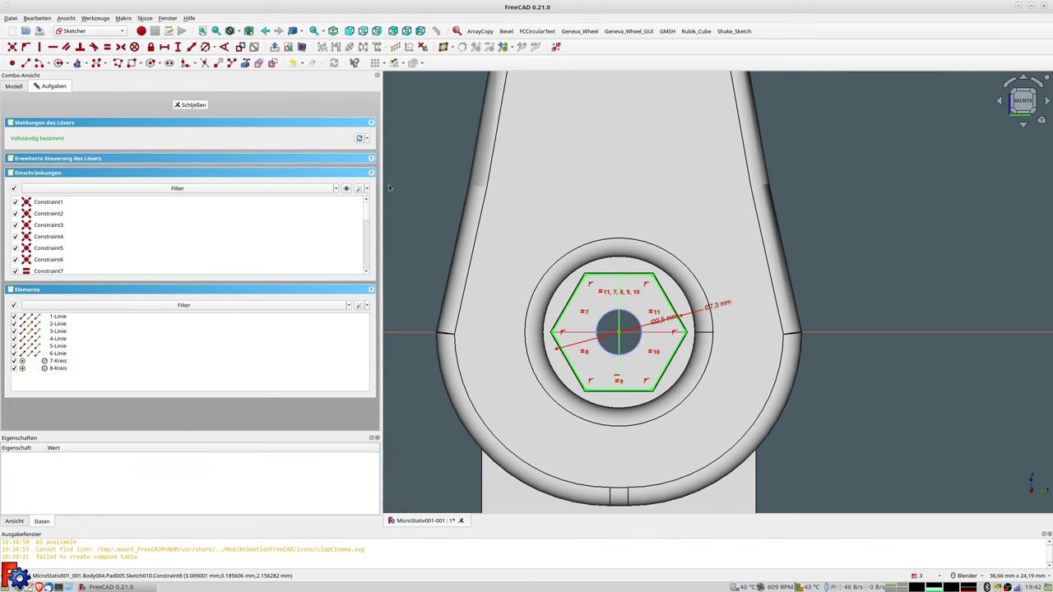
{"action": "left_click", "coordinate": [193, 104]}
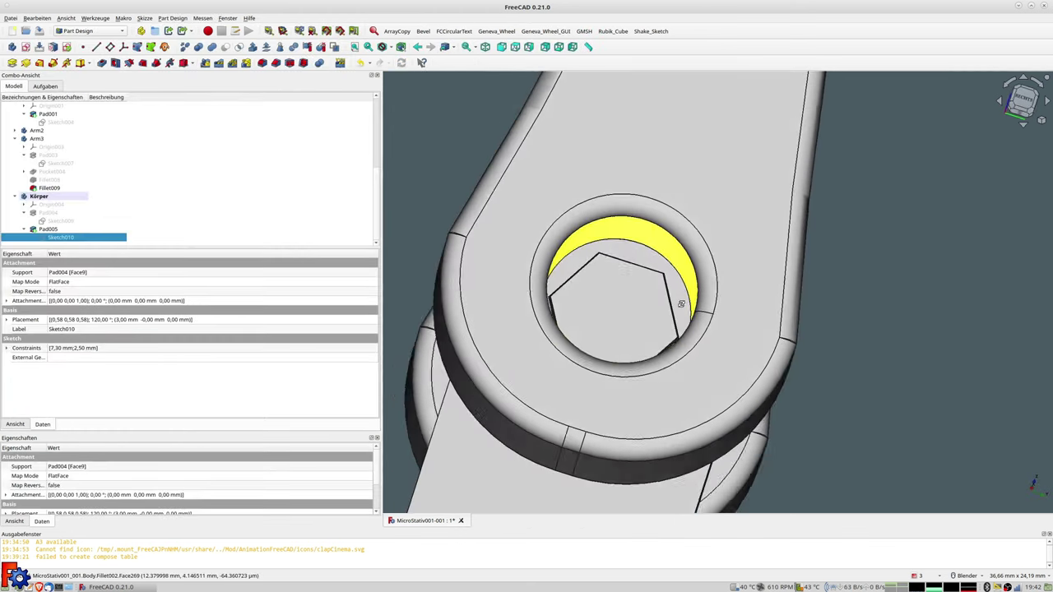
Select the hex pad's top face inside the pin hole and create a new sketch on it.
{"action": "mouse_move", "coordinate": [646, 324]}
{"action": "middle_mouse_down"}
{"action": "mouse_move", "coordinate": [646, 344]}
{"action": "mouse_move", "coordinate": [601, 329]}
{"action": "middle_mouse_up"}
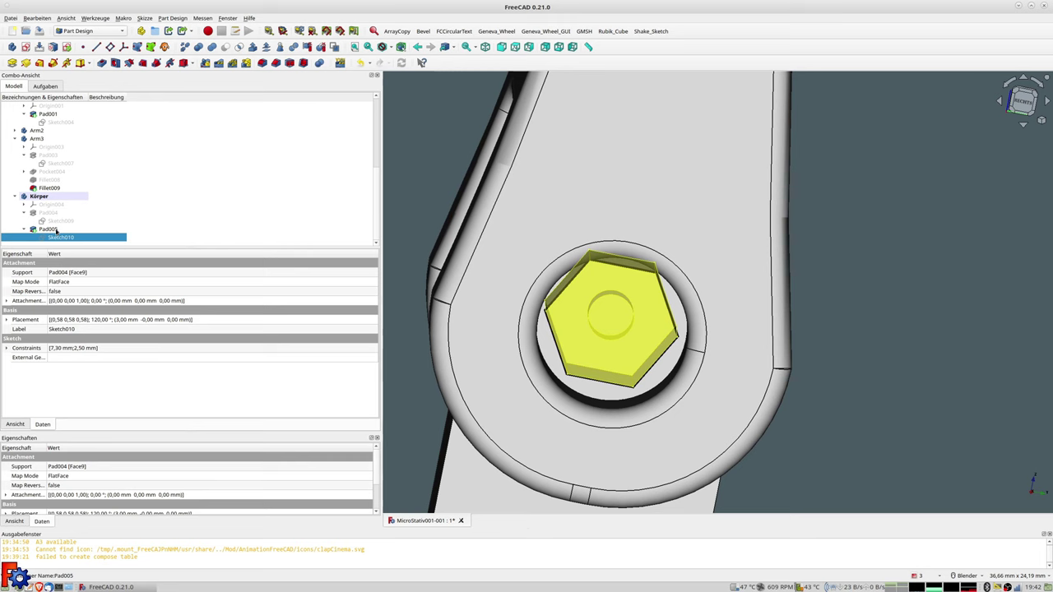
{"action": "middle_click_drag", "start_coordinate": [642, 354], "coordinate": [694, 360]}
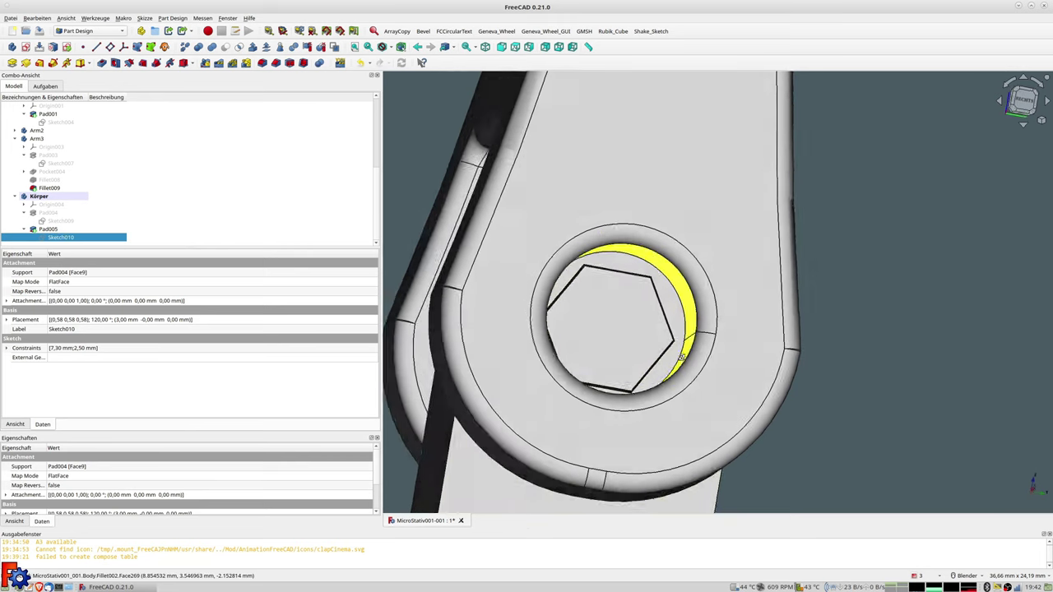
{"action": "left_click", "coordinate": [606, 313]}
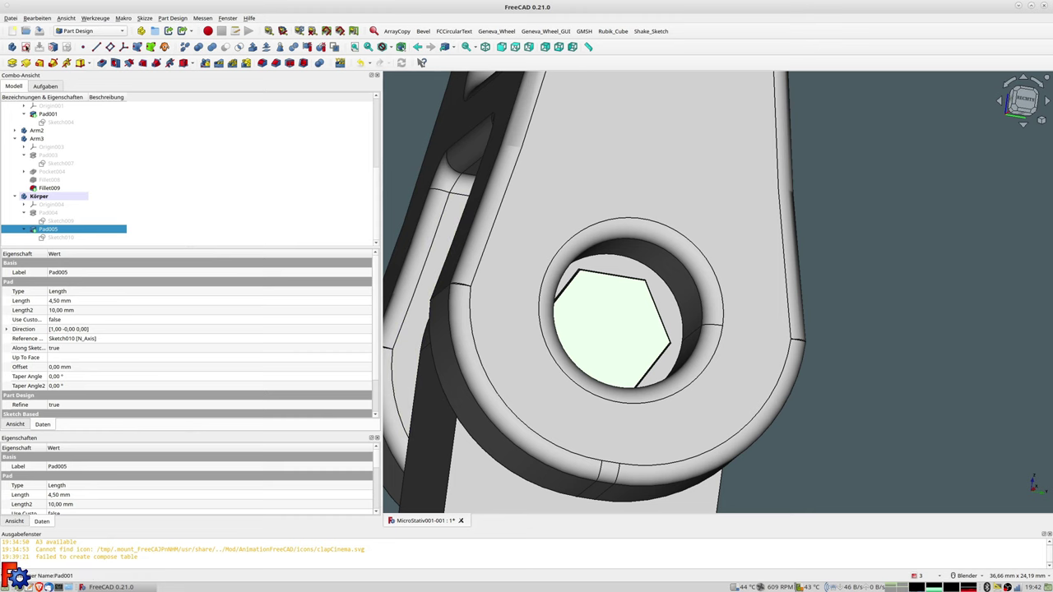
{"action": "left_click", "coordinate": [26, 47]}
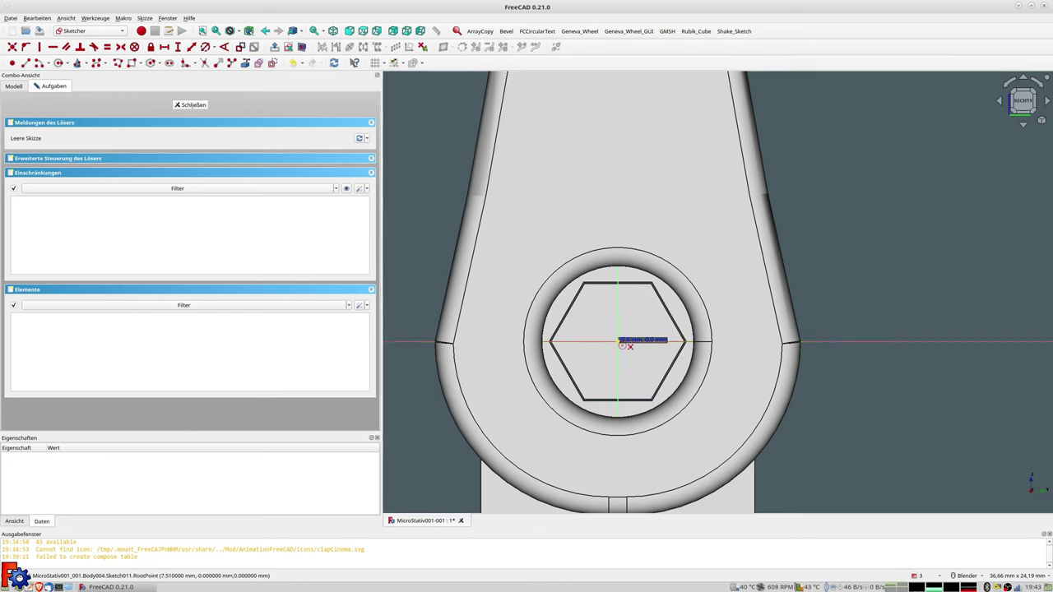
Draw a circle centred on the origin around the hexagon and give it an 8 mm diameter.
{"action": "left_click", "coordinate": [619, 343]}
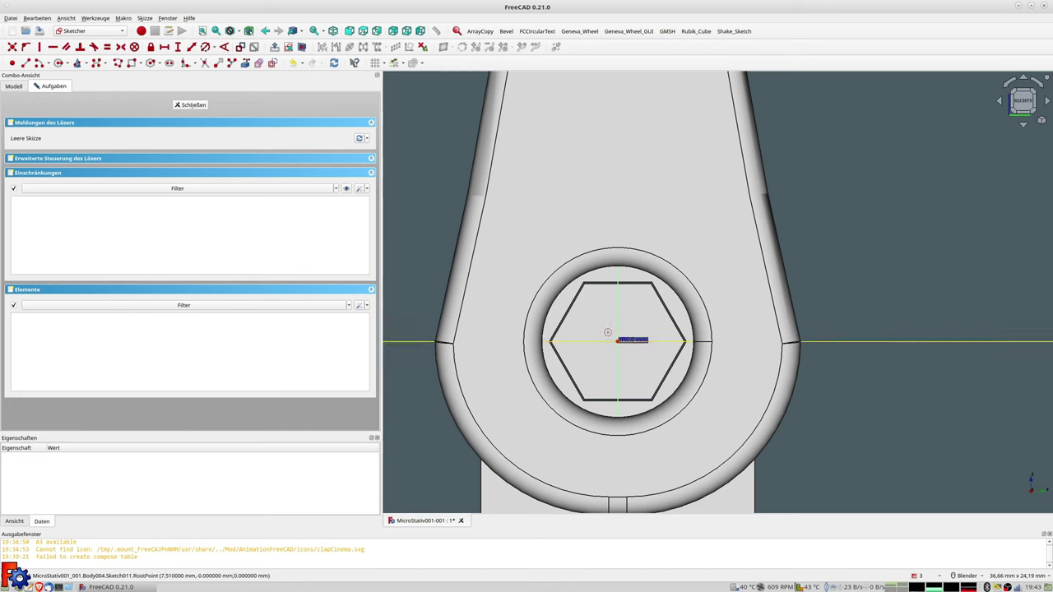
{"action": "left_click", "coordinate": [556, 300]}
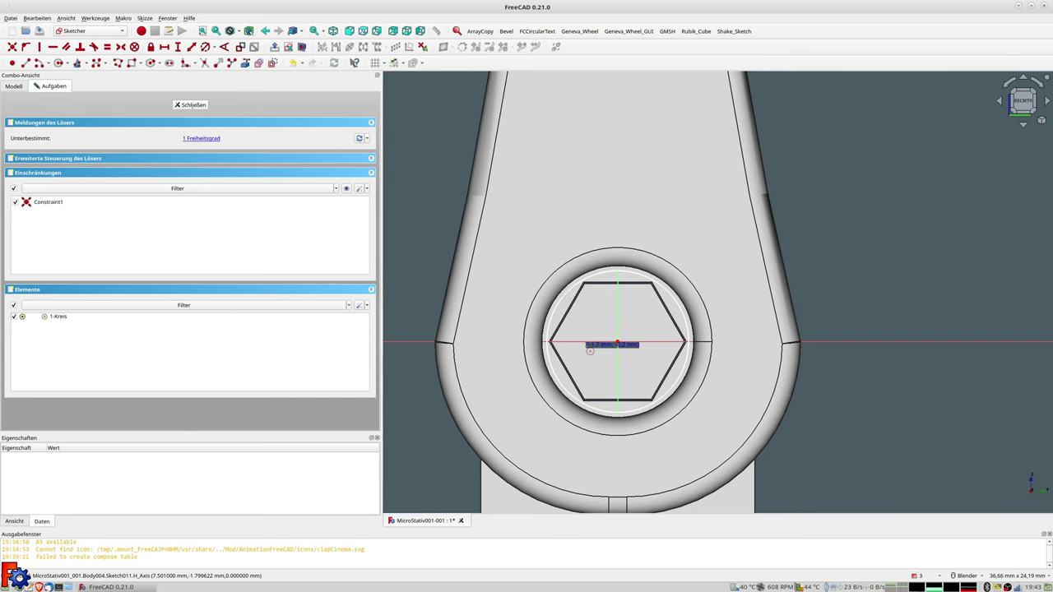
{"action": "scroll", "coordinate": [591, 343], "scroll_direction": "up", "scroll_amount": 1}
{"action": "key", "text": "Escape"}
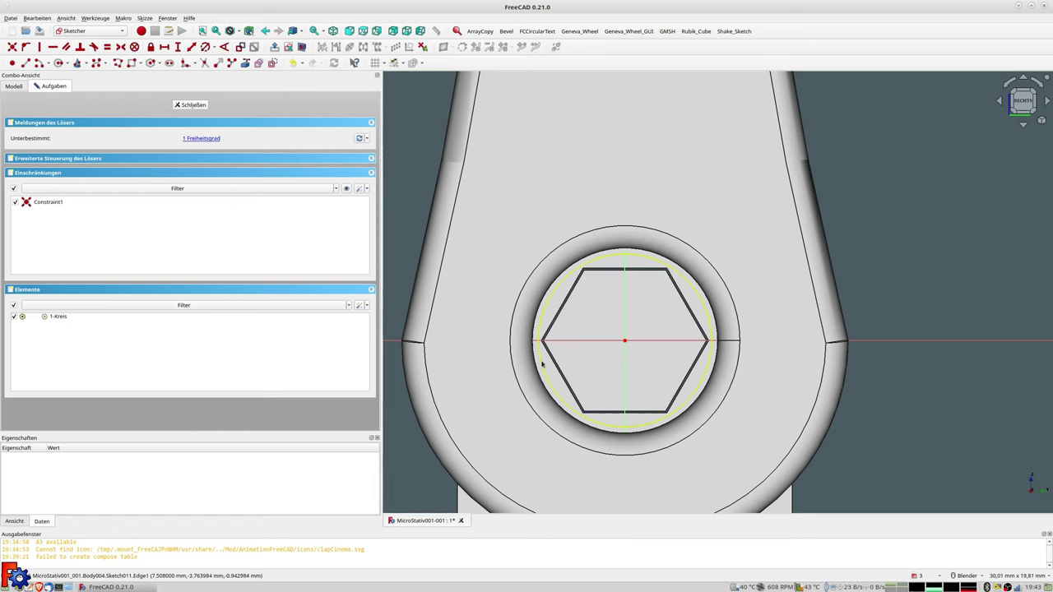
{"action": "left_click", "coordinate": [542, 363]}
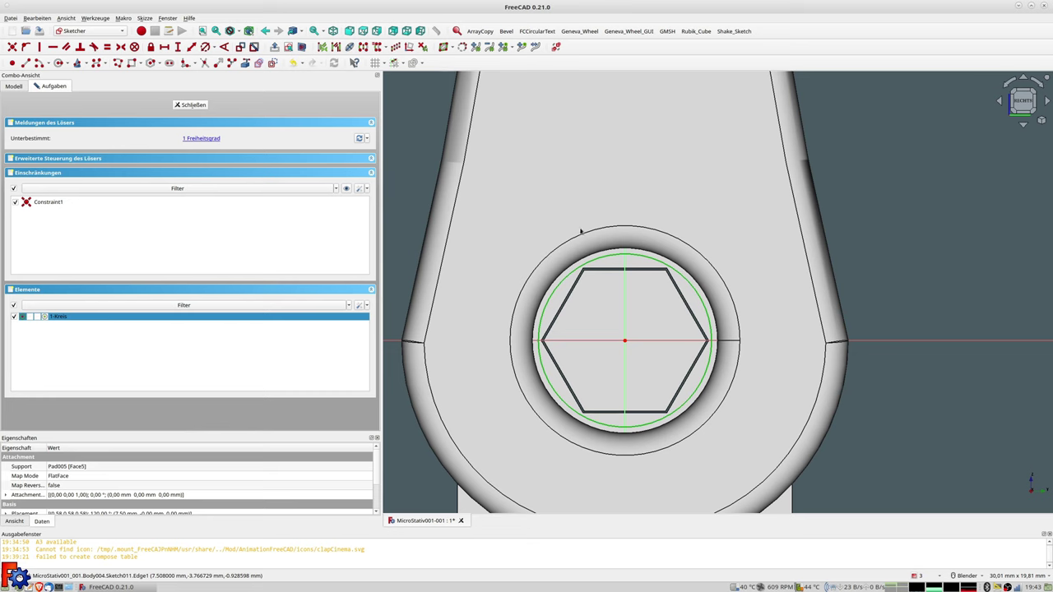
{"action": "left_click", "coordinate": [204, 47]}
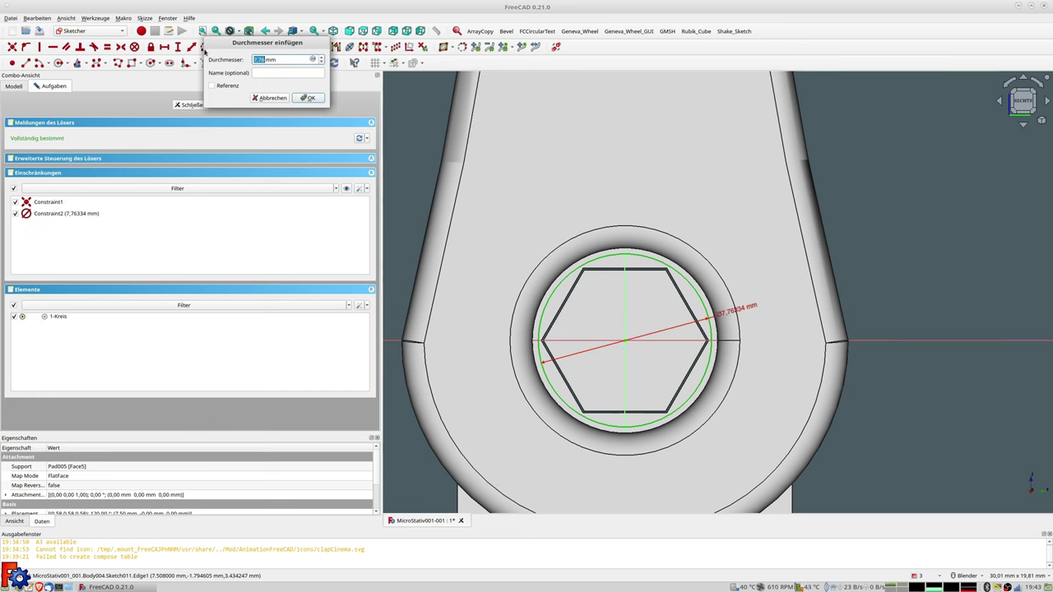
{"action": "type", "text": "8"}
{"action": "key", "text": "Return"}
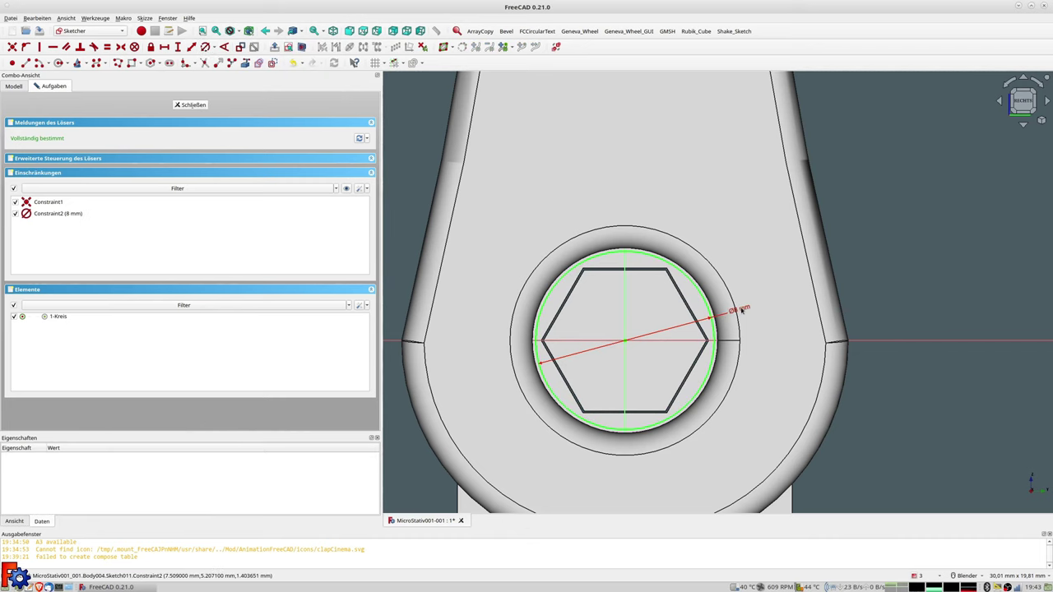
Check the circle from the top and right views, then close Sketch011.
{"action": "mouse_move", "coordinate": [698, 314]}
{"action": "middle_mouse_down"}
{"action": "mouse_move", "coordinate": [648, 350]}
{"action": "mouse_move", "coordinate": [634, 343]}
{"action": "middle_mouse_up"}
{"action": "key", "text": "2"}
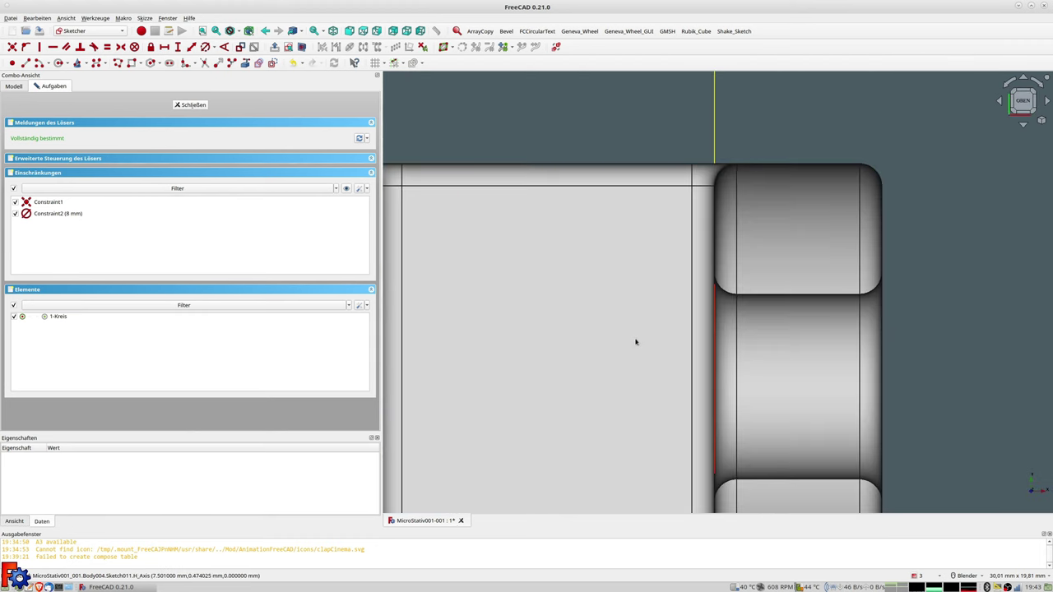
{"action": "key", "text": "3"}
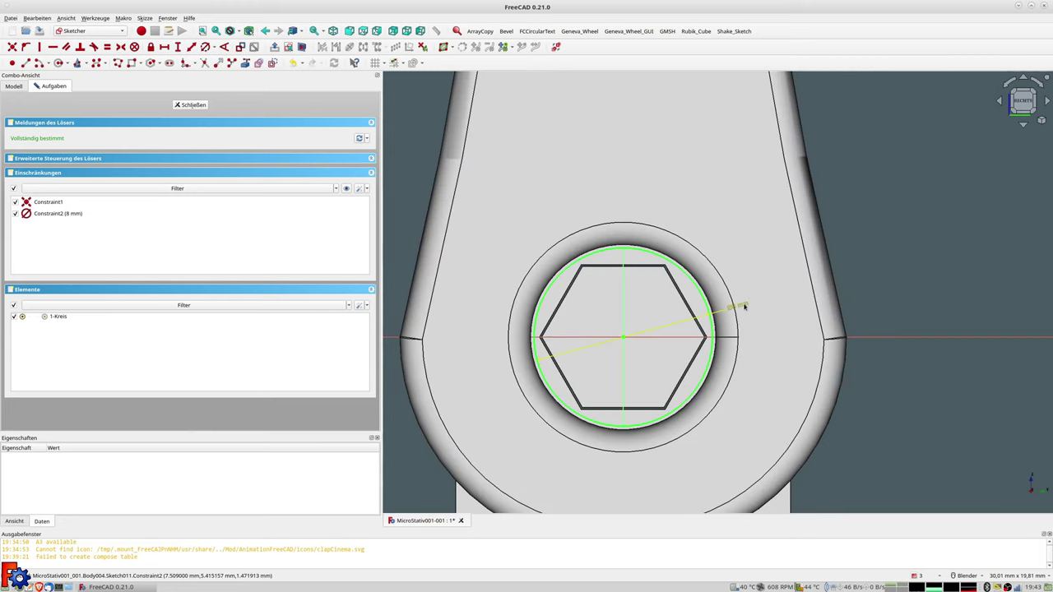
{"action": "scroll", "coordinate": [609, 310], "scroll_direction": "up", "scroll_amount": 3}
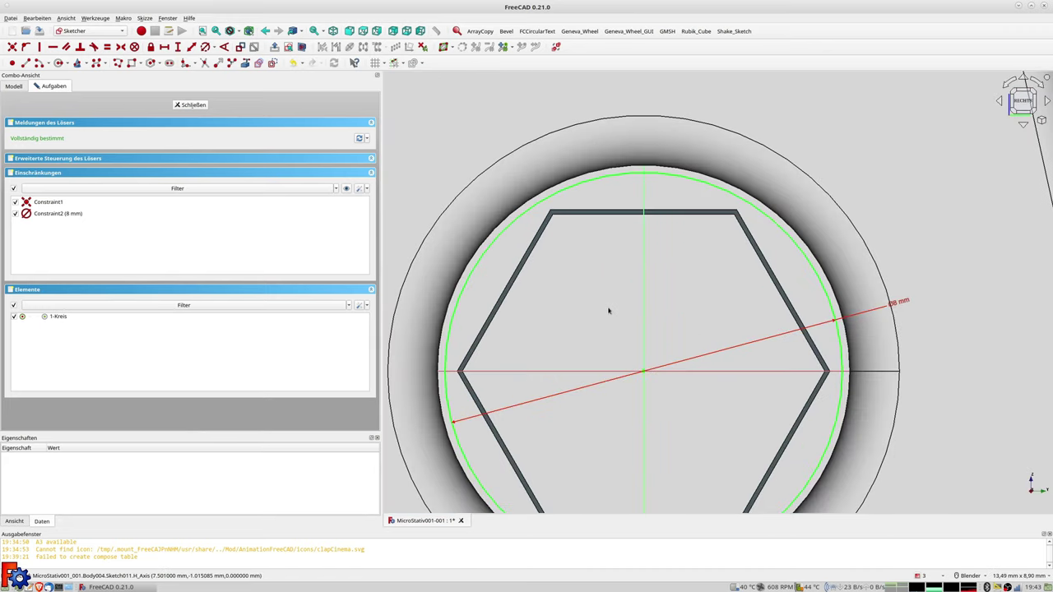
{"action": "scroll", "coordinate": [609, 311], "scroll_direction": "down", "scroll_amount": 2}
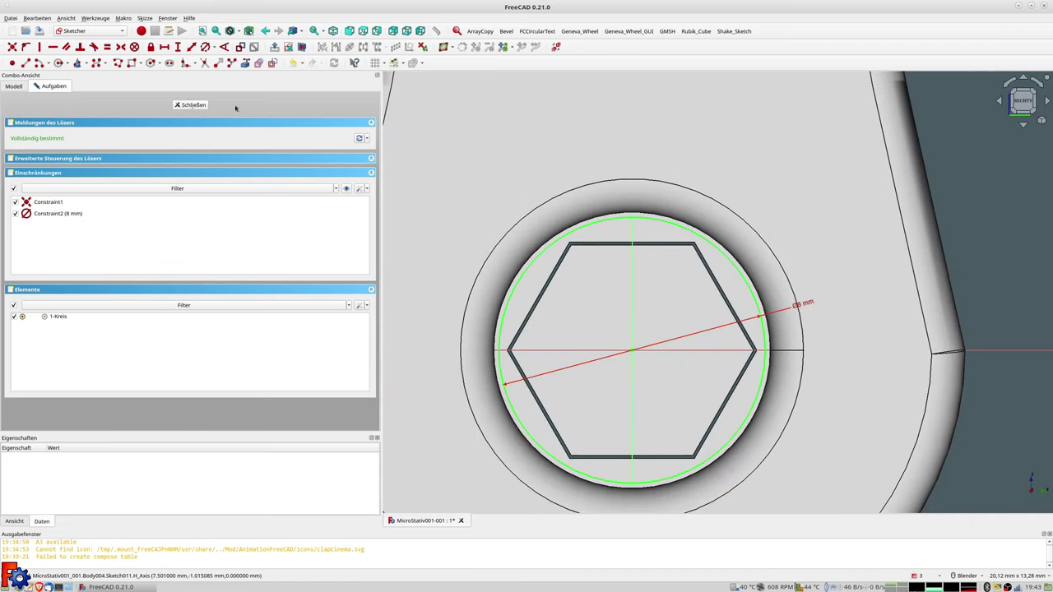
{"action": "left_click", "coordinate": [189, 107]}
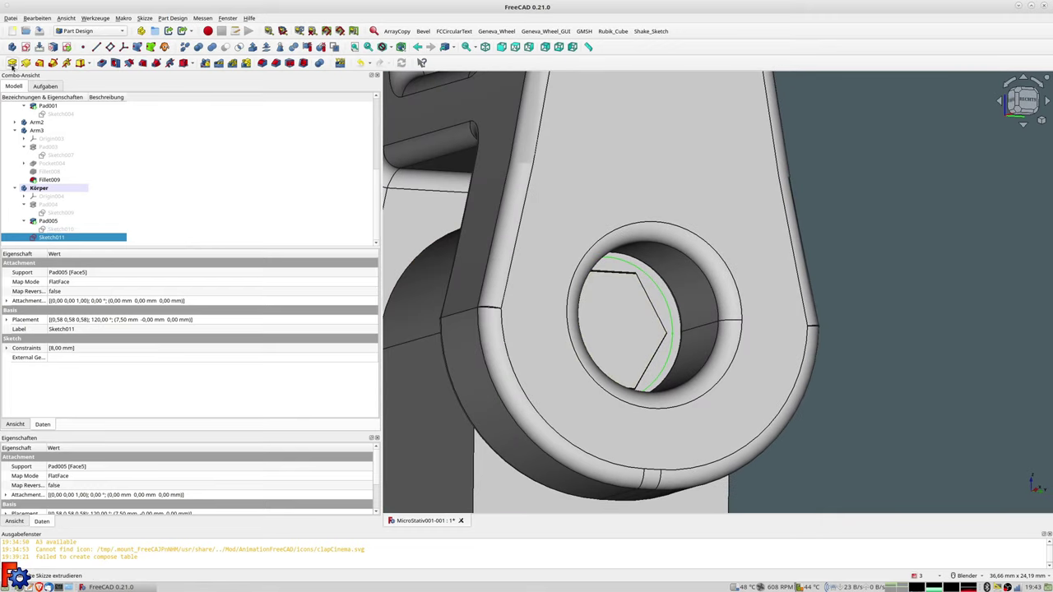
Pad the 8 mm circle into a 20 mm long pin.
{"action": "left_click", "coordinate": [11, 64]}
{"action": "middle_click_drag", "start_coordinate": [448, 239], "coordinate": [559, 247]}
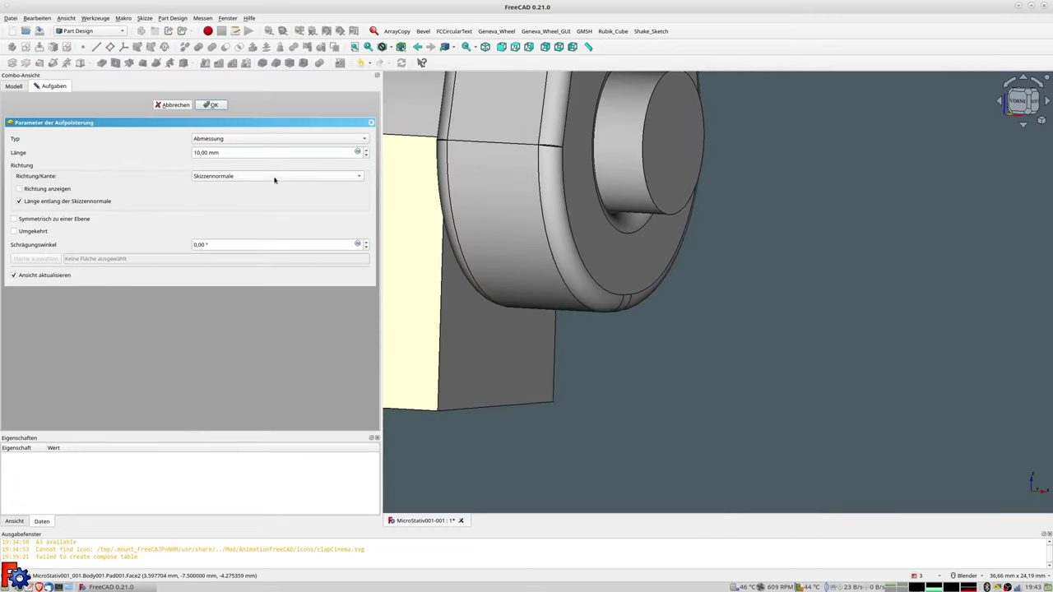
{"action": "triple_click", "coordinate": [229, 152]}
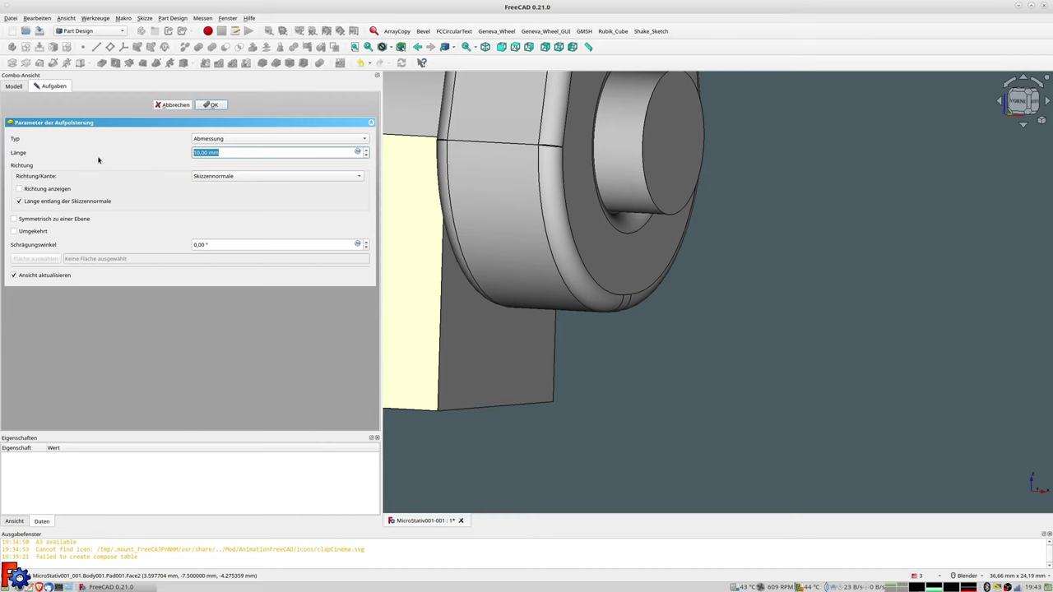
{"action": "type", "text": "20"}
{"action": "key", "text": "Return"}
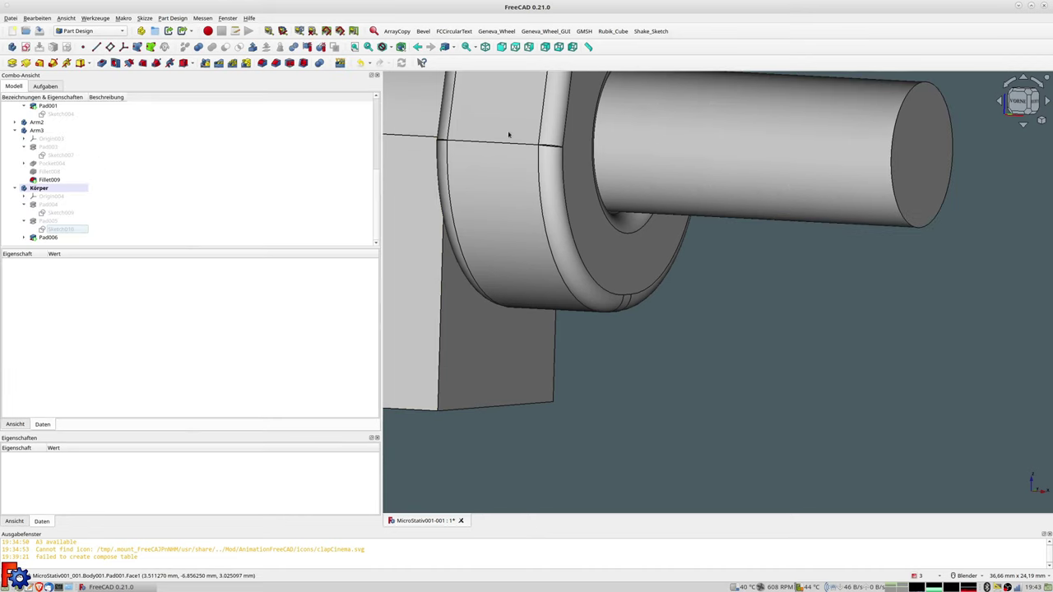
{"action": "middle_click_drag", "start_coordinate": [577, 206], "coordinate": [676, 204]}
{"action": "scroll", "coordinate": [677, 204], "scroll_direction": "down", "scroll_amount": 3}
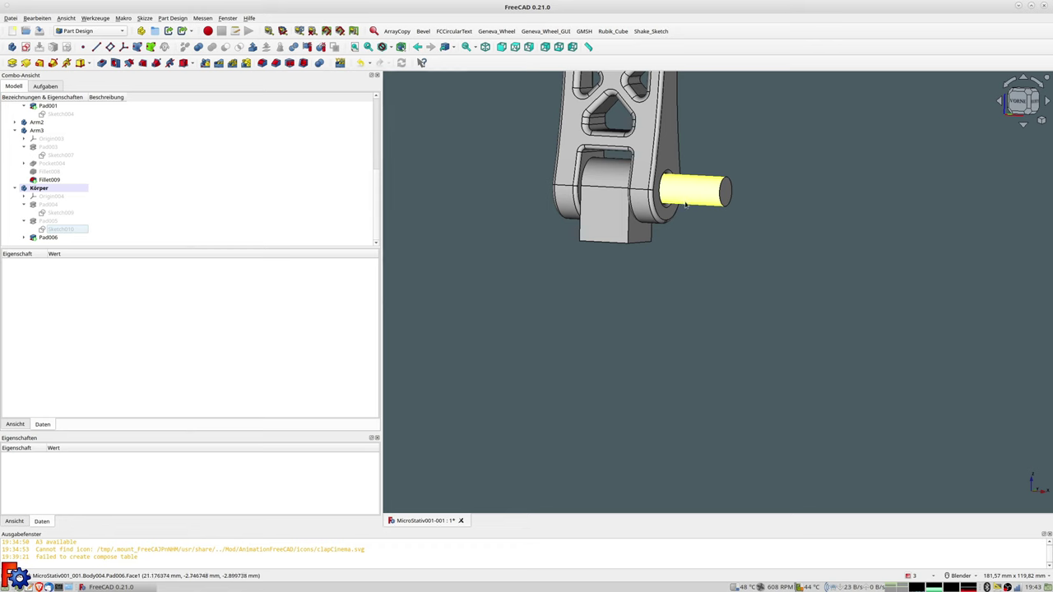
{"action": "scroll", "coordinate": [698, 202], "scroll_direction": "down", "scroll_amount": 1}
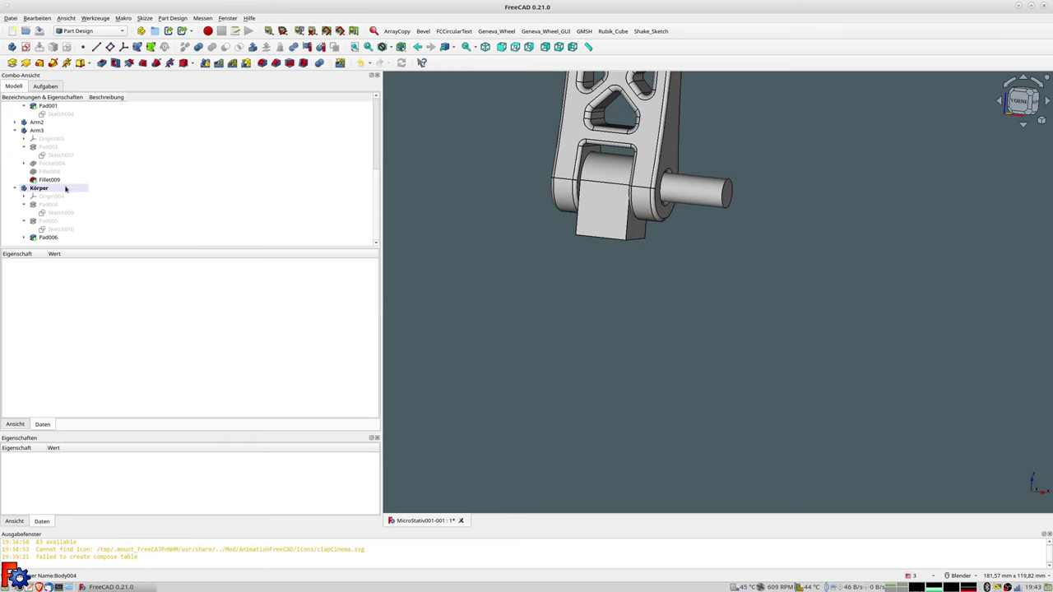
Re-edit Pad006 a few times and settle the pin length at 18 mm.
{"action": "double_click", "coordinate": [48, 238]}
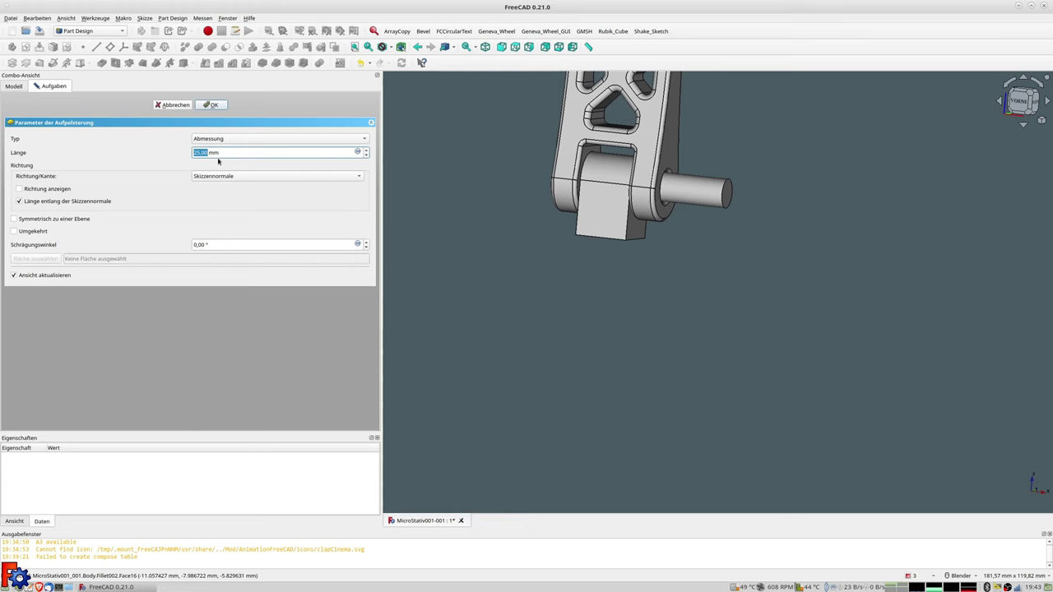
{"action": "type", "text": "20"}
{"action": "key", "text": "Return"}
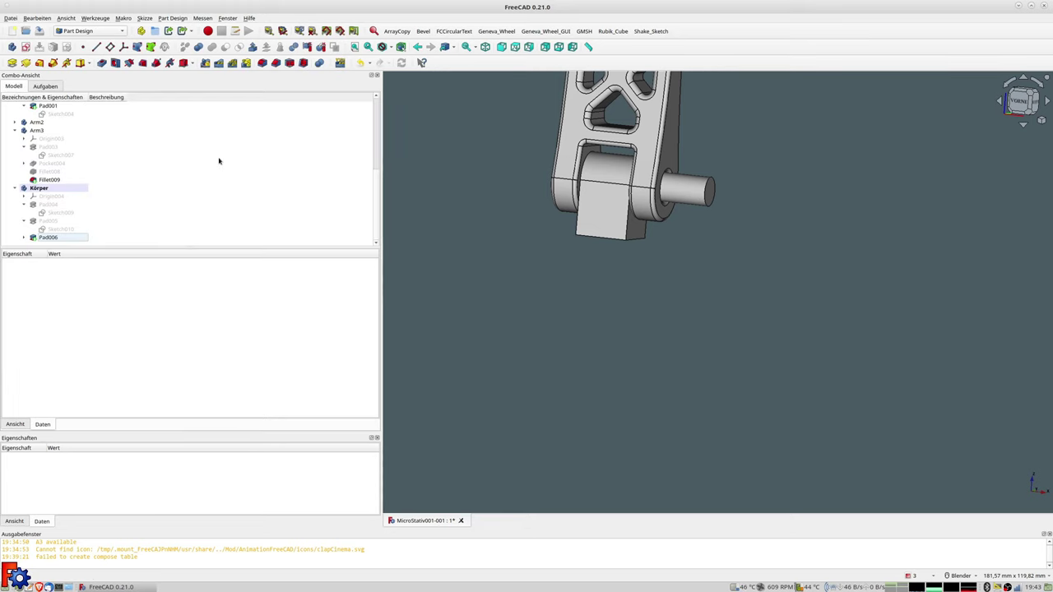
{"action": "middle_click_drag", "start_coordinate": [646, 205], "coordinate": [694, 204]}
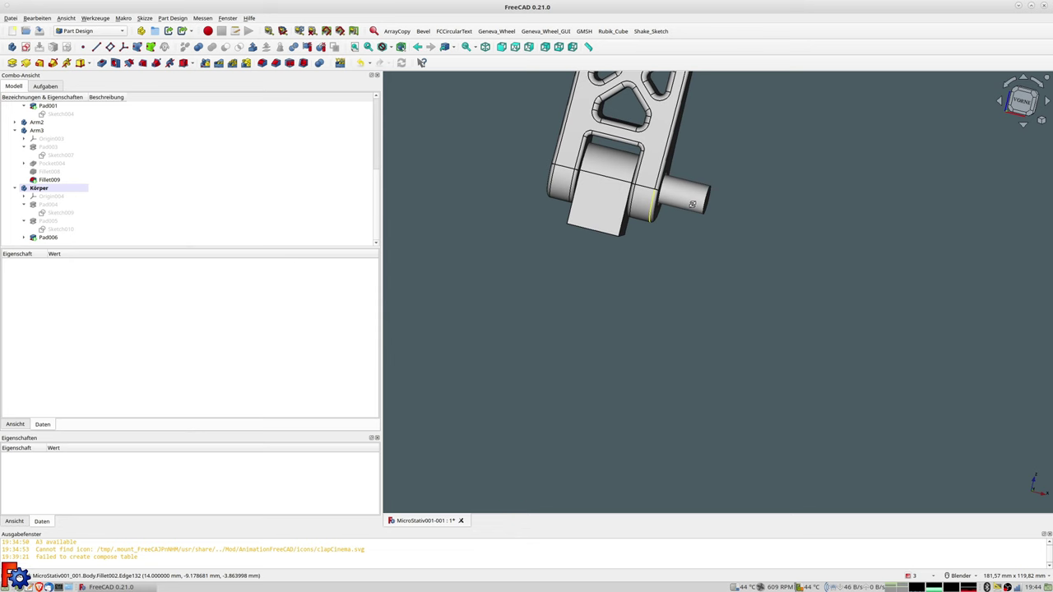
{"action": "key", "text": "1"}
{"action": "double_click", "coordinate": [47, 237]}
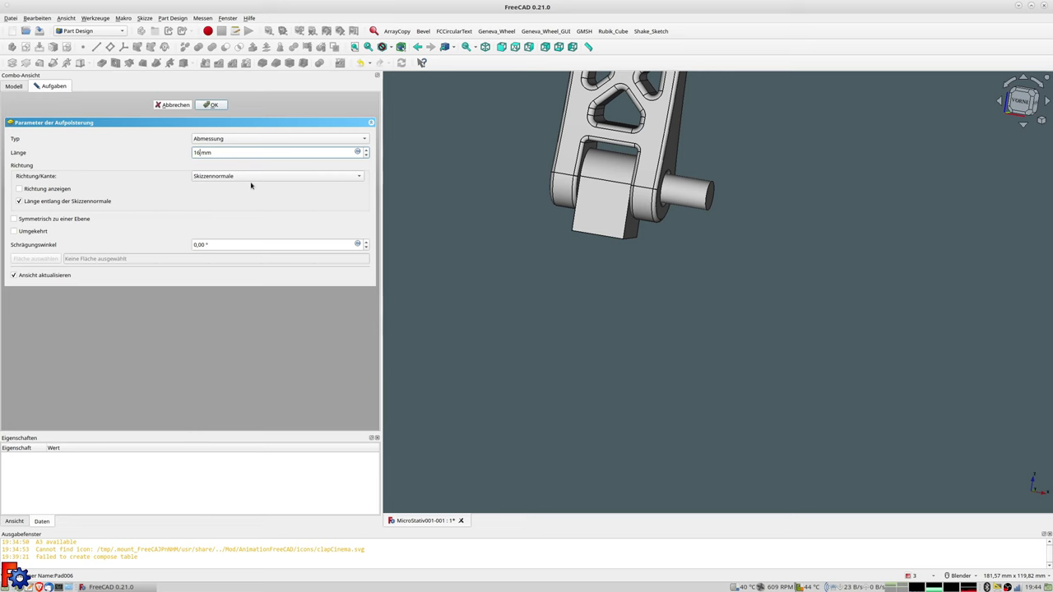
{"action": "key", "text": "Return"}
{"action": "mouse_move", "coordinate": [769, 171]}
{"action": "middle_mouse_down"}
{"action": "mouse_move", "coordinate": [693, 203]}
{"action": "mouse_move", "coordinate": [699, 231]}
{"action": "middle_mouse_up"}
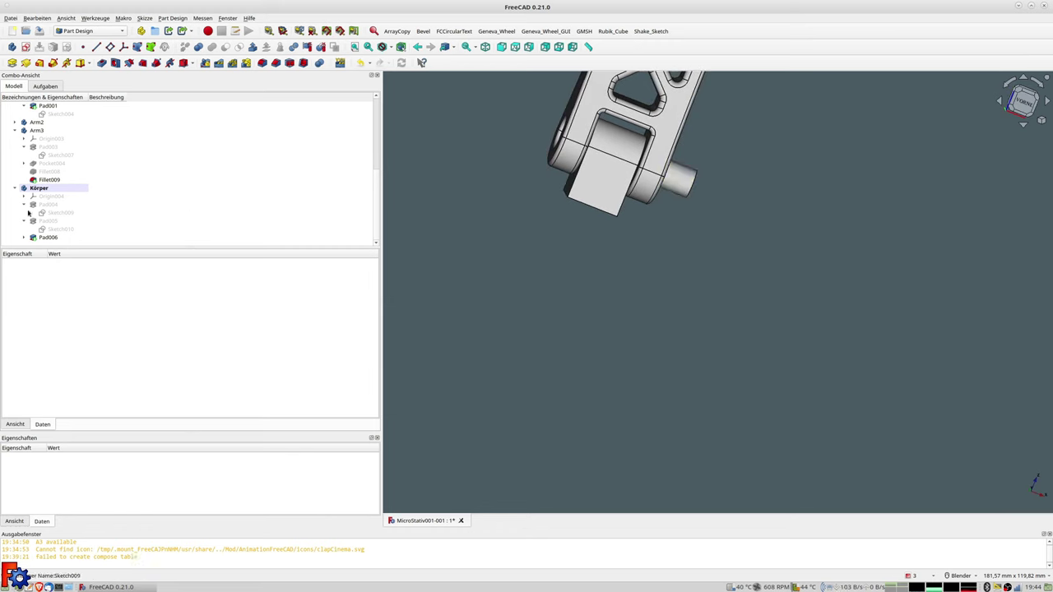
{"action": "middle_click_drag", "start_coordinate": [688, 203], "coordinate": [681, 191]}
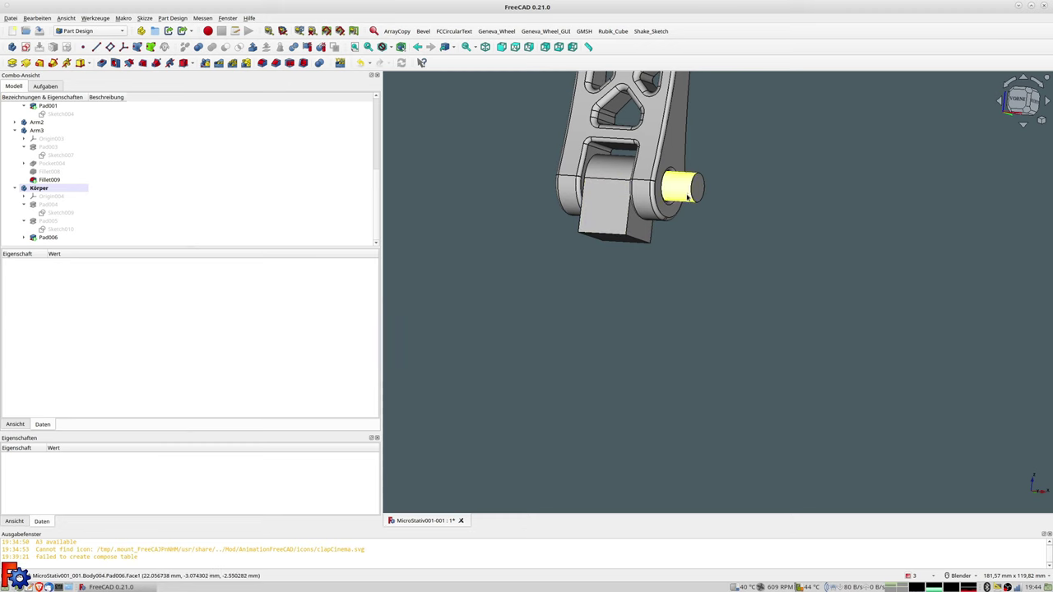
{"action": "double_click", "coordinate": [48, 237]}
{"action": "type", "text": "18"}
{"action": "key", "text": "Return"}
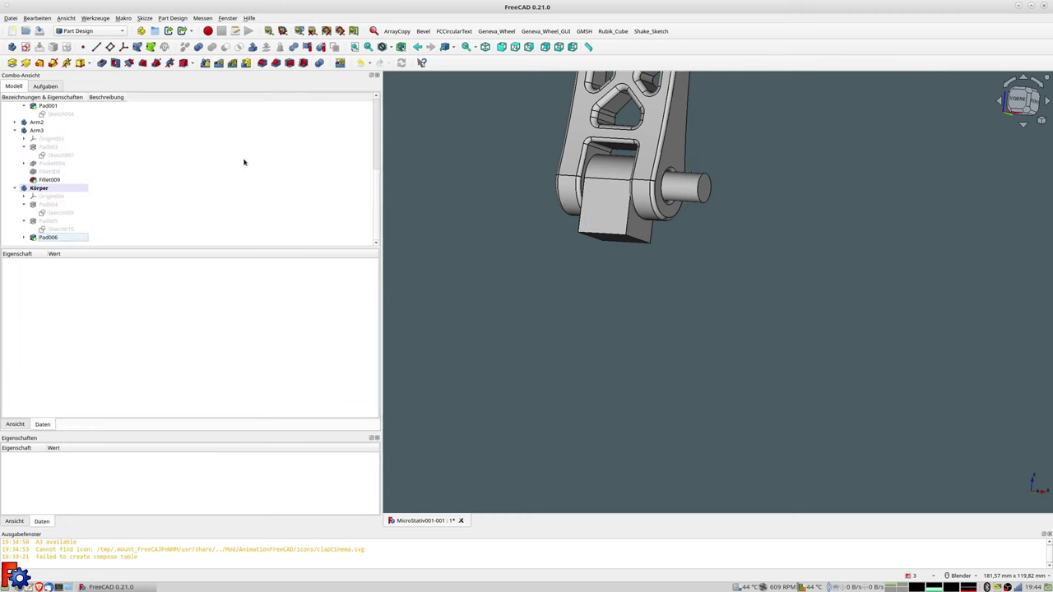
Preview a 1 mm fillet on the pin's outer end edge (Edge3).
{"action": "left_click", "coordinate": [704, 179]}
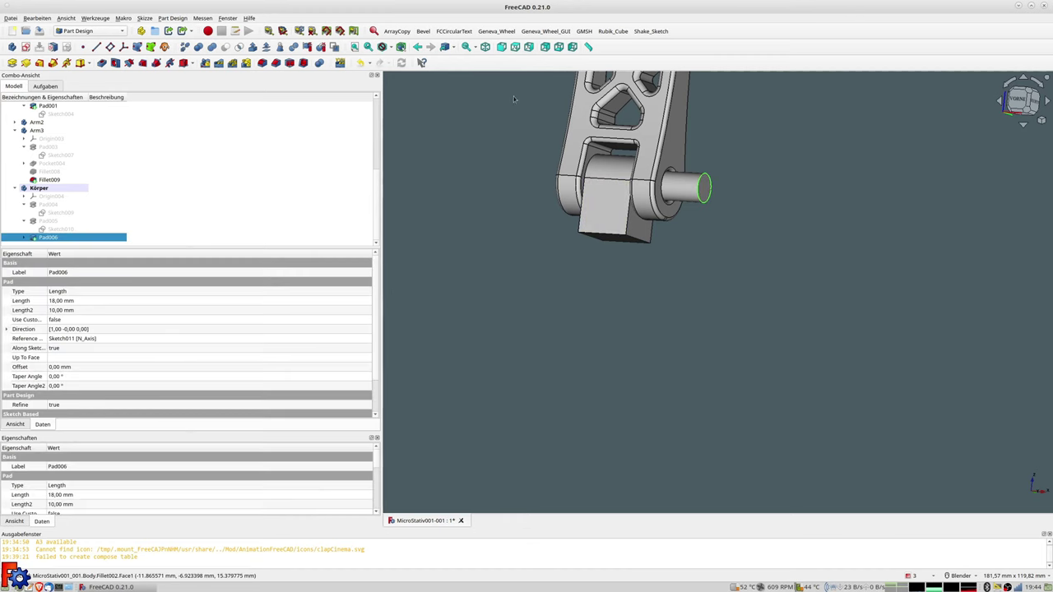
{"action": "left_click", "coordinate": [262, 63]}
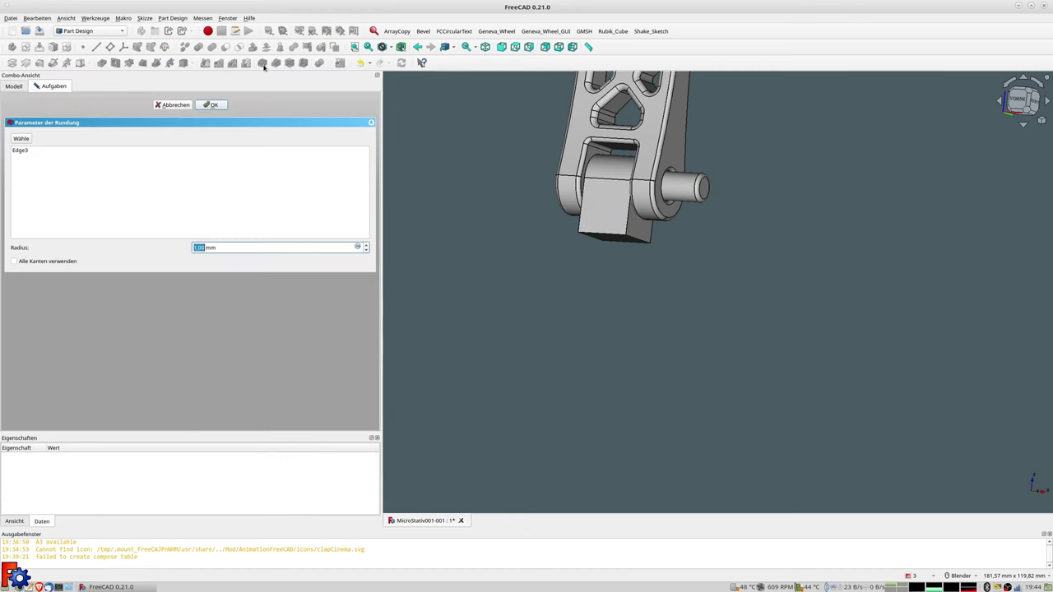
{"action": "middle_click_drag", "start_coordinate": [659, 216], "coordinate": [693, 225]}
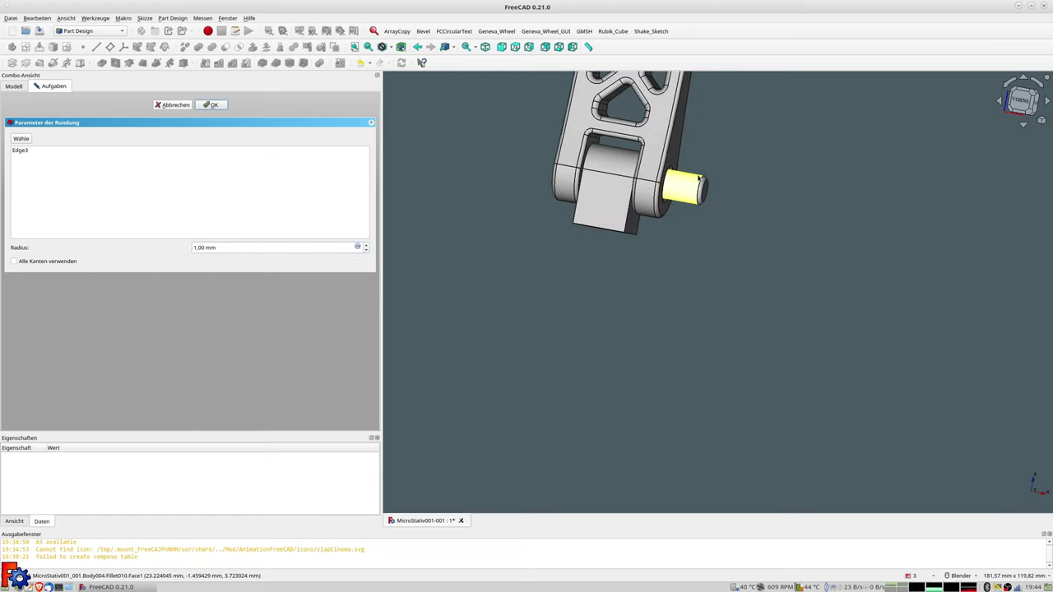
{"action": "scroll", "coordinate": [696, 180], "scroll_direction": "up", "scroll_amount": 2}
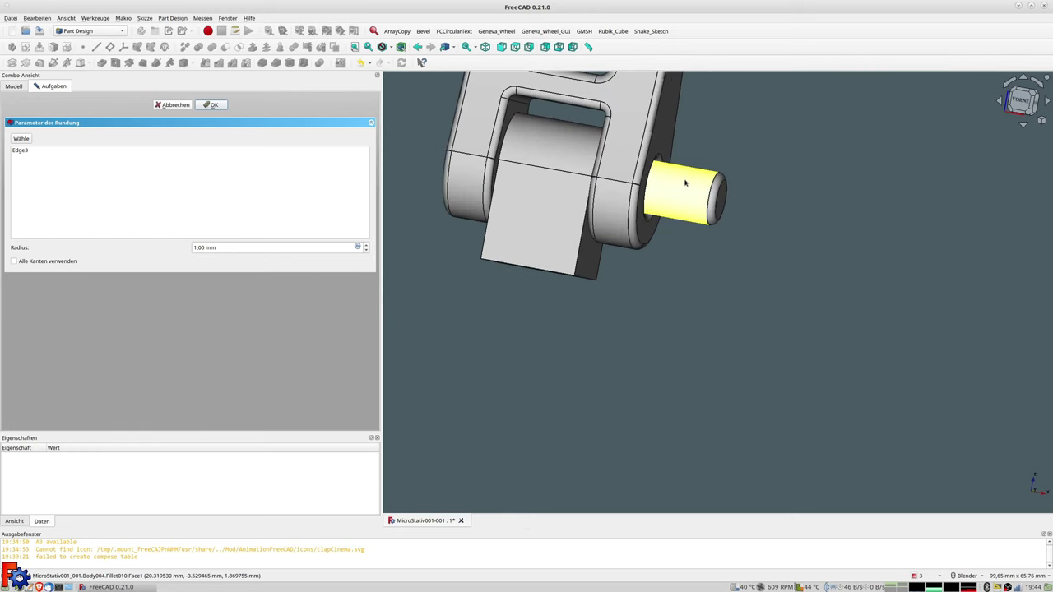
{"action": "scroll", "coordinate": [683, 185], "scroll_direction": "up", "scroll_amount": 2}
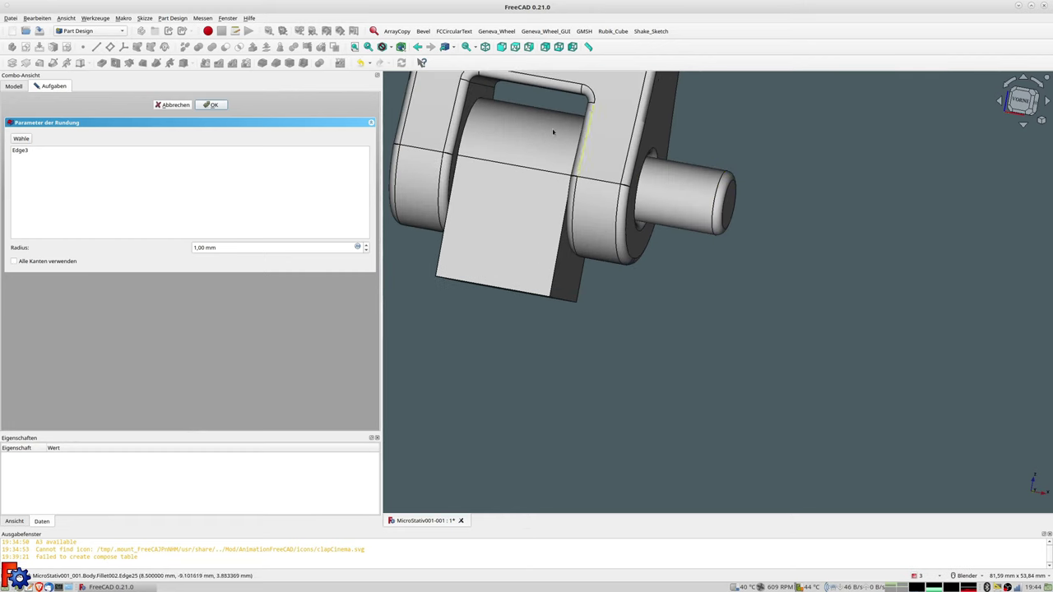
Accept the 1 mm fillet as Fillet010 and toggle Origin004's visibility.
{"action": "left_click", "coordinate": [211, 106]}
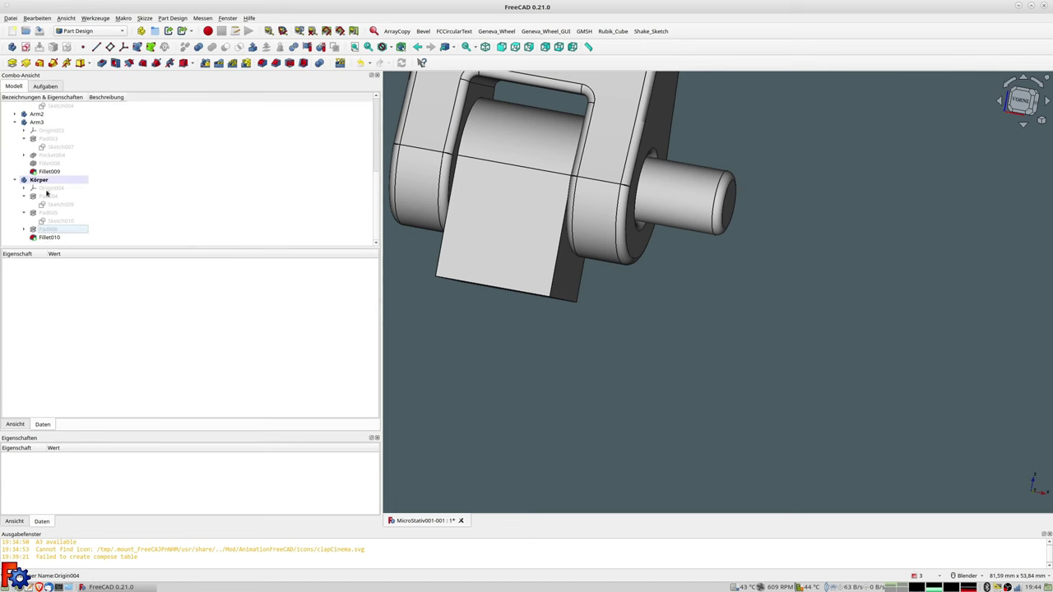
{"action": "left_click", "coordinate": [50, 188]}
{"action": "key", "text": "space"}
{"action": "mouse_move", "coordinate": [625, 247]}
{"action": "middle_mouse_down"}
{"action": "mouse_move", "coordinate": [590, 280]}
{"action": "mouse_move", "coordinate": [689, 294]}
{"action": "mouse_move", "coordinate": [684, 329]}
{"action": "middle_mouse_up"}
{"action": "scroll", "coordinate": [590, 281], "scroll_direction": "down", "scroll_amount": 3}
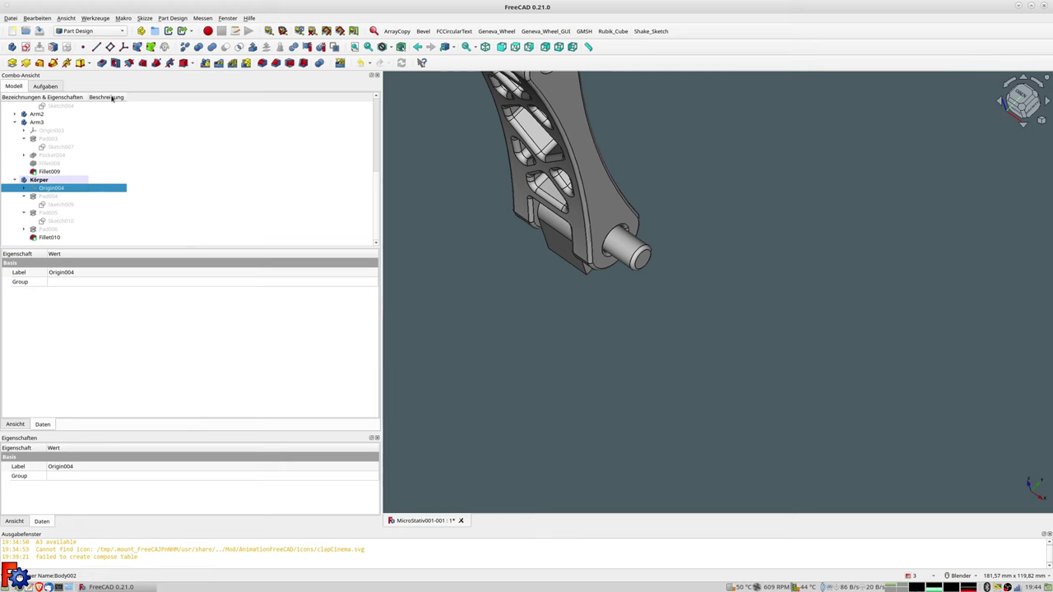
Create Sketch012 on the XY plane with the section view turned on.
{"action": "left_click", "coordinate": [417, 183]}
{"action": "left_click", "coordinate": [26, 47]}
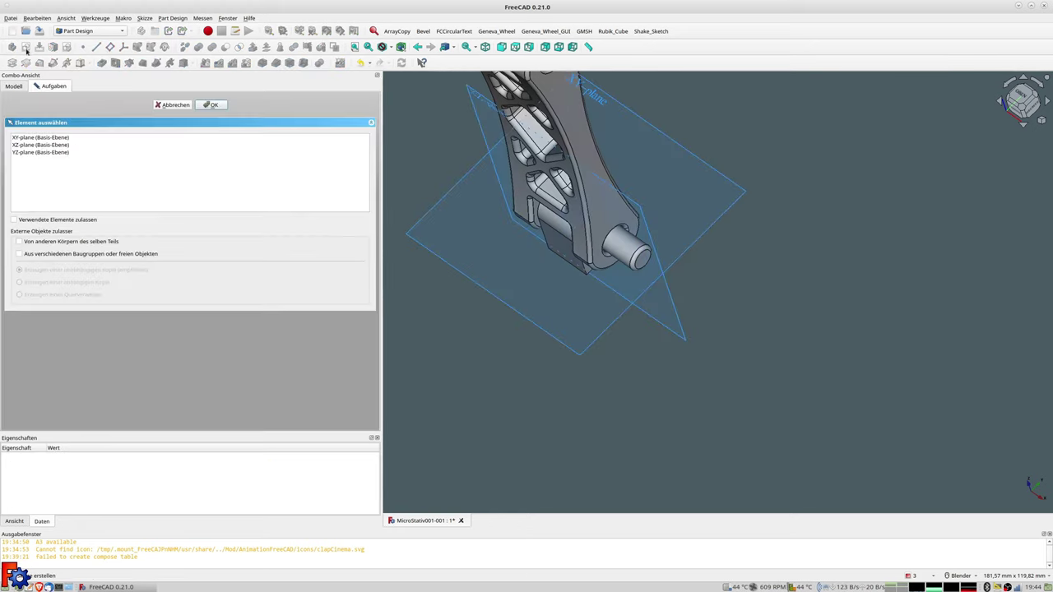
{"action": "left_click", "coordinate": [45, 138]}
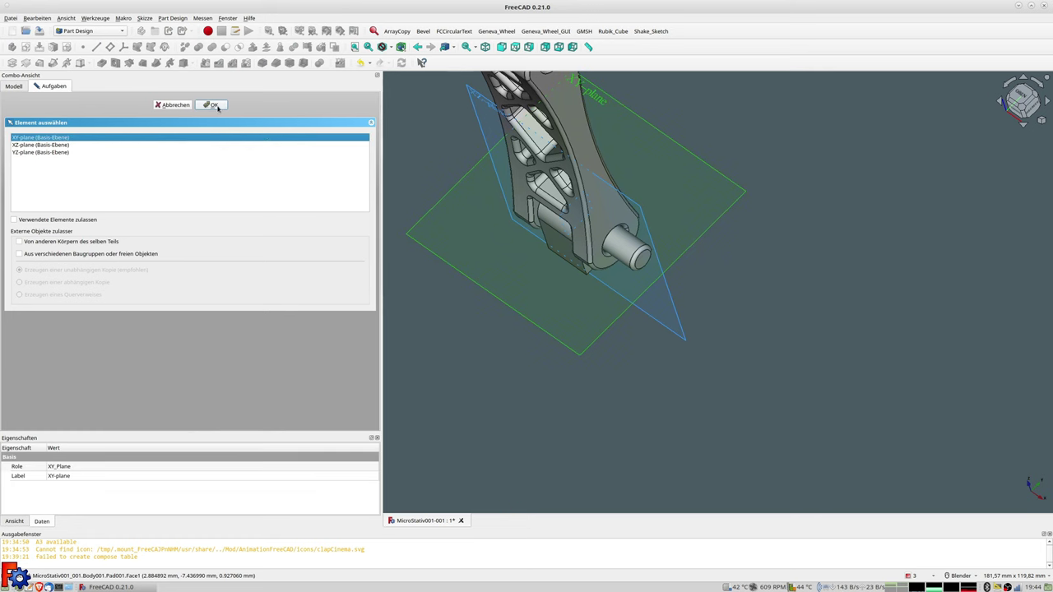
{"action": "left_click", "coordinate": [213, 105]}
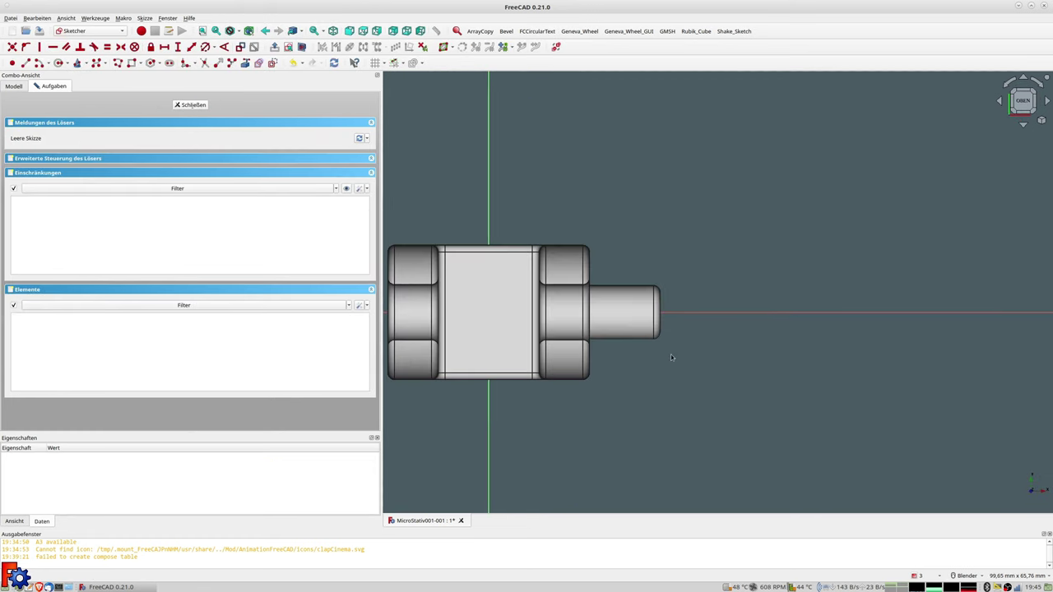
{"action": "left_click", "coordinate": [302, 48]}
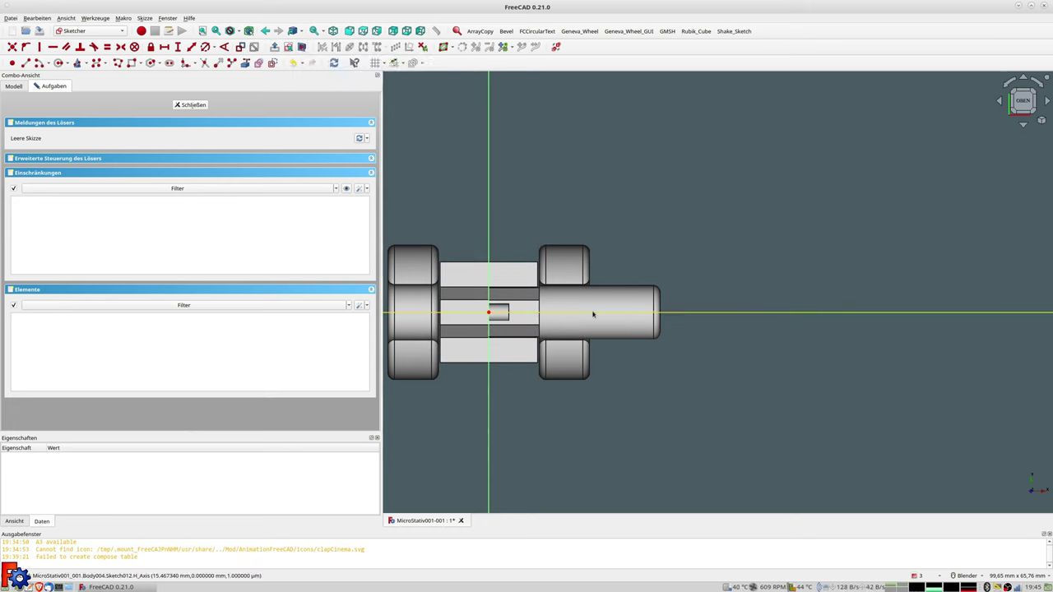
{"action": "scroll", "coordinate": [590, 301], "scroll_direction": "up", "scroll_amount": 2}
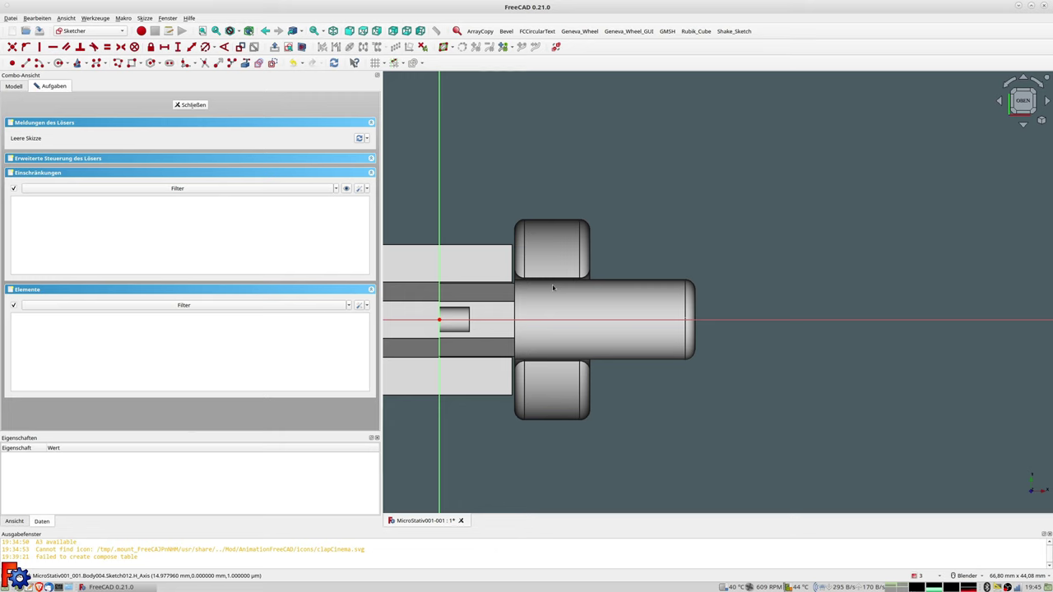
{"action": "scroll", "coordinate": [605, 296], "scroll_direction": "up", "scroll_amount": 2}
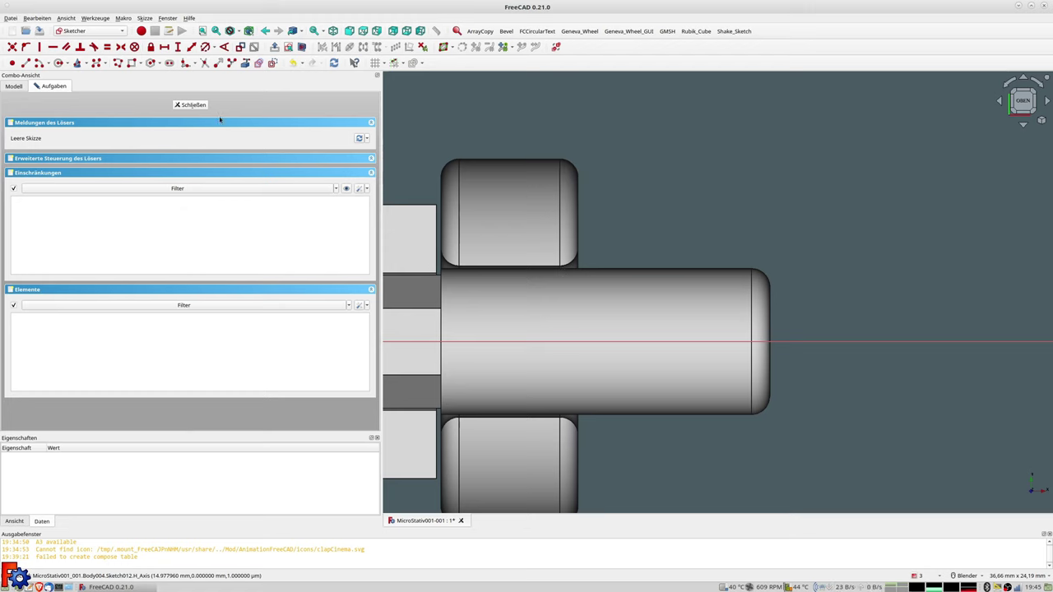
Draw a closed five-line polyline with a V-shaped bottom at the pin's shoulder.
{"action": "left_click", "coordinate": [117, 64]}
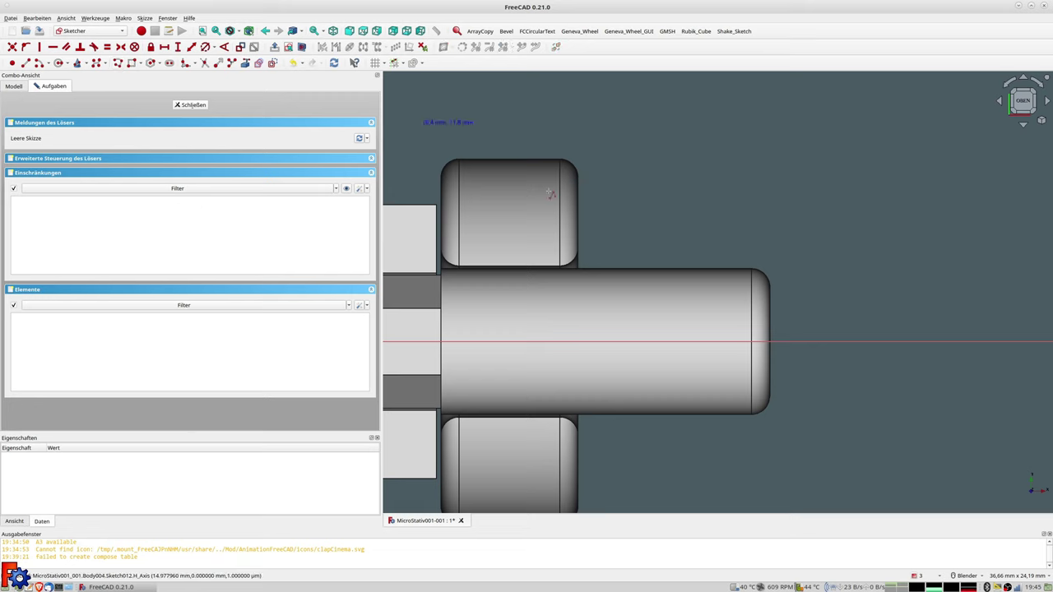
{"action": "left_click", "coordinate": [572, 265]}
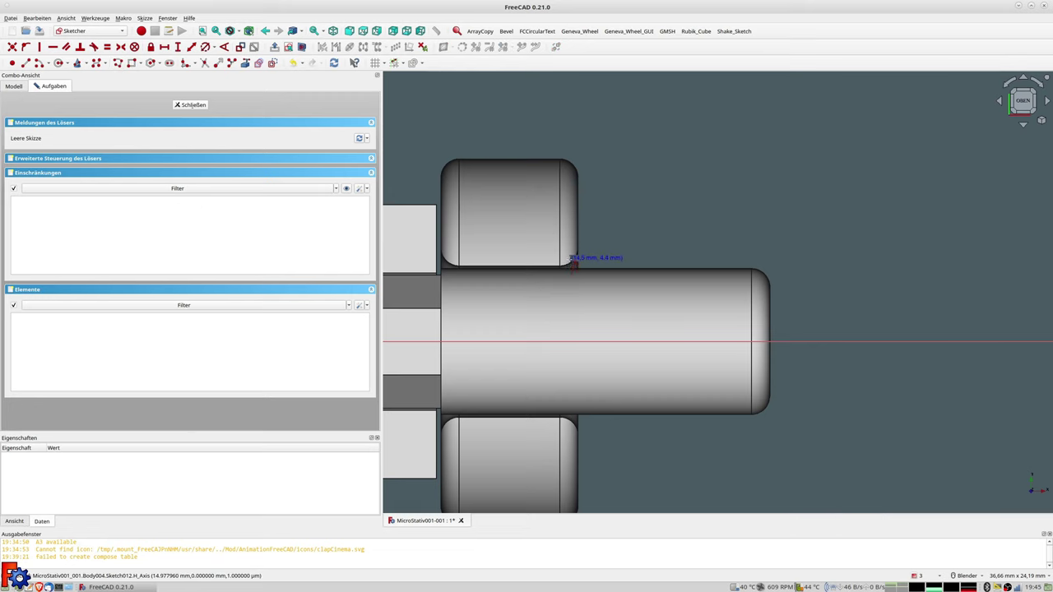
{"action": "left_click", "coordinate": [572, 265]}
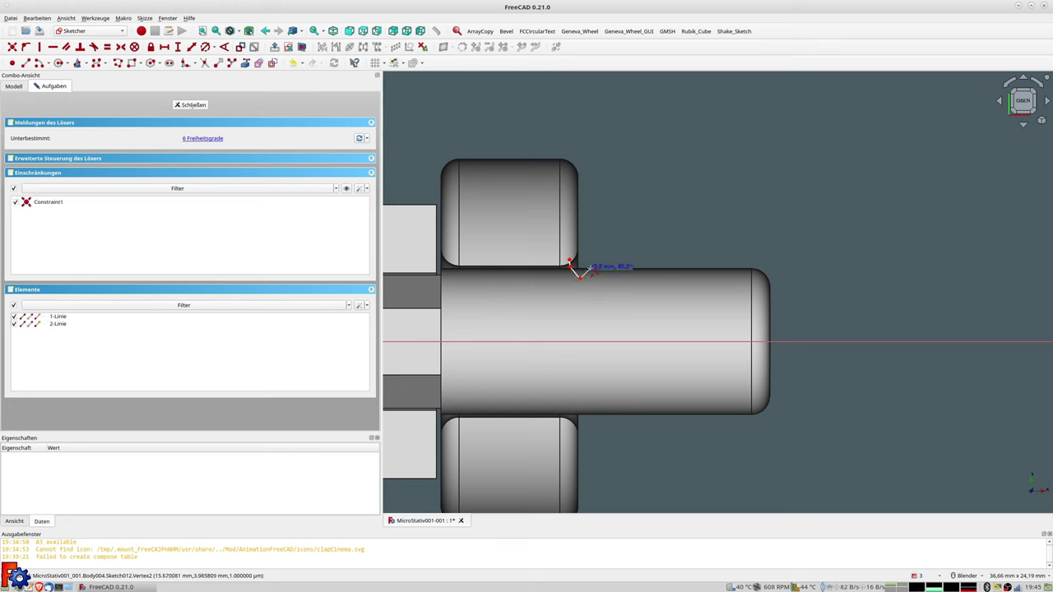
{"action": "left_click", "coordinate": [580, 276]}
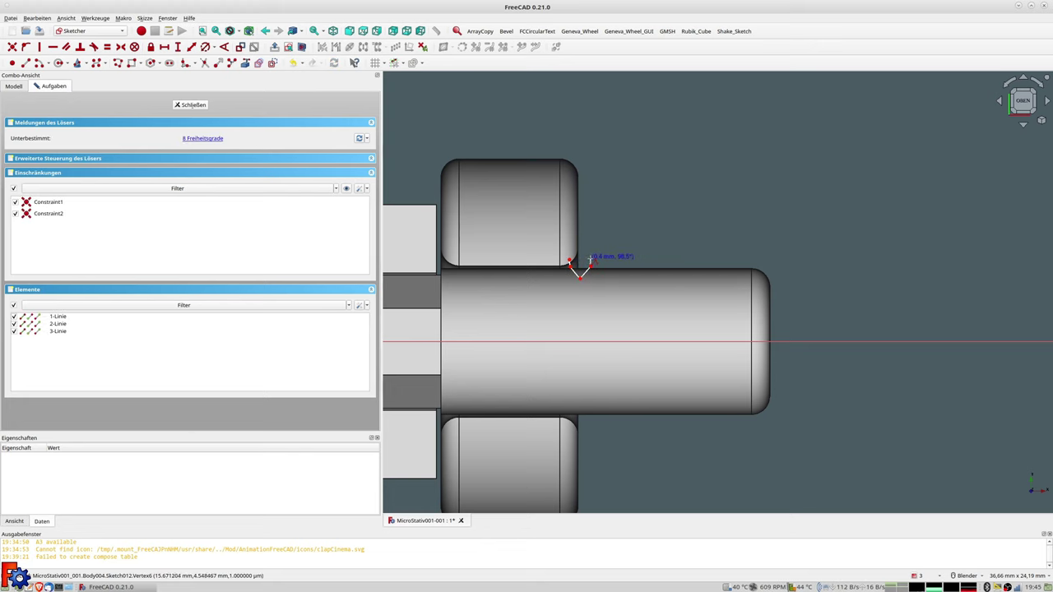
{"action": "left_click", "coordinate": [587, 259]}
{"action": "left_click", "coordinate": [570, 262]}
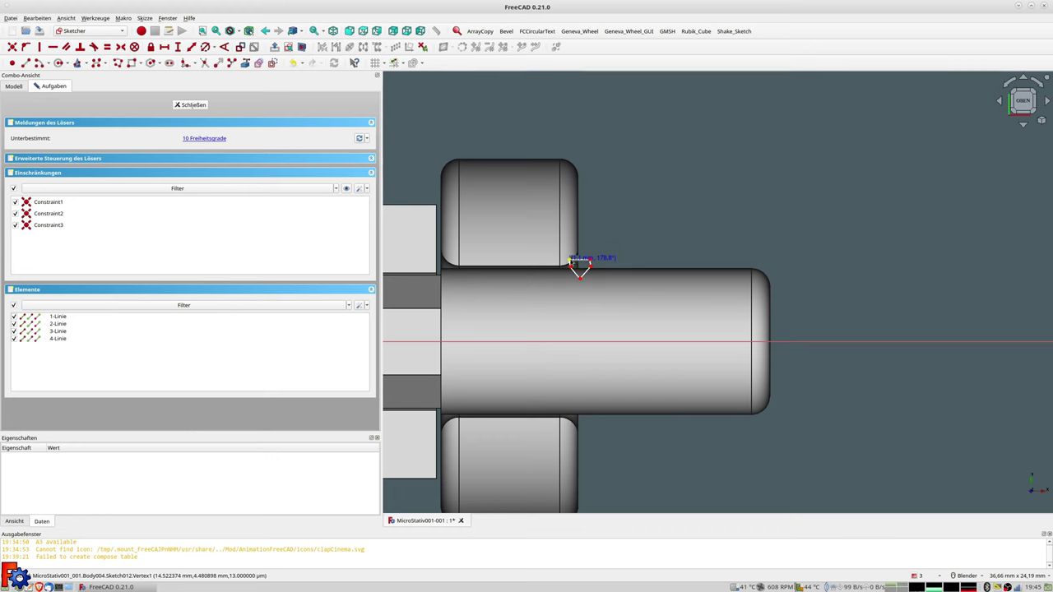
{"action": "scroll", "coordinate": [611, 294], "scroll_direction": "up", "scroll_amount": 2}
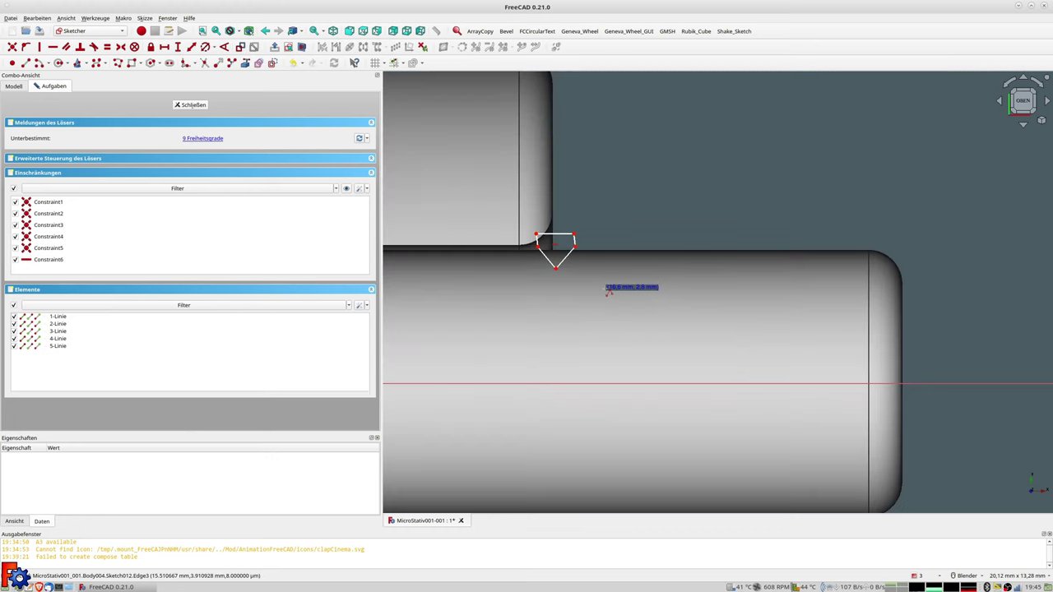
{"action": "scroll", "coordinate": [575, 259], "scroll_direction": "up", "scroll_amount": 2}
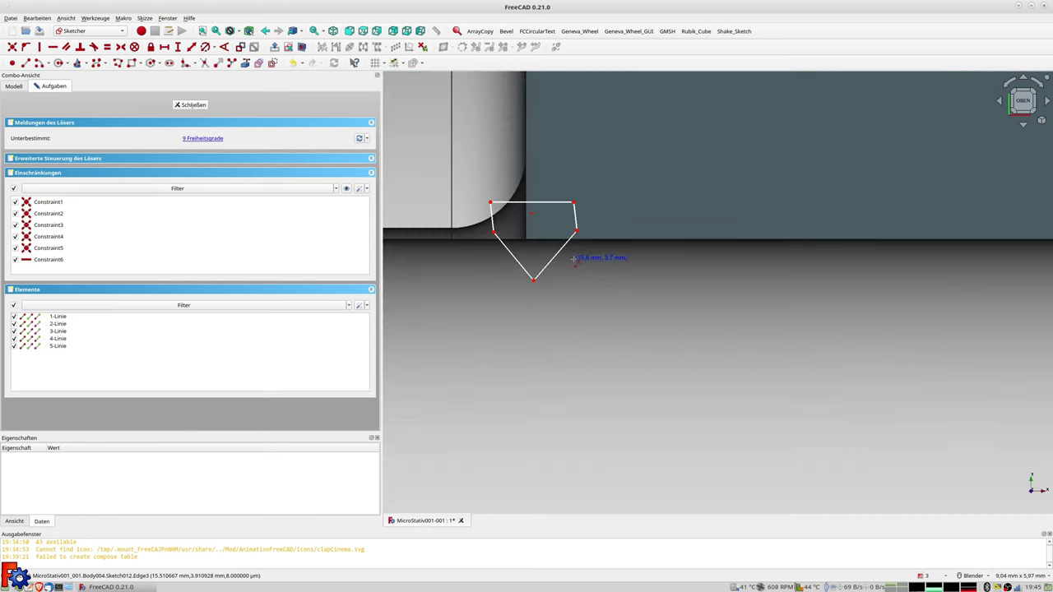
Constrain both side edges of the groove profile to be vertical.
{"action": "left_click", "coordinate": [494, 223]}
{"action": "key", "text": "v"}
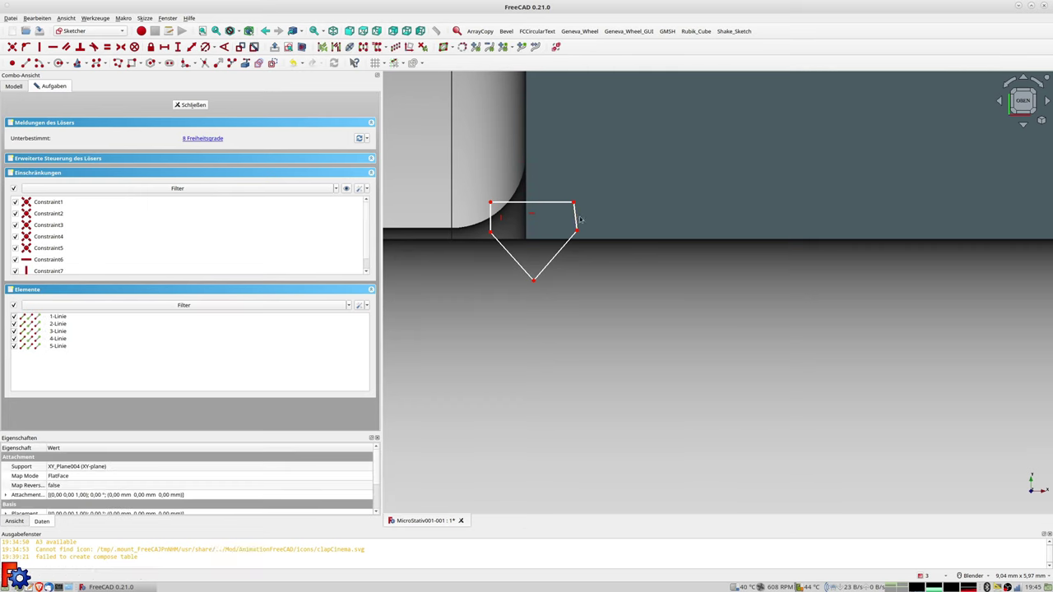
{"action": "left_click", "coordinate": [575, 218]}
{"action": "key", "text": "v"}
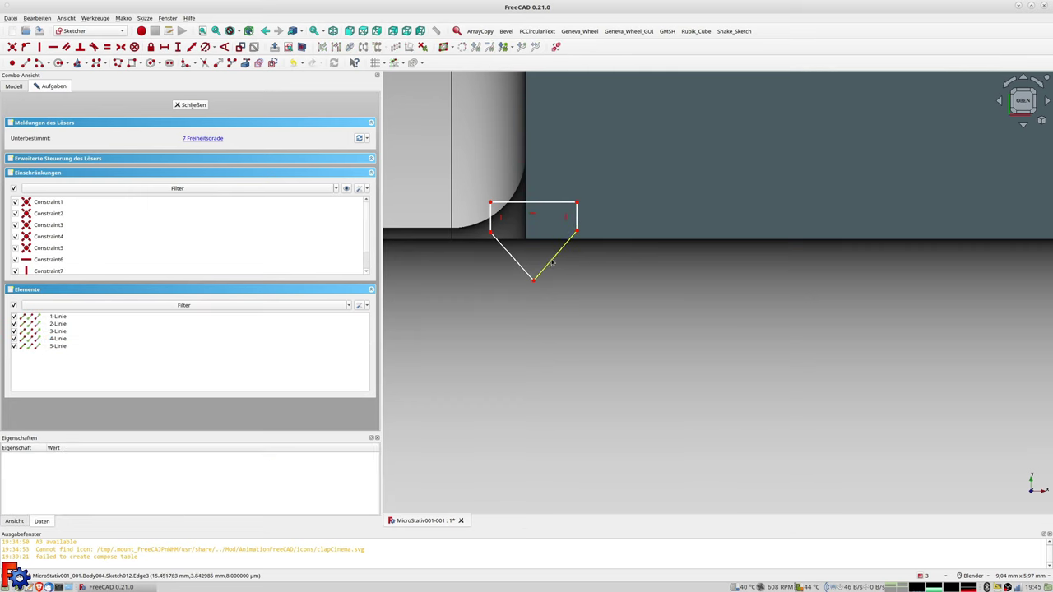
{"action": "scroll", "coordinate": [537, 212], "scroll_direction": "down", "scroll_amount": 2}
{"action": "scroll", "coordinate": [537, 212], "scroll_direction": "down", "scroll_amount": 1}
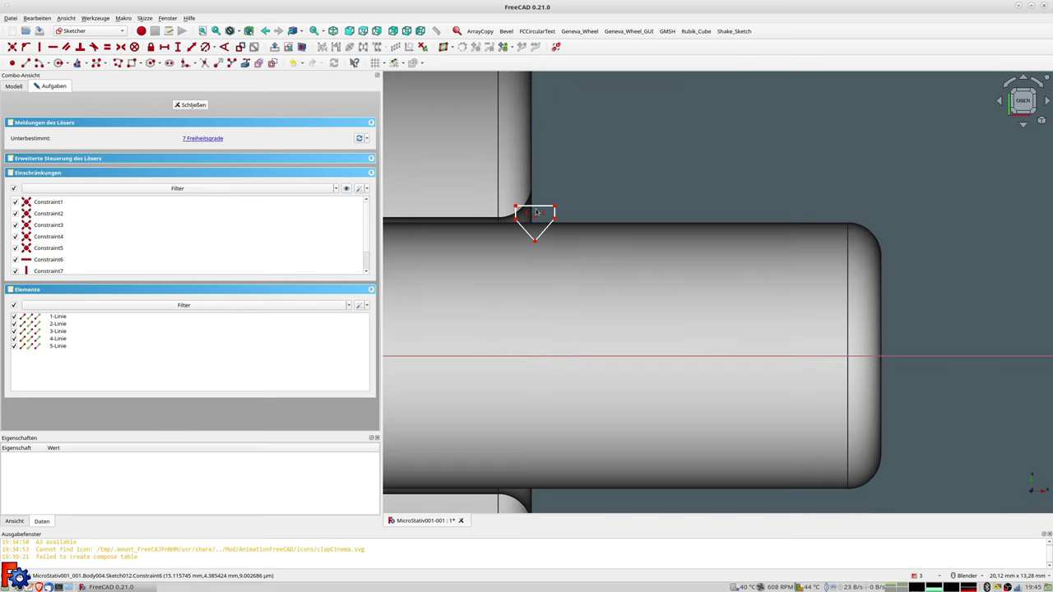
{"action": "scroll", "coordinate": [536, 212], "scroll_direction": "down", "scroll_amount": 1}
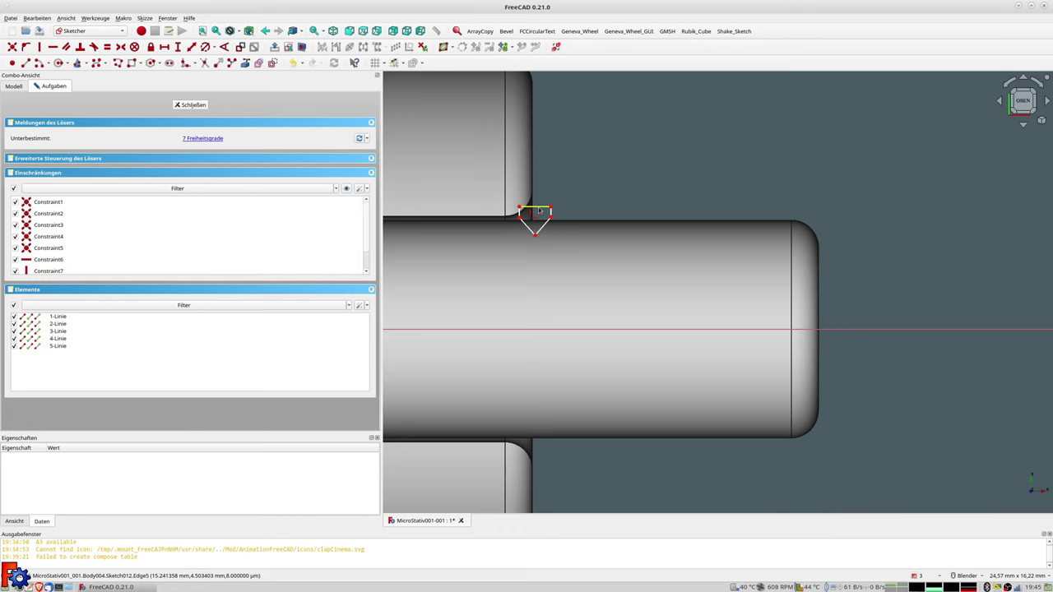
Set the groove's top line length to 1,9 mm.
{"action": "left_click", "coordinate": [540, 211]}
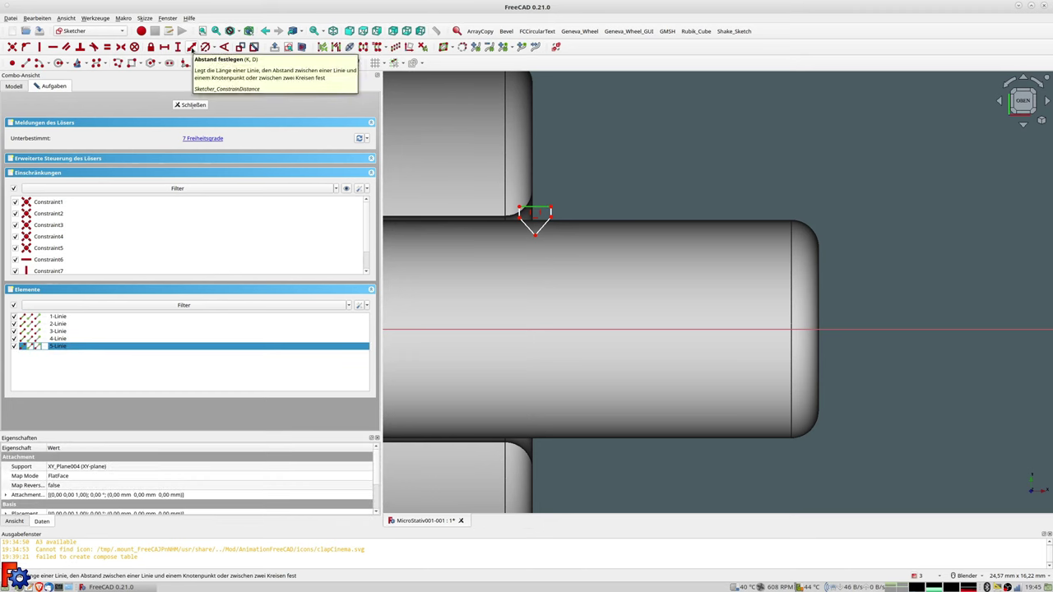
{"action": "left_click", "coordinate": [191, 49]}
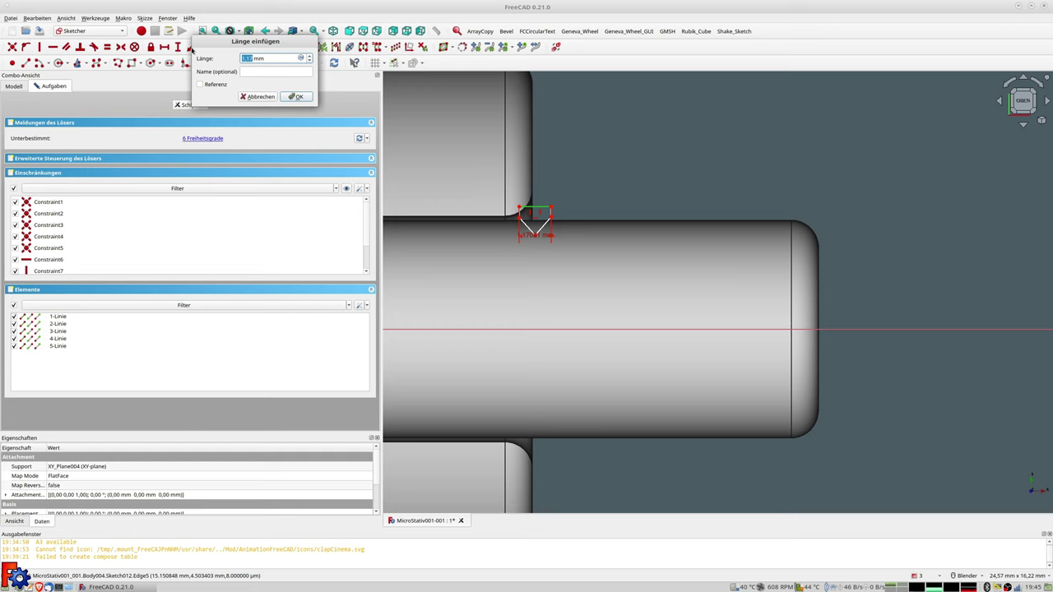
{"action": "type", "text": "1,"}
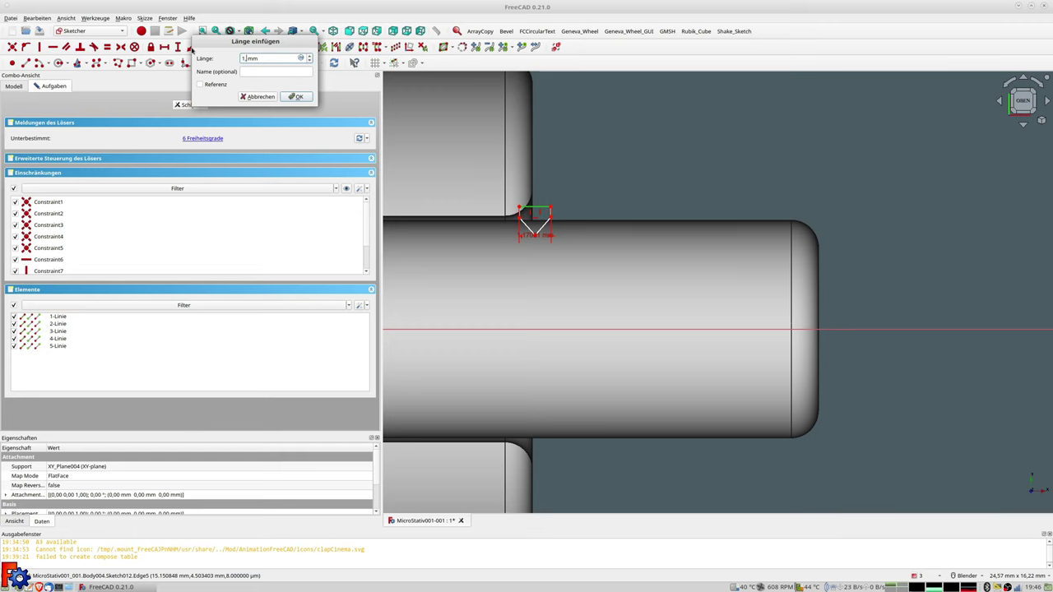
{"action": "type", "text": "99"}
{"action": "key", "text": "Return"}
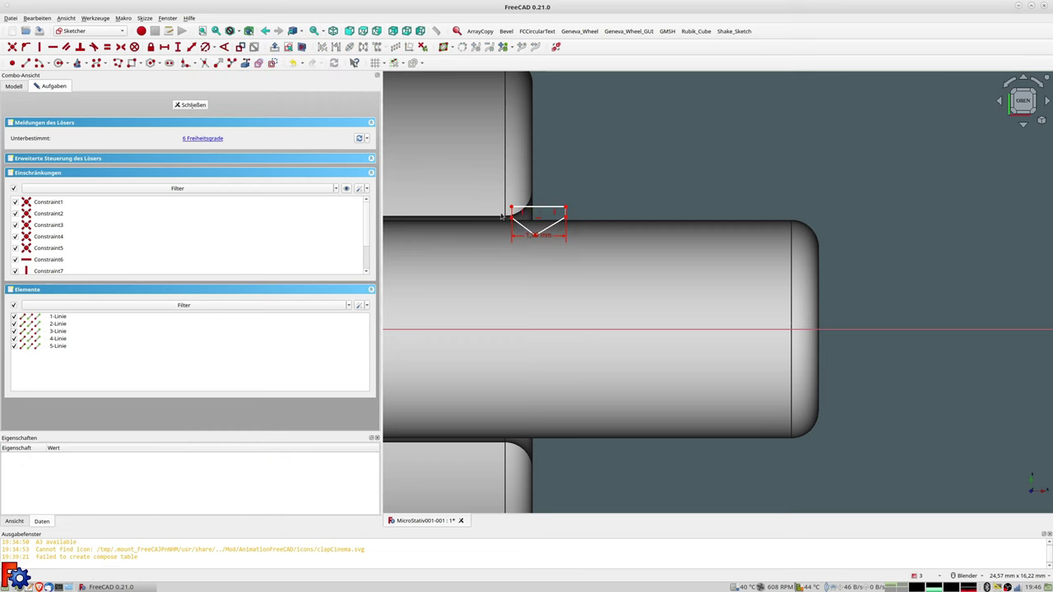
{"action": "scroll", "coordinate": [535, 236], "scroll_direction": "up", "scroll_amount": 2}
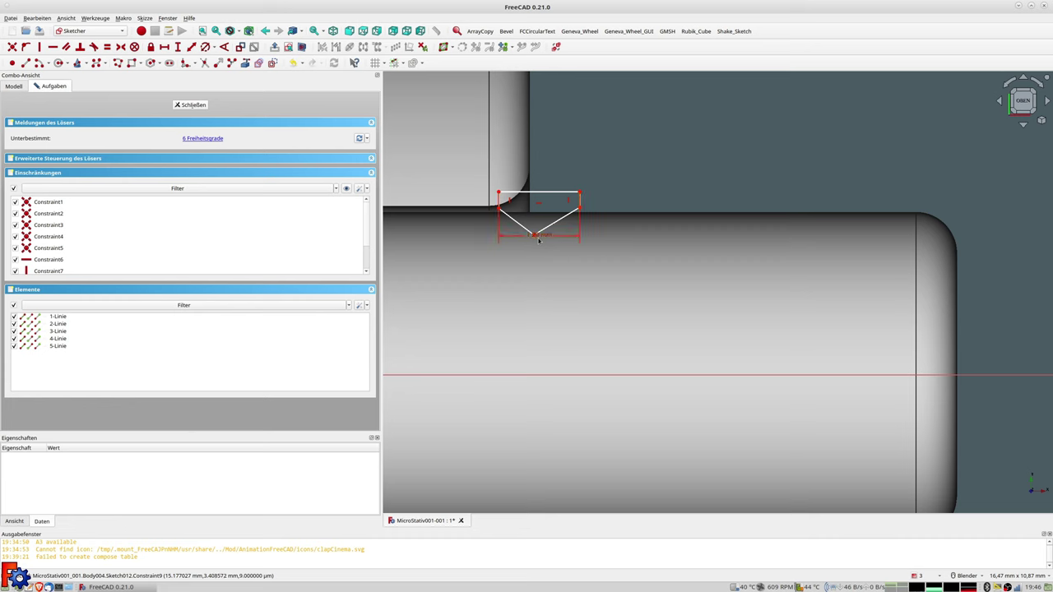
Dimension the groove apex 1 mm horizontally from the flank's start.
{"action": "left_click", "coordinate": [506, 213]}
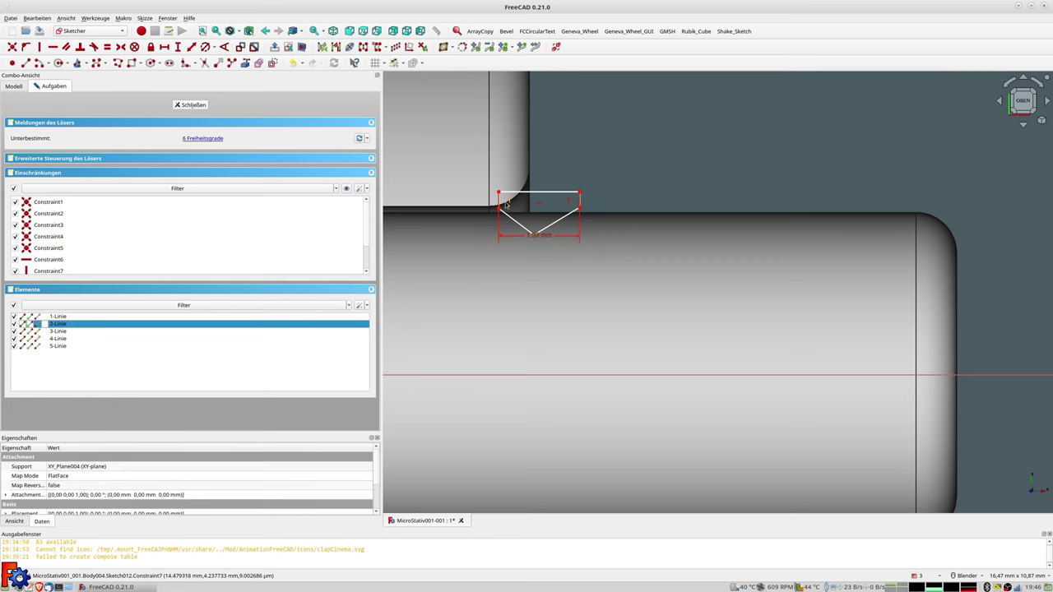
{"action": "left_click", "coordinate": [501, 204]}
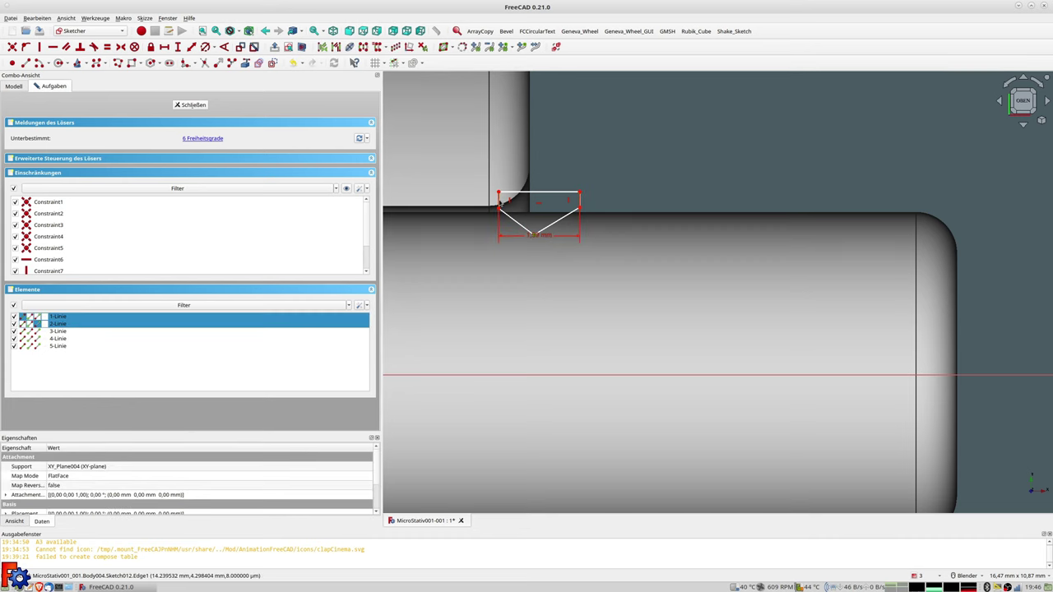
{"action": "left_click", "coordinate": [192, 49]}
{"action": "type", "text": "1"}
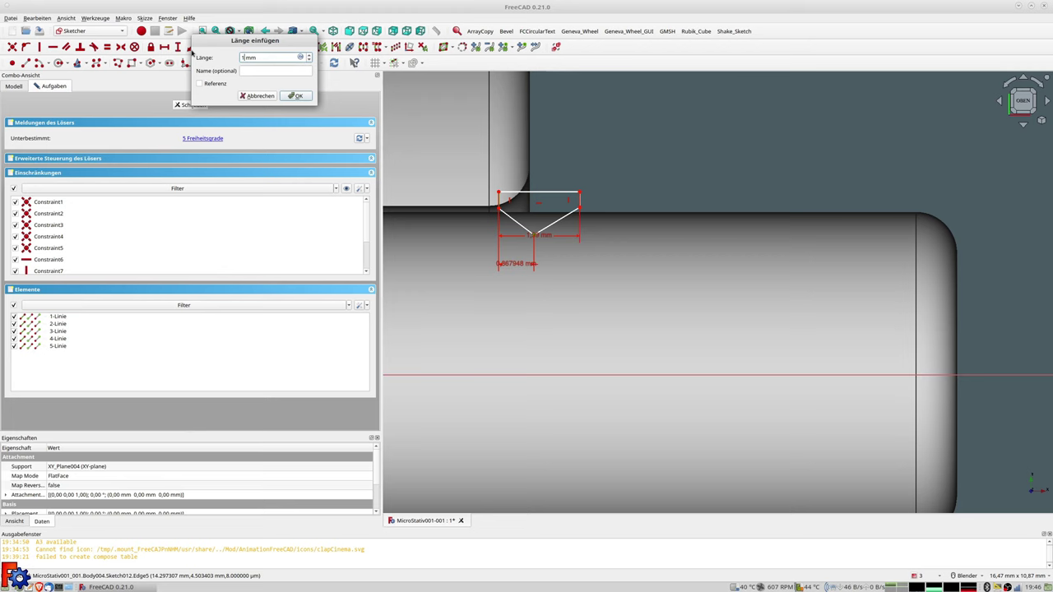
{"action": "key", "text": "Return"}
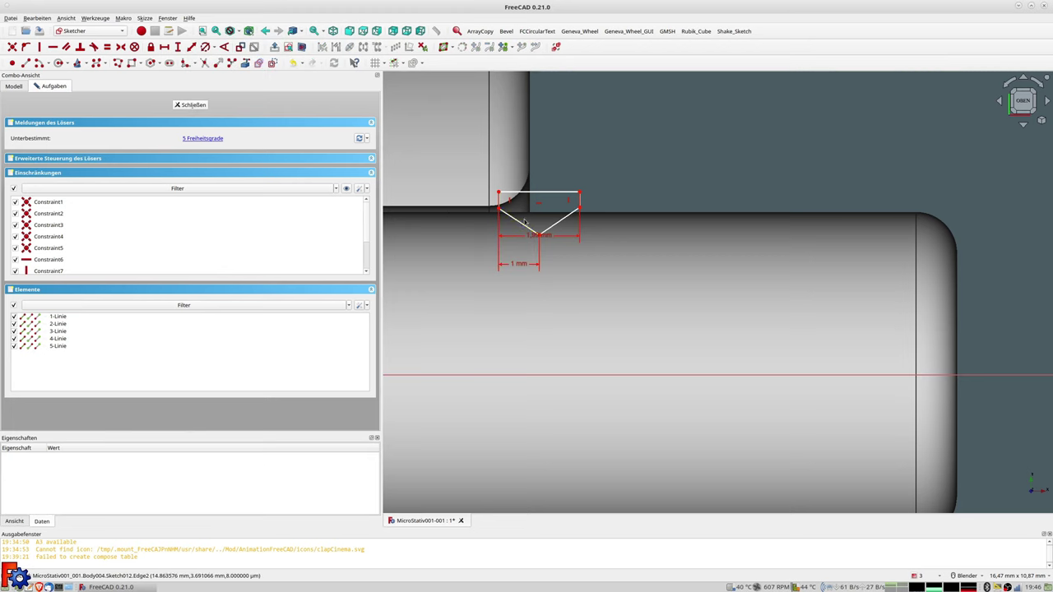
{"action": "scroll", "coordinate": [593, 219], "scroll_direction": "down", "scroll_amount": 1}
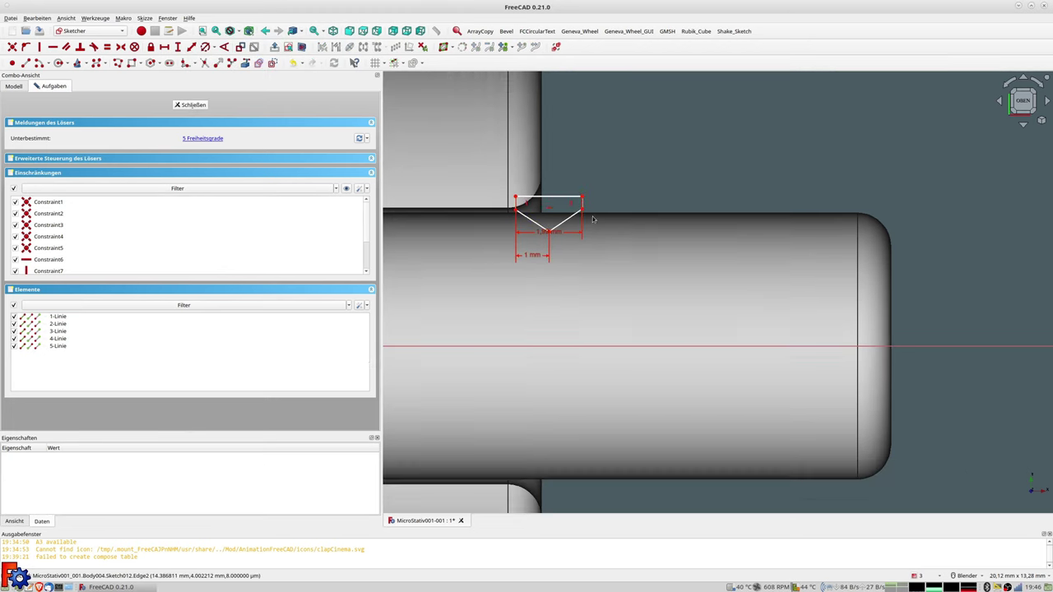
Place the groove 4 mm from the sketch's horizontal axis.
{"action": "left_click", "coordinate": [583, 211]}
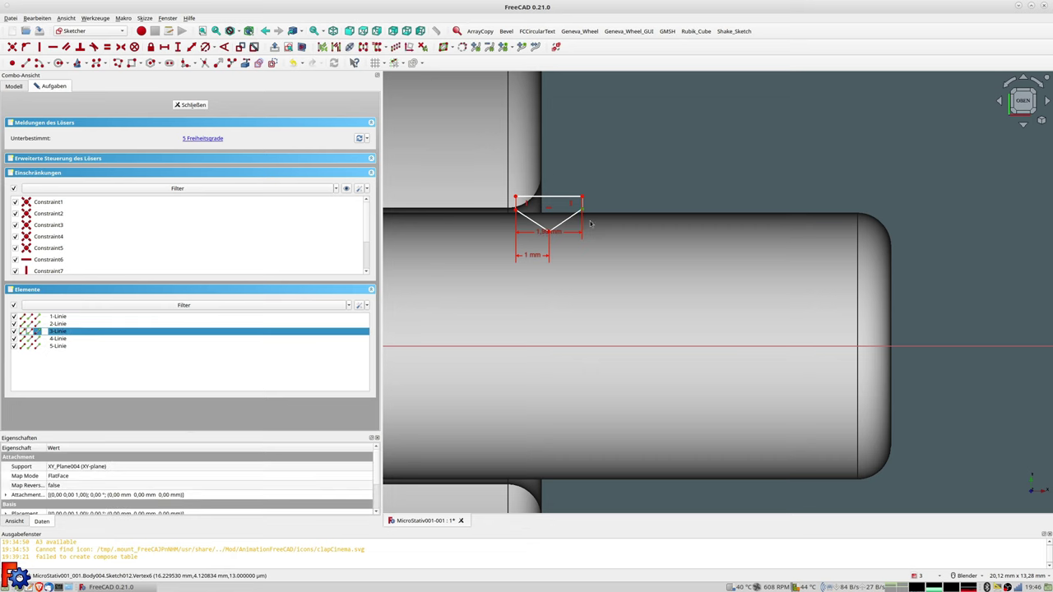
{"action": "left_click", "coordinate": [600, 346]}
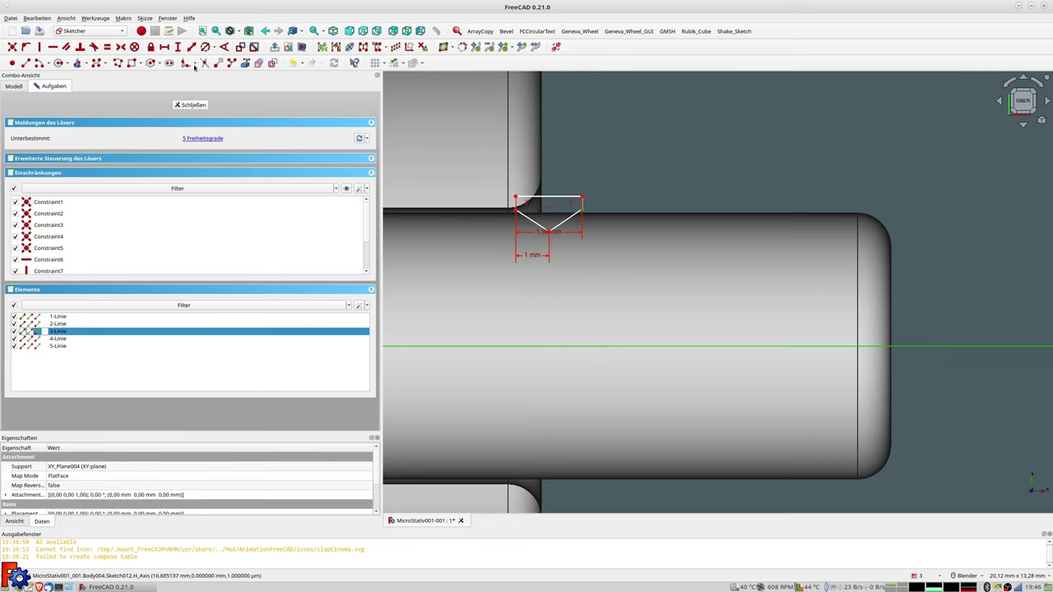
{"action": "left_click", "coordinate": [189, 47]}
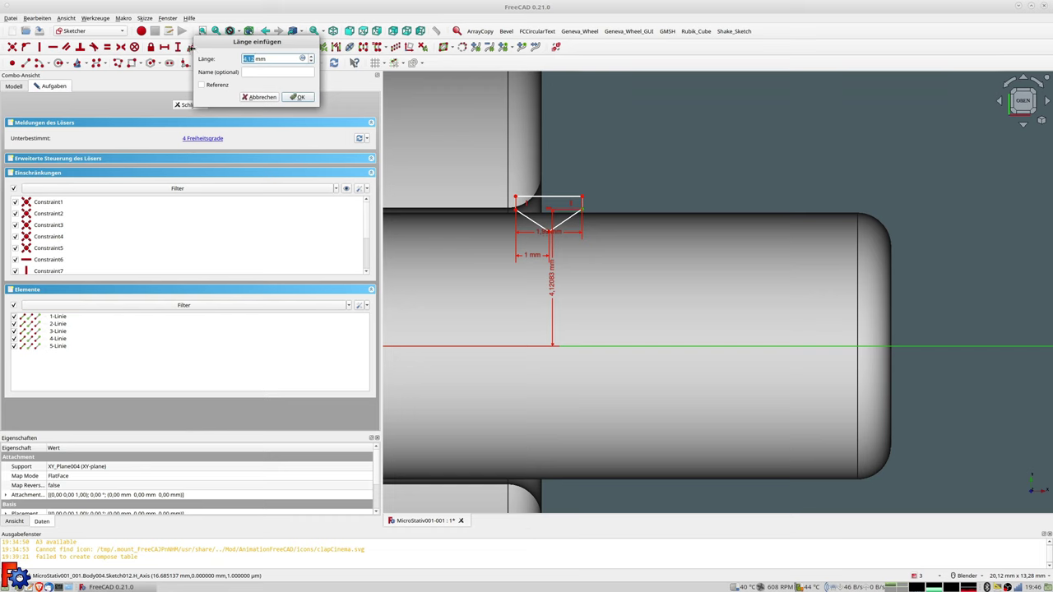
{"action": "type", "text": "4"}
{"action": "key", "text": "Return"}
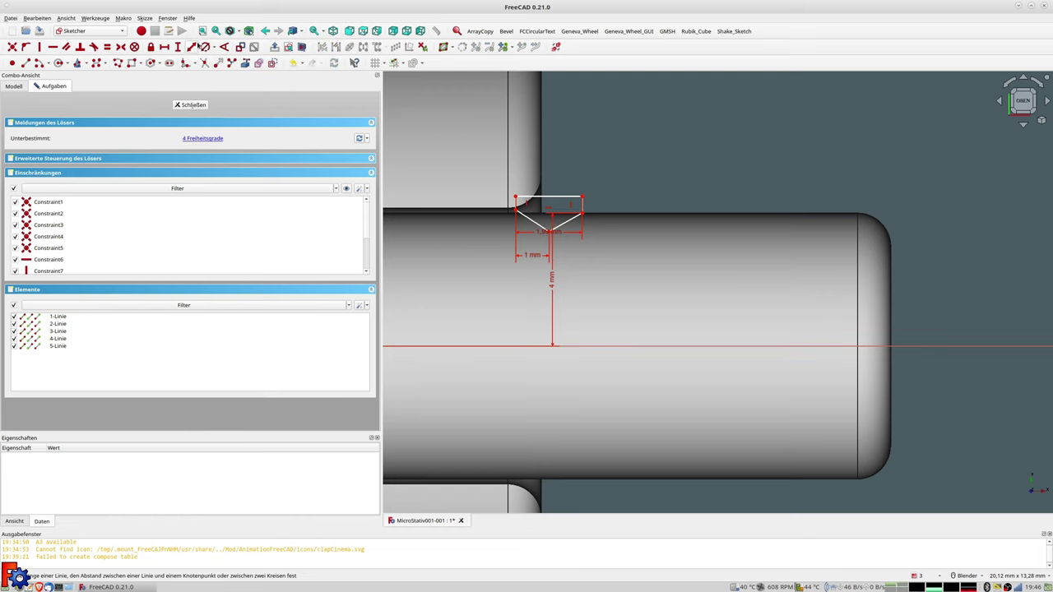
Make the two groove flanks equal in length and test the remaining freedom.
{"action": "left_click", "coordinate": [517, 211]}
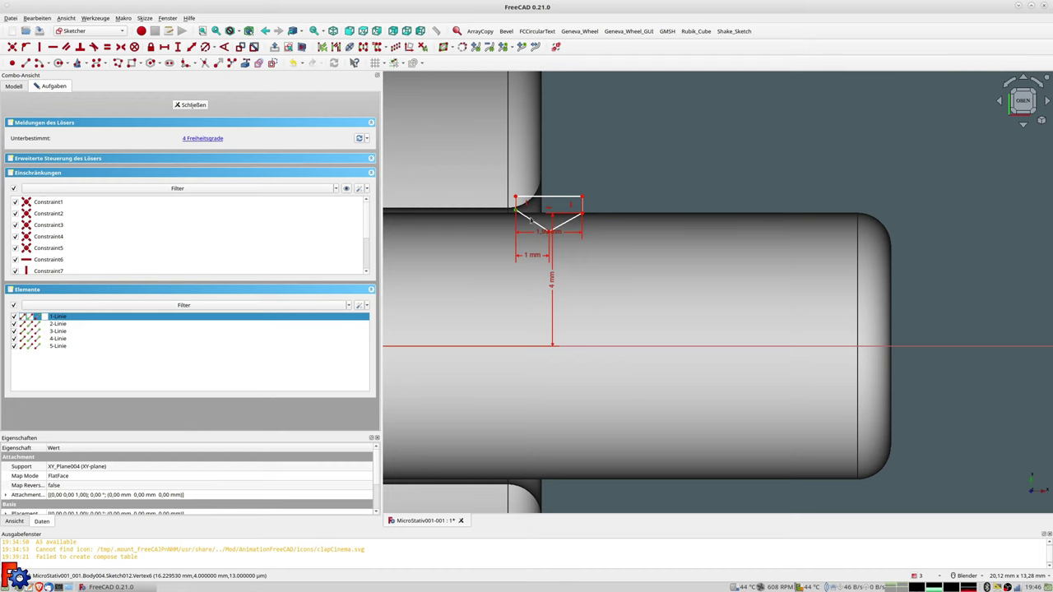
{"action": "scroll", "coordinate": [520, 219], "scroll_direction": "up", "scroll_amount": 3}
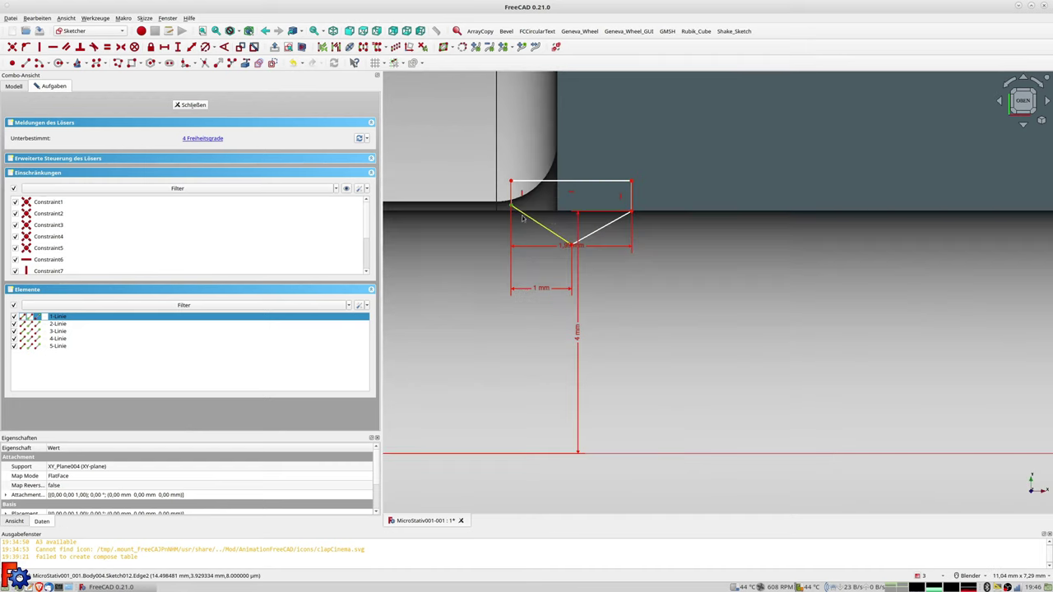
{"action": "left_click", "coordinate": [630, 216]}
{"action": "key", "text": "e"}
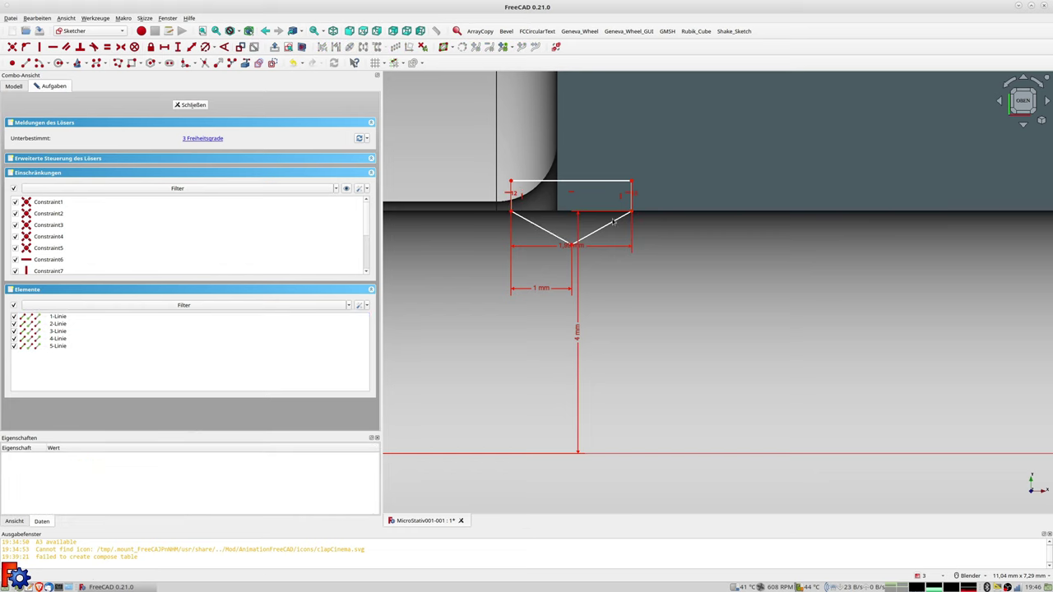
{"action": "left_click_drag", "start_coordinate": [544, 186], "coordinate": [544, 173]}
{"action": "left_click_drag", "start_coordinate": [576, 245], "coordinate": [572, 248]}
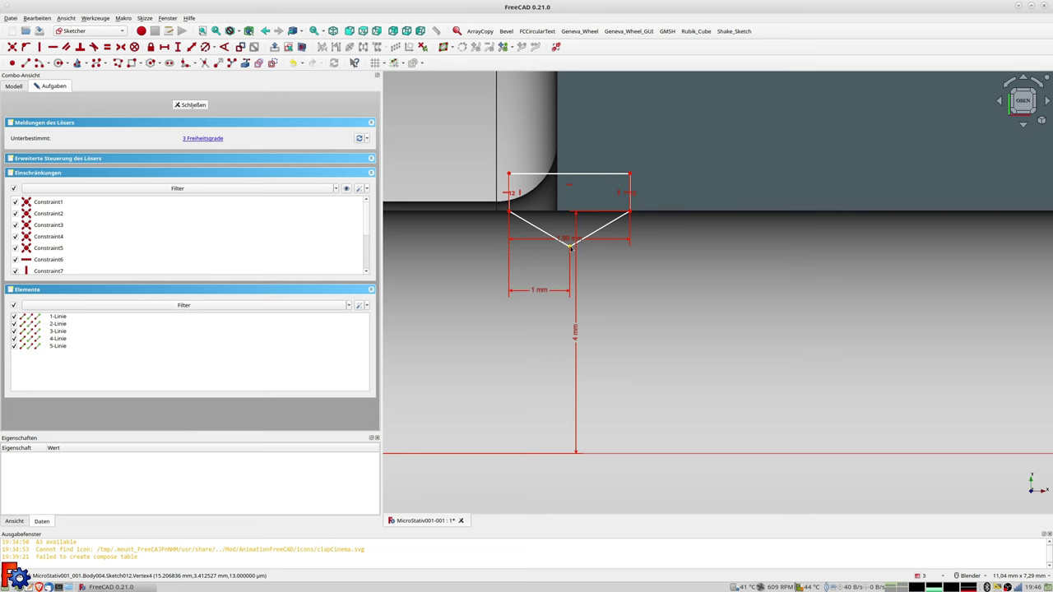
Add a 1 mm vertical distance between two groove lines.
{"action": "left_click", "coordinate": [603, 235]}
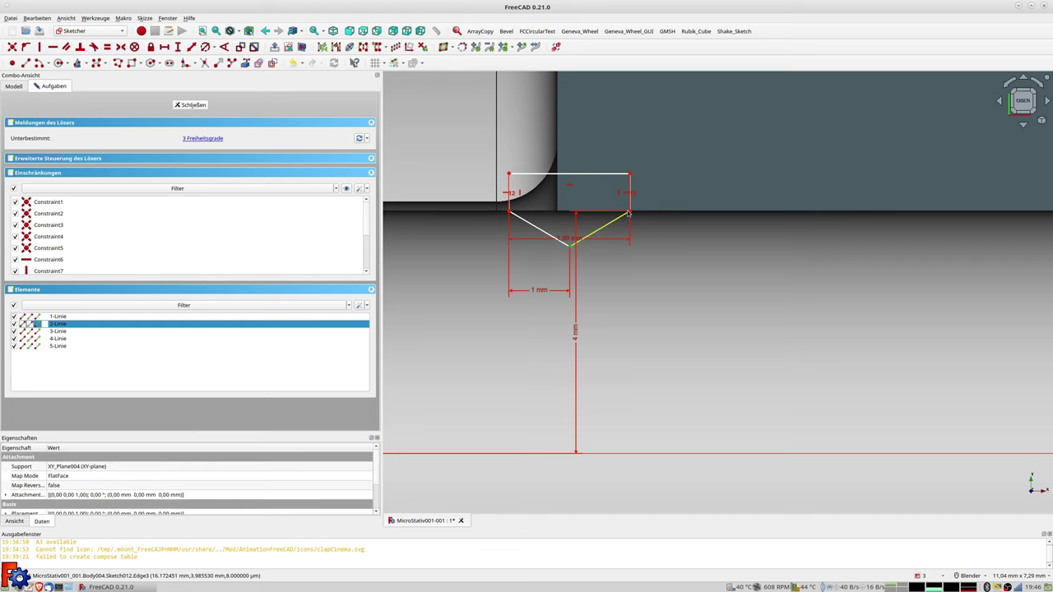
{"action": "left_click", "coordinate": [58, 331], "text": "ctrl"}
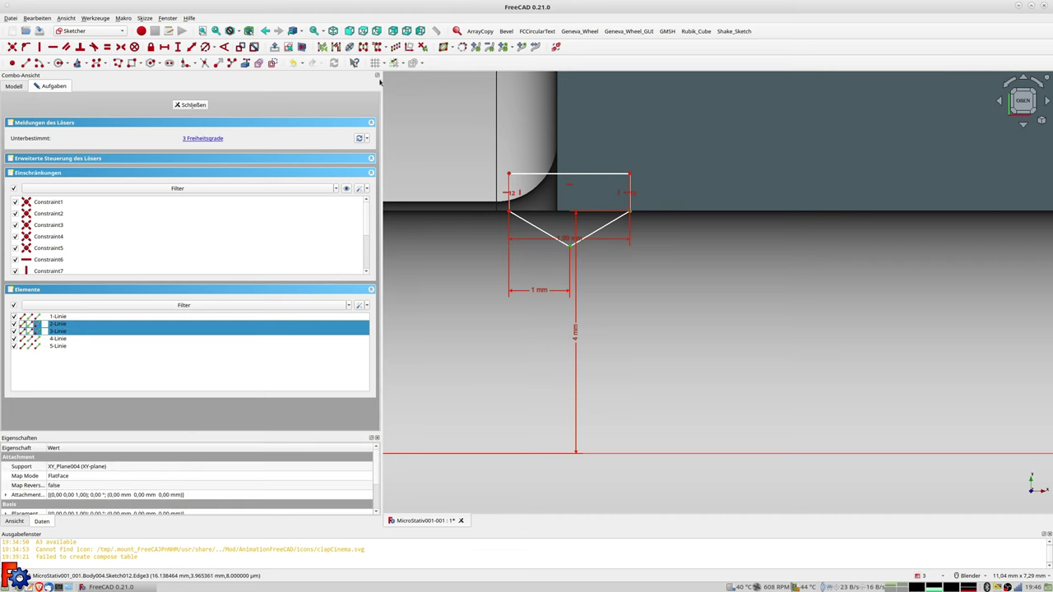
{"action": "left_click", "coordinate": [179, 48]}
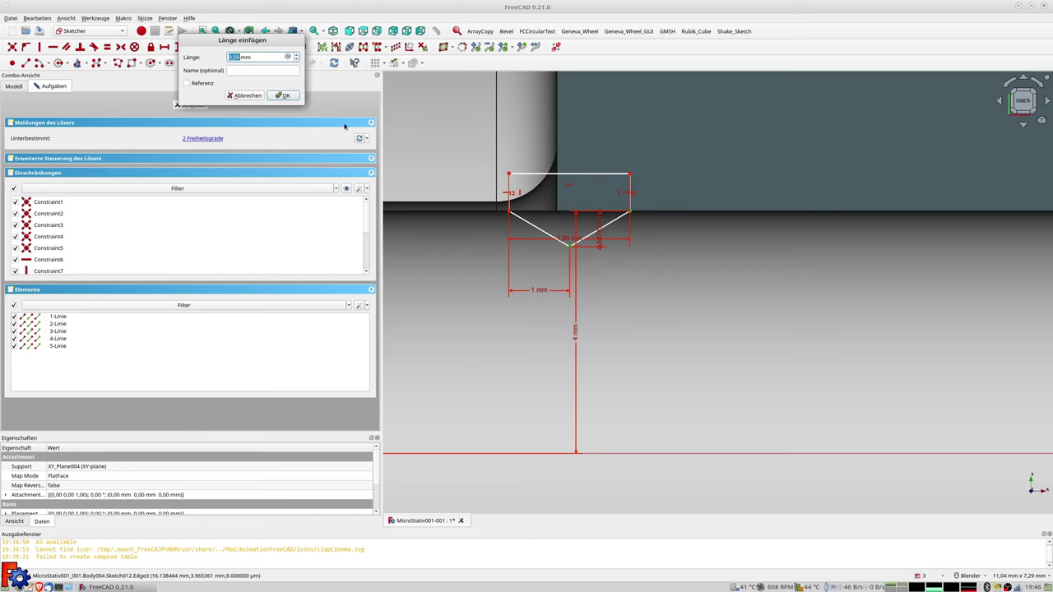
{"action": "type", "text": "1"}
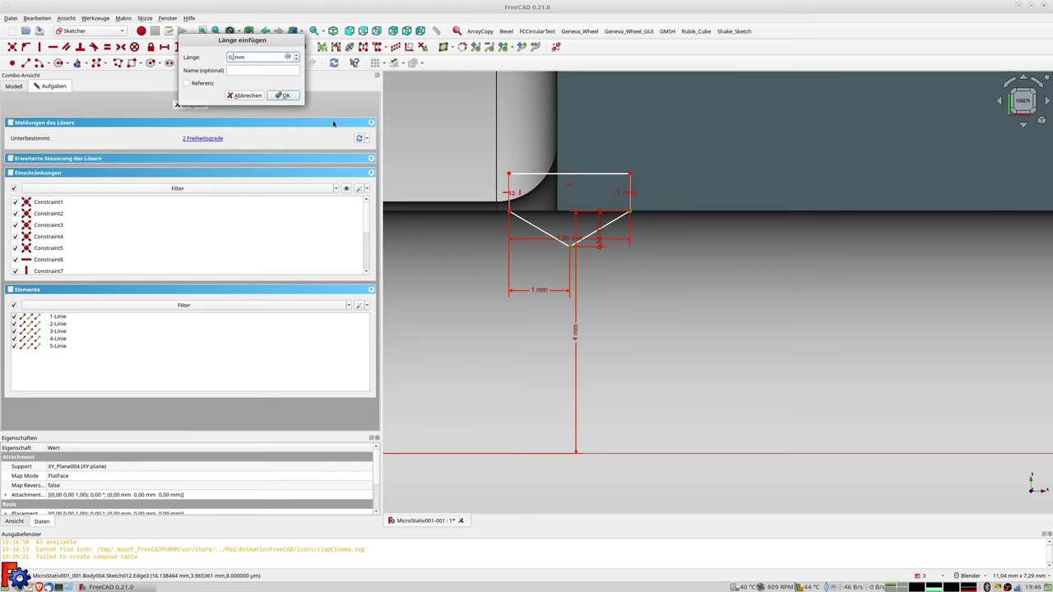
{"action": "key", "text": "Return"}
{"action": "scroll", "coordinate": [623, 252], "scroll_direction": "down", "scroll_amount": 3}
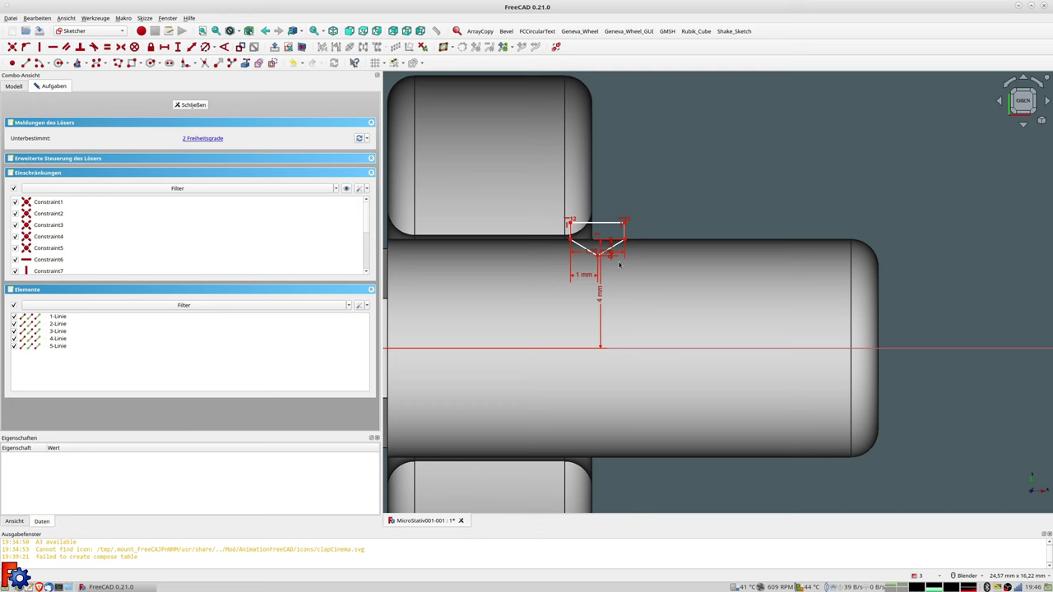
{"action": "scroll", "coordinate": [630, 256], "scroll_direction": "up", "scroll_amount": 2}
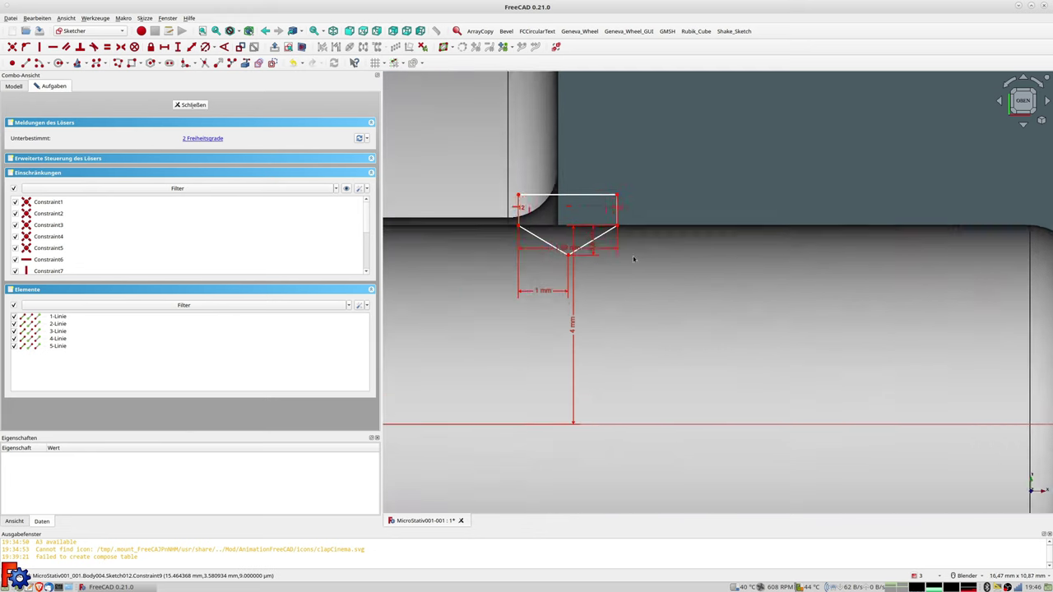
{"action": "scroll", "coordinate": [630, 256], "scroll_direction": "up", "scroll_amount": 2}
Dimension the groove depth at 0,9 mm and tidy the dimension labels.
{"action": "left_click", "coordinate": [571, 239]}
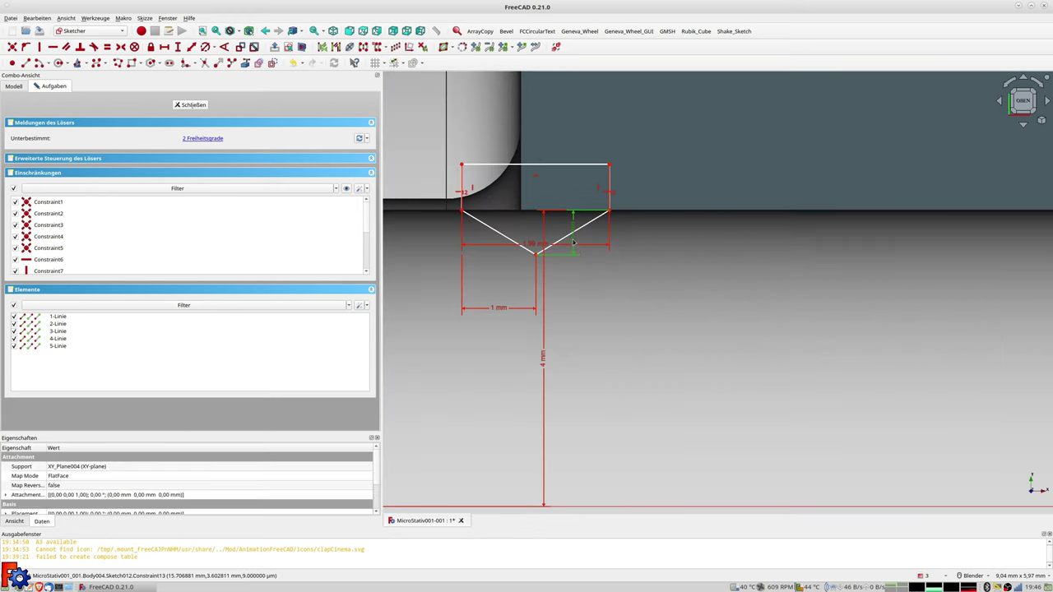
{"action": "type", "text": "0,9"}
{"action": "key", "text": "Return"}
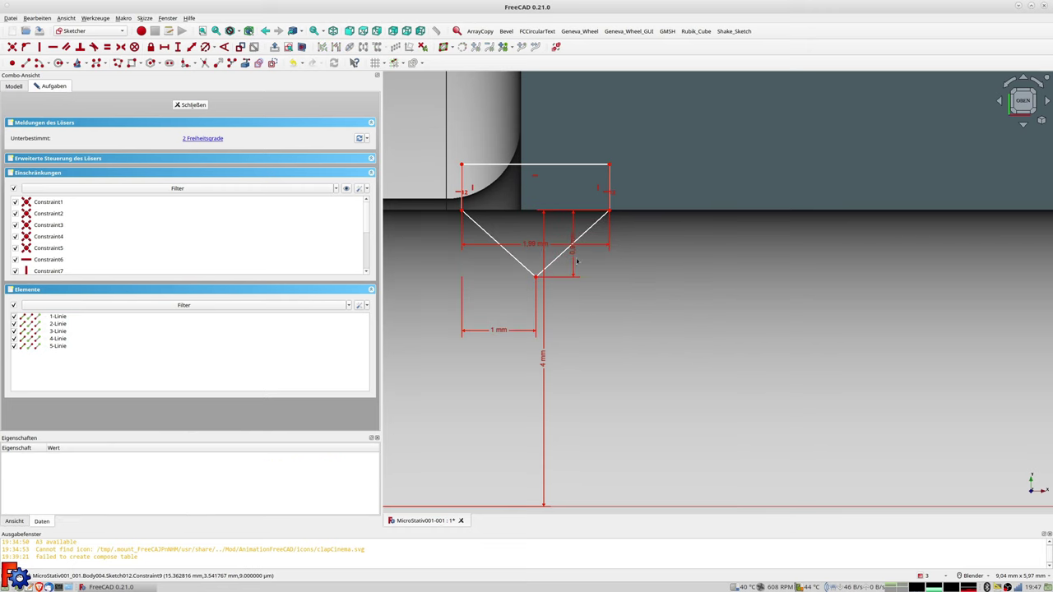
{"action": "left_click_drag", "start_coordinate": [575, 255], "coordinate": [648, 247]}
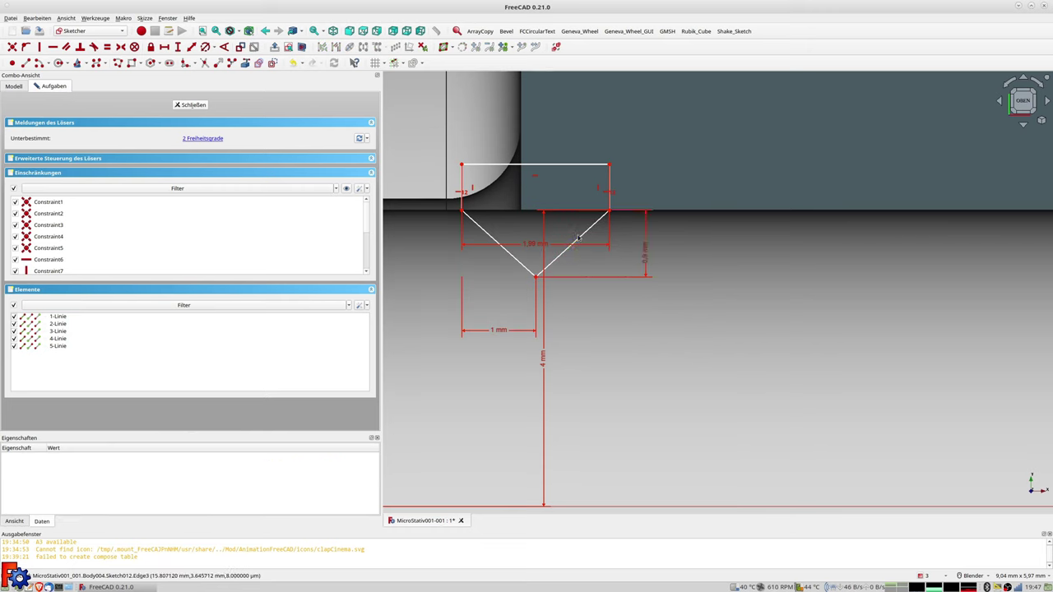
{"action": "middle_click_drag", "start_coordinate": [523, 199], "coordinate": [560, 199], "text": "shift"}
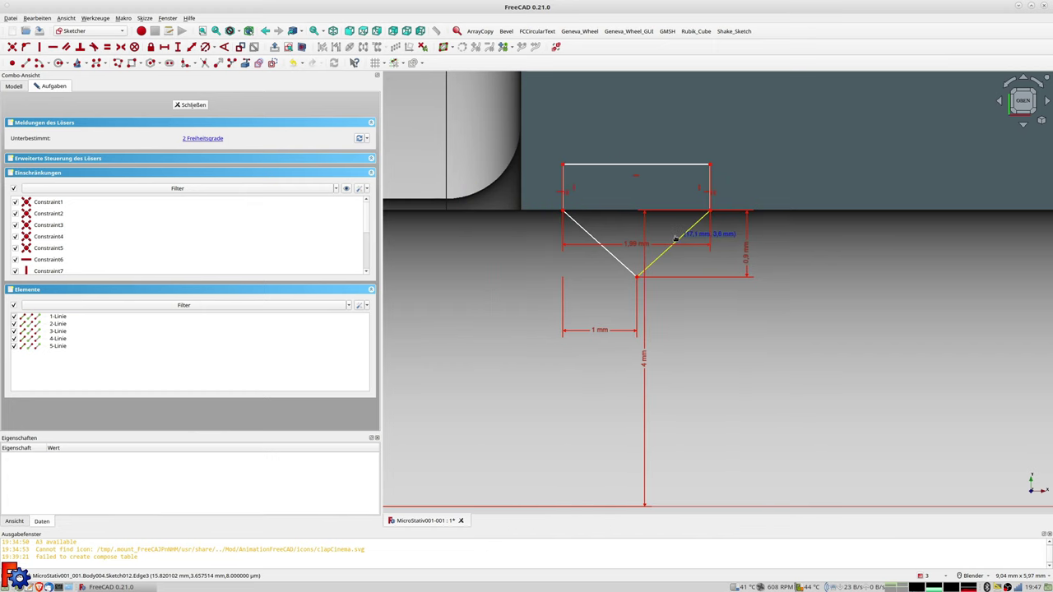
{"action": "left_click_drag", "start_coordinate": [568, 163], "coordinate": [567, 167]}
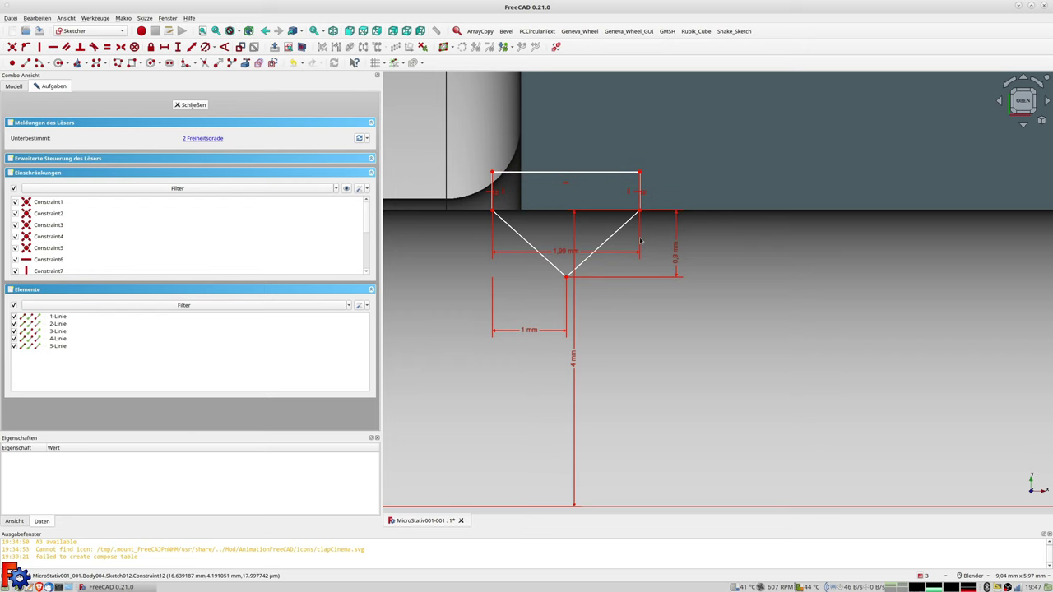
{"action": "left_click_drag", "start_coordinate": [564, 251], "coordinate": [557, 132]}
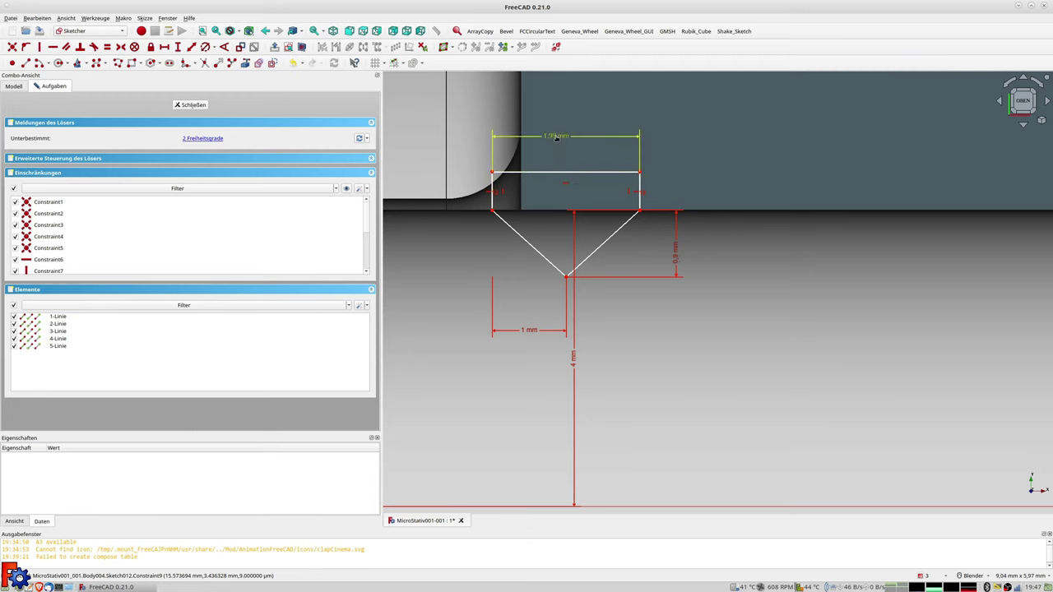
Set the right vertical line to 0.1 mm and select the triangle's top-left corner.
{"action": "left_click", "coordinate": [640, 185]}
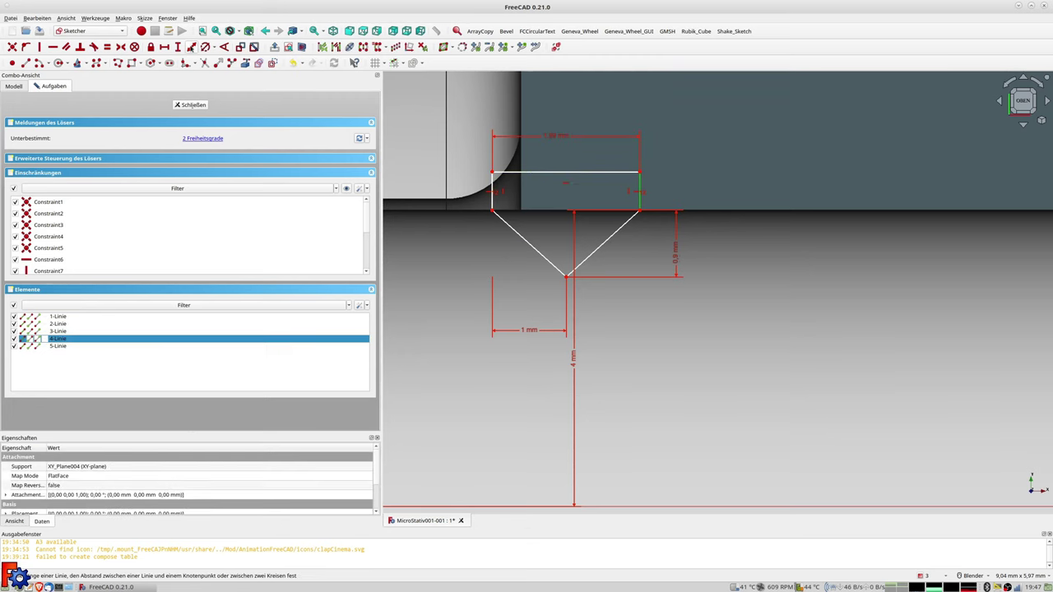
{"action": "left_click", "coordinate": [189, 48]}
{"action": "type", "text": "0.1"}
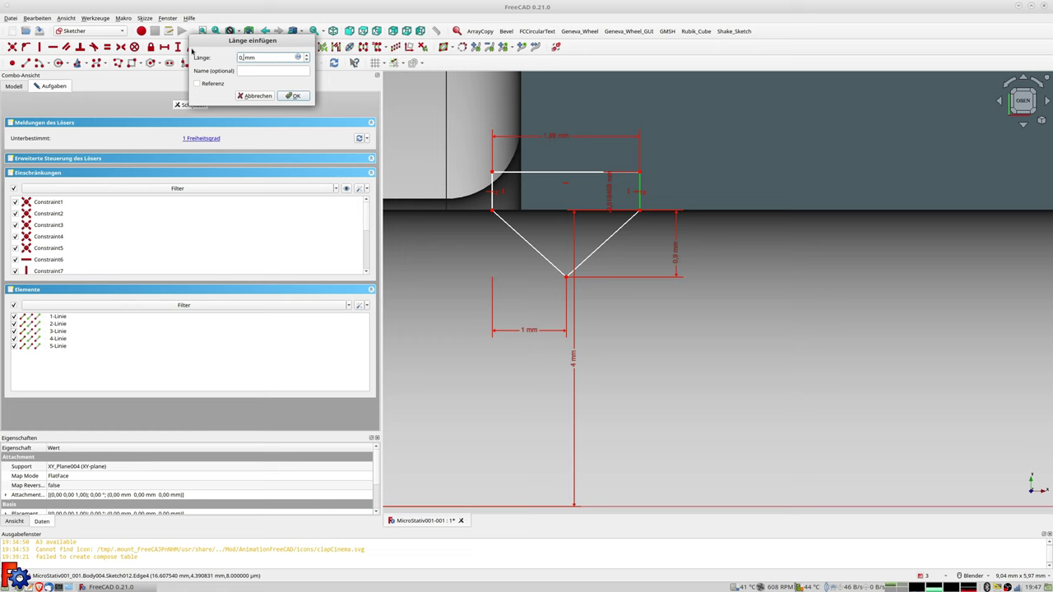
{"action": "key", "text": "Return"}
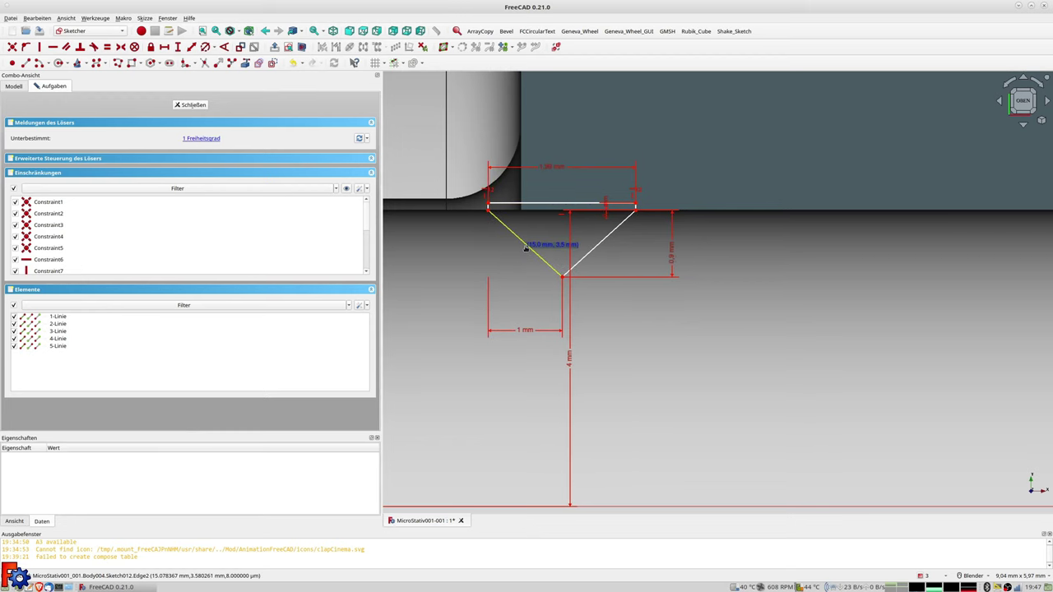
{"action": "scroll", "coordinate": [525, 246], "scroll_direction": "down", "scroll_amount": 3}
{"action": "scroll", "coordinate": [525, 249], "scroll_direction": "down", "scroll_amount": 1}
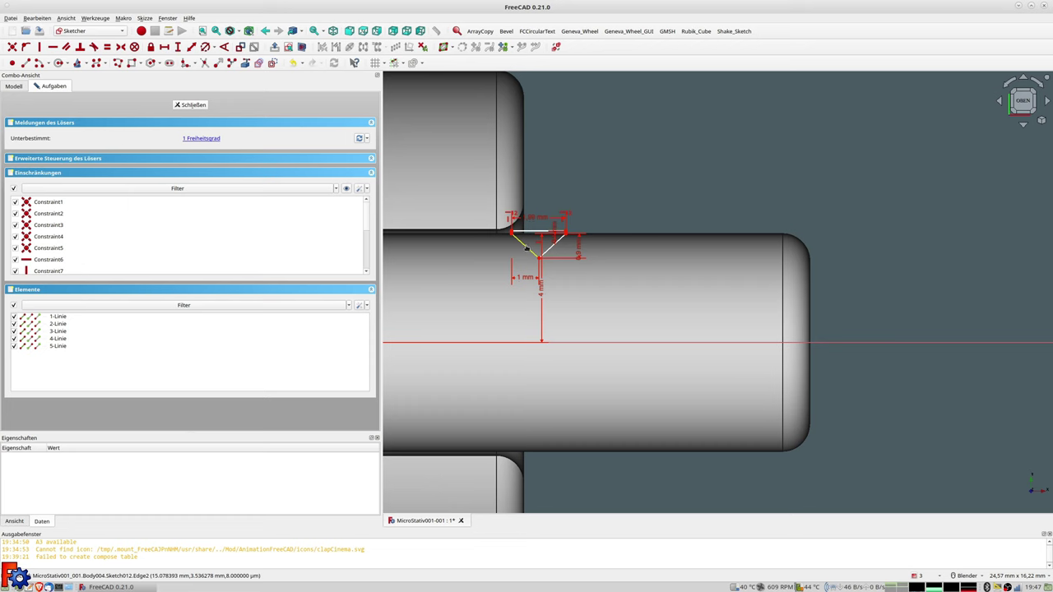
{"action": "left_click_drag", "start_coordinate": [526, 247], "coordinate": [535, 263]}
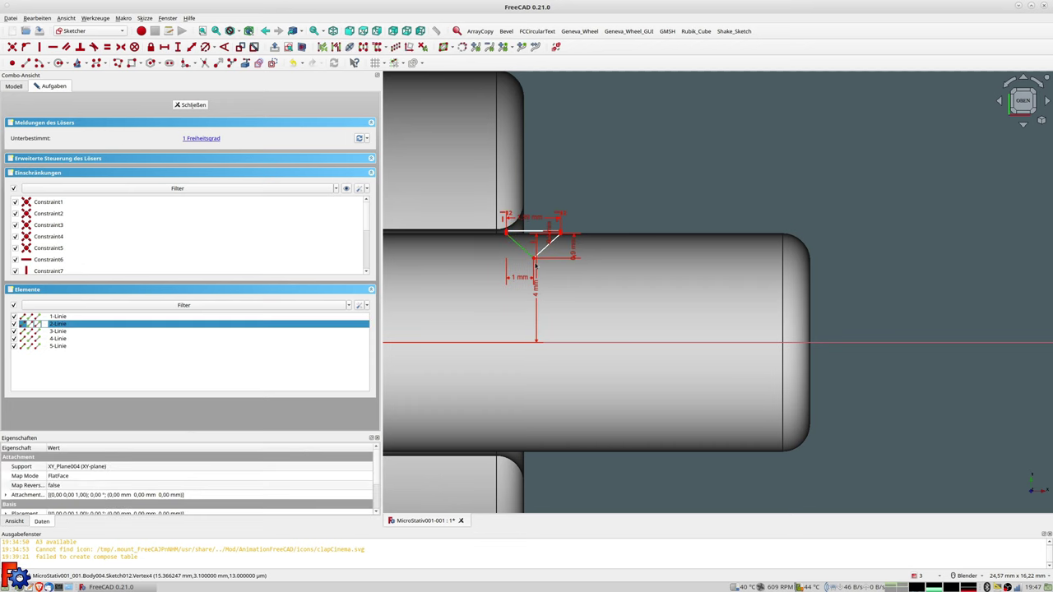
{"action": "left_click", "coordinate": [506, 234]}
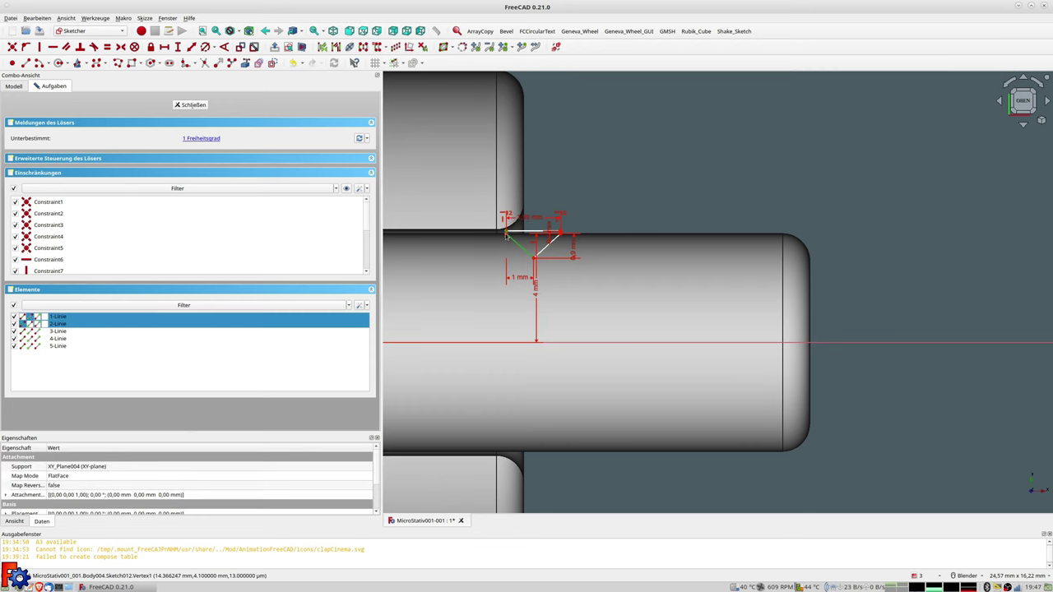
{"action": "scroll", "coordinate": [526, 239], "scroll_direction": "down", "scroll_amount": 2}
{"action": "scroll", "coordinate": [531, 236], "scroll_direction": "down", "scroll_amount": 1}
{"action": "scroll", "coordinate": [535, 234], "scroll_direction": "down", "scroll_amount": 1}
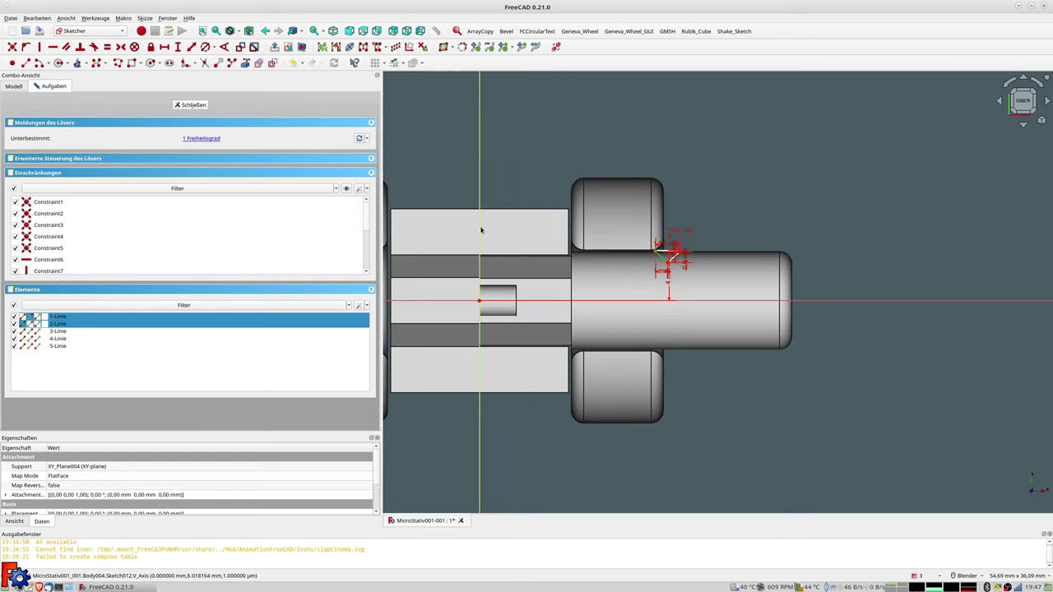
Dimension the groove corner 14,5 mm from the vertical axis, fully constraining the sketch.
{"action": "left_click", "coordinate": [191, 48]}
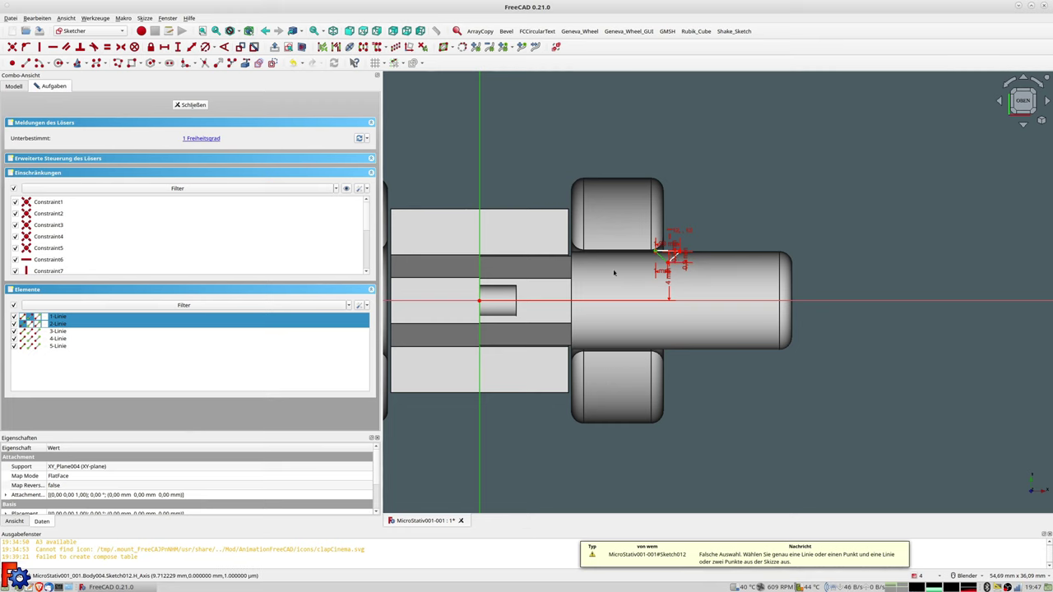
{"action": "scroll", "coordinate": [658, 273], "scroll_direction": "up", "scroll_amount": 5}
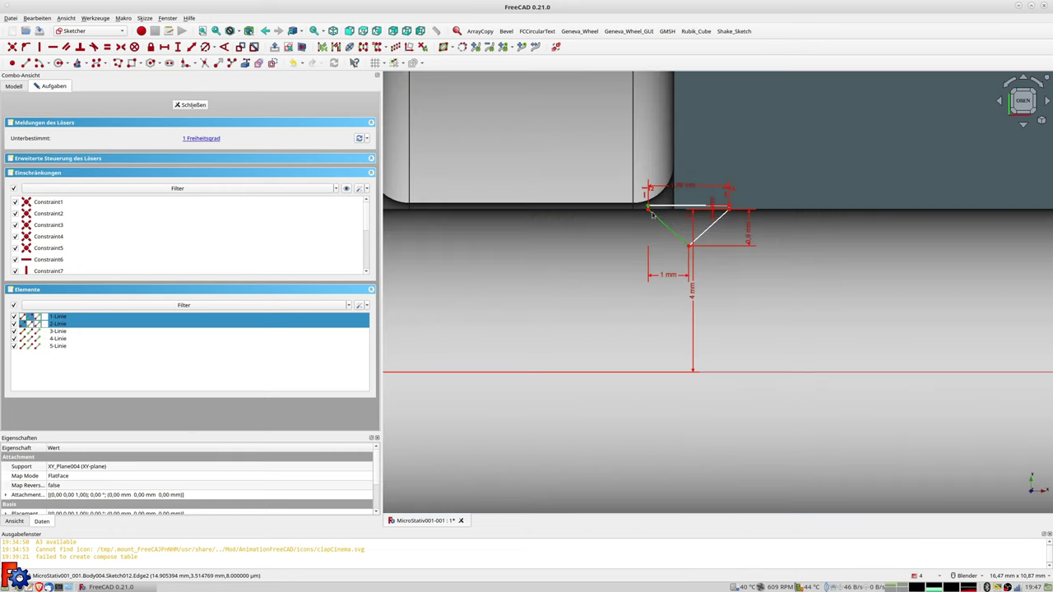
{"action": "left_click", "coordinate": [643, 223]}
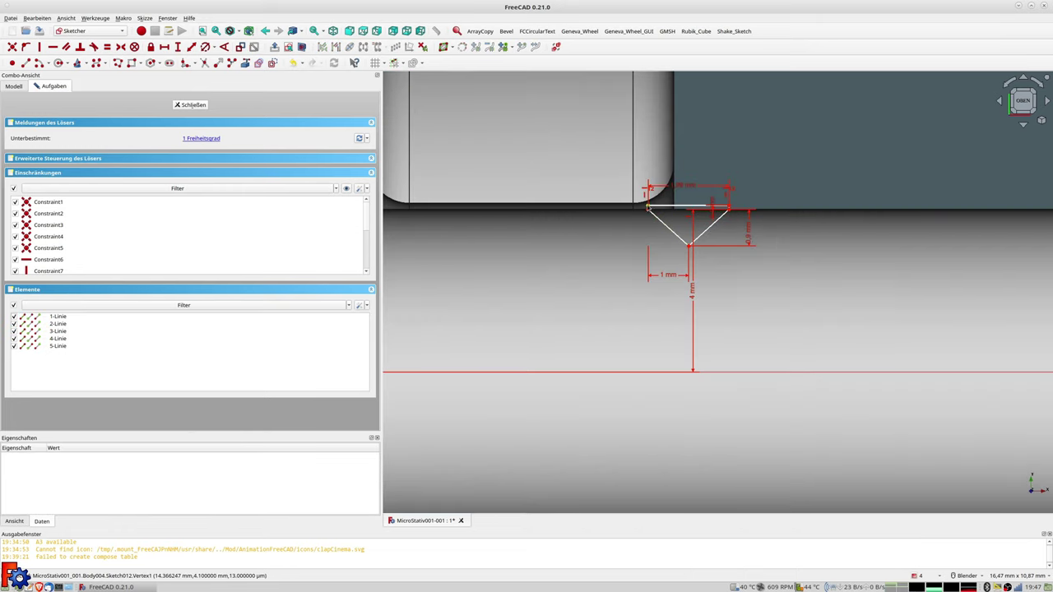
{"action": "left_click", "coordinate": [639, 215]}
{"action": "scroll", "coordinate": [569, 266], "scroll_direction": "down", "scroll_amount": 5}
{"action": "middle_click_drag", "start_coordinate": [569, 266], "coordinate": [663, 254], "text": "shift"}
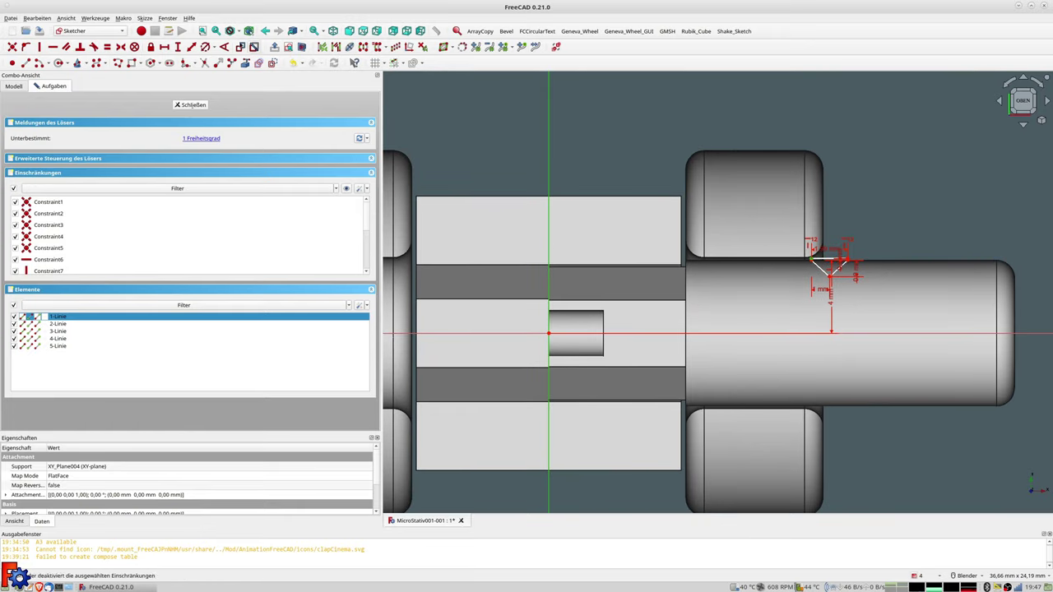
{"action": "left_click", "coordinate": [190, 47]}
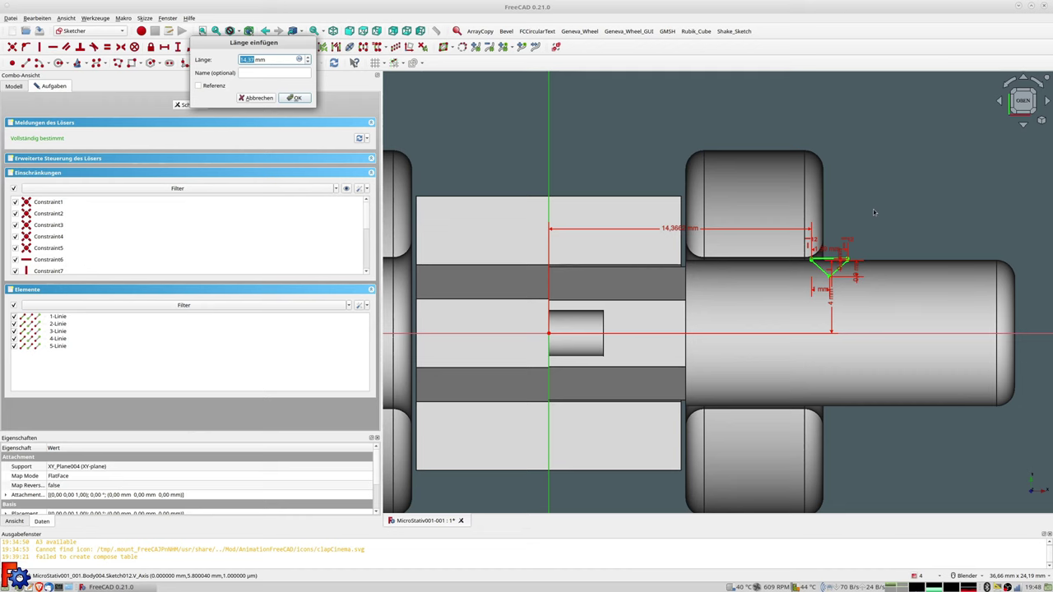
{"action": "type", "text": ",5"}
{"action": "key", "text": "Return"}
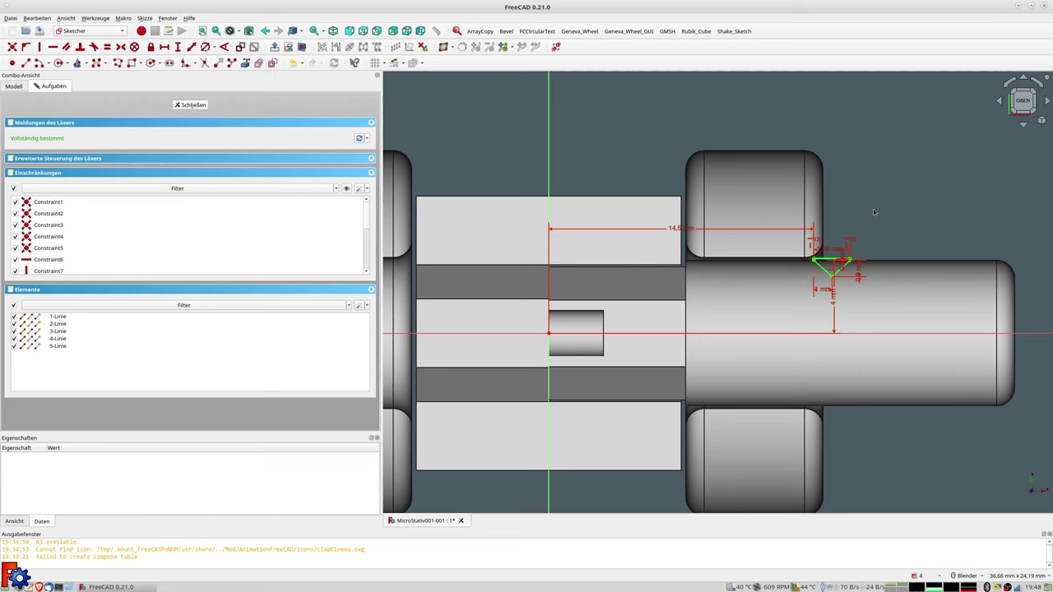
{"action": "scroll", "coordinate": [820, 234], "scroll_direction": "up", "scroll_amount": 1}
{"action": "scroll", "coordinate": [821, 235], "scroll_direction": "up", "scroll_amount": 3}
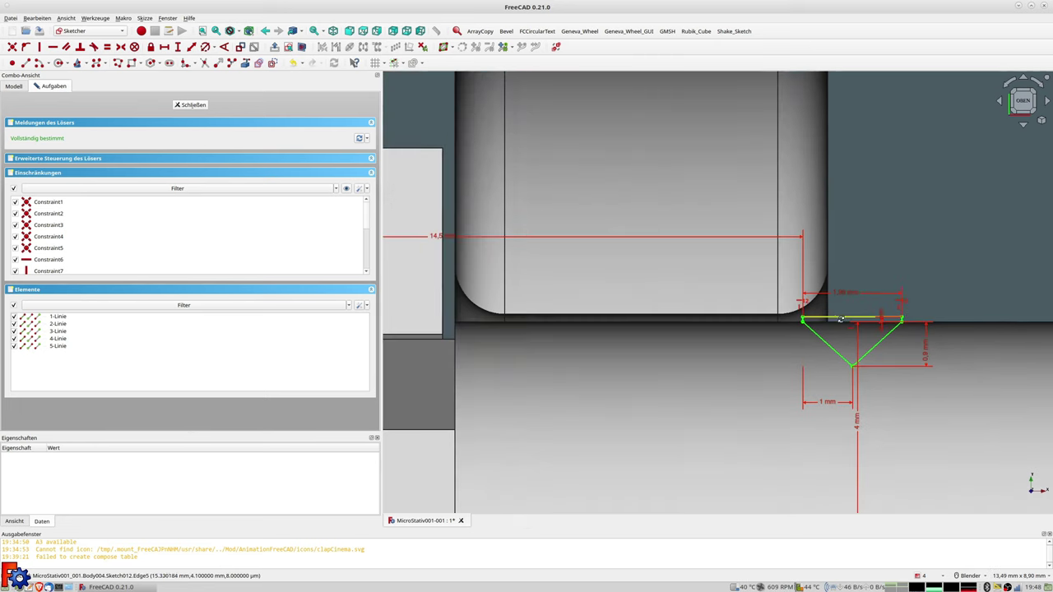
{"action": "mouse_move", "coordinate": [836, 320]}
{"action": "middle_mouse_down"}
{"action": "mouse_move", "coordinate": [718, 346]}
{"action": "mouse_move", "coordinate": [852, 351]}
{"action": "middle_mouse_up"}
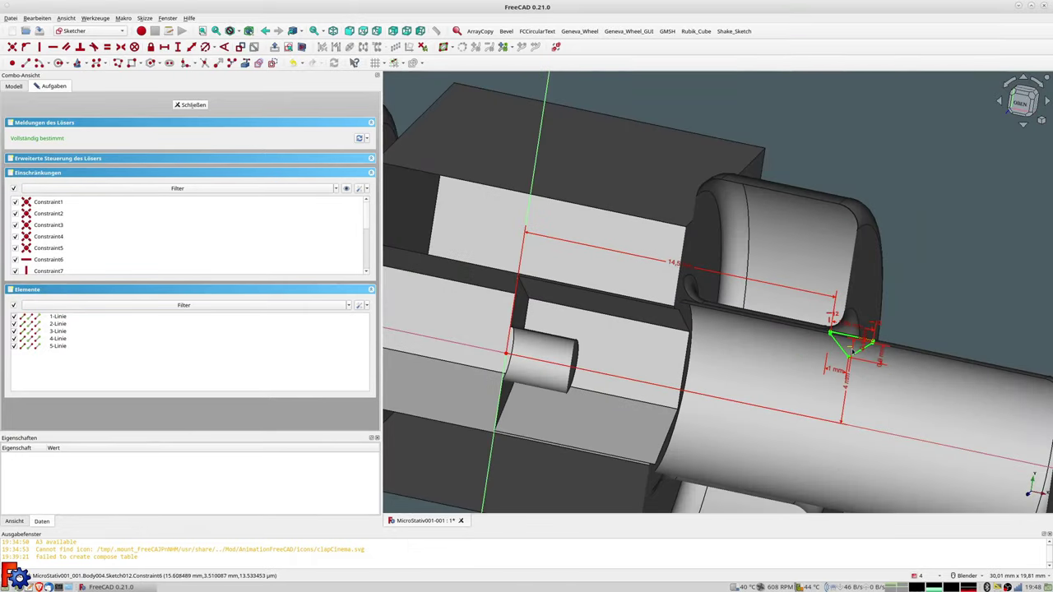
Close the groove sketch and start a subtractive helix about the horizontal sketch axis.
{"action": "left_click", "coordinate": [194, 105]}
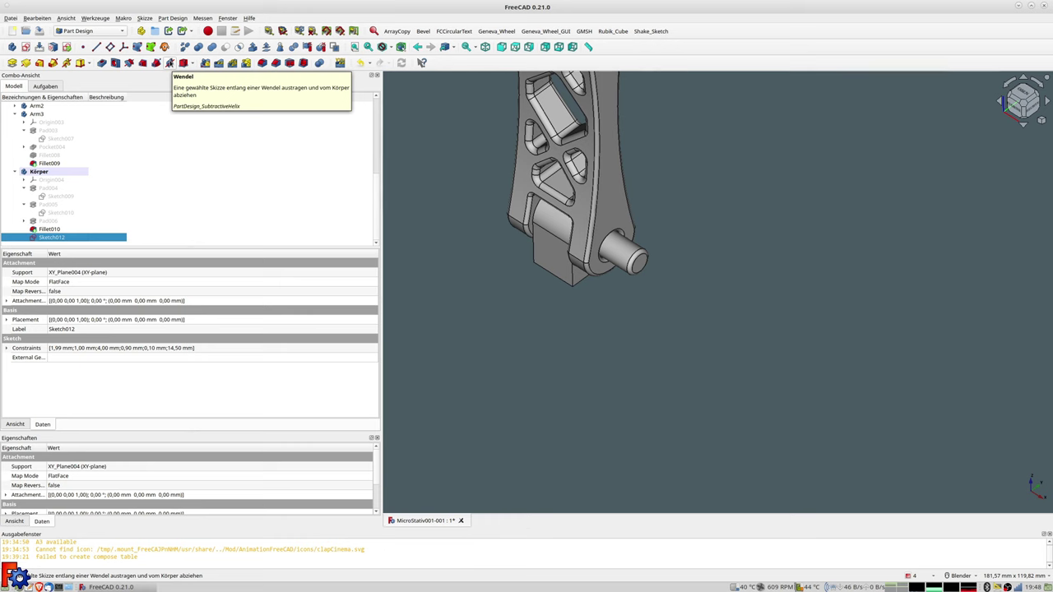
{"action": "left_click", "coordinate": [170, 63]}
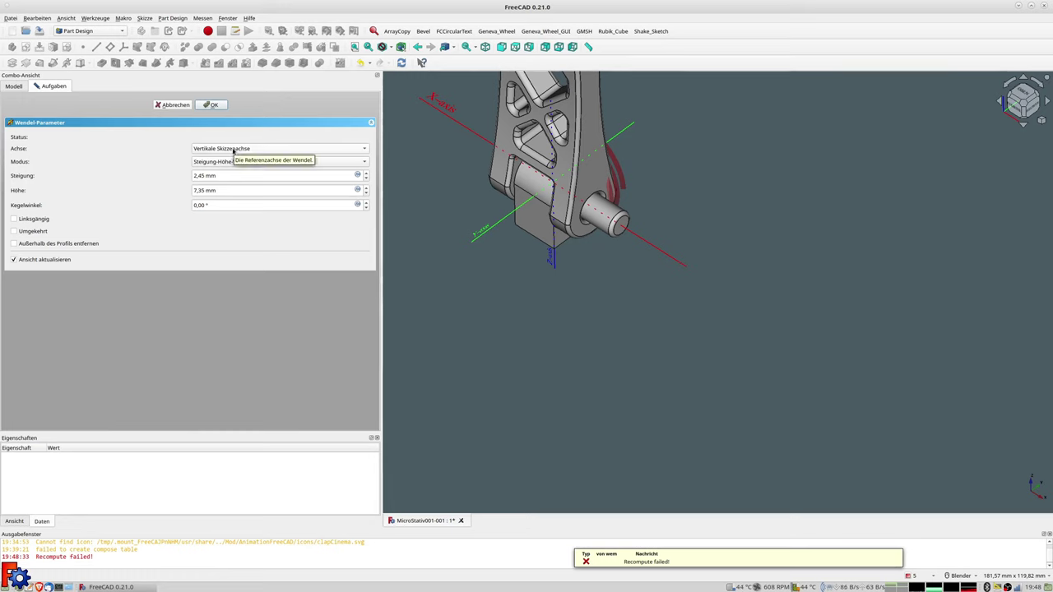
{"action": "left_click", "coordinate": [233, 150]}
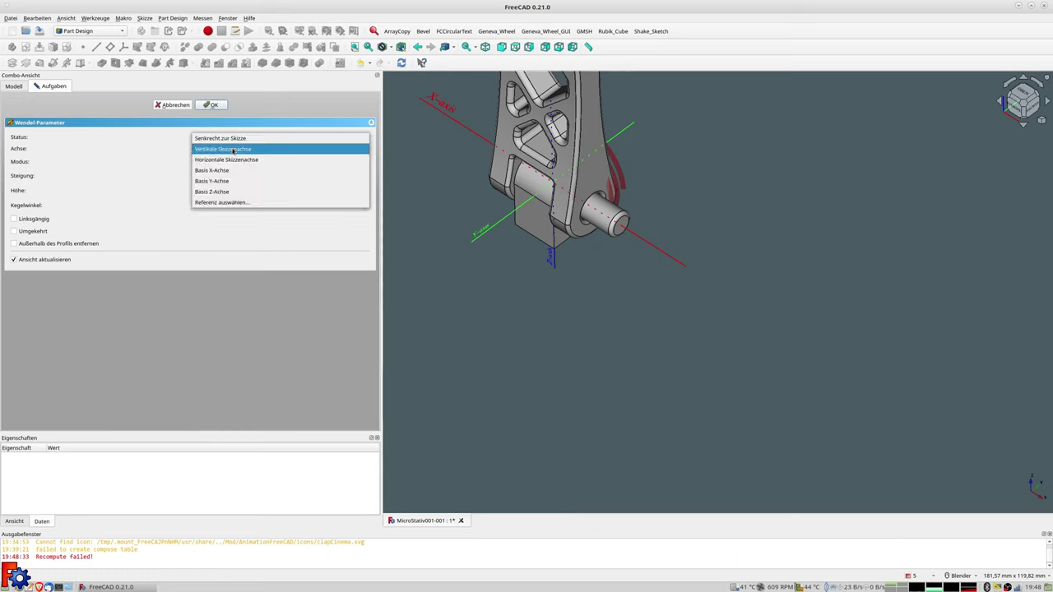
{"action": "left_click", "coordinate": [227, 164]}
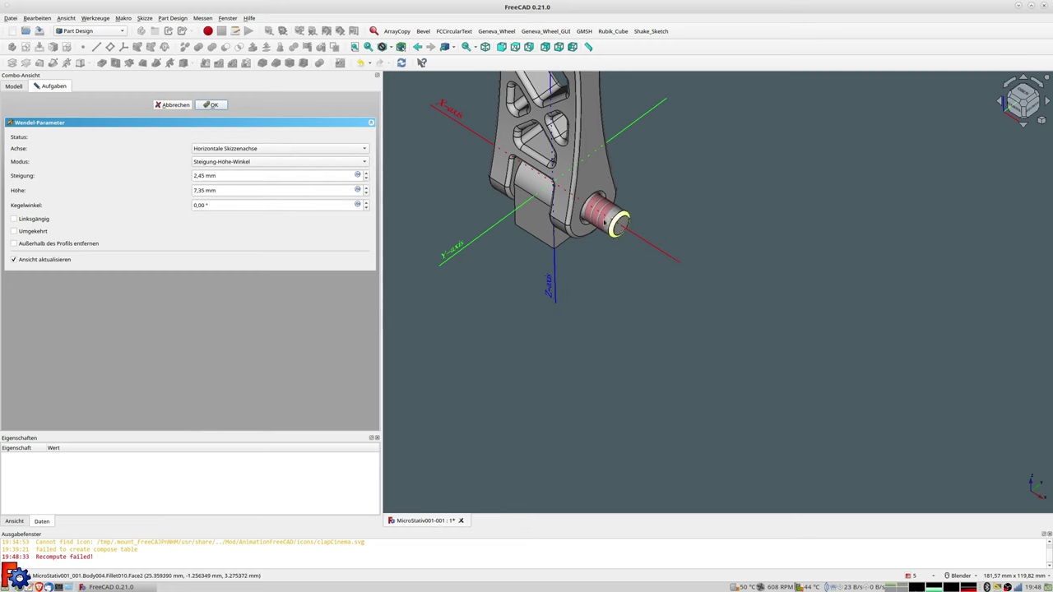
{"action": "scroll", "coordinate": [599, 223], "scroll_direction": "up", "scroll_amount": 2}
Set the helix pitch to 2 mm, adjust the height and cut the thread.
{"action": "triple_click", "coordinate": [247, 177]}
{"action": "type", "text": "2"}
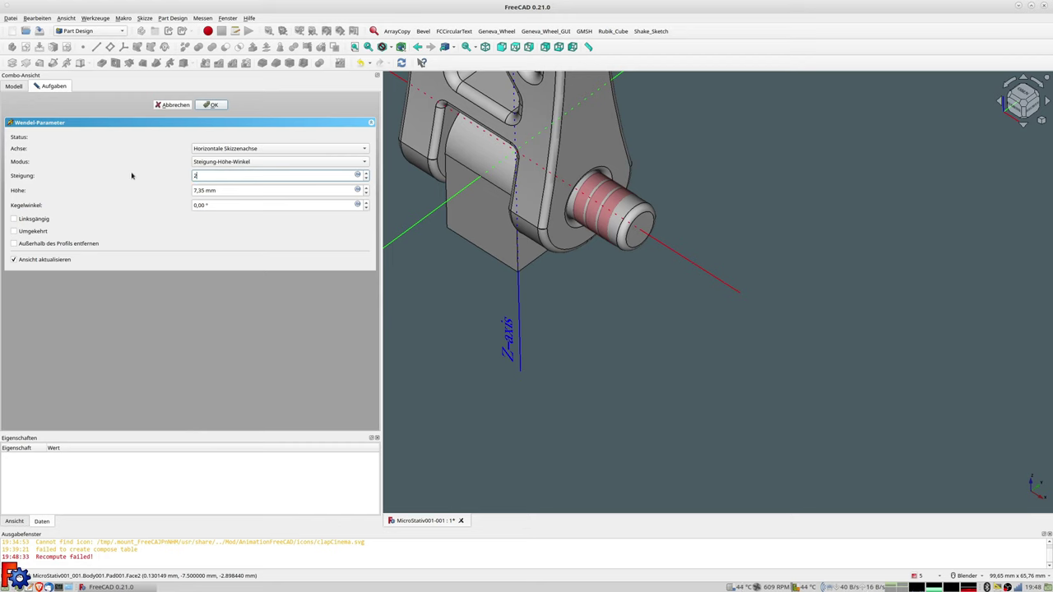
{"action": "key", "text": "Tab"}
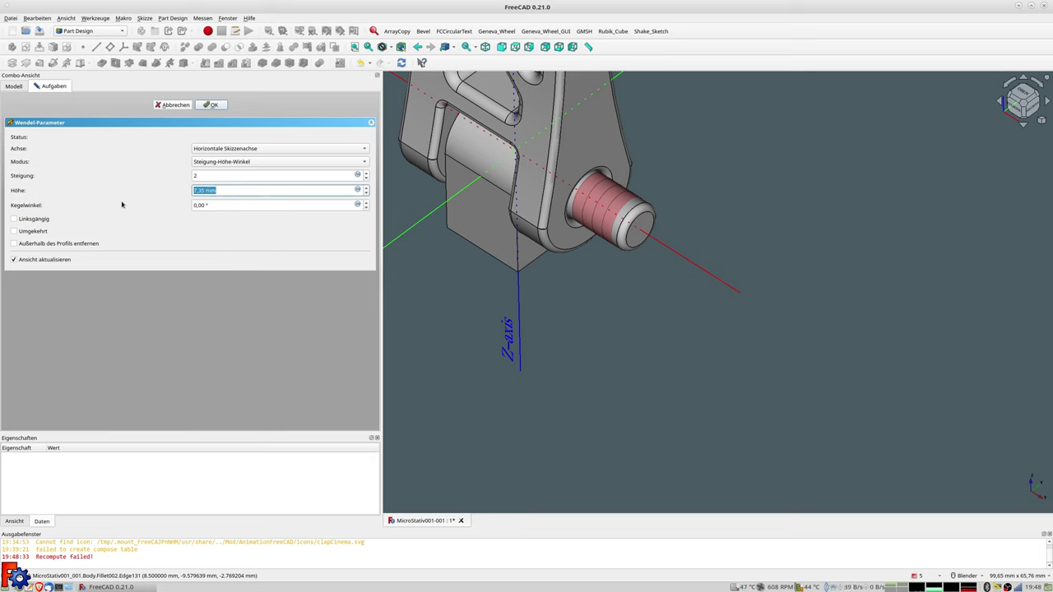
{"action": "type", "text": "10"}
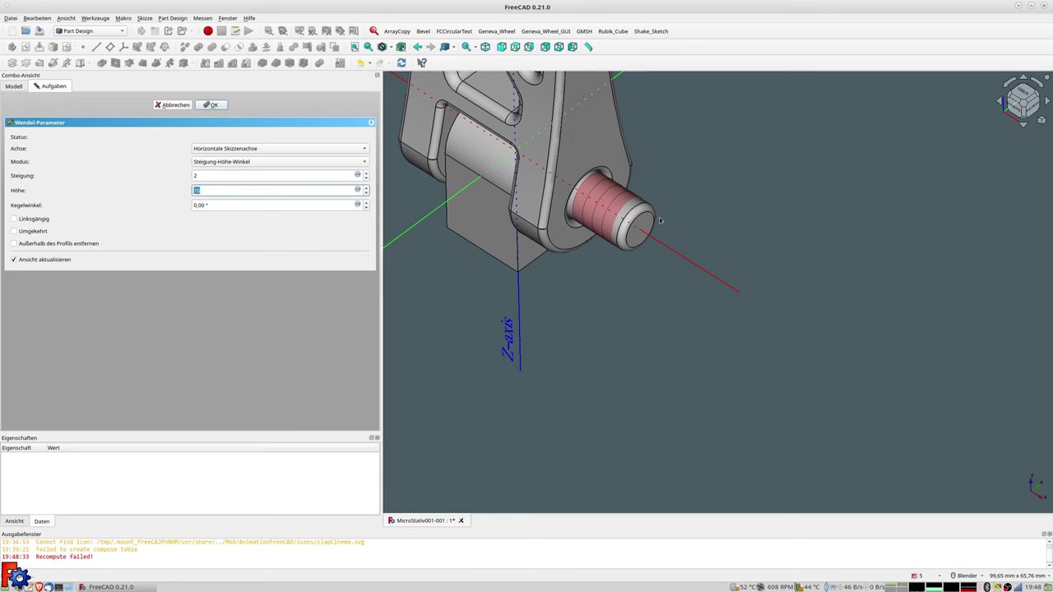
{"action": "key", "text": "Return"}
{"action": "mouse_move", "coordinate": [646, 219]}
{"action": "middle_mouse_down"}
{"action": "mouse_move", "coordinate": [699, 201]}
{"action": "mouse_move", "coordinate": [729, 176]}
{"action": "mouse_move", "coordinate": [719, 157]}
{"action": "mouse_move", "coordinate": [769, 122]}
{"action": "mouse_move", "coordinate": [640, 166]}
{"action": "mouse_move", "coordinate": [564, 212]}
{"action": "mouse_move", "coordinate": [662, 225]}
{"action": "mouse_move", "coordinate": [484, 210]}
{"action": "middle_mouse_up"}
{"action": "scroll", "coordinate": [664, 226], "scroll_direction": "up", "scroll_amount": 2}
{"action": "scroll", "coordinate": [612, 211], "scroll_direction": "up", "scroll_amount": 2}
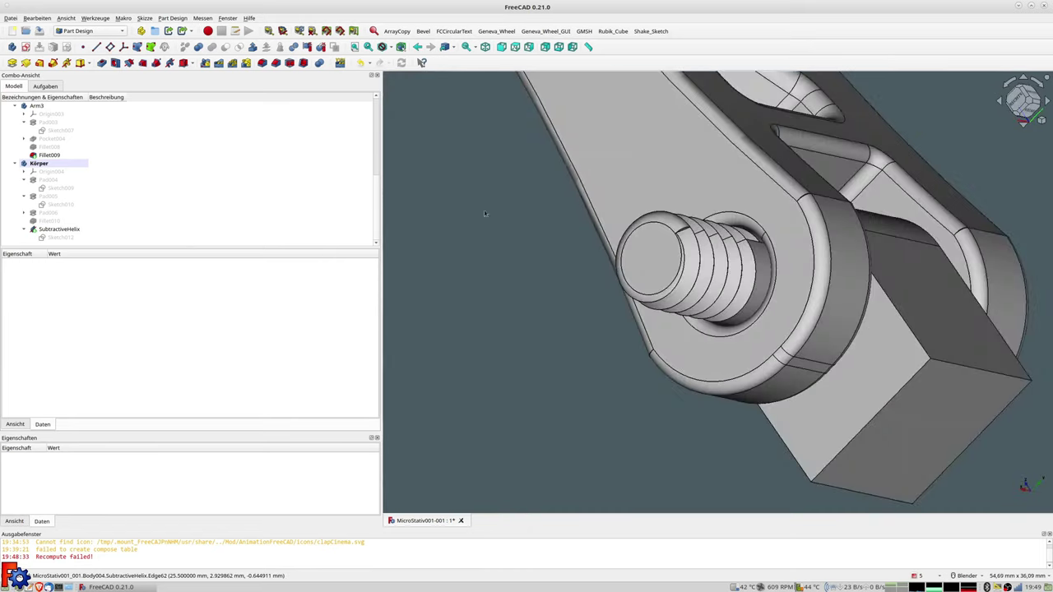
{"action": "middle_click_drag", "start_coordinate": [661, 245], "coordinate": [688, 243]}
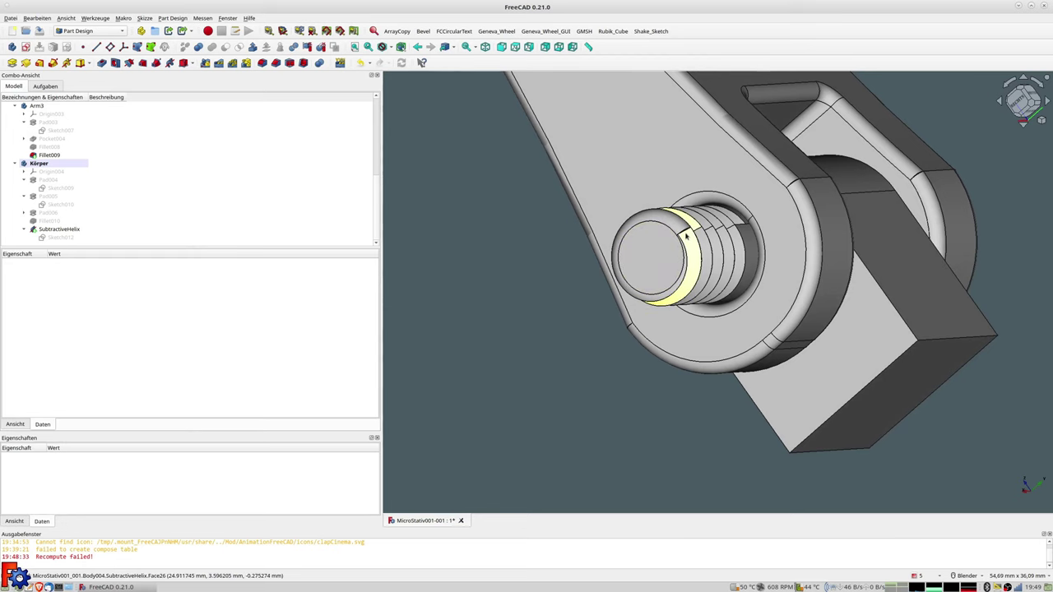
{"action": "middle_click_drag", "start_coordinate": [647, 238], "coordinate": [789, 256]}
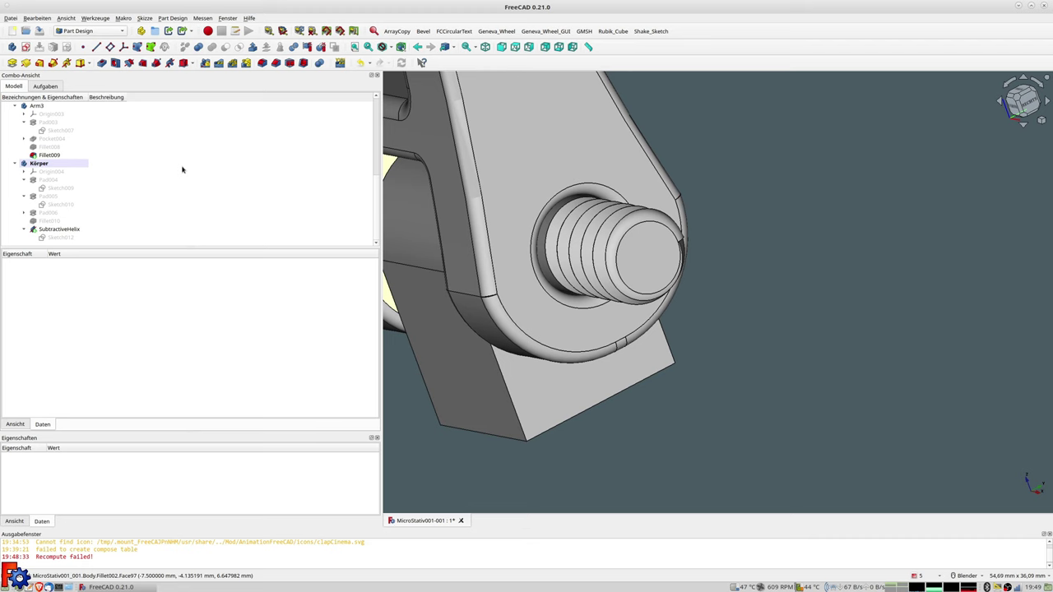
{"action": "middle_click_drag", "start_coordinate": [615, 236], "coordinate": [652, 256]}
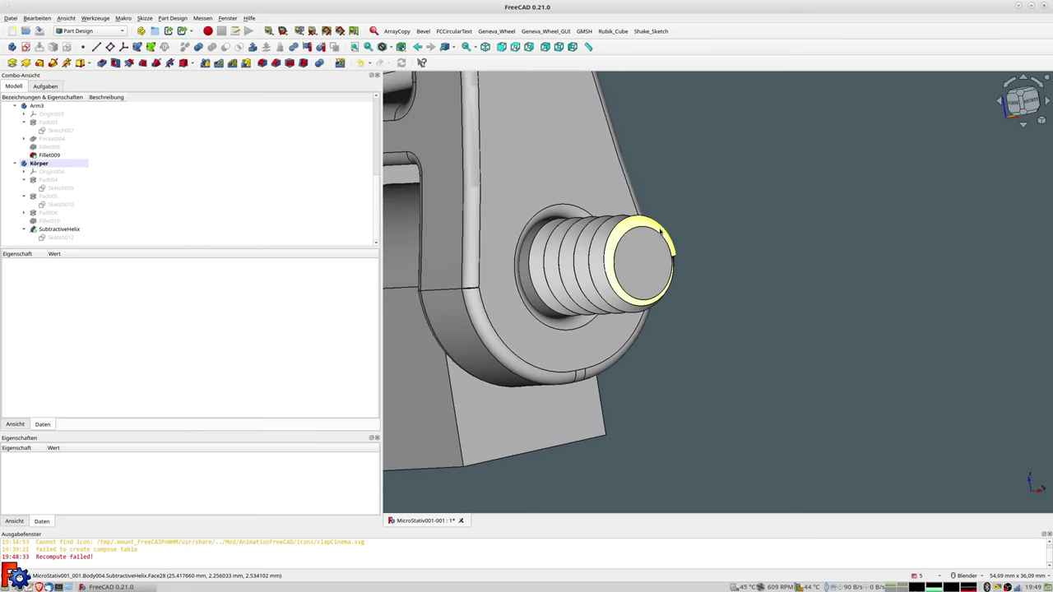
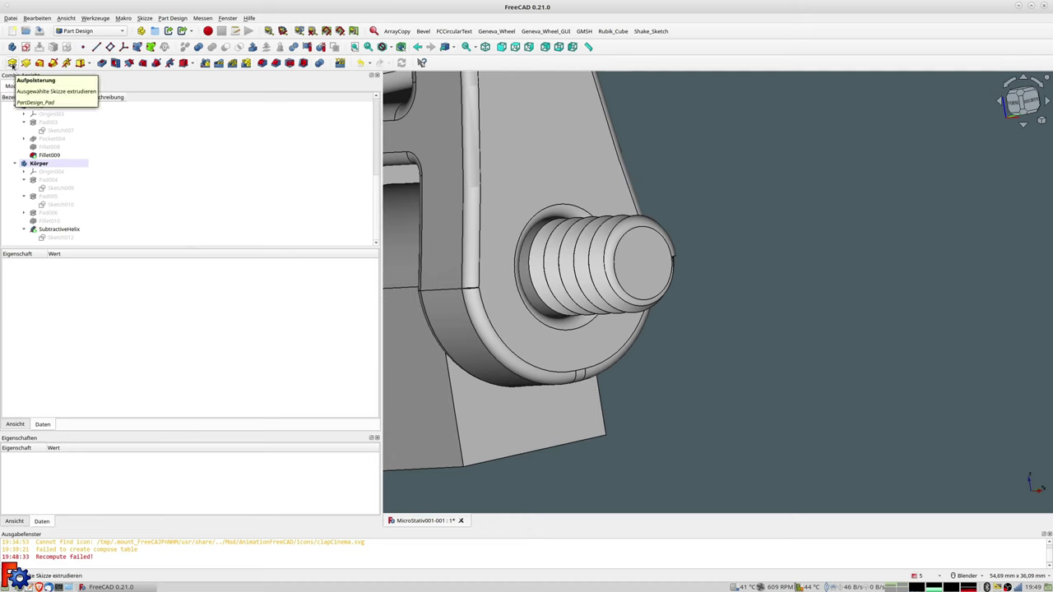
Create a new sketch on the XY plane and zoom in on the threaded bolt.
{"action": "left_click", "coordinate": [53, 51]}
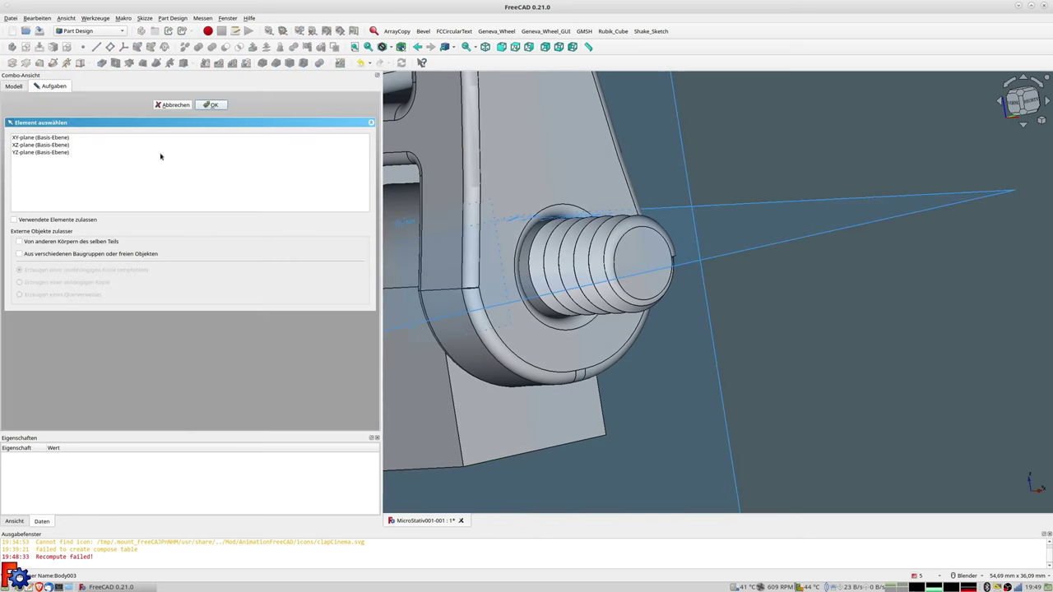
{"action": "left_click", "coordinate": [39, 138]}
{"action": "left_click", "coordinate": [211, 106]}
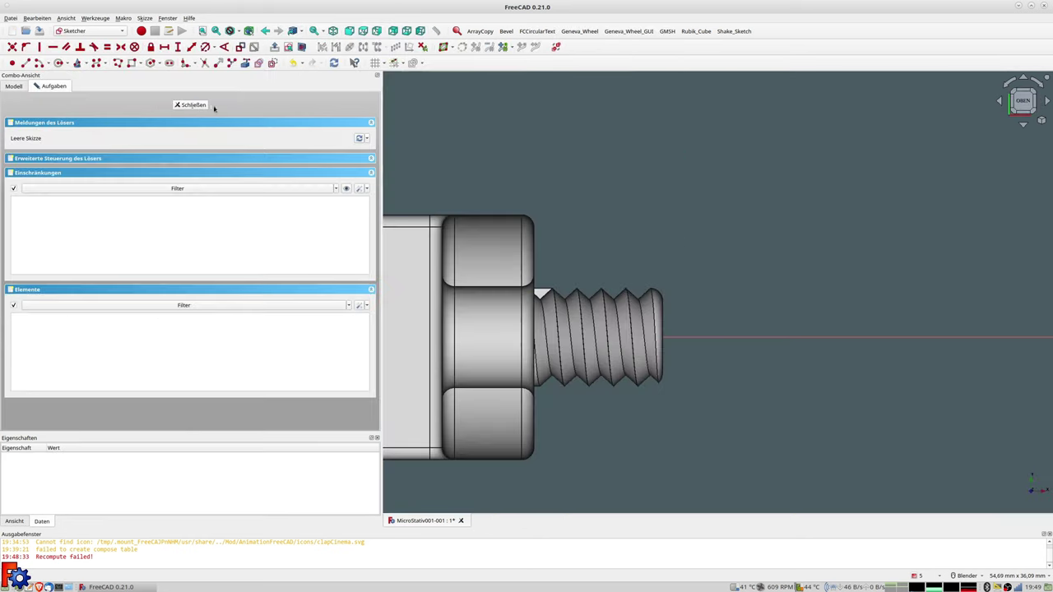
{"action": "scroll", "coordinate": [691, 305], "scroll_direction": "up", "scroll_amount": 2}
{"action": "scroll", "coordinate": [686, 303], "scroll_direction": "up", "scroll_amount": 2}
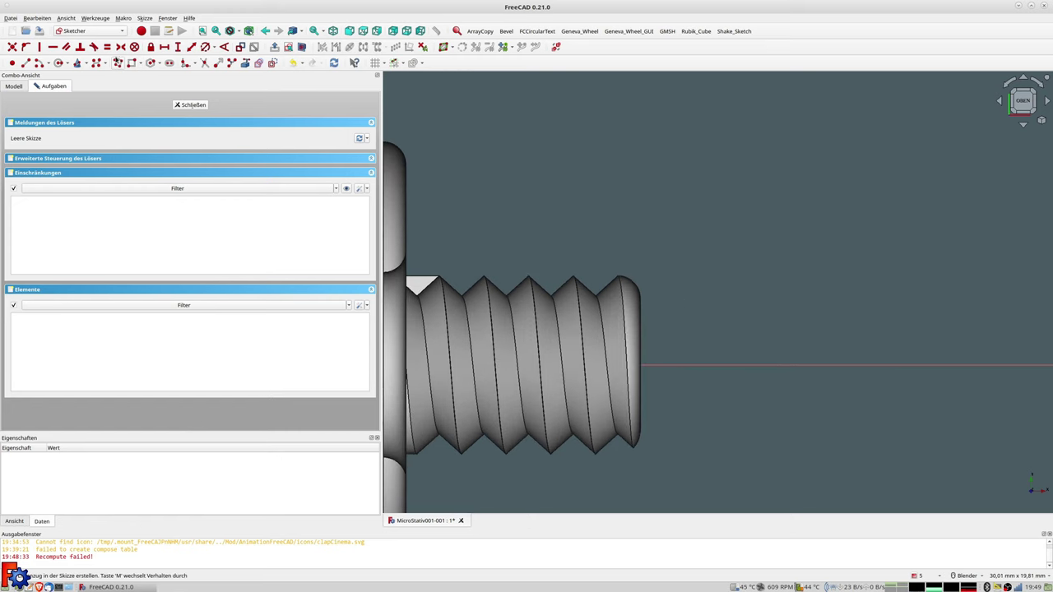
Draw a four-line polyline profile at the bolt tip.
{"action": "left_click", "coordinate": [118, 65]}
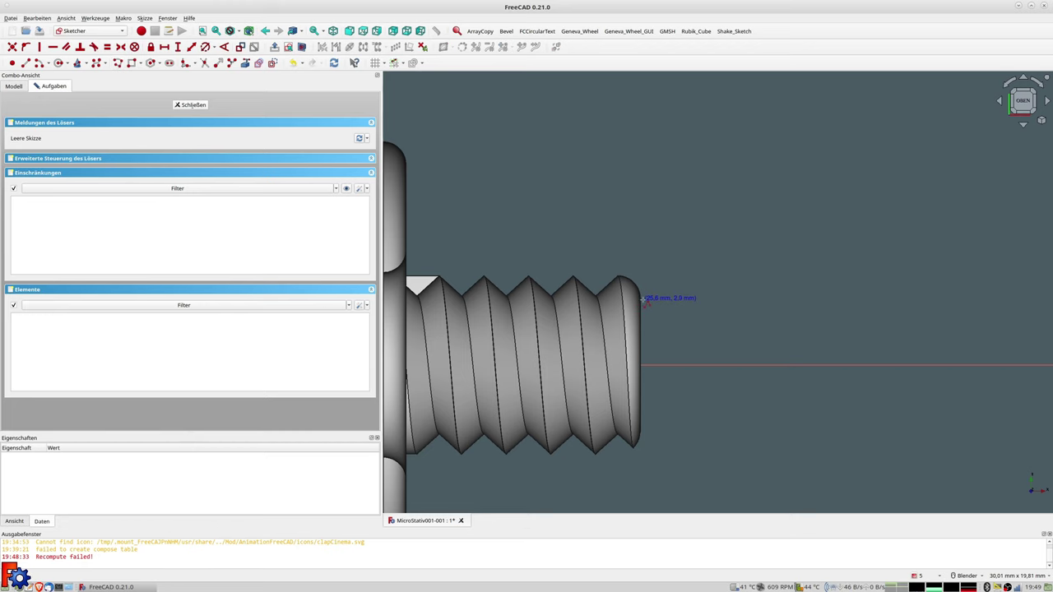
{"action": "left_click", "coordinate": [644, 302]}
{"action": "left_click", "coordinate": [614, 278]}
{"action": "left_click", "coordinate": [614, 268]}
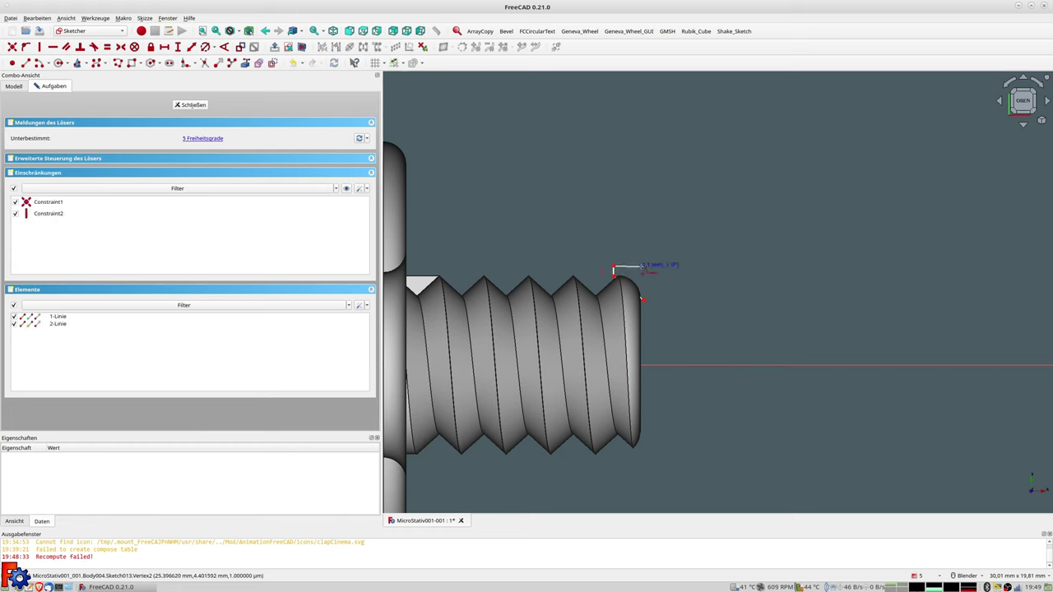
{"action": "left_click", "coordinate": [646, 266]}
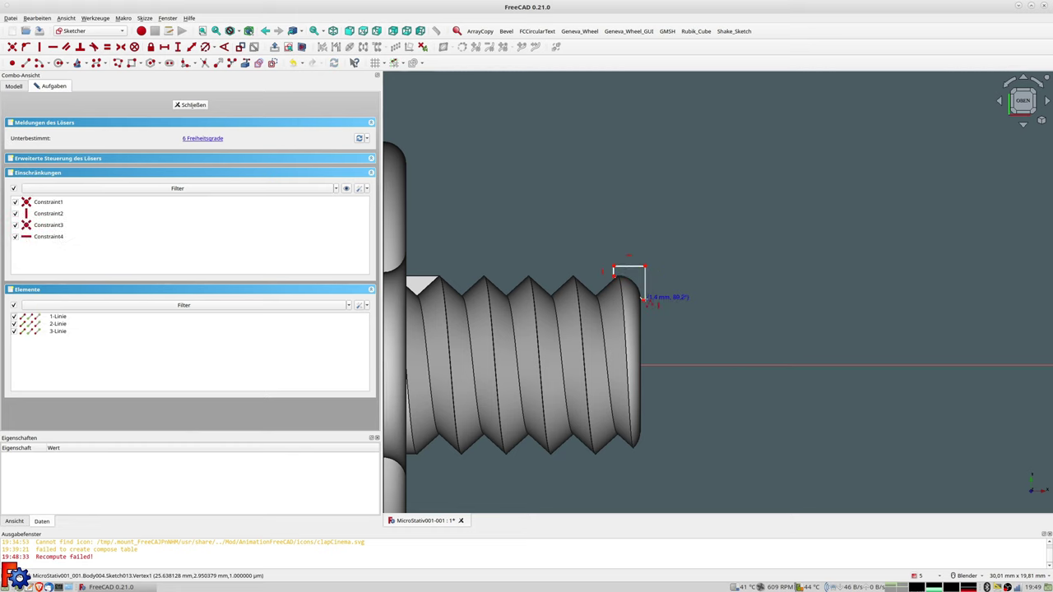
{"action": "left_click", "coordinate": [644, 298]}
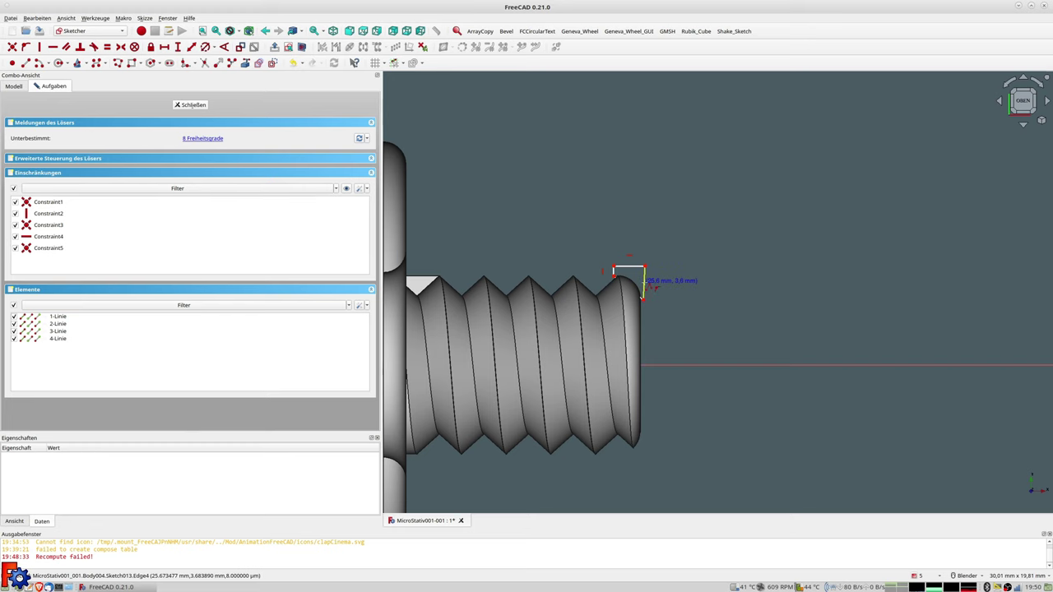
{"action": "right_click", "coordinate": [648, 284]}
Constrain the profile's last line vertical and close the sketch.
{"action": "left_click", "coordinate": [643, 284]}
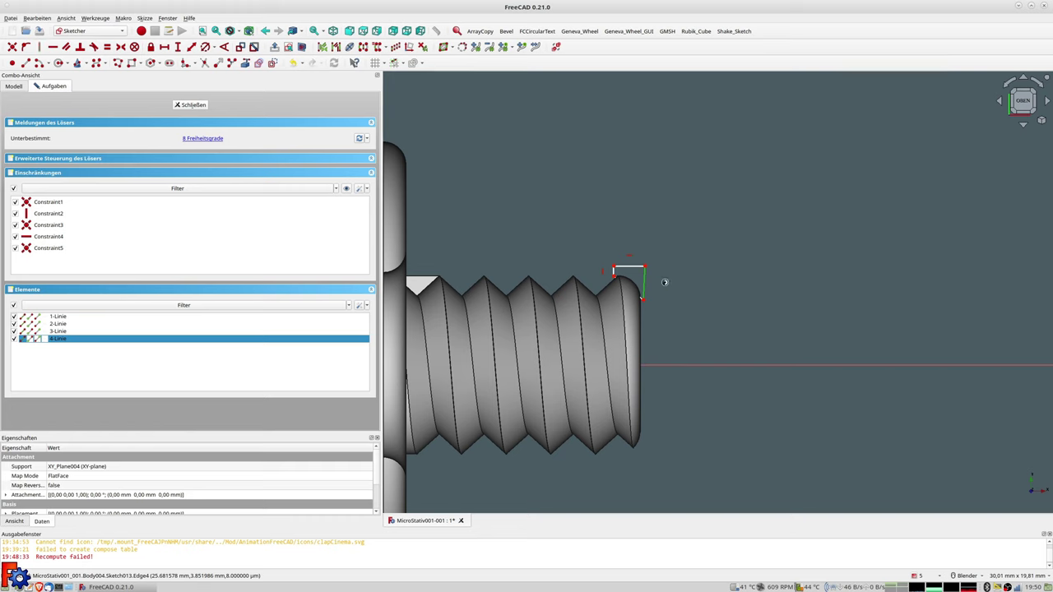
{"action": "key", "text": "v"}
{"action": "scroll", "coordinate": [663, 288], "scroll_direction": "up", "scroll_amount": 5}
{"action": "mouse_move", "coordinate": [625, 302]}
{"action": "middle_mouse_down"}
{"action": "mouse_move", "coordinate": [445, 355]}
{"action": "mouse_move", "coordinate": [541, 359]}
{"action": "mouse_move", "coordinate": [572, 331]}
{"action": "middle_mouse_up"}
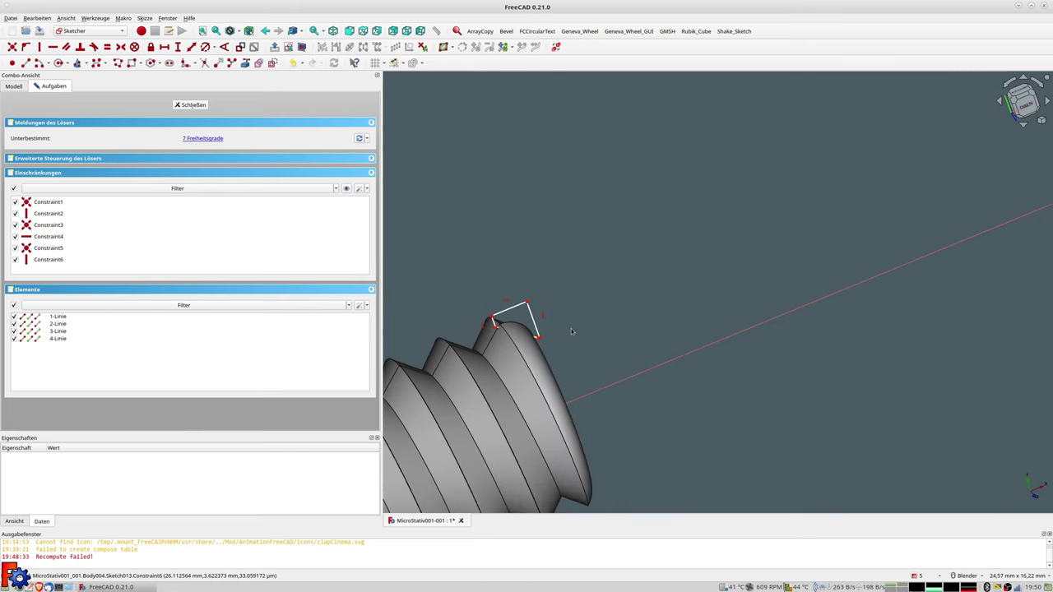
{"action": "left_click", "coordinate": [190, 105]}
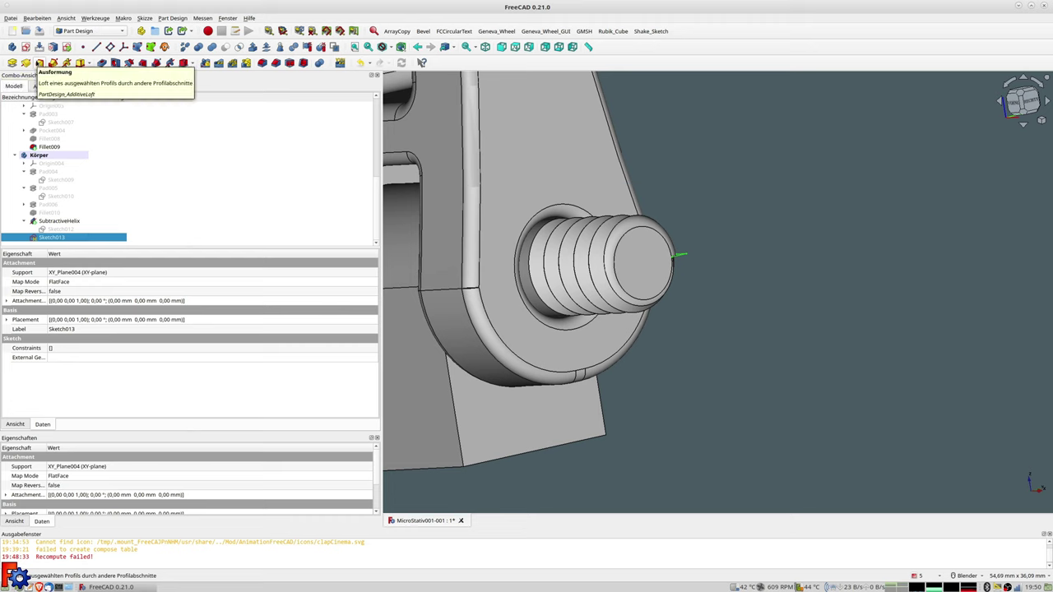
{"action": "left_click", "coordinate": [129, 63]}
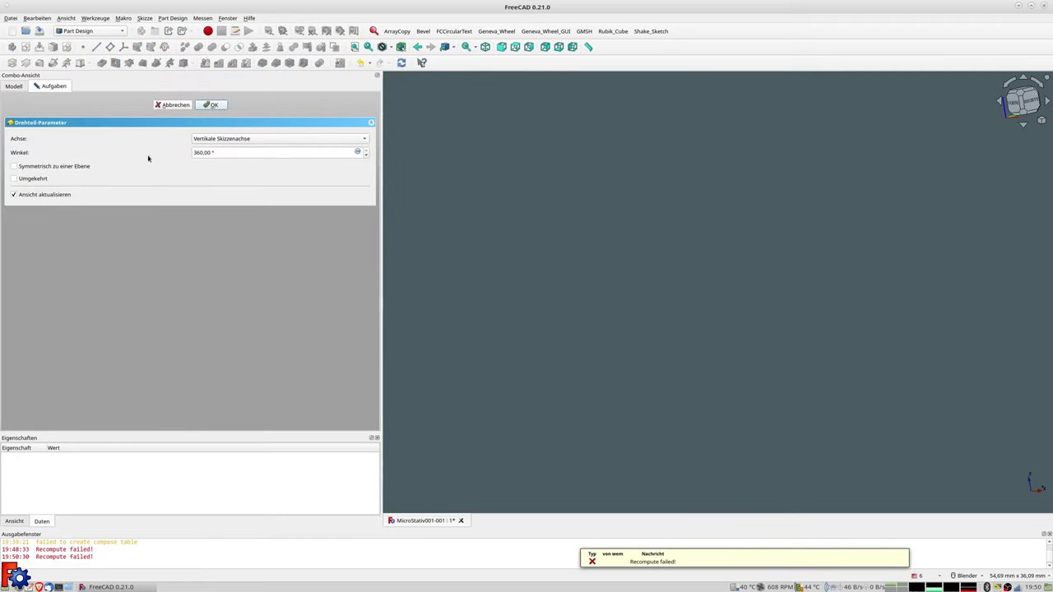
{"action": "left_click", "coordinate": [219, 140]}
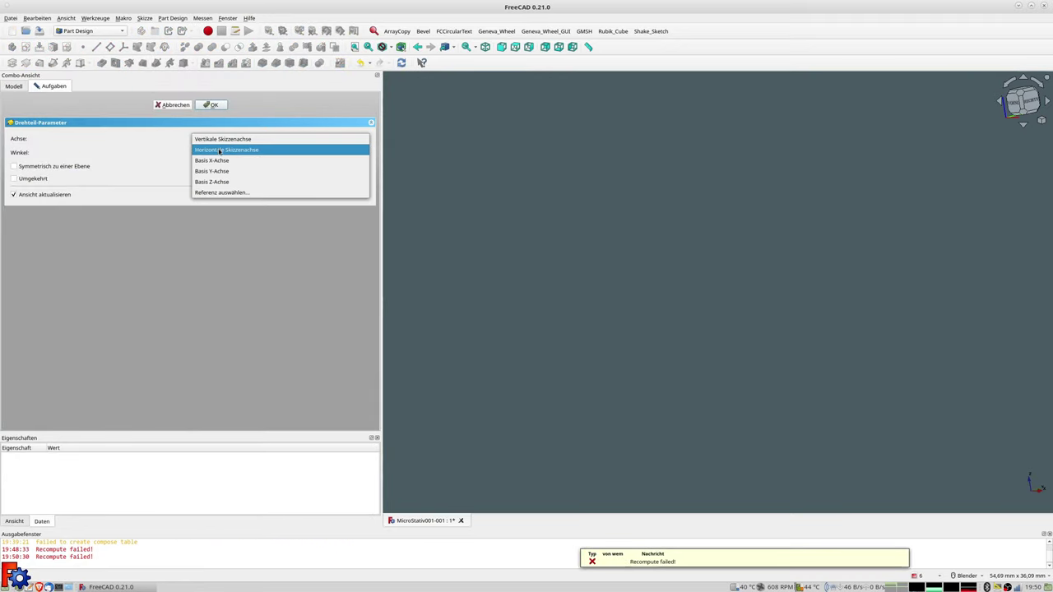
{"action": "left_click", "coordinate": [219, 150]}
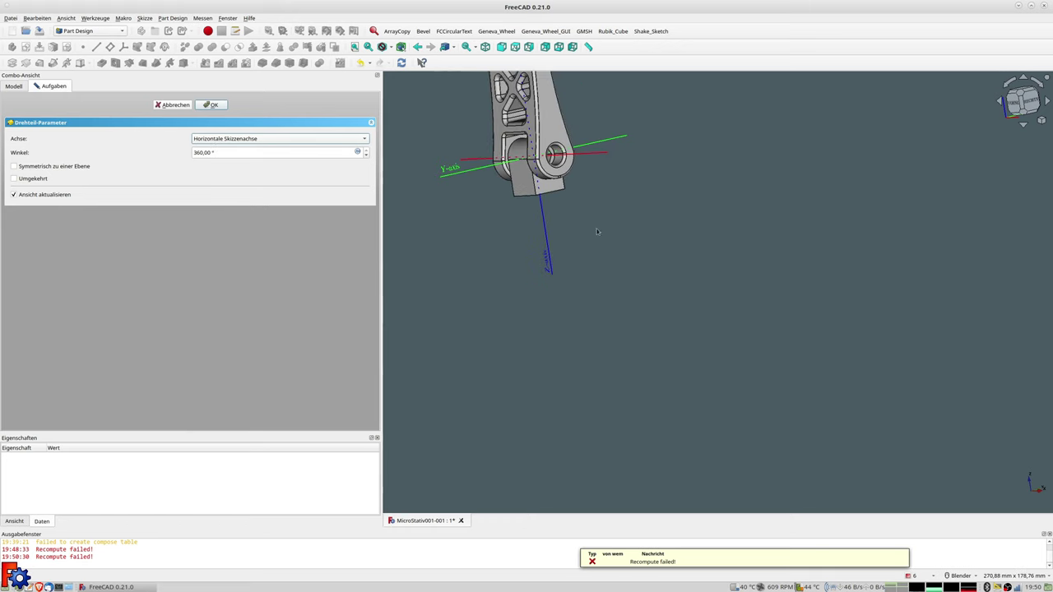
{"action": "scroll", "coordinate": [601, 241], "scroll_direction": "down", "scroll_amount": 2}
{"action": "middle_click_drag", "start_coordinate": [602, 241], "coordinate": [614, 265], "text": "shift"}
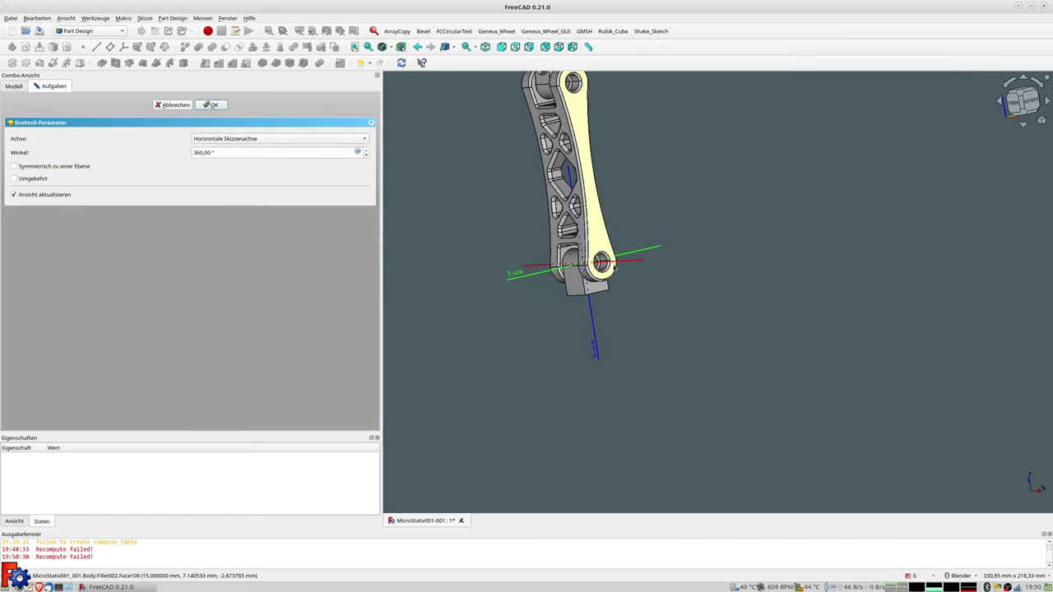
{"action": "scroll", "coordinate": [614, 265], "scroll_direction": "up", "scroll_amount": 4}
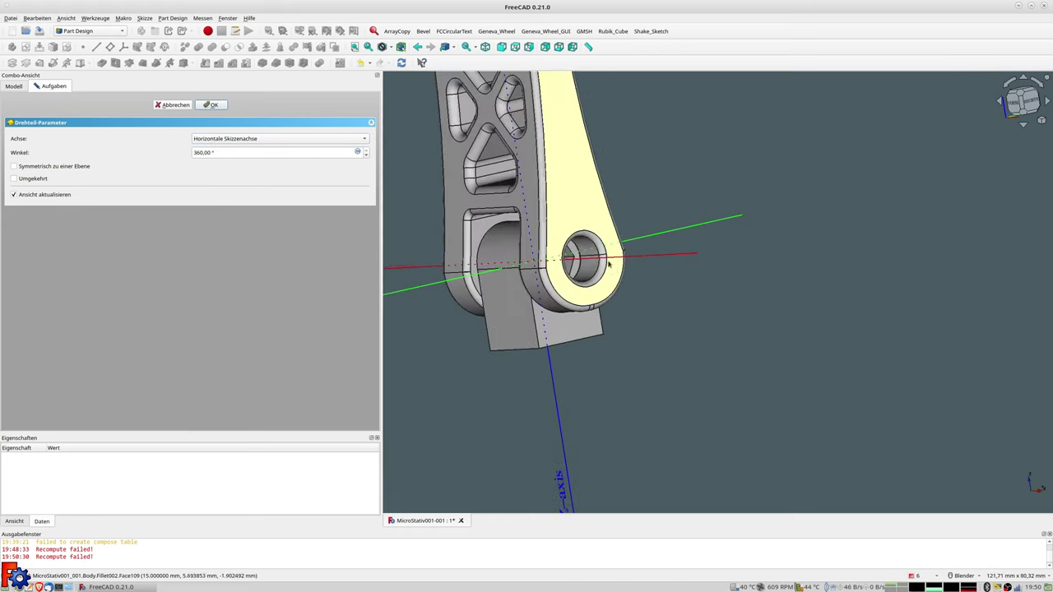
{"action": "left_click", "coordinate": [241, 144]}
{"action": "left_click", "coordinate": [227, 129]}
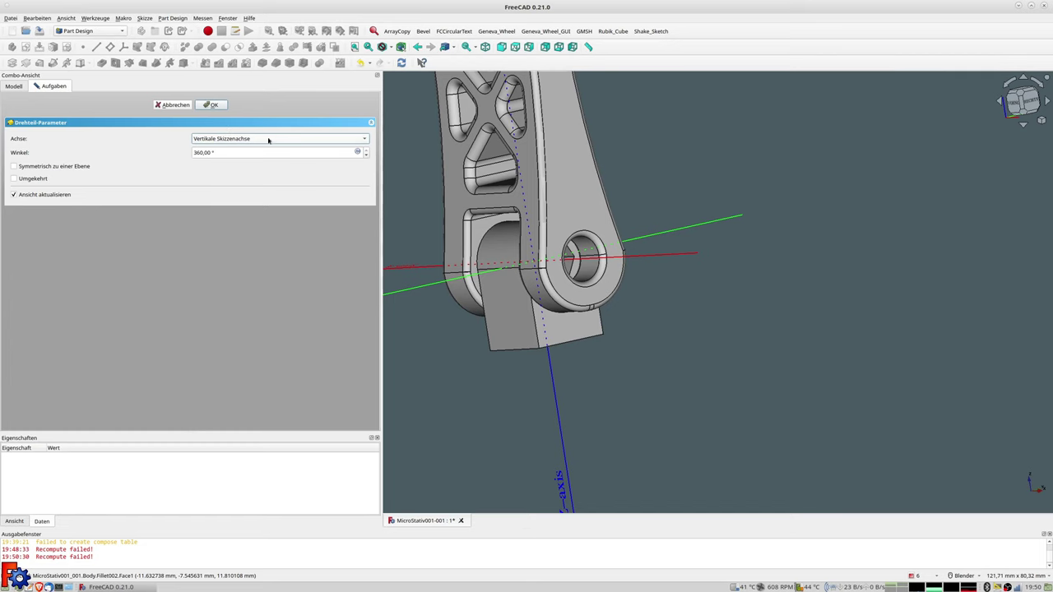
{"action": "left_click", "coordinate": [674, 258]}
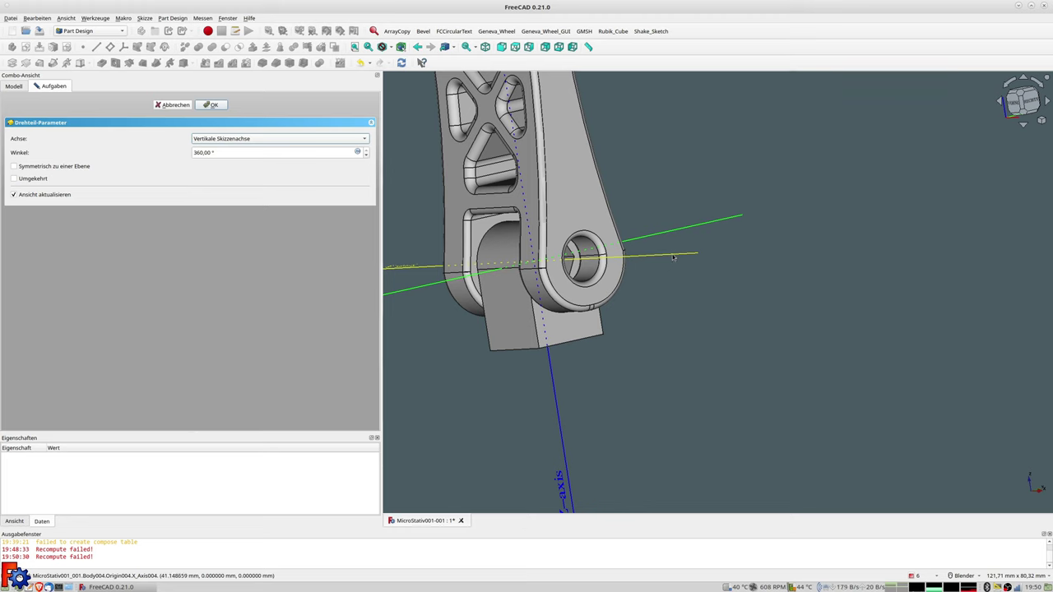
{"action": "left_click", "coordinate": [346, 140]}
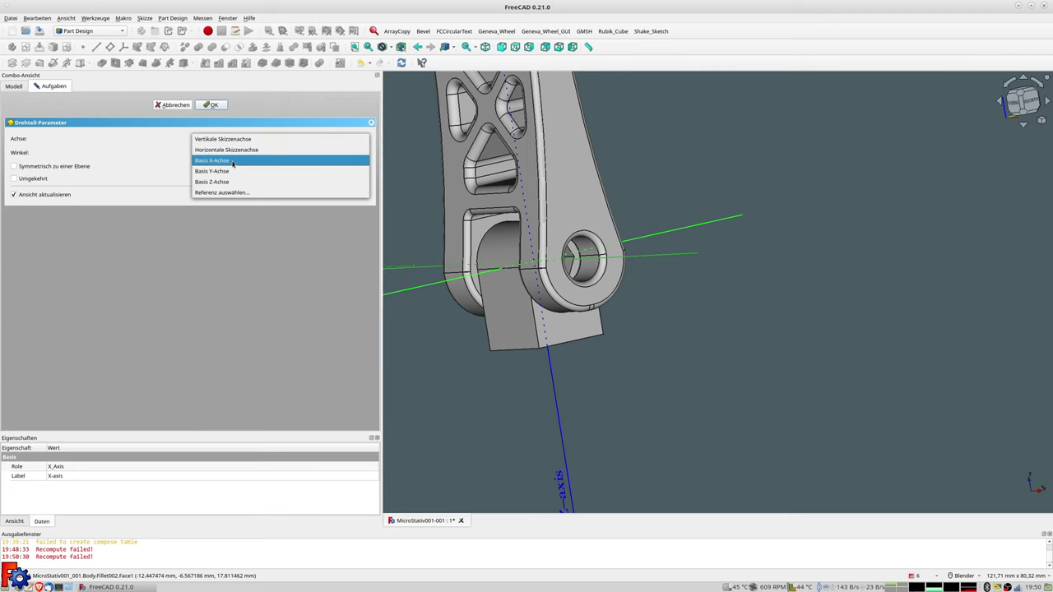
{"action": "left_click", "coordinate": [232, 162]}
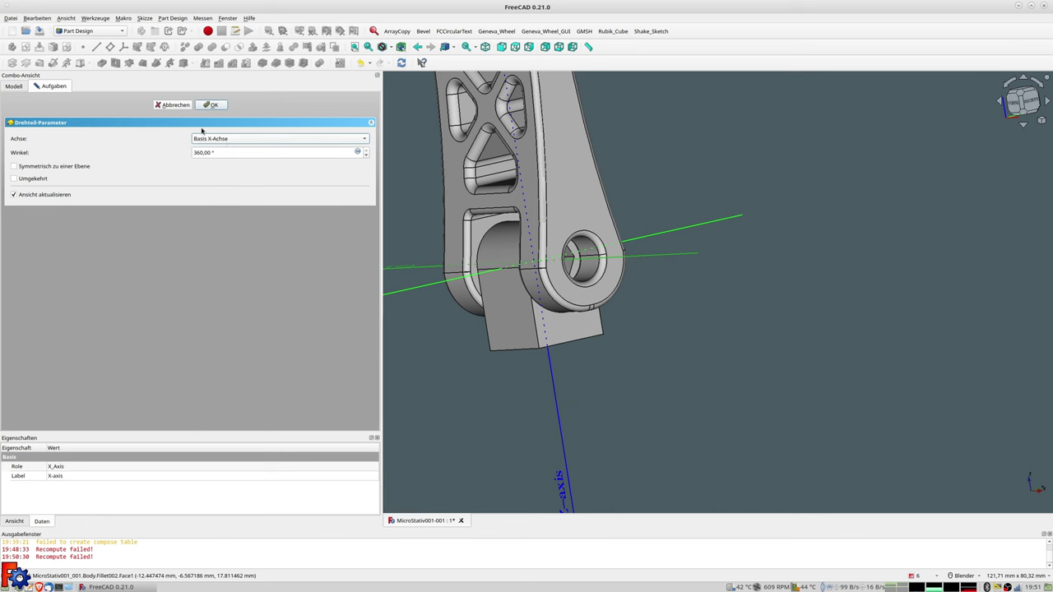
{"action": "left_click", "coordinate": [180, 107]}
{"action": "mouse_move", "coordinate": [691, 275]}
{"action": "middle_mouse_down"}
{"action": "mouse_move", "coordinate": [705, 299]}
{"action": "mouse_move", "coordinate": [714, 372]}
{"action": "mouse_move", "coordinate": [619, 221]}
{"action": "middle_mouse_up"}
{"action": "scroll", "coordinate": [619, 226], "scroll_direction": "up", "scroll_amount": 1}
{"action": "scroll", "coordinate": [618, 232], "scroll_direction": "up", "scroll_amount": 1}
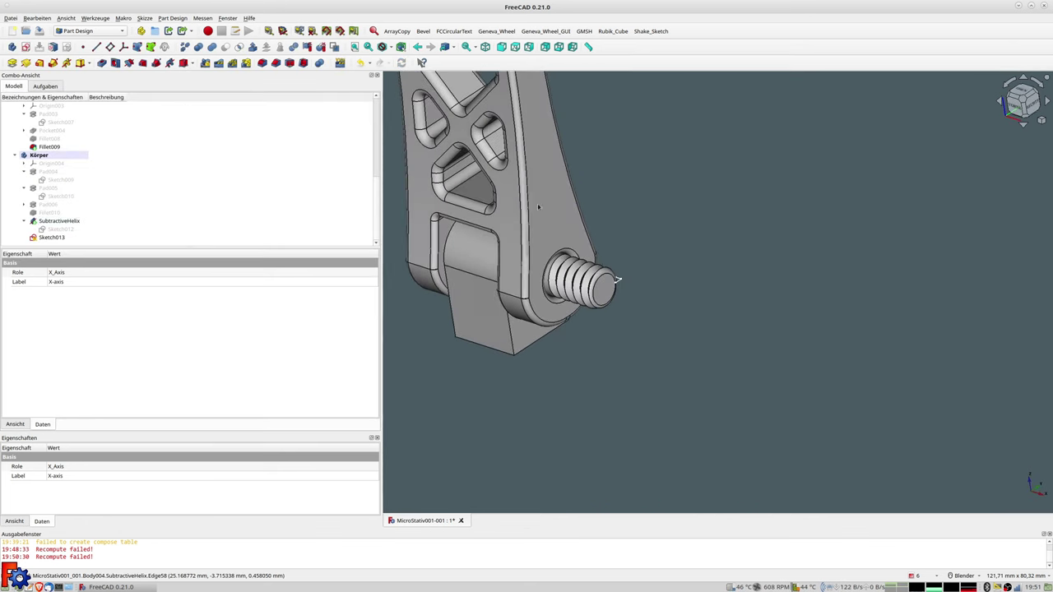
{"action": "scroll", "coordinate": [623, 295], "scroll_direction": "up", "scroll_amount": 2}
{"action": "scroll", "coordinate": [626, 293], "scroll_direction": "up", "scroll_amount": 2}
{"action": "middle_click_drag", "start_coordinate": [648, 246], "coordinate": [681, 382], "text": "shift"}
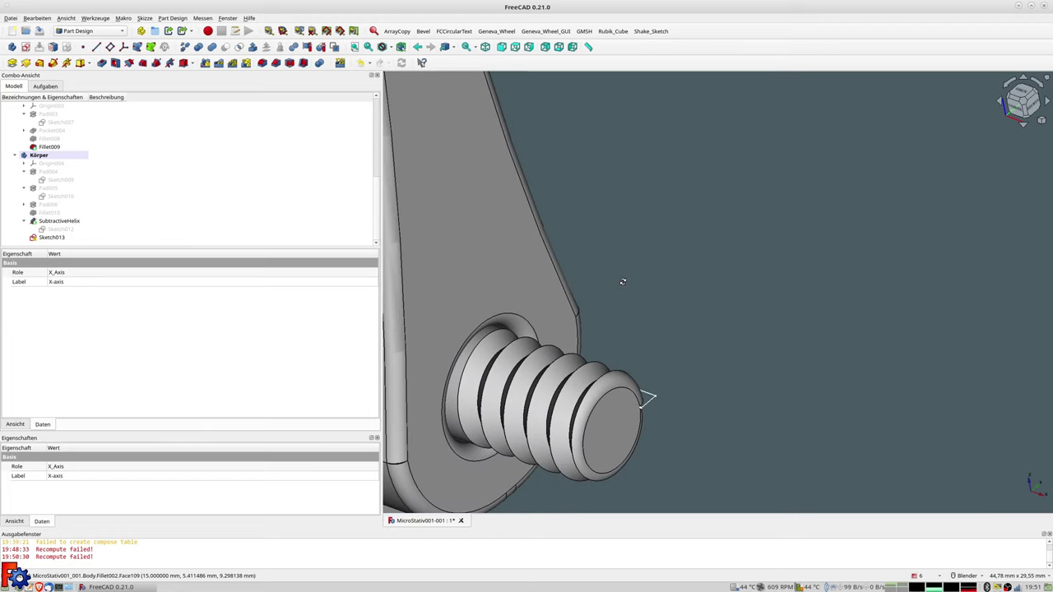
{"action": "scroll", "coordinate": [677, 392], "scroll_direction": "up", "scroll_amount": 2}
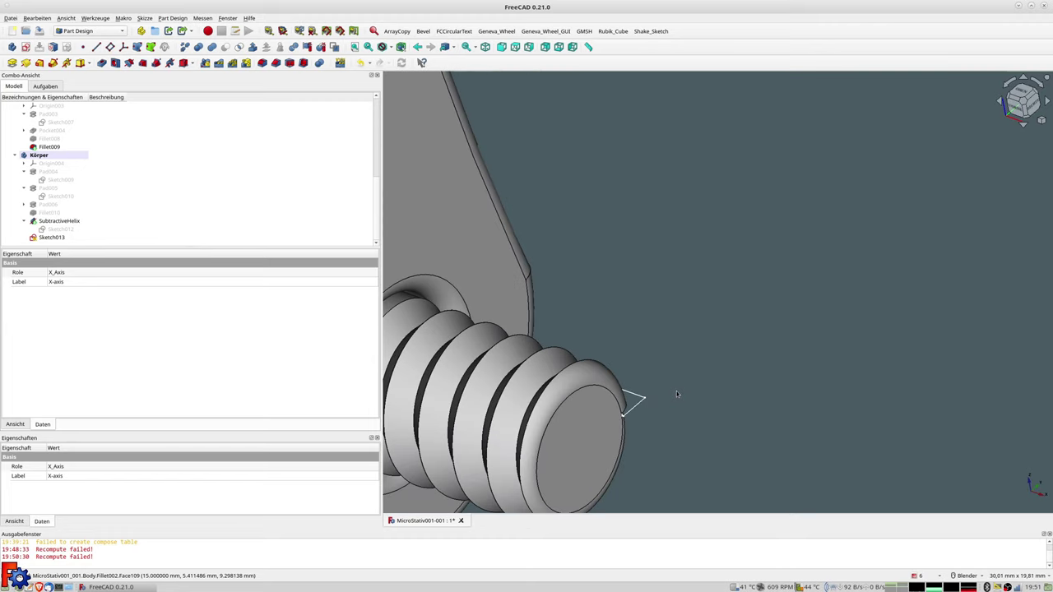
{"action": "scroll", "coordinate": [677, 391], "scroll_direction": "up", "scroll_amount": 1}
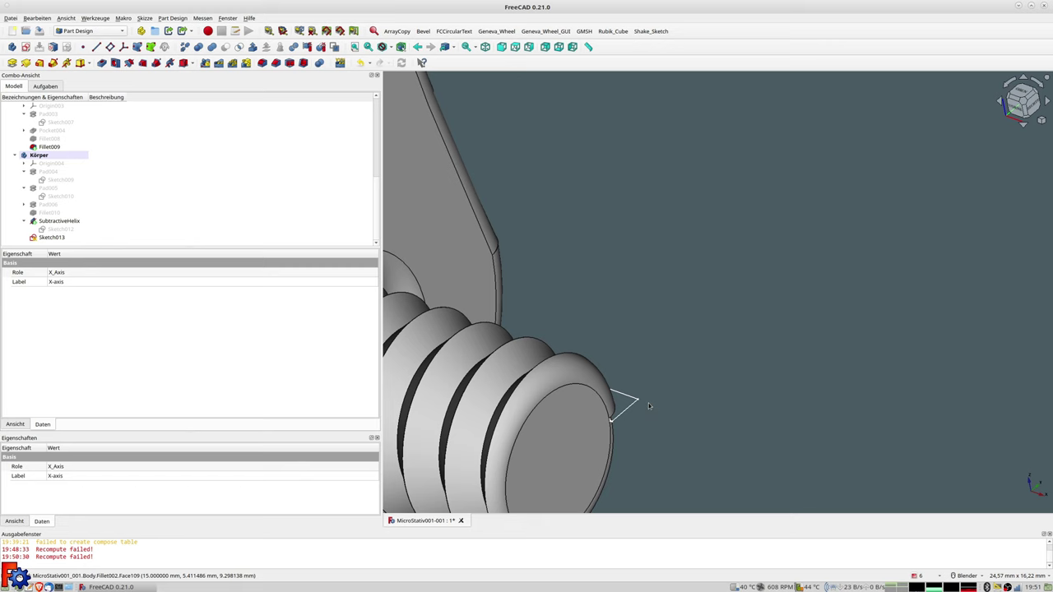
{"action": "left_click", "coordinate": [61, 238]}
Reopen Sketch013 and orbit the view to face the bolt end.
{"action": "double_click", "coordinate": [61, 238]}
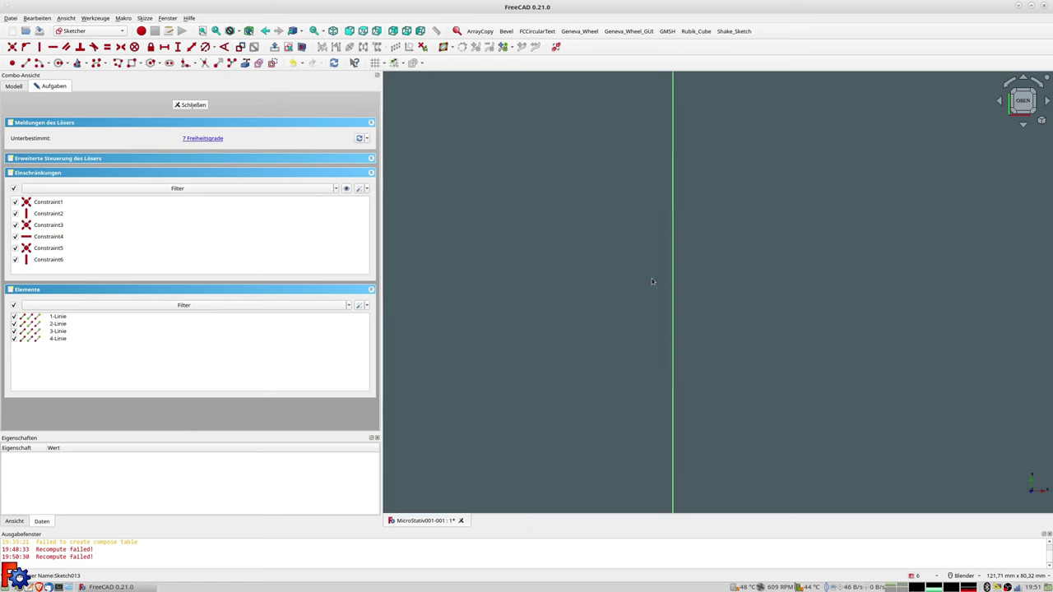
{"action": "middle_click_drag", "start_coordinate": [716, 345], "coordinate": [642, 246], "text": "shift"}
{"action": "scroll", "coordinate": [639, 285], "scroll_direction": "up", "scroll_amount": 5}
{"action": "scroll", "coordinate": [628, 263], "scroll_direction": "up", "scroll_amount": 2}
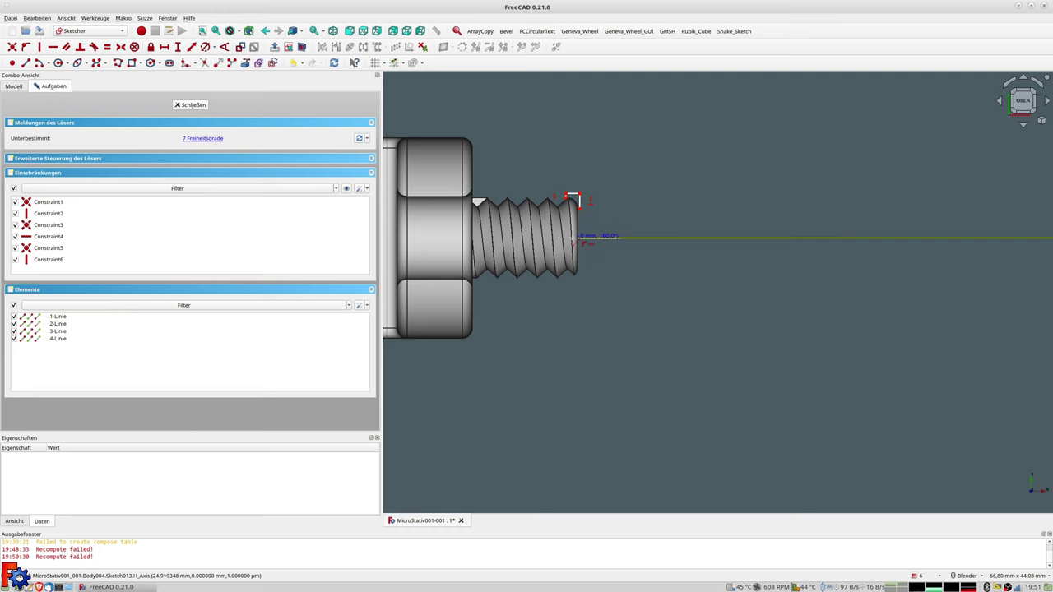
{"action": "left_click", "coordinate": [621, 239]}
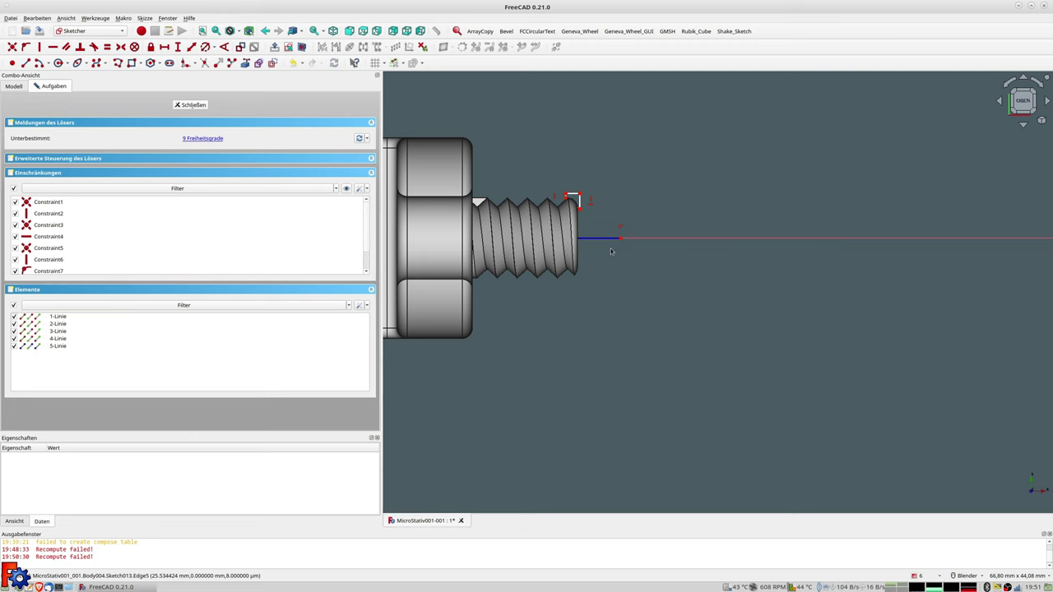
{"action": "scroll", "coordinate": [596, 235], "scroll_direction": "up", "scroll_amount": 2}
{"action": "scroll", "coordinate": [567, 205], "scroll_direction": "up", "scroll_amount": 3}
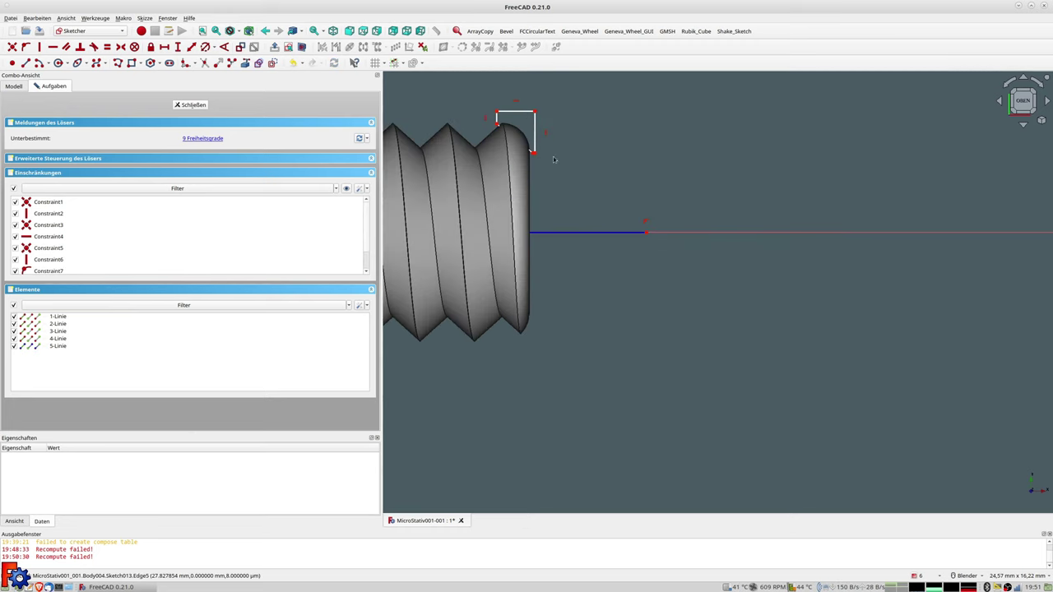
{"action": "mouse_move", "coordinate": [553, 160]}
{"action": "middle_mouse_down"}
{"action": "mouse_move", "coordinate": [506, 163]}
{"action": "mouse_move", "coordinate": [522, 178]}
{"action": "middle_mouse_up"}
{"action": "mouse_move", "coordinate": [455, 173]}
{"action": "middle_mouse_down"}
{"action": "mouse_move", "coordinate": [533, 175]}
{"action": "mouse_move", "coordinate": [581, 232]}
{"action": "mouse_move", "coordinate": [746, 242]}
{"action": "mouse_move", "coordinate": [527, 239]}
{"action": "mouse_move", "coordinate": [686, 267]}
{"action": "middle_mouse_up"}
{"action": "scroll", "coordinate": [686, 267], "scroll_direction": "up", "scroll_amount": 3}
{"action": "scroll", "coordinate": [651, 263], "scroll_direction": "up", "scroll_amount": 3}
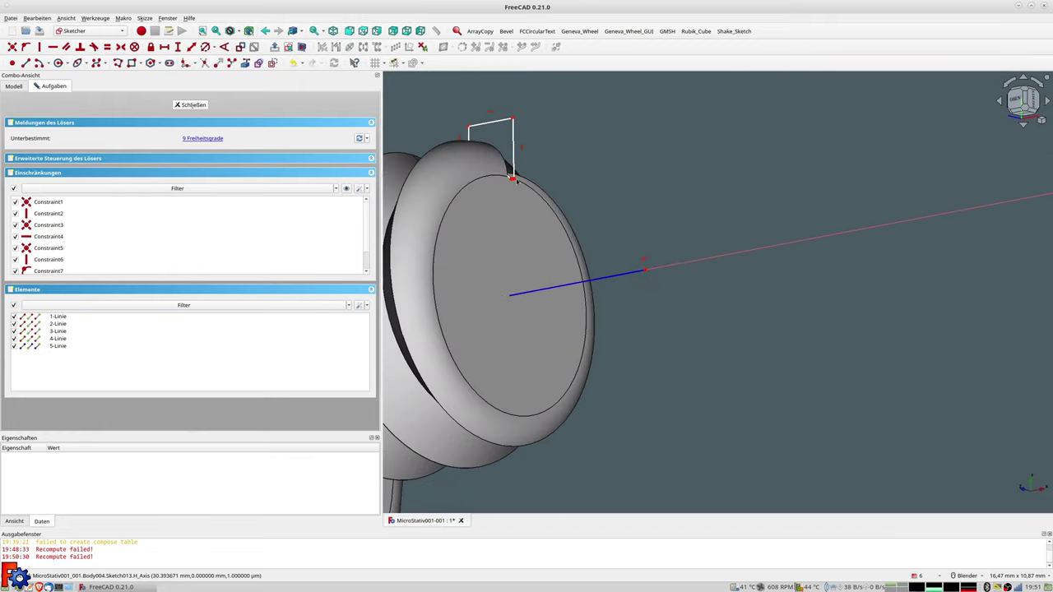
{"action": "middle_click_drag", "start_coordinate": [538, 187], "coordinate": [544, 195]}
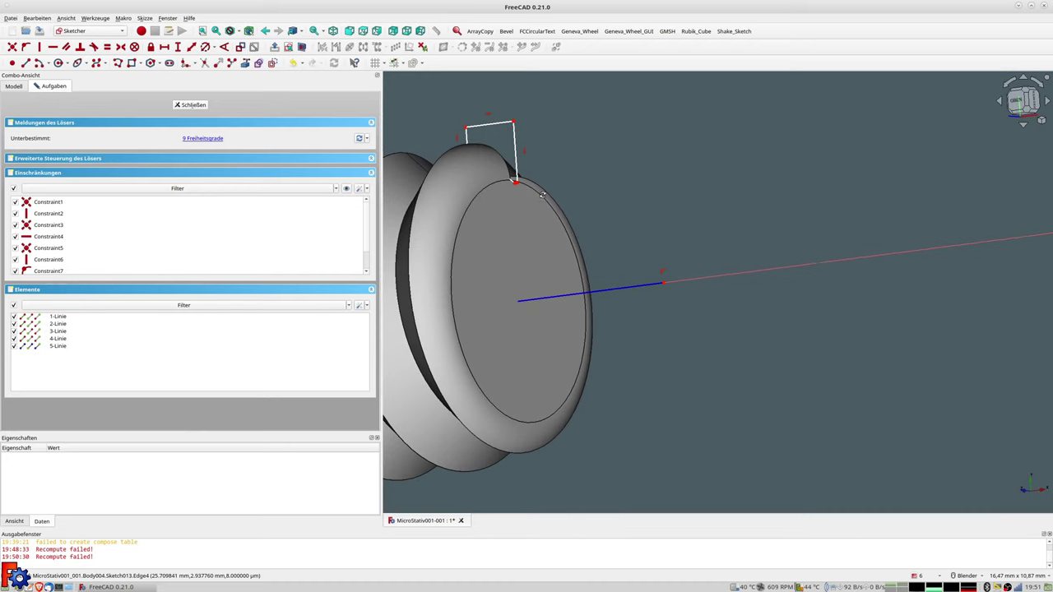
Turn the profile's vertical edge into construction geometry.
{"action": "left_click", "coordinate": [518, 159]}
{"action": "left_click_drag", "start_coordinate": [523, 156], "coordinate": [529, 154]}
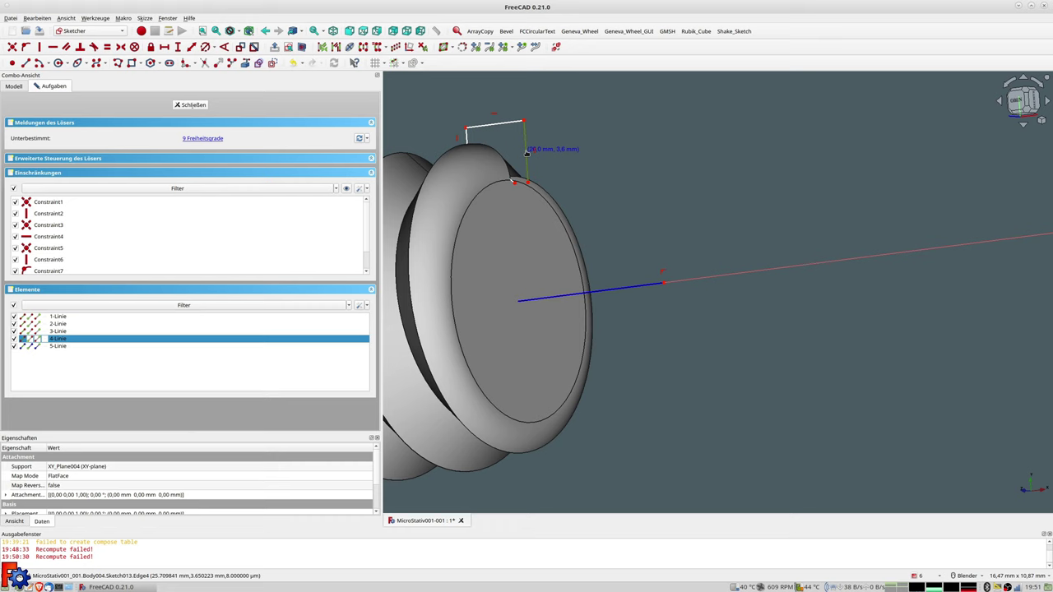
{"action": "left_click_drag", "start_coordinate": [525, 150], "coordinate": [525, 151]}
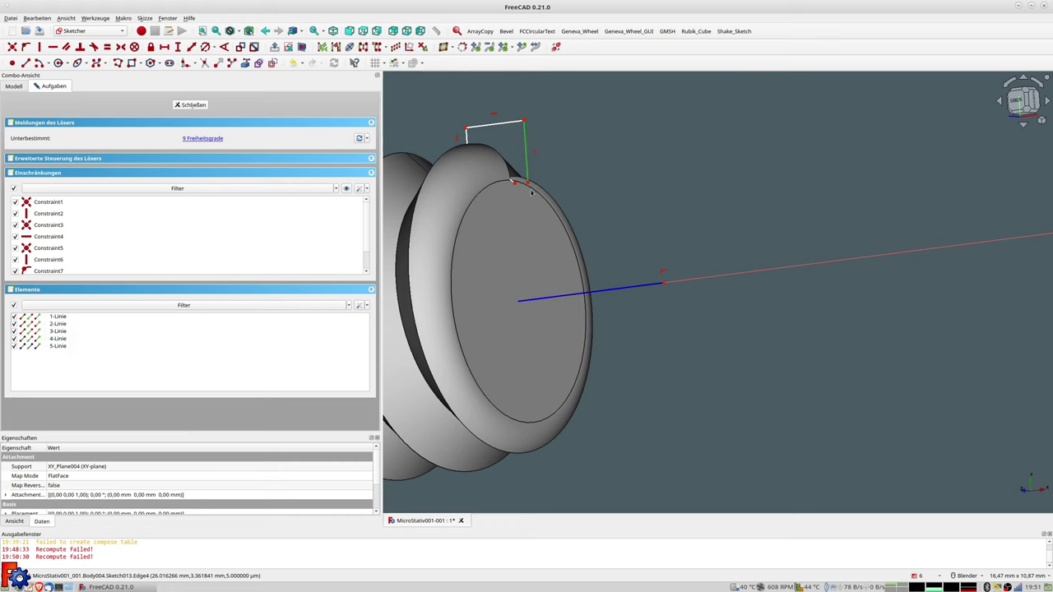
{"action": "key", "text": "g"}
{"action": "key", "text": "n"}
Draw a short line at the top vertex and constrain it horizontal.
{"action": "left_click", "coordinate": [25, 63]}
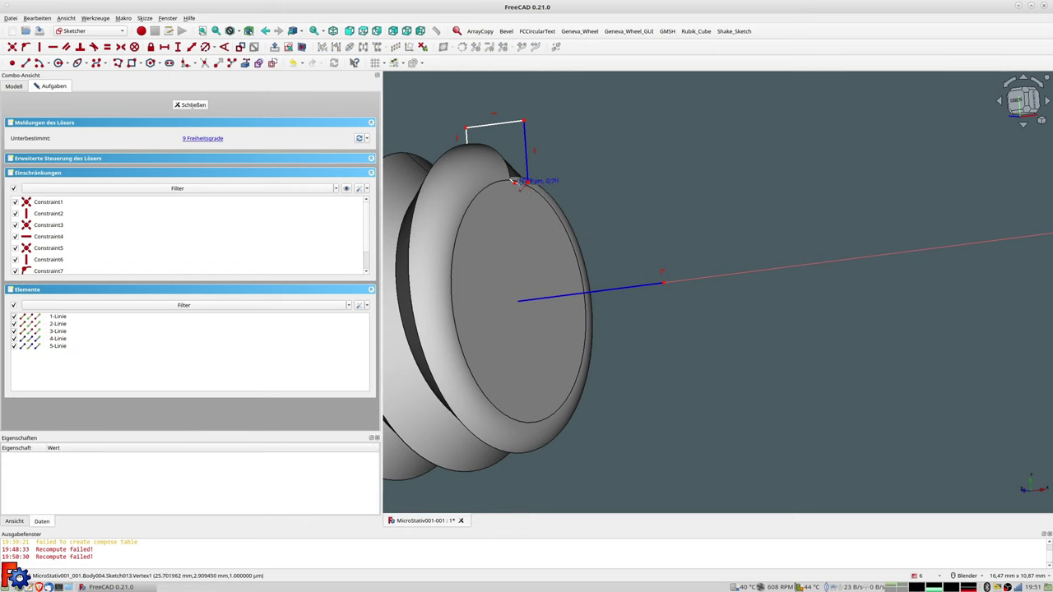
{"action": "left_click", "coordinate": [520, 183]}
{"action": "key", "text": "Escape"}
{"action": "left_click", "coordinate": [519, 184]}
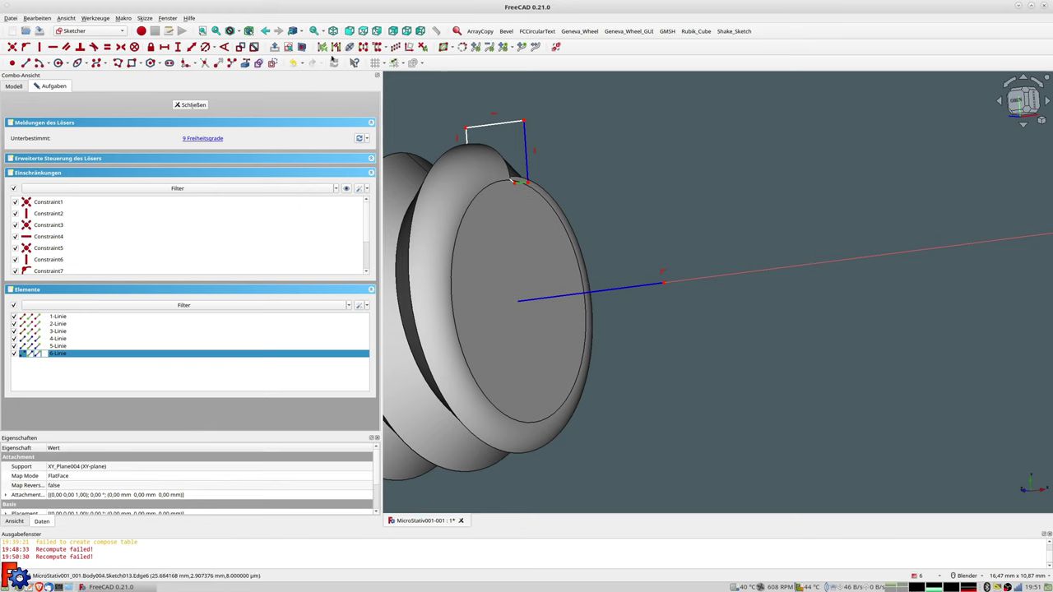
{"action": "left_click", "coordinate": [275, 65]}
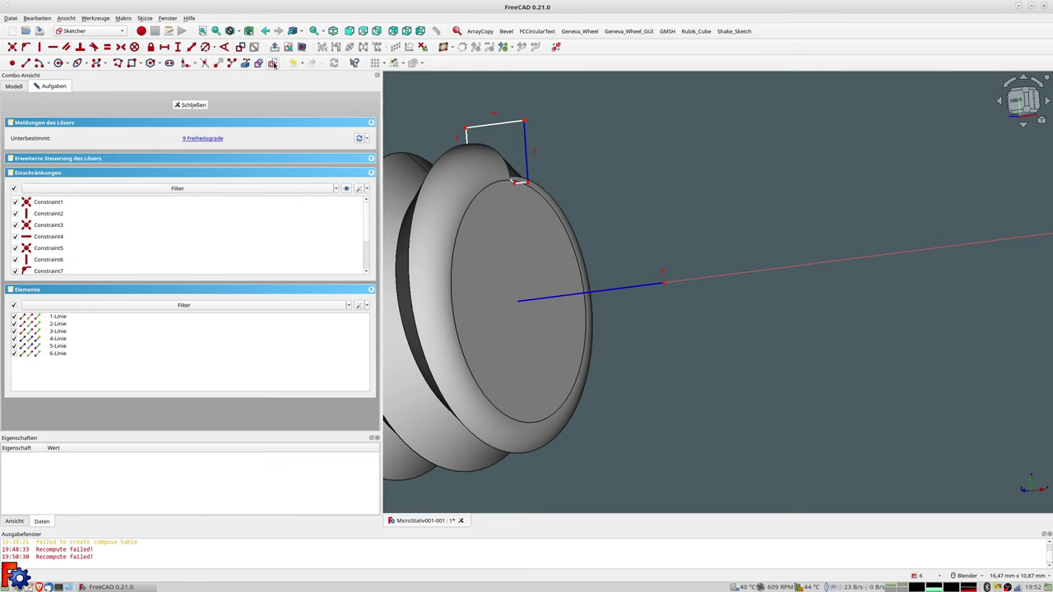
{"action": "scroll", "coordinate": [521, 177], "scroll_direction": "up", "scroll_amount": 2}
{"action": "scroll", "coordinate": [524, 168], "scroll_direction": "up", "scroll_amount": 3}
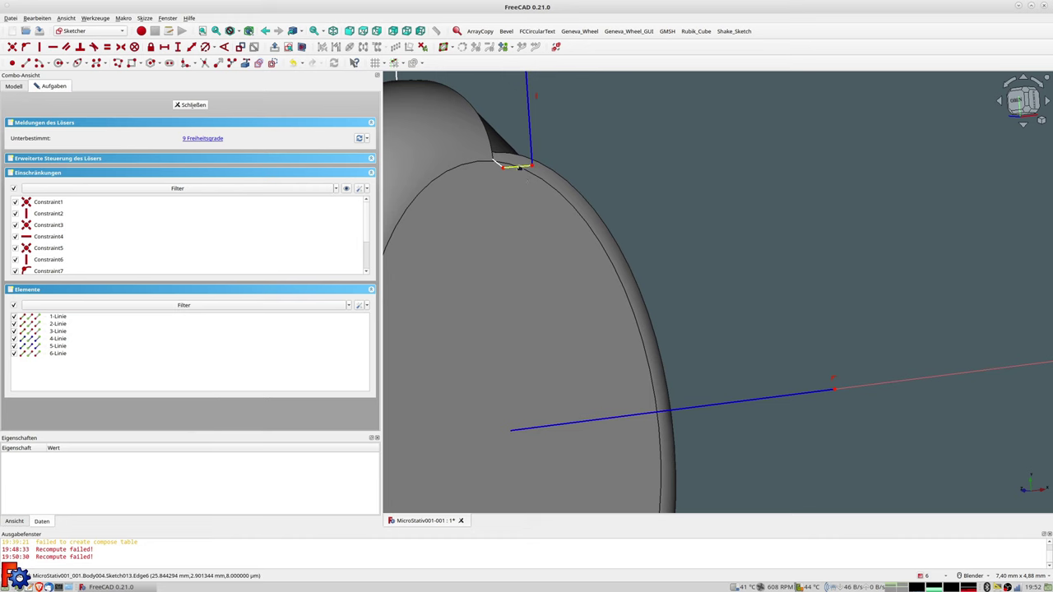
{"action": "left_click", "coordinate": [519, 168]}
{"action": "key", "text": "h"}
Switch to the Top view and close Sketch013.
{"action": "scroll", "coordinate": [539, 196], "scroll_direction": "down", "scroll_amount": 3}
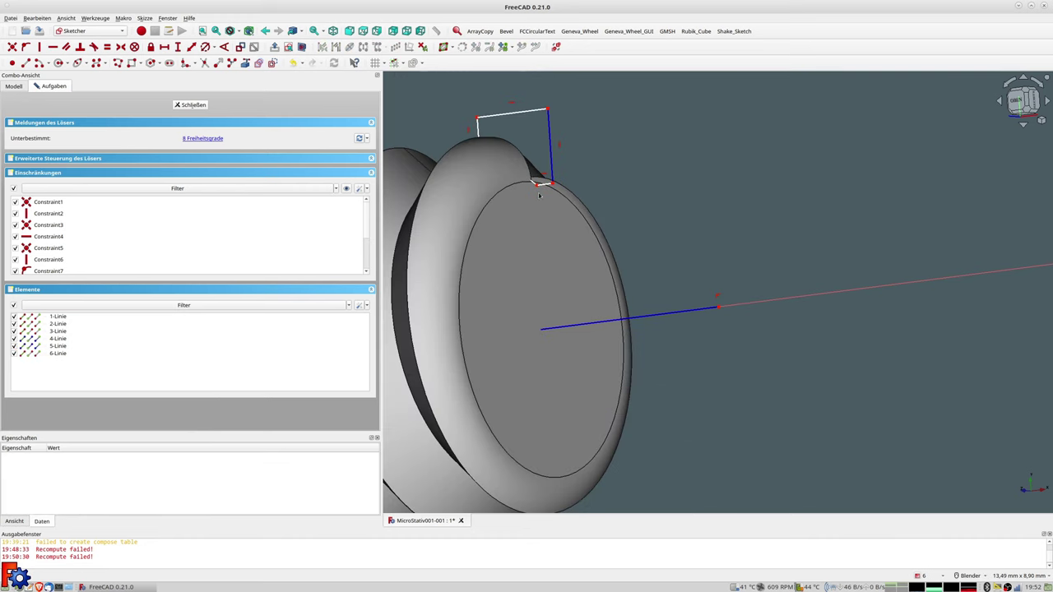
{"action": "left_click", "coordinate": [551, 134]}
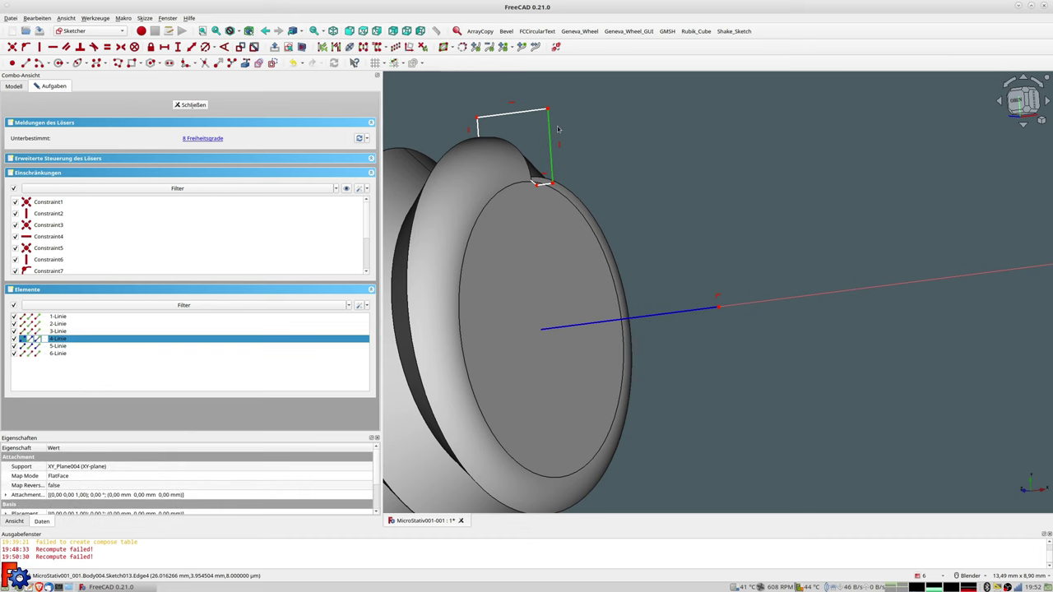
{"action": "left_click", "coordinate": [680, 155]}
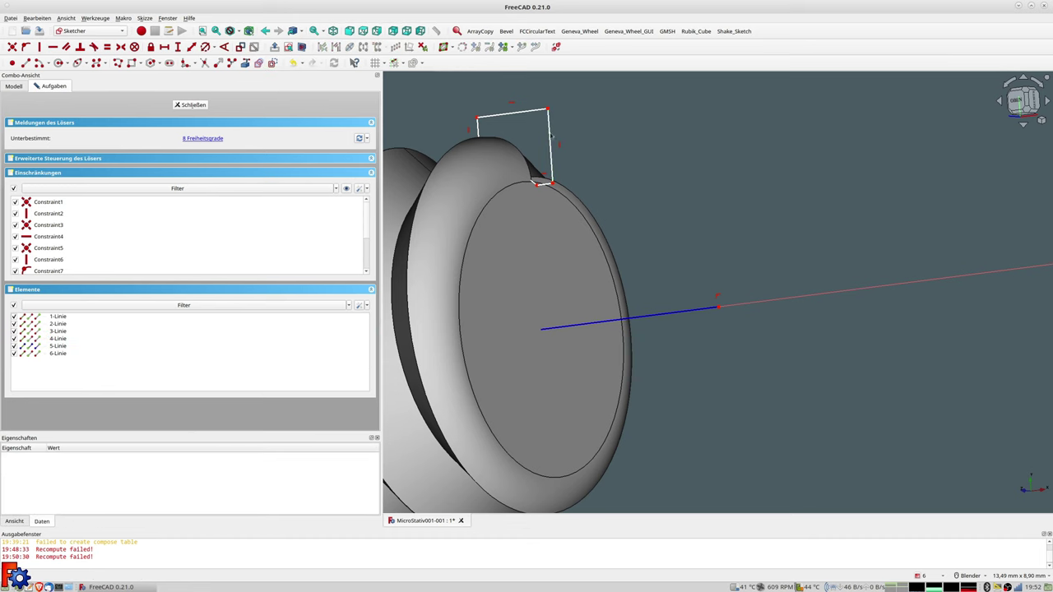
{"action": "scroll", "coordinate": [680, 155], "scroll_direction": "down", "scroll_amount": 1}
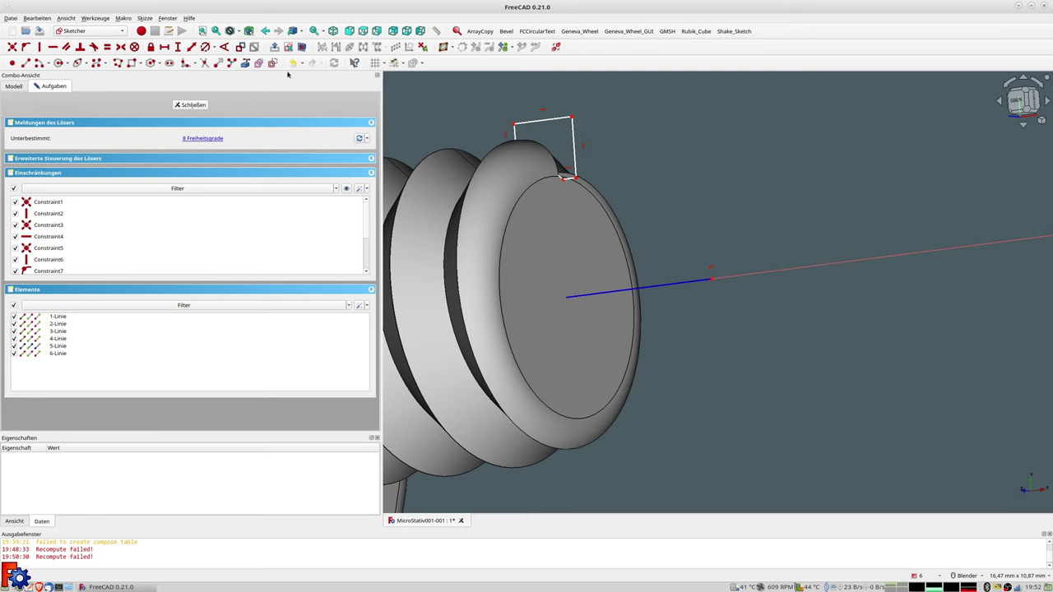
{"action": "left_click", "coordinate": [288, 47]}
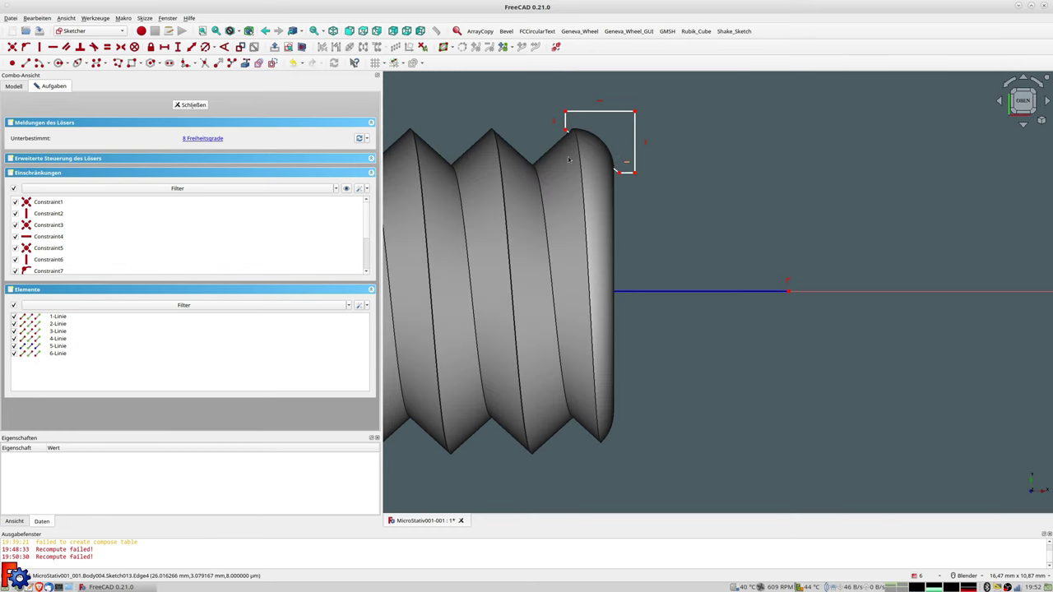
{"action": "left_click", "coordinate": [190, 105]}
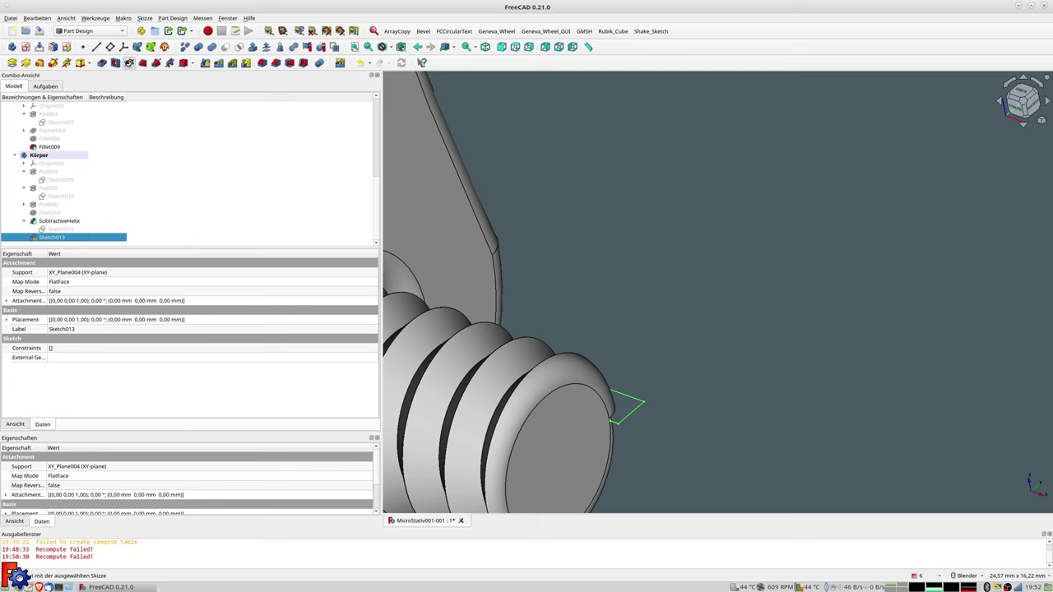
Groove Sketch013 a full 360° around its construction line (Konstruktionslinie 1).
{"action": "left_click", "coordinate": [128, 63]}
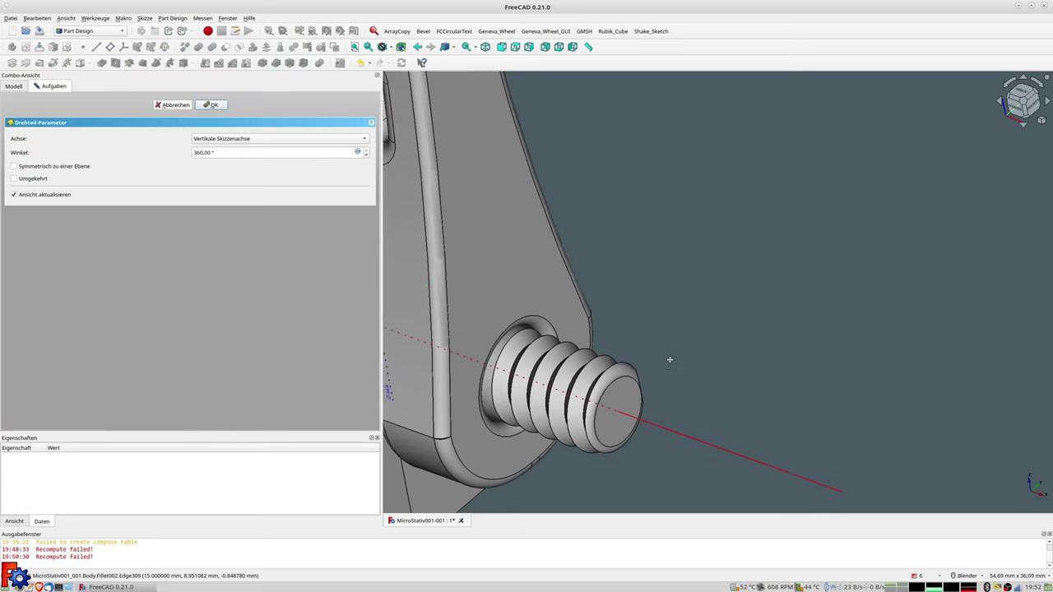
{"action": "middle_click_drag", "start_coordinate": [691, 278], "coordinate": [654, 275]}
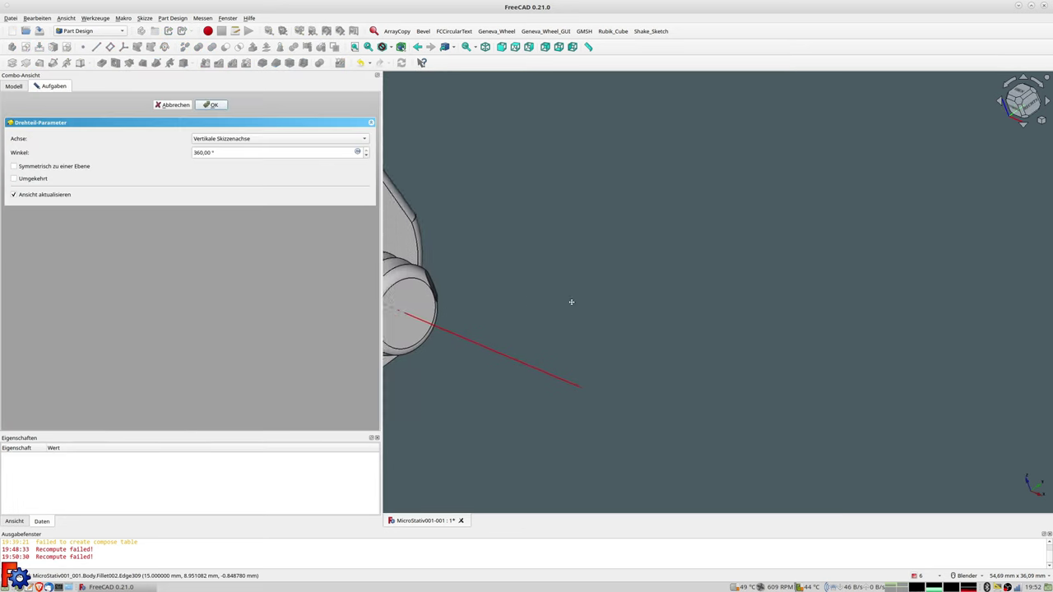
{"action": "middle_click_drag", "start_coordinate": [571, 302], "coordinate": [658, 296], "text": "shift"}
{"action": "left_click", "coordinate": [247, 139]}
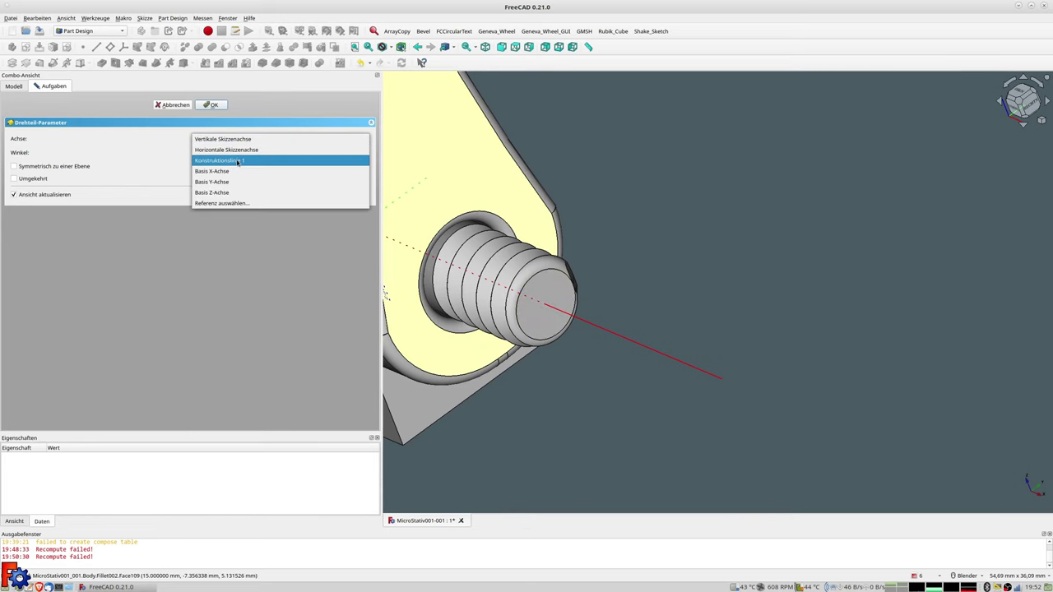
{"action": "left_click", "coordinate": [237, 161]}
{"action": "mouse_move", "coordinate": [478, 302]}
{"action": "middle_mouse_down"}
{"action": "mouse_move", "coordinate": [592, 348]}
{"action": "mouse_move", "coordinate": [576, 357]}
{"action": "mouse_move", "coordinate": [596, 343]}
{"action": "mouse_move", "coordinate": [1051, 289]}
{"action": "mouse_move", "coordinate": [865, 322]}
{"action": "mouse_move", "coordinate": [776, 288]}
{"action": "mouse_move", "coordinate": [881, 275]}
{"action": "mouse_move", "coordinate": [917, 344]}
{"action": "mouse_move", "coordinate": [536, 223]}
{"action": "mouse_move", "coordinate": [527, 271]}
{"action": "mouse_move", "coordinate": [583, 338]}
{"action": "mouse_move", "coordinate": [630, 330]}
{"action": "mouse_move", "coordinate": [667, 293]}
{"action": "mouse_move", "coordinate": [706, 219]}
{"action": "mouse_move", "coordinate": [736, 219]}
{"action": "mouse_move", "coordinate": [618, 252]}
{"action": "mouse_move", "coordinate": [650, 243]}
{"action": "mouse_move", "coordinate": [654, 301]}
{"action": "mouse_move", "coordinate": [630, 298]}
{"action": "mouse_move", "coordinate": [640, 305]}
{"action": "middle_mouse_up"}
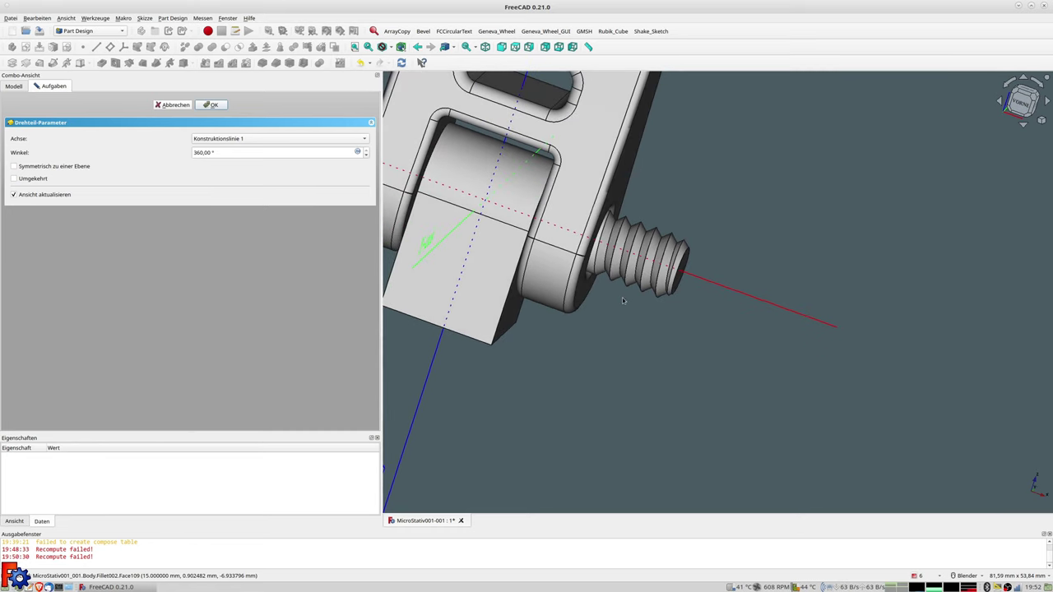
{"action": "left_click", "coordinate": [213, 106]}
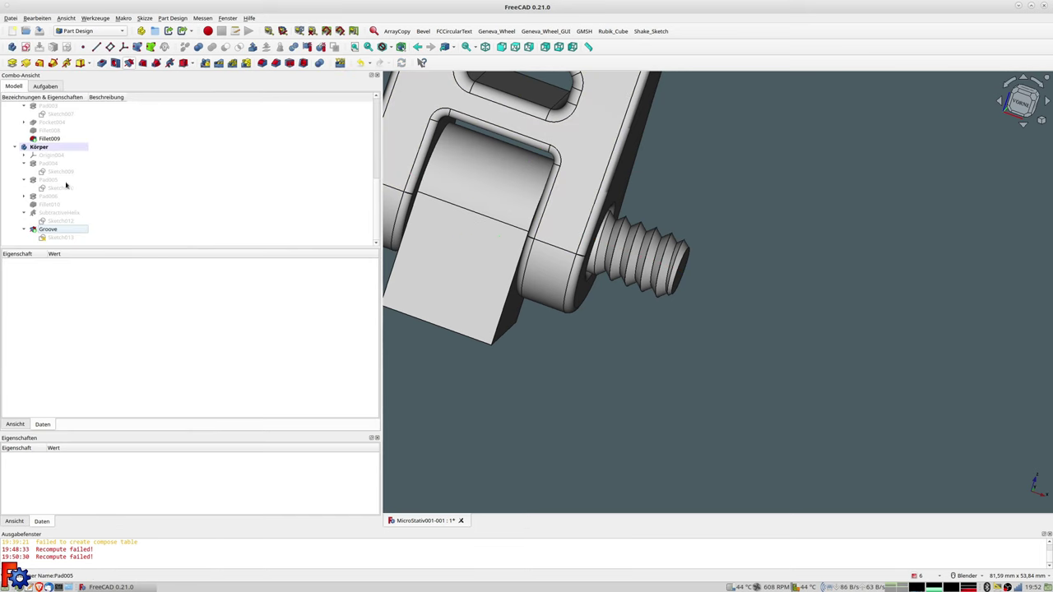
Rename the Körper body to Schraube.
{"action": "left_click", "coordinate": [38, 147]}
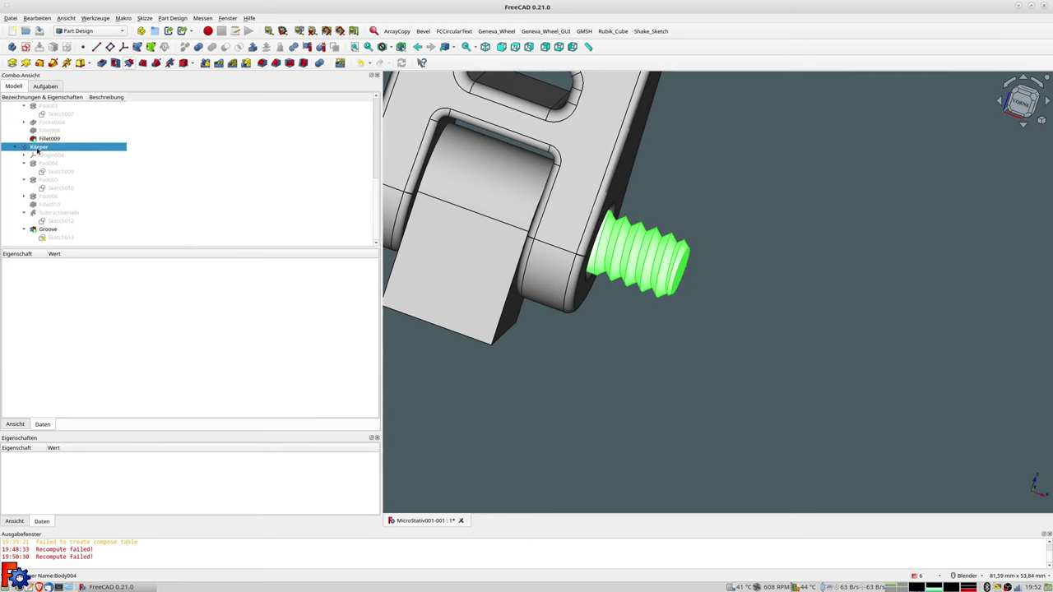
{"action": "left_click", "coordinate": [39, 148]}
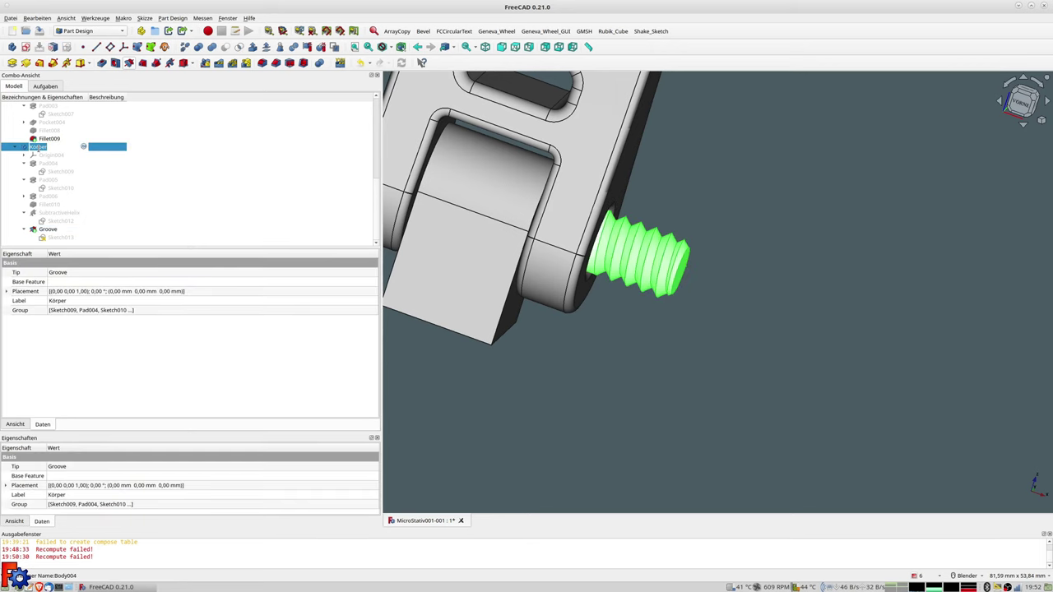
{"action": "type", "text": "Schrau"}
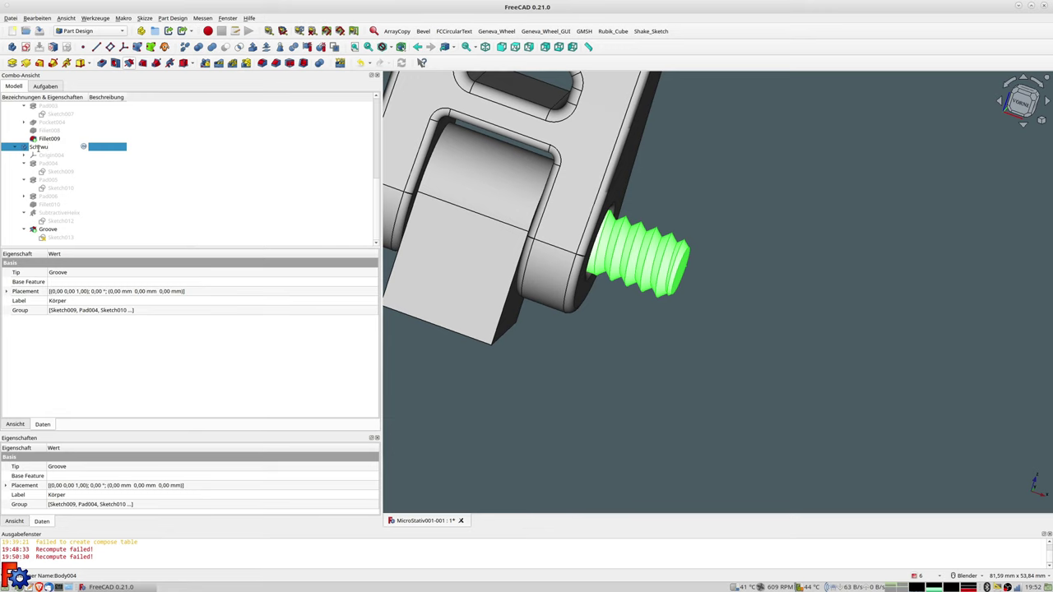
{"action": "key", "text": "BackSpace"}
{"action": "type", "text": "ub"}
{"action": "key", "text": "Return"}
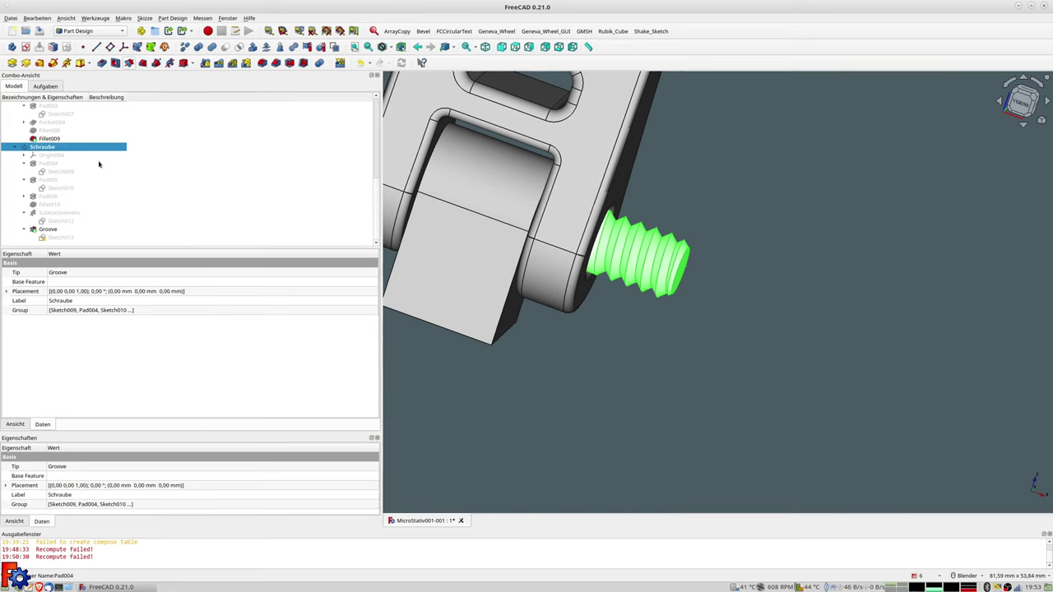
{"action": "scroll", "coordinate": [97, 161], "scroll_direction": "up", "scroll_amount": 5}
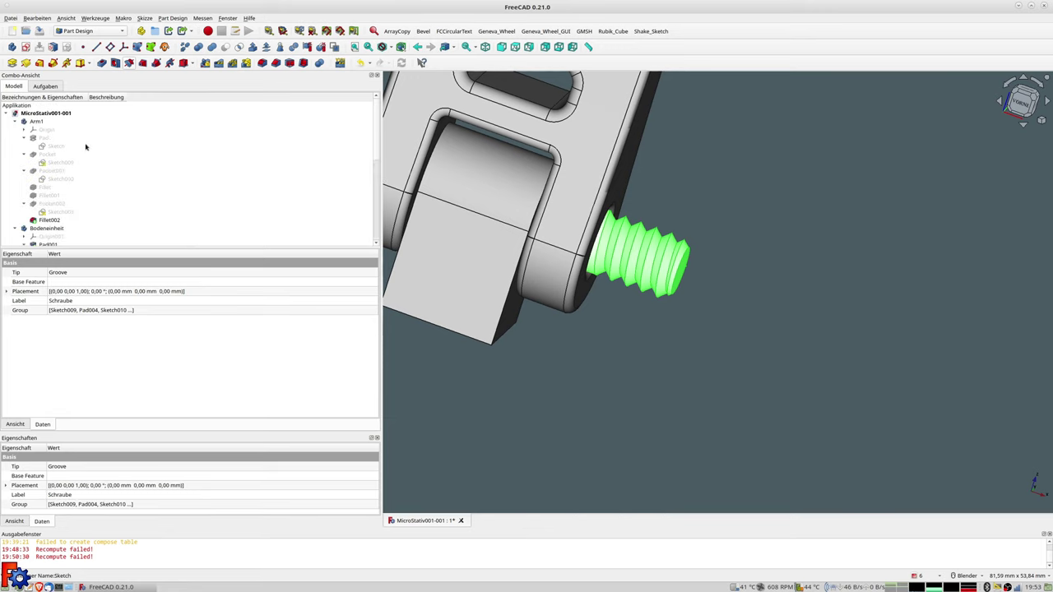
Hide Arm1 and Bodeneinheit, leaving only the screw visible with its hex end in view.
{"action": "left_click", "coordinate": [33, 121]}
{"action": "key", "text": "space"}
{"action": "left_click", "coordinate": [45, 228]}
{"action": "key", "text": "space"}
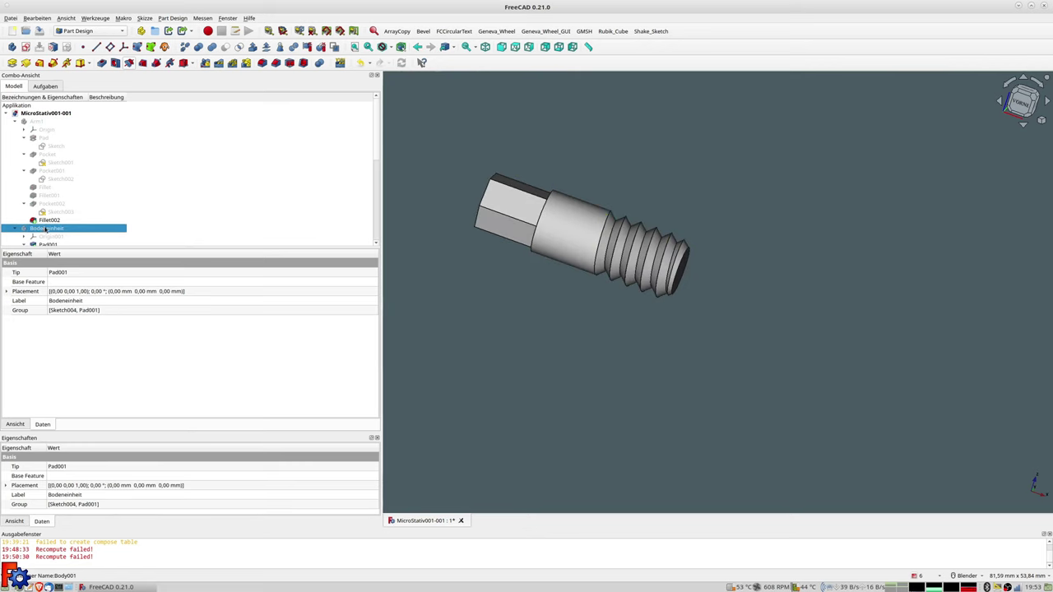
{"action": "scroll", "coordinate": [466, 253], "scroll_direction": "down", "scroll_amount": 5}
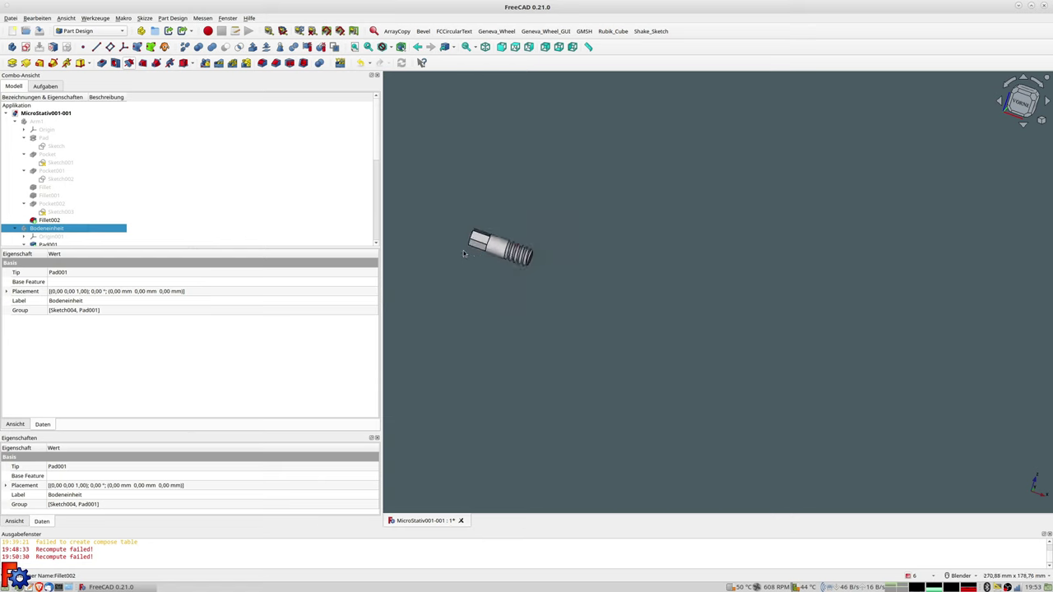
{"action": "scroll", "coordinate": [466, 254], "scroll_direction": "up", "scroll_amount": 5}
{"action": "middle_click_drag", "start_coordinate": [583, 298], "coordinate": [680, 315]}
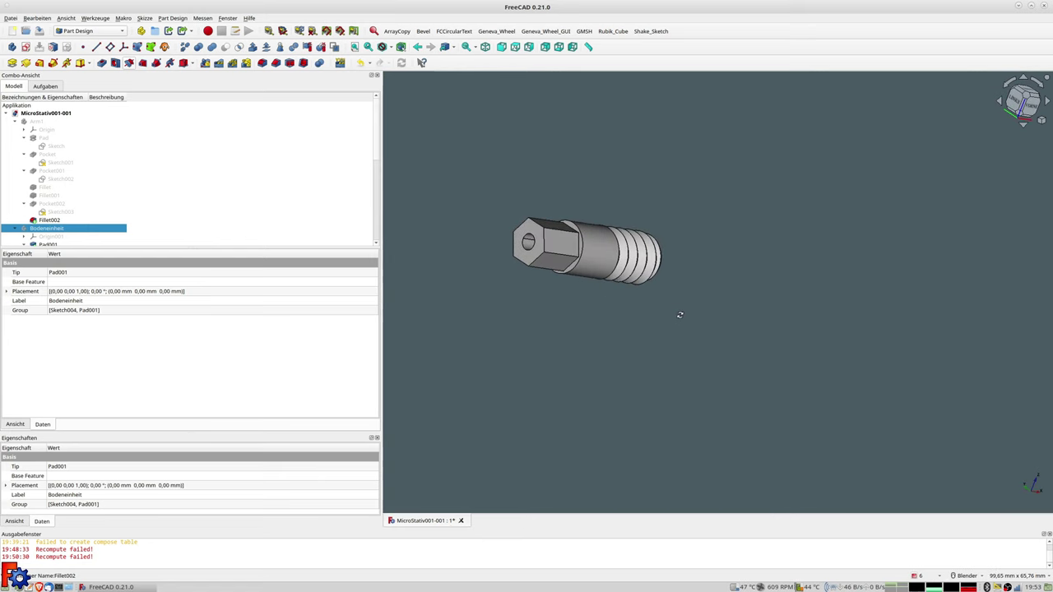
{"action": "scroll", "coordinate": [617, 309], "scroll_direction": "up", "scroll_amount": 2}
{"action": "middle_click_drag", "start_coordinate": [604, 307], "coordinate": [662, 277]}
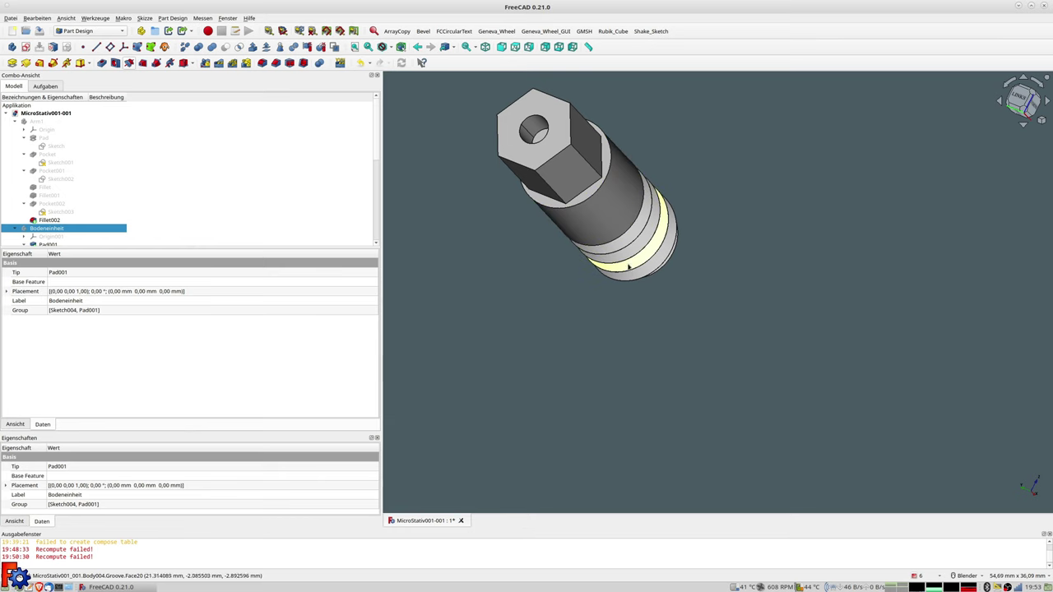
{"action": "scroll", "coordinate": [552, 239], "scroll_direction": "down", "scroll_amount": 2}
{"action": "middle_click_drag", "start_coordinate": [552, 240], "coordinate": [532, 259]}
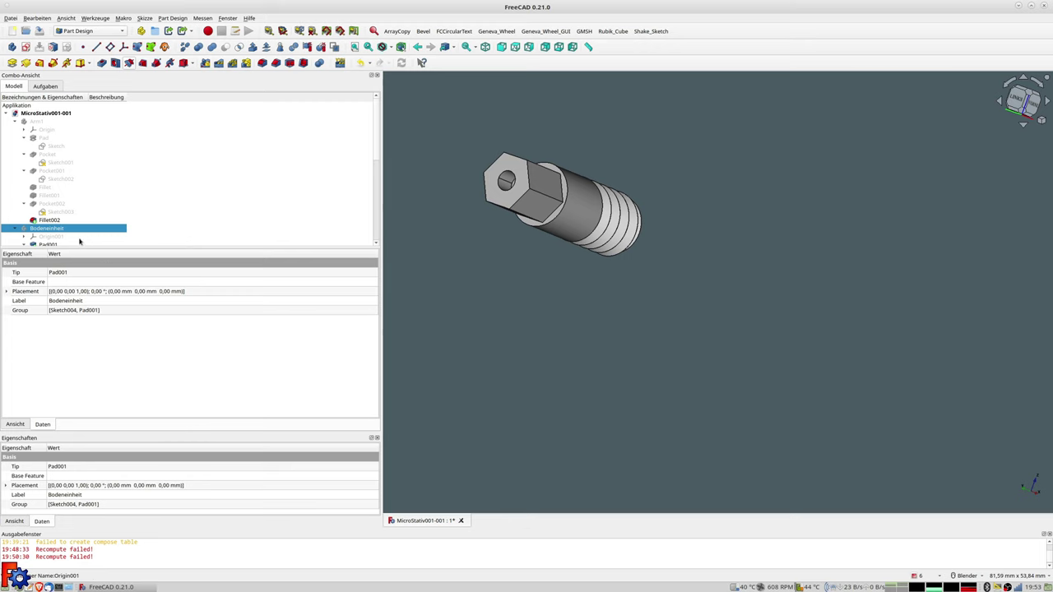
{"action": "scroll", "coordinate": [72, 237], "scroll_direction": "down", "scroll_amount": 5}
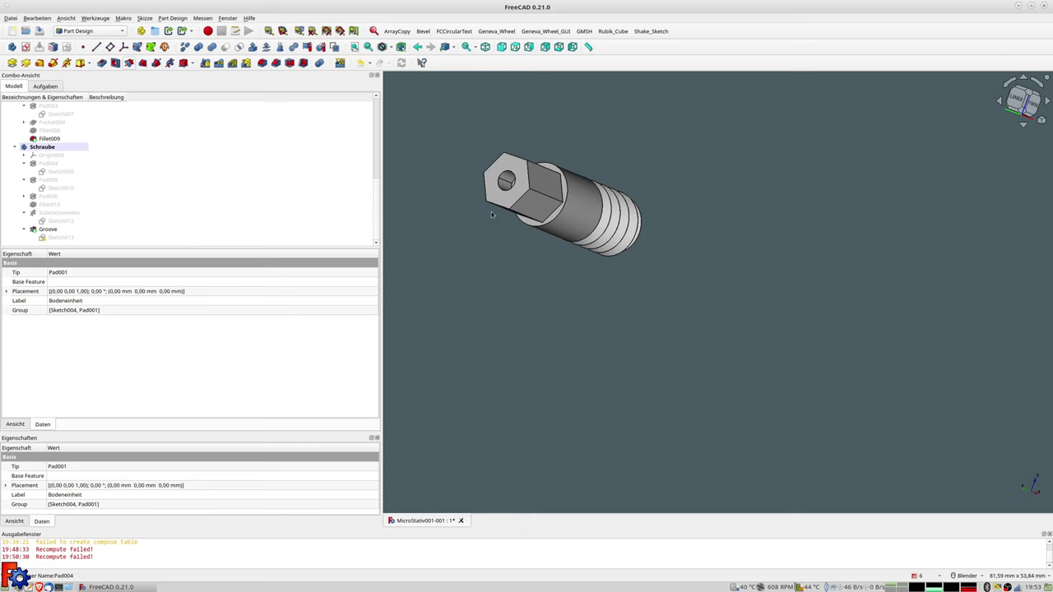
Start a new sketch on the screw's hex end face.
{"action": "left_click", "coordinate": [507, 199]}
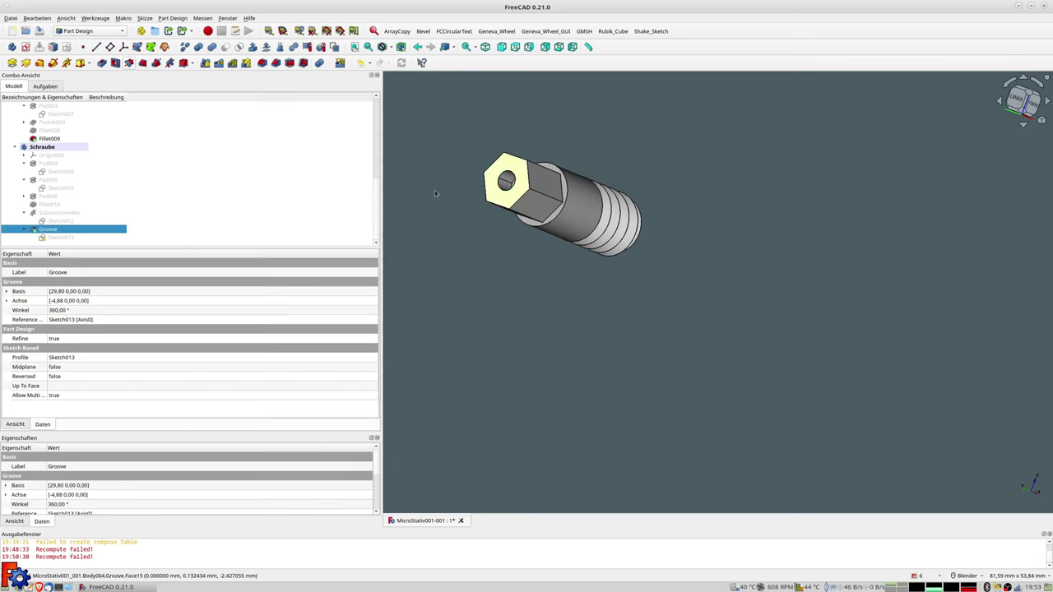
{"action": "left_click", "coordinate": [25, 46]}
{"action": "scroll", "coordinate": [811, 339], "scroll_direction": "up", "scroll_amount": 5}
{"action": "middle_click_drag", "start_coordinate": [887, 340], "coordinate": [630, 303], "text": "shift"}
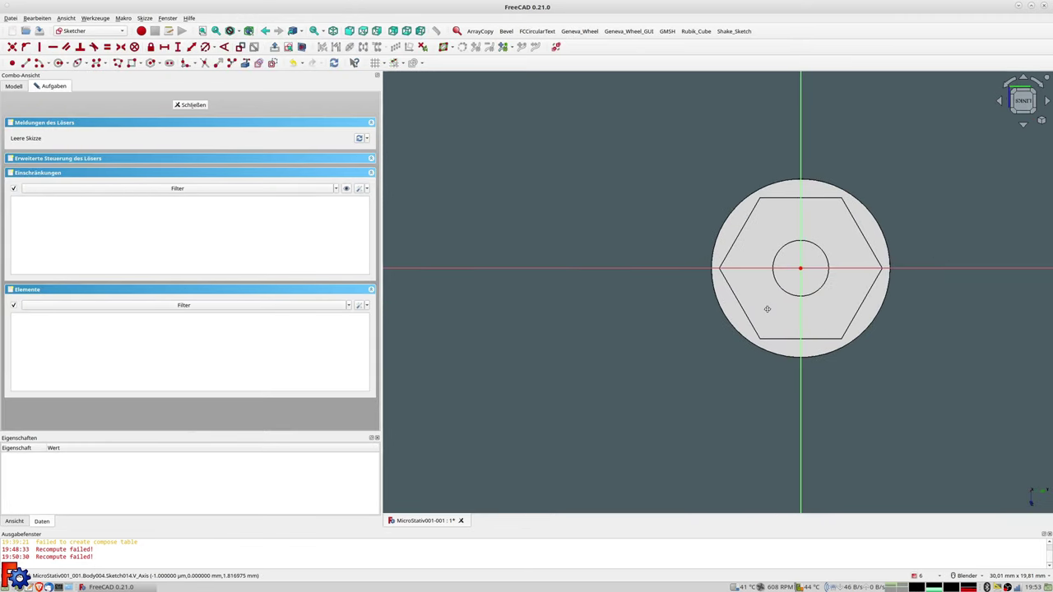
Draw a rectangle below the hex face and begin a hexagon centred on the origin.
{"action": "left_click", "coordinate": [130, 63]}
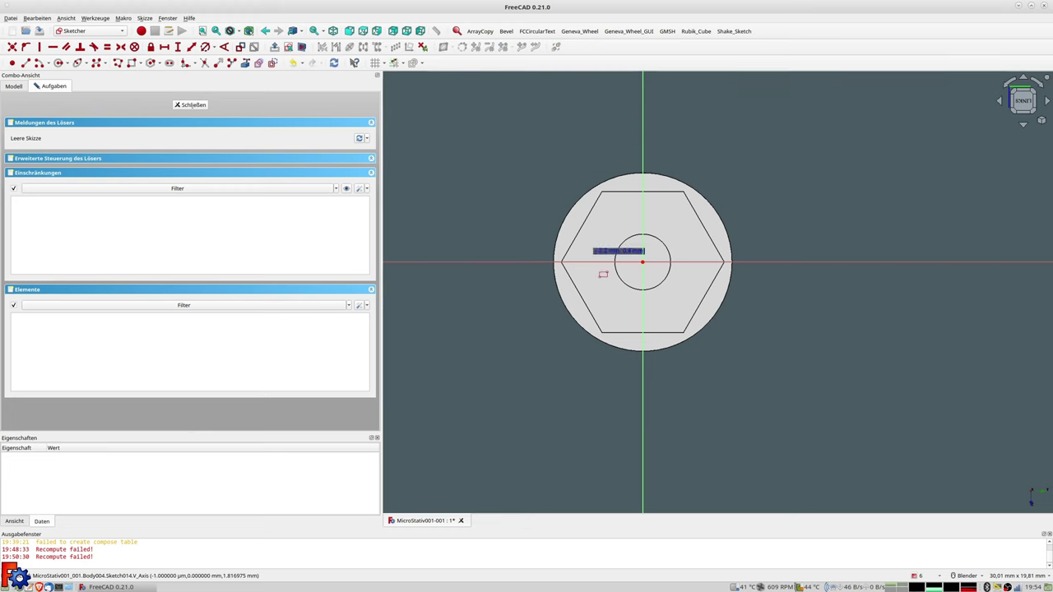
{"action": "left_click", "coordinate": [551, 335]}
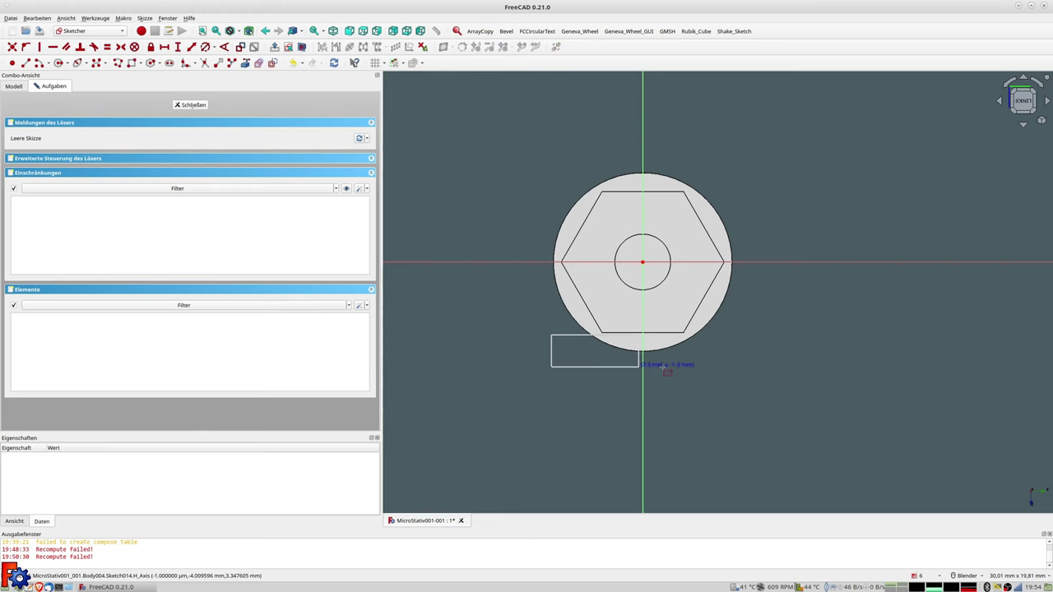
{"action": "left_click", "coordinate": [738, 377]}
{"action": "scroll", "coordinate": [664, 354], "scroll_direction": "up", "scroll_amount": 2}
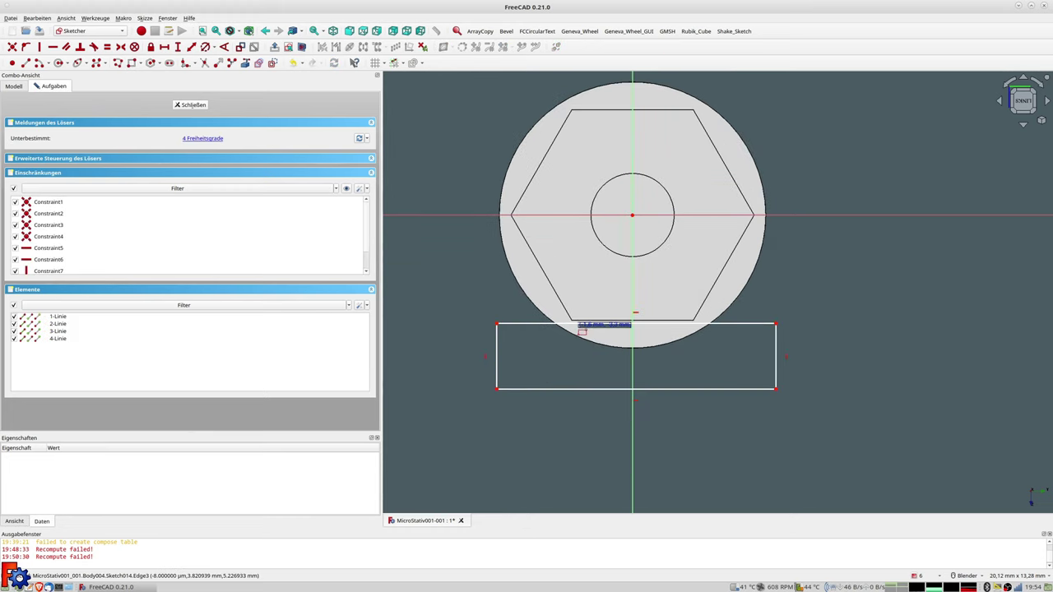
{"action": "right_click", "coordinate": [607, 296]}
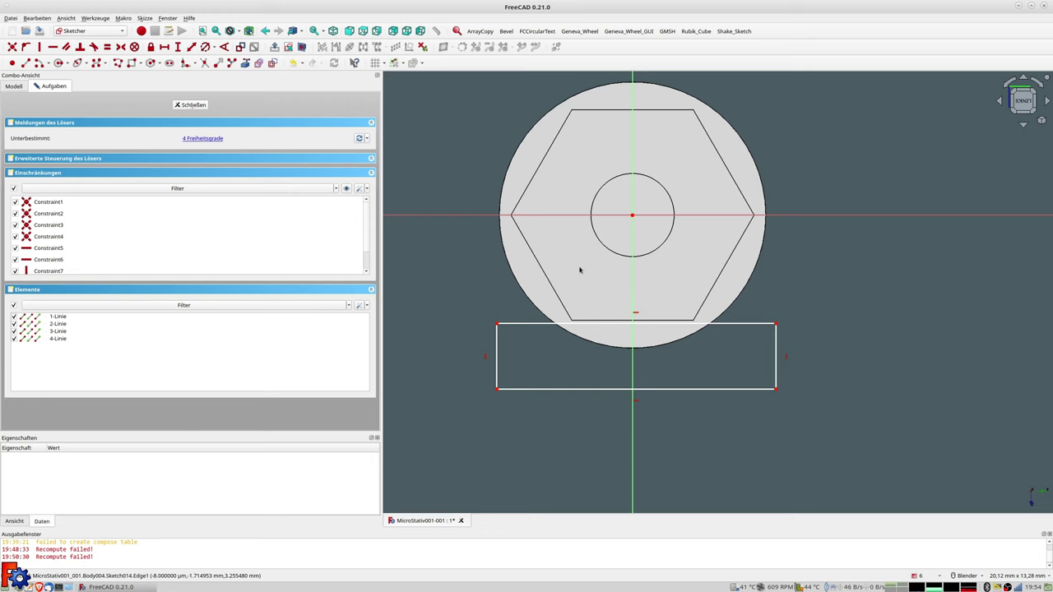
{"action": "left_click", "coordinate": [149, 65]}
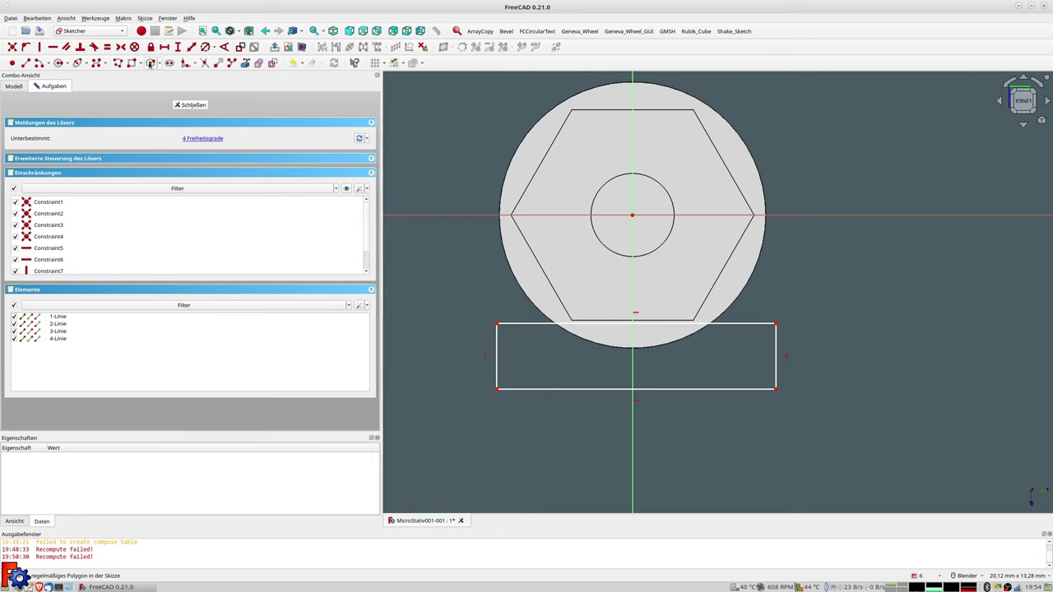
{"action": "left_click", "coordinate": [633, 216]}
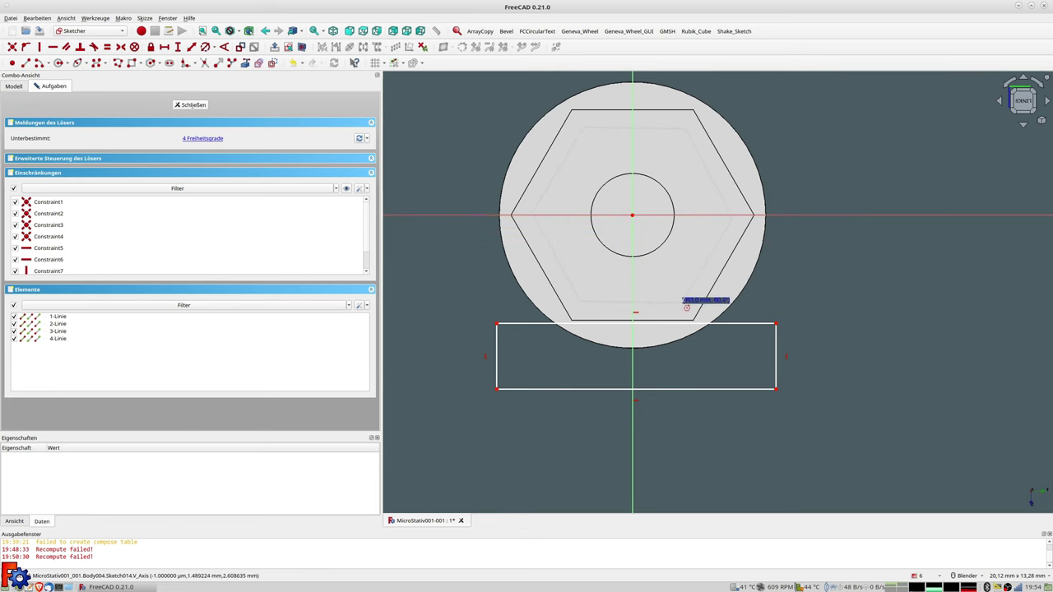
Complete the hexagon, make its bottom edge horizontal, and dimension its circle's diameter.
{"action": "left_click", "coordinate": [682, 301]}
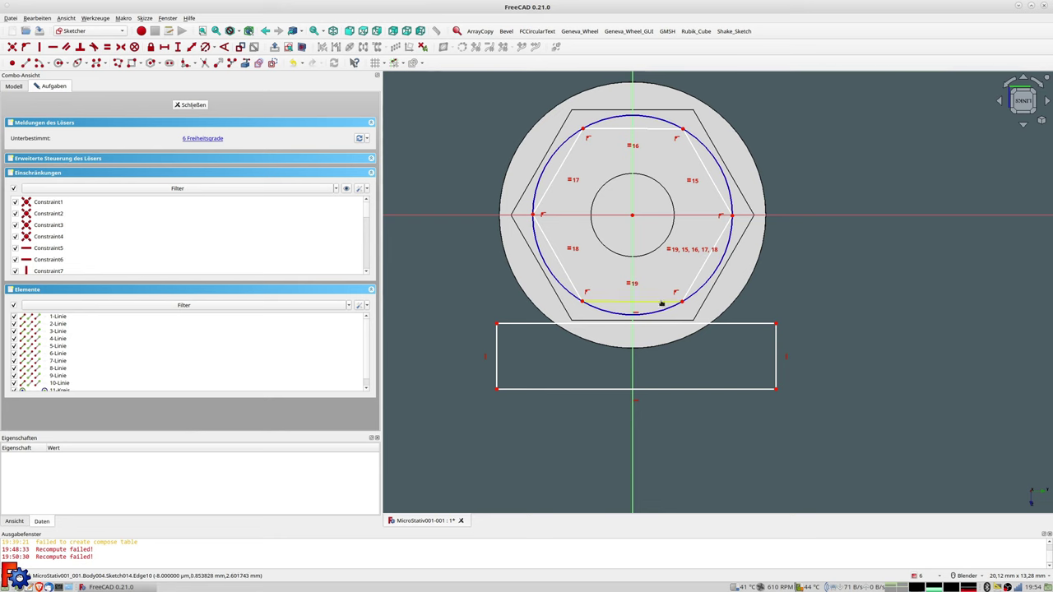
{"action": "left_click", "coordinate": [661, 303]}
{"action": "key", "text": "h"}
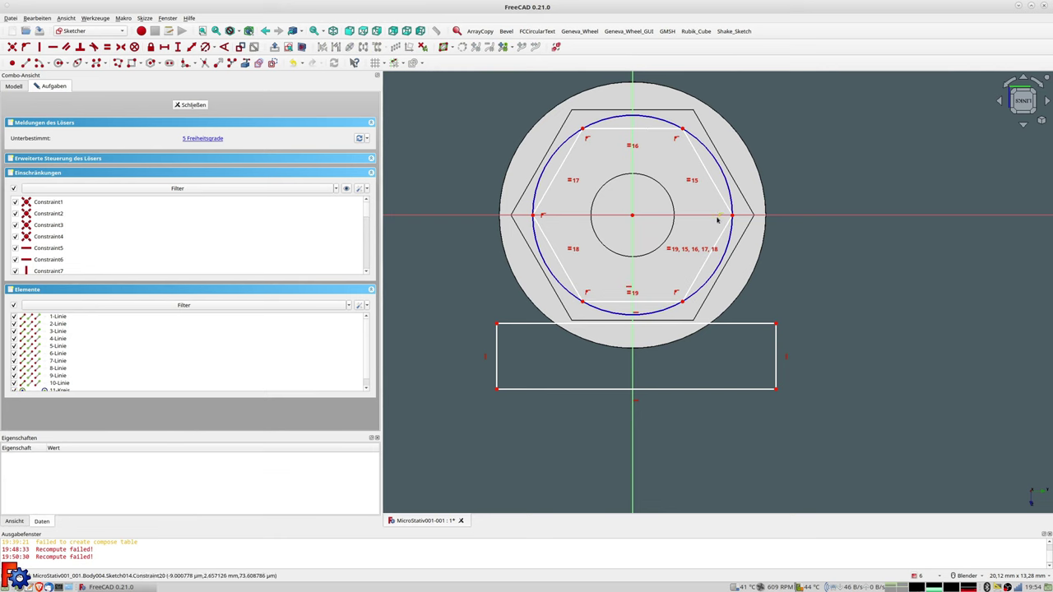
{"action": "left_click", "coordinate": [728, 238]}
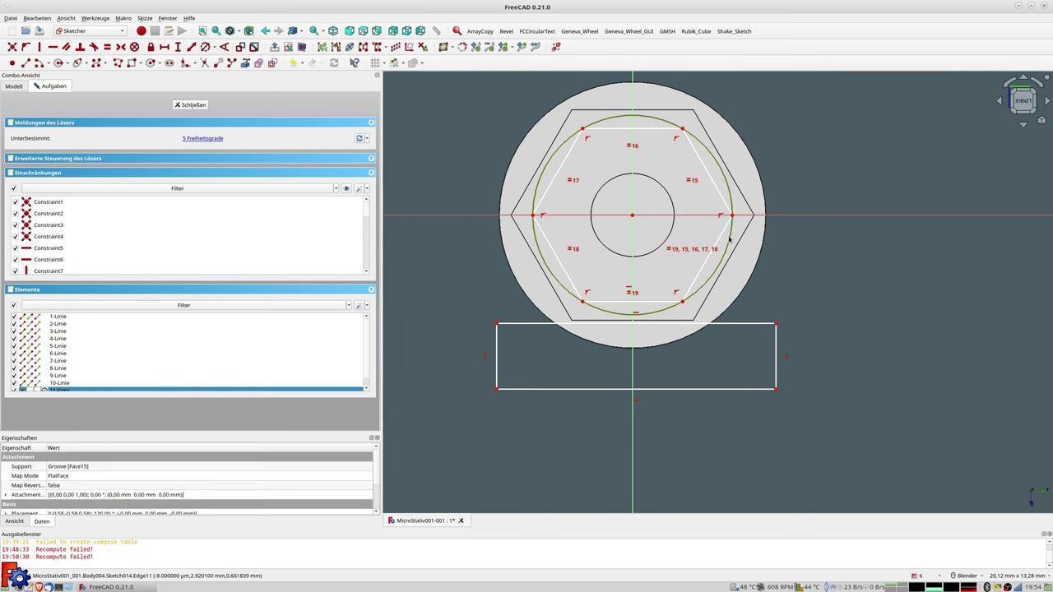
{"action": "left_click", "coordinate": [206, 47]}
{"action": "type", "text": "7,5"}
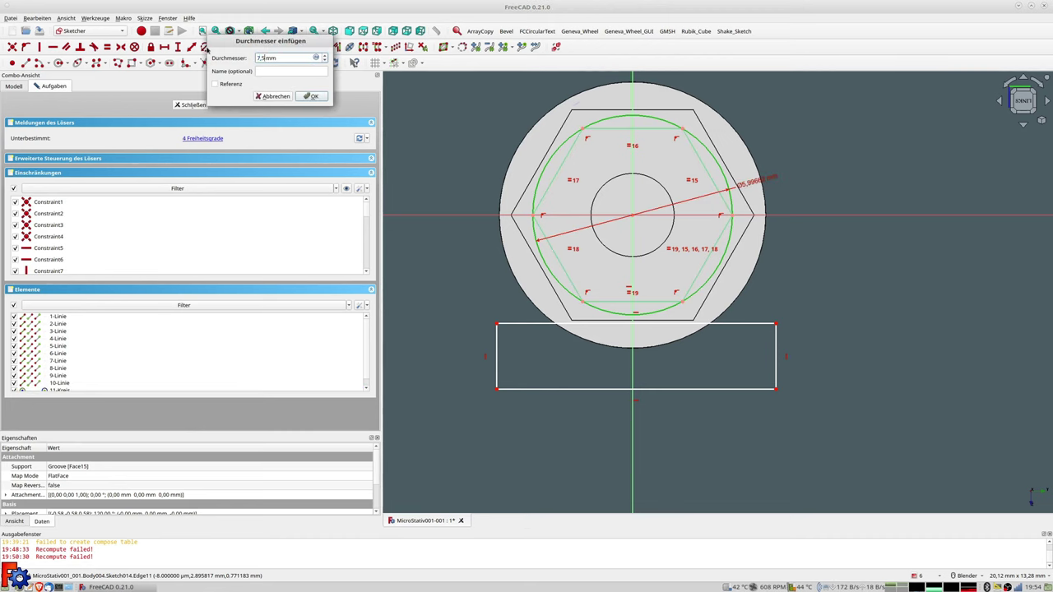
{"action": "key", "text": "Return"}
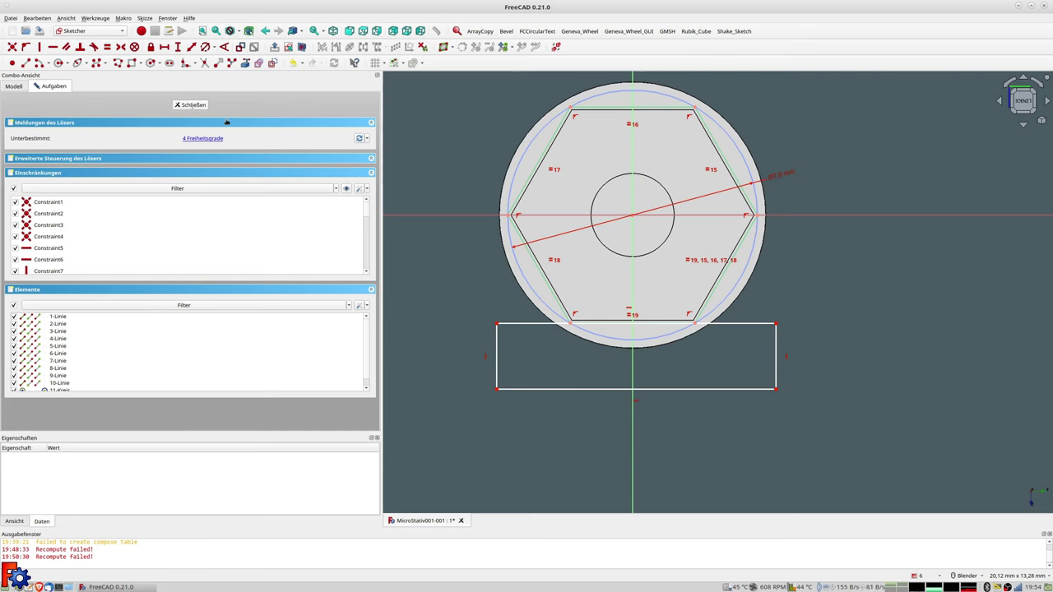
Correct the circle's diameter constraint to 7.5 mm.
{"action": "left_click", "coordinate": [782, 177]}
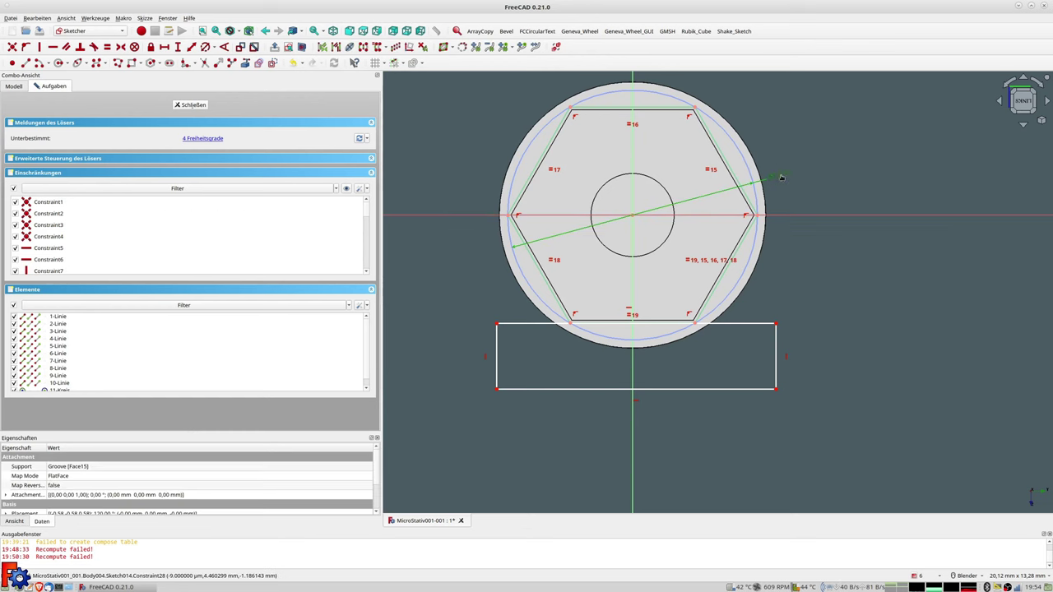
{"action": "double_click", "coordinate": [782, 177]}
{"action": "key", "text": "Right"}
{"action": "key", "text": "BackSpace"}
{"action": "type", "text": "3"}
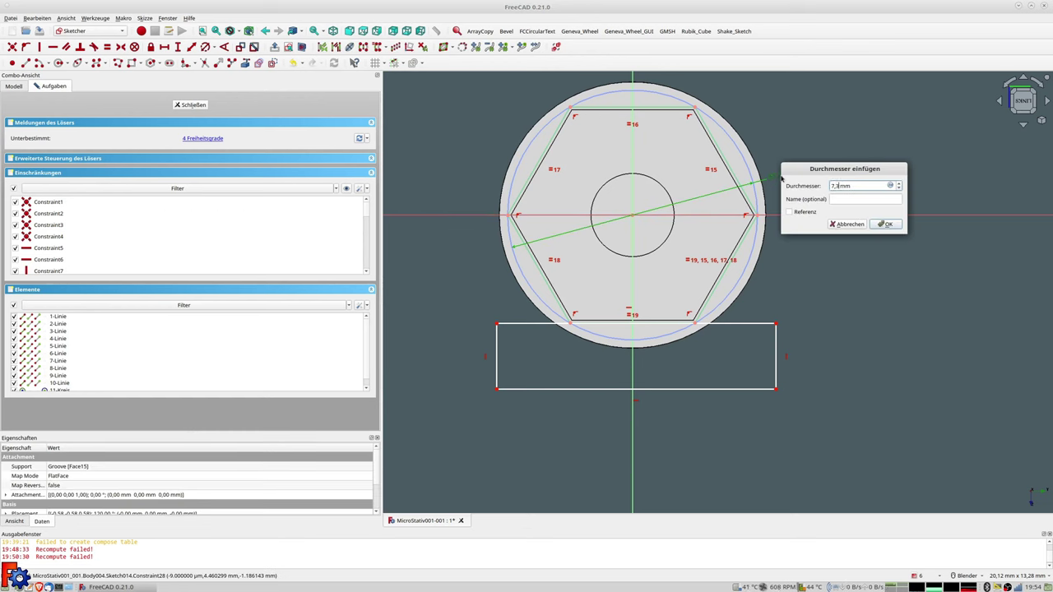
{"action": "key", "text": "Return"}
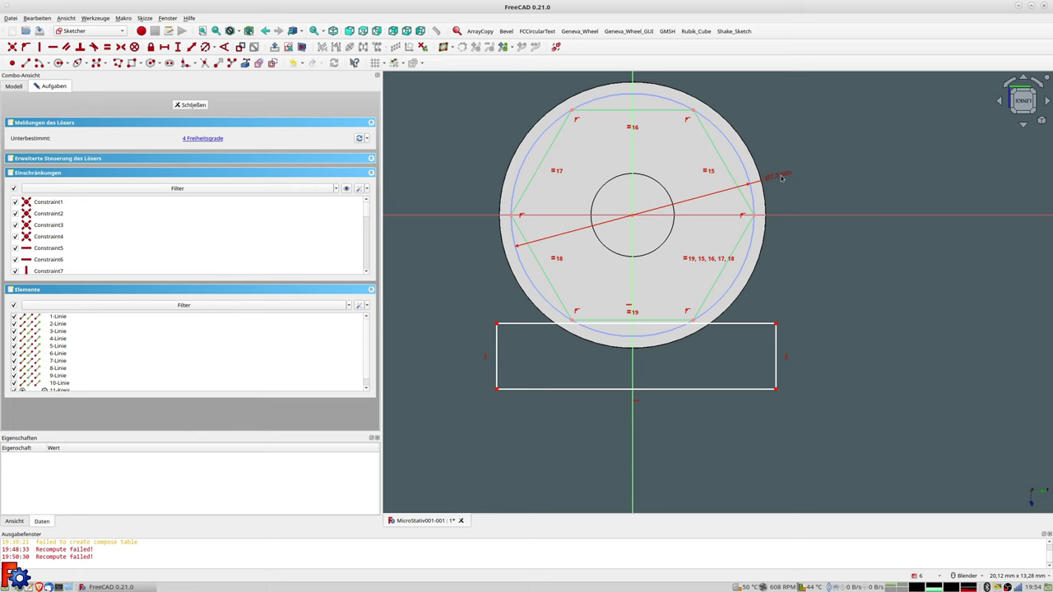
{"action": "double_click", "coordinate": [782, 177]}
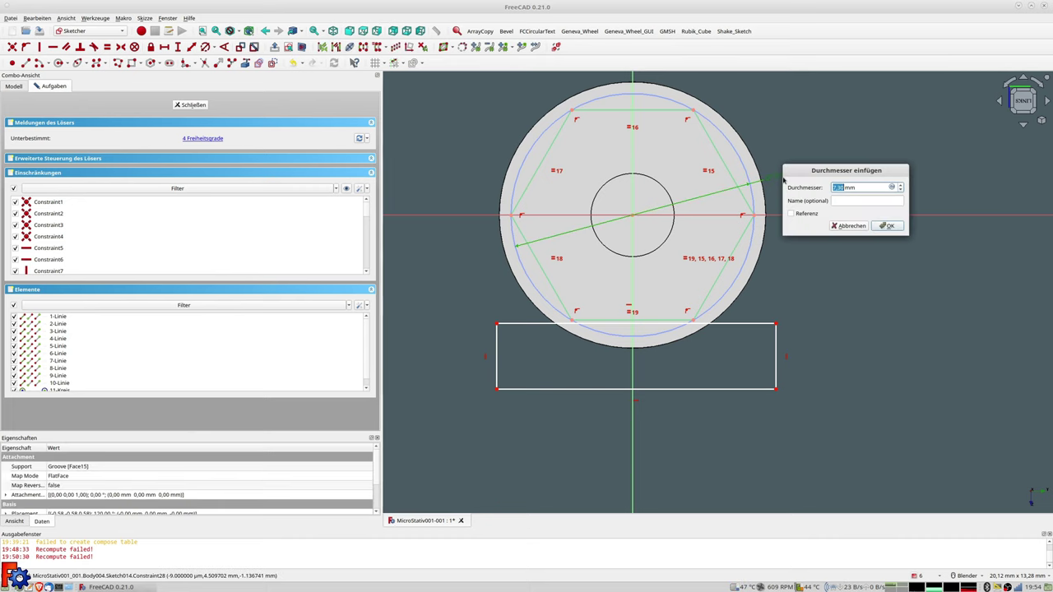
{"action": "key", "text": "Return"}
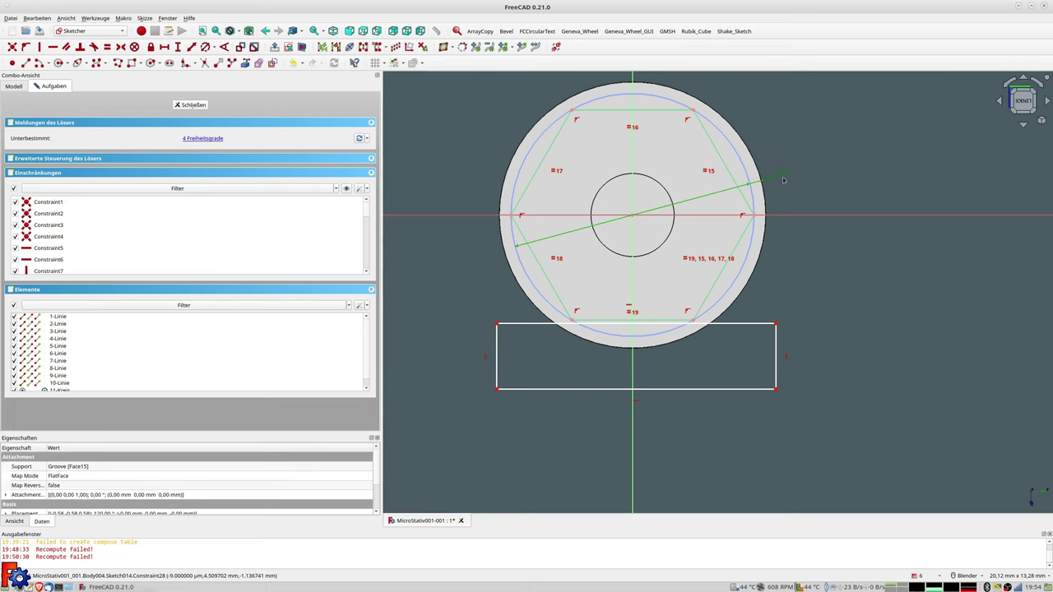
{"action": "scroll", "coordinate": [705, 358], "scroll_direction": "up", "scroll_amount": 3}
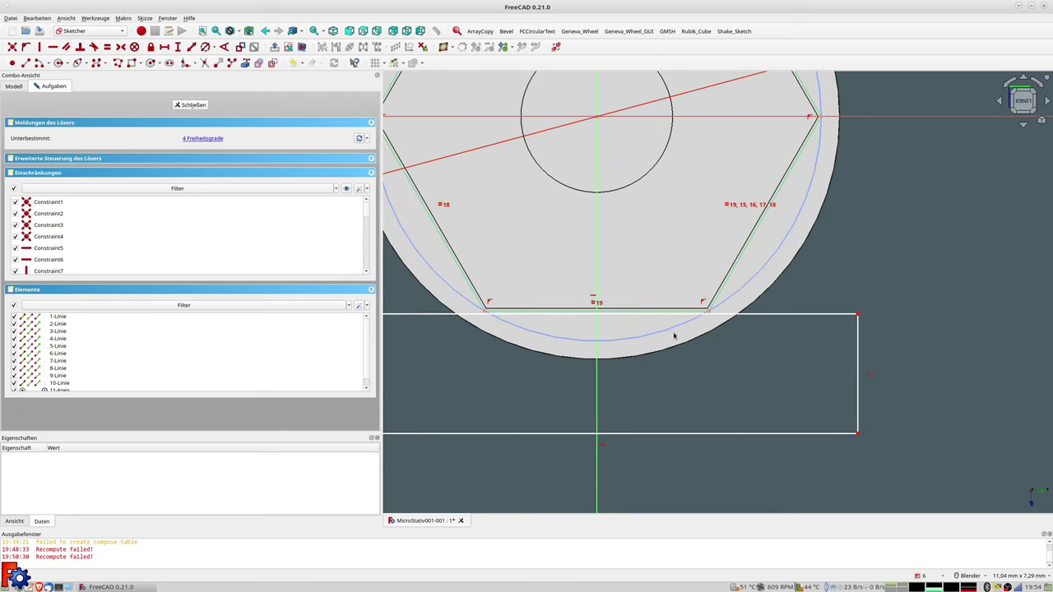
{"action": "scroll", "coordinate": [787, 146], "scroll_direction": "down", "scroll_amount": 3}
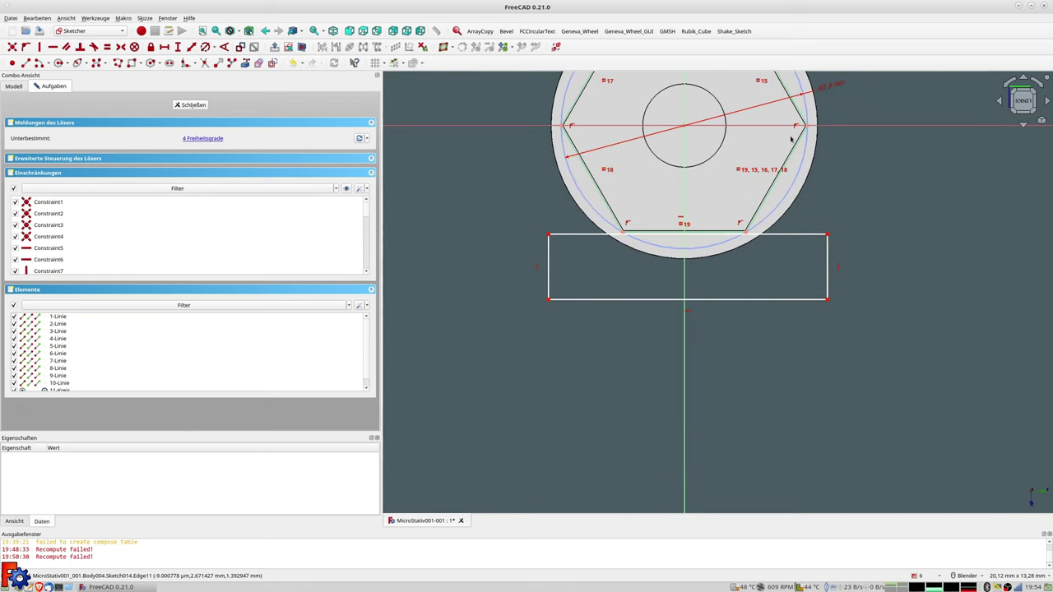
{"action": "double_click", "coordinate": [826, 92]}
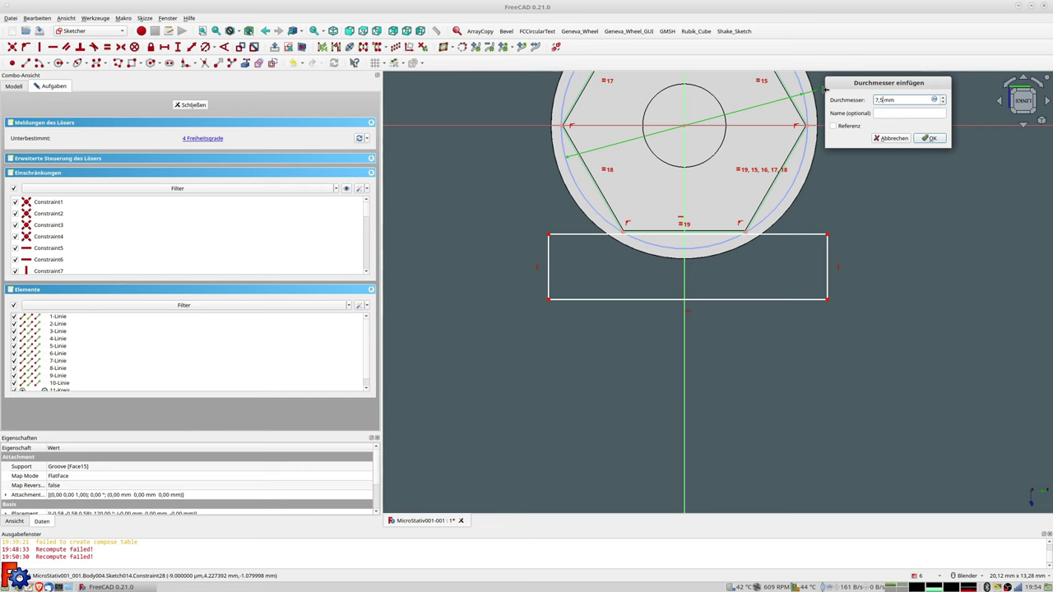
{"action": "key", "text": "Return"}
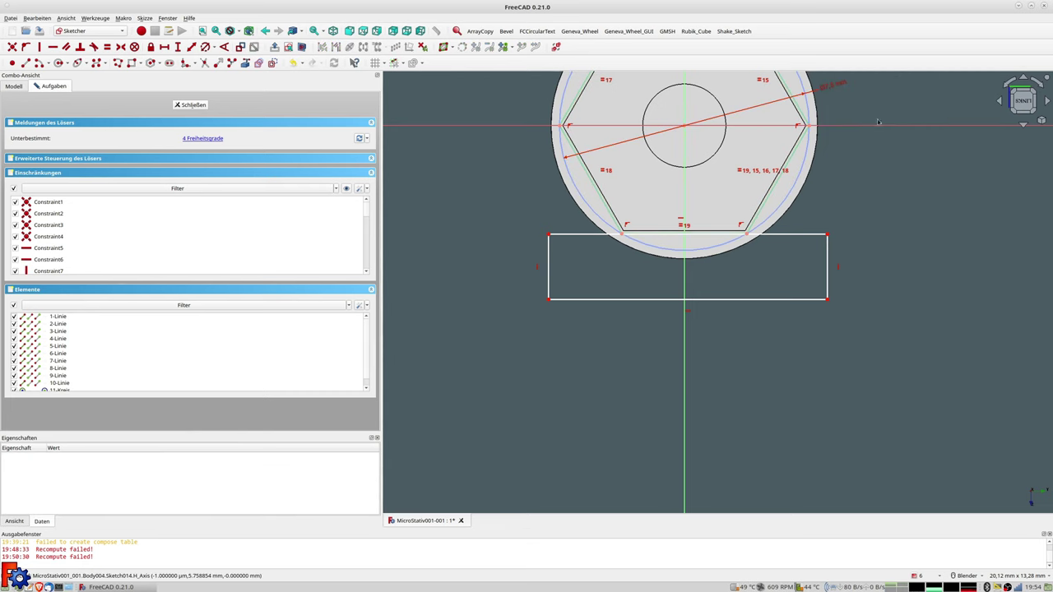
{"action": "scroll", "coordinate": [718, 222], "scroll_direction": "up", "scroll_amount": 4}
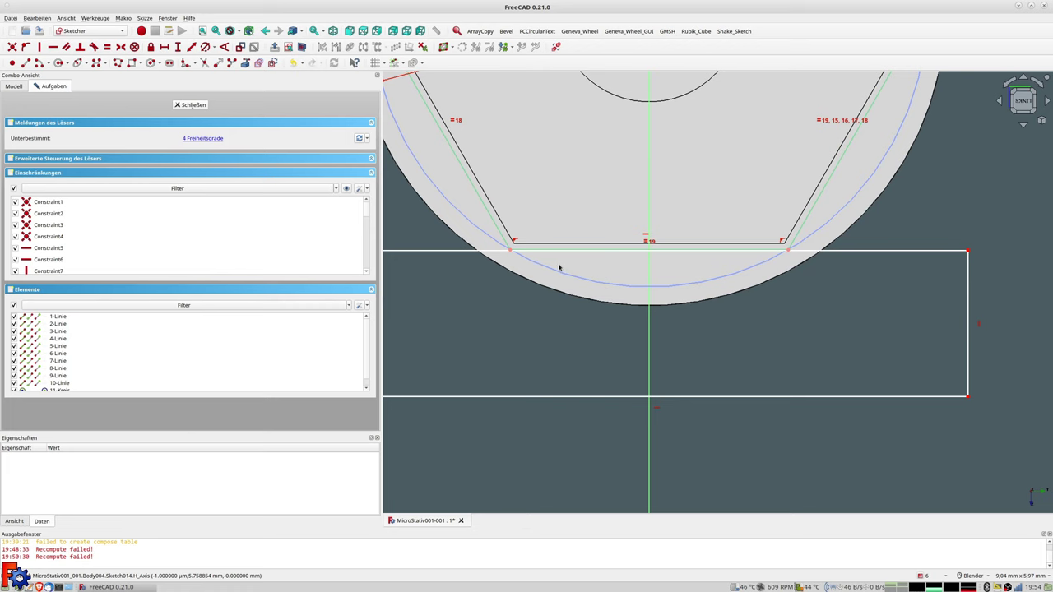
{"action": "scroll", "coordinate": [559, 268], "scroll_direction": "down", "scroll_amount": 3}
{"action": "scroll", "coordinate": [559, 268], "scroll_direction": "up", "scroll_amount": 2}
{"action": "scroll", "coordinate": [559, 268], "scroll_direction": "down", "scroll_amount": 1}
{"action": "scroll", "coordinate": [878, 86], "scroll_direction": "down", "scroll_amount": 2}
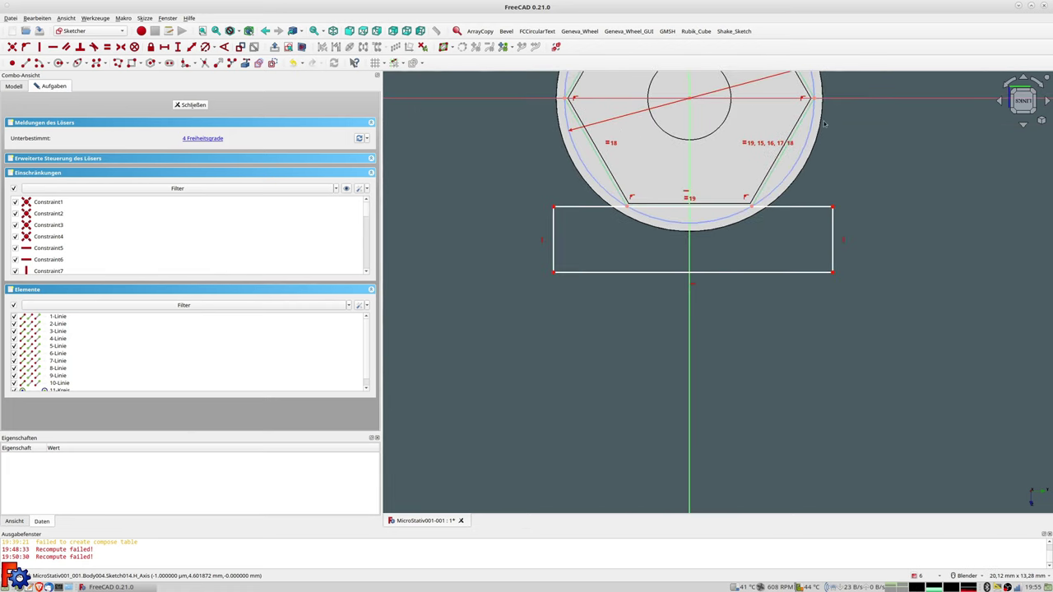
{"action": "middle_click_drag", "start_coordinate": [826, 124], "coordinate": [852, 214], "text": "shift"}
Recheck the 7.5 mm diameter, then try and undo a rectangle-to-hexagon edge constraint.
{"action": "left_click", "coordinate": [859, 156]}
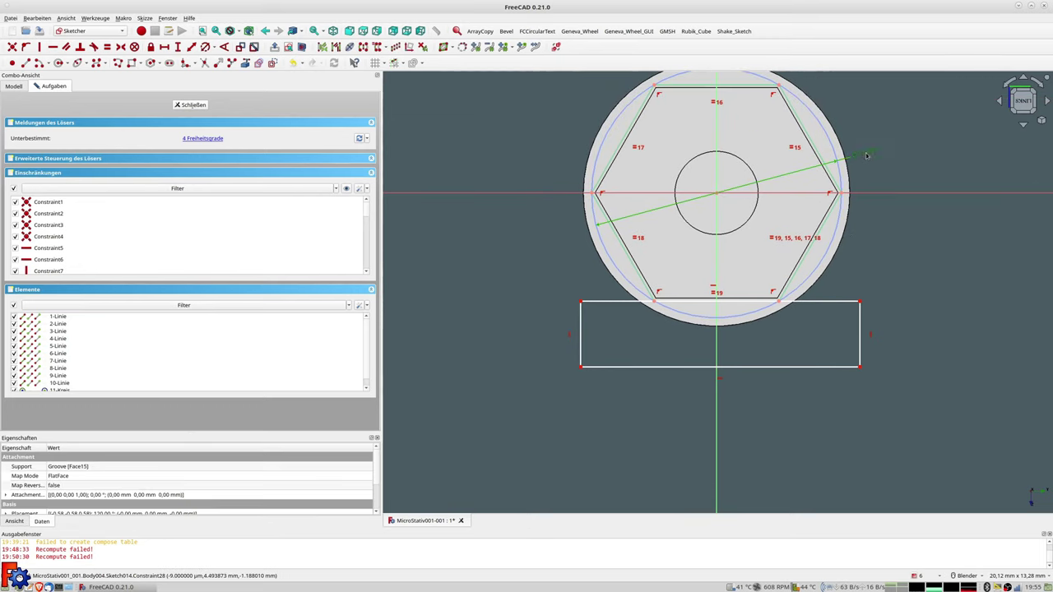
{"action": "type", "text": "7,4"}
{"action": "key", "text": "Return"}
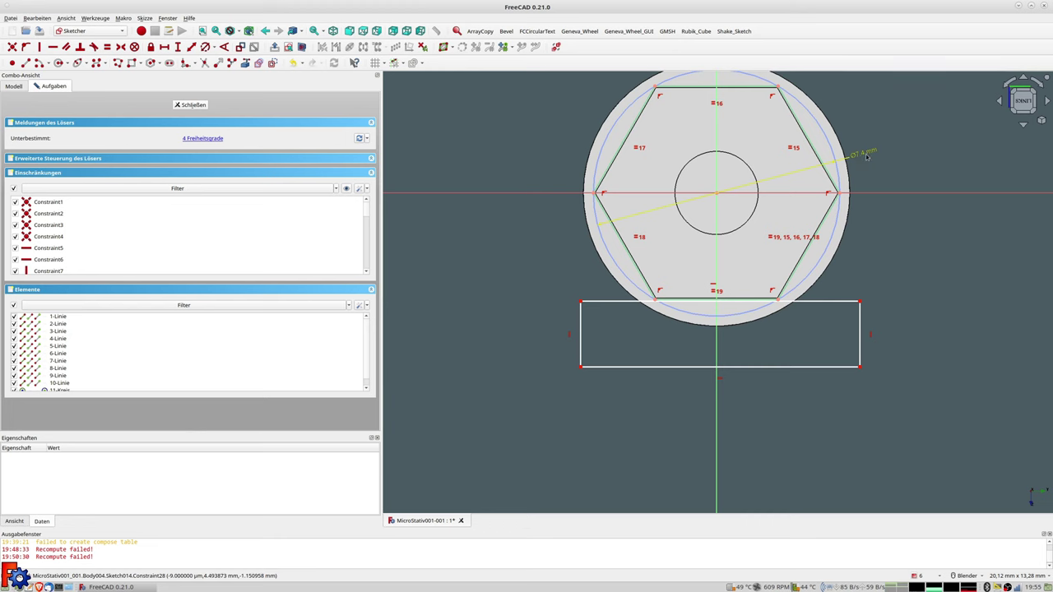
{"action": "double_click", "coordinate": [872, 158]}
{"action": "key", "text": "Return"}
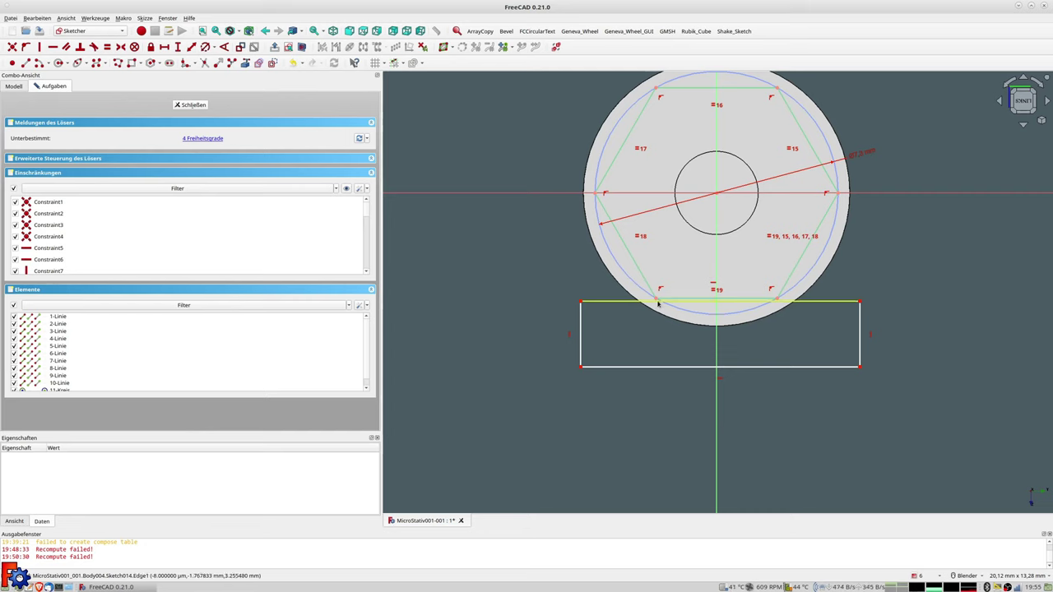
{"action": "left_click", "coordinate": [668, 299]}
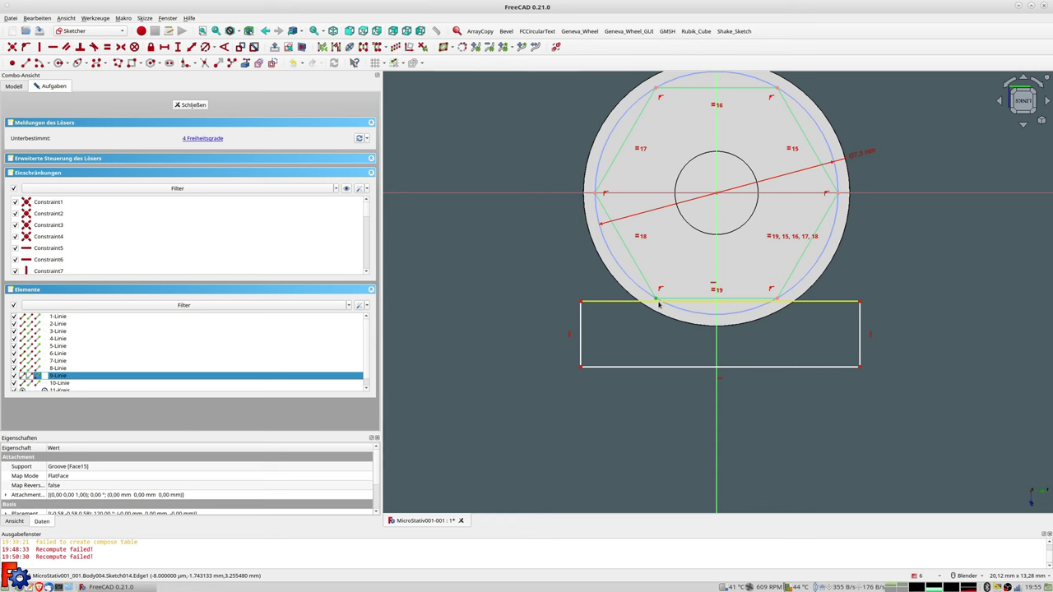
{"action": "left_click", "coordinate": [683, 302]}
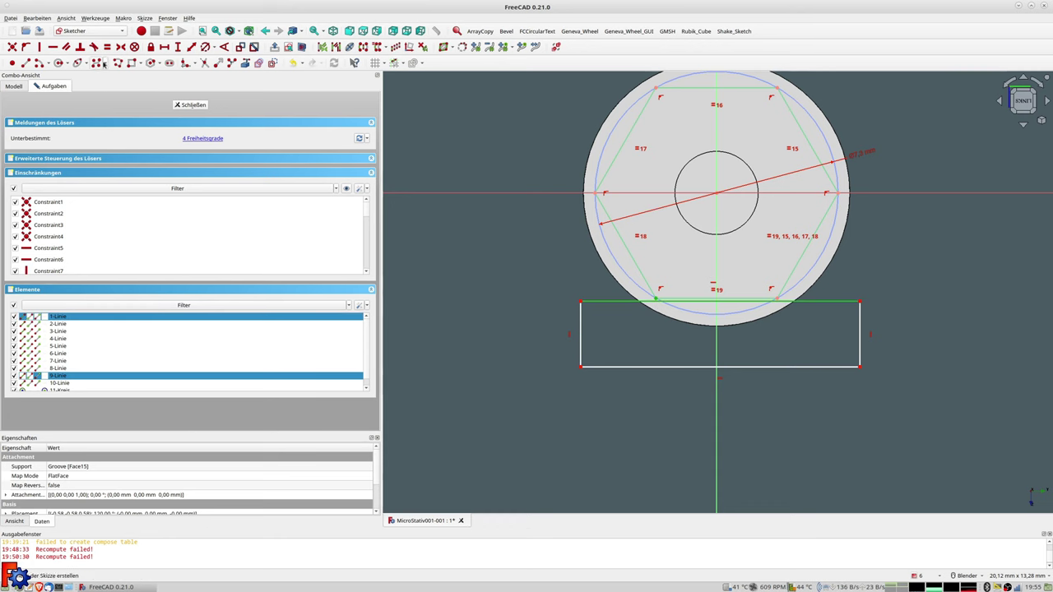
{"action": "left_click", "coordinate": [25, 48]}
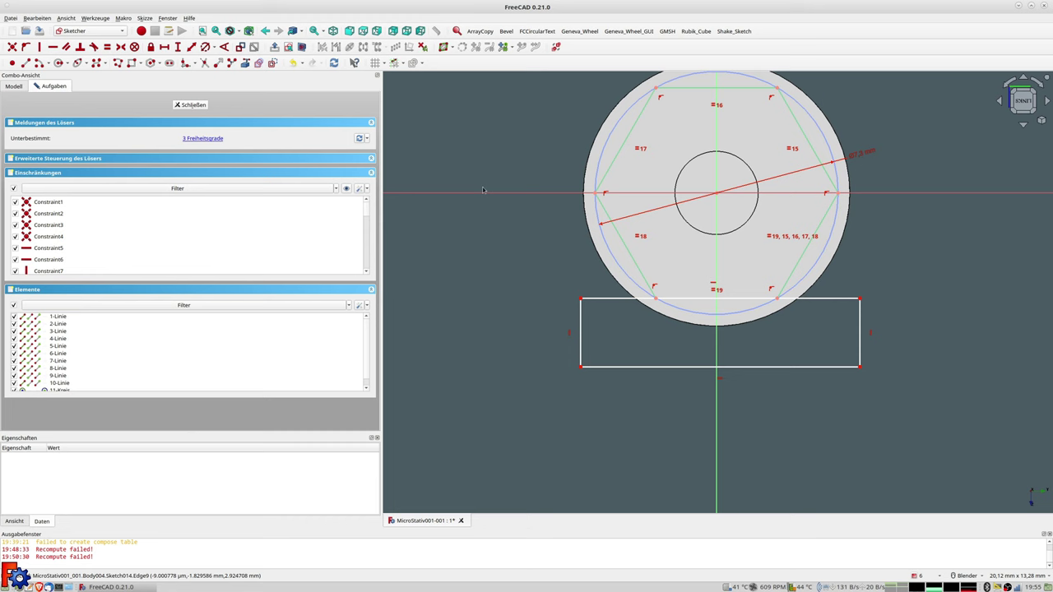
{"action": "key", "text": "ctrl+z"}
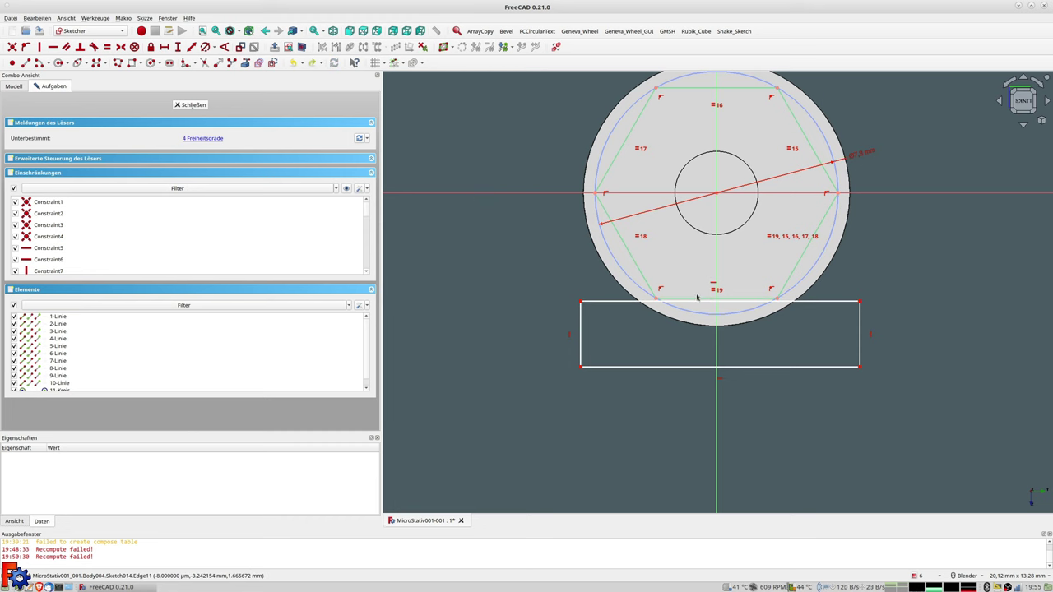
Convert the hexagon's edges into construction geometry.
{"action": "left_click", "coordinate": [699, 301]}
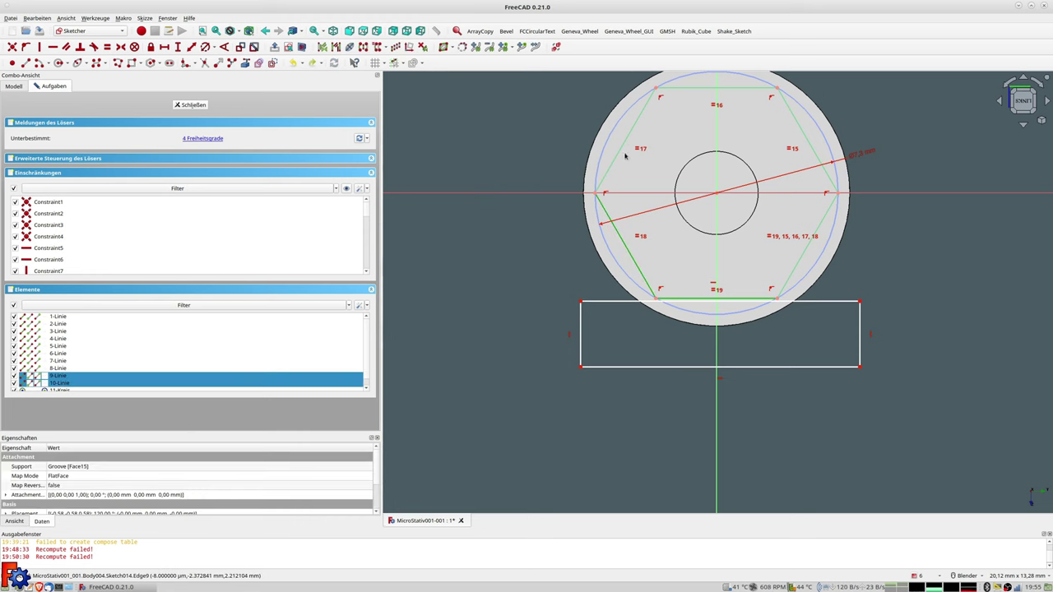
{"action": "left_click", "coordinate": [624, 148]}
{"action": "left_click", "coordinate": [713, 88]}
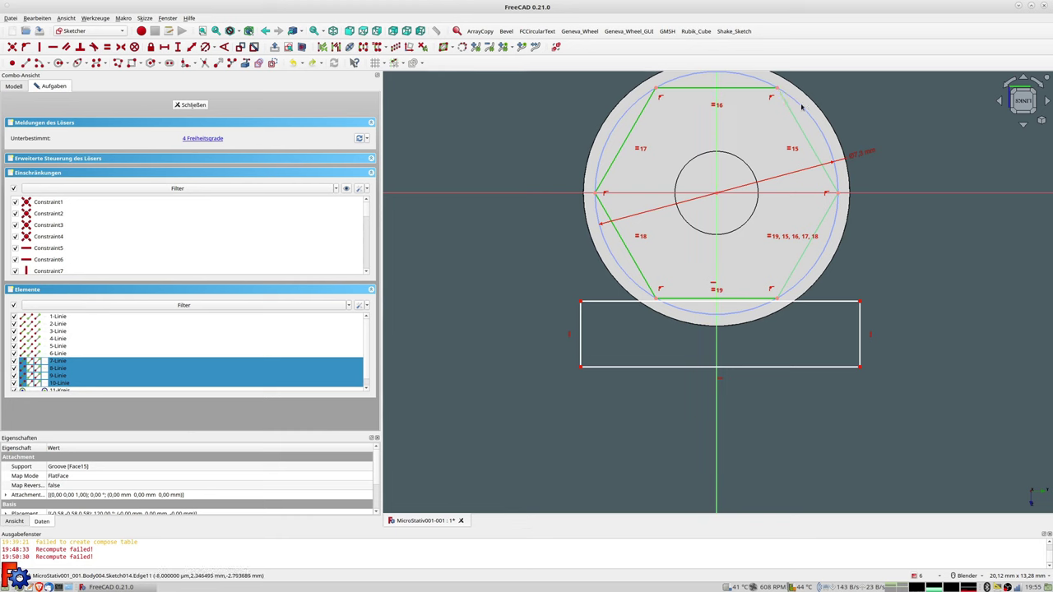
{"action": "left_click", "coordinate": [791, 114]}
{"action": "left_click", "coordinate": [819, 227]}
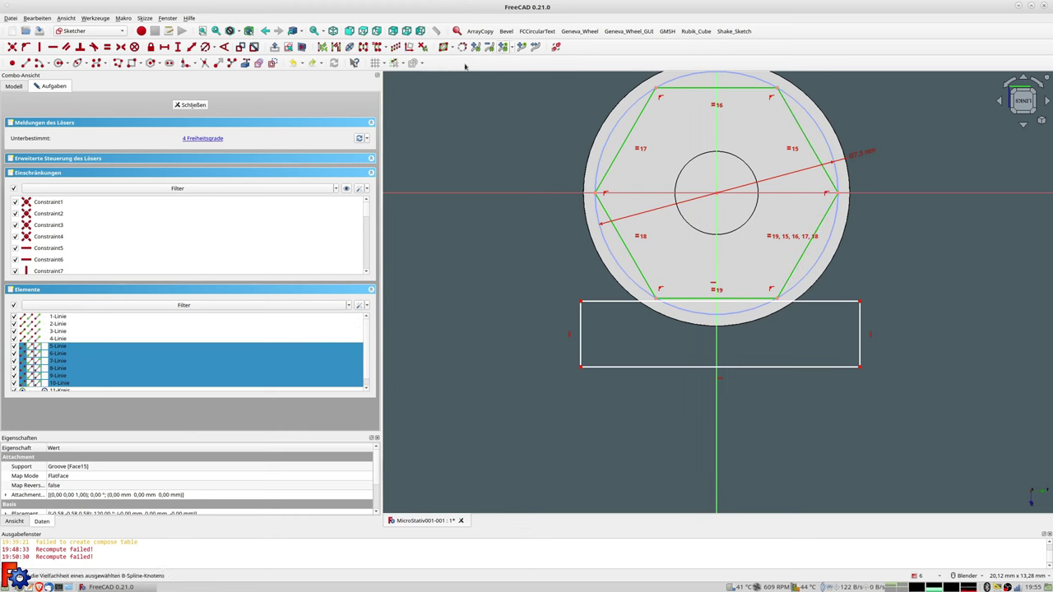
{"action": "left_click", "coordinate": [295, 64]}
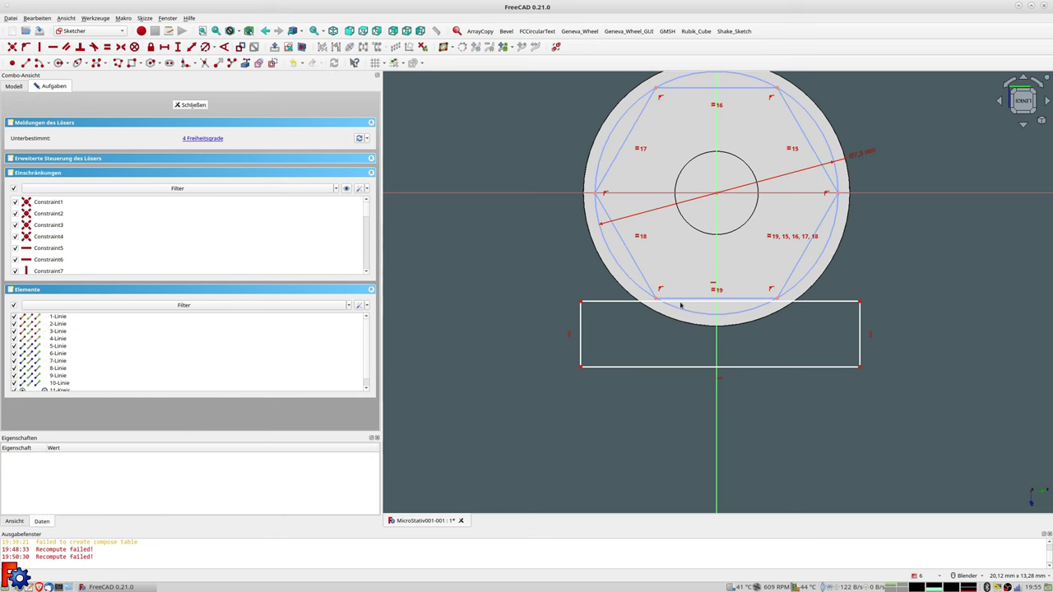
Make the rectangle's top edge collinear with the hexagon's bottom edge and symmetric about the vertical axis.
{"action": "left_click", "coordinate": [657, 304]}
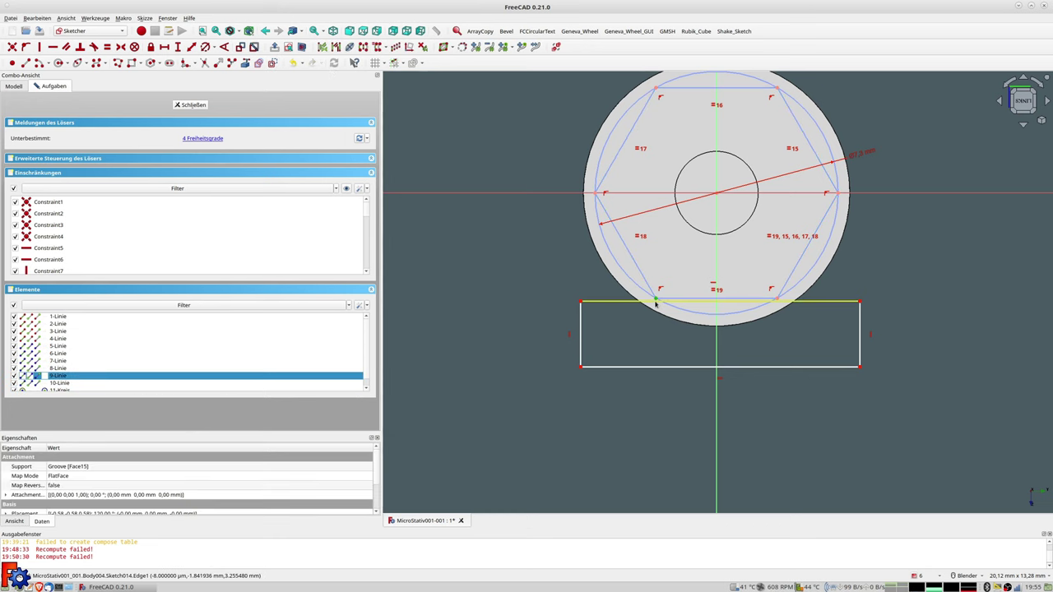
{"action": "left_click", "coordinate": [658, 300]}
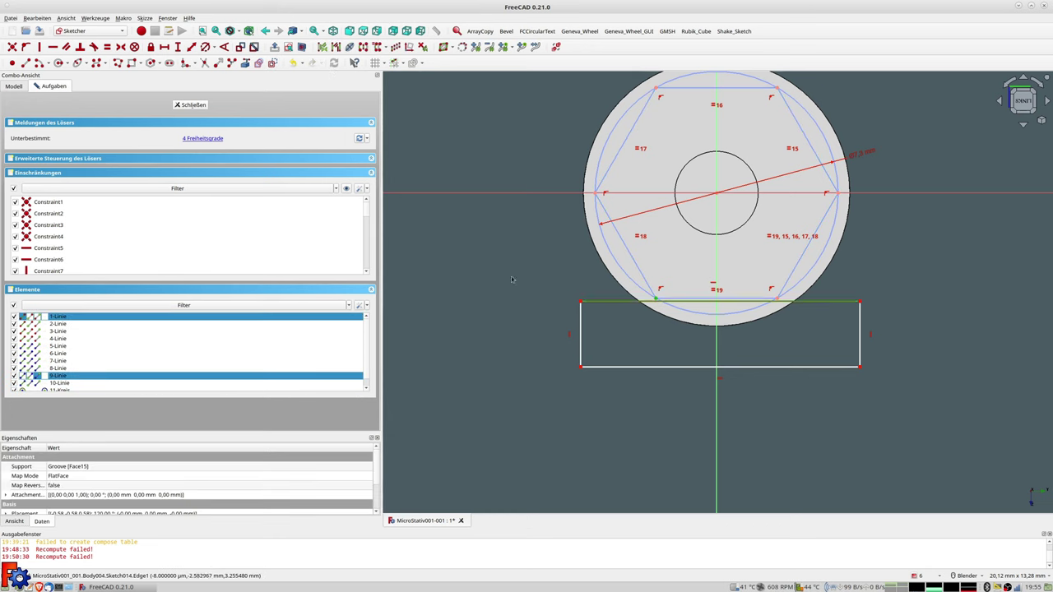
{"action": "left_click", "coordinate": [27, 47]}
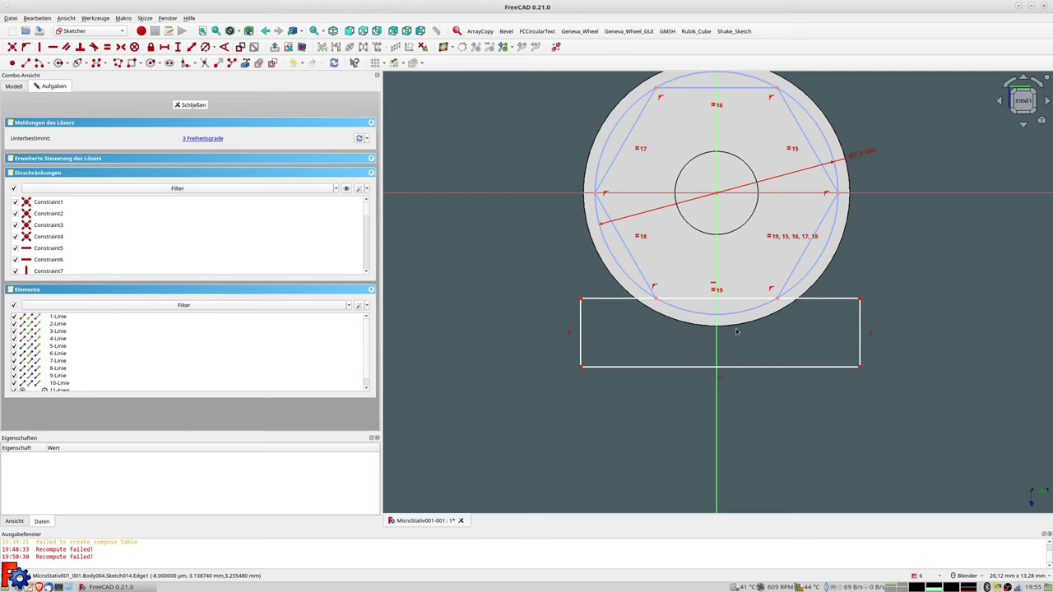
{"action": "left_click", "coordinate": [588, 302]}
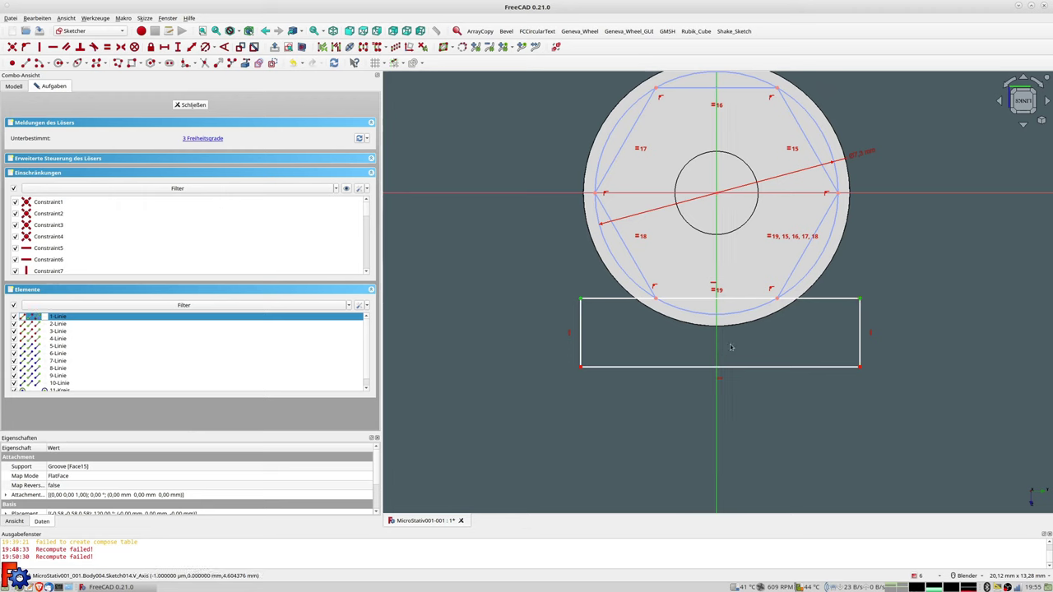
{"action": "key", "text": "s"}
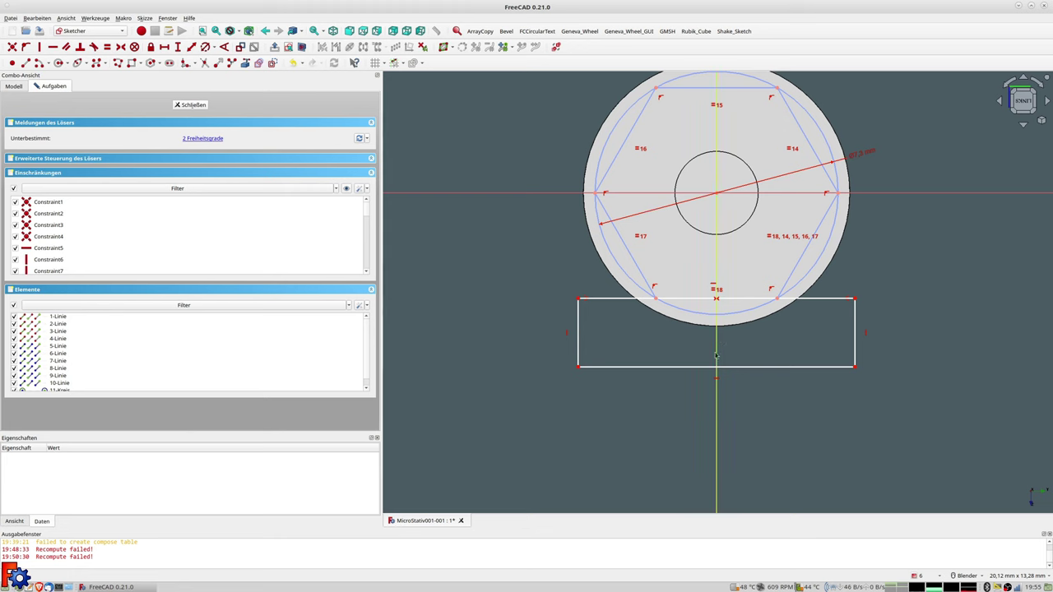
Dimension the rectangle 10 mm wide and 3 mm tall.
{"action": "left_click", "coordinate": [691, 370]}
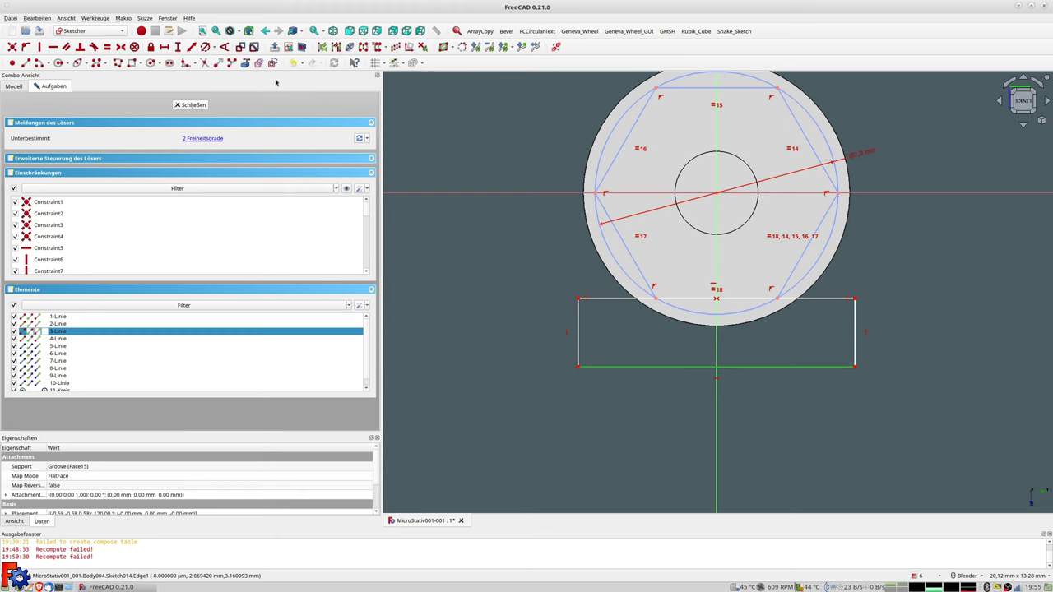
{"action": "left_click", "coordinate": [191, 48]}
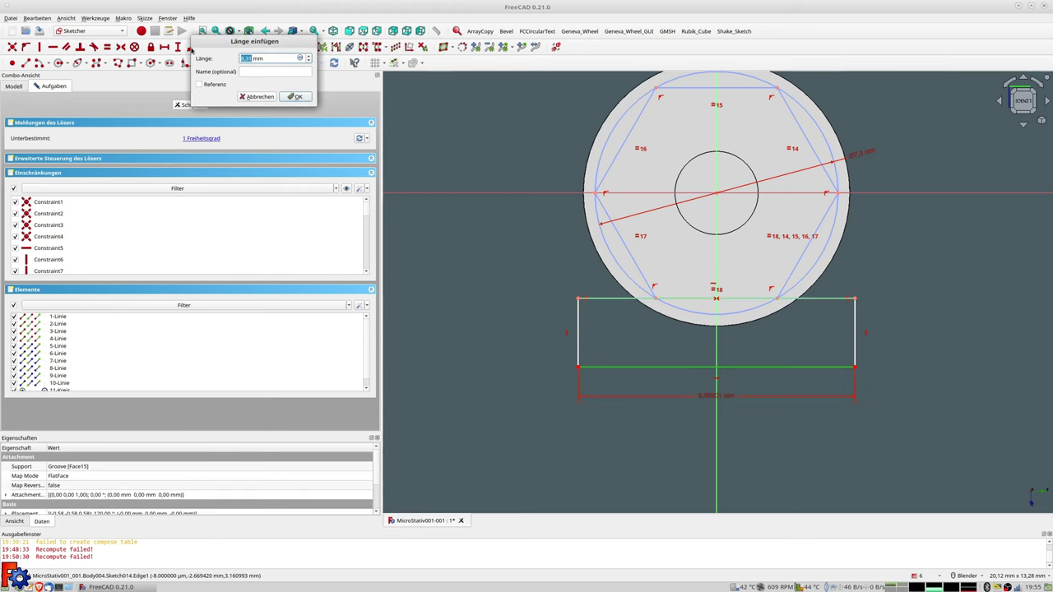
{"action": "type", "text": "10"}
{"action": "key", "text": "Return"}
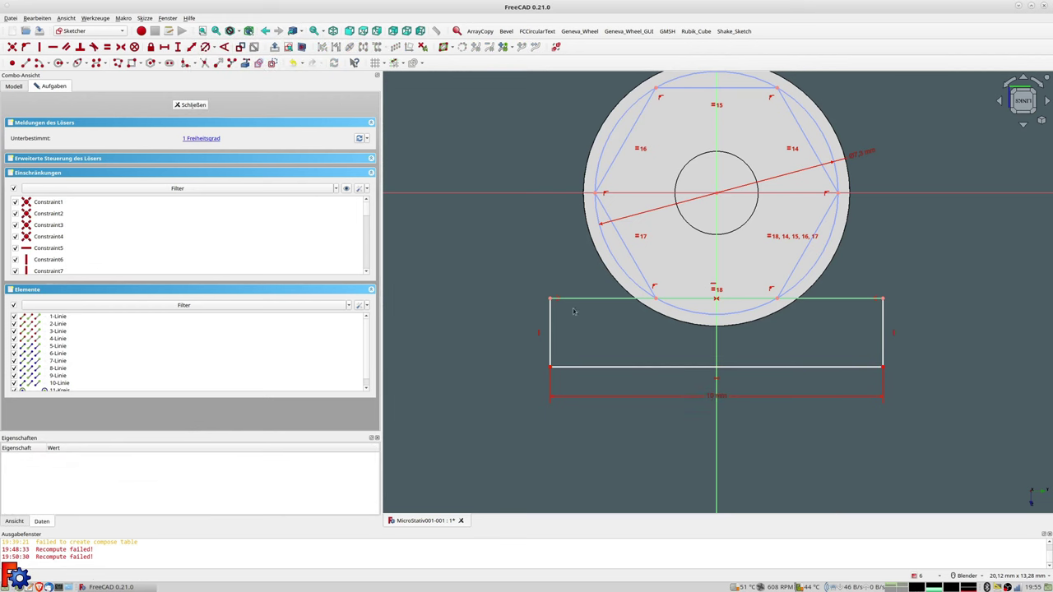
{"action": "left_click", "coordinate": [552, 327]}
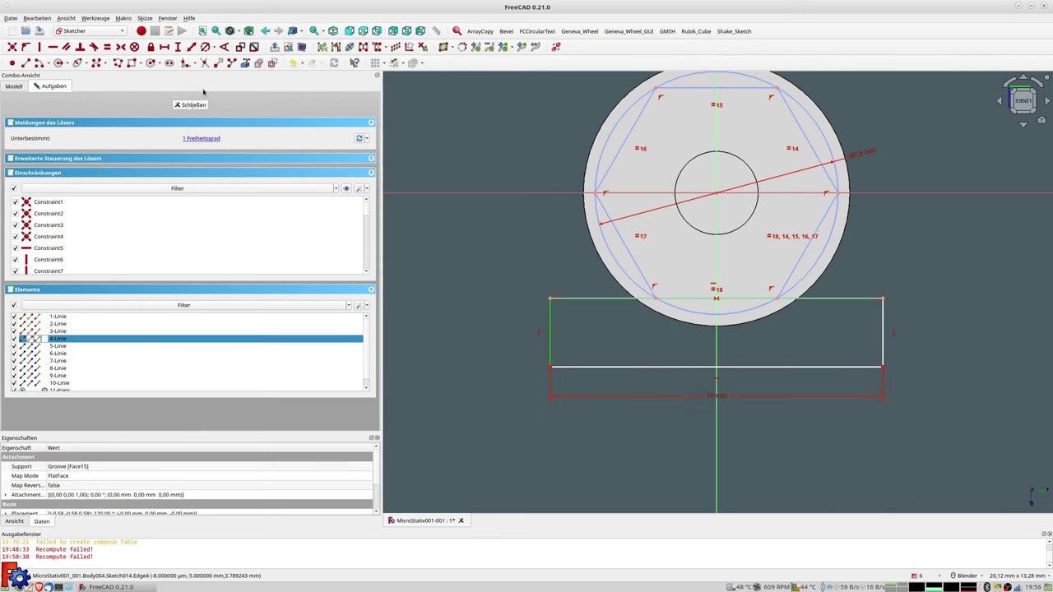
{"action": "left_click", "coordinate": [190, 48]}
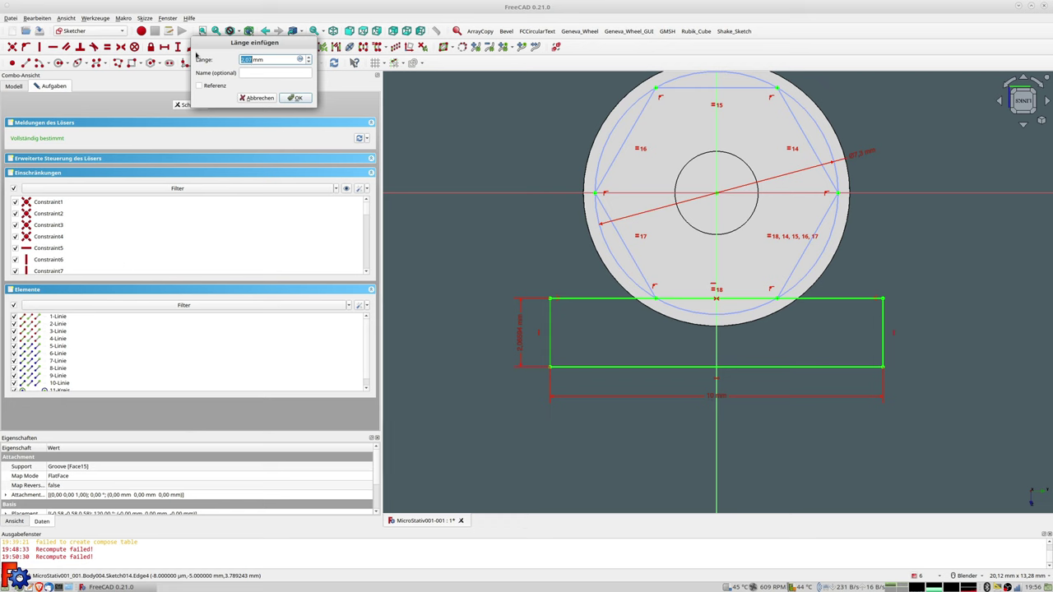
{"action": "type", "text": "3"}
{"action": "key", "text": "Return"}
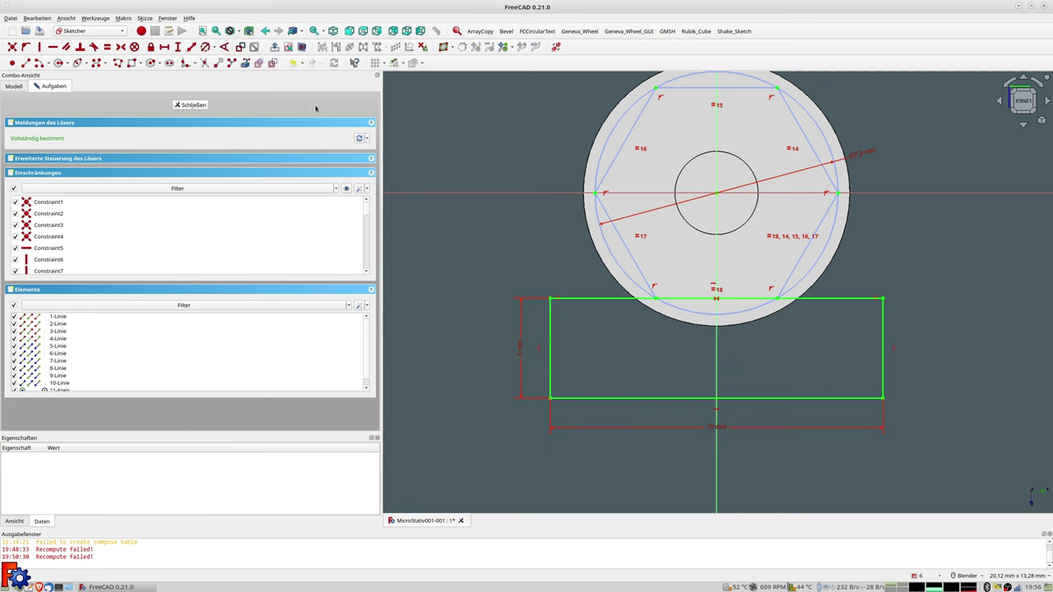
Cut Sketch014's rectangle through the whole Schraube body as a 'Durch alles' pocket.
{"action": "left_click", "coordinate": [202, 107]}
{"action": "middle_click_drag", "start_coordinate": [470, 235], "coordinate": [497, 269]}
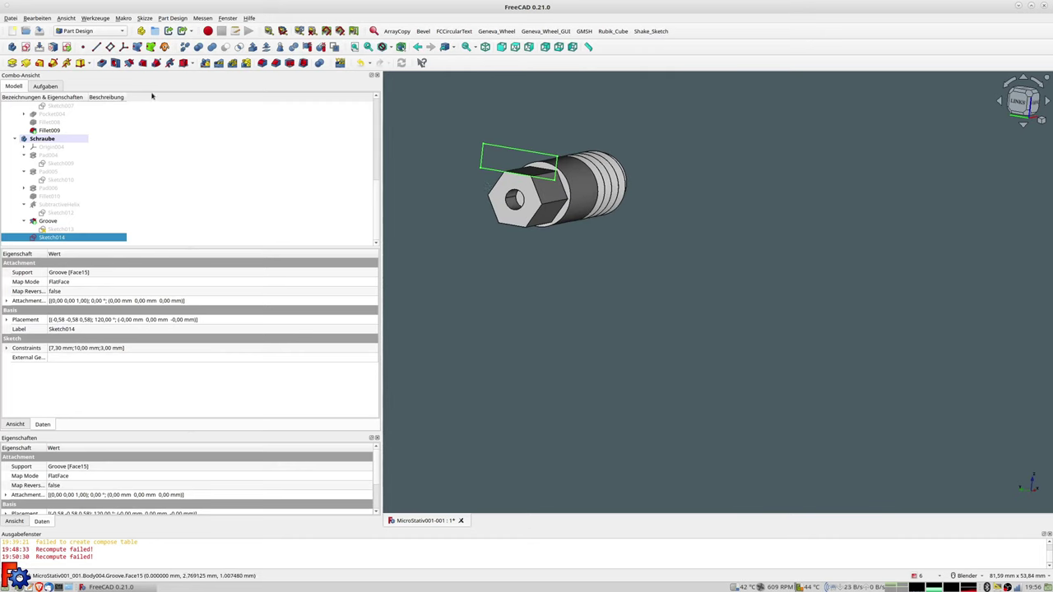
{"action": "left_click", "coordinate": [102, 62]}
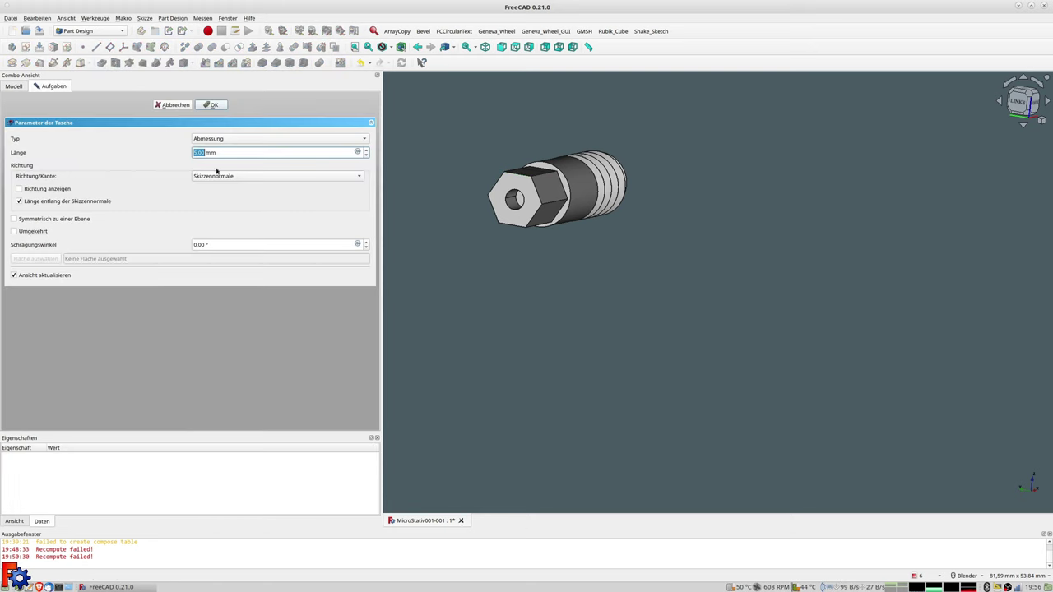
{"action": "left_click", "coordinate": [223, 140]}
{"action": "left_click", "coordinate": [226, 142]}
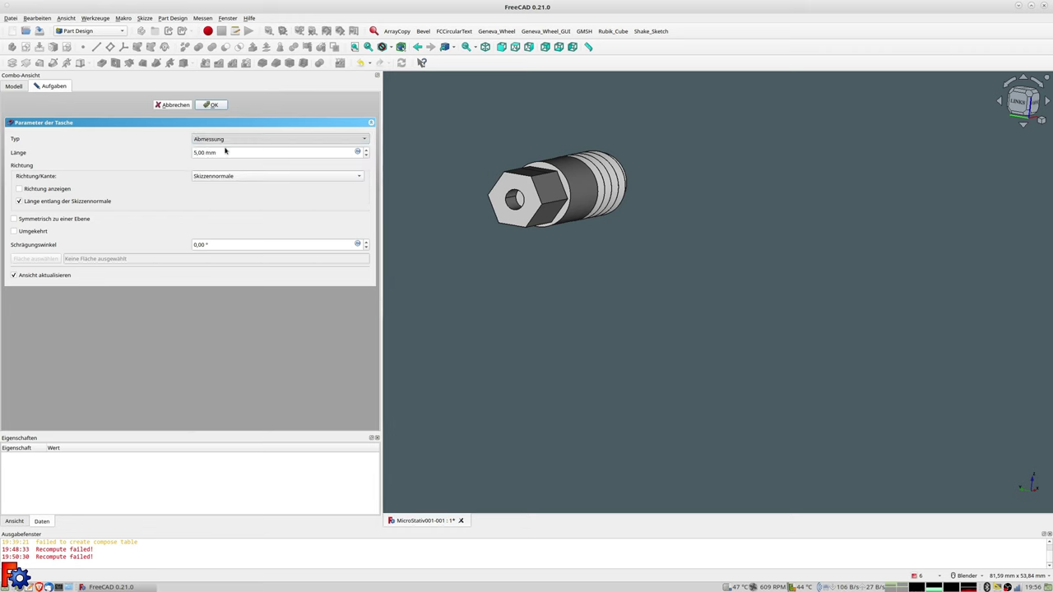
{"action": "key", "text": "Down"}
{"action": "mouse_move", "coordinate": [576, 197]}
{"action": "middle_mouse_down"}
{"action": "mouse_move", "coordinate": [621, 252]}
{"action": "mouse_move", "coordinate": [558, 191]}
{"action": "middle_mouse_up"}
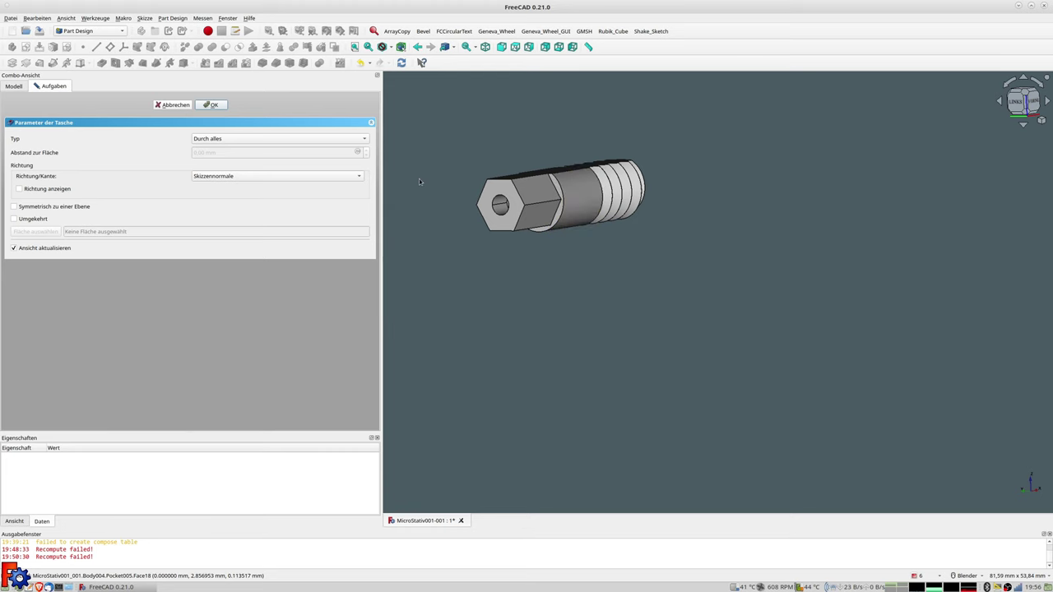
{"action": "left_click", "coordinate": [213, 105]}
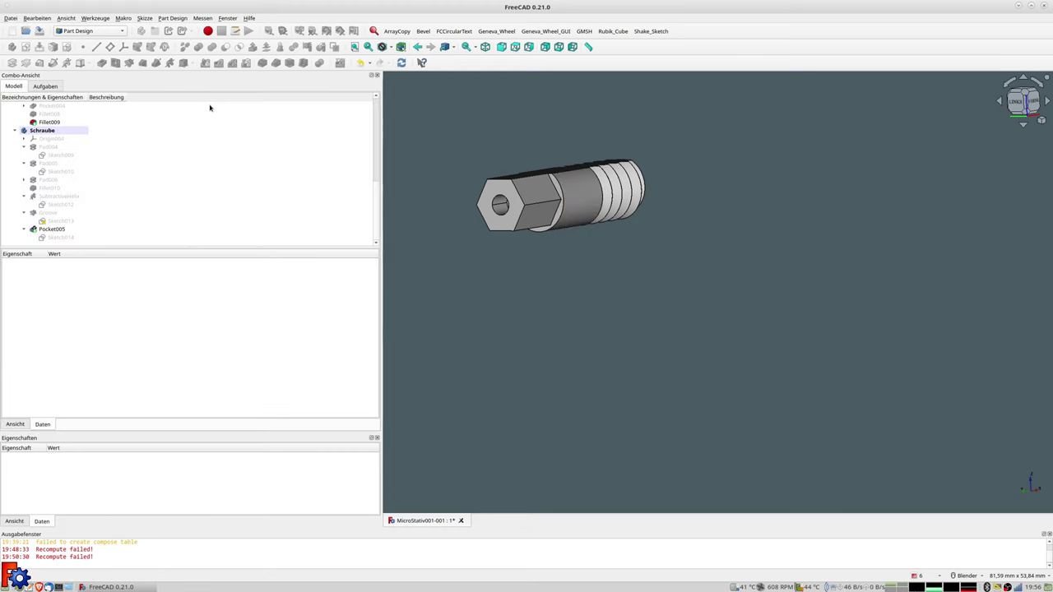
Select the Schraube body and switch from Part Design to the Part workbench.
{"action": "mouse_move", "coordinate": [675, 202]}
{"action": "middle_mouse_down"}
{"action": "mouse_move", "coordinate": [698, 214]}
{"action": "mouse_move", "coordinate": [634, 212]}
{"action": "middle_mouse_up"}
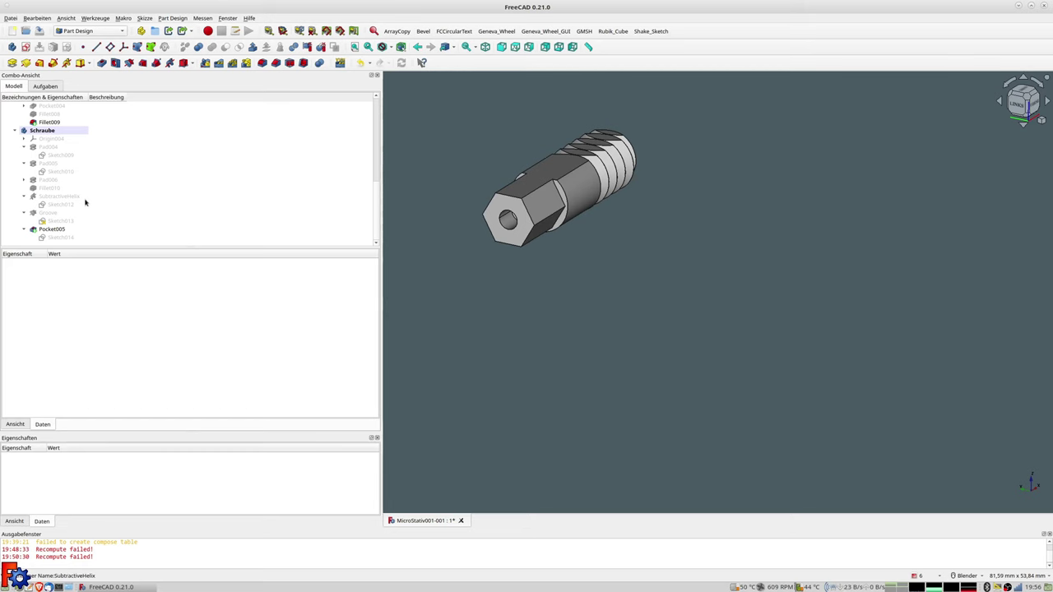
{"action": "left_click", "coordinate": [42, 132]}
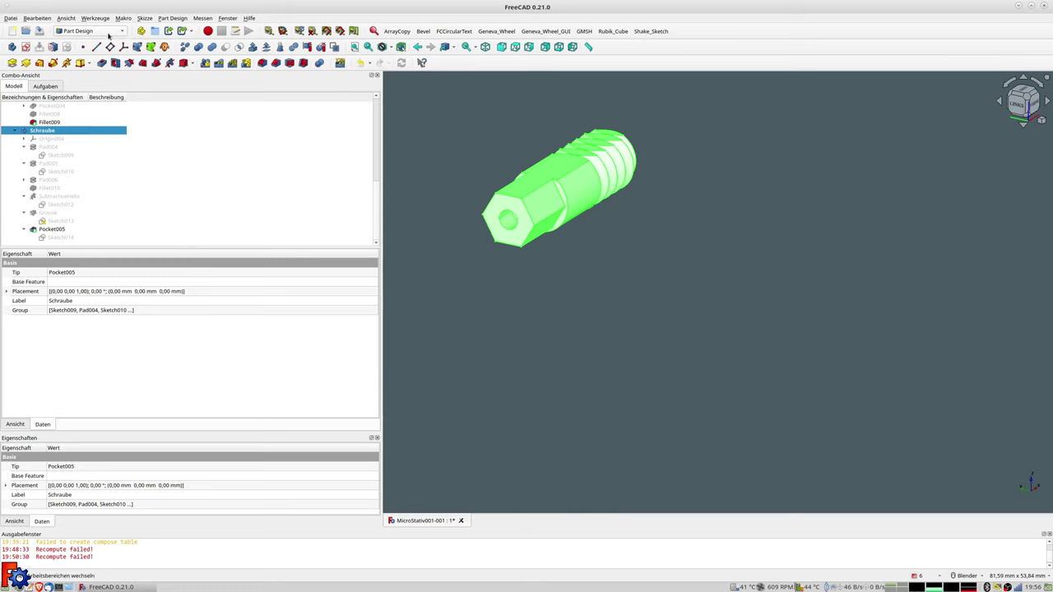
{"action": "left_click", "coordinate": [109, 33]}
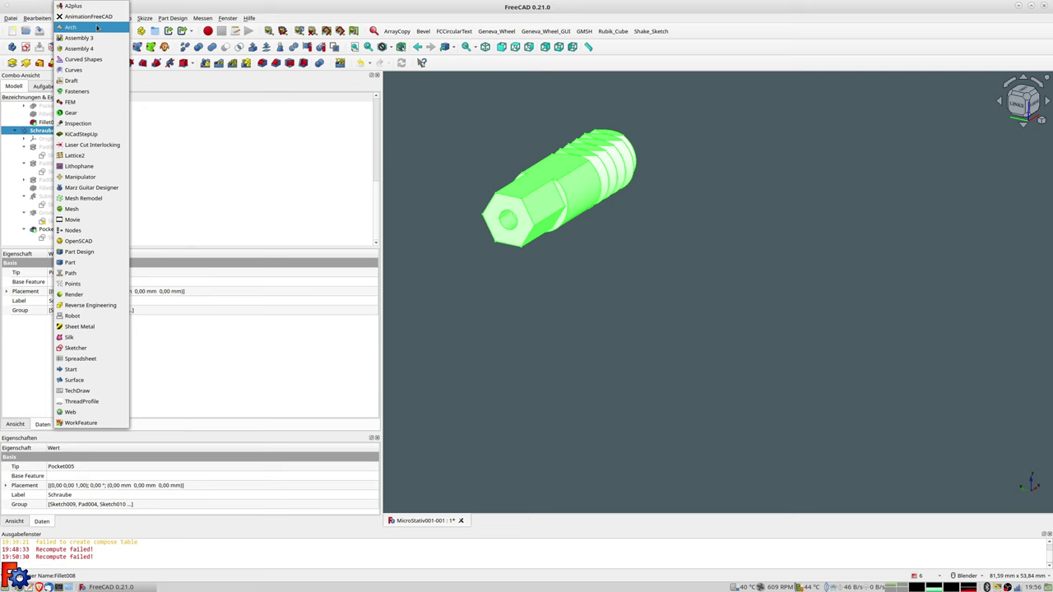
{"action": "left_click", "coordinate": [96, 27]}
{"action": "left_click", "coordinate": [101, 33]}
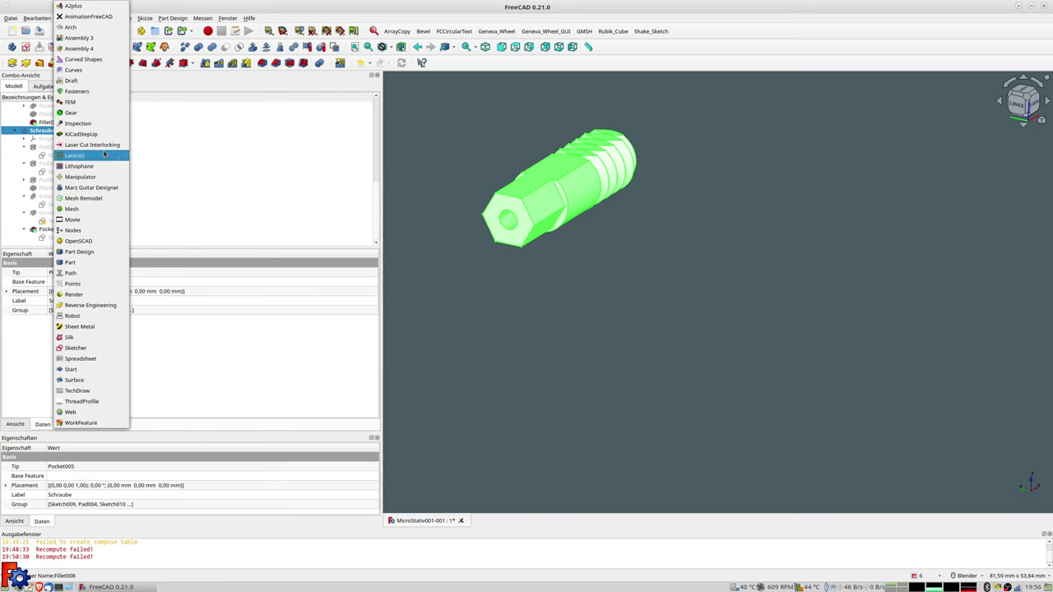
{"action": "left_click", "coordinate": [74, 262]}
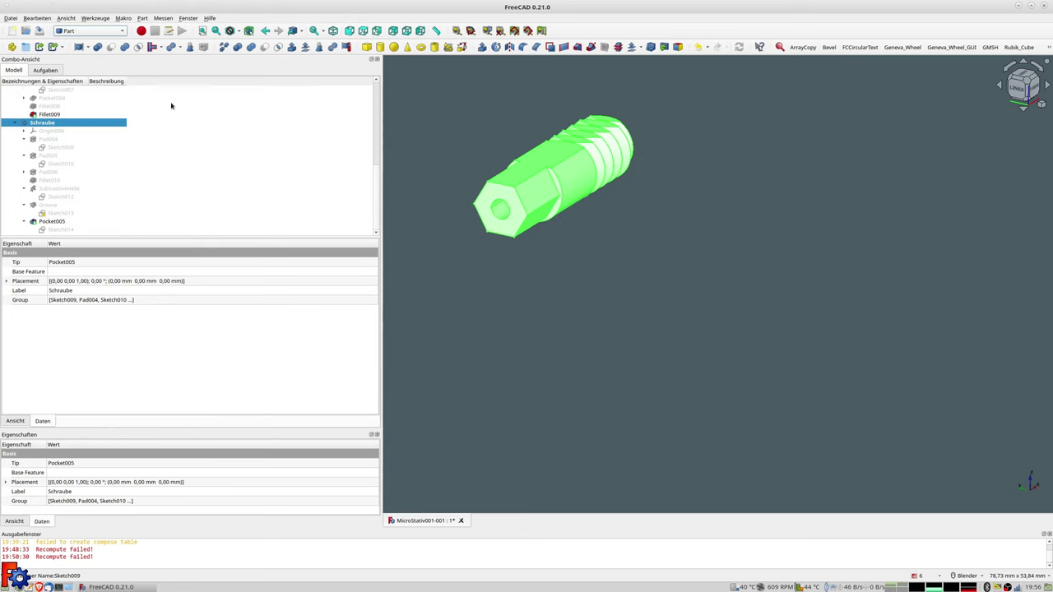
Create Schraube001 as a refined-shape copy of Schraube, then select Arm1 in the tree.
{"action": "left_click", "coordinate": [141, 18]}
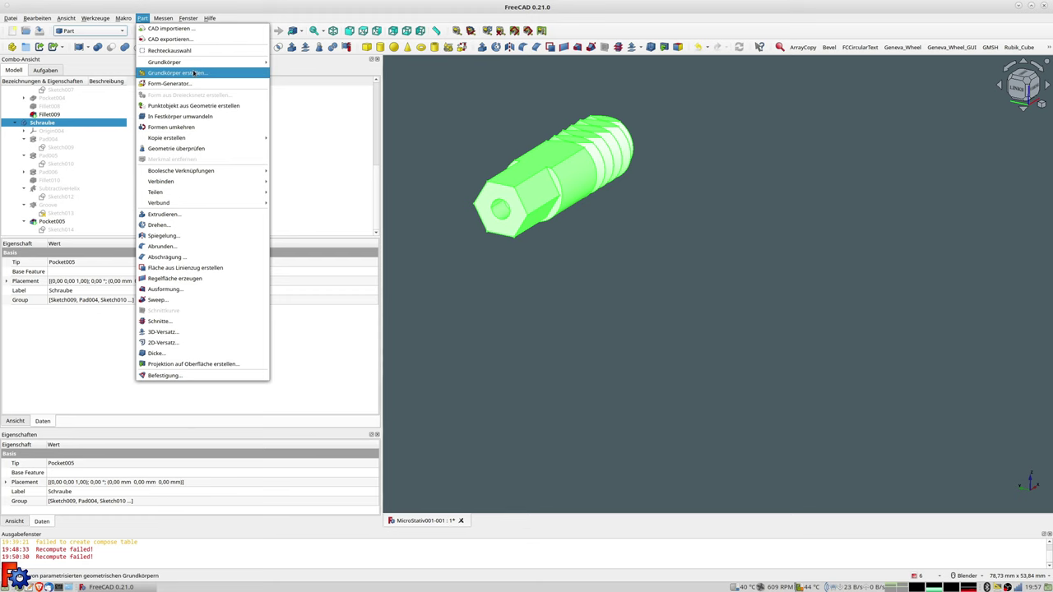
{"action": "mouse_move", "coordinate": [167, 137]}
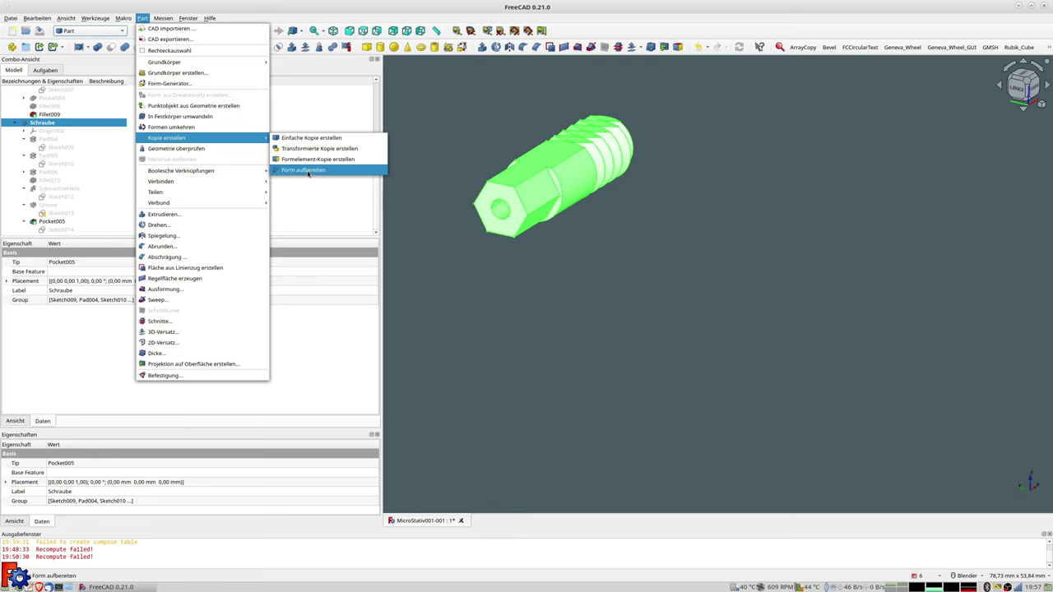
{"action": "left_click", "coordinate": [304, 170]}
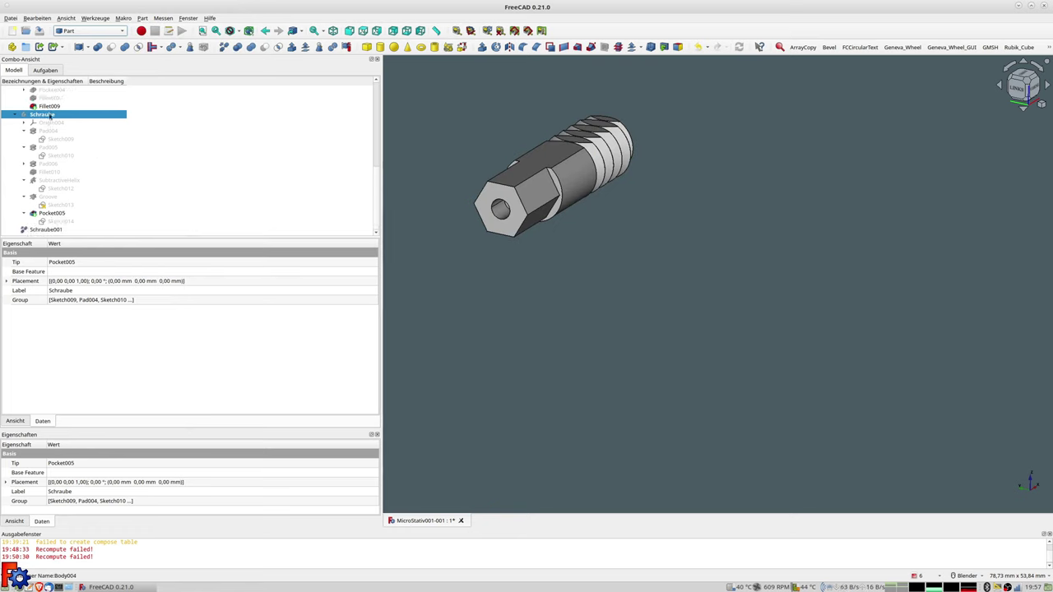
{"action": "left_click", "coordinate": [50, 230]}
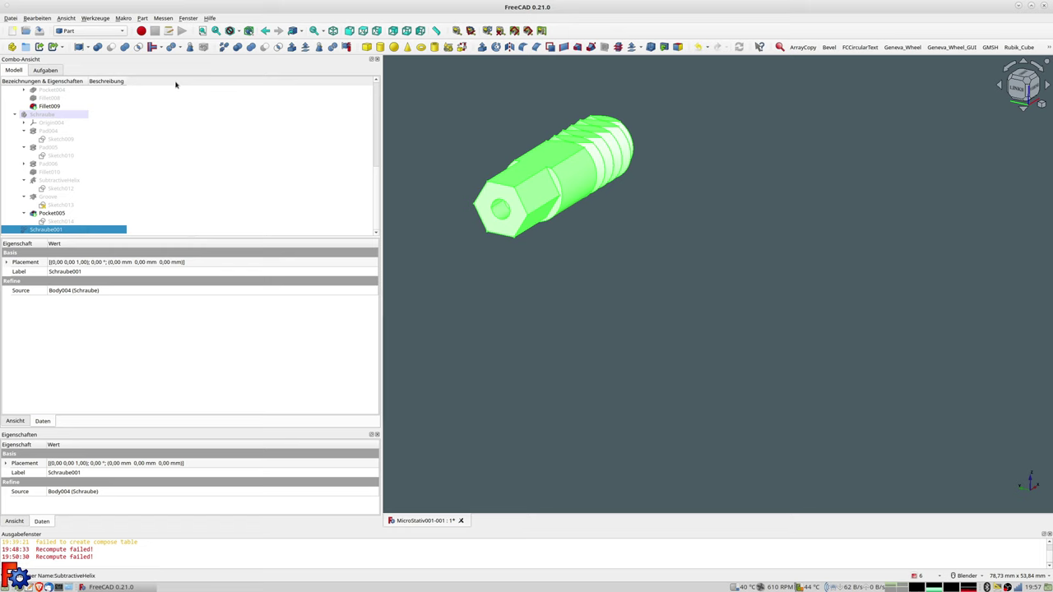
{"action": "scroll", "coordinate": [77, 164], "scroll_direction": "up", "scroll_amount": 3}
{"action": "scroll", "coordinate": [71, 148], "scroll_direction": "up", "scroll_amount": 3}
{"action": "scroll", "coordinate": [57, 126], "scroll_direction": "up", "scroll_amount": 3}
{"action": "left_click", "coordinate": [47, 106]}
Make Arm1 and the Bodeneinheit body visible again.
{"action": "key", "text": "space"}
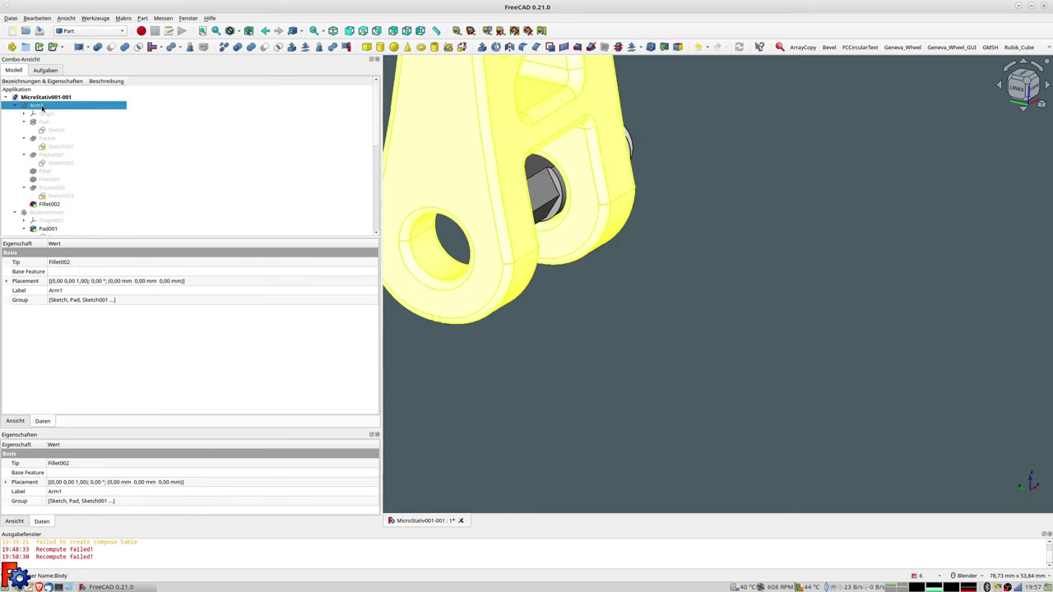
{"action": "scroll", "coordinate": [54, 157], "scroll_direction": "down", "scroll_amount": 3}
{"action": "left_click", "coordinate": [47, 139]}
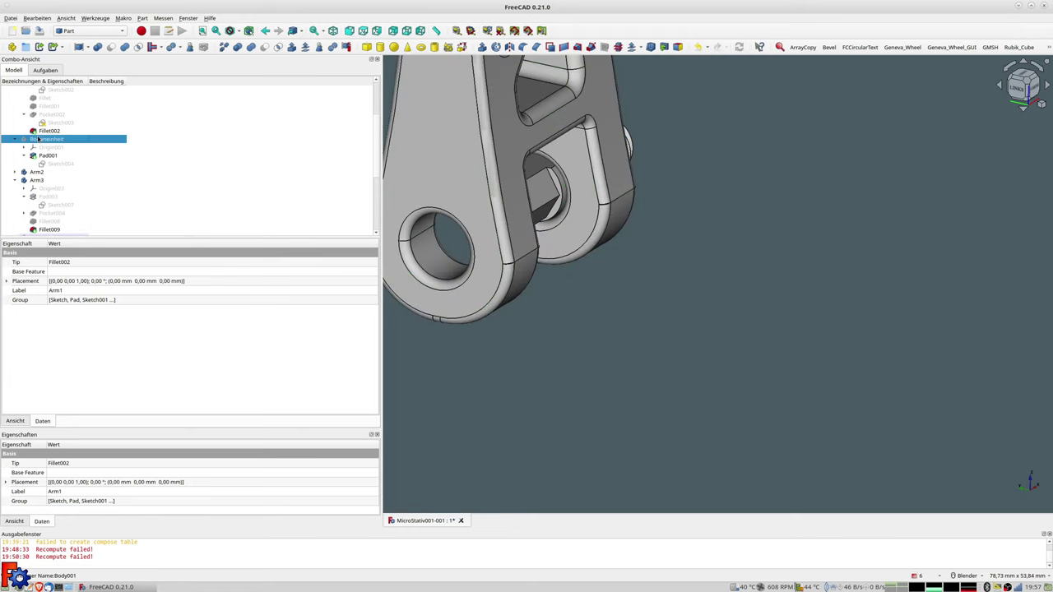
{"action": "key", "text": "space"}
{"action": "scroll", "coordinate": [548, 239], "scroll_direction": "down", "scroll_amount": 3}
{"action": "mouse_move", "coordinate": [548, 238]}
{"action": "middle_mouse_down"}
{"action": "mouse_move", "coordinate": [743, 242]}
{"action": "mouse_move", "coordinate": [736, 235]}
{"action": "middle_mouse_up"}
{"action": "scroll", "coordinate": [150, 212], "scroll_direction": "down", "scroll_amount": 5}
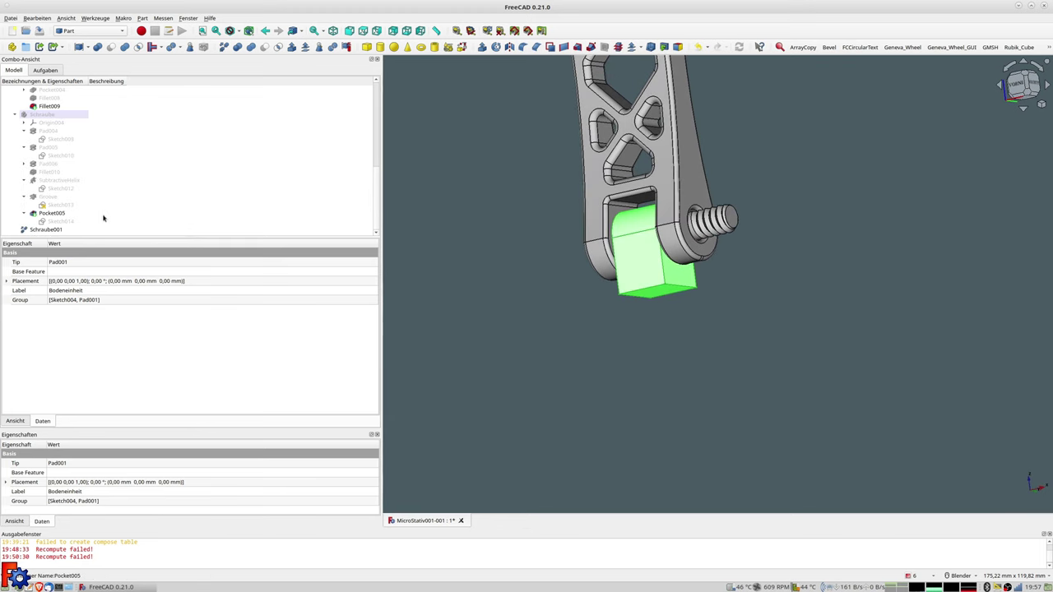
Refine the Schraube001 bolt's shape in the Part Design workbench.
{"action": "left_click", "coordinate": [49, 230]}
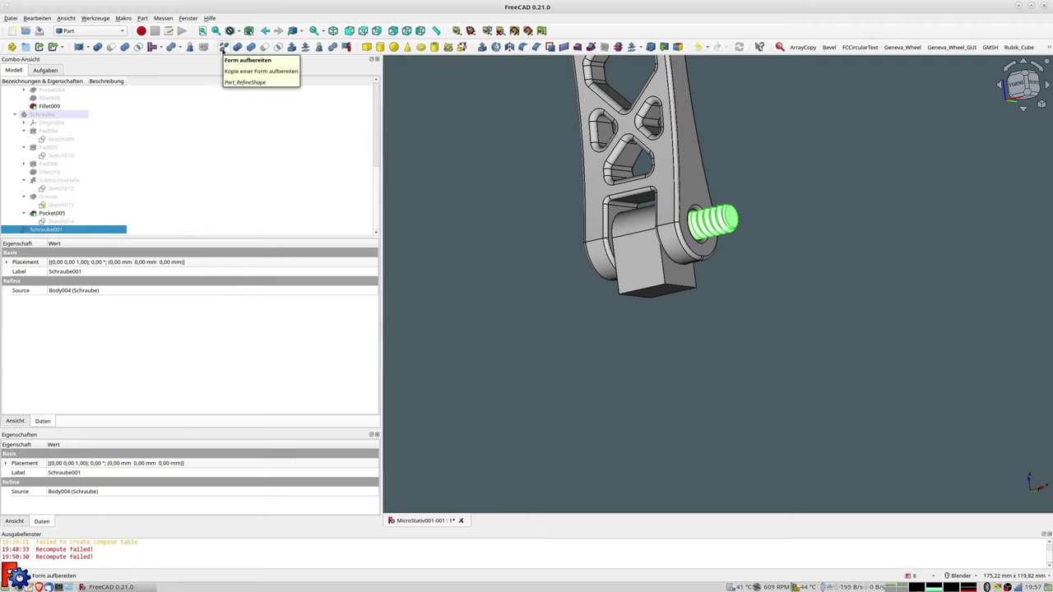
{"action": "left_click", "coordinate": [91, 30]}
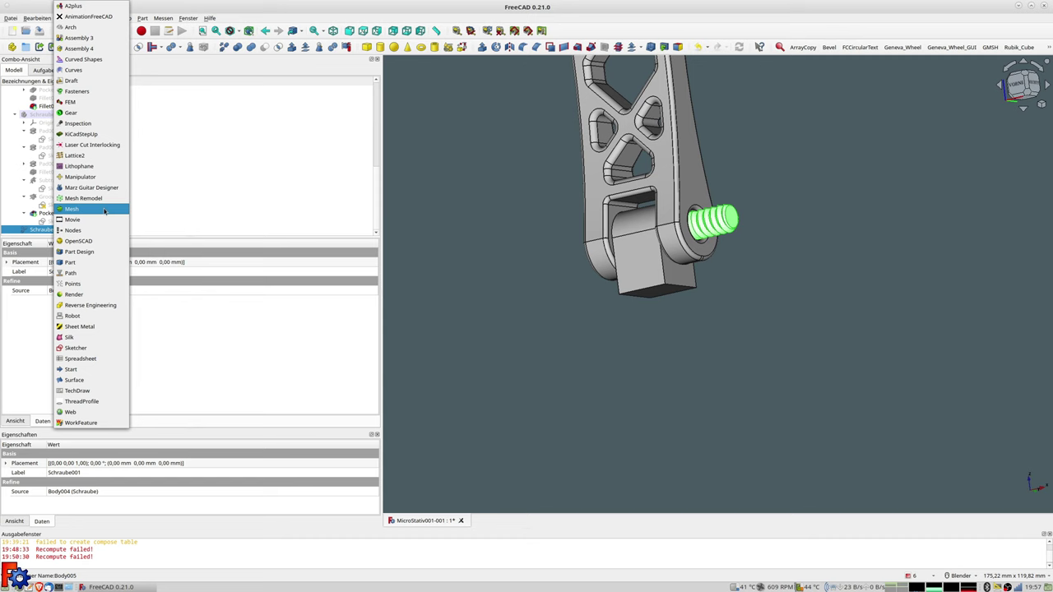
{"action": "left_click", "coordinate": [91, 251]}
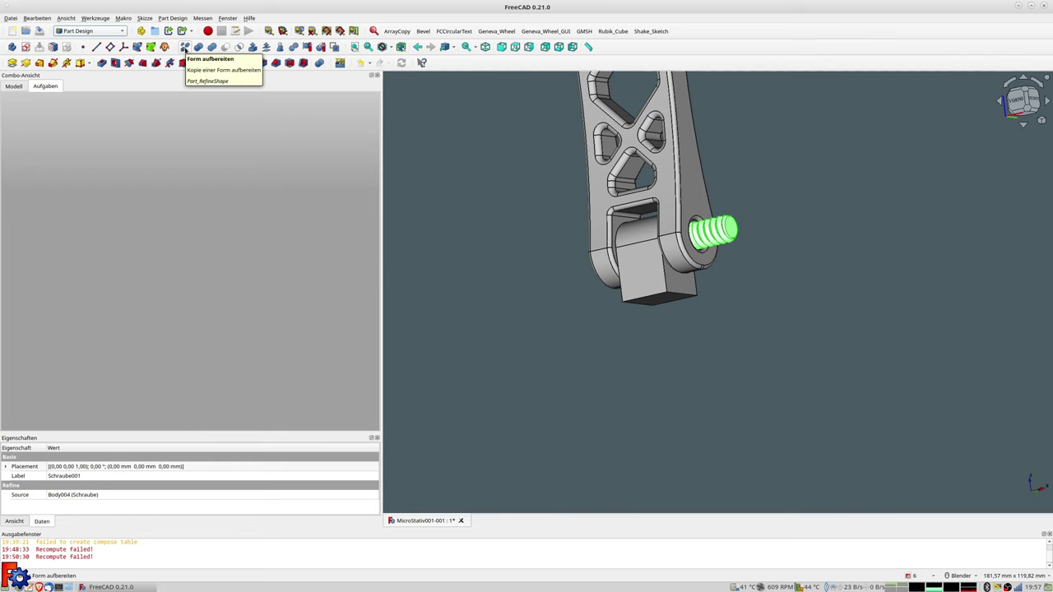
{"action": "left_click", "coordinate": [184, 47]}
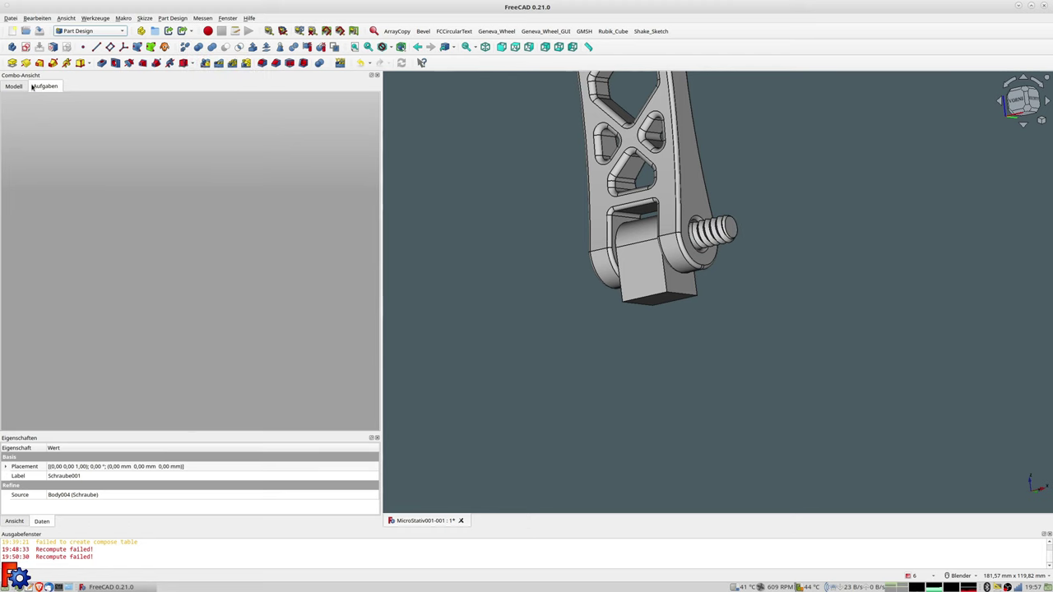
Start an interactive Transform on the second screw, Schraube002.
{"action": "left_click", "coordinate": [18, 87]}
{"action": "scroll", "coordinate": [70, 240], "scroll_direction": "down", "scroll_amount": 1}
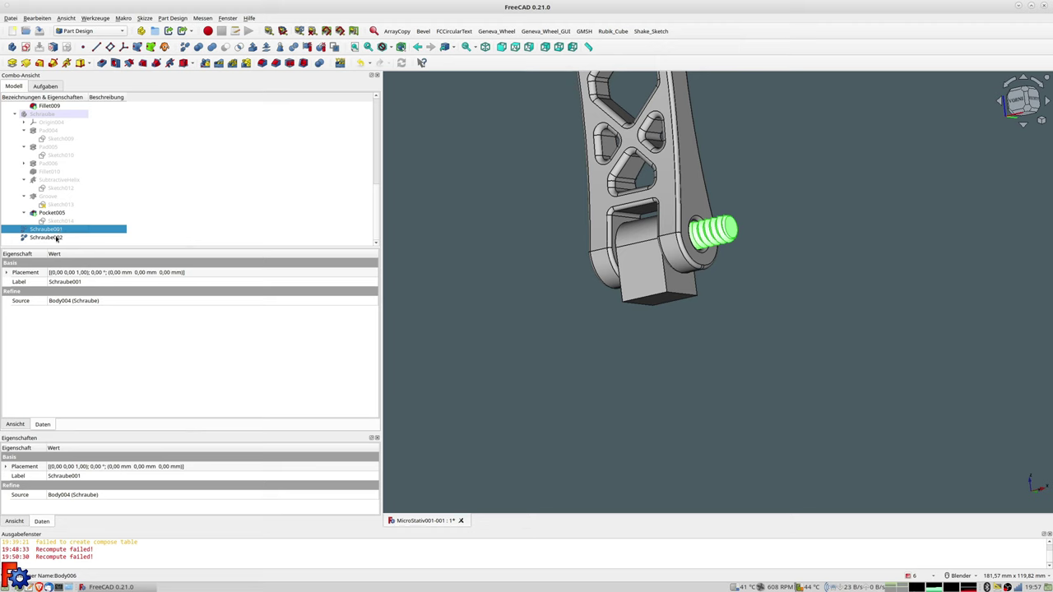
{"action": "left_click", "coordinate": [57, 239]}
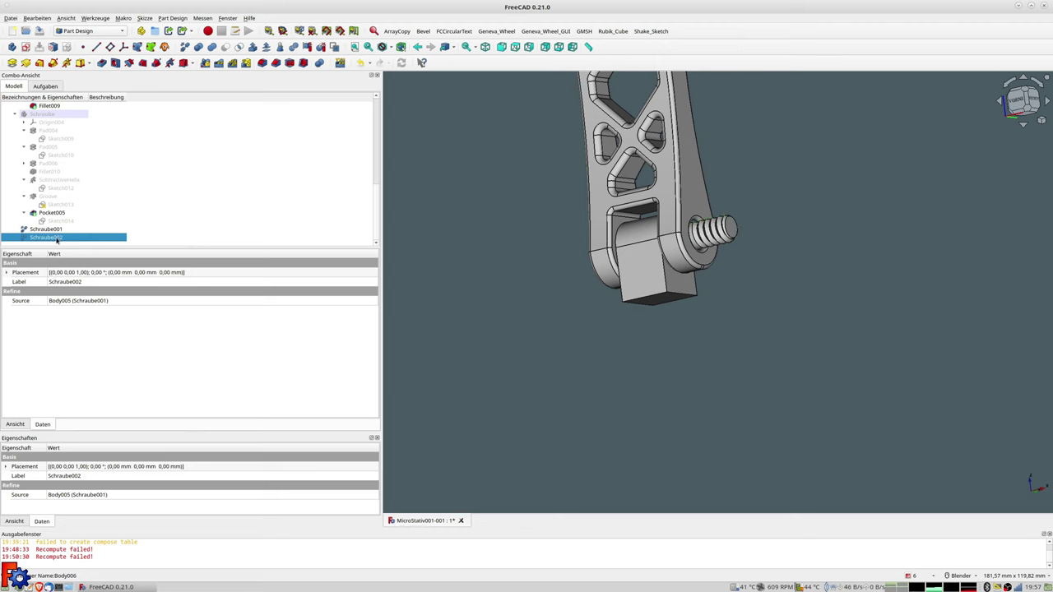
{"action": "right_click", "coordinate": [57, 239]}
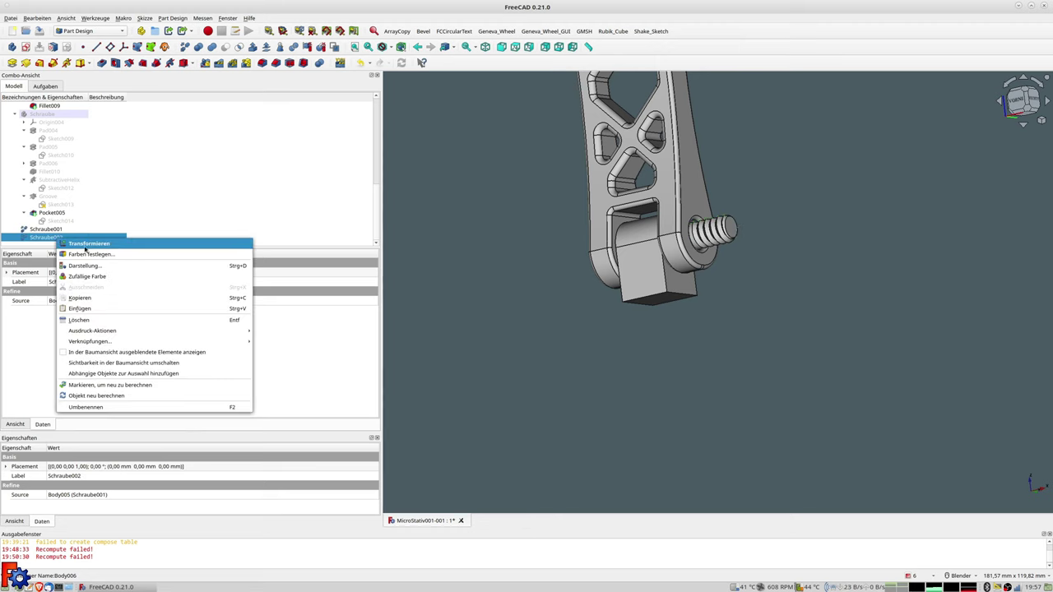
{"action": "left_click", "coordinate": [85, 247]}
Rotate Schraube002 180° in top view so it exits the arm's opposite side.
{"action": "middle_click_drag", "start_coordinate": [813, 291], "coordinate": [823, 346]}
{"action": "mouse_move", "coordinate": [669, 134]}
{"action": "middle_mouse_down"}
{"action": "mouse_move", "coordinate": [589, 348]}
{"action": "mouse_move", "coordinate": [600, 333]}
{"action": "middle_mouse_up"}
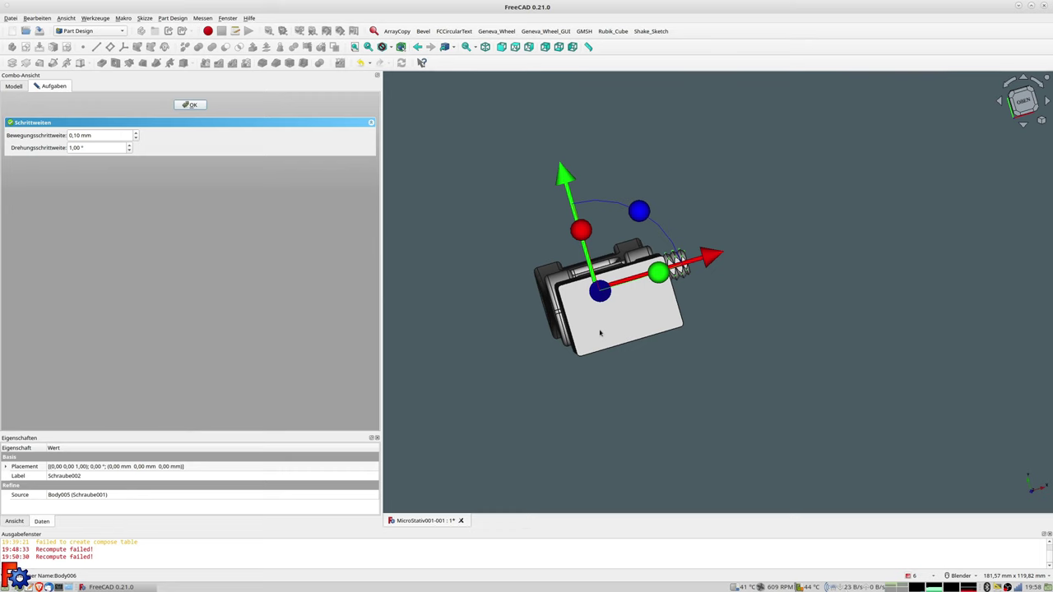
{"action": "key", "text": "2"}
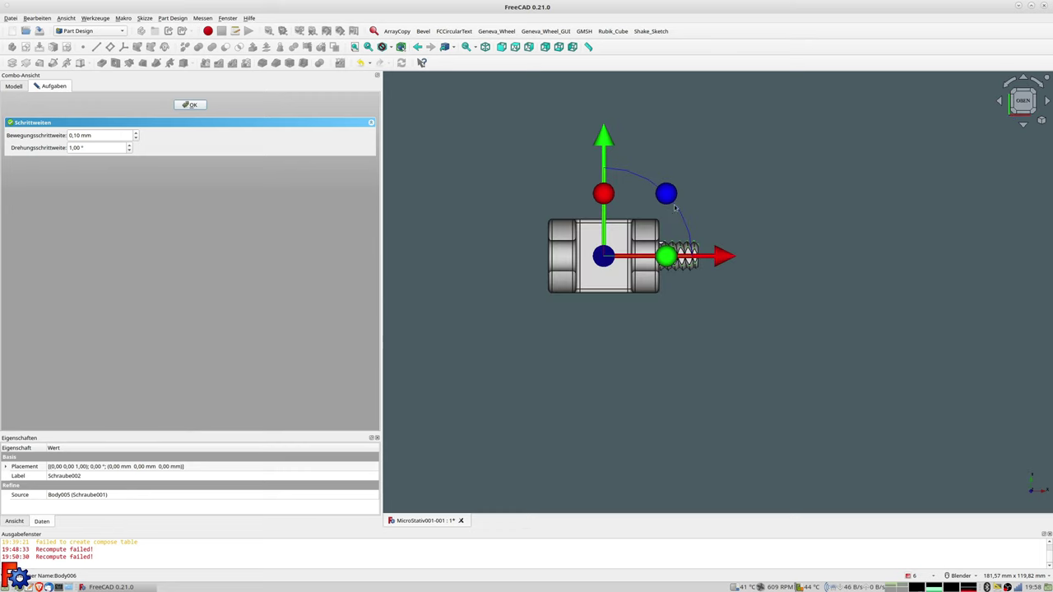
{"action": "mouse_move", "coordinate": [670, 195]}
{"action": "left_mouse_down"}
{"action": "mouse_move", "coordinate": [475, 309]}
{"action": "mouse_move", "coordinate": [501, 357]}
{"action": "left_mouse_up"}
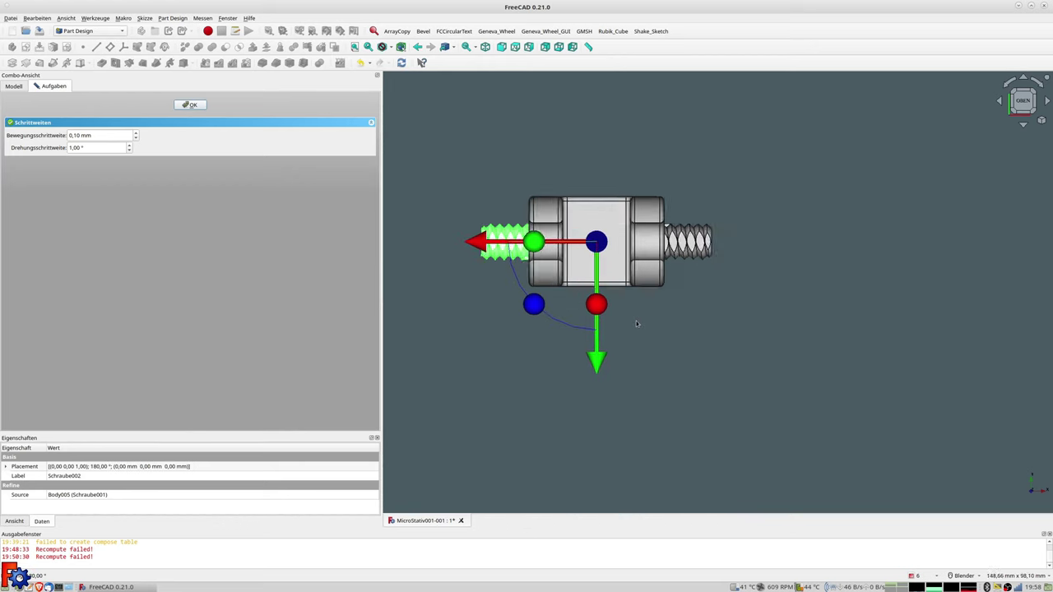
{"action": "scroll", "coordinate": [636, 318], "scroll_direction": "up", "scroll_amount": 5}
{"action": "scroll", "coordinate": [634, 320], "scroll_direction": "down", "scroll_amount": 3}
{"action": "middle_click_drag", "start_coordinate": [633, 320], "coordinate": [656, 244]}
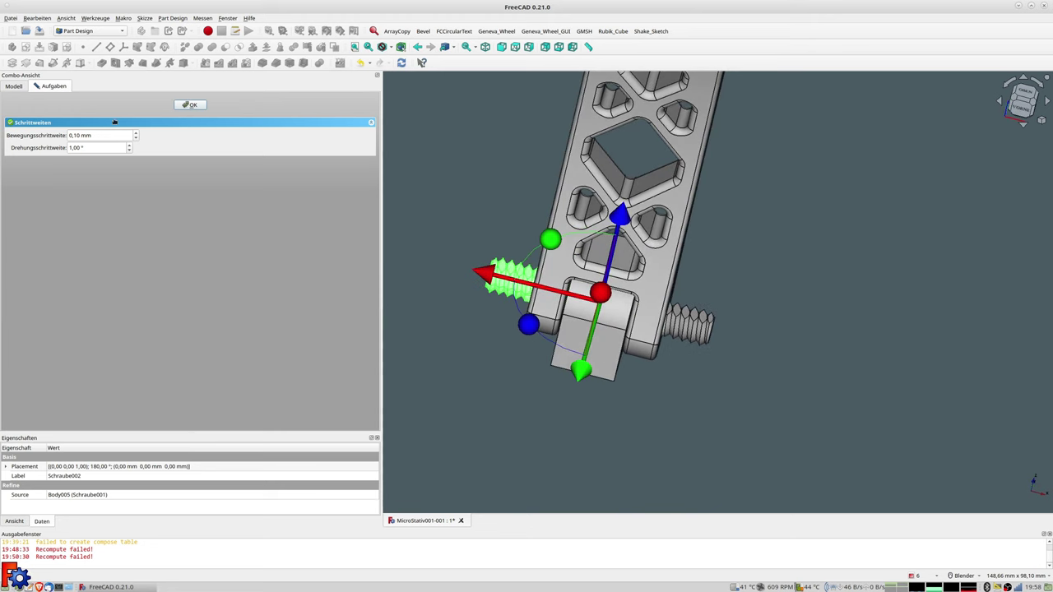
{"action": "left_click", "coordinate": [193, 105]}
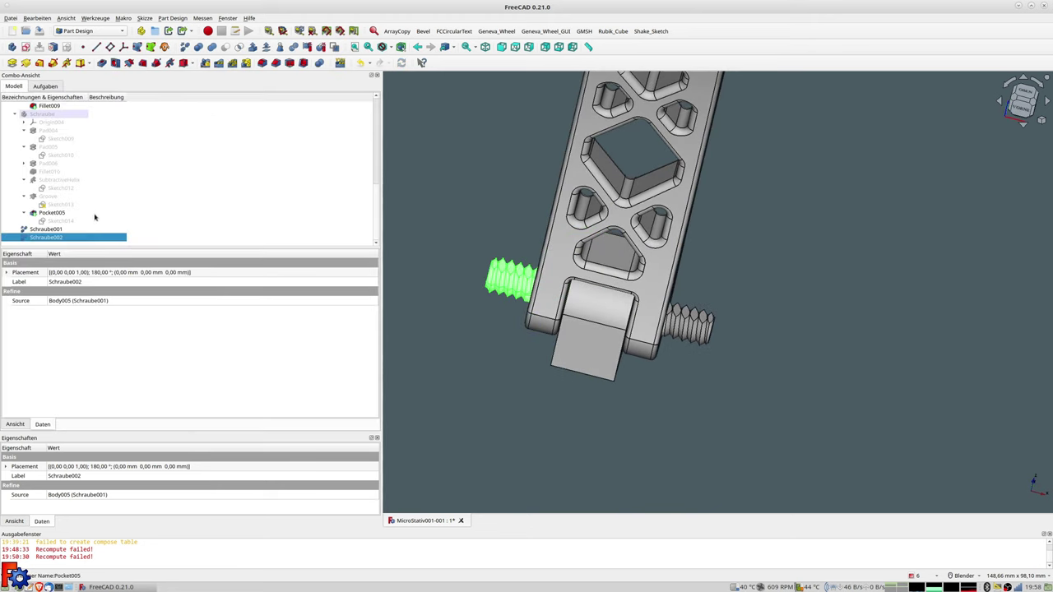
Duplicate Schraube001 and Schraube002 as new screw copies.
{"action": "left_click", "coordinate": [46, 229]}
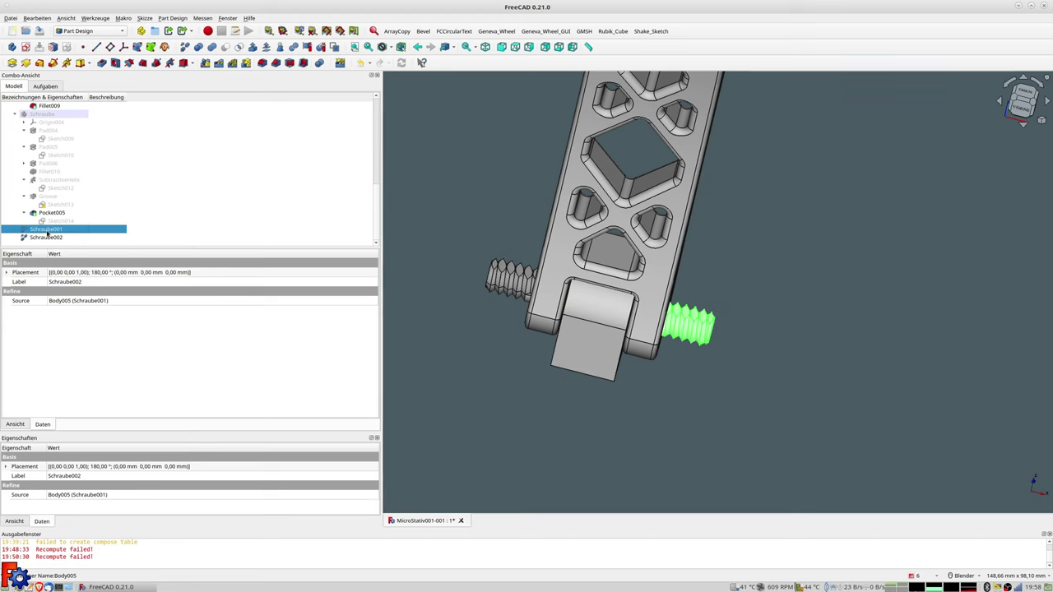
{"action": "left_click", "coordinate": [46, 237], "text": "ctrl"}
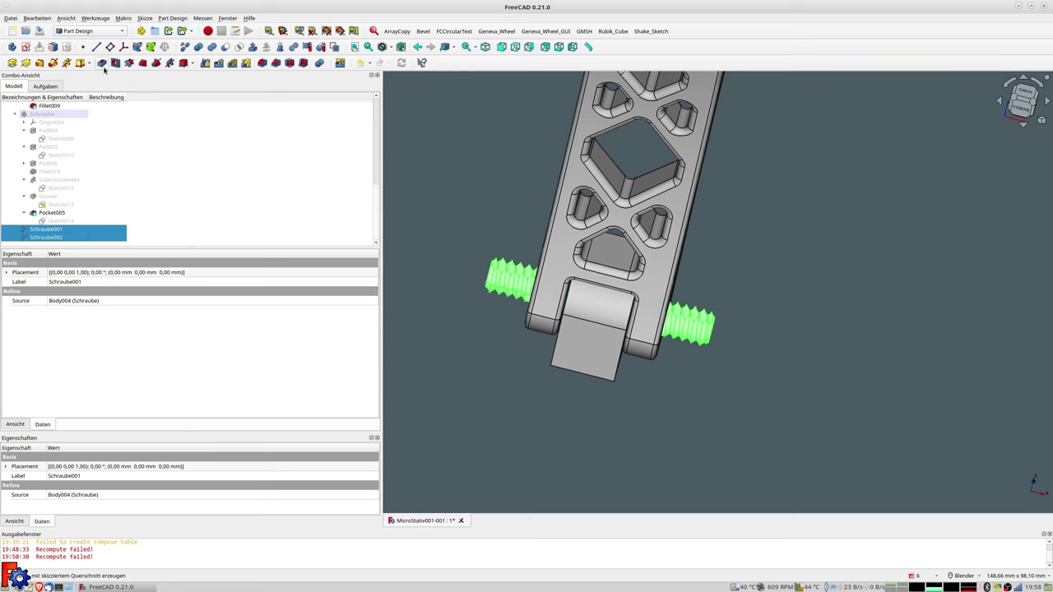
{"action": "left_click", "coordinate": [184, 47]}
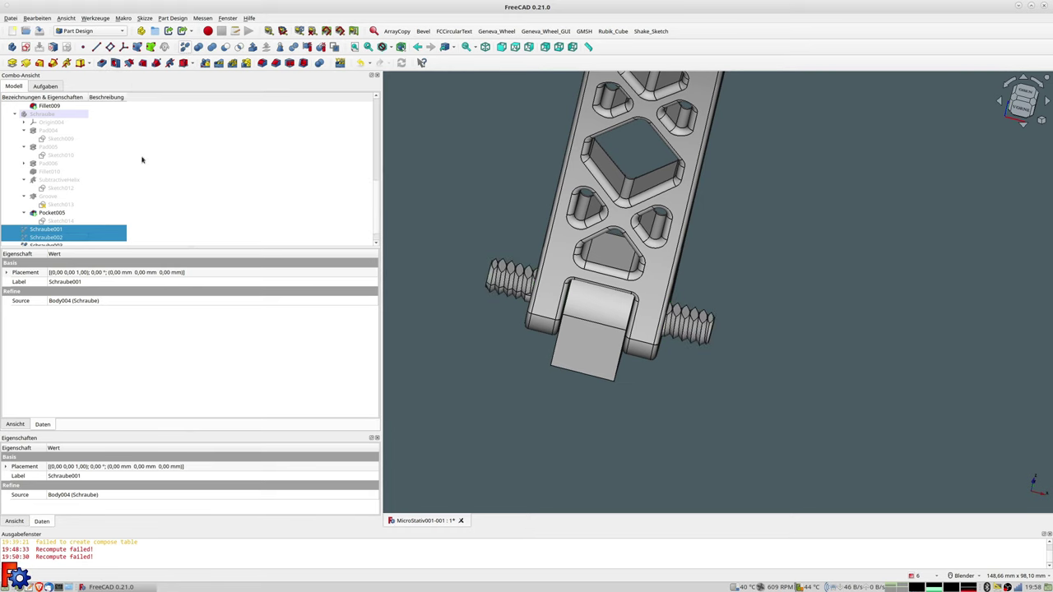
Move the copy Schraube003 to z = 90 mm.
{"action": "left_click", "coordinate": [49, 212]}
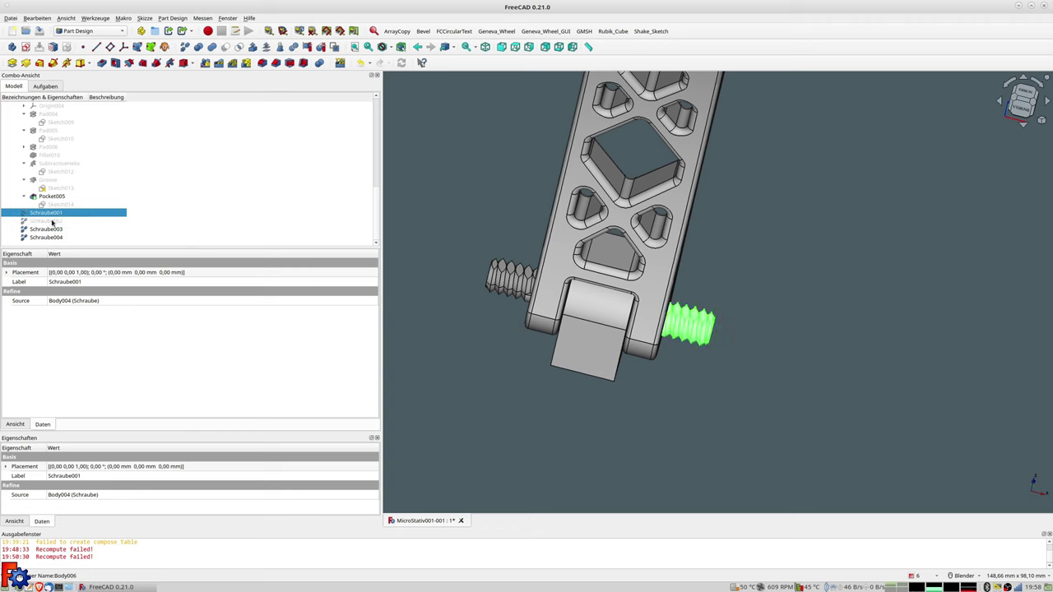
{"action": "left_click", "coordinate": [50, 220]}
{"action": "left_click", "coordinate": [51, 231]}
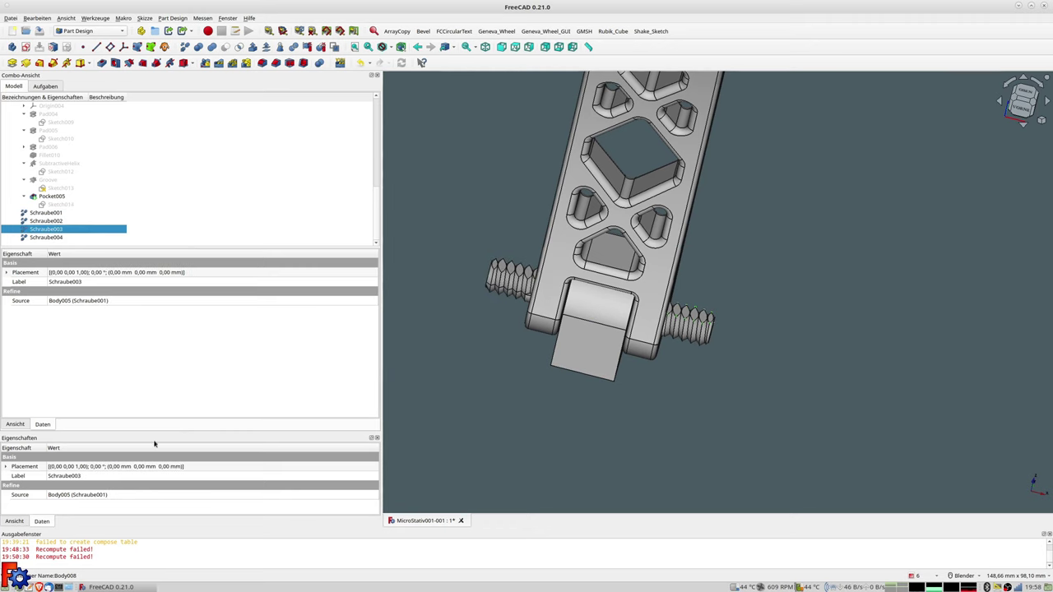
{"action": "left_click_drag", "start_coordinate": [157, 431], "coordinate": [160, 330]}
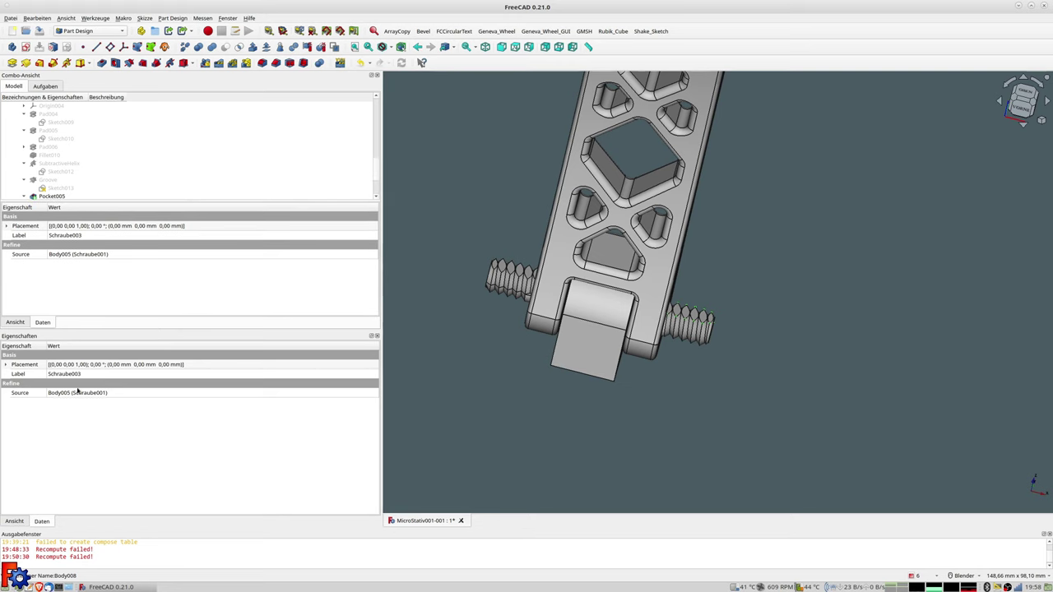
{"action": "left_click", "coordinate": [6, 365]}
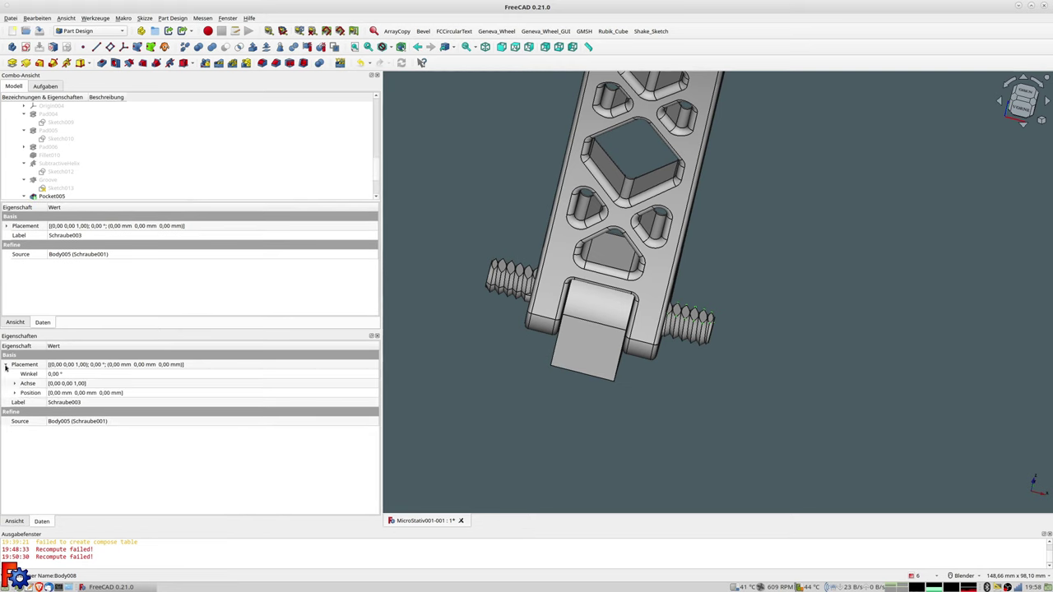
{"action": "left_click", "coordinate": [16, 393]}
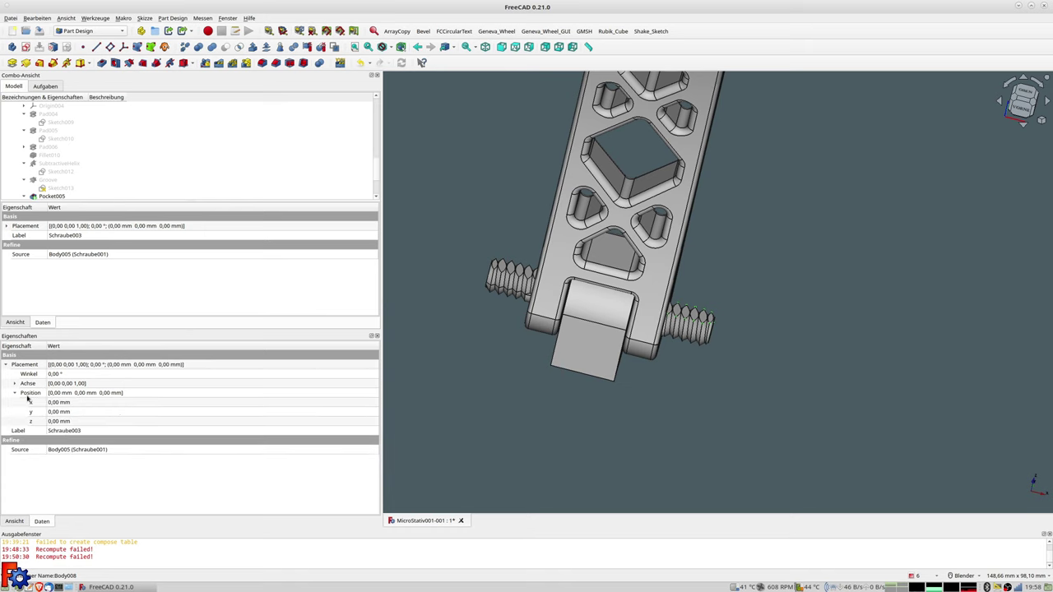
{"action": "left_click", "coordinate": [56, 422]}
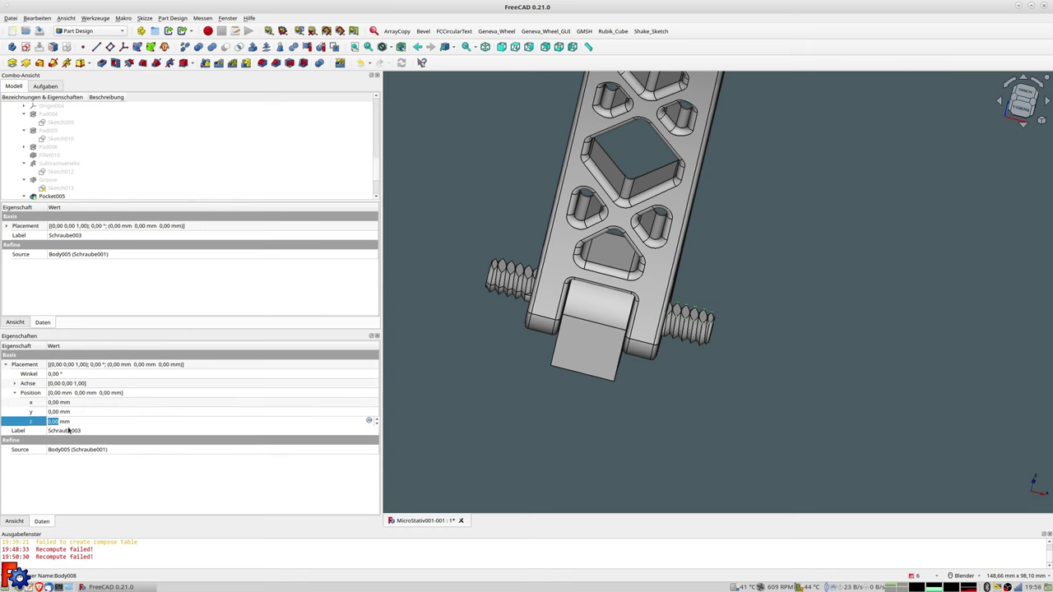
{"action": "type", "text": "90"}
{"action": "key", "text": "Return"}
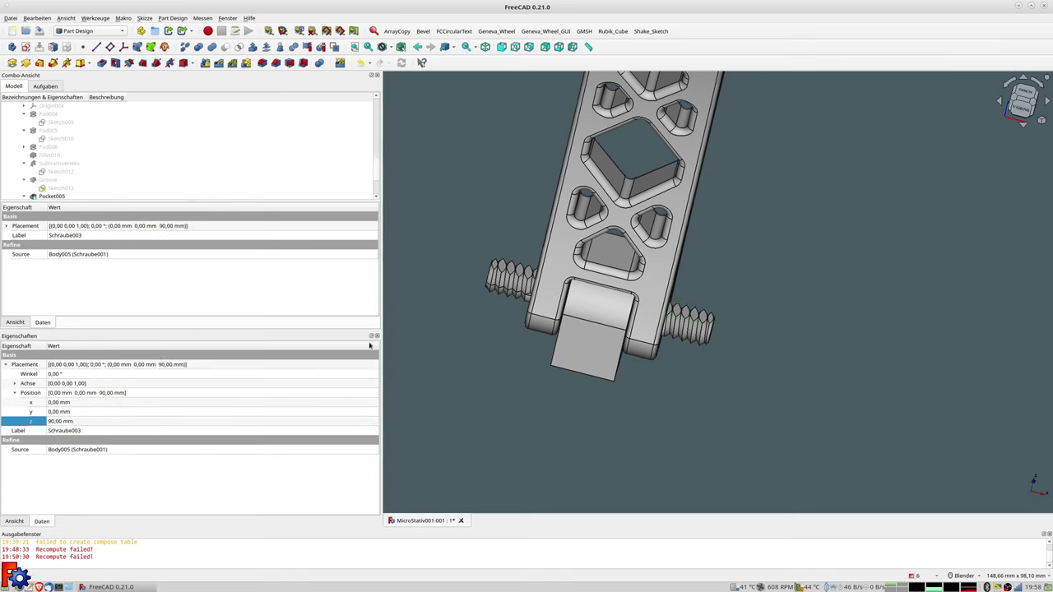
{"action": "middle_click_drag", "start_coordinate": [800, 273], "coordinate": [725, 294]}
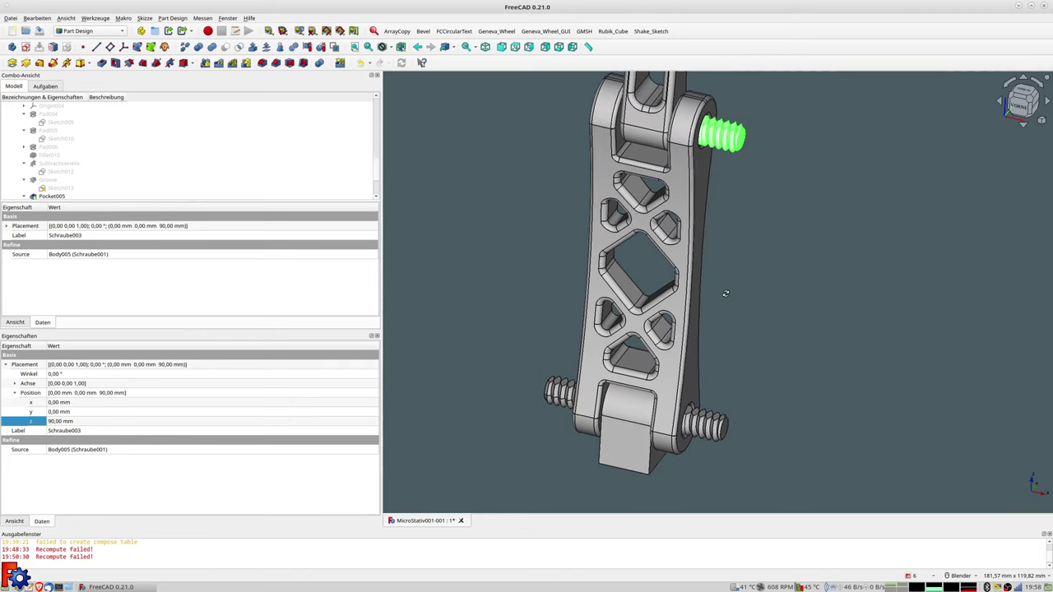
Move the copy Schraube004 to z = 90 mm.
{"action": "scroll", "coordinate": [74, 188], "scroll_direction": "down", "scroll_amount": 2}
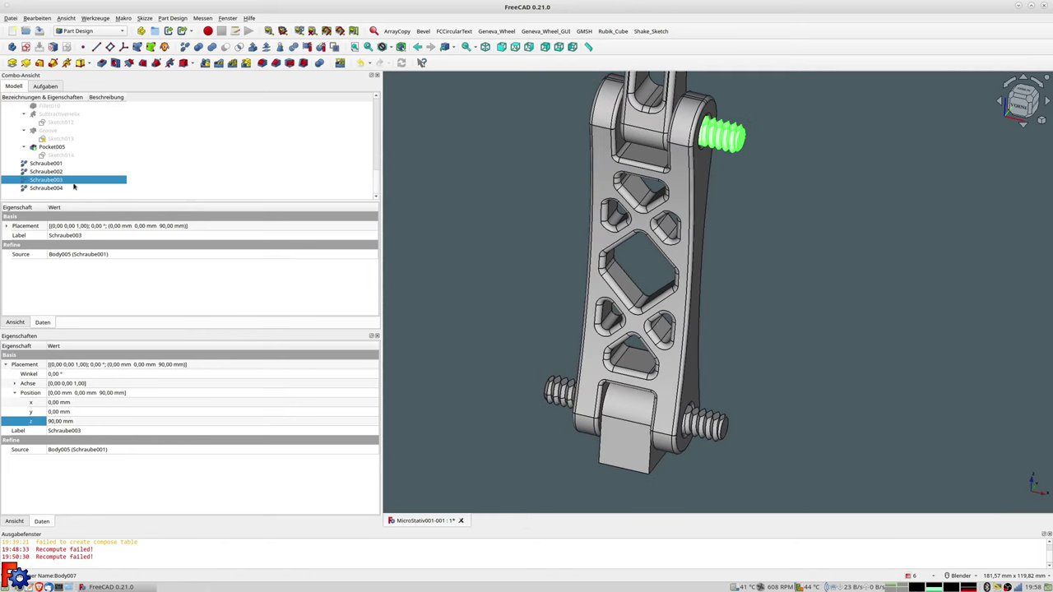
{"action": "left_click", "coordinate": [54, 190]}
{"action": "left_click", "coordinate": [59, 421]}
{"action": "type", "text": "90"}
{"action": "key", "text": "Return"}
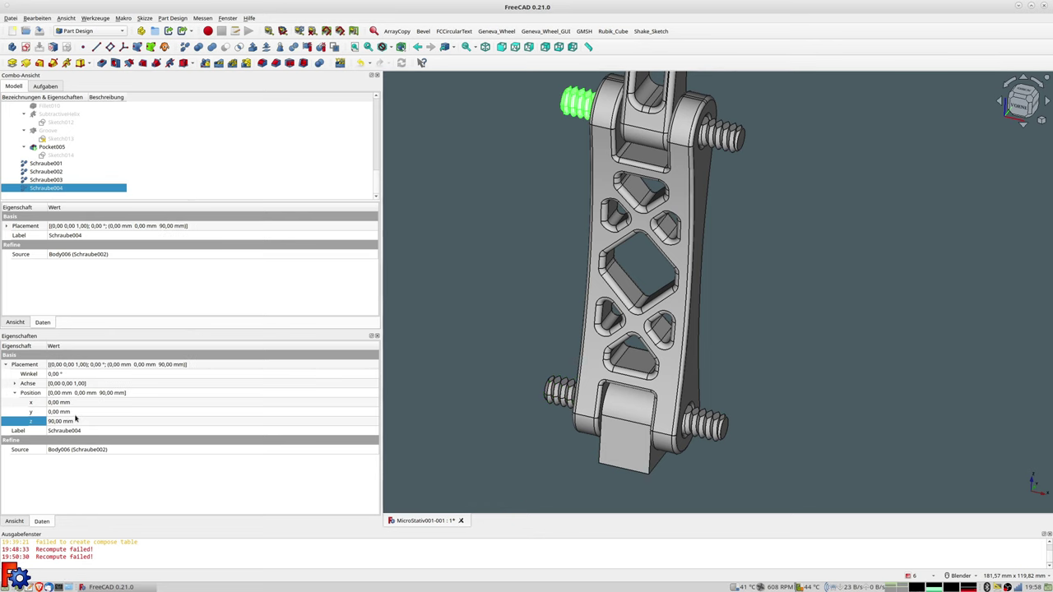
Set Schraube005 and Schraube006 each to z = 90 mm.
{"action": "left_click", "coordinate": [54, 182]}
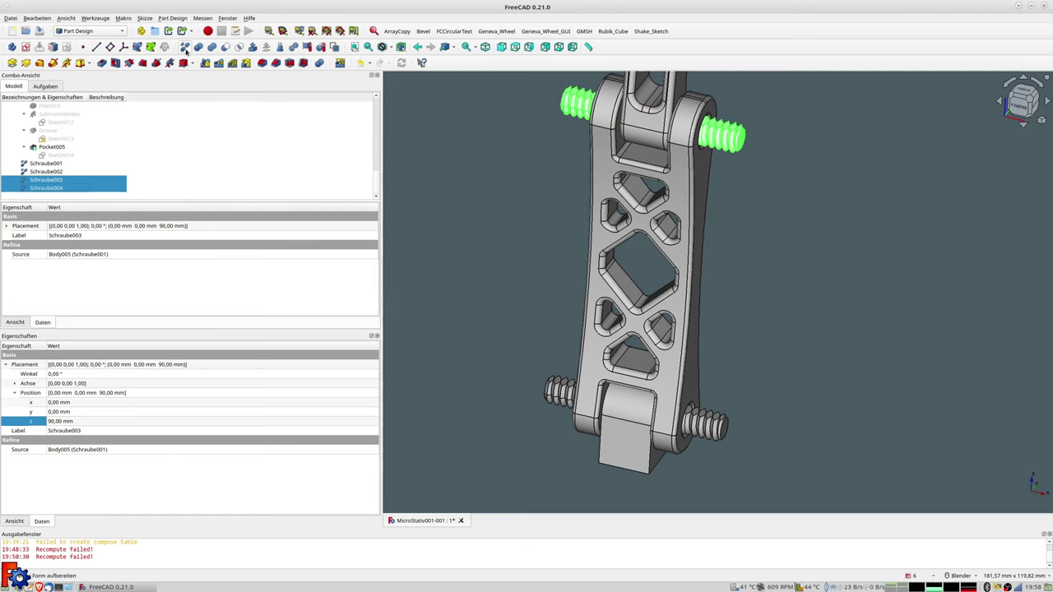
{"action": "scroll", "coordinate": [623, 175], "scroll_direction": "down", "scroll_amount": 3}
{"action": "scroll", "coordinate": [658, 276], "scroll_direction": "down", "scroll_amount": 2}
{"action": "left_click", "coordinate": [49, 187]}
{"action": "left_click", "coordinate": [54, 197]}
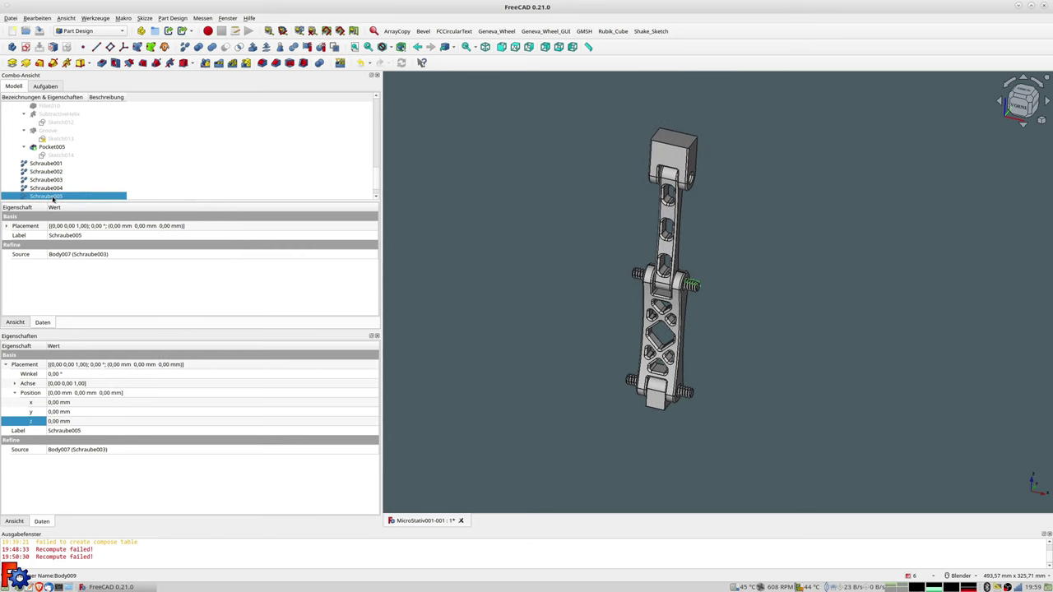
{"action": "left_click", "coordinate": [57, 422]}
{"action": "type", "text": "90"}
{"action": "key", "text": "Return"}
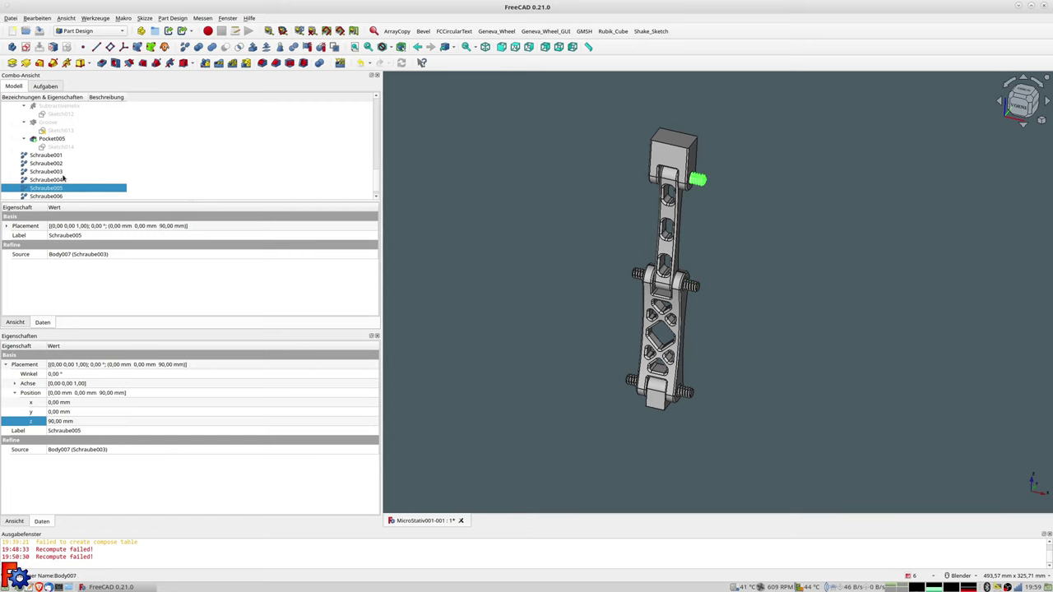
{"action": "left_click", "coordinate": [49, 196]}
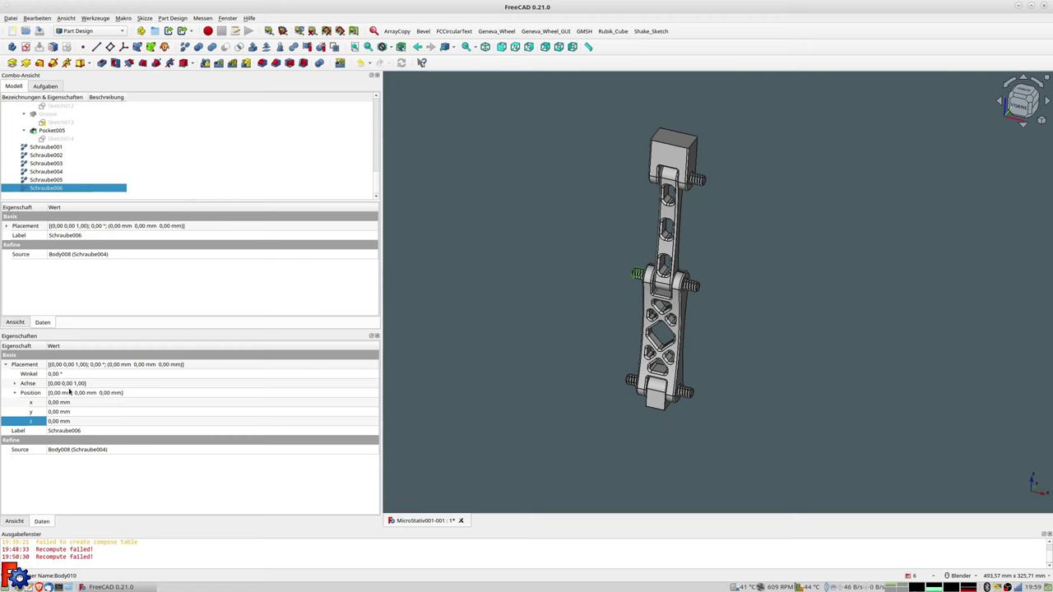
{"action": "left_click", "coordinate": [60, 422]}
{"action": "type", "text": "90"}
{"action": "key", "text": "Return"}
Clear the selection and orbit to check screws at all three arm joints.
{"action": "mouse_move", "coordinate": [709, 407]}
{"action": "middle_mouse_down"}
{"action": "mouse_move", "coordinate": [743, 383]}
{"action": "mouse_move", "coordinate": [761, 349]}
{"action": "middle_mouse_up"}
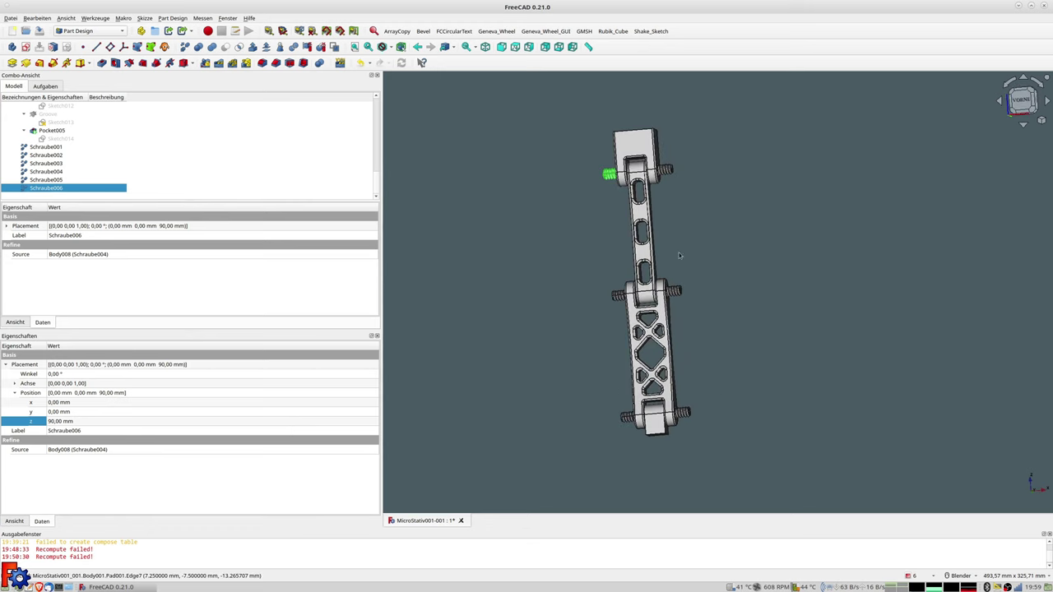
{"action": "middle_click_drag", "start_coordinate": [682, 217], "coordinate": [683, 240]}
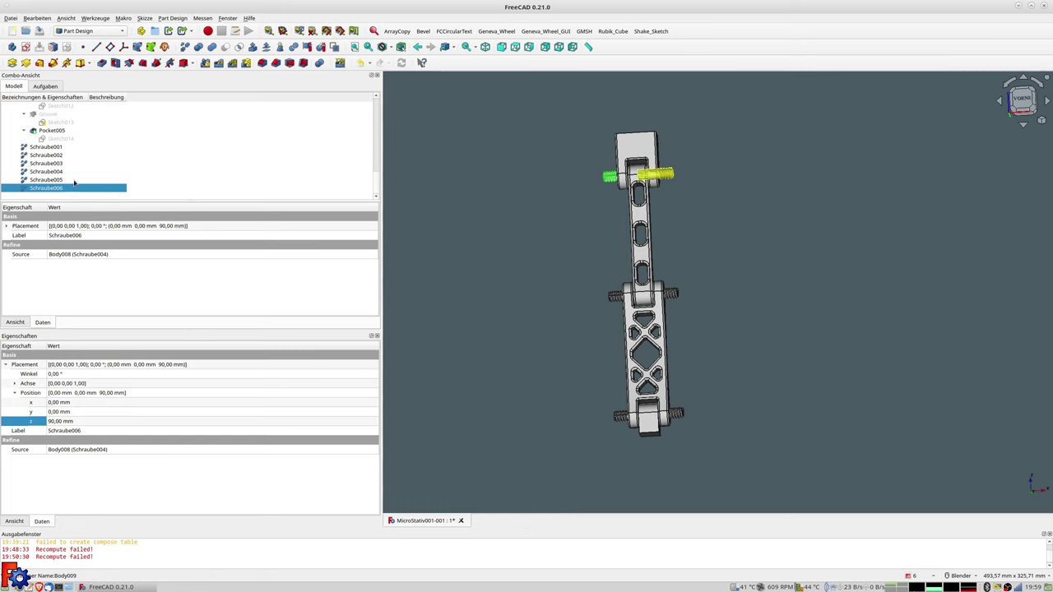
{"action": "left_click", "coordinate": [445, 179]}
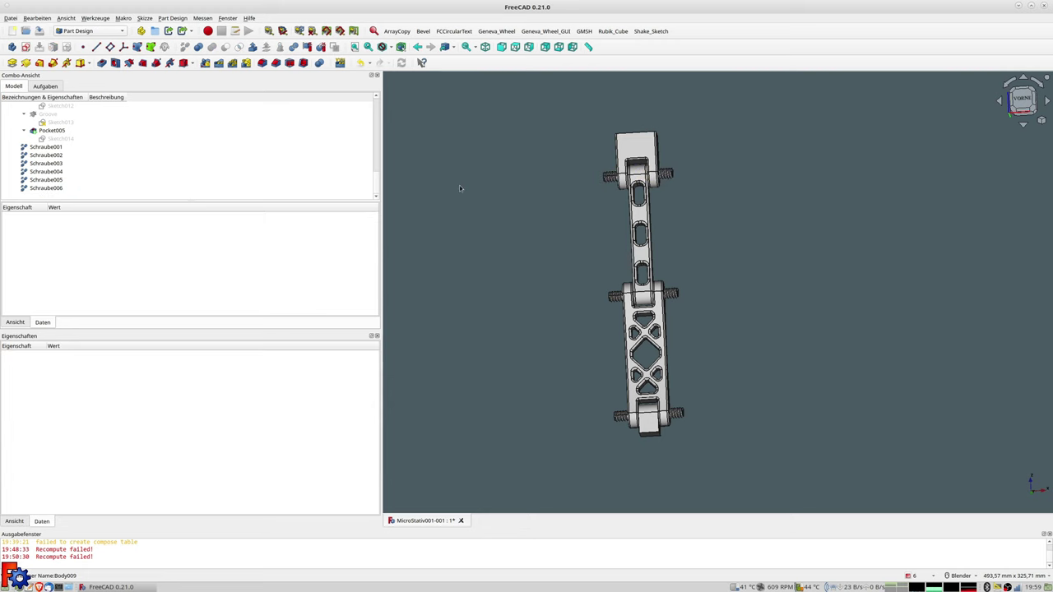
{"action": "middle_click_drag", "start_coordinate": [679, 219], "coordinate": [696, 230]}
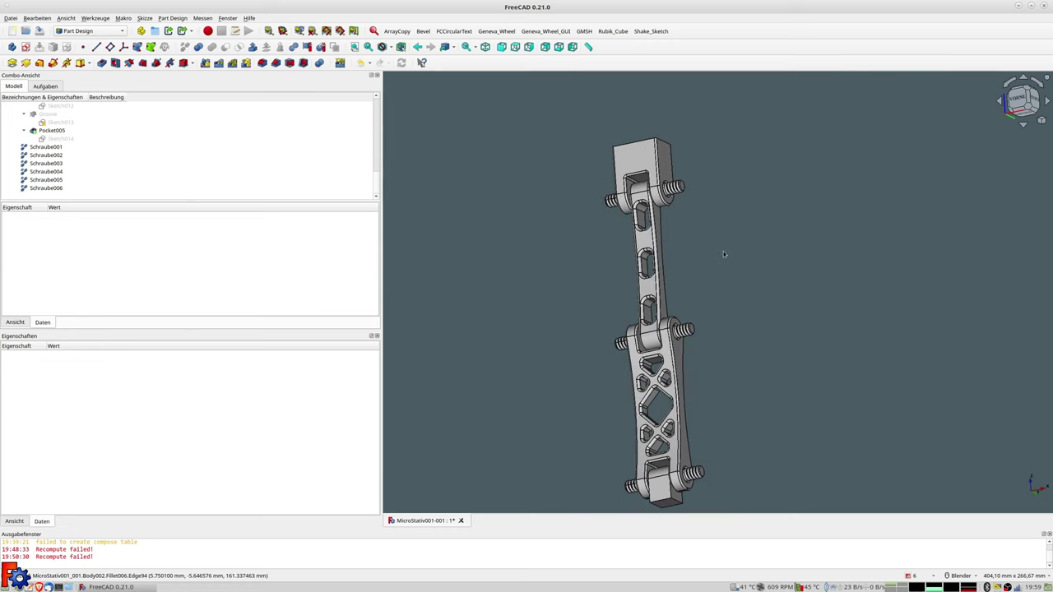
{"action": "scroll", "coordinate": [727, 273], "scroll_direction": "down", "scroll_amount": 1}
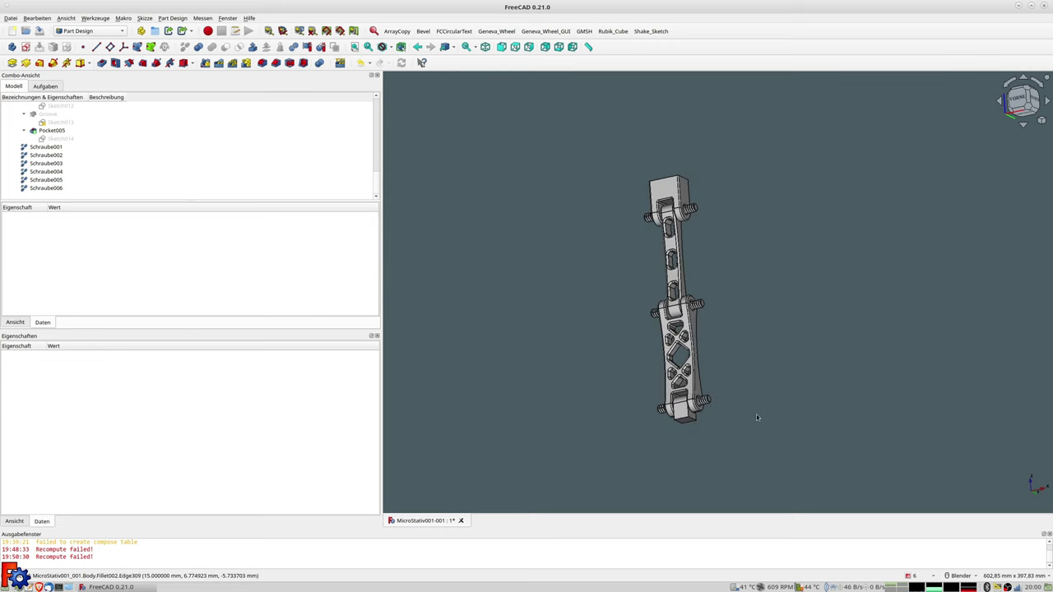
{"action": "scroll", "coordinate": [753, 413], "scroll_direction": "up", "scroll_amount": 2}
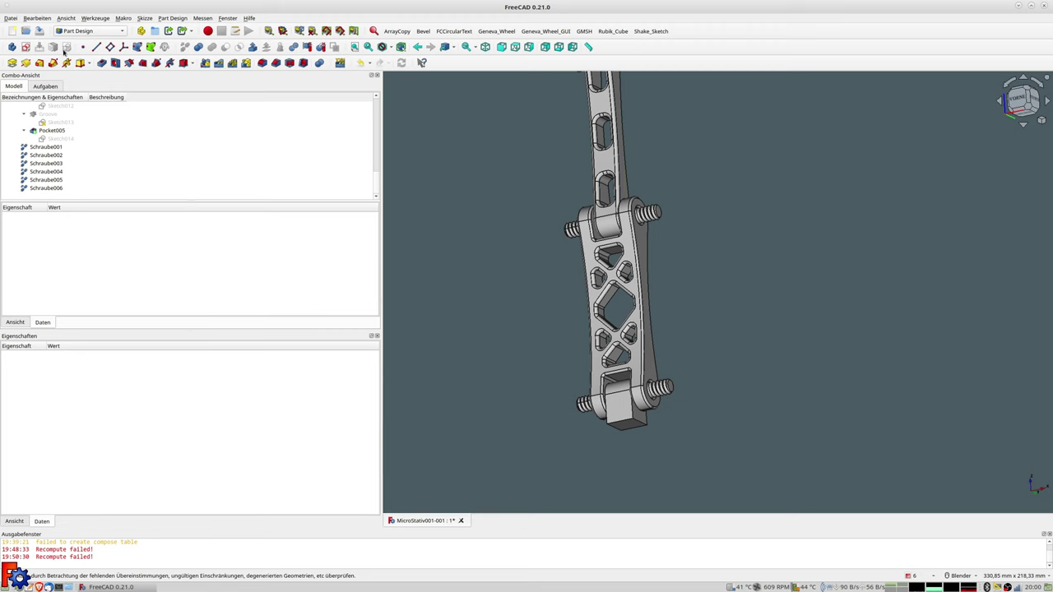
Create a new body named Mutter and select its Origin005 YZ plane.
{"action": "left_click", "coordinate": [11, 47]}
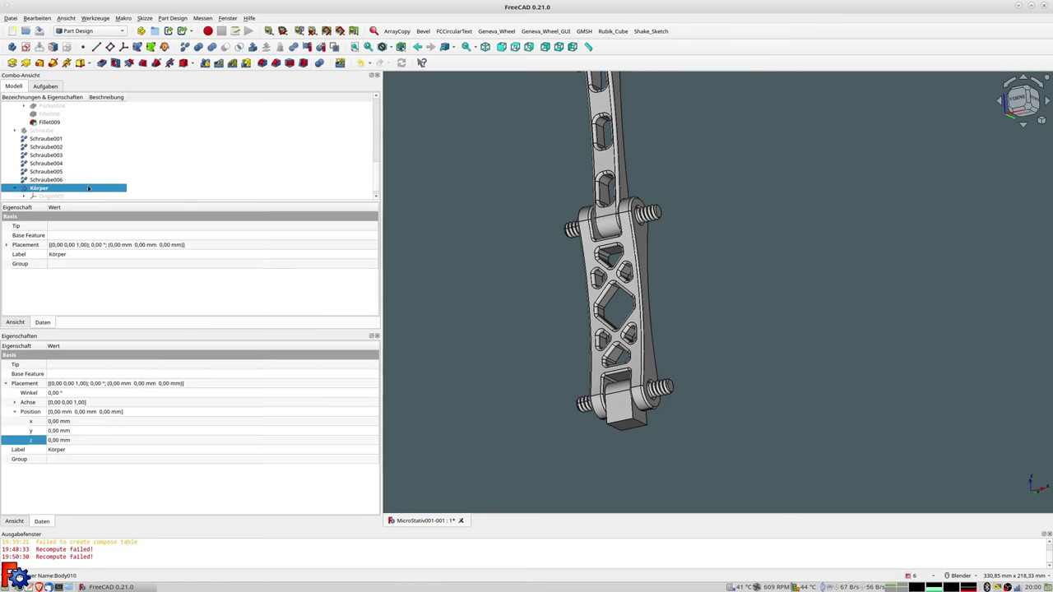
{"action": "left_click", "coordinate": [50, 189]}
{"action": "type", "text": "Mutter"}
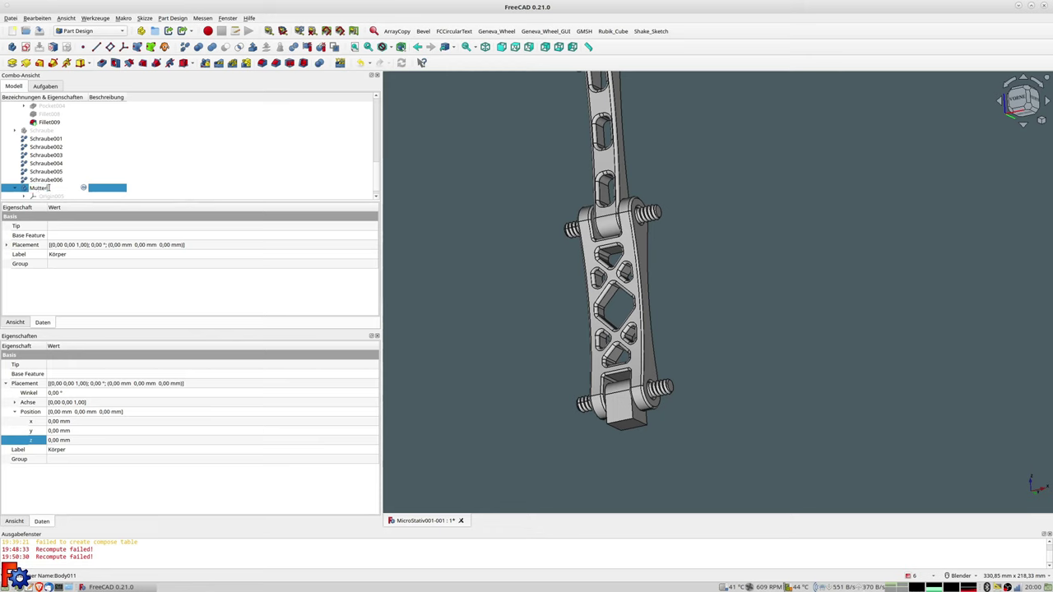
{"action": "key", "text": "Return"}
{"action": "scroll", "coordinate": [53, 188], "scroll_direction": "down", "scroll_amount": 1}
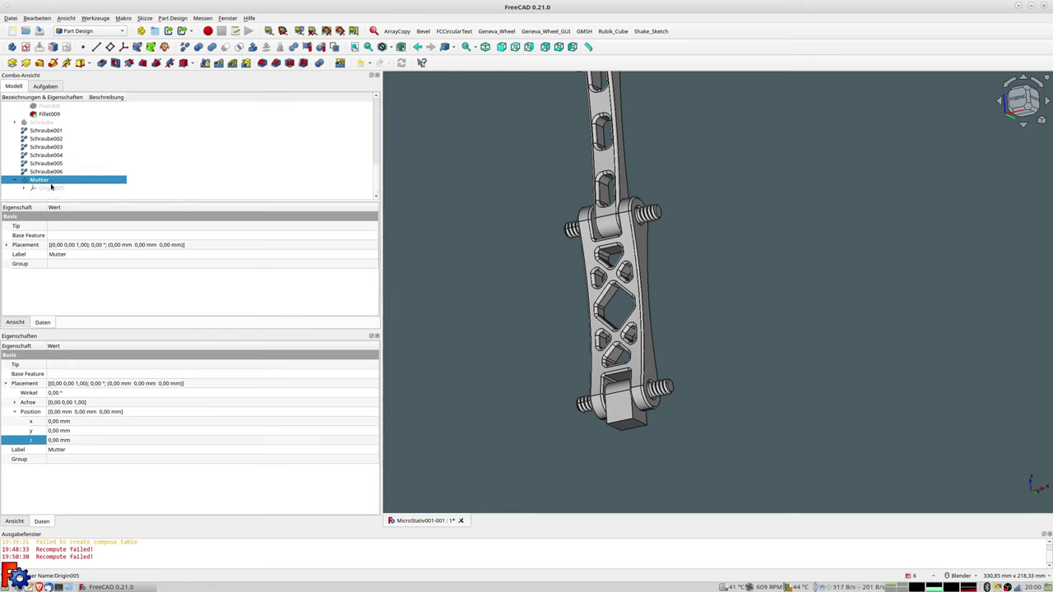
{"action": "left_click", "coordinate": [45, 189]}
{"action": "middle_click_drag", "start_coordinate": [494, 353], "coordinate": [524, 356]}
{"action": "scroll", "coordinate": [575, 337], "scroll_direction": "up", "scroll_amount": 3}
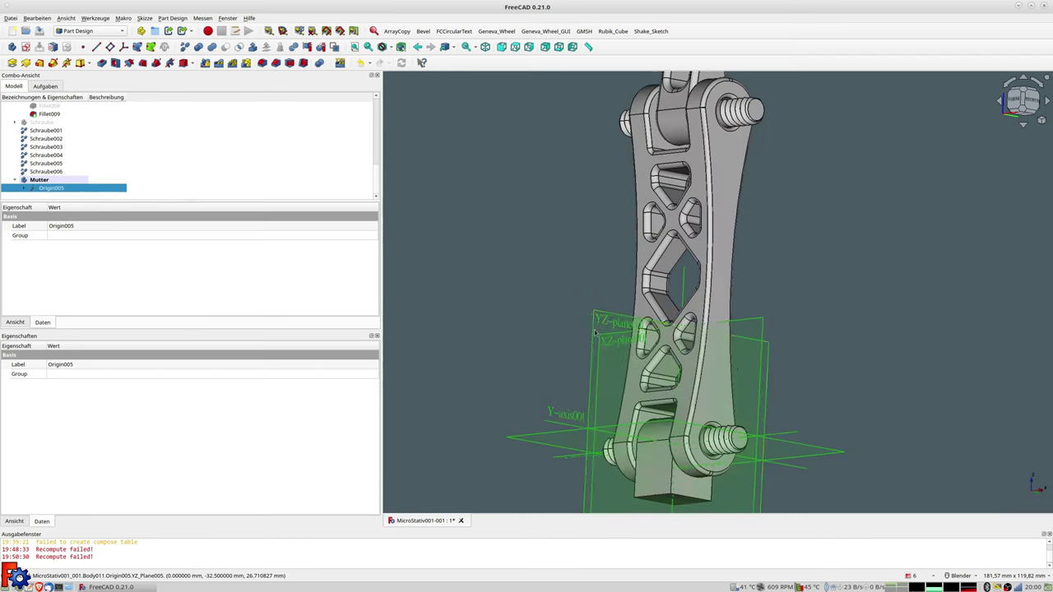
{"action": "left_click", "coordinate": [607, 321]}
{"action": "mouse_move", "coordinate": [545, 258]}
{"action": "middle_mouse_down"}
{"action": "mouse_move", "coordinate": [515, 282]}
{"action": "mouse_move", "coordinate": [503, 279]}
{"action": "mouse_move", "coordinate": [590, 293]}
{"action": "mouse_move", "coordinate": [547, 300]}
{"action": "middle_mouse_up"}
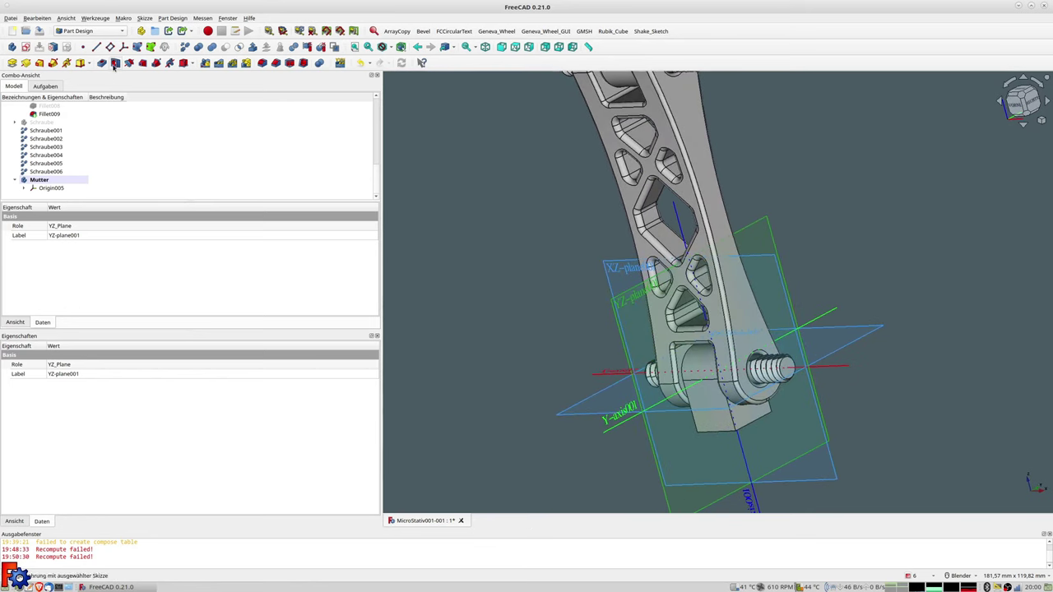
Attach a datum plane to the YZ plane and raise its z offset to 16 mm.
{"action": "left_click", "coordinate": [110, 46]}
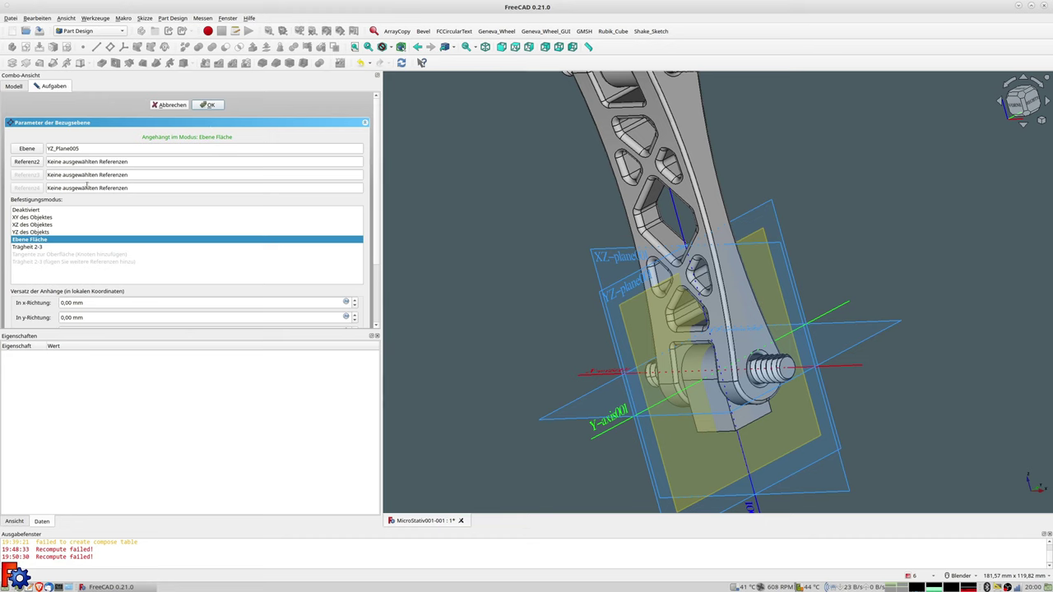
{"action": "left_click_drag", "start_coordinate": [378, 228], "coordinate": [378, 288]}
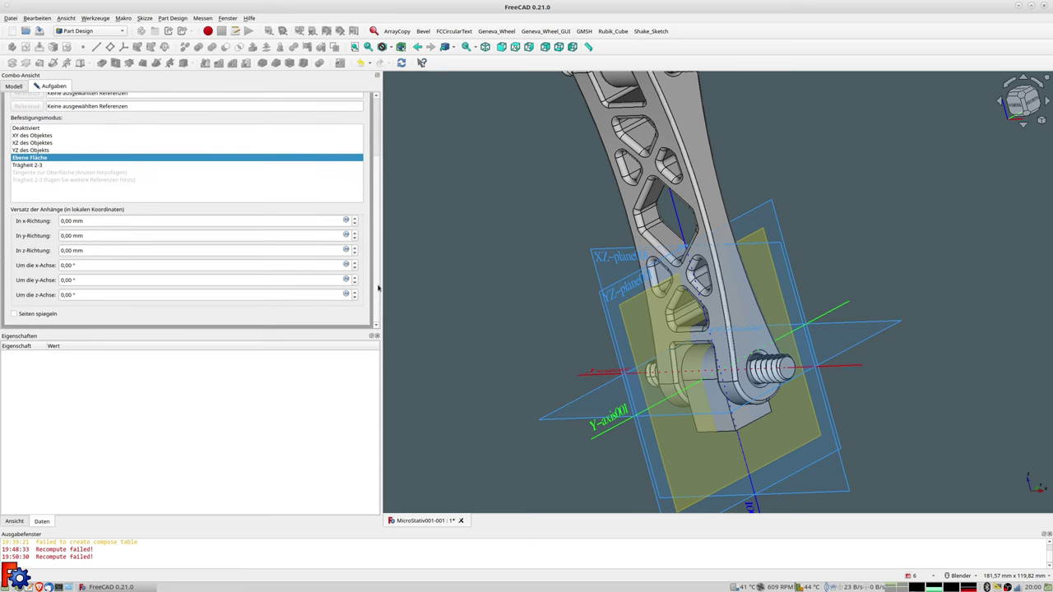
{"action": "left_click", "coordinate": [355, 248]}
{"action": "left_click", "coordinate": [355, 247]}
{"action": "left_click", "coordinate": [355, 247]}
{"action": "left_click", "coordinate": [354, 248]}
{"action": "left_click", "coordinate": [355, 247]}
{"action": "left_click", "coordinate": [354, 248]}
{"action": "left_click", "coordinate": [355, 248]}
{"action": "left_click", "coordinate": [355, 248]}
{"action": "left_click", "coordinate": [355, 250]}
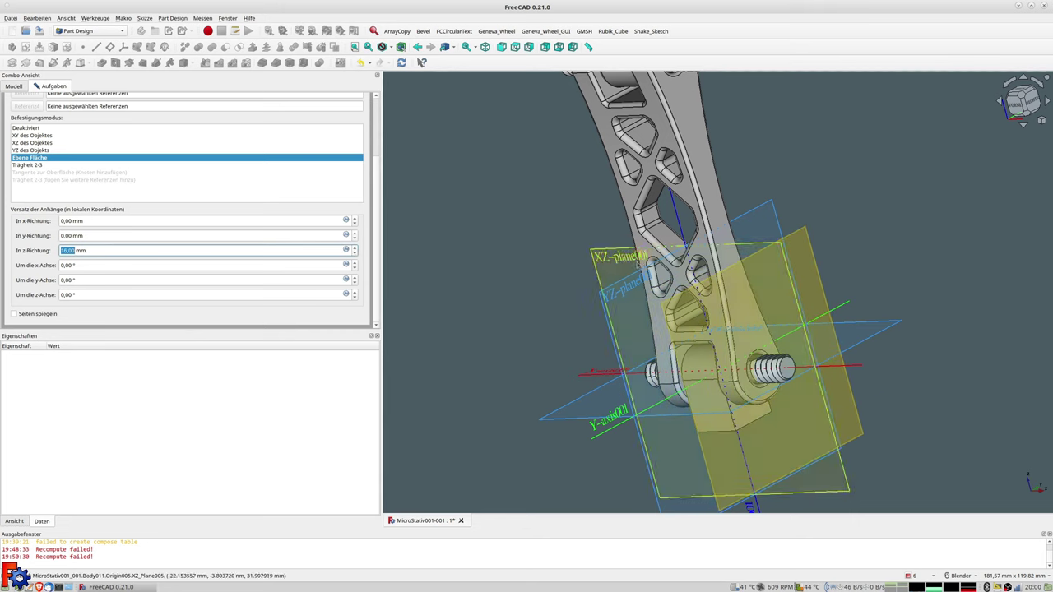
Check the plane's position from the front view and confirm the datum plane.
{"action": "key", "text": "1"}
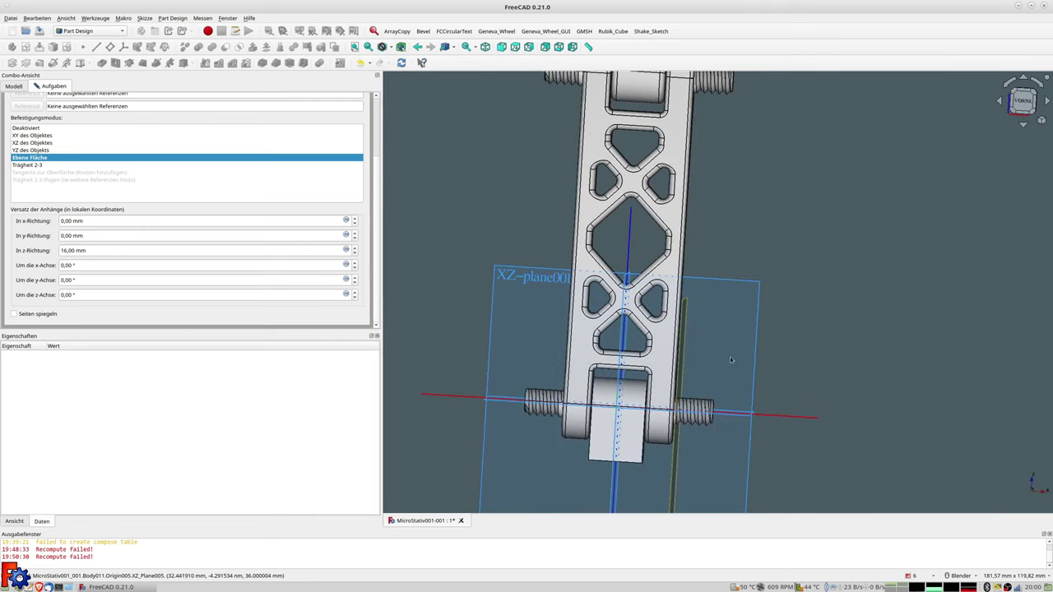
{"action": "key", "text": "Up"}
{"action": "key", "text": "Up"}
{"action": "scroll", "coordinate": [705, 256], "scroll_direction": "up", "scroll_amount": 3}
{"action": "scroll", "coordinate": [691, 247], "scroll_direction": "up", "scroll_amount": 1}
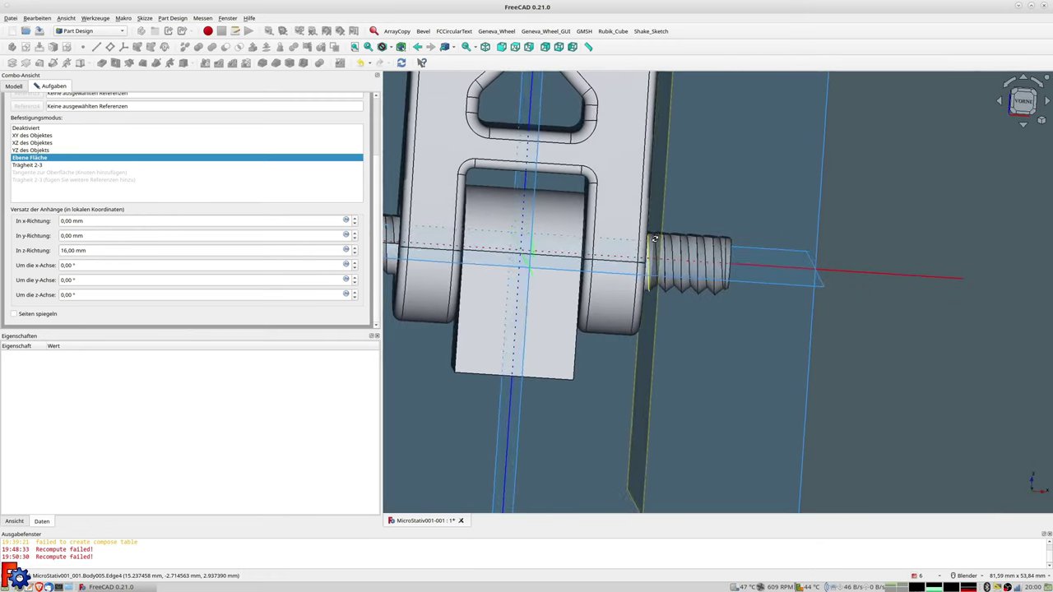
{"action": "middle_click_drag", "start_coordinate": [651, 236], "coordinate": [628, 240]}
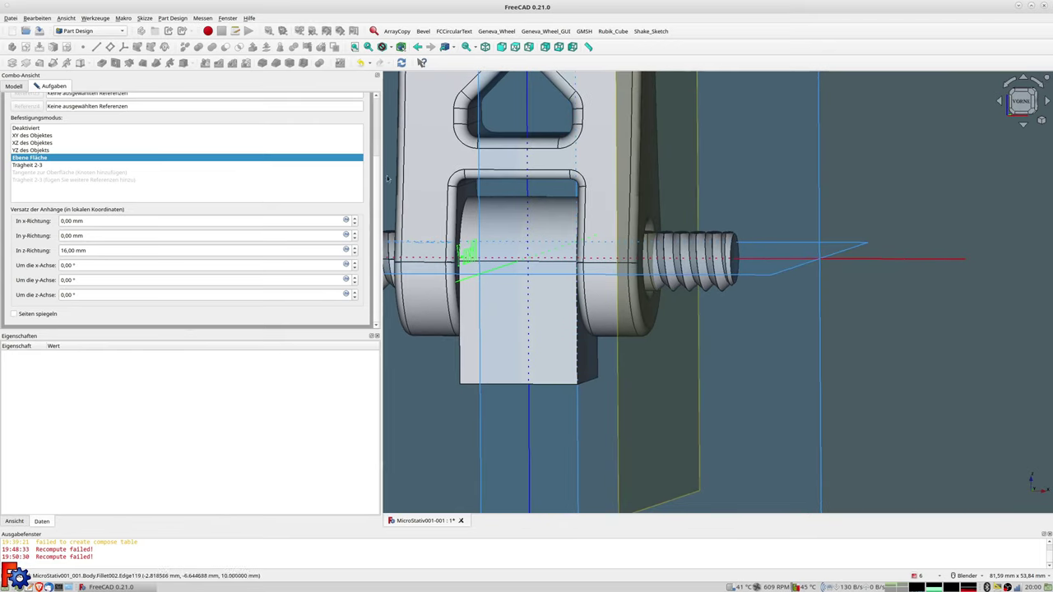
{"action": "scroll", "coordinate": [211, 164], "scroll_direction": "up", "scroll_amount": 3}
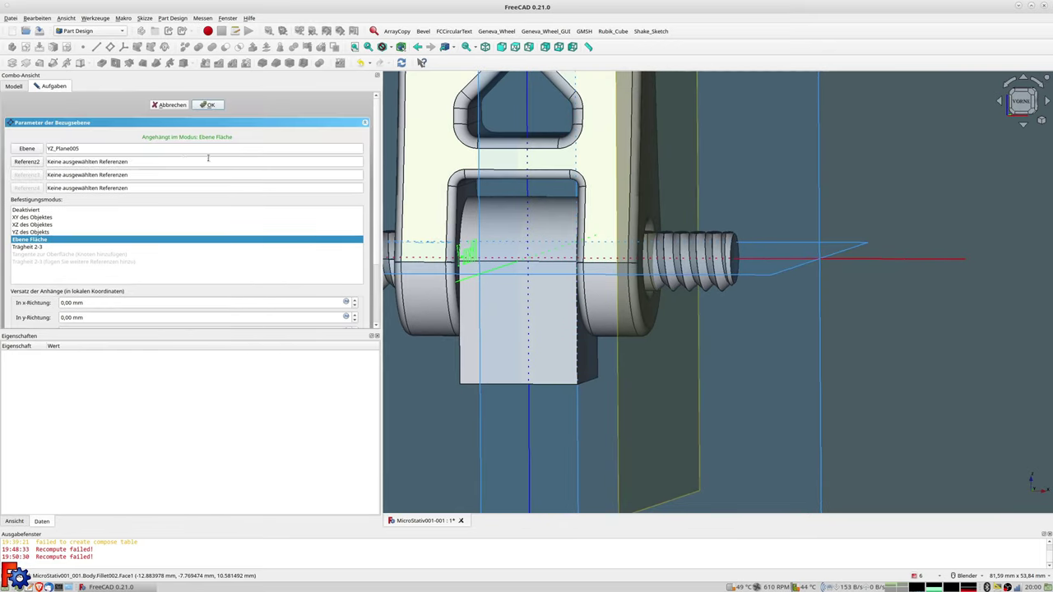
{"action": "left_click", "coordinate": [208, 106]}
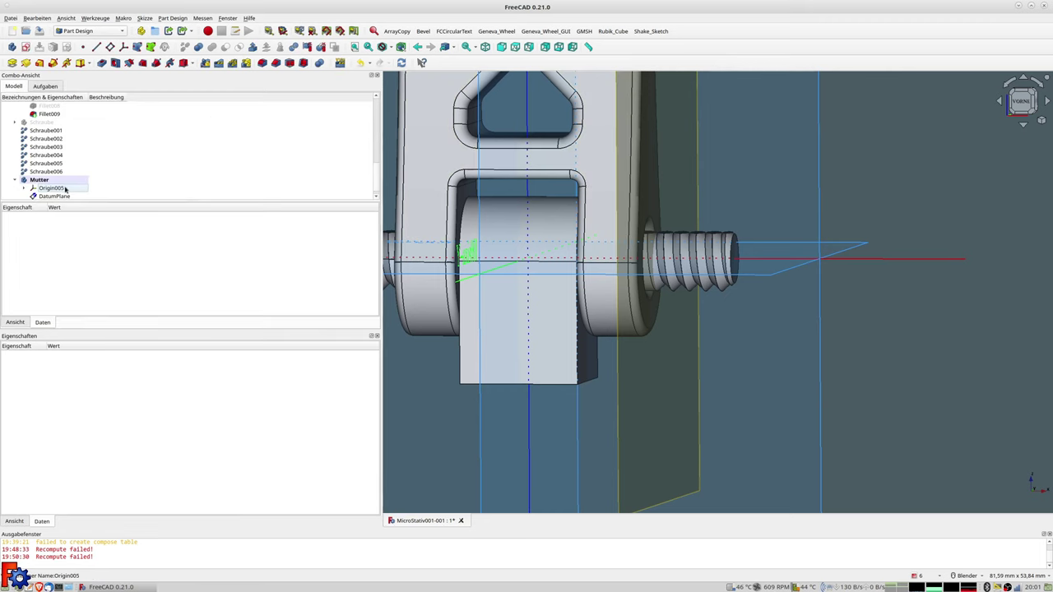
Hide the Mutter body's Origin005 and DatumPlane in the model tree.
{"action": "scroll", "coordinate": [46, 147], "scroll_direction": "down", "scroll_amount": 3}
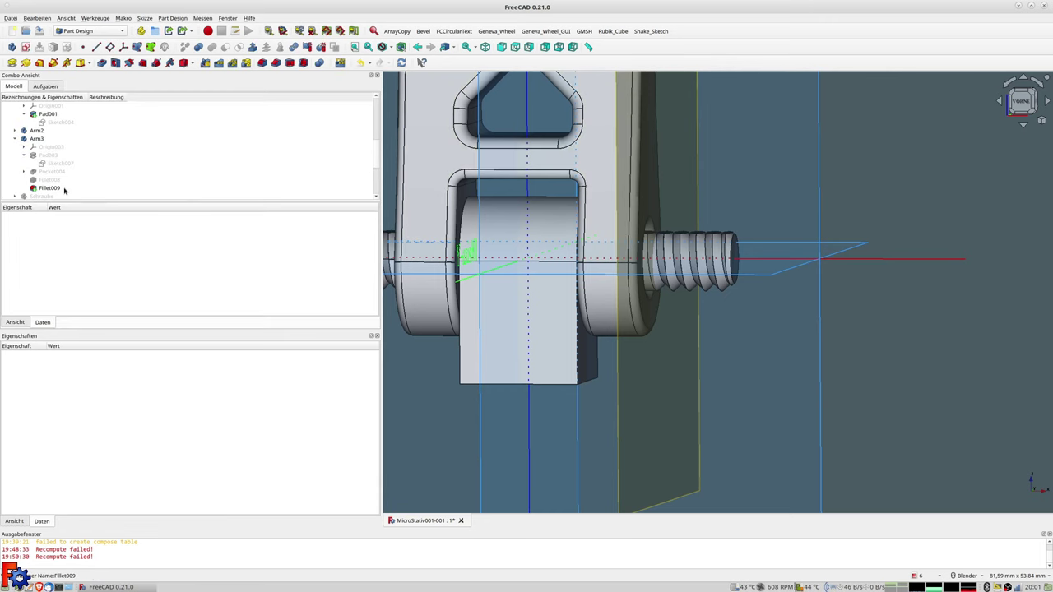
{"action": "scroll", "coordinate": [64, 190], "scroll_direction": "down", "scroll_amount": 2}
{"action": "scroll", "coordinate": [59, 188], "scroll_direction": "down", "scroll_amount": 1}
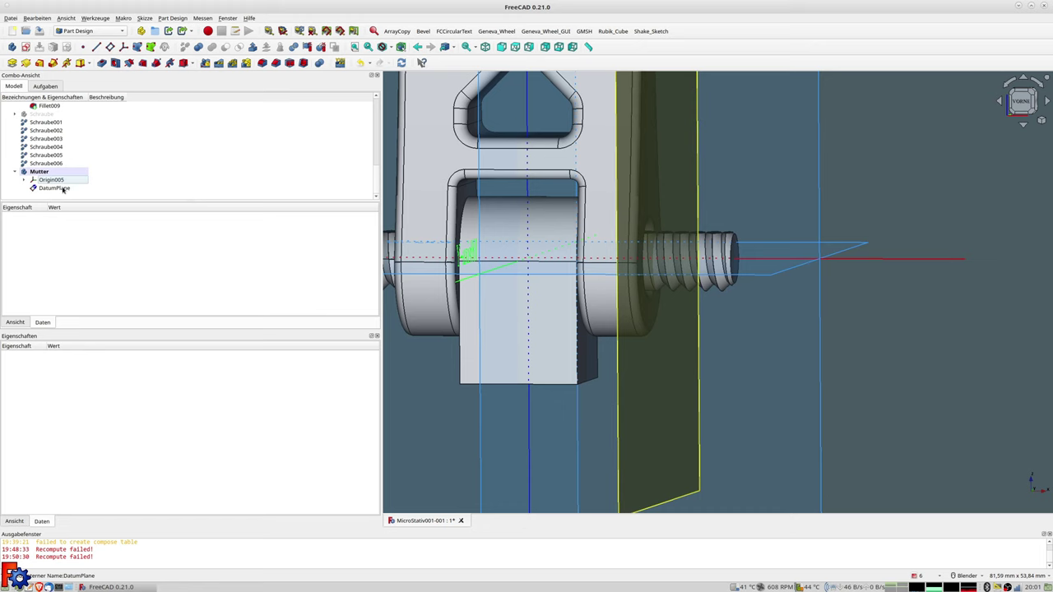
{"action": "left_click", "coordinate": [54, 181]}
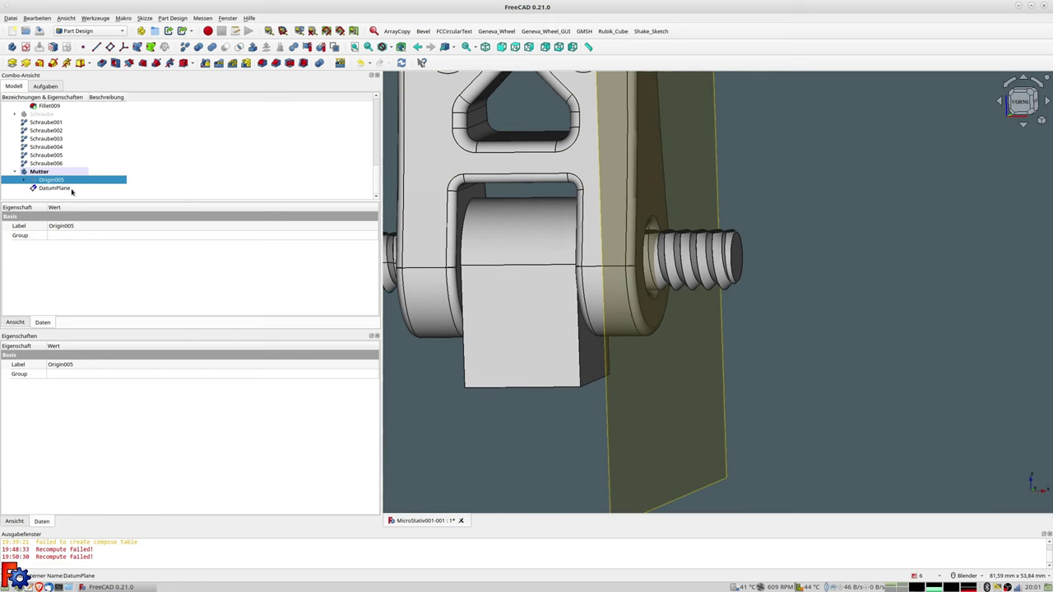
{"action": "left_click", "coordinate": [68, 188]}
{"action": "key", "text": "space"}
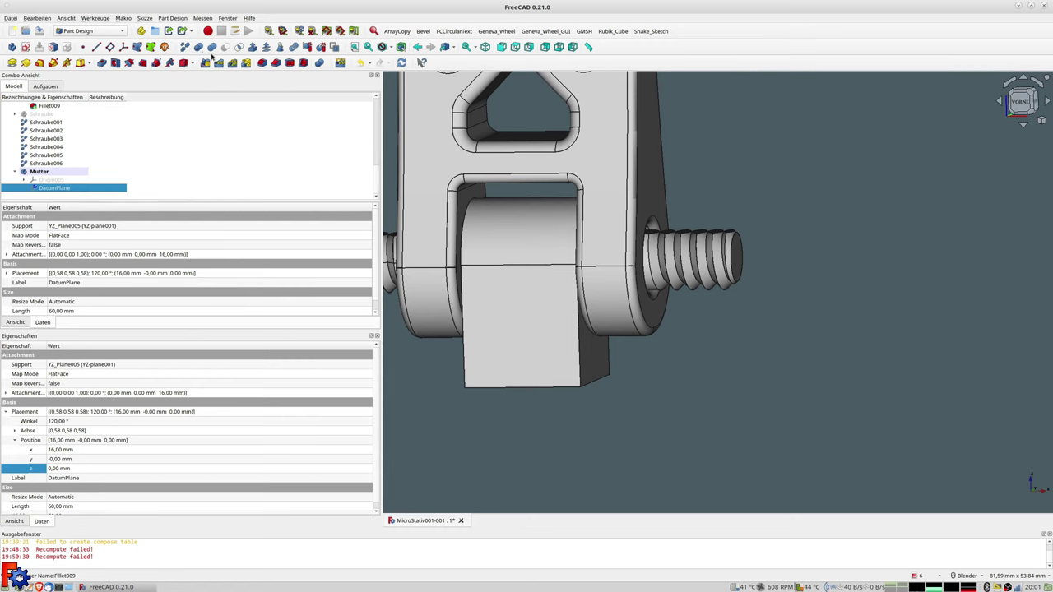
Open a new sketch on the datum plane and draw a hexagon centred on the origin.
{"action": "left_click", "coordinate": [25, 47]}
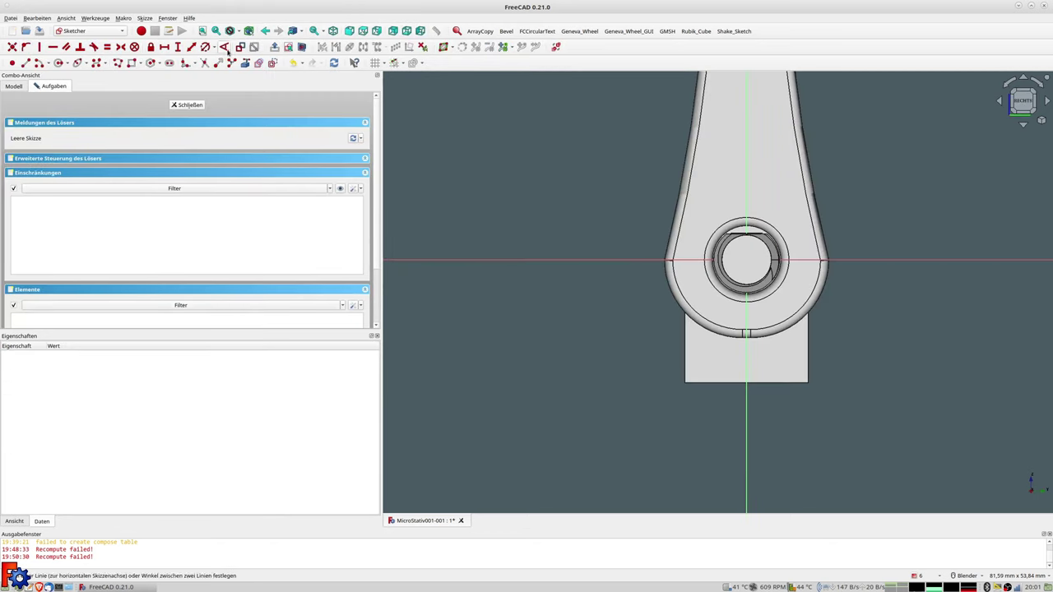
{"action": "left_click", "coordinate": [150, 65]}
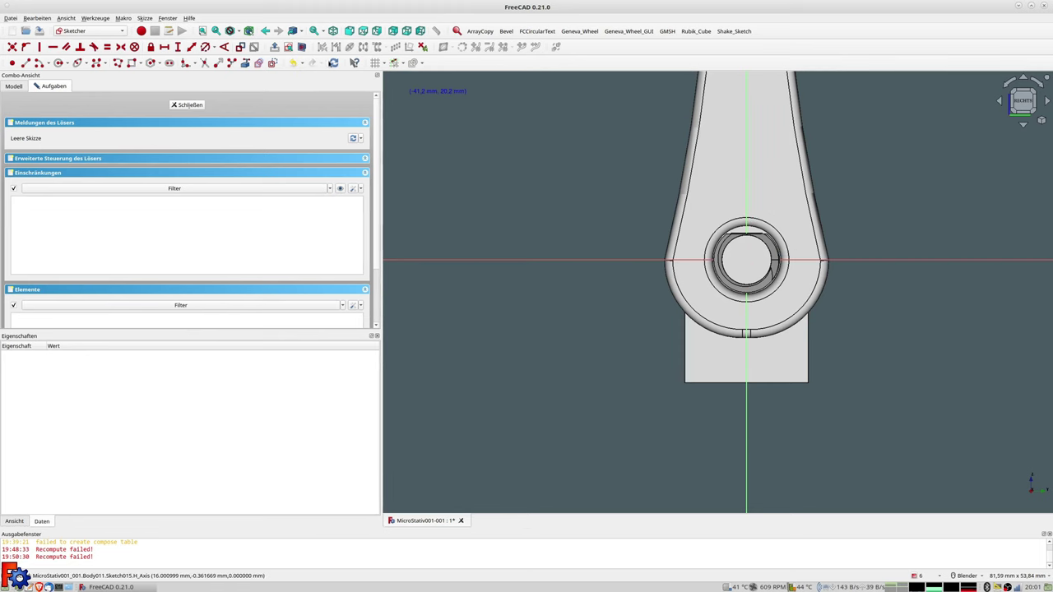
{"action": "left_click", "coordinate": [301, 47]}
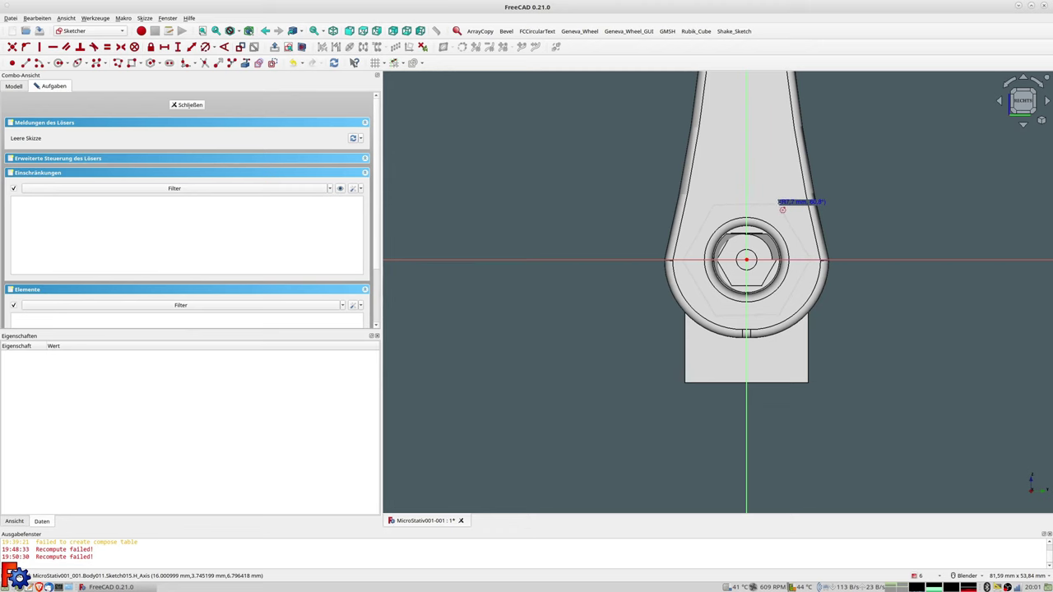
{"action": "left_click", "coordinate": [782, 210]}
{"action": "scroll", "coordinate": [790, 268], "scroll_direction": "up", "scroll_amount": 2}
{"action": "scroll", "coordinate": [793, 272], "scroll_direction": "up", "scroll_amount": 2}
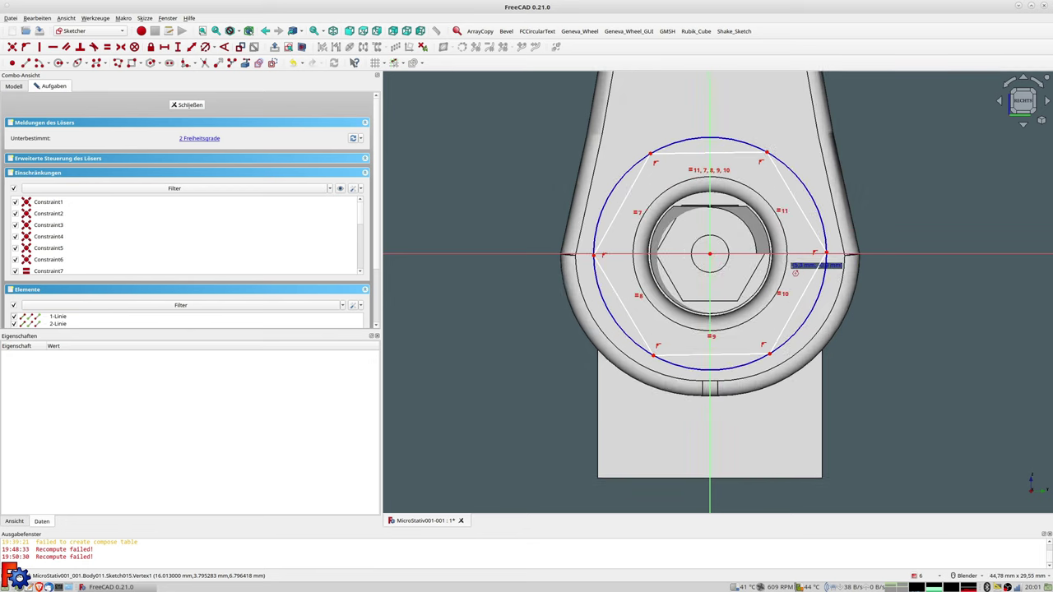
{"action": "key", "text": "Escape"}
Constrain the hexagon's bottom edge horizontal and its circumscribed circle to 18 mm diameter.
{"action": "left_click", "coordinate": [722, 355]}
{"action": "key", "text": "h"}
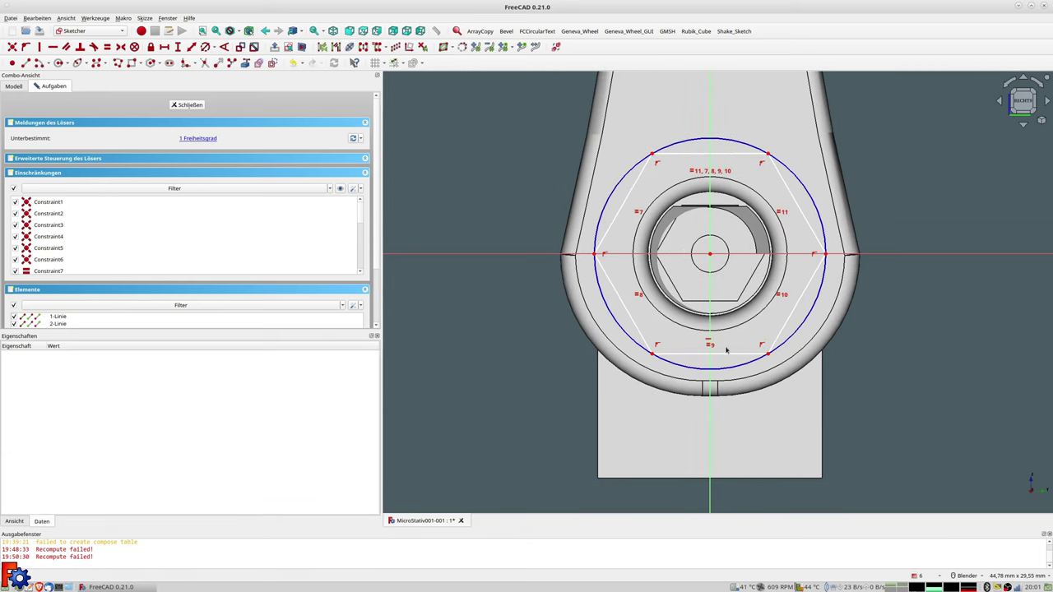
{"action": "left_click", "coordinate": [787, 340]}
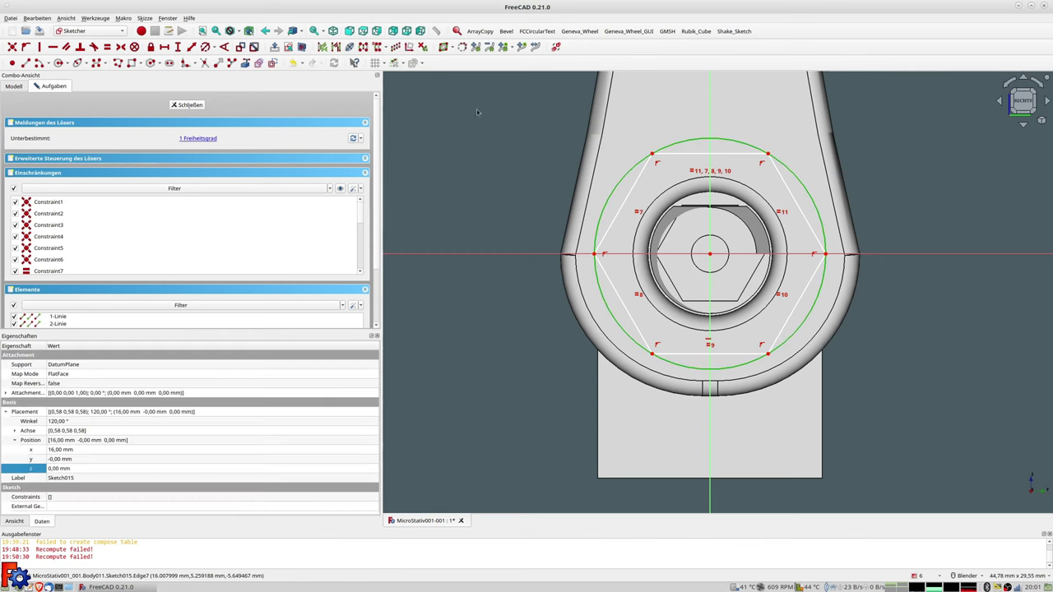
{"action": "left_click", "coordinate": [205, 48]}
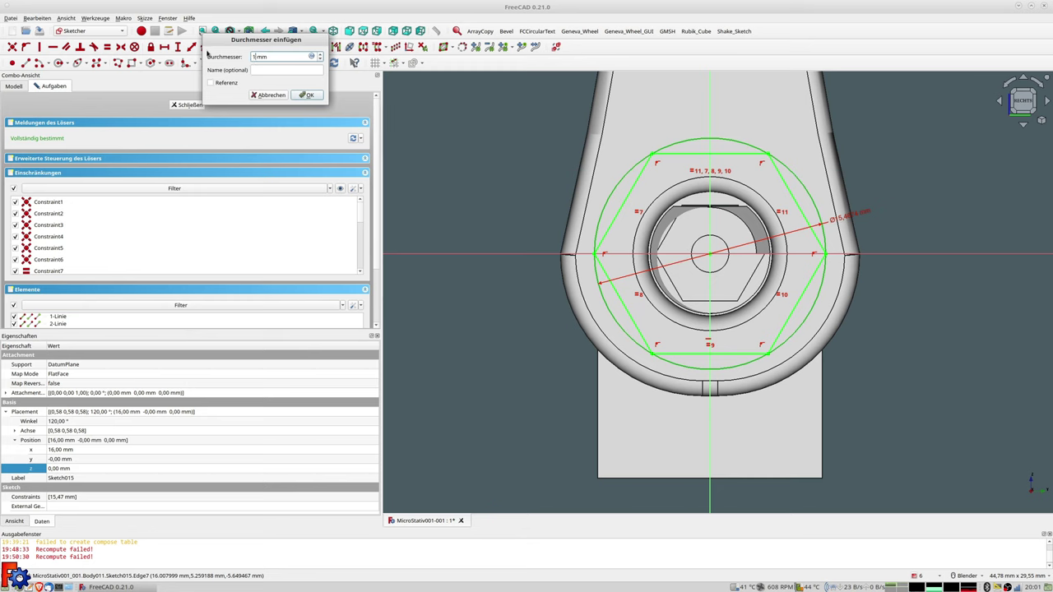
{"action": "left_click", "coordinate": [306, 95]}
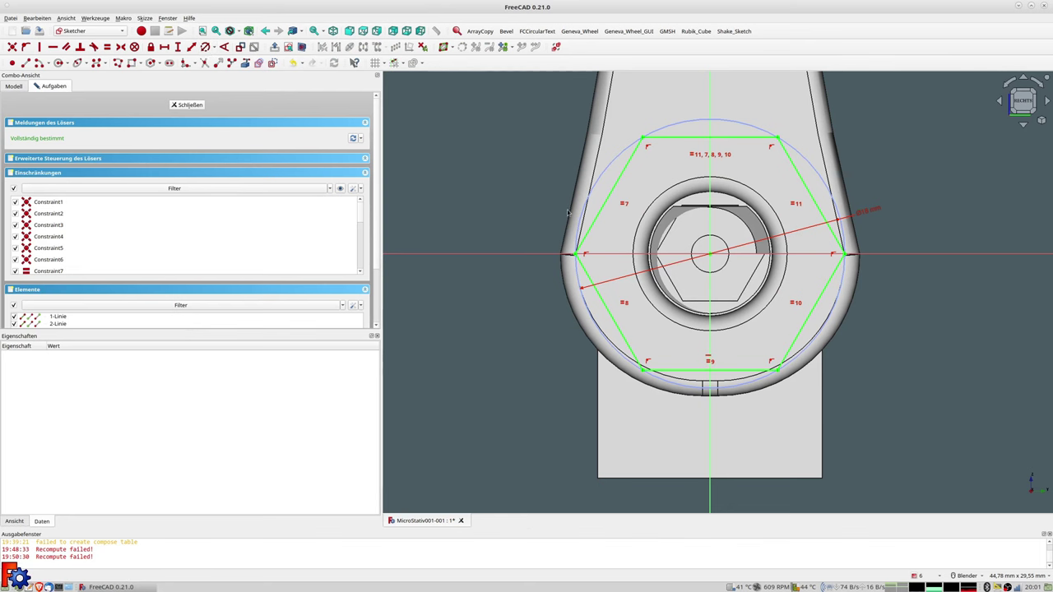
Return to the straight-on sketch view and draw a circle at the origin inside the hexagon.
{"action": "mouse_move", "coordinate": [568, 213]}
{"action": "middle_mouse_down"}
{"action": "mouse_move", "coordinate": [722, 239]}
{"action": "mouse_move", "coordinate": [770, 221]}
{"action": "middle_mouse_up"}
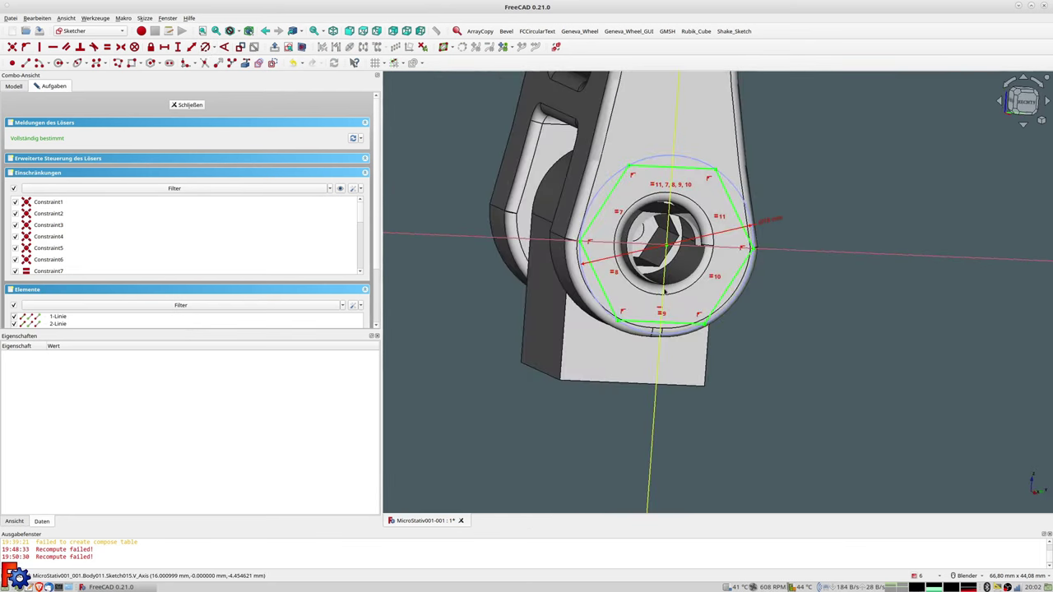
{"action": "mouse_move", "coordinate": [664, 292]}
{"action": "middle_mouse_down"}
{"action": "mouse_move", "coordinate": [697, 294]}
{"action": "mouse_move", "coordinate": [651, 240]}
{"action": "middle_mouse_up"}
{"action": "key", "text": "3"}
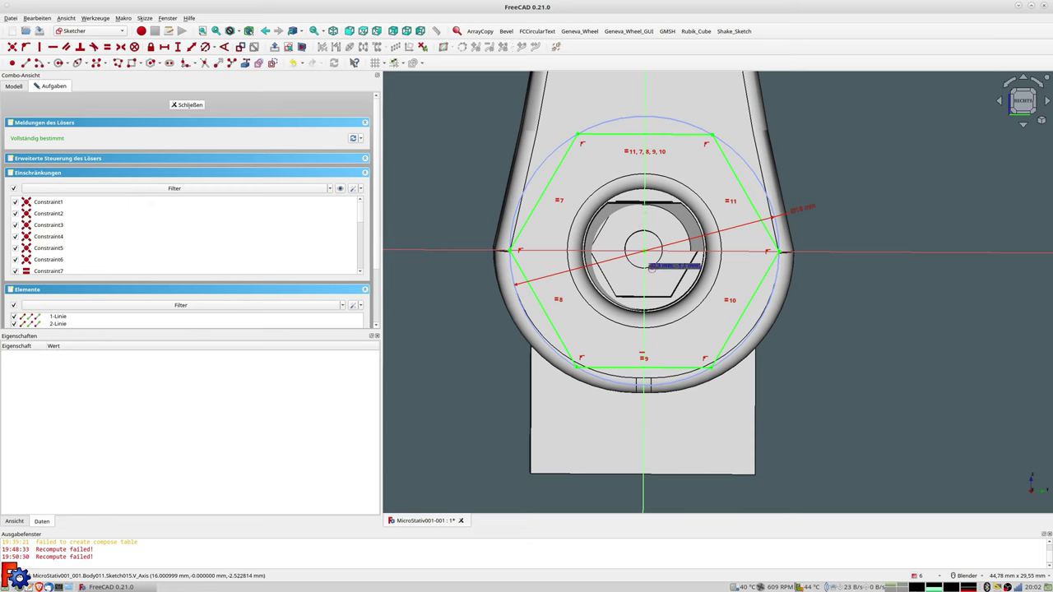
{"action": "left_click", "coordinate": [651, 257]}
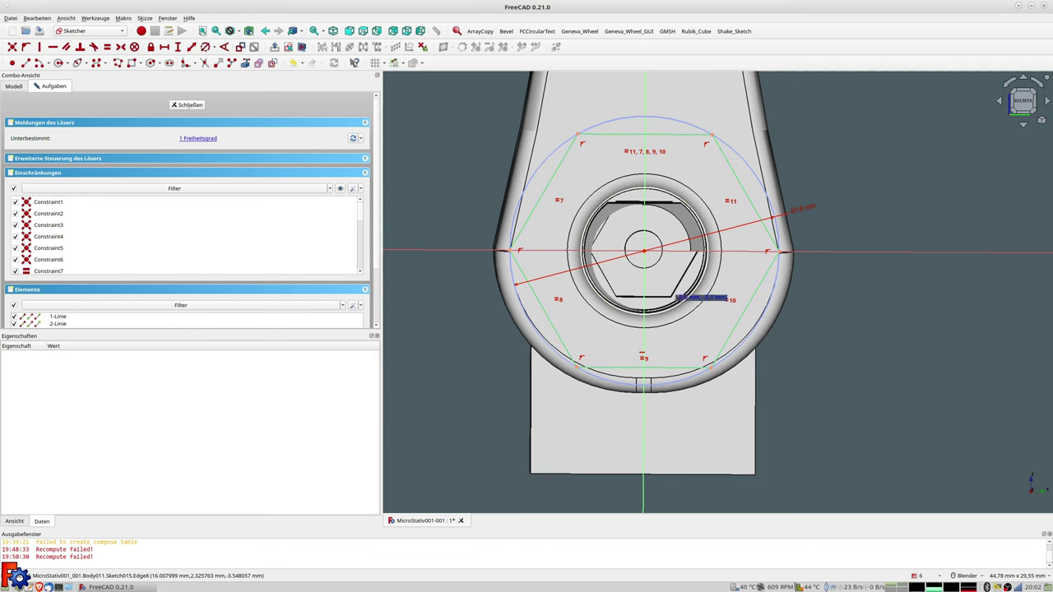
{"action": "scroll", "coordinate": [684, 307], "scroll_direction": "up", "scroll_amount": 3}
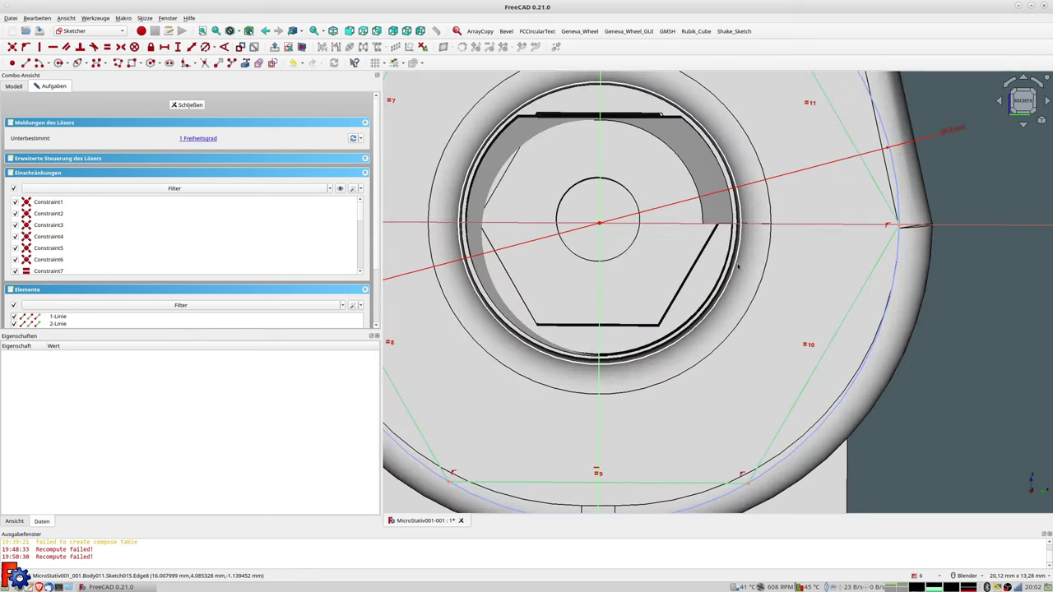
Dimension the inner circle to 8.49 mm diameter and close the fully constrained nut sketch.
{"action": "left_click", "coordinate": [531, 100]}
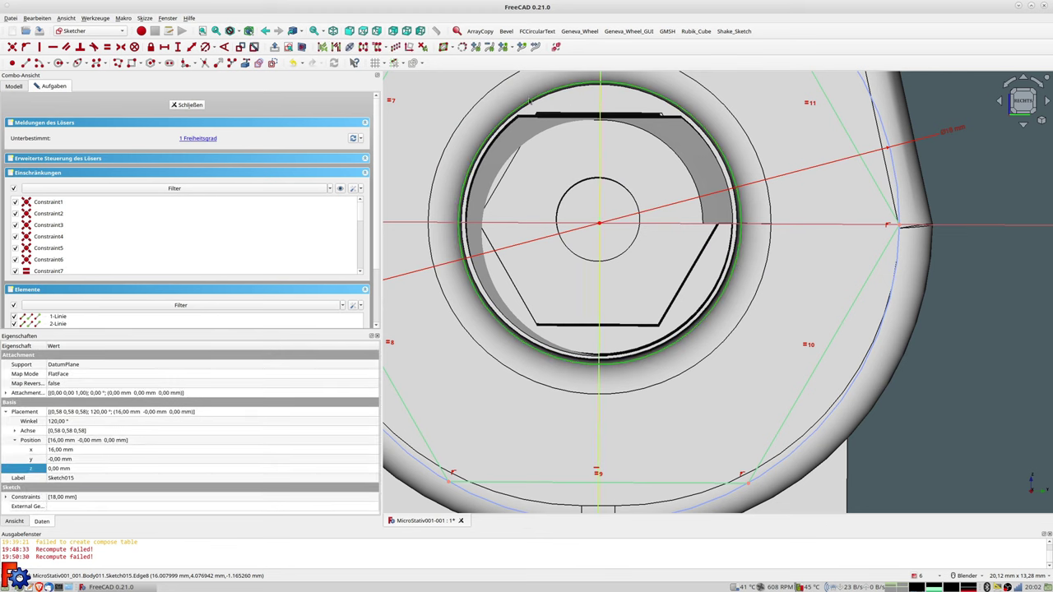
{"action": "left_click", "coordinate": [207, 47]}
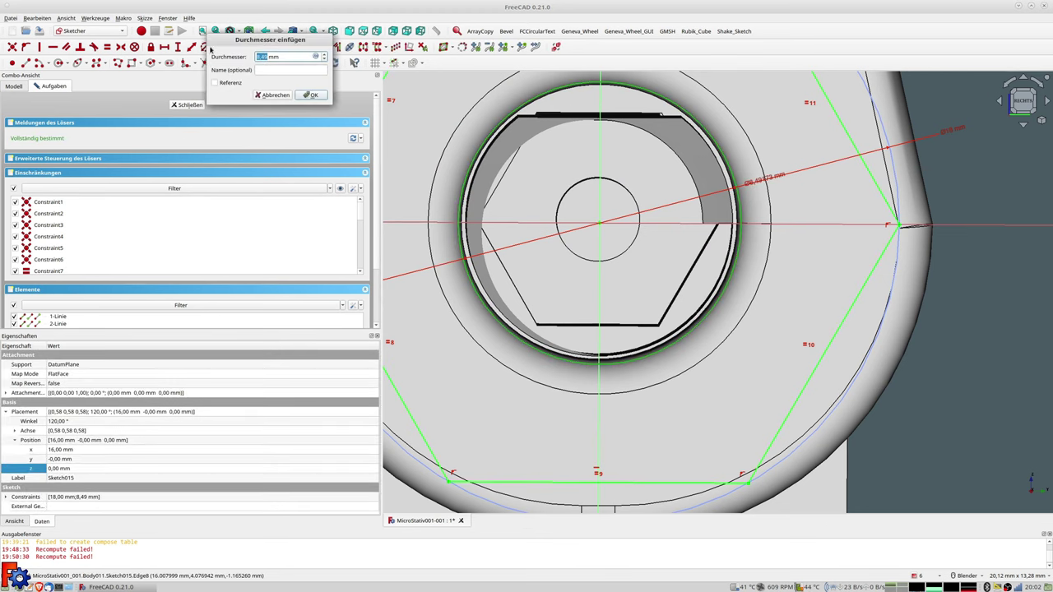
{"action": "key", "text": "Return"}
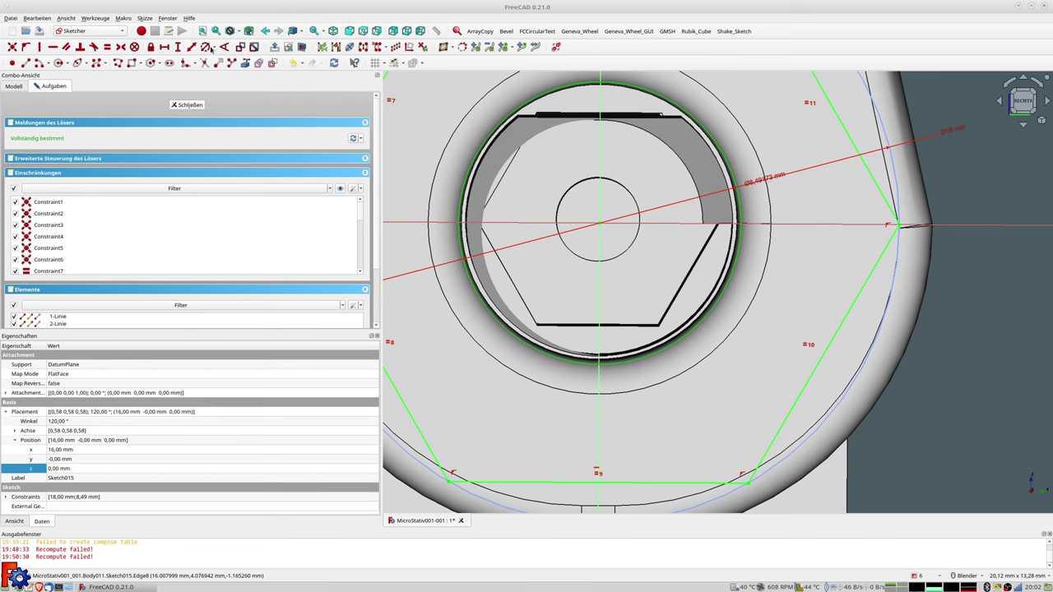
{"action": "scroll", "coordinate": [603, 154], "scroll_direction": "down", "scroll_amount": 3}
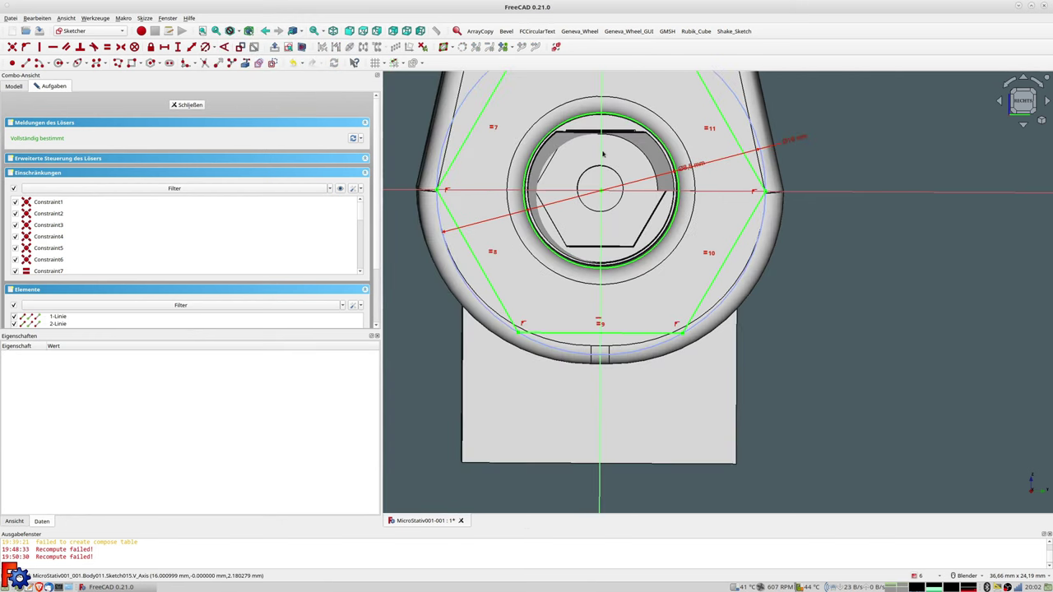
{"action": "scroll", "coordinate": [600, 158], "scroll_direction": "down", "scroll_amount": 2}
{"action": "middle_click_drag", "start_coordinate": [599, 159], "coordinate": [441, 120]}
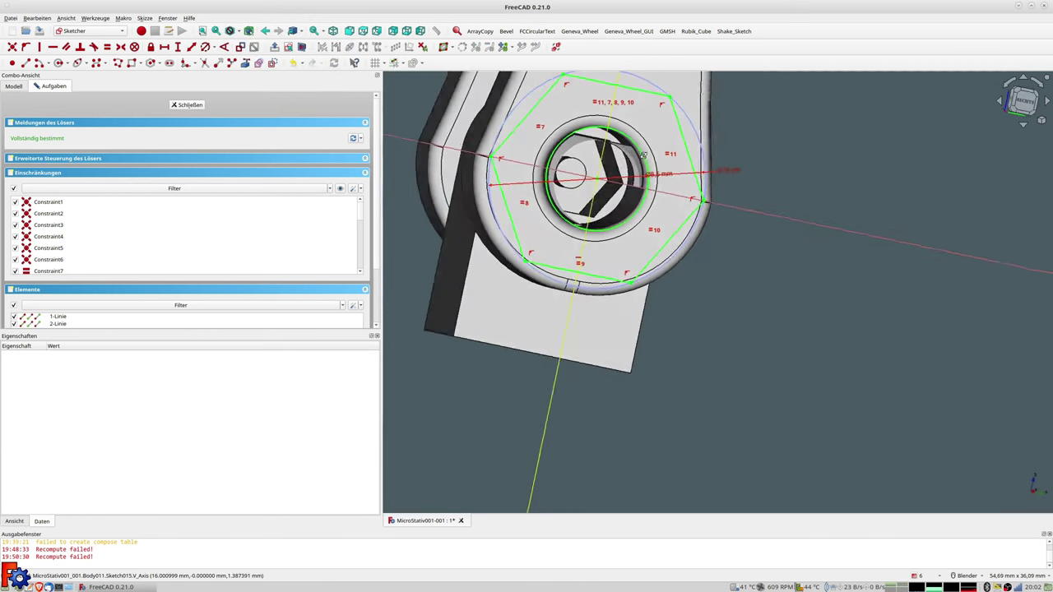
{"action": "left_click", "coordinate": [188, 104]}
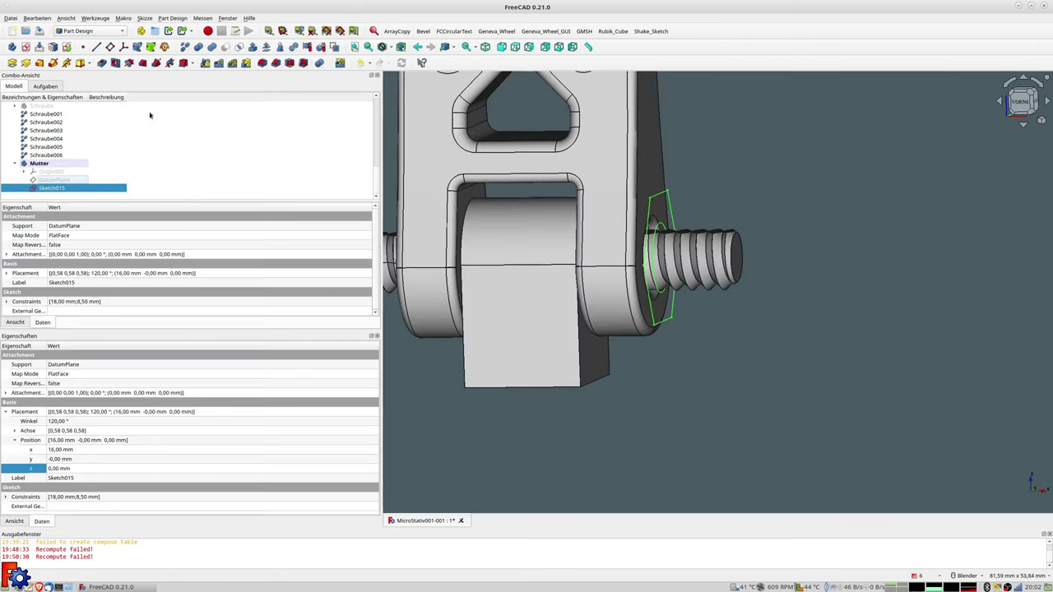
Pad Sketch015 by 5 mm into a hex nut around the screw end.
{"action": "left_click", "coordinate": [12, 63]}
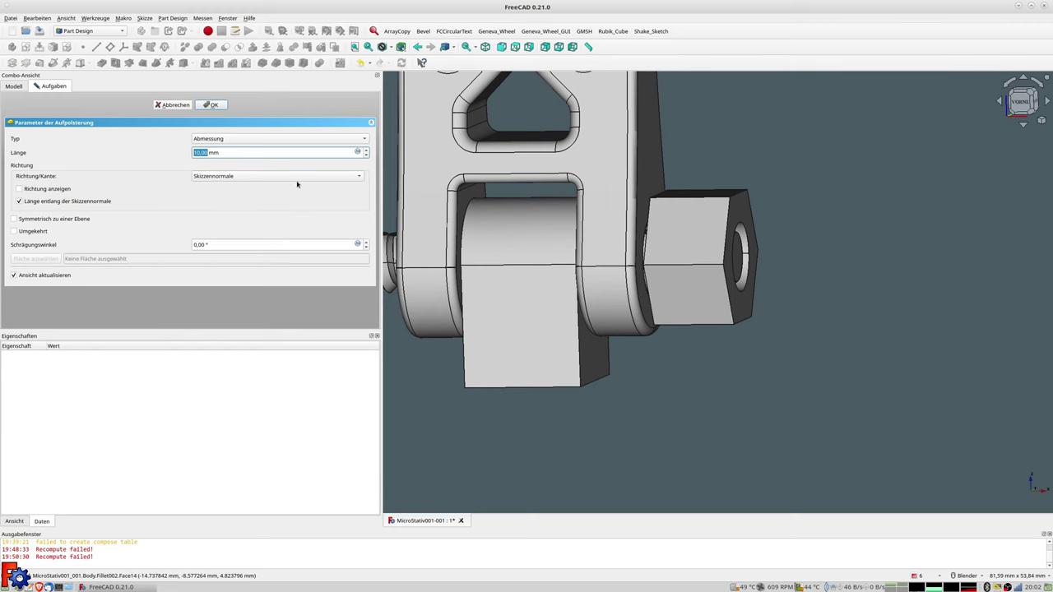
{"action": "type", "text": "5"}
{"action": "mouse_move", "coordinate": [720, 239]}
{"action": "middle_mouse_down"}
{"action": "mouse_move", "coordinate": [741, 224]}
{"action": "mouse_move", "coordinate": [727, 255]}
{"action": "mouse_move", "coordinate": [588, 260]}
{"action": "mouse_move", "coordinate": [570, 282]}
{"action": "middle_mouse_up"}
{"action": "scroll", "coordinate": [725, 260], "scroll_direction": "up", "scroll_amount": 3}
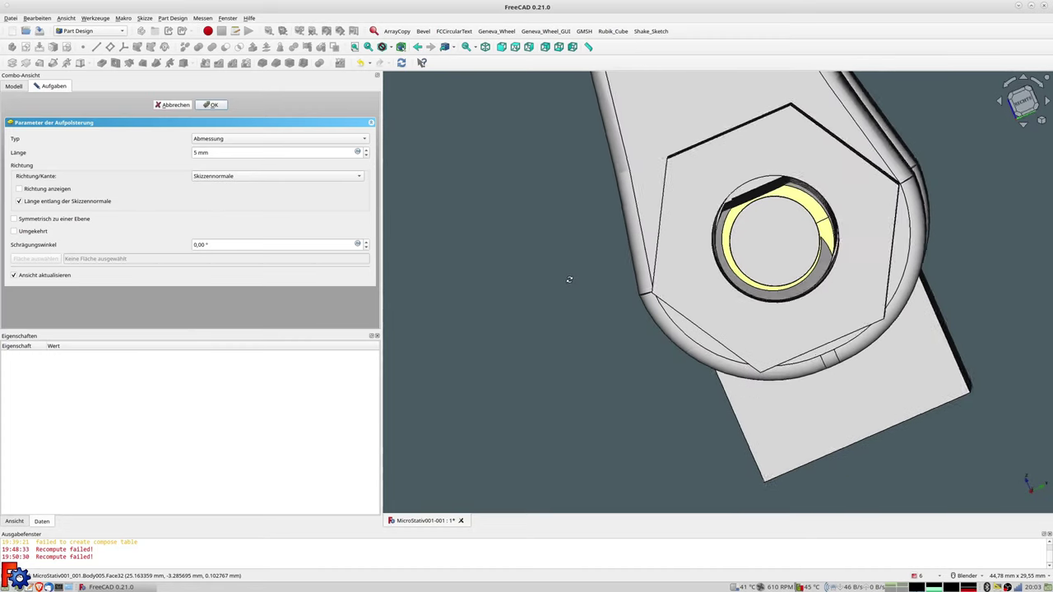
{"action": "middle_click_drag", "start_coordinate": [571, 282], "coordinate": [673, 282]}
{"action": "scroll", "coordinate": [767, 308], "scroll_direction": "up", "scroll_amount": 5}
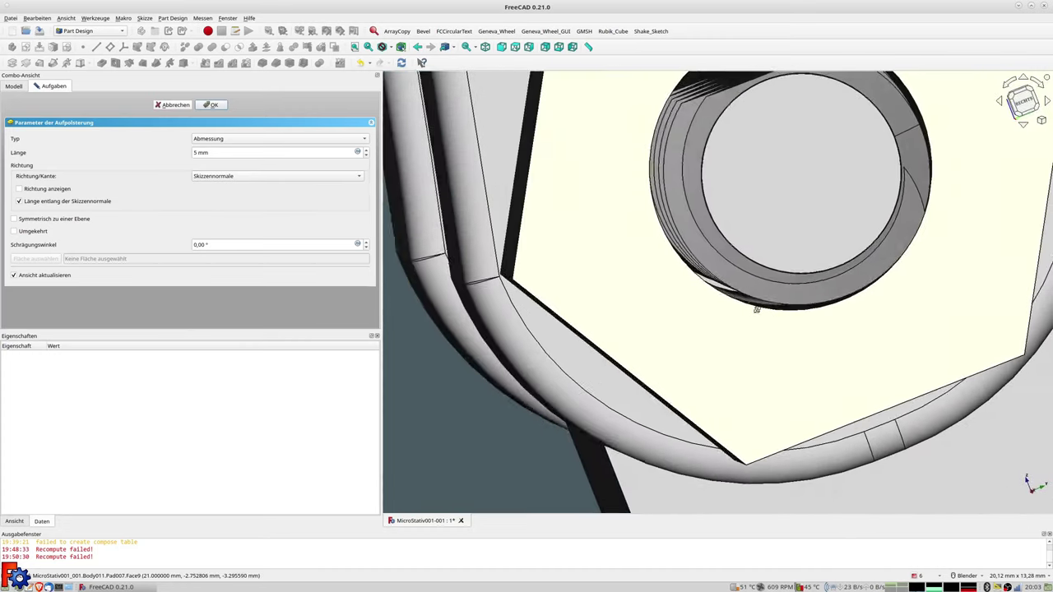
{"action": "scroll", "coordinate": [758, 312], "scroll_direction": "up", "scroll_amount": 2}
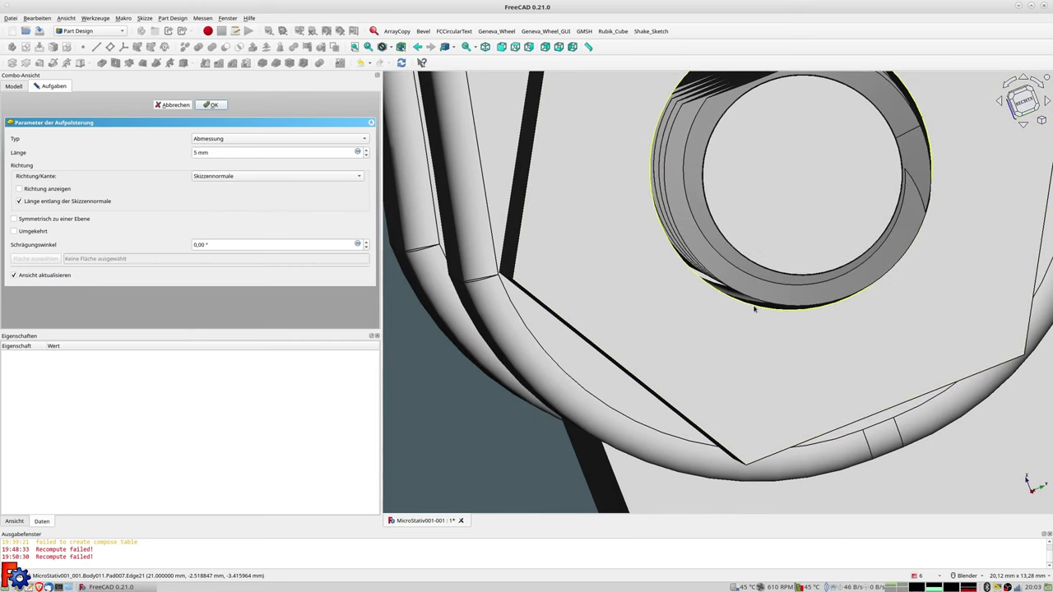
{"action": "left_click", "coordinate": [213, 105]}
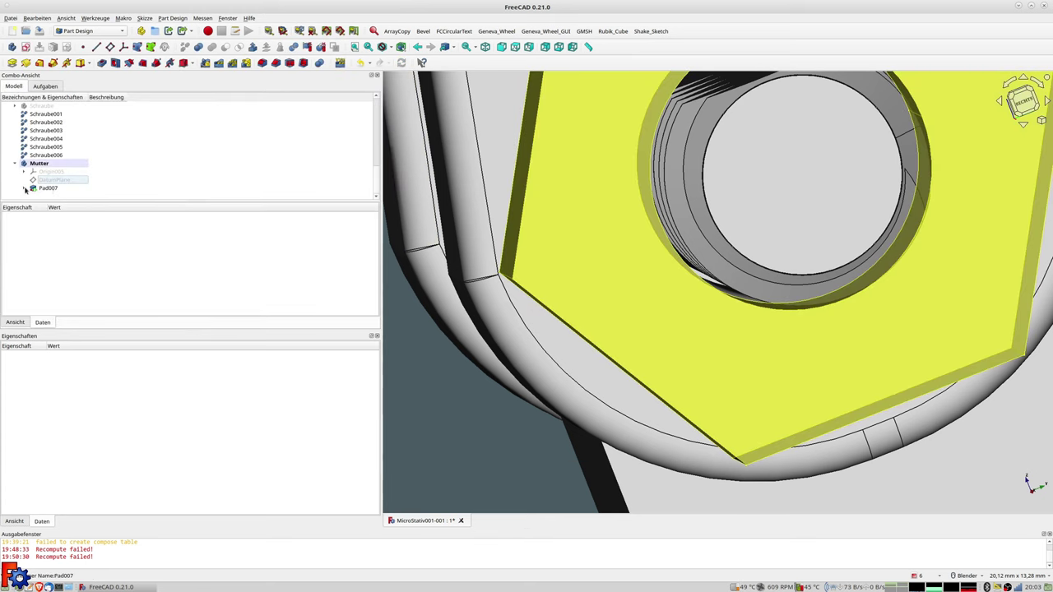
Reopen Sketch015, change the bore diameter from 8.50 to 8.30 mm, and close it.
{"action": "double_click", "coordinate": [49, 191]}
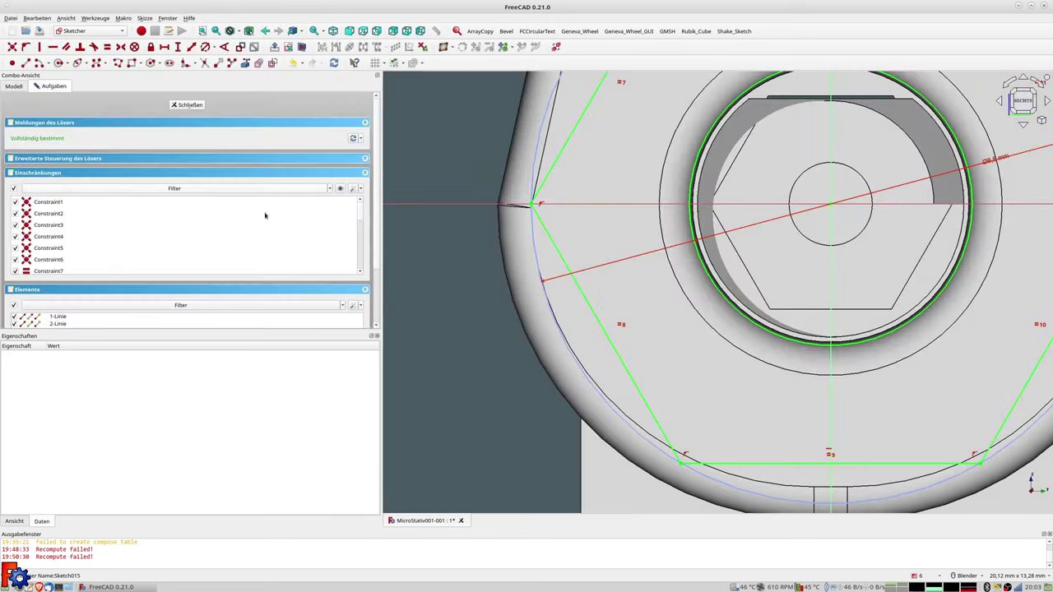
{"action": "middle_click_drag", "start_coordinate": [627, 275], "coordinate": [642, 278]}
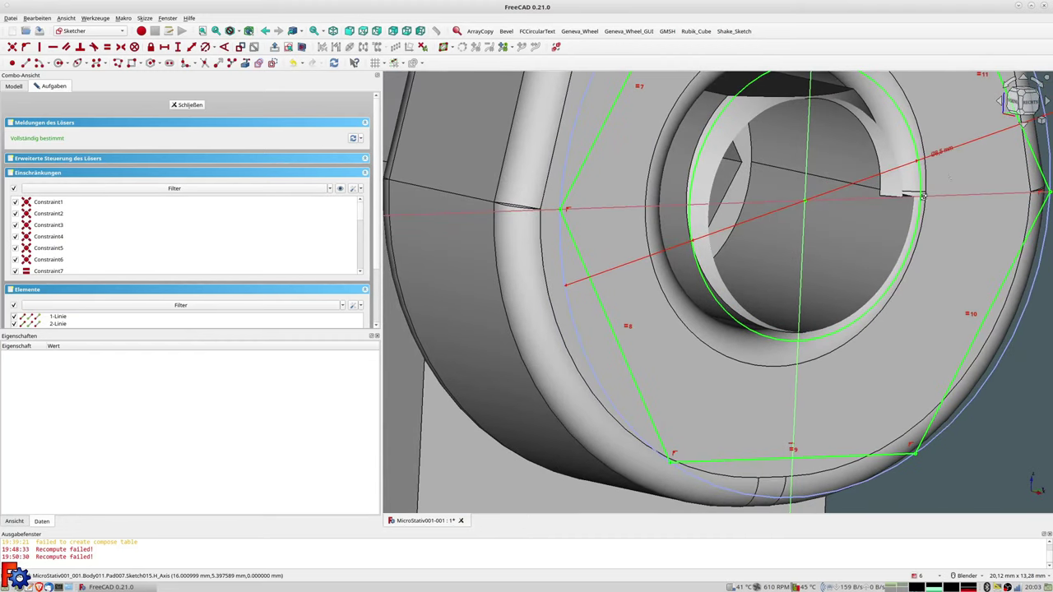
{"action": "middle_click_drag", "start_coordinate": [644, 282], "coordinate": [949, 153]}
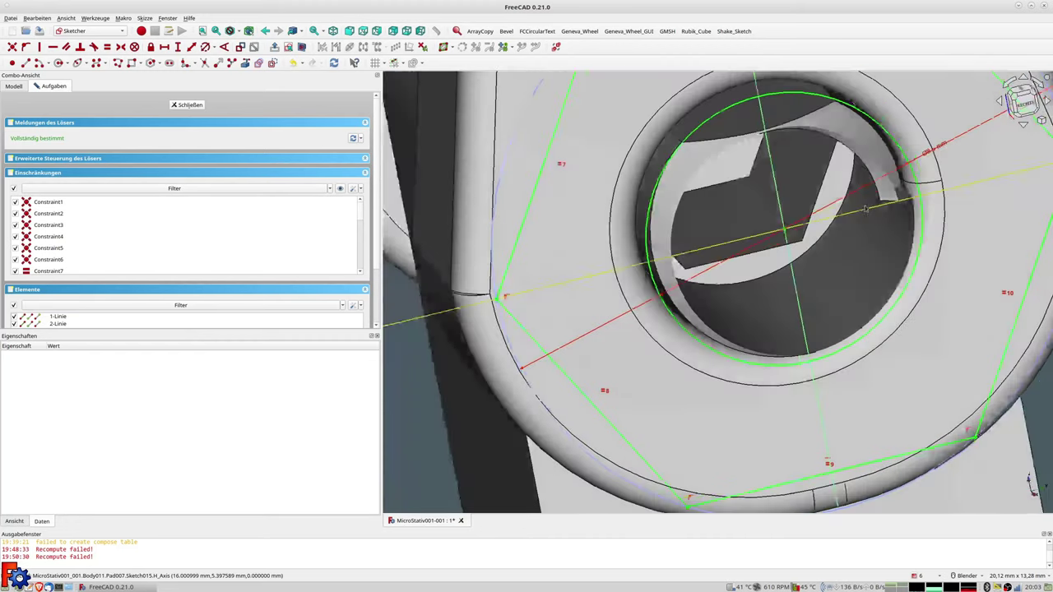
{"action": "double_click", "coordinate": [936, 149]}
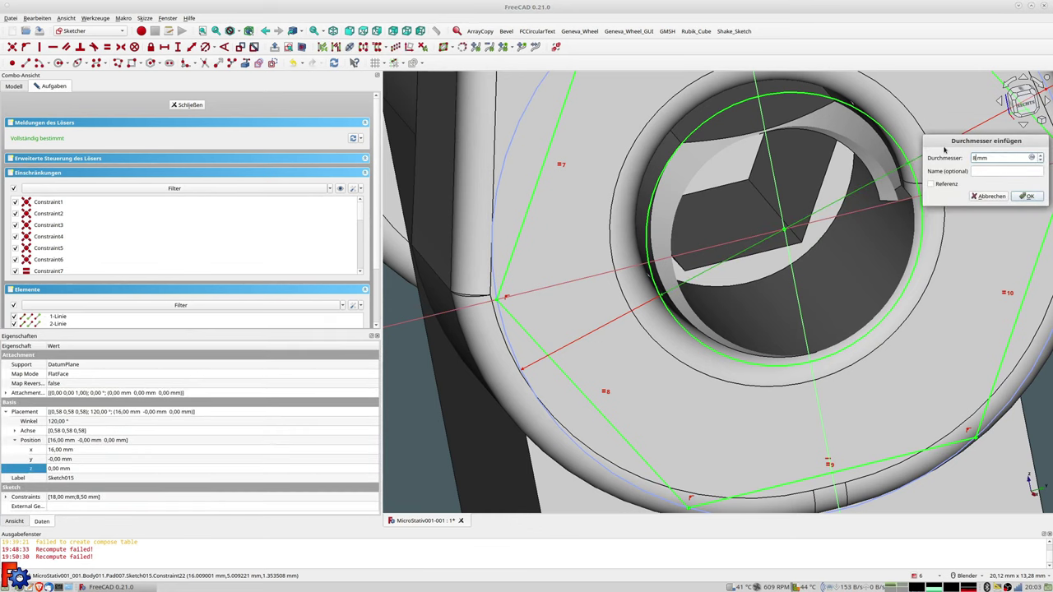
{"action": "key", "text": "Return"}
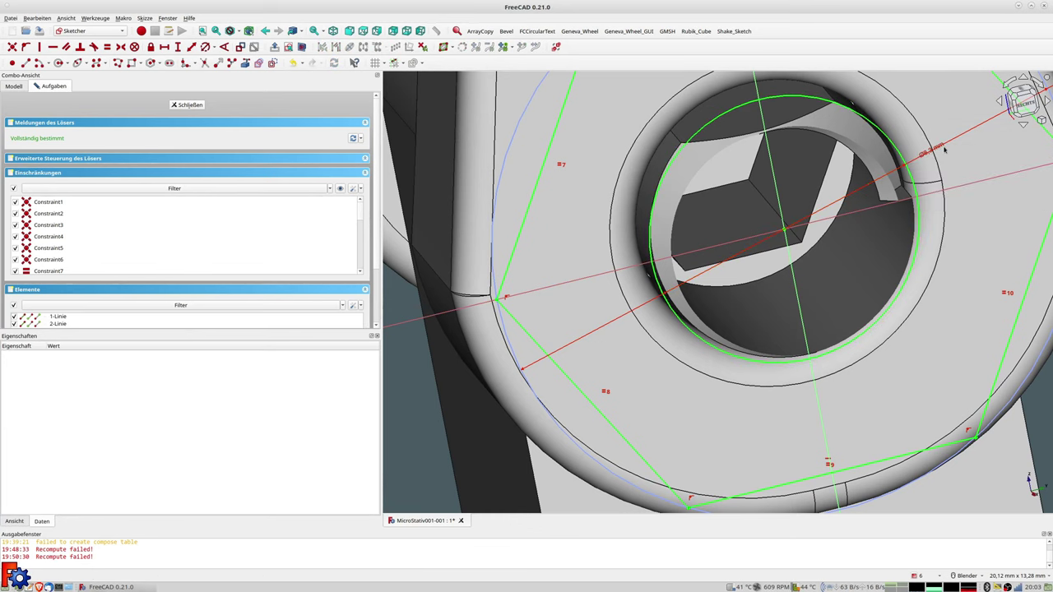
{"action": "left_click", "coordinate": [191, 105]}
{"action": "mouse_move", "coordinate": [641, 247]}
{"action": "middle_mouse_down"}
{"action": "mouse_move", "coordinate": [671, 211]}
{"action": "mouse_move", "coordinate": [717, 209]}
{"action": "middle_mouse_up"}
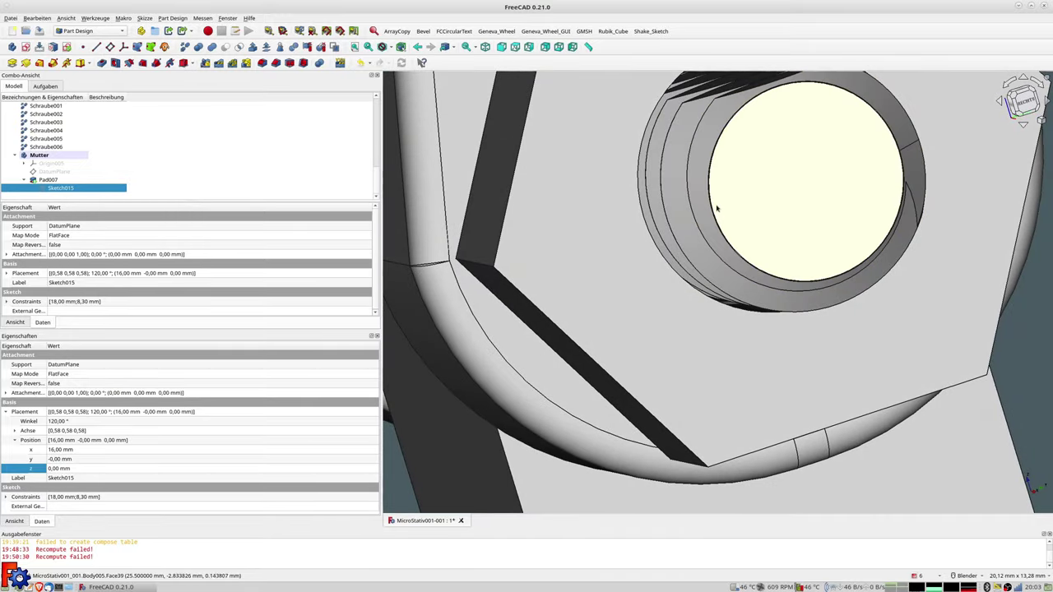
Select the nut's faces and preview a 1.00 mm fillet on Pad007's hex edges.
{"action": "scroll", "coordinate": [717, 208], "scroll_direction": "down", "scroll_amount": 5}
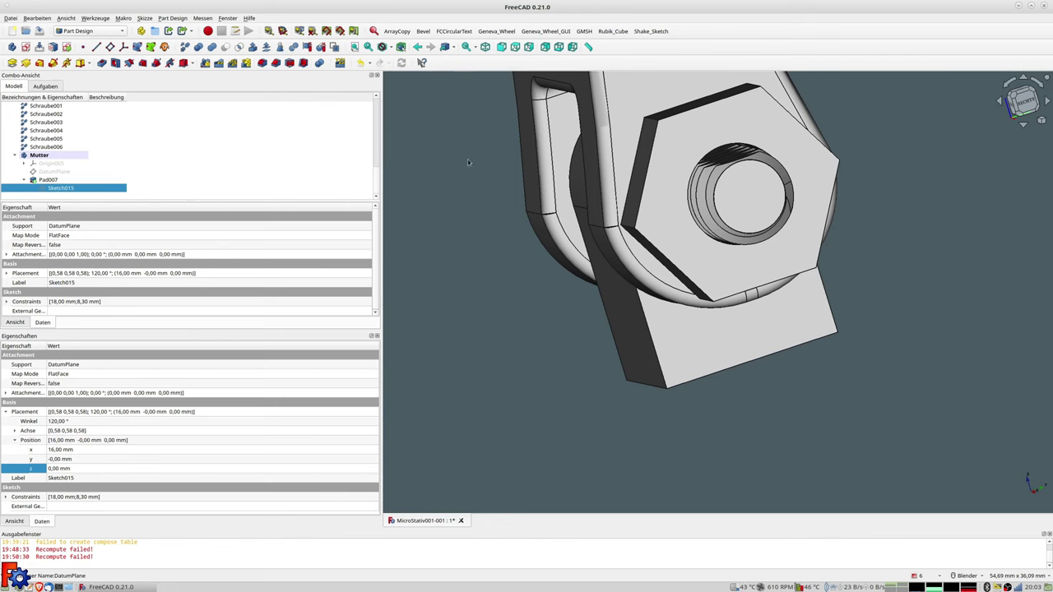
{"action": "middle_click_drag", "start_coordinate": [468, 162], "coordinate": [641, 186]}
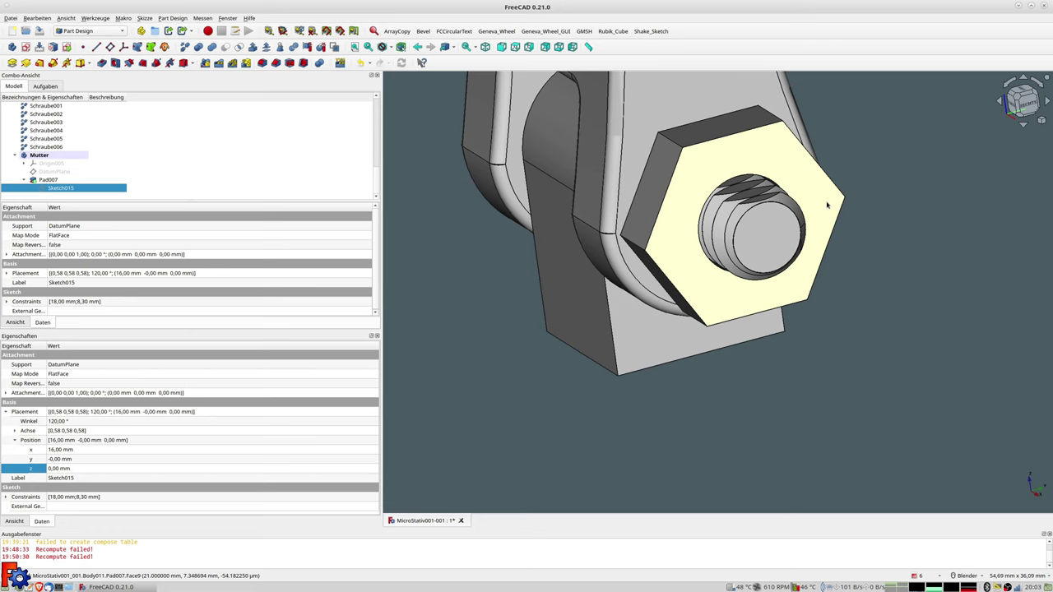
{"action": "left_click", "coordinate": [668, 169]}
{"action": "left_click", "coordinate": [757, 131], "text": "ctrl"}
{"action": "middle_click_drag", "start_coordinate": [757, 132], "coordinate": [799, 159]}
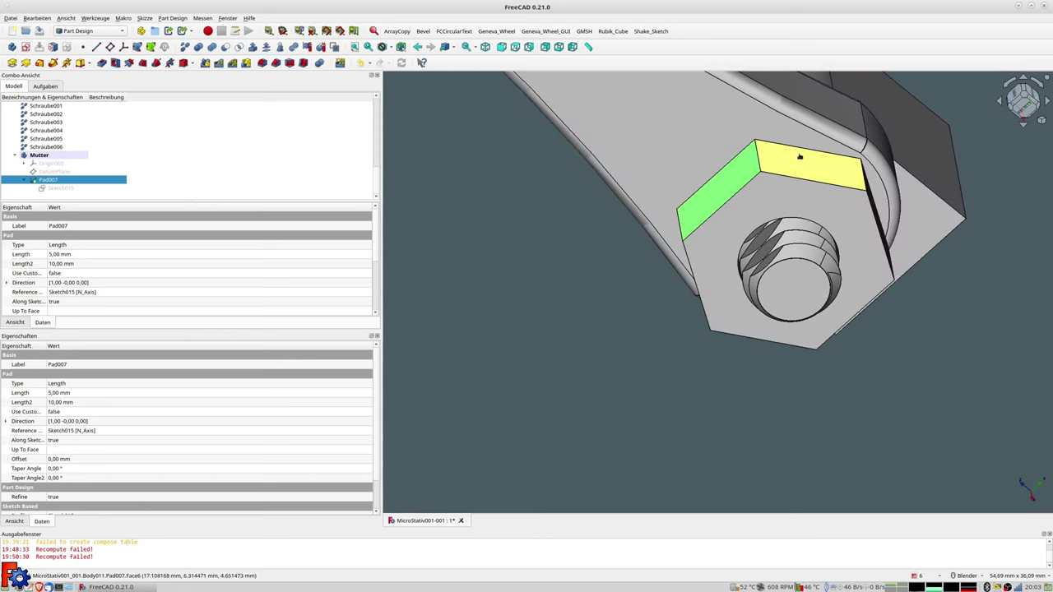
{"action": "mouse_move", "coordinate": [876, 216]}
{"action": "middle_mouse_down"}
{"action": "mouse_move", "coordinate": [823, 235]}
{"action": "mouse_move", "coordinate": [907, 280]}
{"action": "mouse_move", "coordinate": [894, 329]}
{"action": "mouse_move", "coordinate": [991, 461]}
{"action": "mouse_move", "coordinate": [709, 184]}
{"action": "middle_mouse_up"}
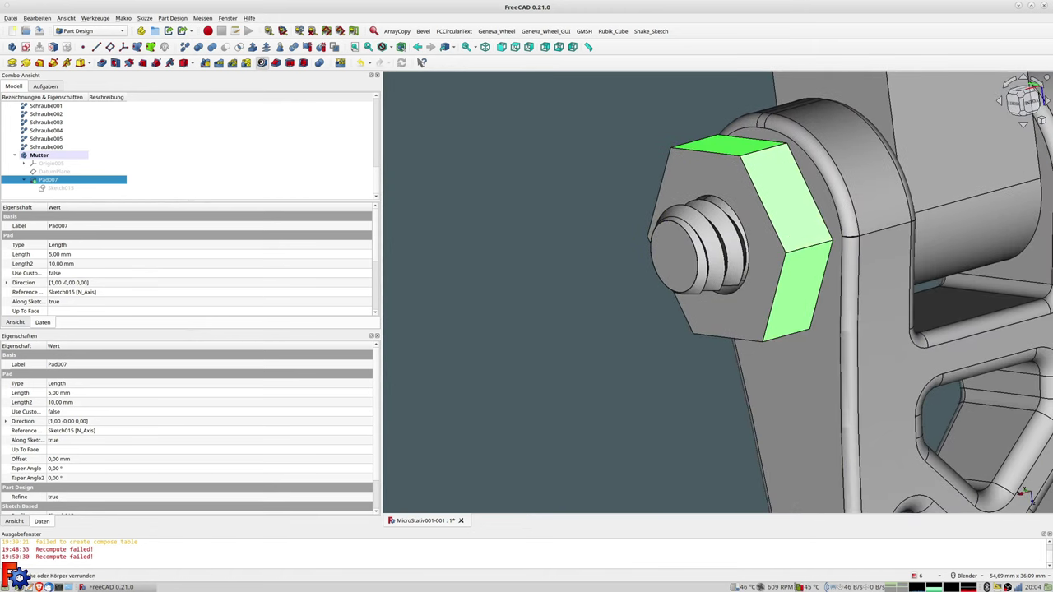
{"action": "left_click", "coordinate": [261, 63]}
{"action": "middle_click_drag", "start_coordinate": [646, 242], "coordinate": [963, 254]}
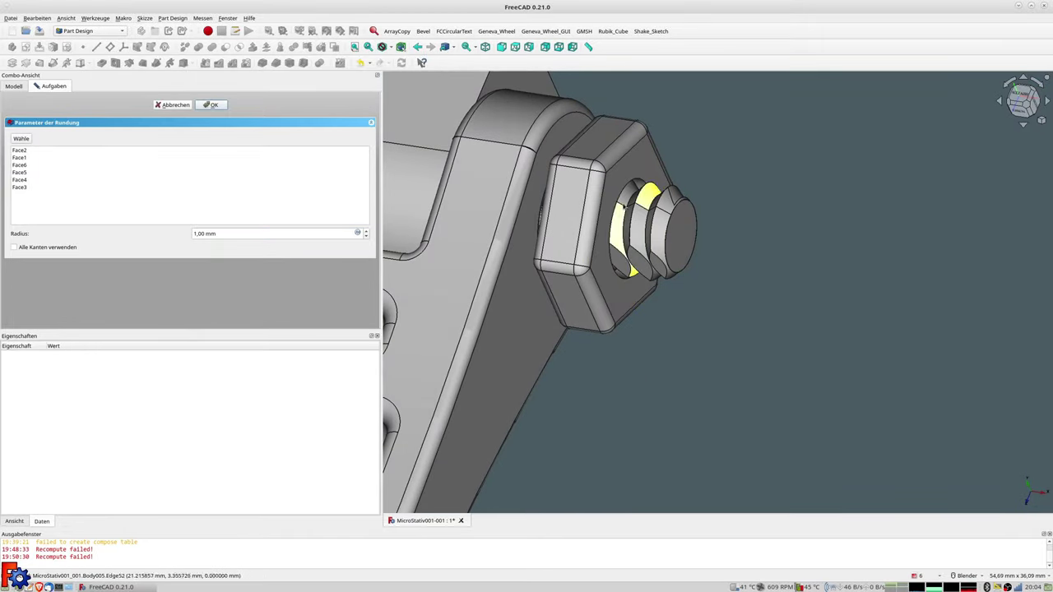
Apply the 1 mm fillet and start a new sketch on XY-plane001 of the nut body.
{"action": "left_click", "coordinate": [213, 105]}
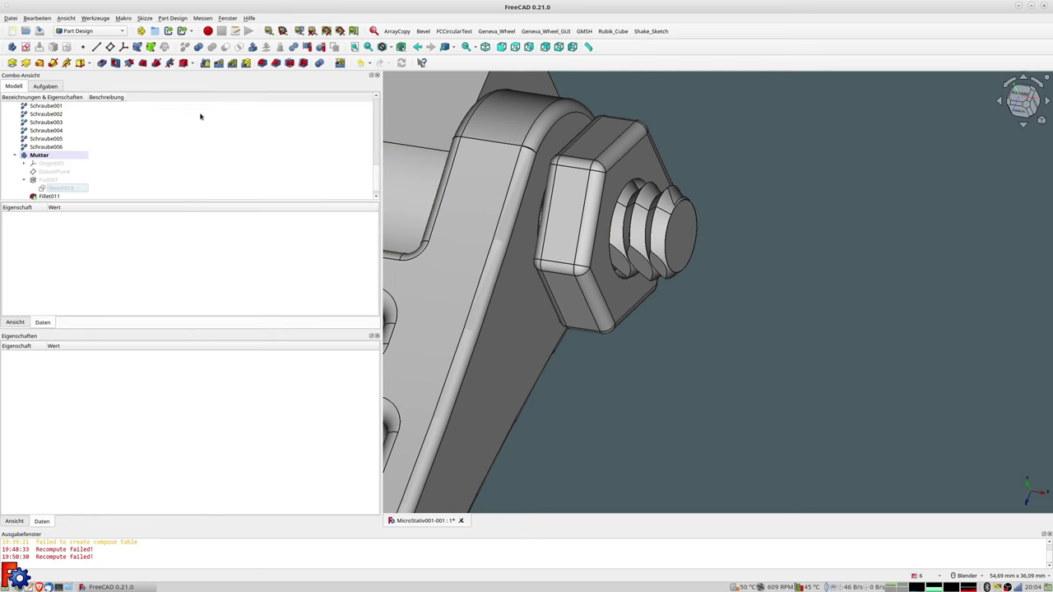
{"action": "left_click", "coordinate": [25, 48]}
{"action": "left_click", "coordinate": [52, 138]}
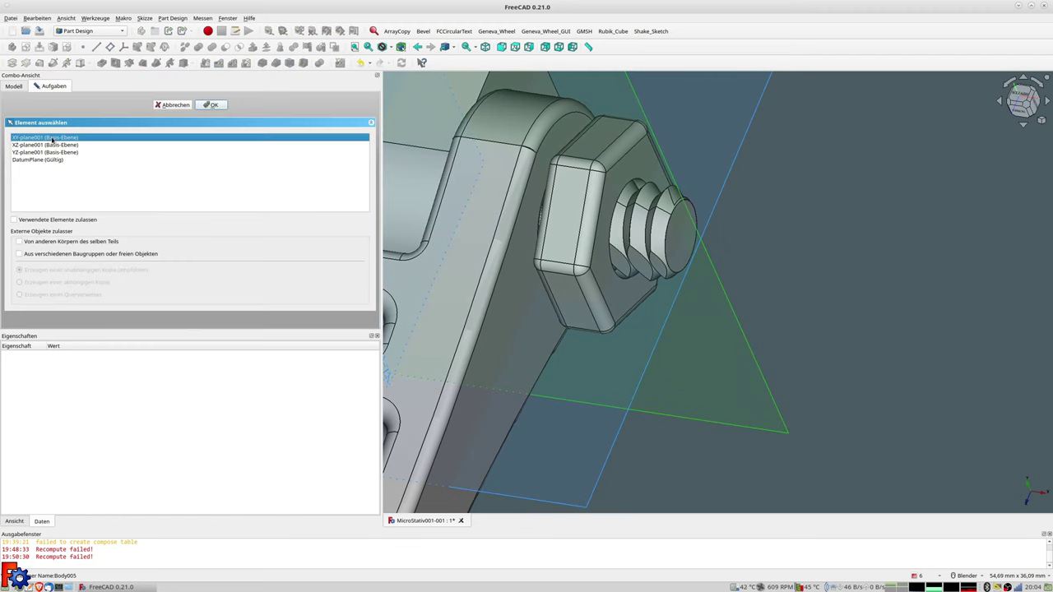
{"action": "left_click", "coordinate": [211, 105]}
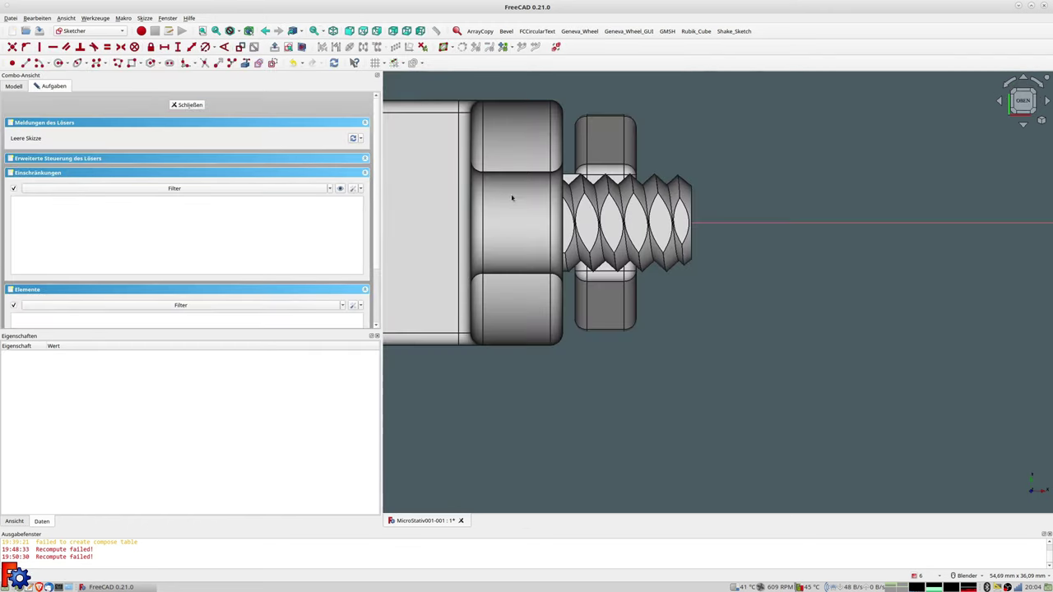
Toggle the section cut, inspect the view, and close the still-empty Sketch016.
{"action": "left_click", "coordinate": [302, 47]}
{"action": "left_click", "coordinate": [301, 47]}
{"action": "scroll", "coordinate": [589, 173], "scroll_direction": "up", "scroll_amount": 2}
{"action": "scroll", "coordinate": [589, 174], "scroll_direction": "up", "scroll_amount": 3}
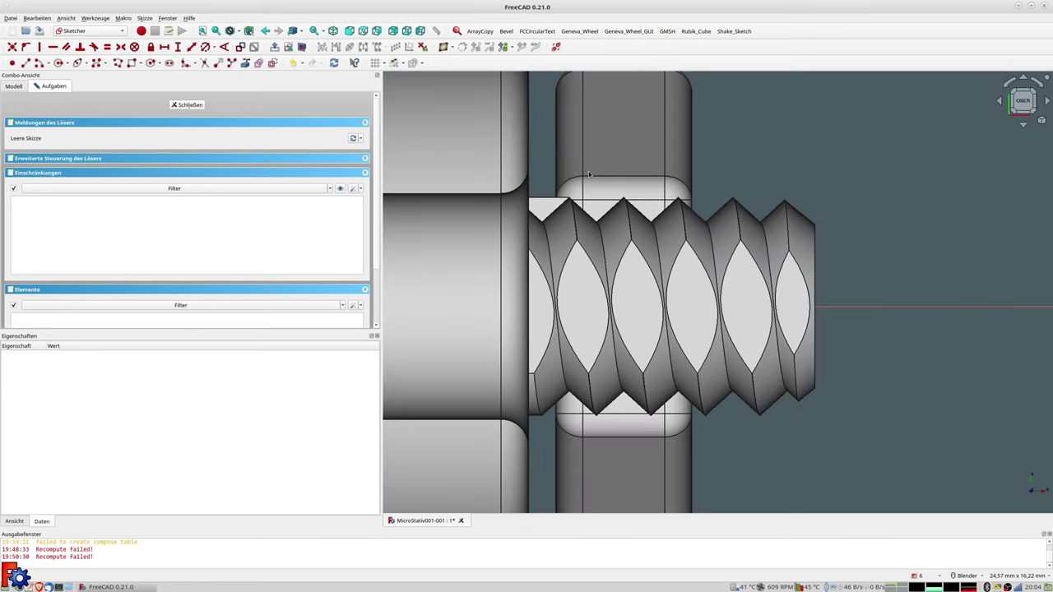
{"action": "scroll", "coordinate": [601, 209], "scroll_direction": "up", "scroll_amount": 2}
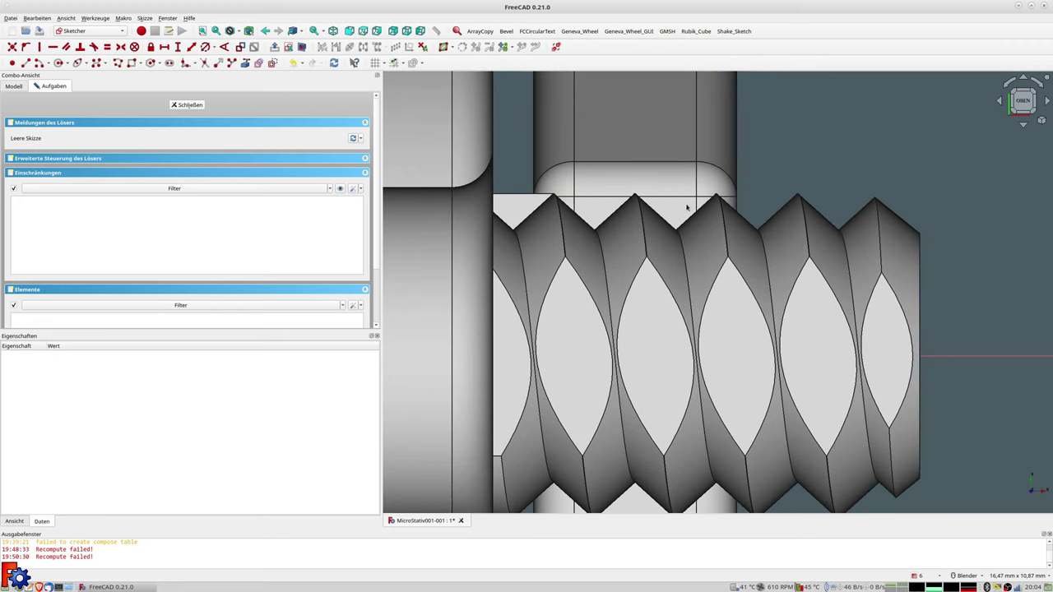
{"action": "scroll", "coordinate": [689, 213], "scroll_direction": "down", "scroll_amount": 3}
{"action": "mouse_move", "coordinate": [689, 212]}
{"action": "middle_mouse_down"}
{"action": "mouse_move", "coordinate": [679, 210]}
{"action": "mouse_move", "coordinate": [691, 207]}
{"action": "middle_mouse_up"}
{"action": "scroll", "coordinate": [691, 208], "scroll_direction": "down", "scroll_amount": 2}
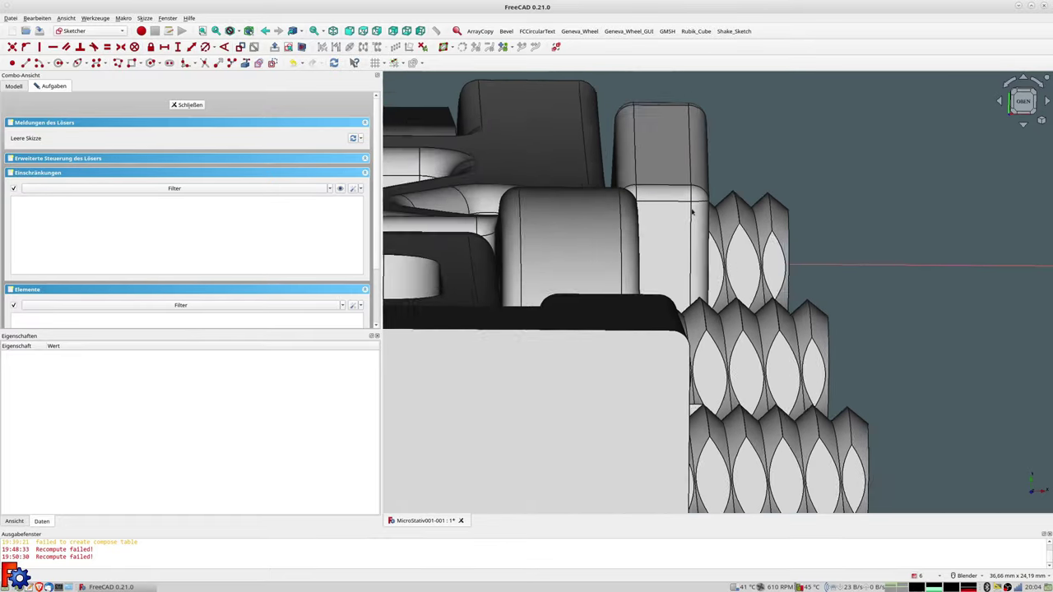
{"action": "scroll", "coordinate": [692, 210], "scroll_direction": "down", "scroll_amount": 2}
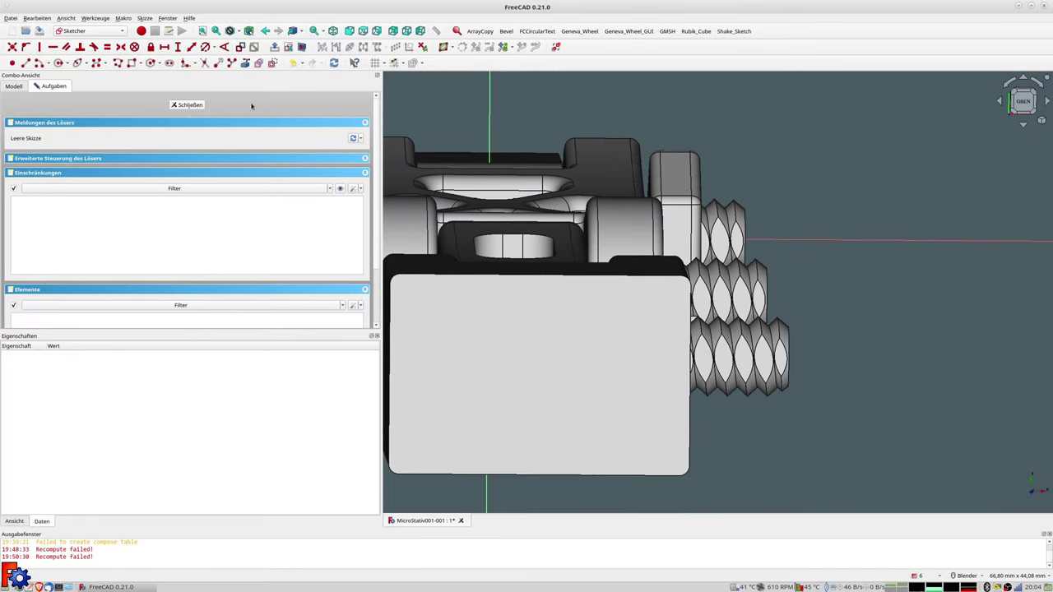
{"action": "left_click", "coordinate": [184, 105]}
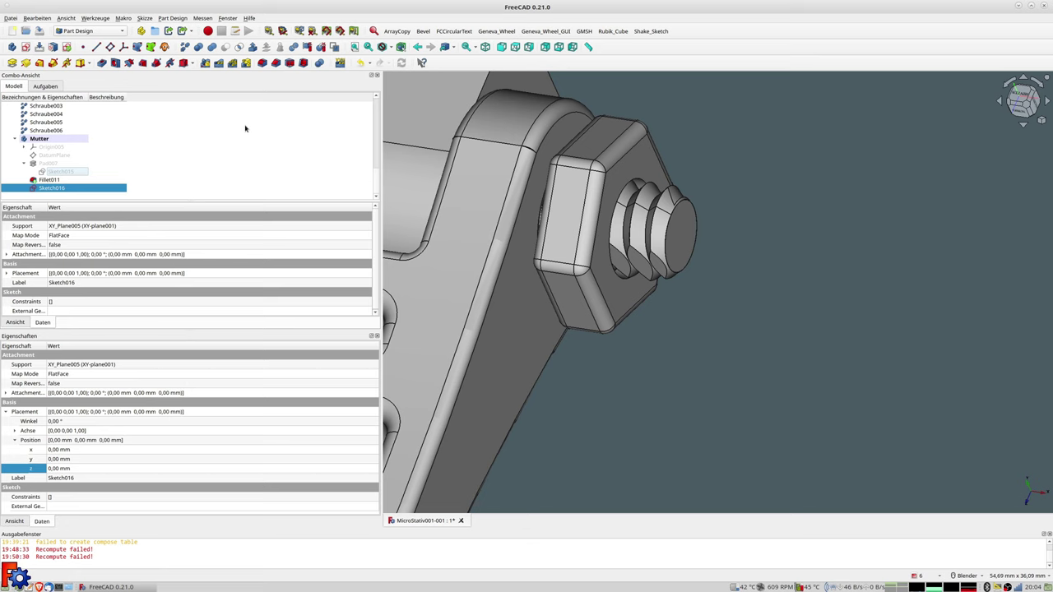
Hide Arm1 and screws Schraube002–006 to expose Schraube001's shaft inside the nut.
{"action": "scroll", "coordinate": [63, 147], "scroll_direction": "up", "scroll_amount": 2}
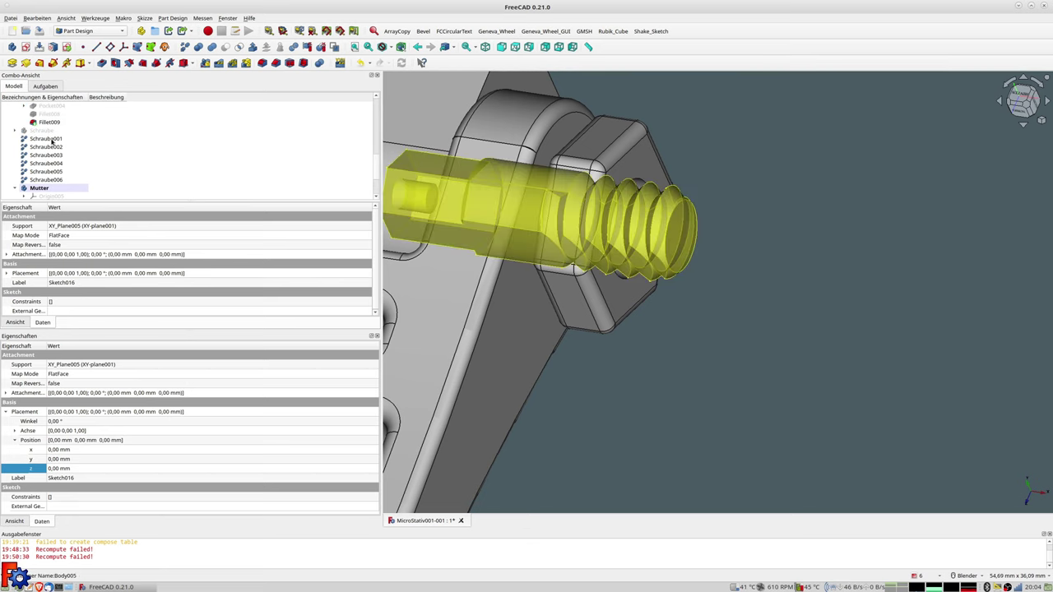
{"action": "left_click", "coordinate": [49, 140]}
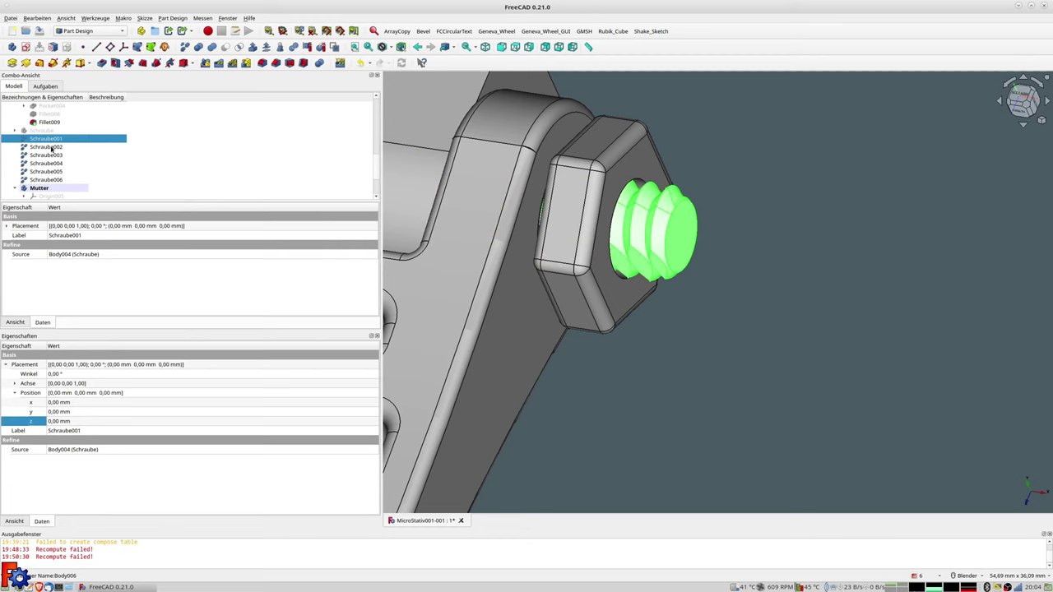
{"action": "left_click", "coordinate": [51, 147]}
{"action": "left_click", "coordinate": [51, 180], "text": "shift"}
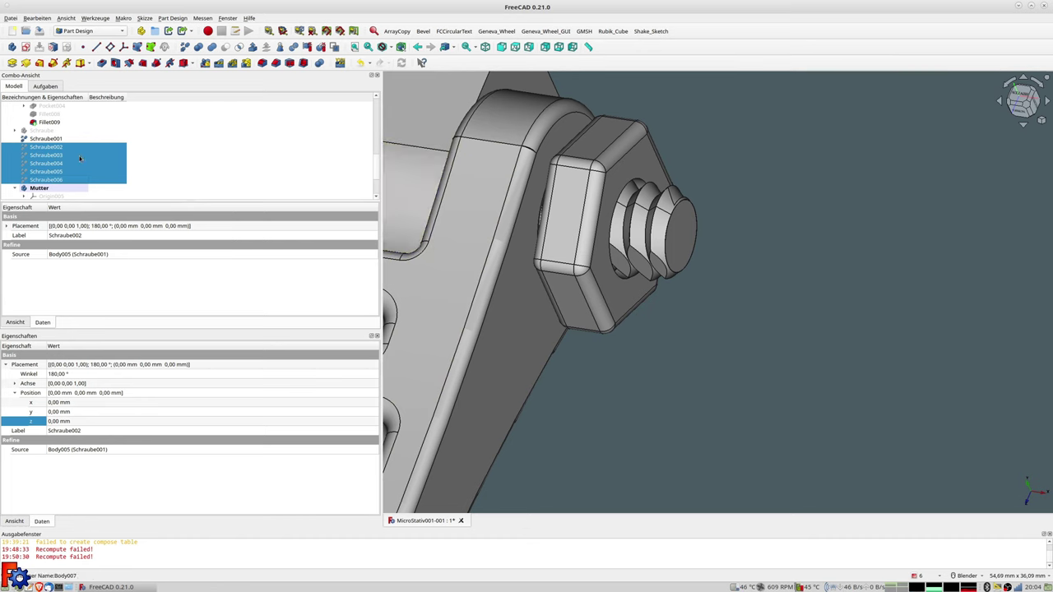
{"action": "scroll", "coordinate": [51, 165], "scroll_direction": "up", "scroll_amount": 3}
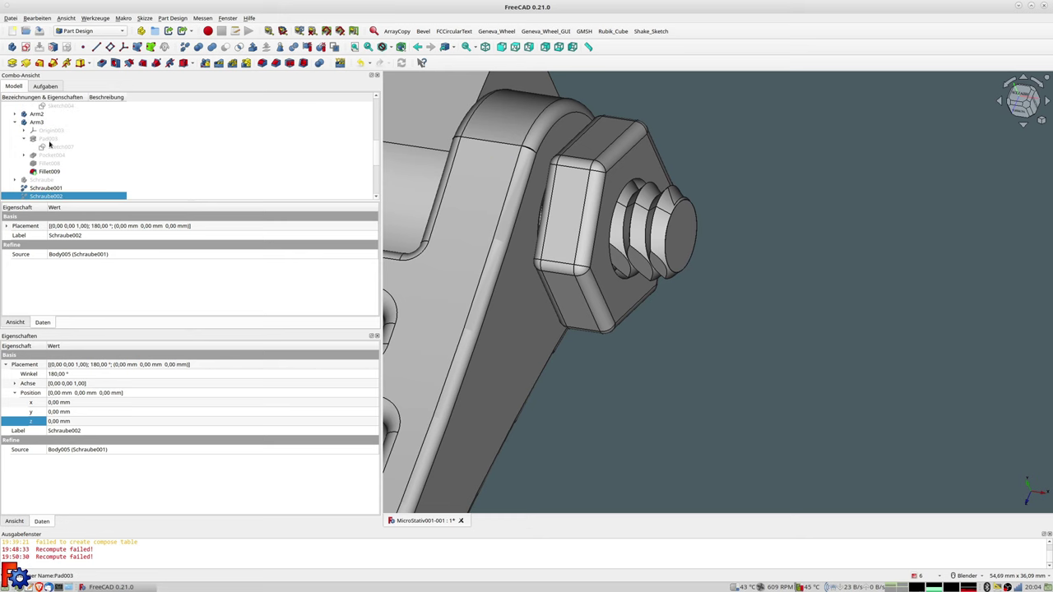
{"action": "scroll", "coordinate": [50, 134], "scroll_direction": "up", "scroll_amount": 3}
{"action": "left_click", "coordinate": [41, 122]}
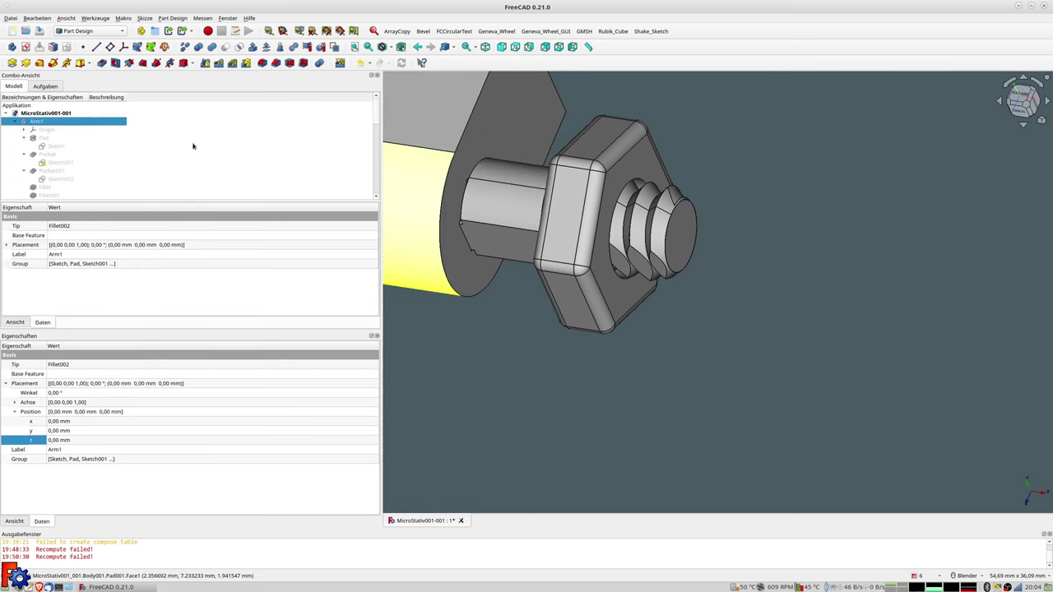
{"action": "scroll", "coordinate": [71, 155], "scroll_direction": "down", "scroll_amount": 3}
{"action": "scroll", "coordinate": [71, 156], "scroll_direction": "down", "scroll_amount": 3}
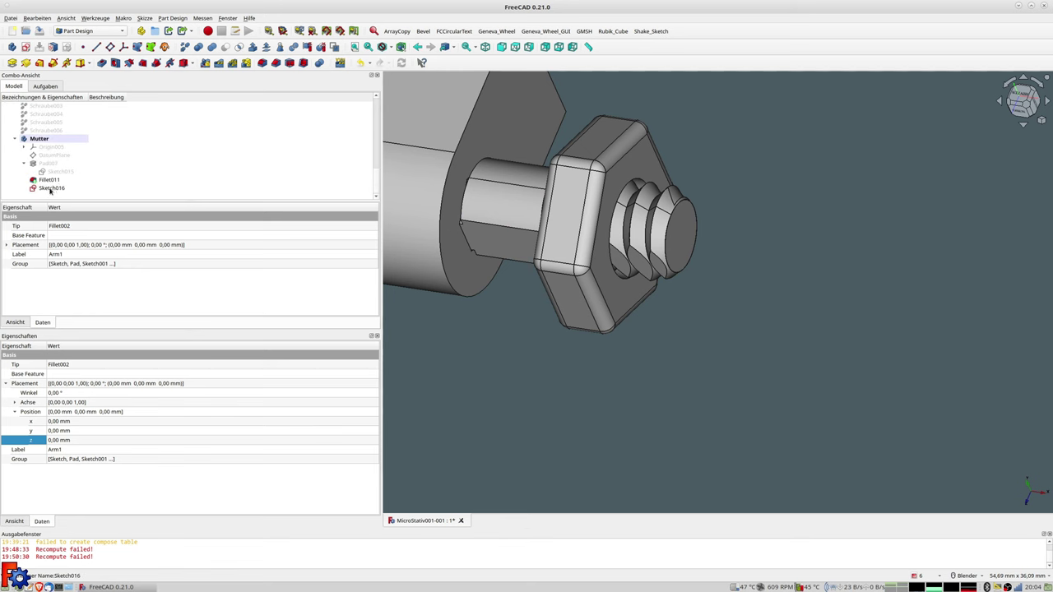
Edit Sketch016 in a section view, zoomed onto Schraube001's threaded shaft inside the nut.
{"action": "double_click", "coordinate": [51, 189]}
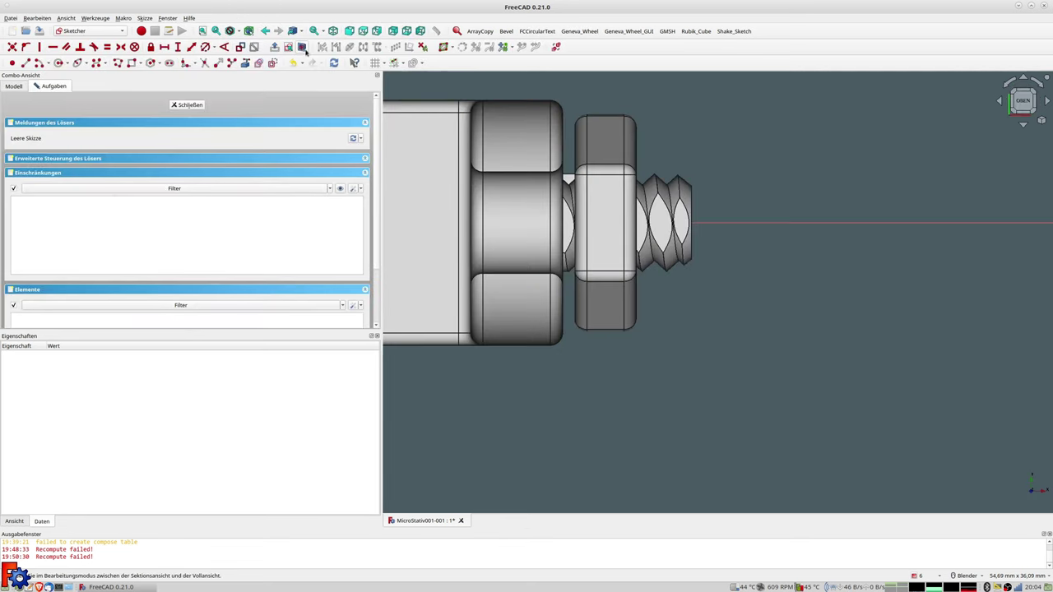
{"action": "key", "text": "q"}
{"action": "key", "text": "s"}
{"action": "scroll", "coordinate": [616, 212], "scroll_direction": "up", "scroll_amount": 2}
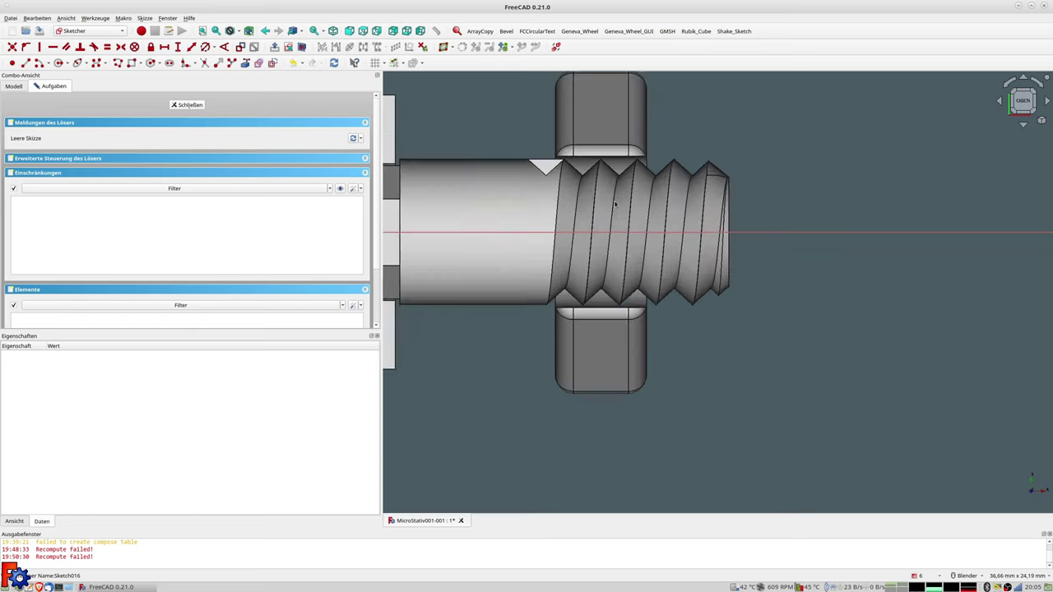
{"action": "scroll", "coordinate": [618, 205], "scroll_direction": "up", "scroll_amount": 3}
{"action": "middle_click_drag", "start_coordinate": [591, 155], "coordinate": [576, 218], "text": "shift"}
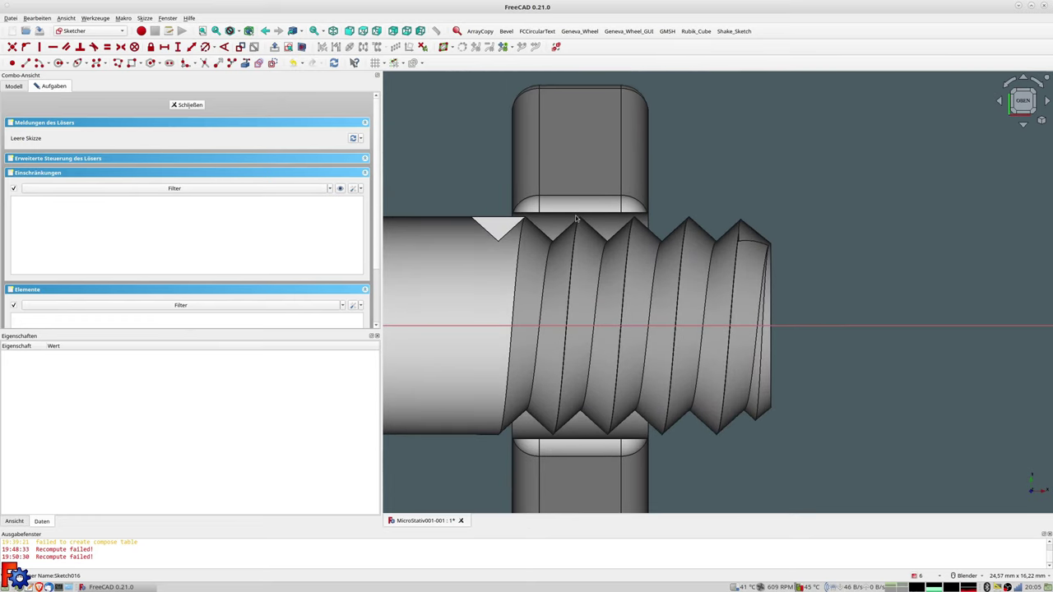
{"action": "scroll", "coordinate": [552, 226], "scroll_direction": "up", "scroll_amount": 1}
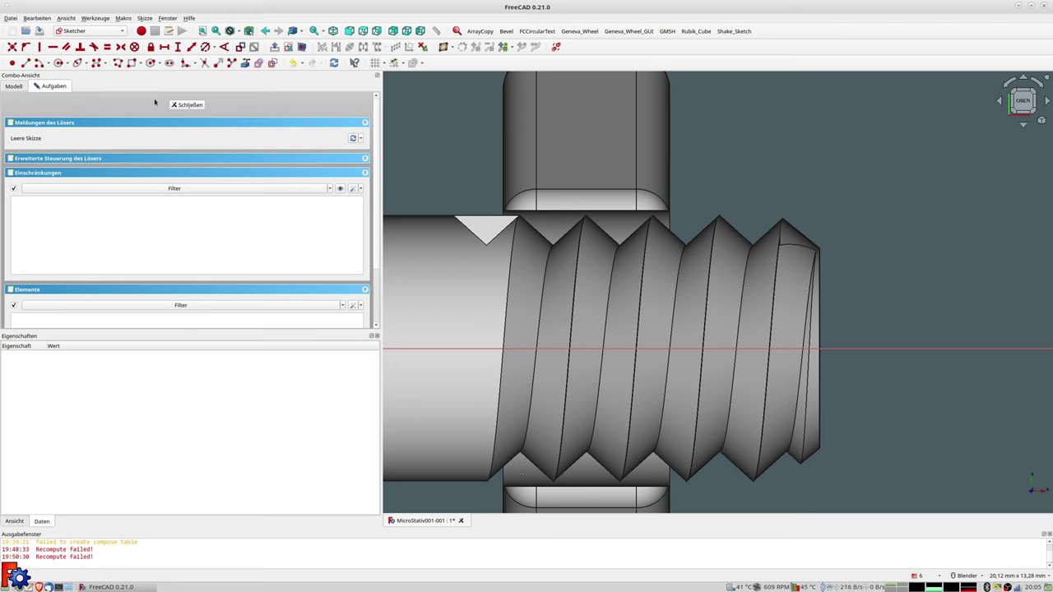
Draw a closed polyline thread-tooth profile beside the nut's thread.
{"action": "left_click", "coordinate": [118, 64]}
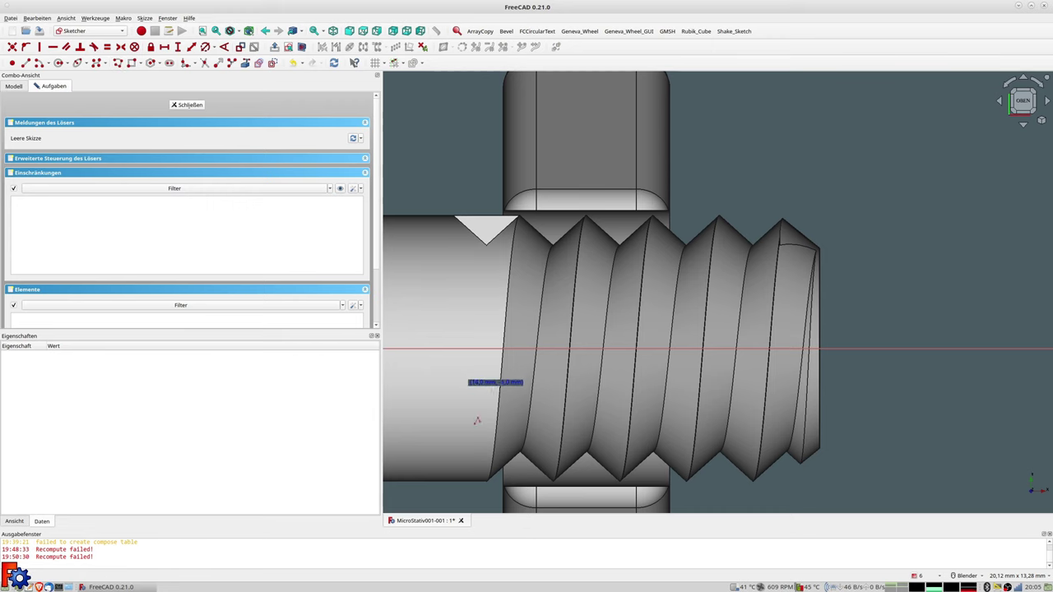
{"action": "left_click", "coordinate": [490, 487]}
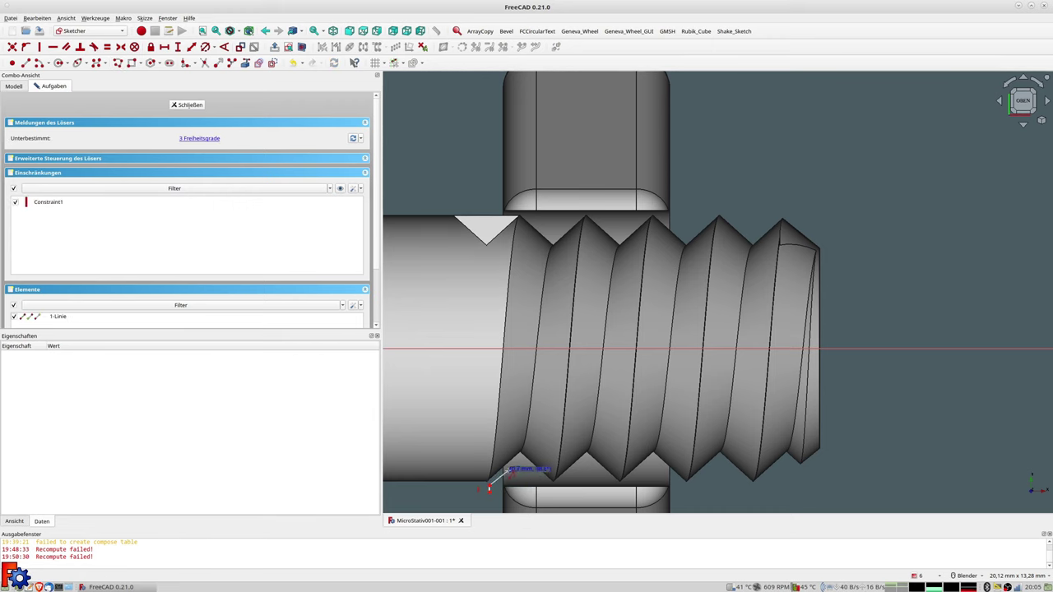
{"action": "left_click", "coordinate": [519, 459]}
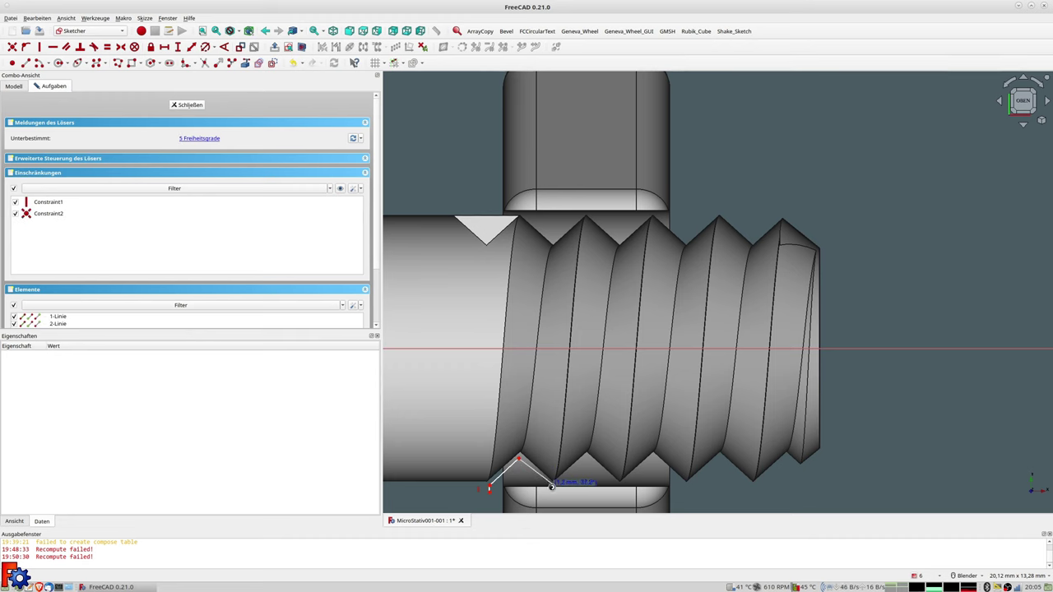
{"action": "left_click", "coordinate": [553, 492]}
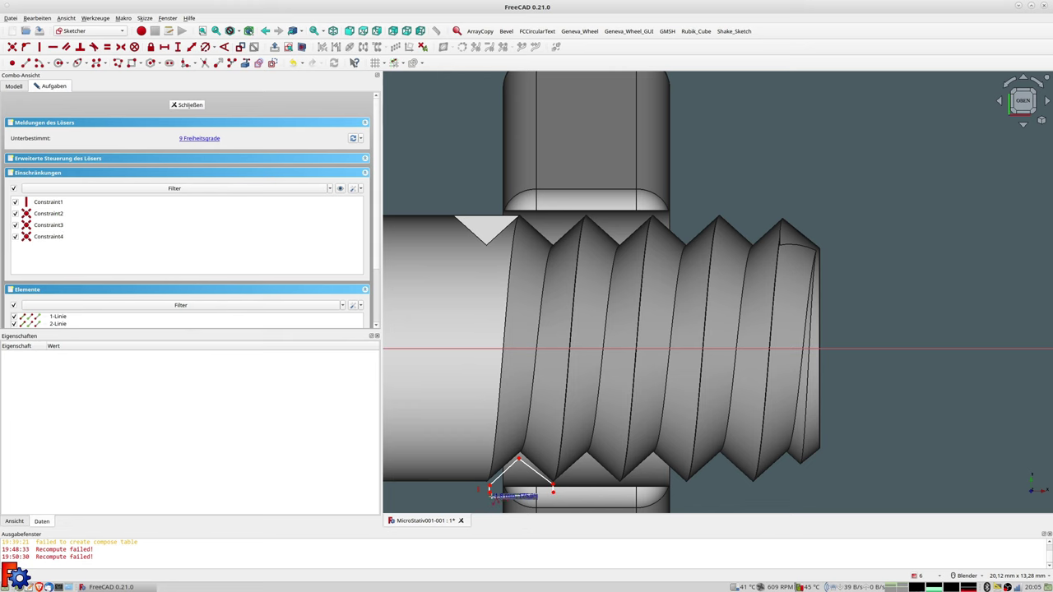
{"action": "left_click", "coordinate": [490, 494]}
{"action": "scroll", "coordinate": [565, 478], "scroll_direction": "up", "scroll_amount": 1}
{"action": "scroll", "coordinate": [565, 478], "scroll_direction": "up", "scroll_amount": 1}
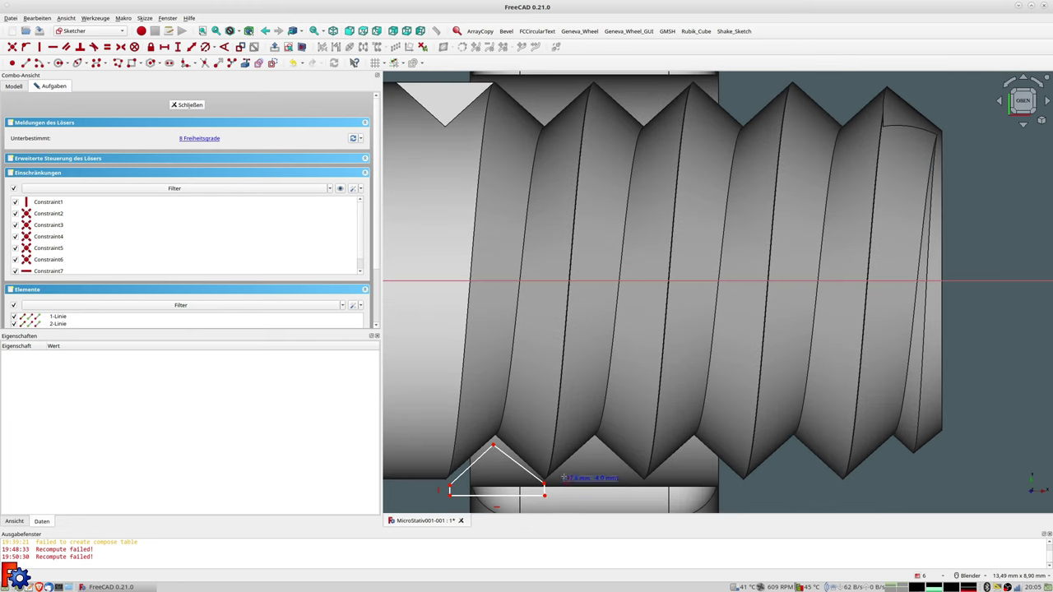
{"action": "middle_click_drag", "start_coordinate": [565, 478], "coordinate": [635, 263], "text": "shift"}
{"action": "scroll", "coordinate": [636, 263], "scroll_direction": "up", "scroll_amount": 1}
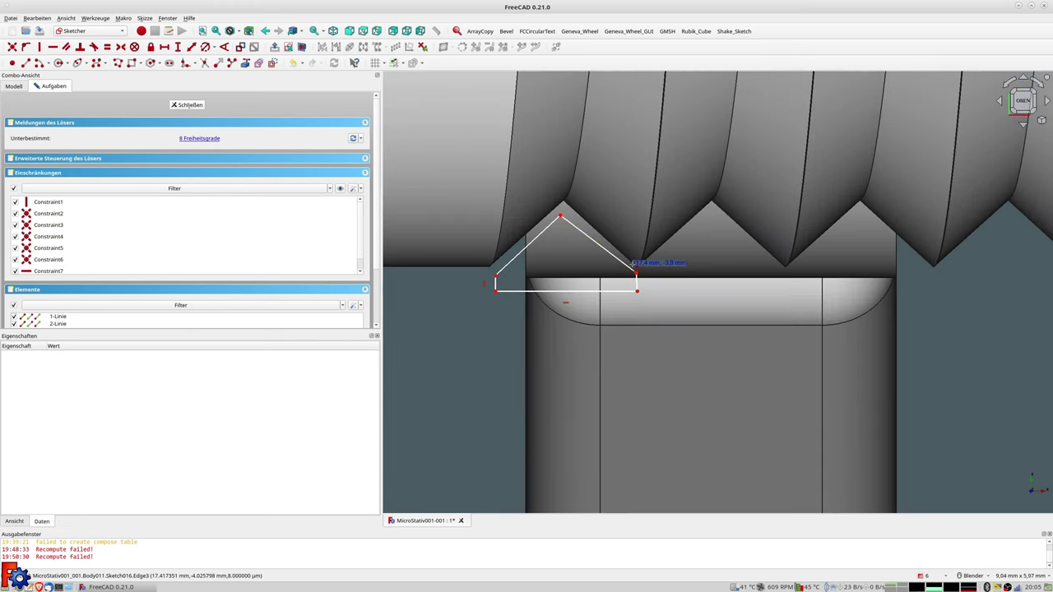
Constrain the profile's corners level, its right edge vertical, and its base to 1.99 mm.
{"action": "left_click", "coordinate": [496, 280]}
{"action": "left_click", "coordinate": [637, 274]}
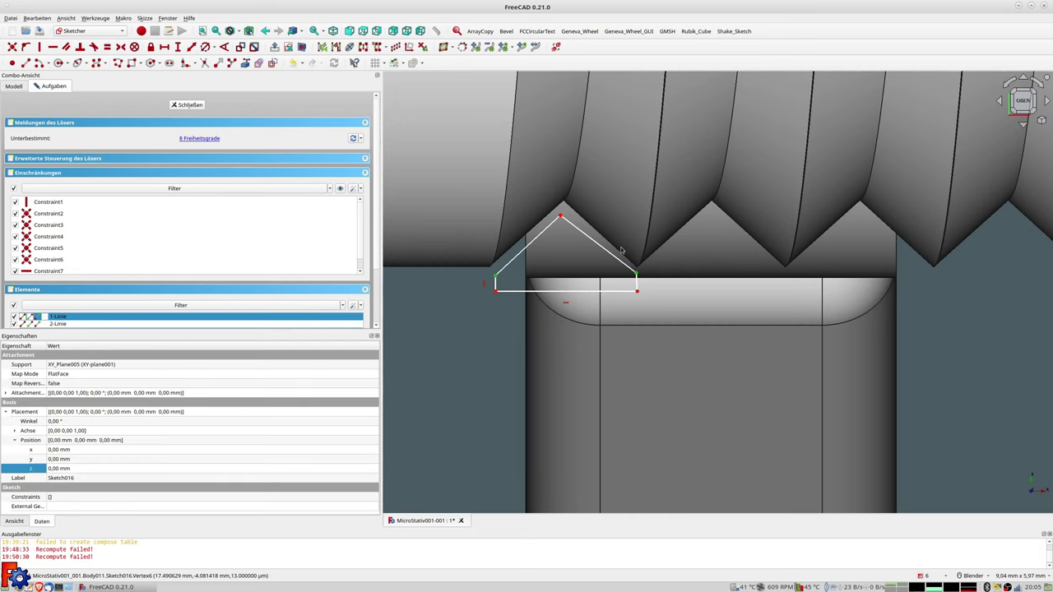
{"action": "key", "text": "h"}
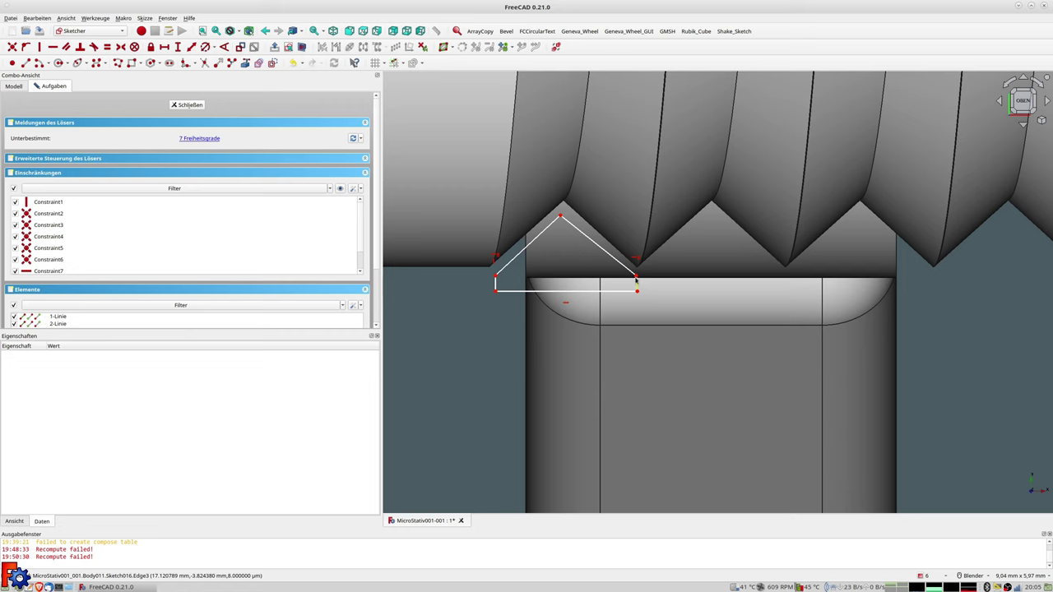
{"action": "left_click", "coordinate": [637, 285]}
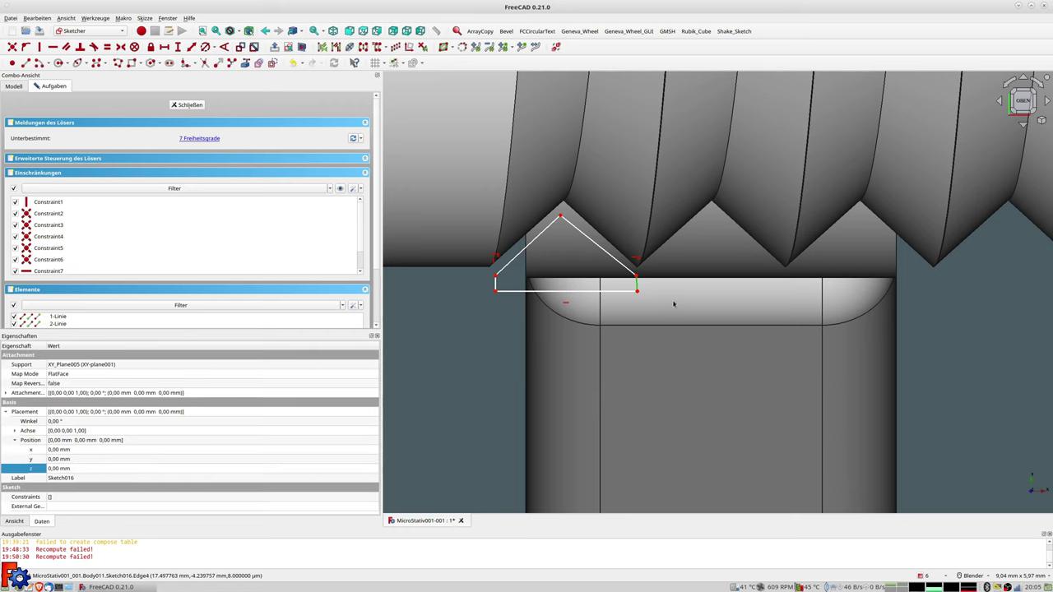
{"action": "key", "text": "v"}
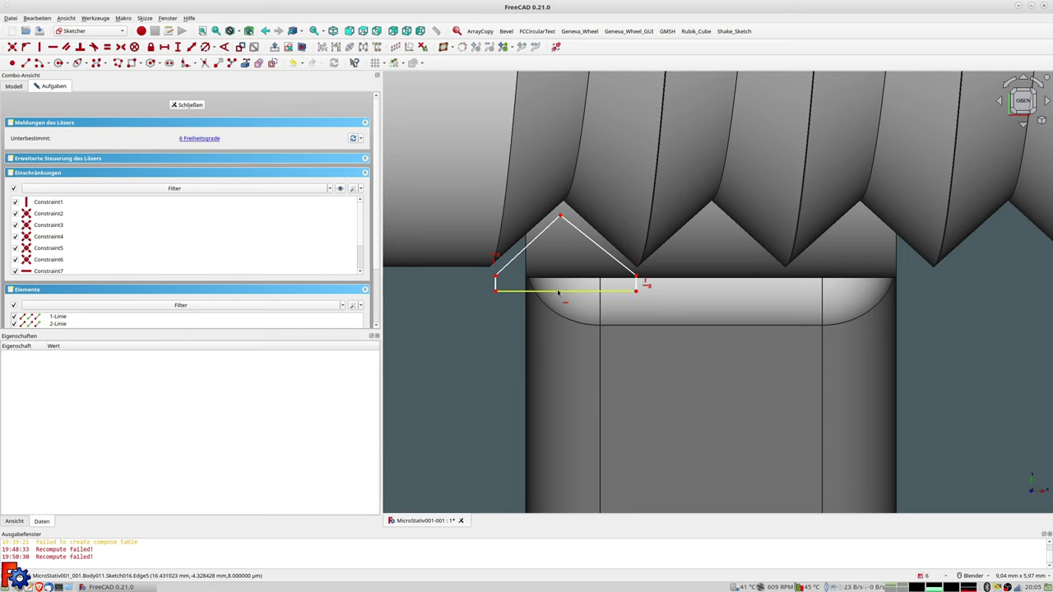
{"action": "left_click", "coordinate": [564, 291]}
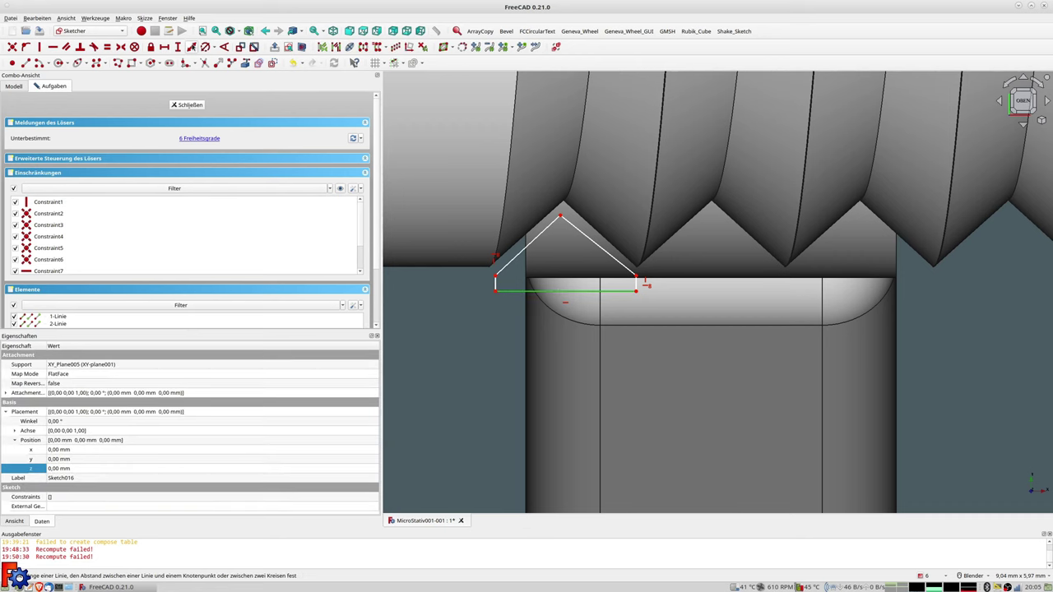
{"action": "left_click", "coordinate": [195, 49]}
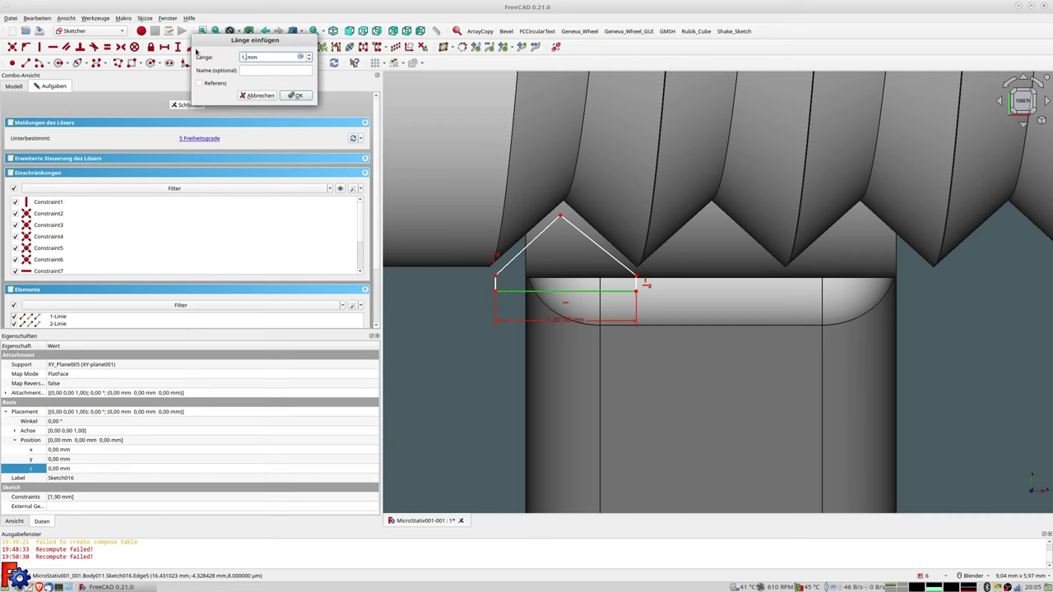
{"action": "key", "text": "Return"}
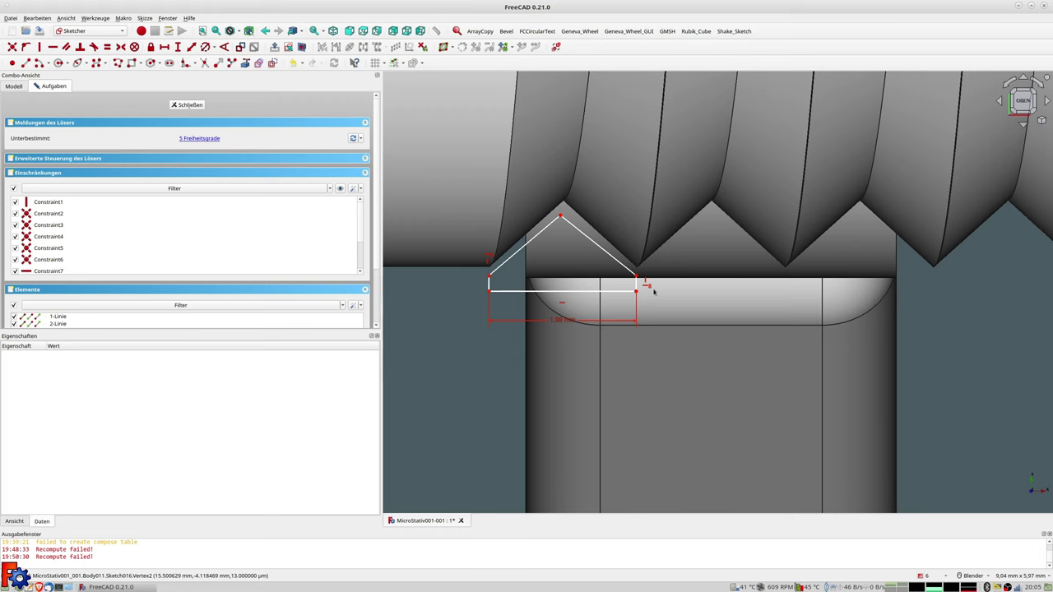
Begin a vertical distance dimension from the profile's right corner to the horizontal axis.
{"action": "scroll", "coordinate": [690, 290], "scroll_direction": "down", "scroll_amount": 3}
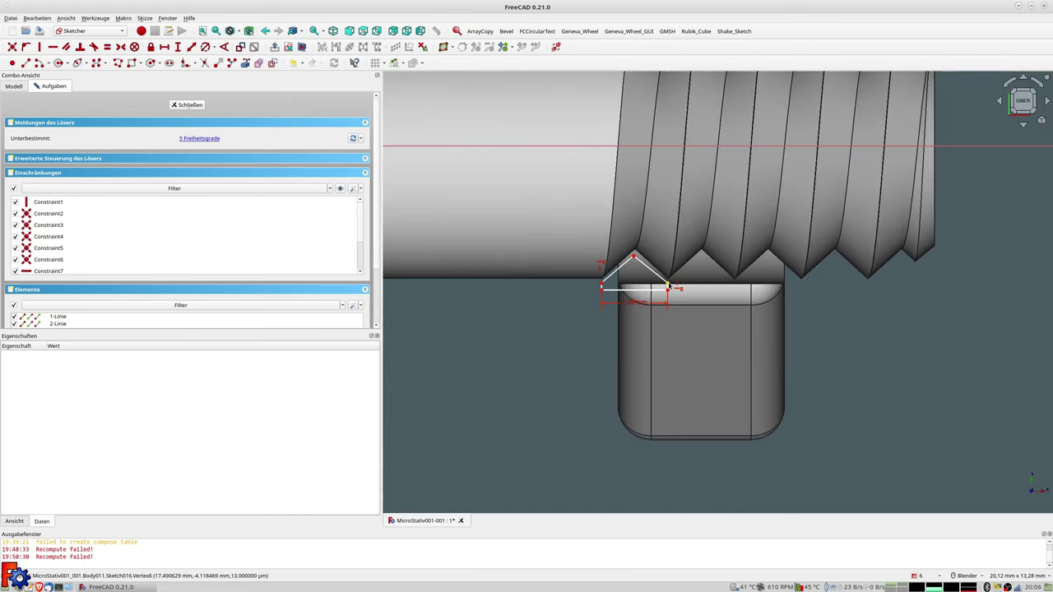
{"action": "left_click", "coordinate": [669, 287]}
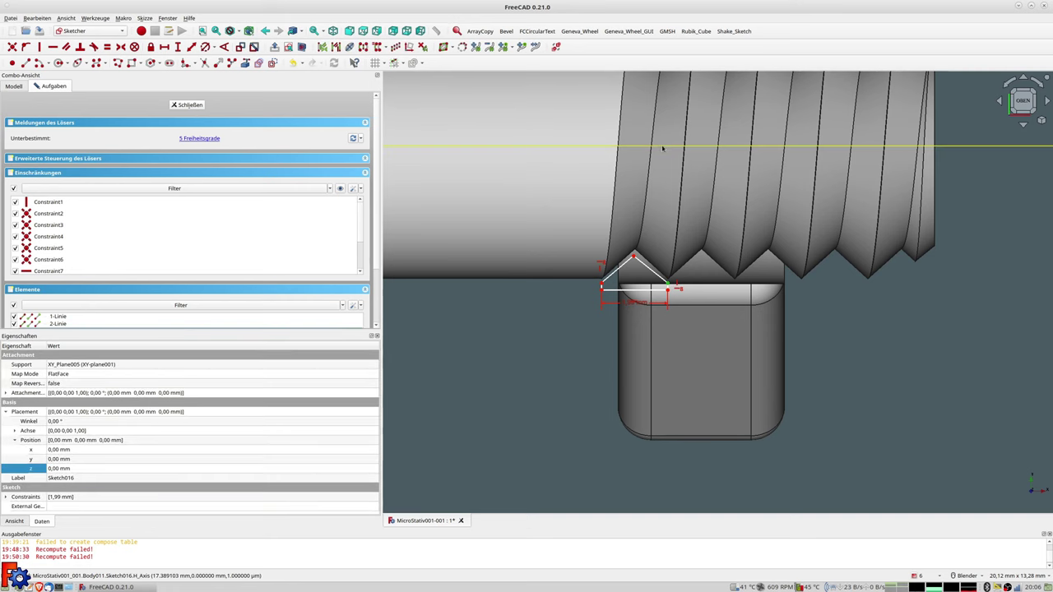
{"action": "left_click", "coordinate": [662, 147]}
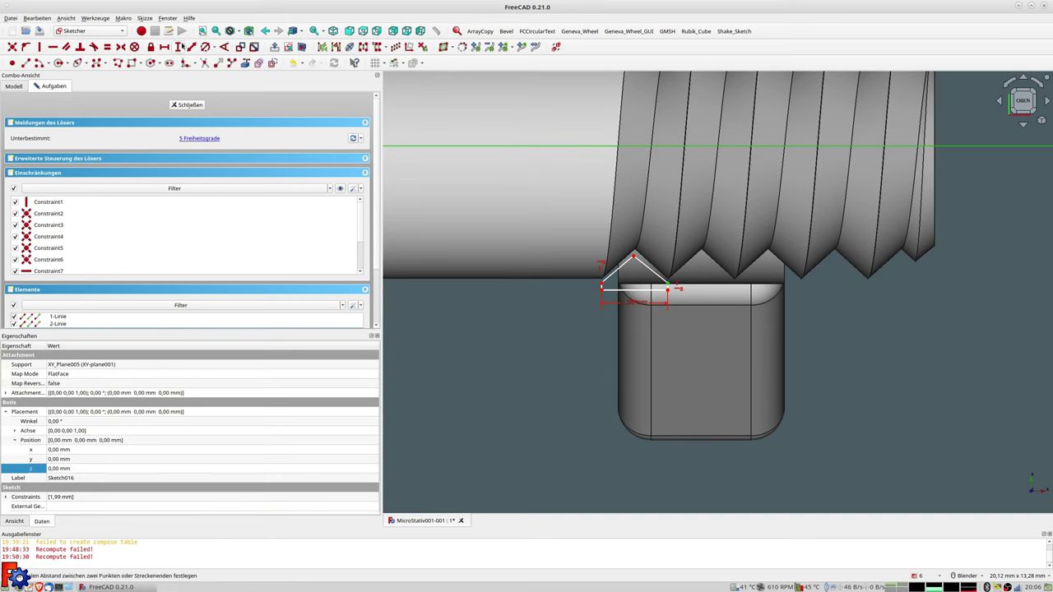
{"action": "left_click", "coordinate": [178, 46]}
{"action": "key", "text": "BackSpace"}
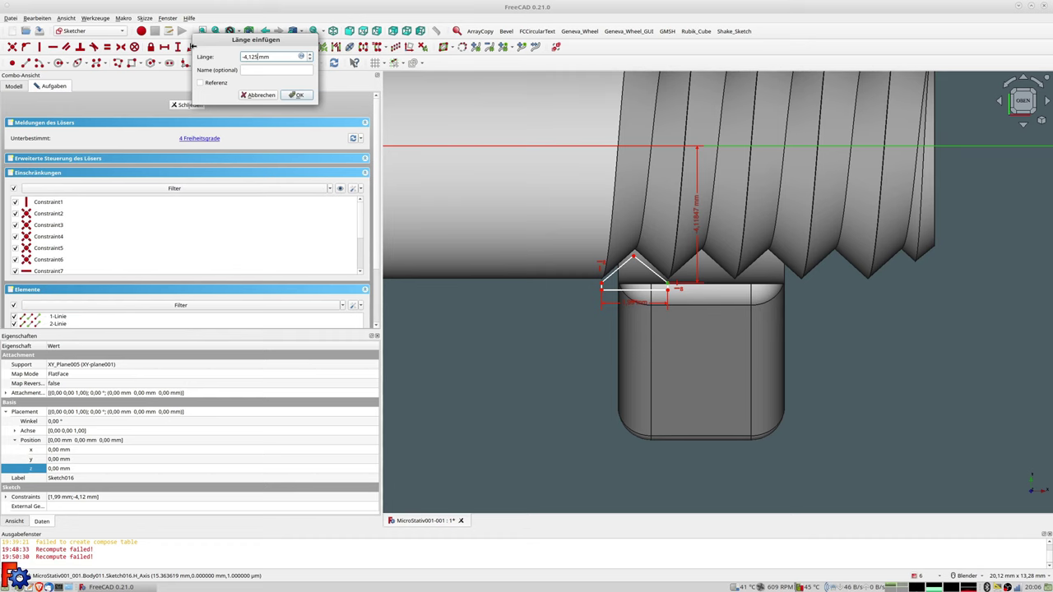
Confirm the 4.125 mm dimension and set the profile's vertical axis distance to -4.1 mm.
{"action": "key", "text": "Return"}
{"action": "scroll", "coordinate": [690, 299], "scroll_direction": "up", "scroll_amount": 3}
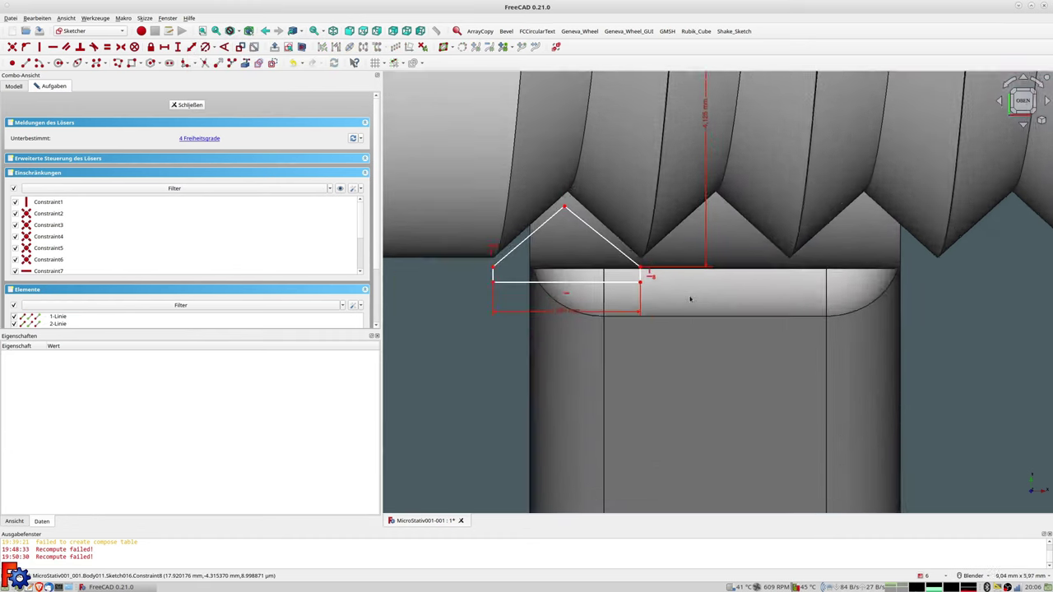
{"action": "scroll", "coordinate": [631, 275], "scroll_direction": "up", "scroll_amount": 2}
{"action": "scroll", "coordinate": [616, 265], "scroll_direction": "up", "scroll_amount": 3}
{"action": "scroll", "coordinate": [700, 241], "scroll_direction": "down", "scroll_amount": 5}
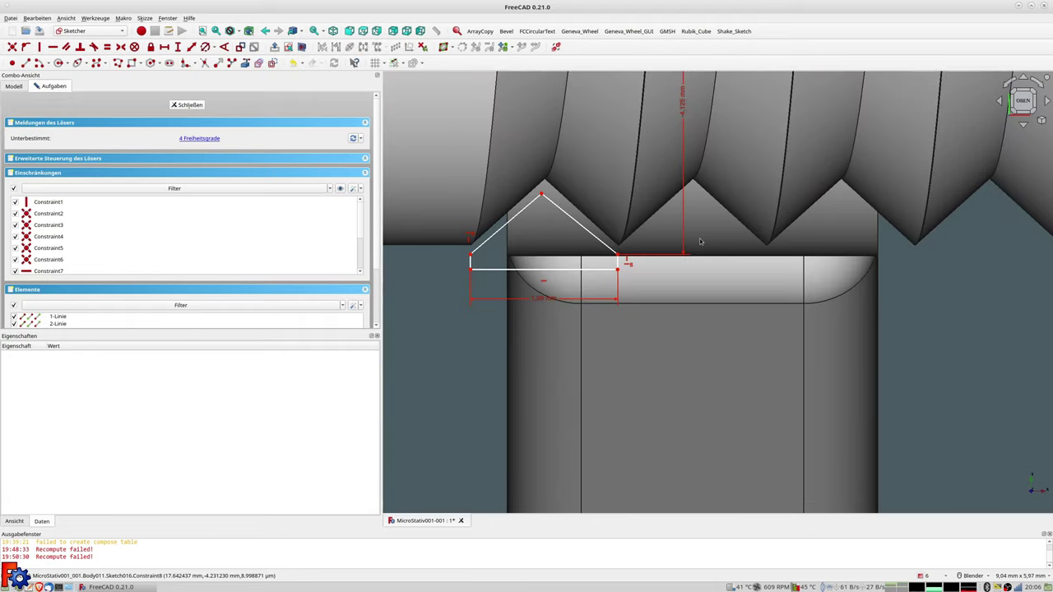
{"action": "scroll", "coordinate": [700, 241], "scroll_direction": "down", "scroll_amount": 2}
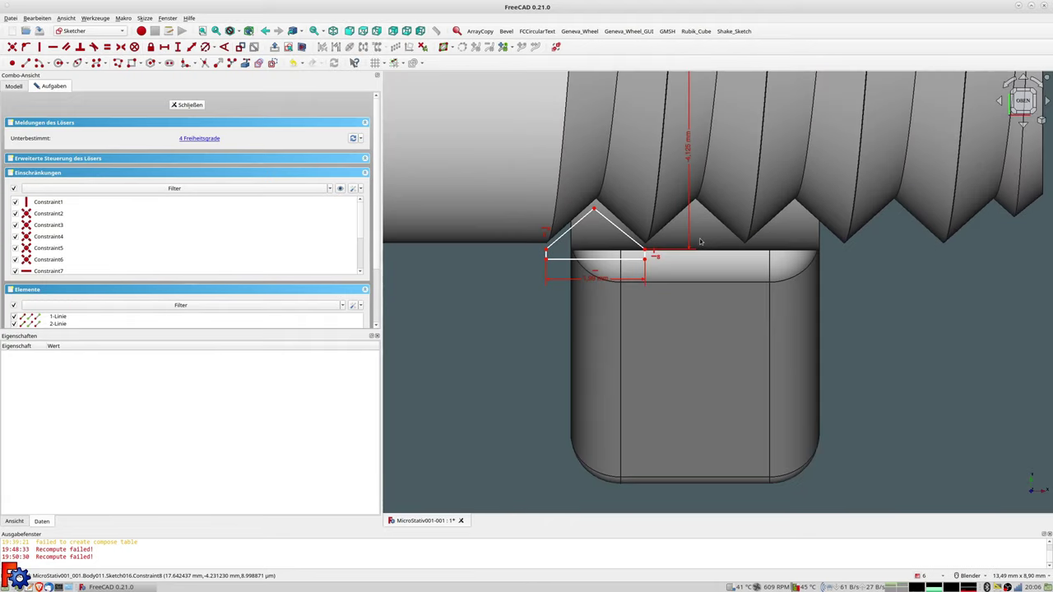
{"action": "double_click", "coordinate": [692, 156]}
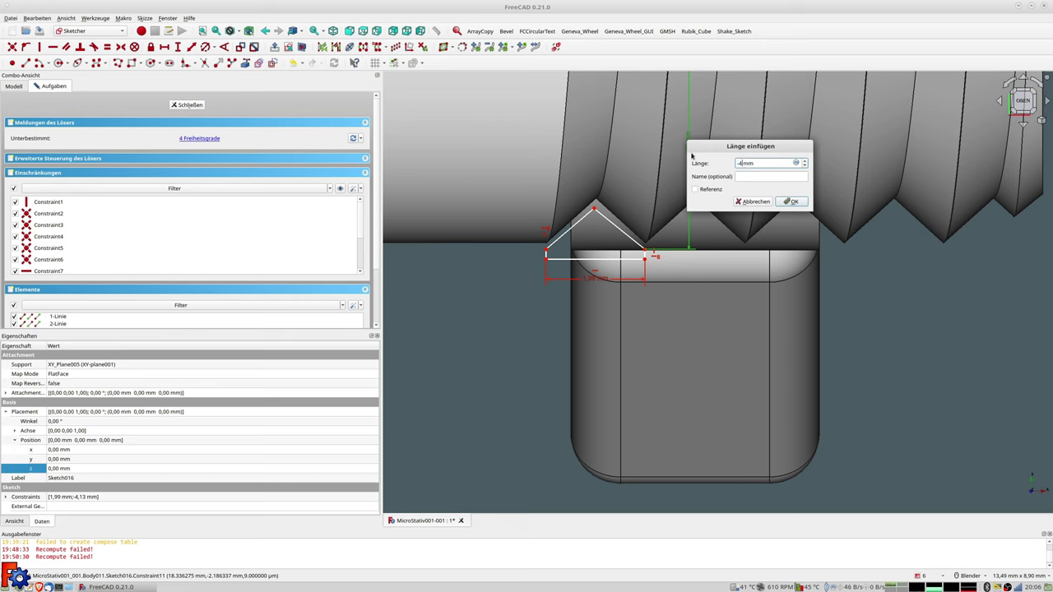
{"action": "key", "text": "Return"}
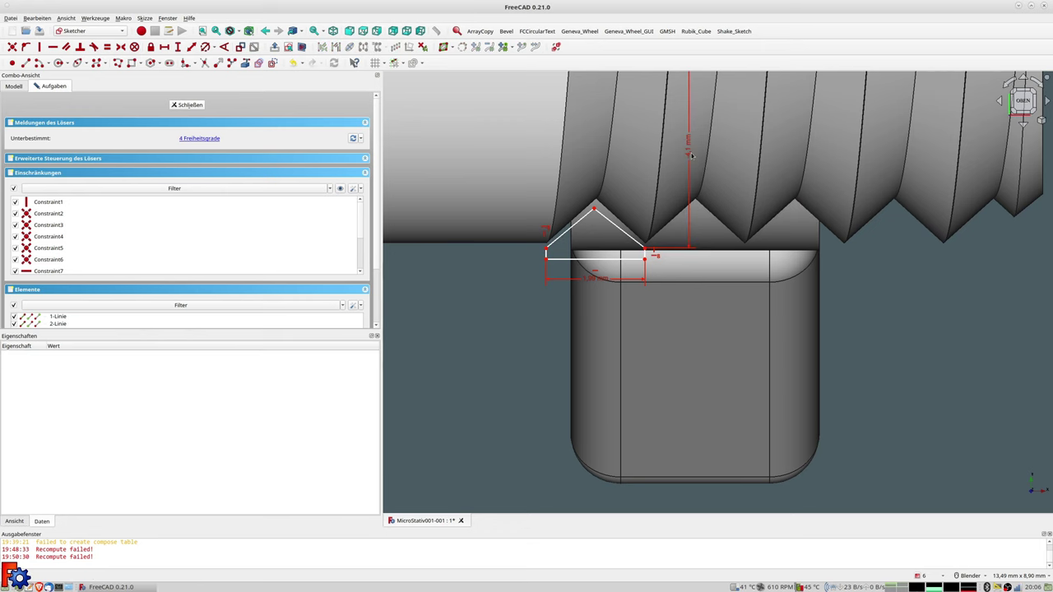
Change the vertical distance to -4.2 mm and close the thread profile sketch.
{"action": "double_click", "coordinate": [689, 154]}
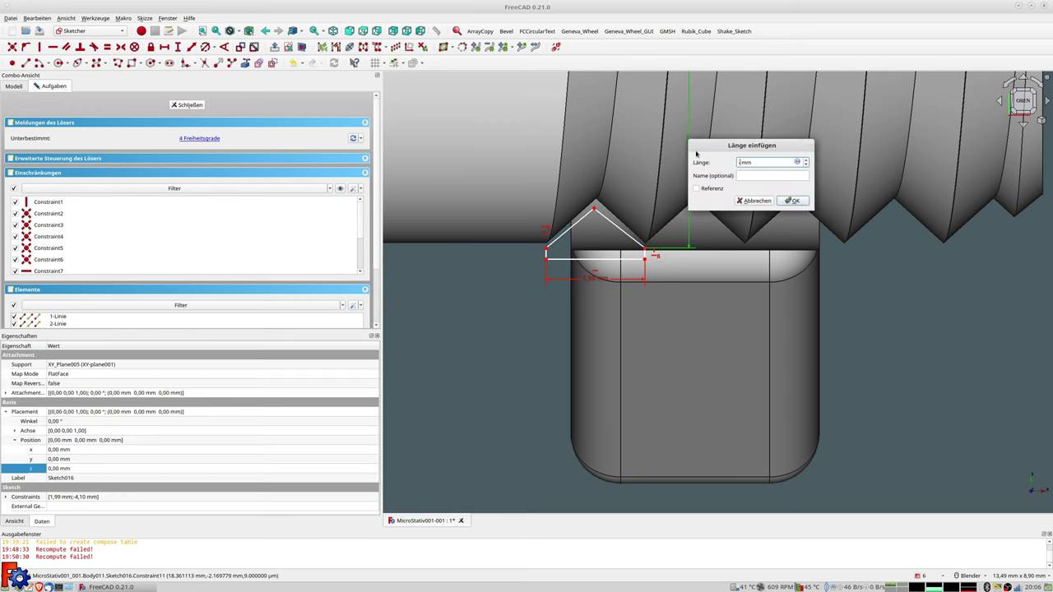
{"action": "type", "text": "-4,2"}
{"action": "key", "text": "Return"}
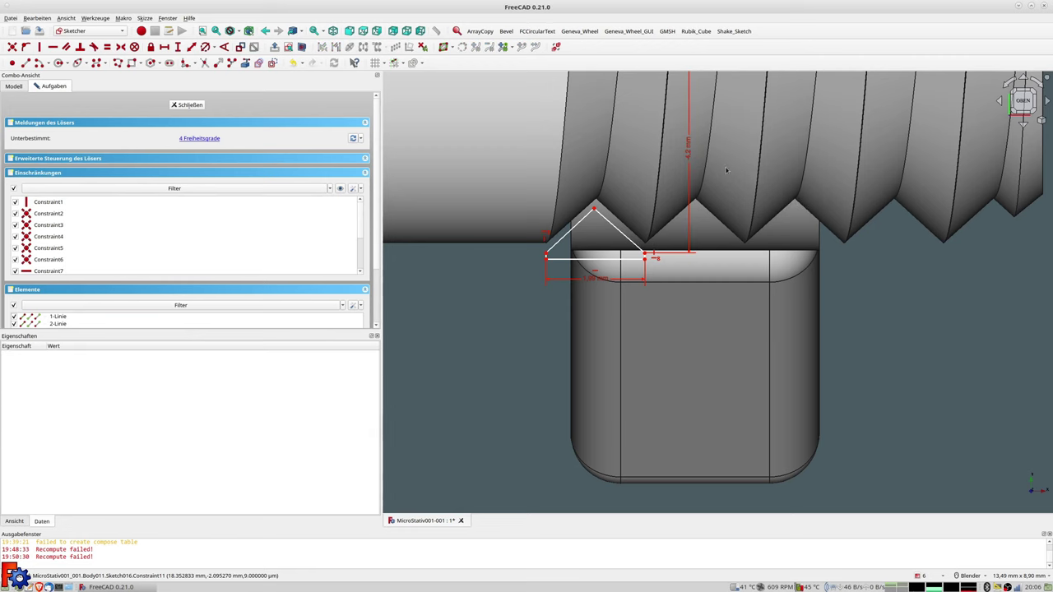
{"action": "scroll", "coordinate": [759, 241], "scroll_direction": "down", "scroll_amount": 5}
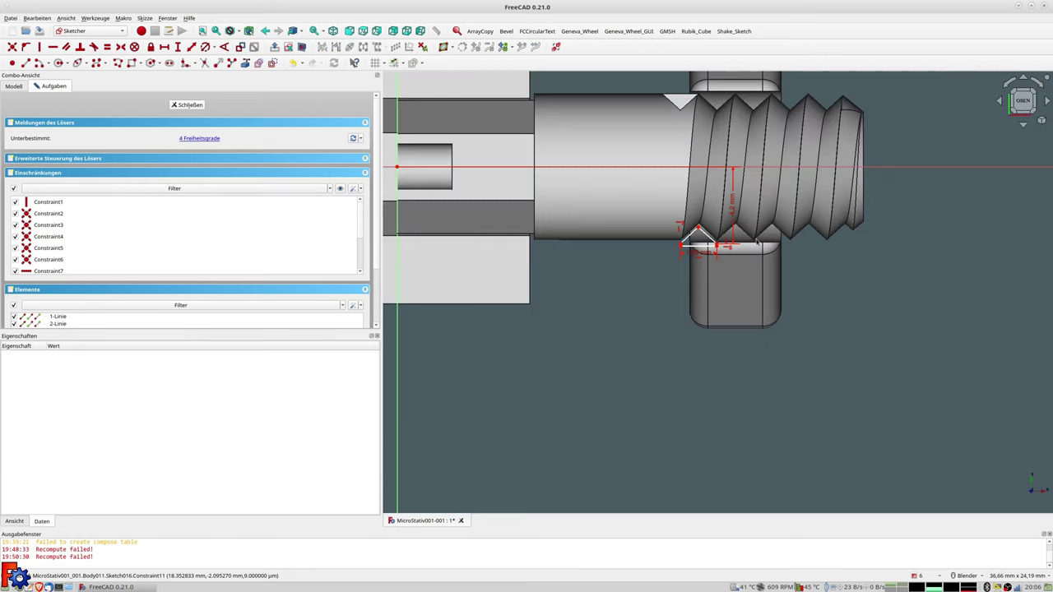
{"action": "middle_click_drag", "start_coordinate": [900, 226], "coordinate": [869, 228]}
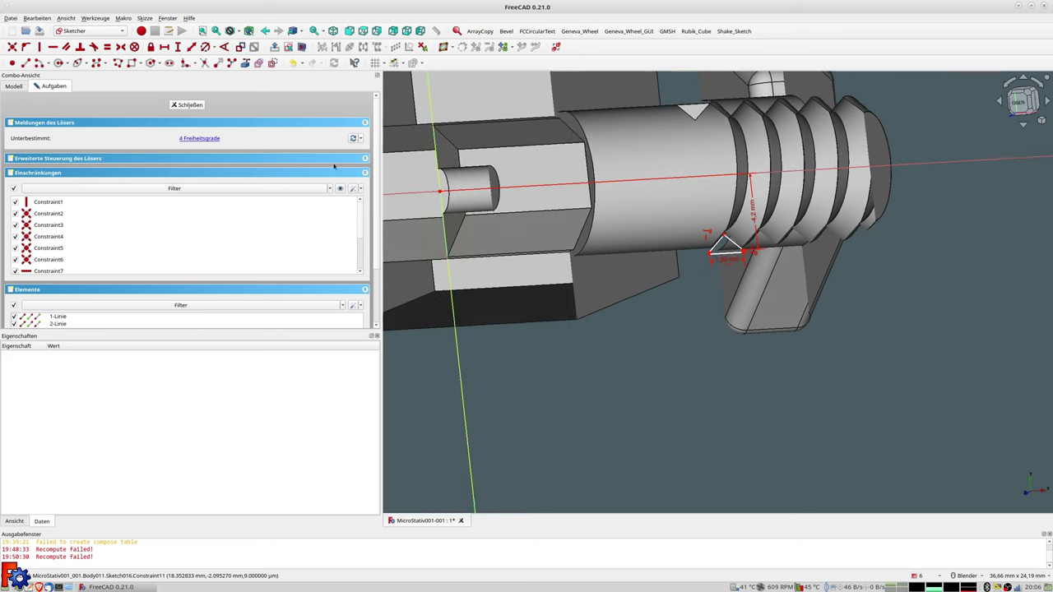
{"action": "left_click", "coordinate": [186, 105]}
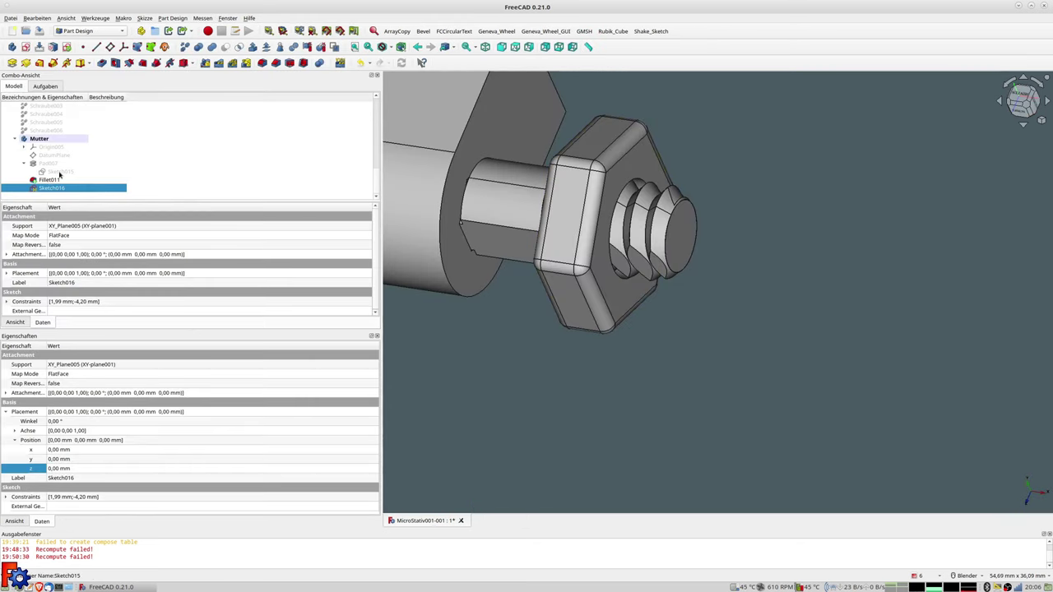
Inspect the nut's hexagon Sketch015, close it, and reopen thread profile Sketch016.
{"action": "double_click", "coordinate": [58, 173]}
{"action": "scroll", "coordinate": [862, 289], "scroll_direction": "up", "scroll_amount": 5}
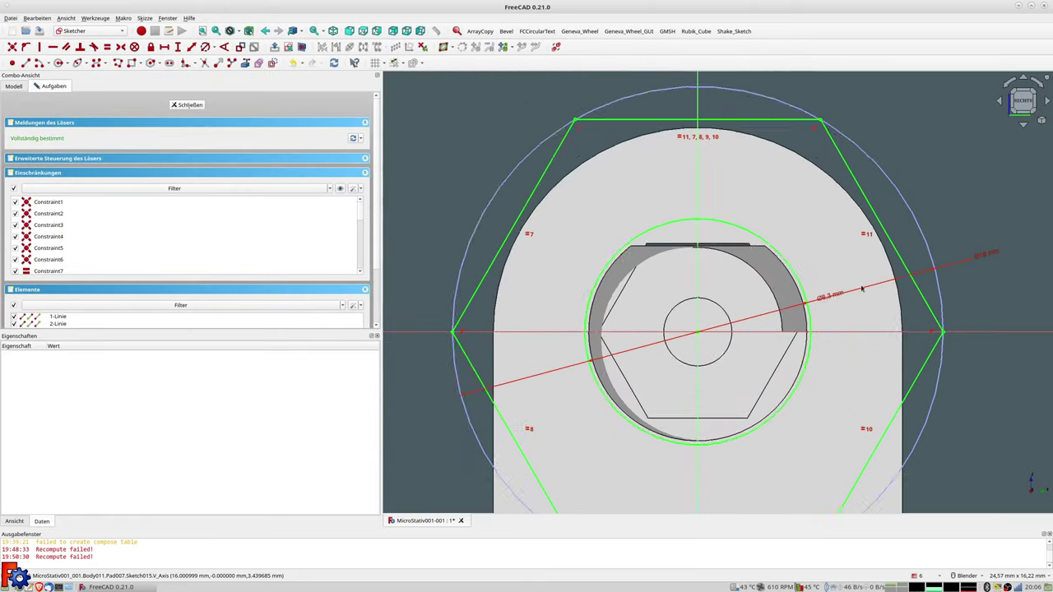
{"action": "scroll", "coordinate": [861, 289], "scroll_direction": "up", "scroll_amount": 1}
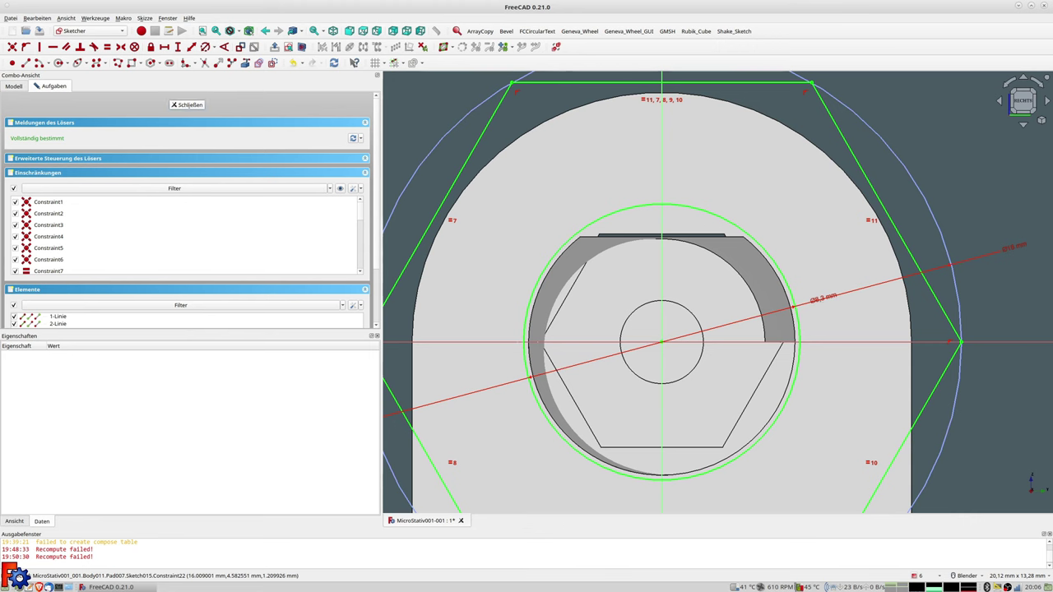
{"action": "left_click", "coordinate": [187, 105]}
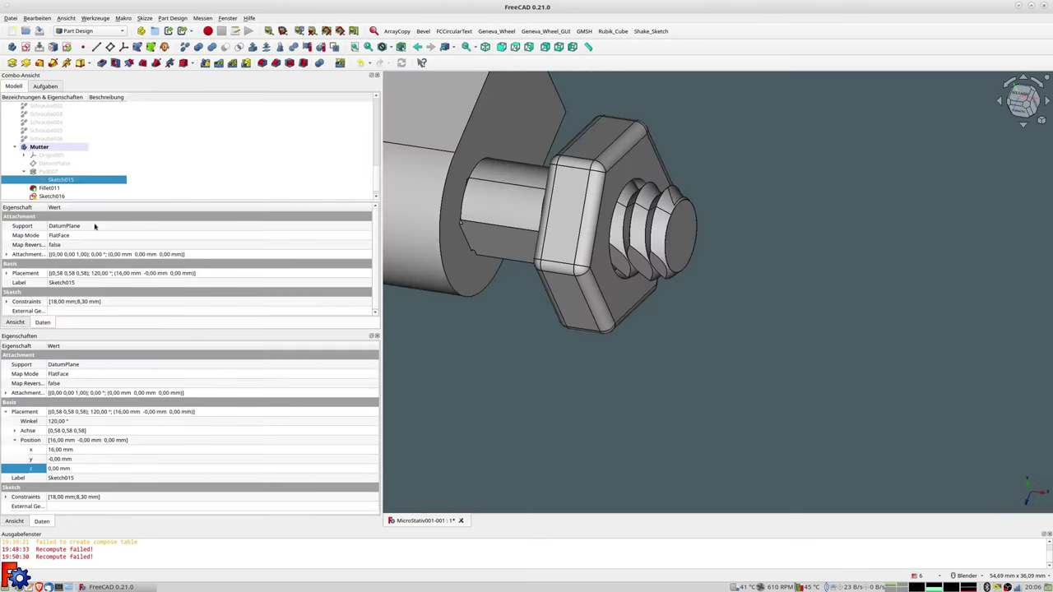
{"action": "double_click", "coordinate": [51, 196]}
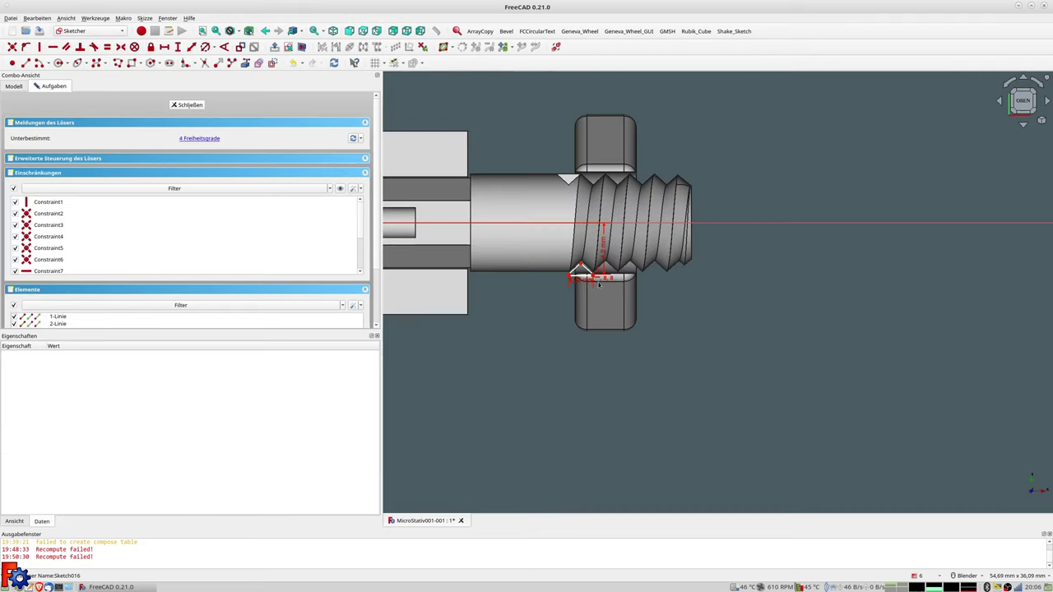
Make a first edit to the thread profile's 4.2 mm vertical distance.
{"action": "scroll", "coordinate": [597, 279], "scroll_direction": "up", "scroll_amount": 3}
{"action": "scroll", "coordinate": [594, 261], "scroll_direction": "up", "scroll_amount": 2}
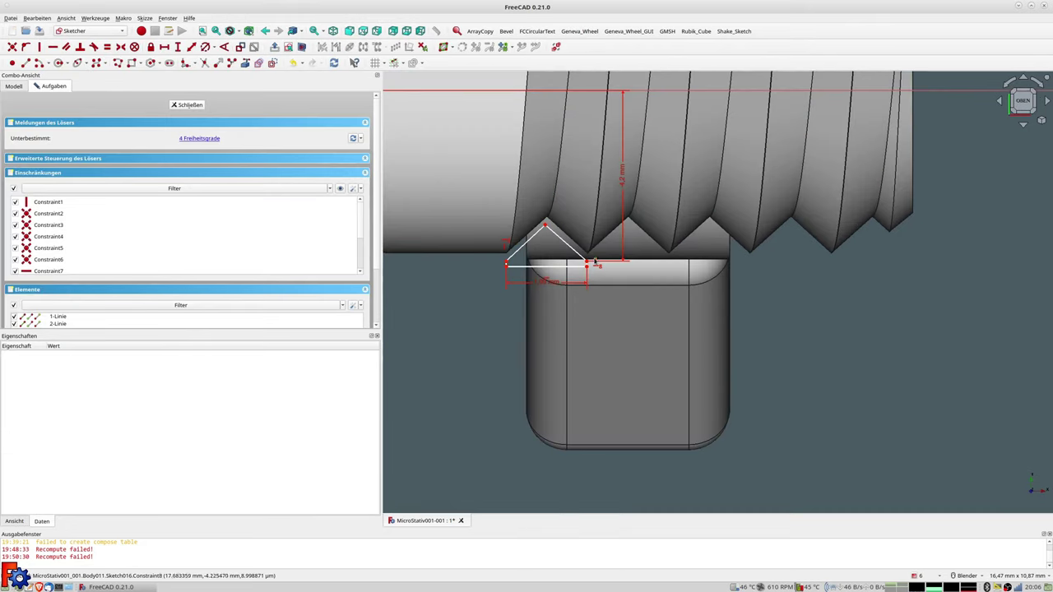
{"action": "double_click", "coordinate": [622, 178]}
{"action": "type", "text": "4,15"}
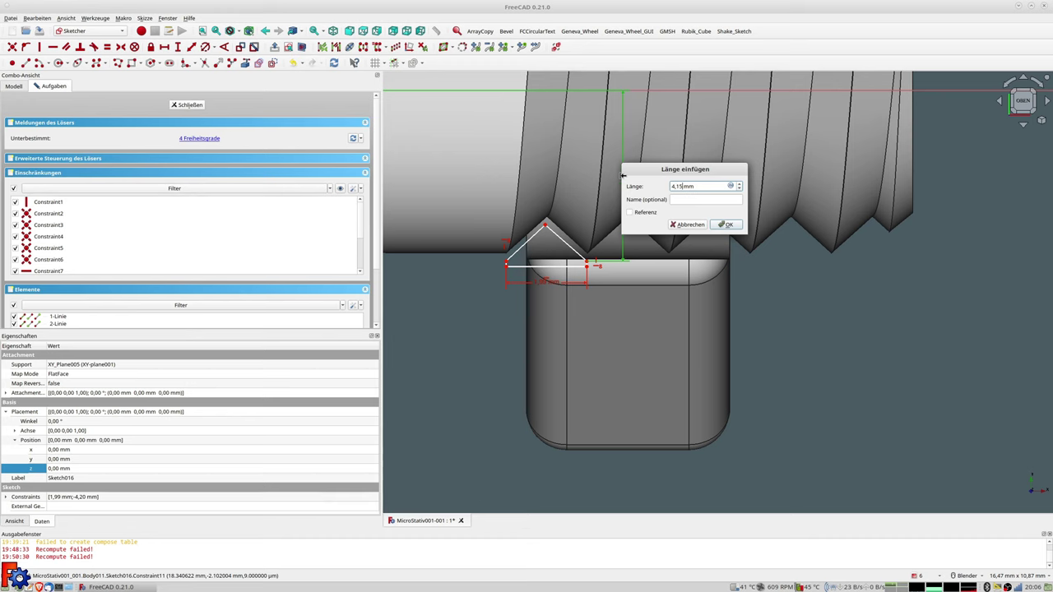
{"action": "key", "text": "Return"}
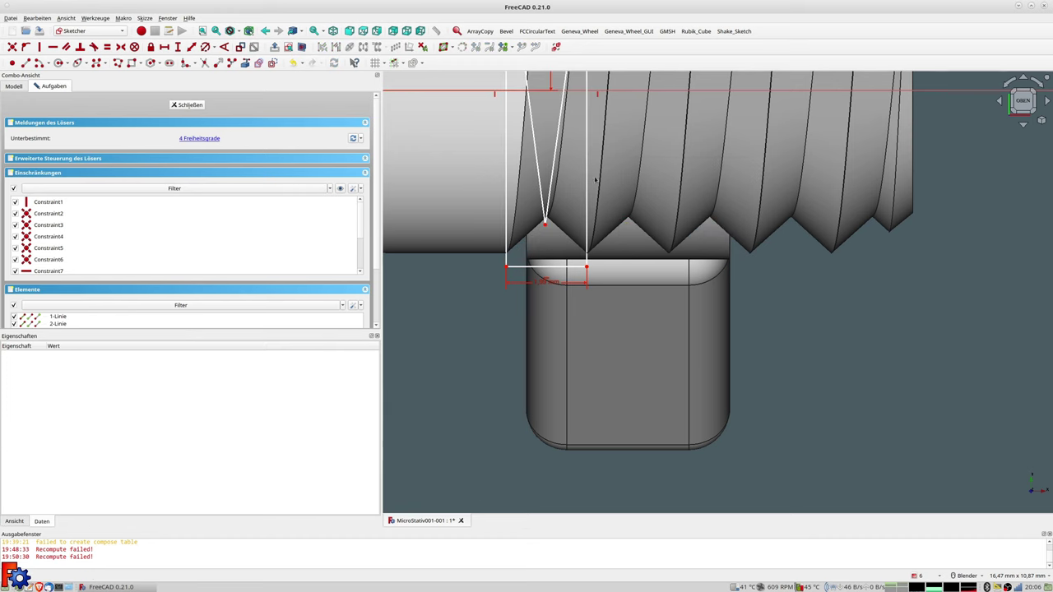
Correct the profile's vertical distance from the axis to -4.15 mm.
{"action": "scroll", "coordinate": [595, 180], "scroll_direction": "down", "scroll_amount": 5}
{"action": "scroll", "coordinate": [576, 176], "scroll_direction": "up", "scroll_amount": 1}
{"action": "scroll", "coordinate": [563, 176], "scroll_direction": "down", "scroll_amount": 1}
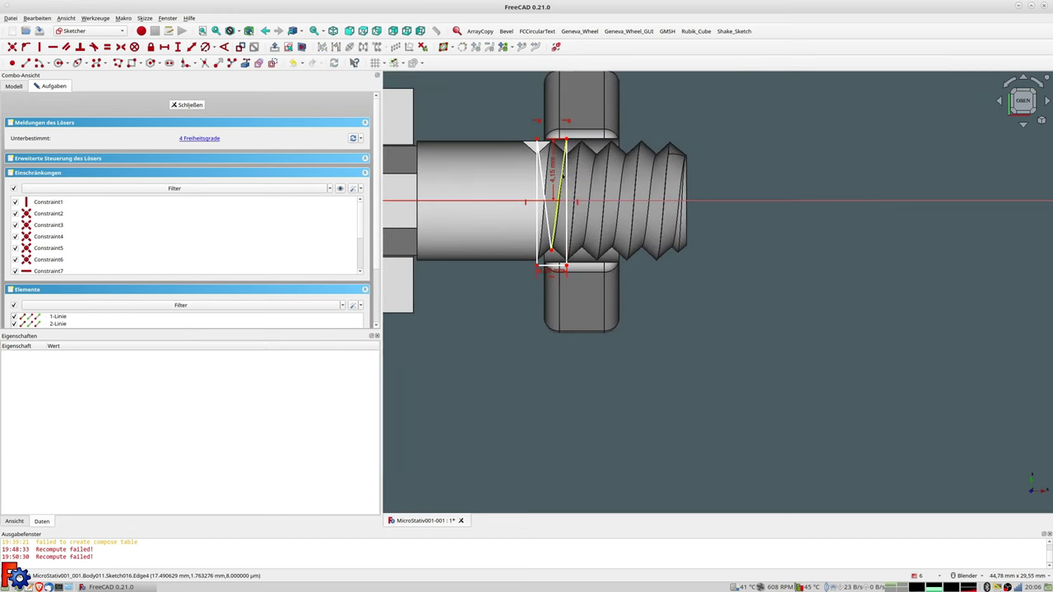
{"action": "double_click", "coordinate": [556, 171]}
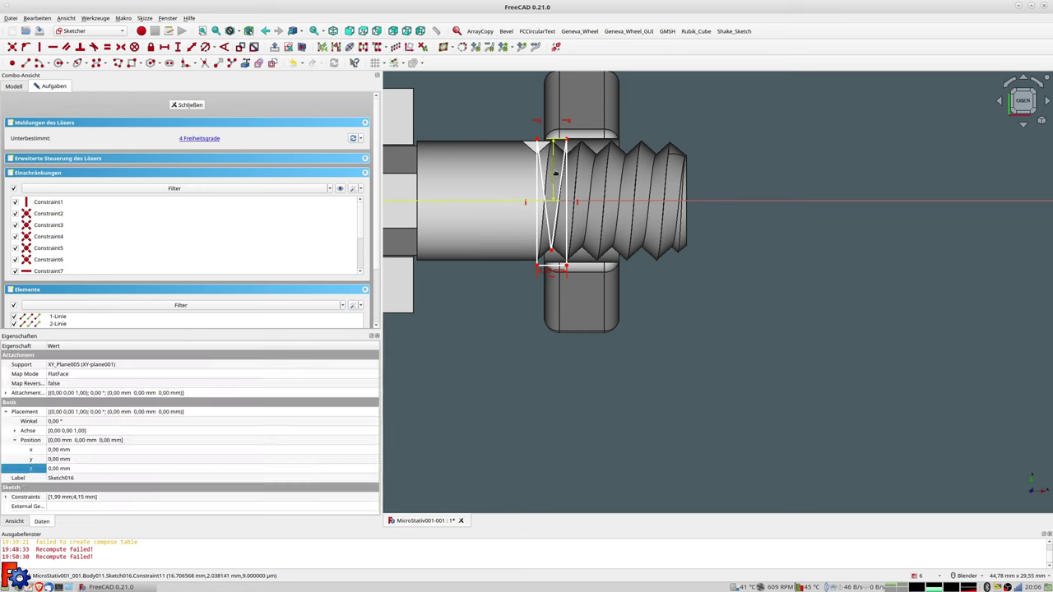
{"action": "type", "text": "4.1"}
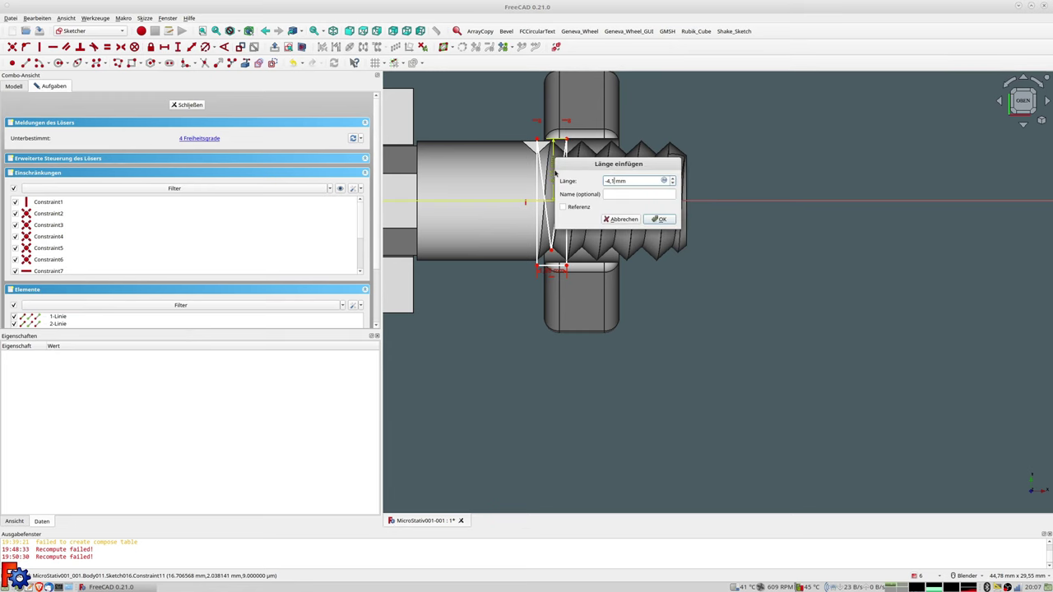
{"action": "type", "text": "5"}
{"action": "key", "text": "Return"}
{"action": "scroll", "coordinate": [572, 273], "scroll_direction": "up", "scroll_amount": 5}
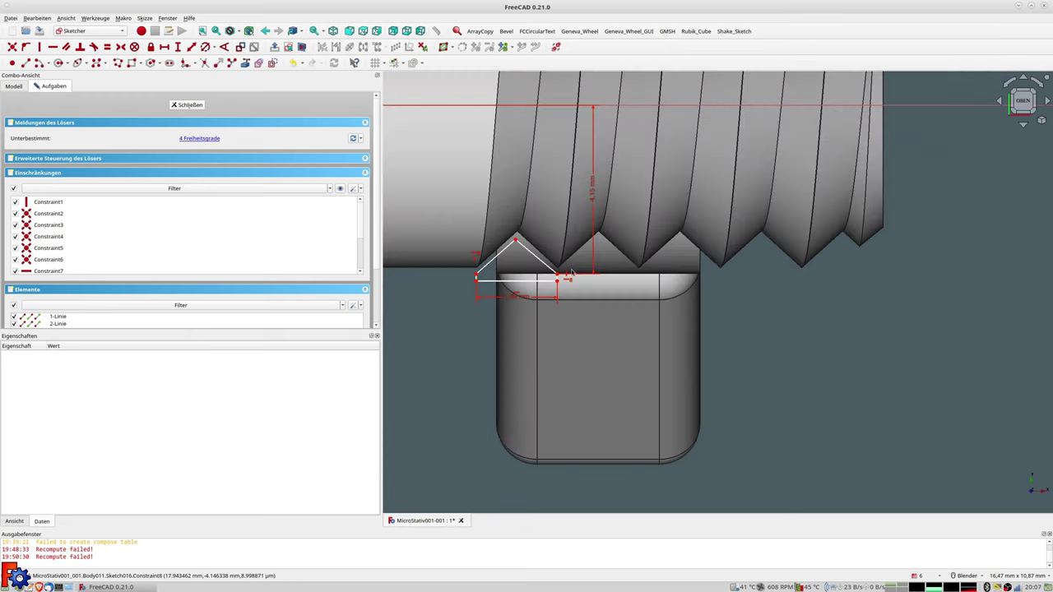
{"action": "scroll", "coordinate": [560, 277], "scroll_direction": "up", "scroll_amount": 1}
{"action": "scroll", "coordinate": [545, 278], "scroll_direction": "up", "scroll_amount": 1}
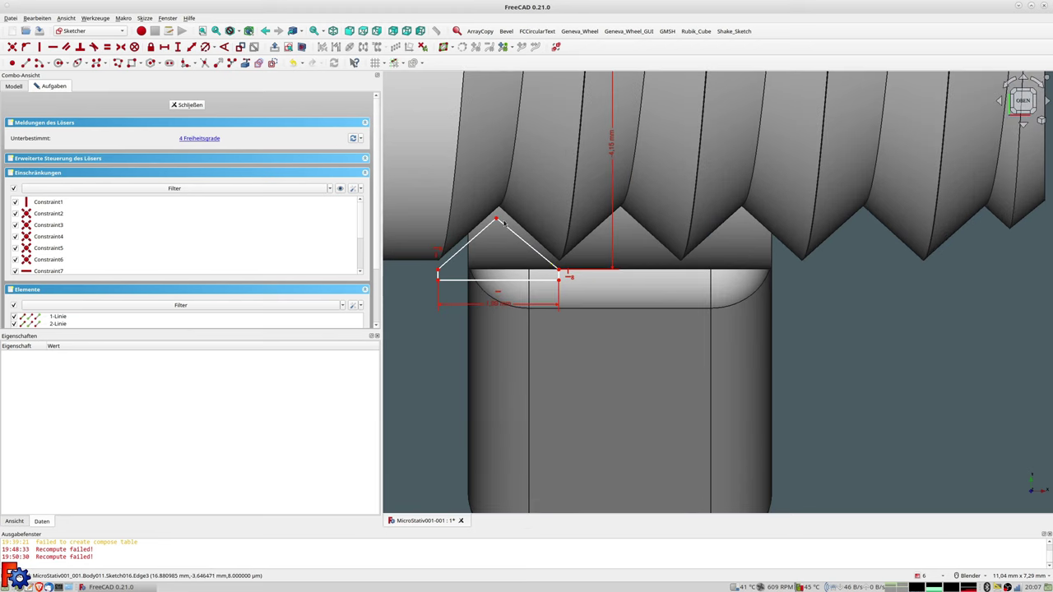
Add and then delete a length constraint on the sloped side, and drag a vertex to lower the base.
{"action": "left_click_drag", "start_coordinate": [497, 219], "coordinate": [497, 219]}
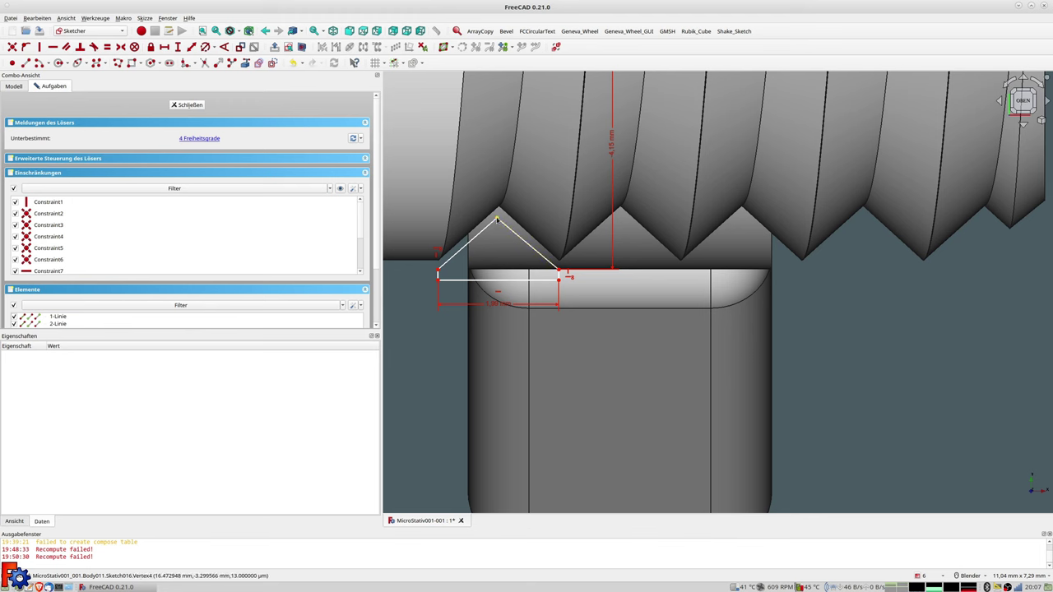
{"action": "left_click", "coordinate": [497, 220]}
{"action": "left_click", "coordinate": [440, 282]}
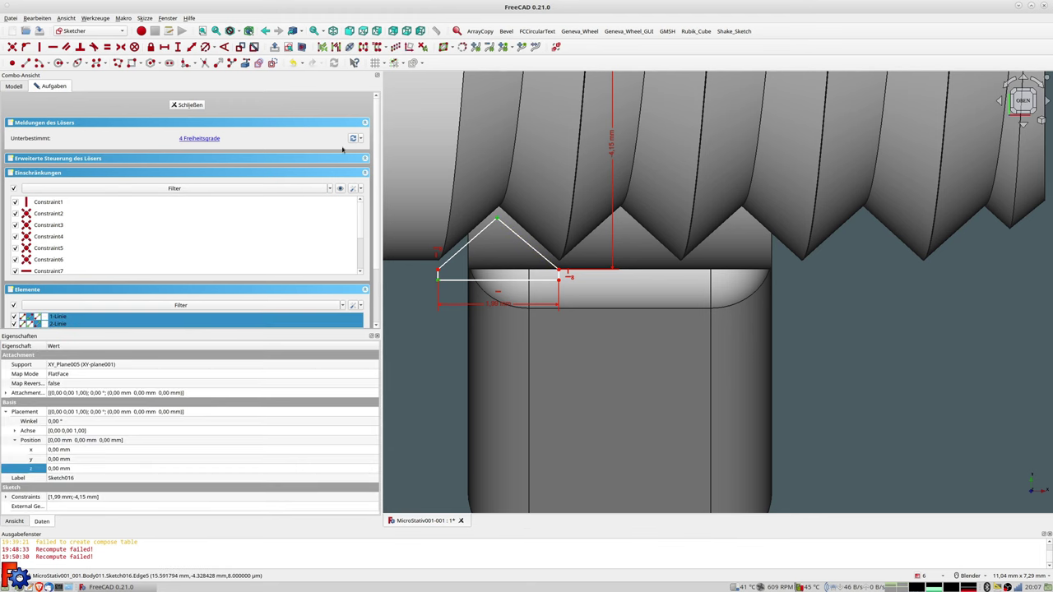
{"action": "left_click", "coordinate": [191, 47]}
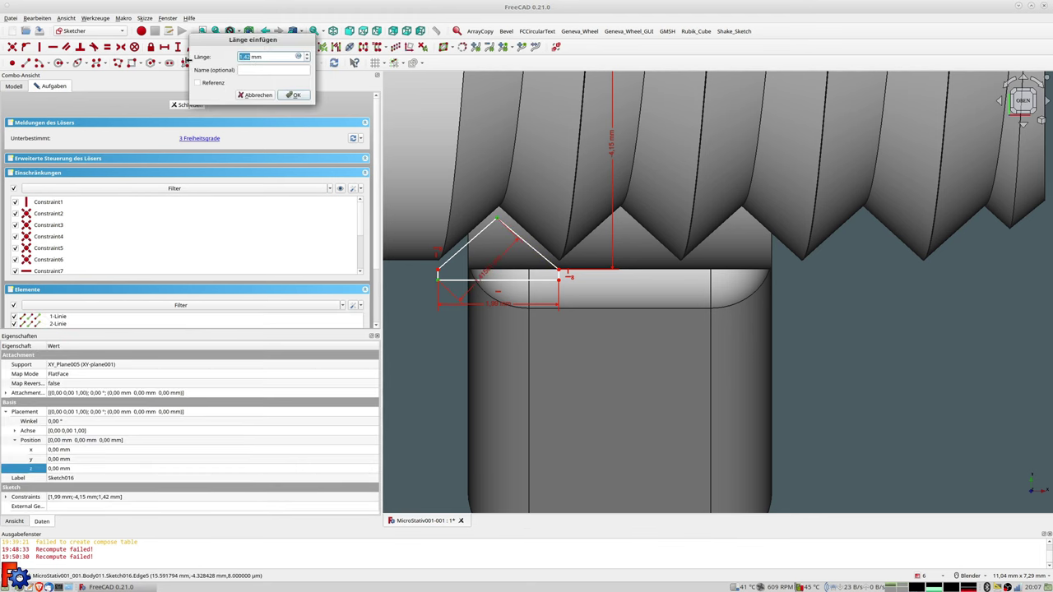
{"action": "key", "text": "Return"}
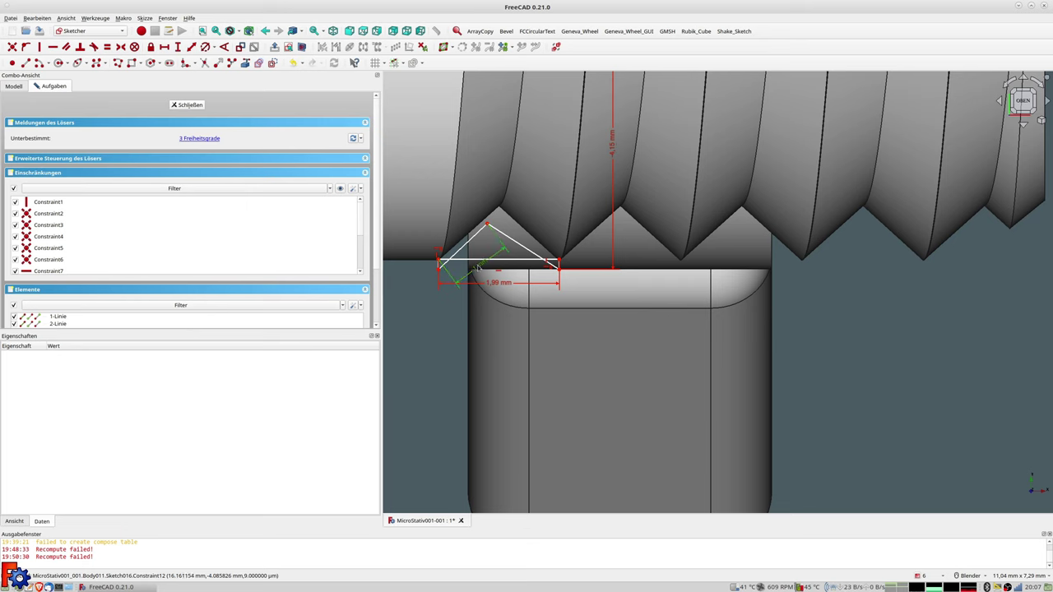
{"action": "left_click", "coordinate": [479, 267]}
{"action": "key", "text": "Delete"}
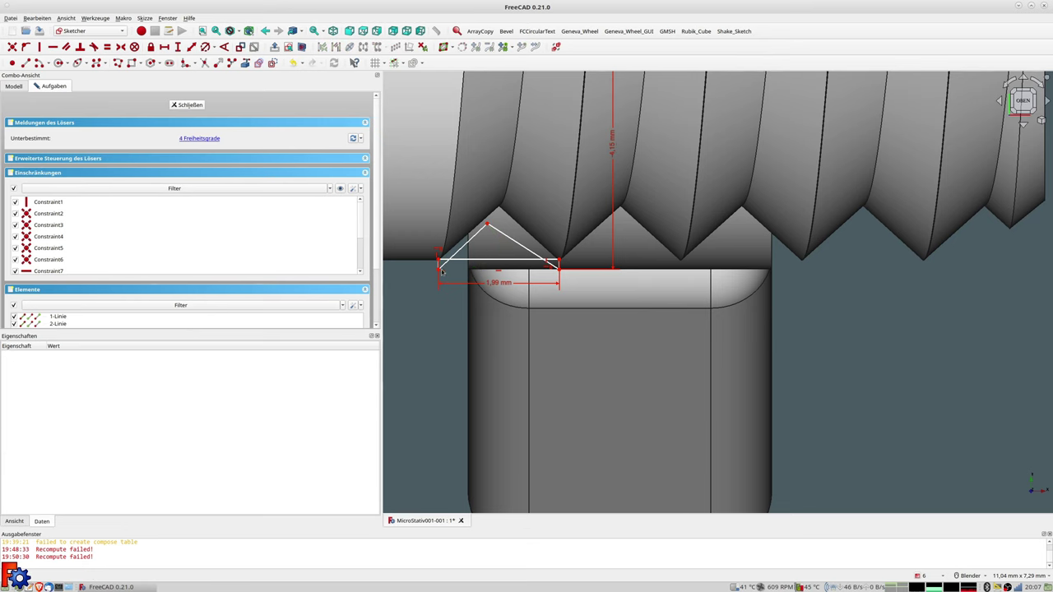
{"action": "mouse_move", "coordinate": [438, 270]}
{"action": "left_mouse_down"}
{"action": "mouse_move", "coordinate": [459, 264]}
{"action": "mouse_move", "coordinate": [461, 284]}
{"action": "left_mouse_up"}
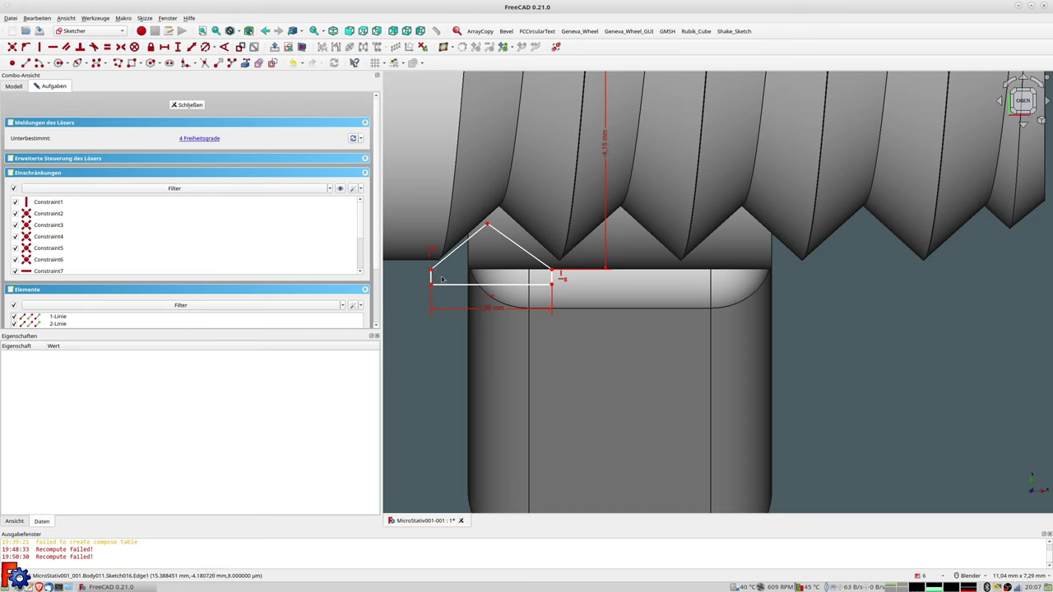
Constrain the slanted edge's vertical height to 1 mm.
{"action": "left_click", "coordinate": [432, 272]}
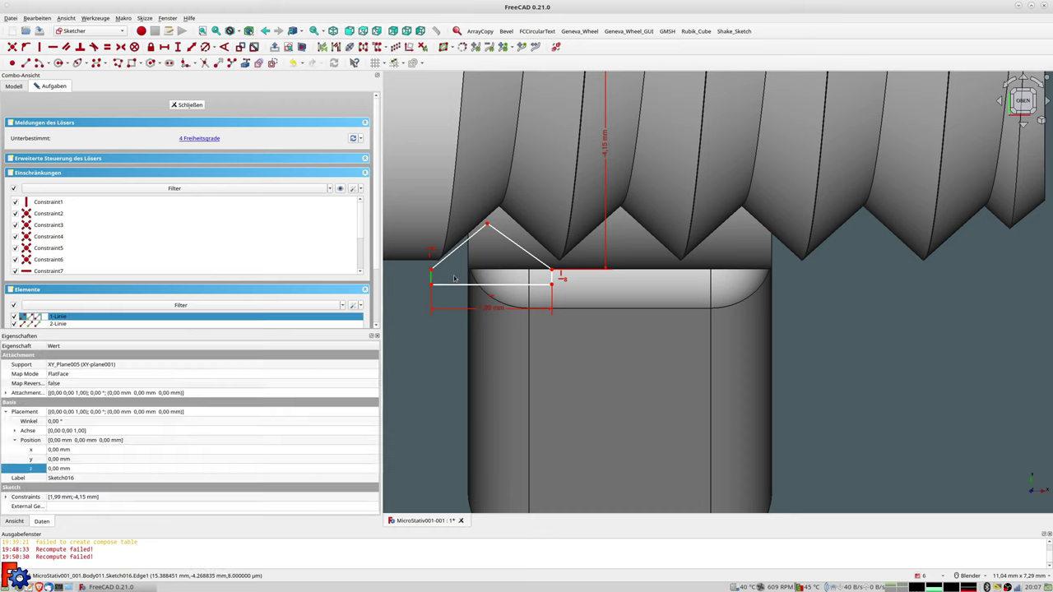
{"action": "left_click", "coordinate": [554, 271]}
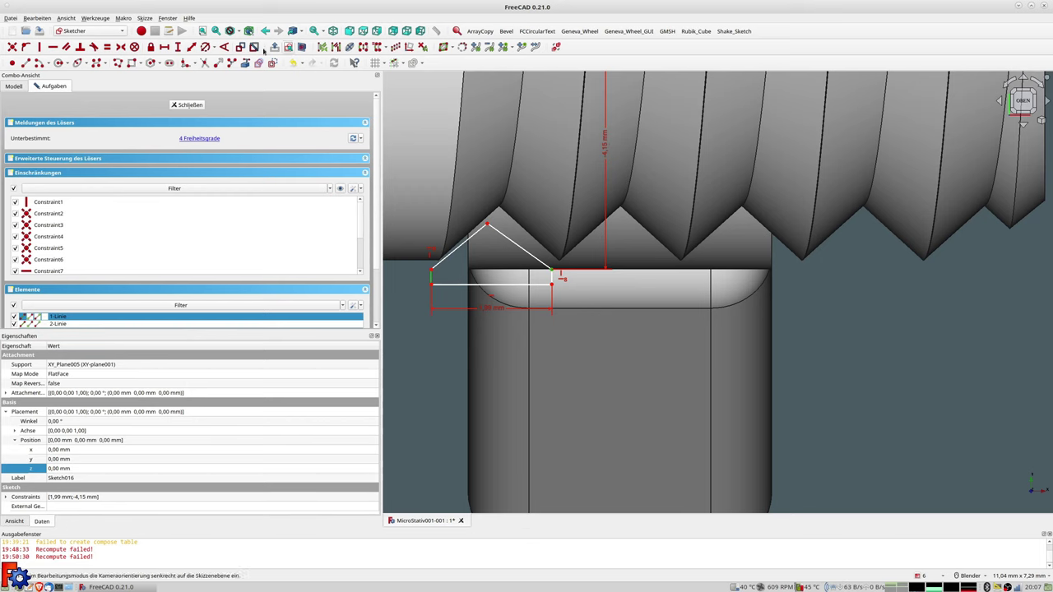
{"action": "left_click", "coordinate": [193, 47]}
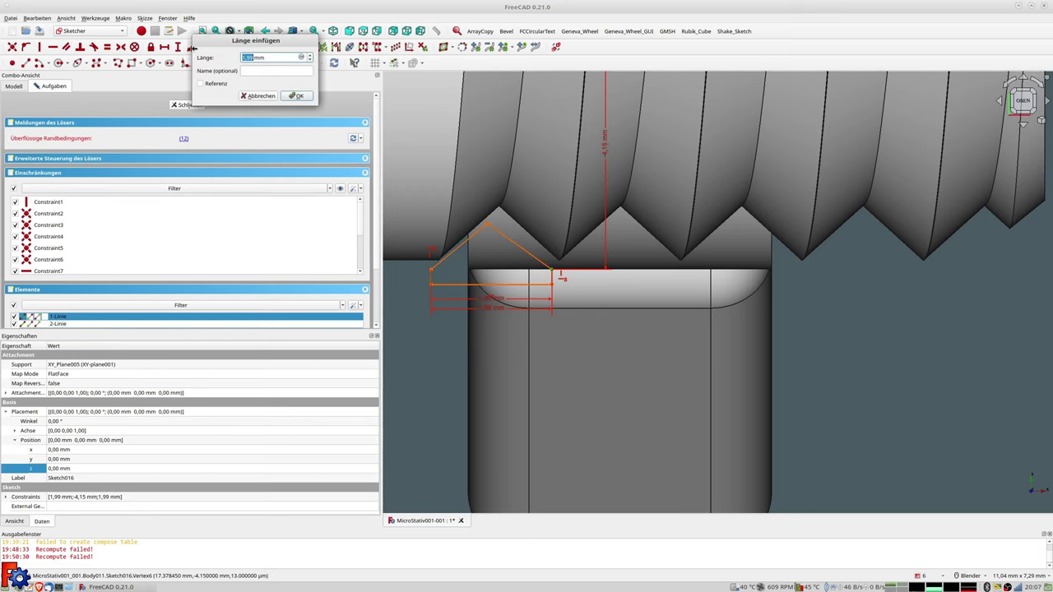
{"action": "left_click", "coordinate": [258, 96]}
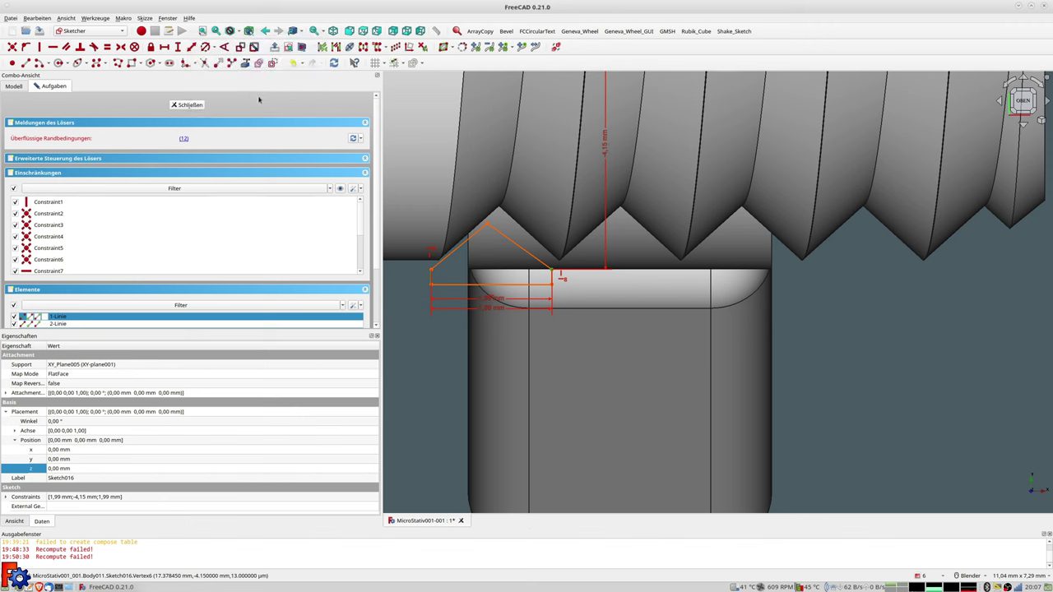
{"action": "left_click", "coordinate": [449, 275]}
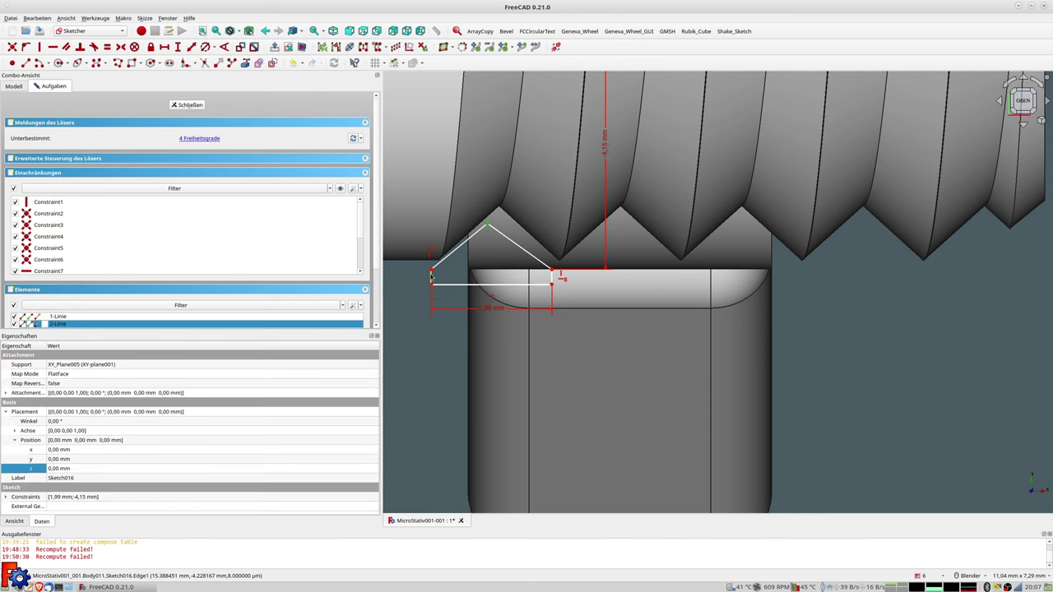
{"action": "left_click", "coordinate": [188, 48]}
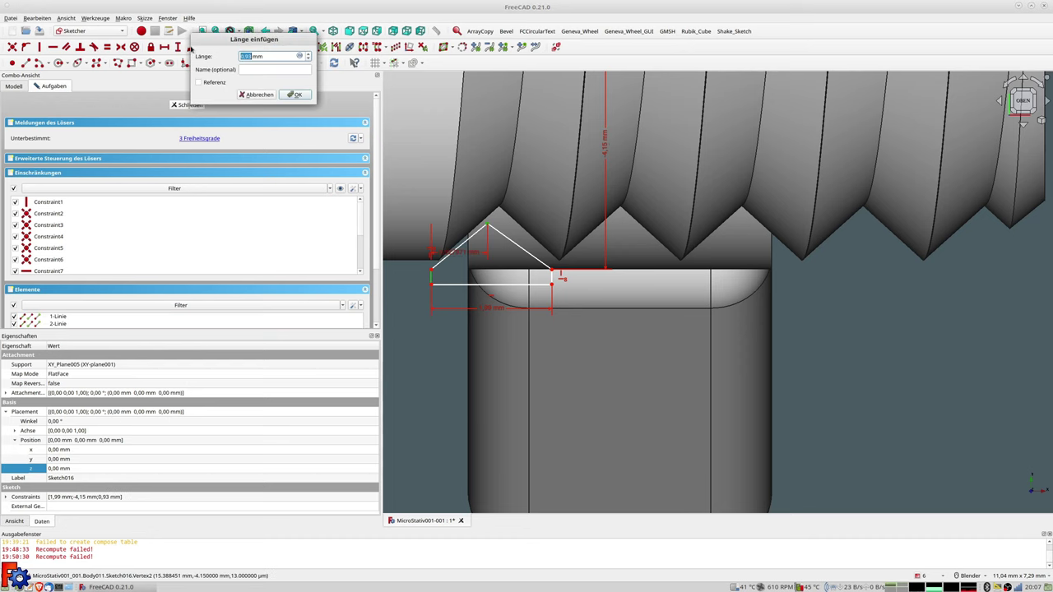
{"action": "key", "text": "Return"}
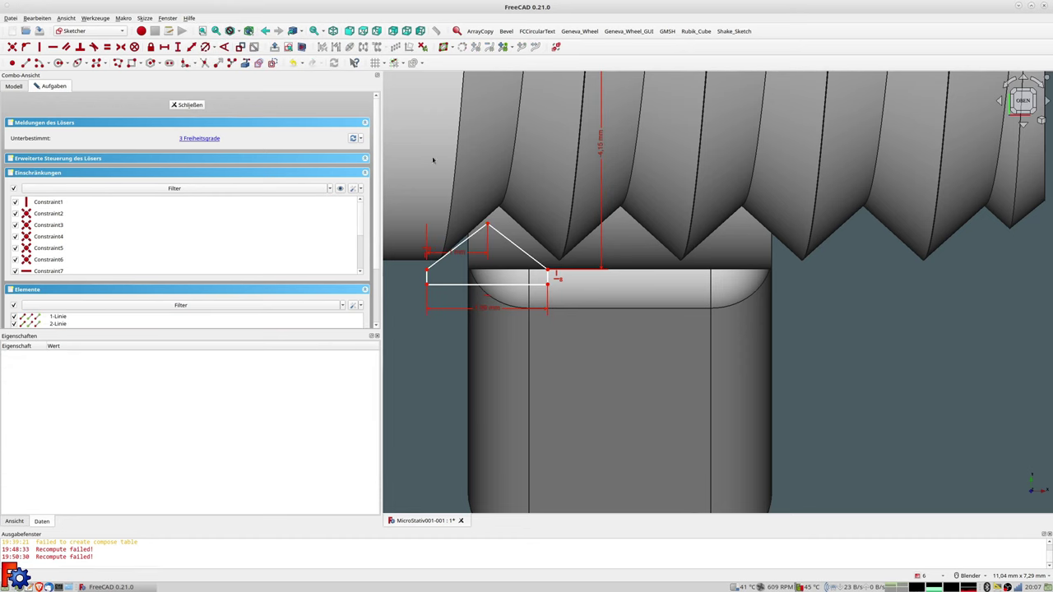
{"action": "left_click_drag", "start_coordinate": [460, 252], "coordinate": [459, 190]}
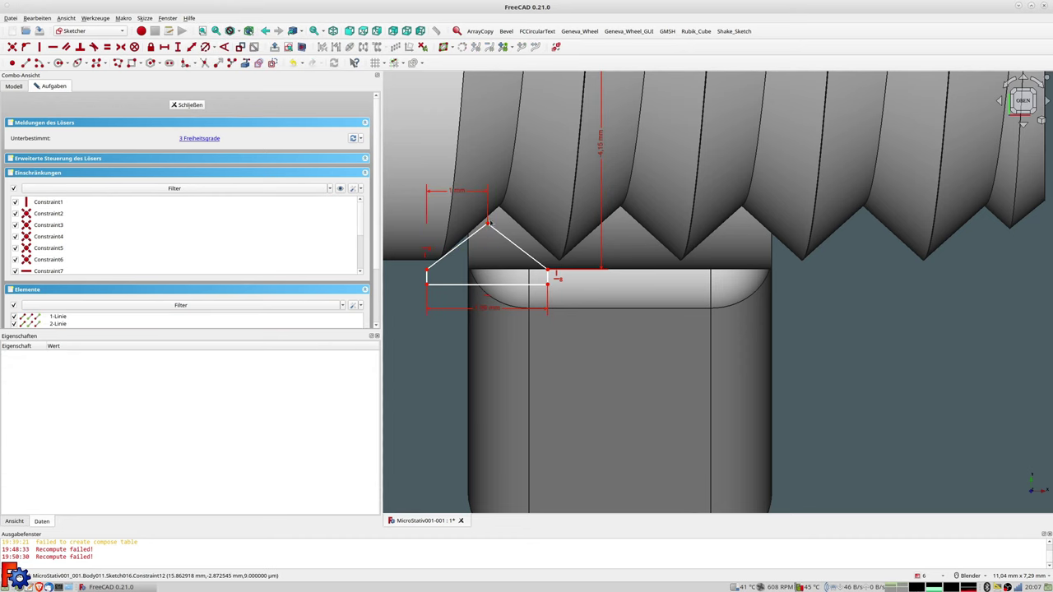
Add a bottom-line length and a vertical distance between the top and left vertices.
{"action": "mouse_move", "coordinate": [438, 260]}
{"action": "left_mouse_down"}
{"action": "mouse_move", "coordinate": [454, 260]}
{"action": "mouse_move", "coordinate": [452, 250]}
{"action": "left_mouse_up"}
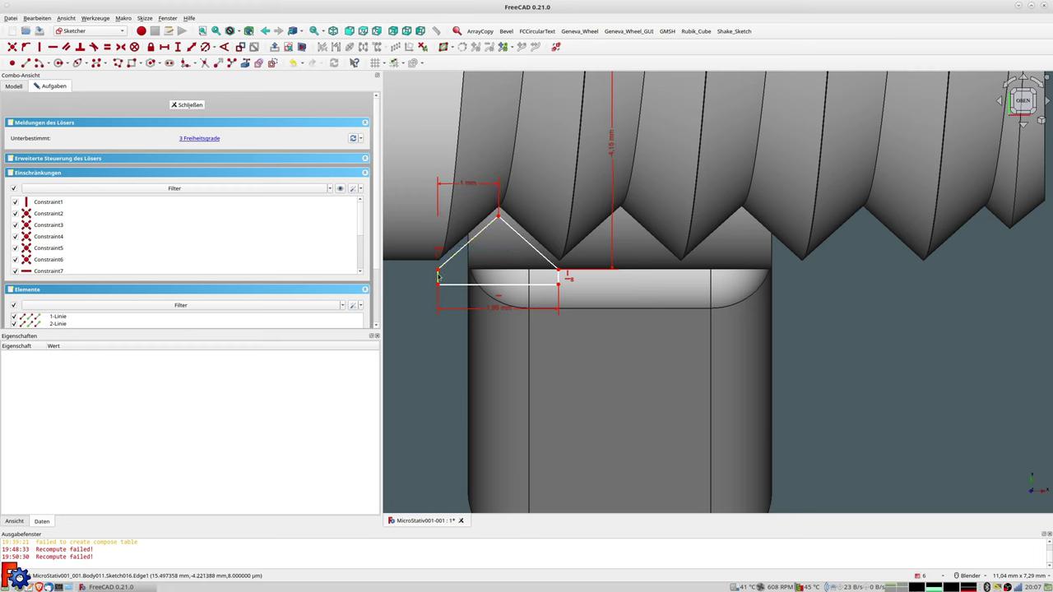
{"action": "left_click", "coordinate": [438, 276]}
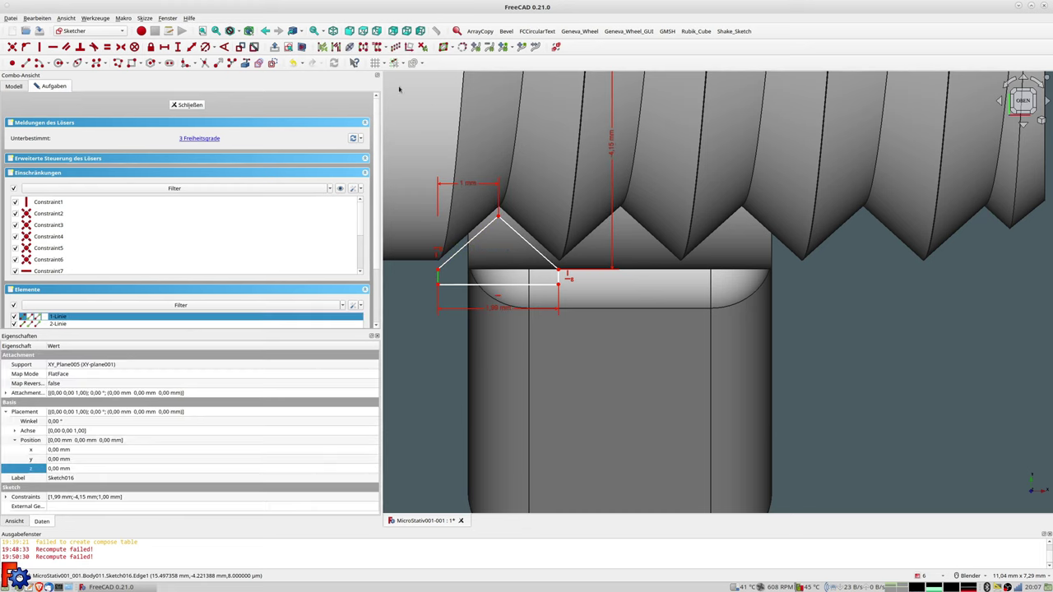
{"action": "left_click", "coordinate": [191, 47]}
{"action": "key", "text": "Return"}
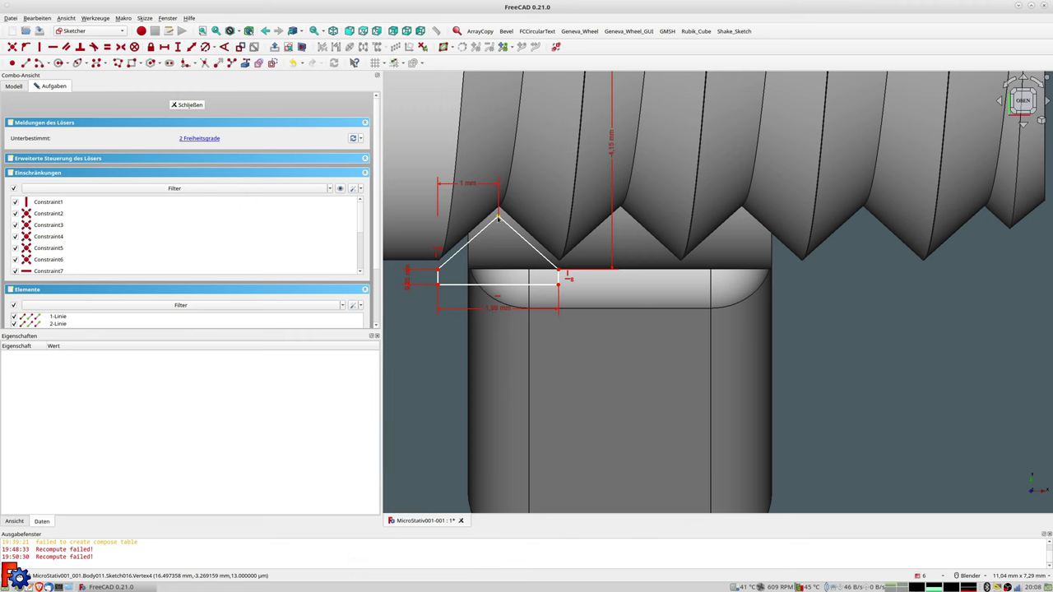
{"action": "left_click", "coordinate": [498, 216]}
{"action": "left_click", "coordinate": [439, 270]}
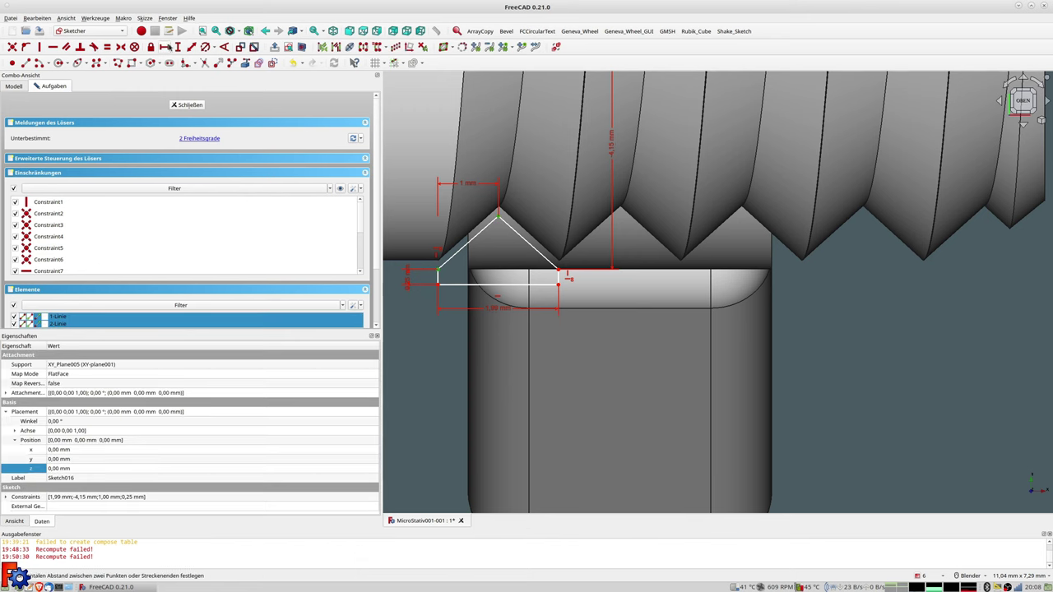
{"action": "left_click", "coordinate": [177, 46]}
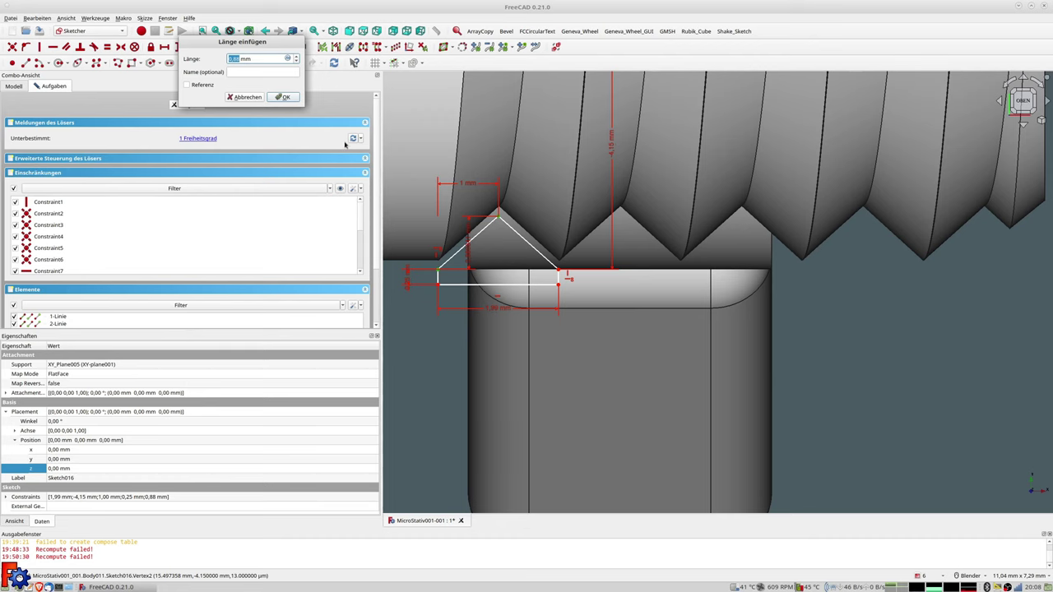
{"action": "key", "text": "Return"}
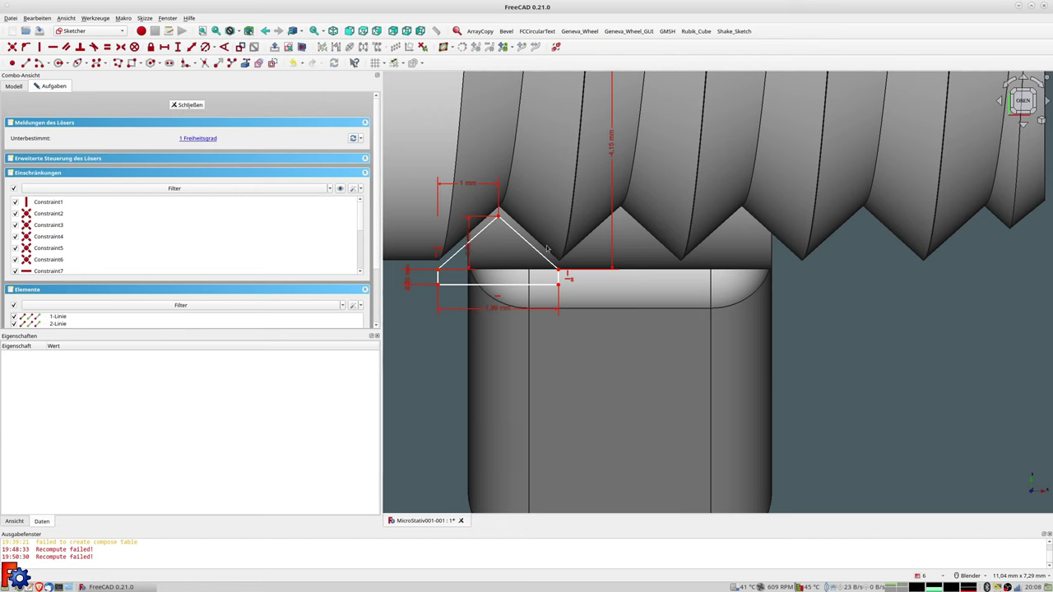
{"action": "scroll", "coordinate": [489, 255], "scroll_direction": "up", "scroll_amount": 2}
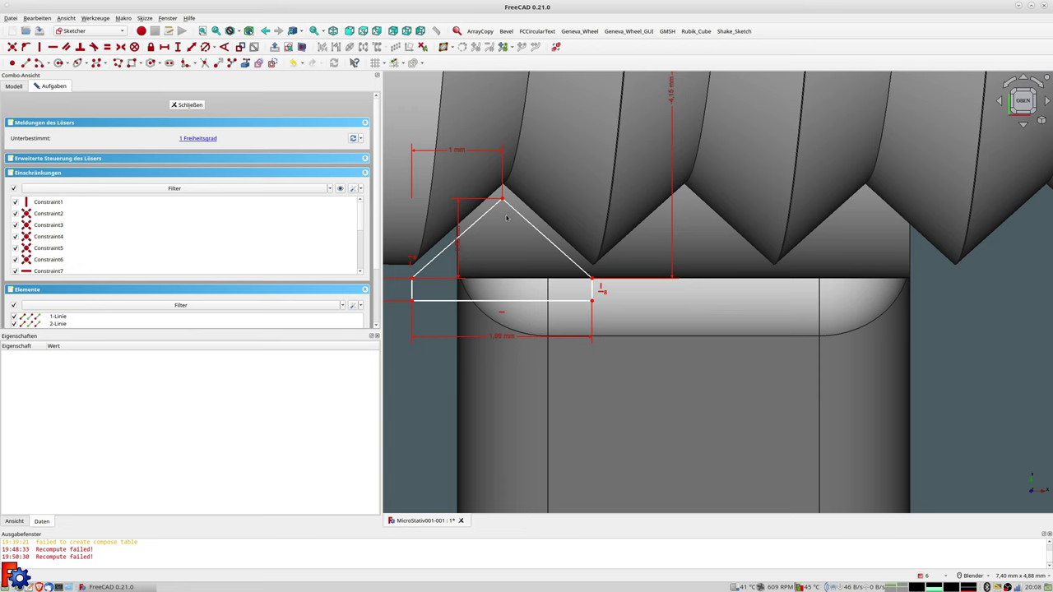
{"action": "mouse_move", "coordinate": [498, 207]}
{"action": "left_mouse_down"}
{"action": "mouse_move", "coordinate": [492, 214]}
{"action": "mouse_move", "coordinate": [498, 207]}
{"action": "left_mouse_up"}
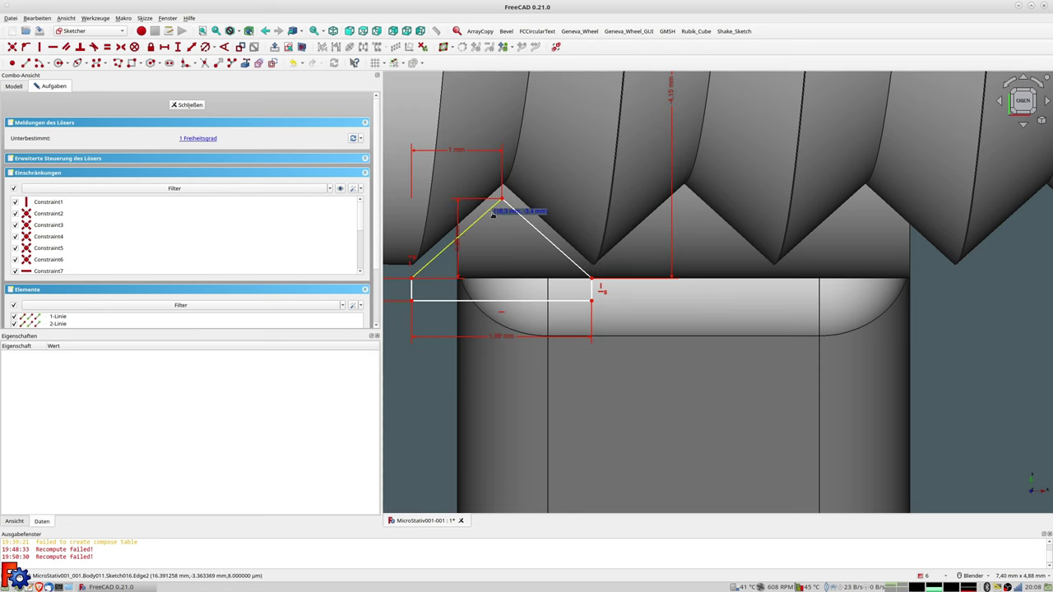
{"action": "scroll", "coordinate": [503, 246], "scroll_direction": "down", "scroll_amount": 4}
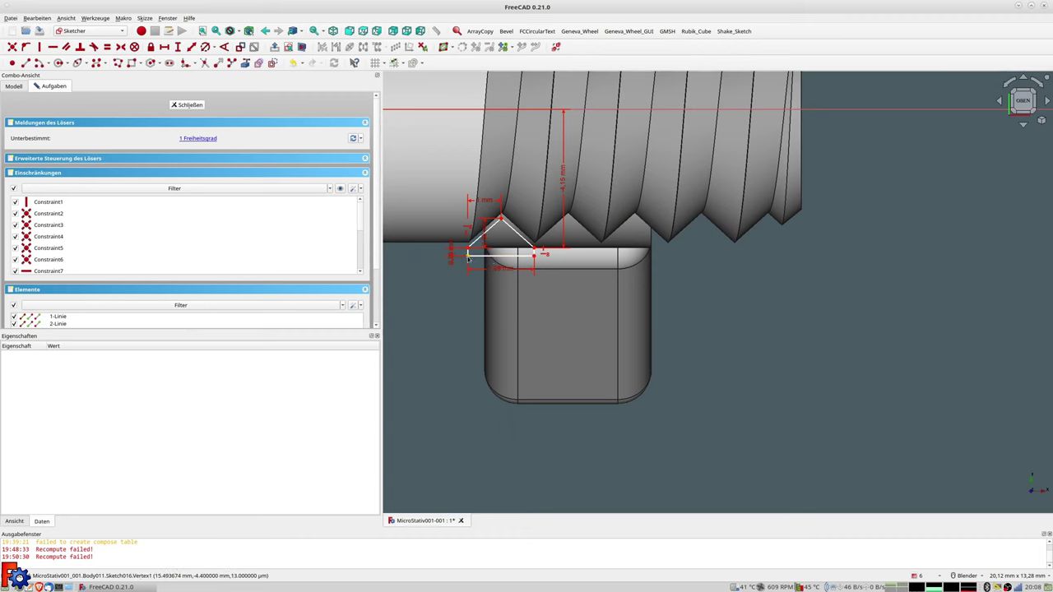
Place the profile 16,5 mm from the vertical axis and close the fully constrained sketch.
{"action": "left_click", "coordinate": [467, 258]}
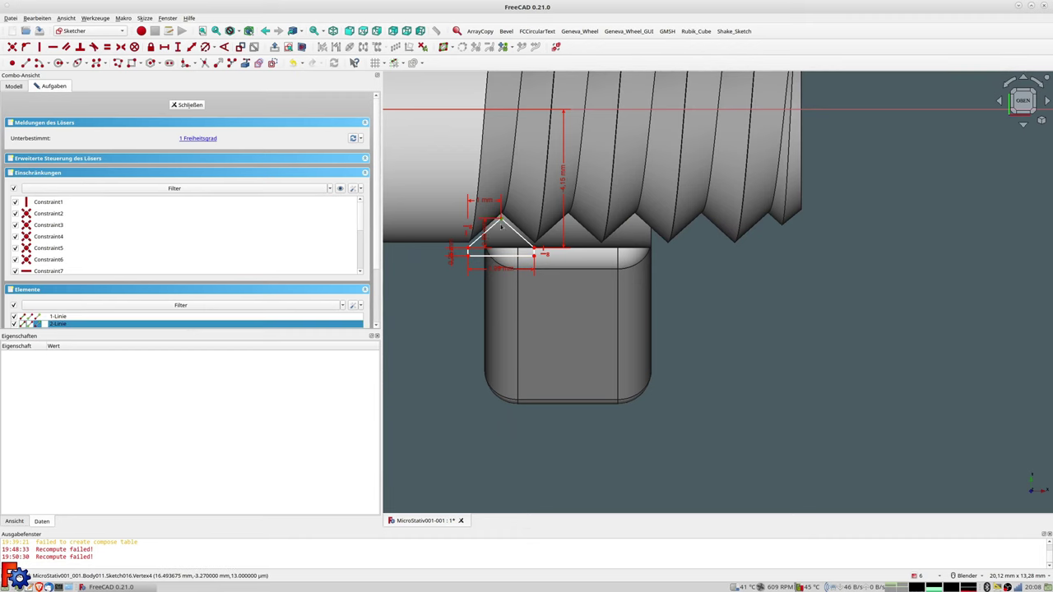
{"action": "scroll", "coordinate": [466, 268], "scroll_direction": "down", "scroll_amount": 3}
{"action": "middle_click_drag", "start_coordinate": [465, 268], "coordinate": [526, 223], "text": "shift"}
{"action": "scroll", "coordinate": [527, 223], "scroll_direction": "down", "scroll_amount": 1}
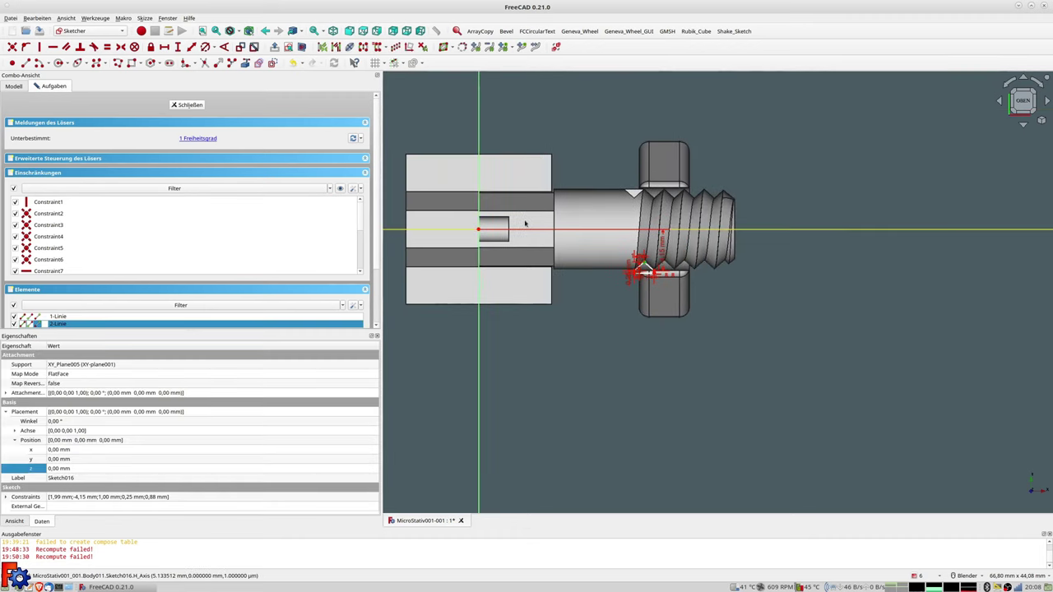
{"action": "left_click", "coordinate": [478, 114]}
{"action": "left_click", "coordinate": [191, 46]}
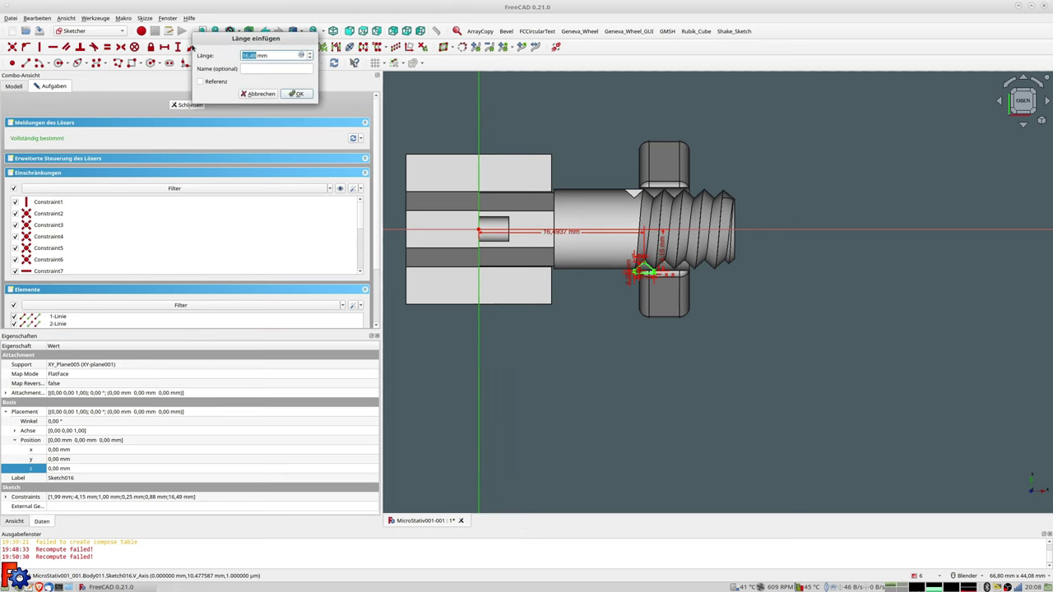
{"action": "type", "text": ",5"}
{"action": "left_click", "coordinate": [284, 95]}
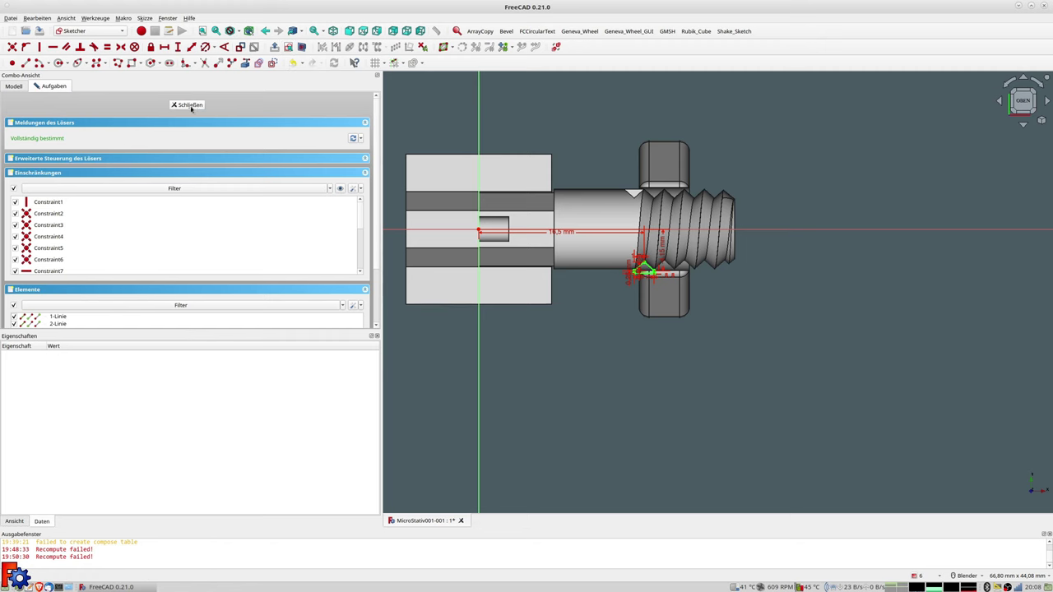
{"action": "left_click", "coordinate": [190, 104]}
Start an Additive Helix on Sketch016 with its axis set to Horizontale Skizzenachse.
{"action": "scroll", "coordinate": [641, 235], "scroll_direction": "up", "scroll_amount": 2}
{"action": "scroll", "coordinate": [628, 236], "scroll_direction": "down", "scroll_amount": 3}
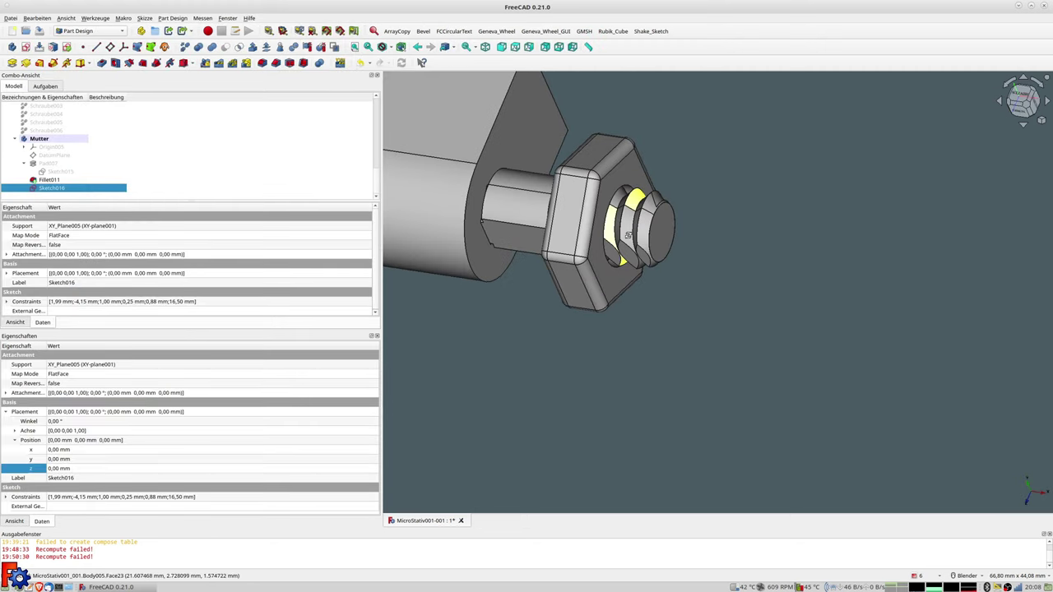
{"action": "middle_click_drag", "start_coordinate": [628, 236], "coordinate": [602, 278]}
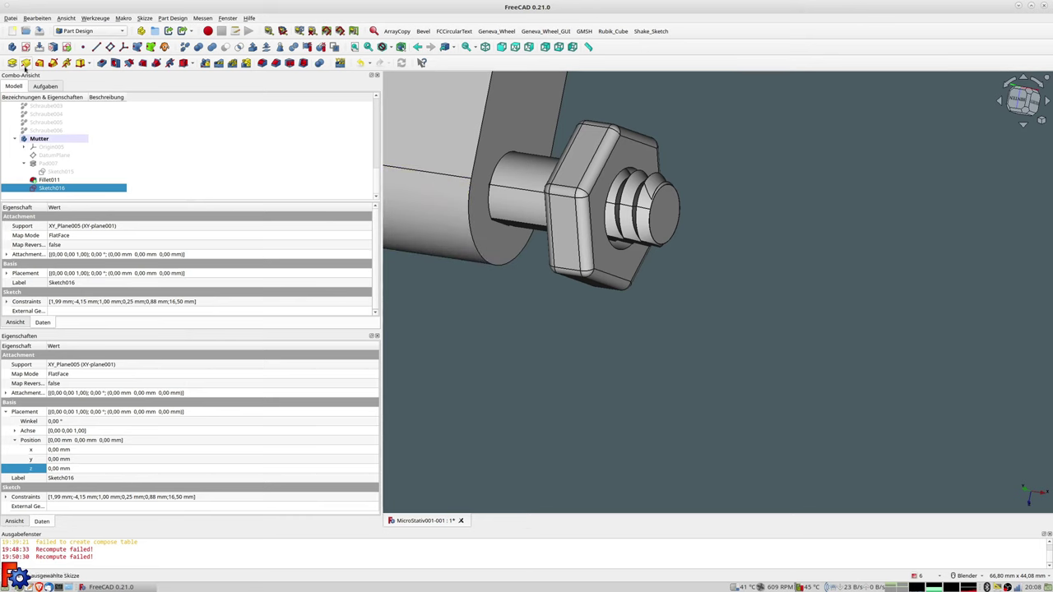
{"action": "left_click", "coordinate": [66, 66]}
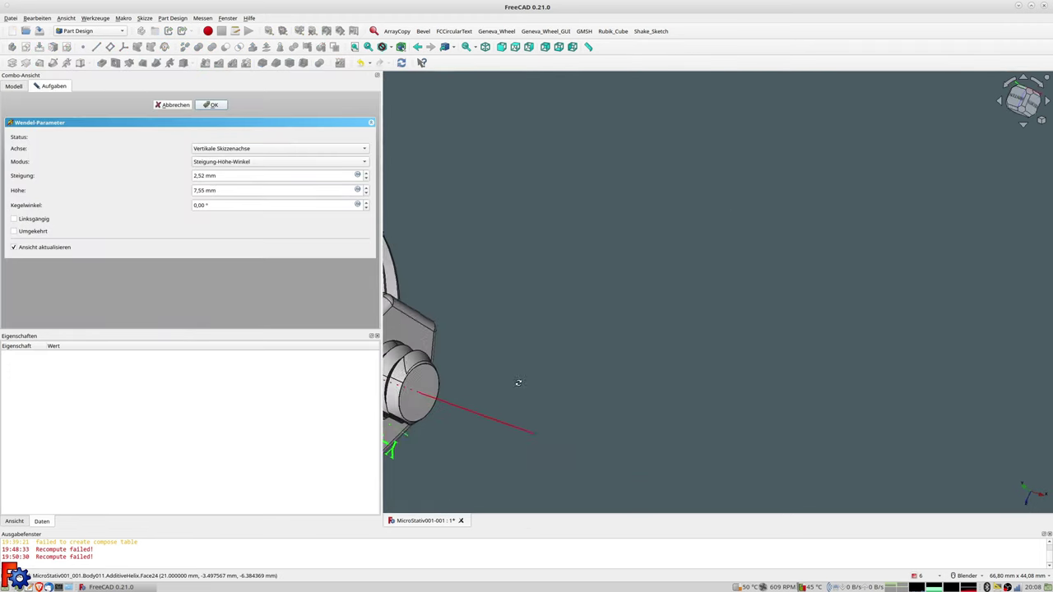
{"action": "mouse_move", "coordinate": [543, 401]}
{"action": "middle_mouse_down"}
{"action": "mouse_move", "coordinate": [776, 300]}
{"action": "mouse_move", "coordinate": [745, 329]}
{"action": "middle_mouse_up"}
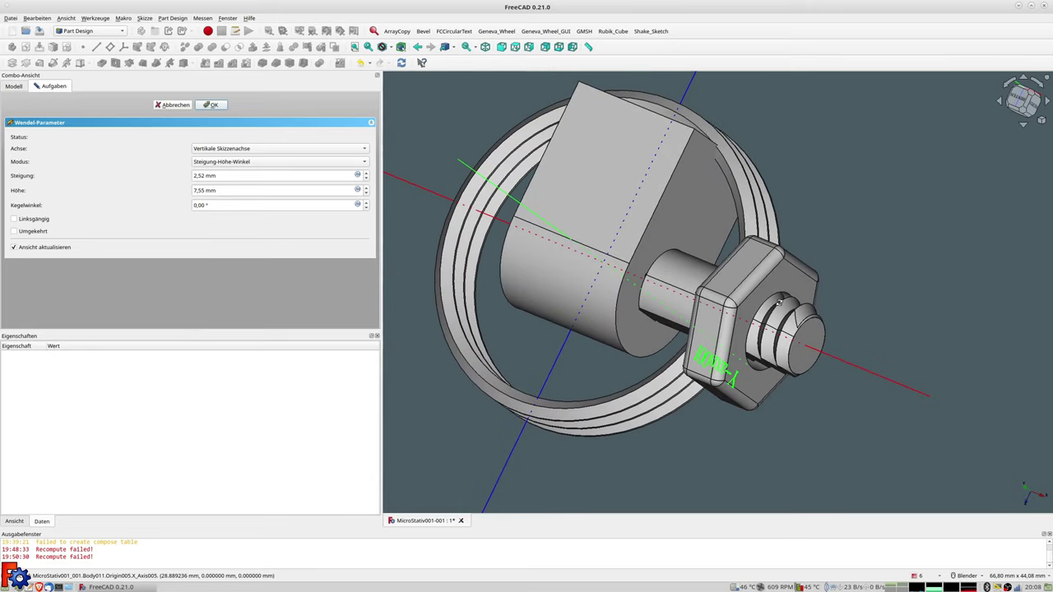
{"action": "left_click", "coordinate": [263, 151]}
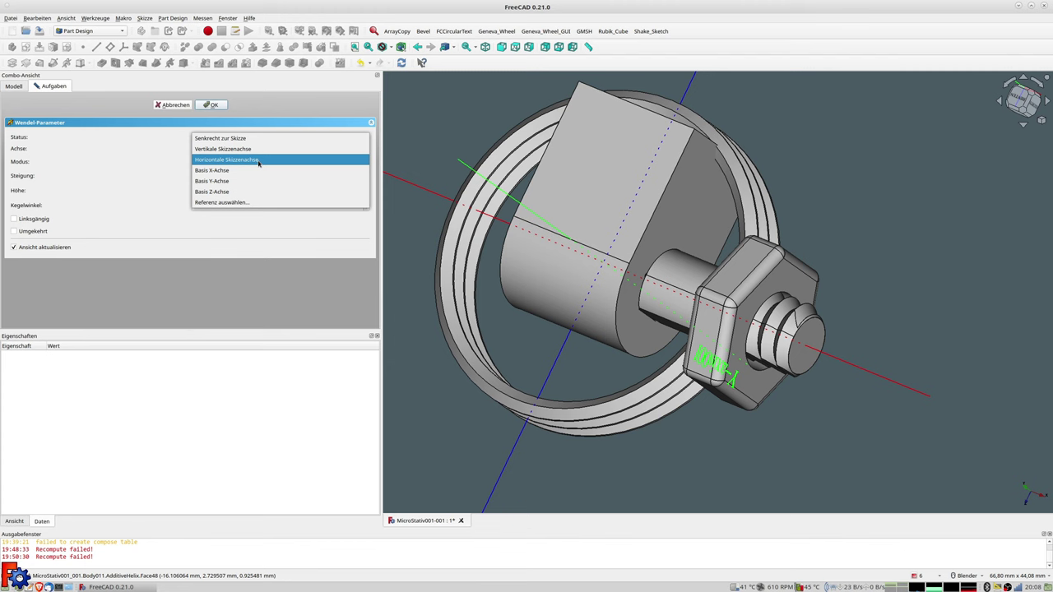
{"action": "left_click", "coordinate": [259, 160]}
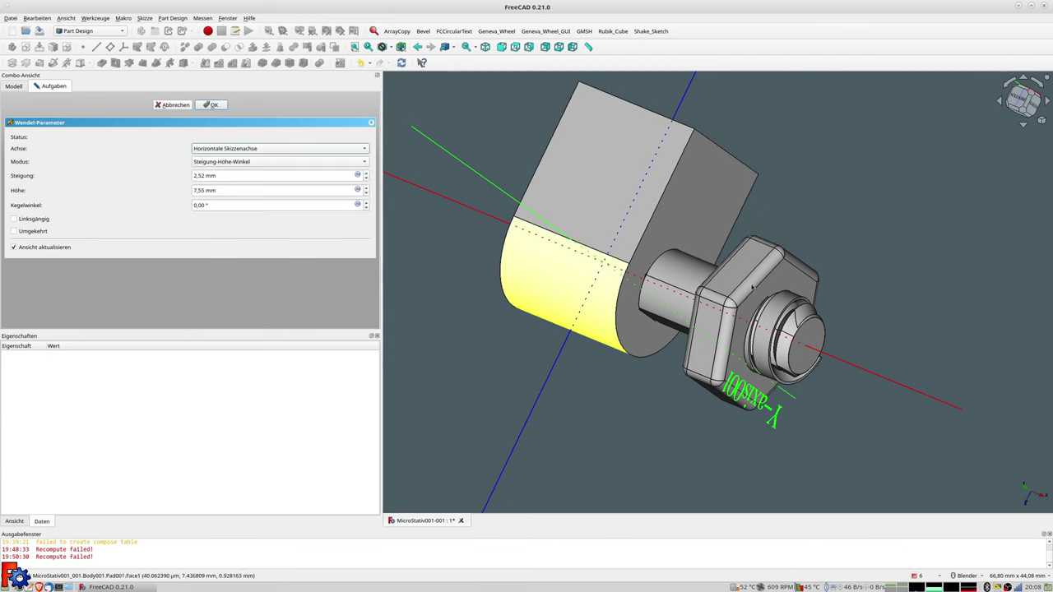
{"action": "mouse_move", "coordinate": [779, 315]}
{"action": "middle_mouse_down"}
{"action": "mouse_move", "coordinate": [763, 247]}
{"action": "mouse_move", "coordinate": [576, 230]}
{"action": "middle_mouse_up"}
Set the trial helix pitch to 2 mm.
{"action": "left_click", "coordinate": [228, 175]}
{"action": "type", "text": "2"}
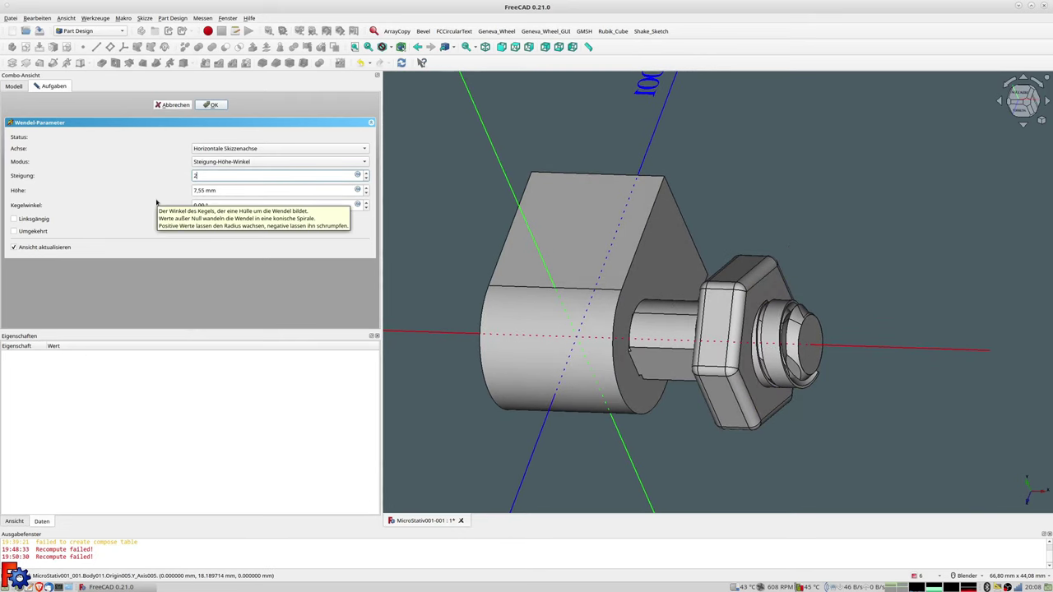
{"action": "key", "text": "Tab"}
{"action": "middle_click_drag", "start_coordinate": [426, 263], "coordinate": [774, 346]}
{"action": "scroll", "coordinate": [780, 346], "scroll_direction": "up", "scroll_amount": 2}
{"action": "scroll", "coordinate": [780, 345], "scroll_direction": "up", "scroll_amount": 2}
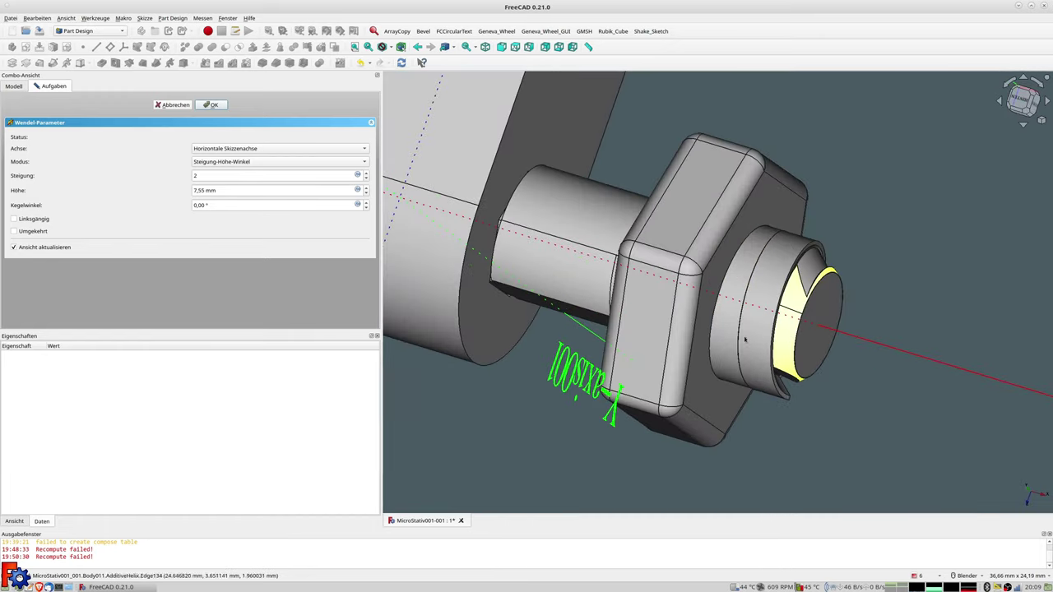
Raise the helix height to 5 mm and inspect the thread preview on the bolt end.
{"action": "left_click", "coordinate": [366, 194]}
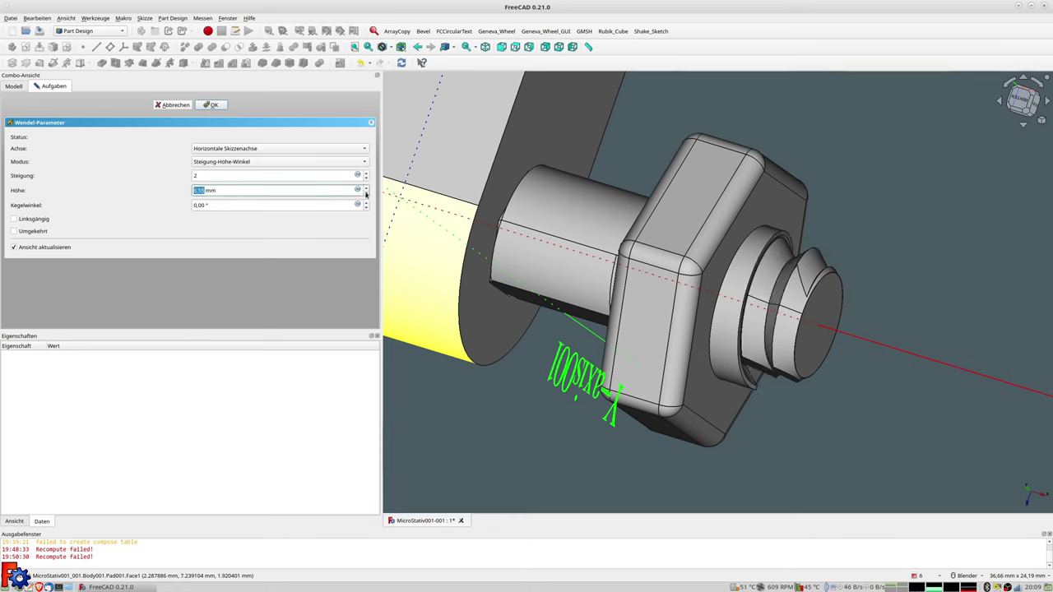
{"action": "left_click", "coordinate": [366, 194]}
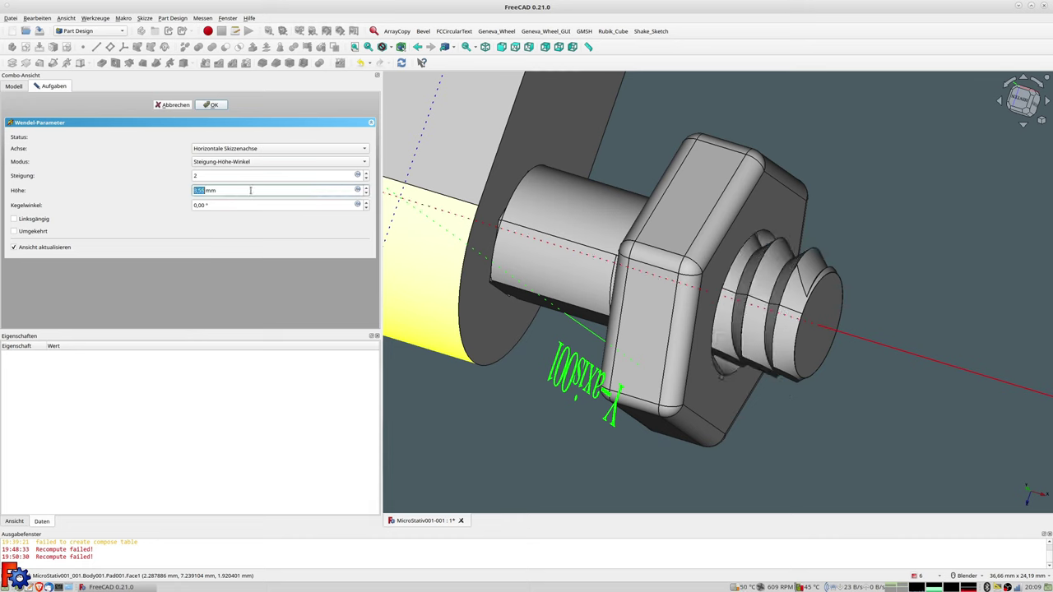
{"action": "key", "text": "Tab"}
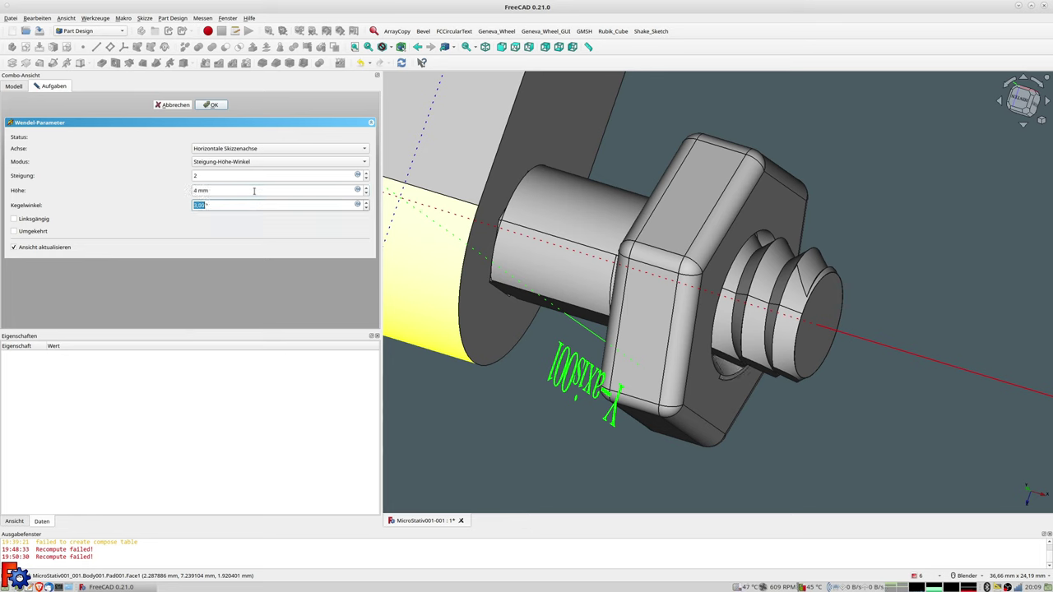
{"action": "key", "text": "shift+Tab"}
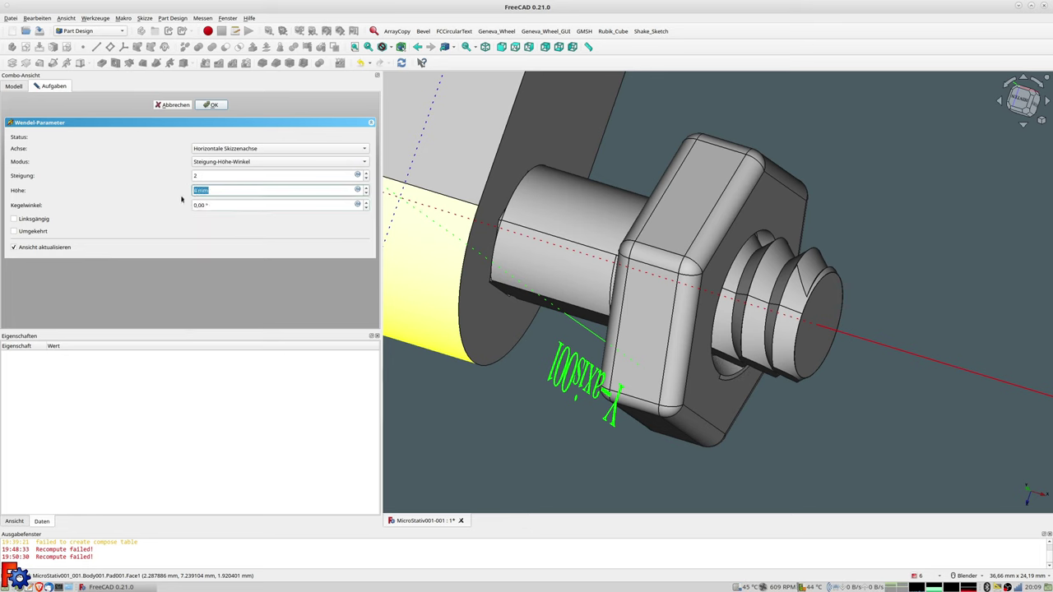
{"action": "type", "text": "5"}
{"action": "key", "text": "Tab"}
{"action": "mouse_move", "coordinate": [741, 263]}
{"action": "middle_mouse_down"}
{"action": "mouse_move", "coordinate": [775, 189]}
{"action": "mouse_move", "coordinate": [805, 251]}
{"action": "middle_mouse_up"}
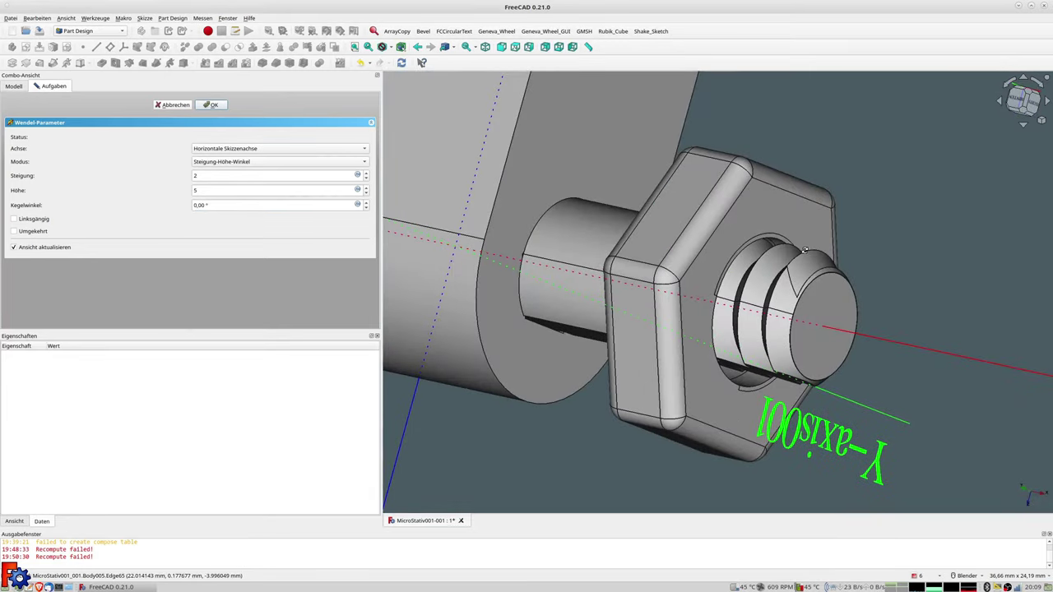
{"action": "mouse_move", "coordinate": [805, 250]}
{"action": "middle_mouse_down"}
{"action": "mouse_move", "coordinate": [923, 285]}
{"action": "mouse_move", "coordinate": [856, 285]}
{"action": "mouse_move", "coordinate": [889, 279]}
{"action": "middle_mouse_up"}
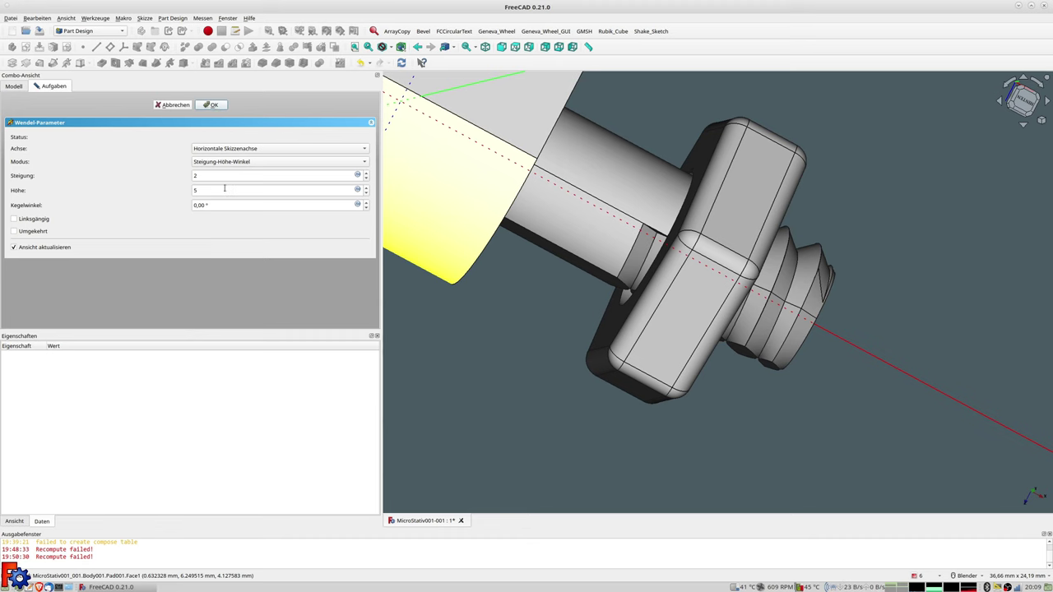
{"action": "middle_click_drag", "start_coordinate": [665, 318], "coordinate": [599, 292]}
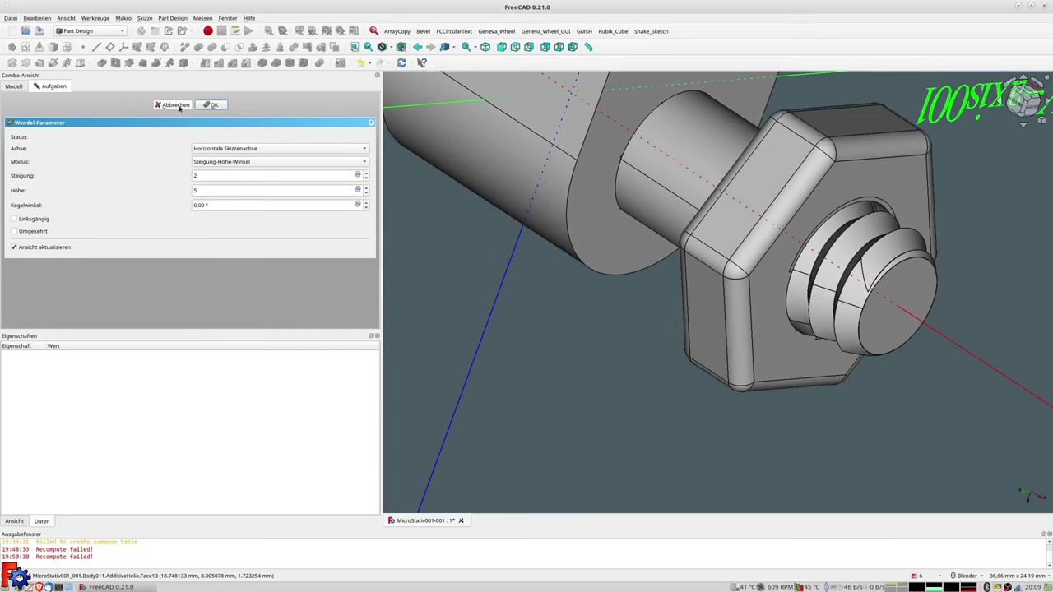
Cancel the trial helix, then inspect thread profile Sketch016 and close it.
{"action": "left_click", "coordinate": [175, 105]}
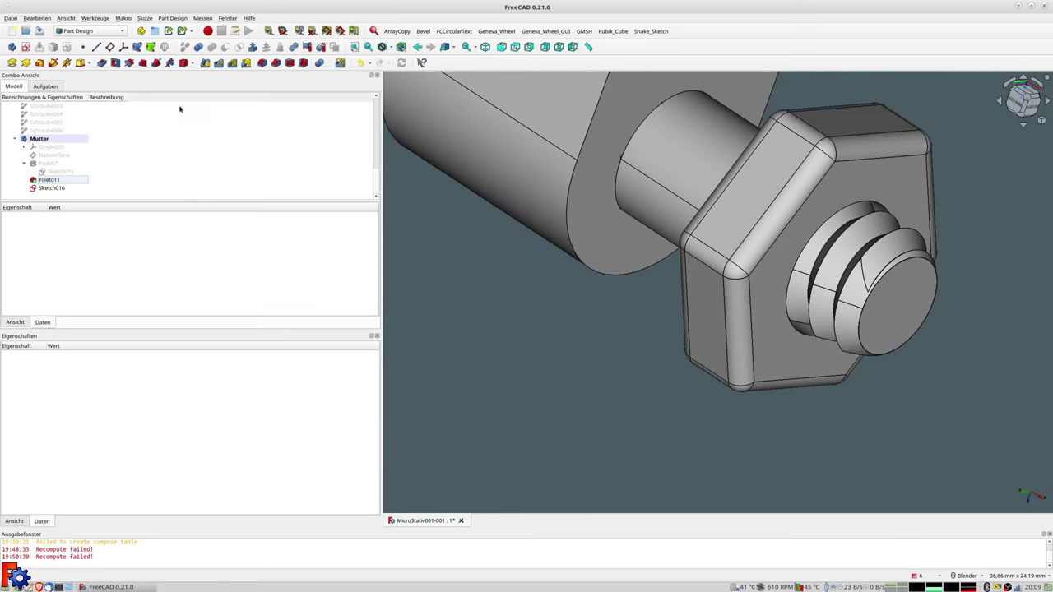
{"action": "double_click", "coordinate": [53, 188]}
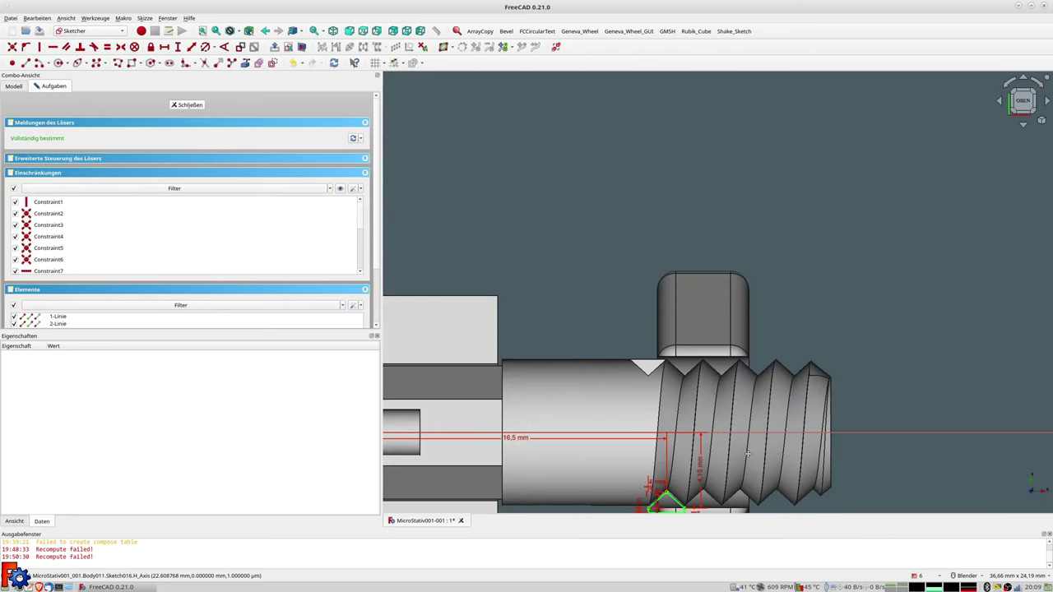
{"action": "middle_click_drag", "start_coordinate": [748, 454], "coordinate": [681, 320], "text": "shift"}
{"action": "scroll", "coordinate": [681, 319], "scroll_direction": "up", "scroll_amount": 2}
{"action": "scroll", "coordinate": [665, 329], "scroll_direction": "up", "scroll_amount": 2}
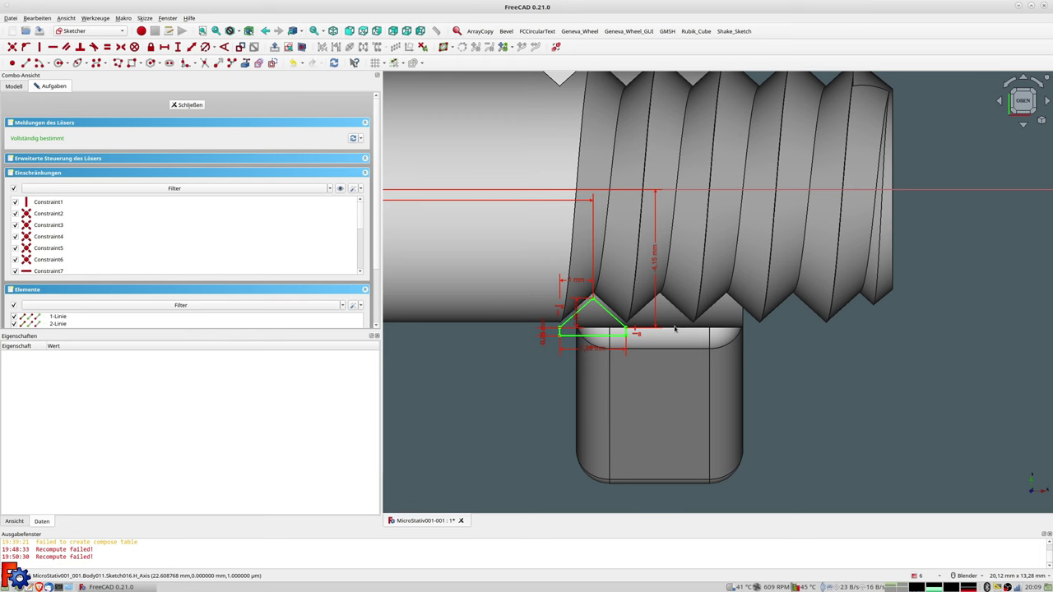
{"action": "left_click", "coordinate": [187, 104]}
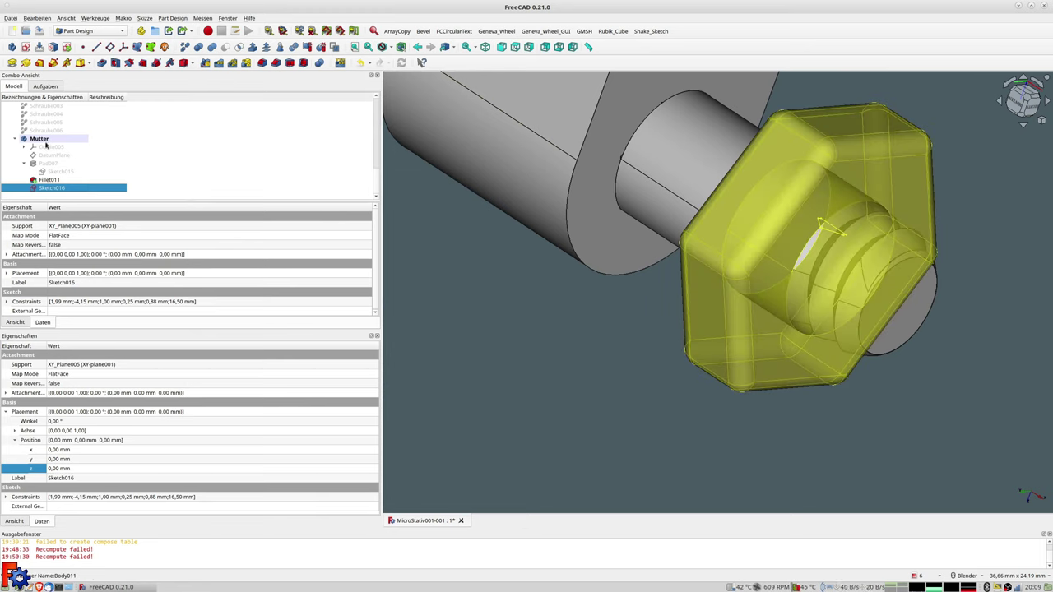
Hide the screw Schraube001 and start a new Additive Helix from Sketch016.
{"action": "scroll", "coordinate": [45, 145], "scroll_direction": "up", "scroll_amount": 3}
{"action": "left_click", "coordinate": [45, 163]}
{"action": "key", "text": "space"}
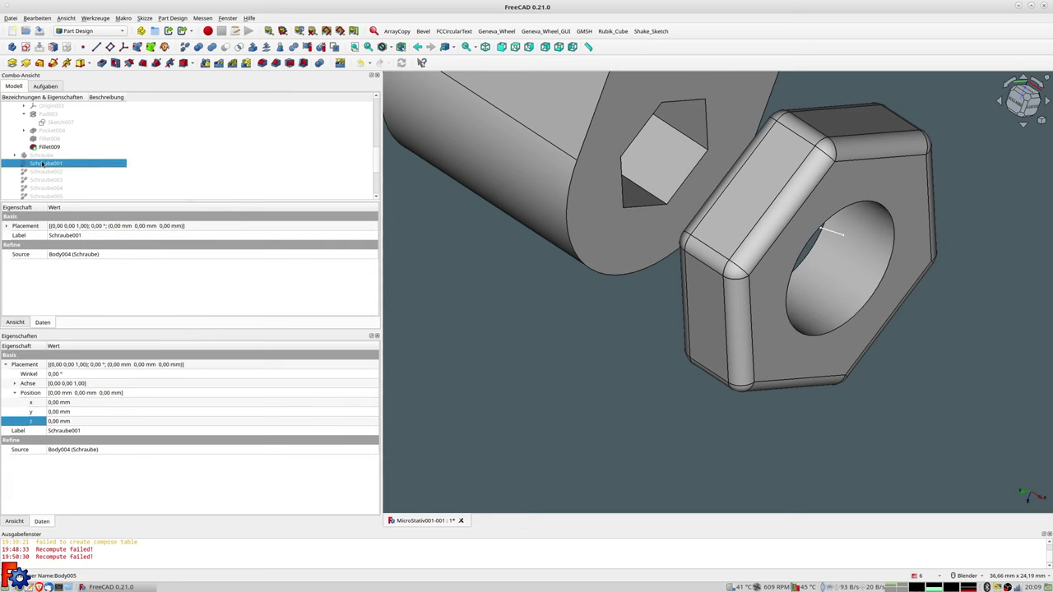
{"action": "mouse_move", "coordinate": [765, 236]}
{"action": "middle_mouse_down"}
{"action": "mouse_move", "coordinate": [775, 243]}
{"action": "mouse_move", "coordinate": [831, 232]}
{"action": "middle_mouse_up"}
{"action": "scroll", "coordinate": [820, 228], "scroll_direction": "up", "scroll_amount": 2}
{"action": "scroll", "coordinate": [840, 240], "scroll_direction": "up", "scroll_amount": 2}
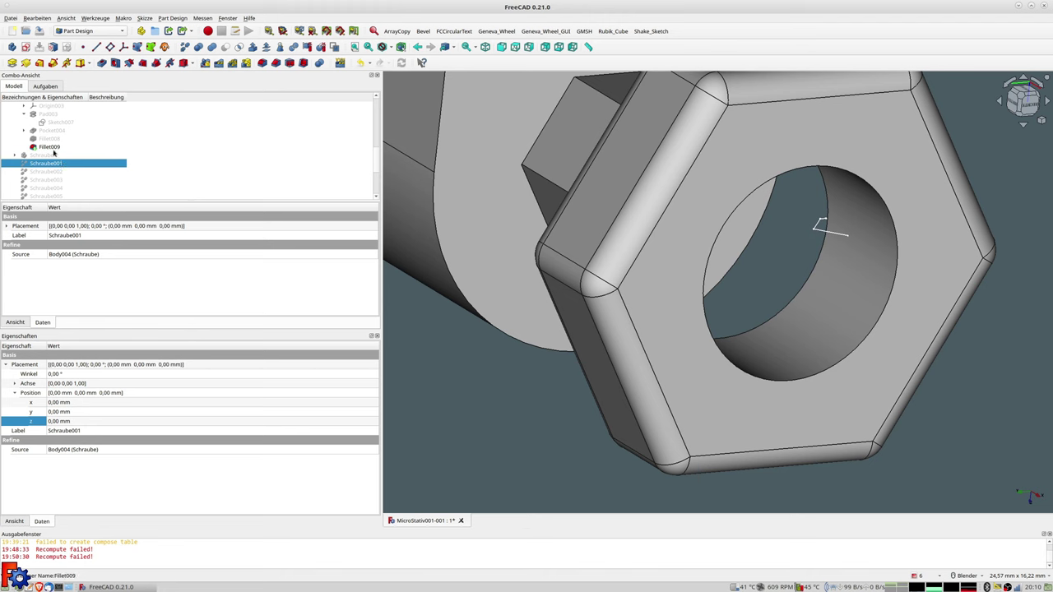
{"action": "scroll", "coordinate": [53, 164], "scroll_direction": "down", "scroll_amount": 3}
{"action": "left_click", "coordinate": [54, 188]}
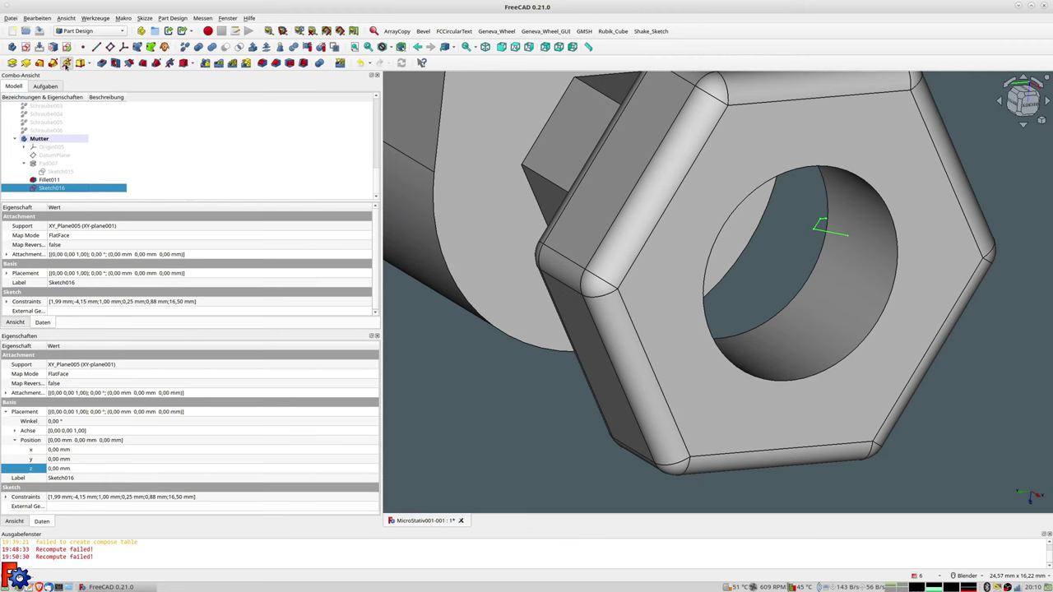
{"action": "left_click", "coordinate": [66, 64]}
Keep the horizontal helix axis and change the pitch from 2,52 to 2 mm.
{"action": "scroll", "coordinate": [685, 207], "scroll_direction": "down", "scroll_amount": 5}
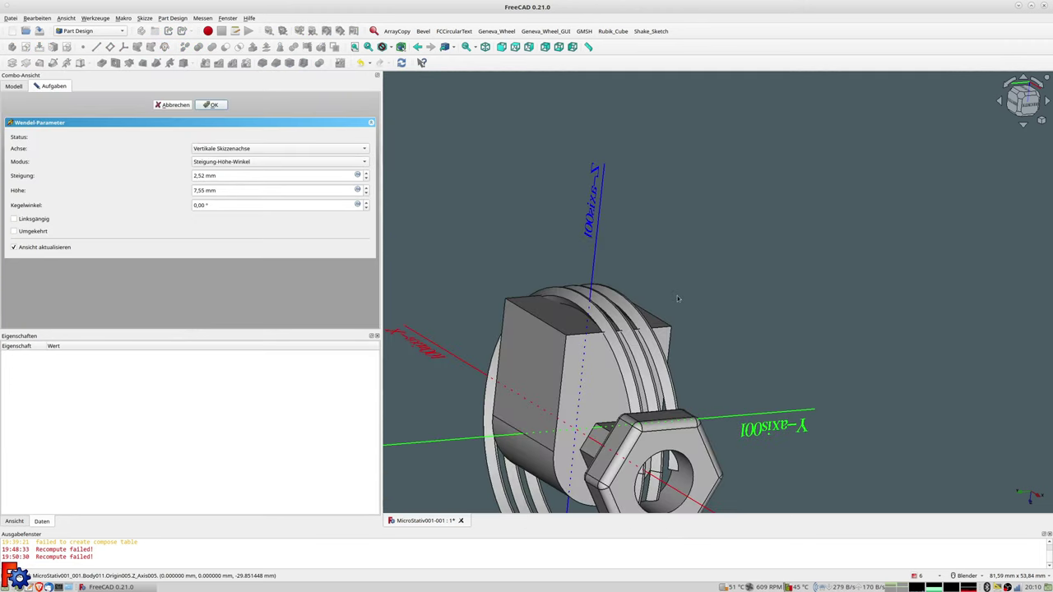
{"action": "middle_click_drag", "start_coordinate": [677, 295], "coordinate": [693, 190]}
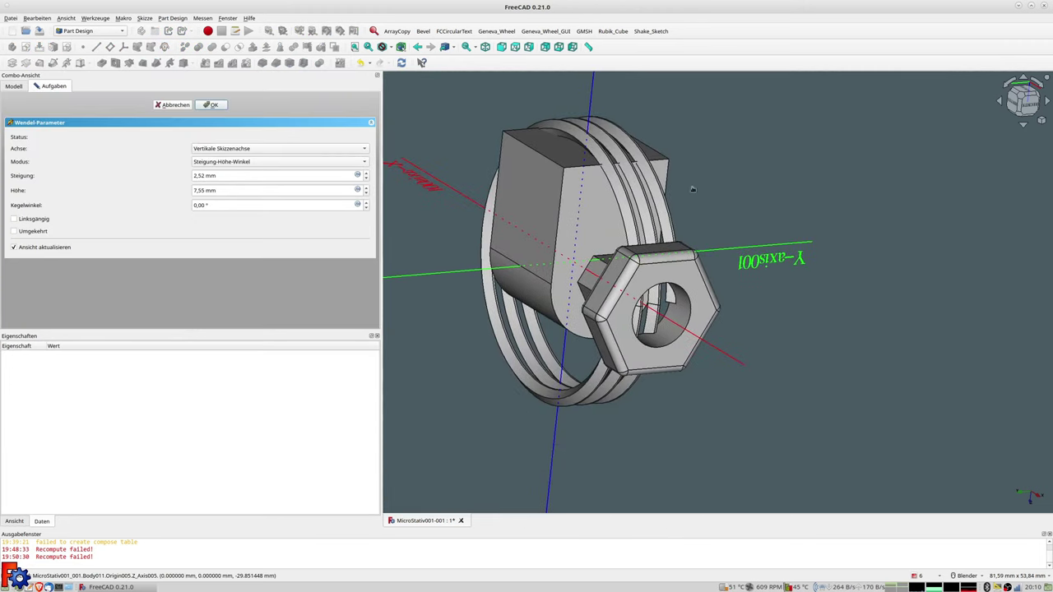
{"action": "left_click", "coordinate": [232, 150]}
{"action": "left_click", "coordinate": [232, 162]}
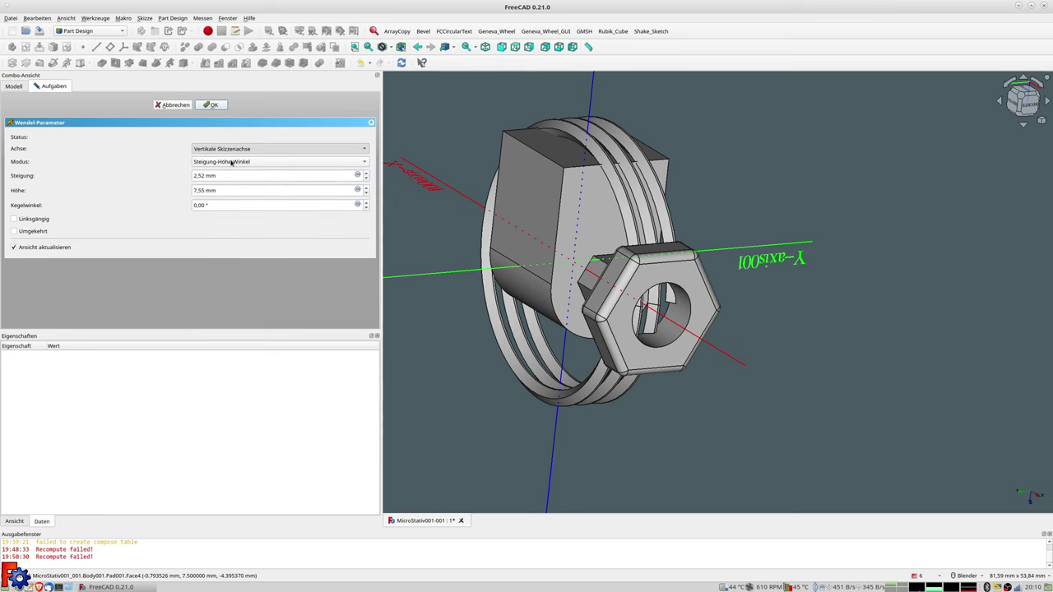
{"action": "scroll", "coordinate": [701, 337], "scroll_direction": "up", "scroll_amount": 2}
{"action": "scroll", "coordinate": [701, 337], "scroll_direction": "up", "scroll_amount": 3}
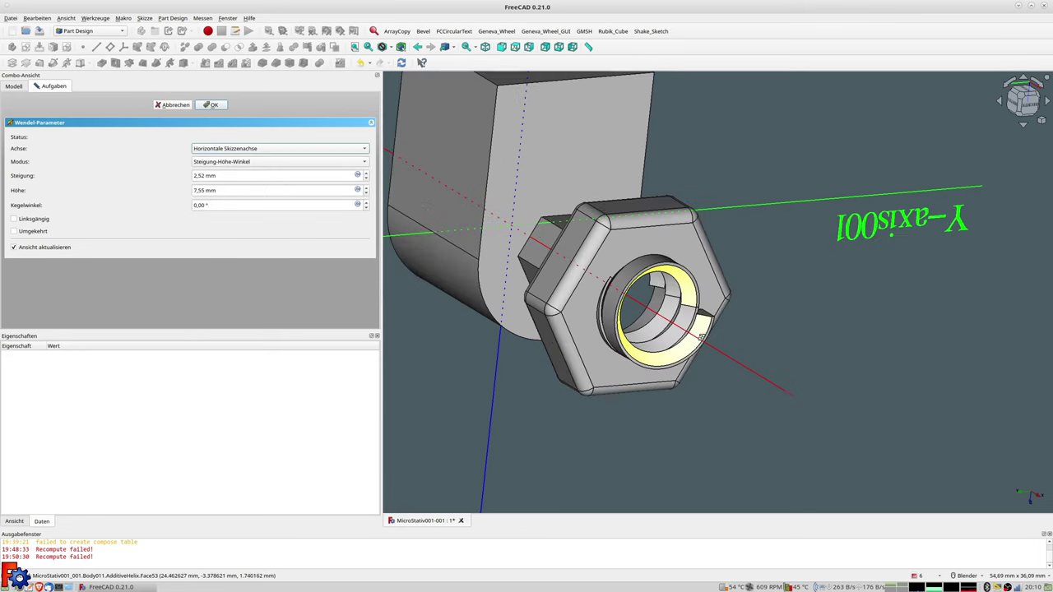
{"action": "middle_click_drag", "start_coordinate": [701, 337], "coordinate": [650, 330]}
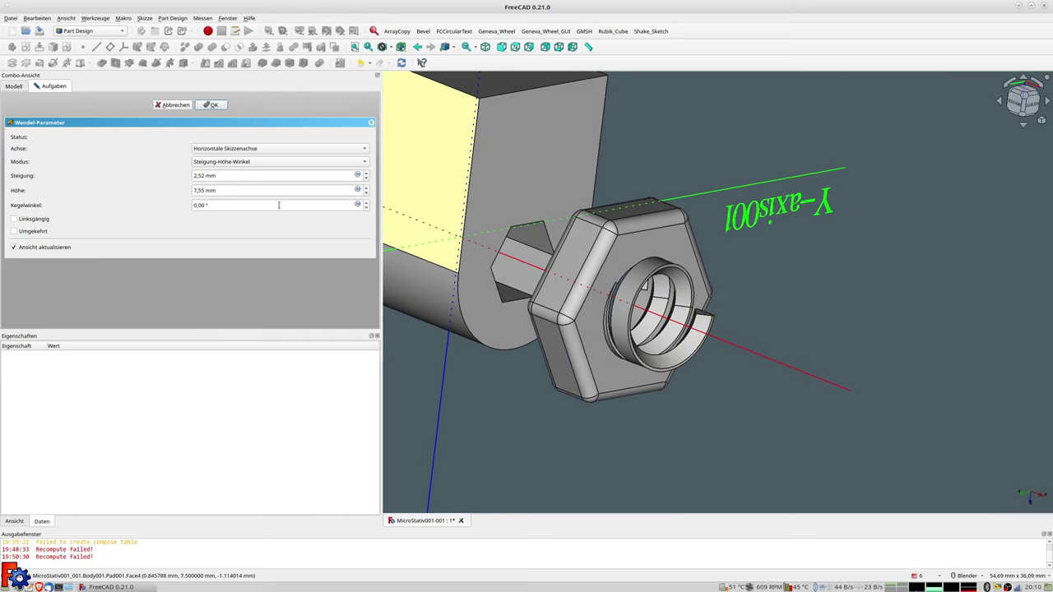
{"action": "left_click_drag", "start_coordinate": [233, 175], "coordinate": [176, 165]}
{"action": "type", "text": "2"}
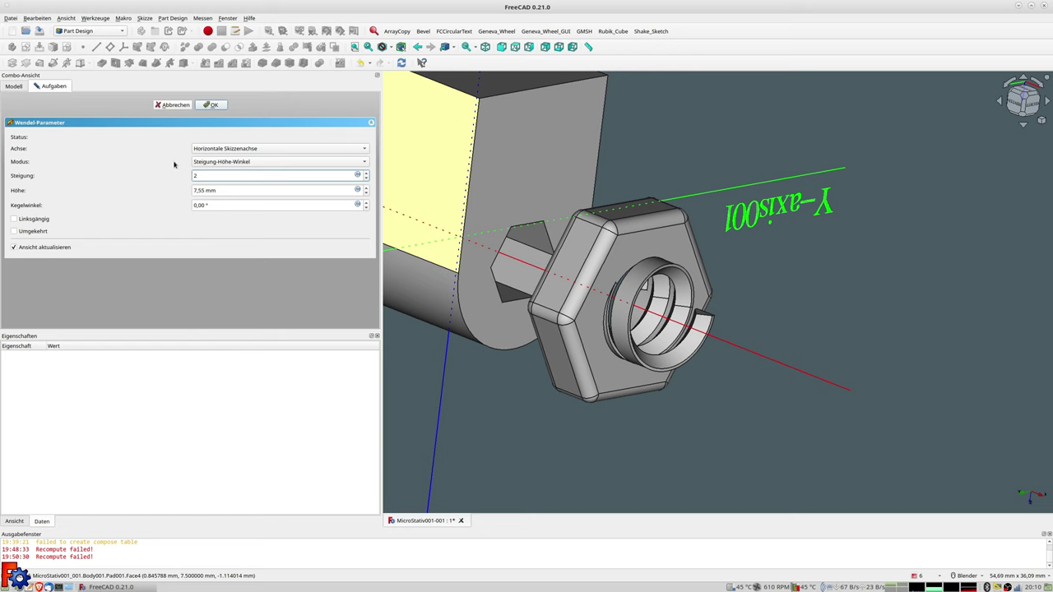
{"action": "key", "text": "Tab"}
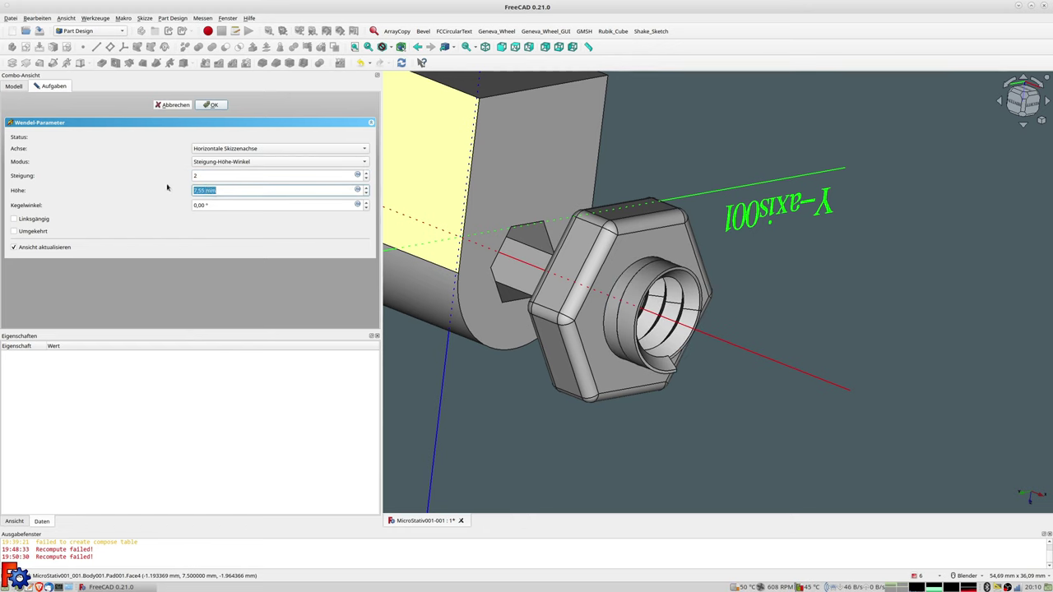
{"action": "type", "text": "8"}
Set the helix height to 6 mm and confirm the nut's thread feature.
{"action": "key", "text": "Tab"}
{"action": "mouse_move", "coordinate": [399, 227]}
{"action": "middle_mouse_down"}
{"action": "mouse_move", "coordinate": [864, 319]}
{"action": "mouse_move", "coordinate": [838, 301]}
{"action": "middle_mouse_up"}
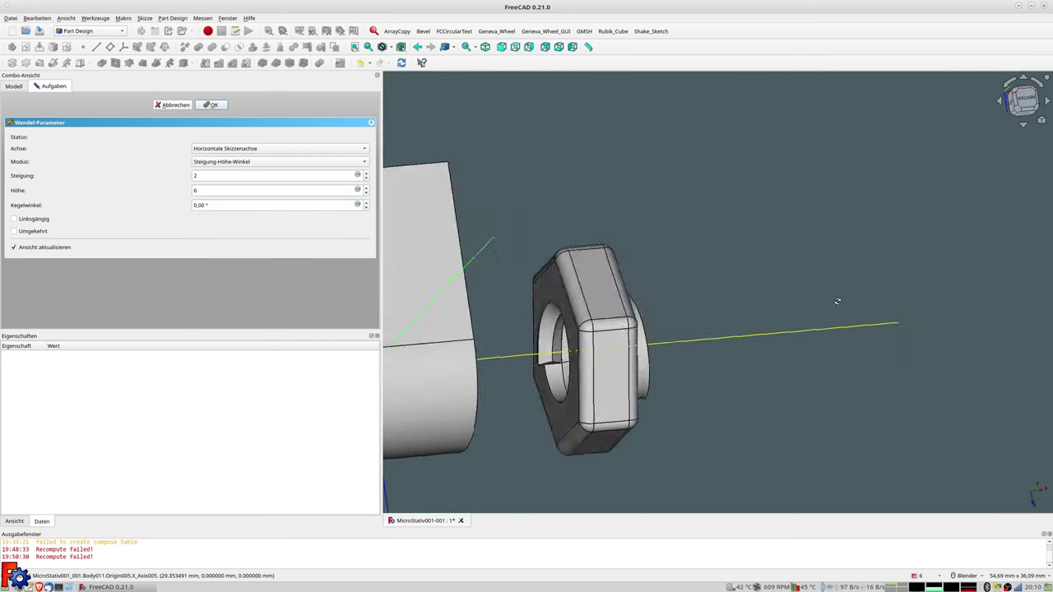
{"action": "middle_click_drag", "start_coordinate": [837, 301], "coordinate": [740, 360]}
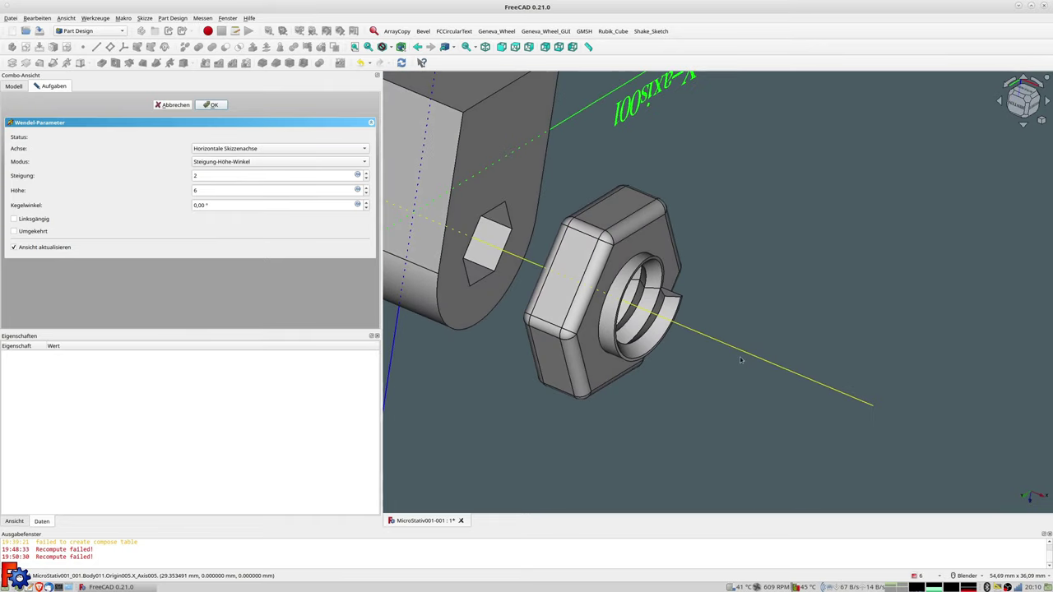
{"action": "double_click", "coordinate": [214, 191]}
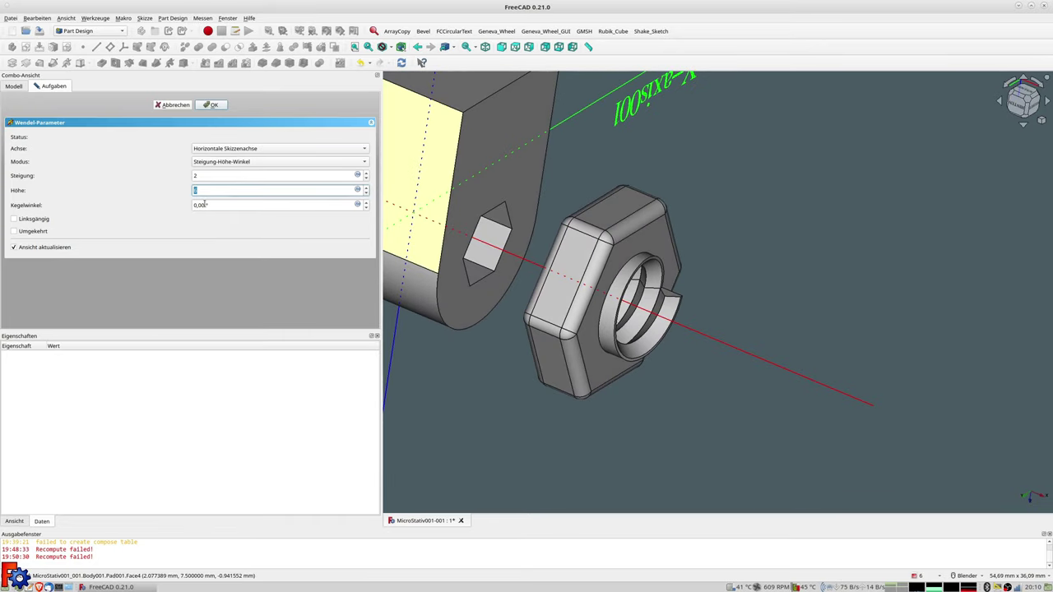
{"action": "type", "text": "5"}
{"action": "key", "text": "Tab"}
{"action": "mouse_move", "coordinate": [568, 272]}
{"action": "middle_mouse_down"}
{"action": "mouse_move", "coordinate": [609, 299]}
{"action": "mouse_move", "coordinate": [649, 303]}
{"action": "mouse_move", "coordinate": [617, 280]}
{"action": "middle_mouse_up"}
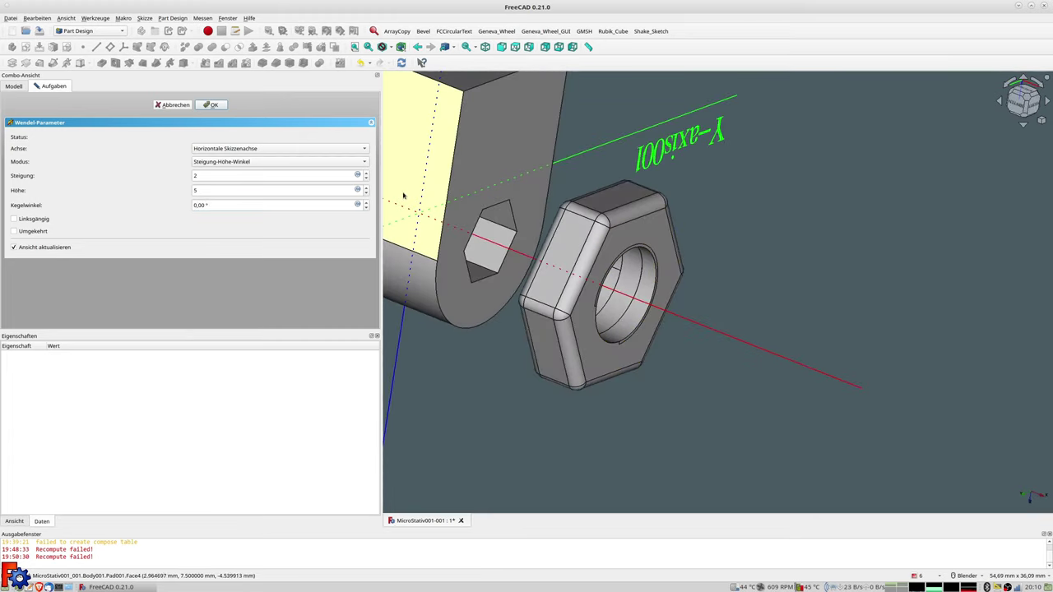
{"action": "left_click", "coordinate": [366, 190]}
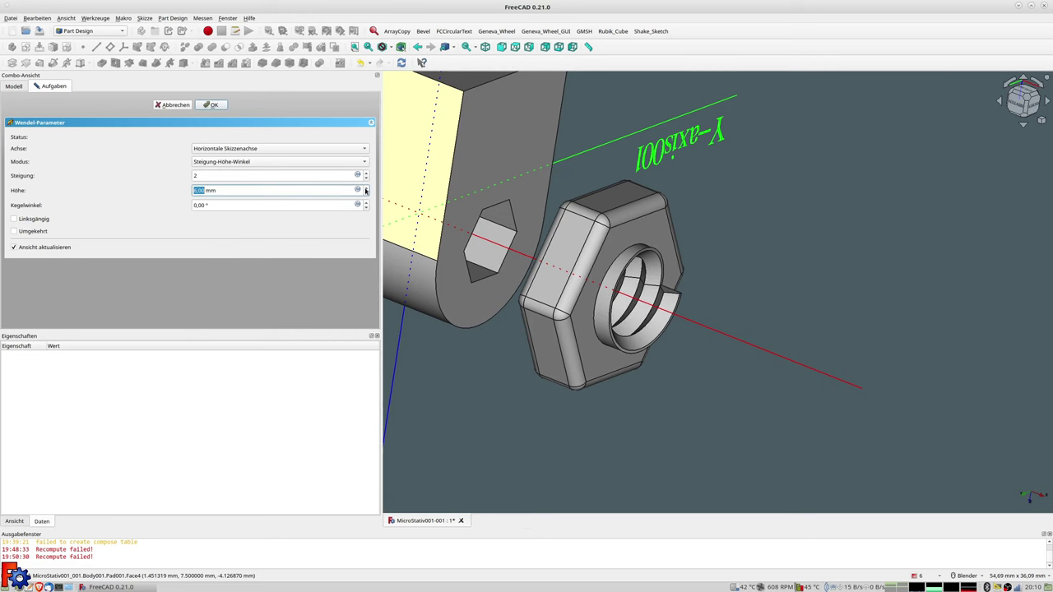
{"action": "key", "text": "Up"}
{"action": "mouse_move", "coordinate": [604, 256]}
{"action": "middle_mouse_down"}
{"action": "mouse_move", "coordinate": [658, 306]}
{"action": "mouse_move", "coordinate": [633, 276]}
{"action": "middle_mouse_up"}
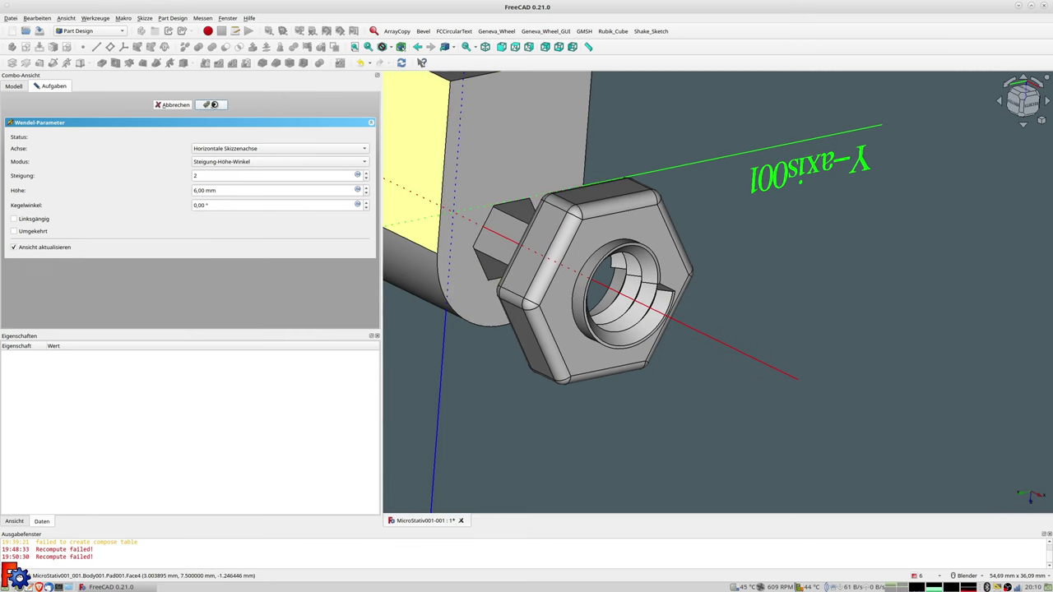
{"action": "key", "text": "Return"}
Orbit around the threaded nut, then switch to the top (OBEN) standard view.
{"action": "mouse_move", "coordinate": [628, 308]}
{"action": "middle_mouse_down"}
{"action": "mouse_move", "coordinate": [720, 298]}
{"action": "mouse_move", "coordinate": [785, 321]}
{"action": "mouse_move", "coordinate": [811, 285]}
{"action": "mouse_move", "coordinate": [813, 302]}
{"action": "mouse_move", "coordinate": [733, 428]}
{"action": "mouse_move", "coordinate": [705, 447]}
{"action": "mouse_move", "coordinate": [608, 376]}
{"action": "middle_mouse_up"}
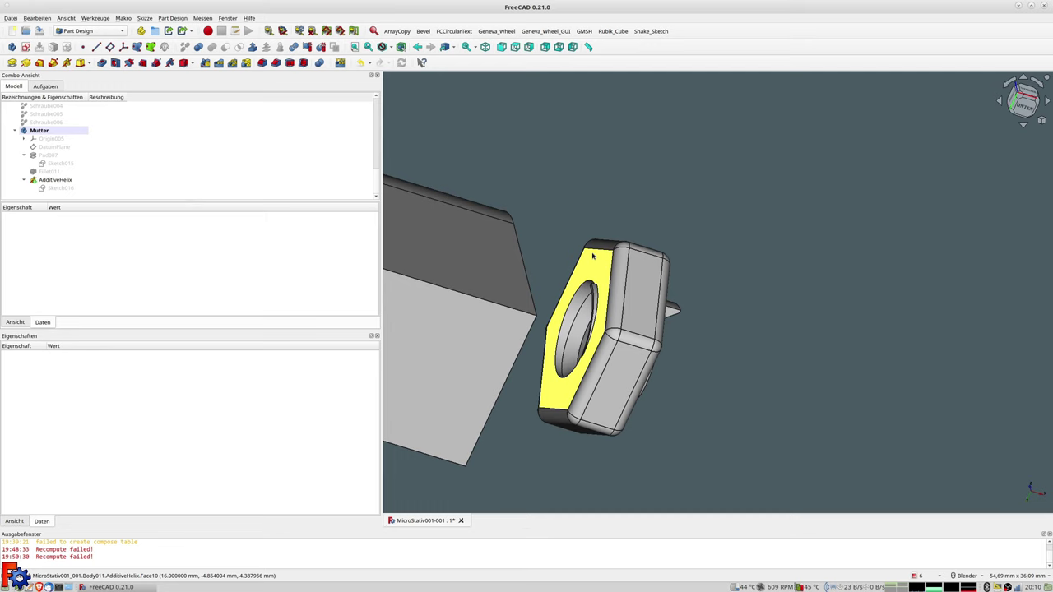
{"action": "middle_click_drag", "start_coordinate": [645, 278], "coordinate": [569, 260]}
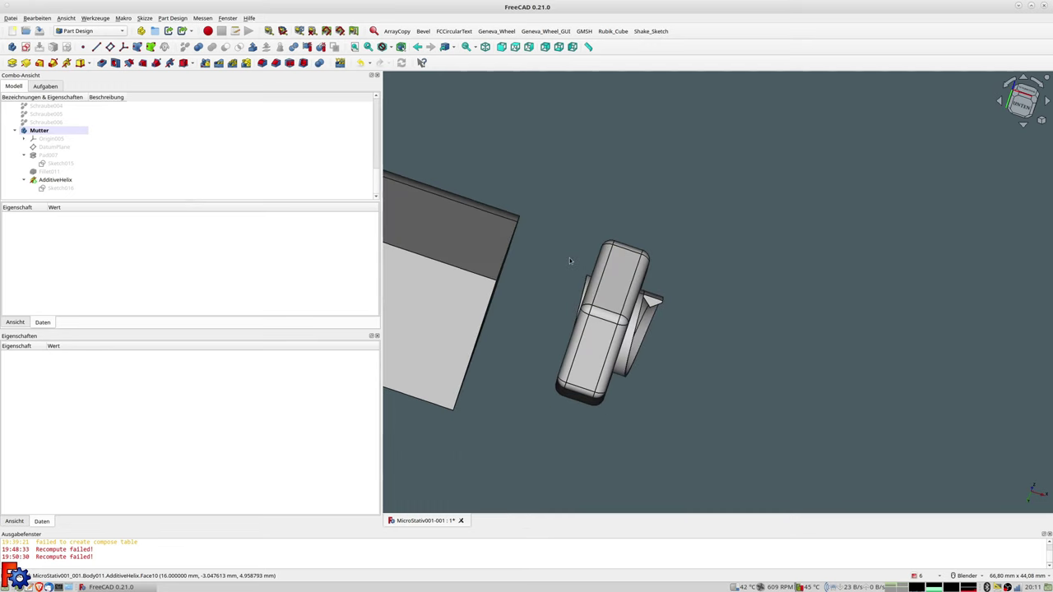
{"action": "key", "text": "5"}
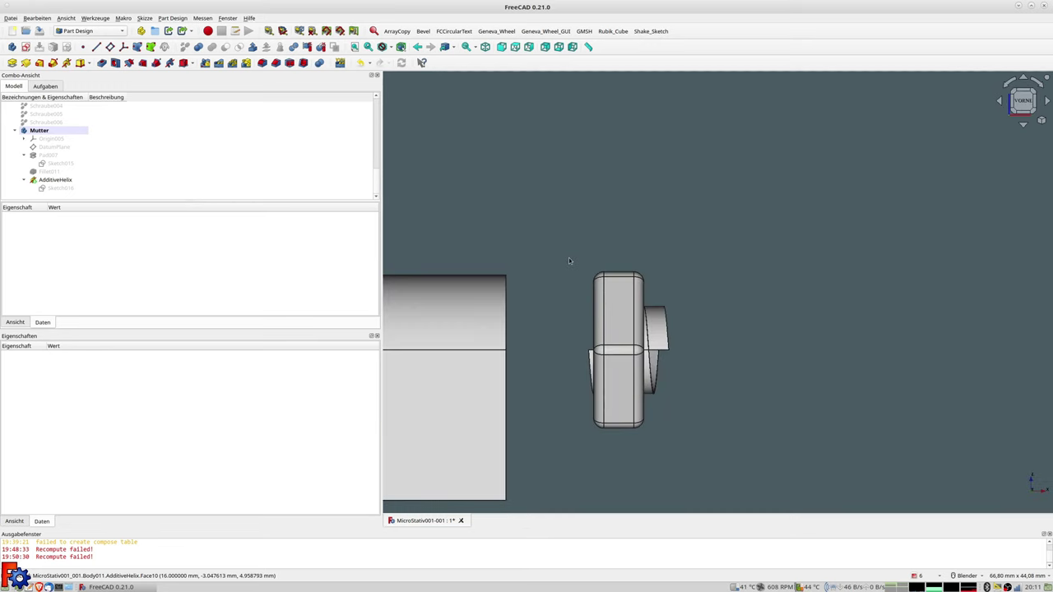
{"action": "key", "text": "2"}
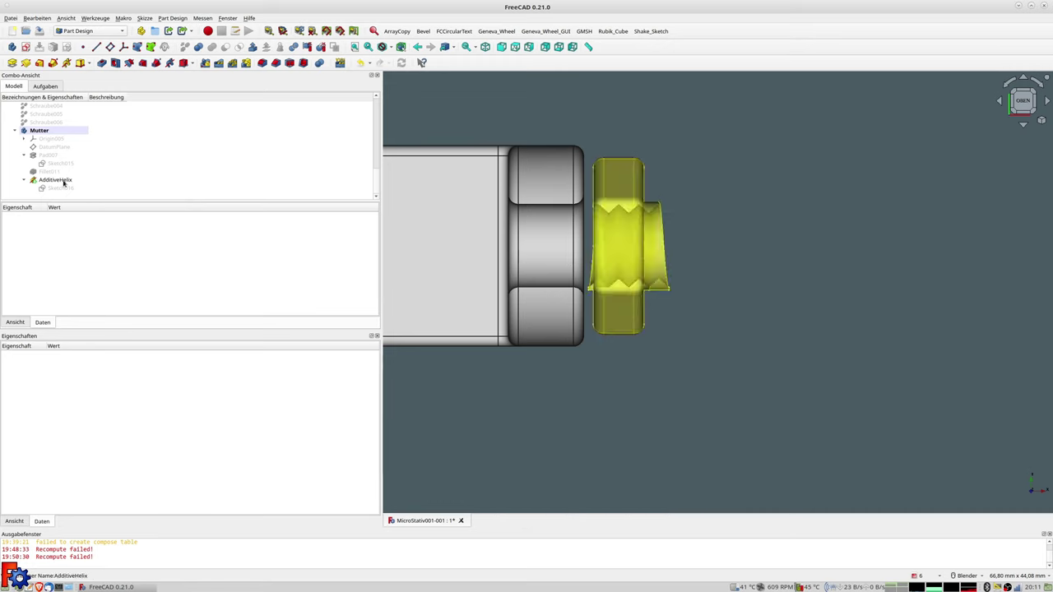
Start a new sketch in the Mutter nut body on its XY plane.
{"action": "left_click", "coordinate": [27, 47]}
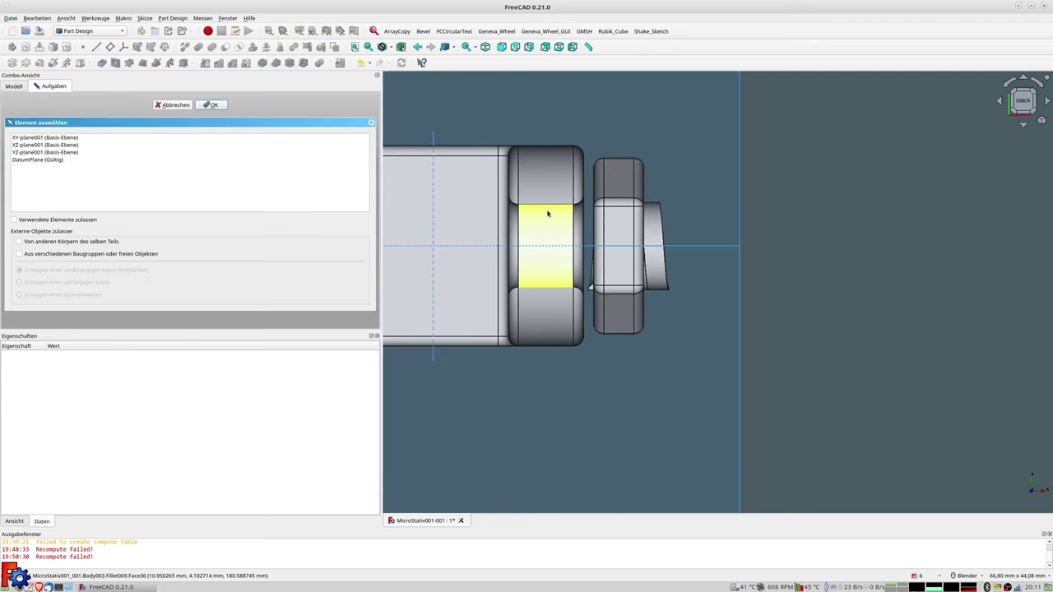
{"action": "scroll", "coordinate": [547, 214], "scroll_direction": "down", "scroll_amount": 4}
{"action": "scroll", "coordinate": [510, 202], "scroll_direction": "down", "scroll_amount": 2}
{"action": "scroll", "coordinate": [473, 188], "scroll_direction": "down", "scroll_amount": 1}
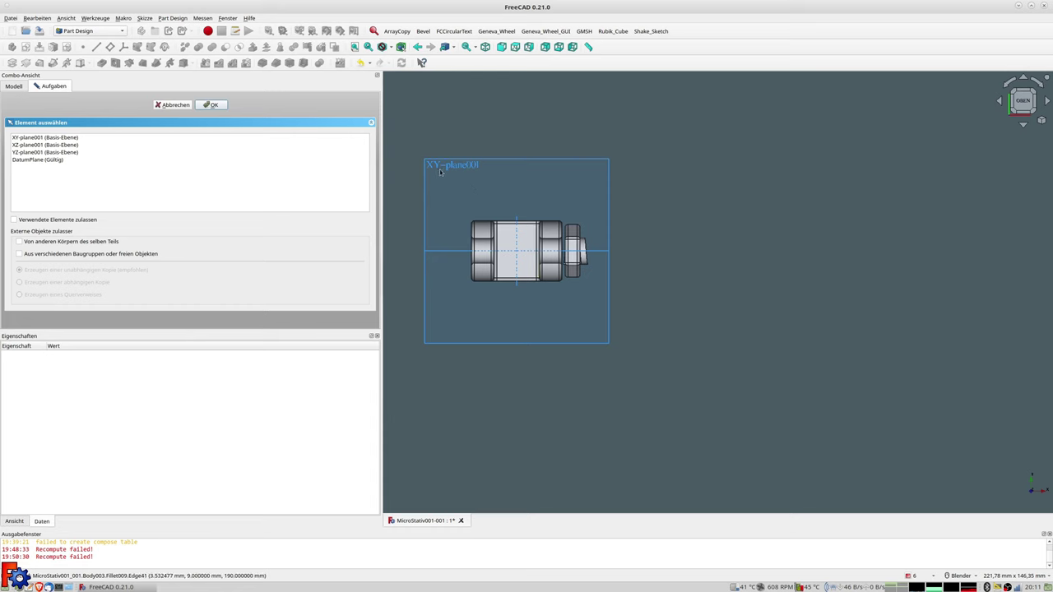
{"action": "left_click", "coordinate": [43, 138]}
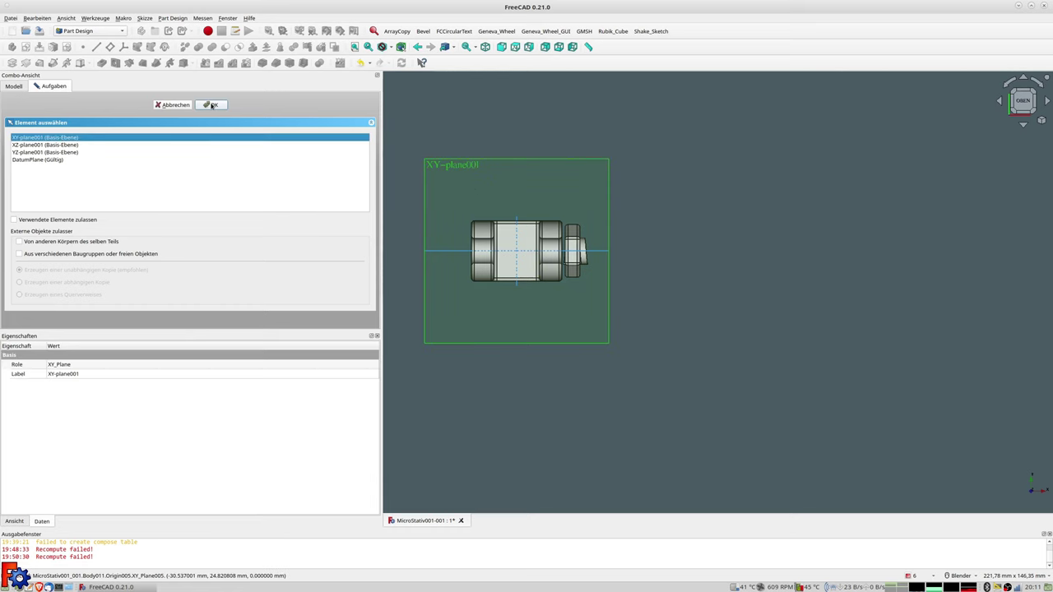
{"action": "left_click", "coordinate": [212, 105]}
{"action": "scroll", "coordinate": [567, 266], "scroll_direction": "up", "scroll_amount": 5}
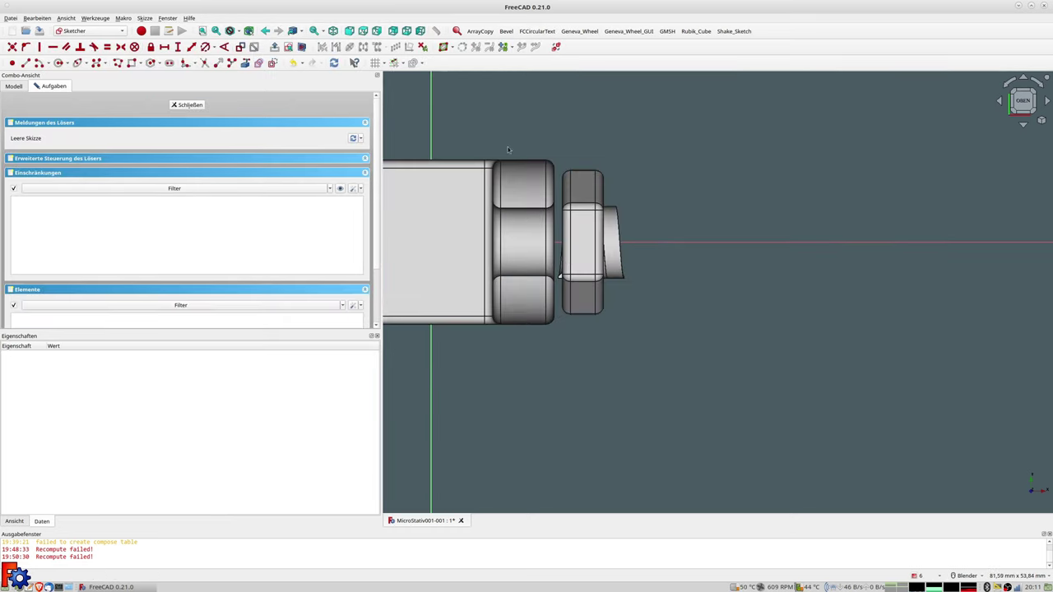
Draw the first rectangle beside the nut and give its corner a horizontal distance constraint.
{"action": "left_click", "coordinate": [131, 63]}
{"action": "left_click", "coordinate": [560, 160]}
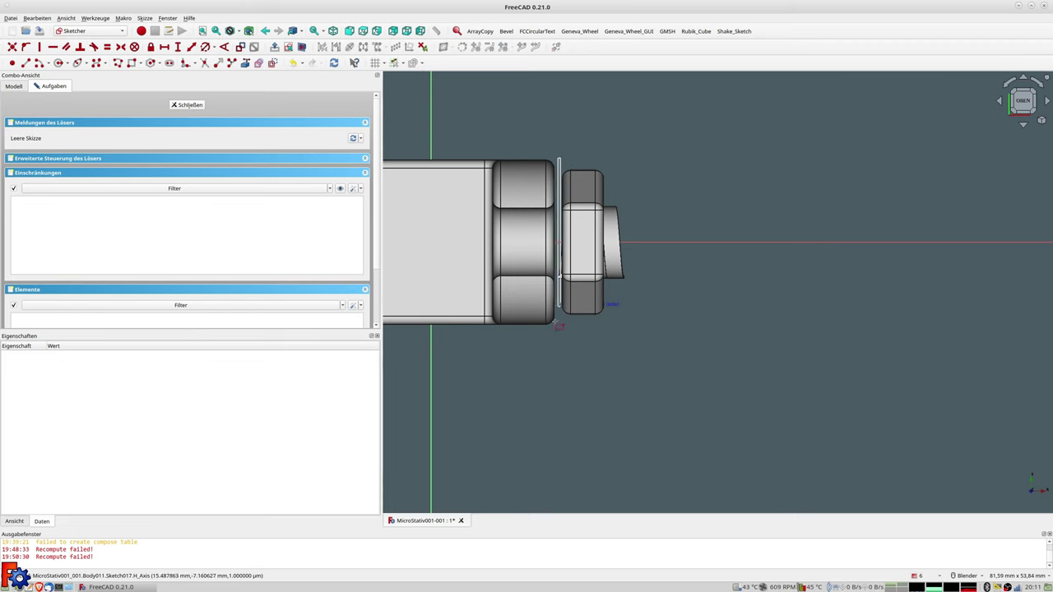
{"action": "left_click", "coordinate": [526, 356]}
{"action": "scroll", "coordinate": [563, 320], "scroll_direction": "up", "scroll_amount": 2}
{"action": "scroll", "coordinate": [563, 319], "scroll_direction": "up", "scroll_amount": 2}
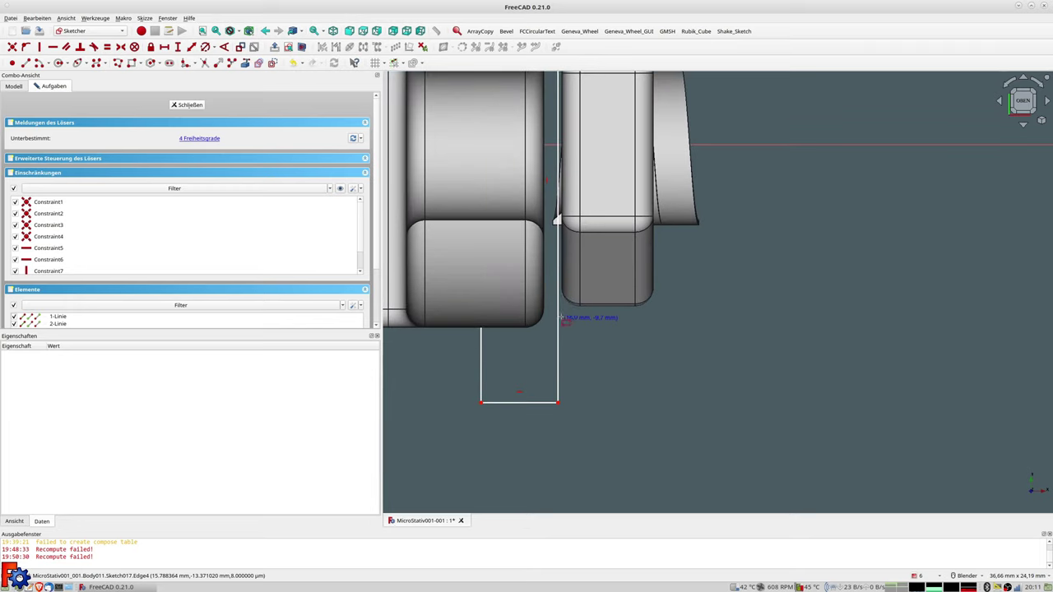
{"action": "left_click_drag", "start_coordinate": [559, 184], "coordinate": [562, 183]}
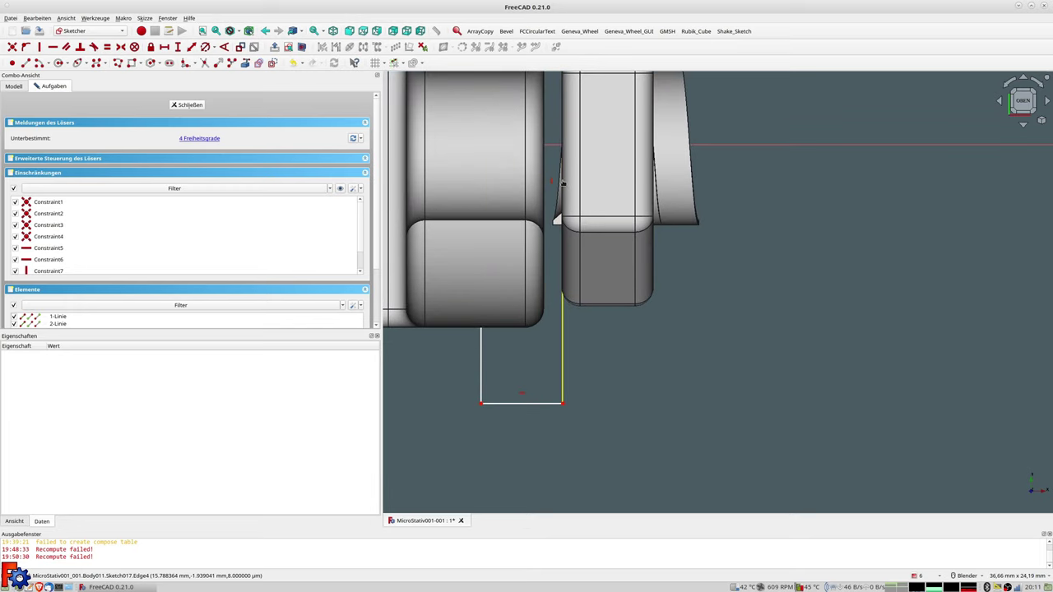
{"action": "left_click", "coordinate": [563, 404]}
{"action": "scroll", "coordinate": [559, 436], "scroll_direction": "down", "scroll_amount": 5}
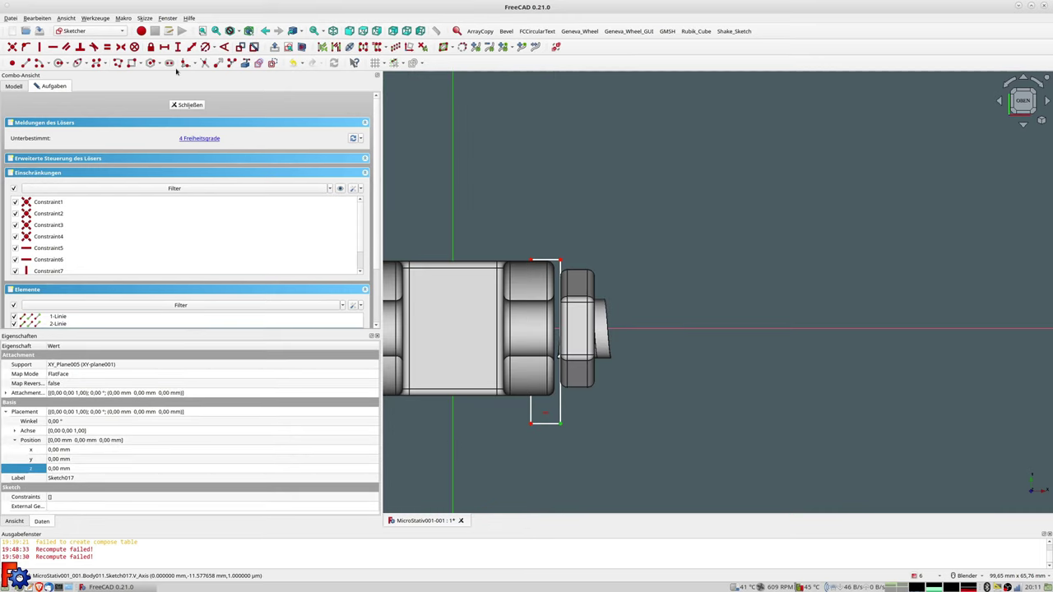
{"action": "left_click", "coordinate": [193, 50]}
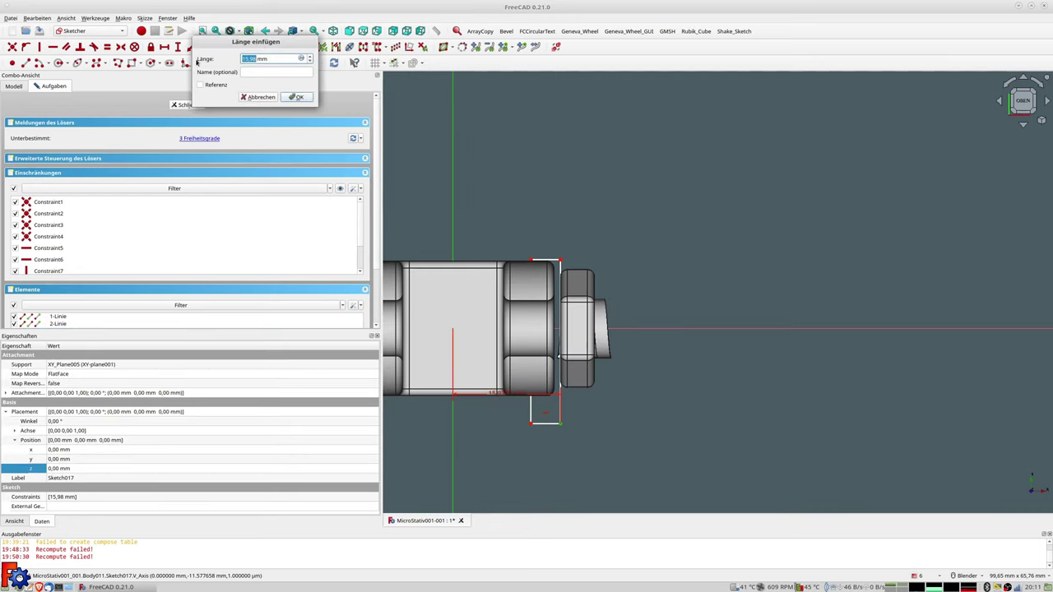
{"action": "left_click", "coordinate": [260, 97]}
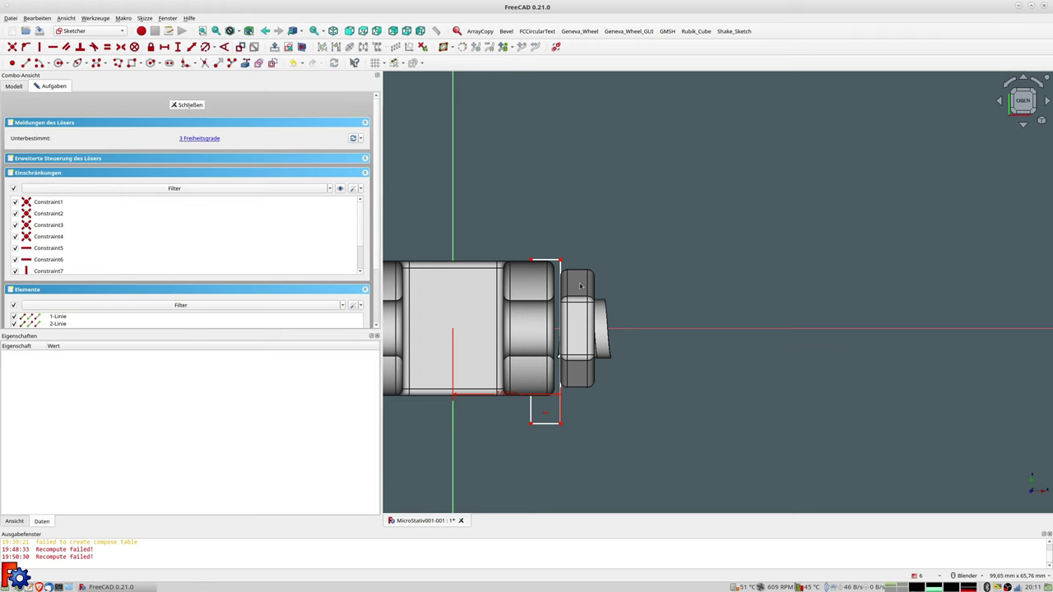
{"action": "scroll", "coordinate": [580, 286], "scroll_direction": "up", "scroll_amount": 4}
{"action": "scroll", "coordinate": [578, 284], "scroll_direction": "up", "scroll_amount": 2}
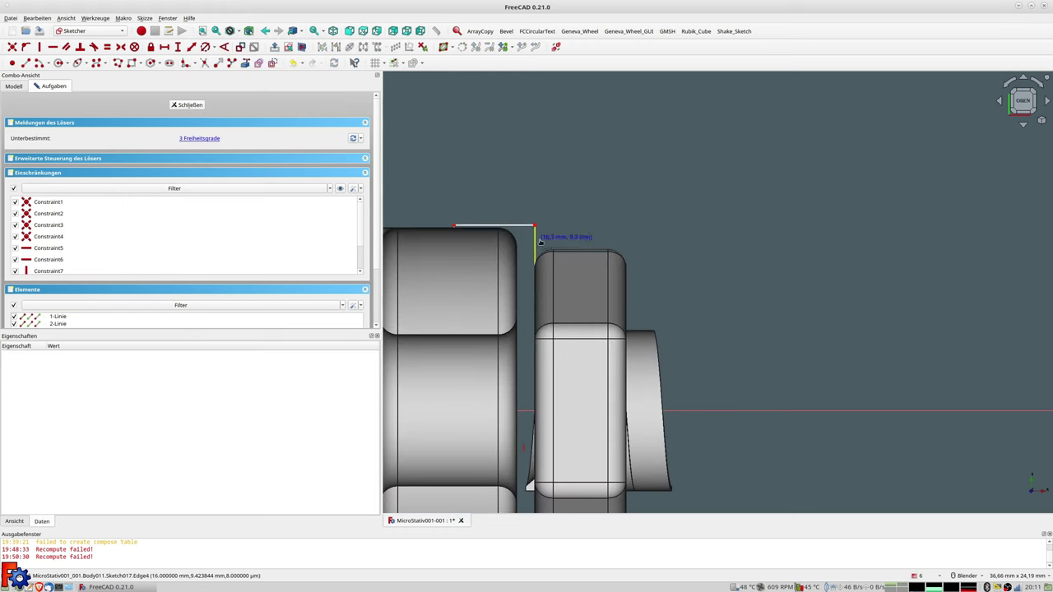
{"action": "left_click", "coordinate": [543, 239]}
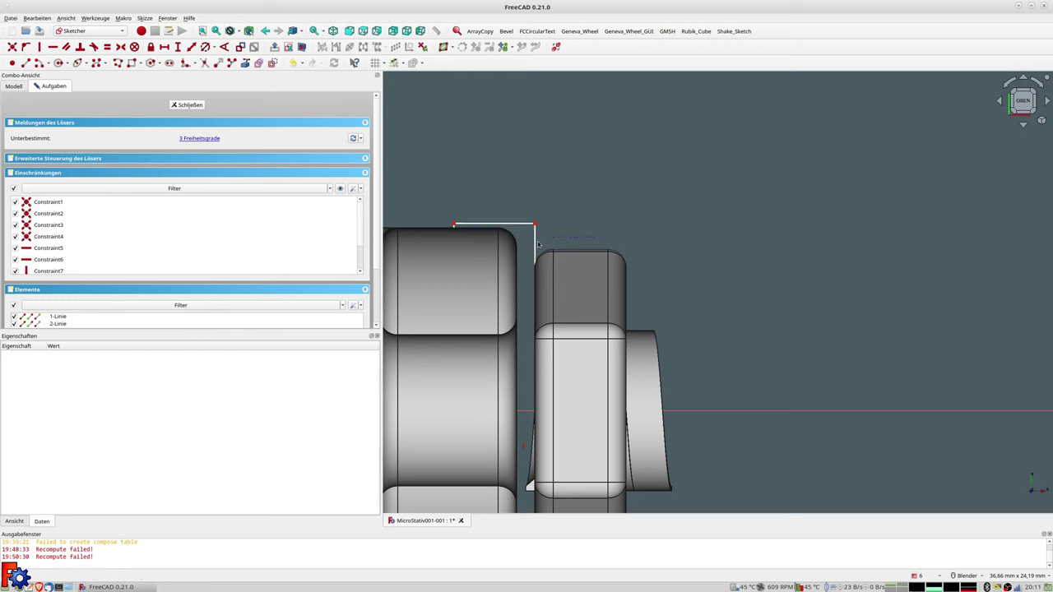
Draw the second rectangle right of the nut, constrain an 8 mm gap, and close the sketch.
{"action": "left_click", "coordinate": [629, 237]}
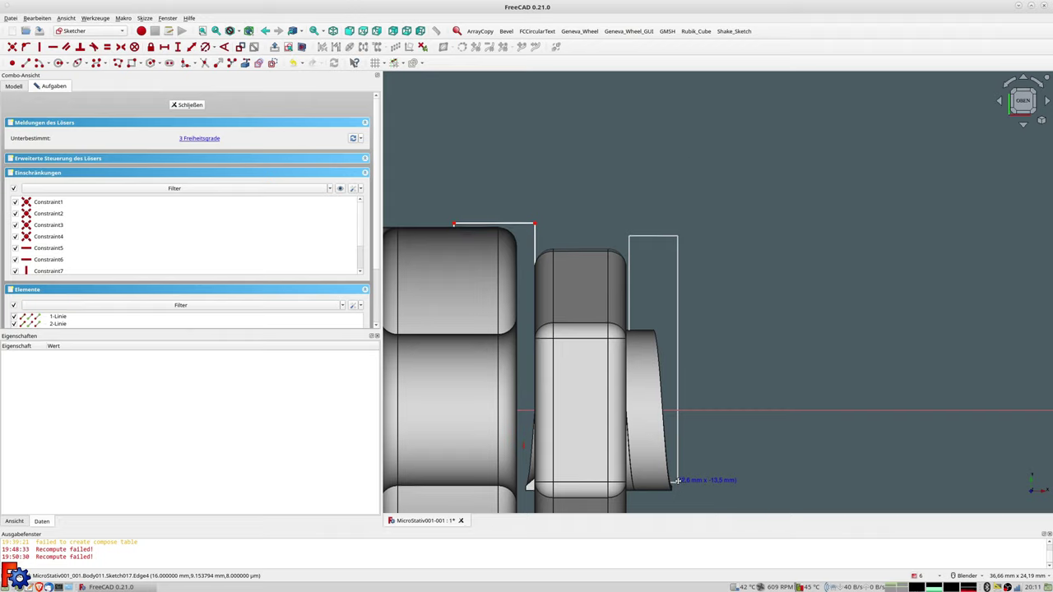
{"action": "middle_click_drag", "start_coordinate": [699, 482], "coordinate": [686, 310], "text": "shift"}
{"action": "left_click", "coordinate": [712, 430]}
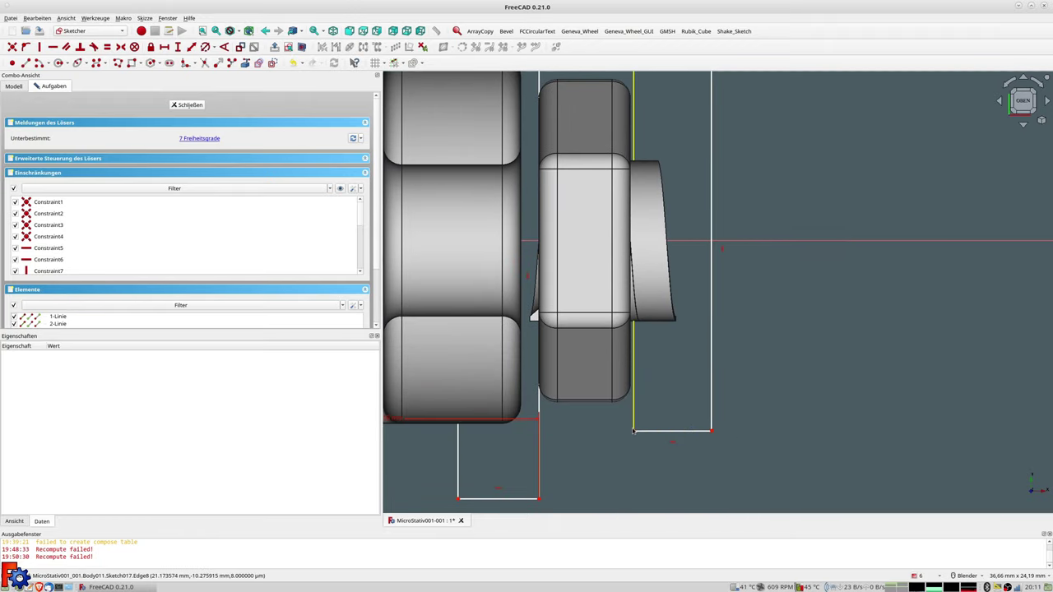
{"action": "key", "text": "Escape"}
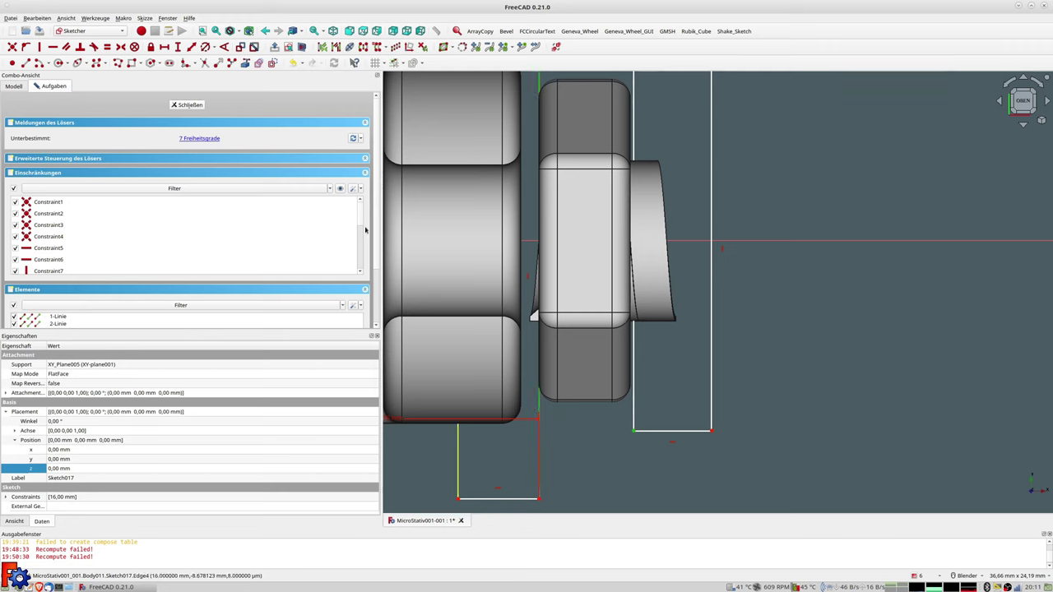
{"action": "left_click", "coordinate": [191, 47]}
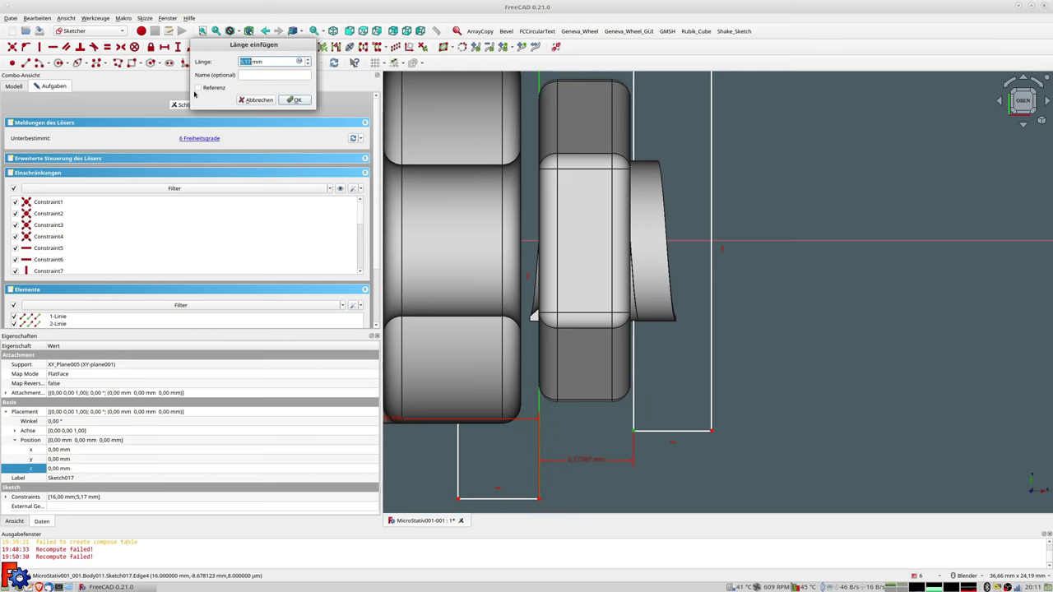
{"action": "key", "text": "Return"}
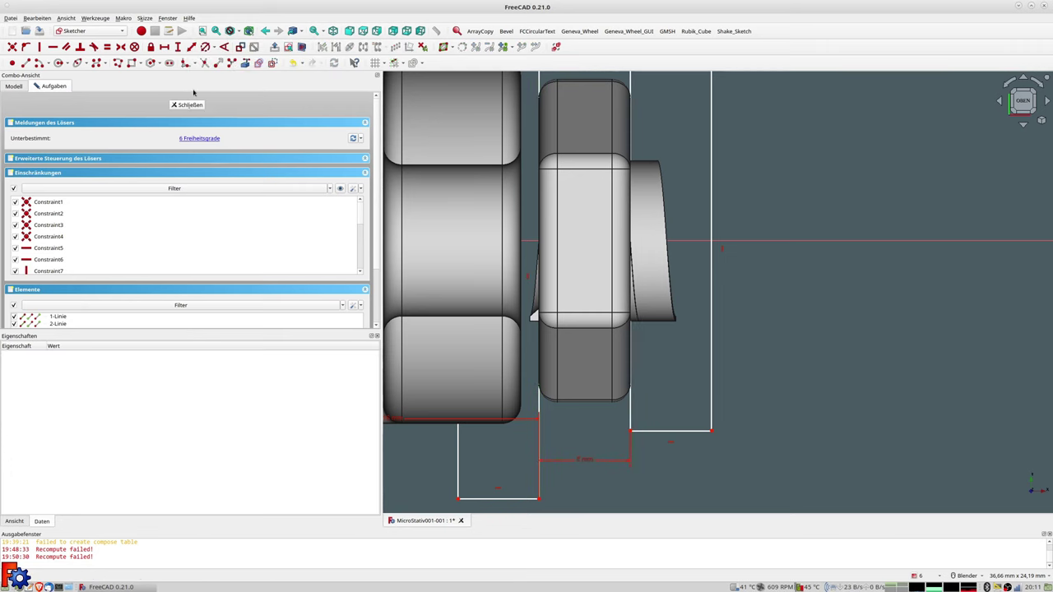
{"action": "left_click_drag", "start_coordinate": [664, 430], "coordinate": [668, 492]}
{"action": "scroll", "coordinate": [687, 401], "scroll_direction": "down", "scroll_amount": 3}
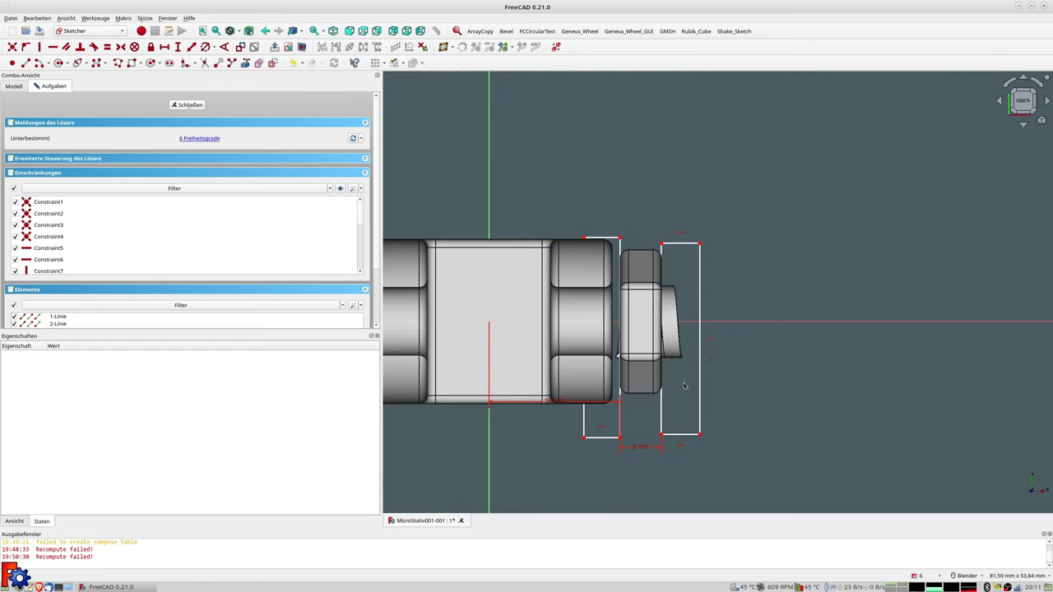
{"action": "left_click", "coordinate": [186, 105]}
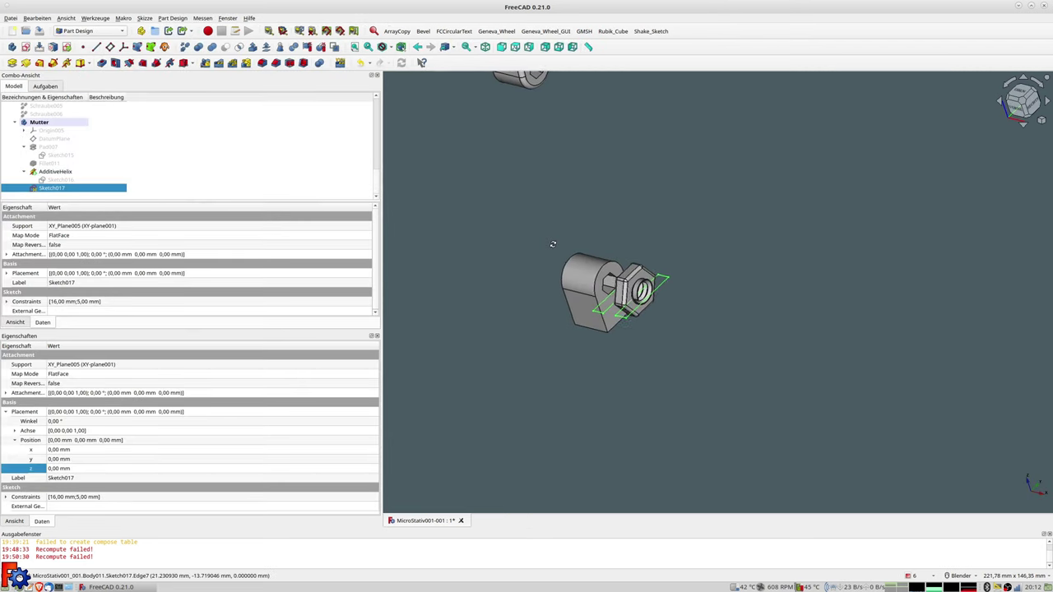
Pocket Sketch017 symmetric to the plane, Through all, trimming the nut's sides flat.
{"action": "left_click", "coordinate": [101, 62]}
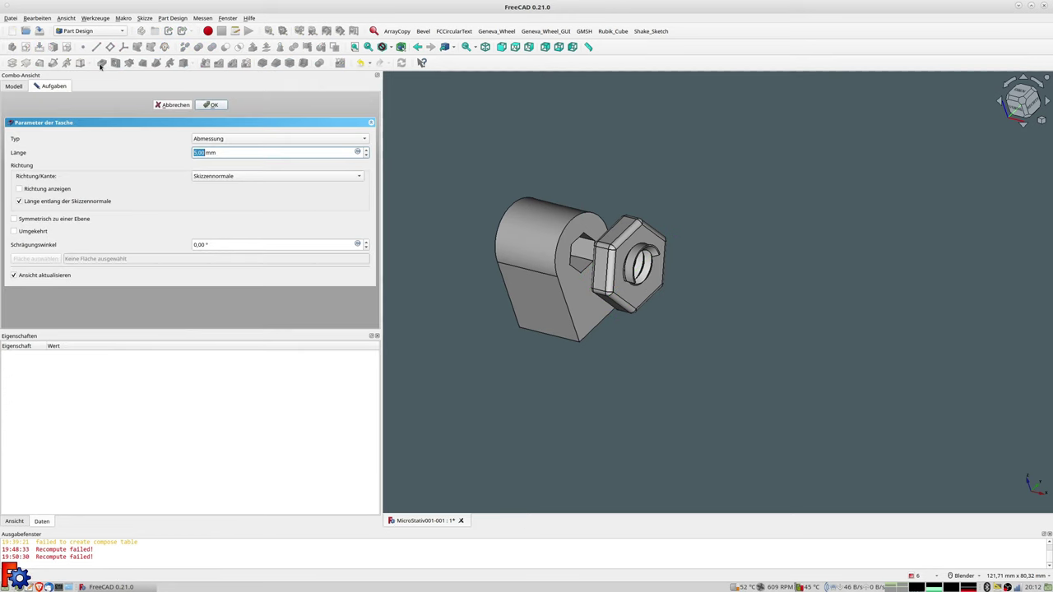
{"action": "left_click", "coordinate": [40, 222]}
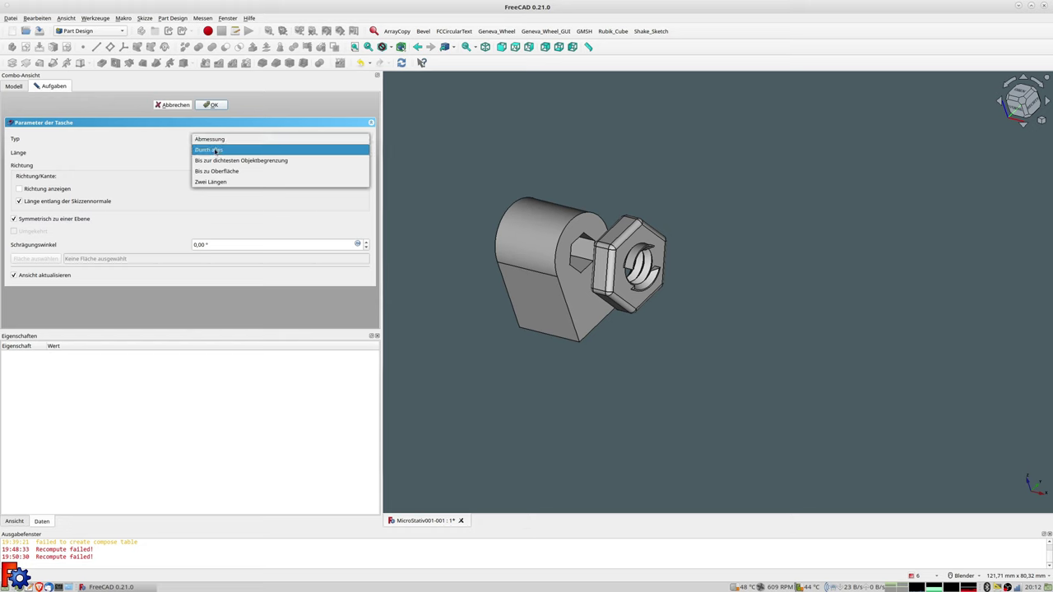
{"action": "left_click", "coordinate": [209, 150]}
{"action": "mouse_move", "coordinate": [694, 372]}
{"action": "middle_mouse_down"}
{"action": "mouse_move", "coordinate": [696, 276]}
{"action": "mouse_move", "coordinate": [809, 348]}
{"action": "mouse_move", "coordinate": [769, 326]}
{"action": "mouse_move", "coordinate": [590, 310]}
{"action": "mouse_move", "coordinate": [698, 357]}
{"action": "middle_mouse_up"}
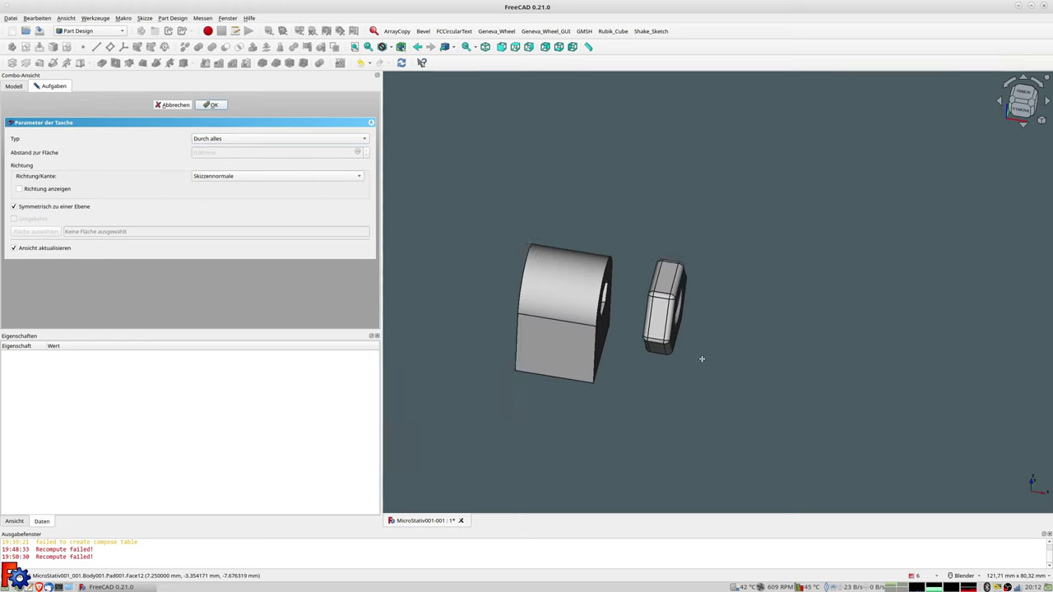
{"action": "left_click", "coordinate": [210, 105]}
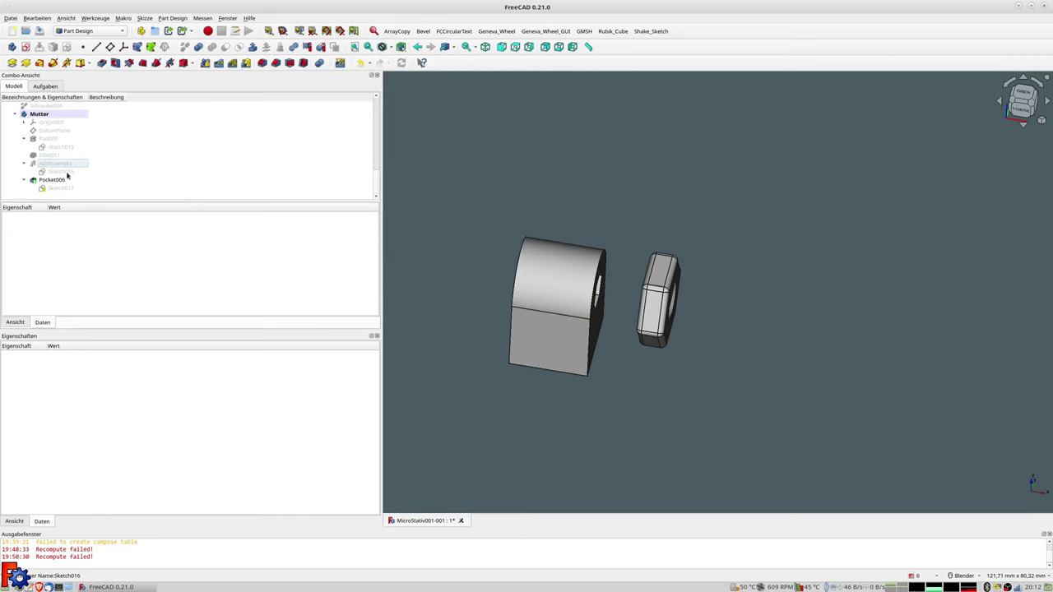
Show the screw copies Schraube001–Schraube006 and the Arm1 body again.
{"action": "scroll", "coordinate": [62, 143], "scroll_direction": "up", "scroll_amount": 2}
{"action": "scroll", "coordinate": [53, 140], "scroll_direction": "up", "scroll_amount": 2}
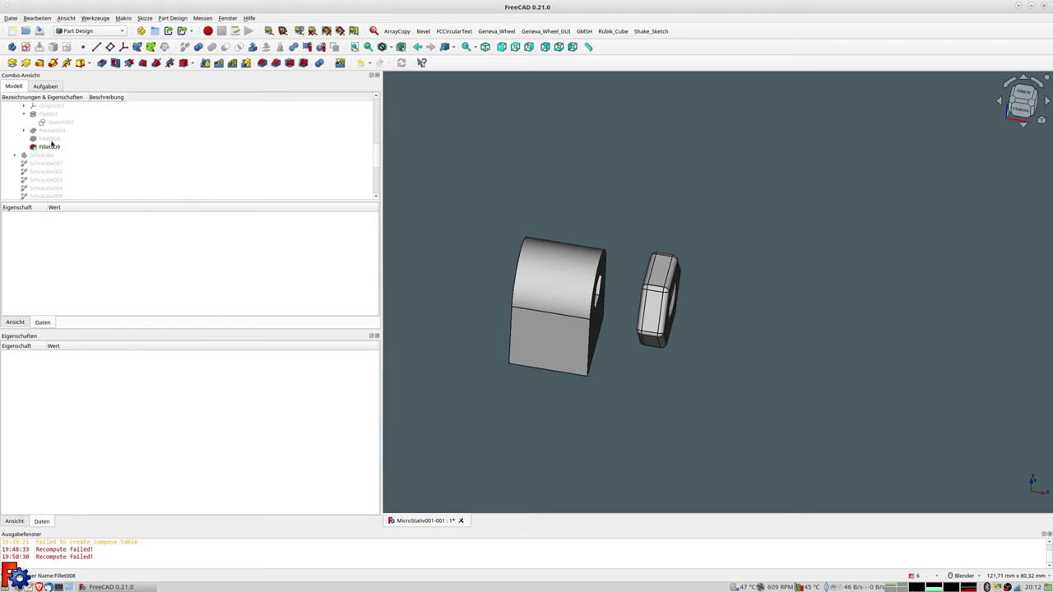
{"action": "left_click", "coordinate": [43, 160]}
{"action": "scroll", "coordinate": [44, 158], "scroll_direction": "down", "scroll_amount": 2}
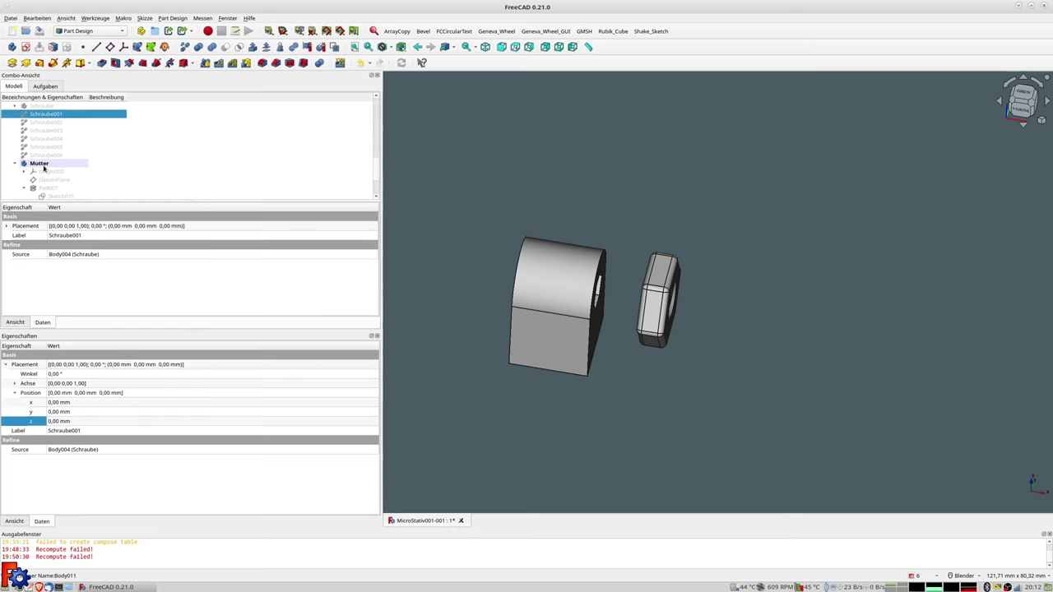
{"action": "left_click", "coordinate": [46, 156], "text": "shift"}
{"action": "key", "text": "space"}
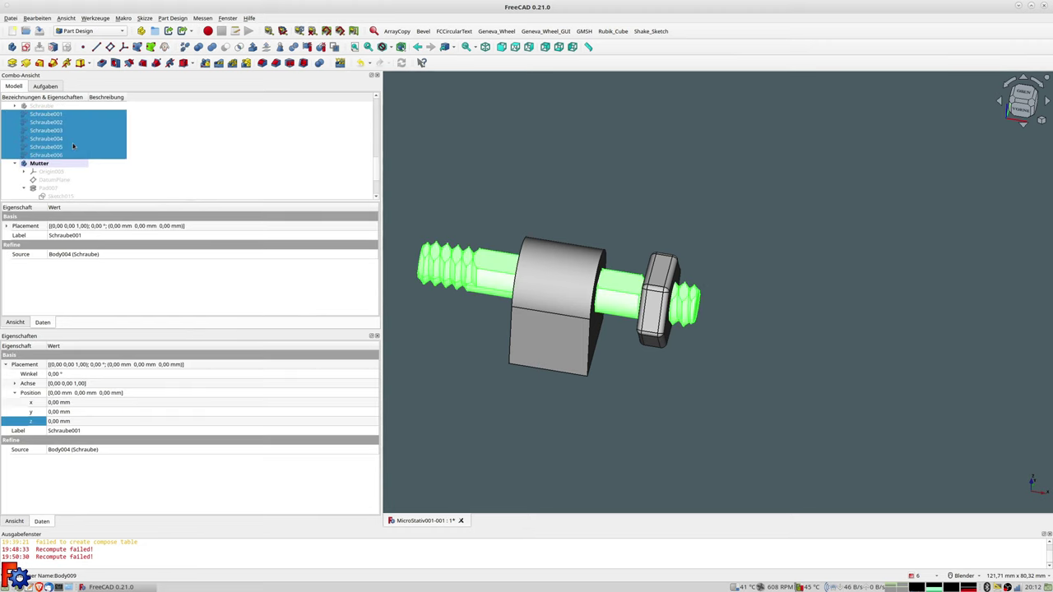
{"action": "scroll", "coordinate": [58, 140], "scroll_direction": "up", "scroll_amount": 5}
{"action": "scroll", "coordinate": [46, 121], "scroll_direction": "up", "scroll_amount": 2}
{"action": "left_click", "coordinate": [38, 122]}
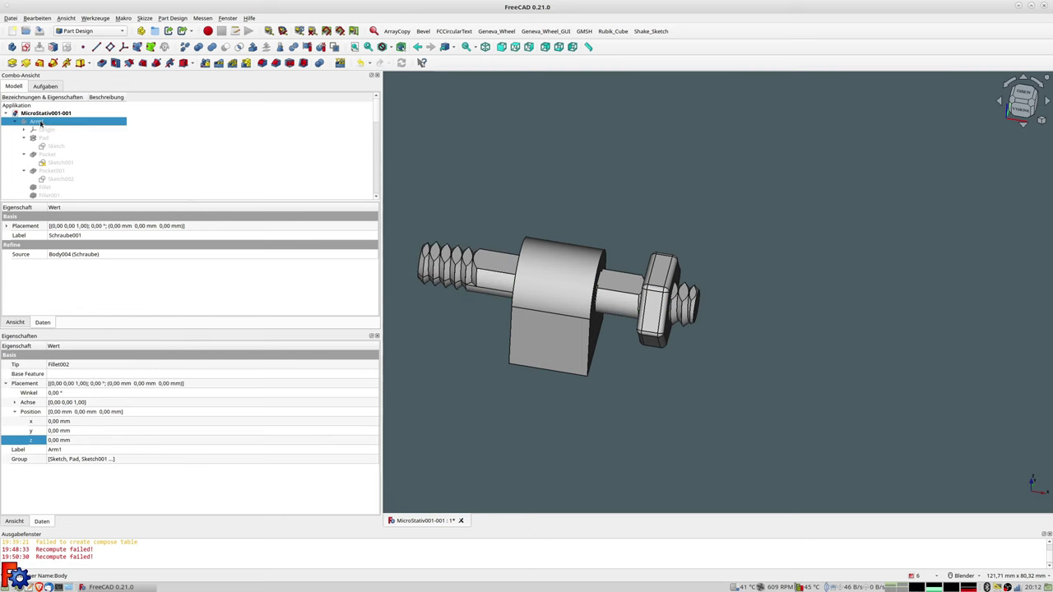
{"action": "key", "text": "space"}
Frame the arm's lower hinge and select the Mutter nut body.
{"action": "scroll", "coordinate": [411, 238], "scroll_direction": "down", "scroll_amount": 5}
{"action": "mouse_move", "coordinate": [411, 238]}
{"action": "middle_mouse_down", "text": "shift"}
{"action": "mouse_move", "coordinate": [630, 332]}
{"action": "mouse_move", "coordinate": [629, 317]}
{"action": "middle_mouse_up", "text": "shift"}
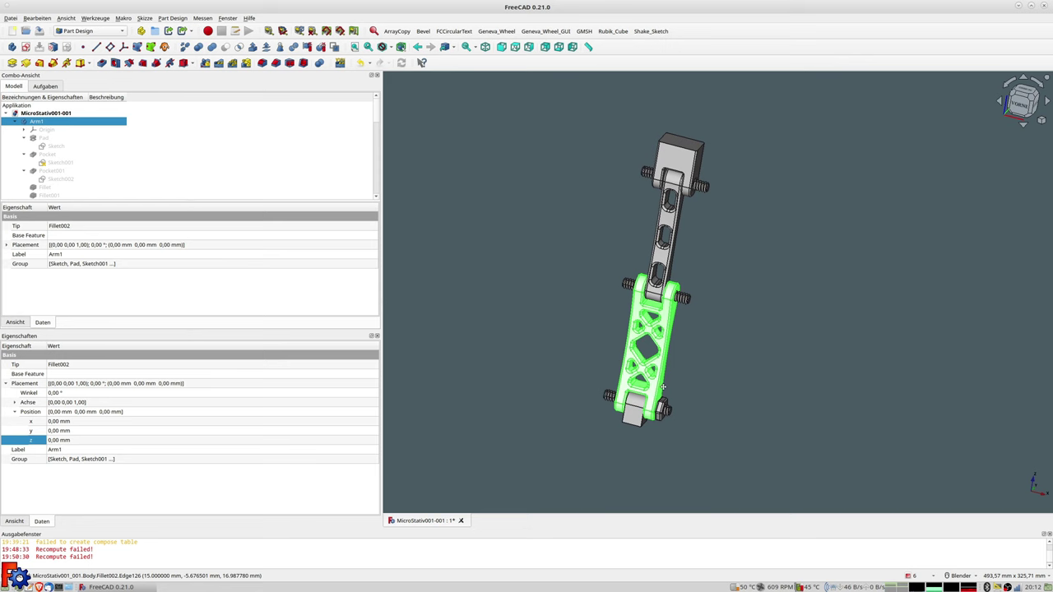
{"action": "scroll", "coordinate": [627, 311], "scroll_direction": "up", "scroll_amount": 2}
{"action": "scroll", "coordinate": [627, 306], "scroll_direction": "up", "scroll_amount": 3}
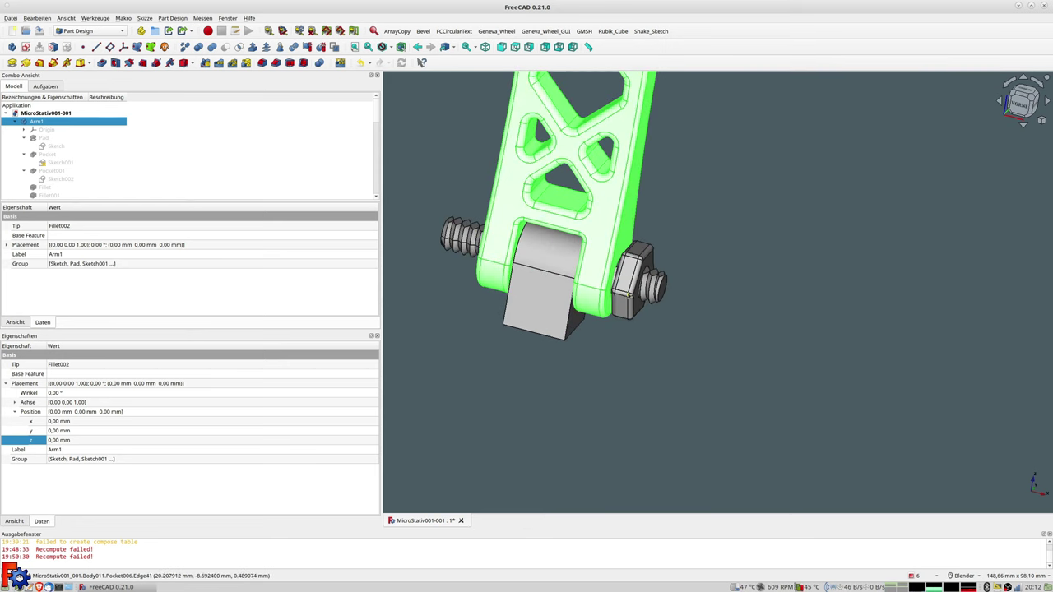
{"action": "middle_click_drag", "start_coordinate": [649, 296], "coordinate": [642, 300]}
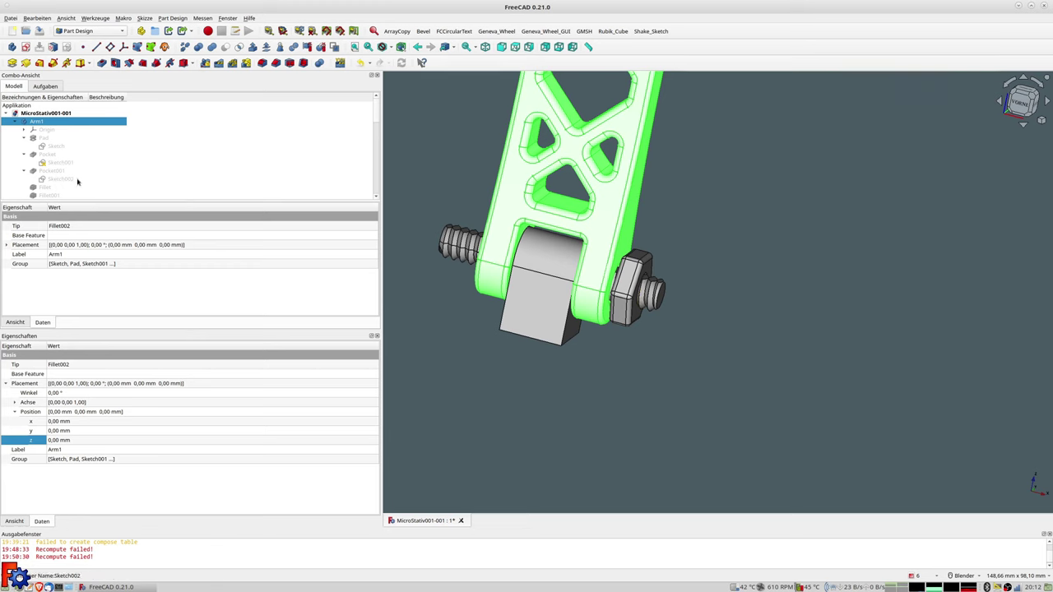
{"action": "scroll", "coordinate": [55, 186], "scroll_direction": "down", "scroll_amount": 5}
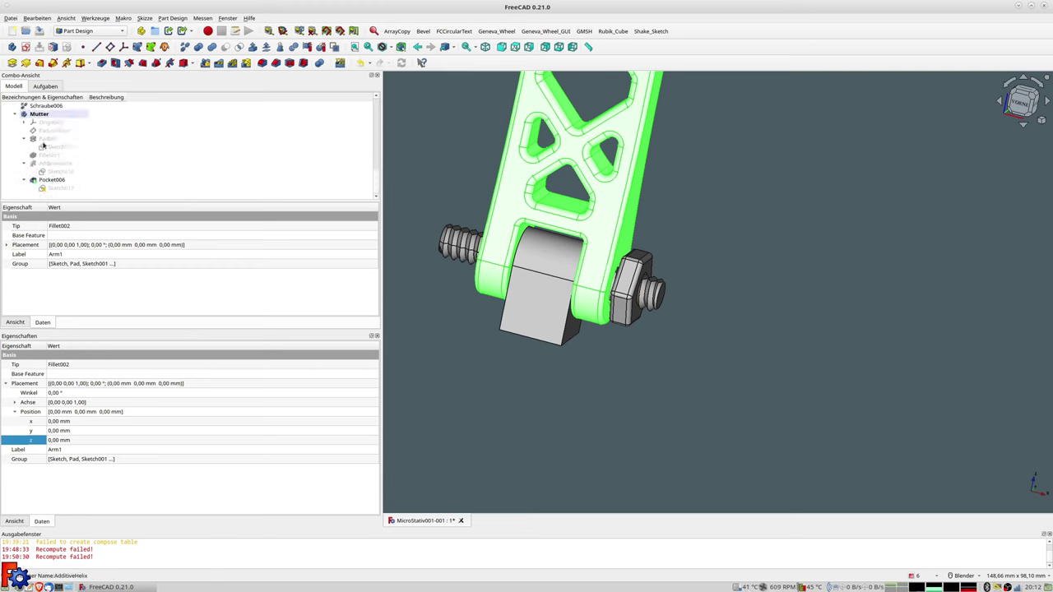
{"action": "left_click", "coordinate": [39, 113]}
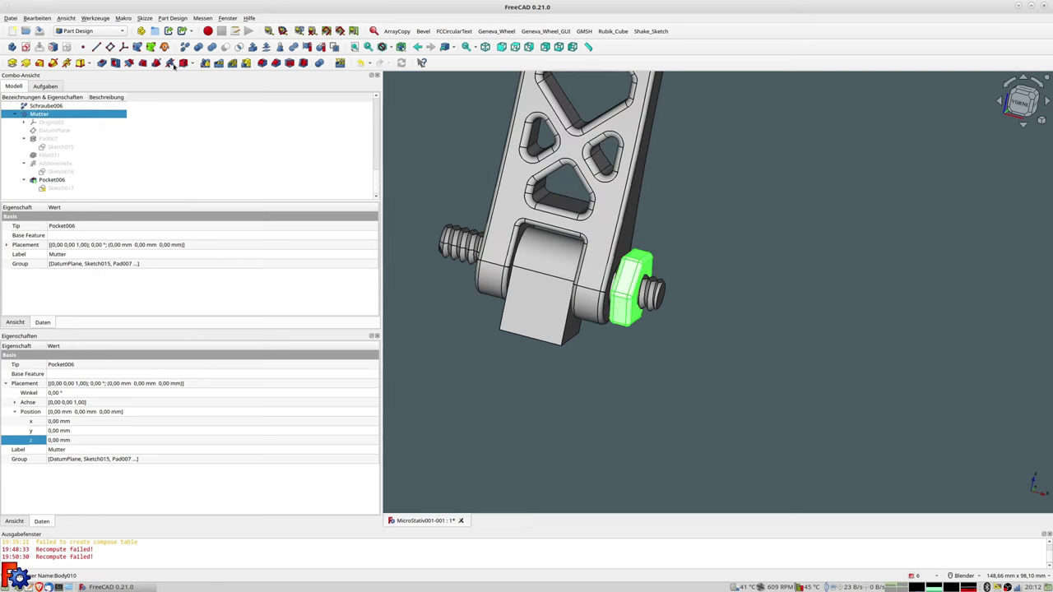
Create two clones of the nut, Mutter001 and Mutter002.
{"action": "left_click", "coordinate": [173, 67]}
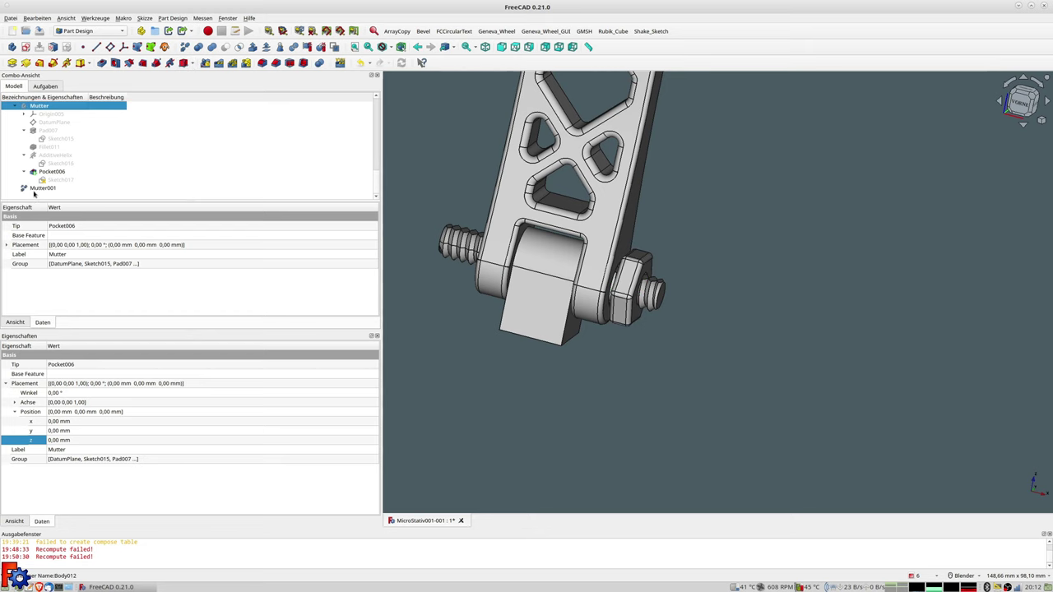
{"action": "left_click", "coordinate": [38, 188]}
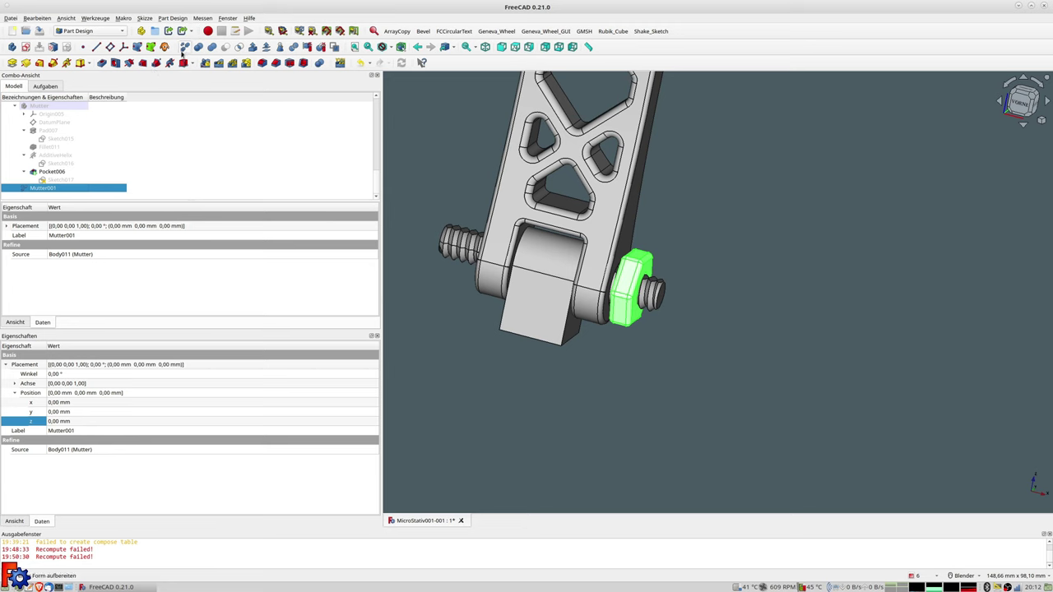
{"action": "left_click", "coordinate": [170, 63]}
{"action": "left_click", "coordinate": [43, 196]}
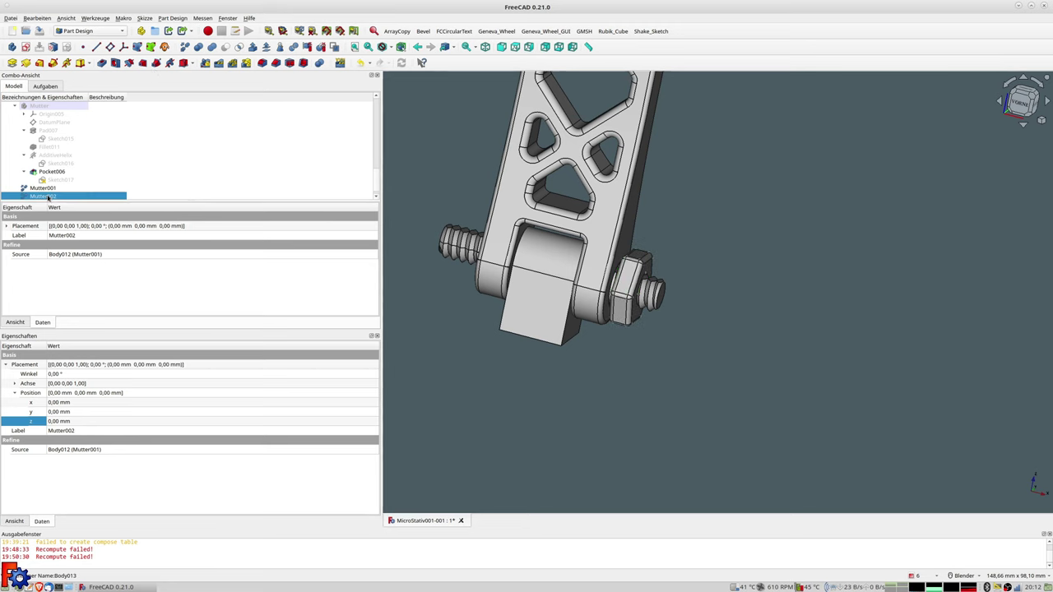
Shift Mutter002 to Position x 5 mm so it sits beside the first nut.
{"action": "left_click", "coordinate": [65, 403]}
{"action": "scroll", "coordinate": [58, 402], "scroll_direction": "up", "scroll_amount": 2}
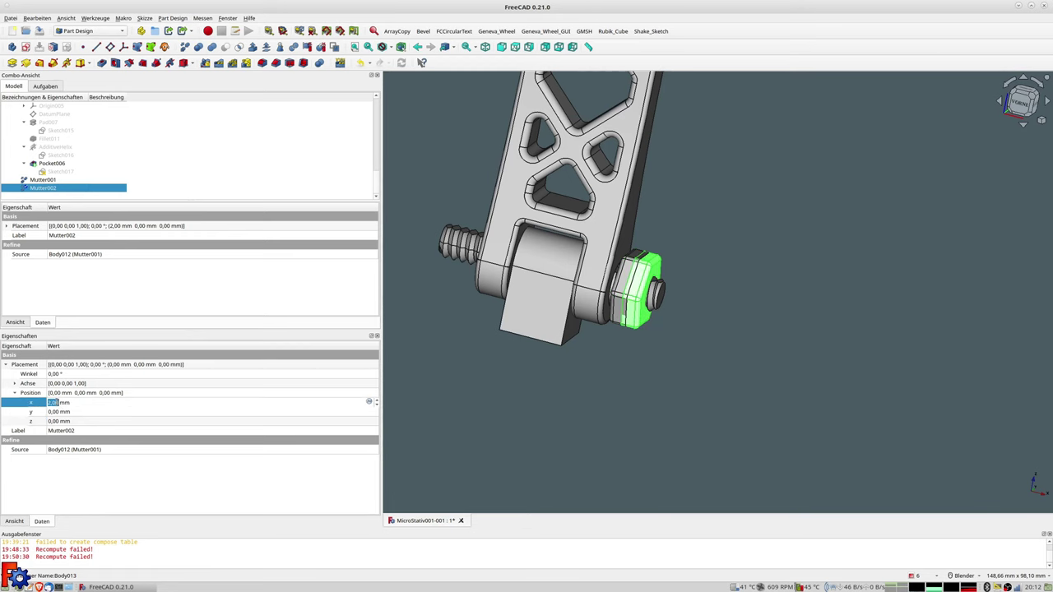
{"action": "scroll", "coordinate": [58, 402], "scroll_direction": "up", "scroll_amount": 1}
{"action": "scroll", "coordinate": [57, 403], "scroll_direction": "up", "scroll_amount": 1}
{"action": "scroll", "coordinate": [58, 403], "scroll_direction": "up", "scroll_amount": 1}
{"action": "mouse_move", "coordinate": [540, 367]}
{"action": "middle_mouse_down"}
{"action": "mouse_move", "coordinate": [581, 384]}
{"action": "mouse_move", "coordinate": [582, 371]}
{"action": "mouse_move", "coordinate": [544, 373]}
{"action": "middle_mouse_up"}
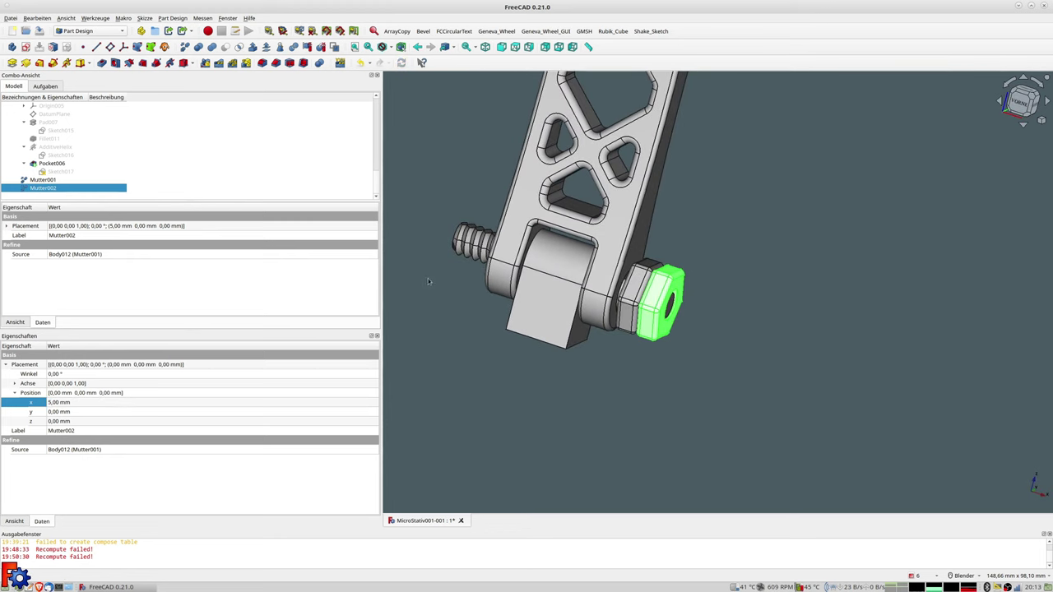
Clone Mutter001 and Mutter002 and select the new clones Mutter003 and Mutter004.
{"action": "left_click", "coordinate": [47, 180]}
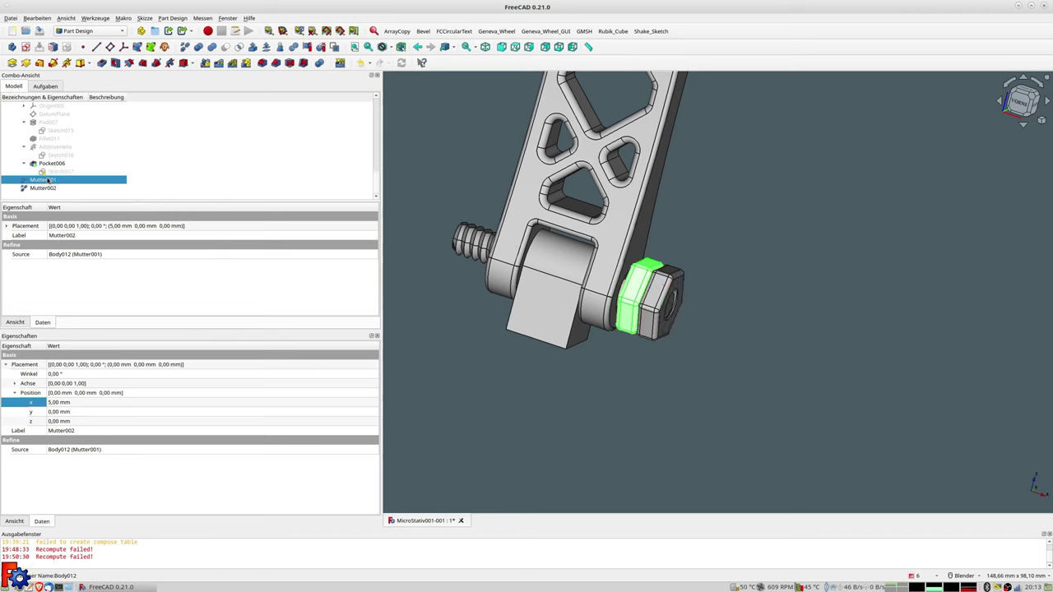
{"action": "left_click", "coordinate": [43, 188], "text": "ctrl"}
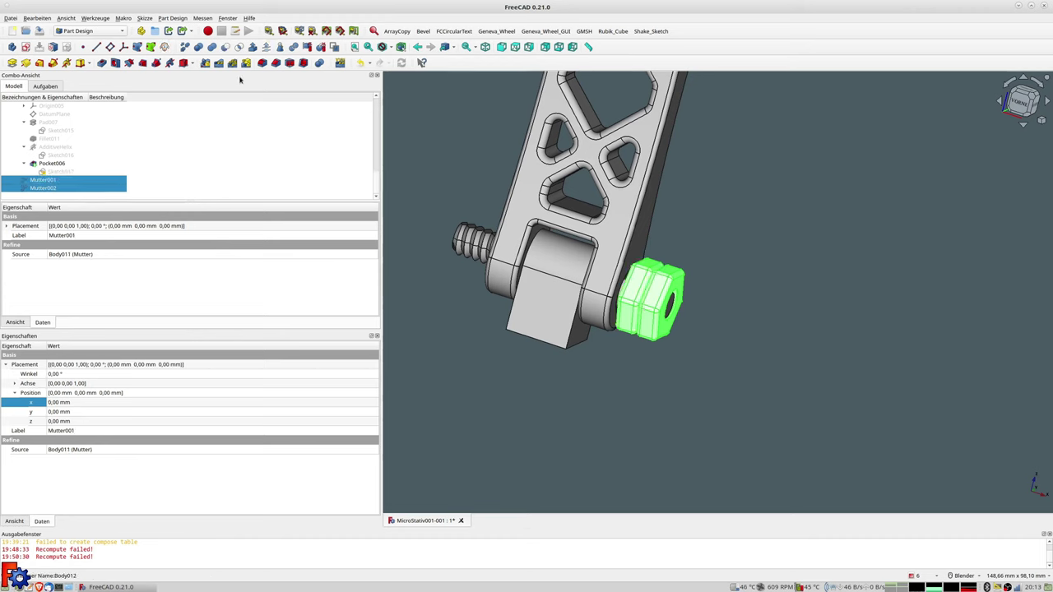
{"action": "left_click", "coordinate": [185, 47]}
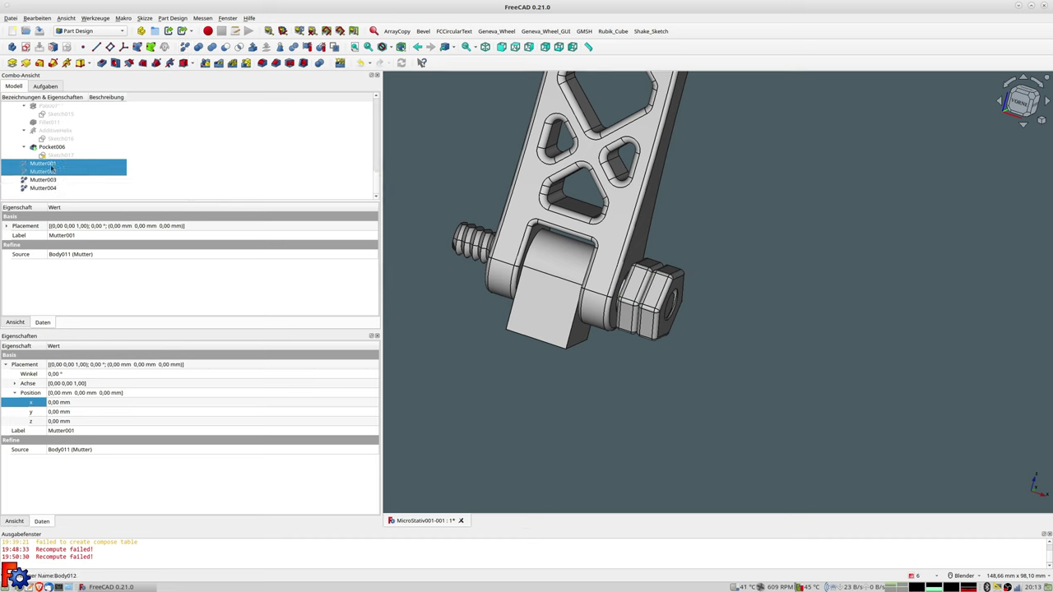
{"action": "left_click", "coordinate": [48, 181]}
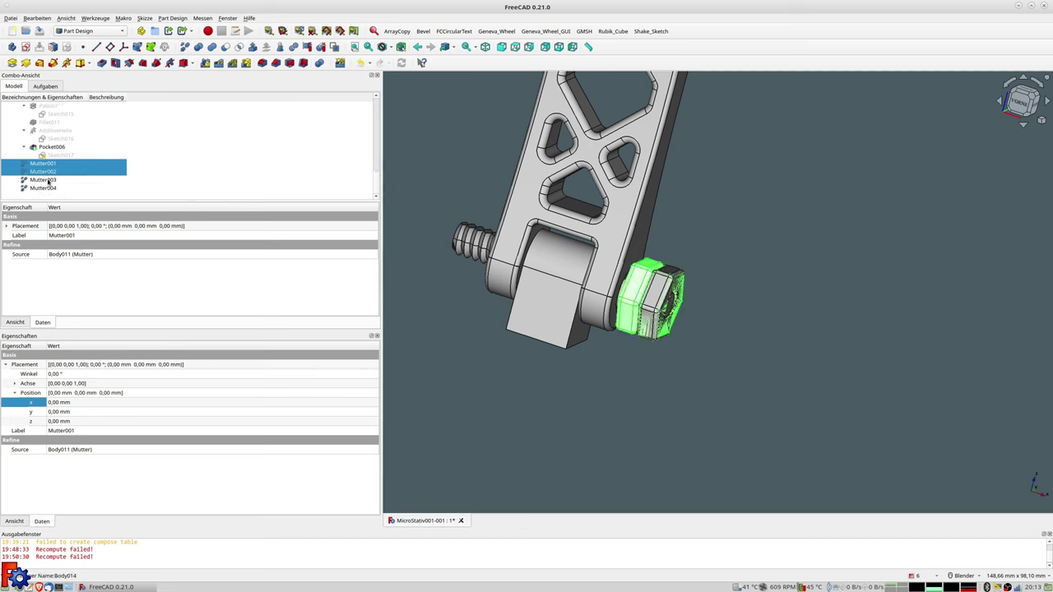
{"action": "left_click", "coordinate": [48, 181]}
{"action": "left_click", "coordinate": [50, 189], "text": "shift"}
Move Mutter003 and Mutter004 to Position x −42 mm, at the axle's opposite end.
{"action": "left_click", "coordinate": [54, 404]}
{"action": "scroll", "coordinate": [54, 404], "scroll_direction": "down", "scroll_amount": 18}
{"action": "scroll", "coordinate": [62, 403], "scroll_direction": "down", "scroll_amount": 7}
{"action": "scroll", "coordinate": [62, 402], "scroll_direction": "down", "scroll_amount": 7}
{"action": "scroll", "coordinate": [62, 403], "scroll_direction": "down", "scroll_amount": 6}
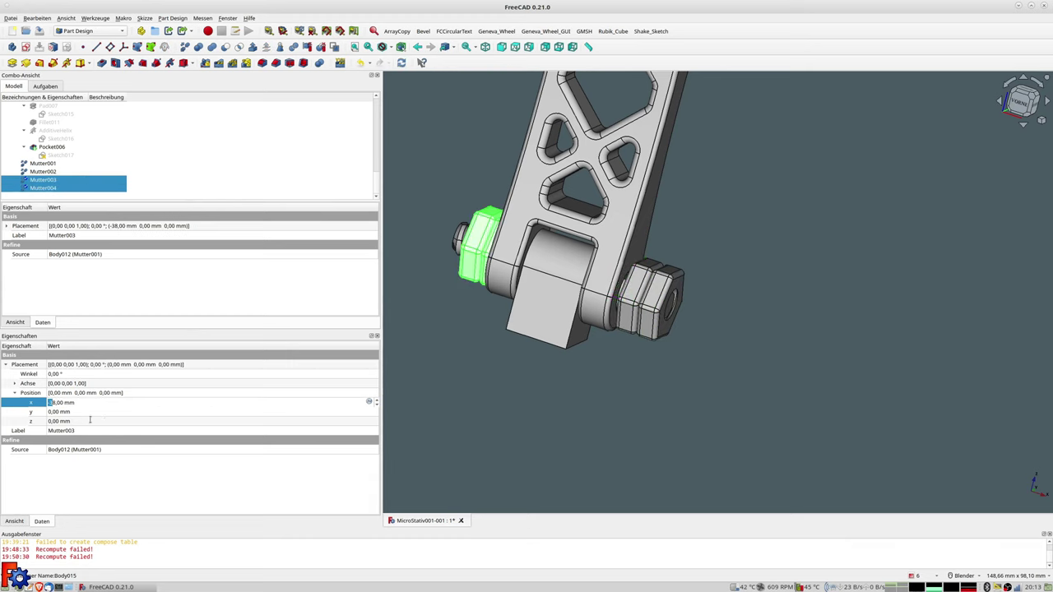
{"action": "type", "text": "6"}
{"action": "middle_click_drag", "start_coordinate": [449, 320], "coordinate": [475, 329], "text": "shift"}
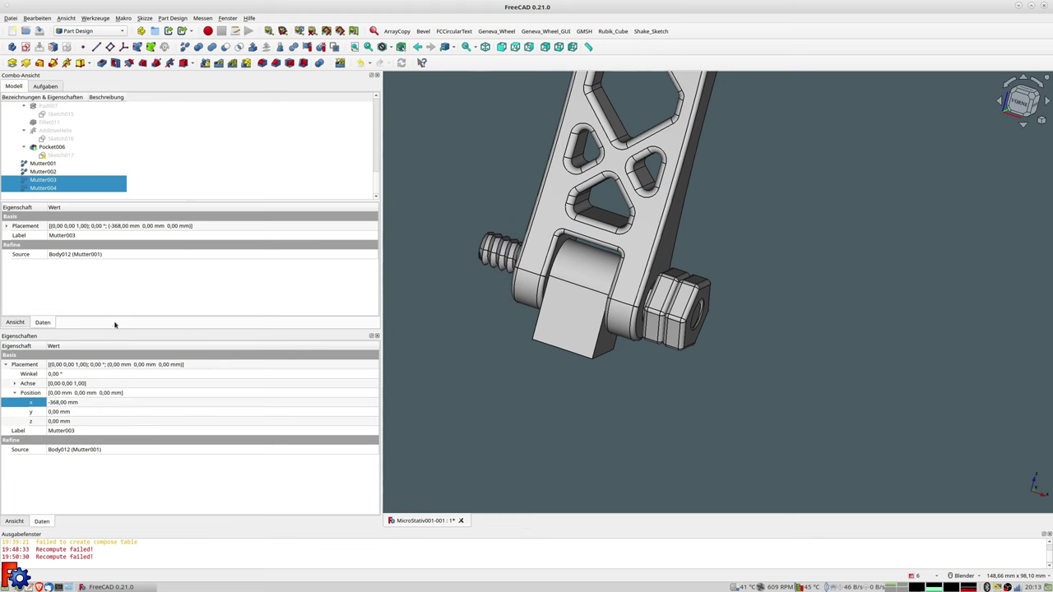
{"action": "left_click", "coordinate": [56, 404]}
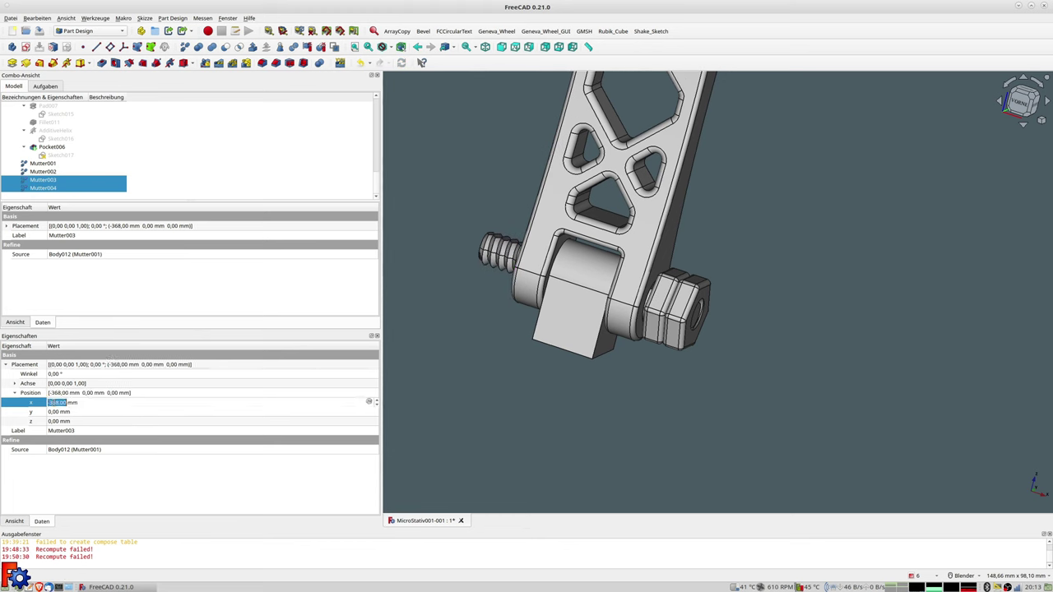
{"action": "type", "text": "-1"}
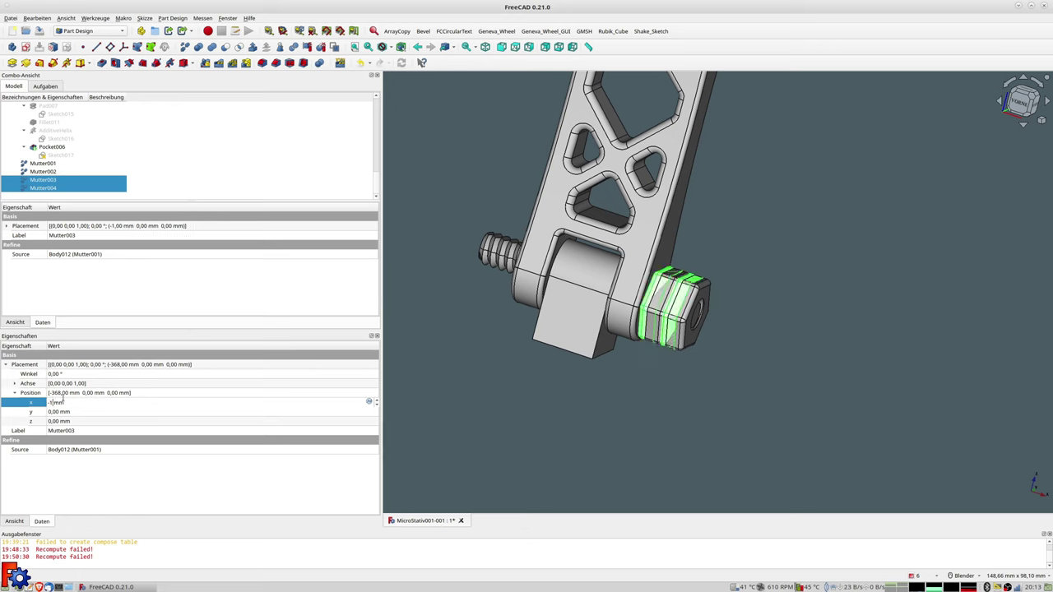
{"action": "type", "text": "5"}
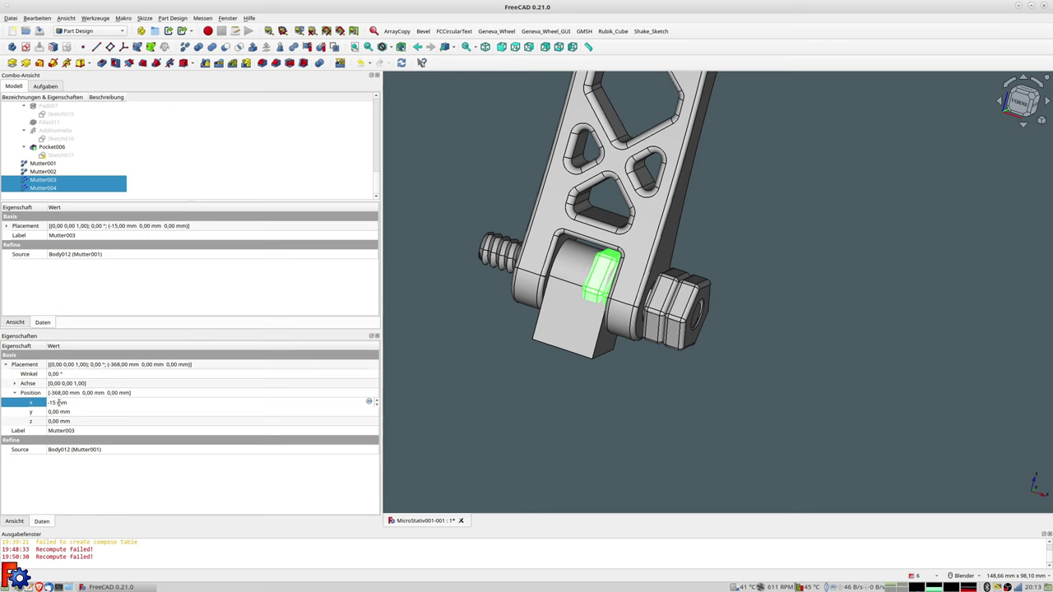
{"action": "scroll", "coordinate": [78, 402], "scroll_direction": "down", "scroll_amount": 3}
{"action": "scroll", "coordinate": [78, 402], "scroll_direction": "down", "scroll_amount": 5}
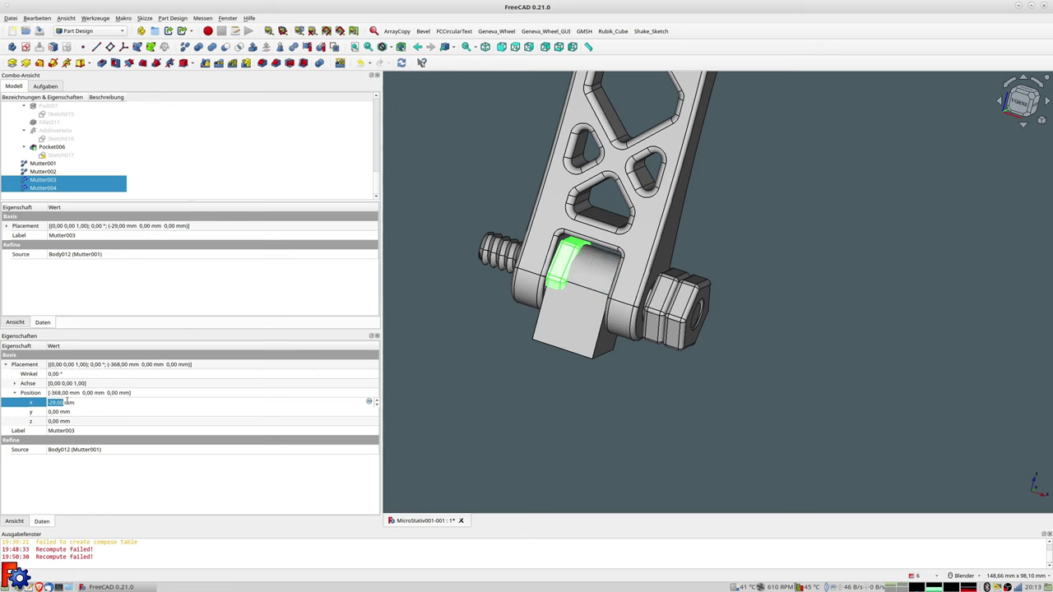
{"action": "scroll", "coordinate": [78, 402], "scroll_direction": "down", "scroll_amount": 9}
Orbit the view to inspect the nut pairs on the lower hinge.
{"action": "left_click", "coordinate": [448, 359]}
{"action": "mouse_move", "coordinate": [447, 359]}
{"action": "middle_mouse_down"}
{"action": "mouse_move", "coordinate": [593, 364]}
{"action": "mouse_move", "coordinate": [651, 353]}
{"action": "mouse_move", "coordinate": [596, 349]}
{"action": "mouse_move", "coordinate": [680, 306]}
{"action": "middle_mouse_up"}
{"action": "scroll", "coordinate": [594, 364], "scroll_direction": "up", "scroll_amount": 1}
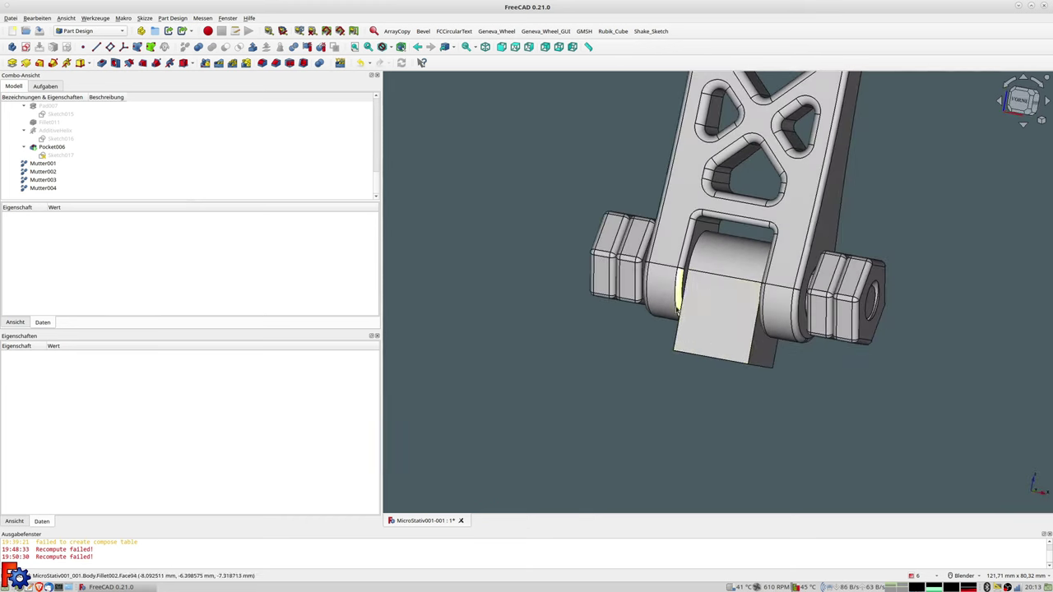
{"action": "scroll", "coordinate": [679, 306], "scroll_direction": "down", "scroll_amount": 2}
{"action": "scroll", "coordinate": [626, 387], "scroll_direction": "down", "scroll_amount": 1}
{"action": "scroll", "coordinate": [615, 402], "scroll_direction": "down", "scroll_amount": 2}
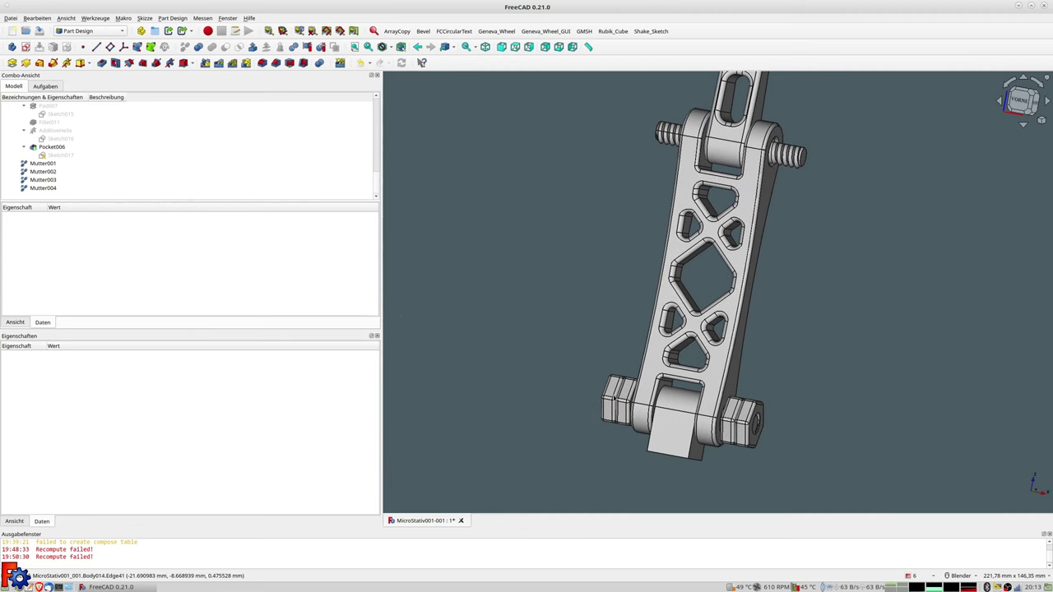
Clone Mutter001–Mutter004 and select the new set Mutter005–Mutter008.
{"action": "left_click", "coordinate": [45, 164]}
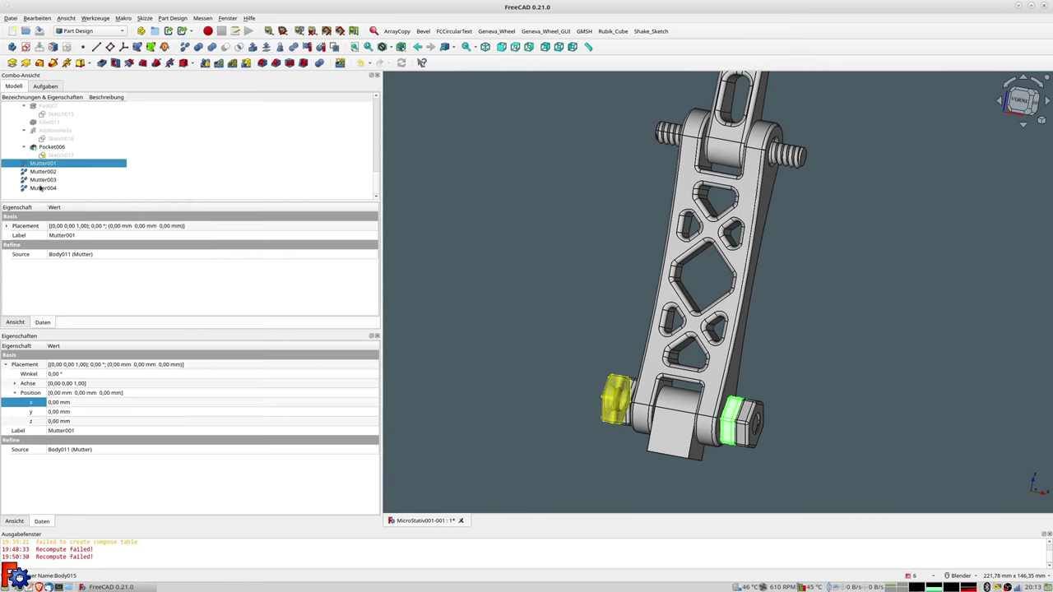
{"action": "left_click", "coordinate": [44, 188], "text": "shift"}
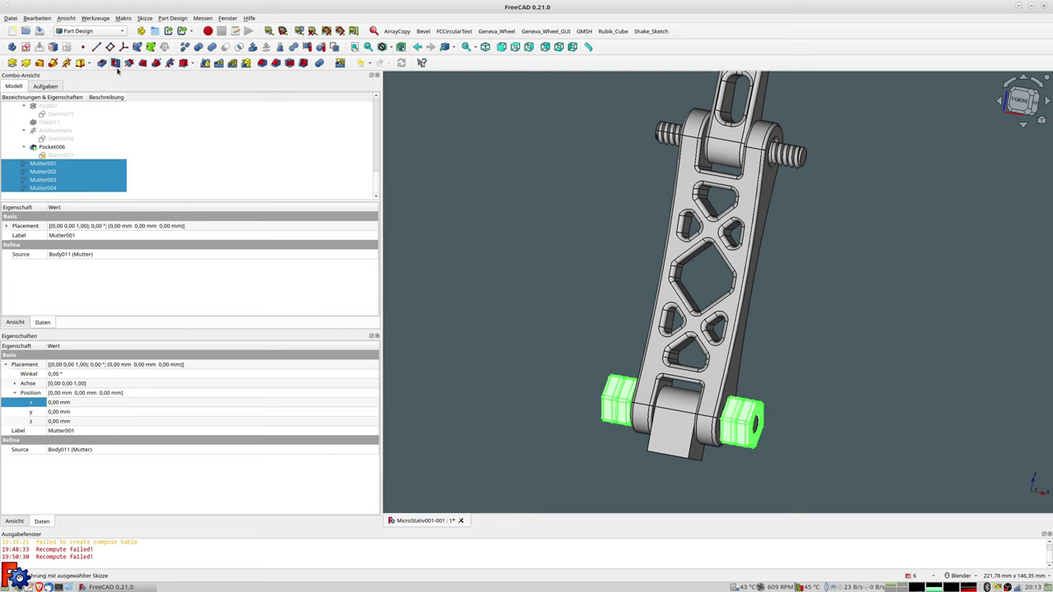
{"action": "left_click", "coordinate": [185, 47]}
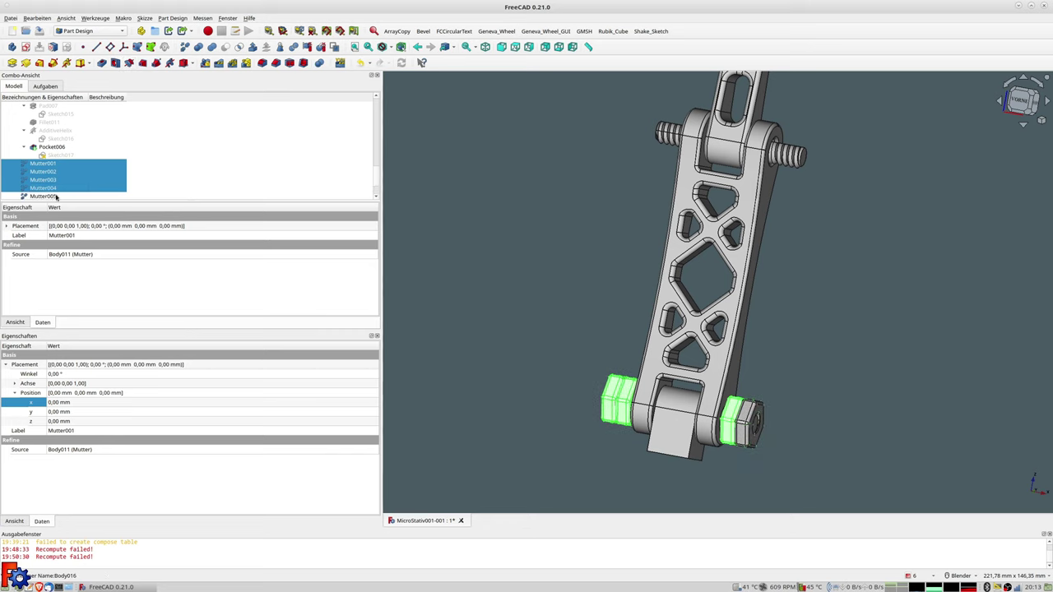
{"action": "scroll", "coordinate": [56, 194], "scroll_direction": "down", "scroll_amount": 1}
{"action": "left_click", "coordinate": [54, 164]}
{"action": "left_click", "coordinate": [49, 188], "text": "shift"}
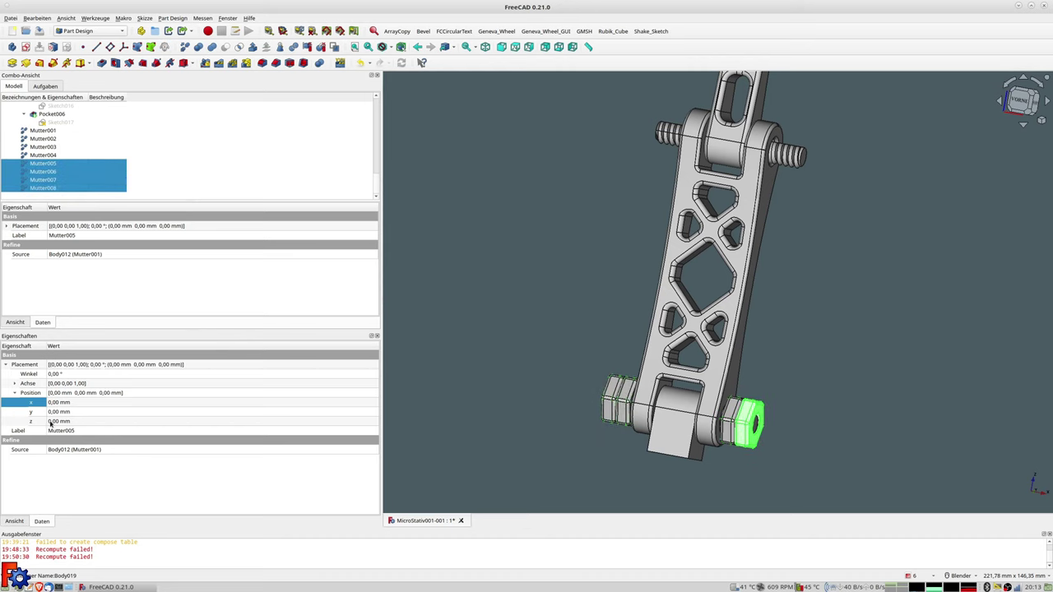
Raise Mutter005–Mutter008 to Position z 90 mm, then clone that set again.
{"action": "left_click", "coordinate": [51, 421]}
{"action": "scroll", "coordinate": [50, 422], "scroll_direction": "up", "scroll_amount": 7}
{"action": "scroll", "coordinate": [50, 422], "scroll_direction": "up", "scroll_amount": 8}
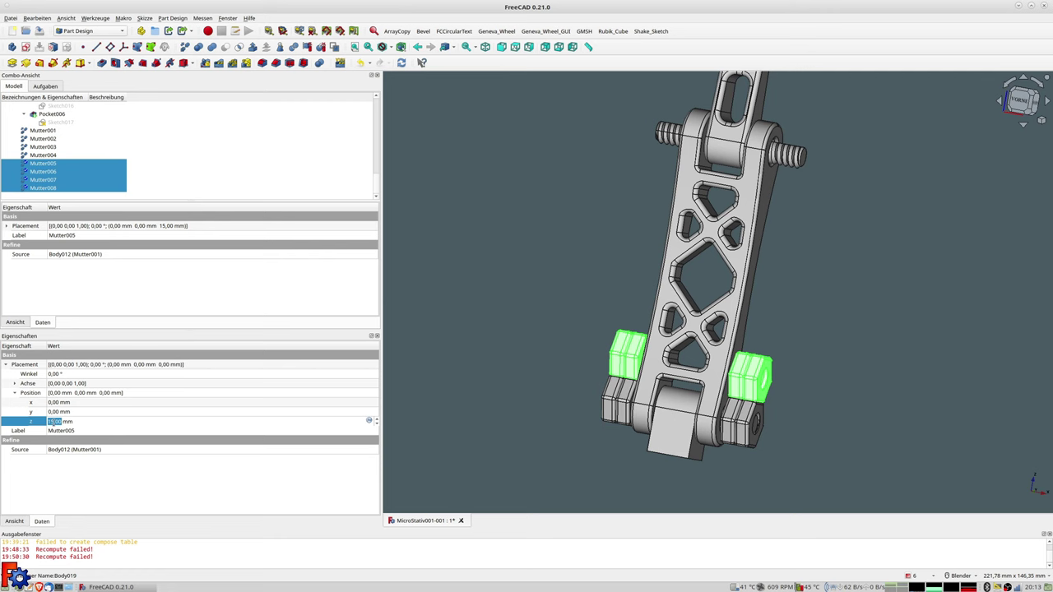
{"action": "scroll", "coordinate": [50, 422], "scroll_direction": "up", "scroll_amount": 7}
{"action": "type", "text": "90"}
{"action": "key", "text": "Return"}
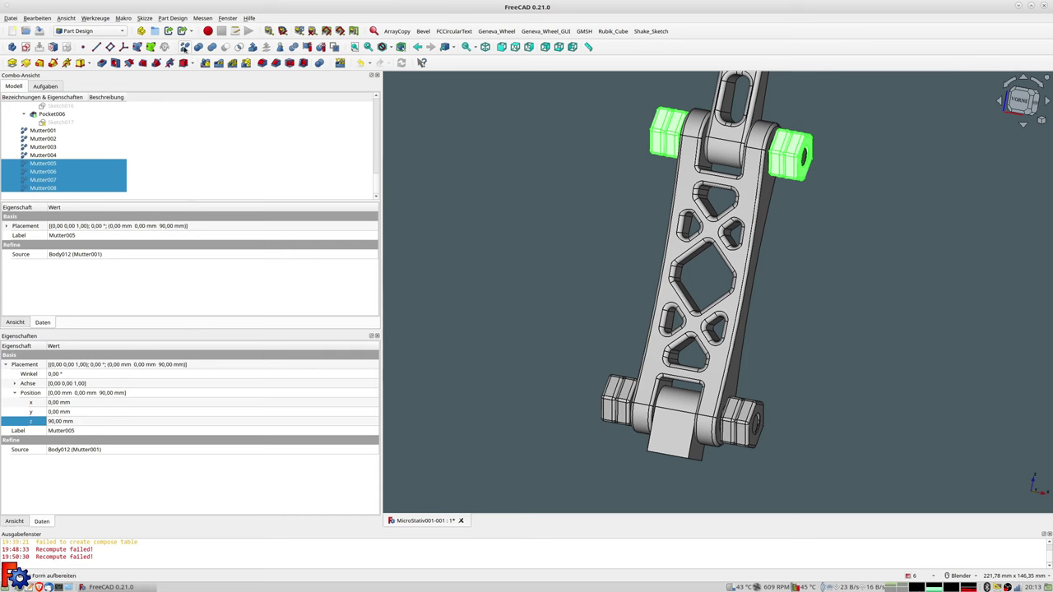
{"action": "left_click", "coordinate": [184, 48]}
{"action": "left_click", "coordinate": [56, 165]}
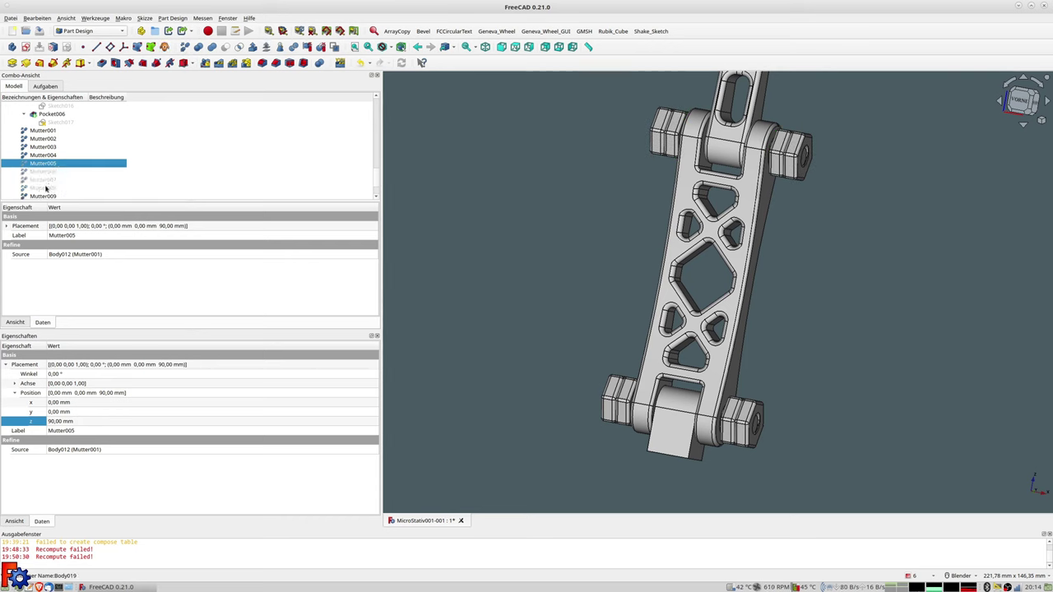
Set Mutter009–Mutter012 to Position z 90 mm, placing them on the next hinge up.
{"action": "left_click", "coordinate": [45, 189], "text": "shift"}
{"action": "scroll", "coordinate": [54, 176], "scroll_direction": "down", "scroll_amount": 1}
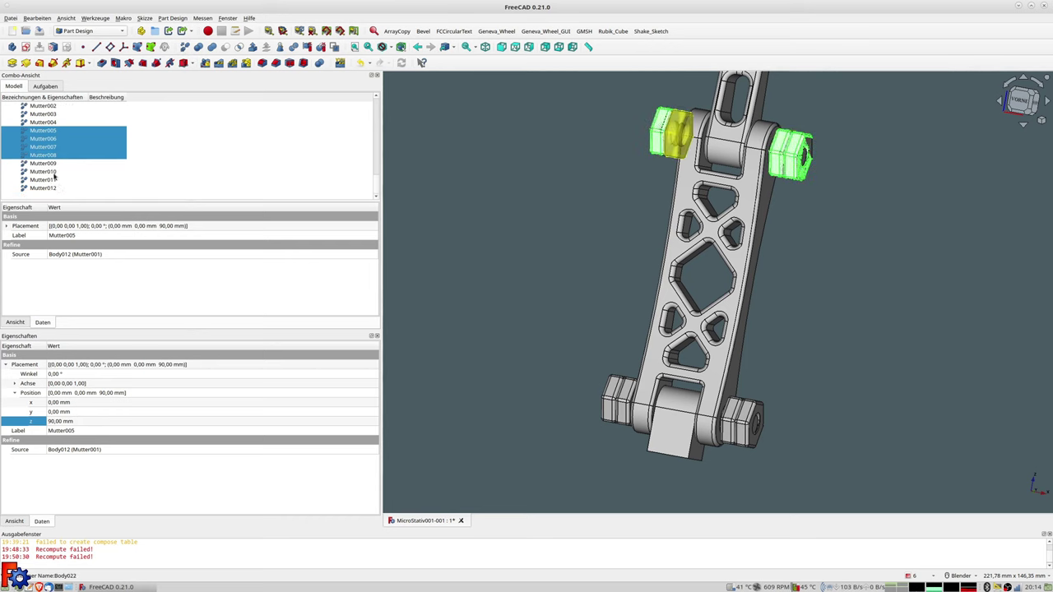
{"action": "left_click", "coordinate": [45, 163]}
{"action": "left_click", "coordinate": [46, 188], "text": "shift"}
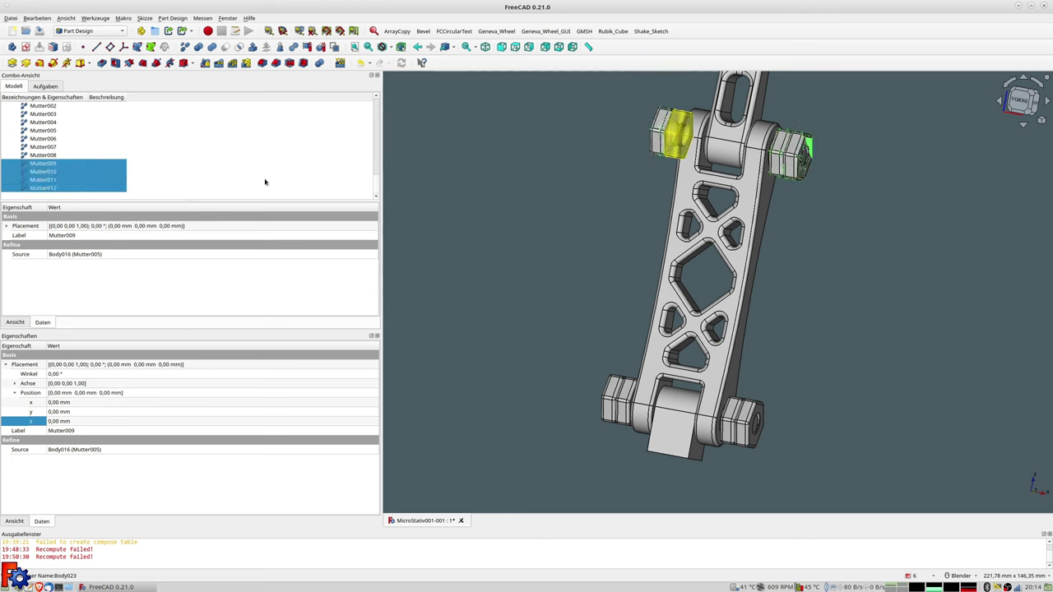
{"action": "middle_click_drag", "start_coordinate": [478, 159], "coordinate": [447, 214], "text": "shift"}
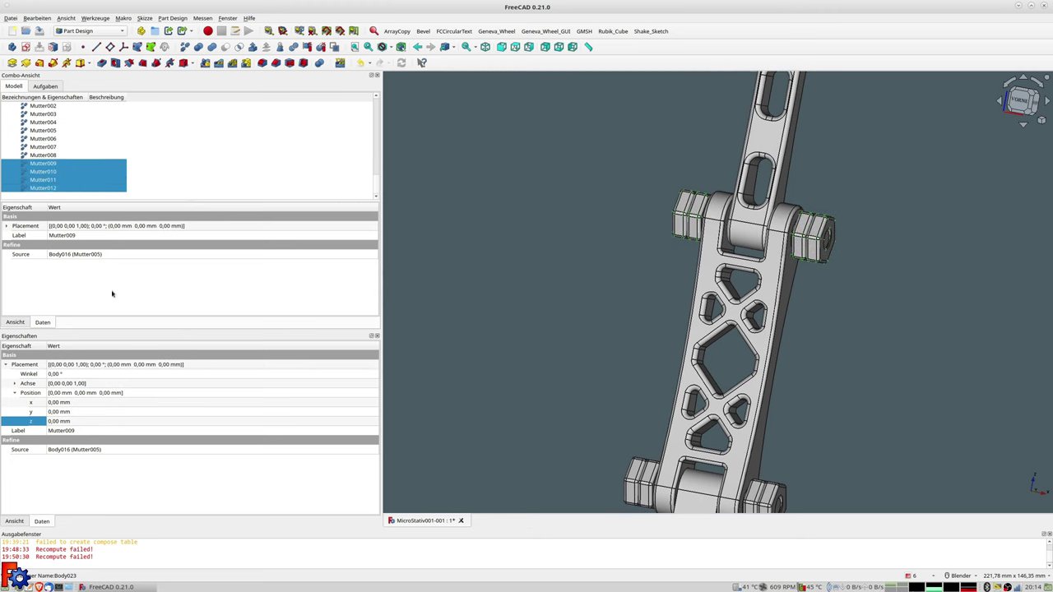
{"action": "left_click", "coordinate": [52, 421]}
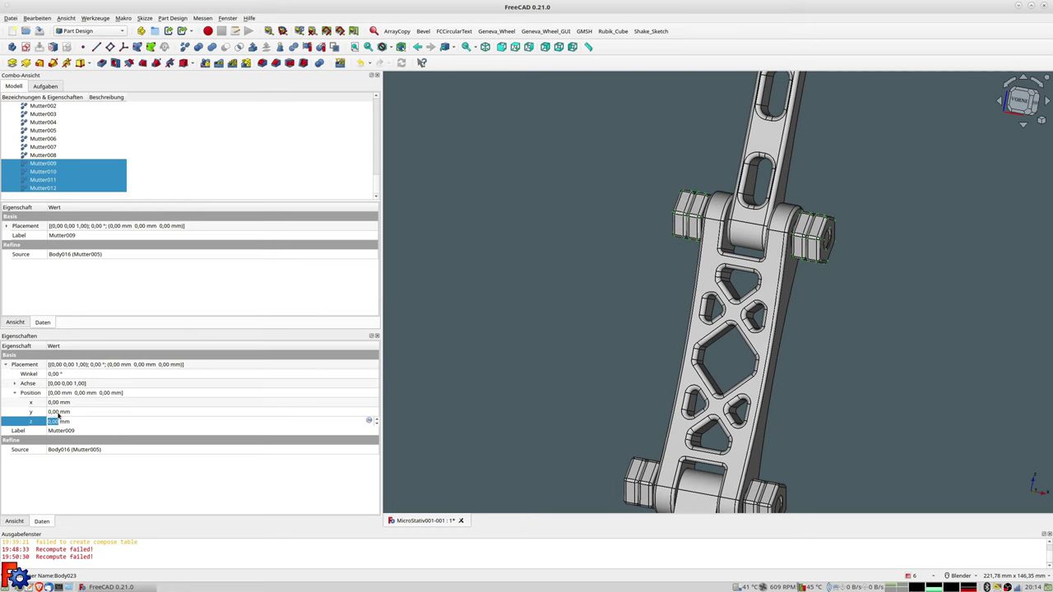
{"action": "type", "text": "90"}
{"action": "key", "text": "Return"}
{"action": "scroll", "coordinate": [633, 232], "scroll_direction": "down", "scroll_amount": 5}
{"action": "mouse_move", "coordinate": [633, 232]}
{"action": "middle_mouse_down"}
{"action": "mouse_move", "coordinate": [527, 328]}
{"action": "mouse_move", "coordinate": [638, 325]}
{"action": "middle_mouse_up"}
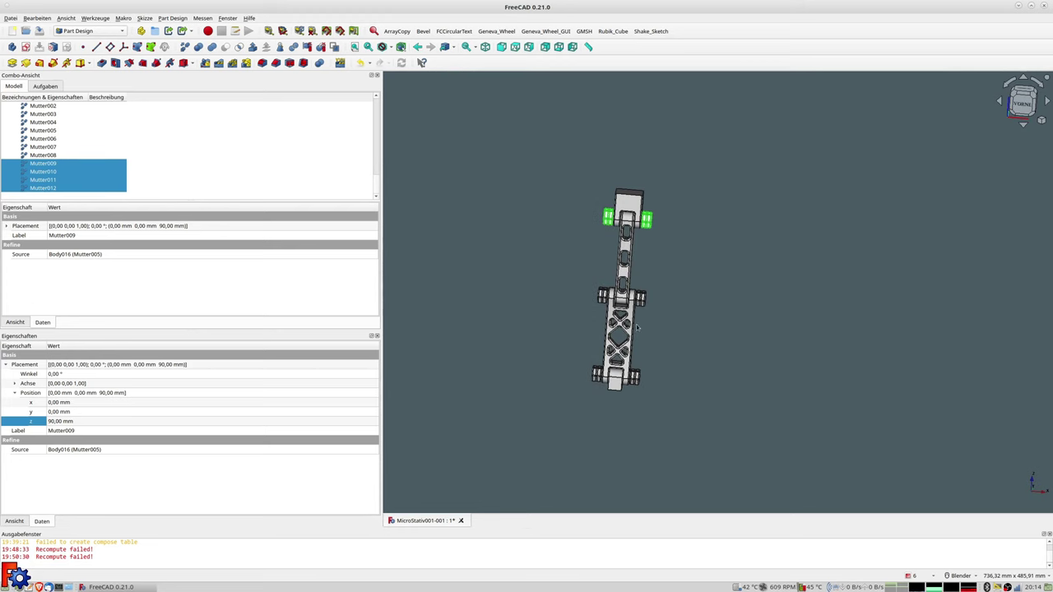
{"action": "scroll", "coordinate": [671, 381], "scroll_direction": "up", "scroll_amount": 2}
{"action": "scroll", "coordinate": [665, 380], "scroll_direction": "up", "scroll_amount": 1}
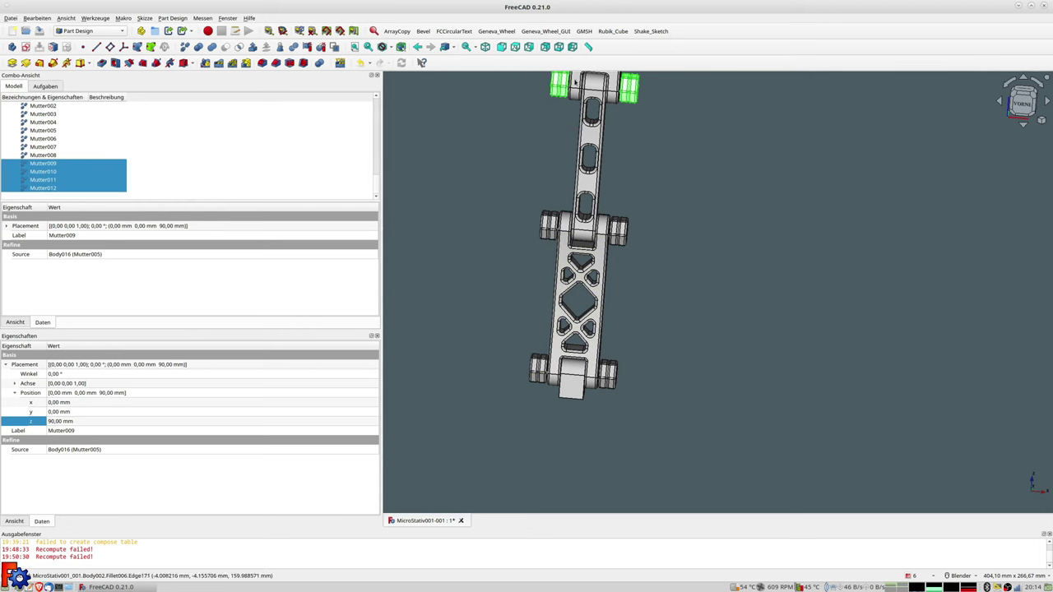
{"action": "scroll", "coordinate": [654, 122], "scroll_direction": "down", "scroll_amount": 2}
{"action": "middle_click_drag", "start_coordinate": [654, 122], "coordinate": [698, 213], "text": "shift"}
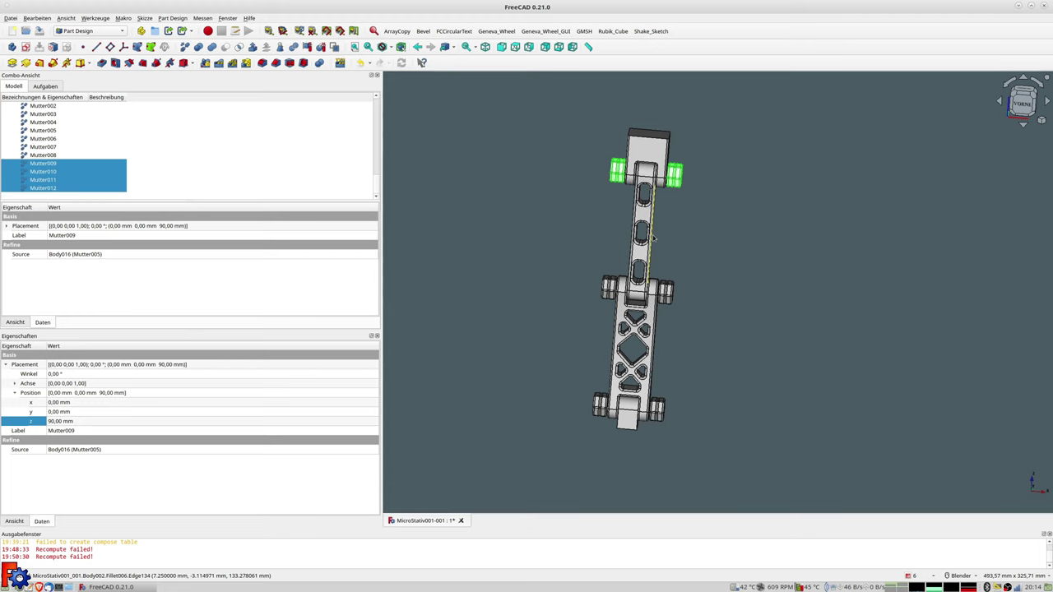
{"action": "mouse_move", "coordinate": [654, 238]}
{"action": "middle_mouse_down"}
{"action": "mouse_move", "coordinate": [611, 228]}
{"action": "mouse_move", "coordinate": [635, 154]}
{"action": "middle_mouse_up"}
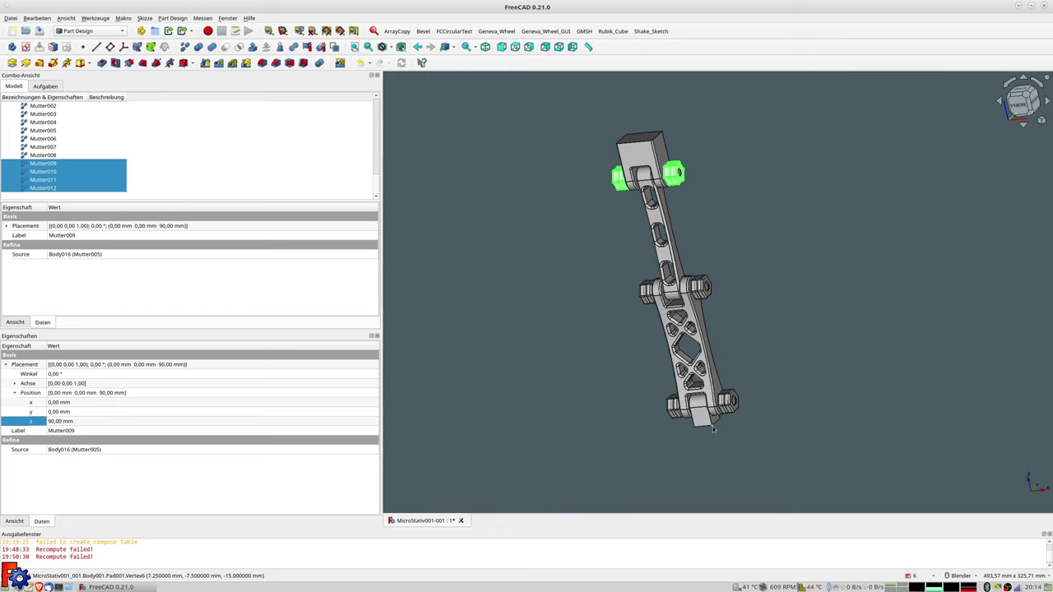
{"action": "mouse_move", "coordinate": [606, 377]}
{"action": "middle_mouse_down"}
{"action": "mouse_move", "coordinate": [607, 345]}
{"action": "mouse_move", "coordinate": [602, 353]}
{"action": "mouse_move", "coordinate": [558, 293]}
{"action": "middle_mouse_up"}
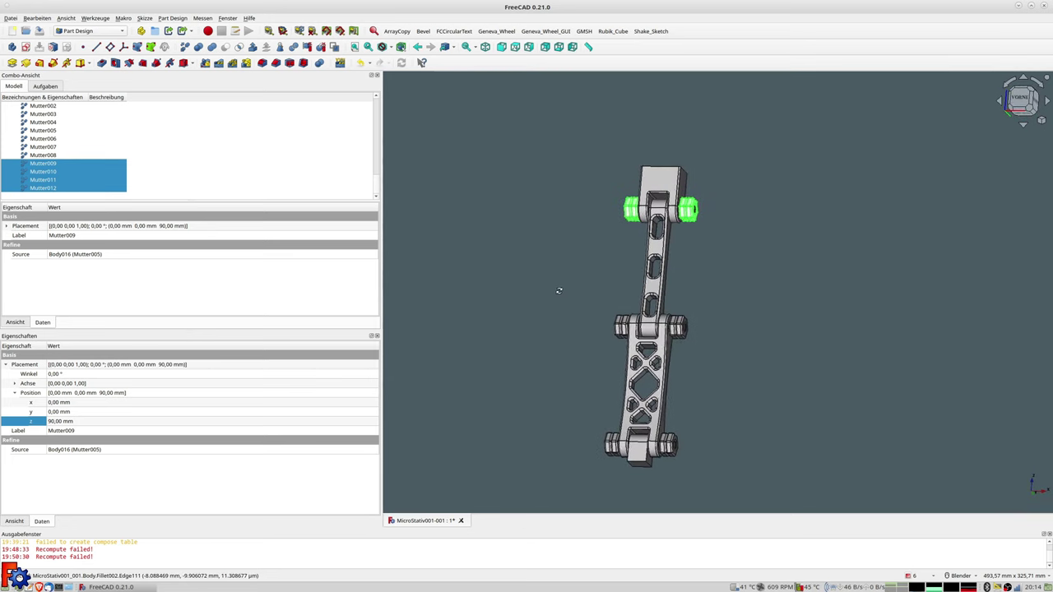